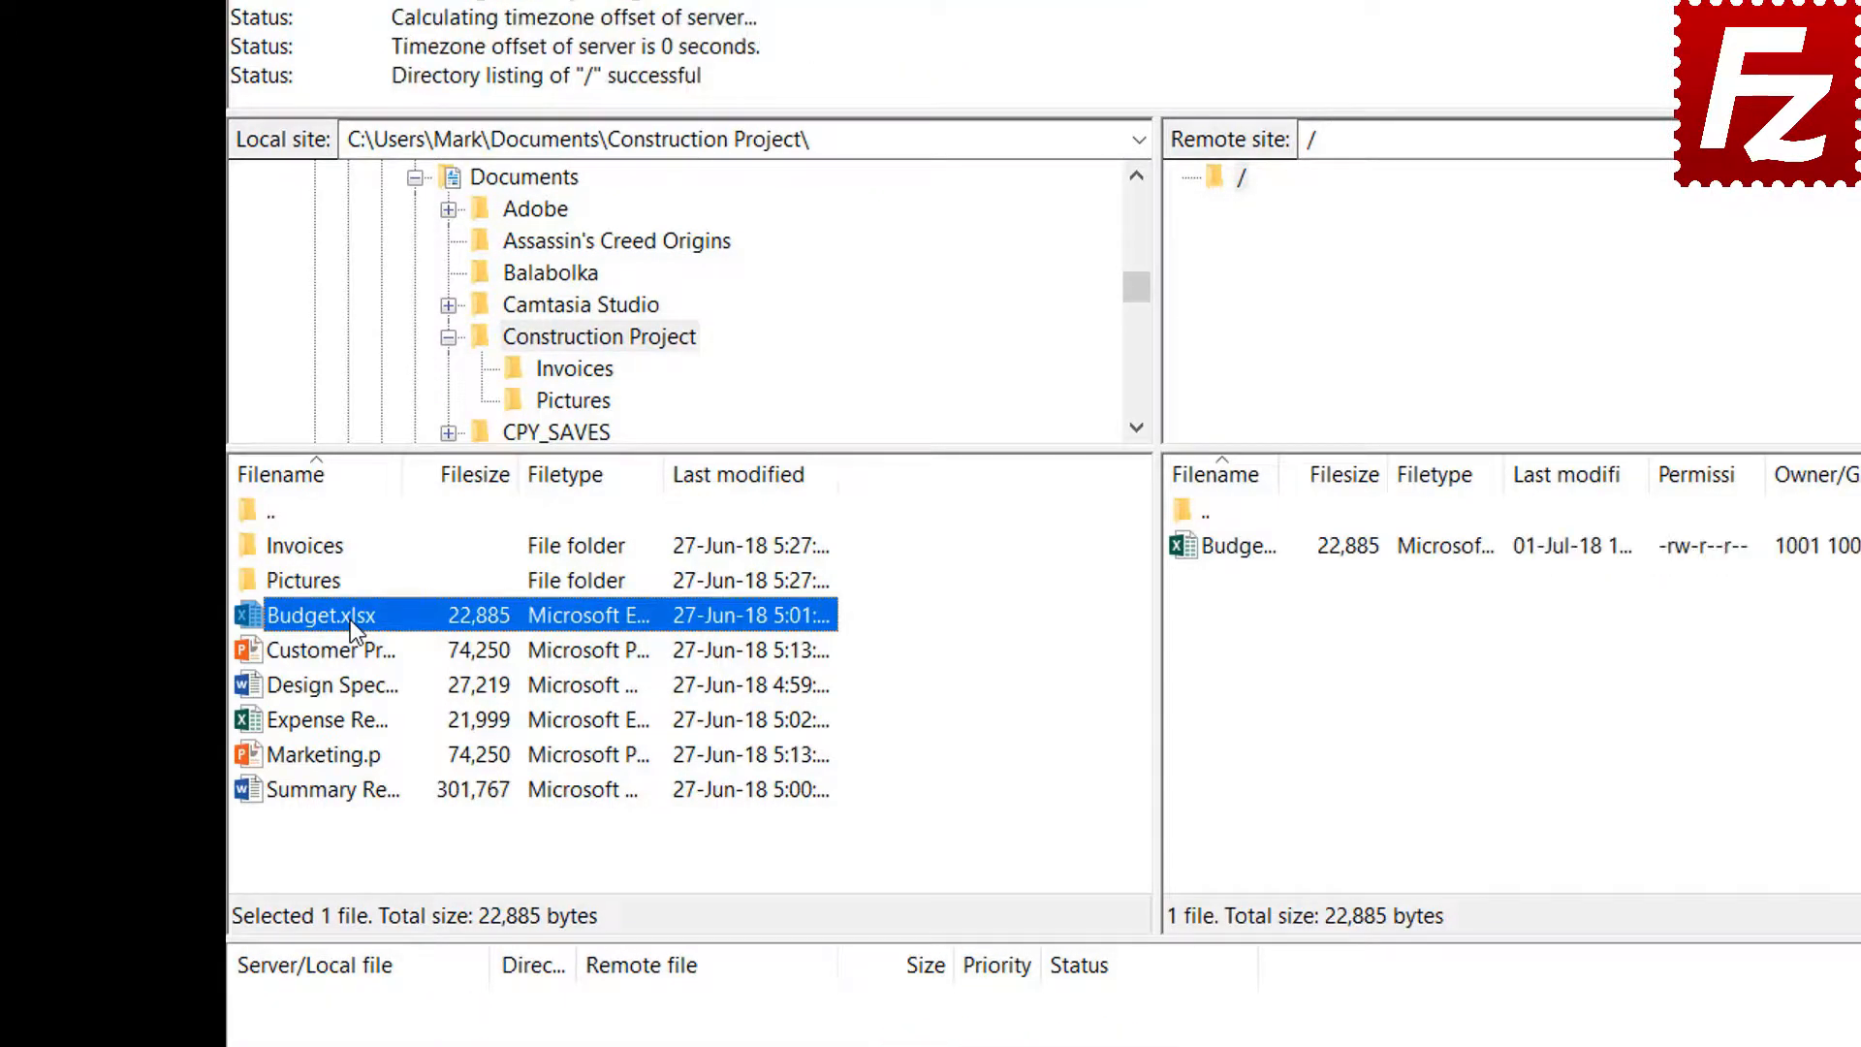
Upload Customer Presentation, then Design Specs, Expense Report and Marketing.pptx together, to the server root
right_click(352, 652)
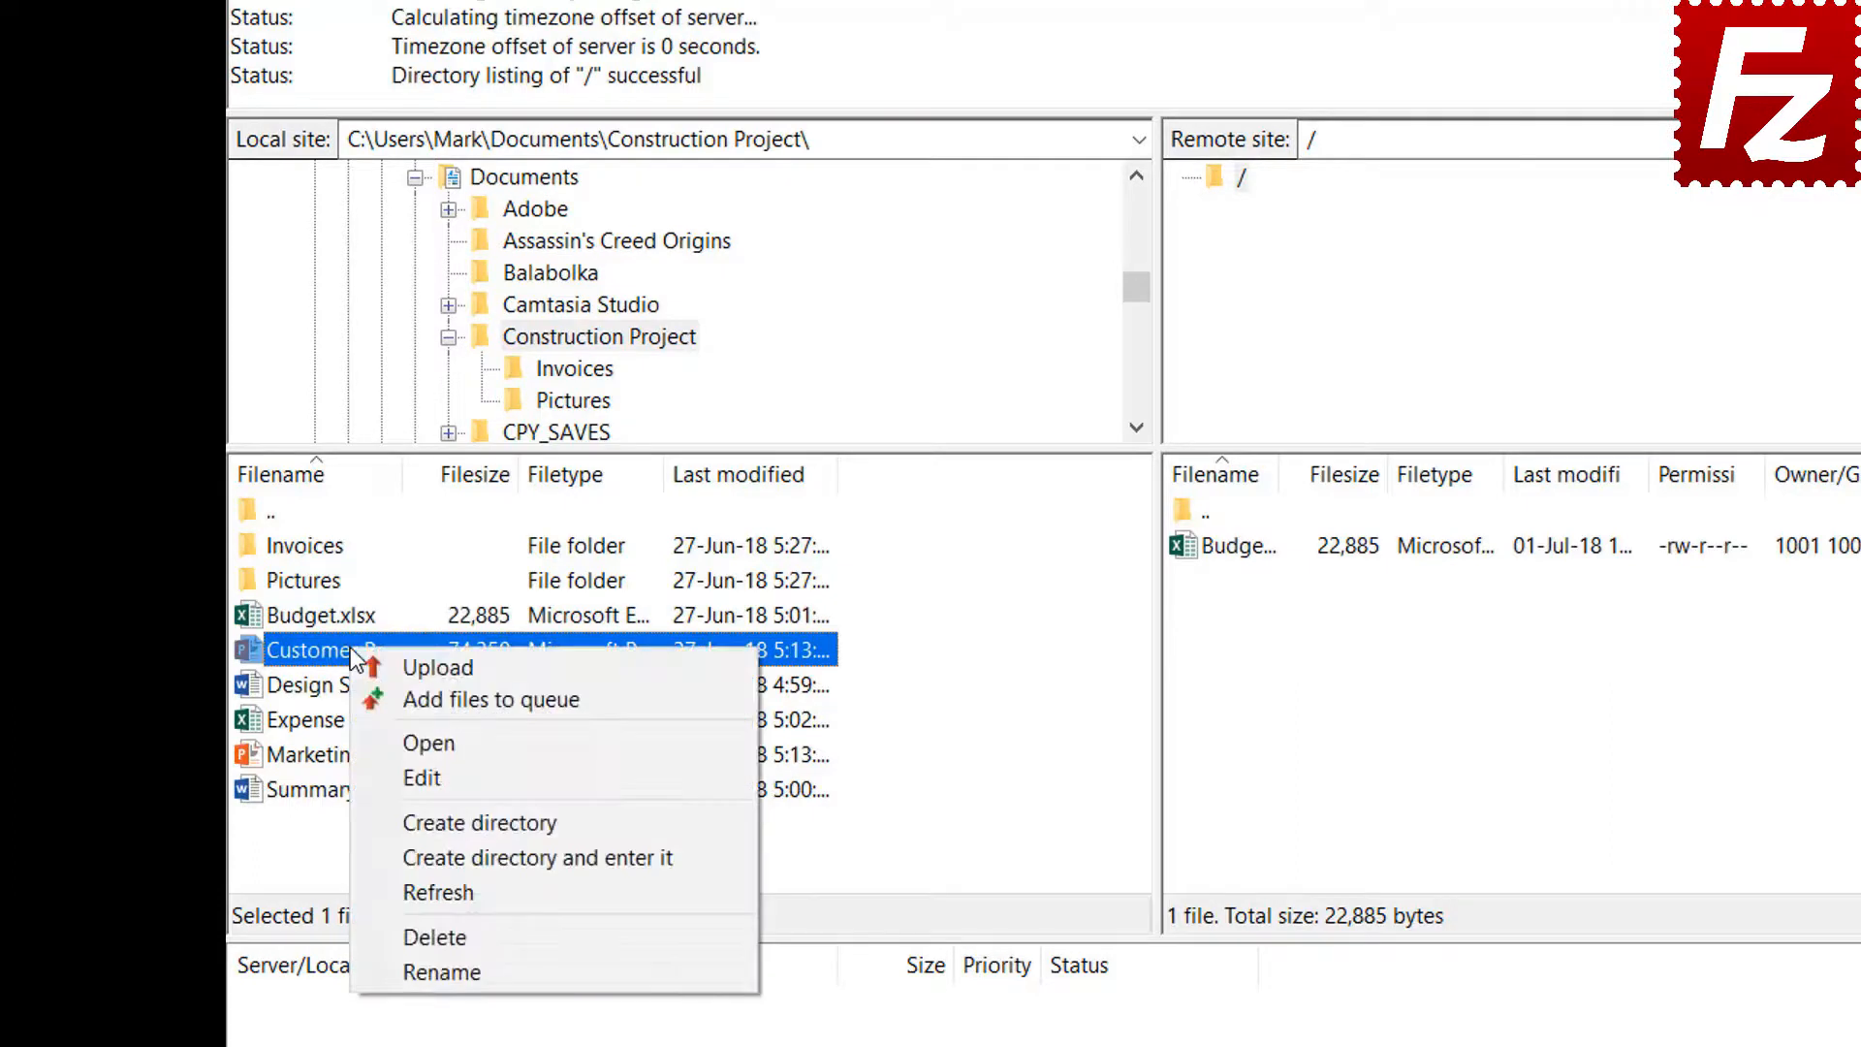
click(407, 667)
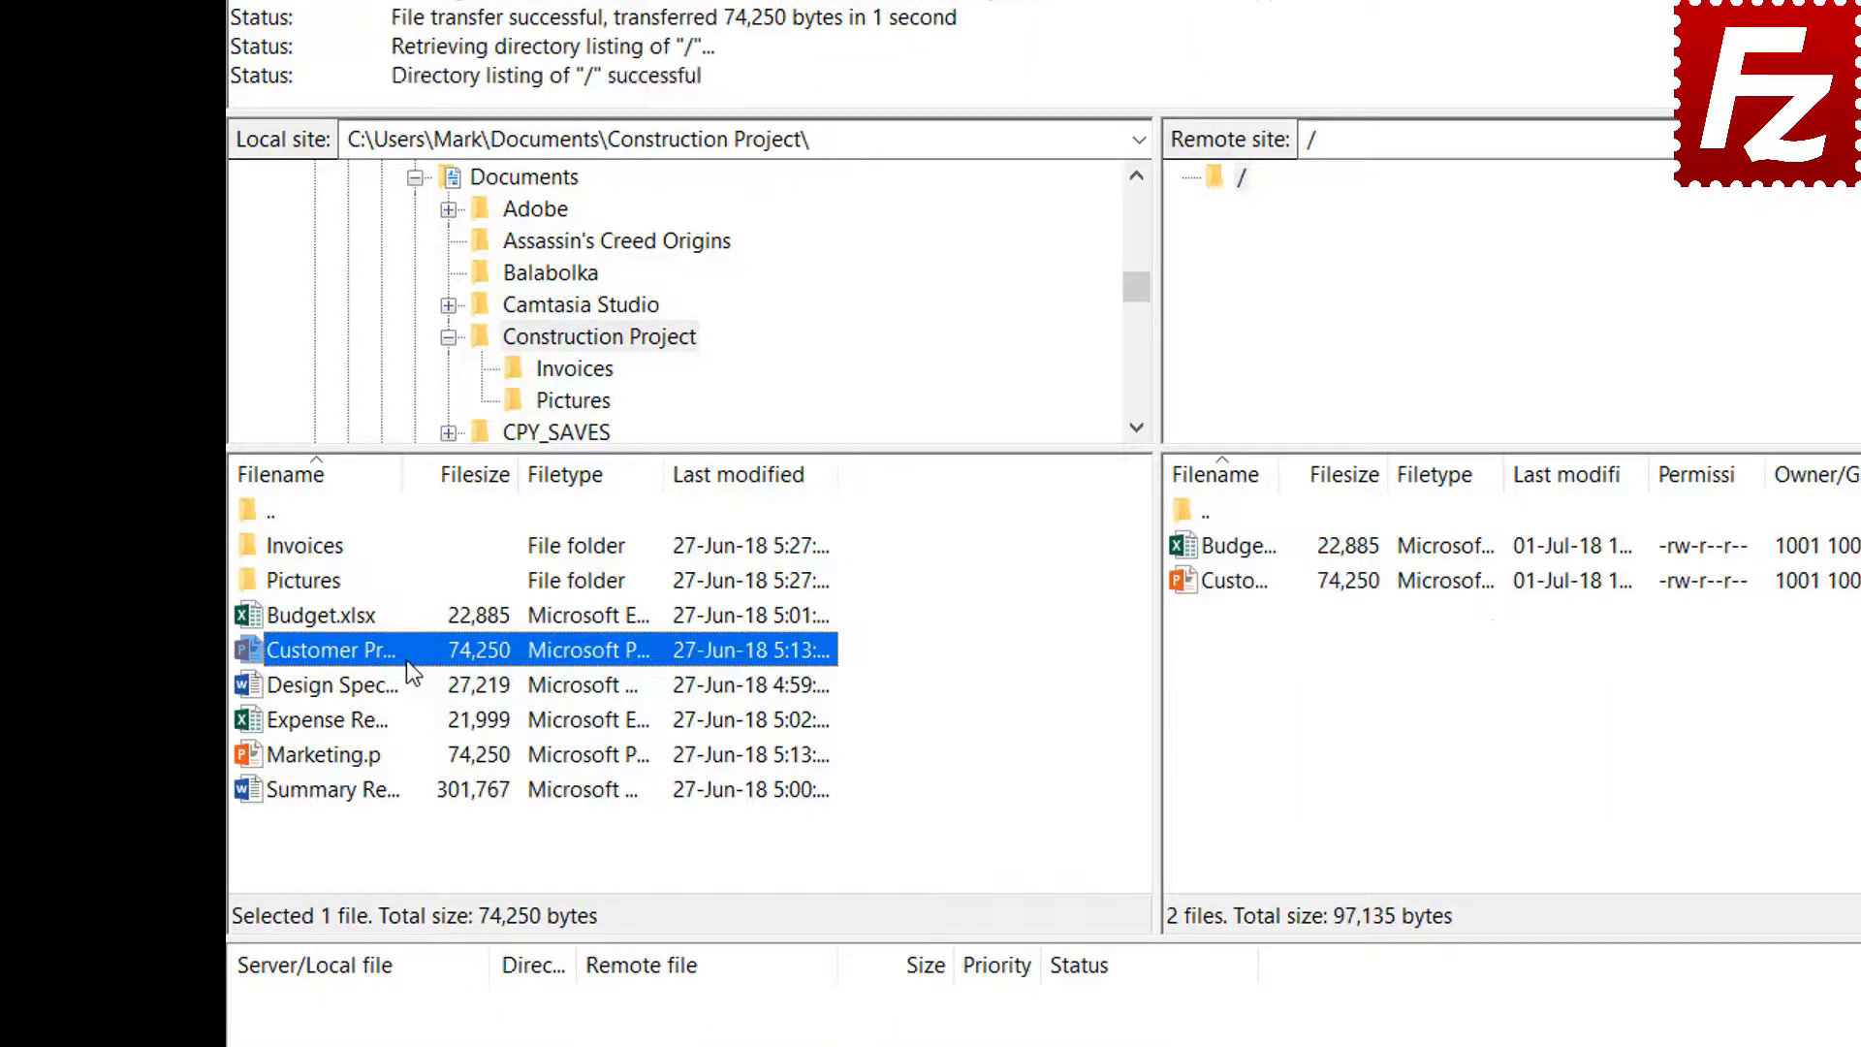
click(365, 685)
shift+click(360, 720)
shift+click(357, 754)
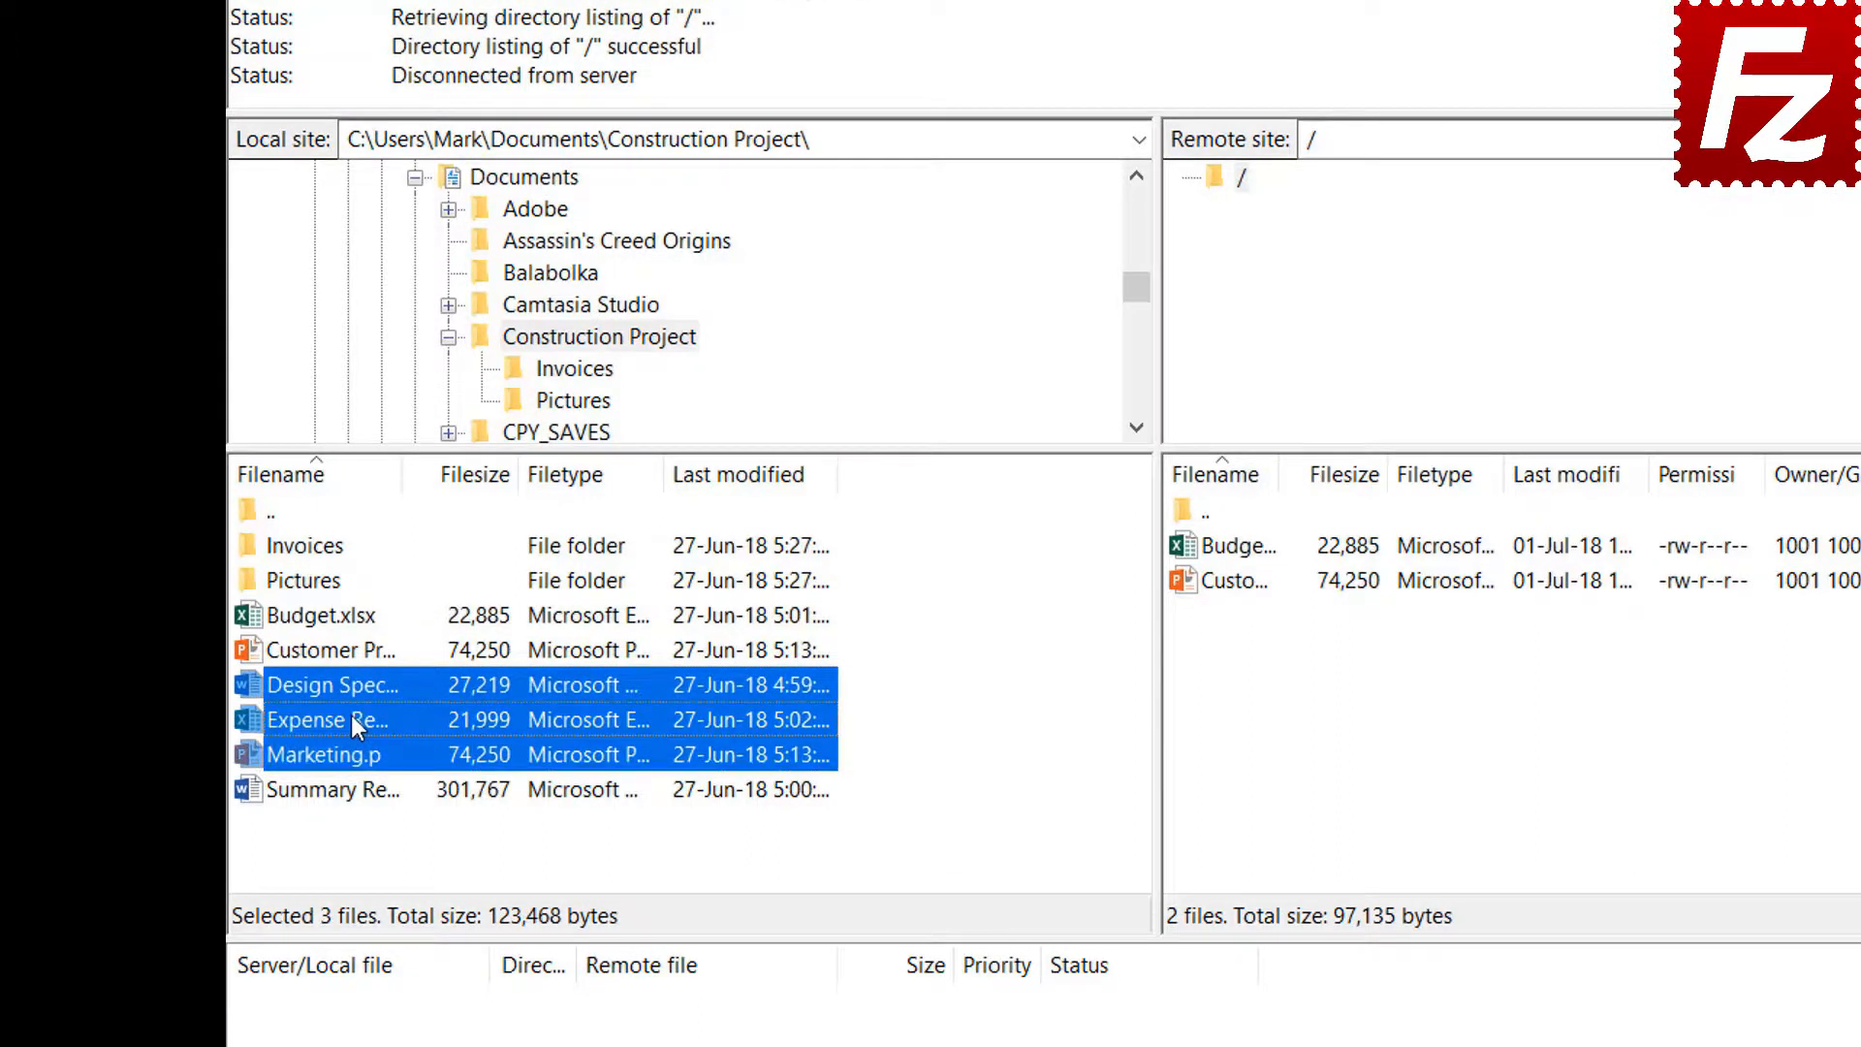
right_click(355, 720)
click(400, 735)
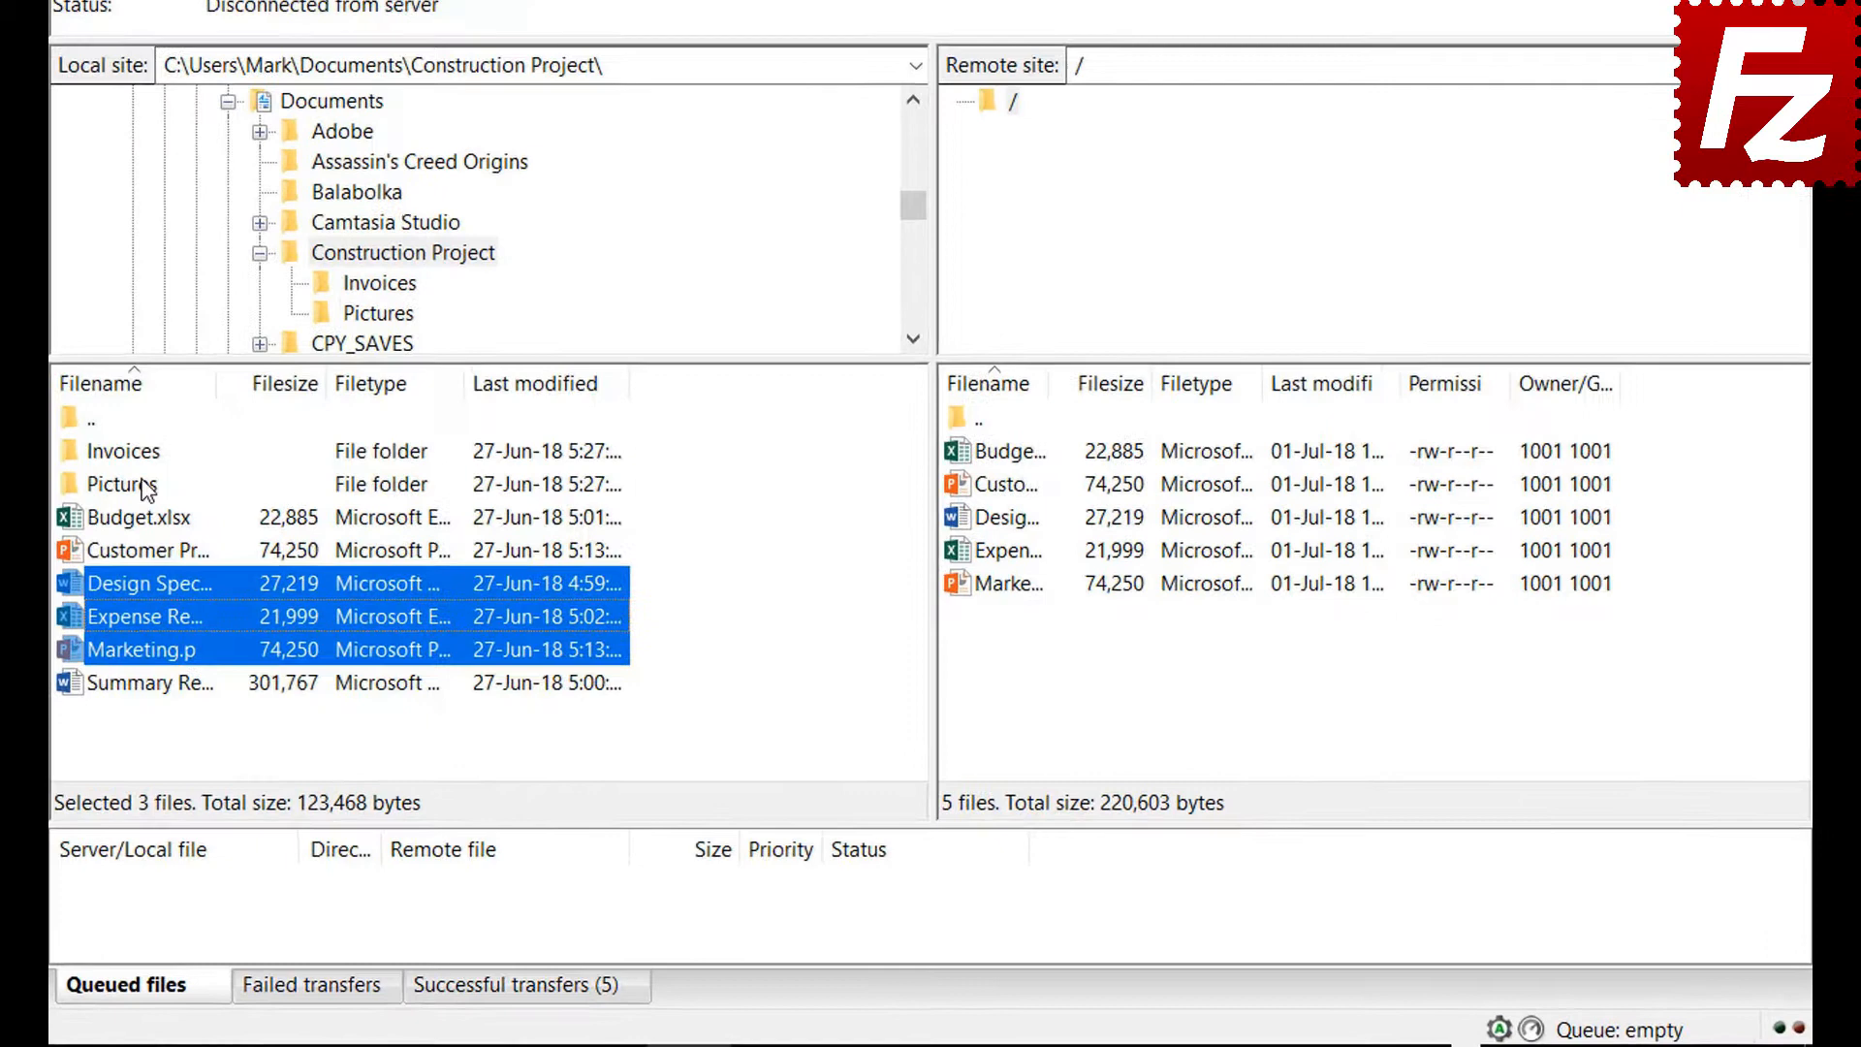
Queue the Invoices and Pictures folders and Summary Report for upload, then process the queue
right_click(143, 452)
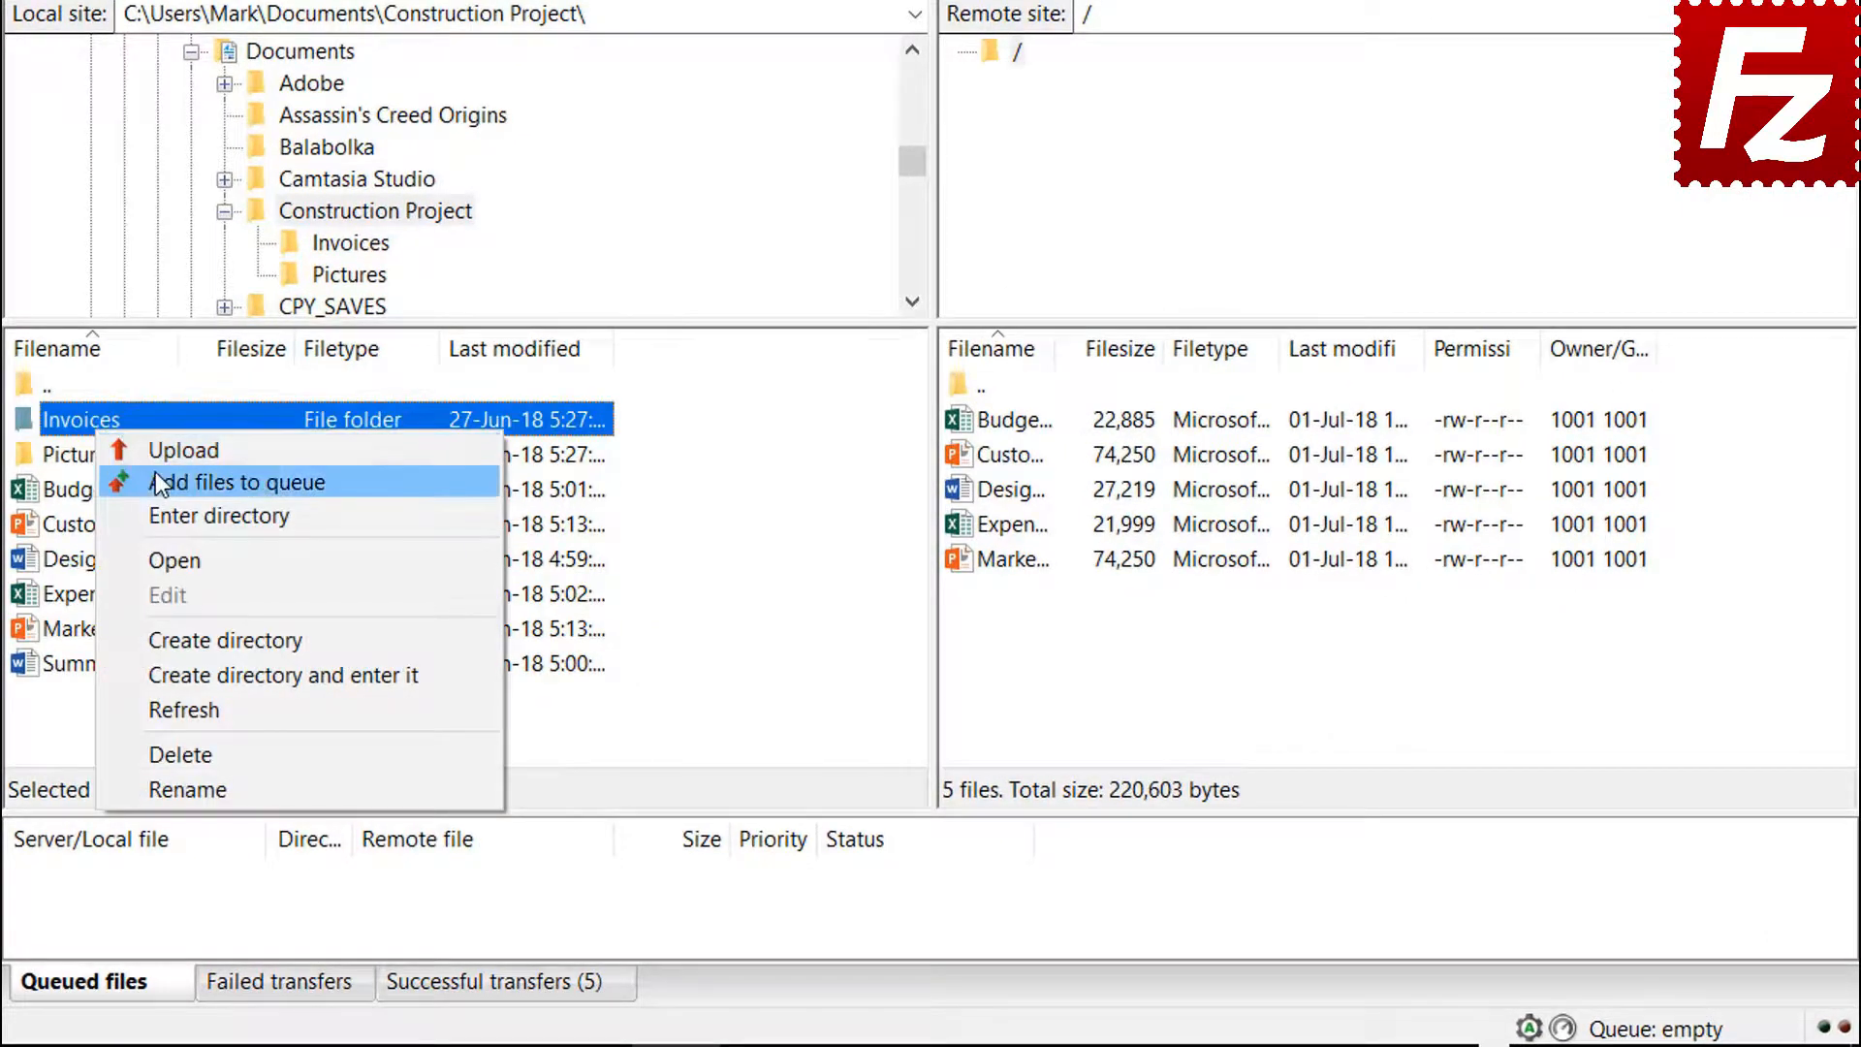
click(155, 482)
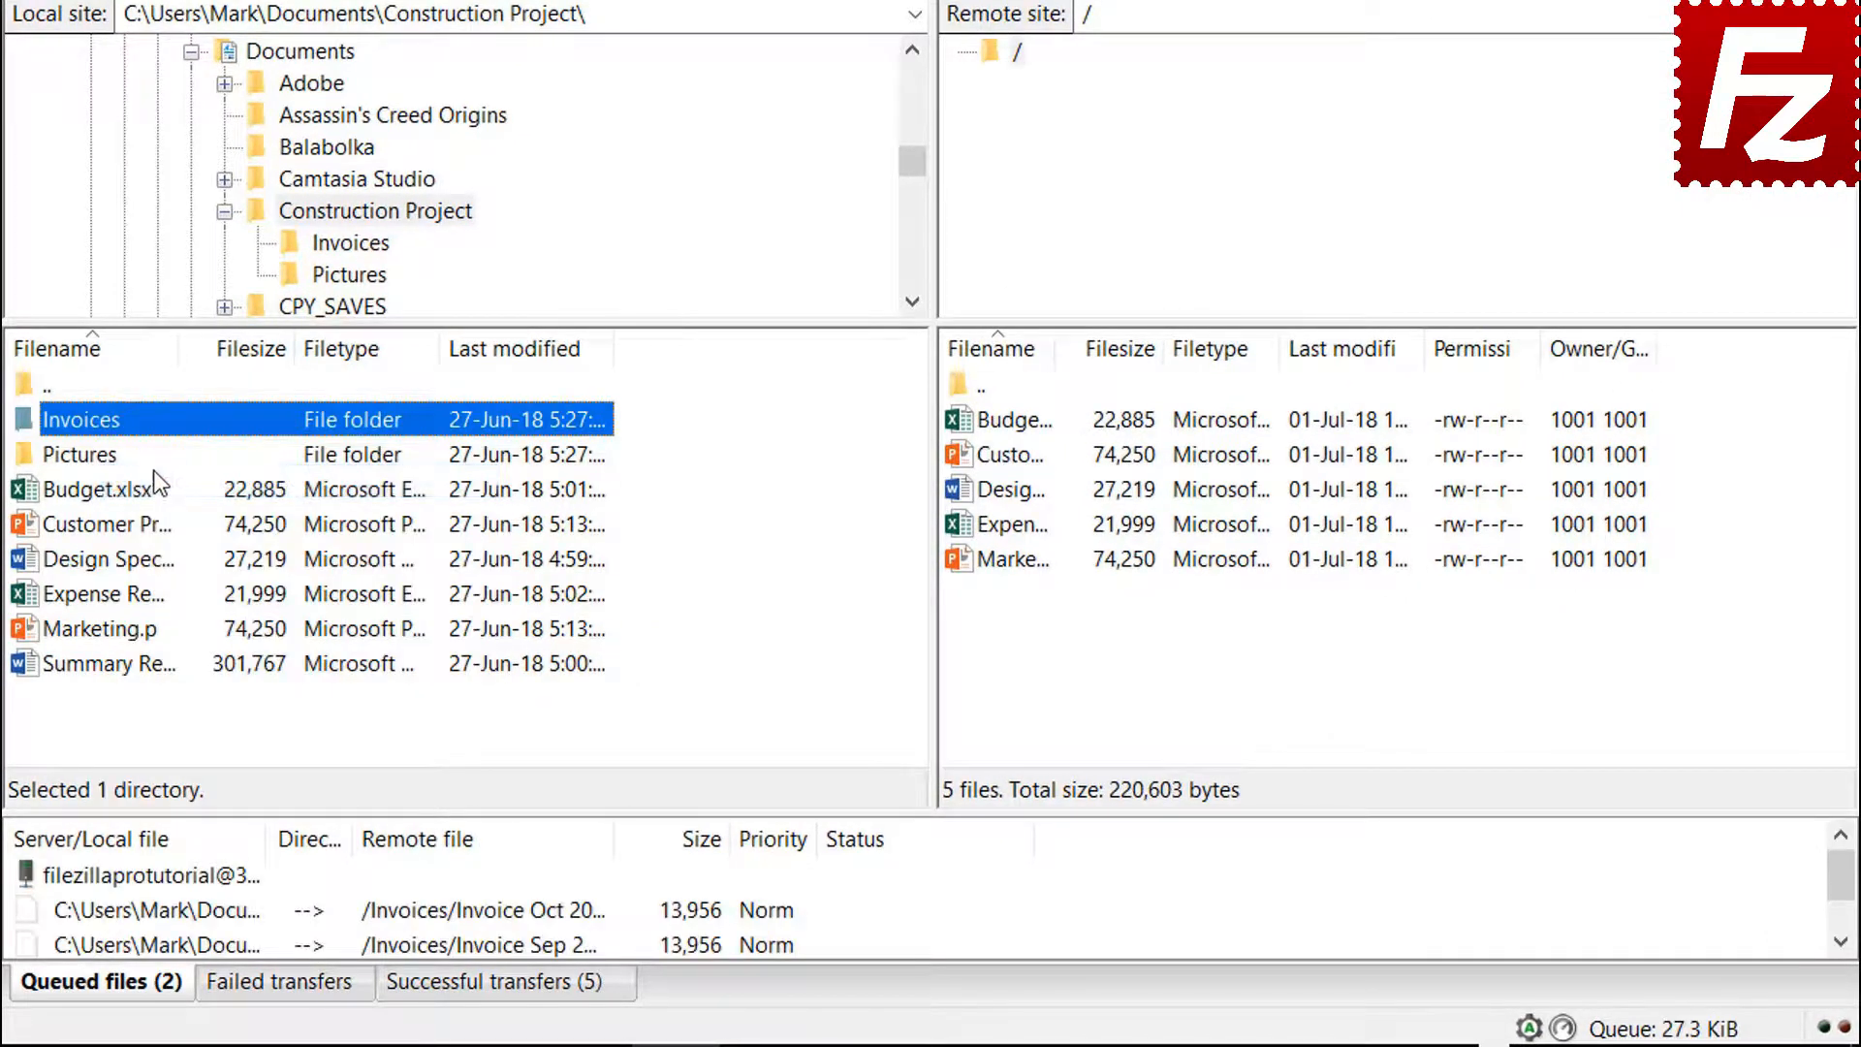
right_click(107, 463)
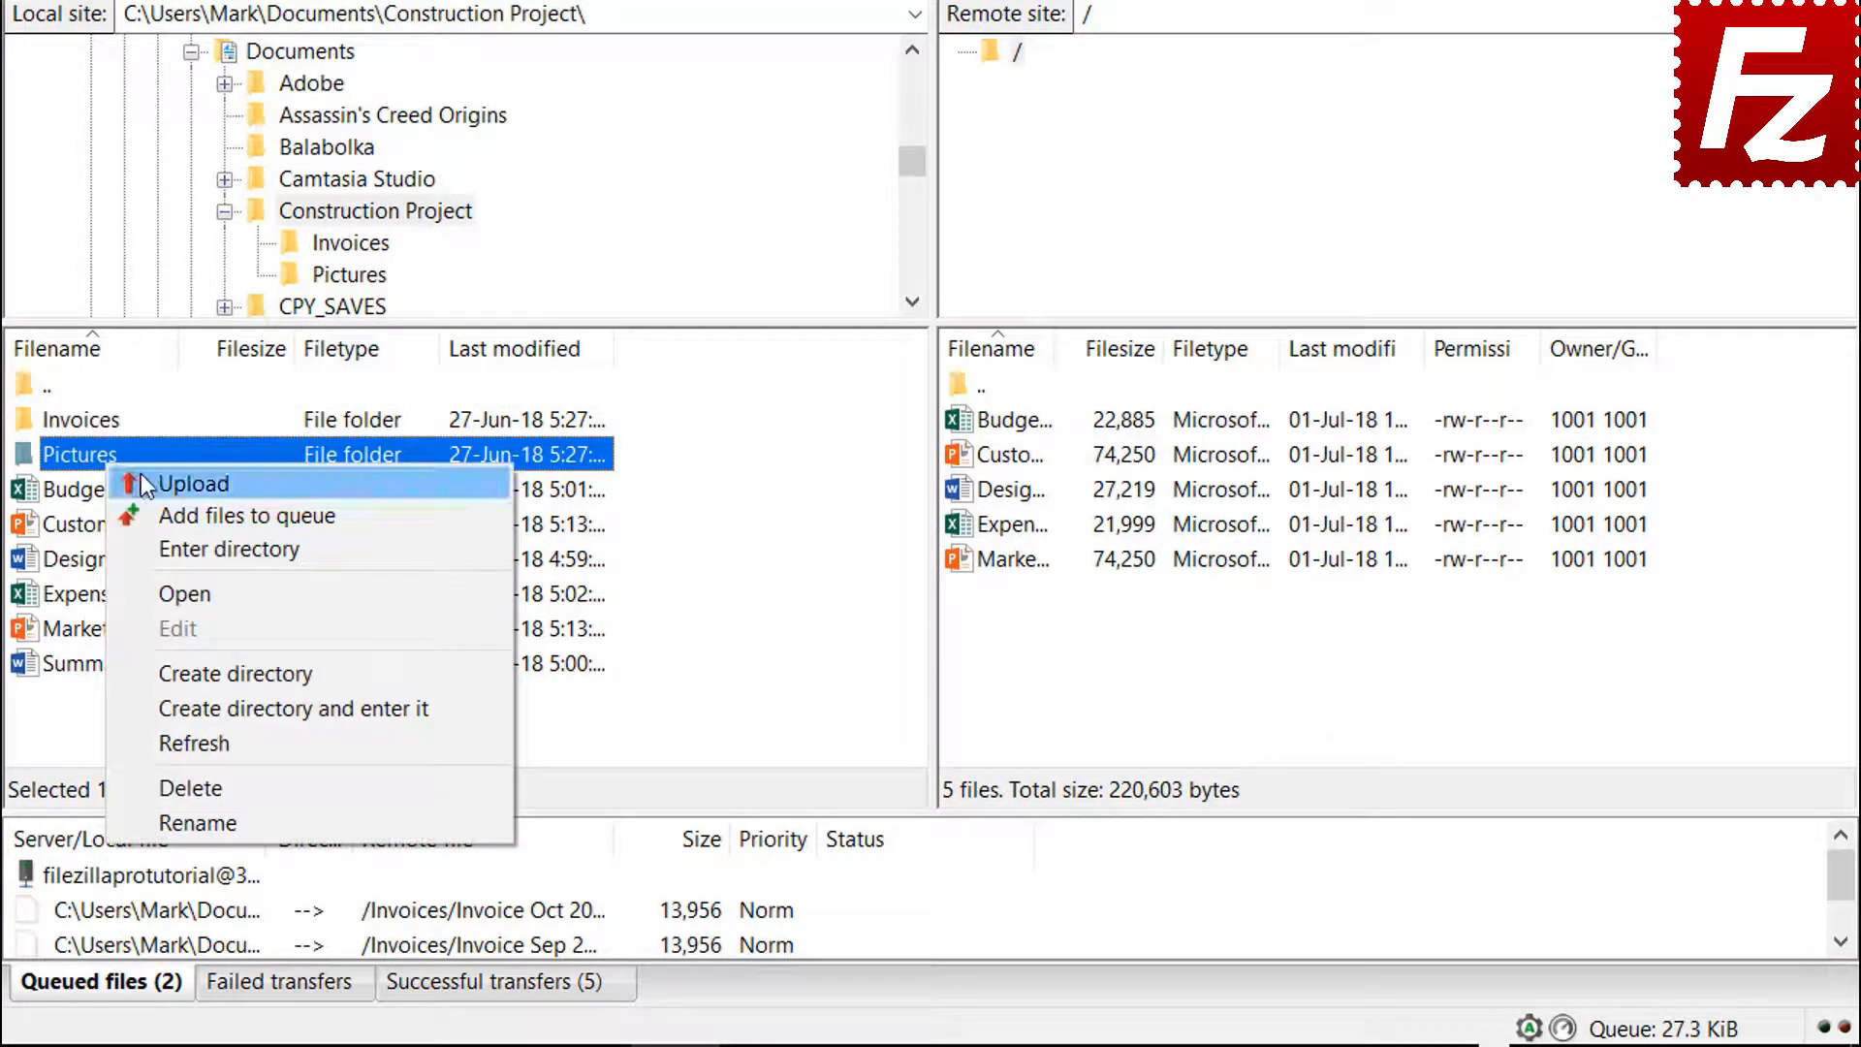
click(164, 514)
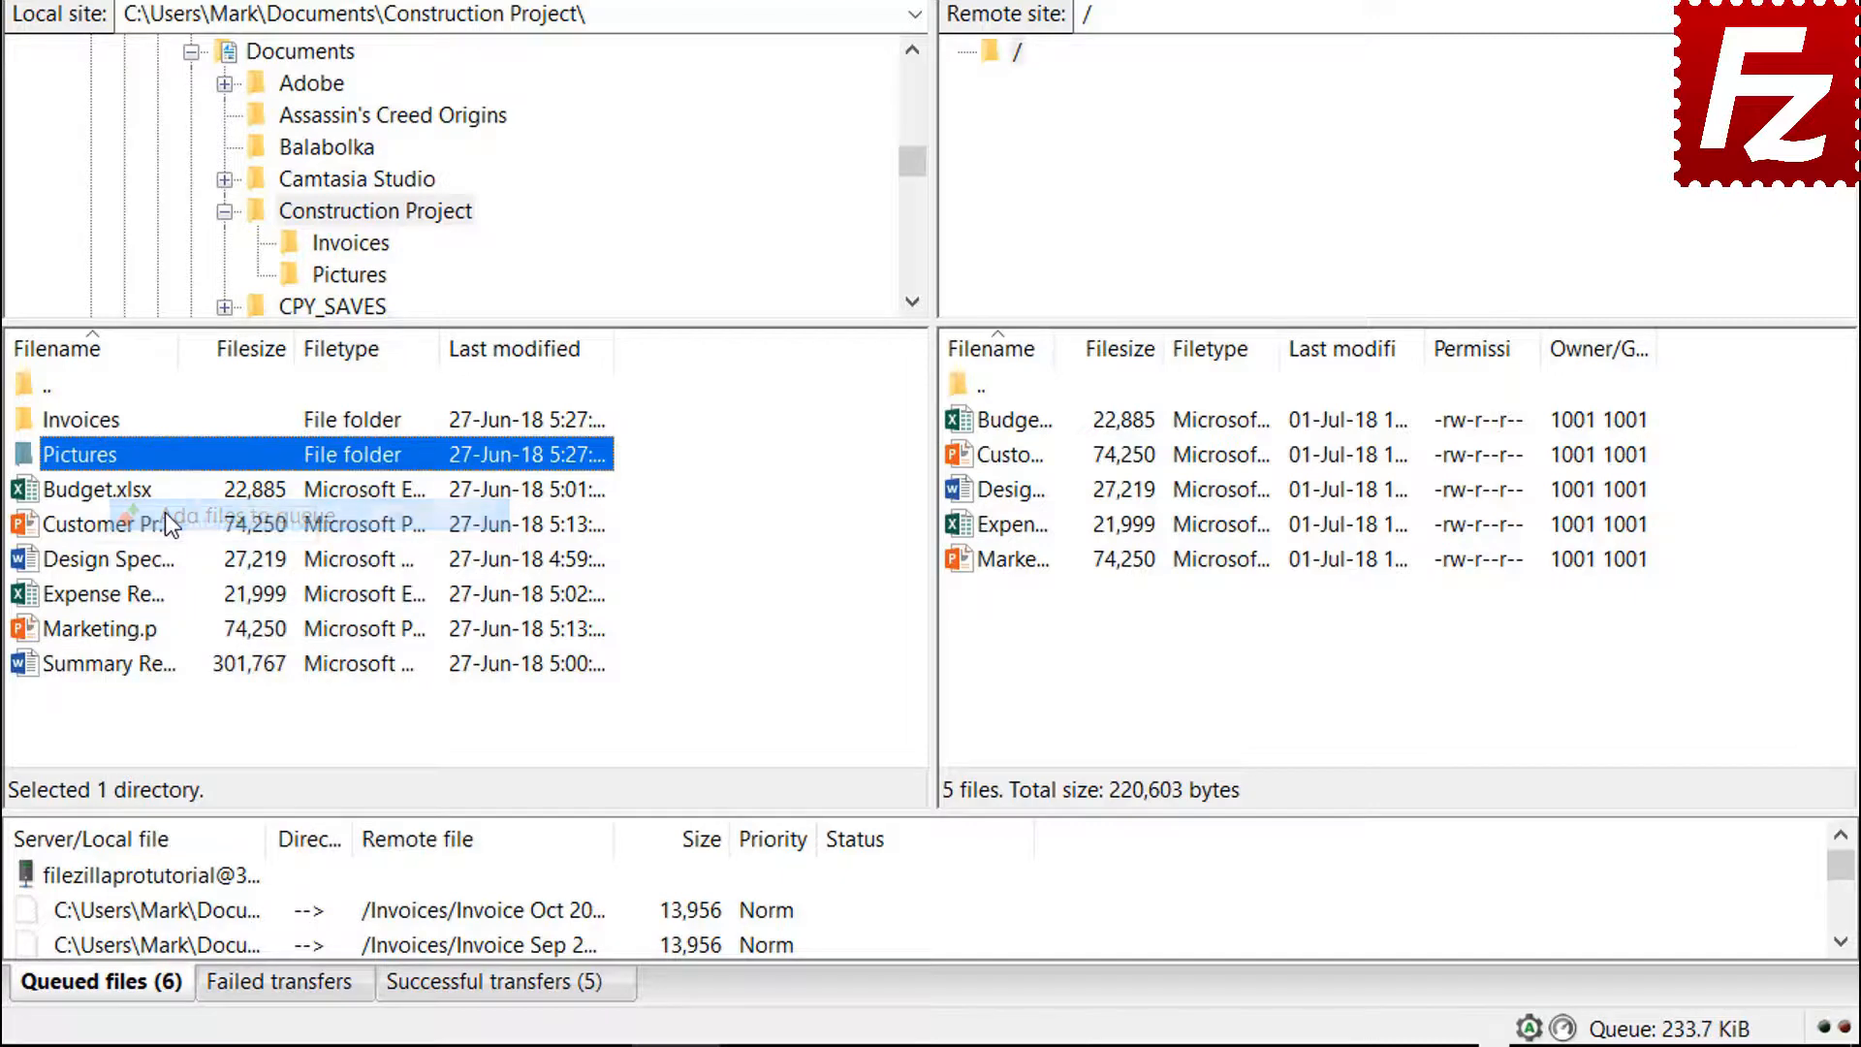
click(142, 666)
right_click(142, 669)
click(198, 729)
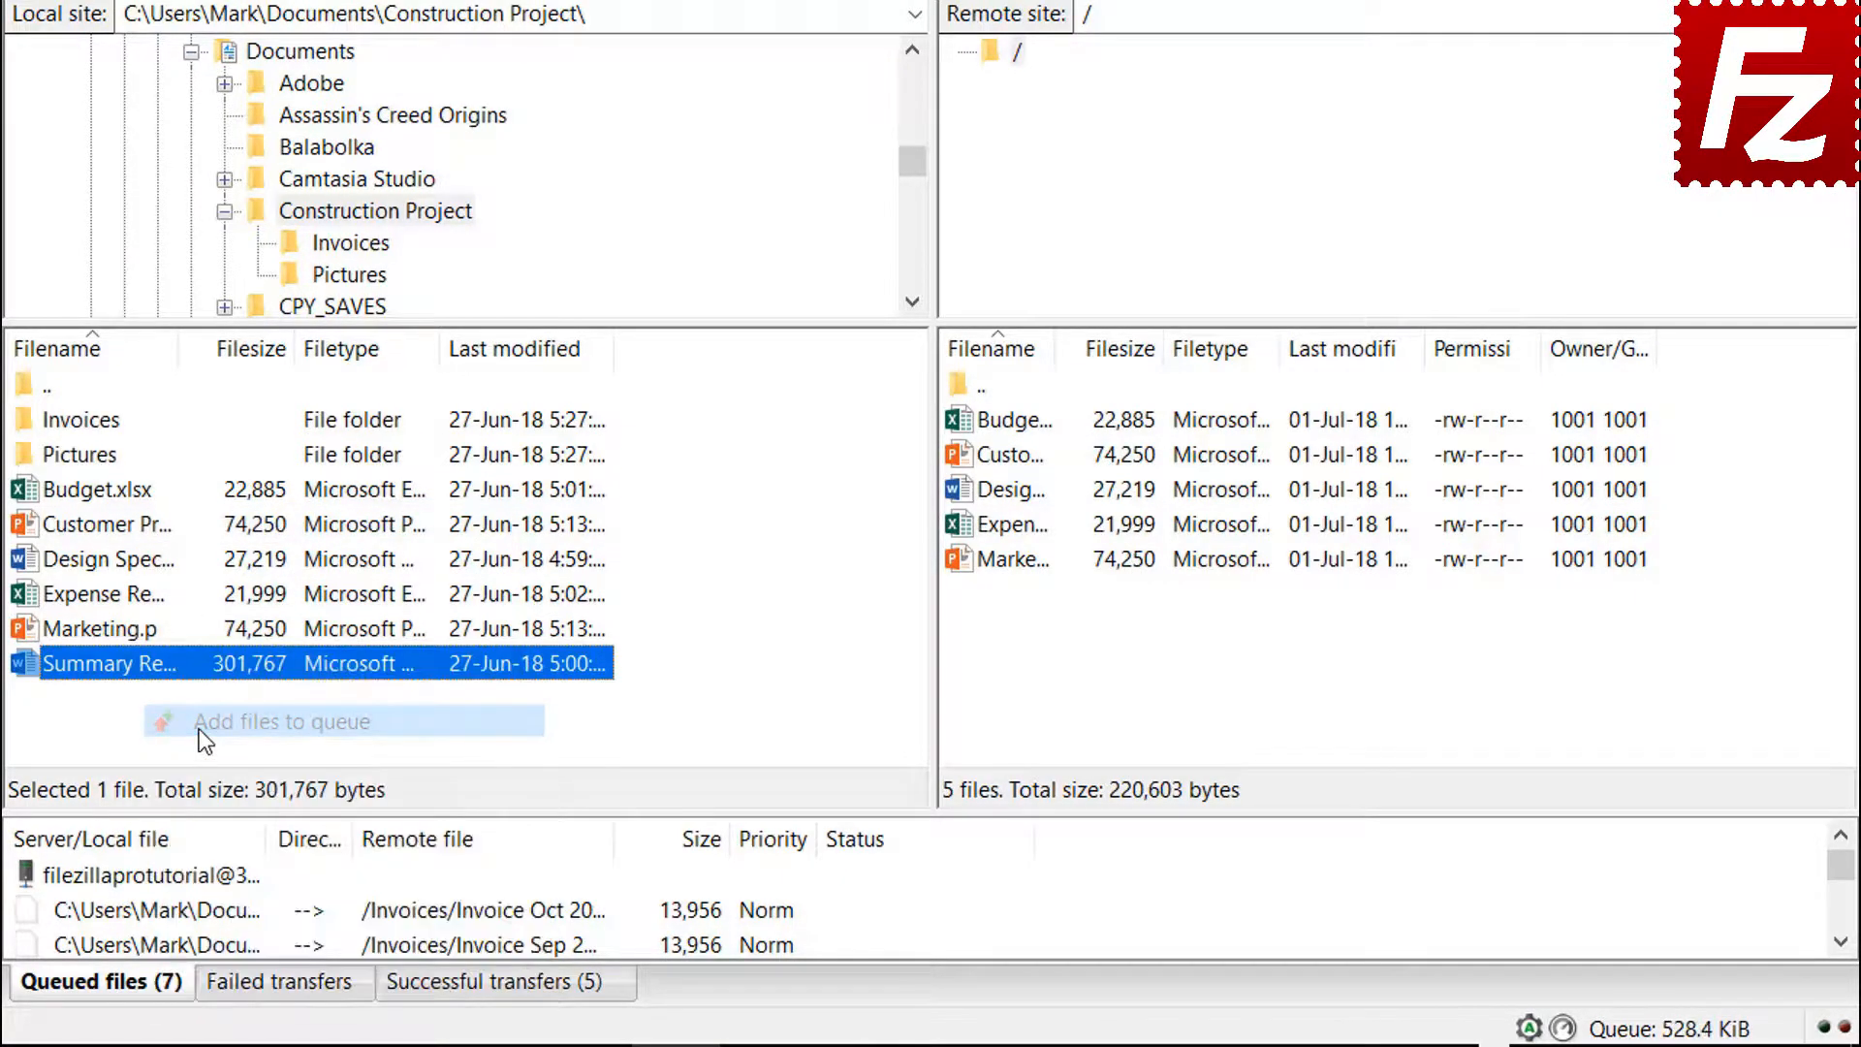
right_click(196, 876)
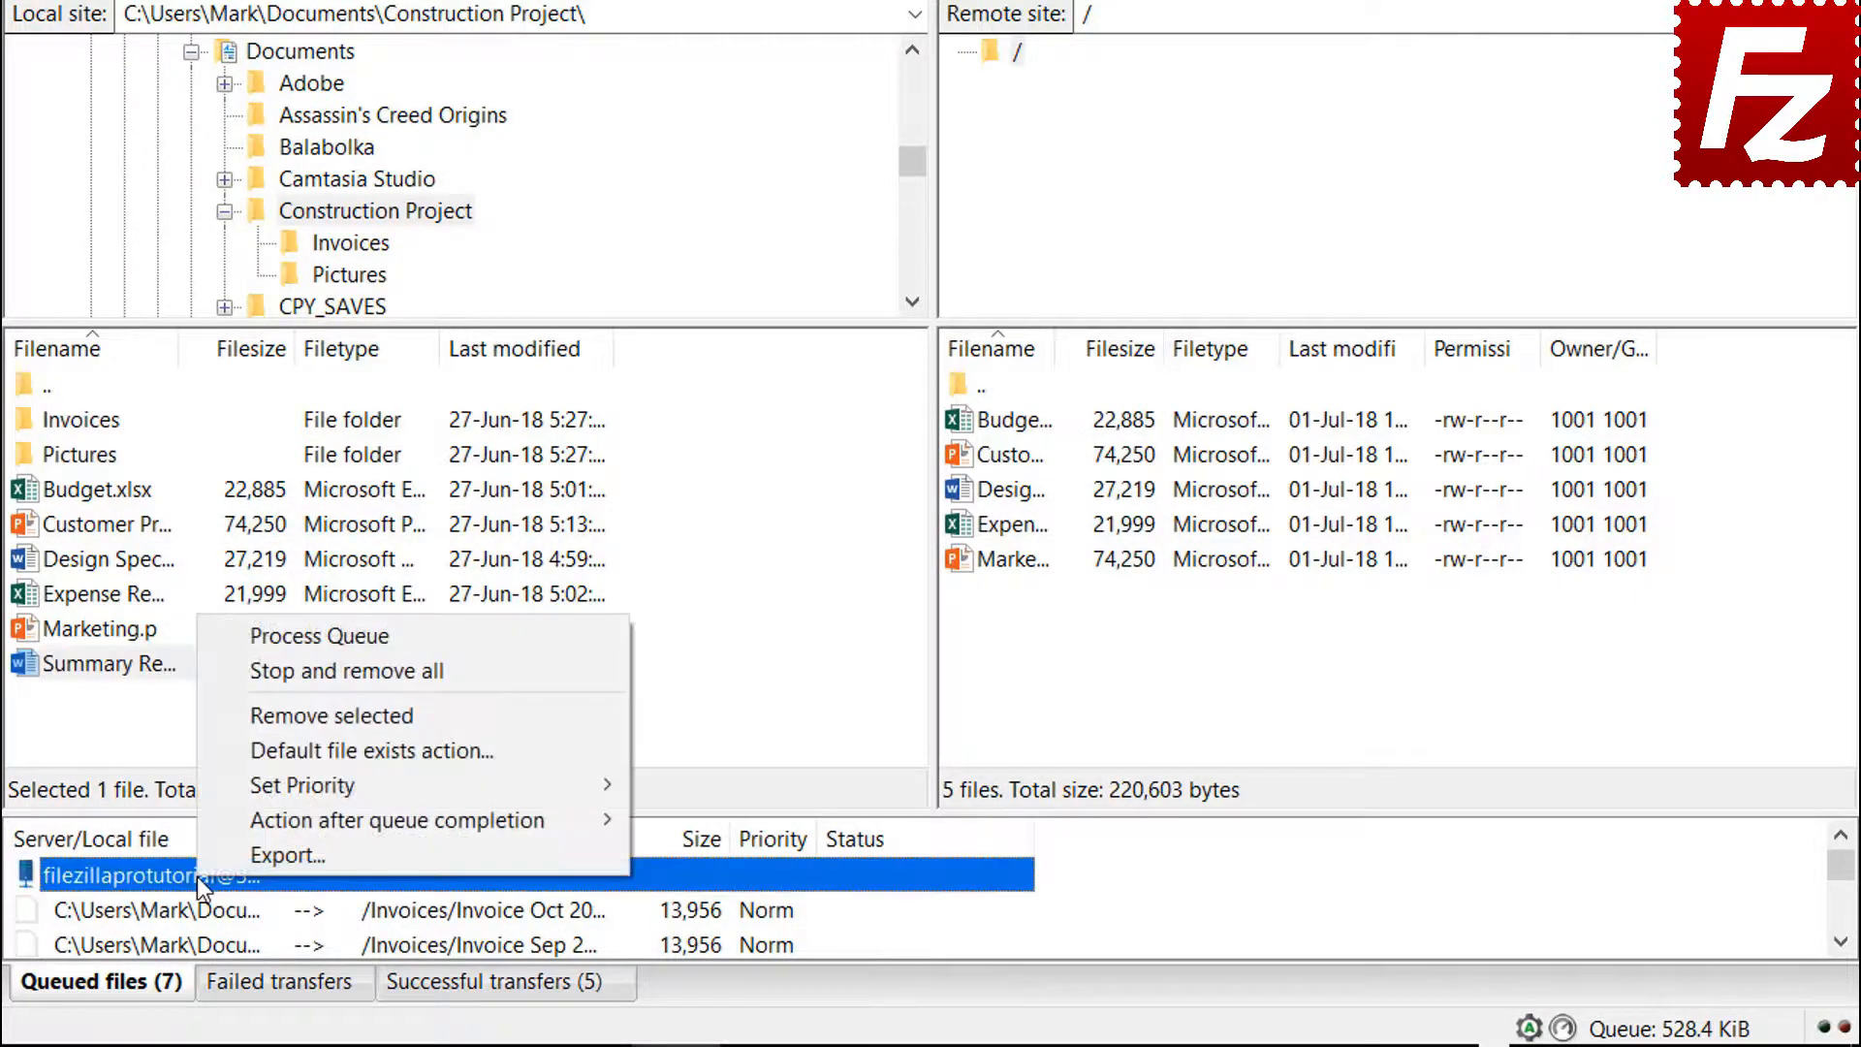
click(263, 637)
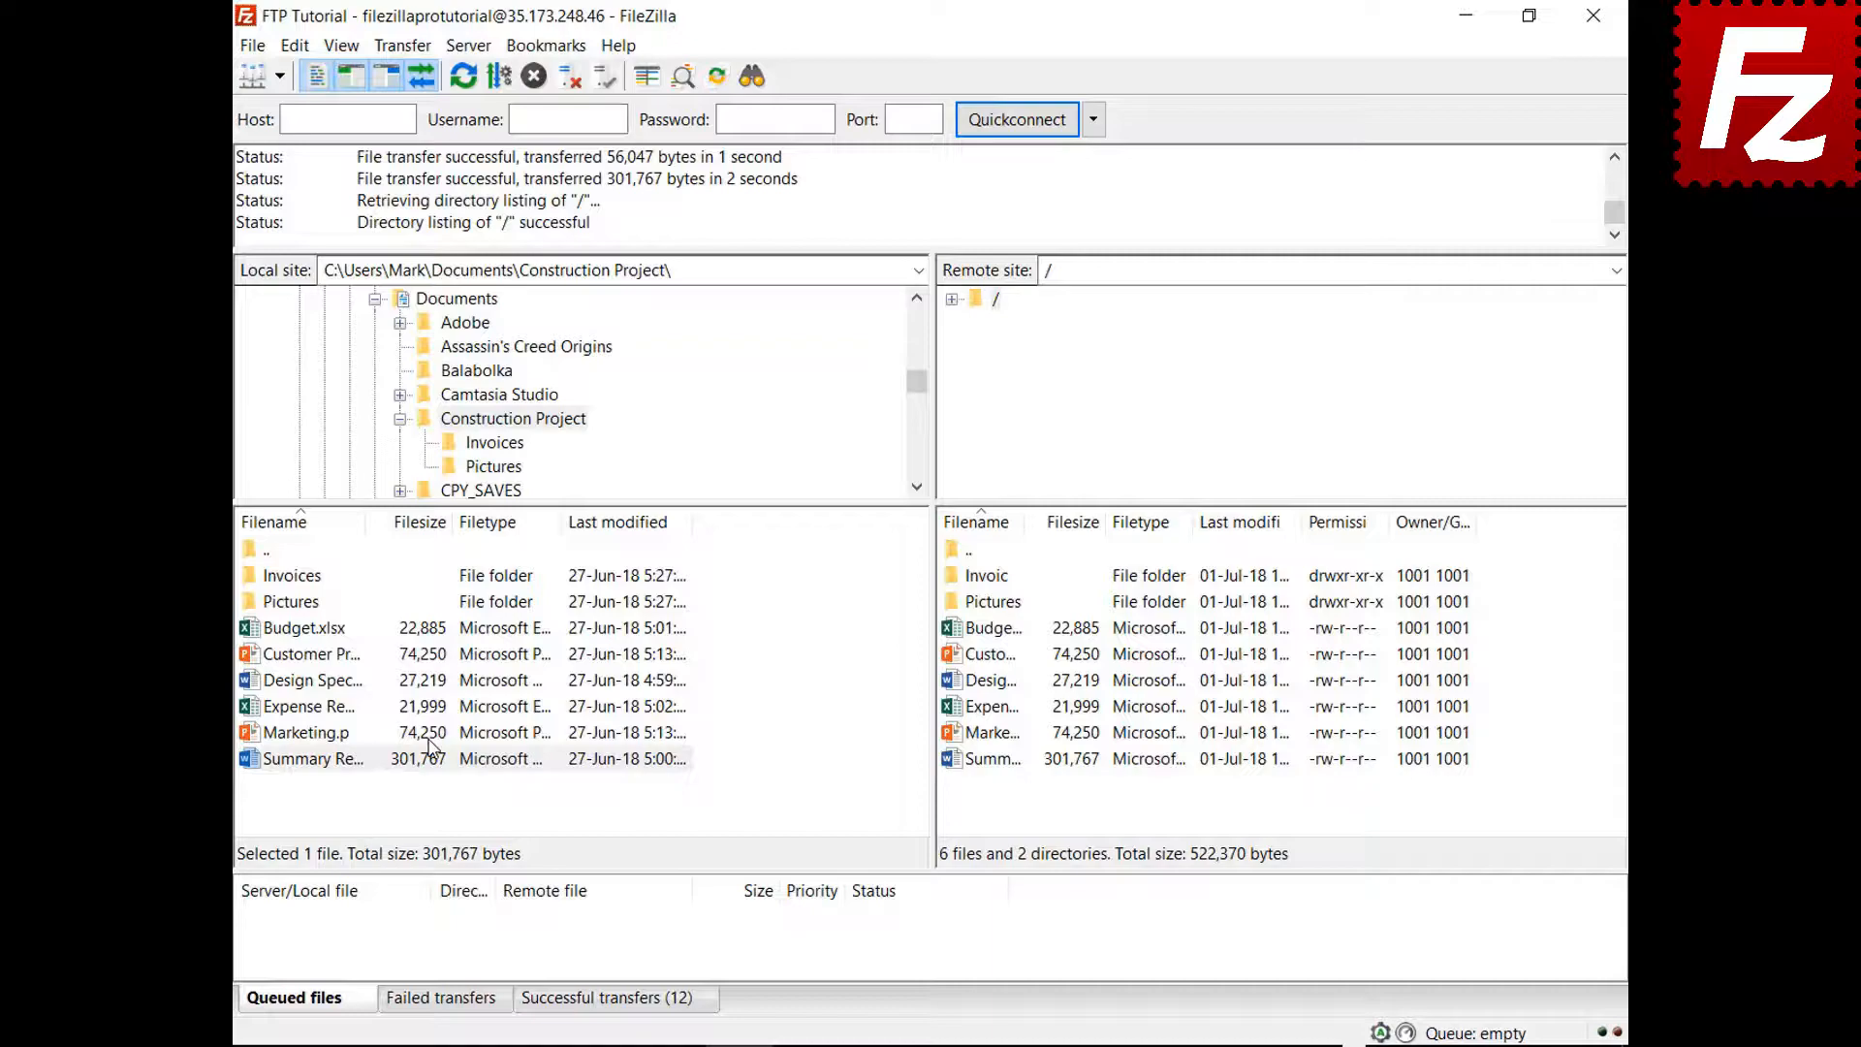
Create a new local folder named Backup inside Documents
click(399, 419)
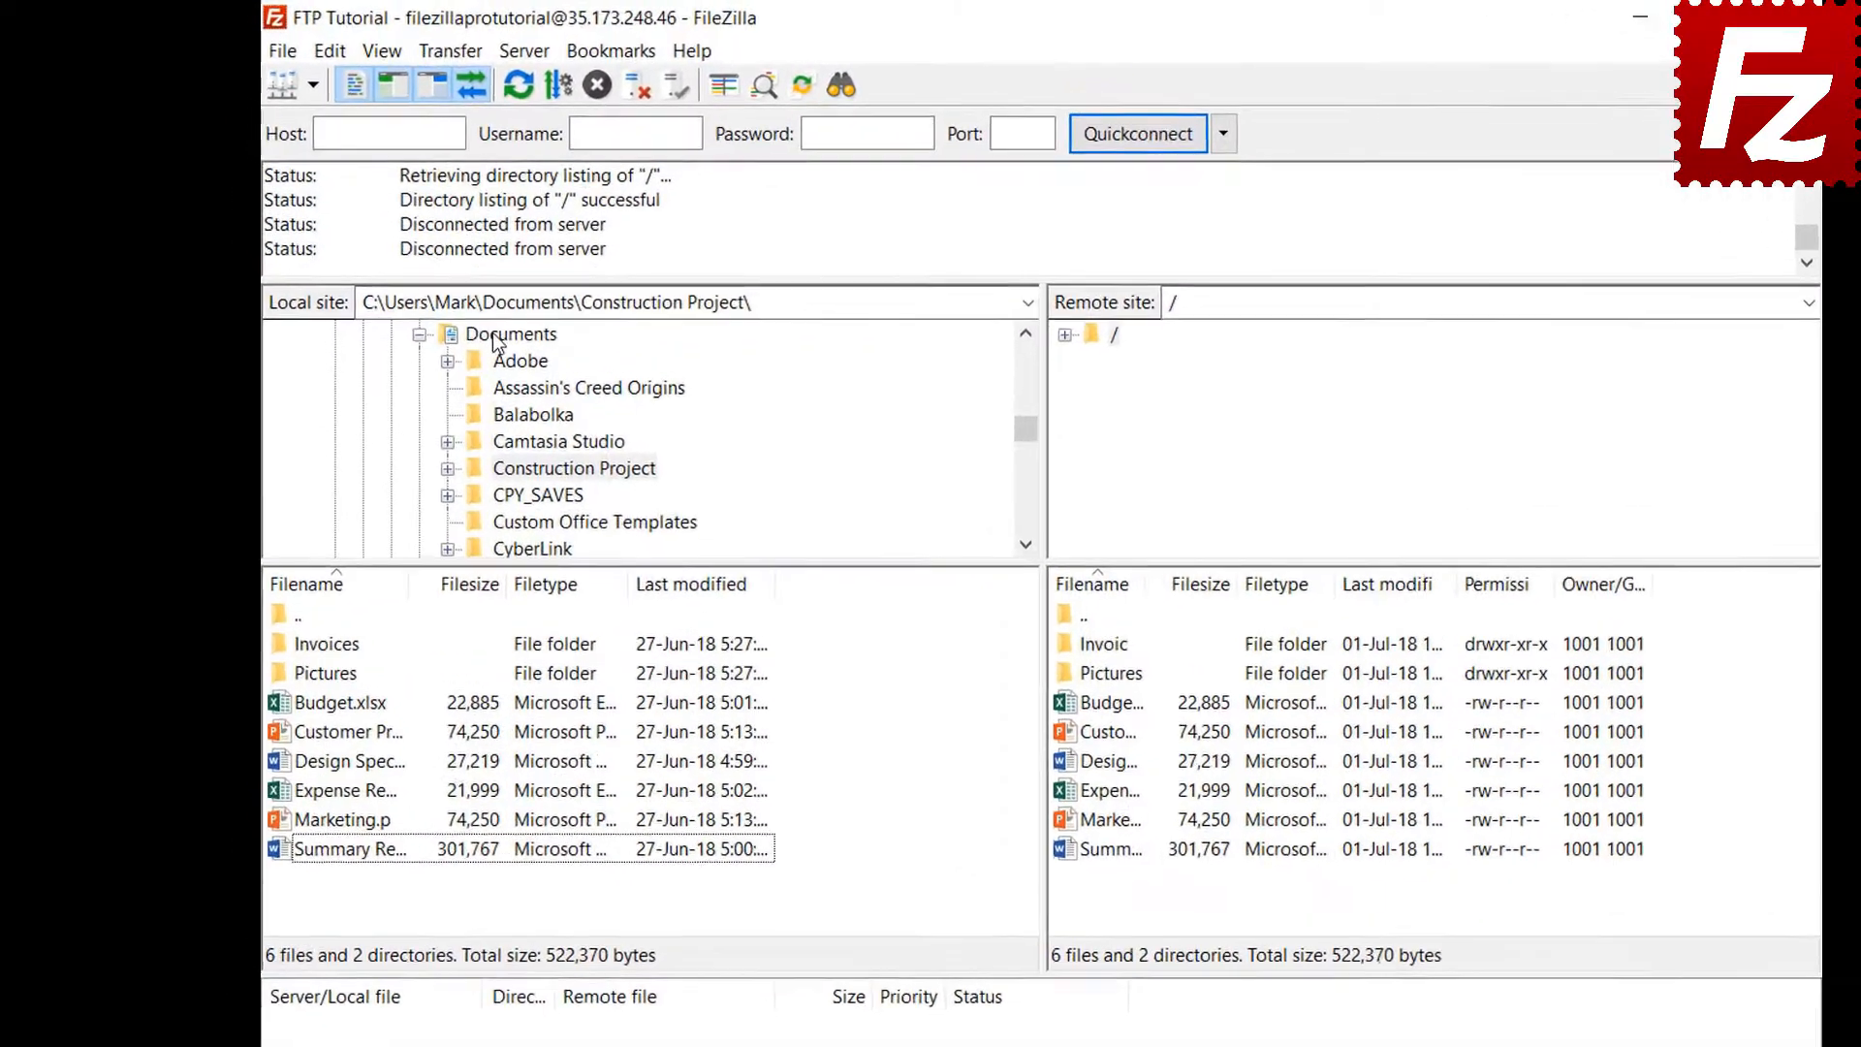
click(446, 300)
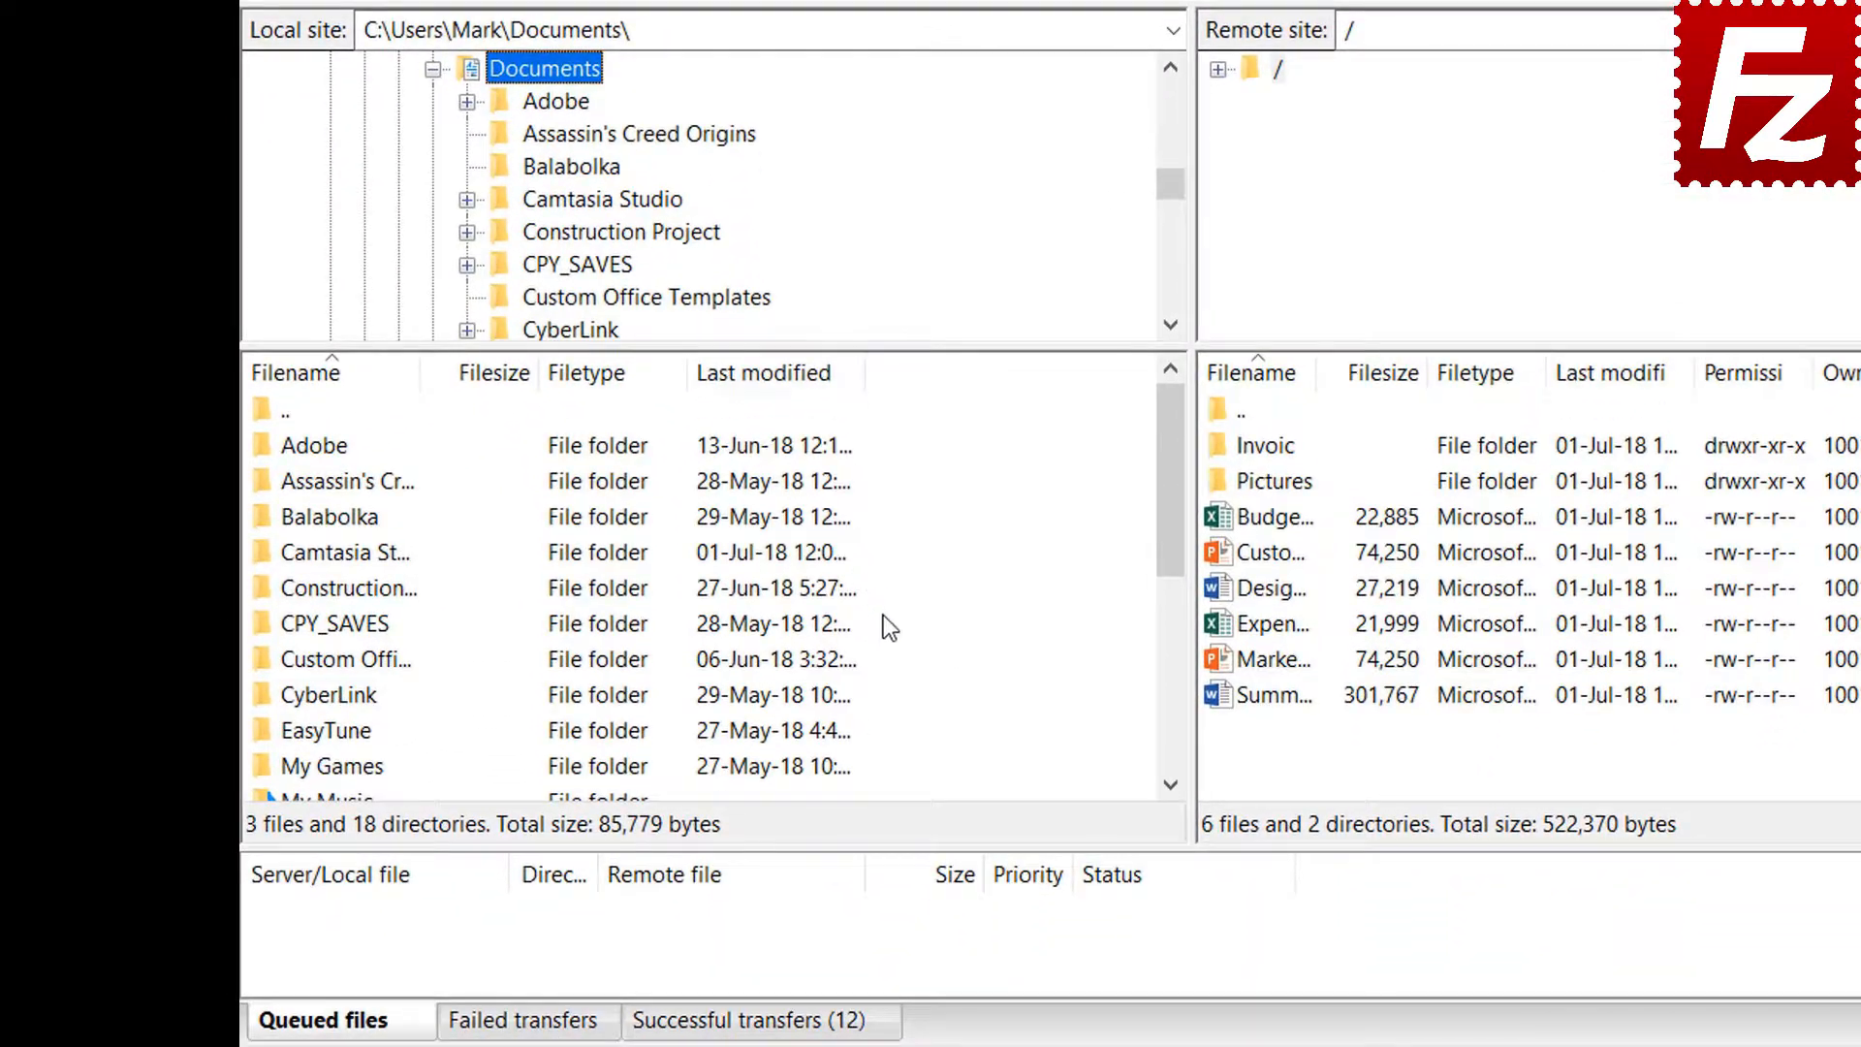
right_click(926, 929)
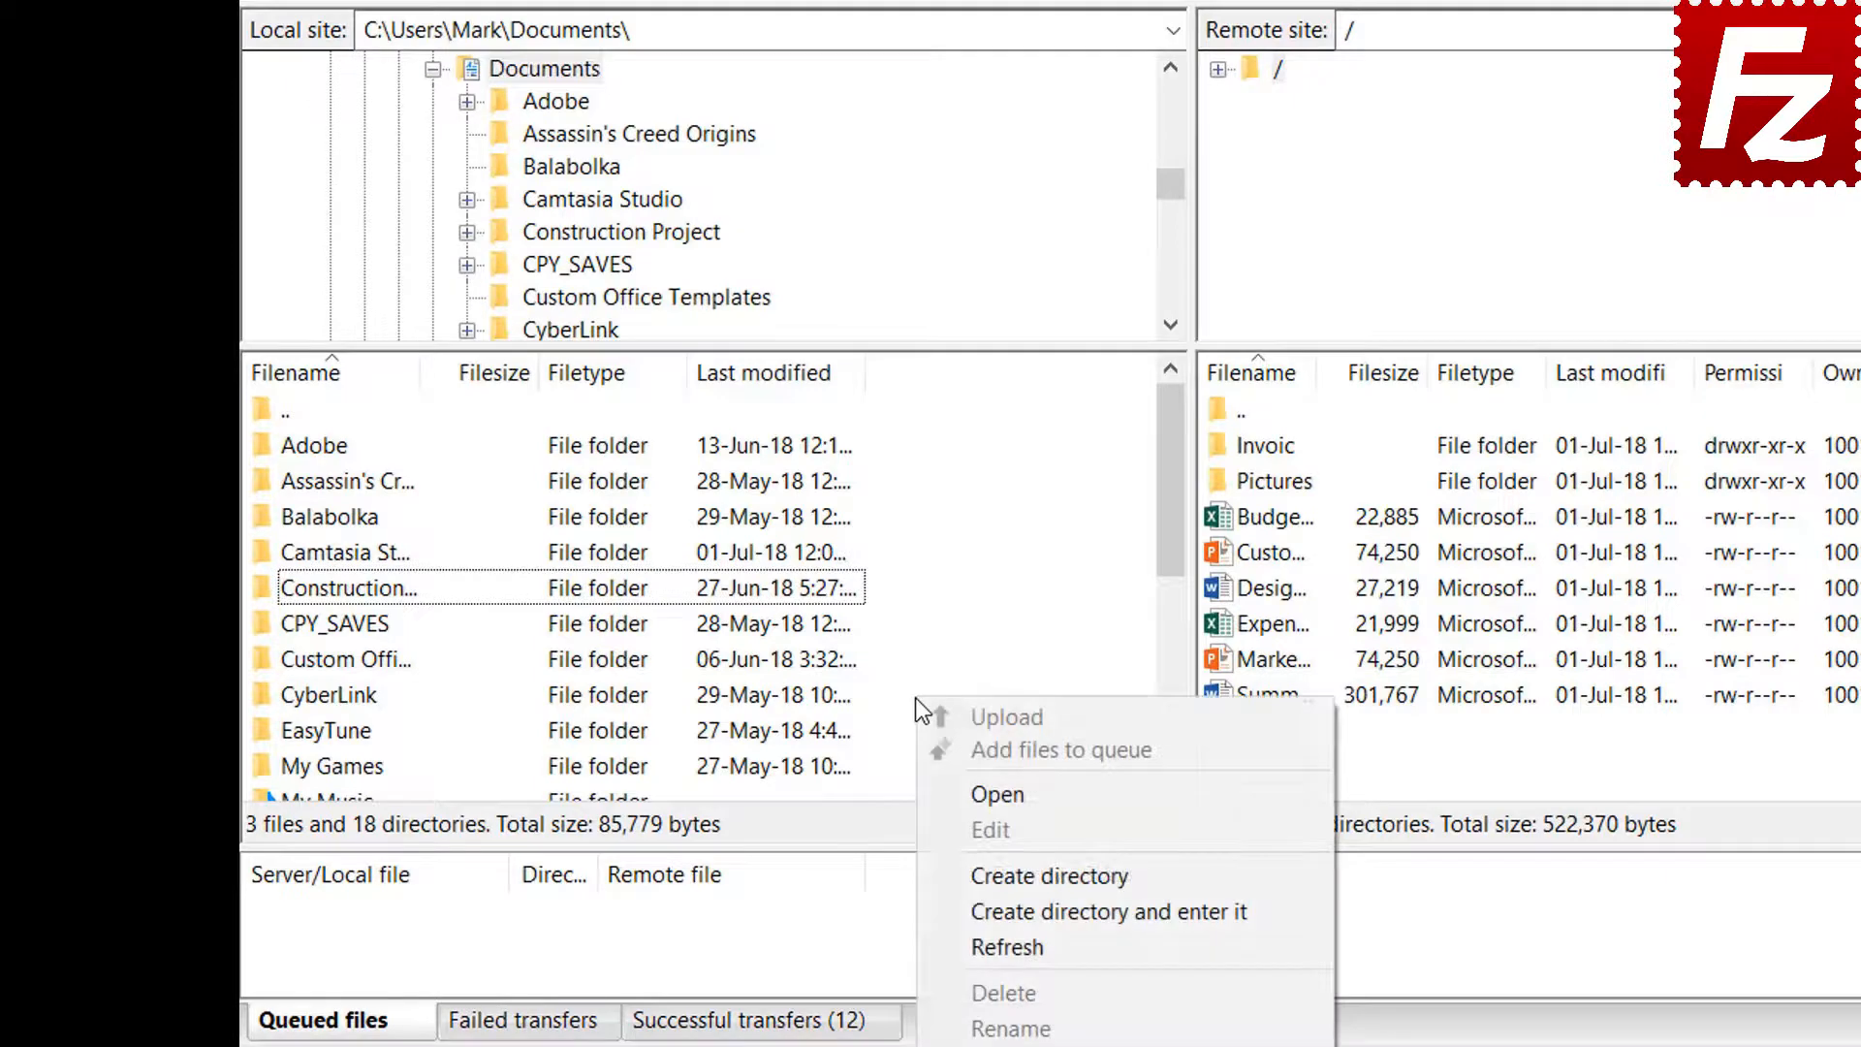
click(1011, 906)
text(Backu)
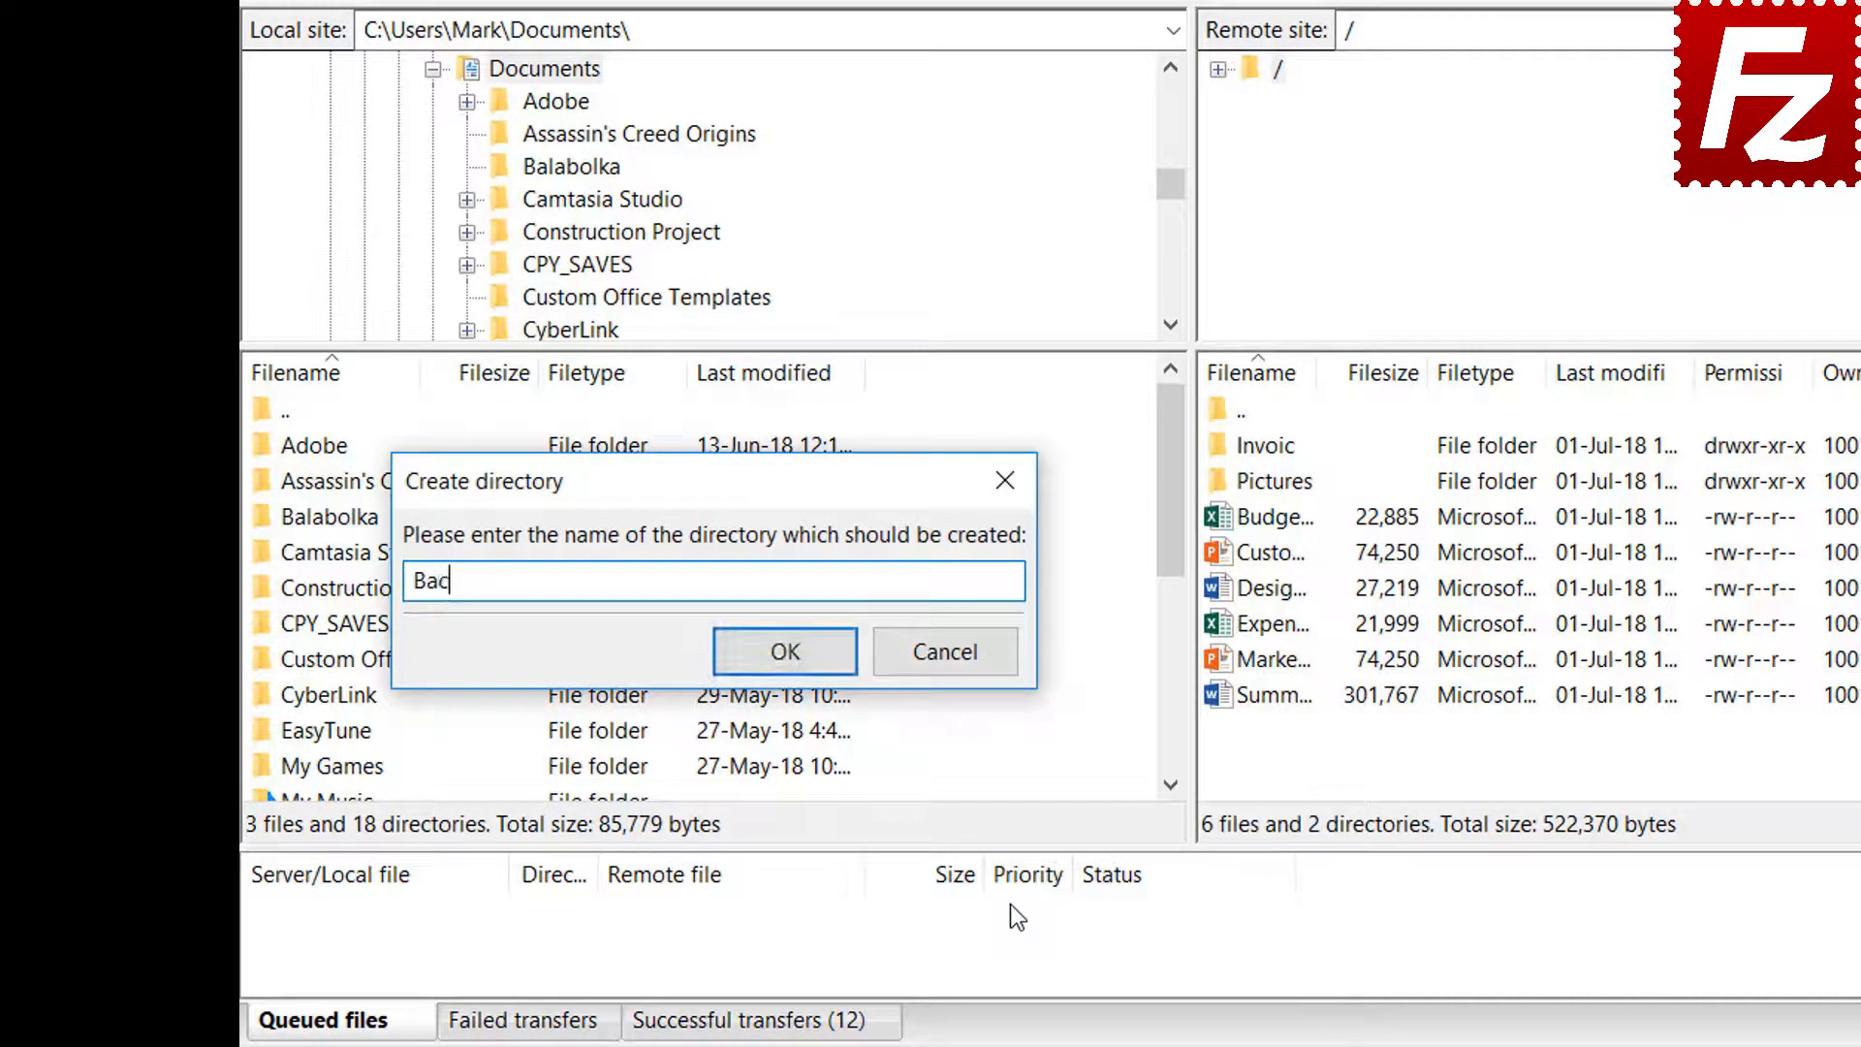
text(p)
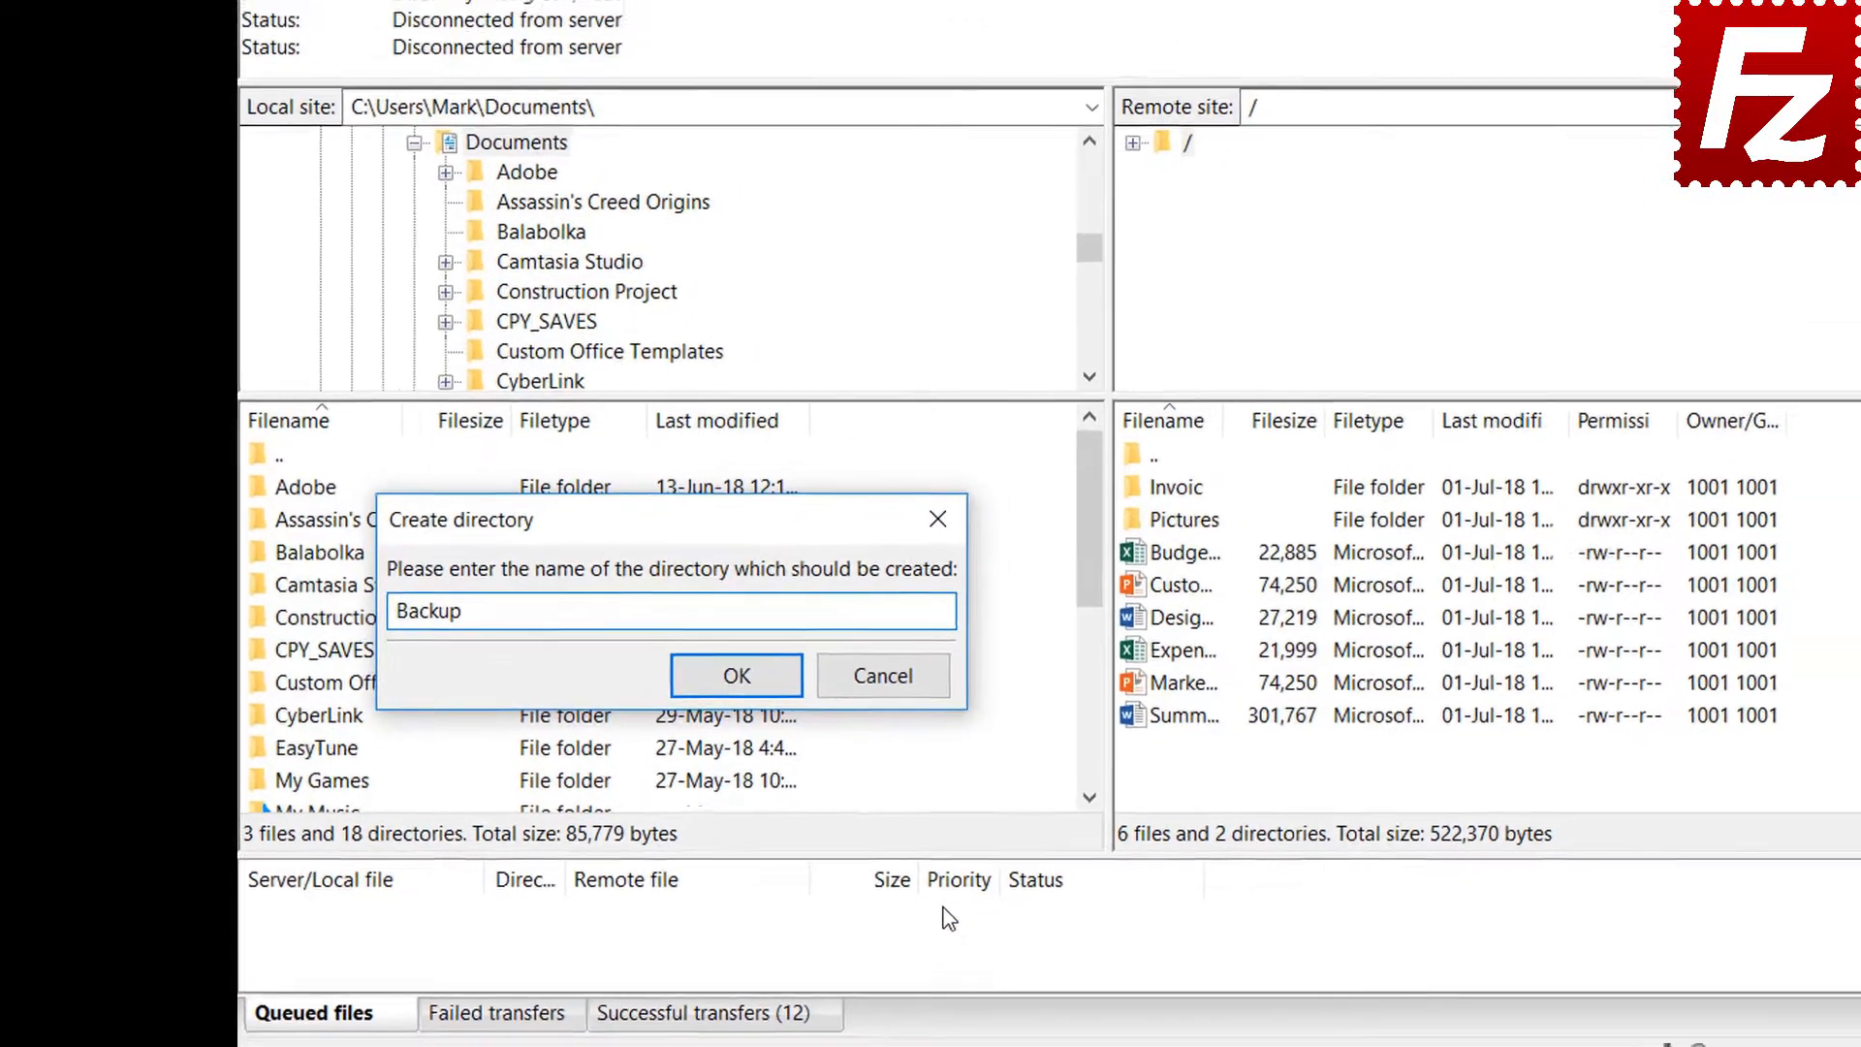
key(Return)
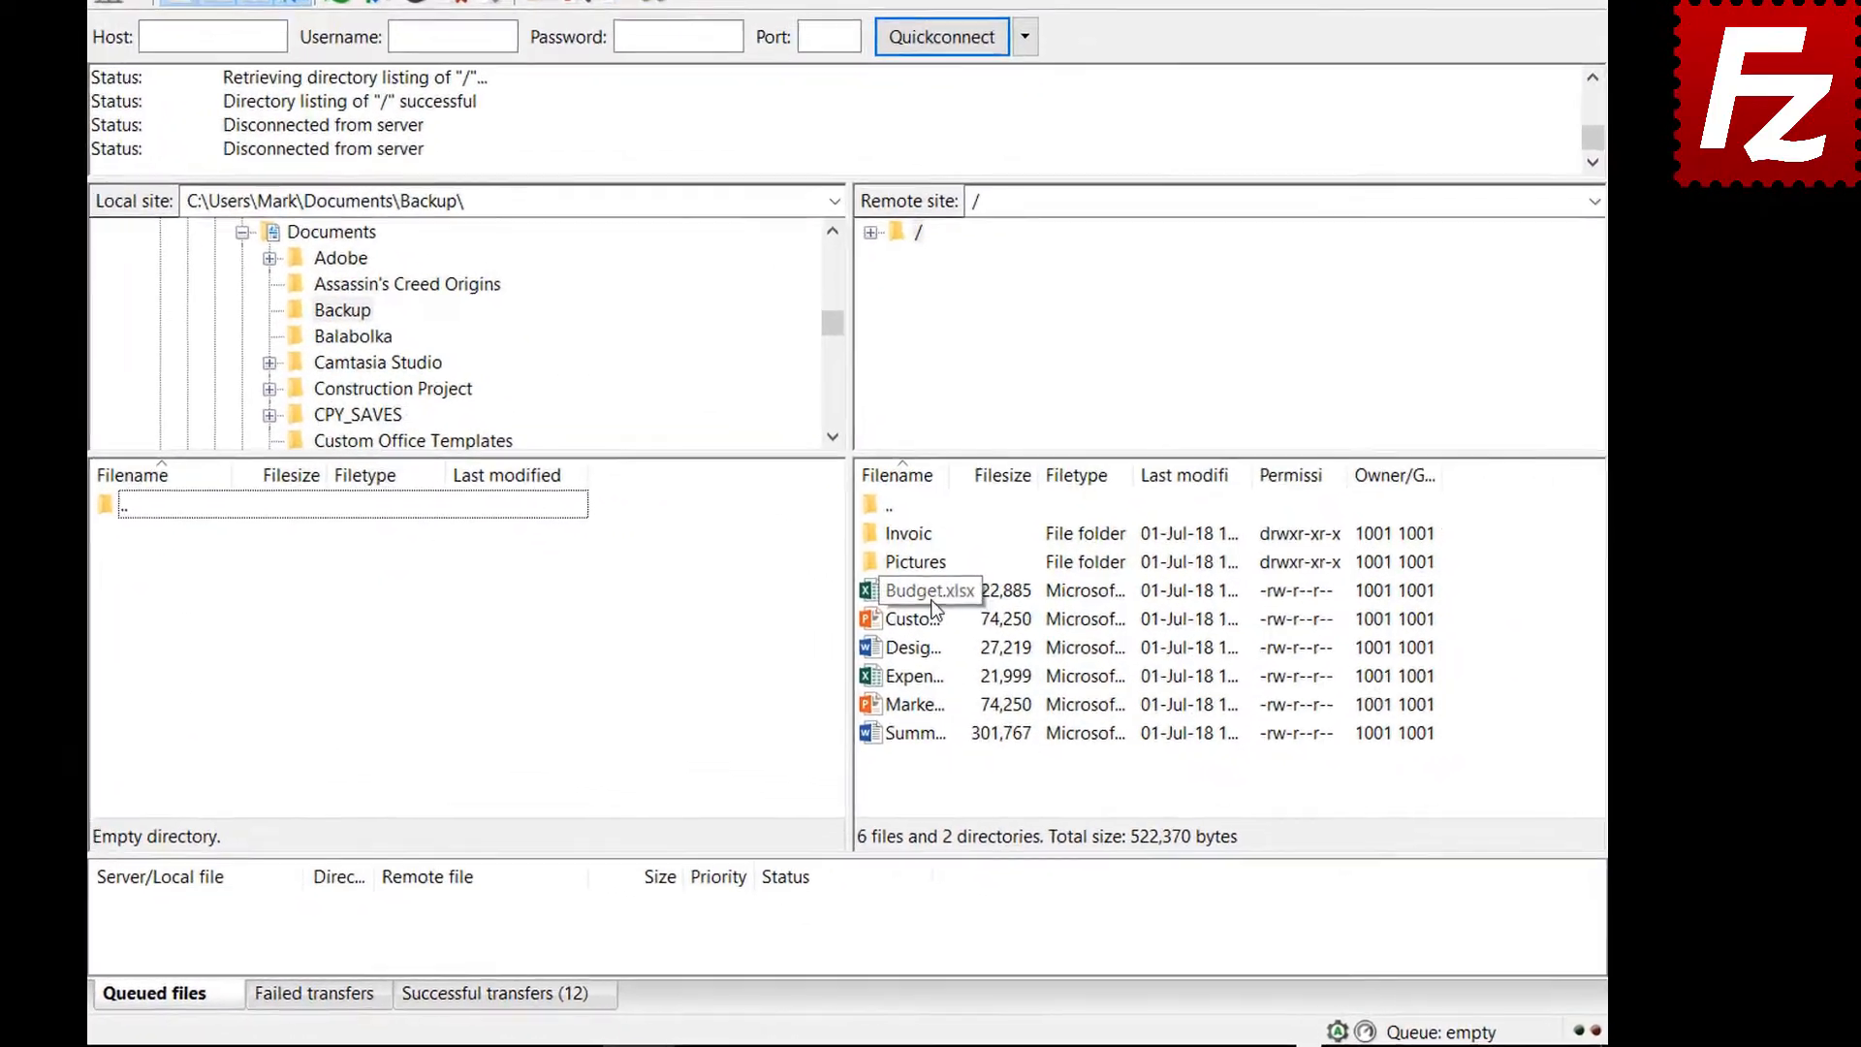
Download Budget.xlsx, Customer Presentation, Design Specs, Expense Report and Marketing into Backup
double_click(1006, 629)
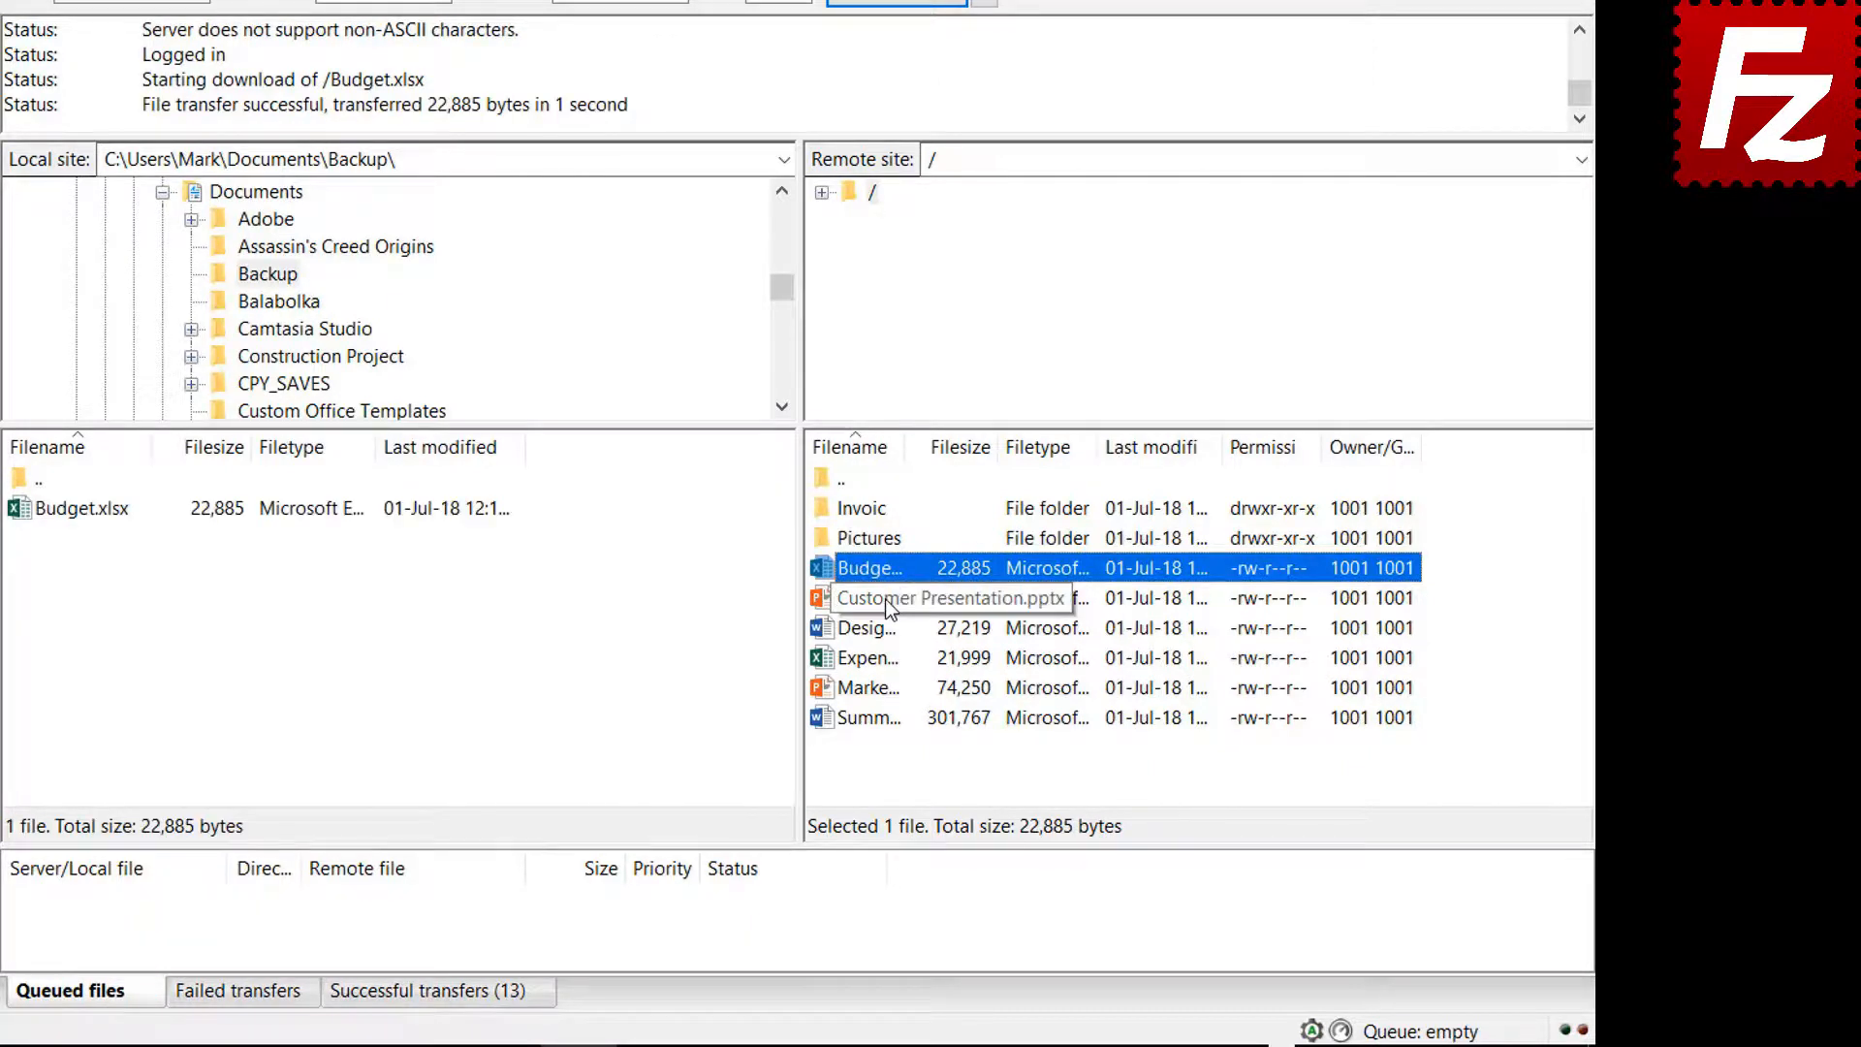
click(887, 599)
ctrl+click(883, 630)
ctrl+click(882, 657)
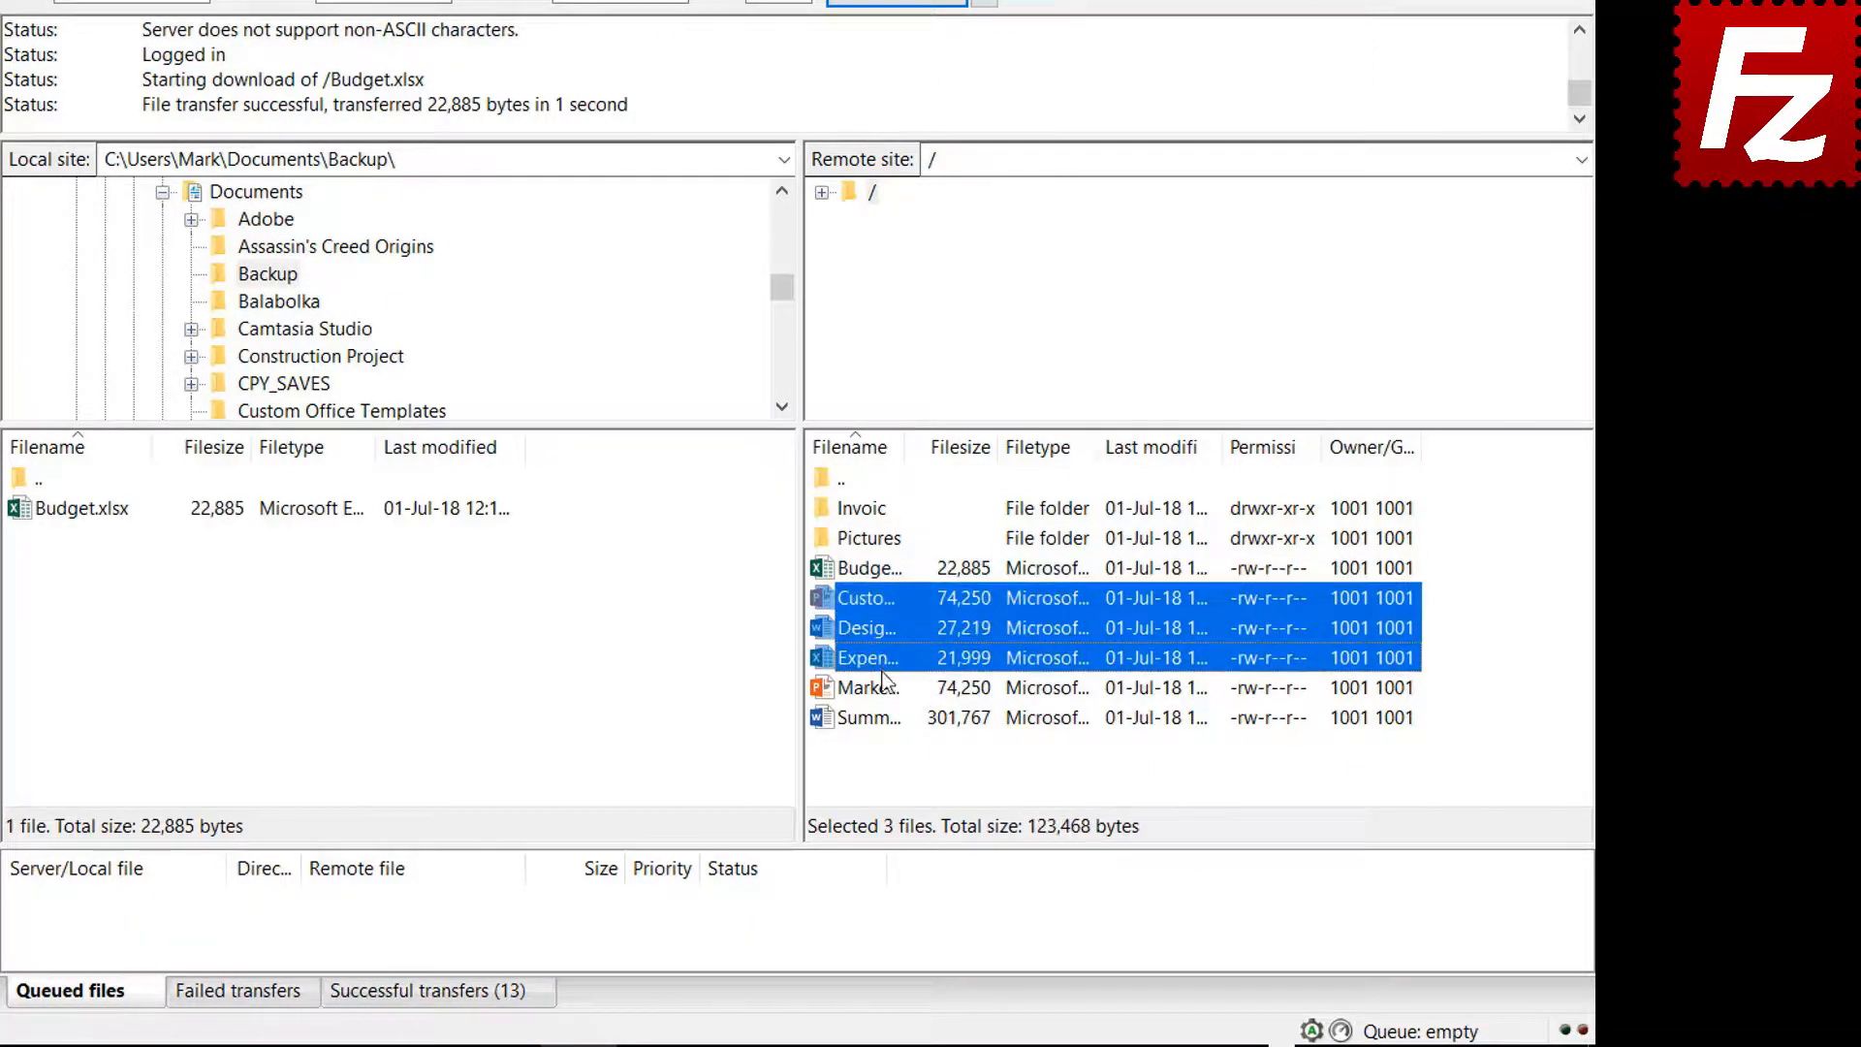
ctrl+click(882, 681)
right_click(880, 678)
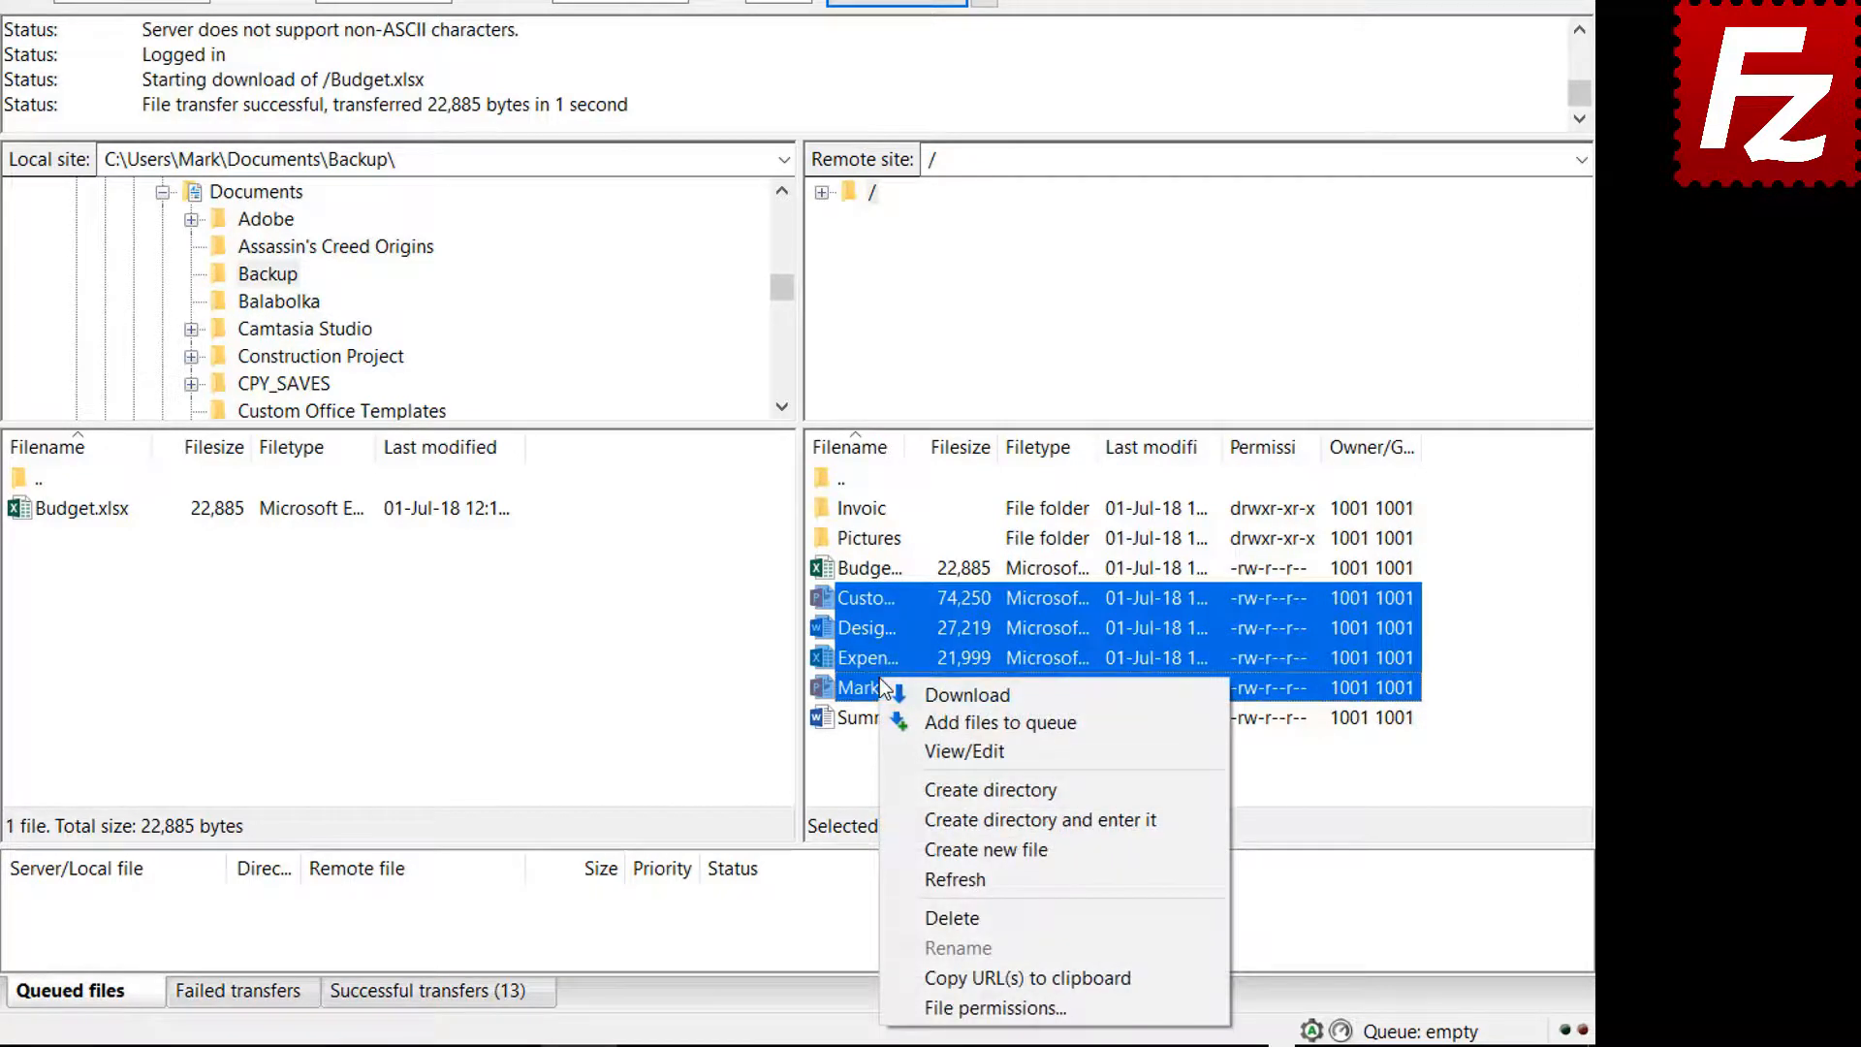
click(937, 694)
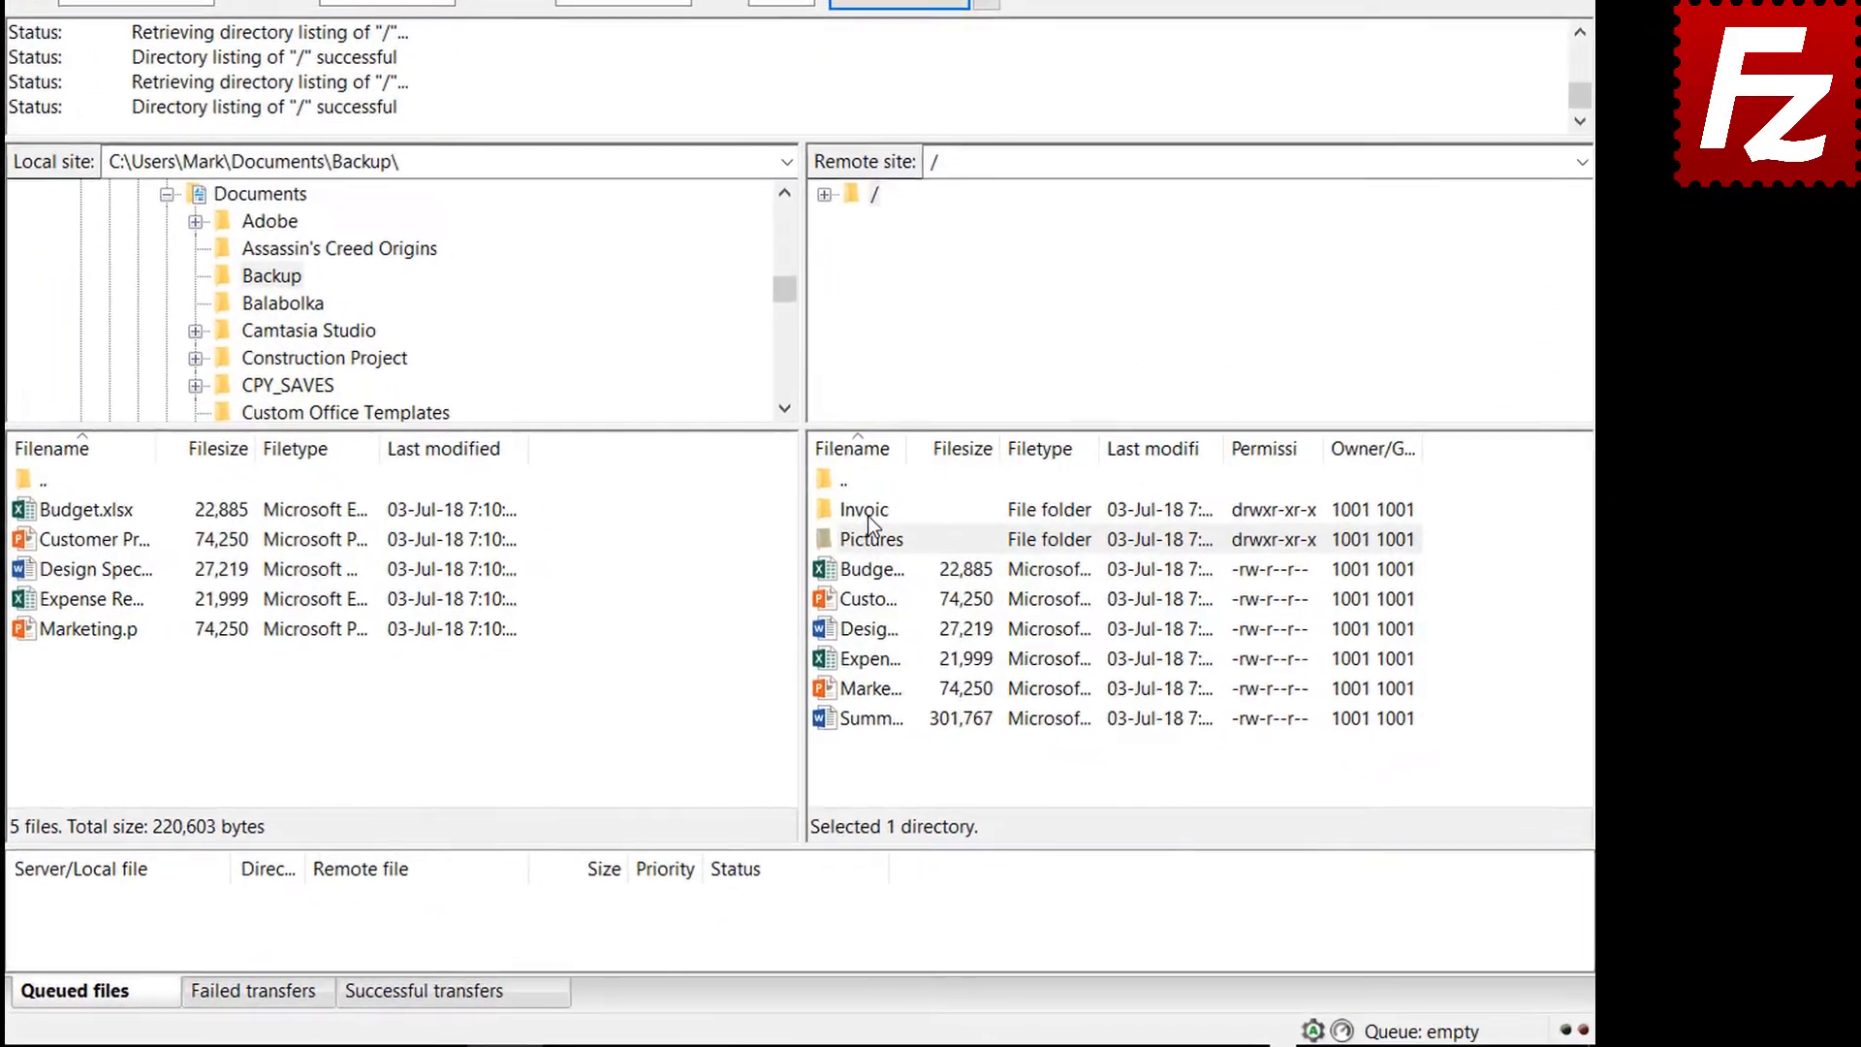
Queue the server's Invoices and Pictures folders and Summary Report for download, then process the queue
right_click(989, 577)
click(900, 560)
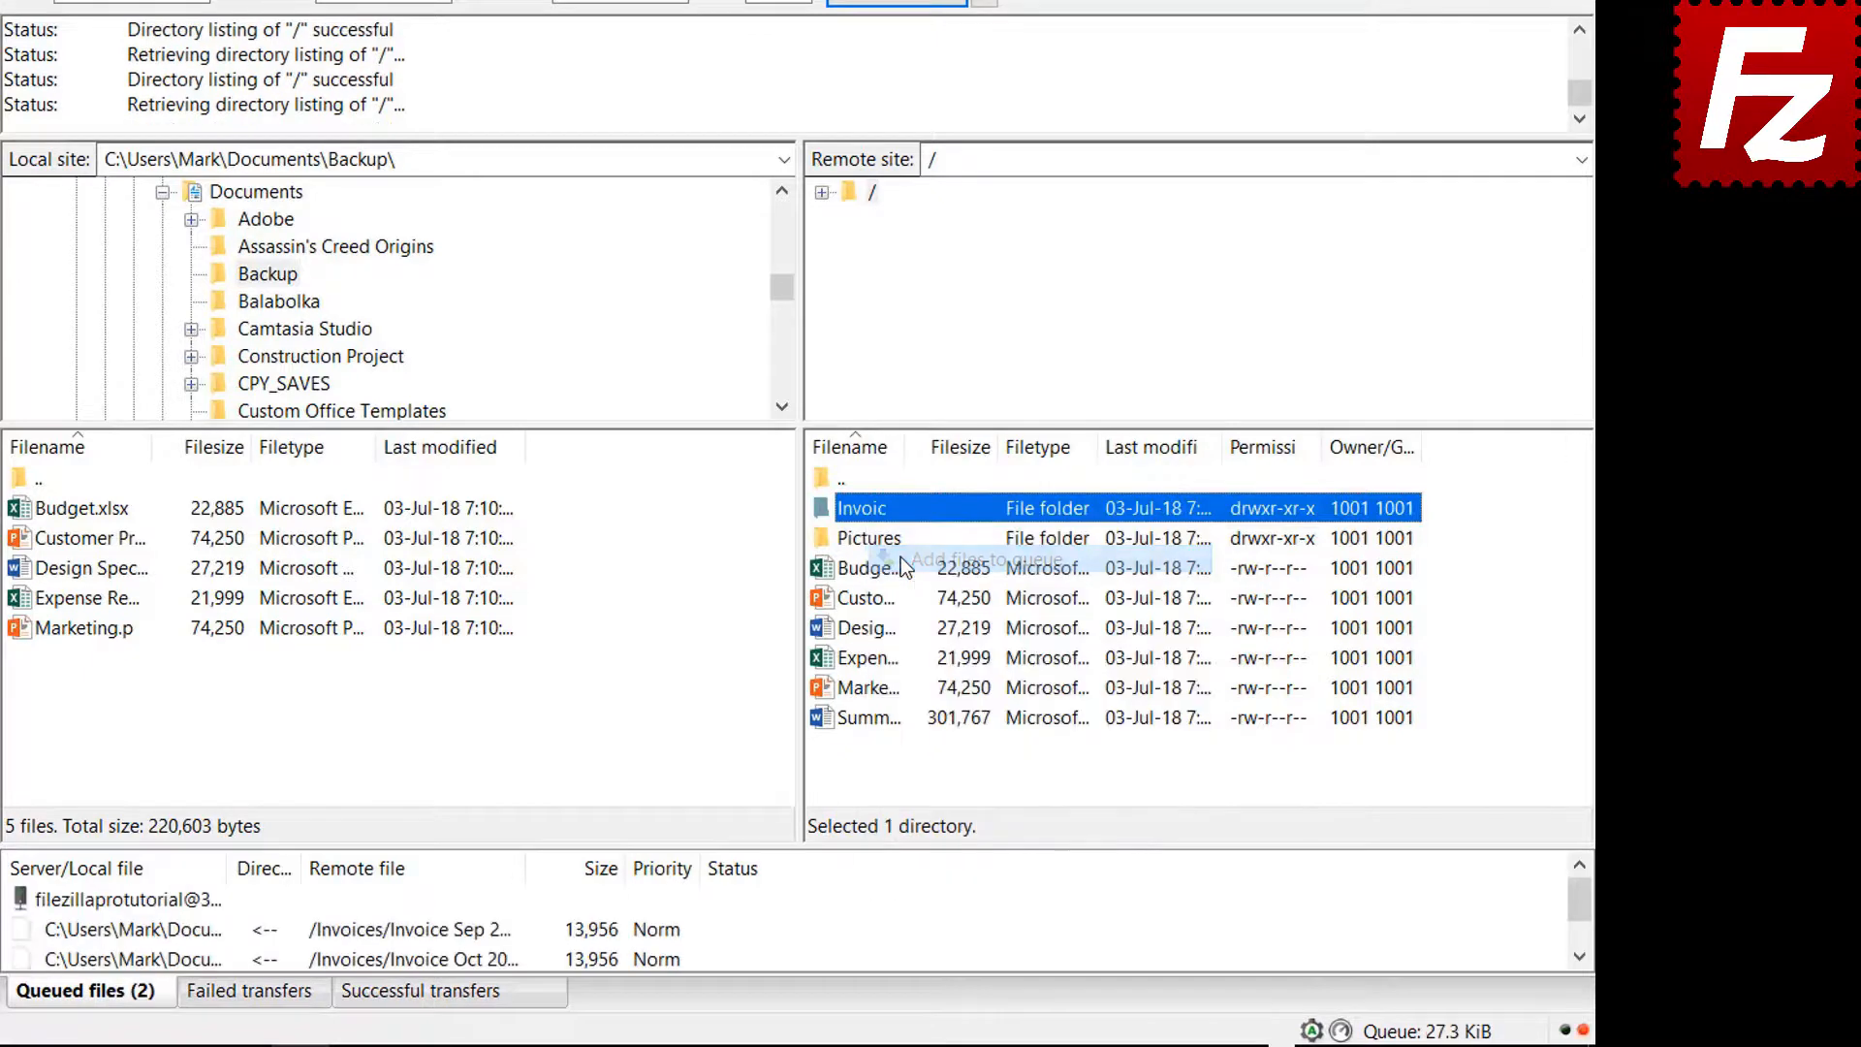
click(870, 543)
right_click(871, 547)
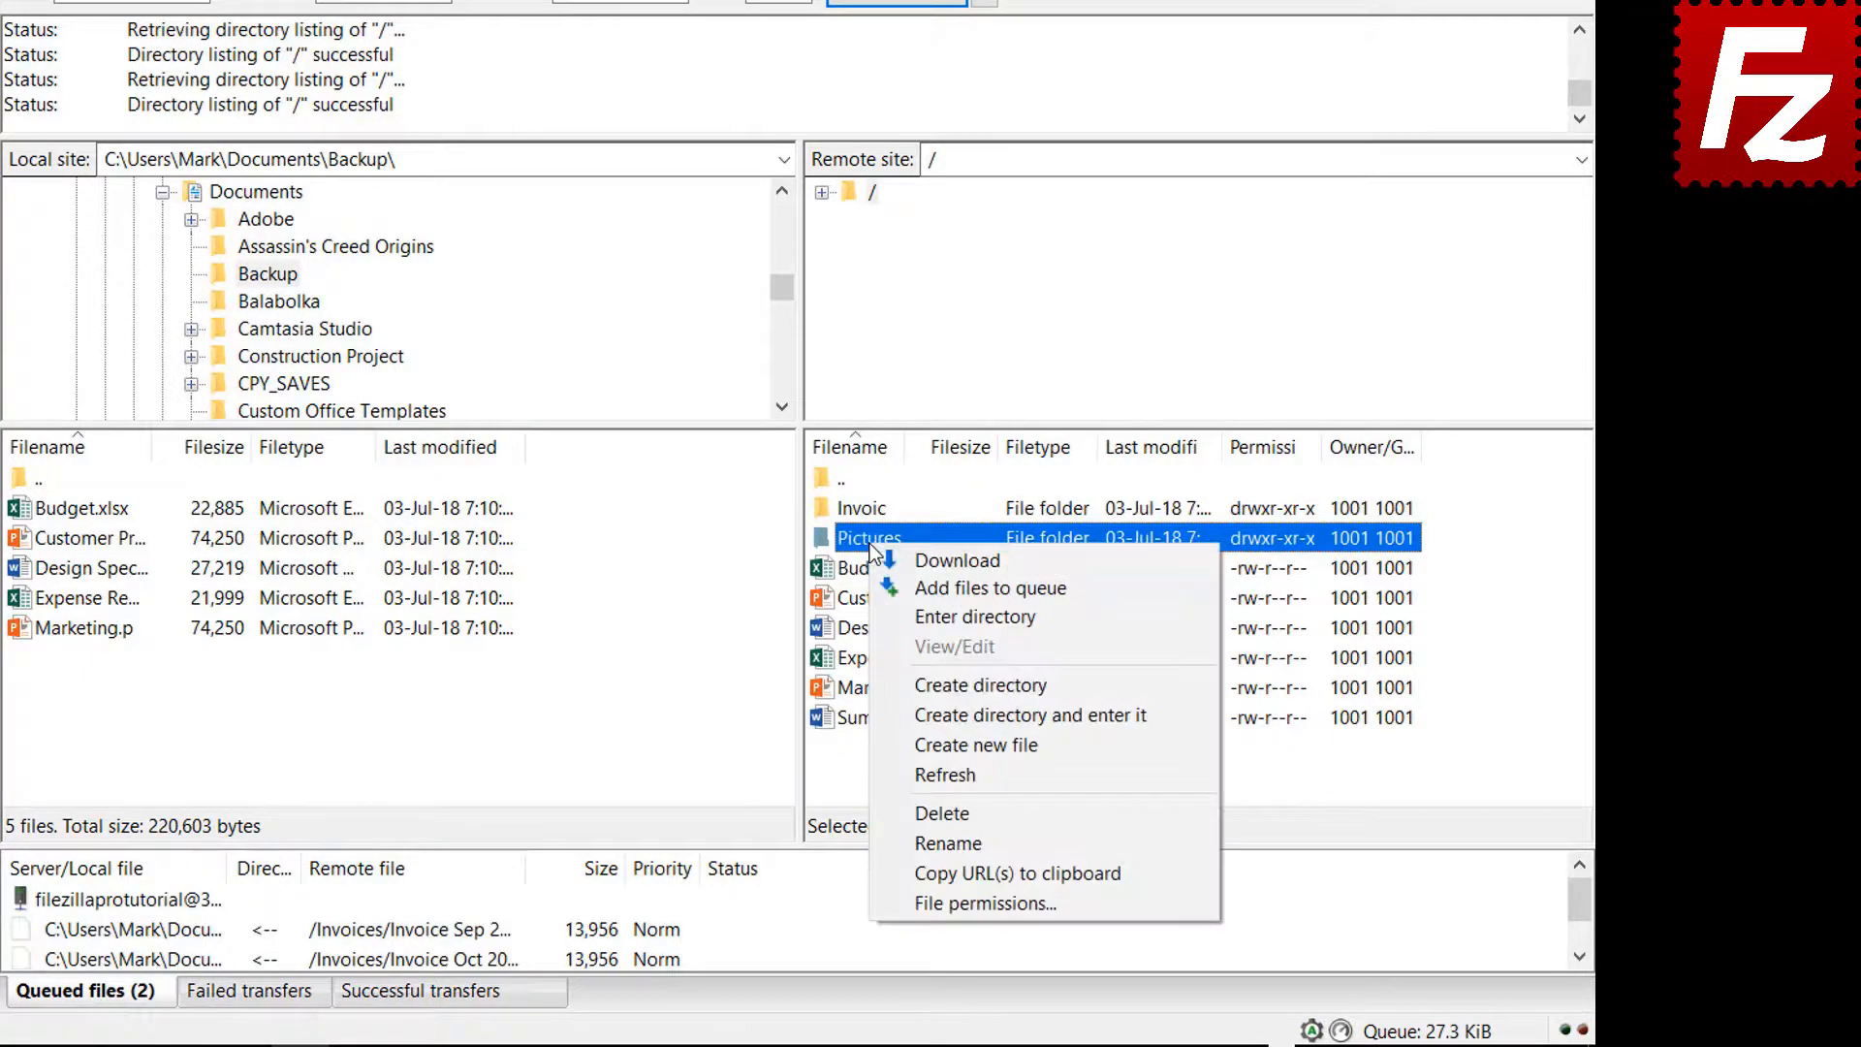
click(910, 587)
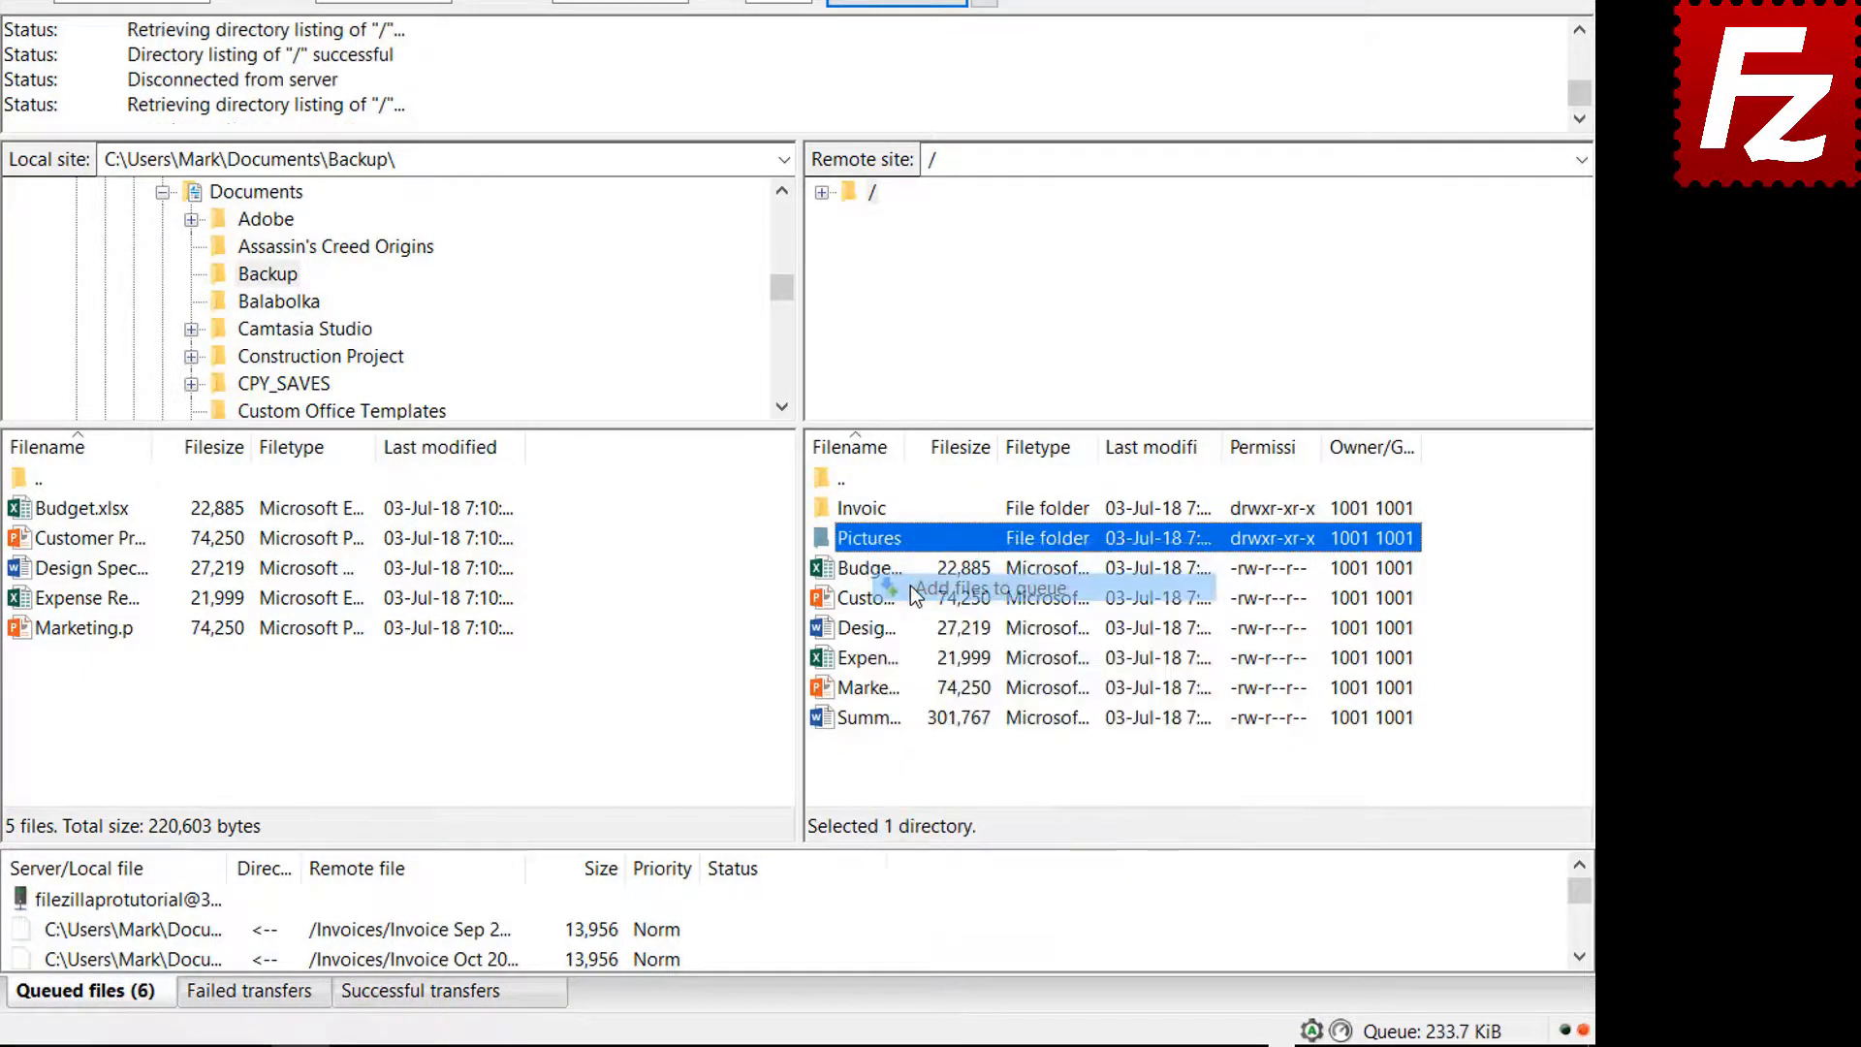
right_click(880, 722)
click(939, 428)
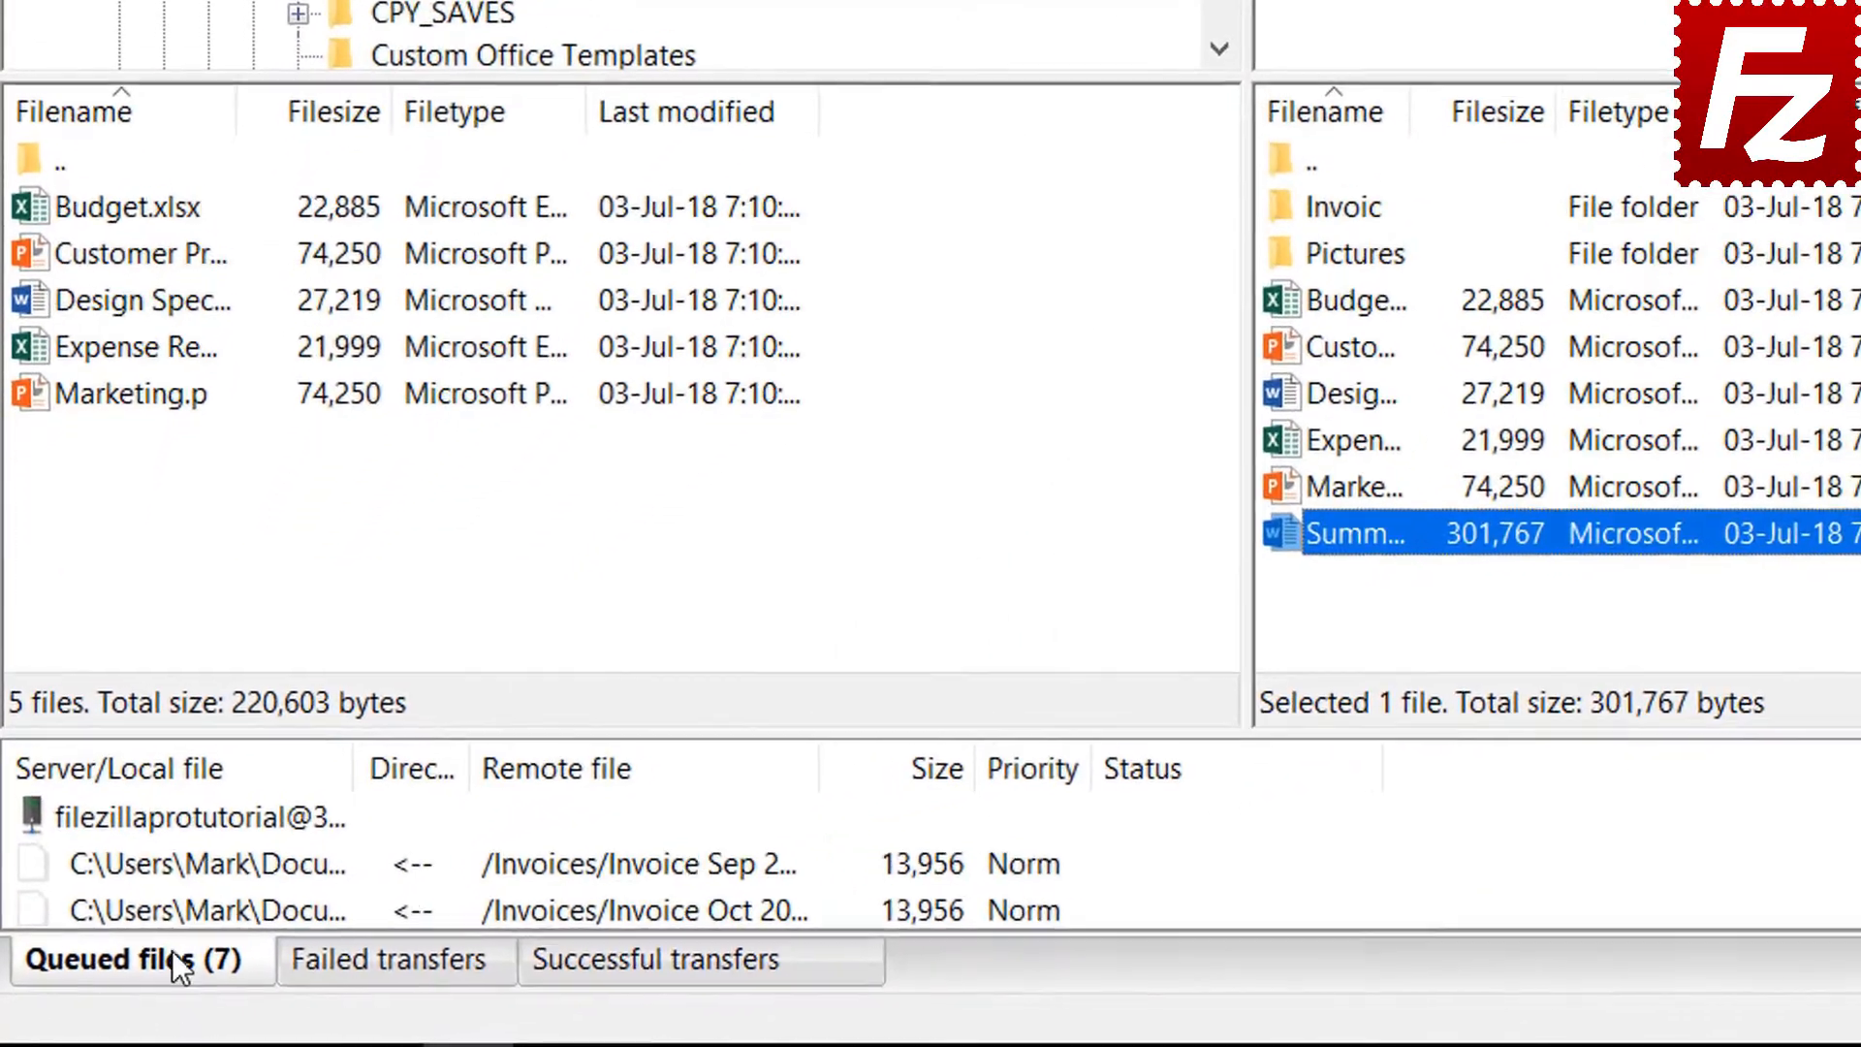
right_click(171, 816)
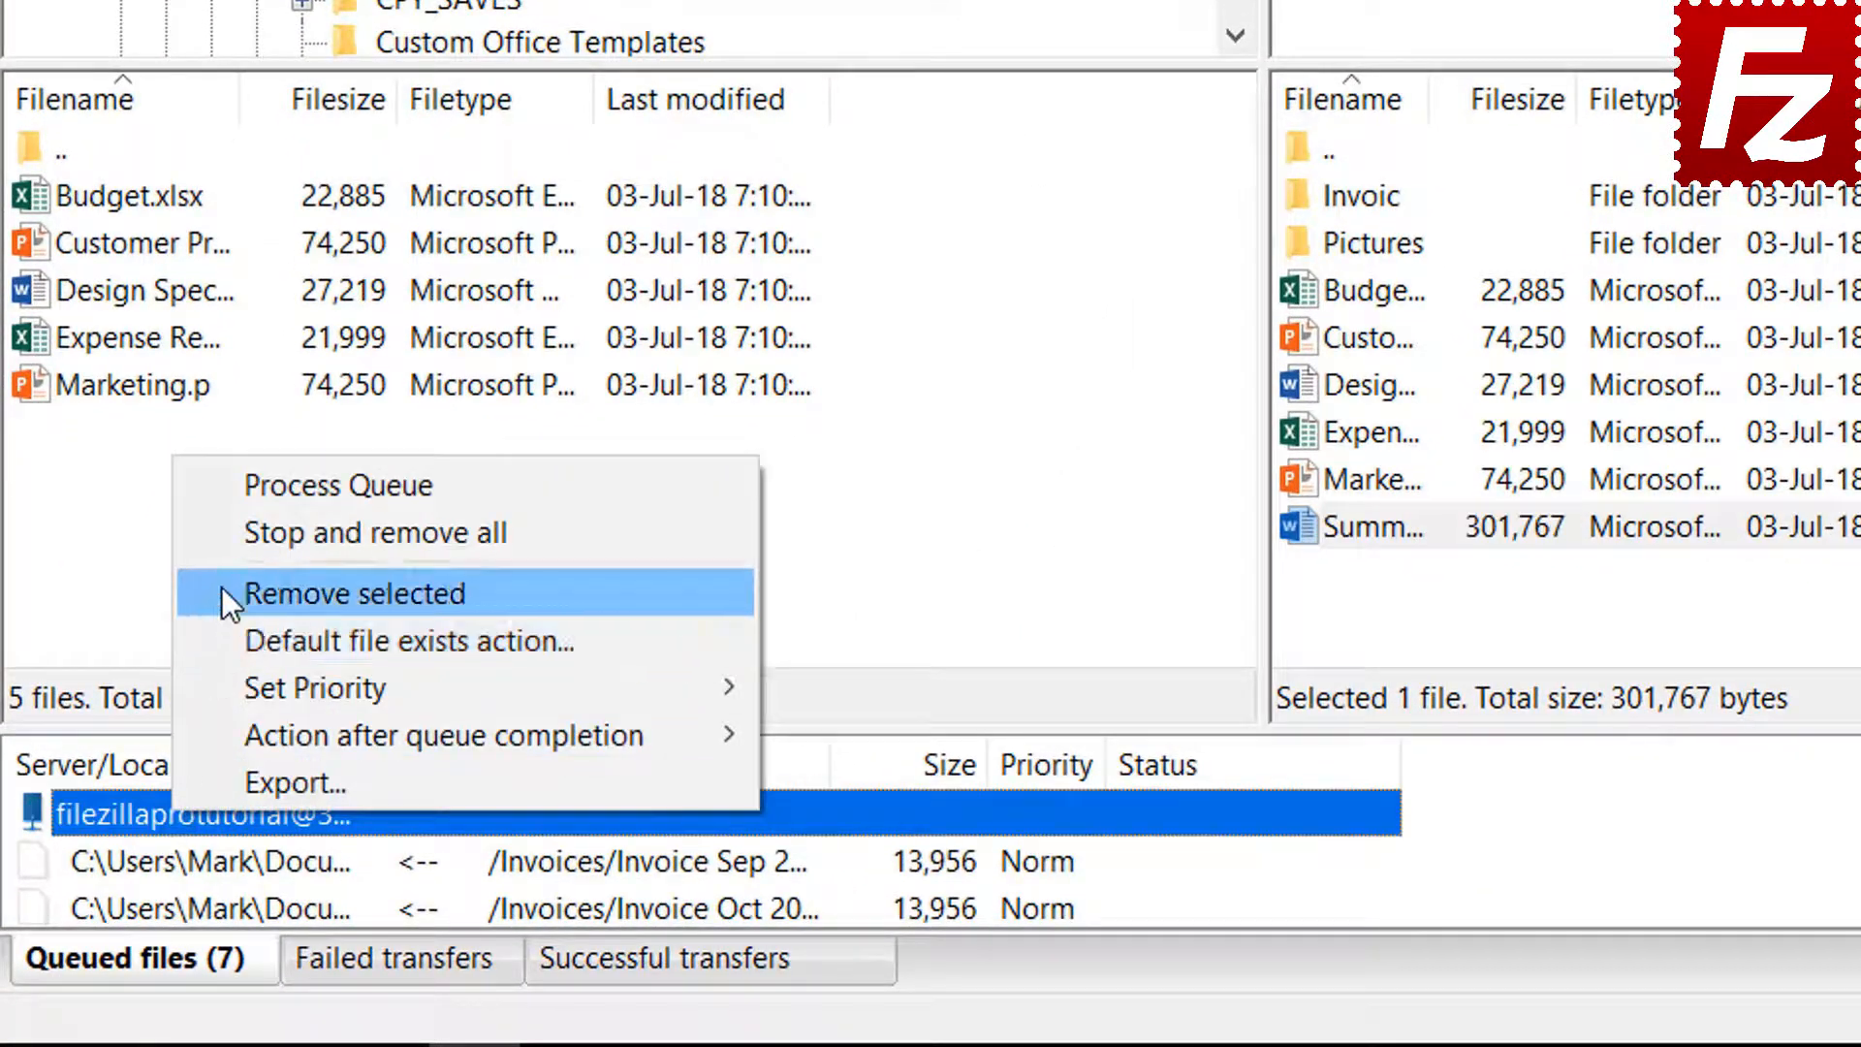
click(264, 487)
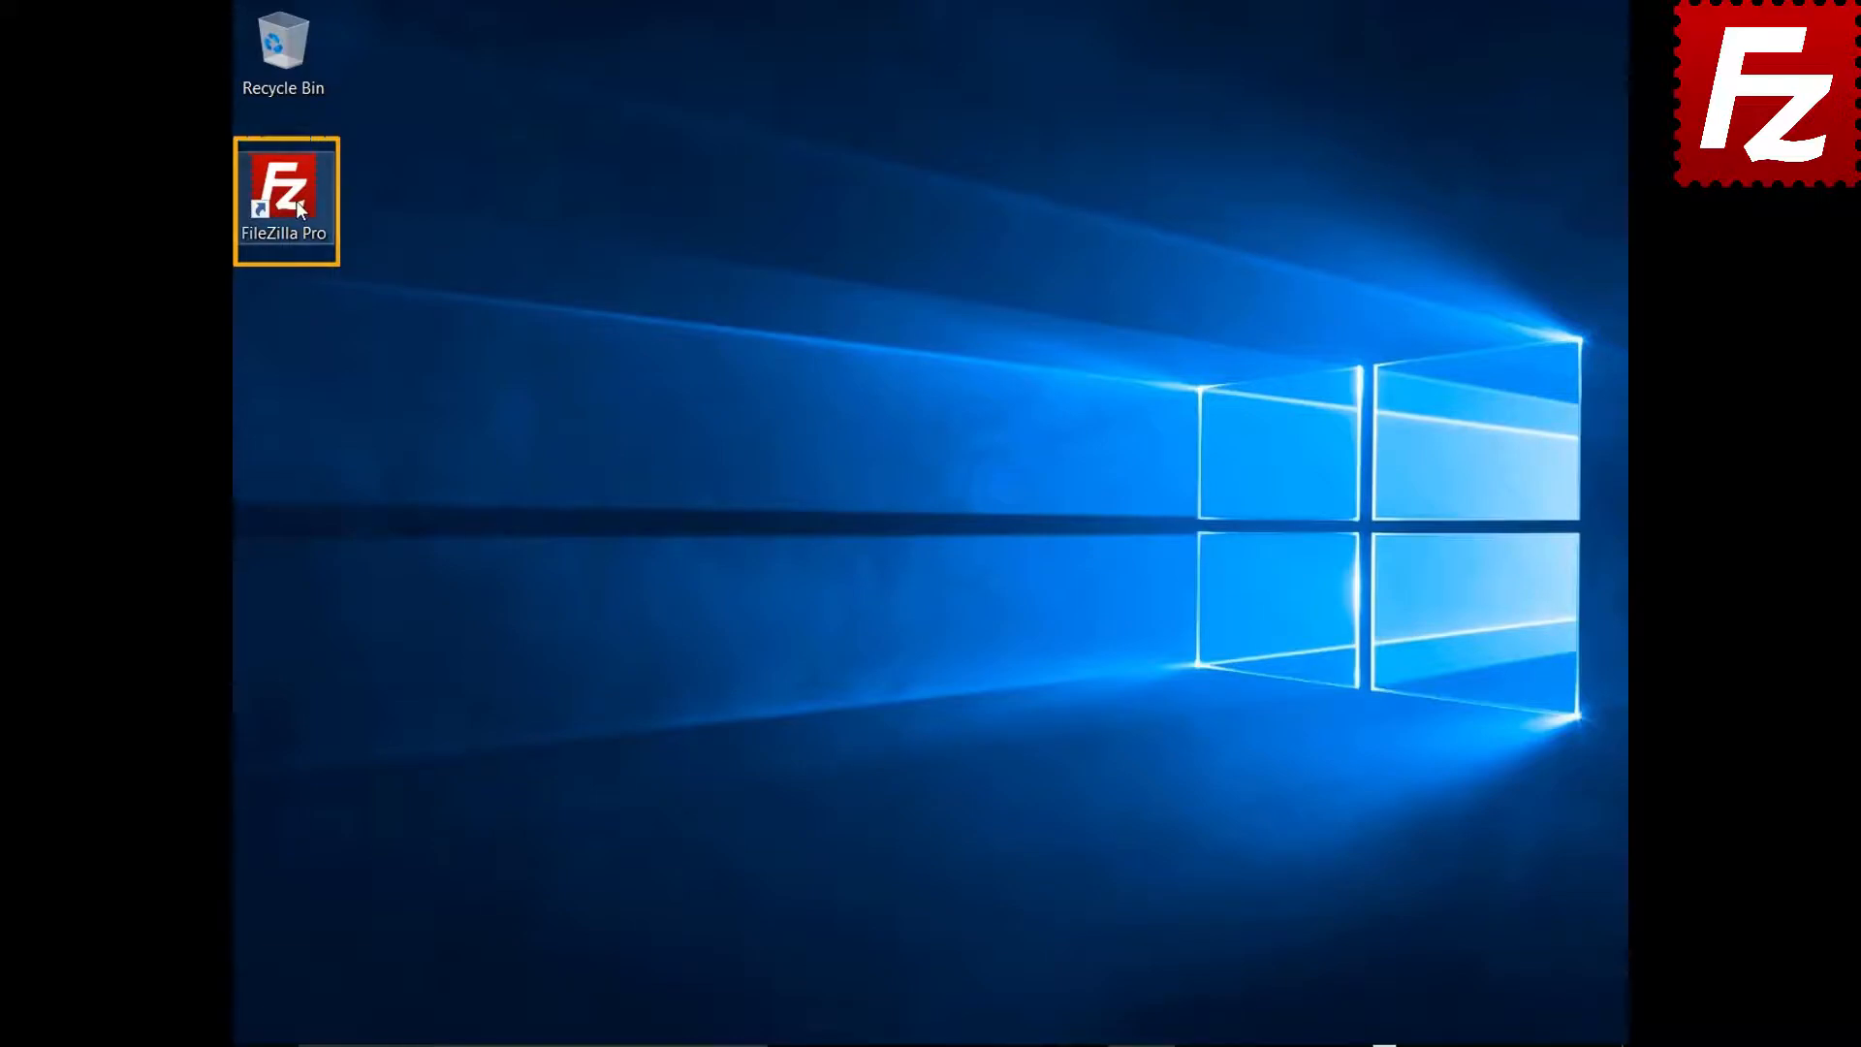
Launch FileZilla Pro from the desktop shortcut and bring up the Site Manager
double_click(294, 201)
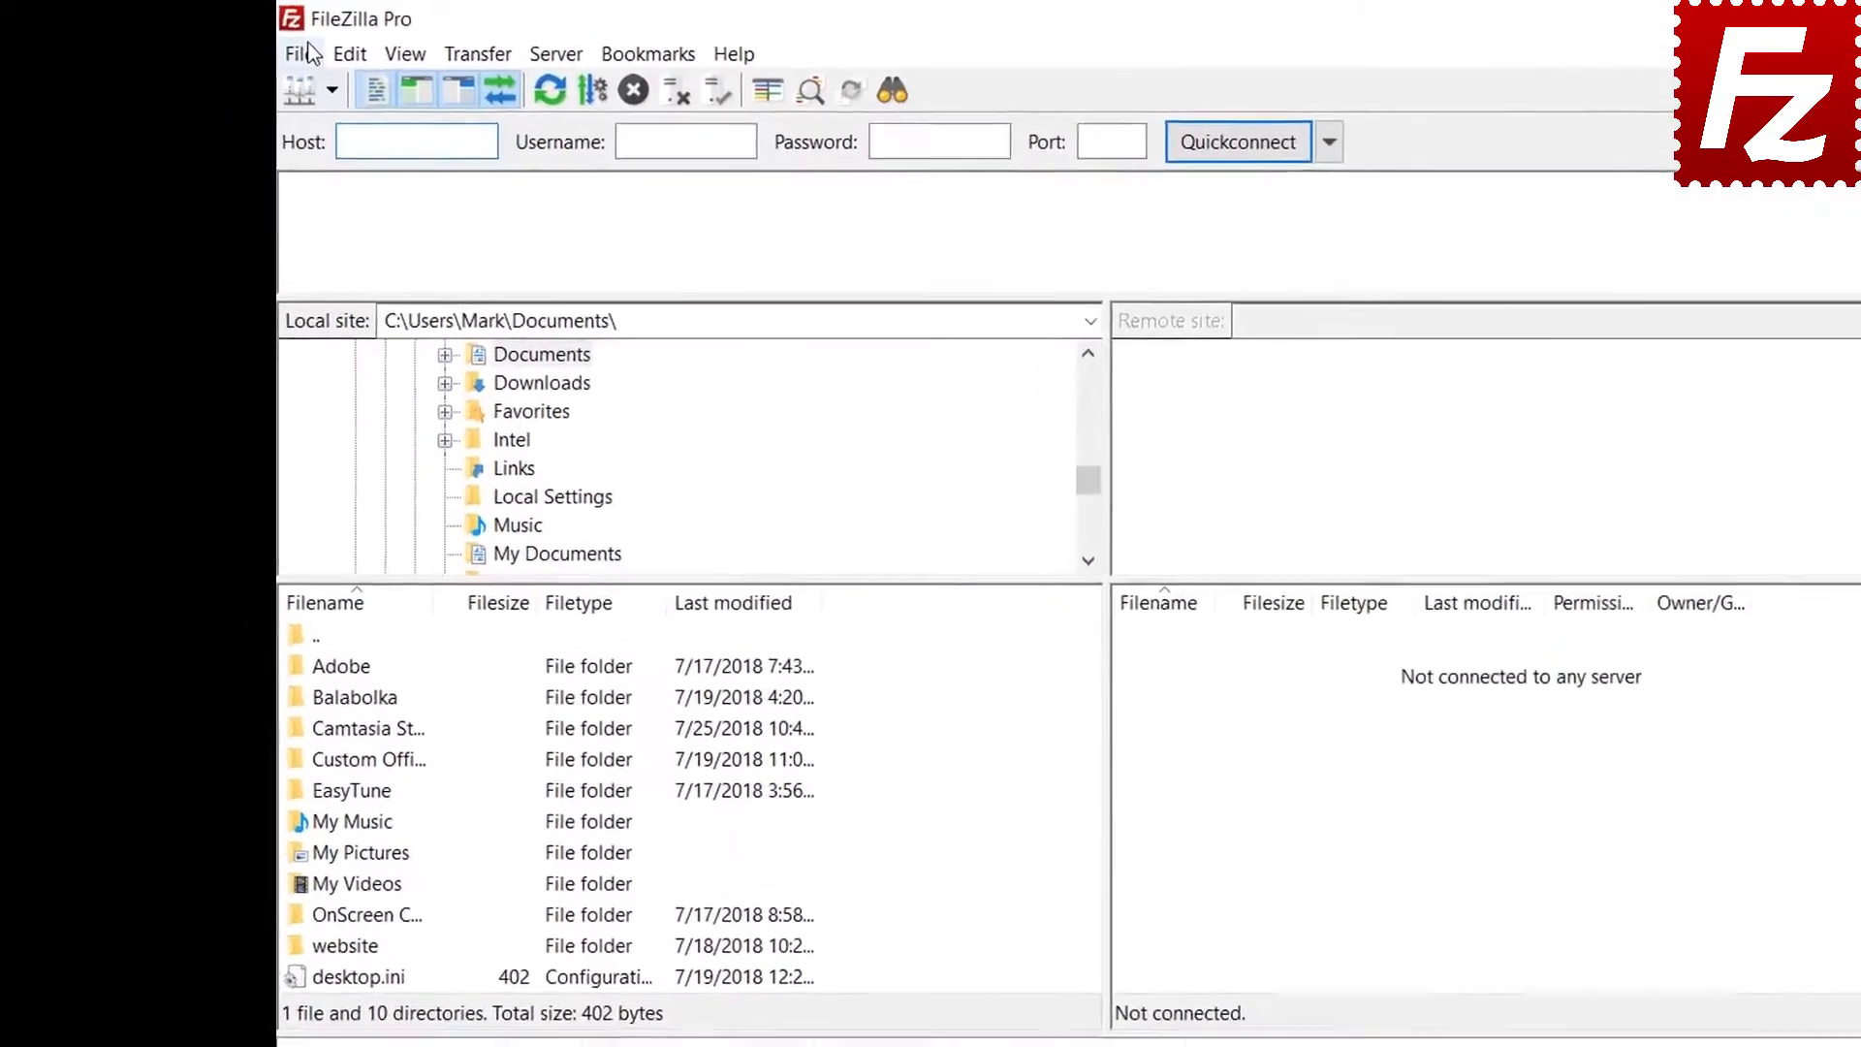
click(254, 46)
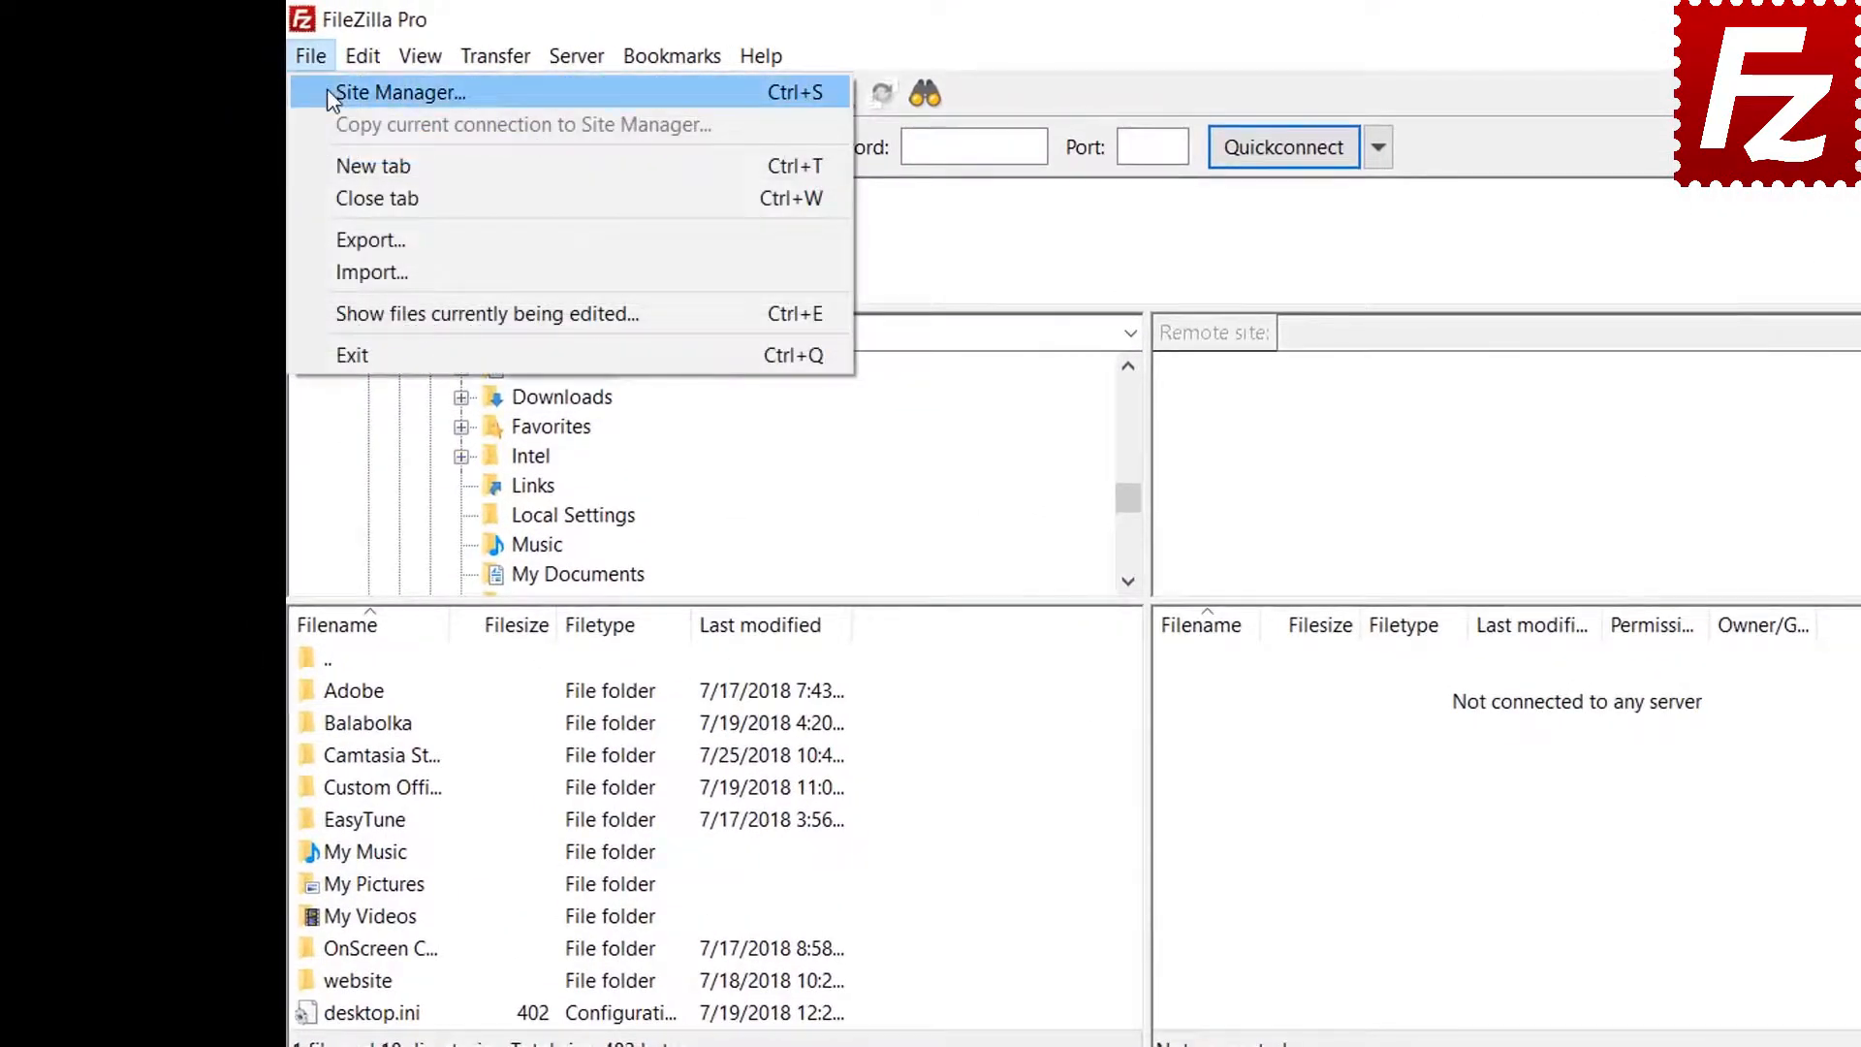
click(327, 92)
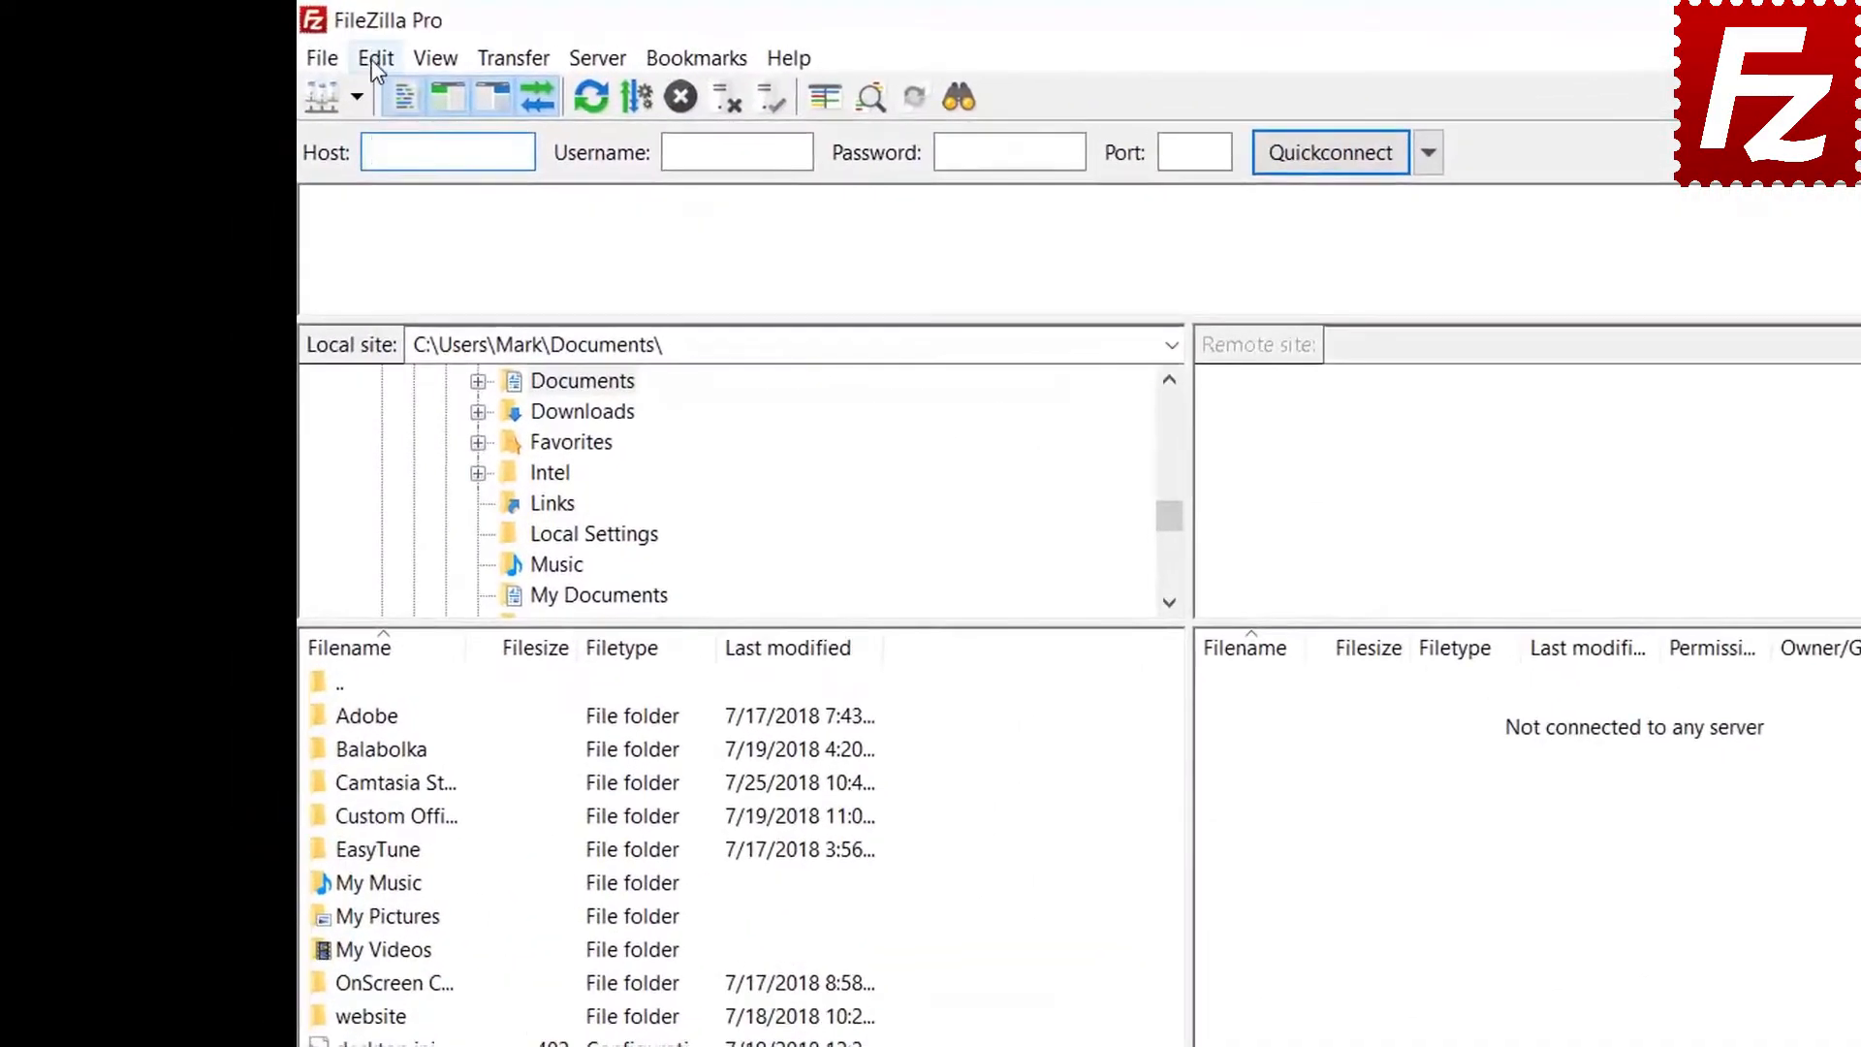
In Settings > Passwords, enable master-password protection, enter the new master password twice and confirm
click(335, 56)
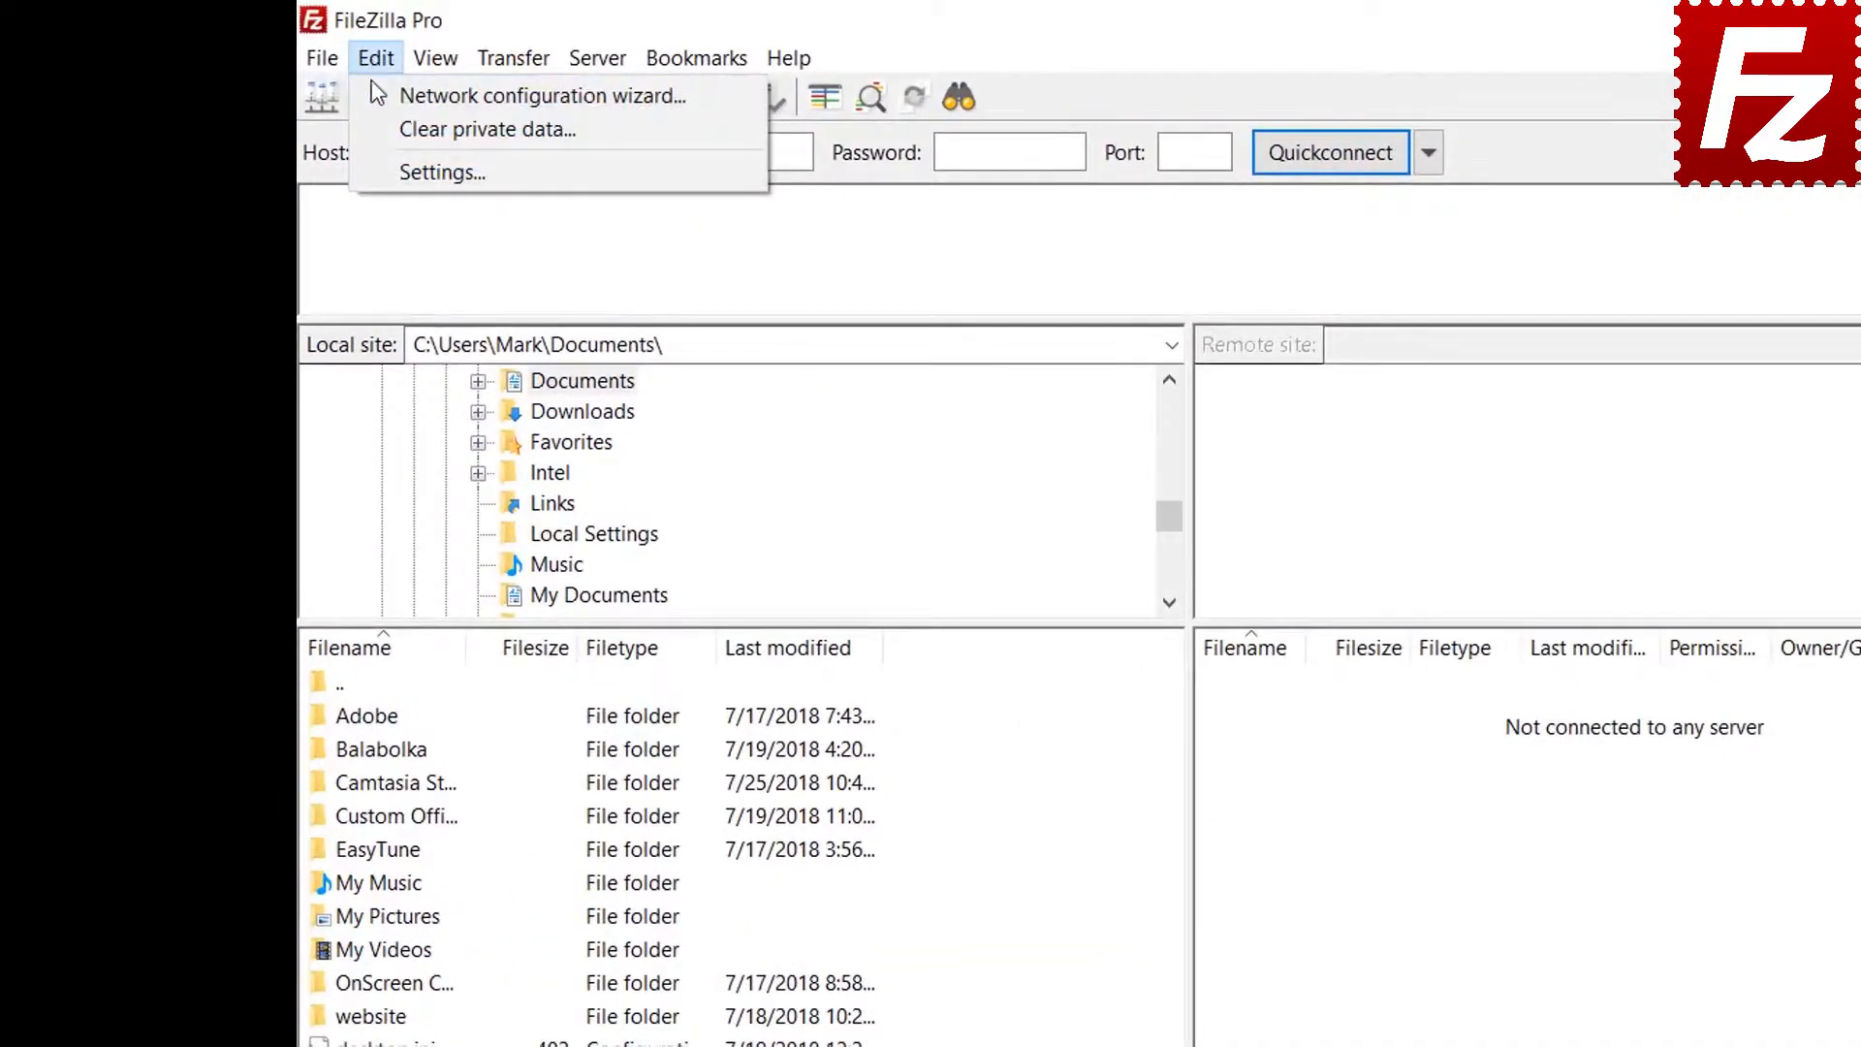
click(392, 170)
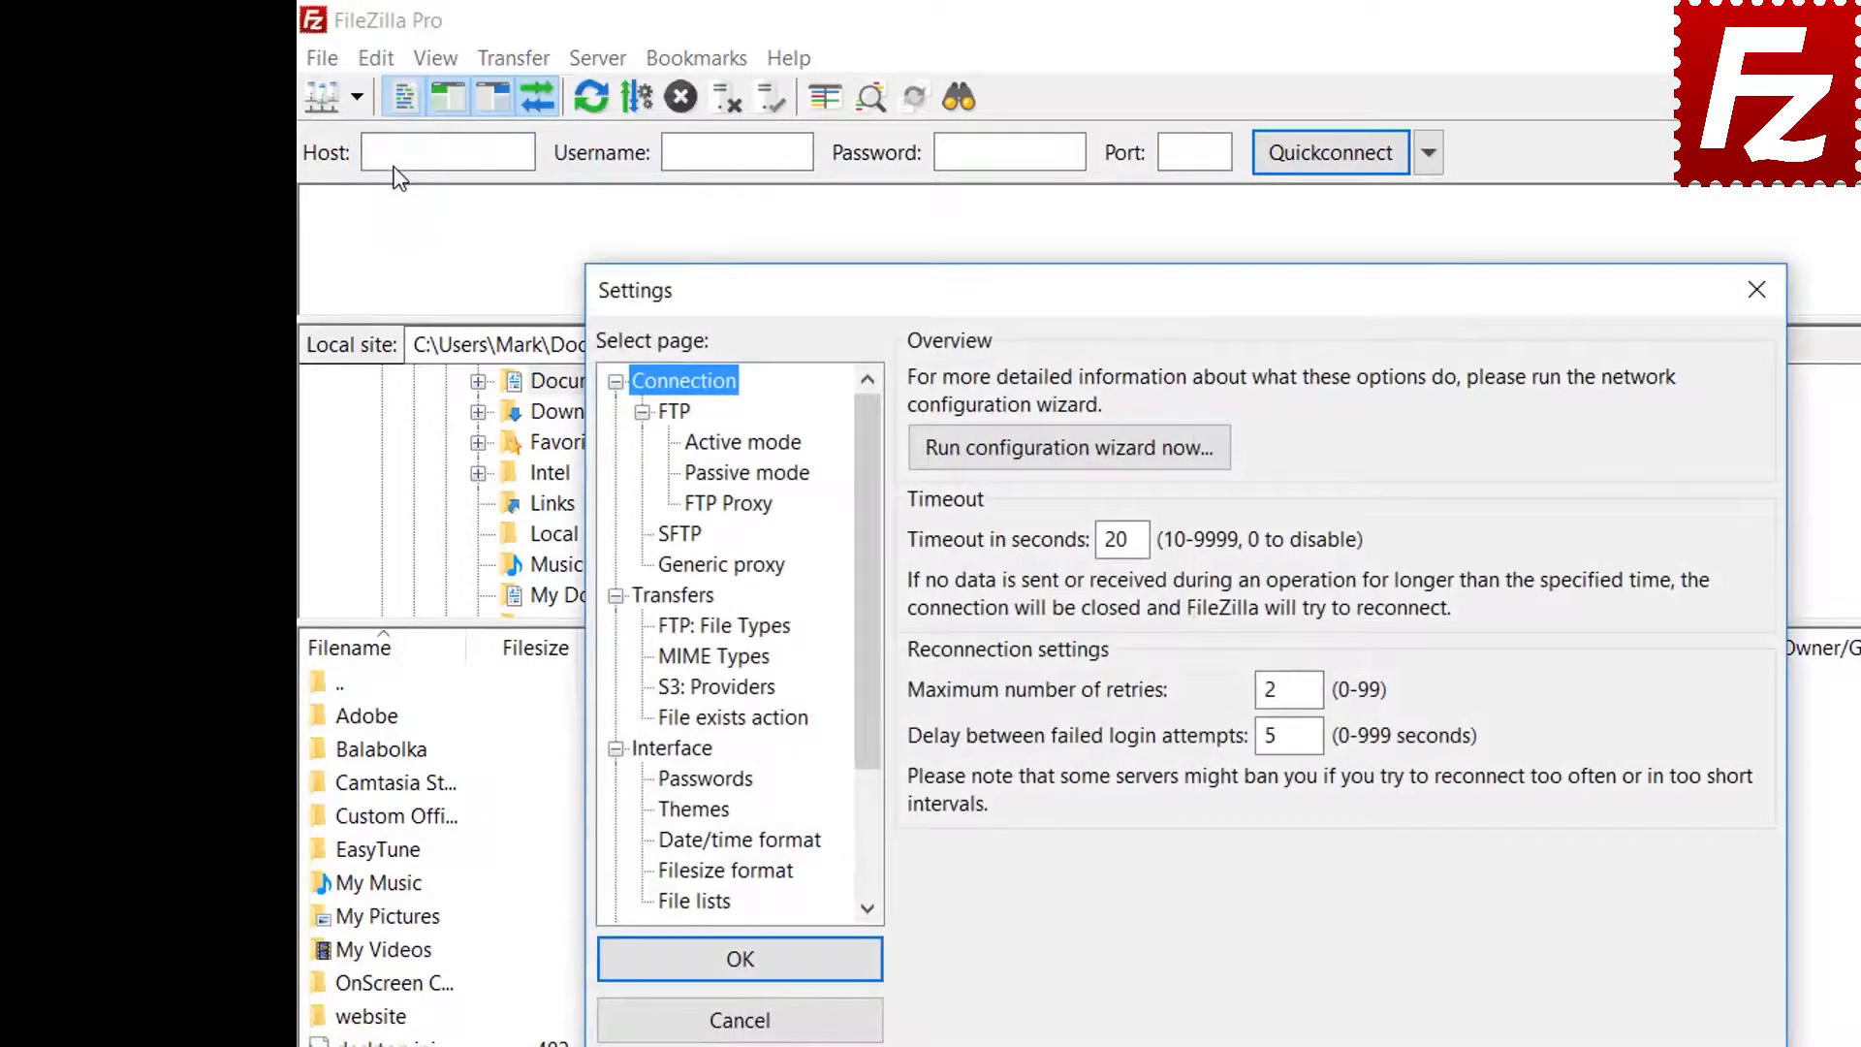
click(717, 782)
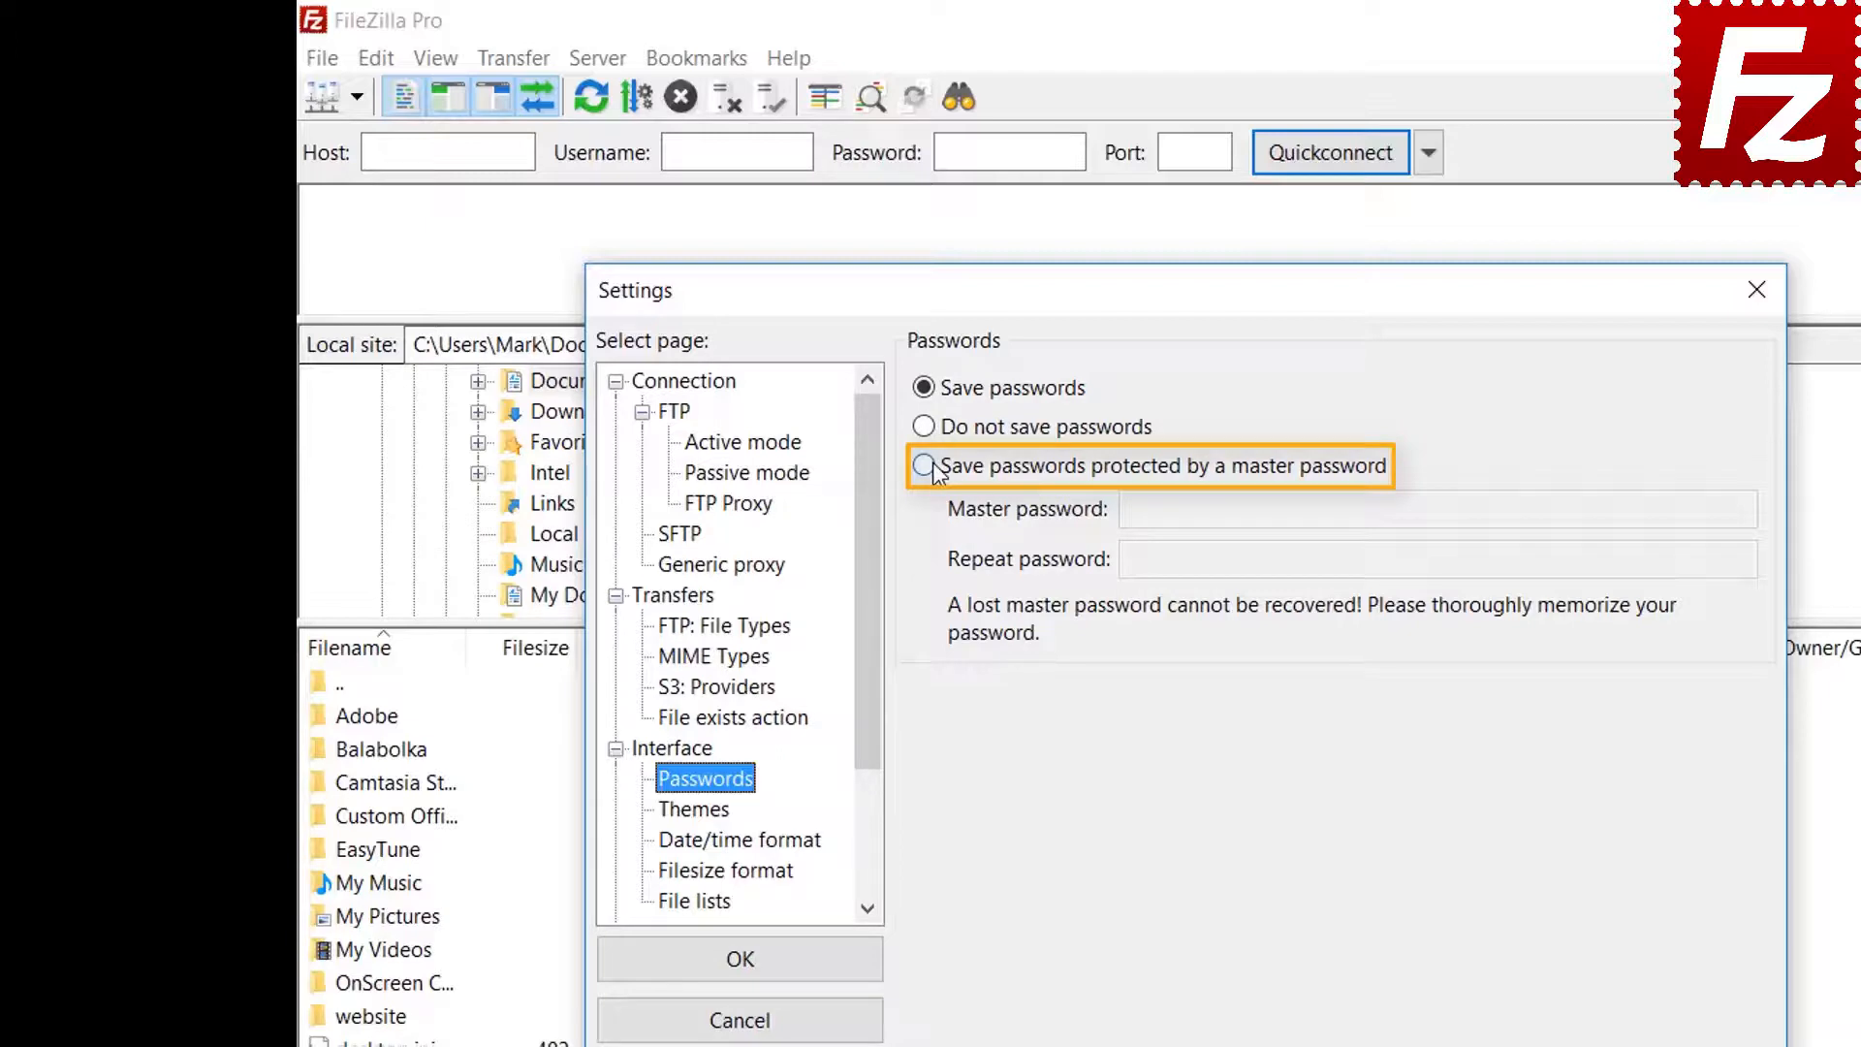
click(930, 469)
click(1516, 507)
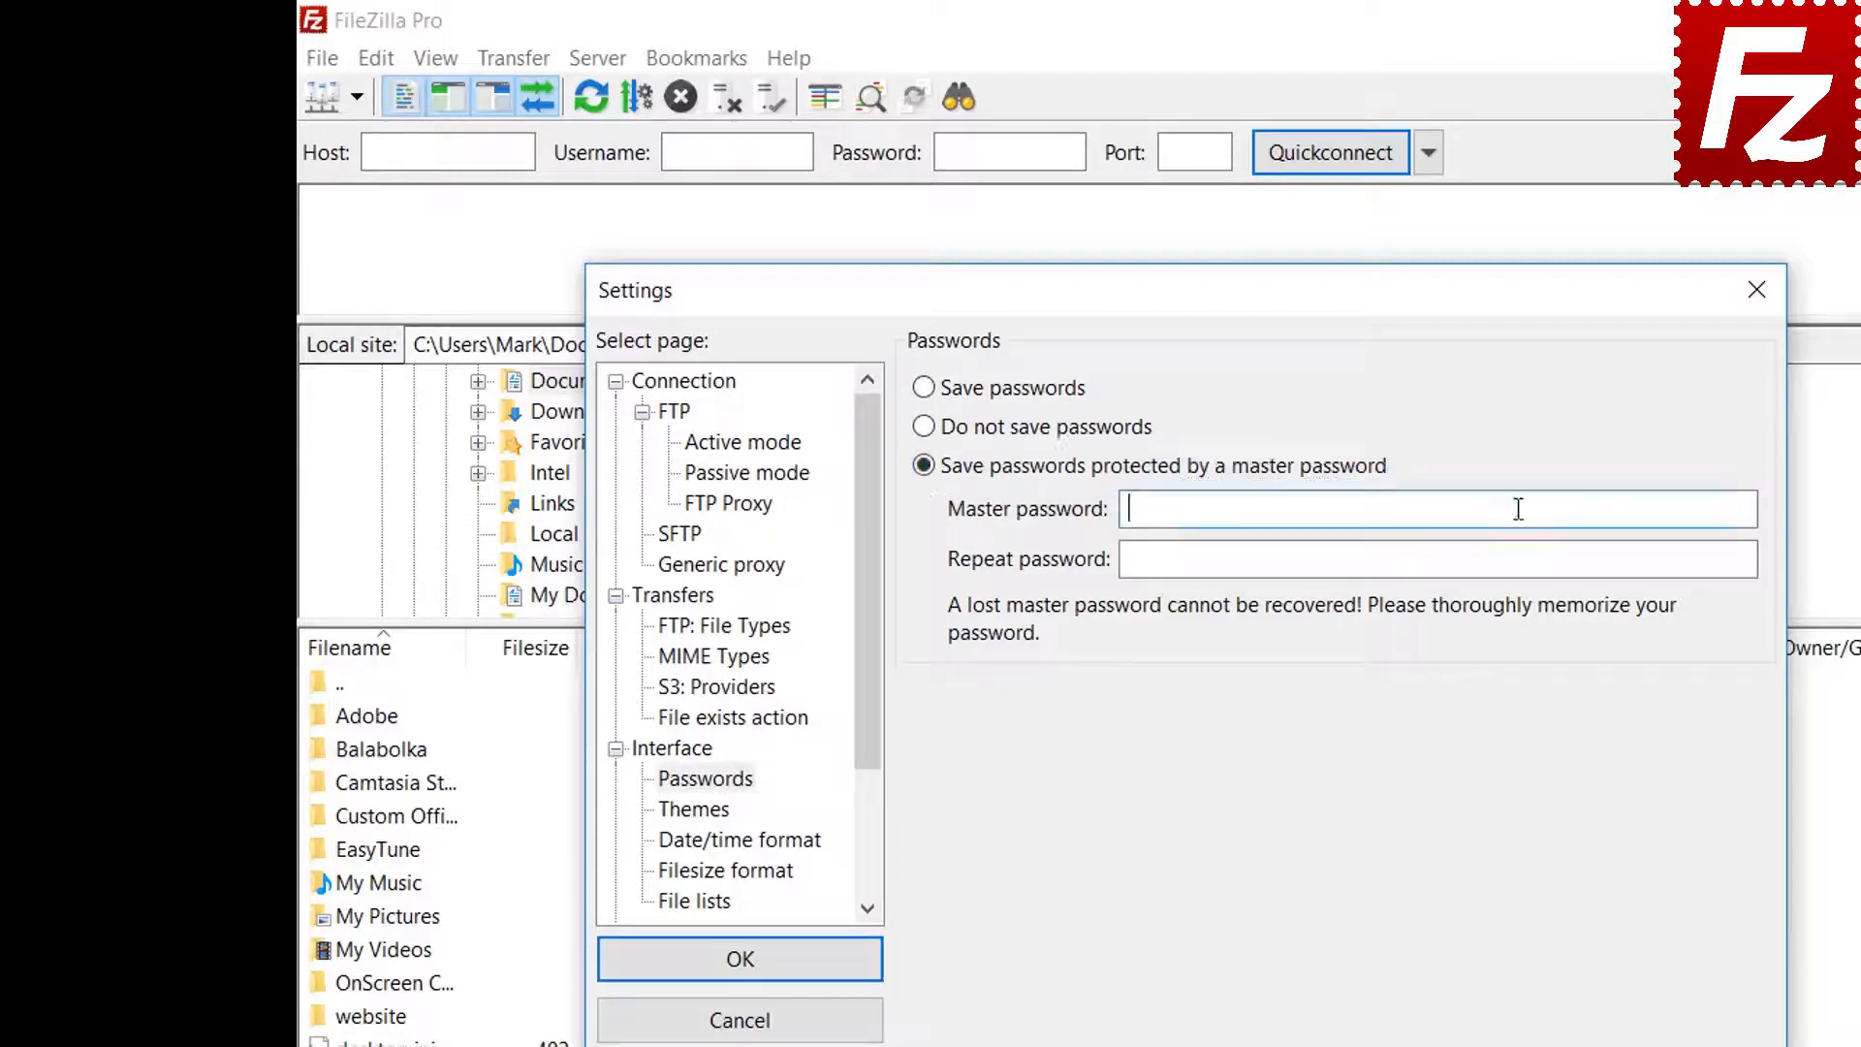
text(••••••••••)
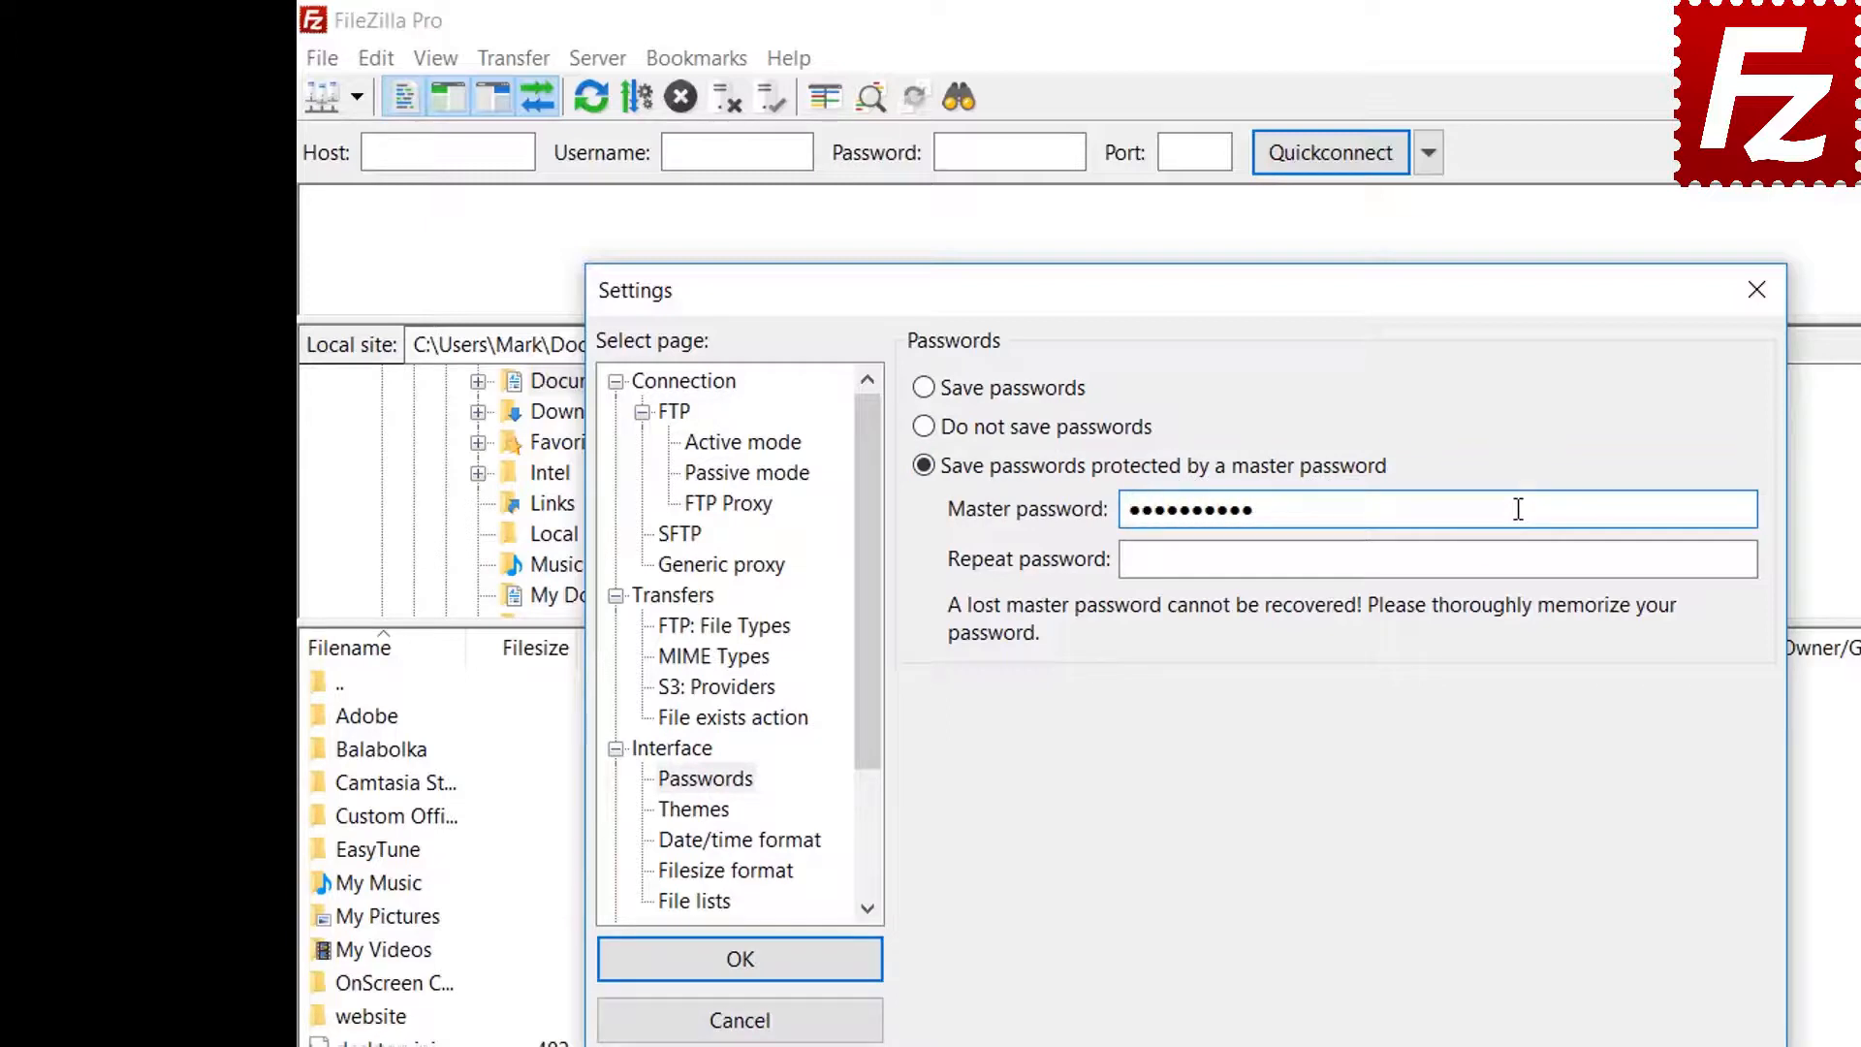
click(1477, 562)
text(••••••)
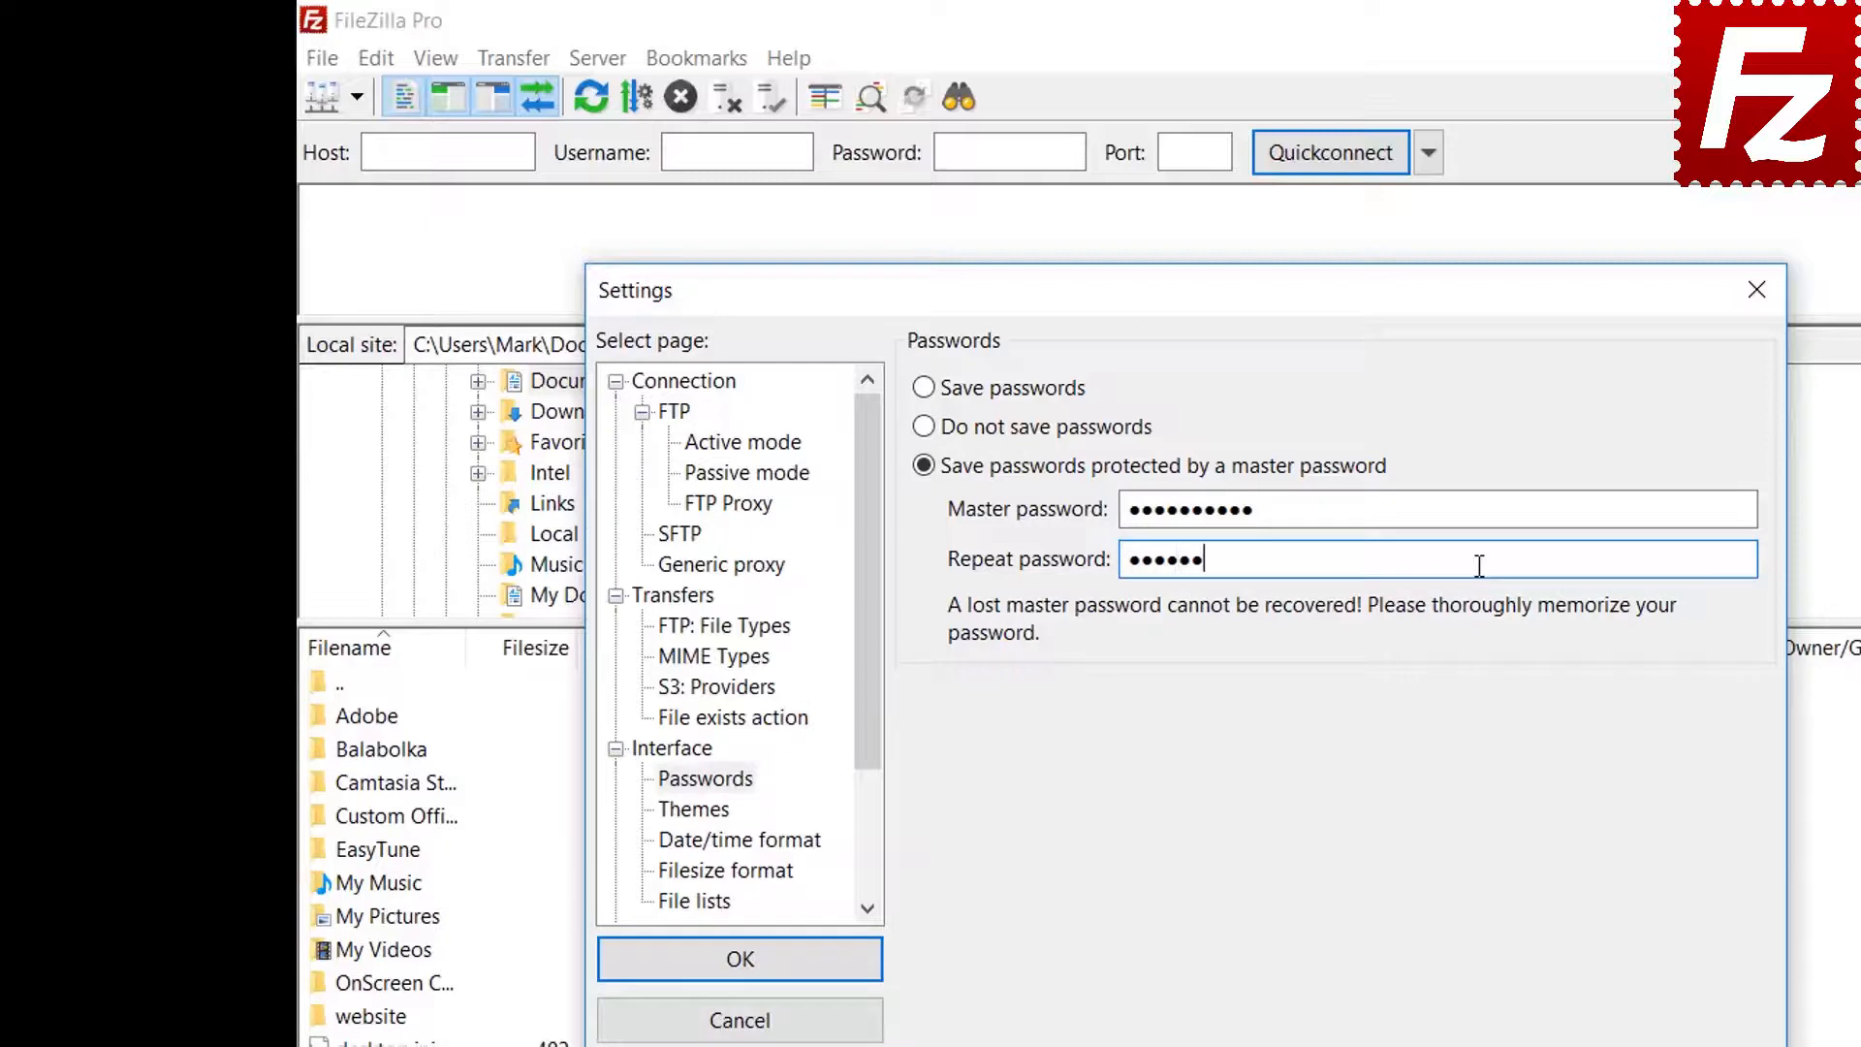
text(••••)
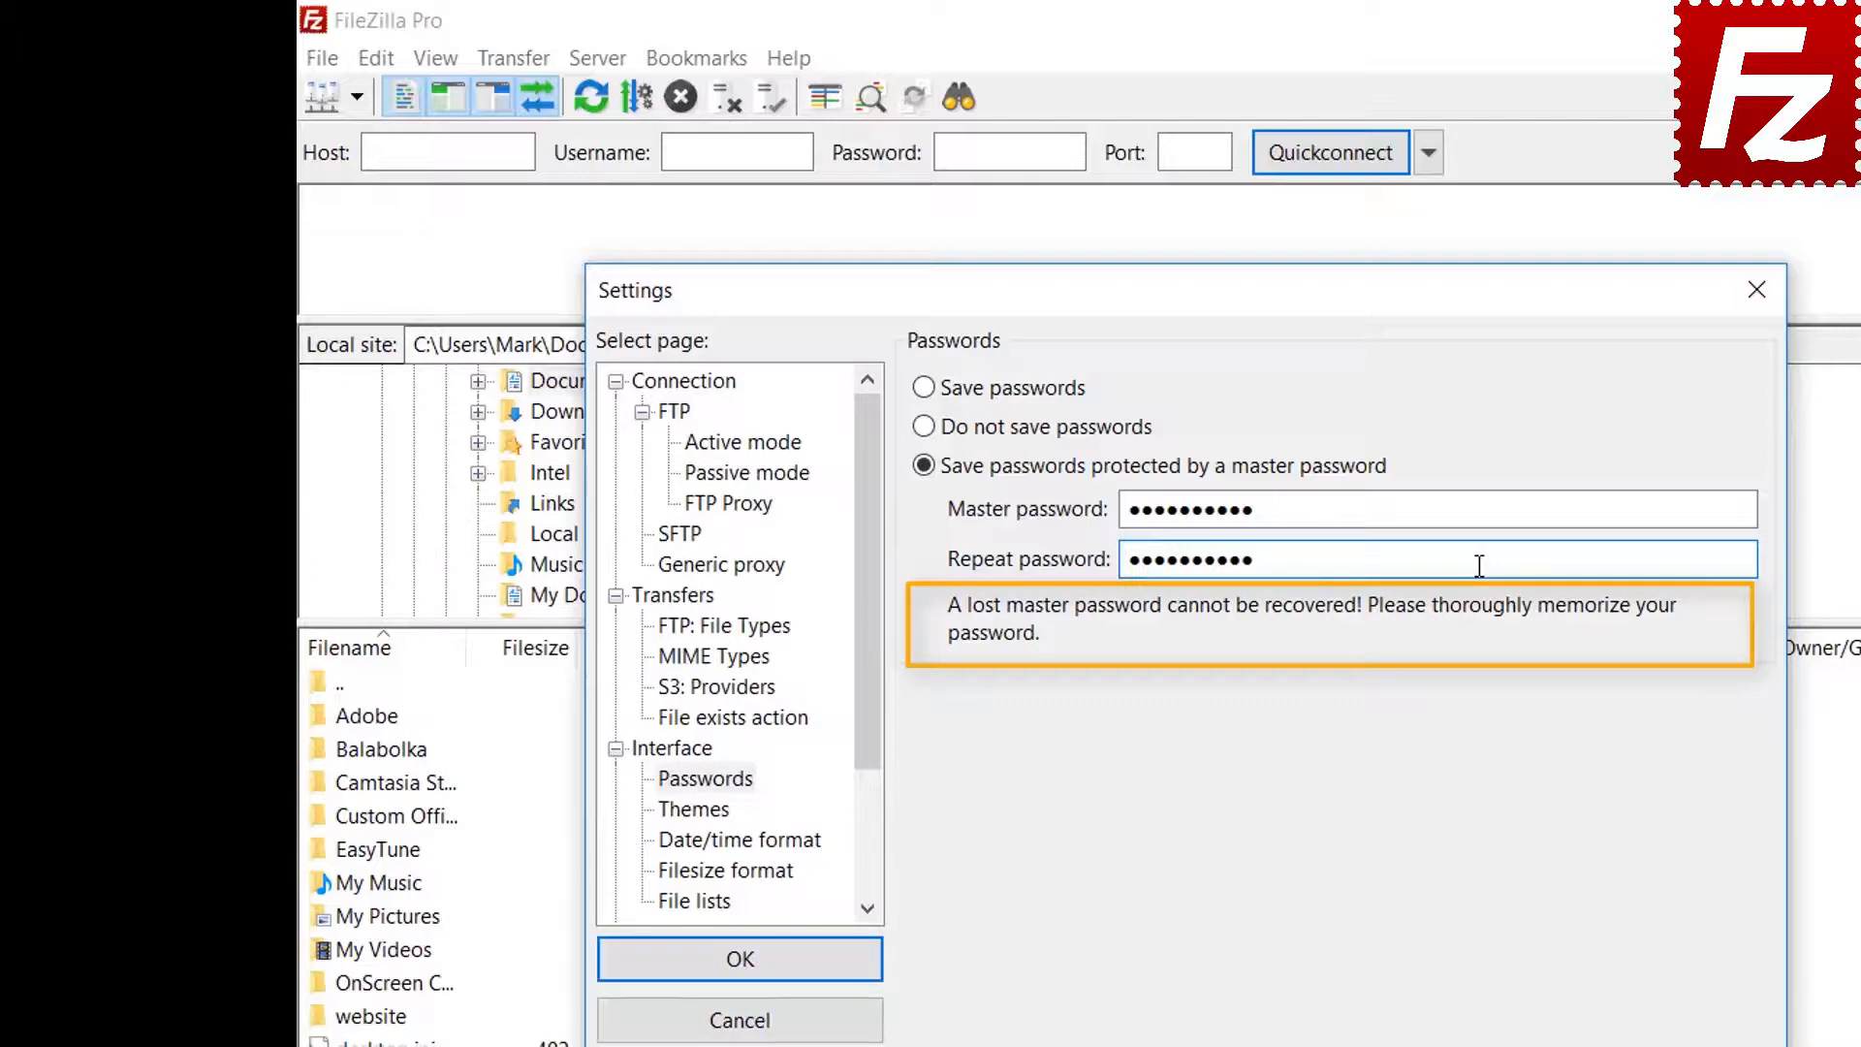
click(743, 971)
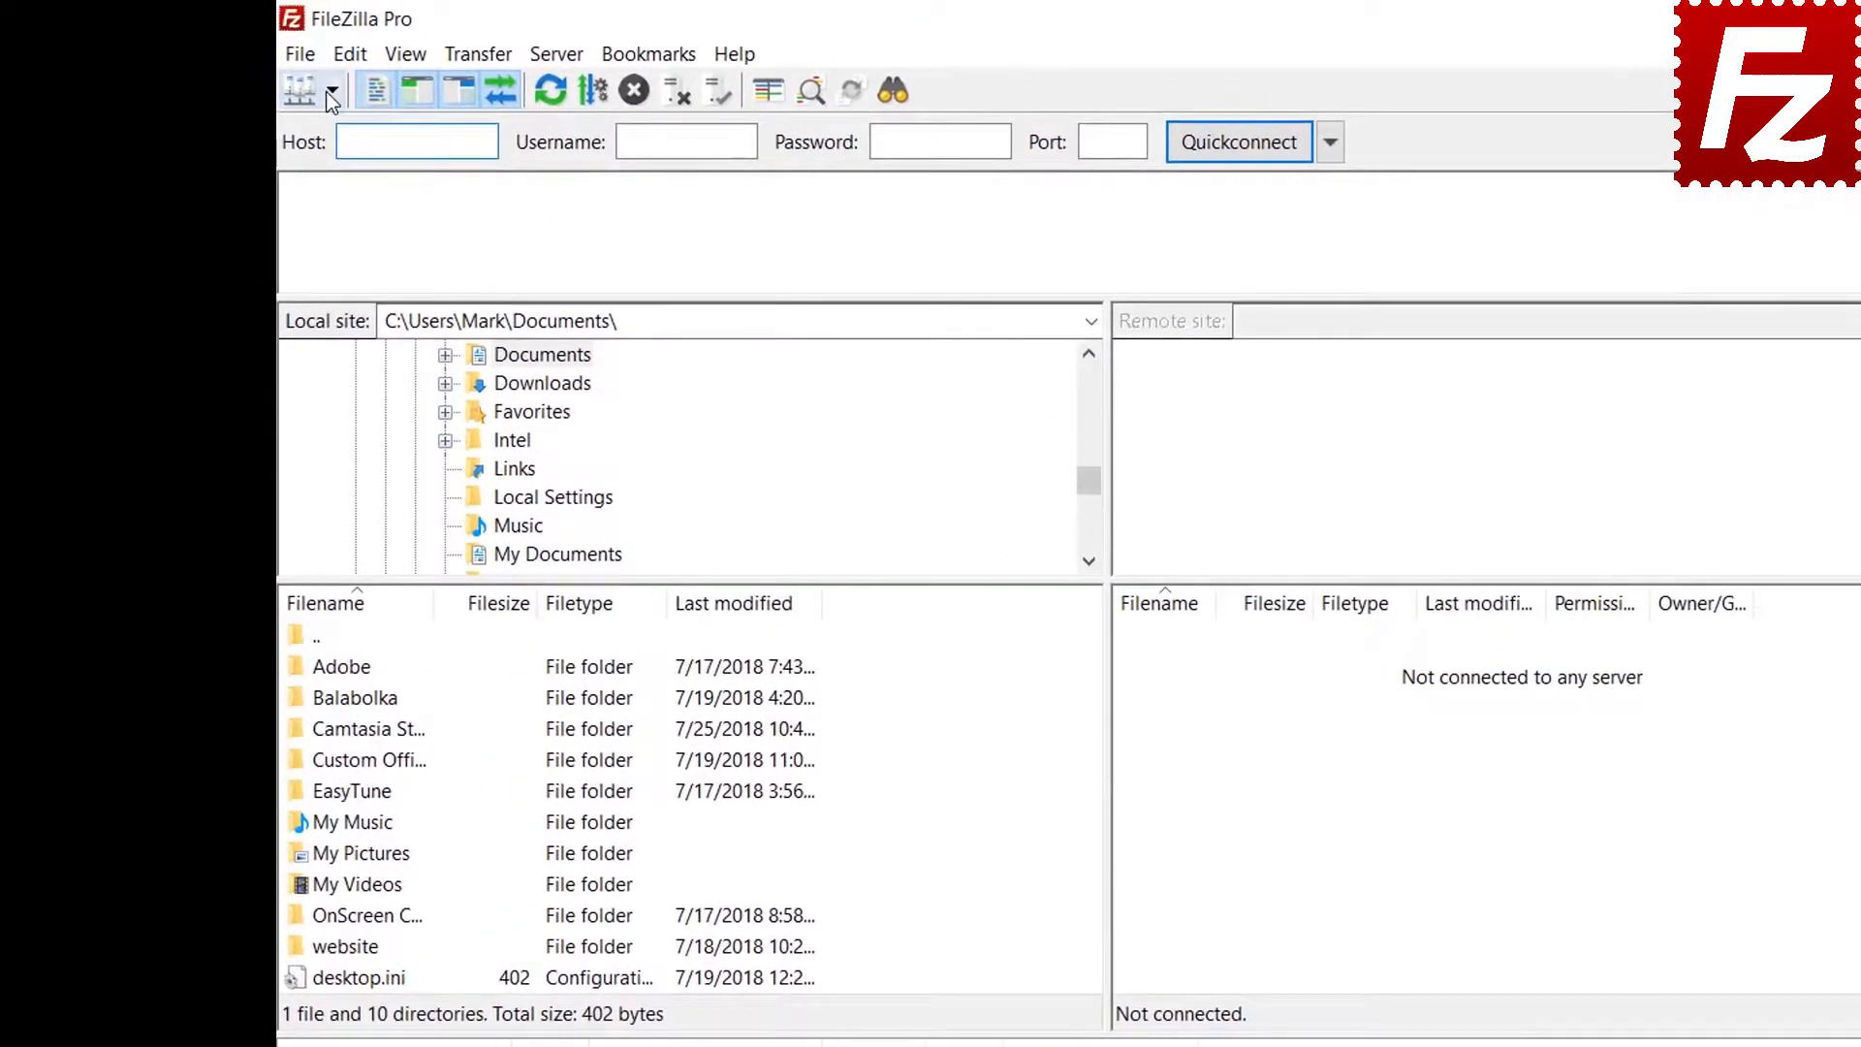
Connect to the saved FTP Tutorial site, unlocking it with the master password
click(330, 93)
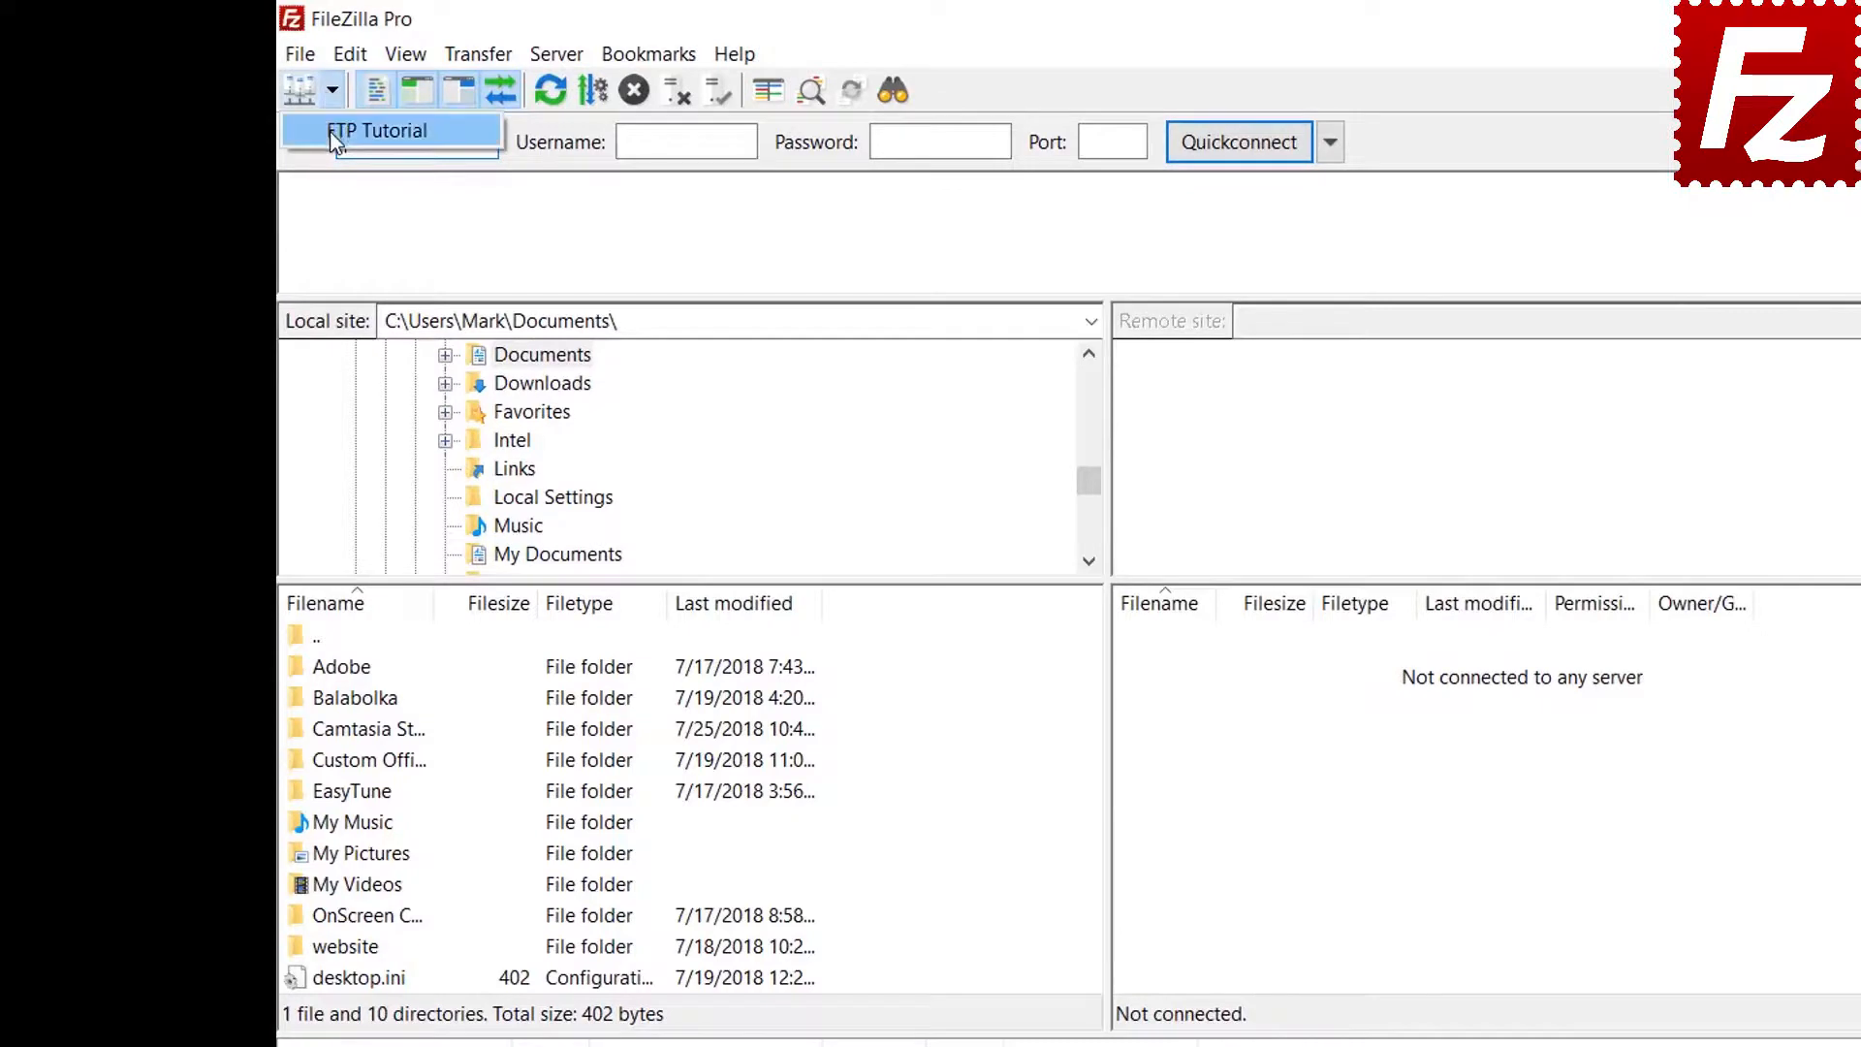
click(329, 131)
text(****)
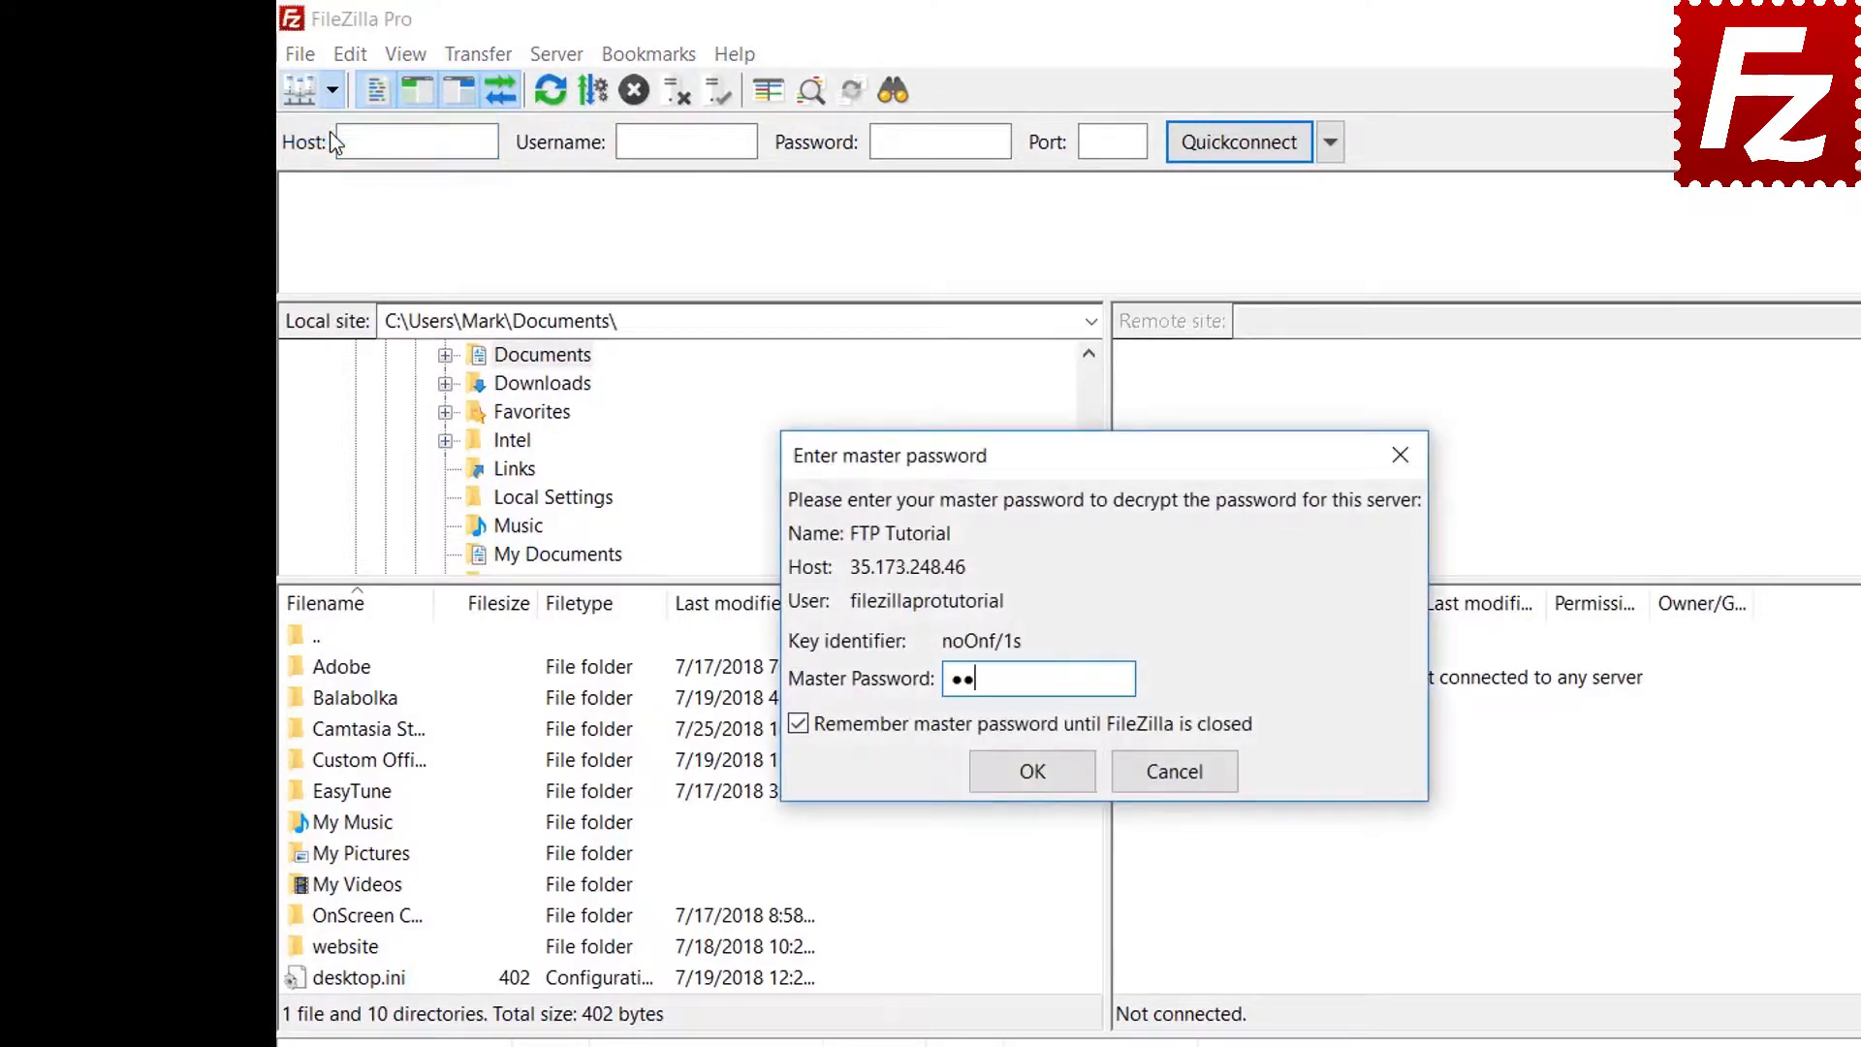
text(*******)
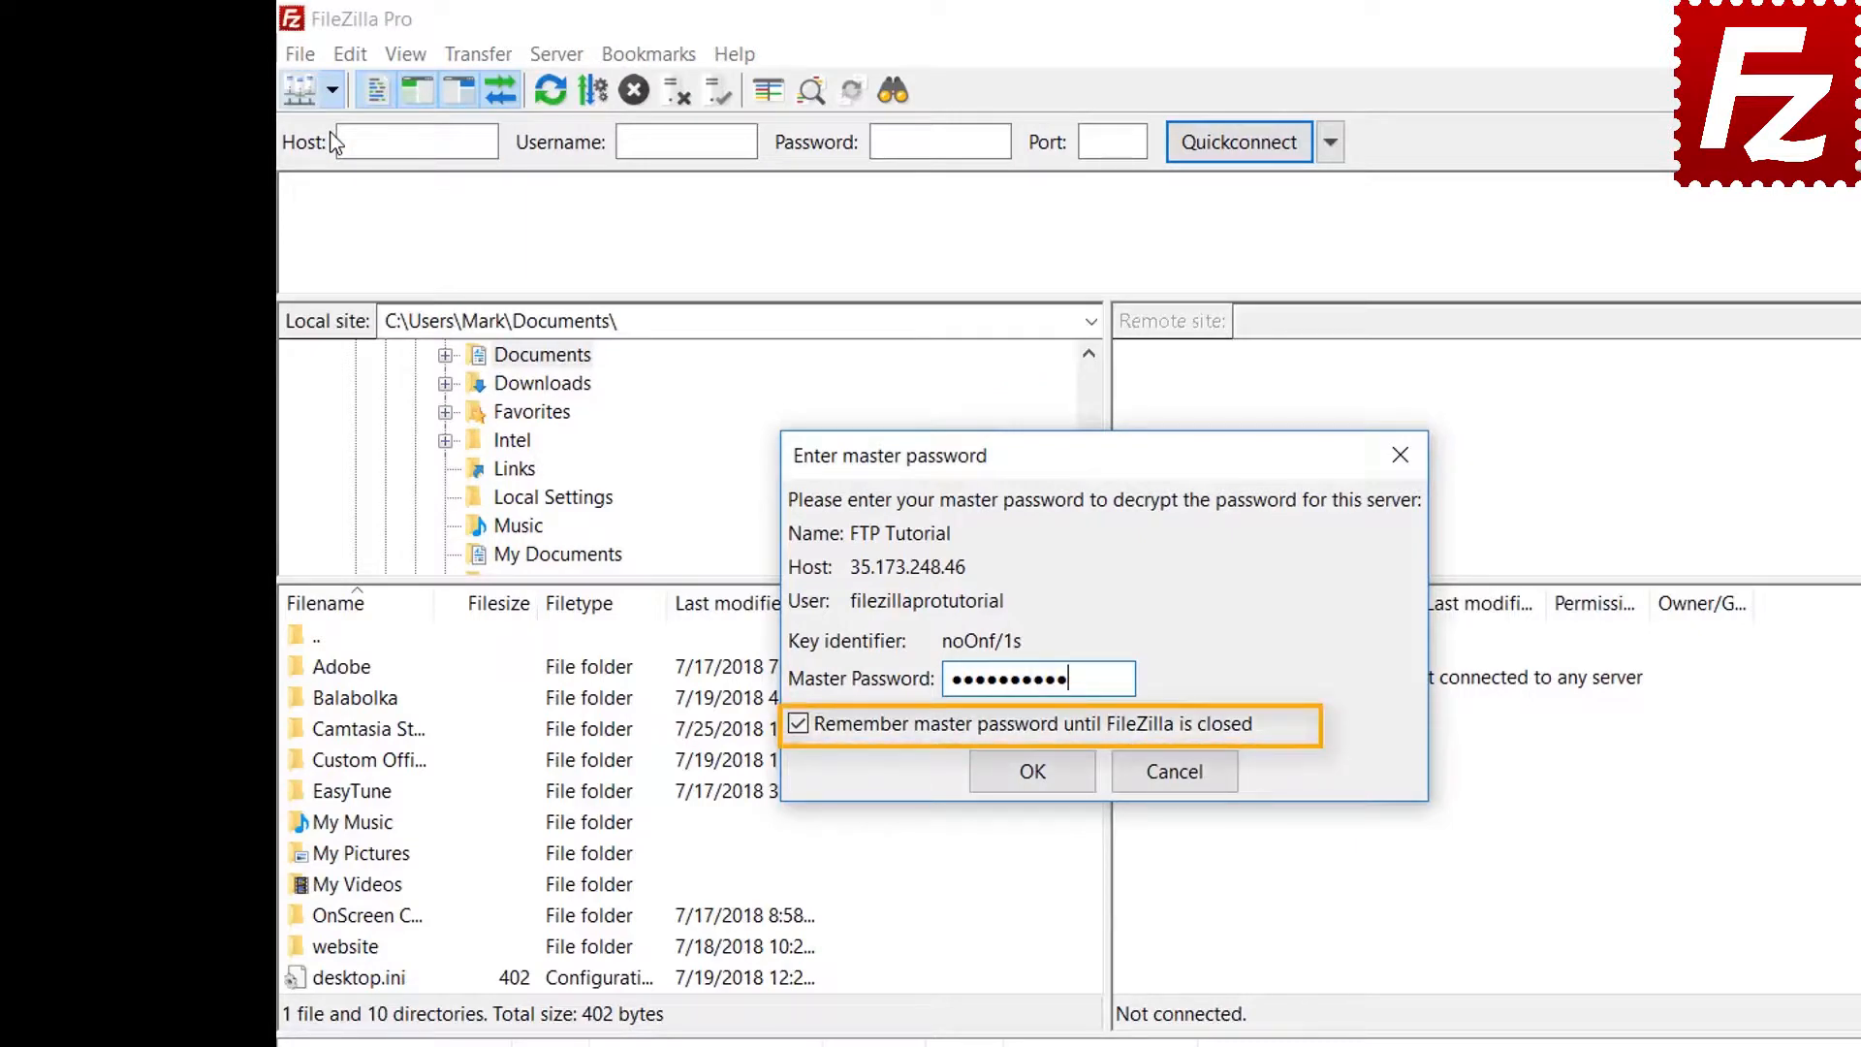
click(1030, 773)
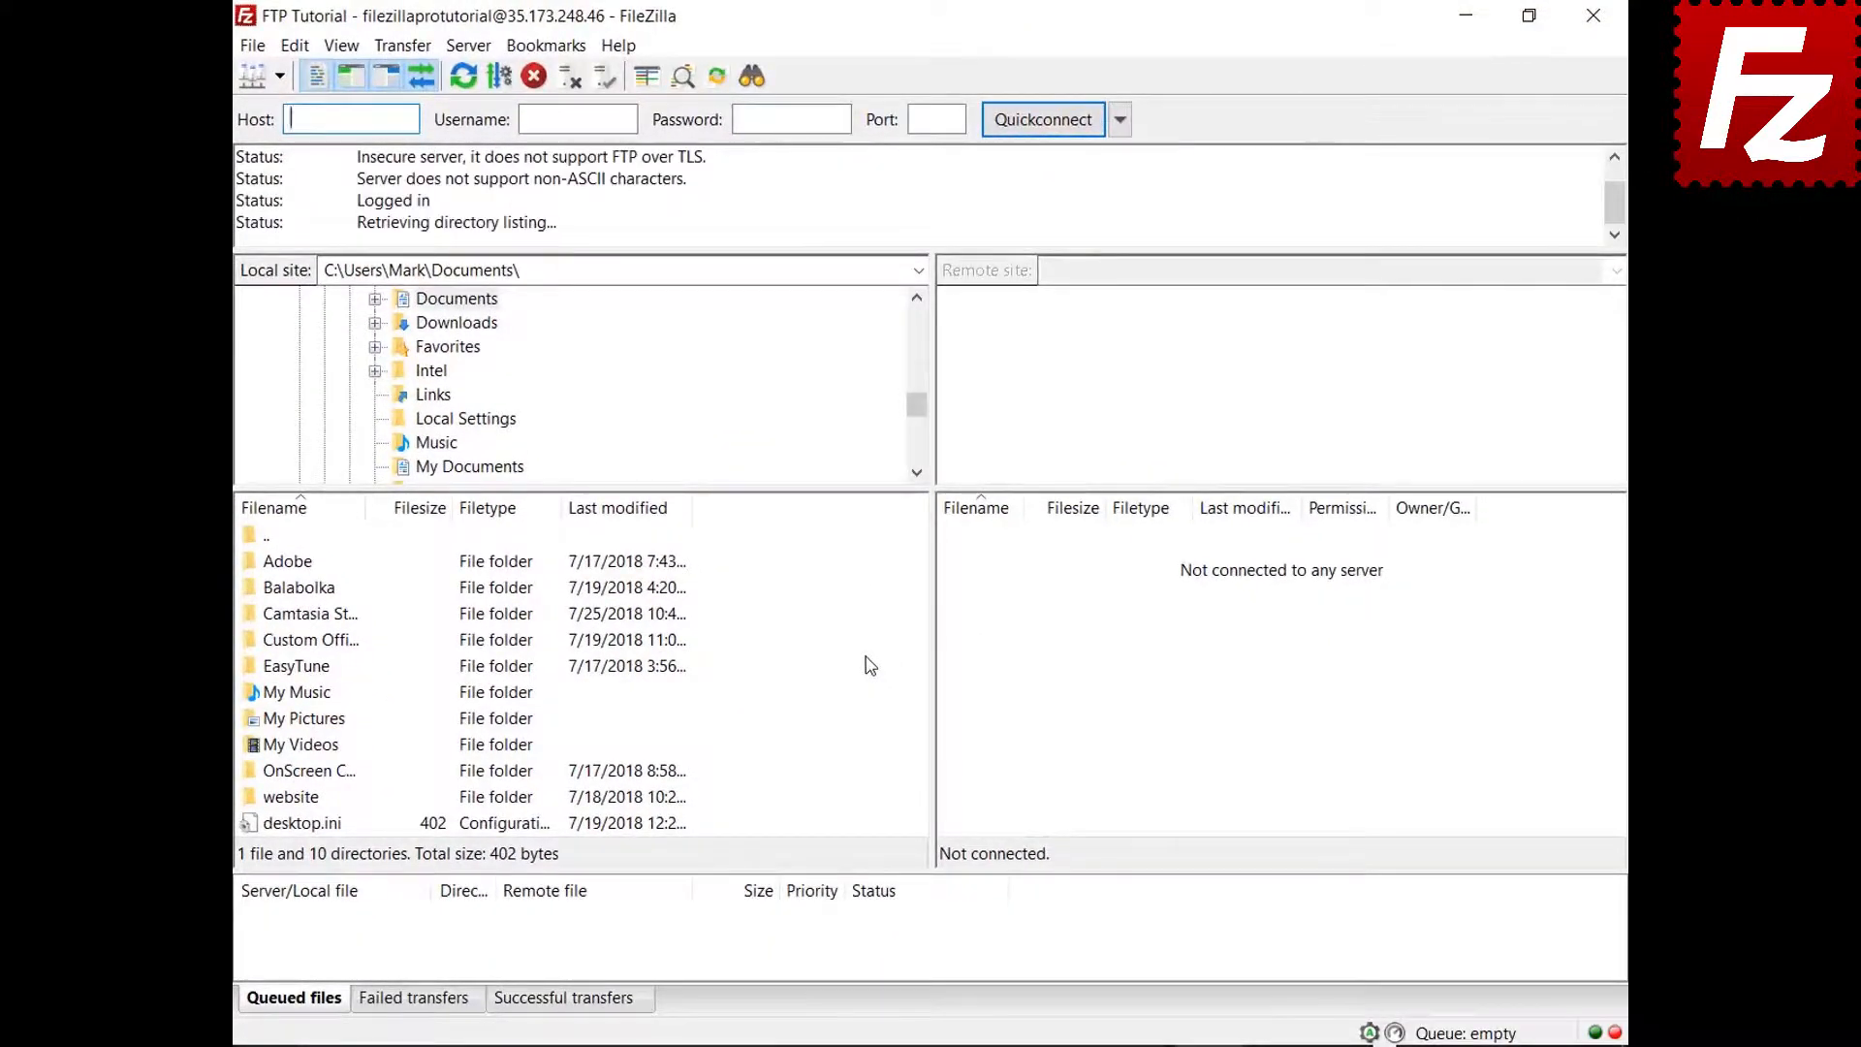
click(865, 668)
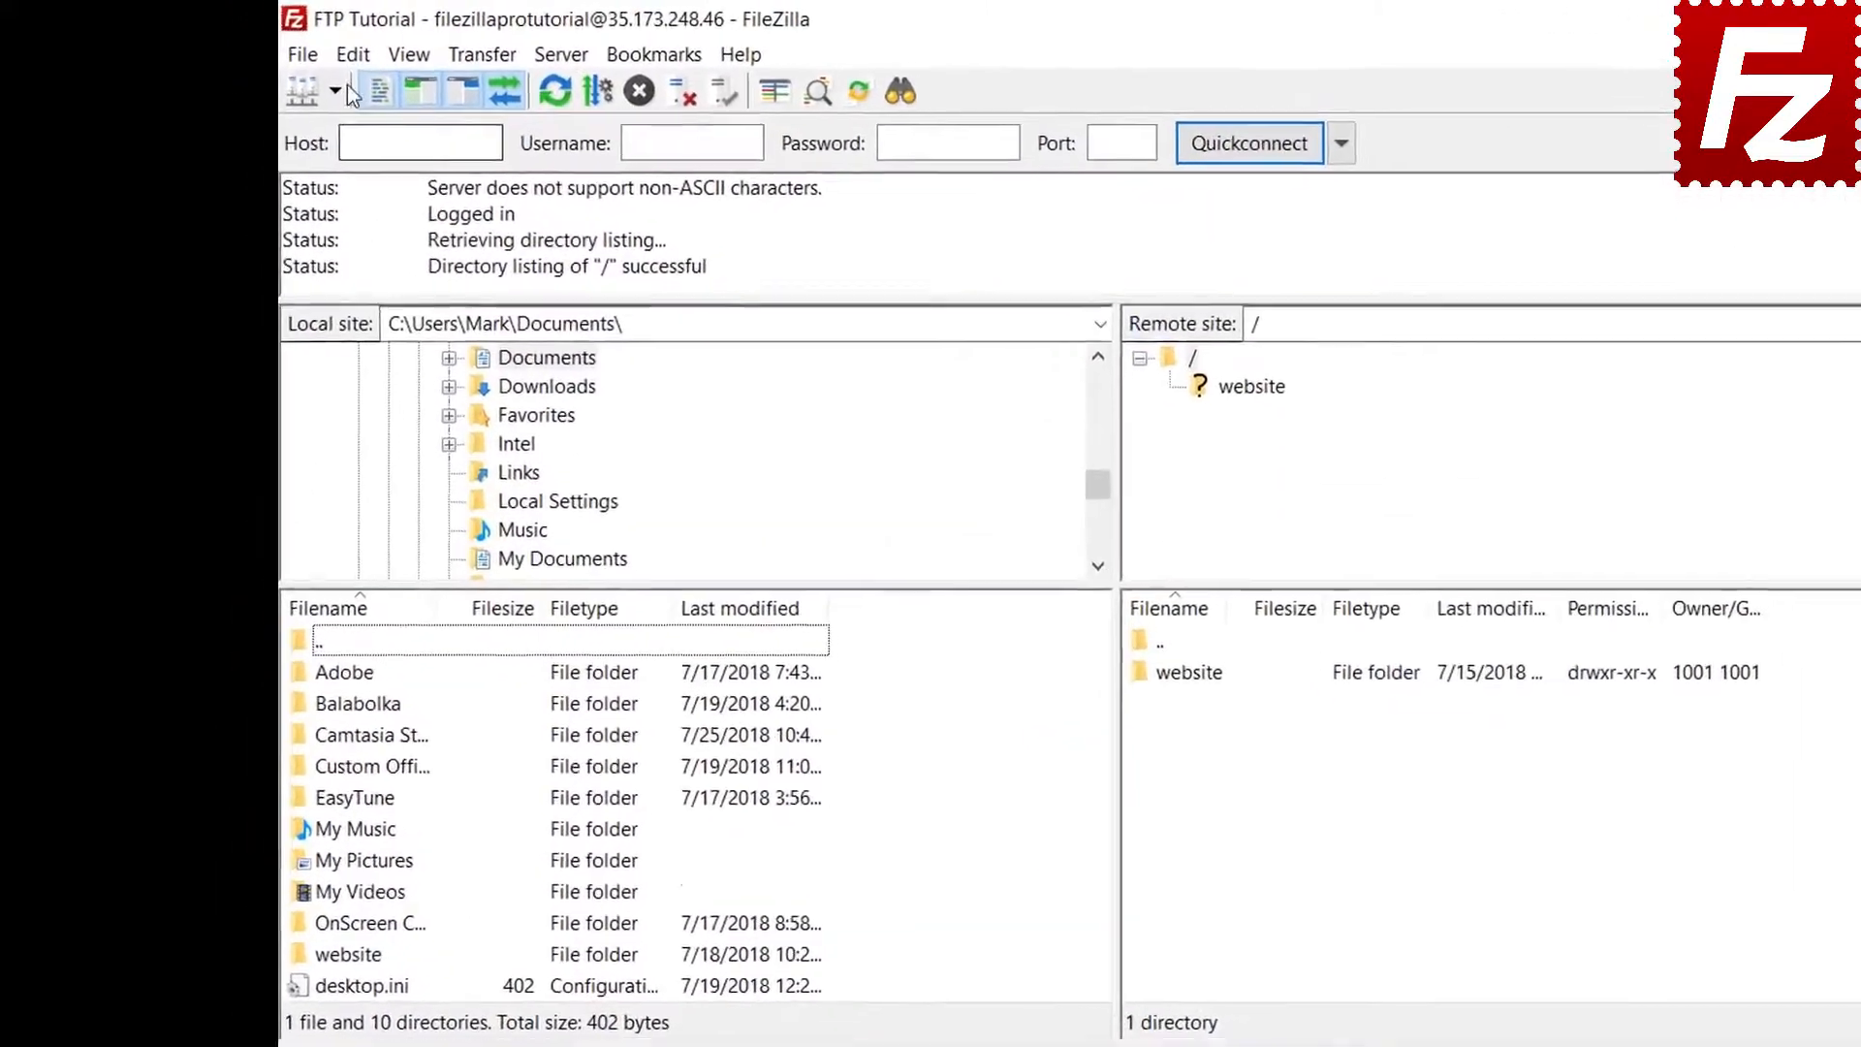
click(295, 47)
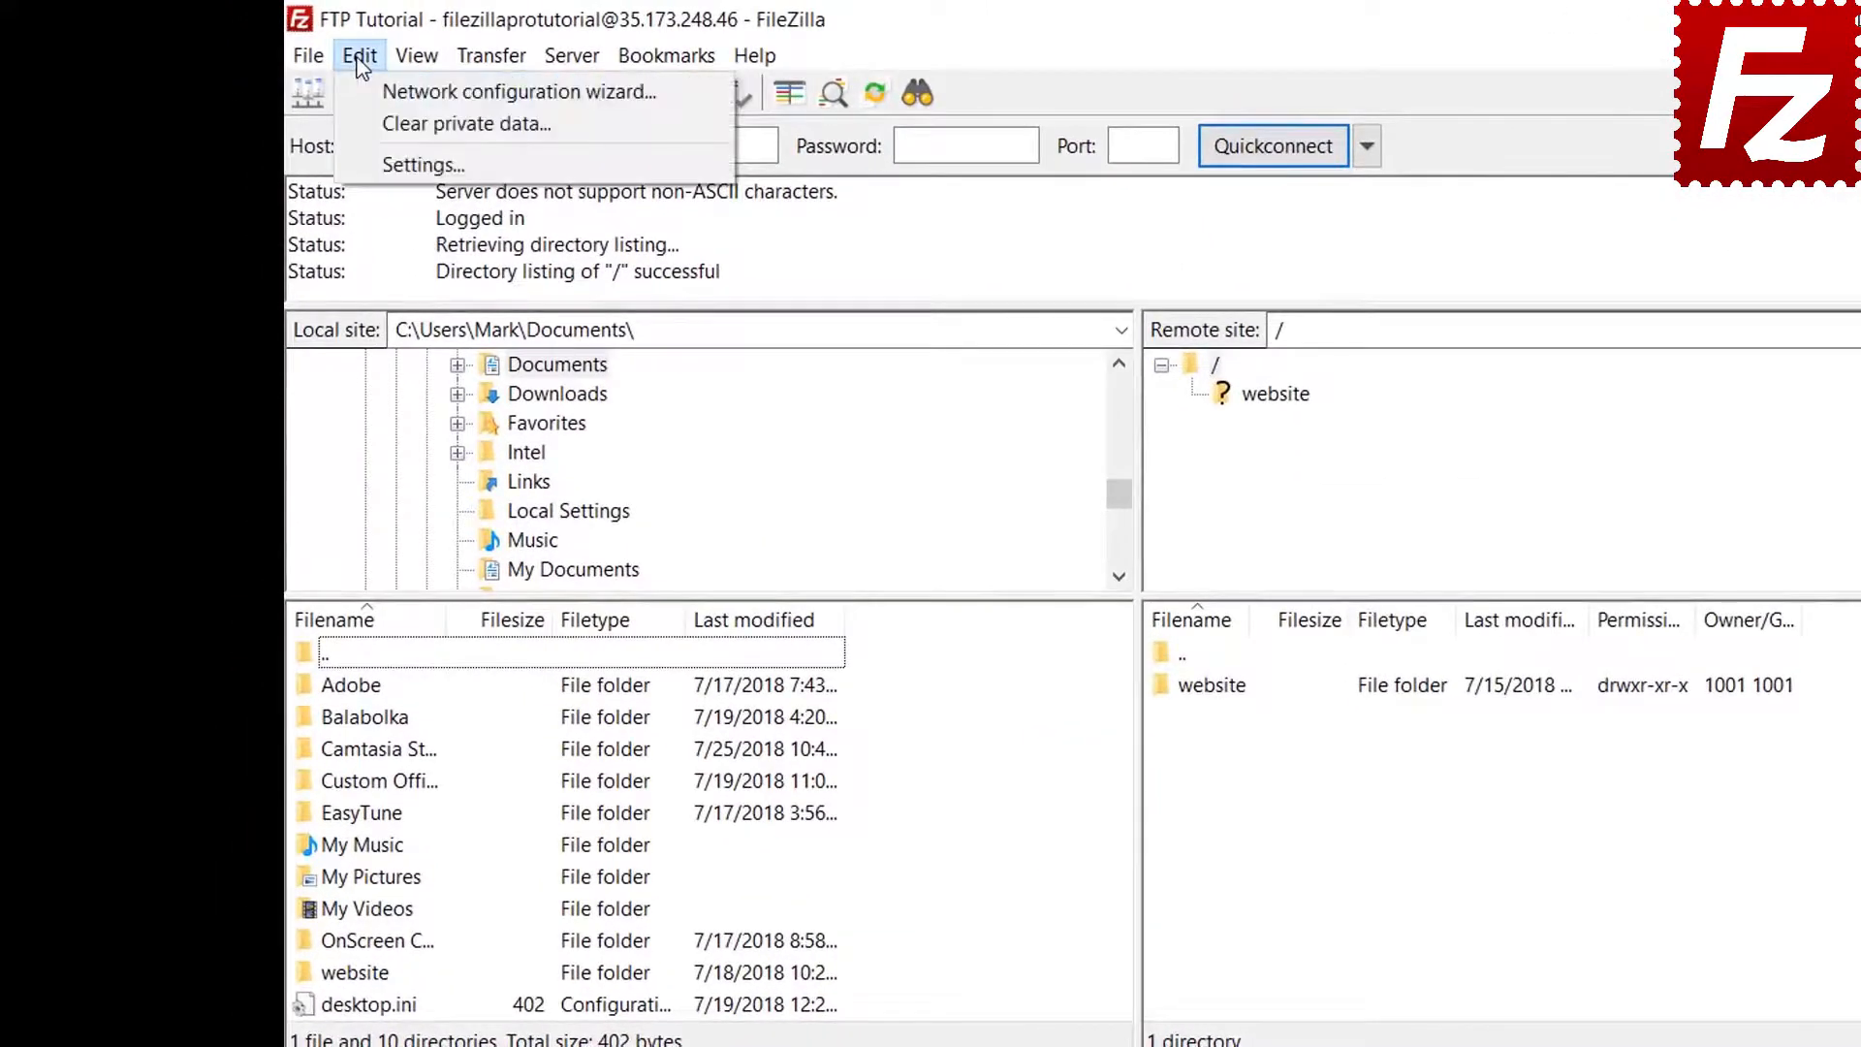
click(369, 163)
click(674, 748)
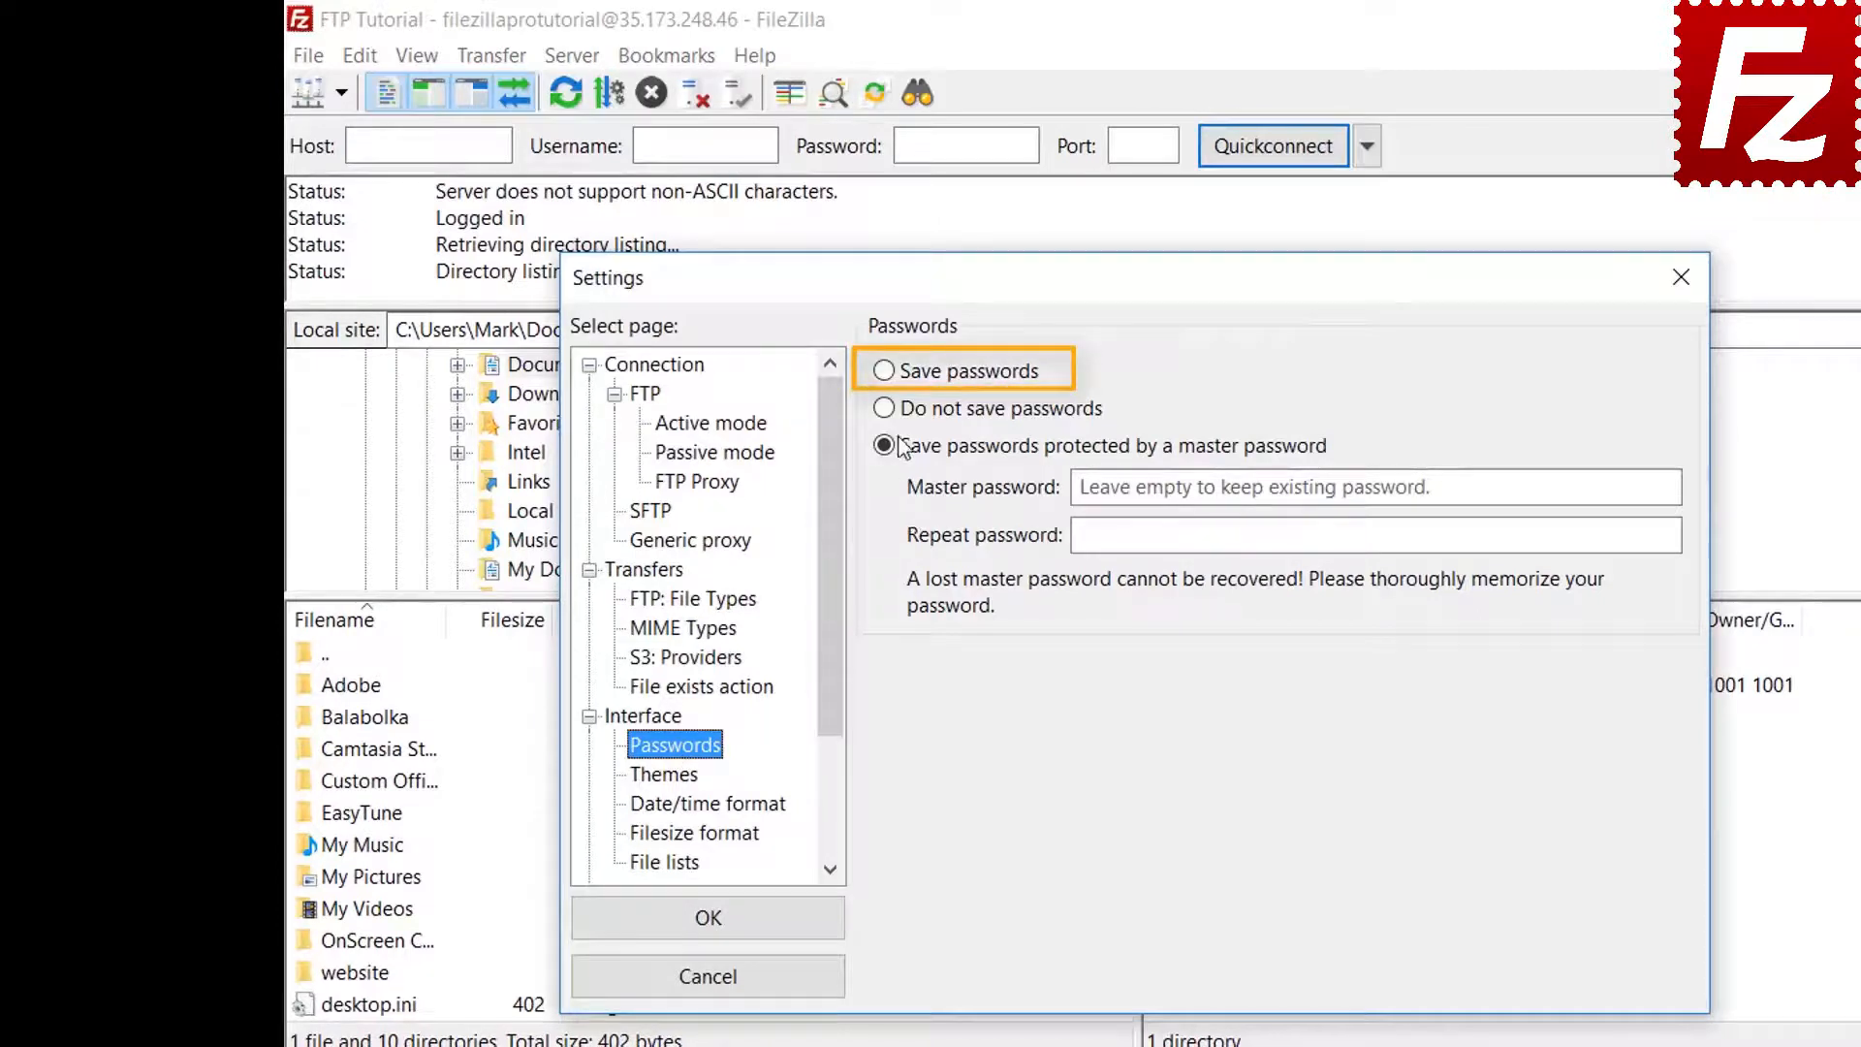
click(889, 379)
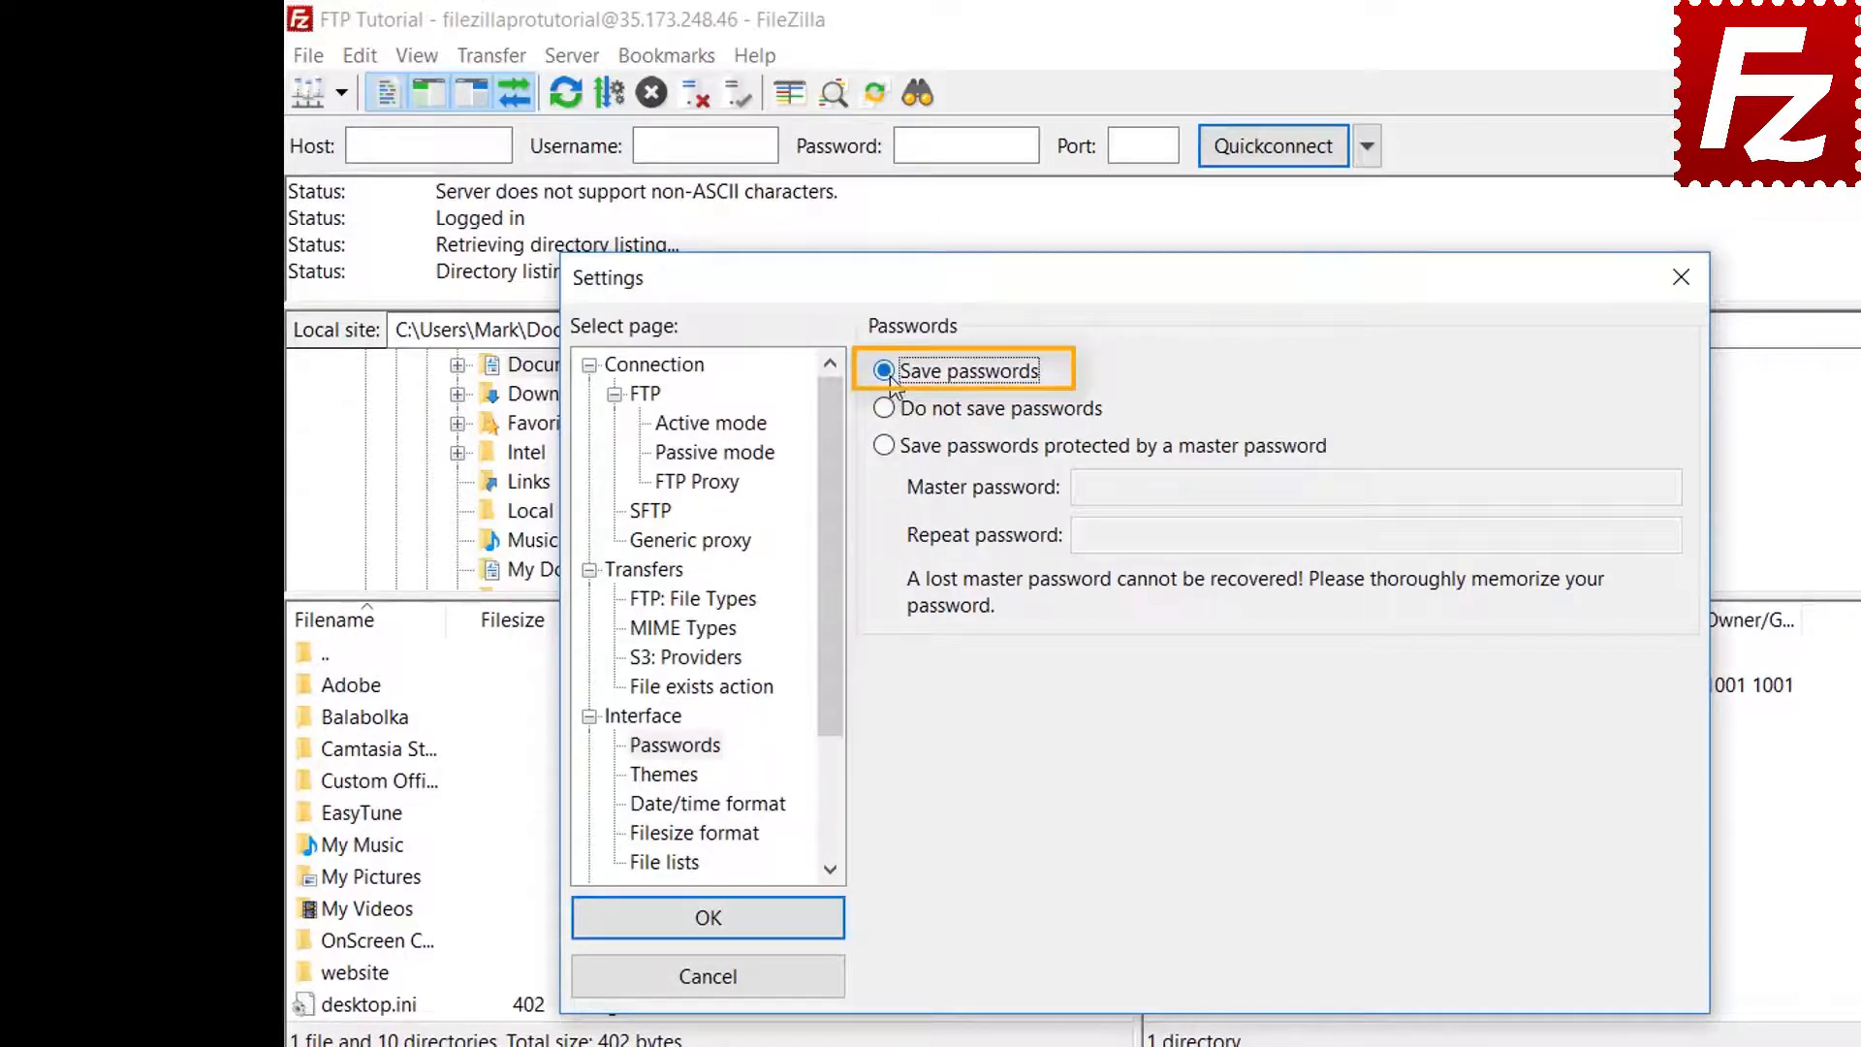
click(730, 931)
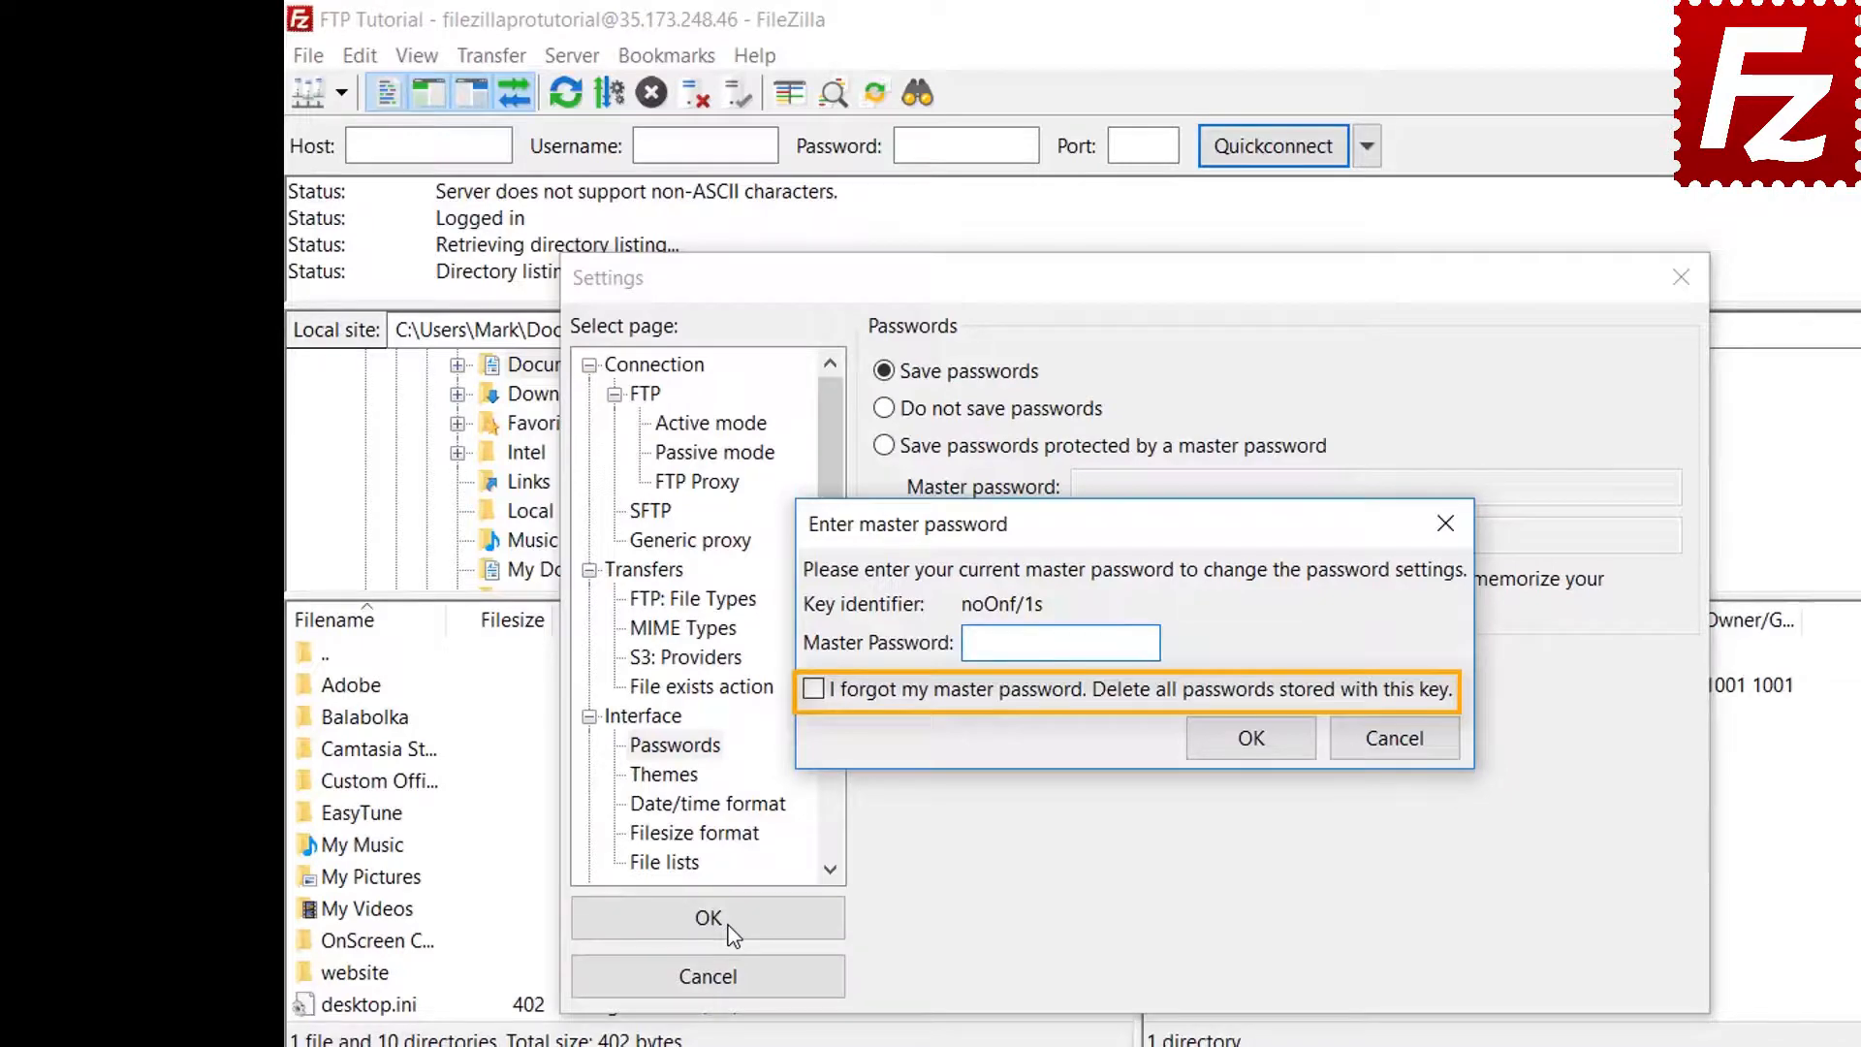
click(1404, 748)
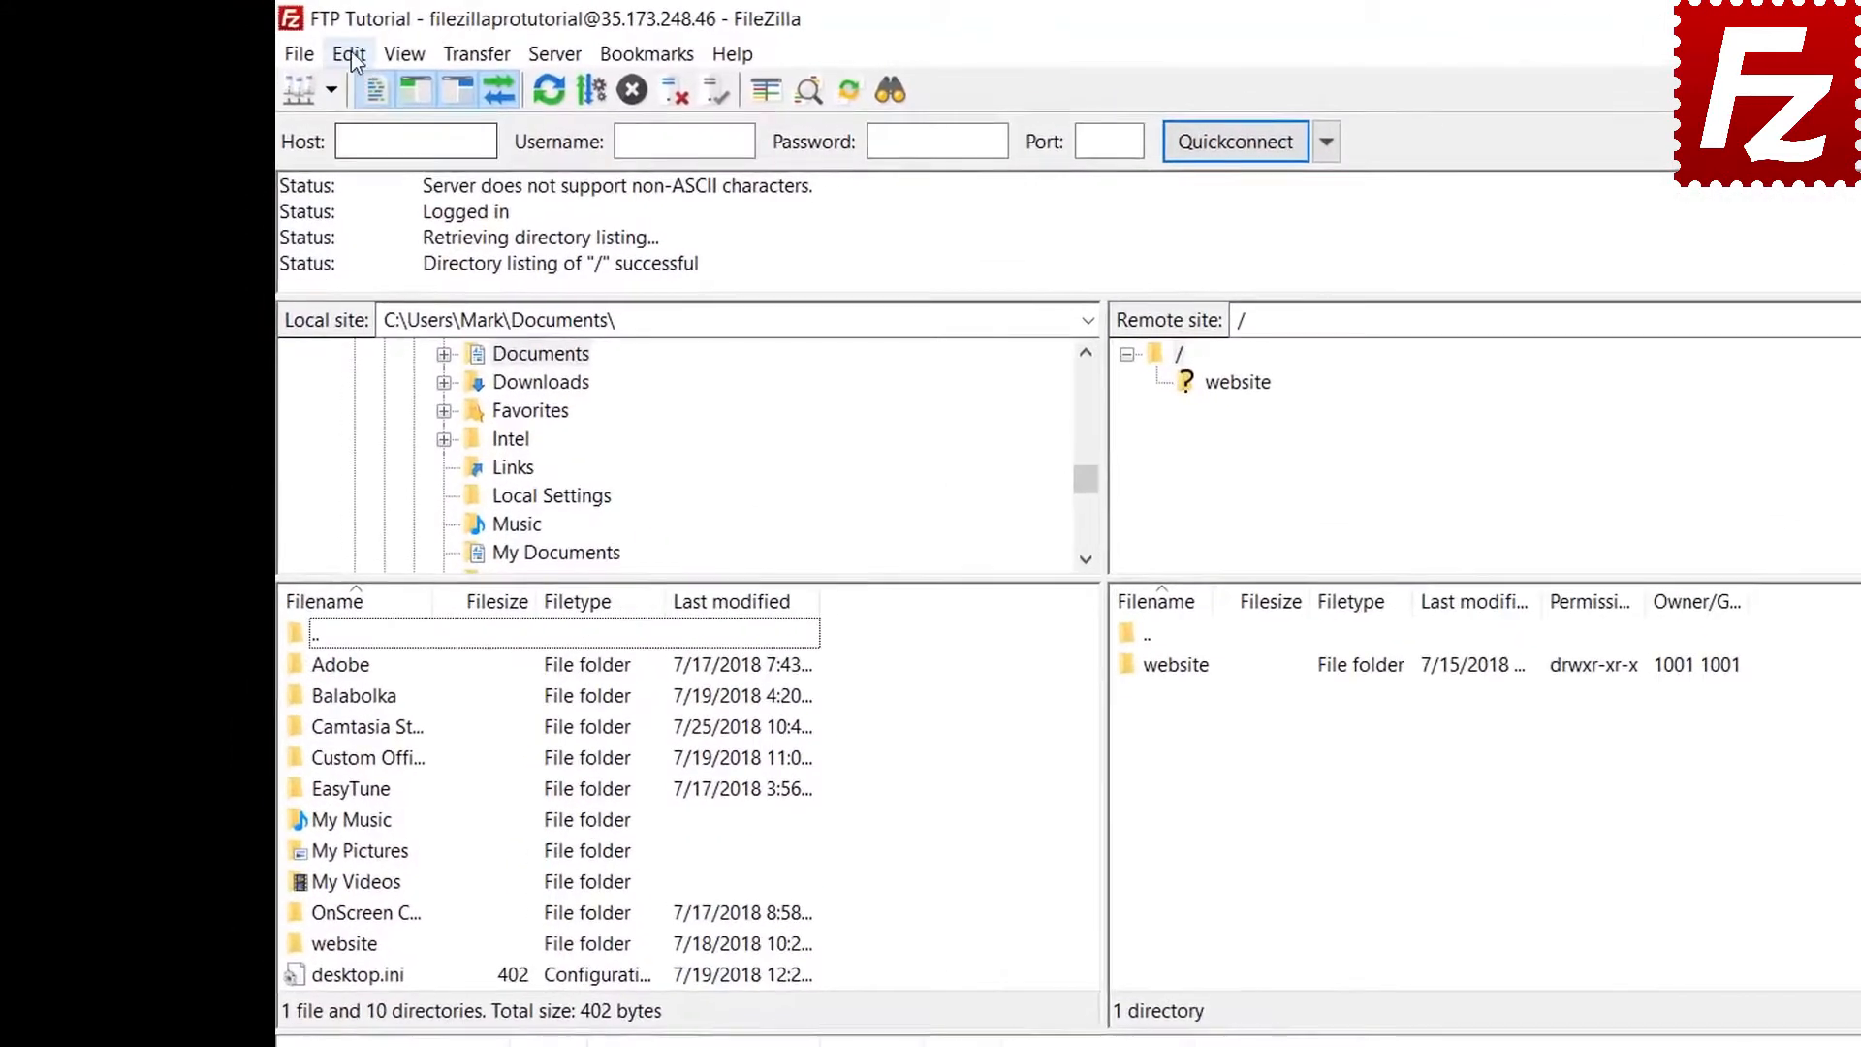
Clear the Quickconnect history and reconnect information via Edit > Clear private data
click(360, 58)
click(359, 120)
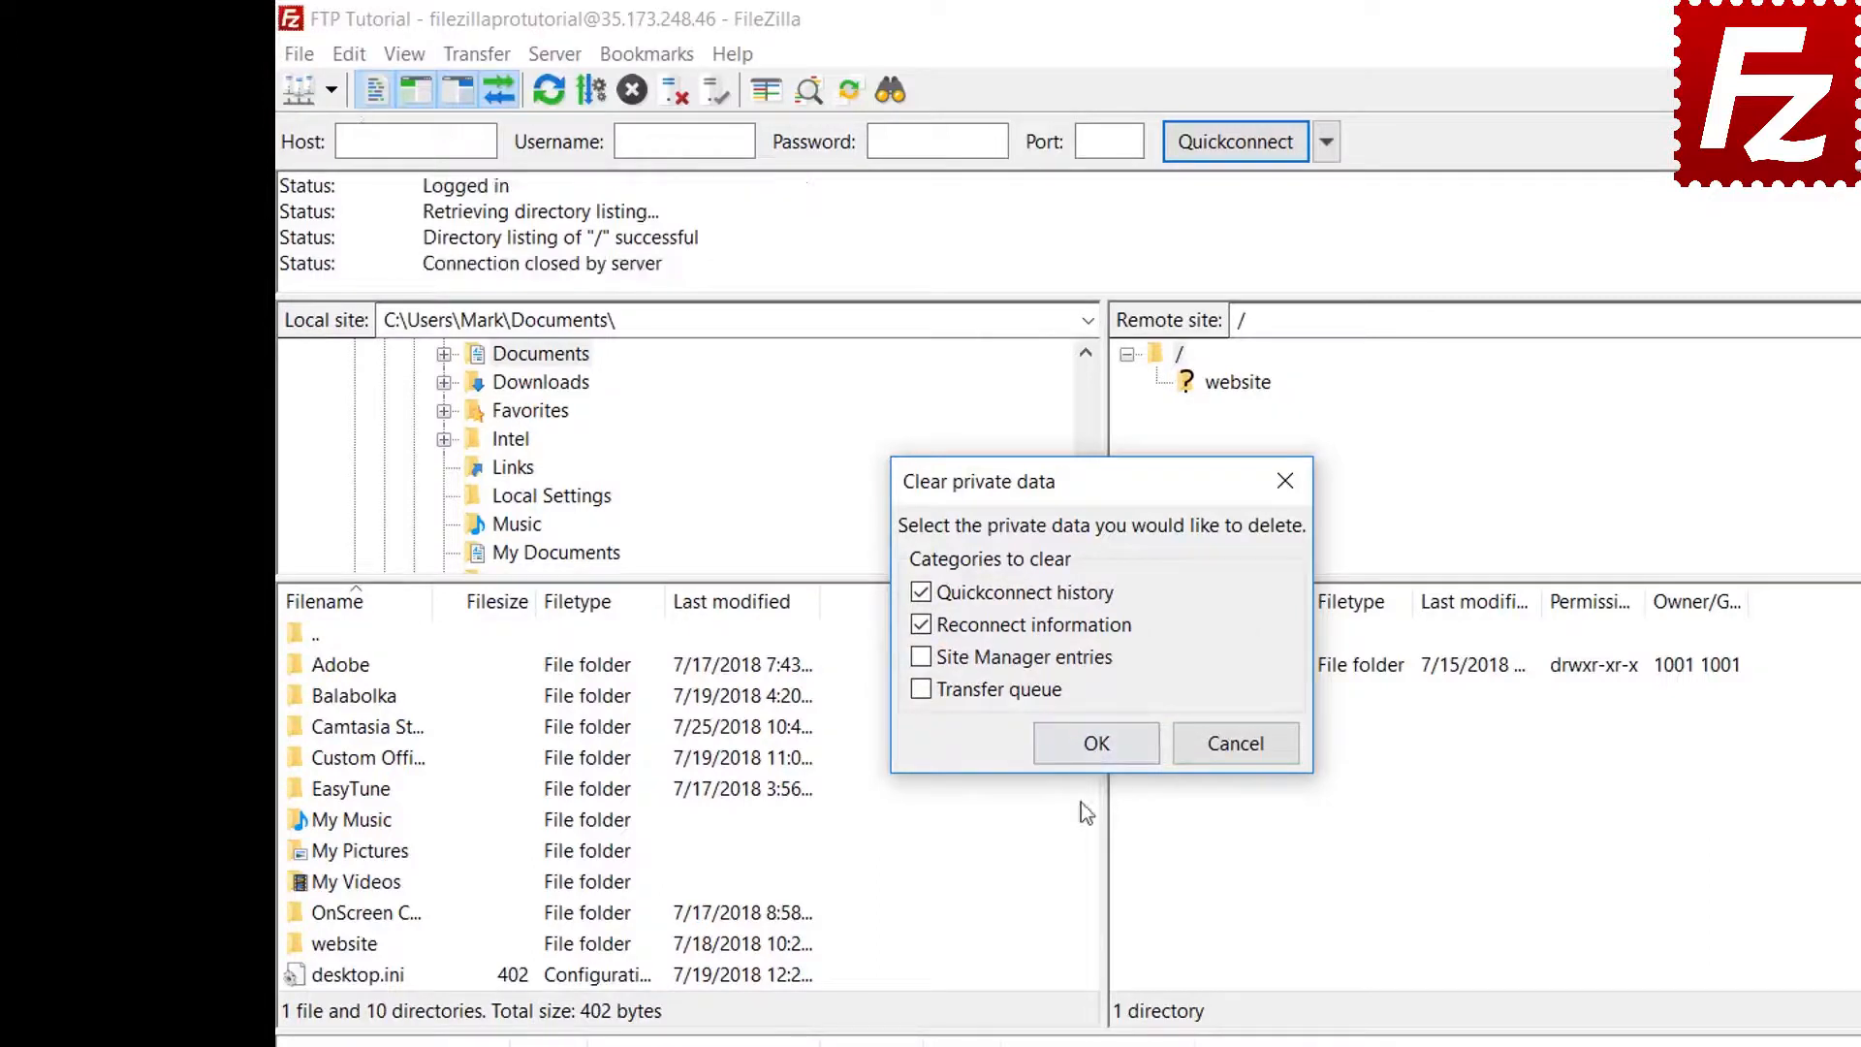
click(1096, 744)
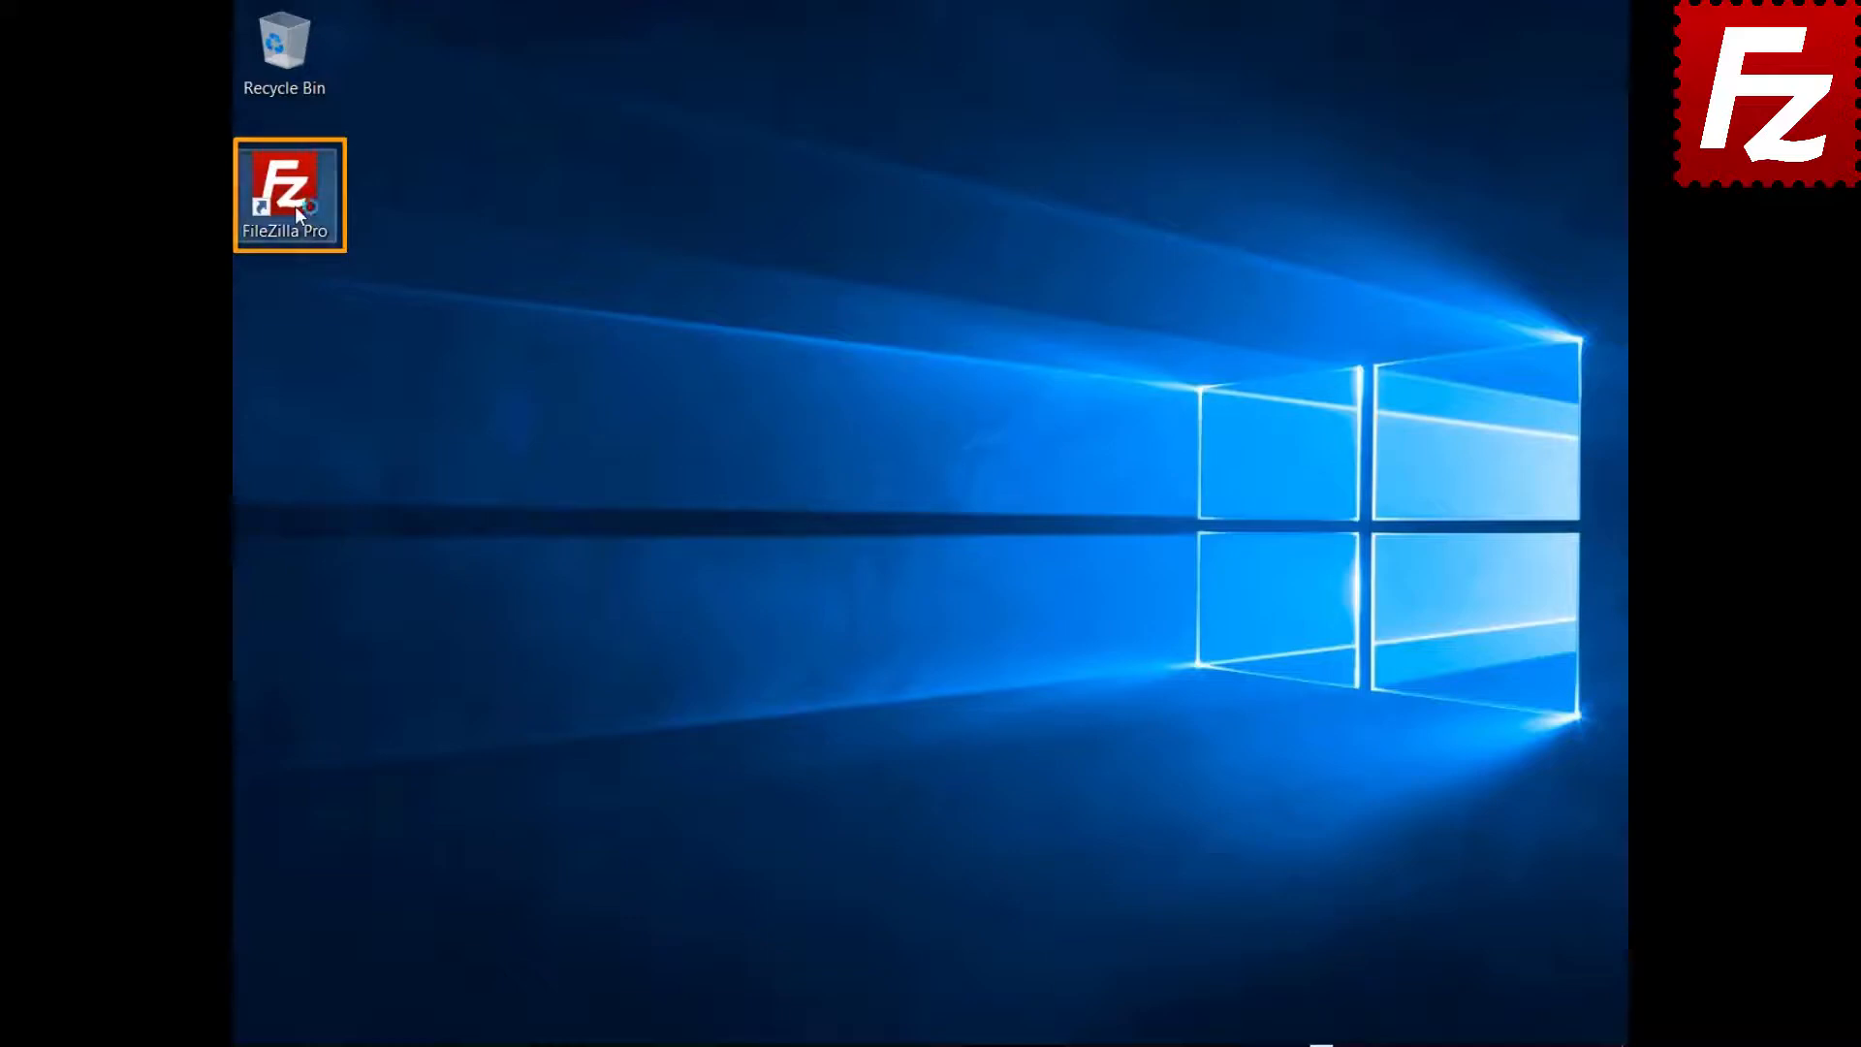
Relaunch FileZilla Pro, connect to FTP Tutorial, and open the remote file search
double_click(294, 205)
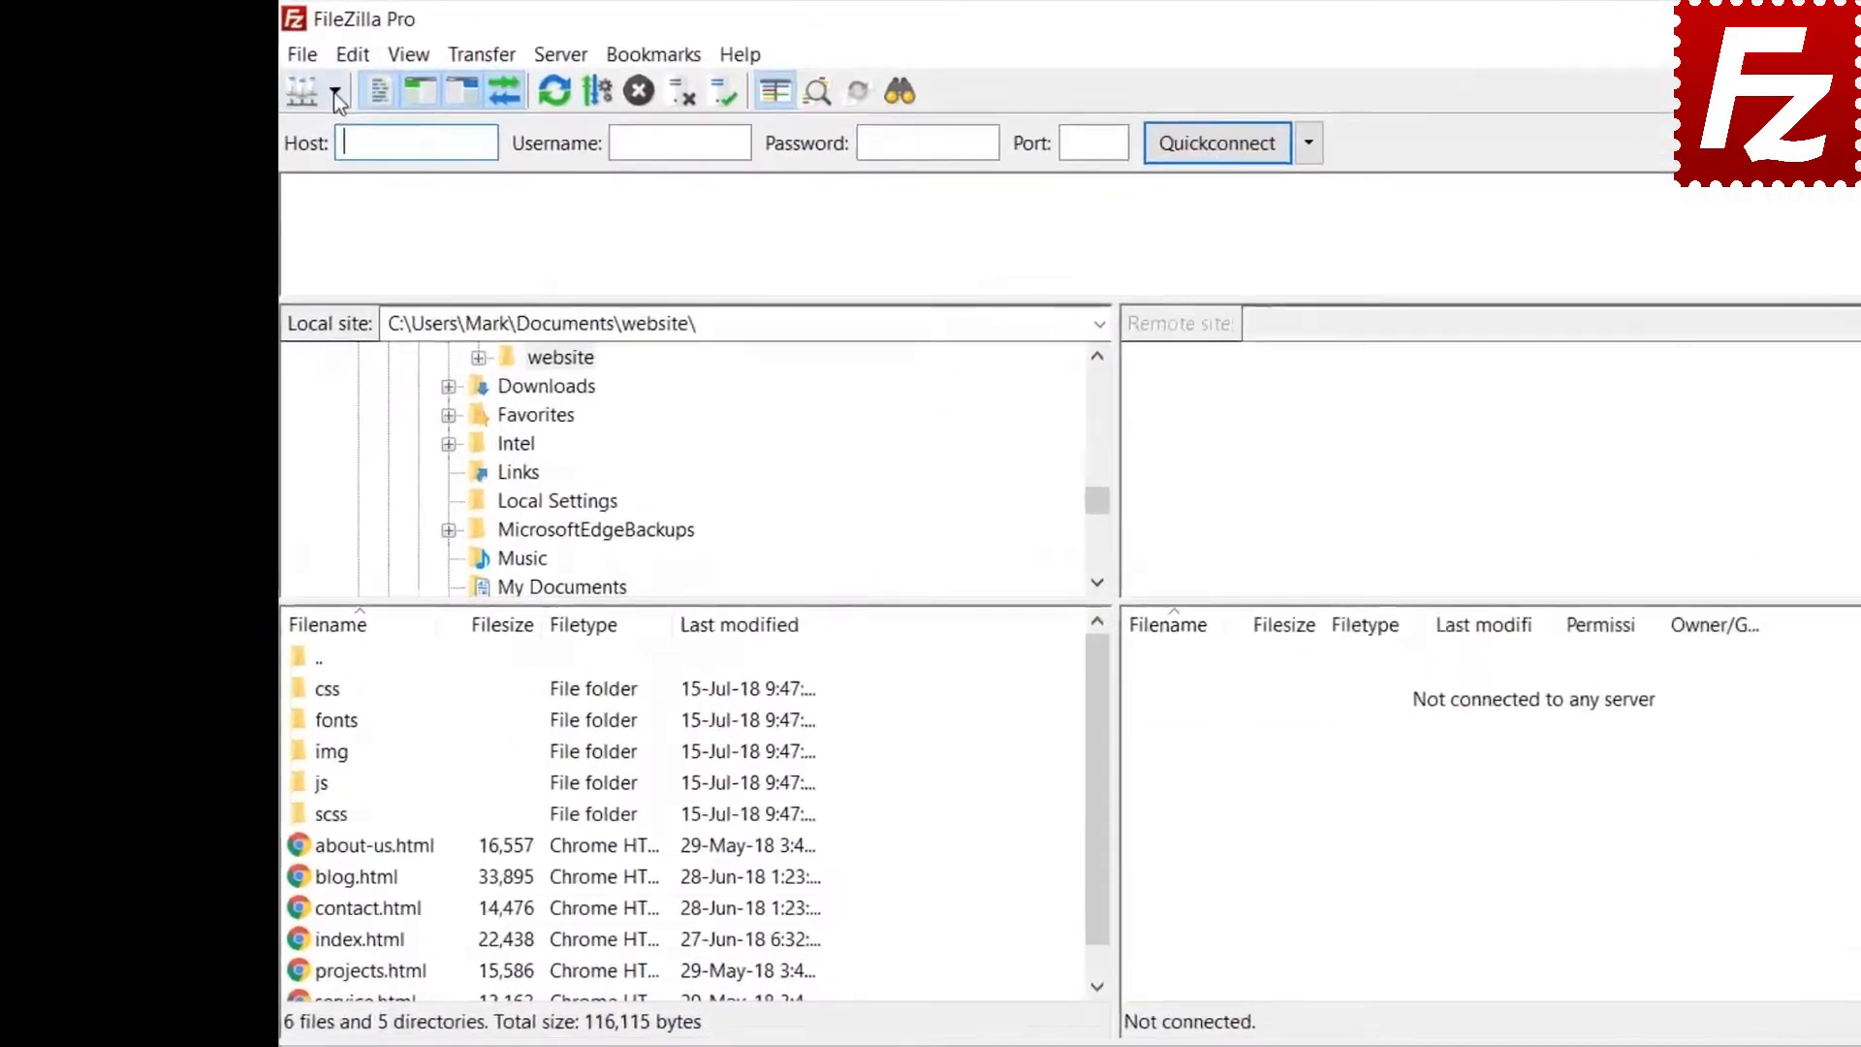
click(333, 91)
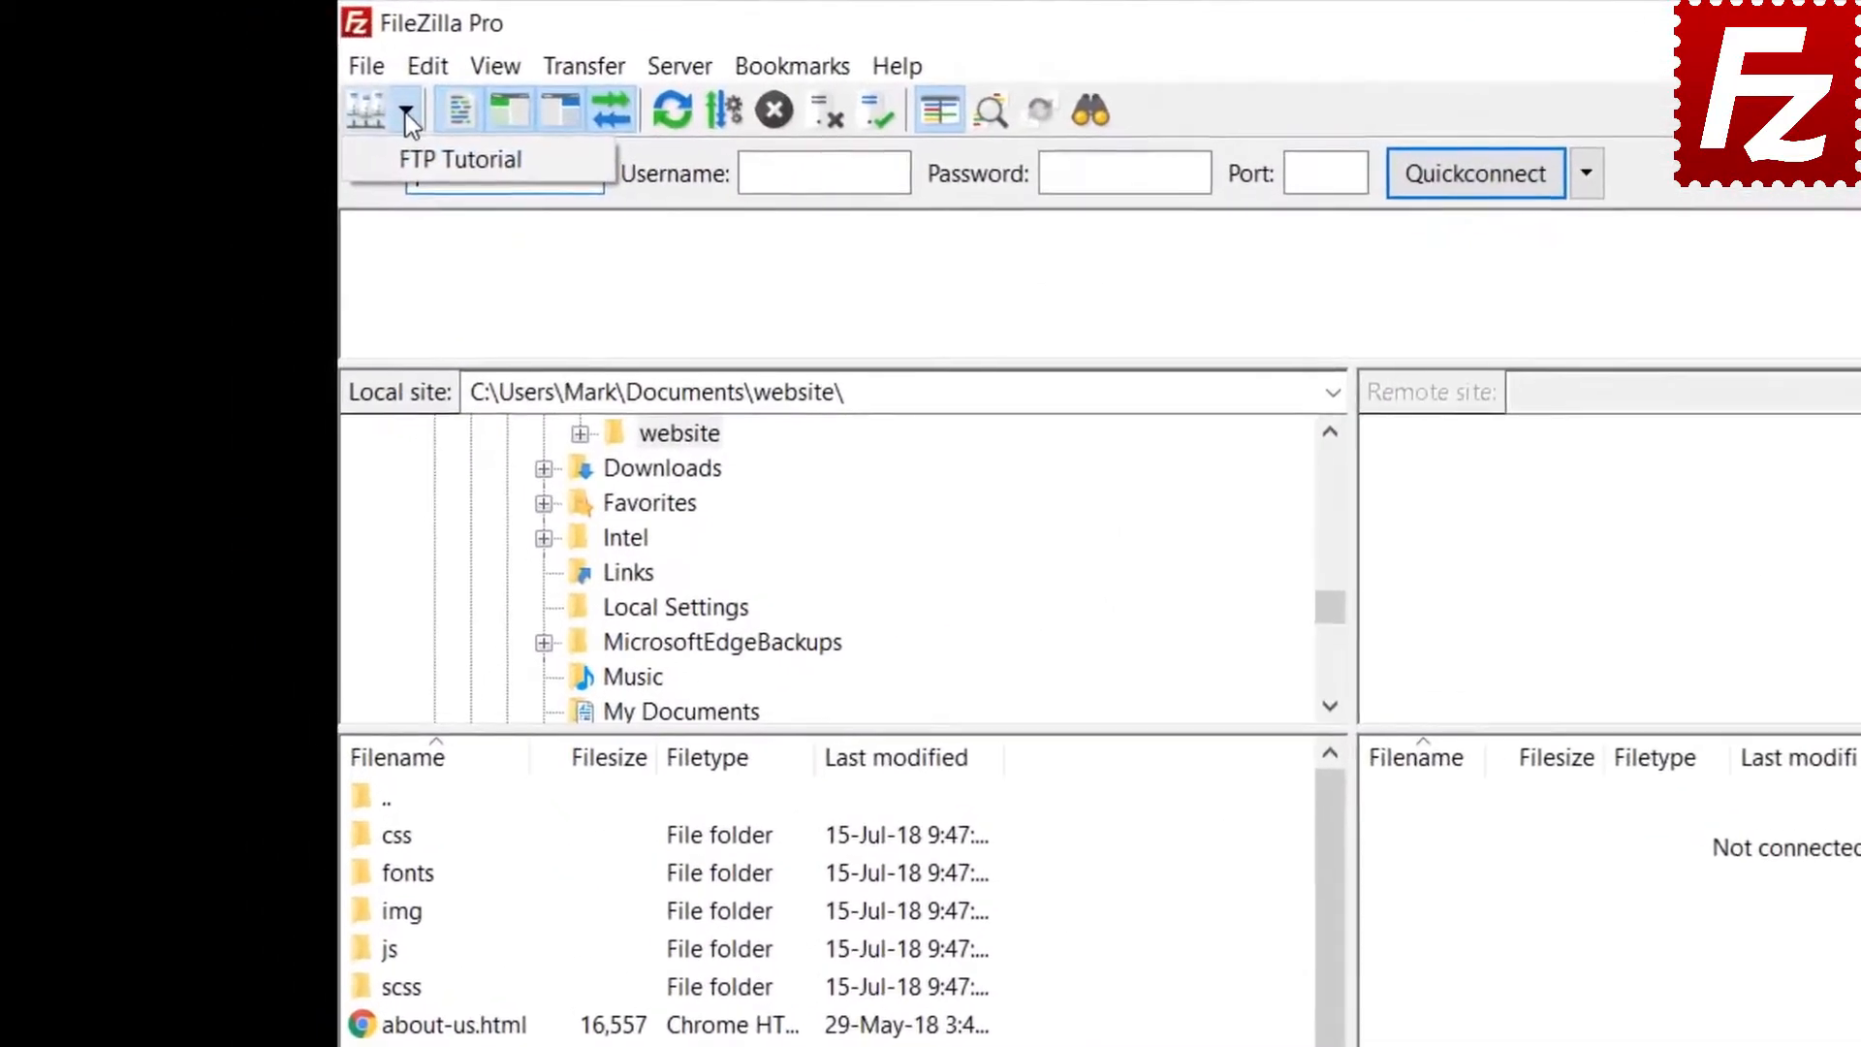
click(344, 134)
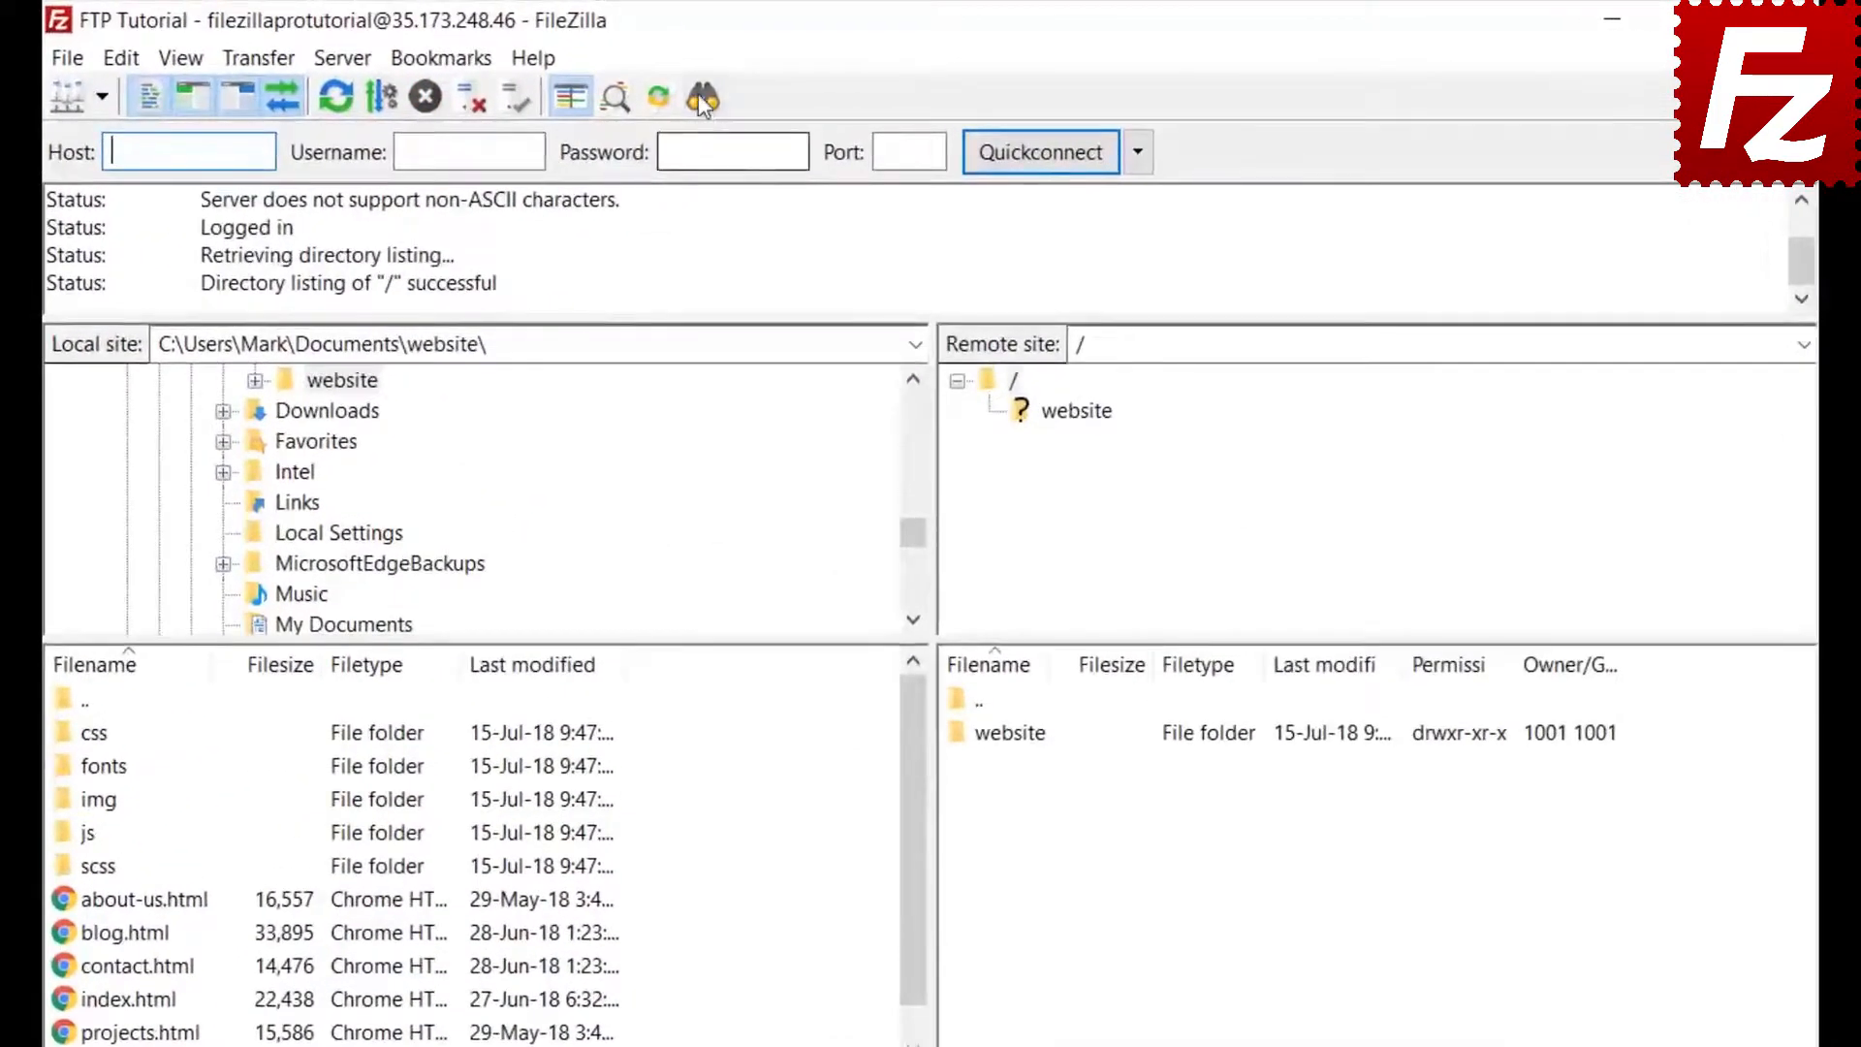
click(703, 97)
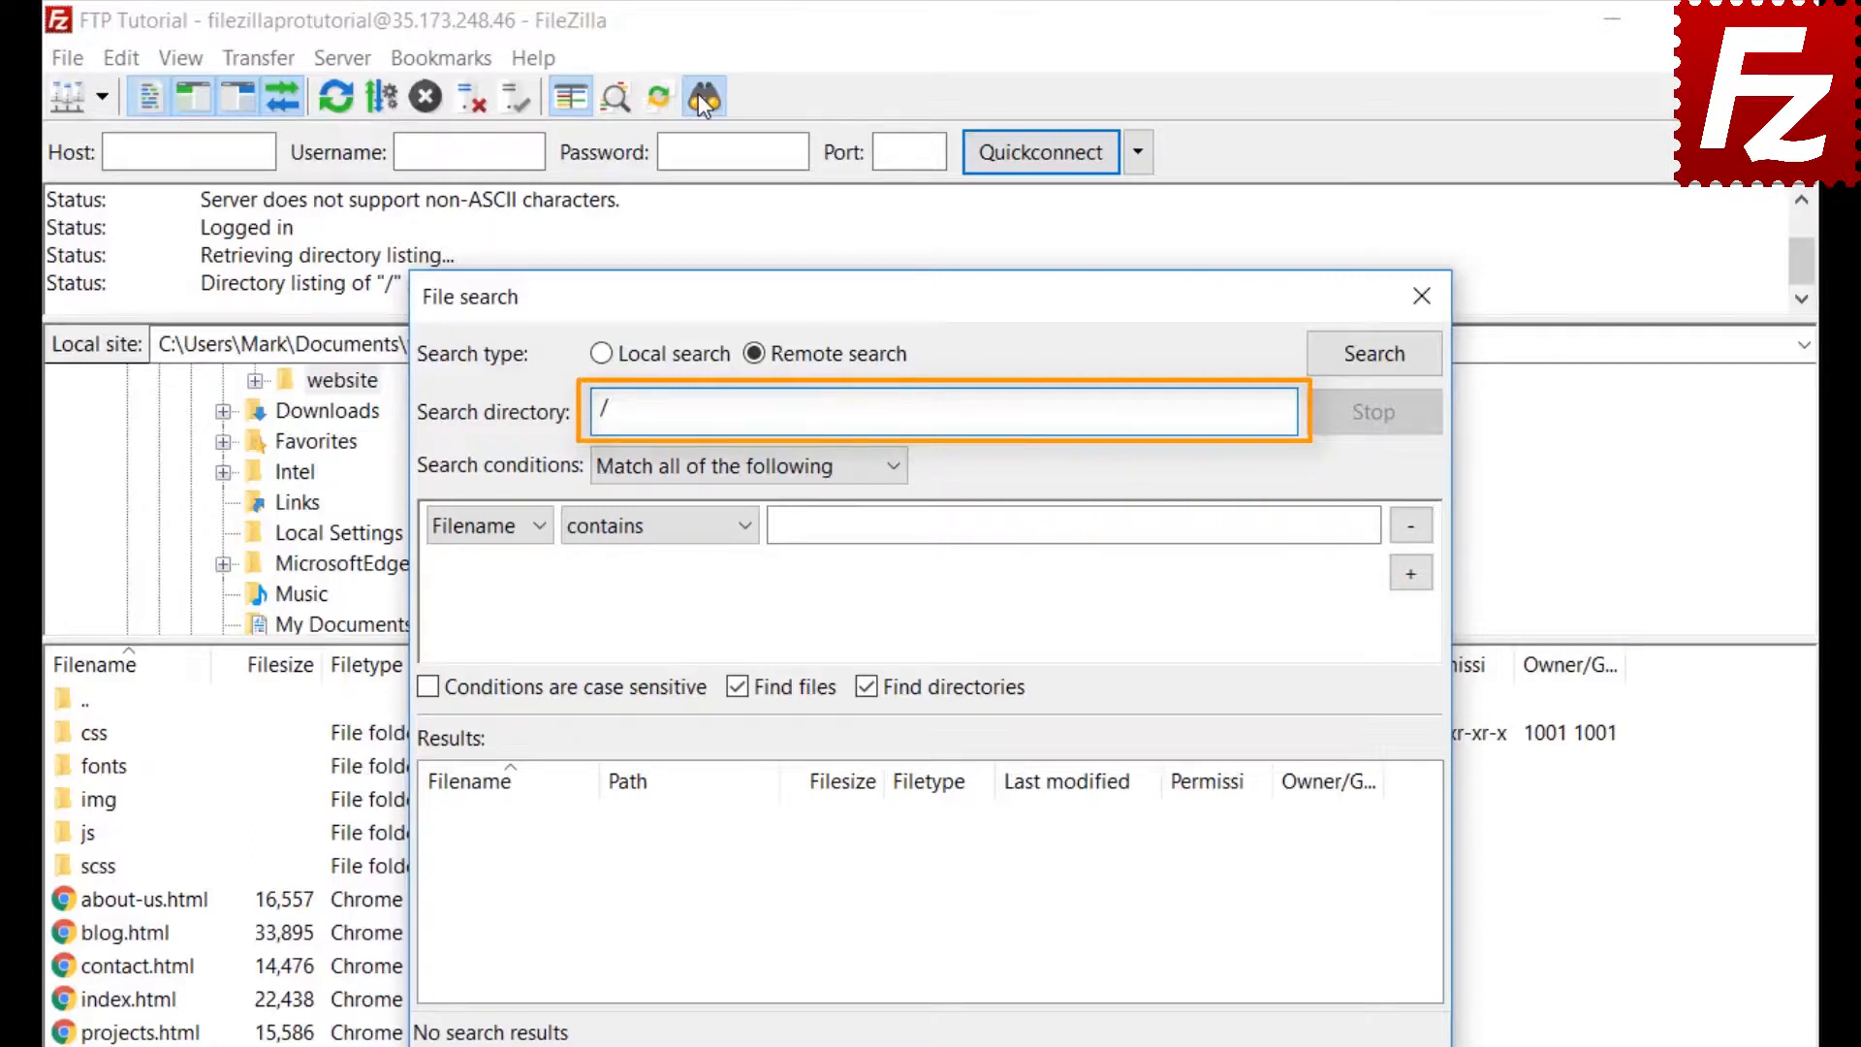
Set the first search condition to match all: Filename contains '.jpg'
click(683, 468)
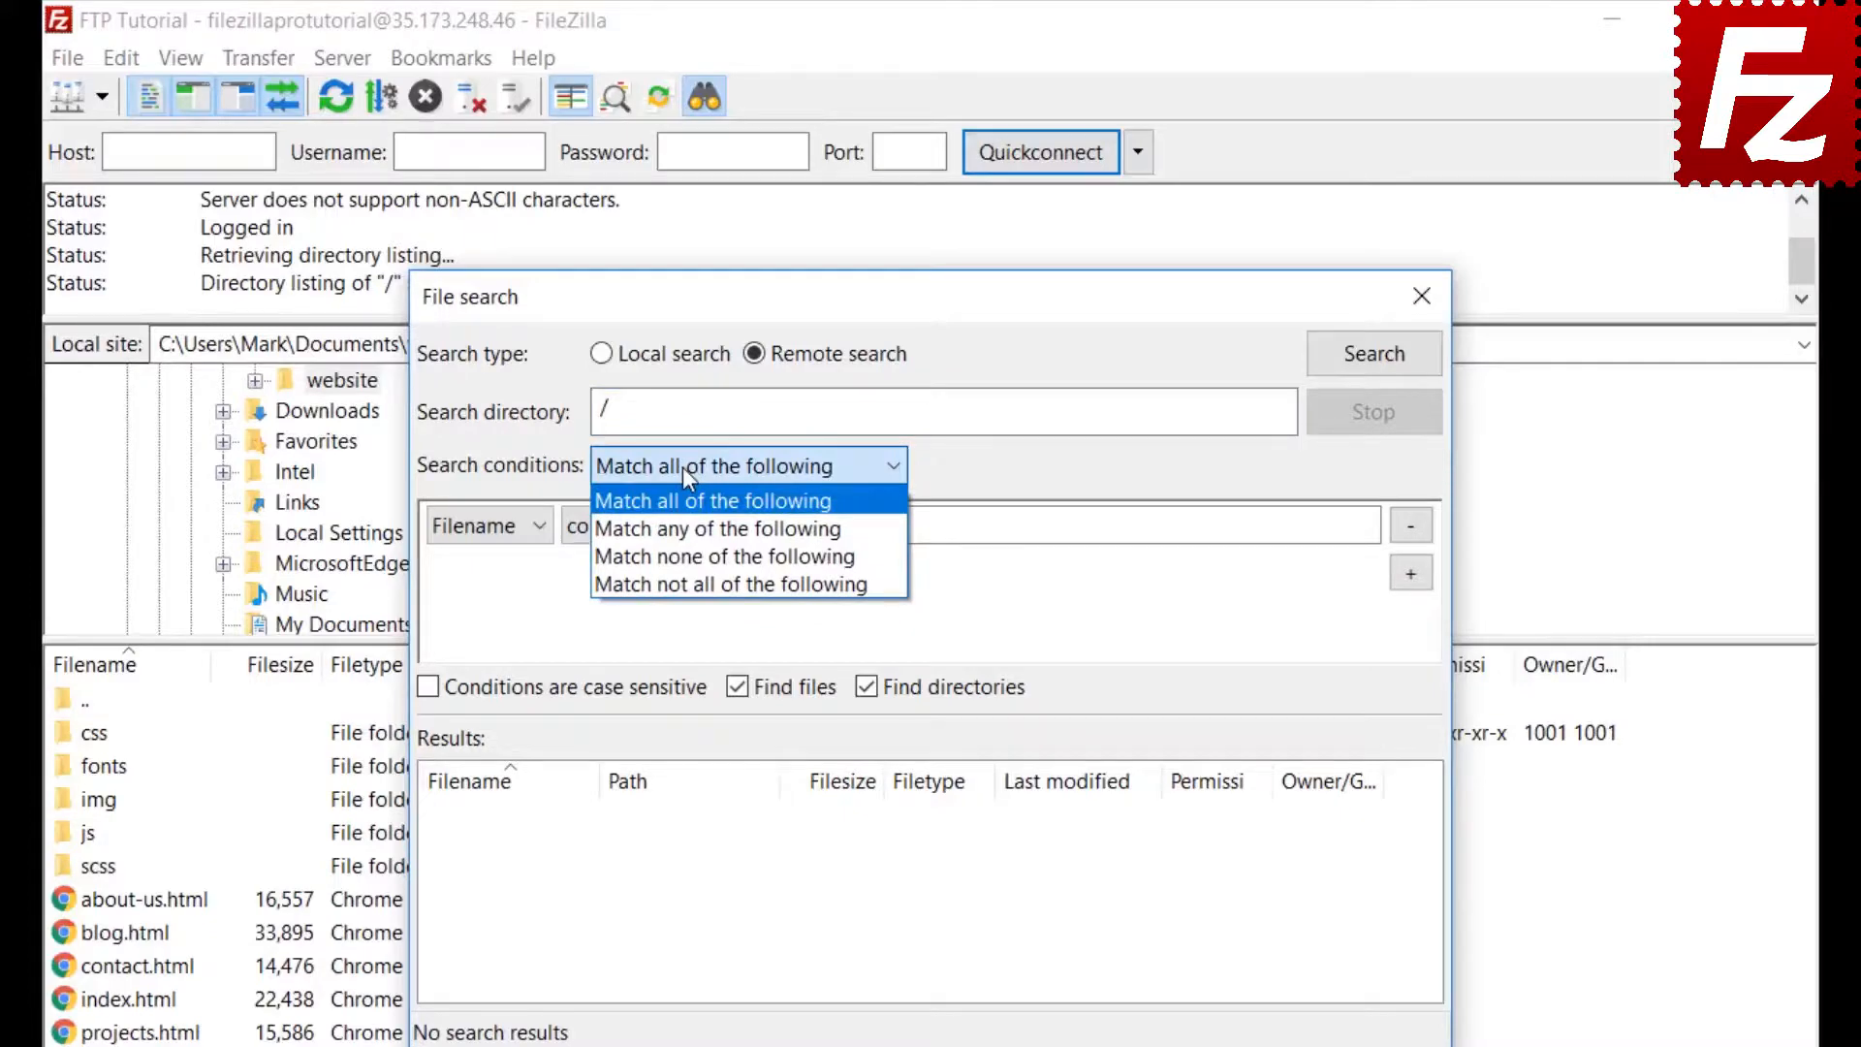
click(682, 468)
click(477, 533)
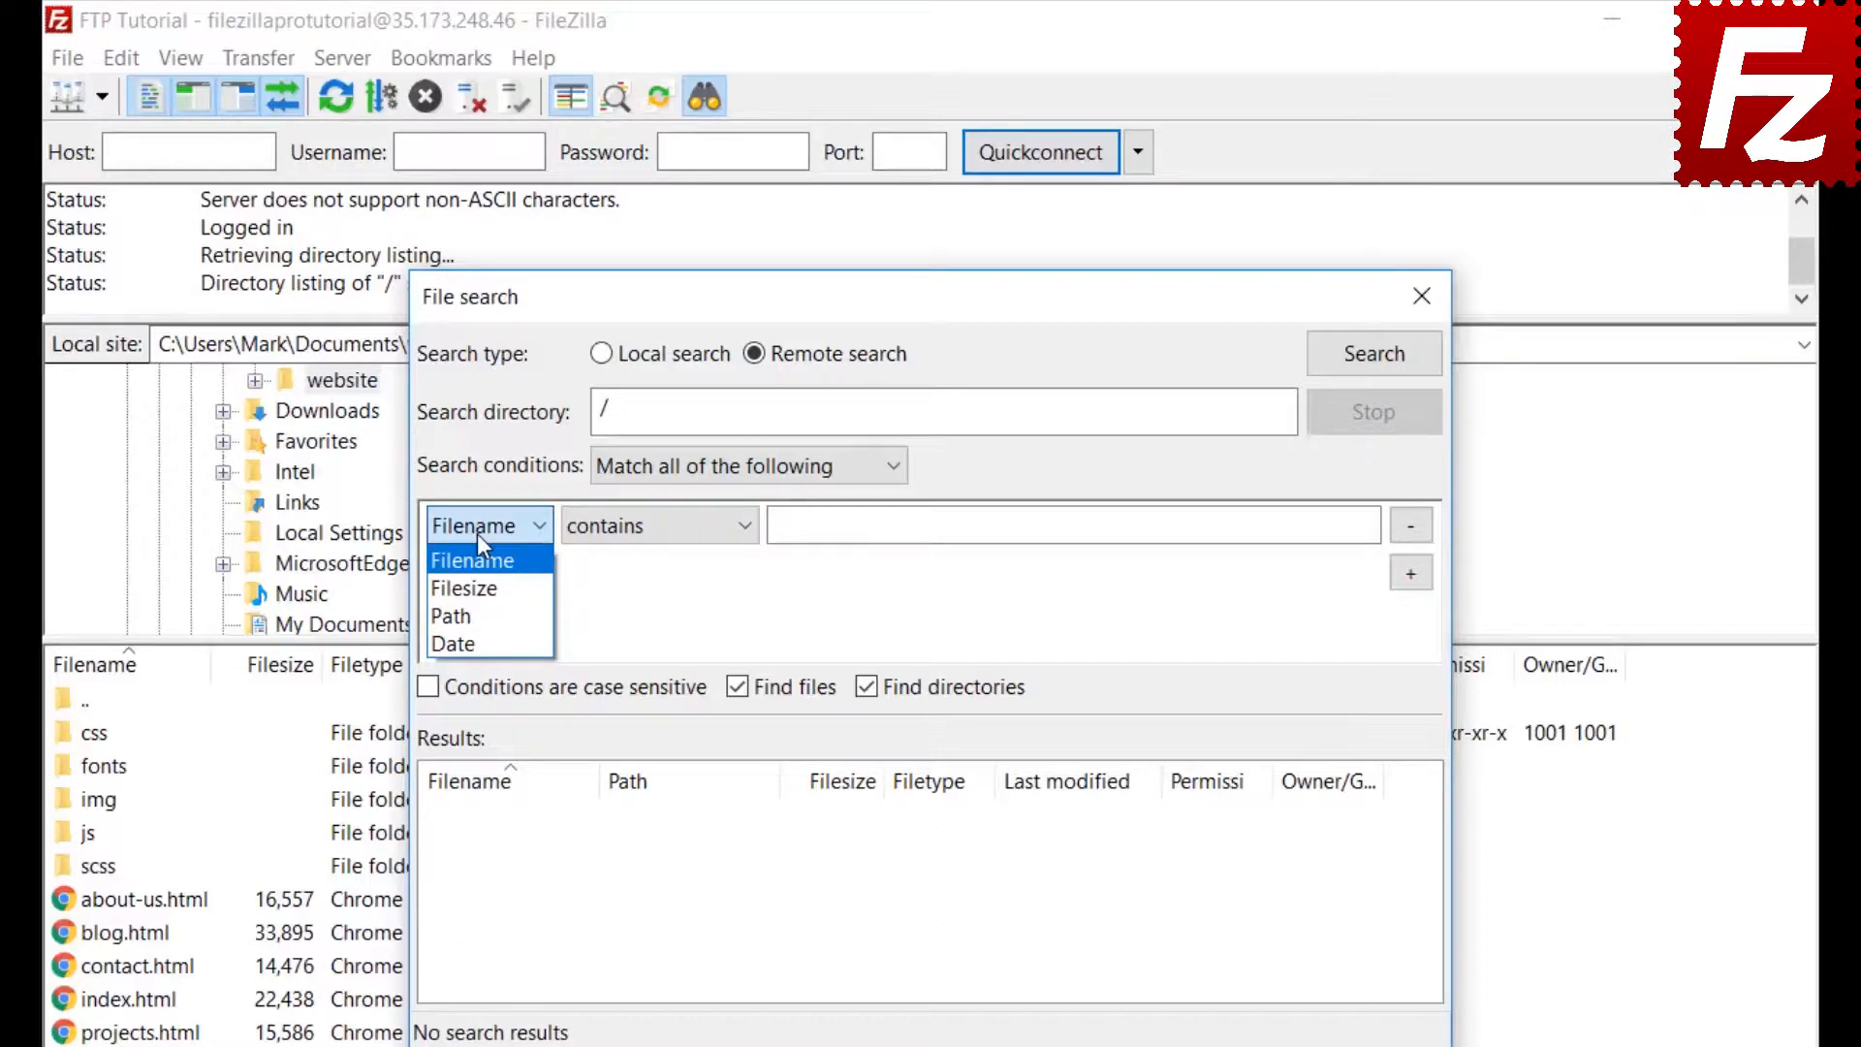
click(477, 533)
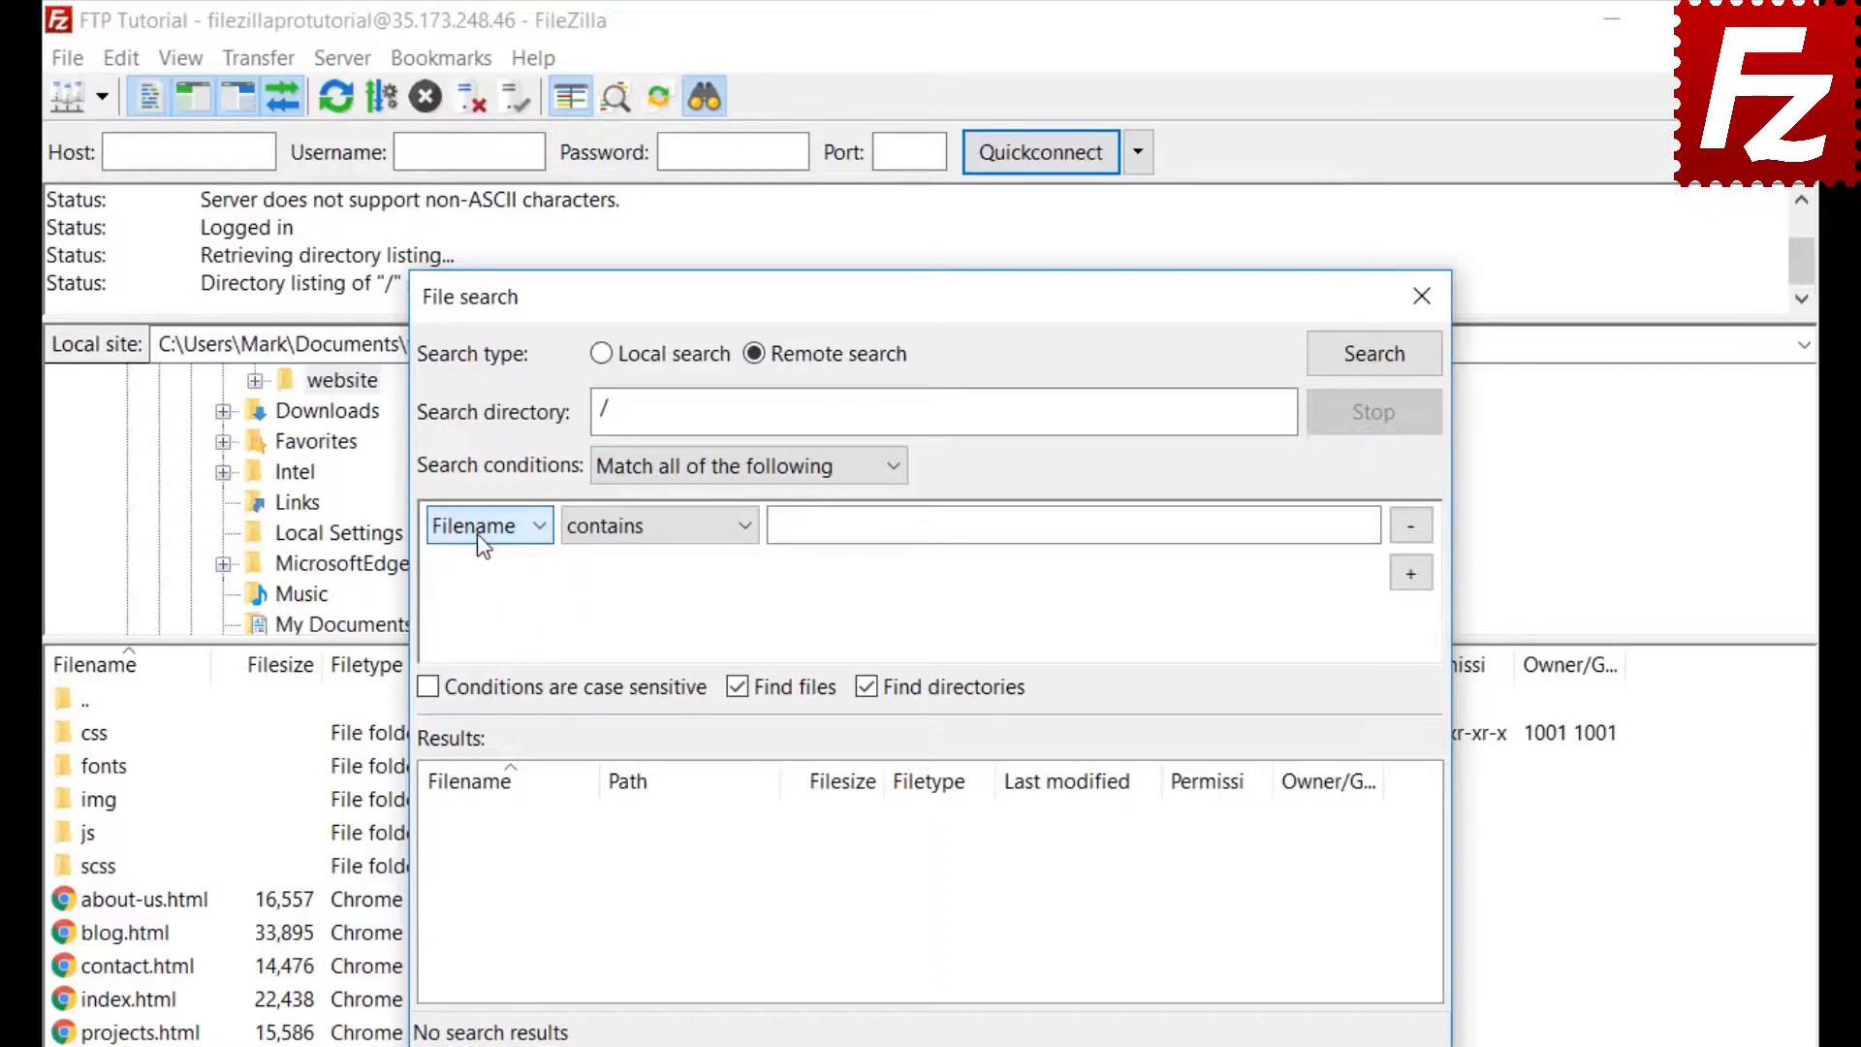
click(656, 540)
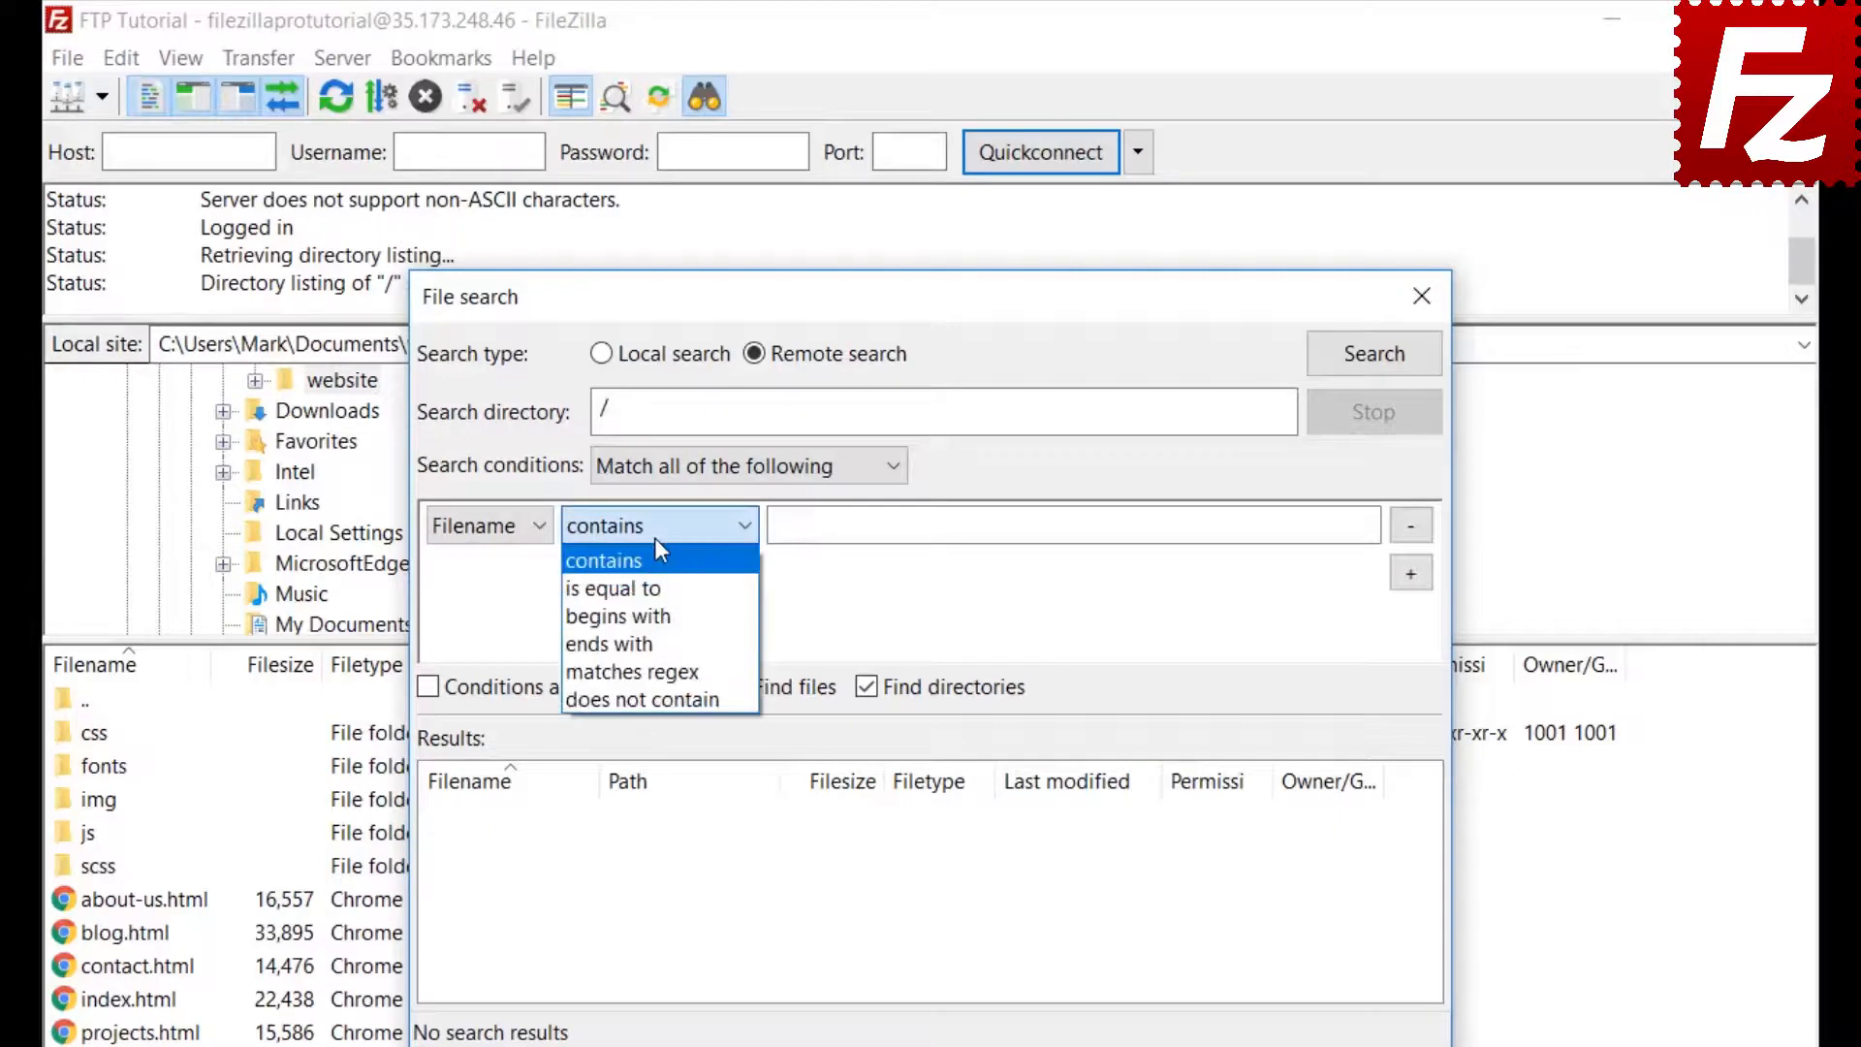
click(655, 543)
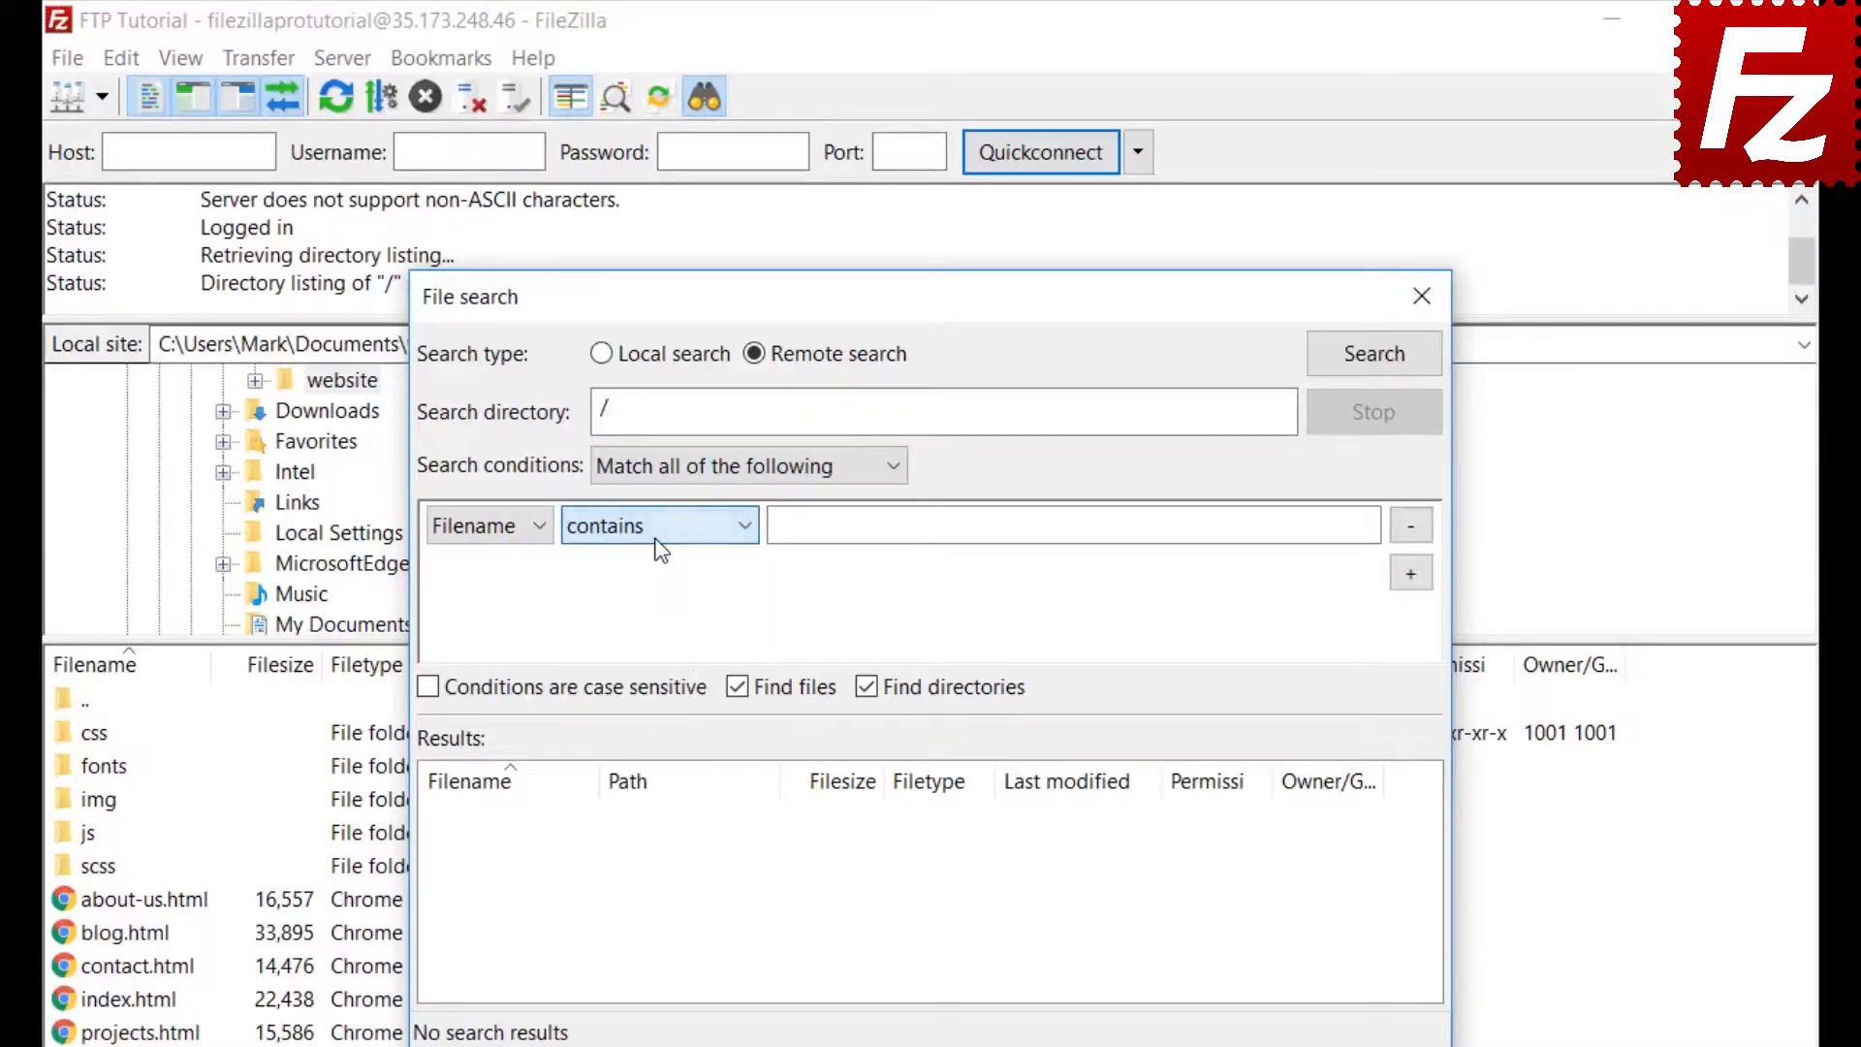
click(511, 524)
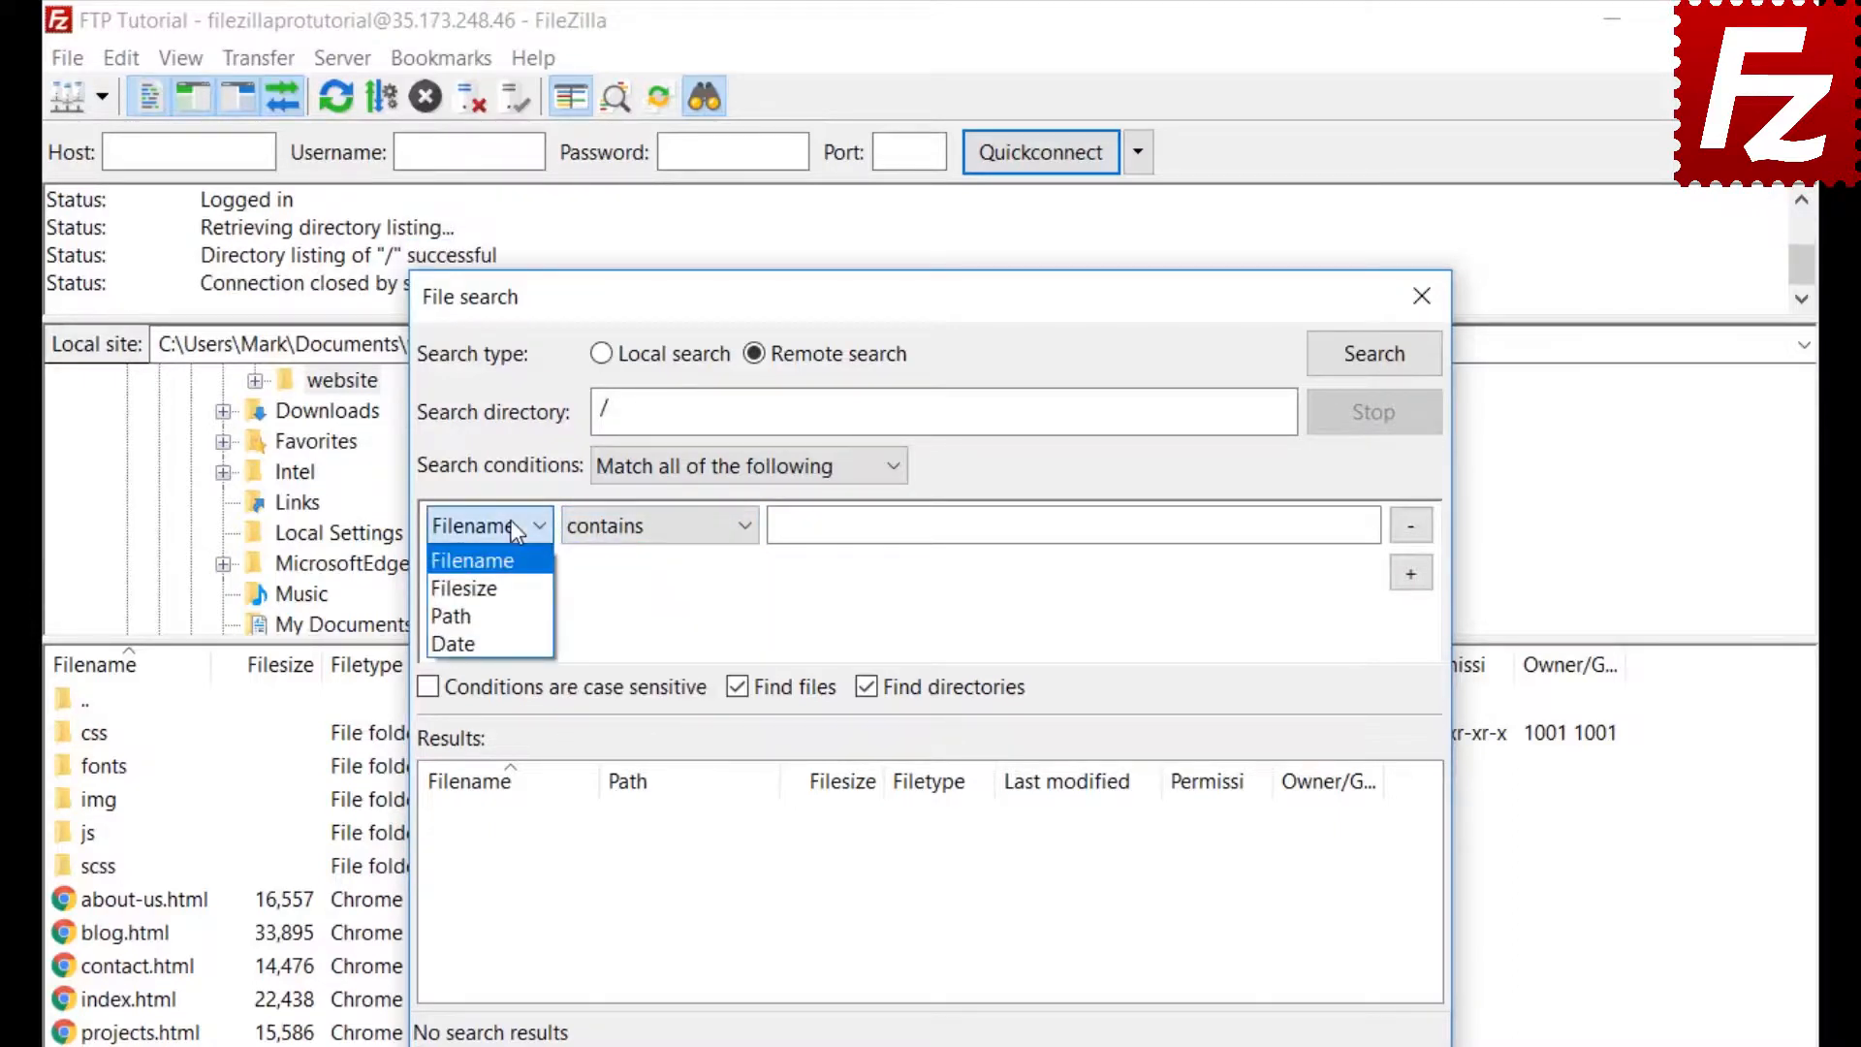
click(507, 562)
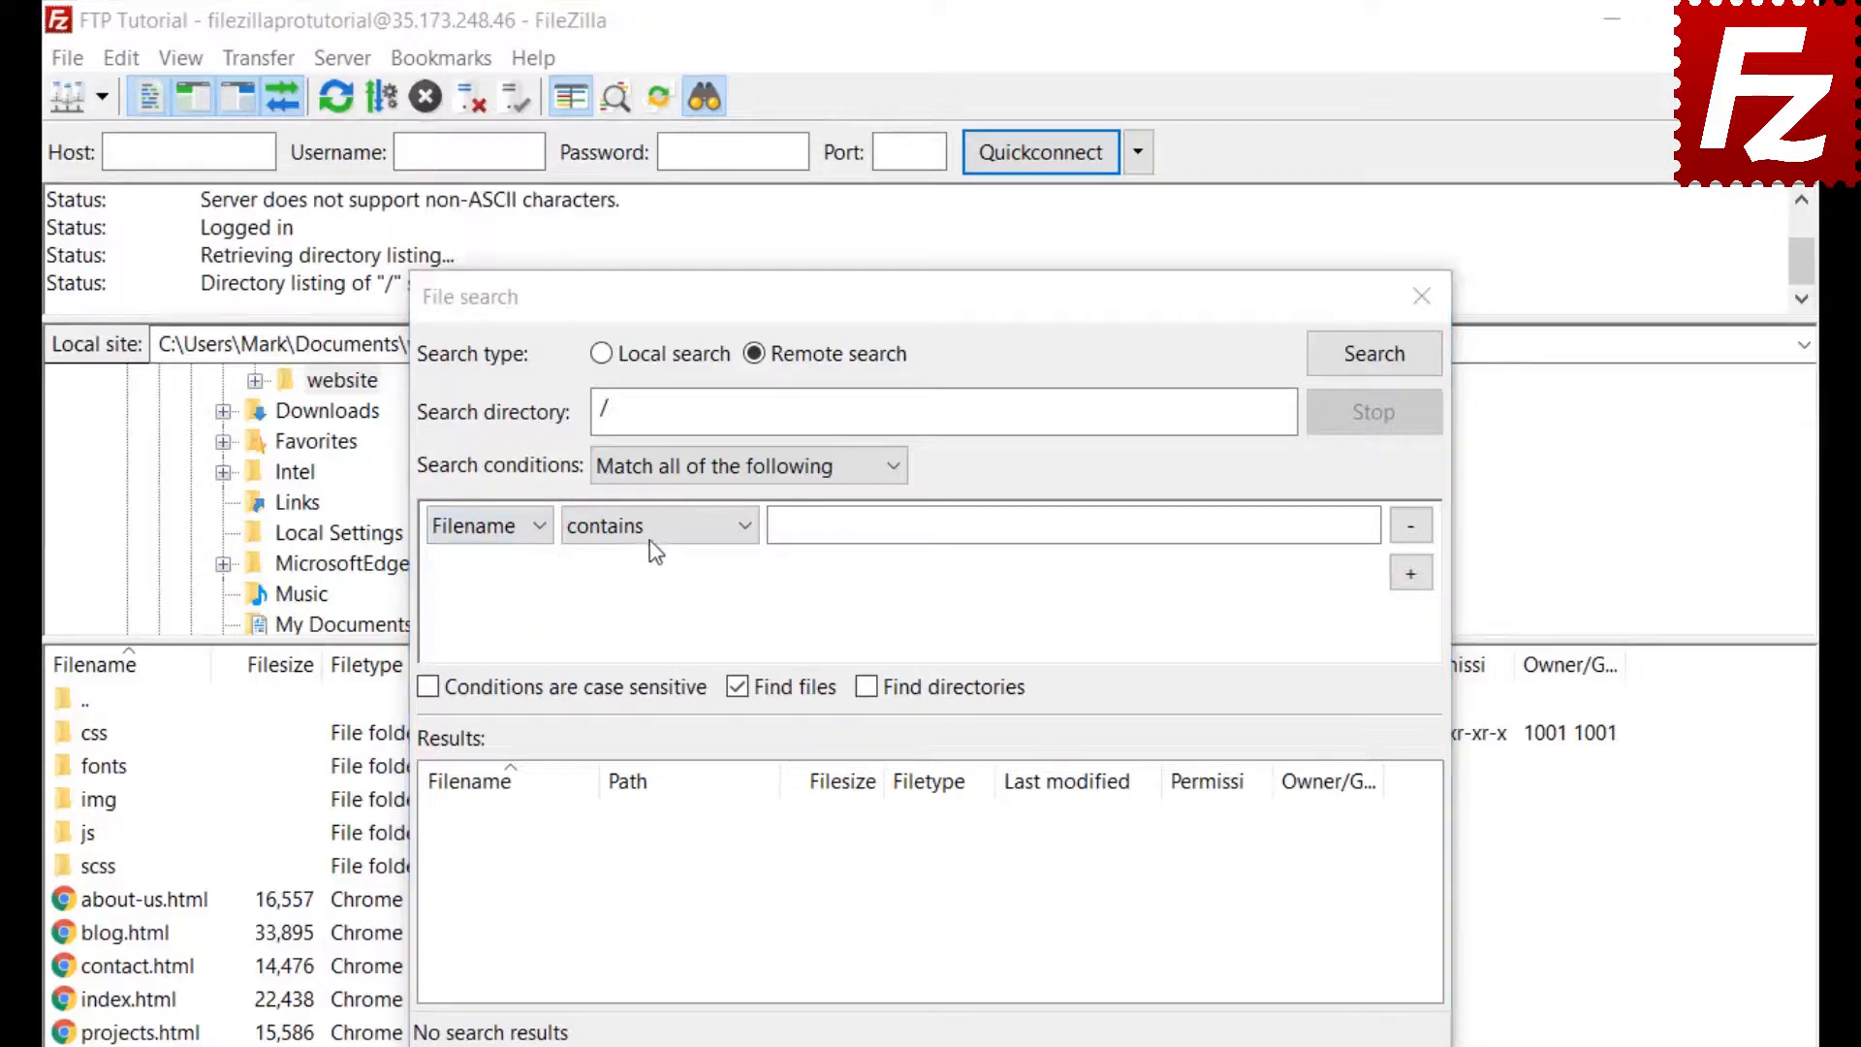
click(652, 528)
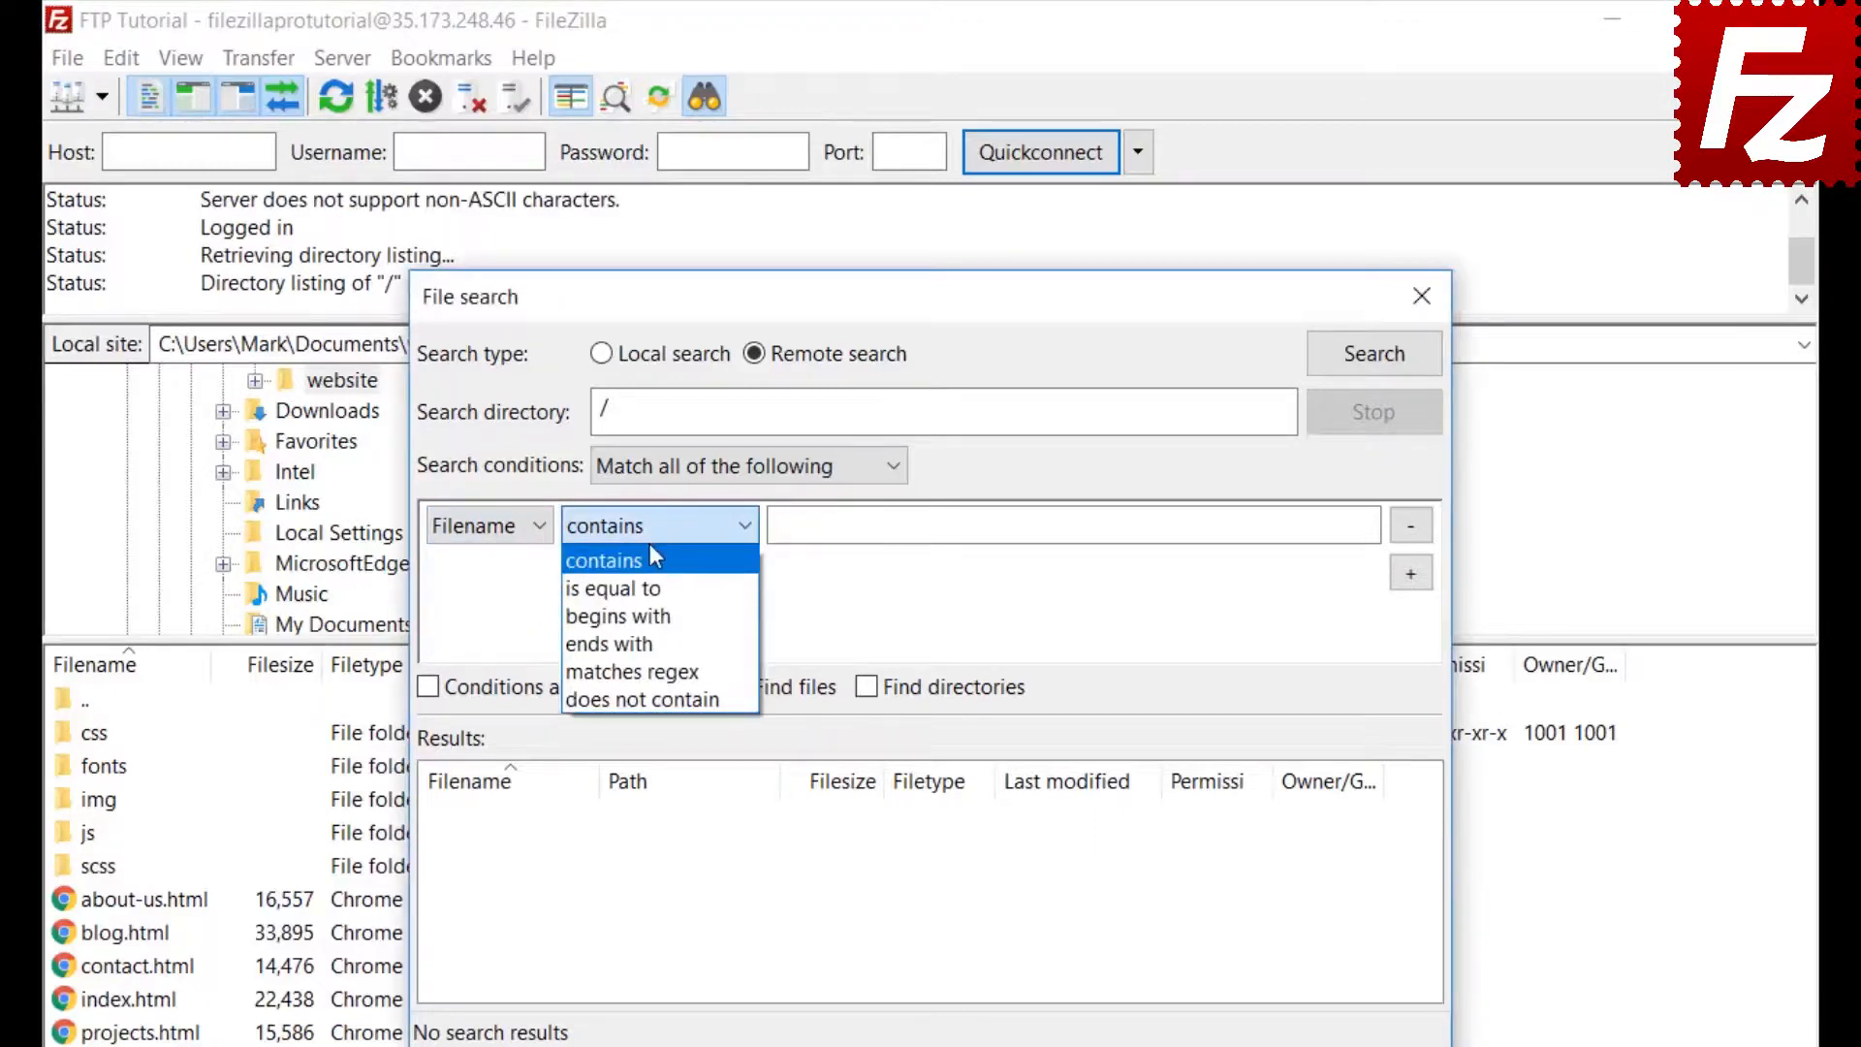
click(651, 558)
click(850, 527)
text(.jpg)
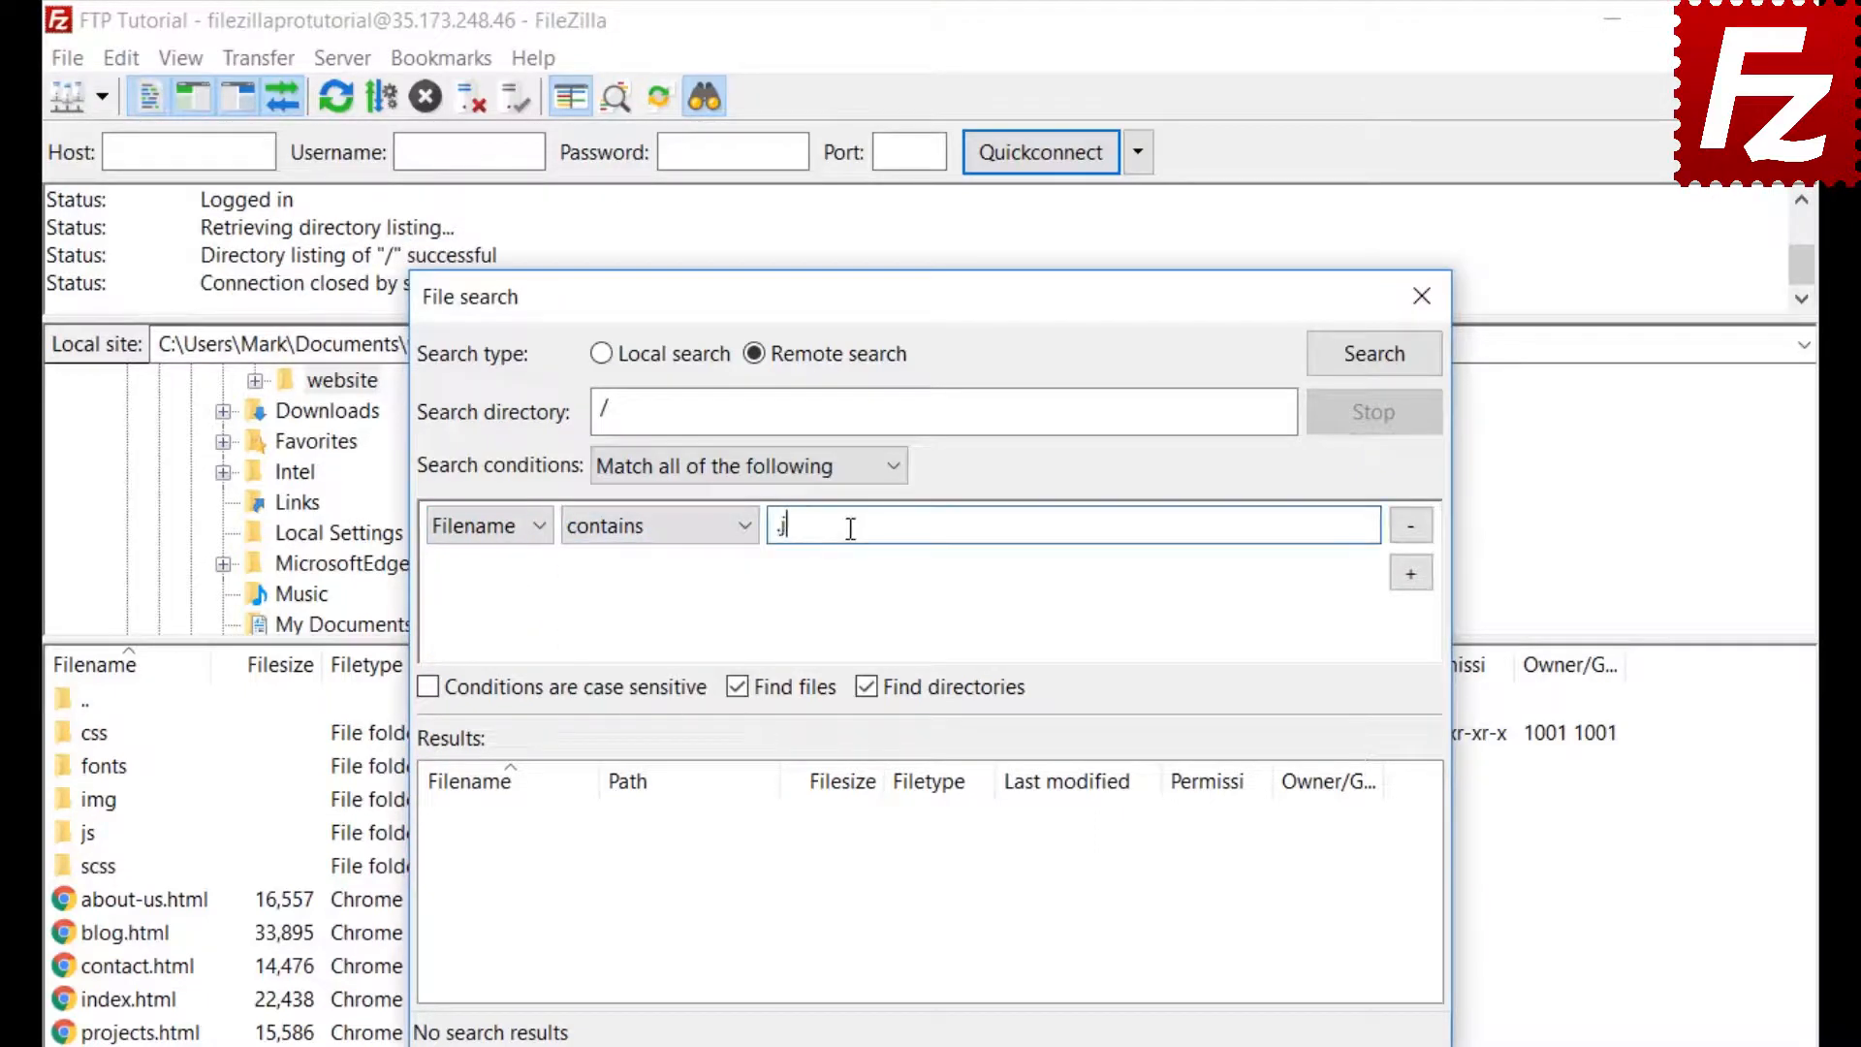
Add a Filesize greater than 500000 condition and exclude directories from the search
click(1417, 578)
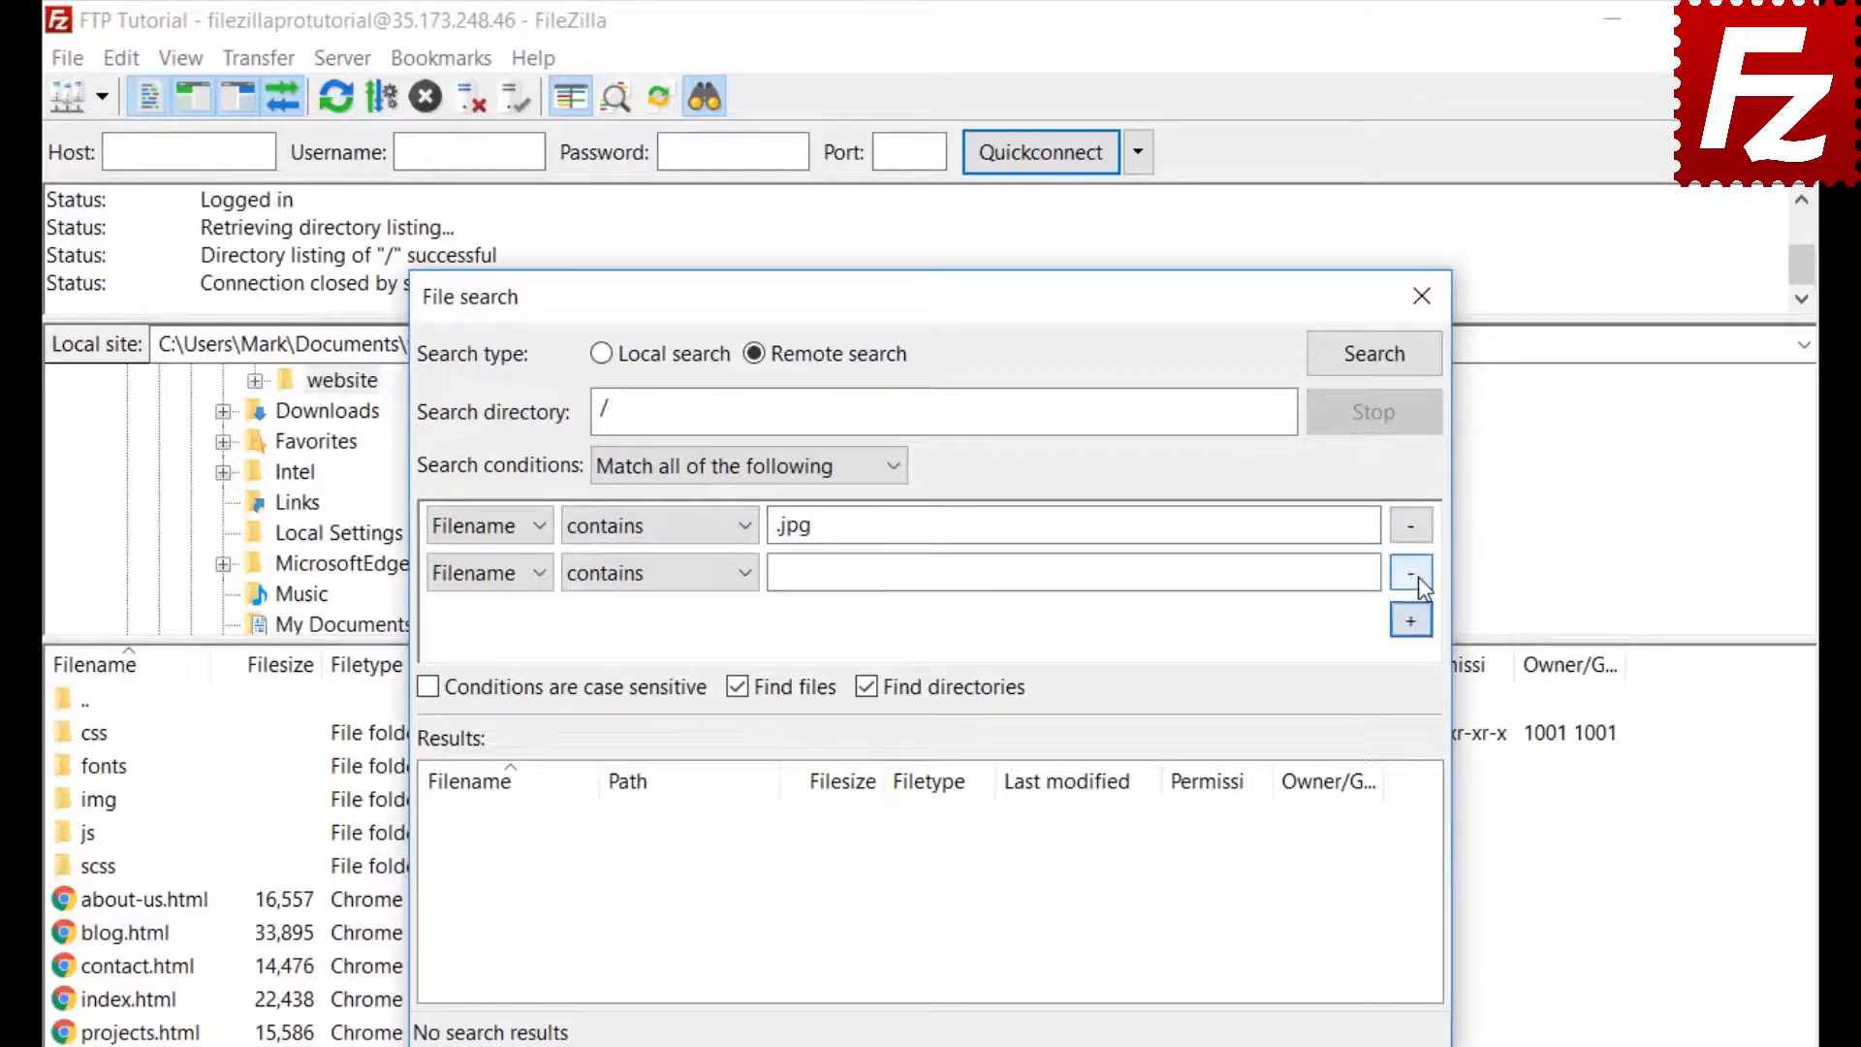
click(485, 573)
click(478, 638)
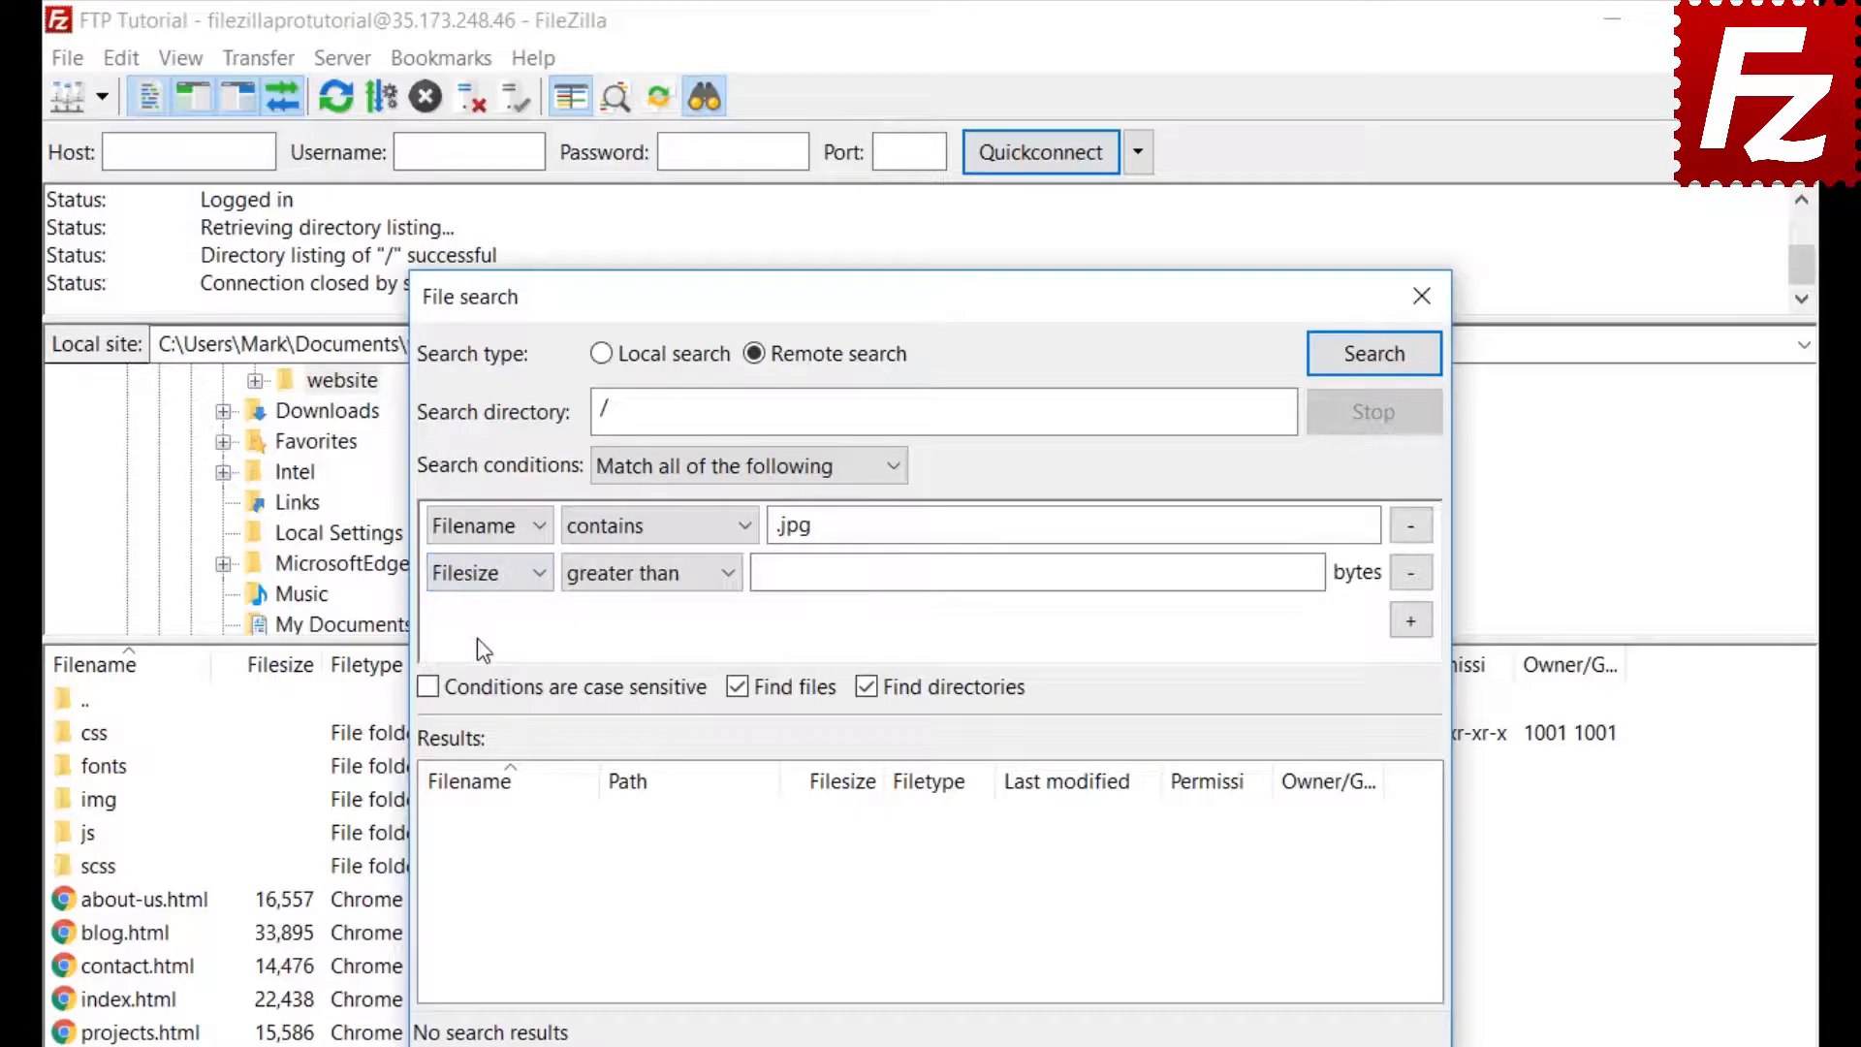
click(627, 575)
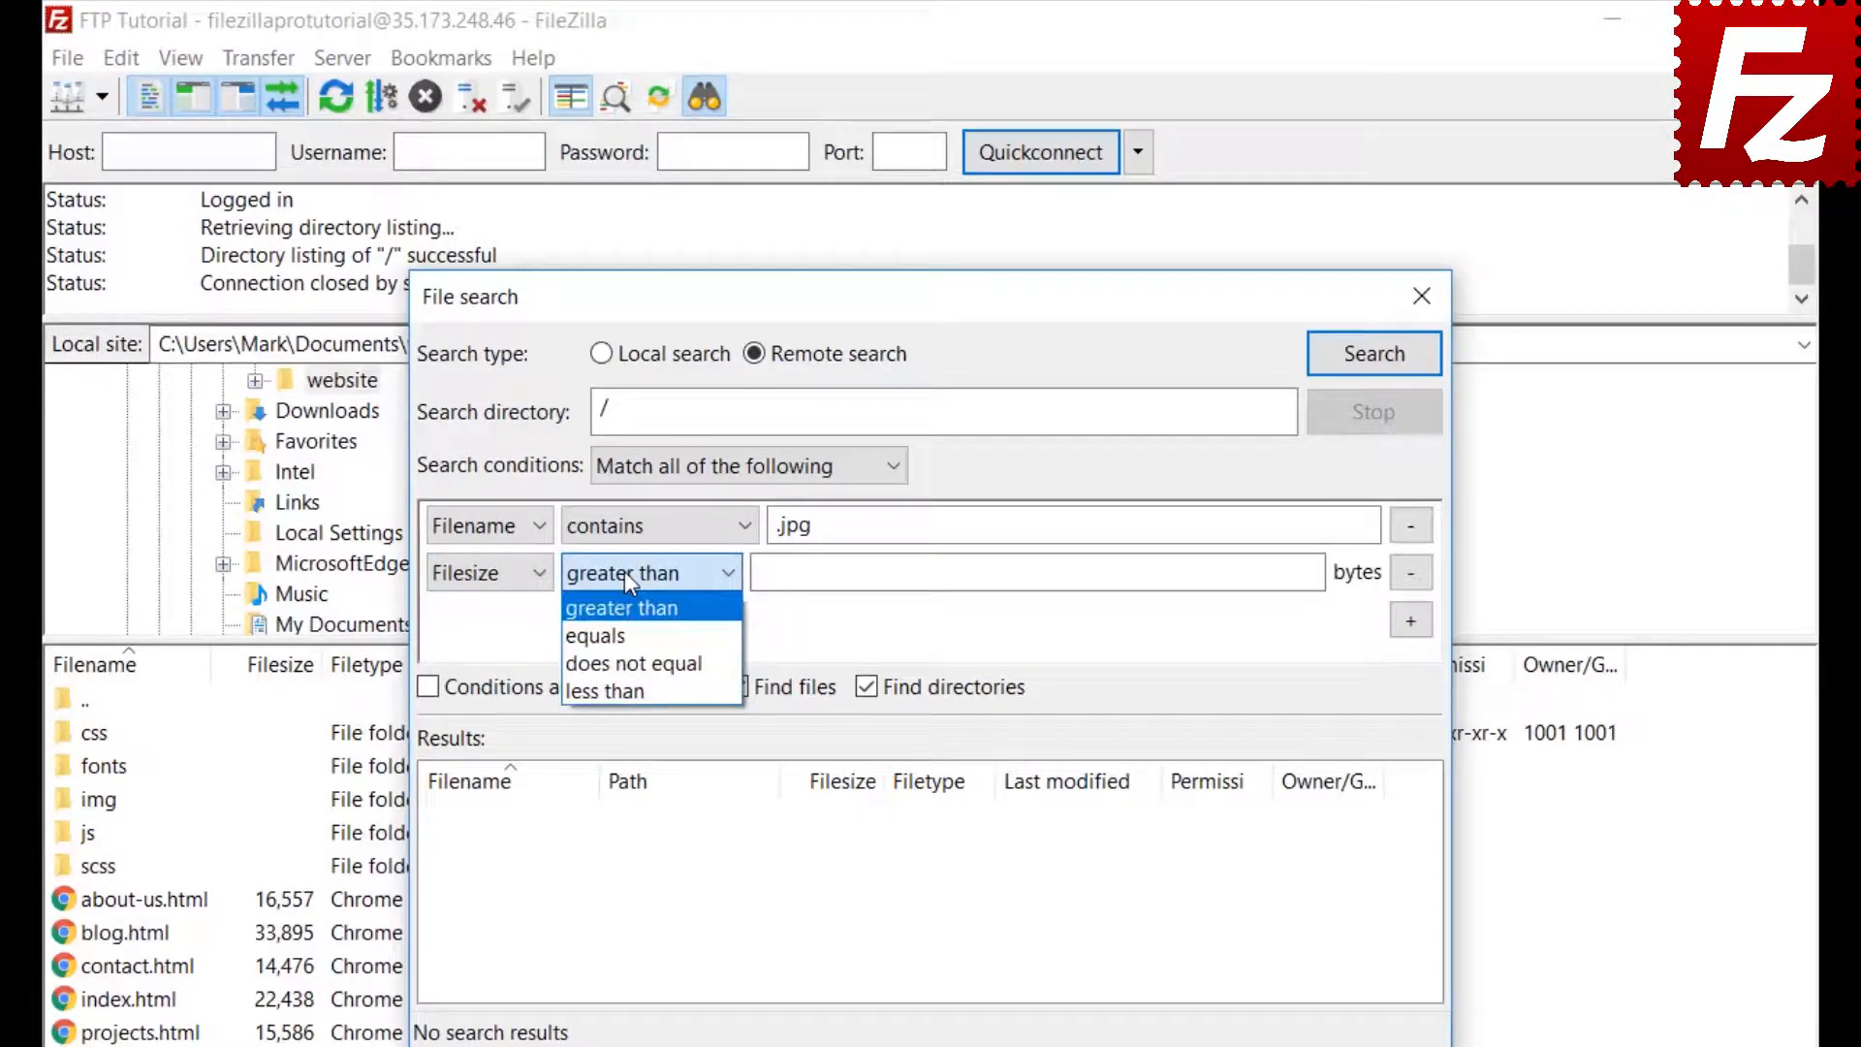
click(624, 572)
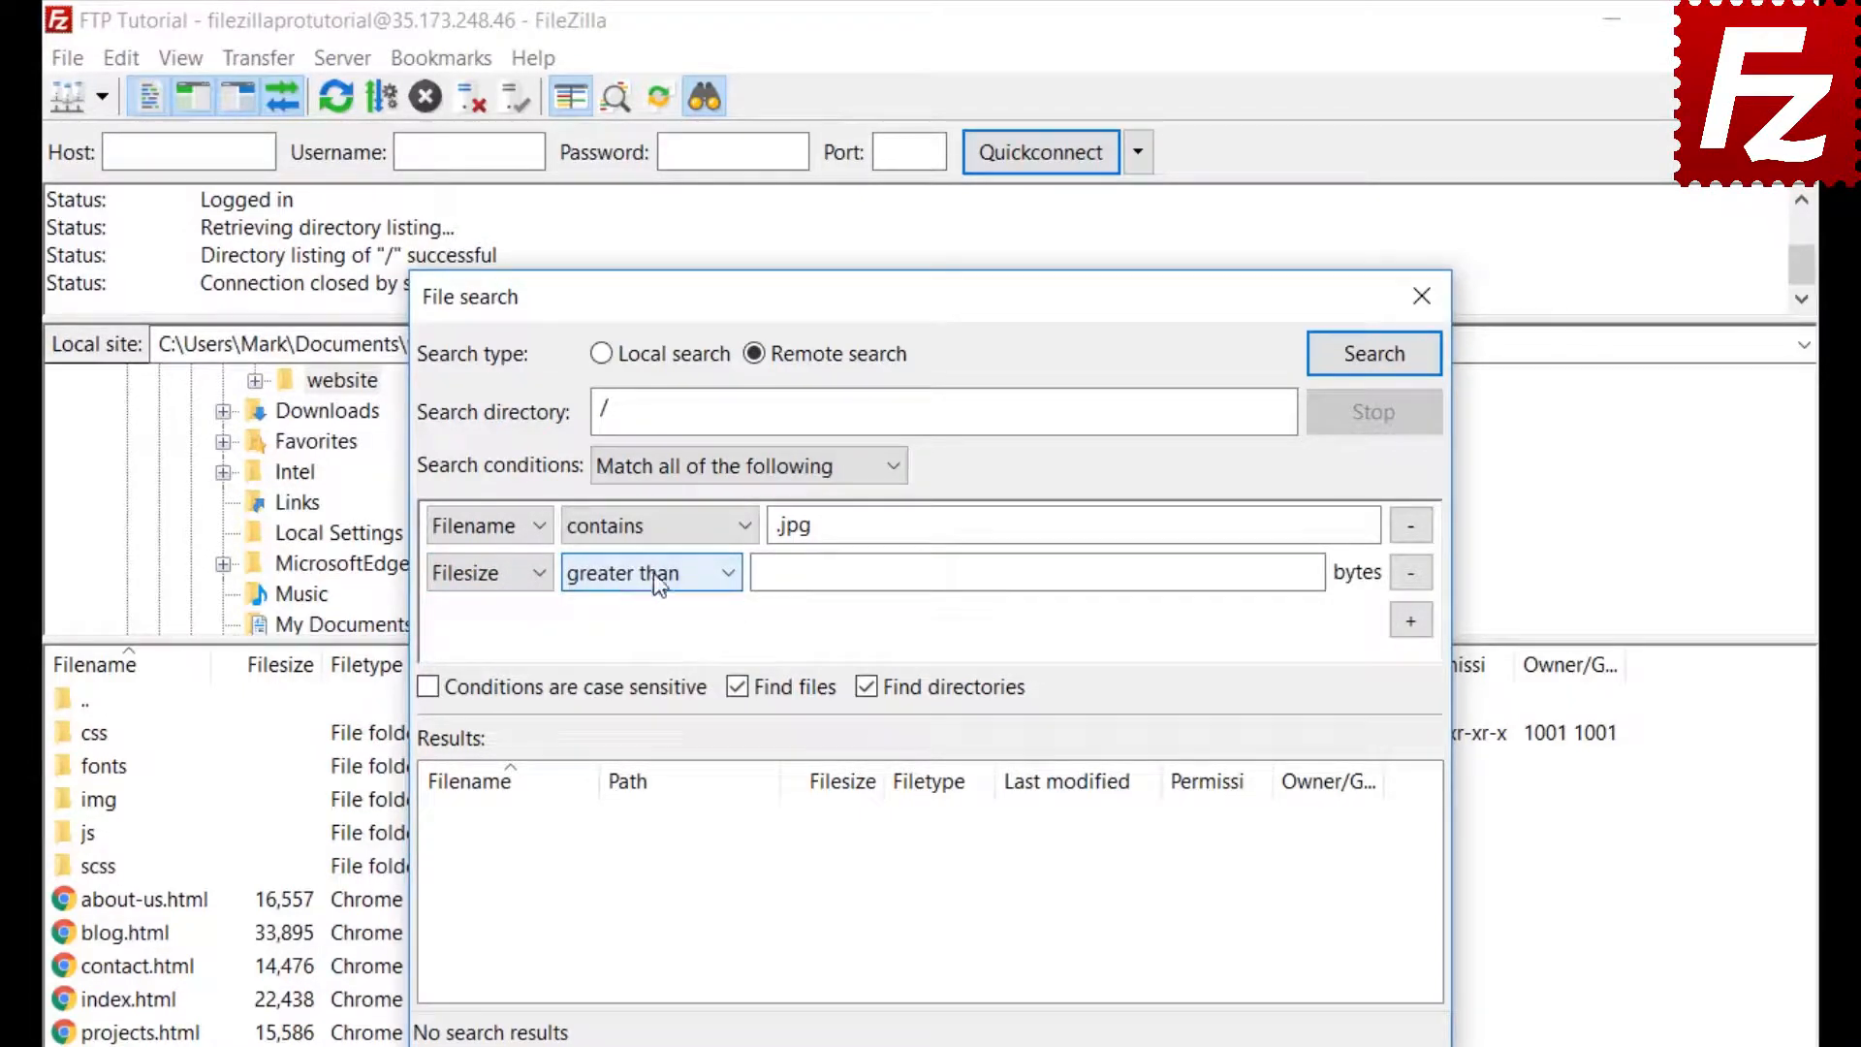
click(771, 573)
text(50)
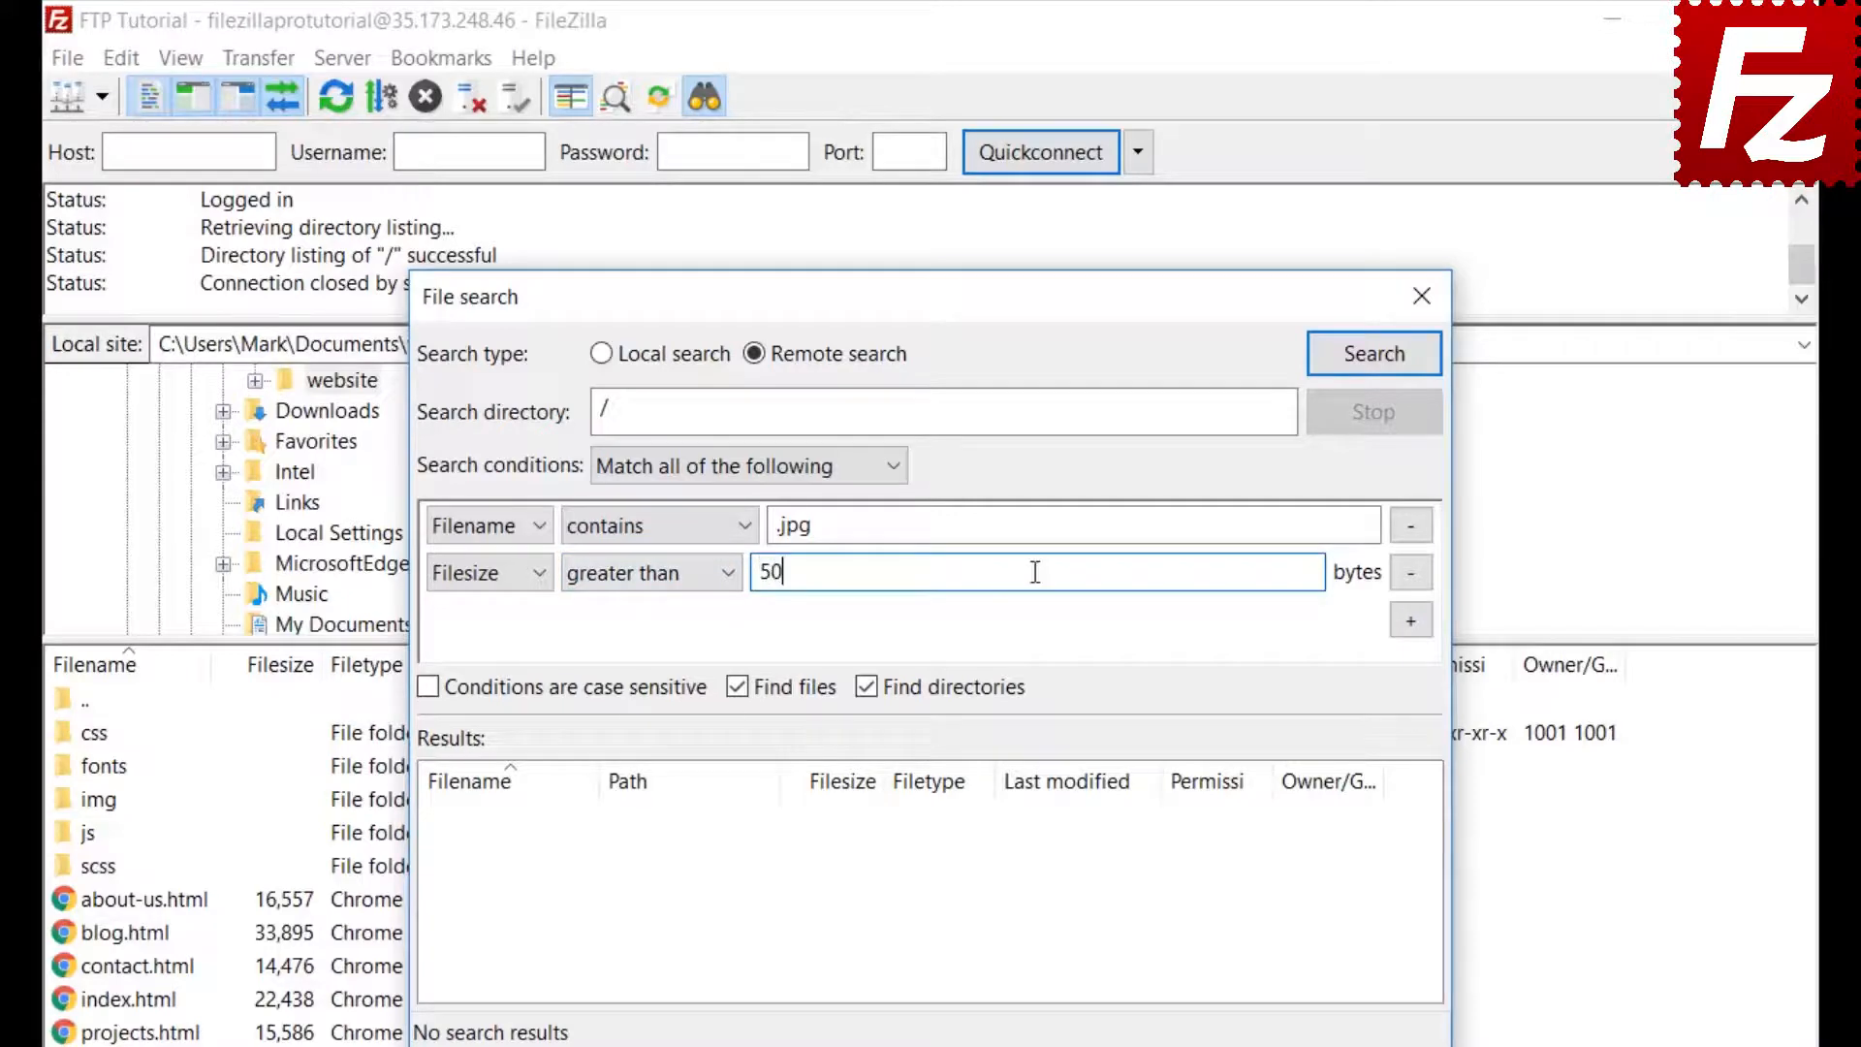
text(0000)
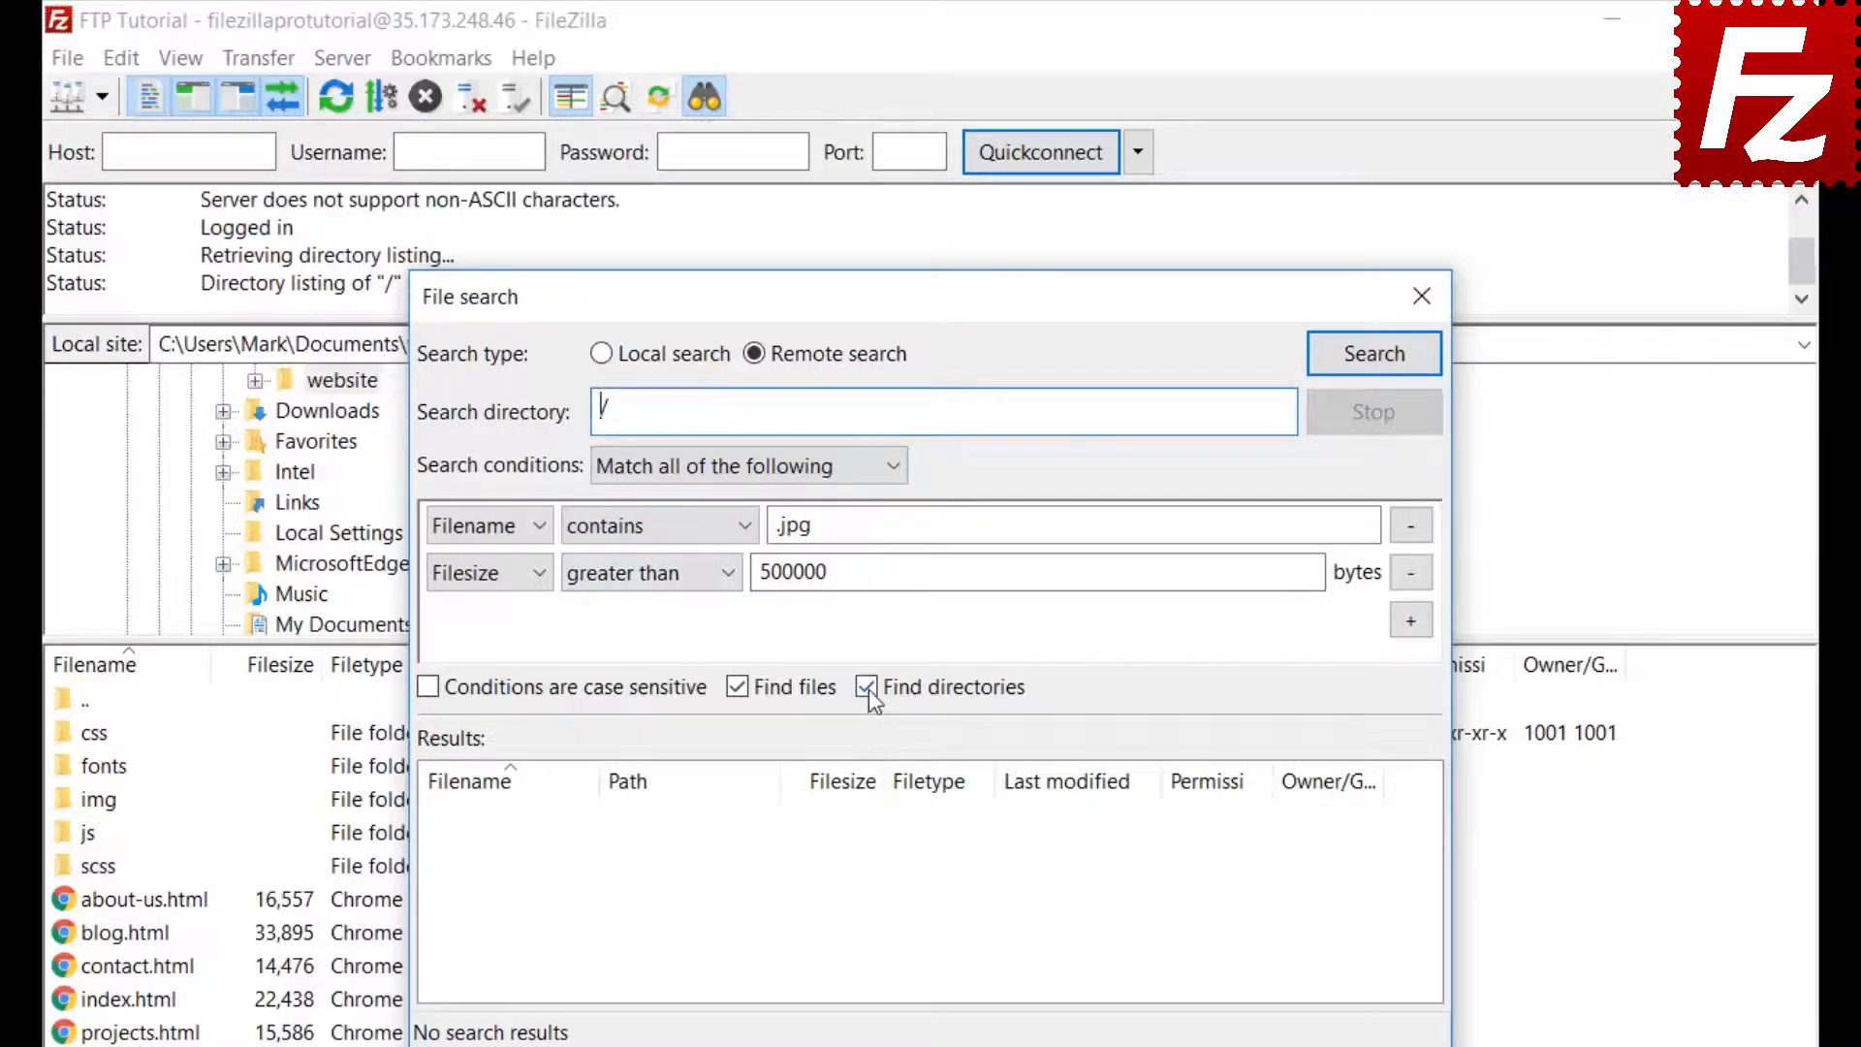
click(866, 687)
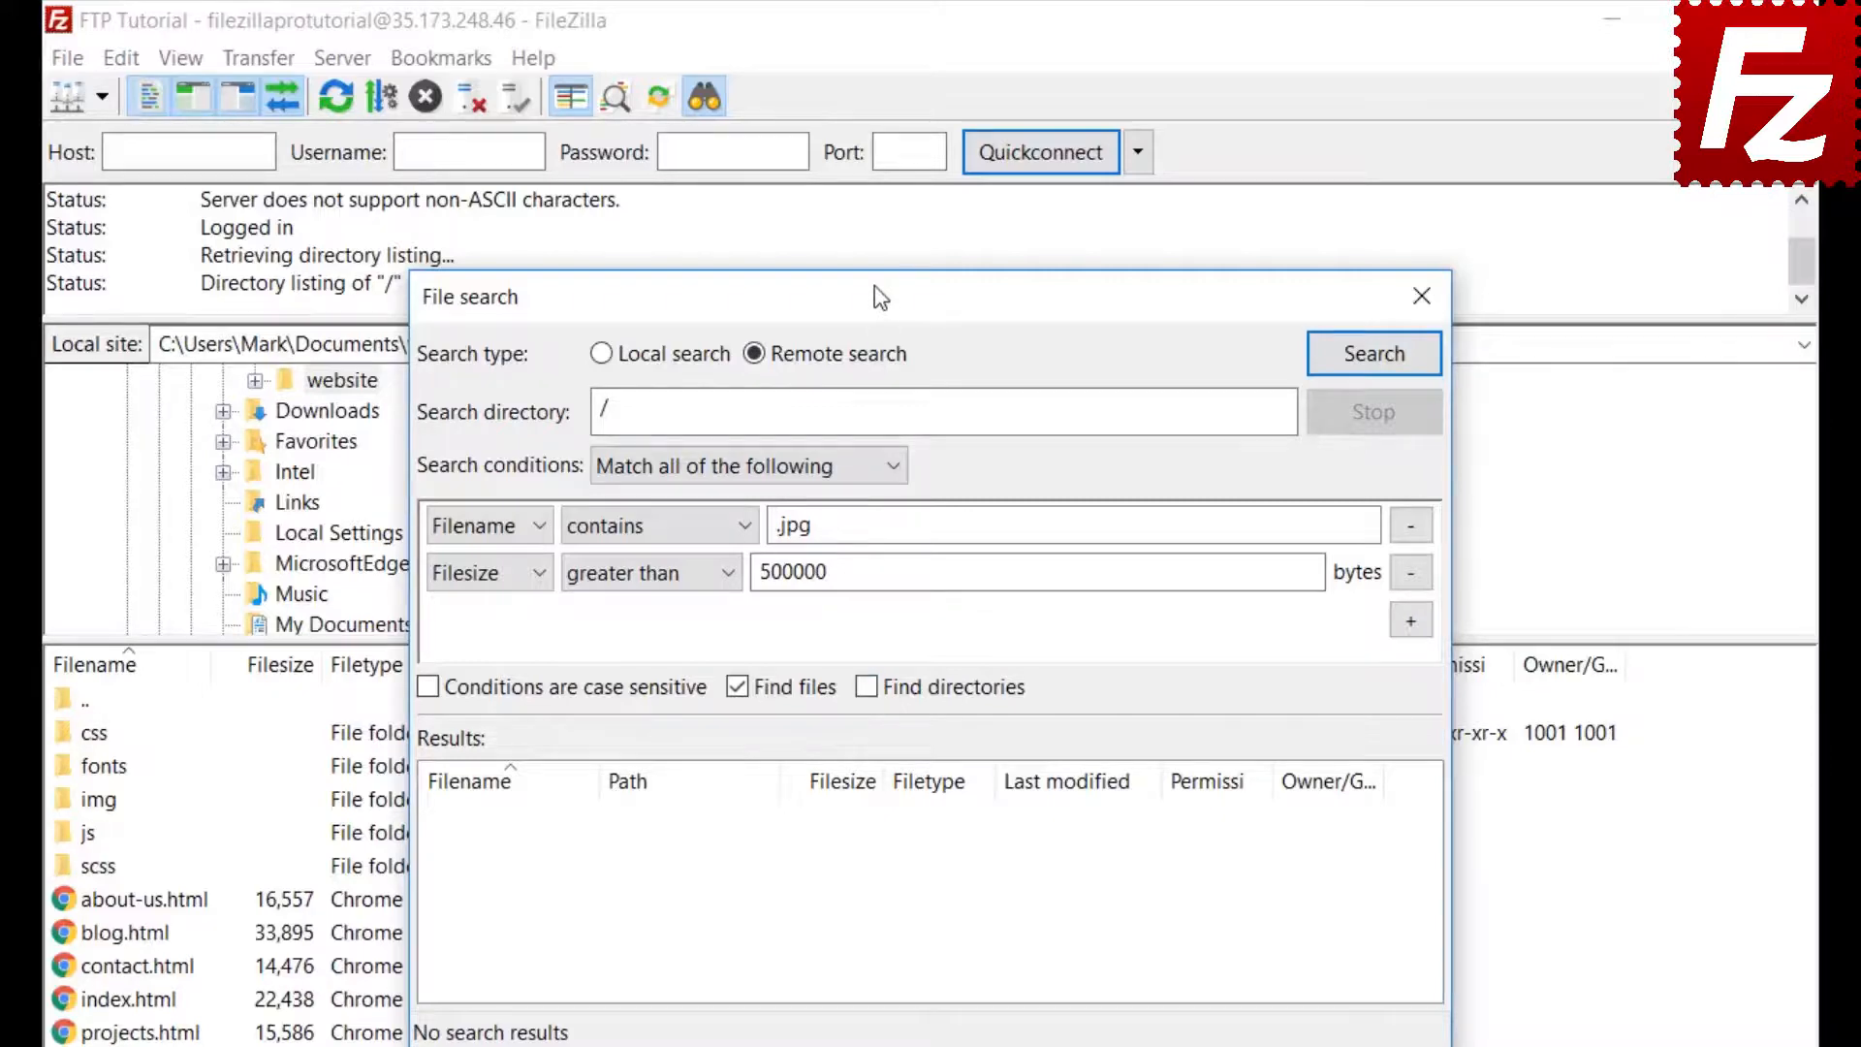
drag(881, 293, 1225, 296)
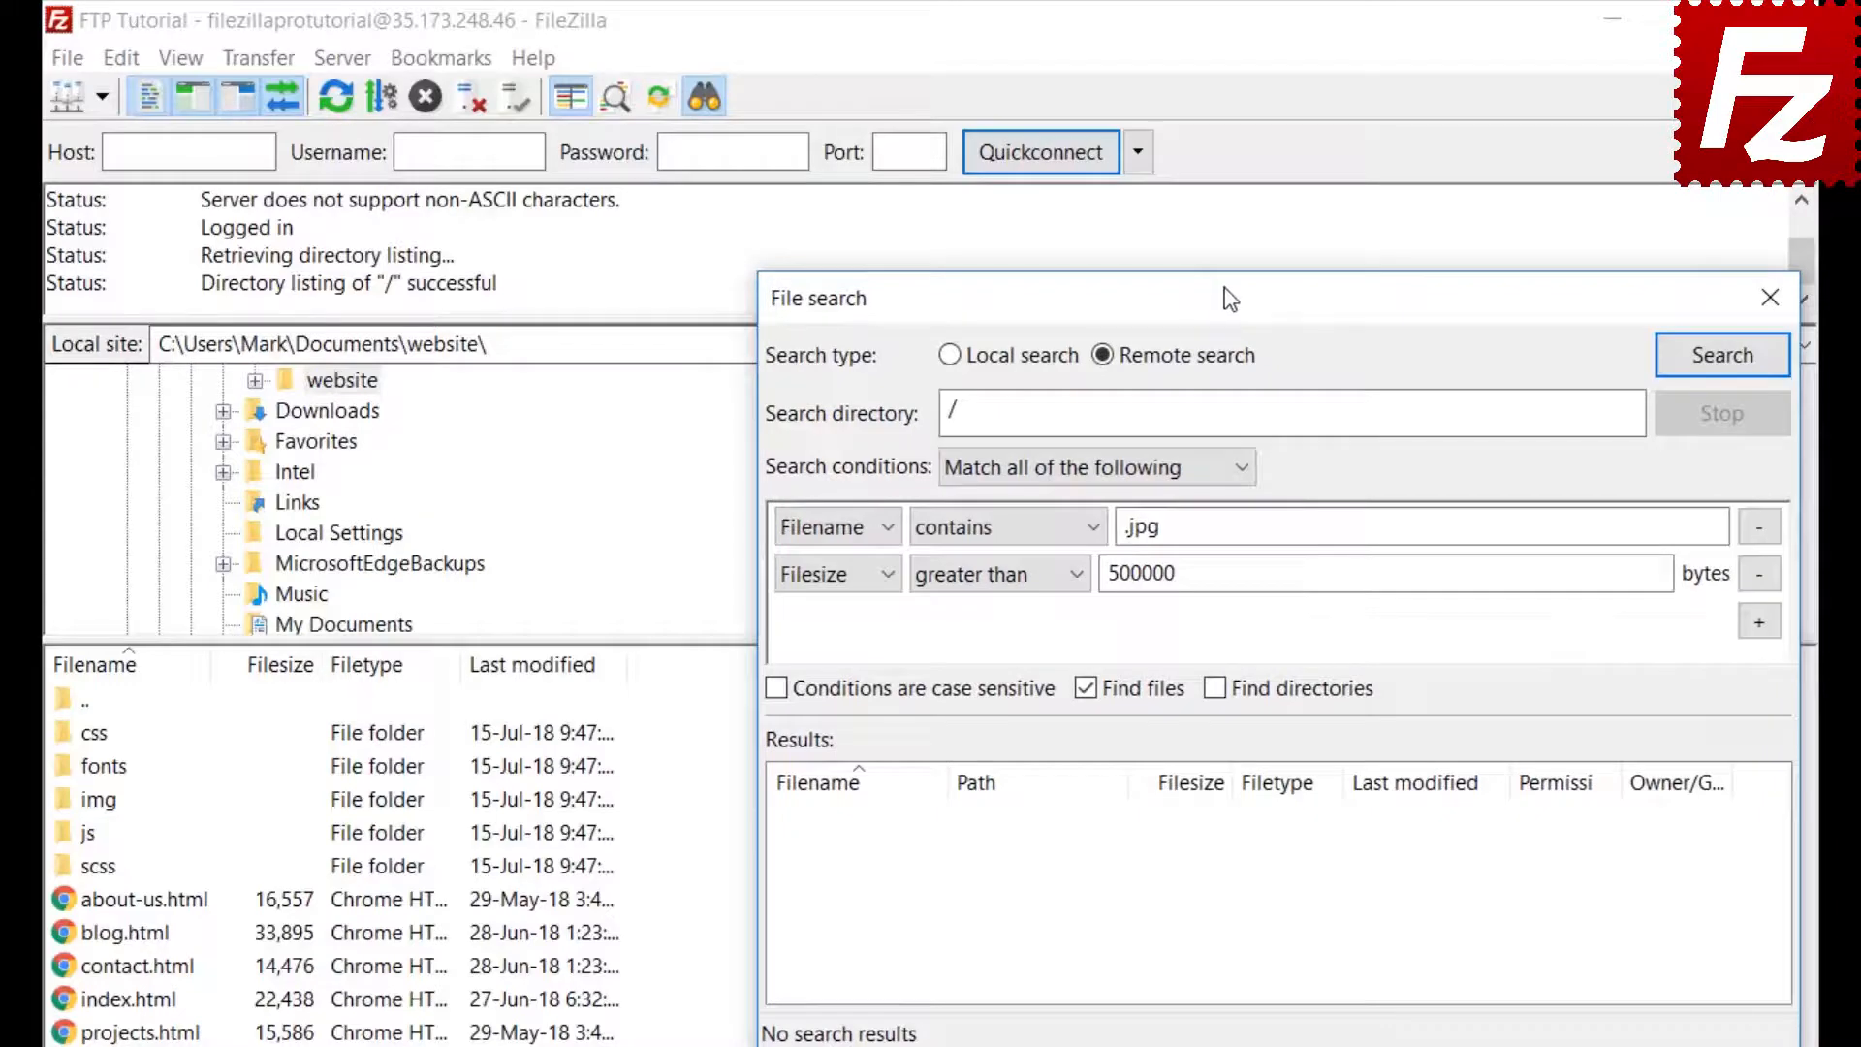
Search the server and queue the found feature-bg.jpg for download only, then close File search
click(1722, 357)
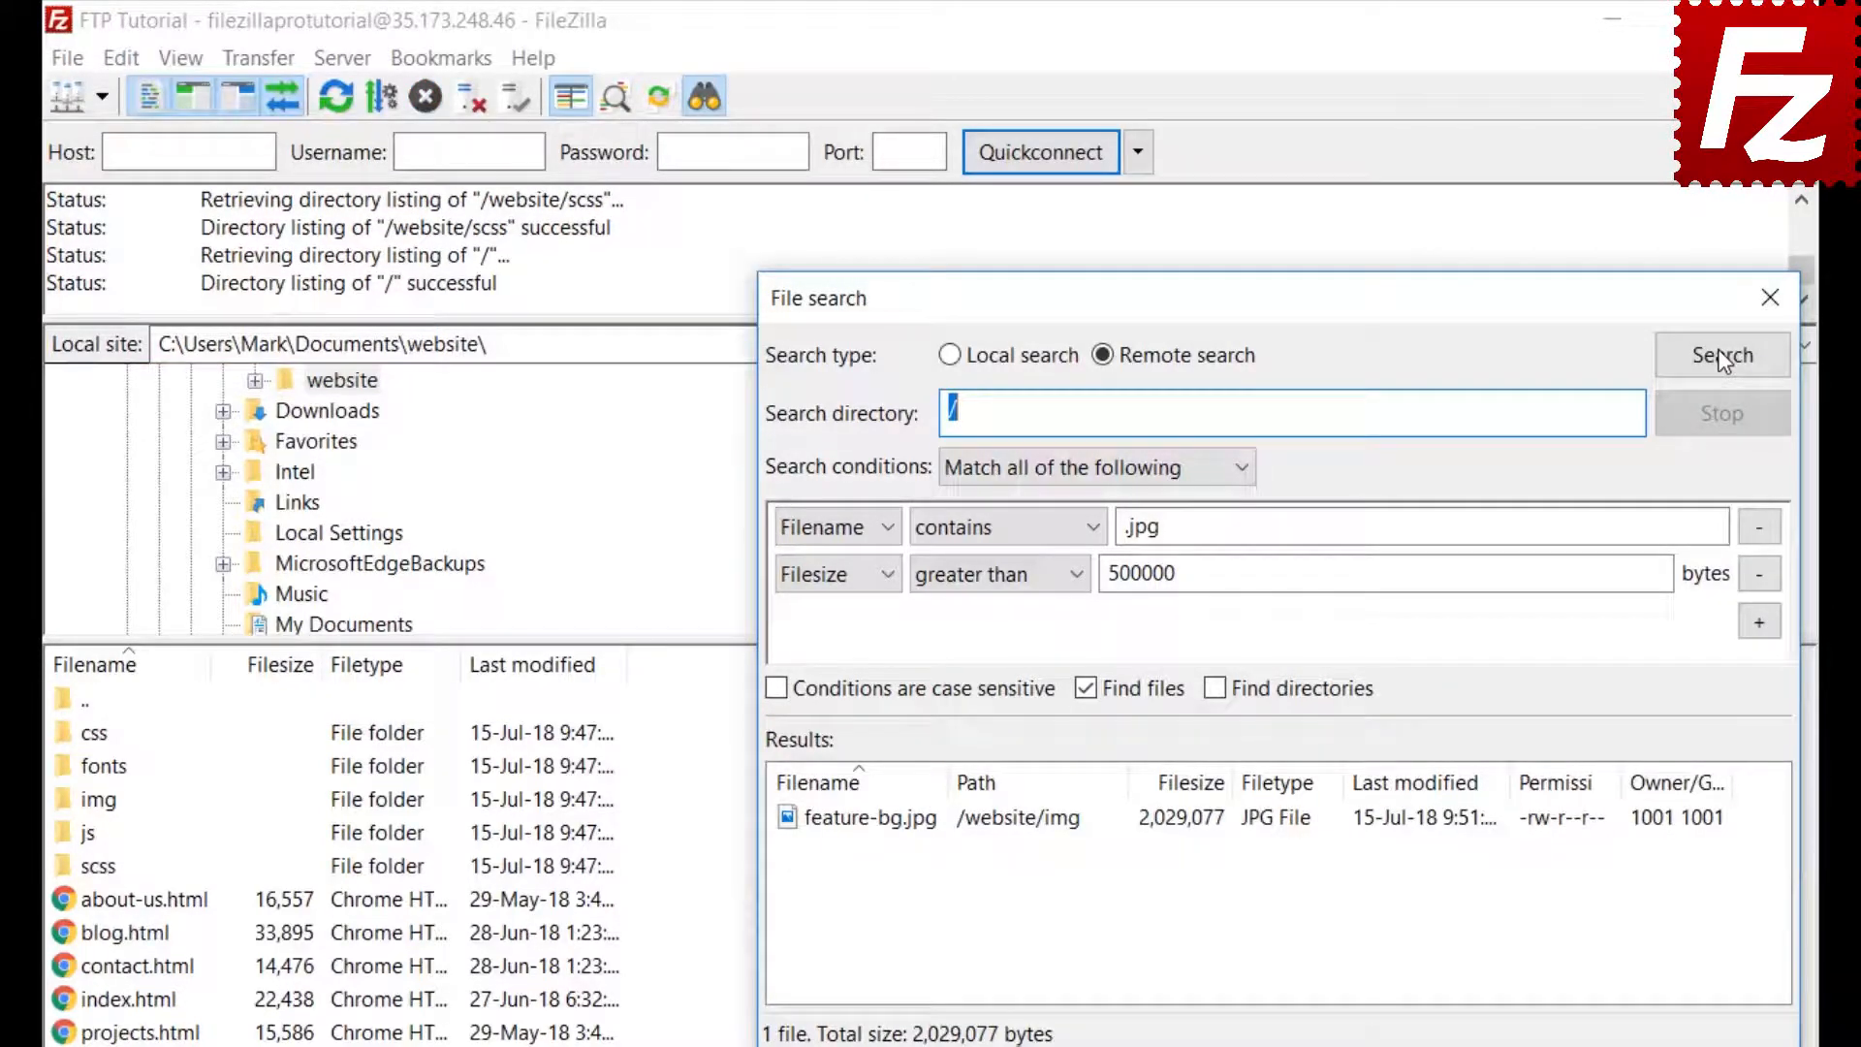
right_click(929, 830)
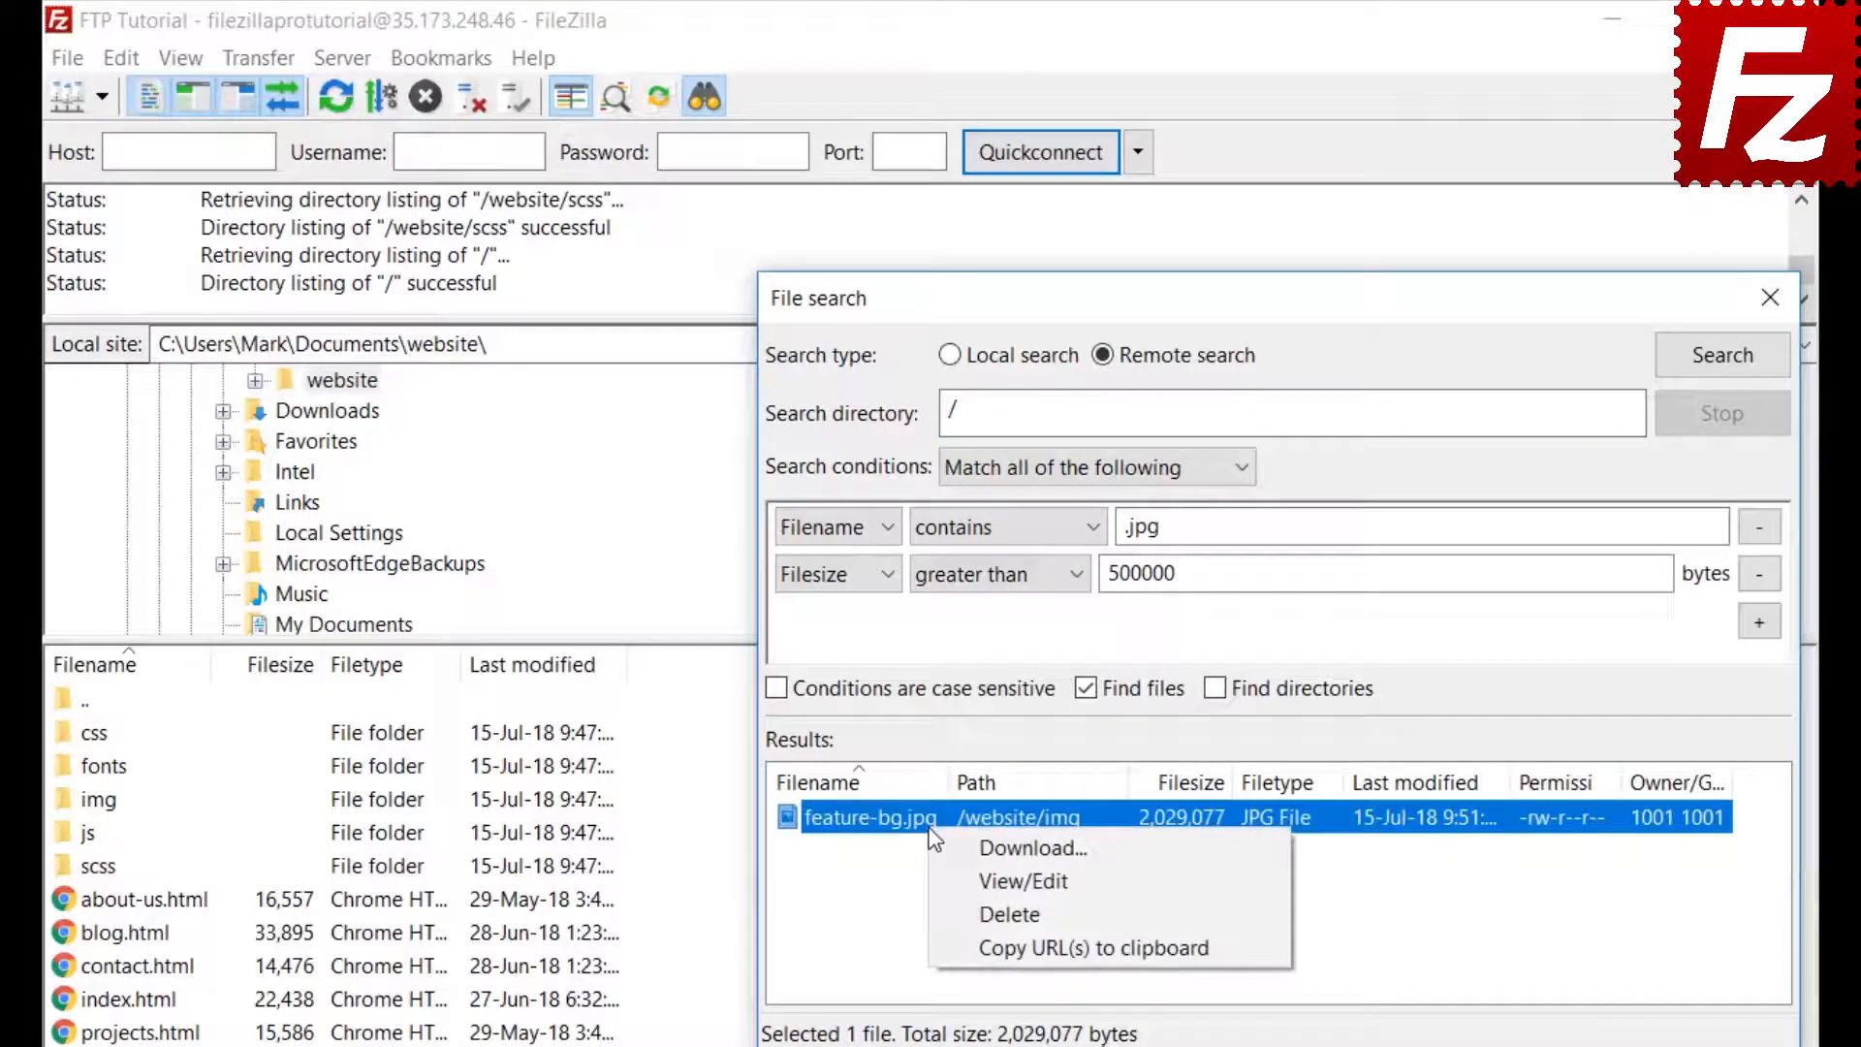
click(950, 847)
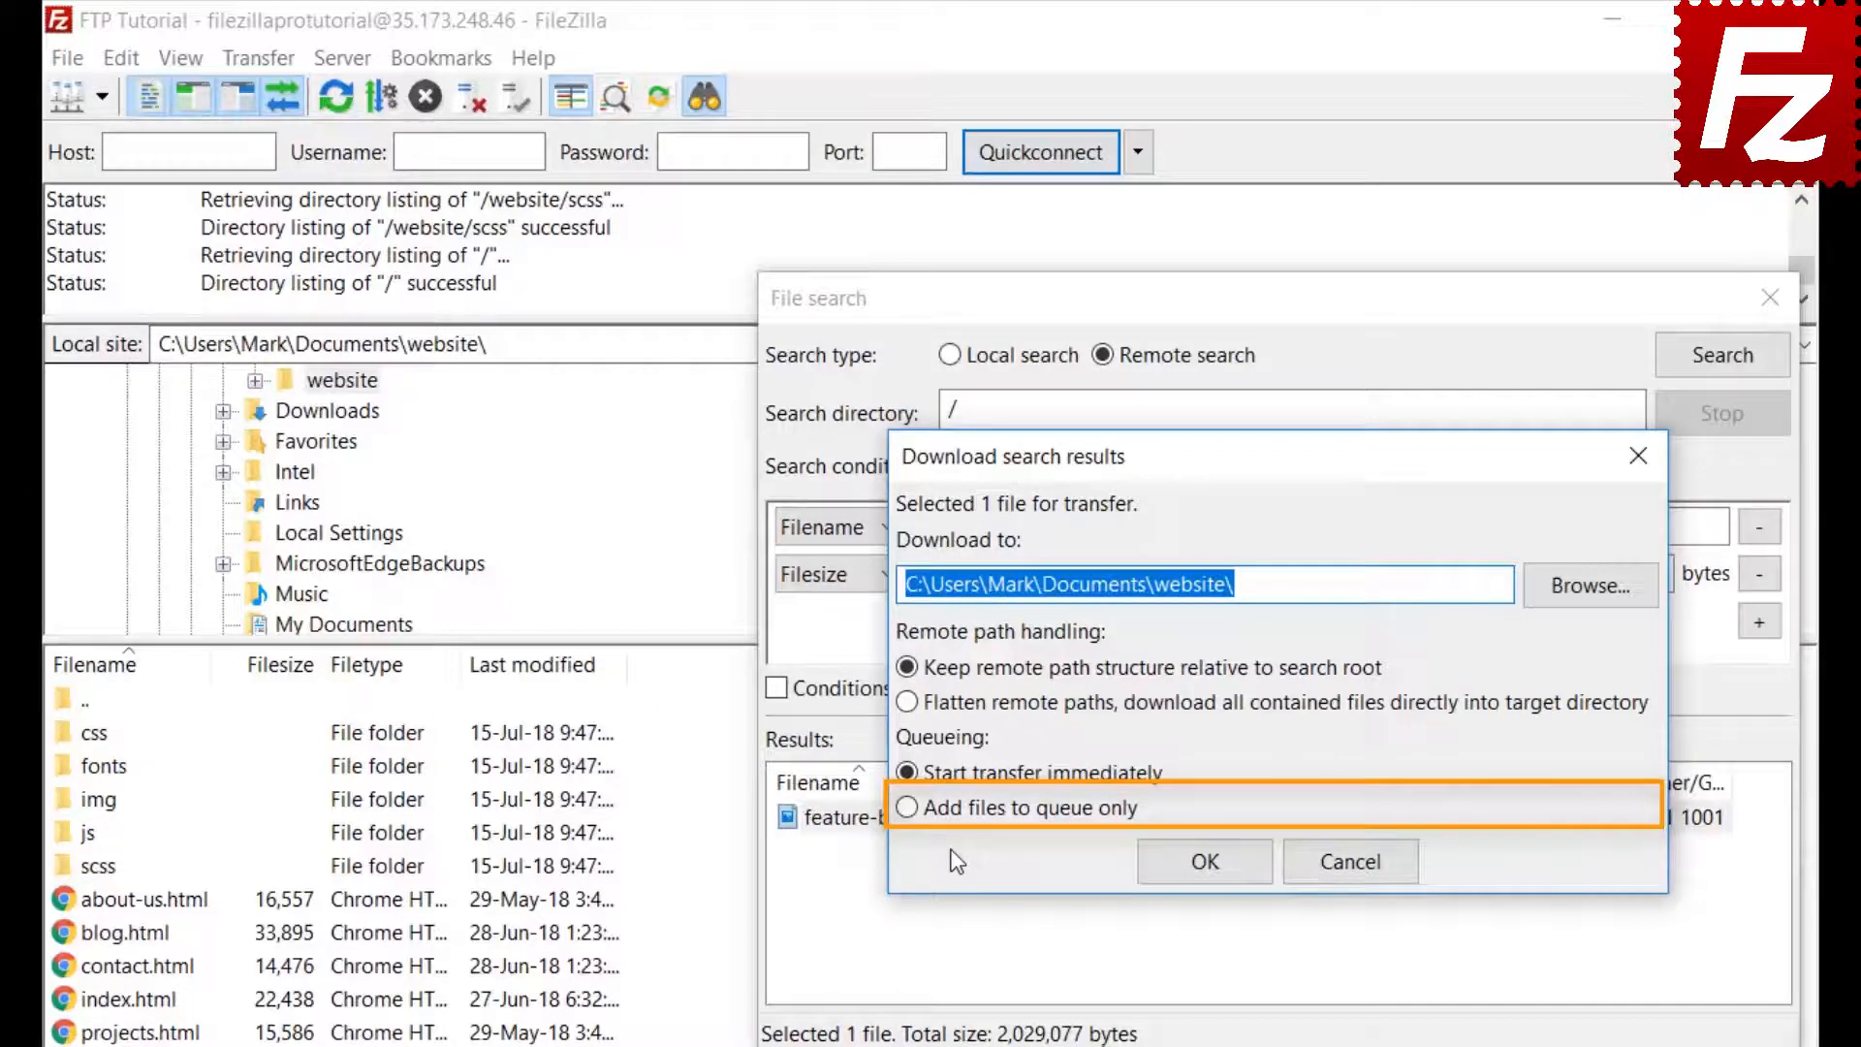
click(906, 808)
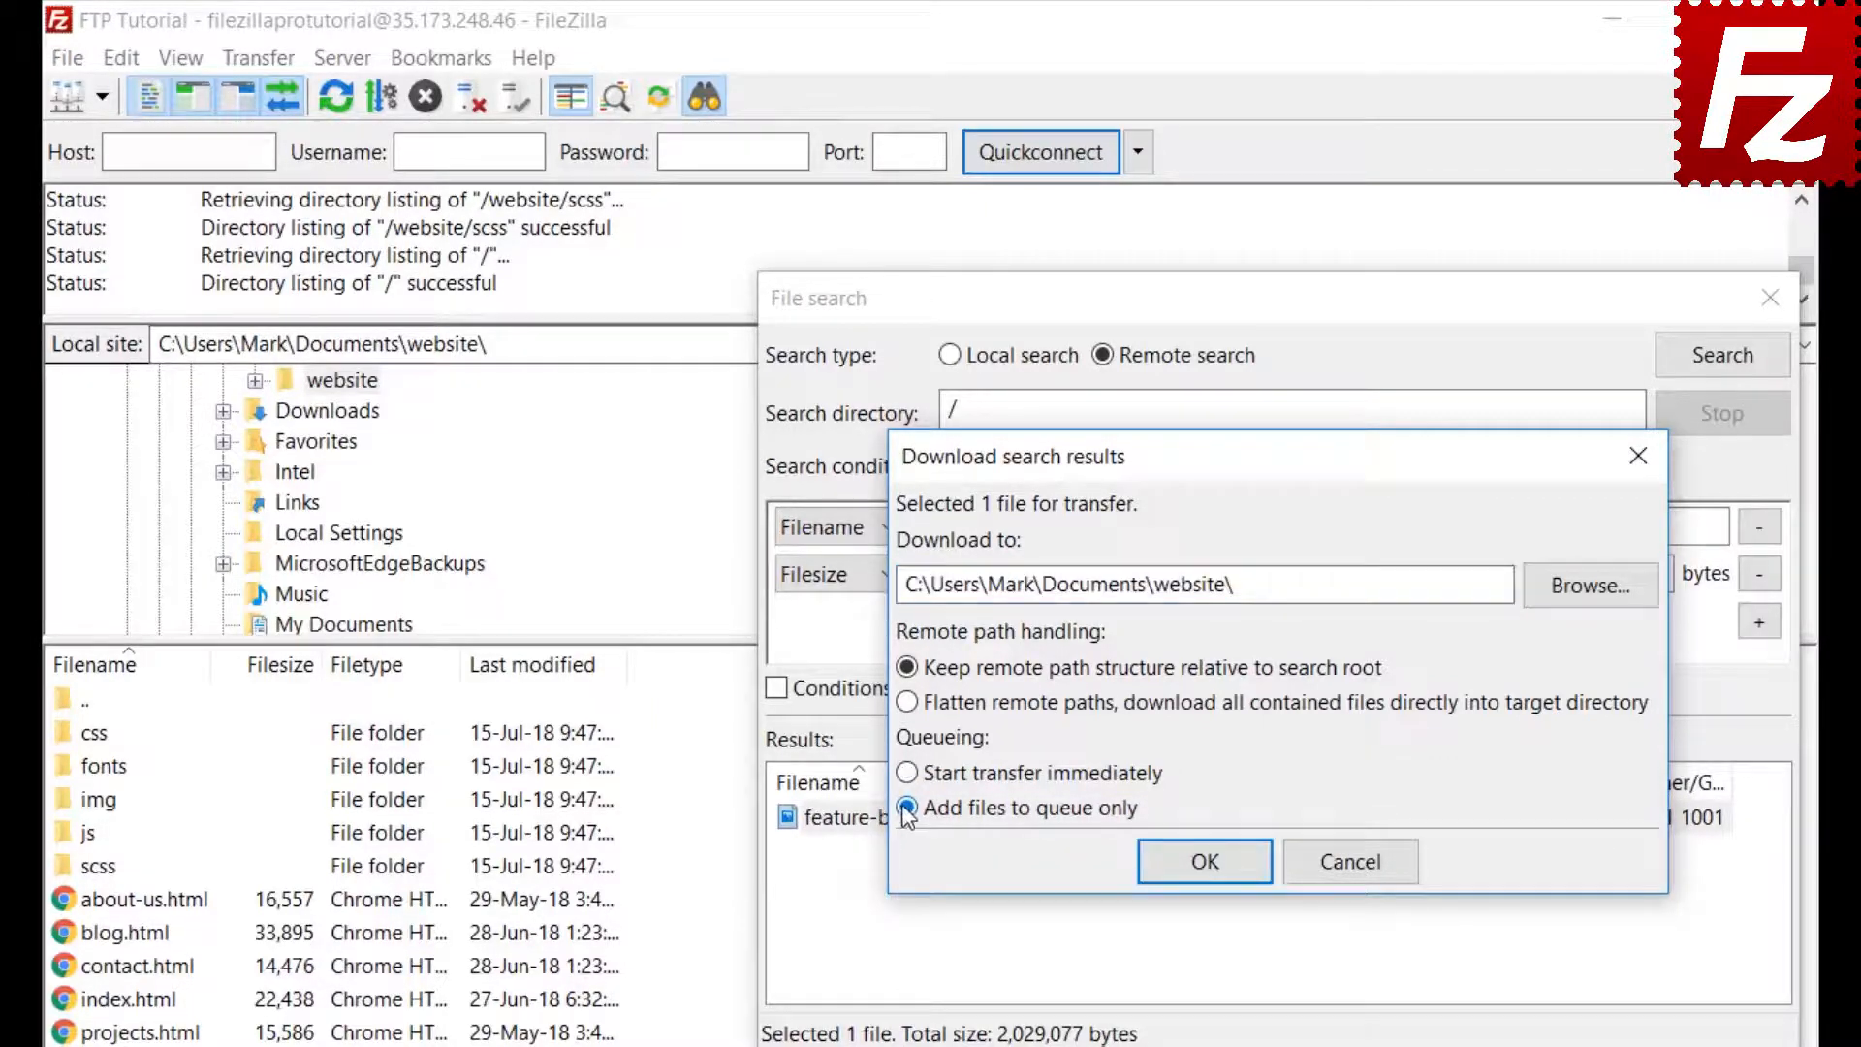
click(1213, 870)
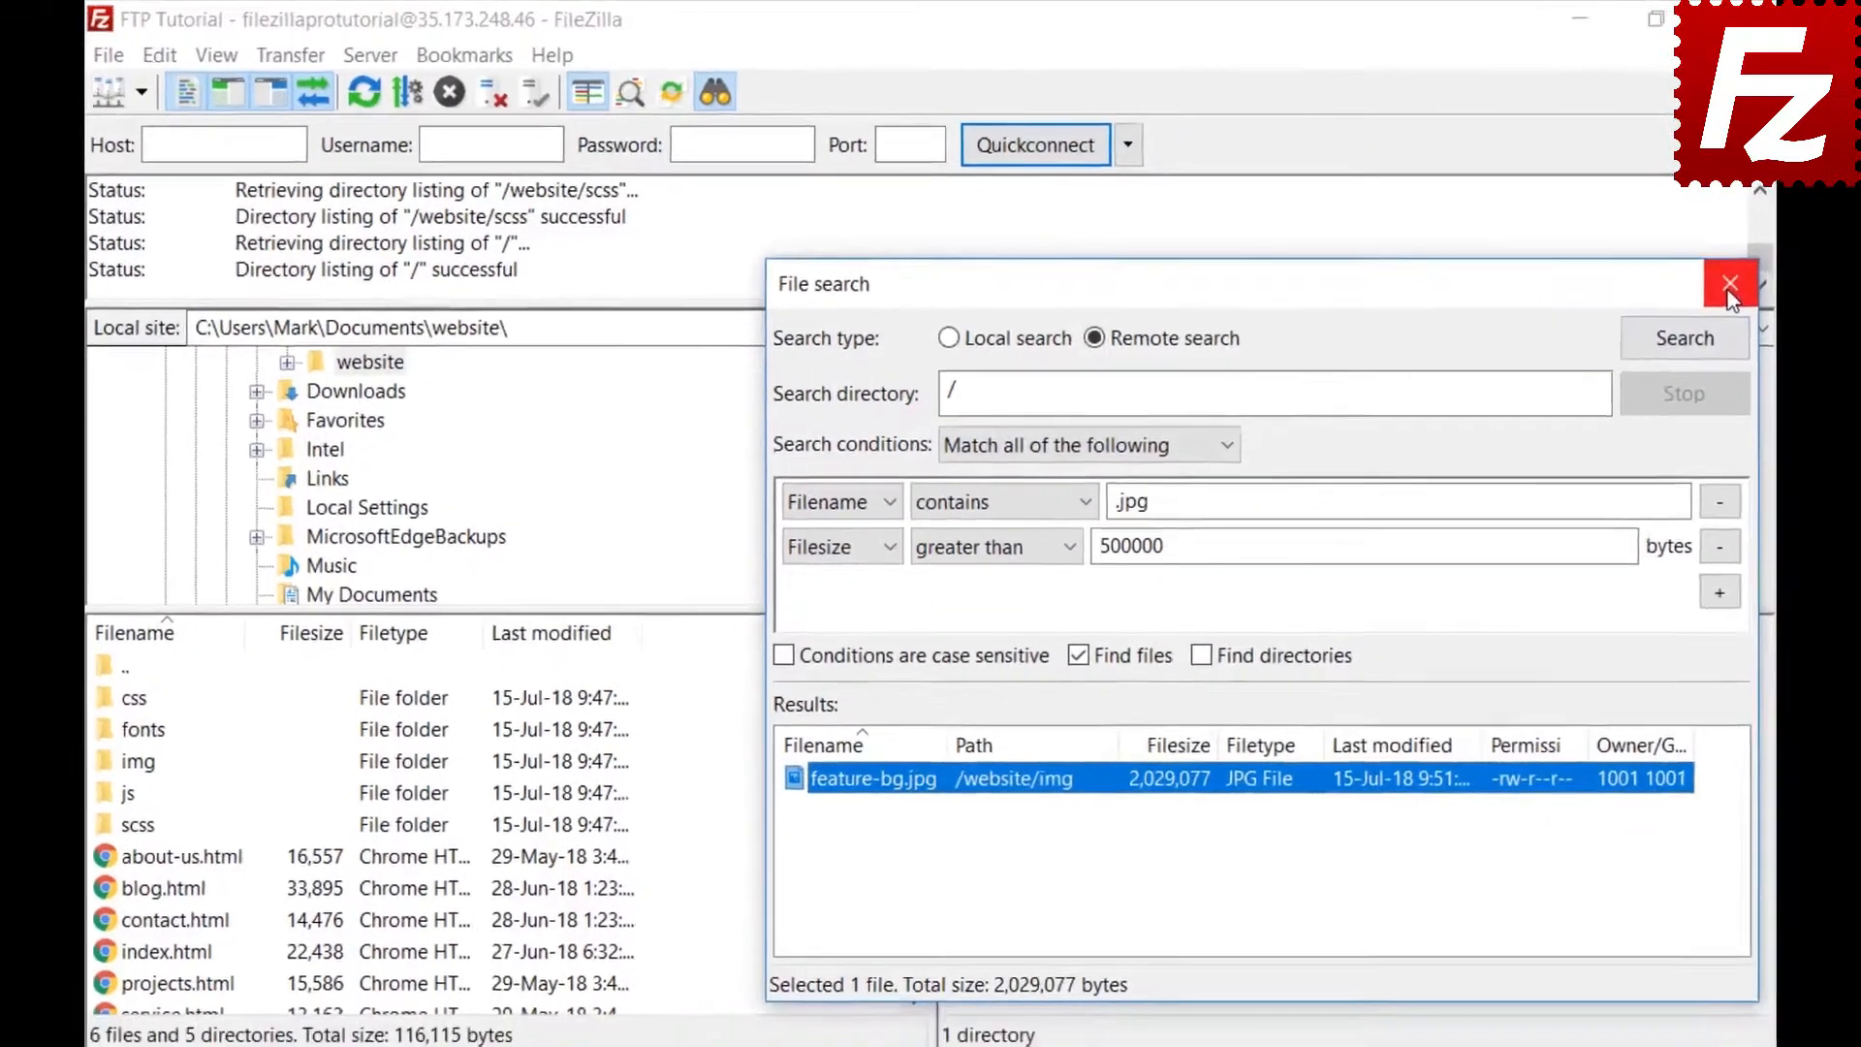
click(1770, 298)
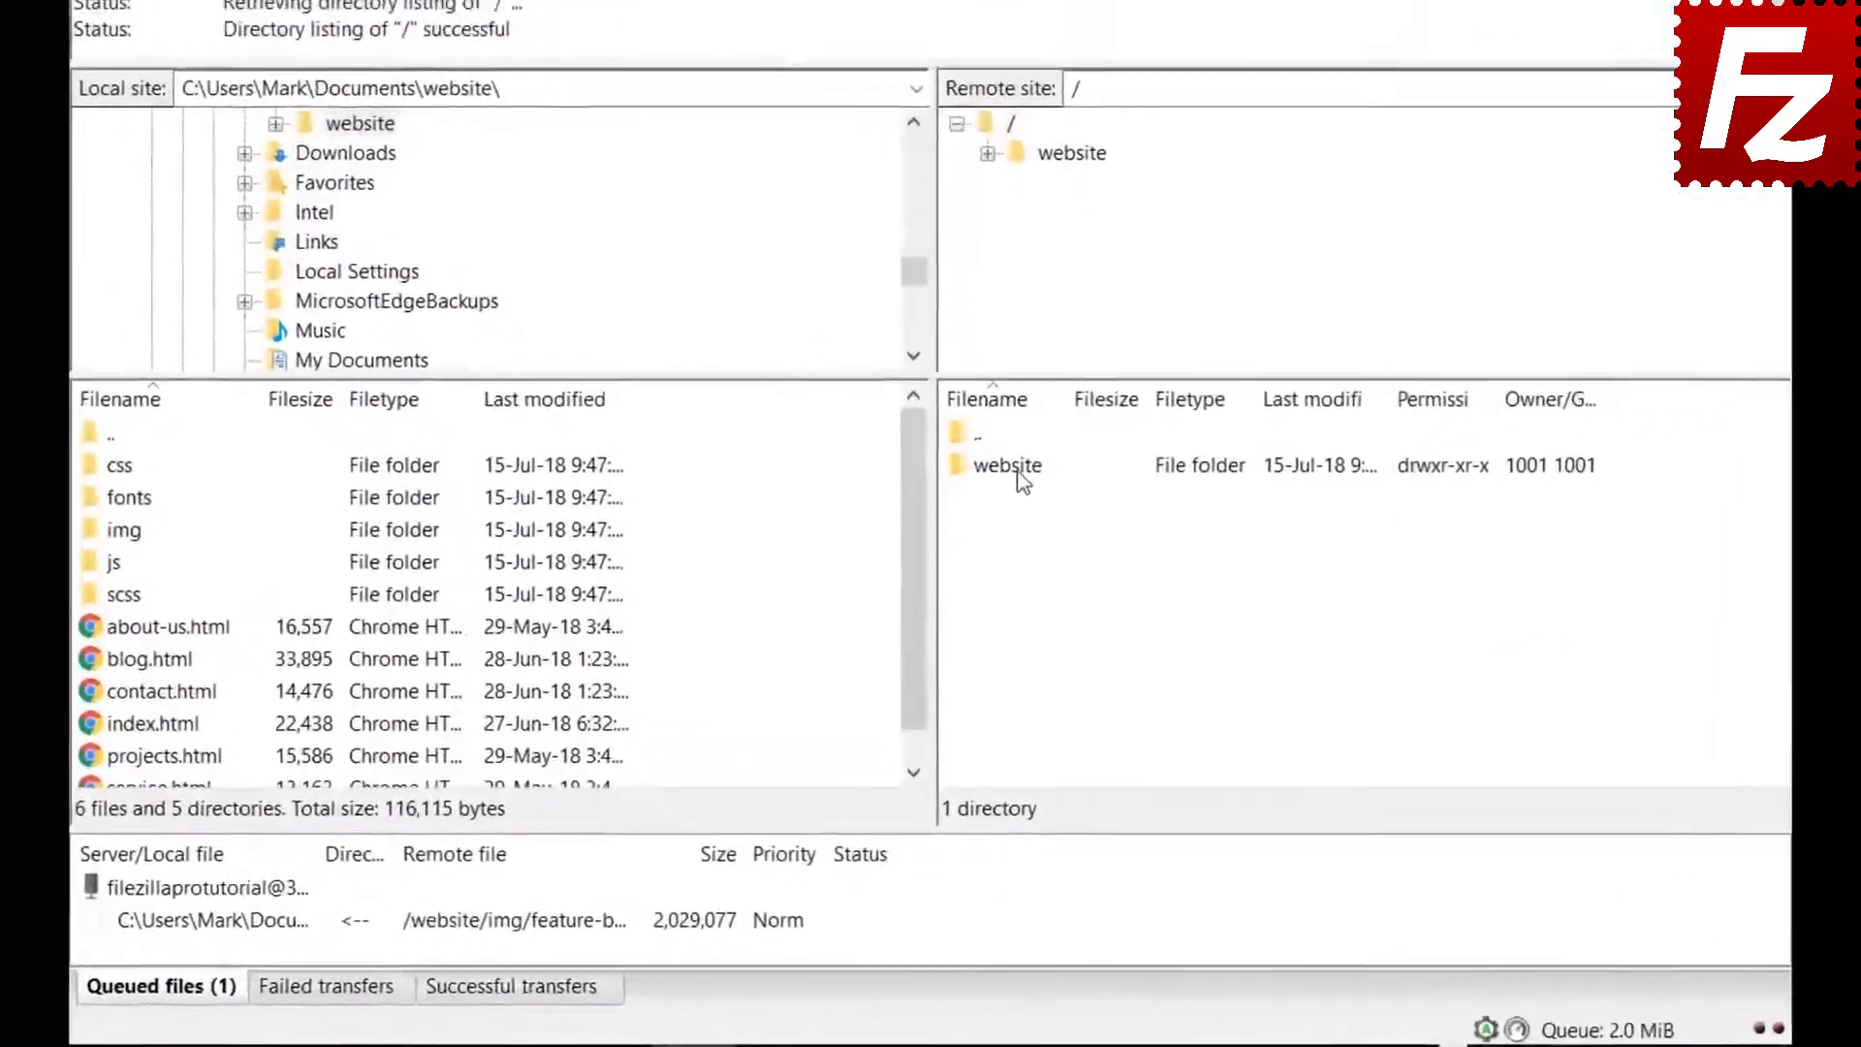
Browse into /website/css on the server, select bootstrap.css and the next file, and start Quick Search
double_click(991, 585)
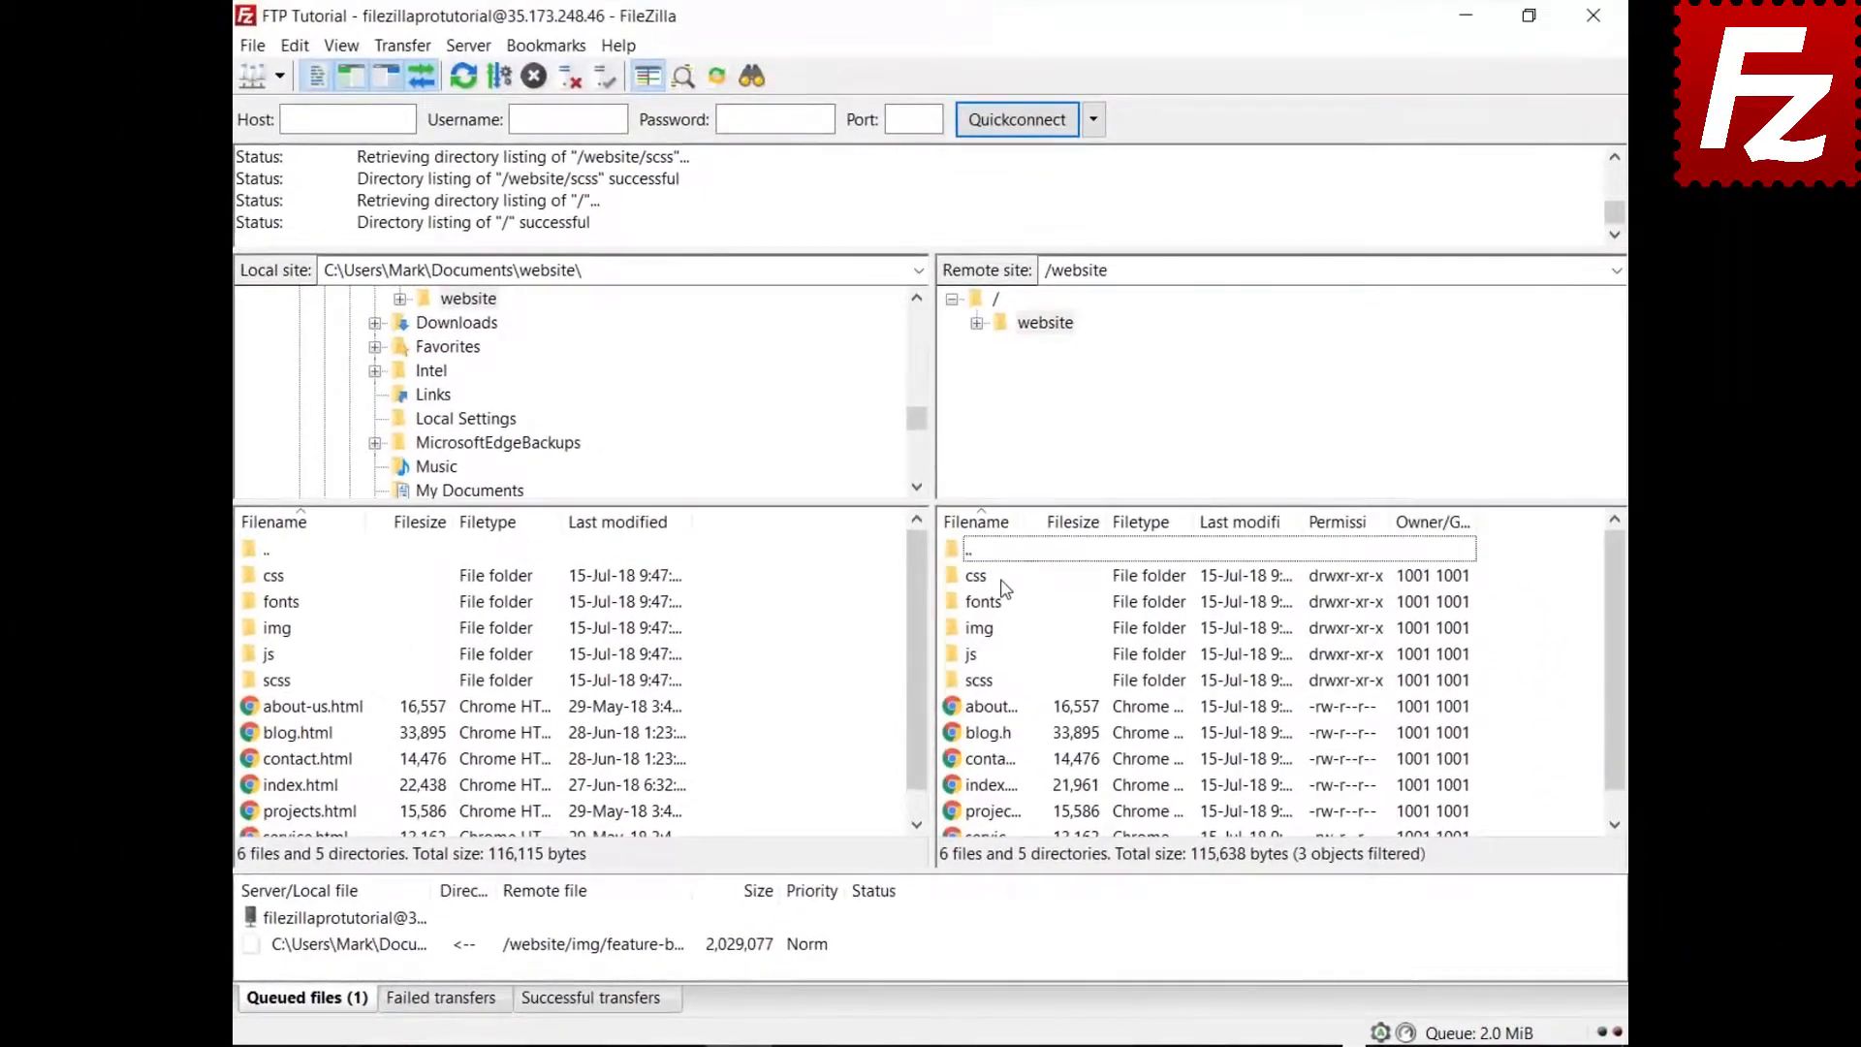
double_click(977, 576)
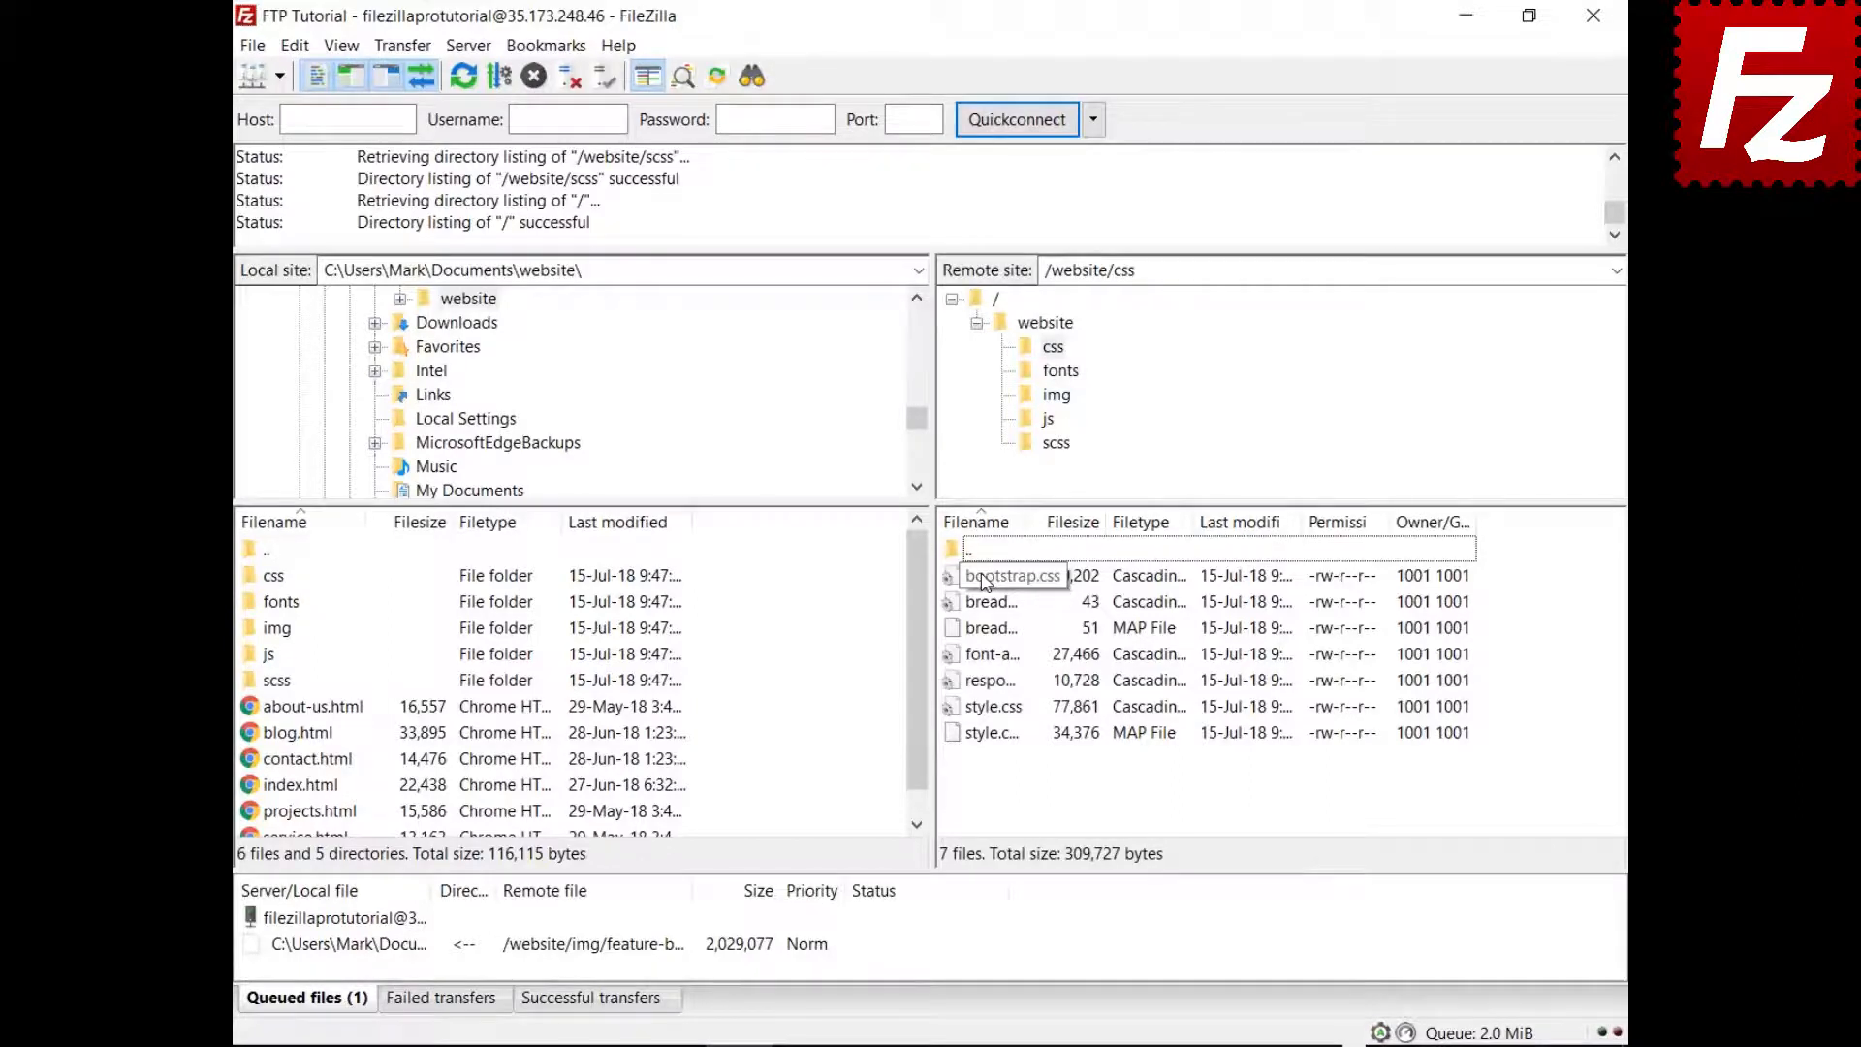
click(986, 578)
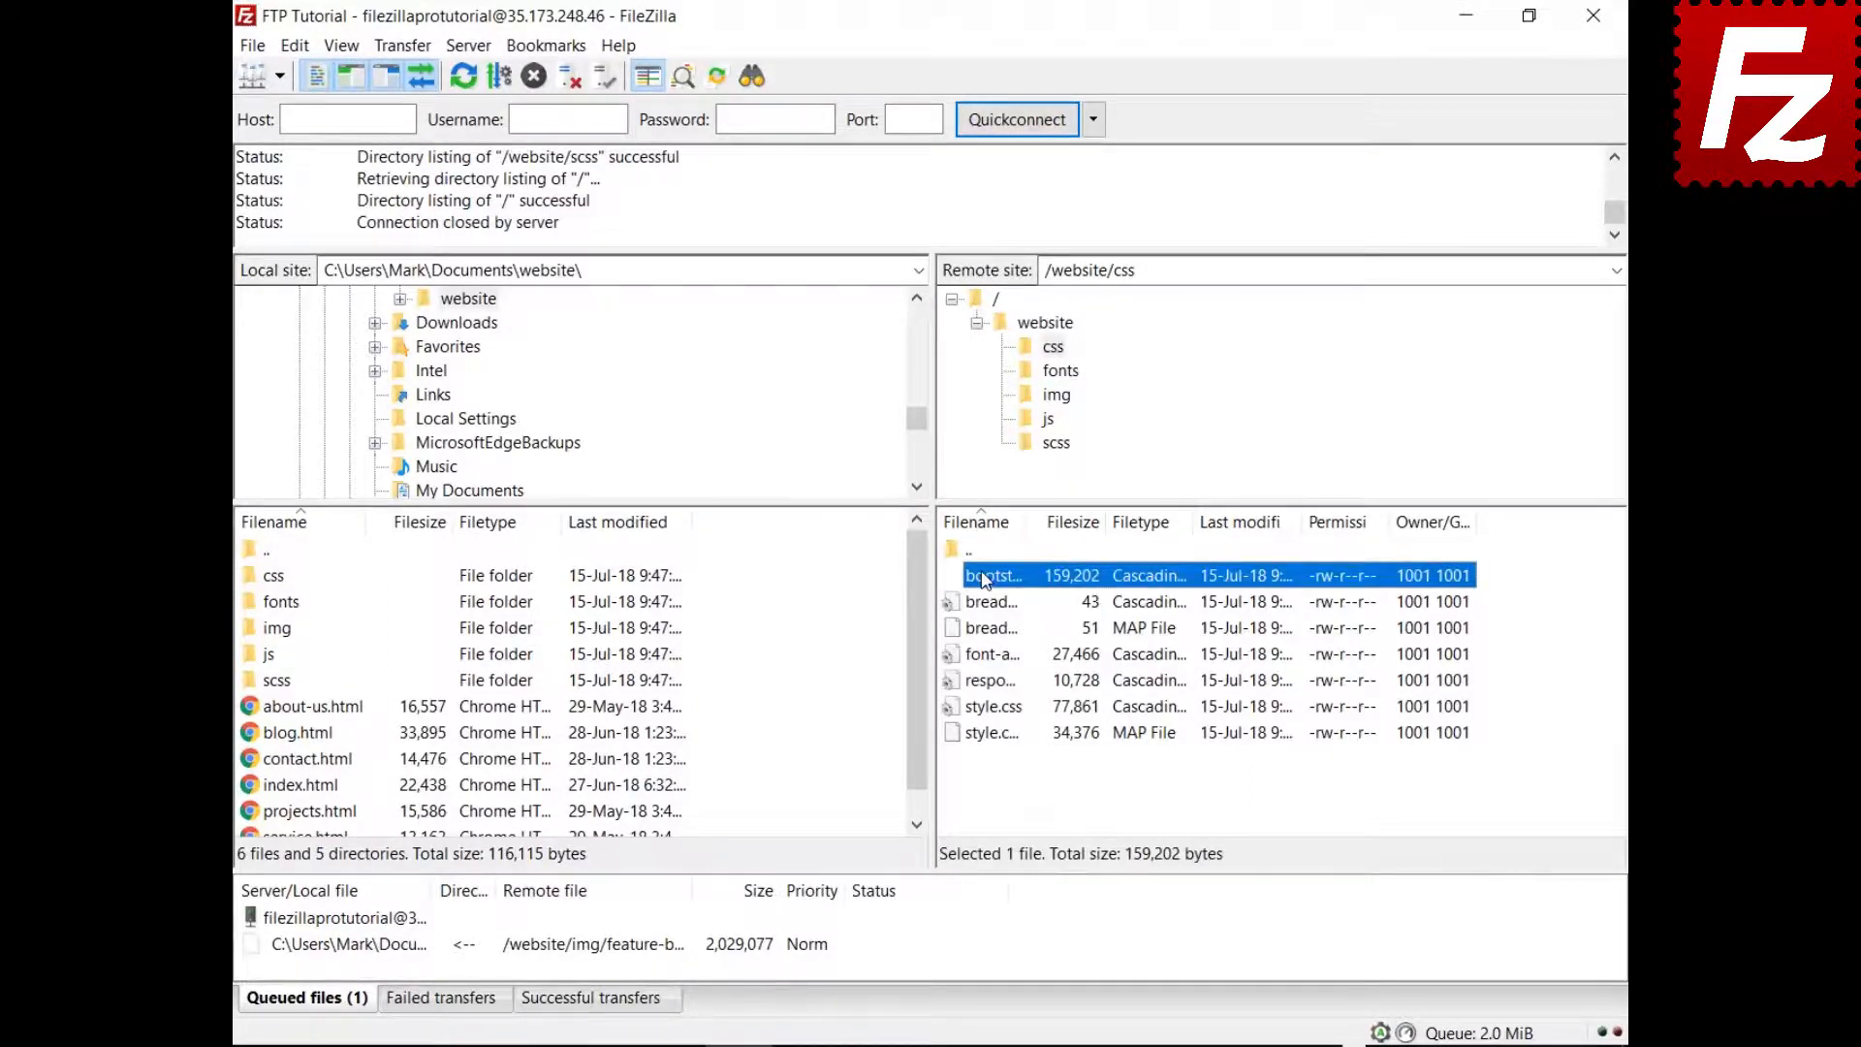
key(Down)
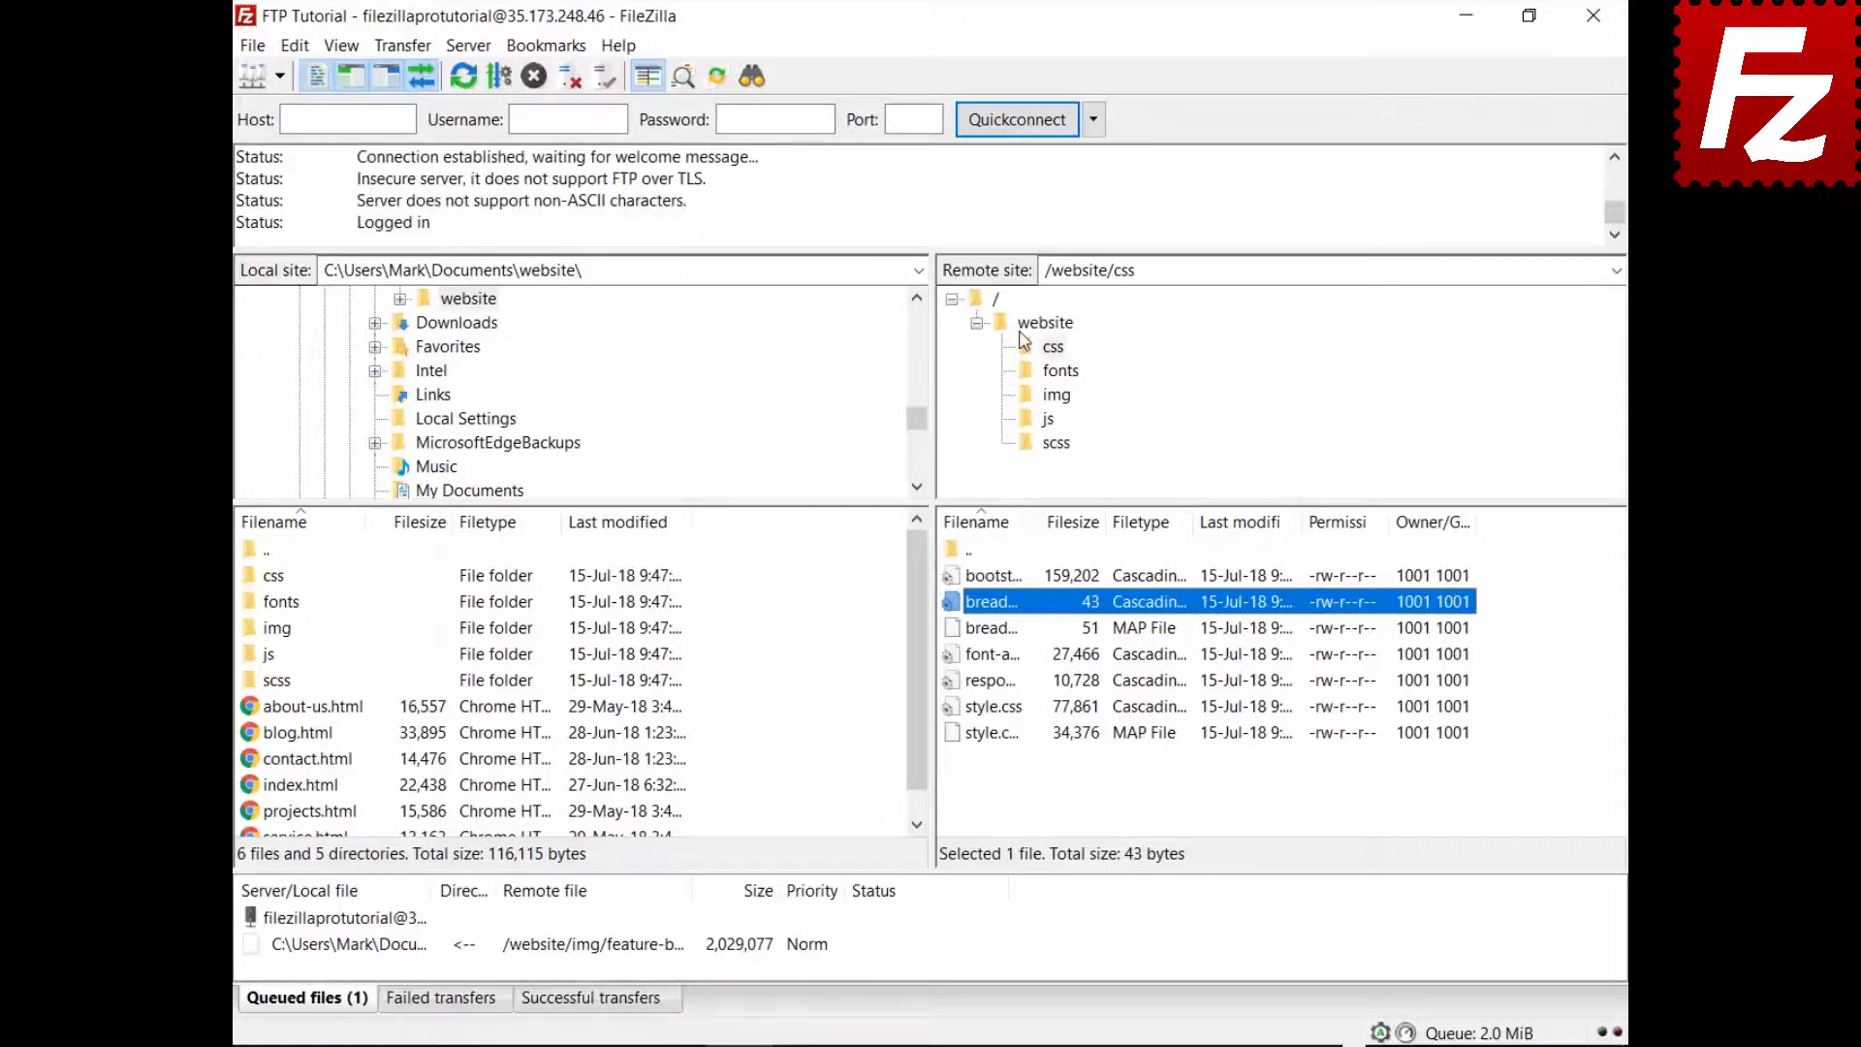
key(ctrl+f)
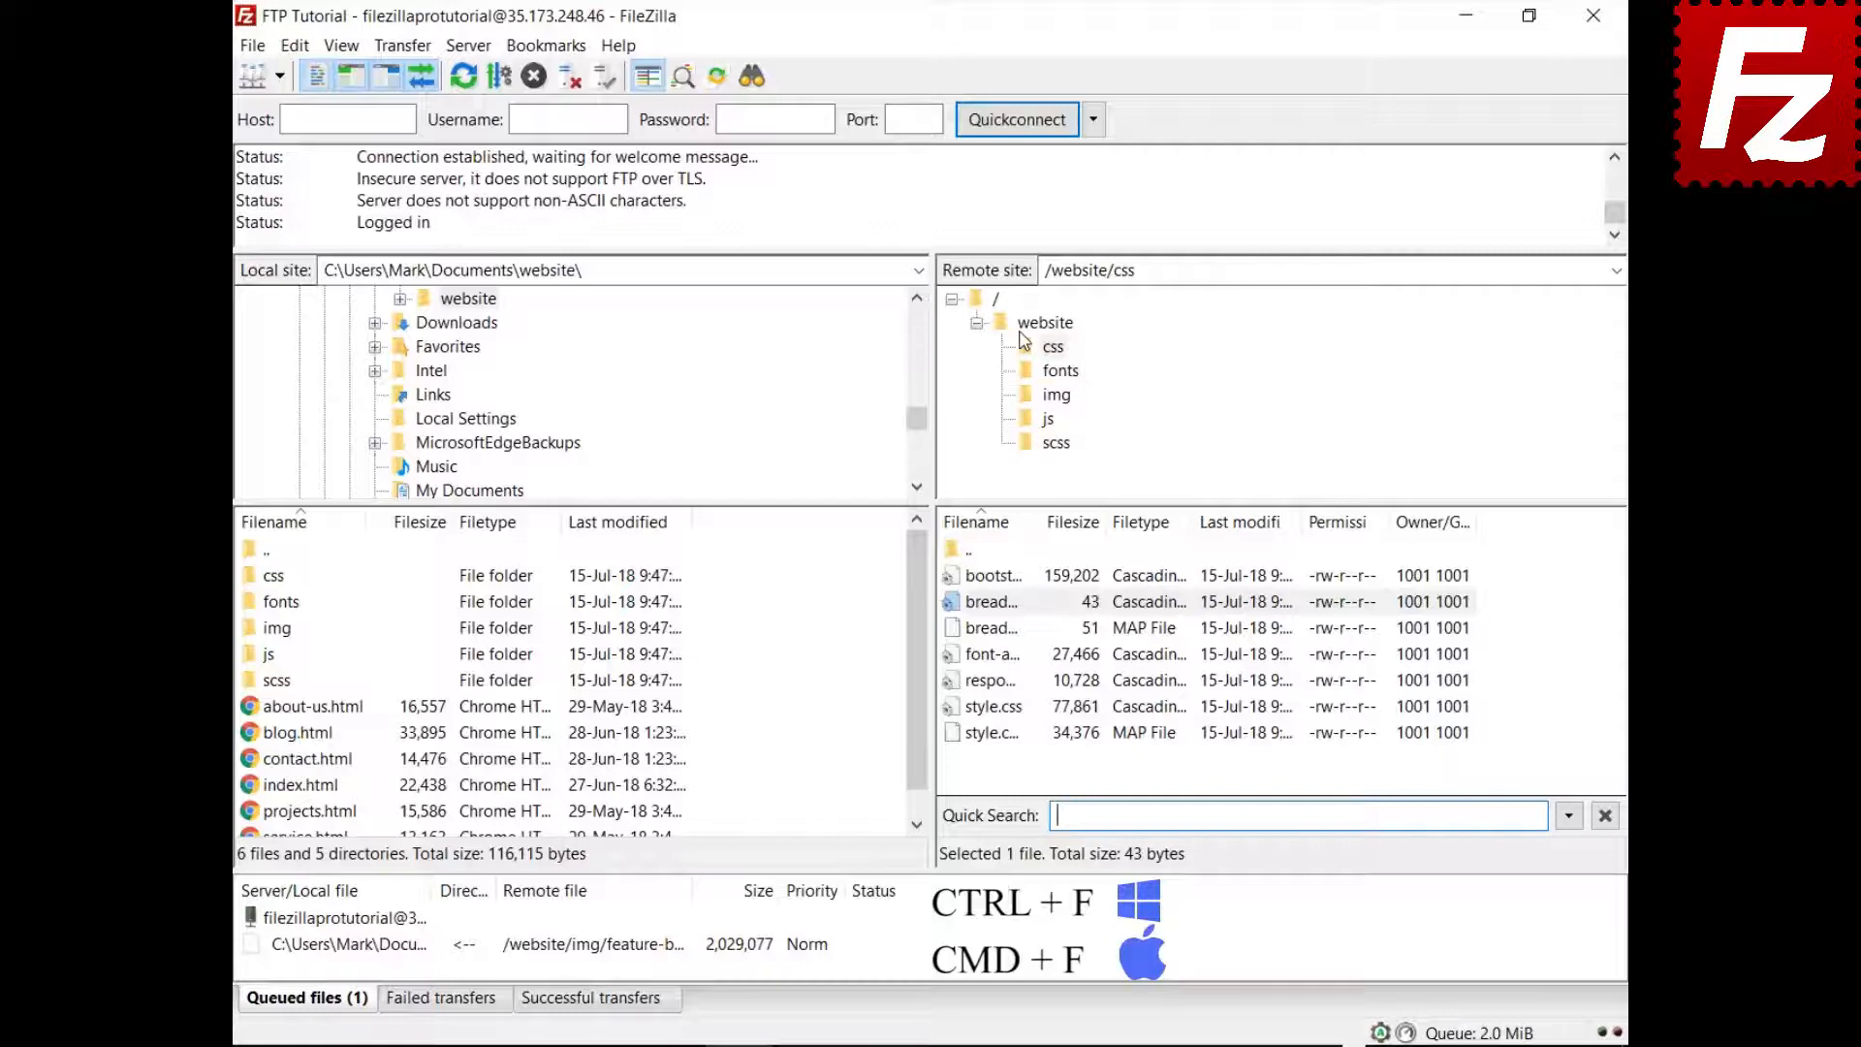
Quick-filter the css listing on 'style' with Invert Filter enabled, then relaunch FileZilla Pro
text(style)
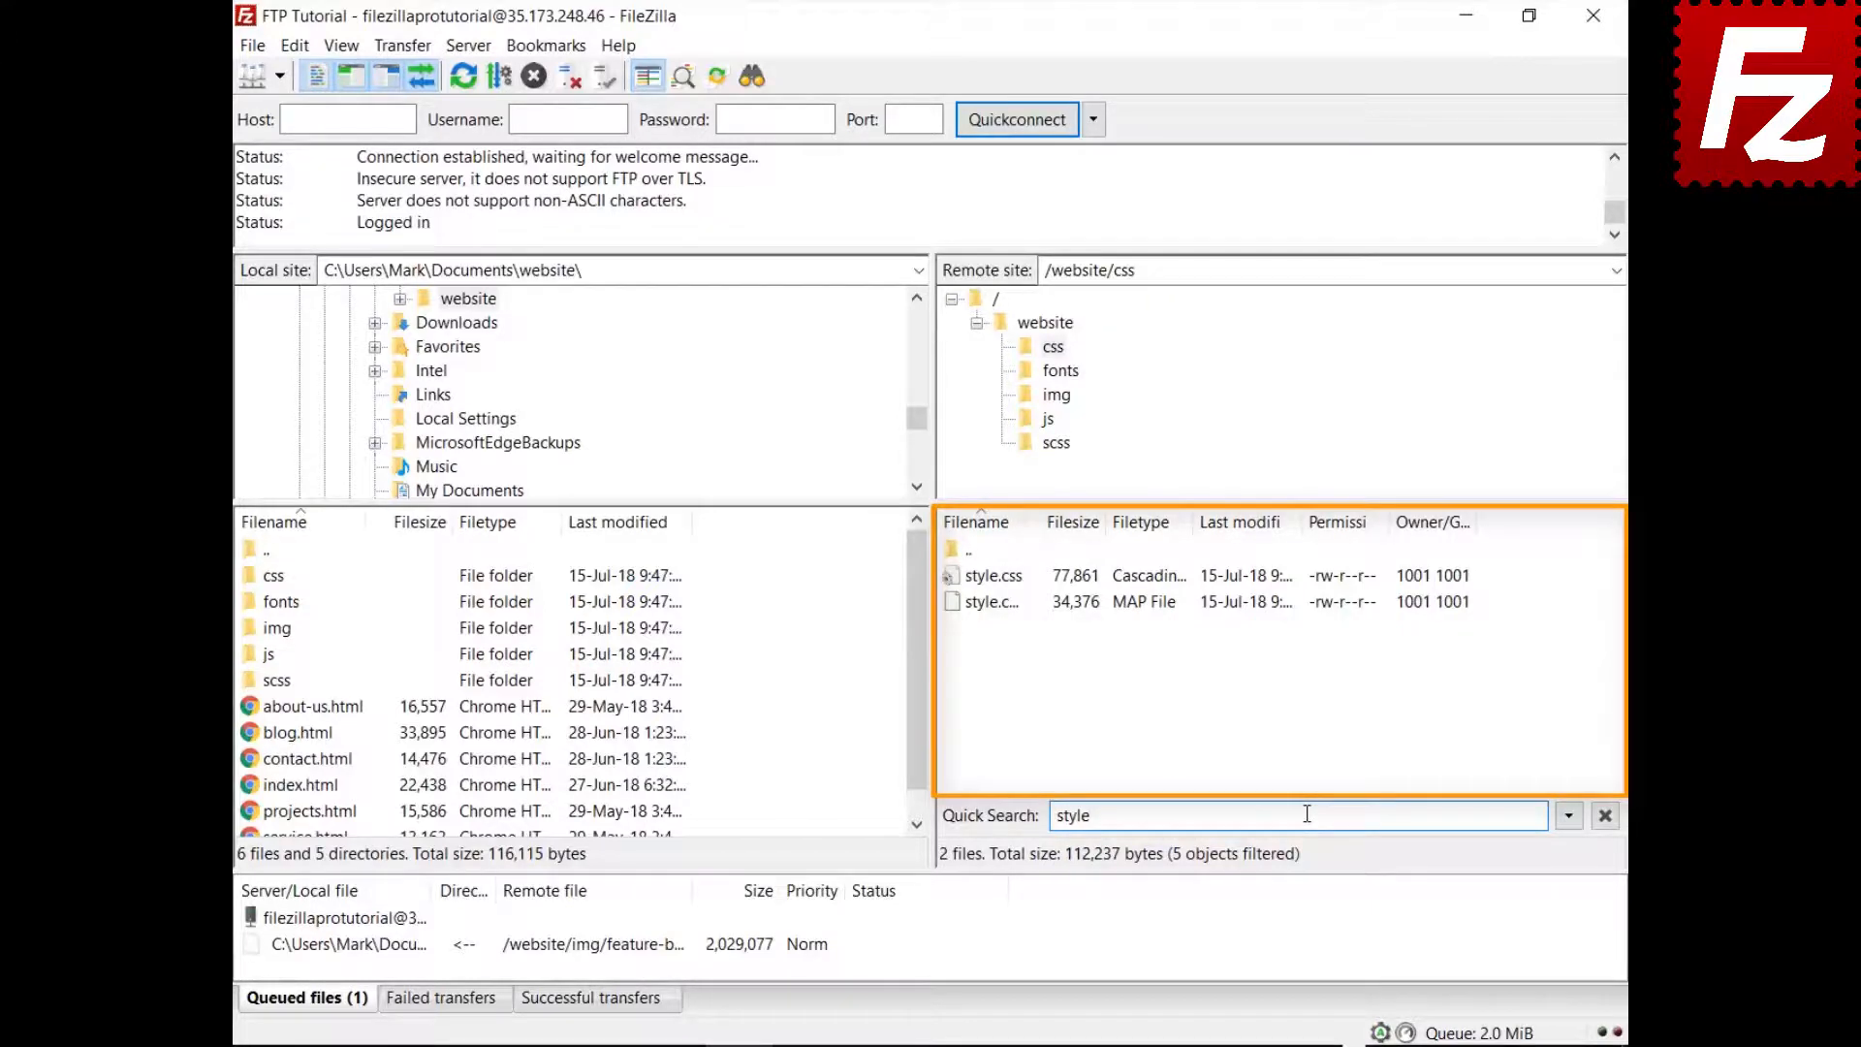
click(1568, 817)
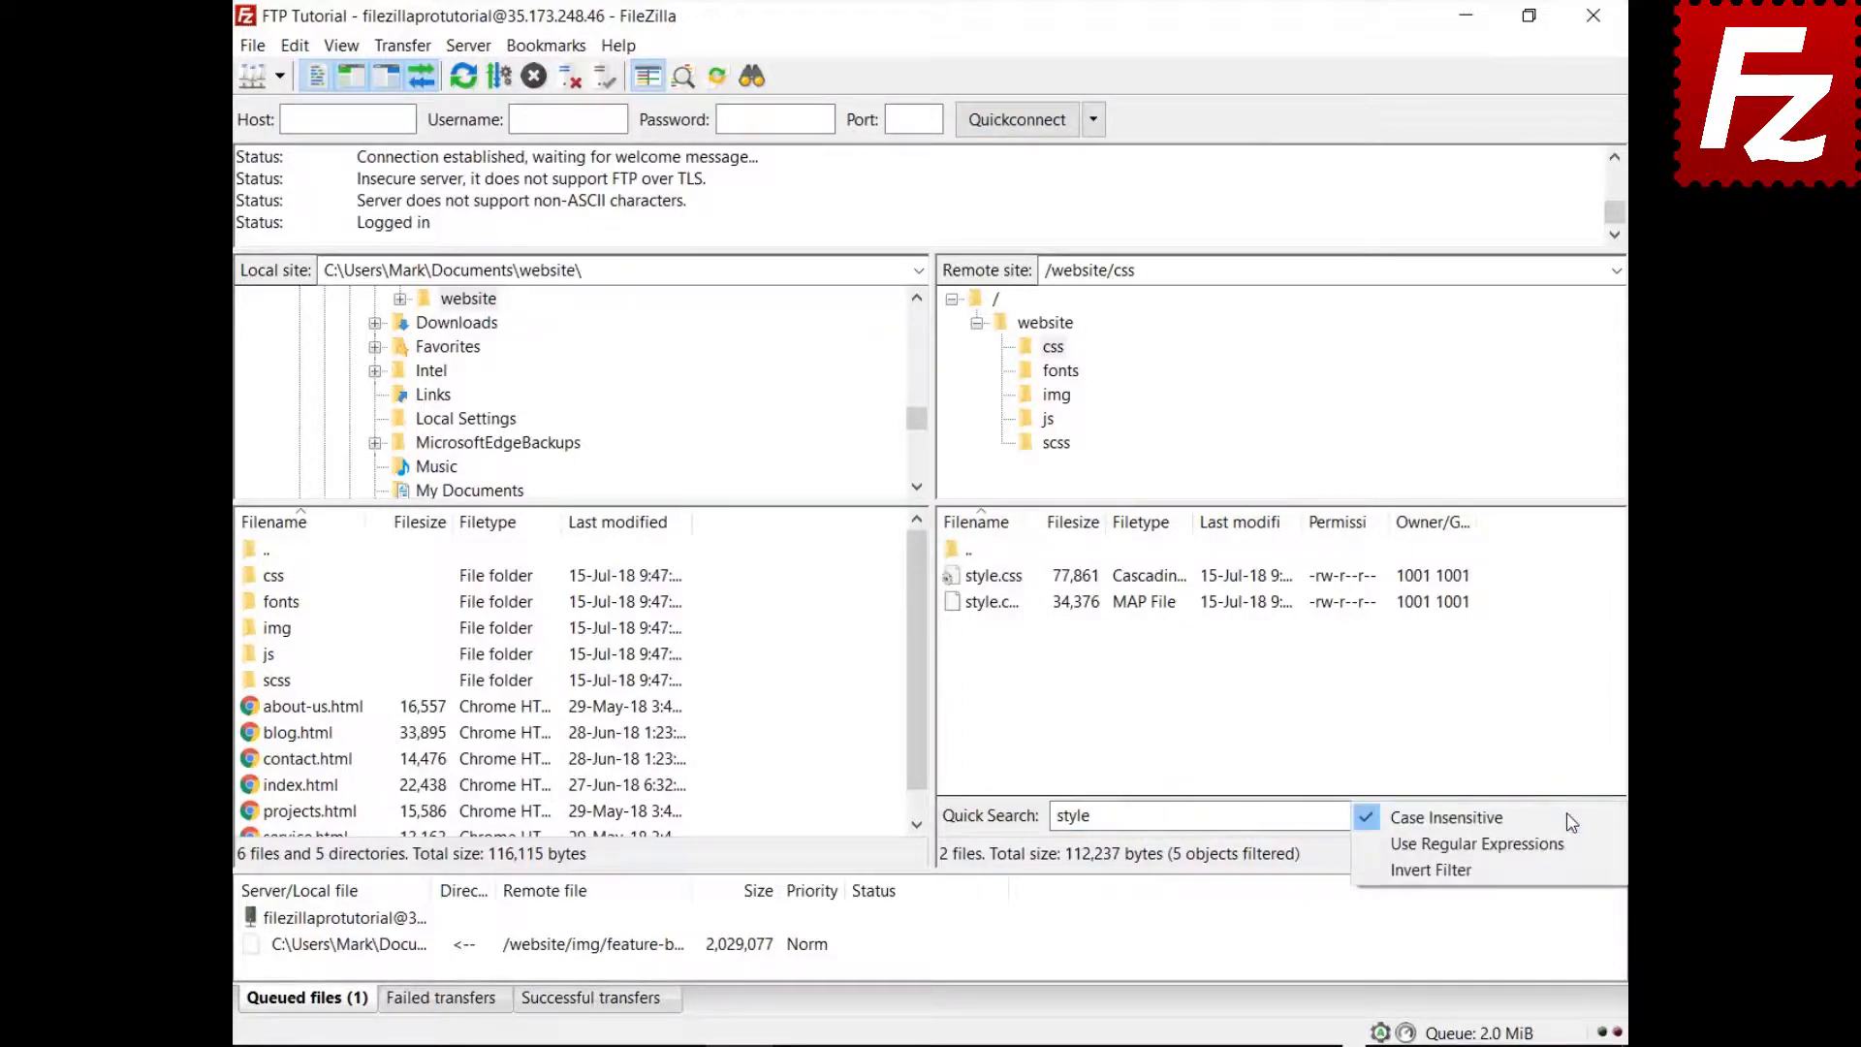
click(1560, 868)
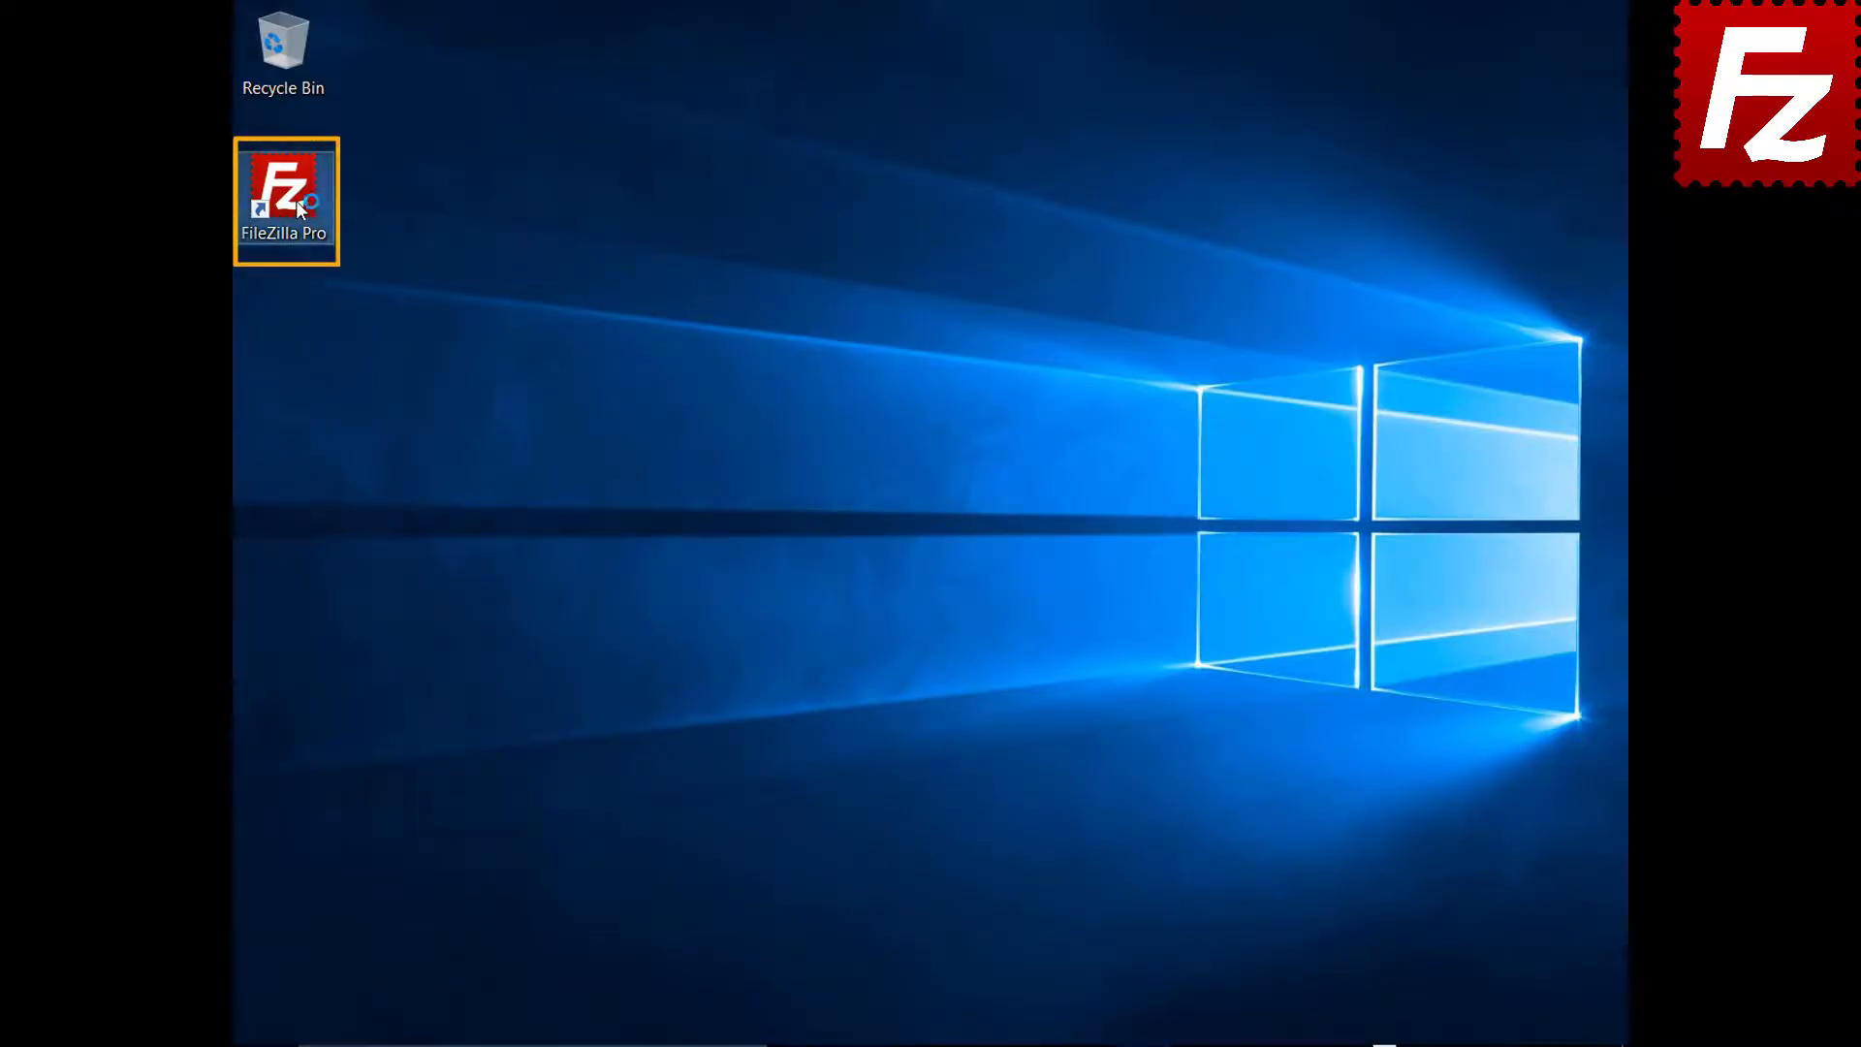
double_click(295, 200)
Add json to the ASCII file types under Transfers > FTP: File Types and save the Settings
click(281, 47)
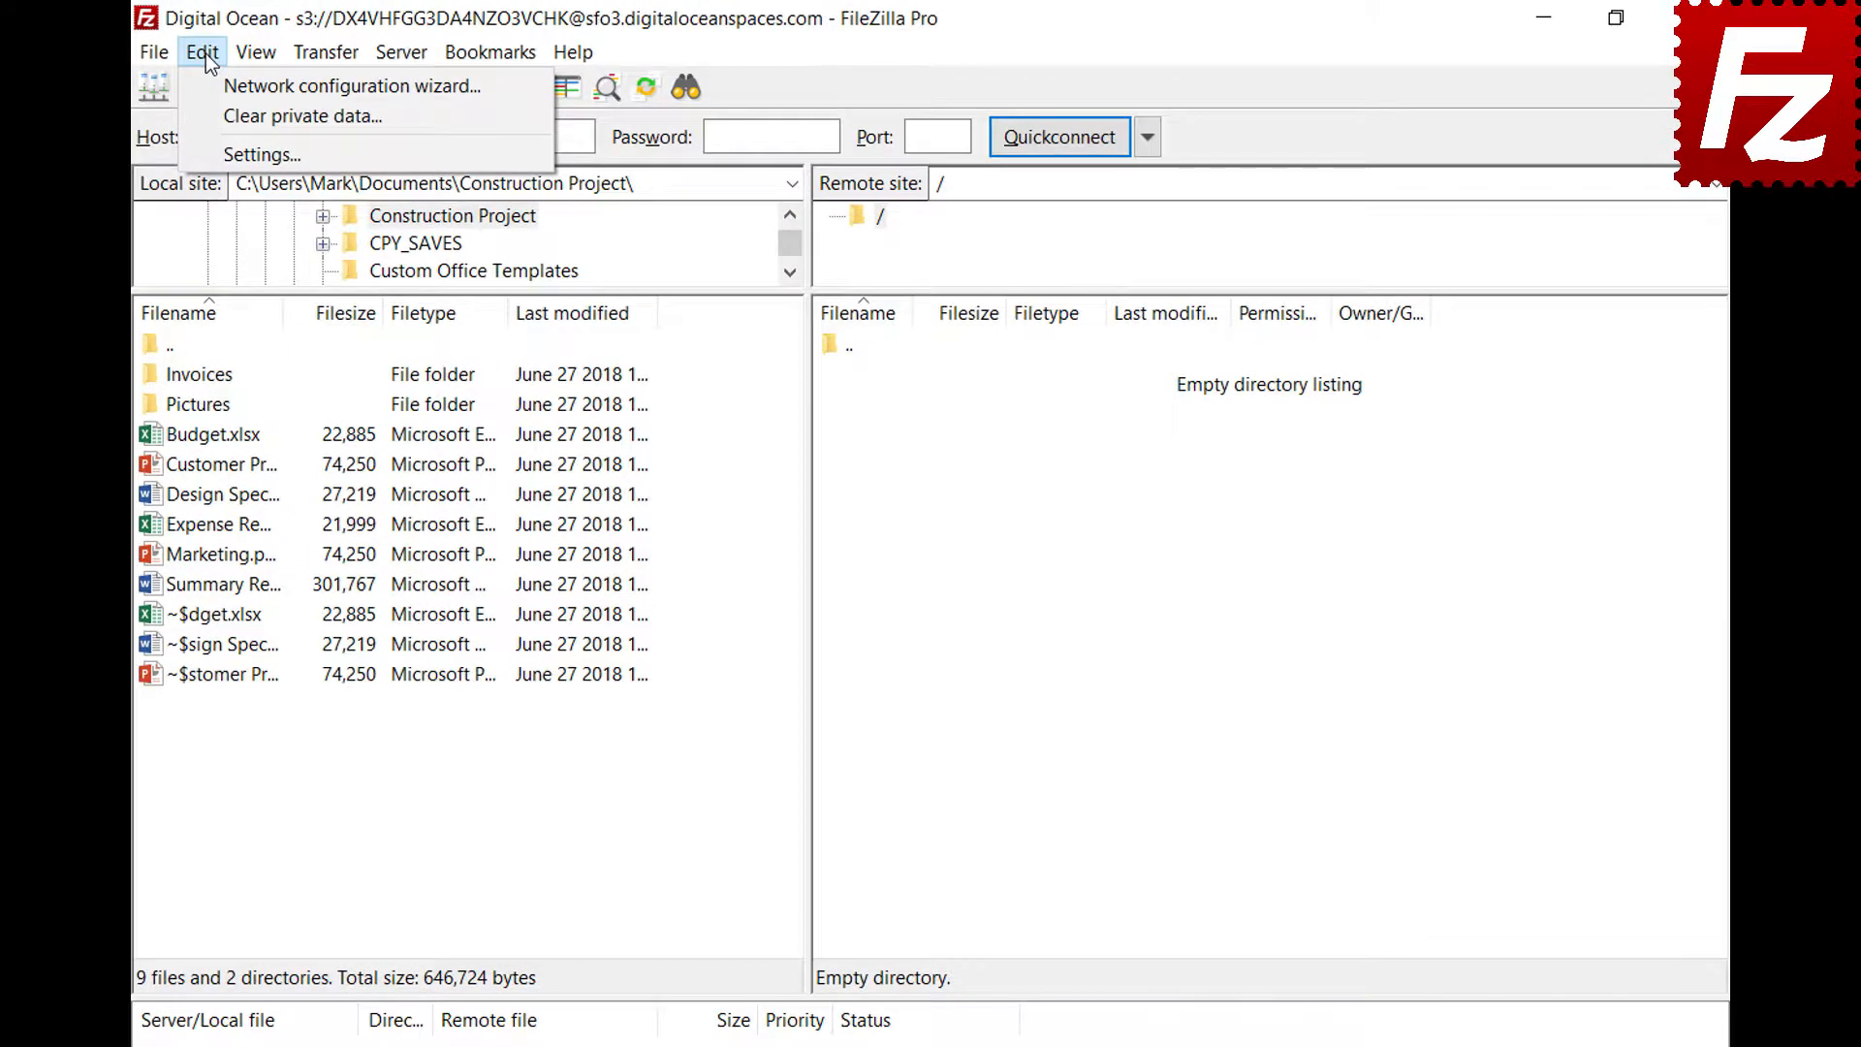
click(218, 154)
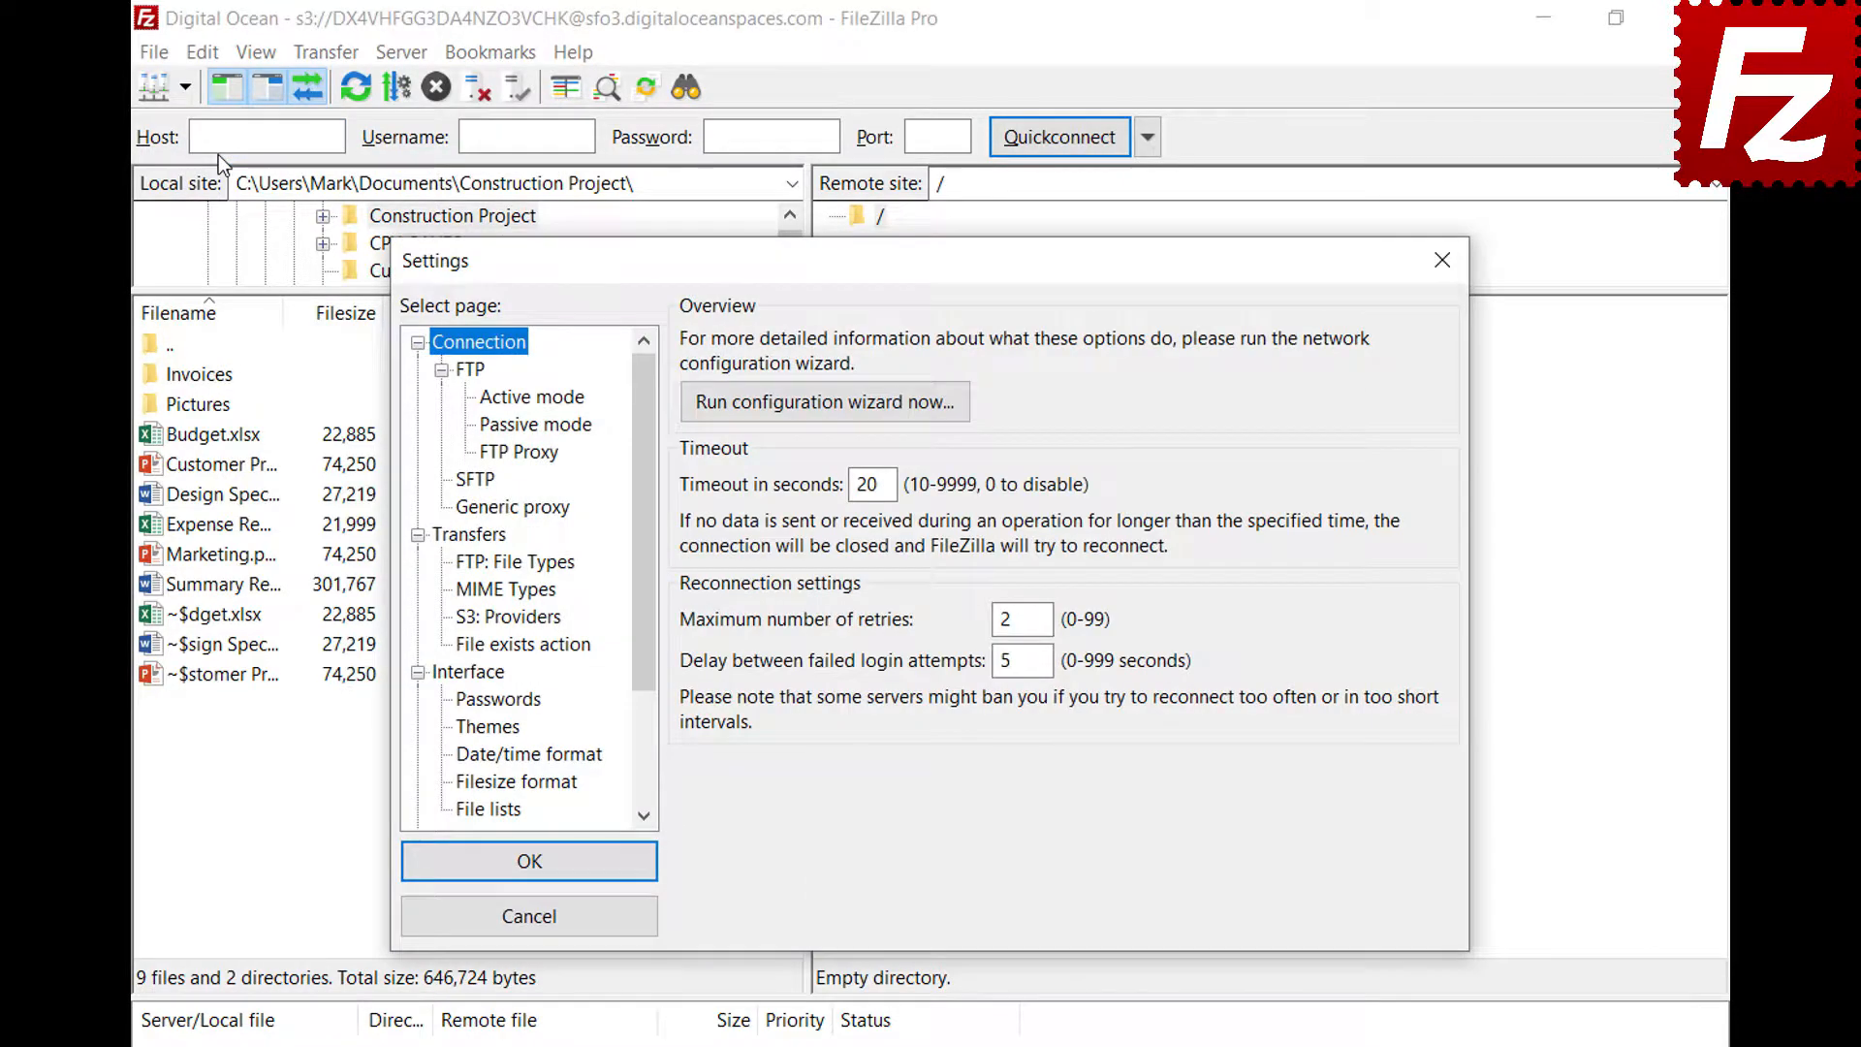
click(462, 568)
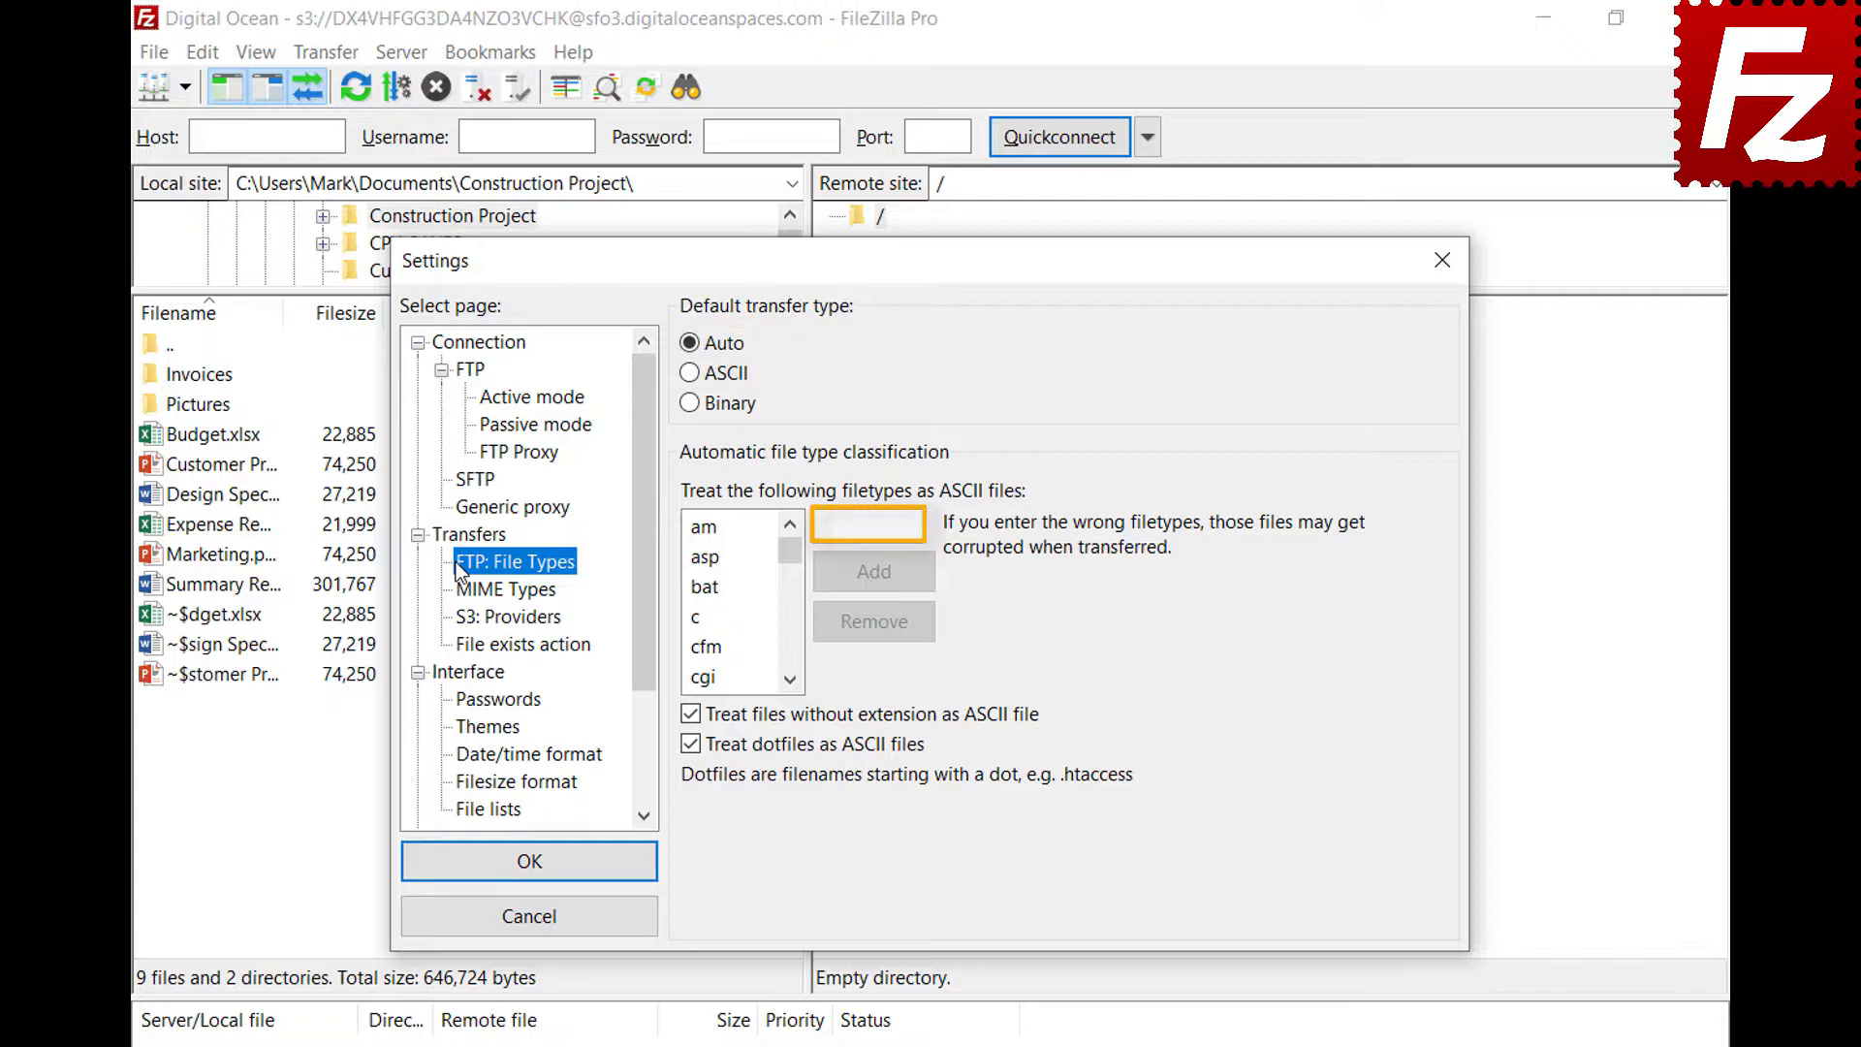
click(915, 525)
text(json)
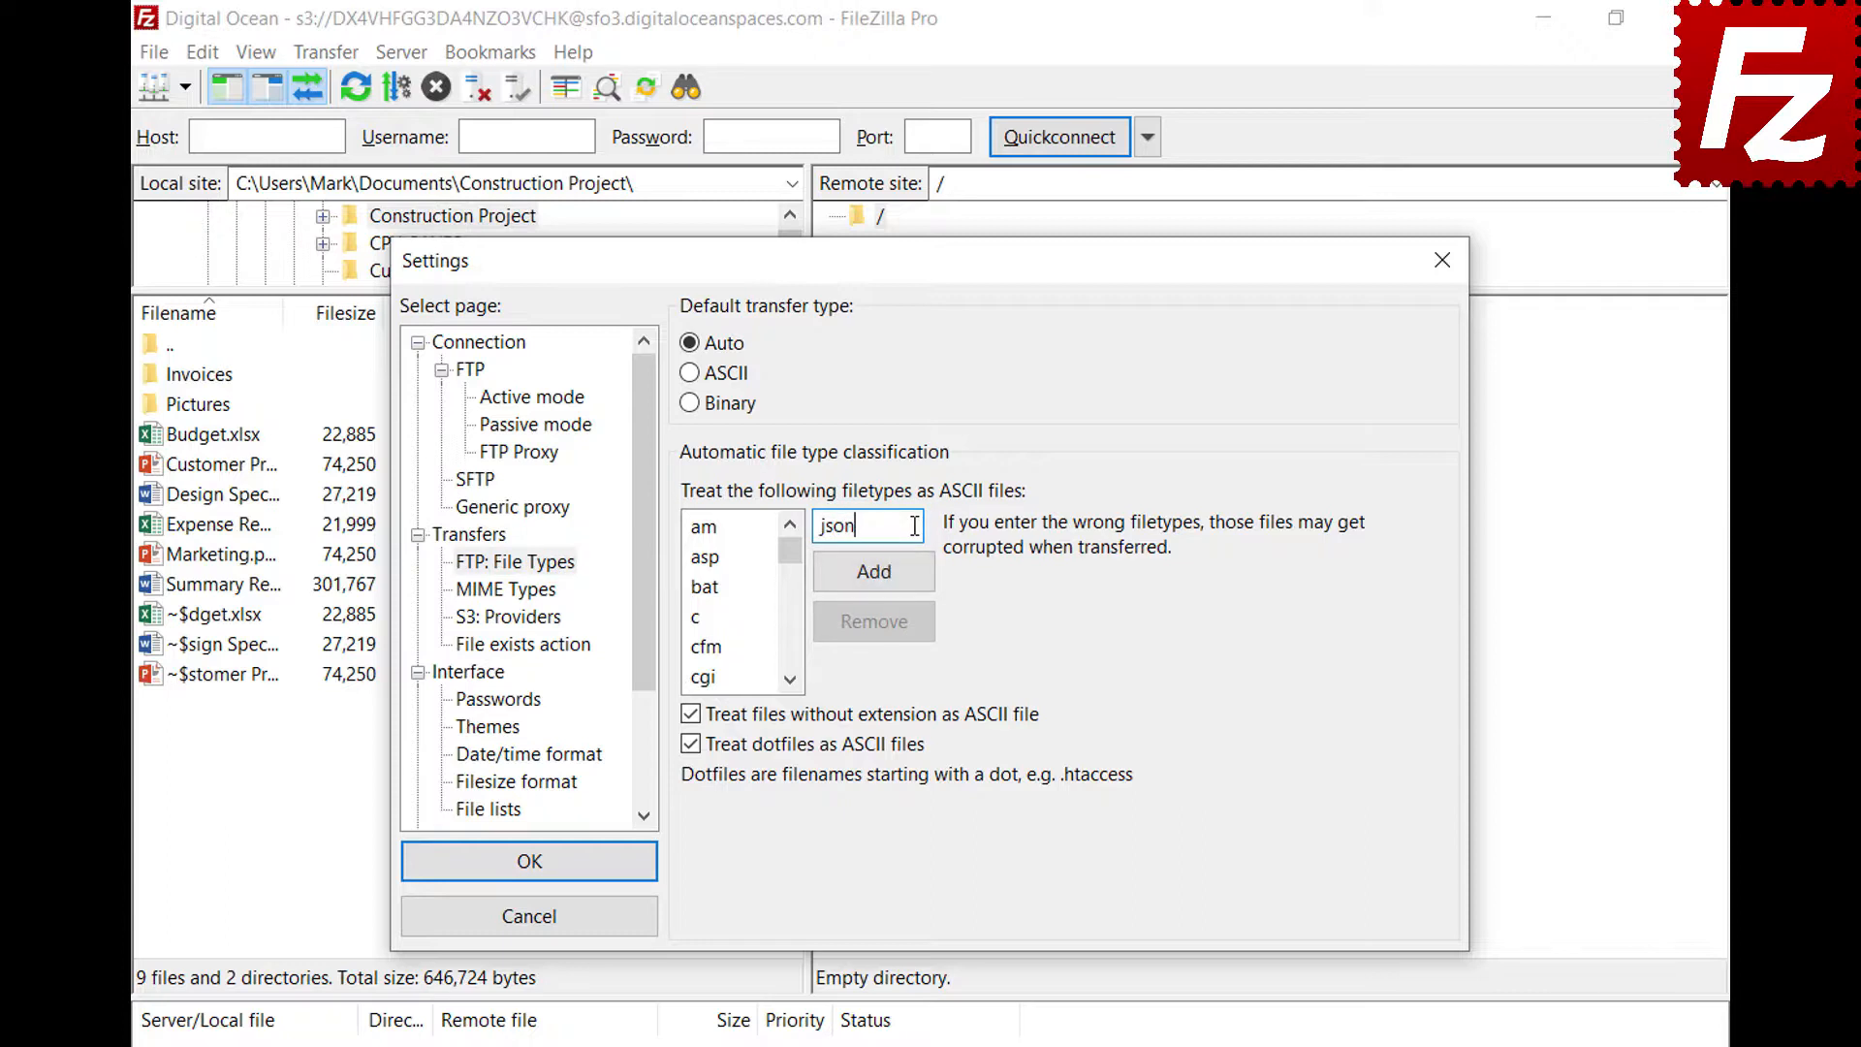
click(874, 584)
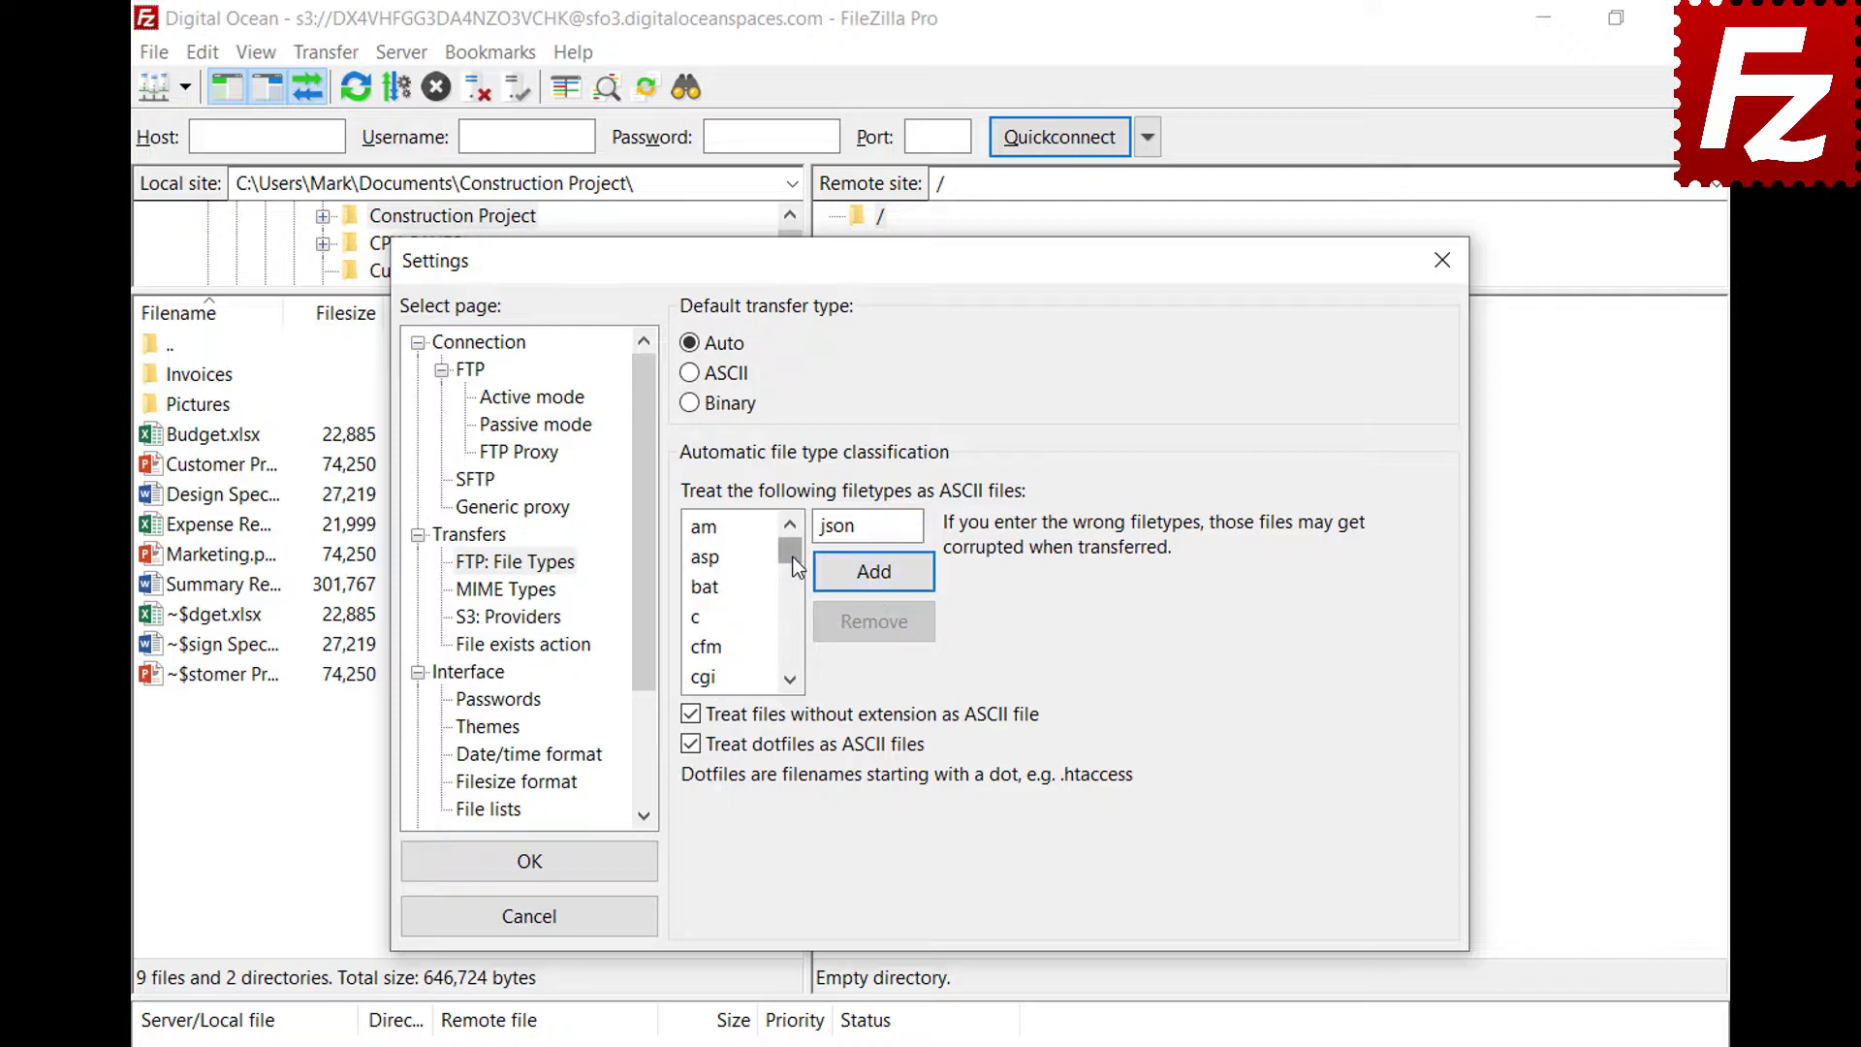
drag(790, 551, 793, 602)
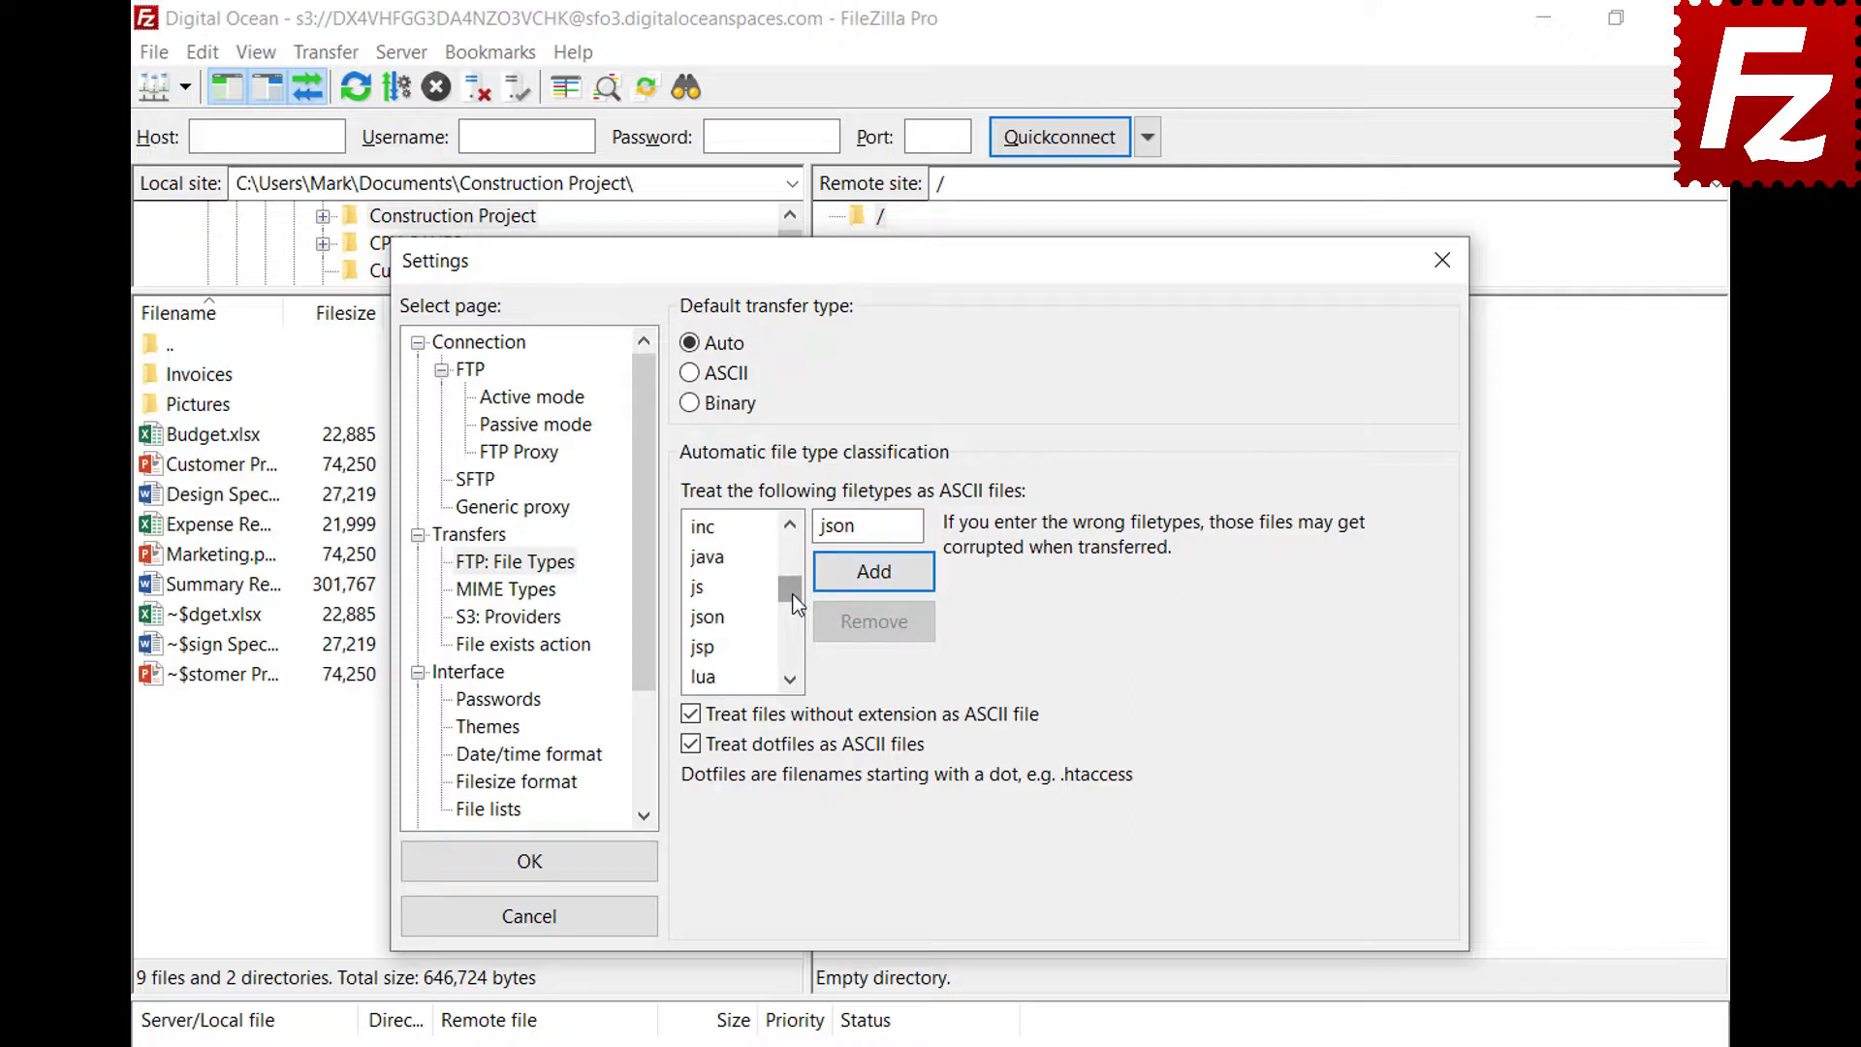
click(715, 617)
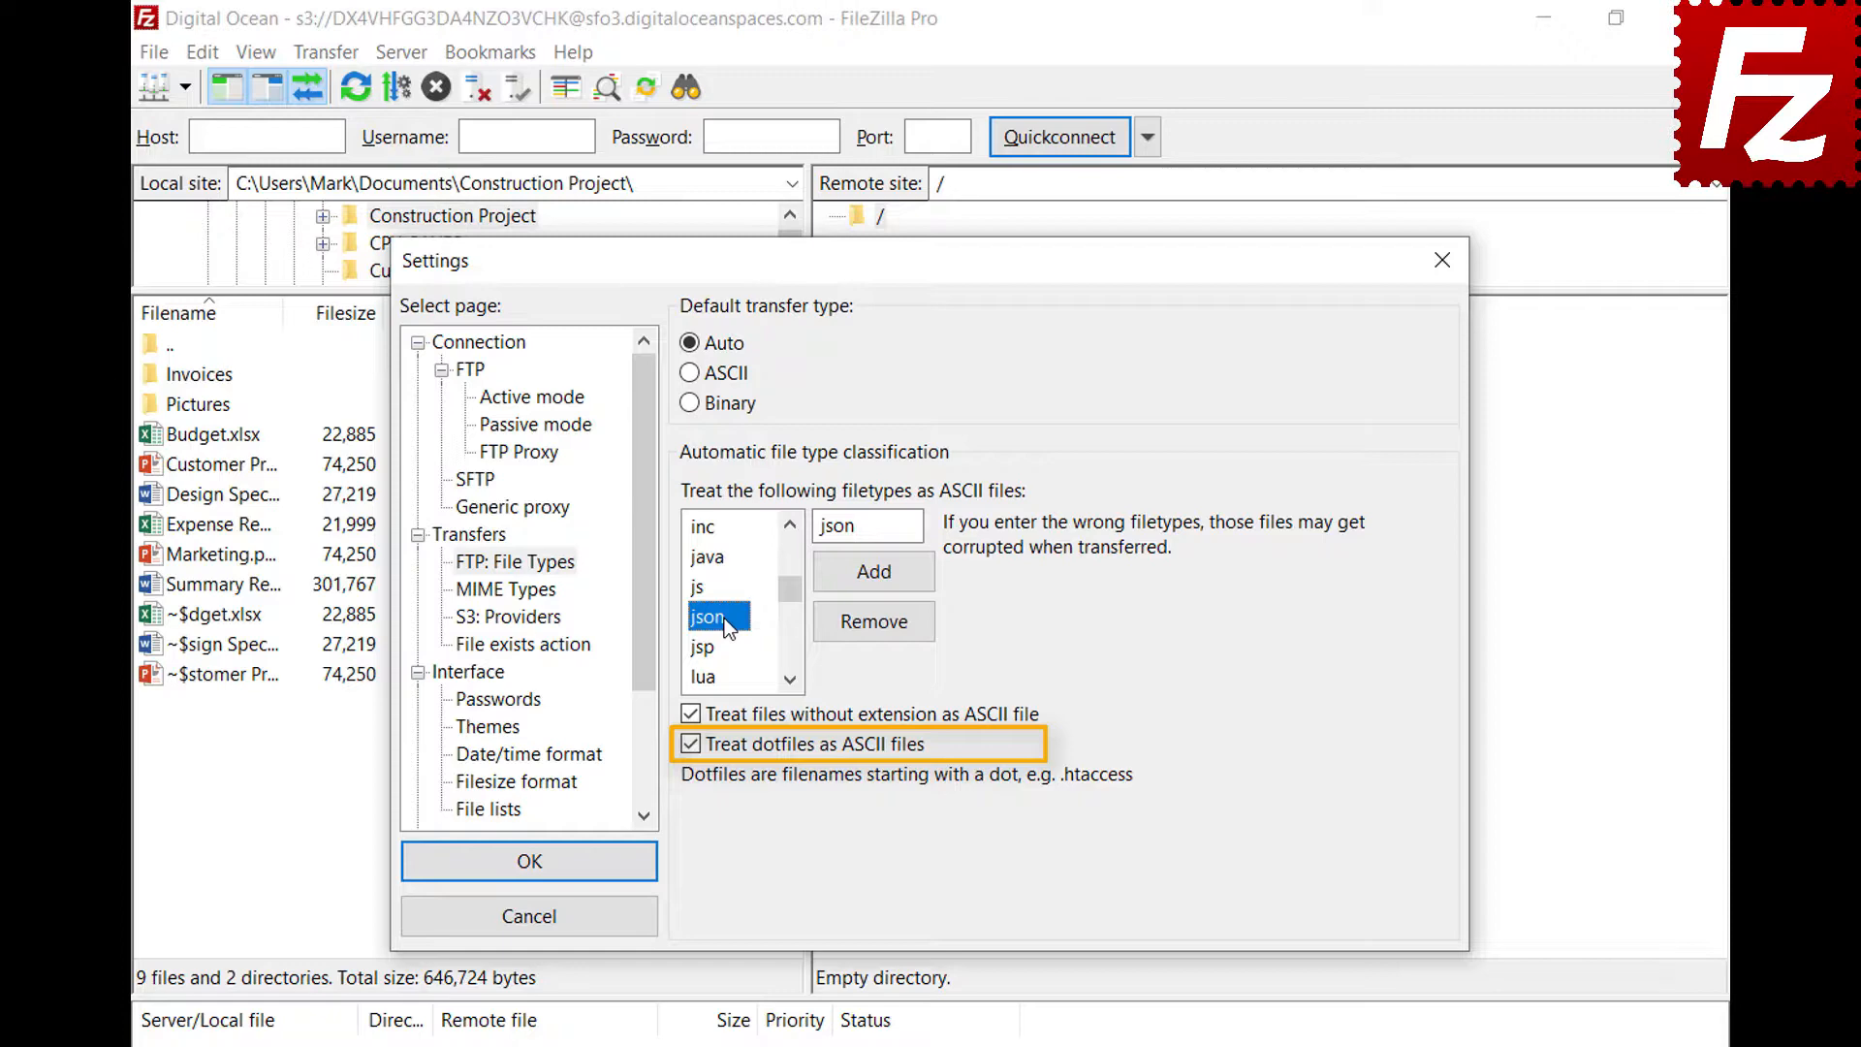
click(529, 877)
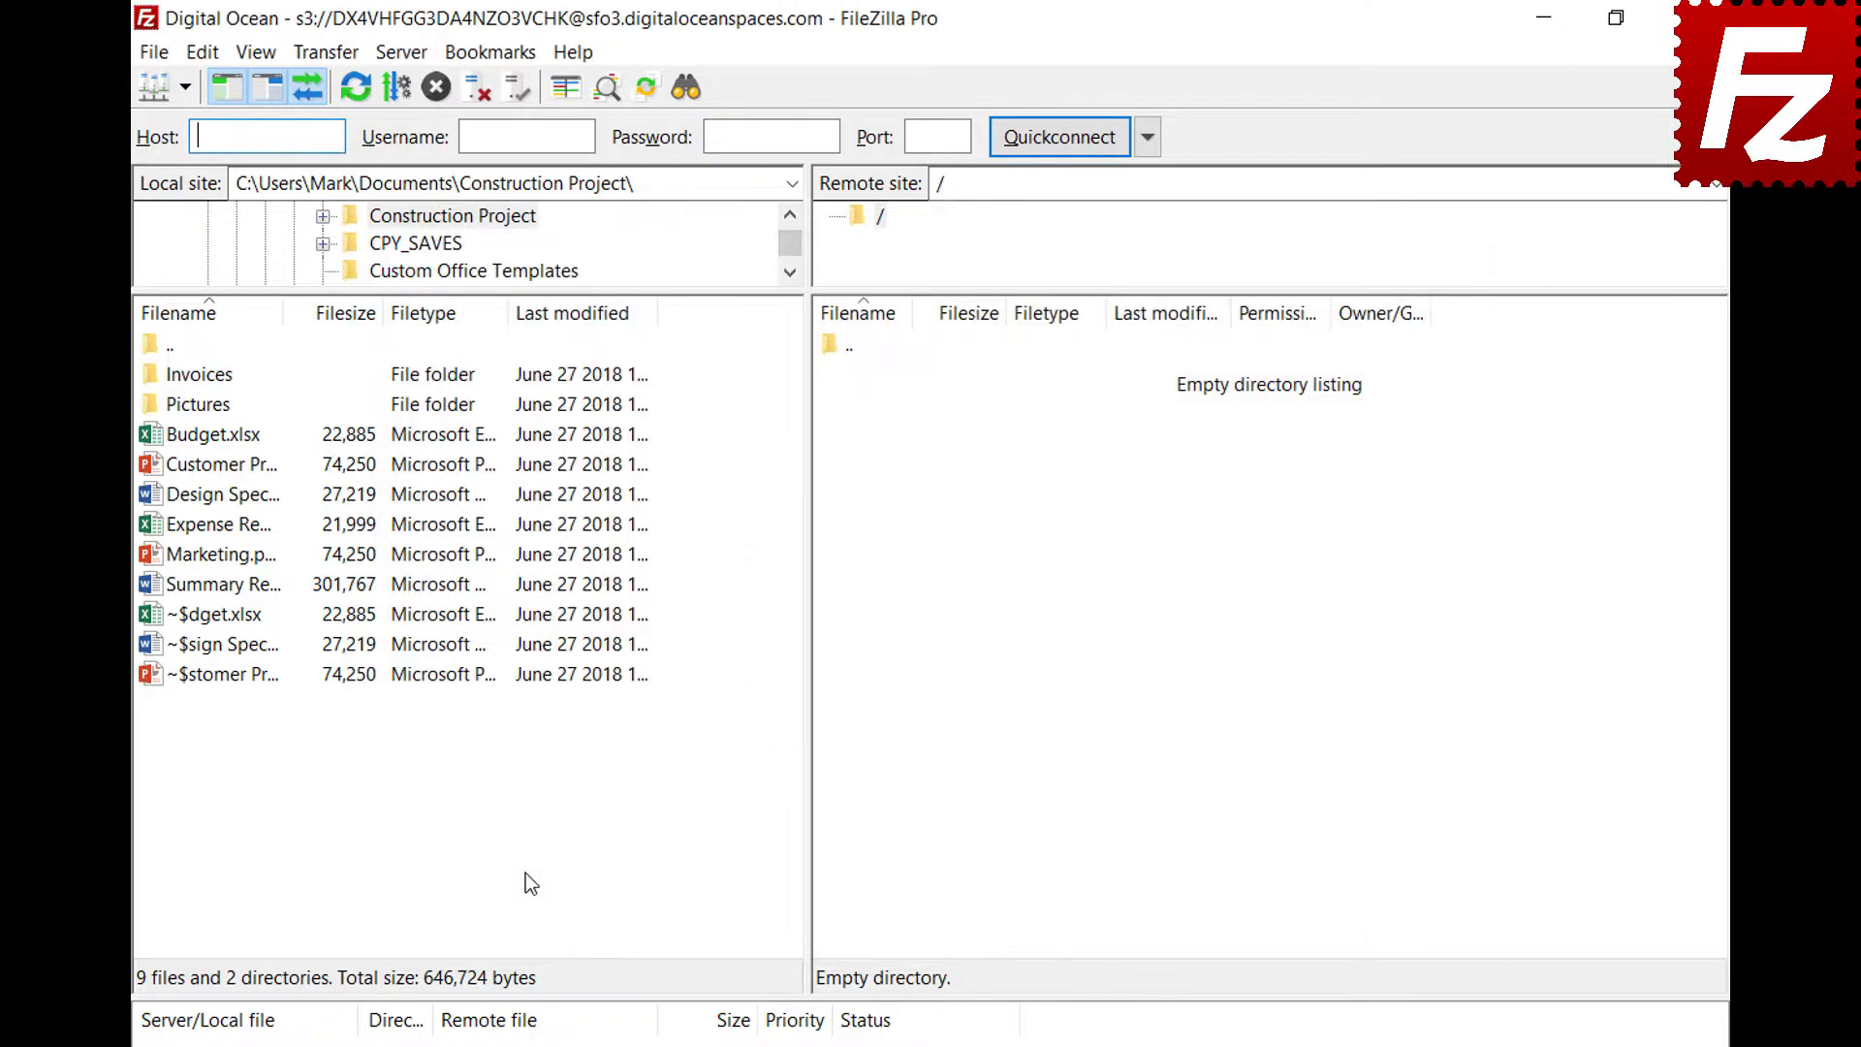
Connect to the saved FTP site in a new tab and view the Auto/ASCII/Binary transfer type choices
click(184, 89)
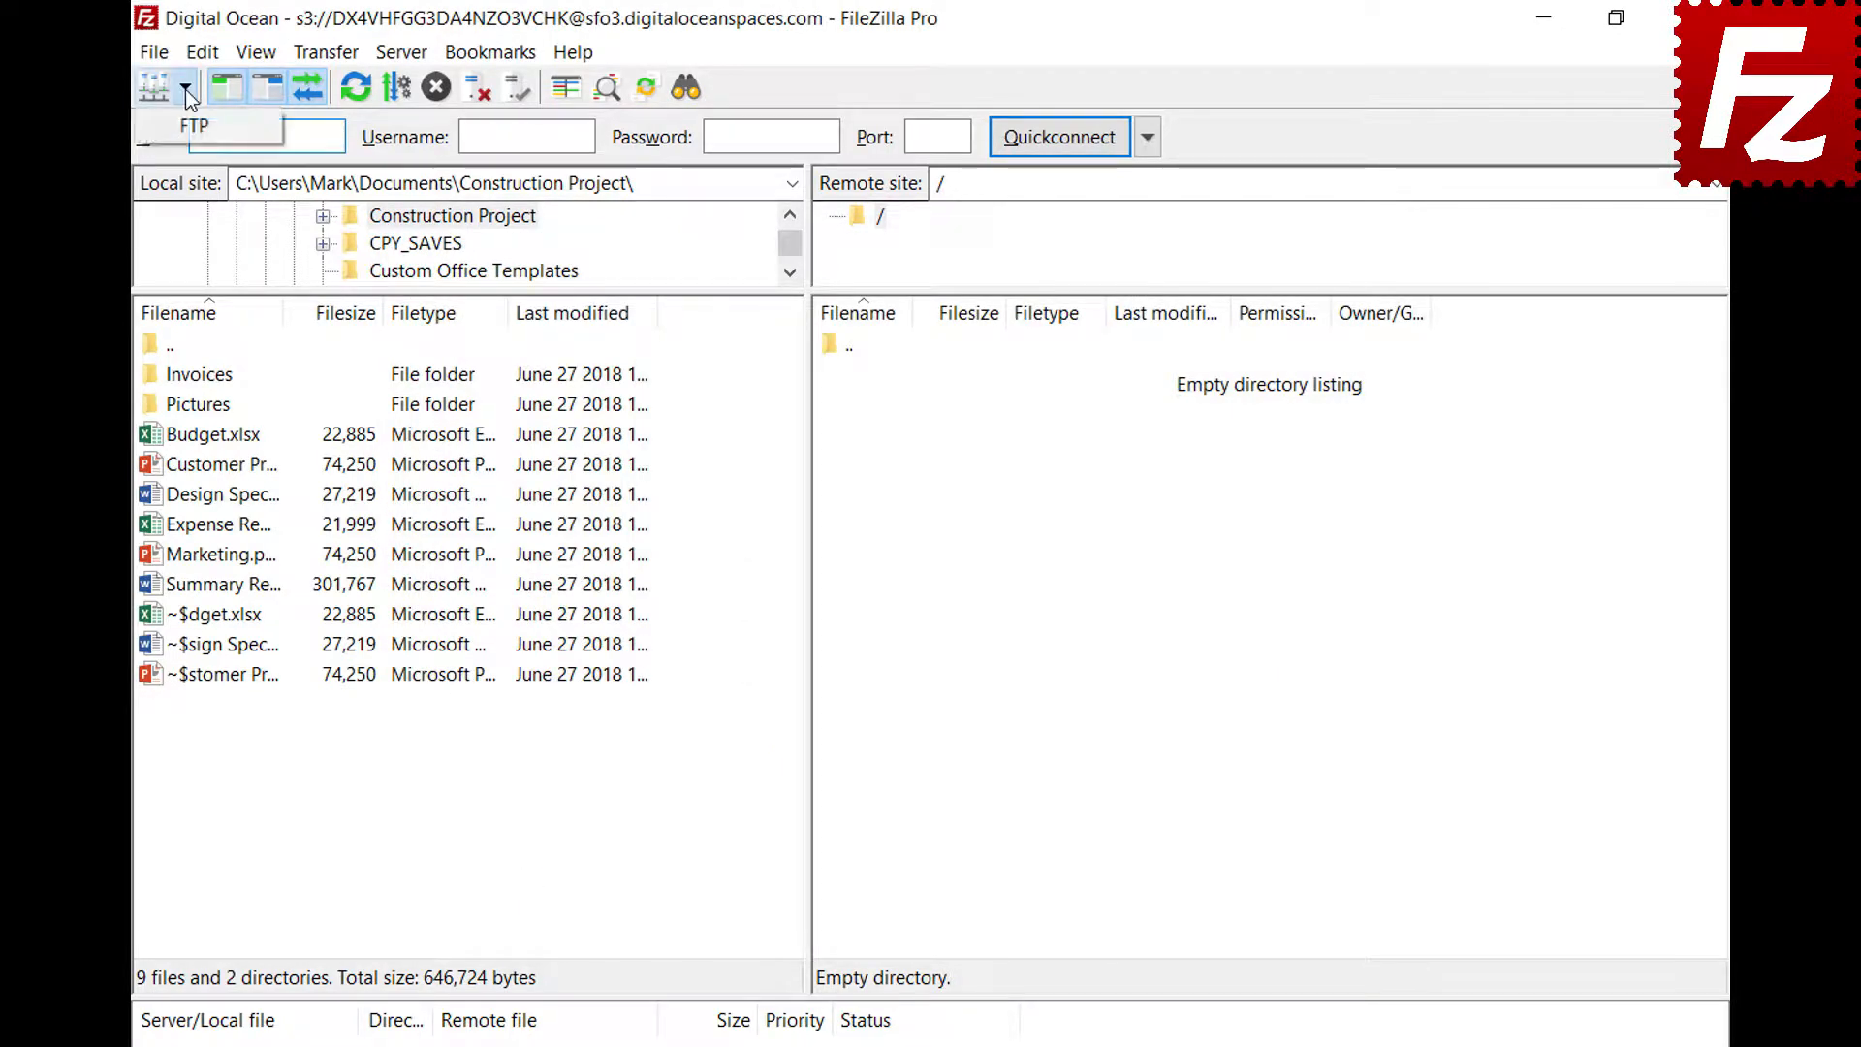
click(184, 120)
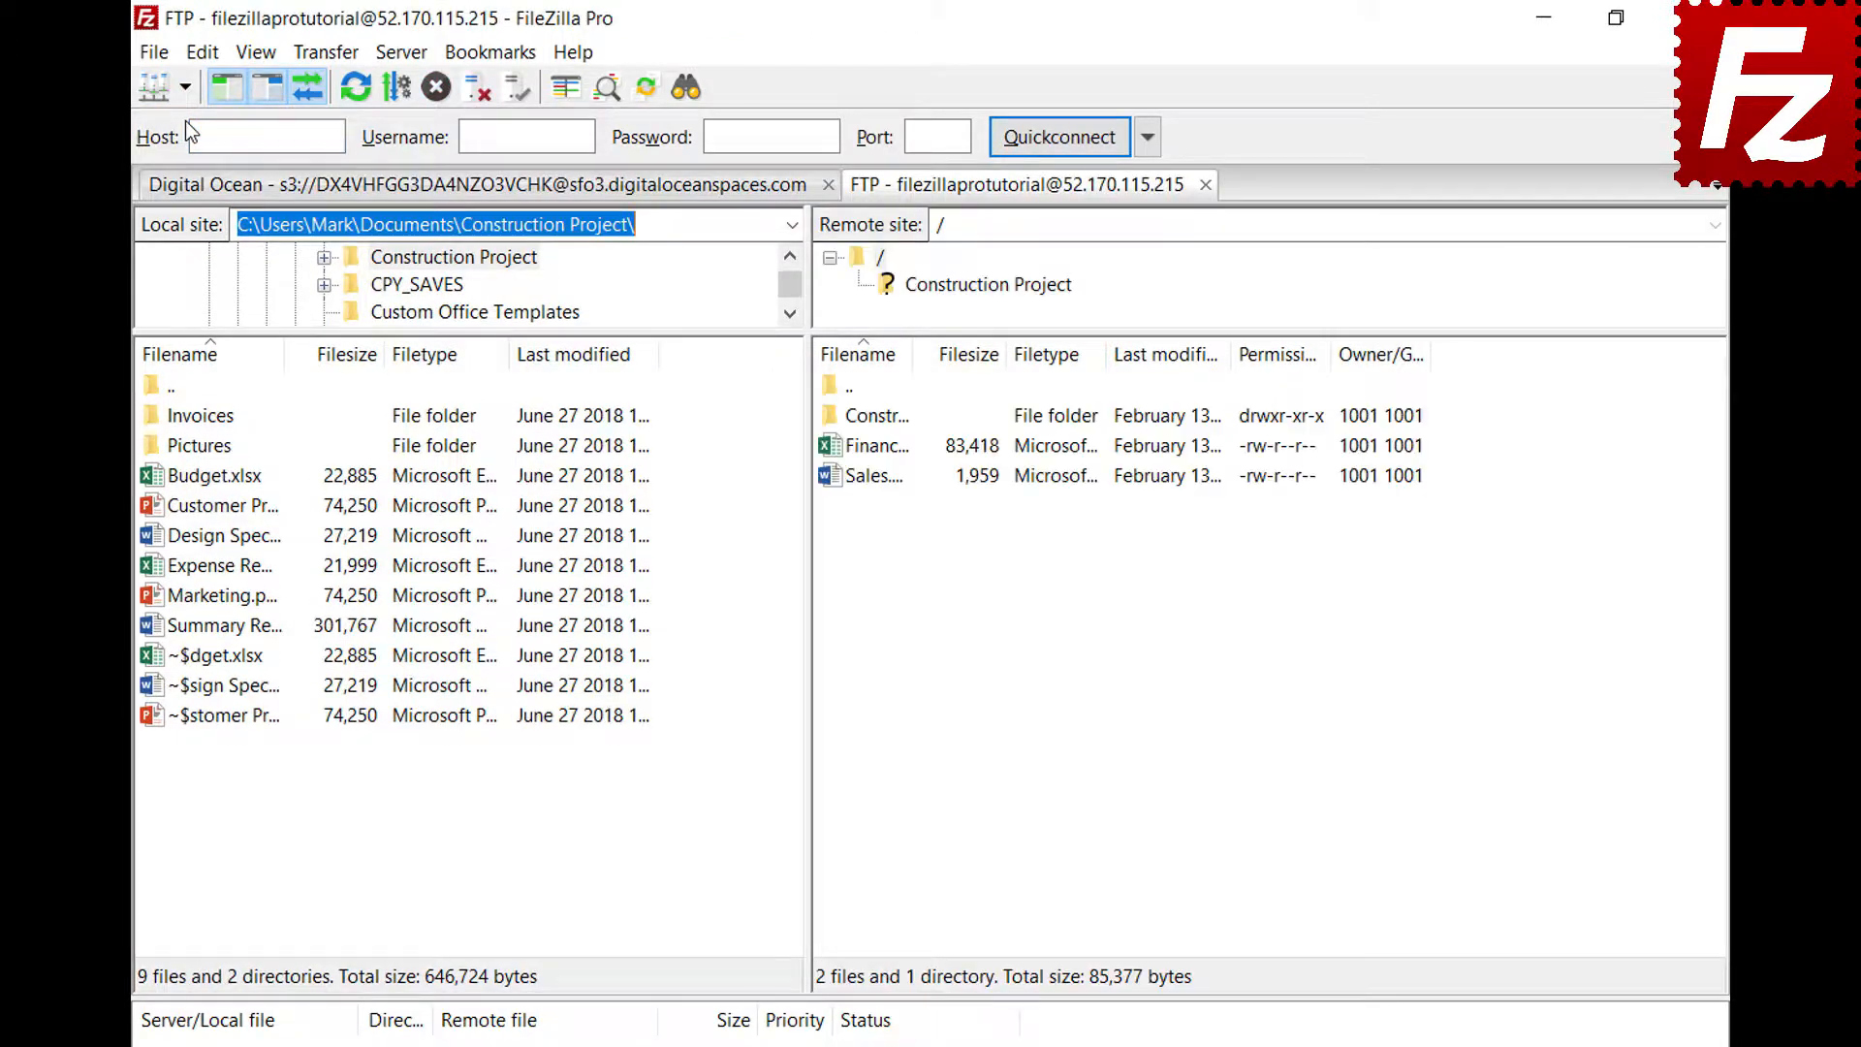
click(325, 52)
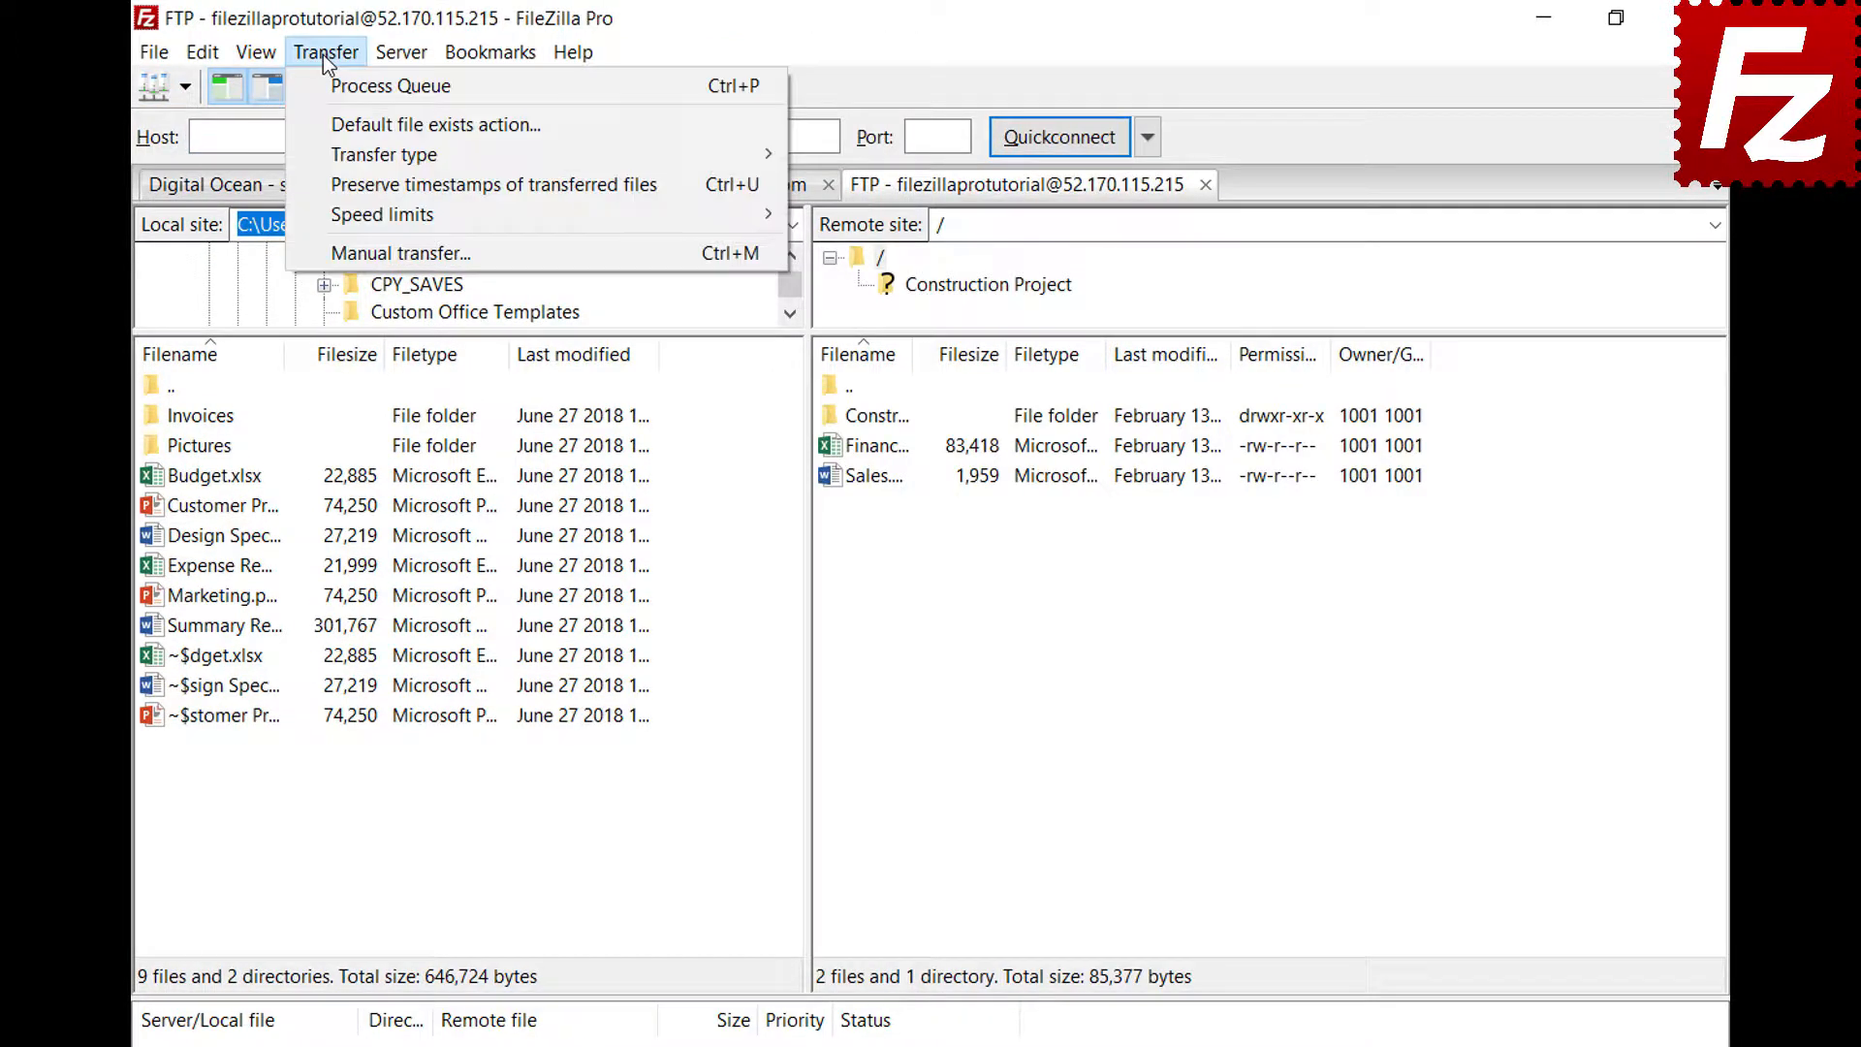
mouse_move(333, 153)
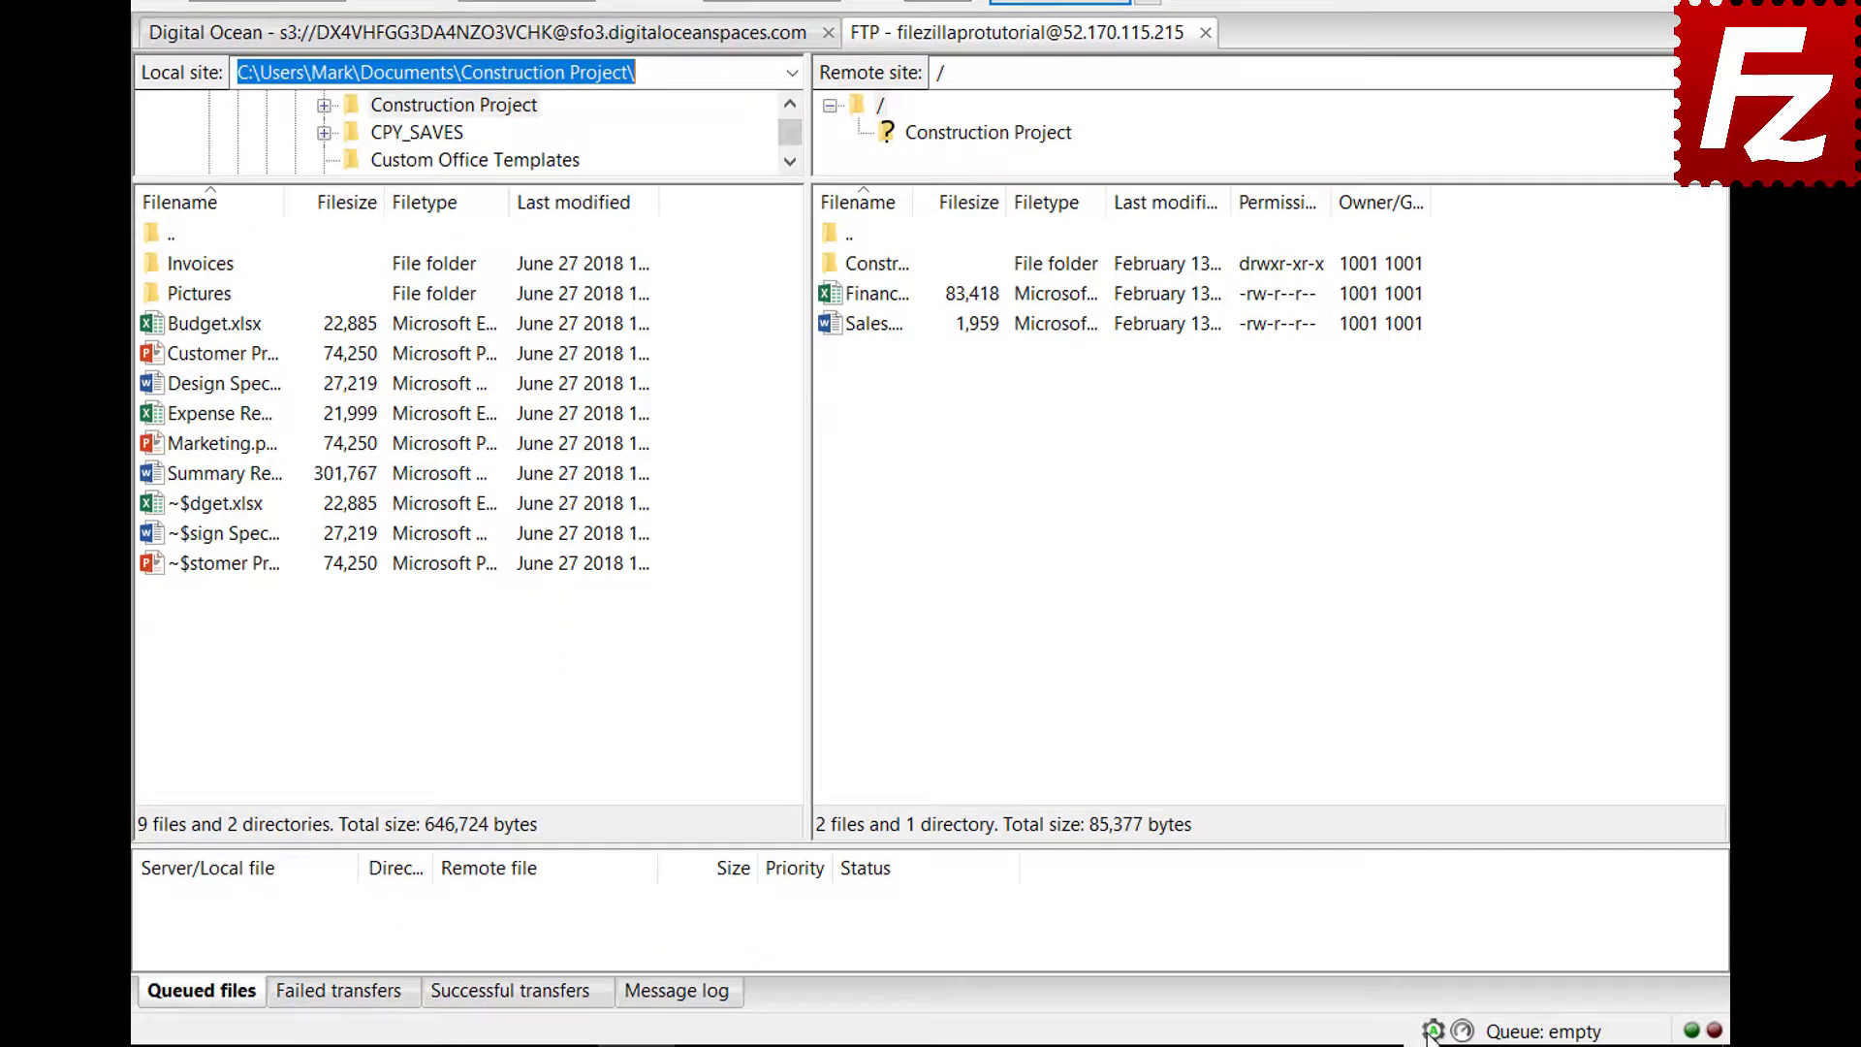
click(1432, 1034)
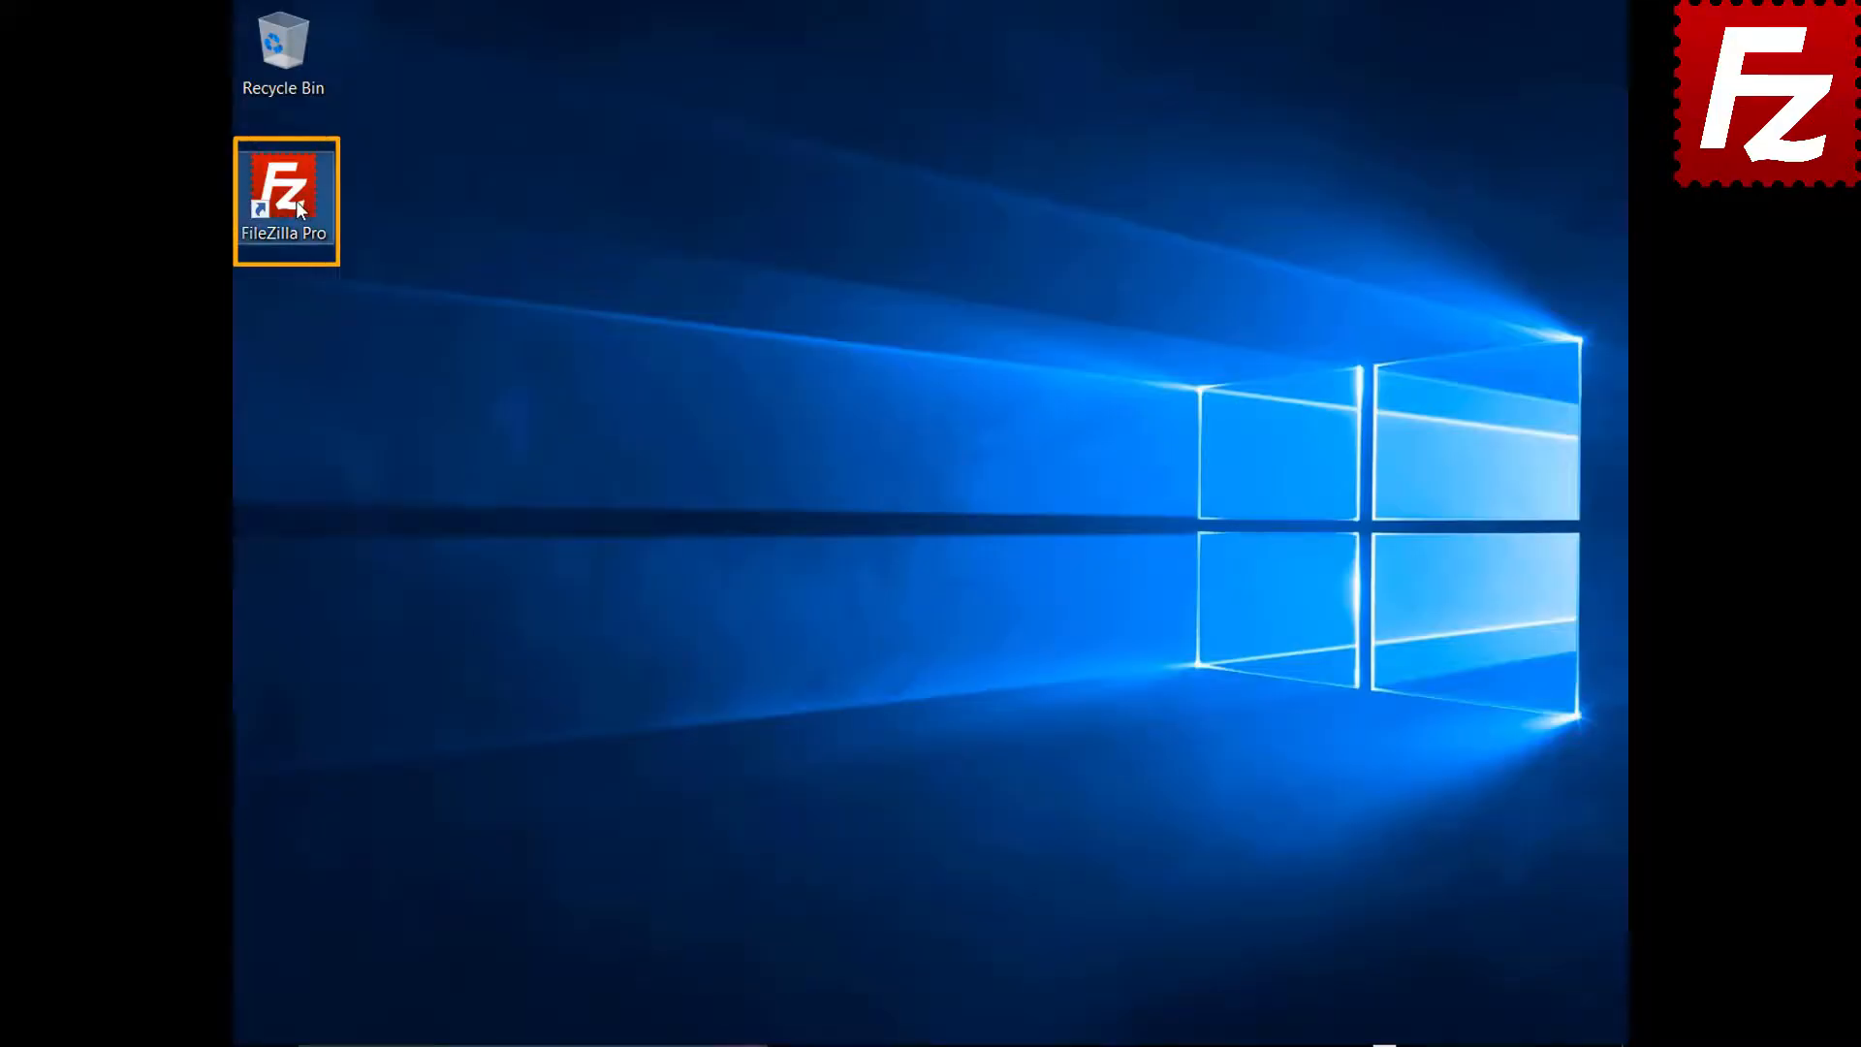
Launch FileZilla Pro and connect to the saved FTP Tutorial site from the Site Manager list
double_click(296, 208)
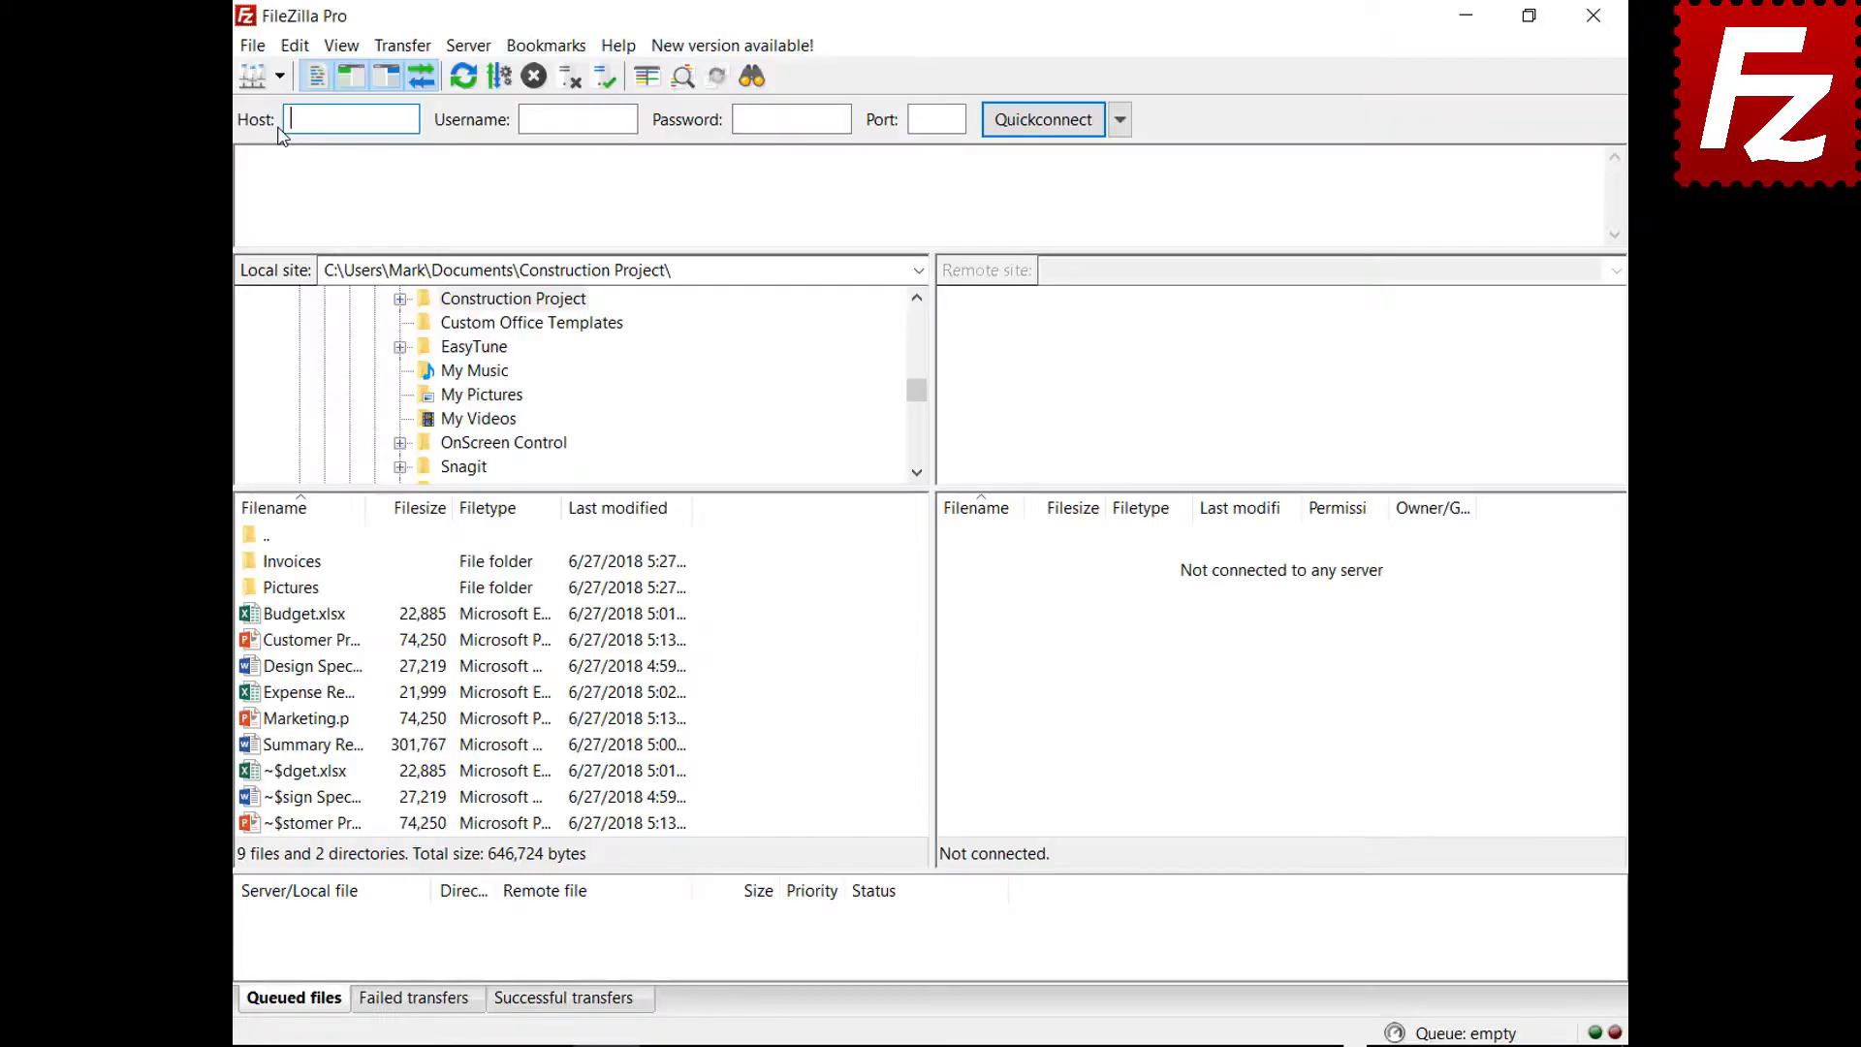
click(277, 79)
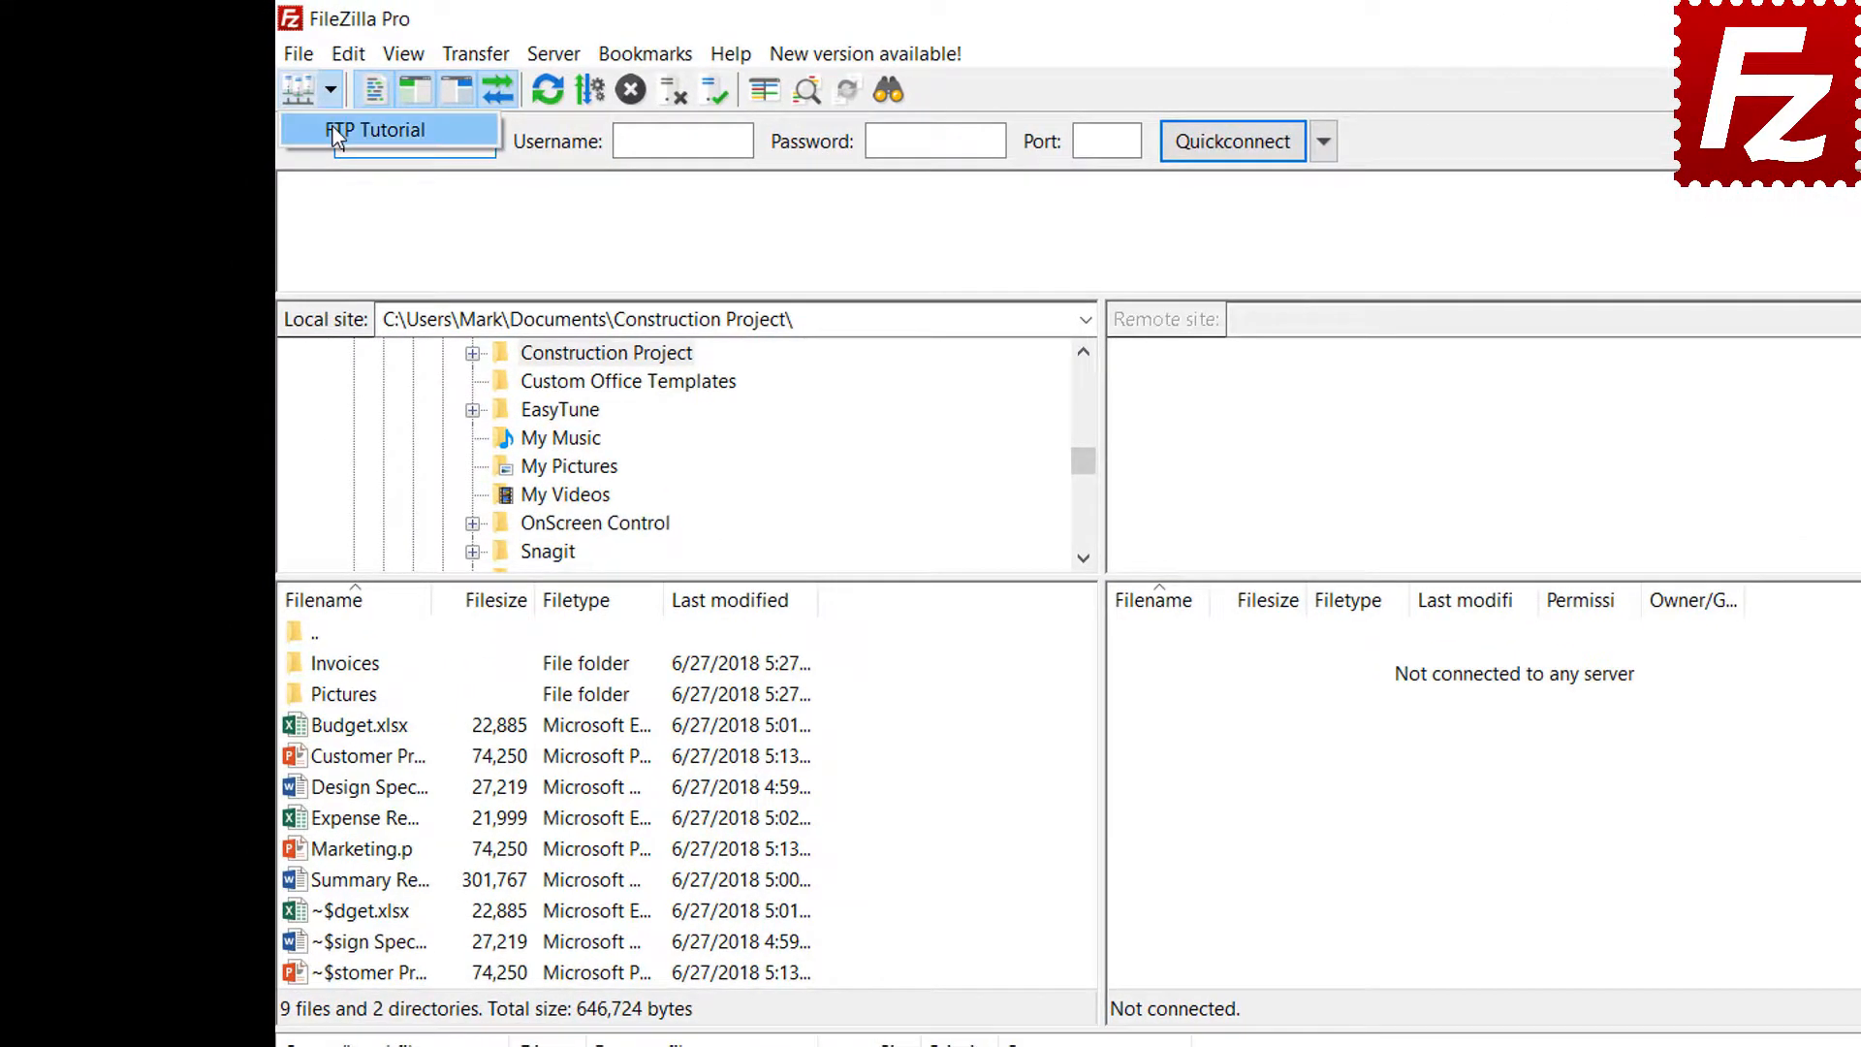
click(333, 128)
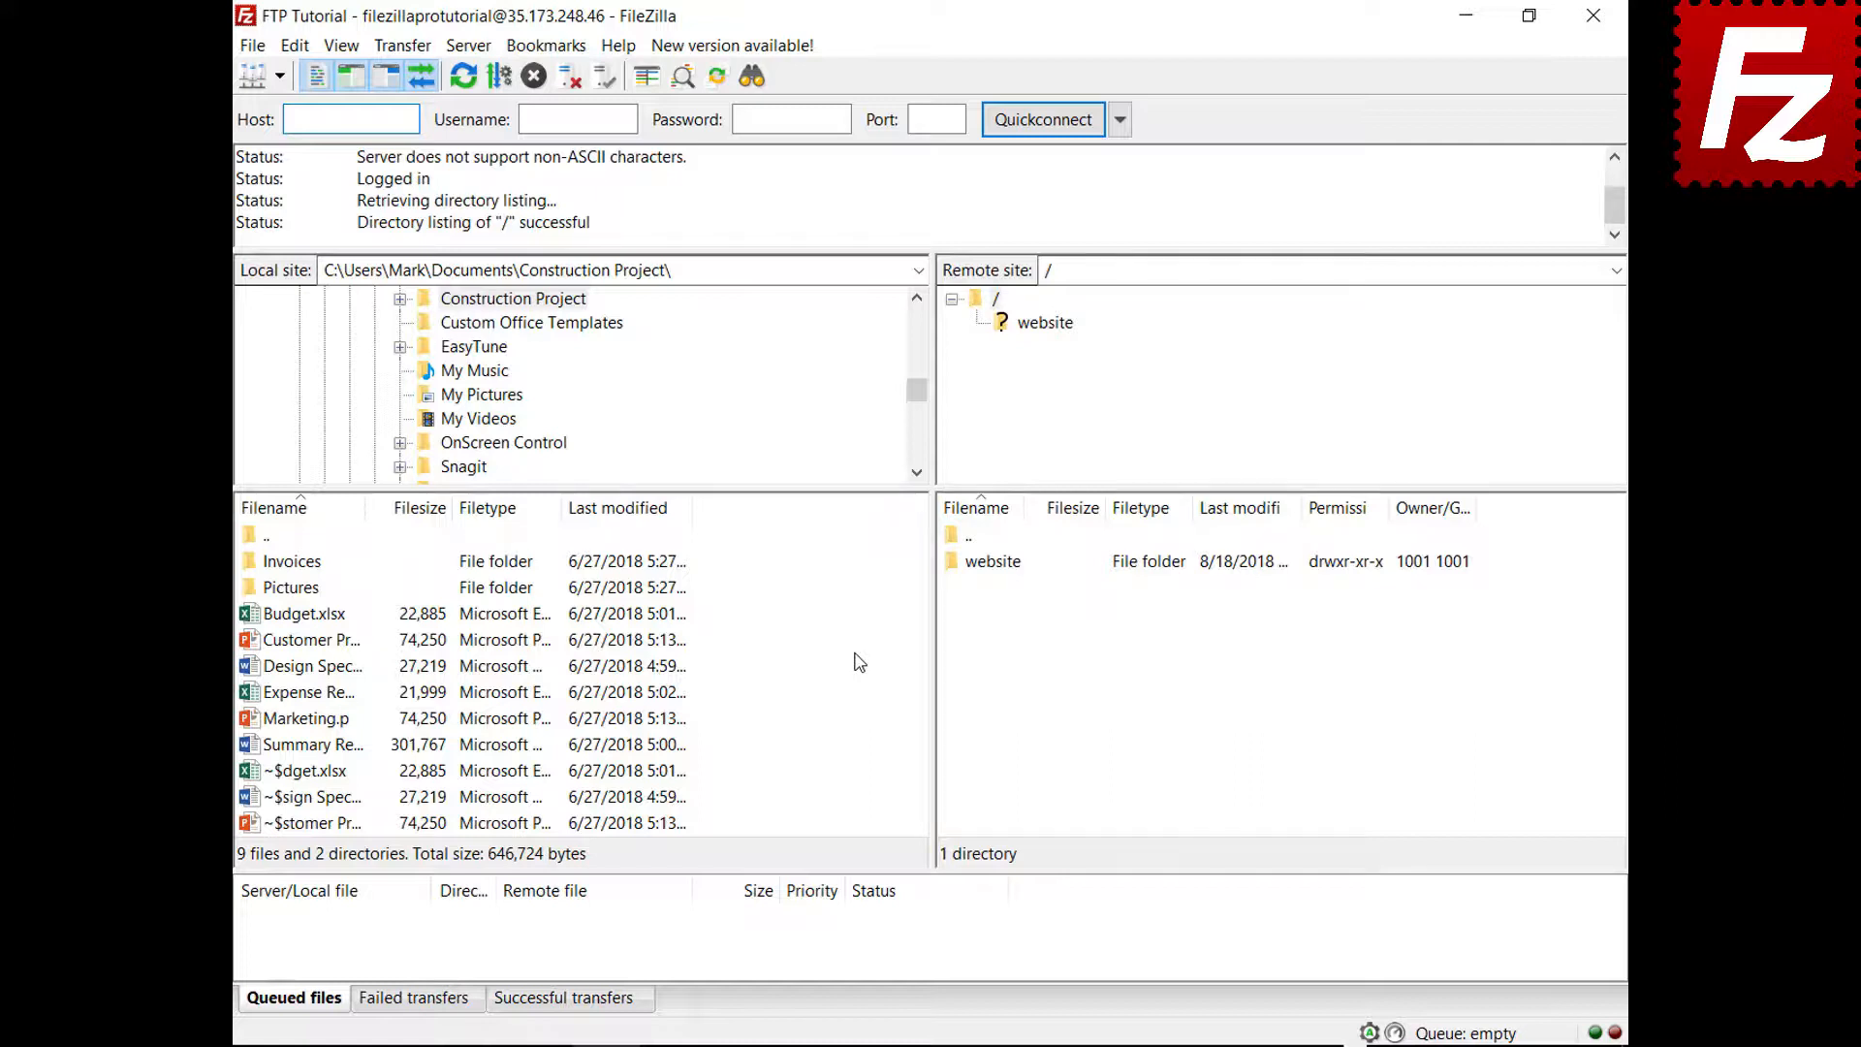
Upload Summary Report.docx directly, then queue Budget.xlsx and the Invoices folder and process the queue
right_click(311, 746)
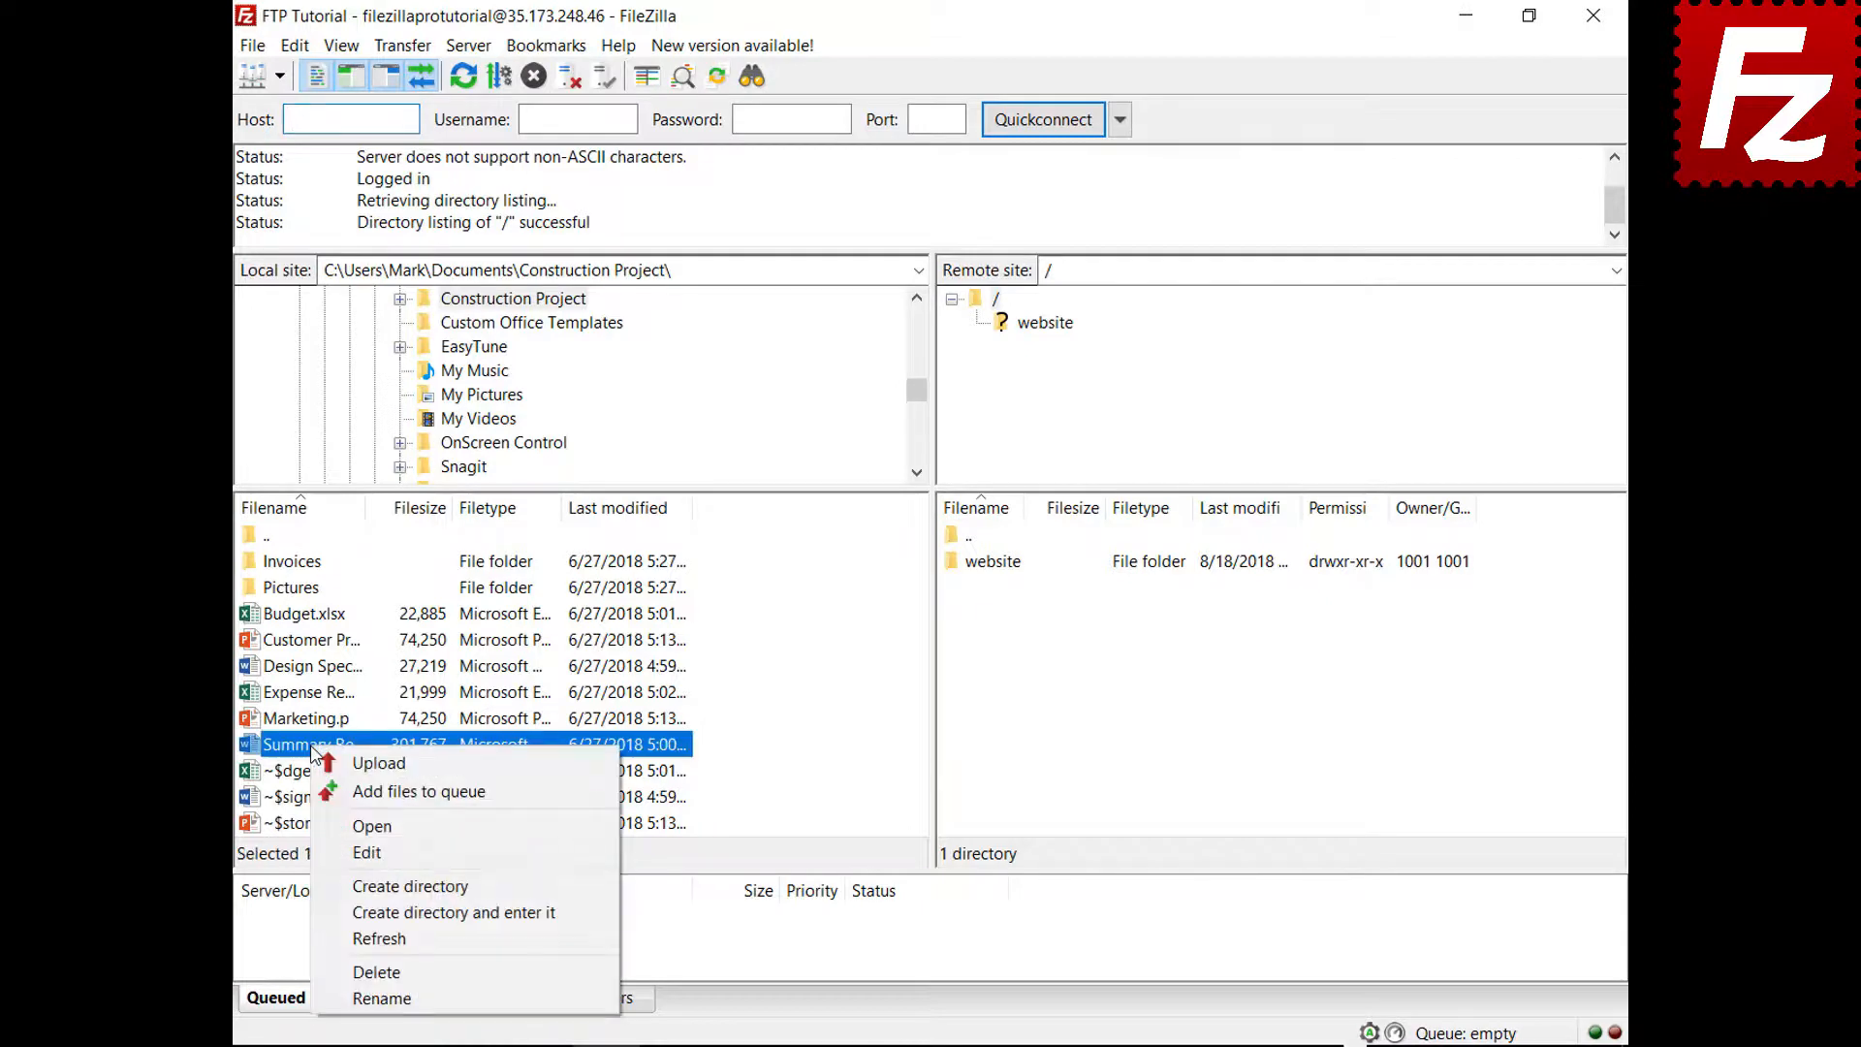
click(377, 764)
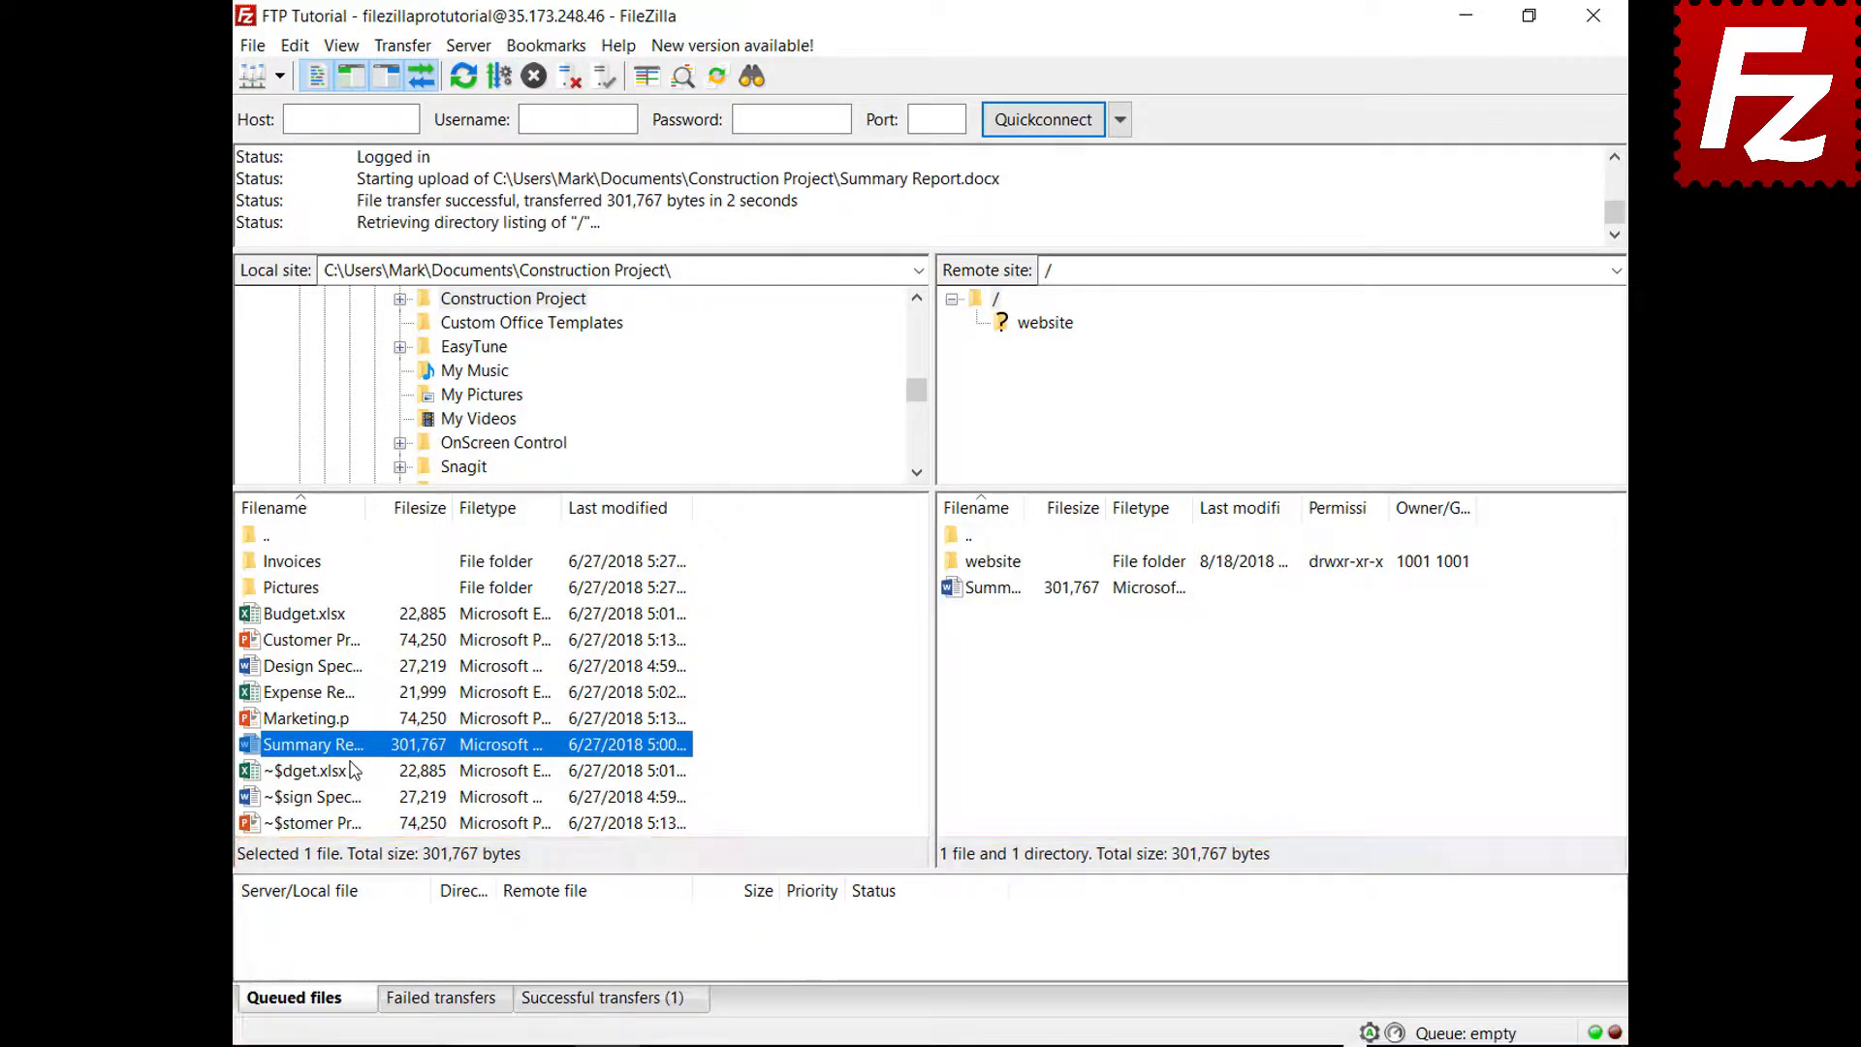
right_click(312, 614)
click(347, 661)
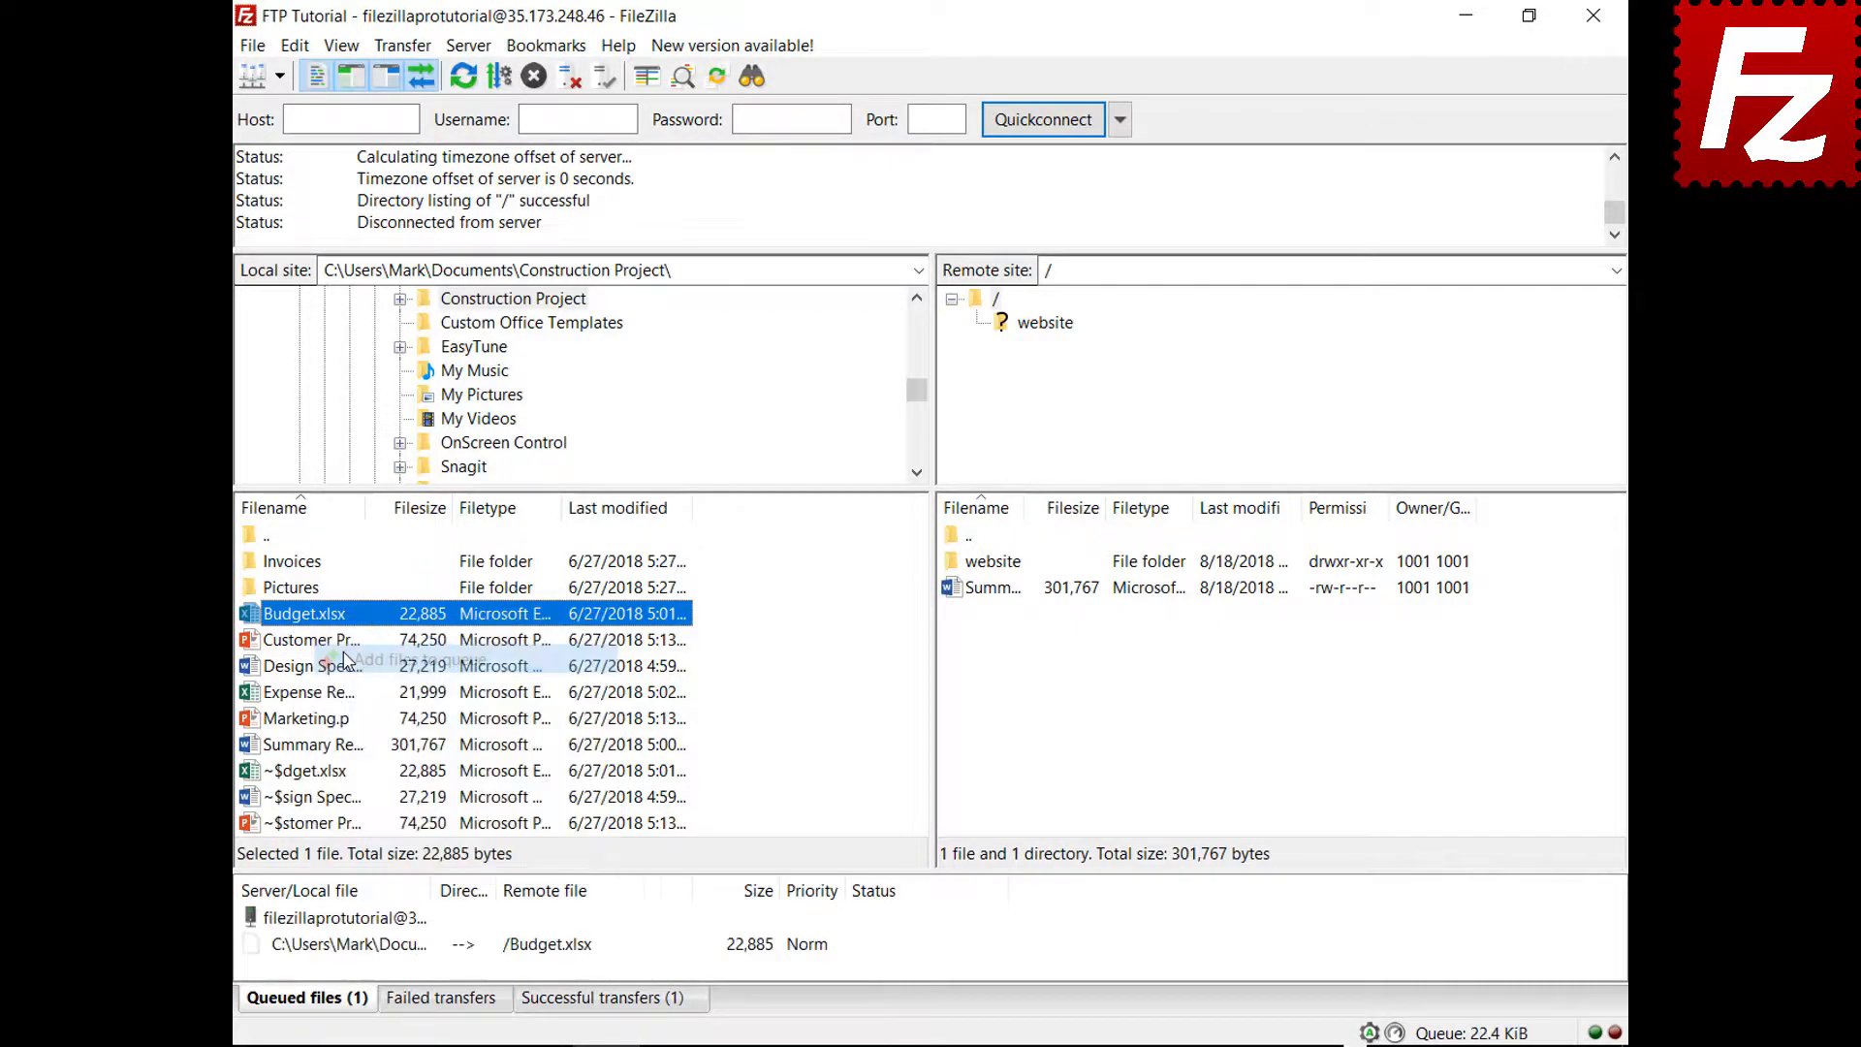
right_click(308, 562)
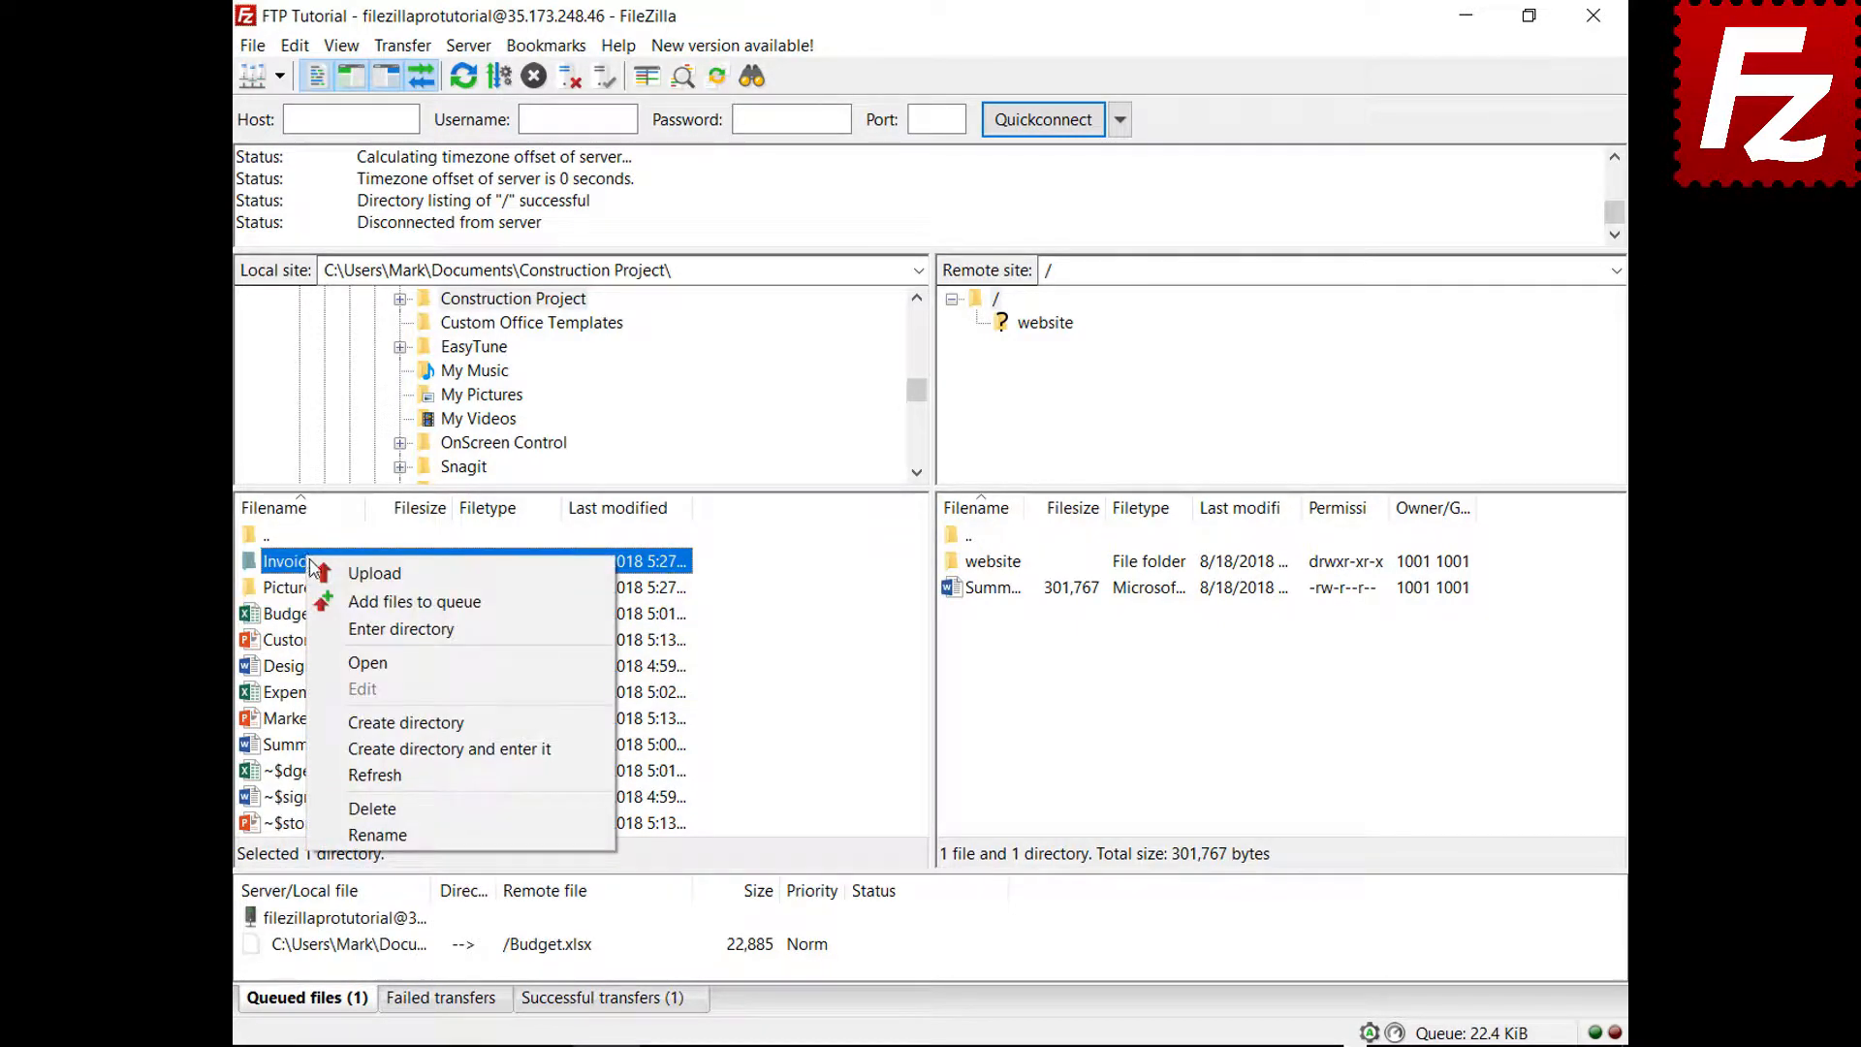
click(327, 600)
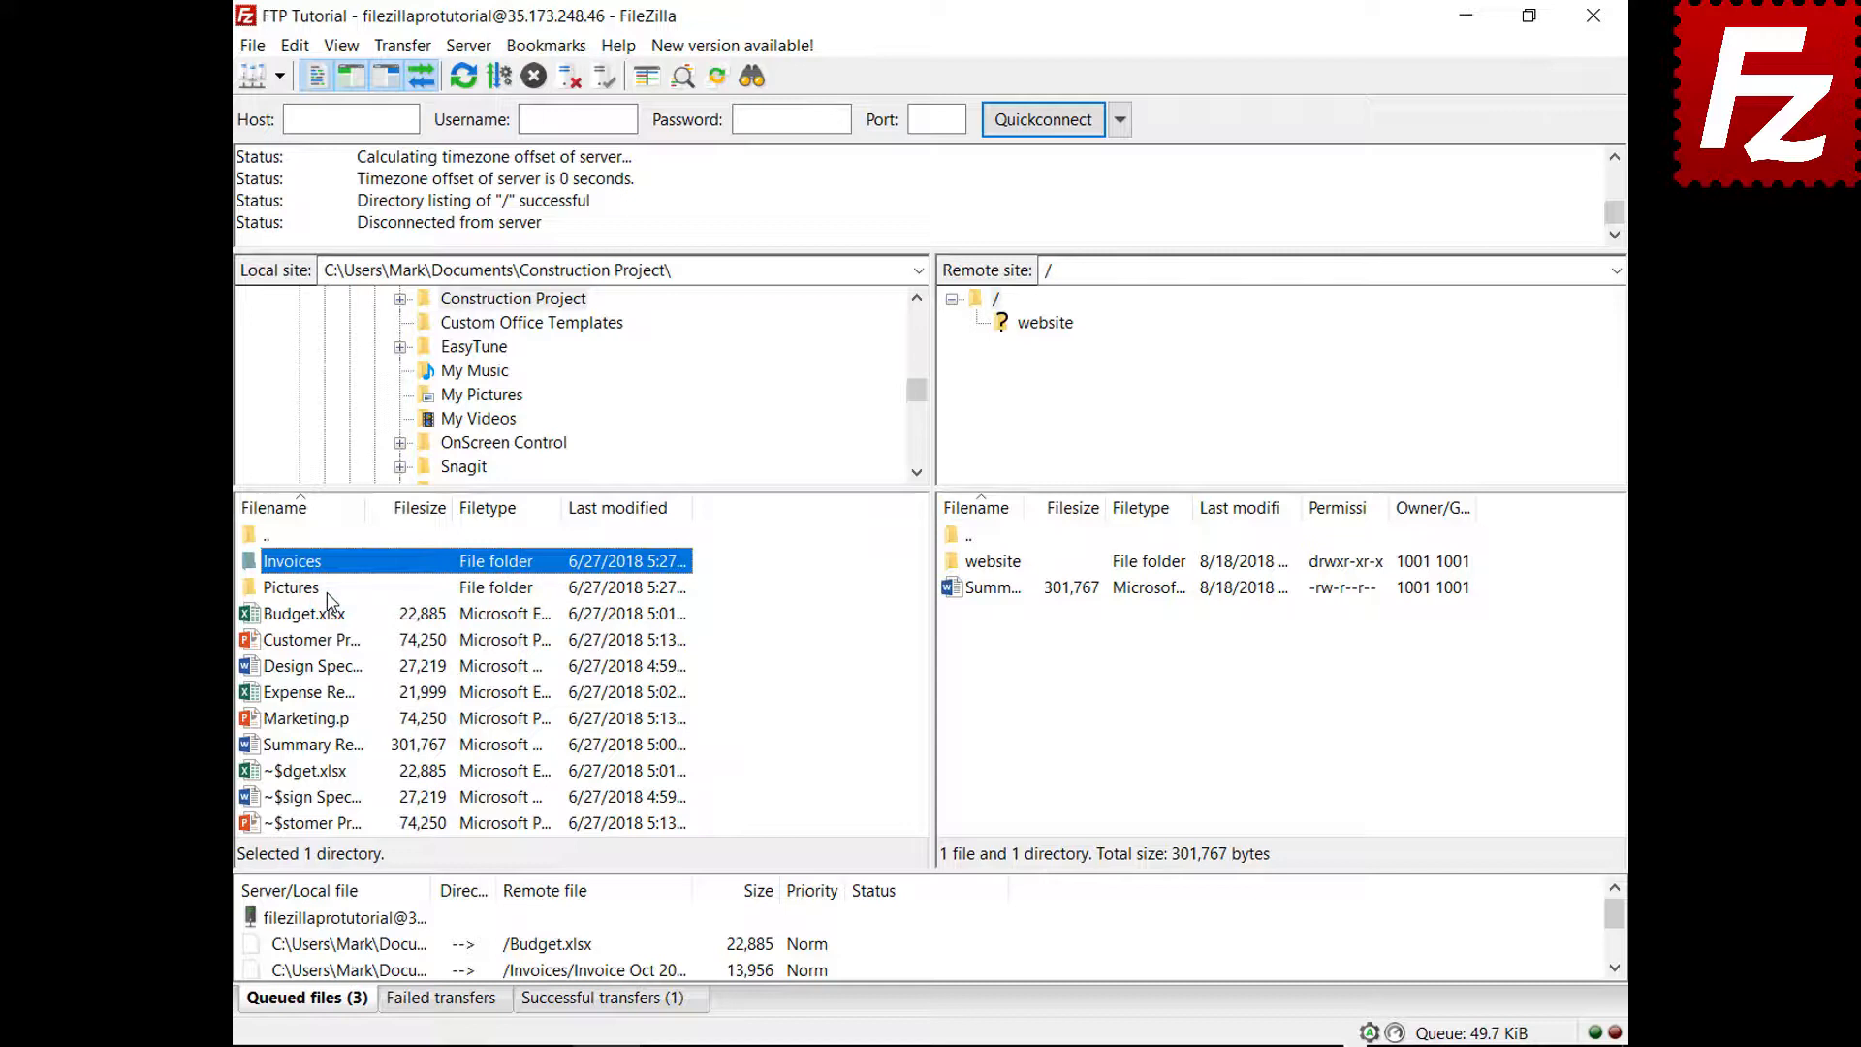
right_click(357, 919)
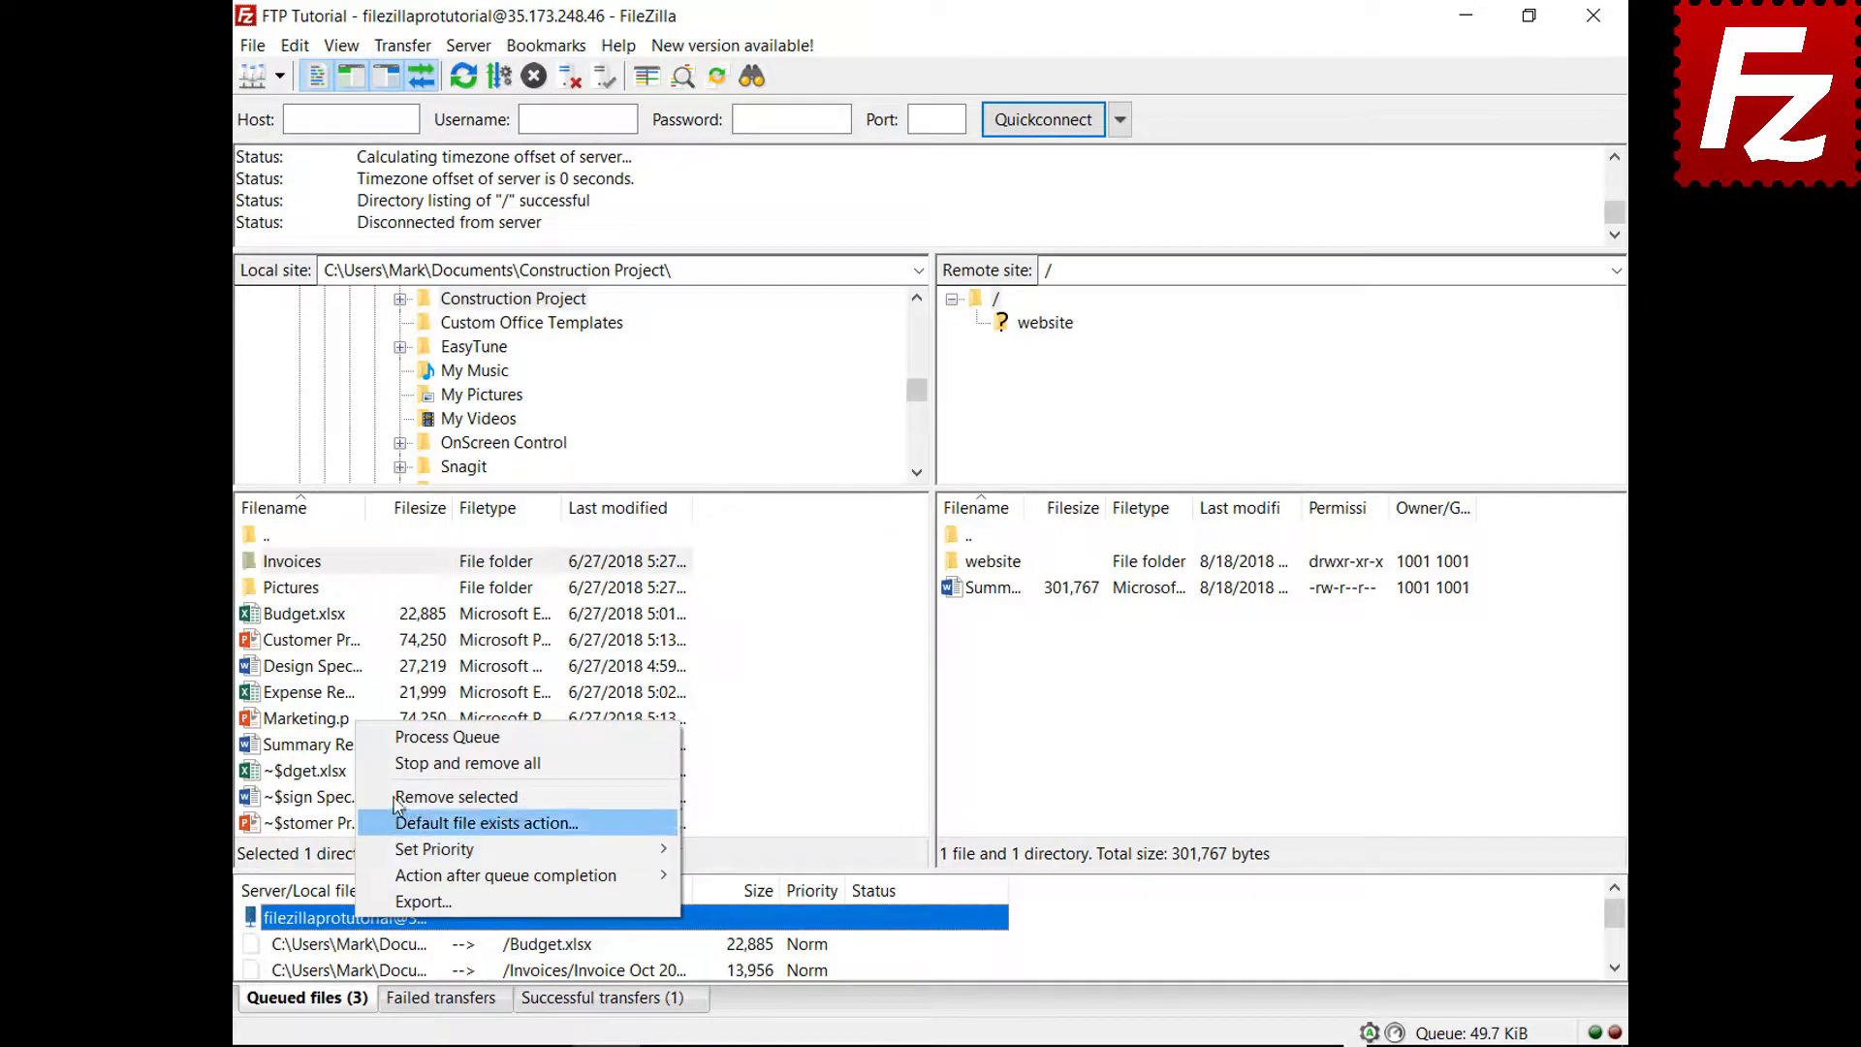
click(405, 745)
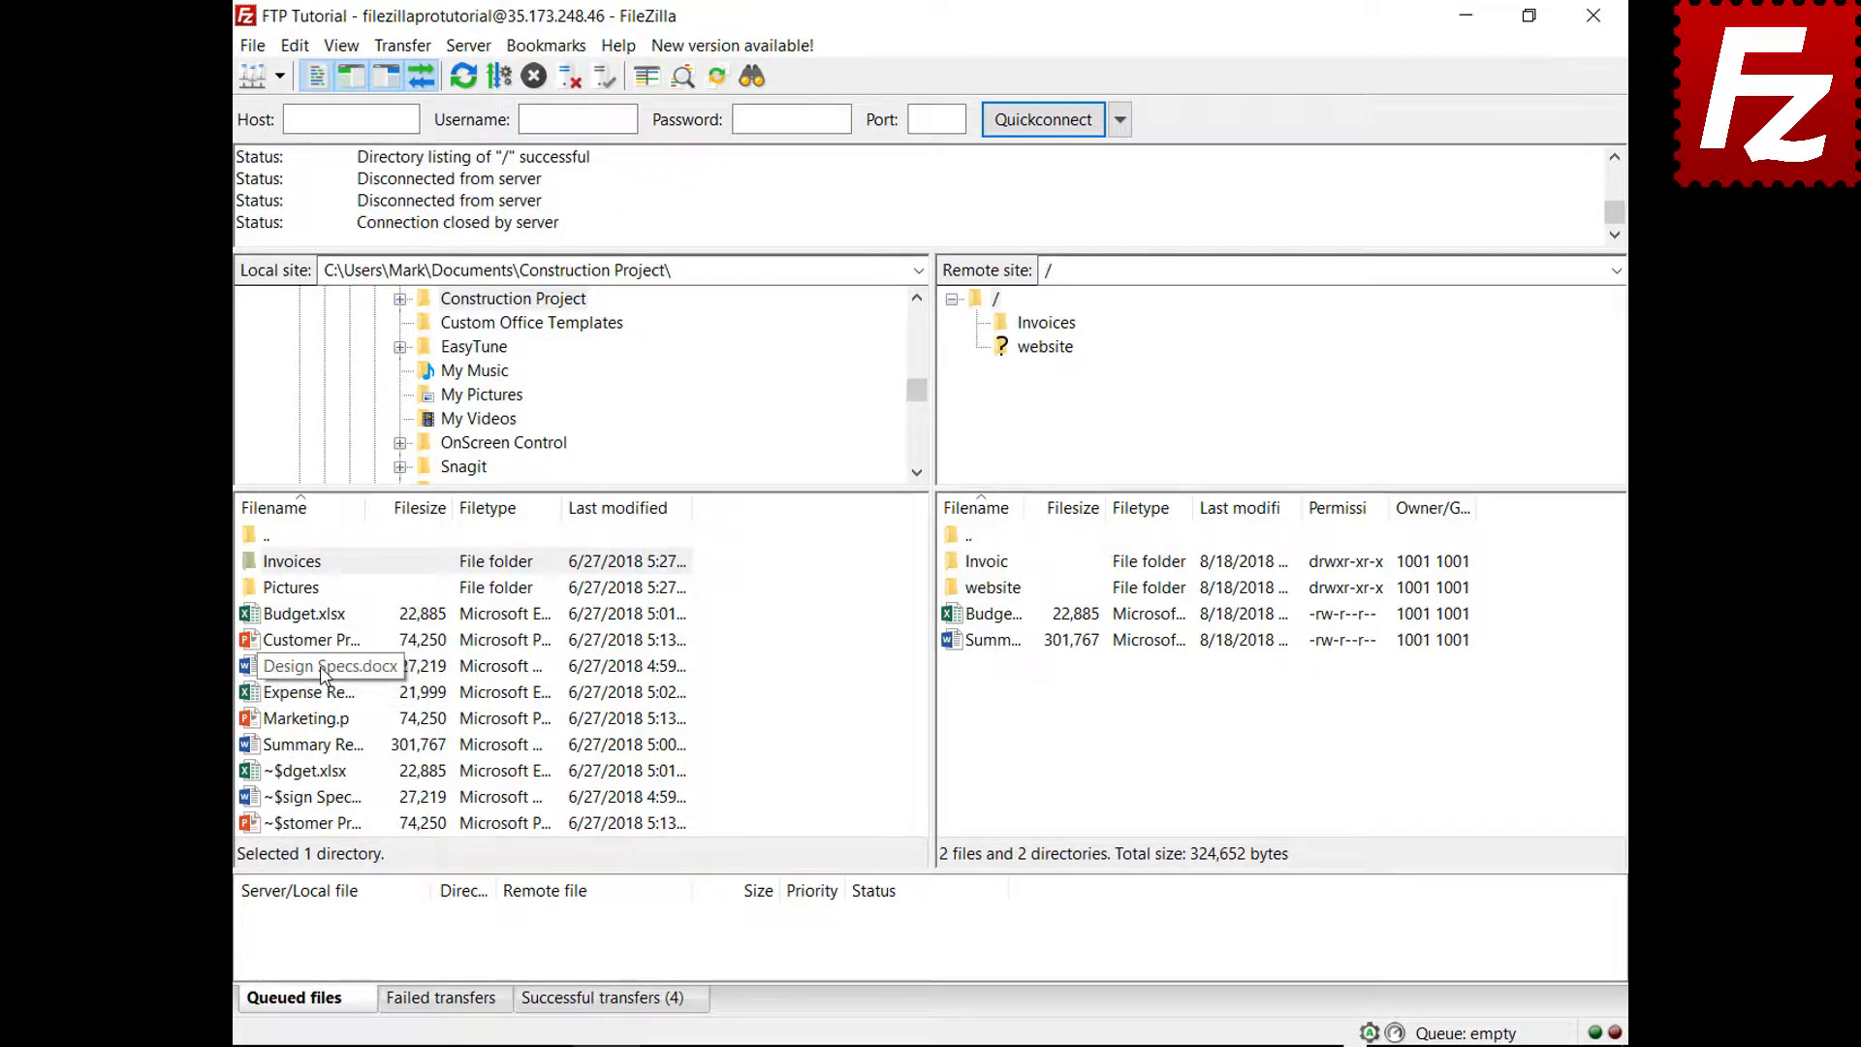
Queue Design Specs.docx and Expense Report.xlsx, and sort the queue by size
right_click(322, 669)
click(357, 711)
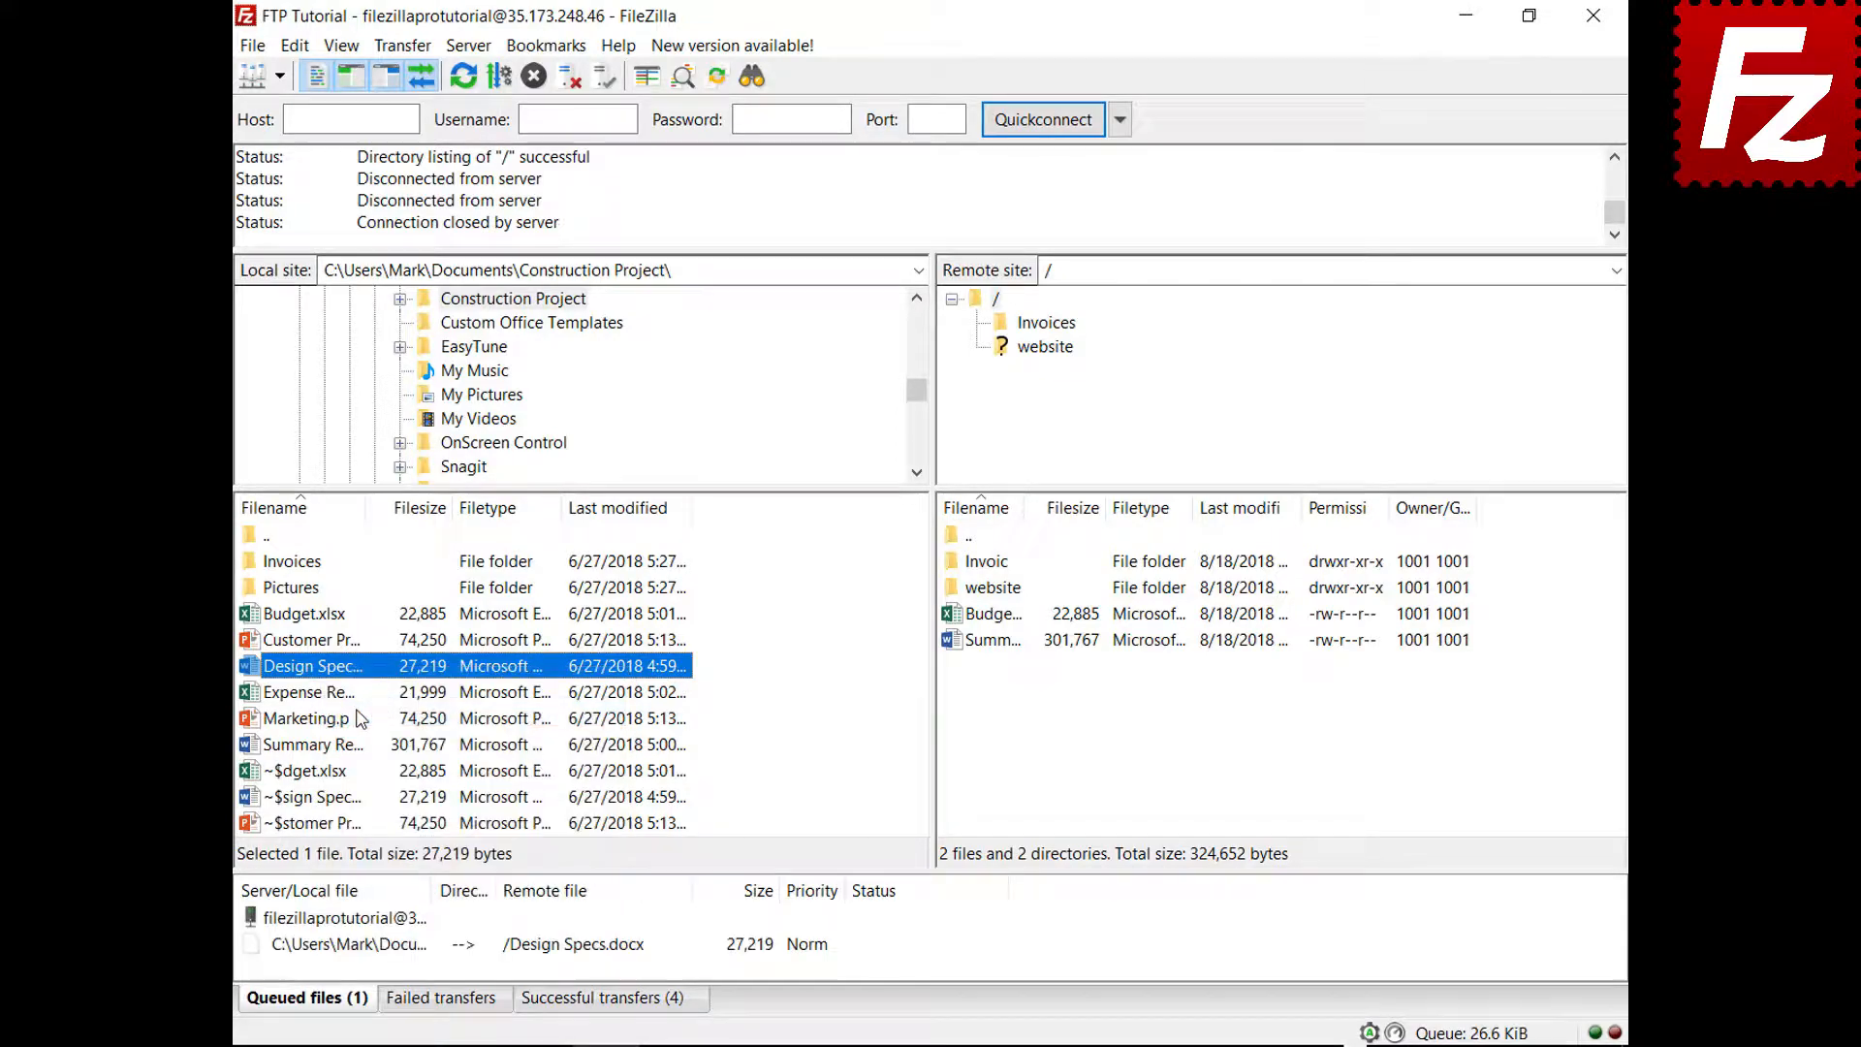
right_click(333, 694)
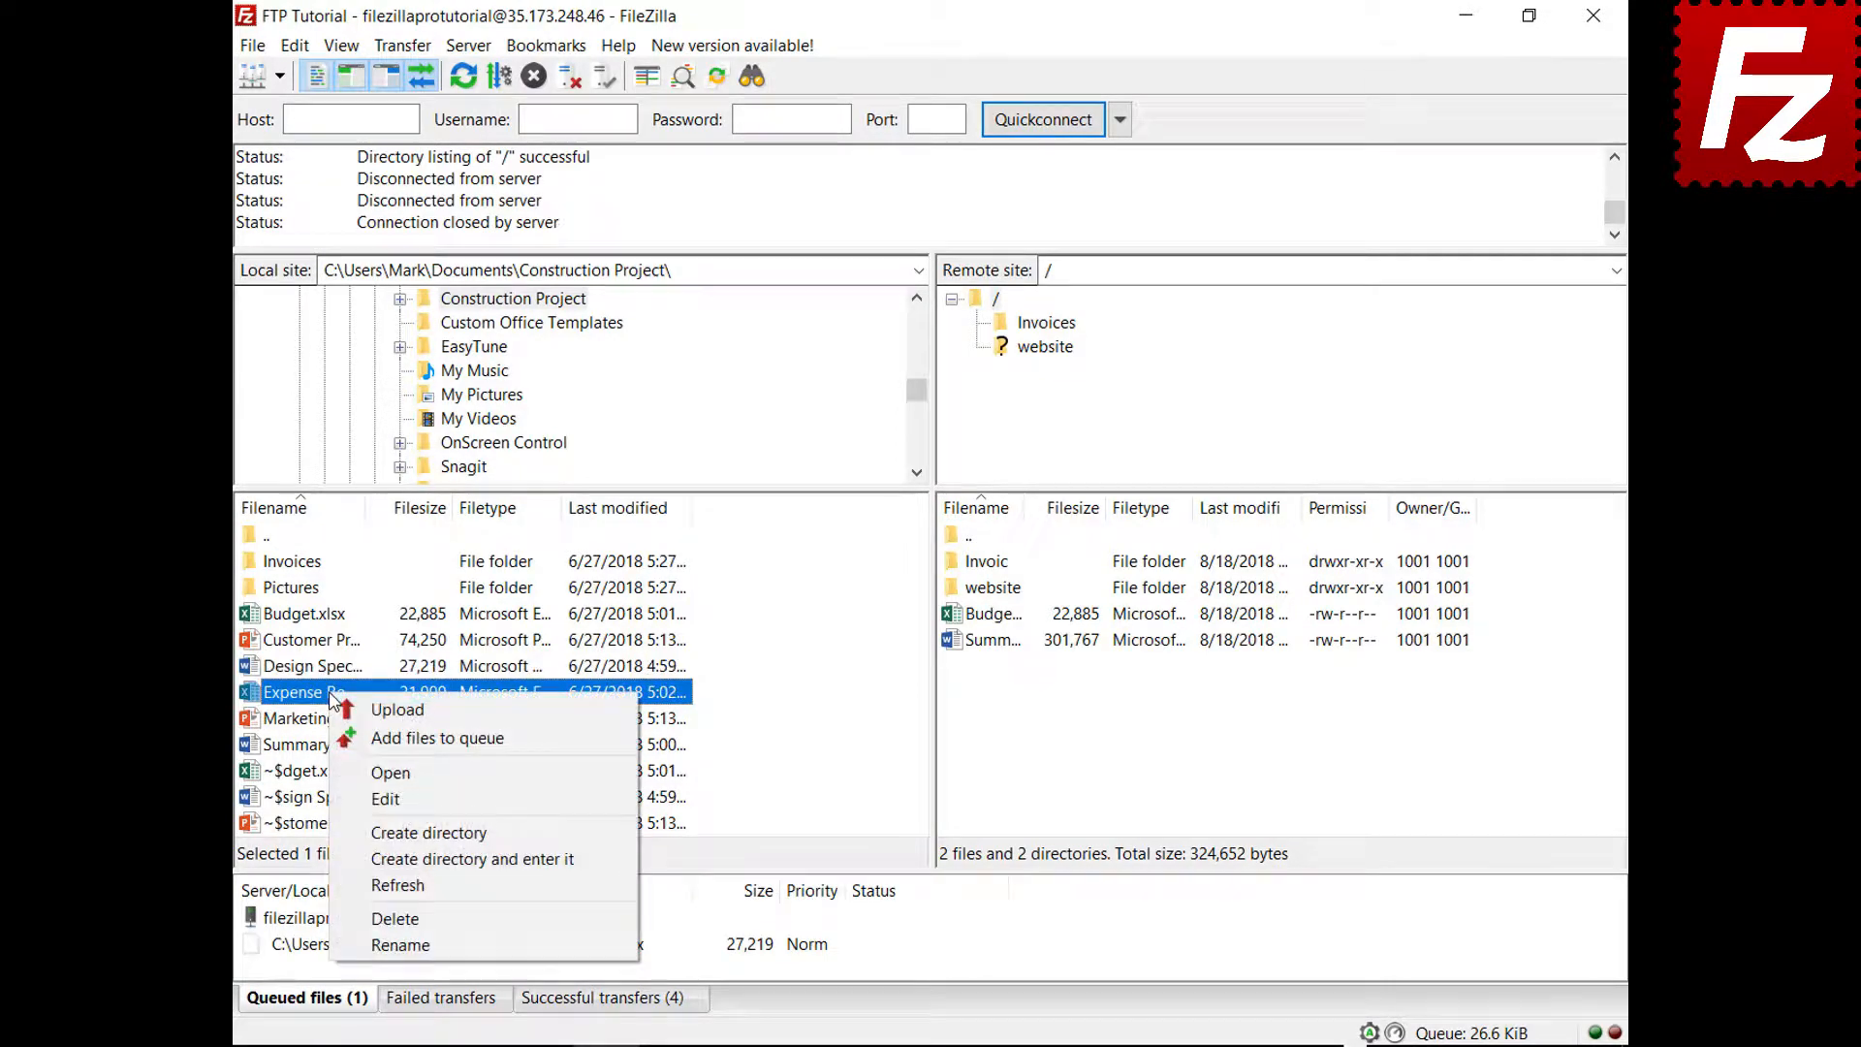
click(353, 738)
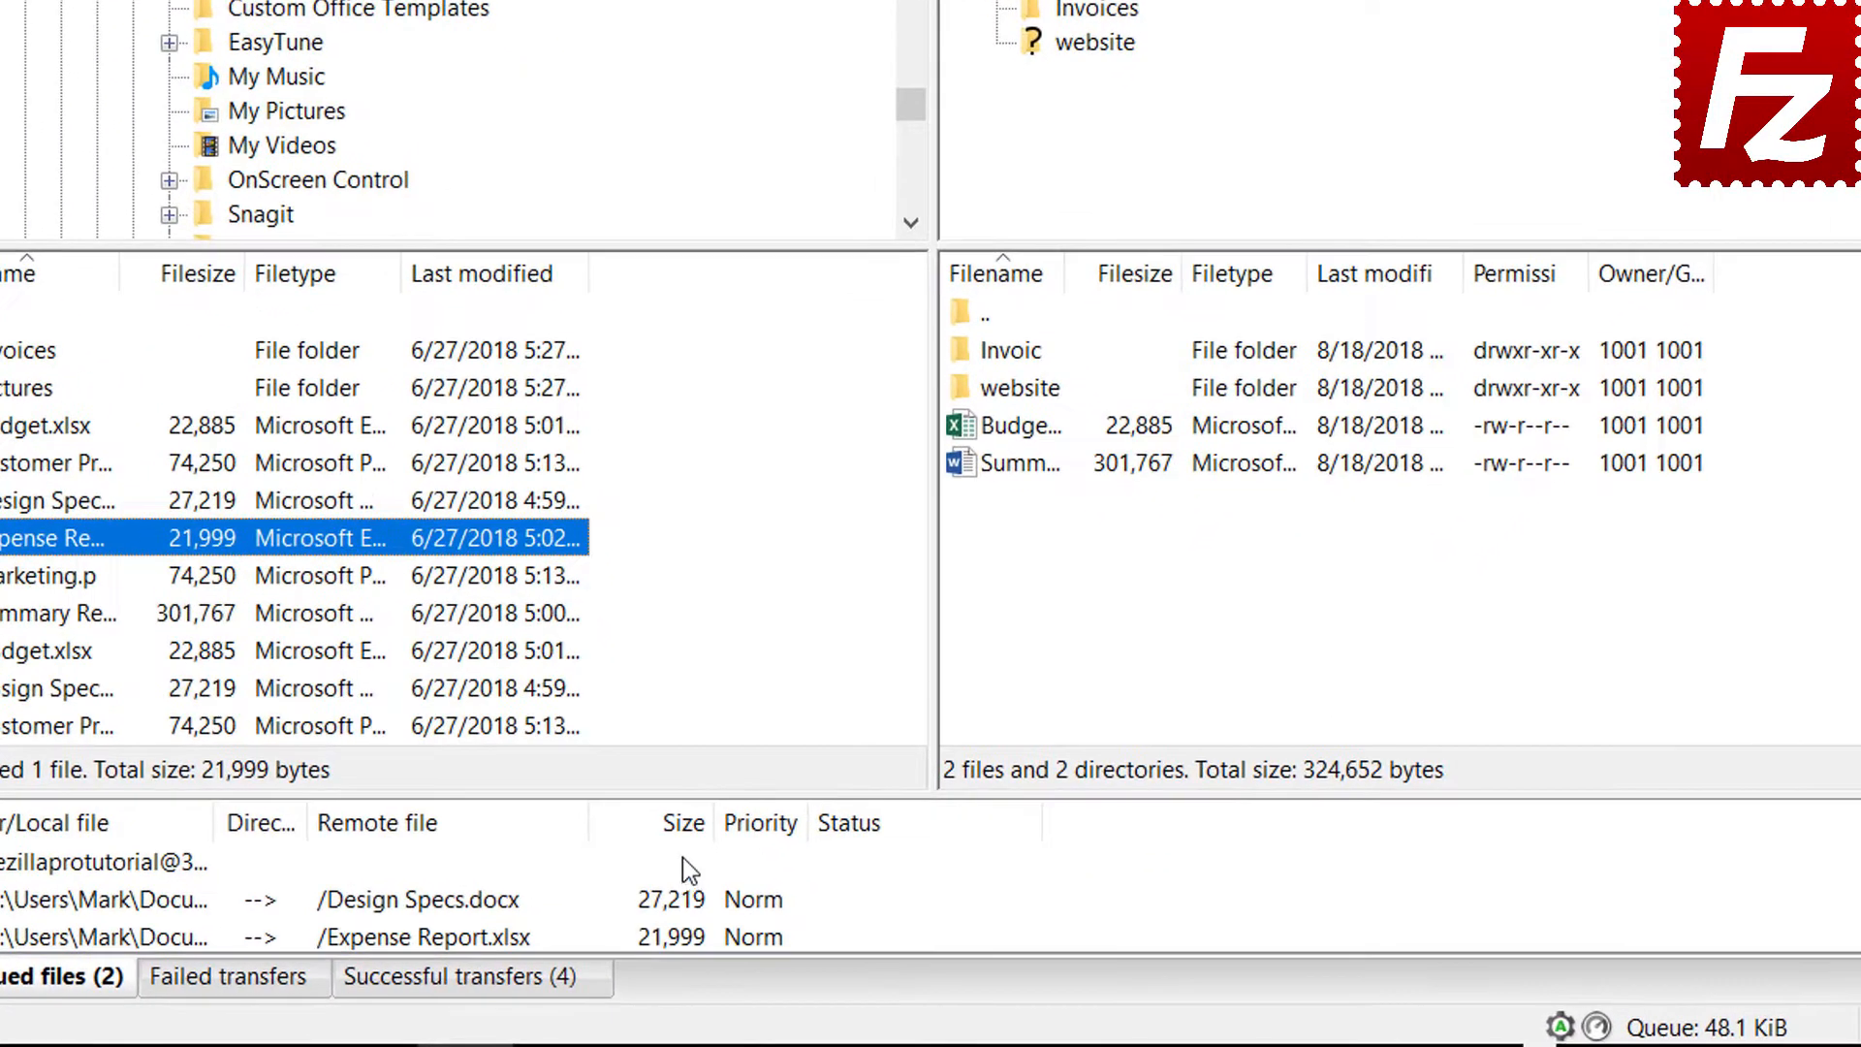
click(701, 838)
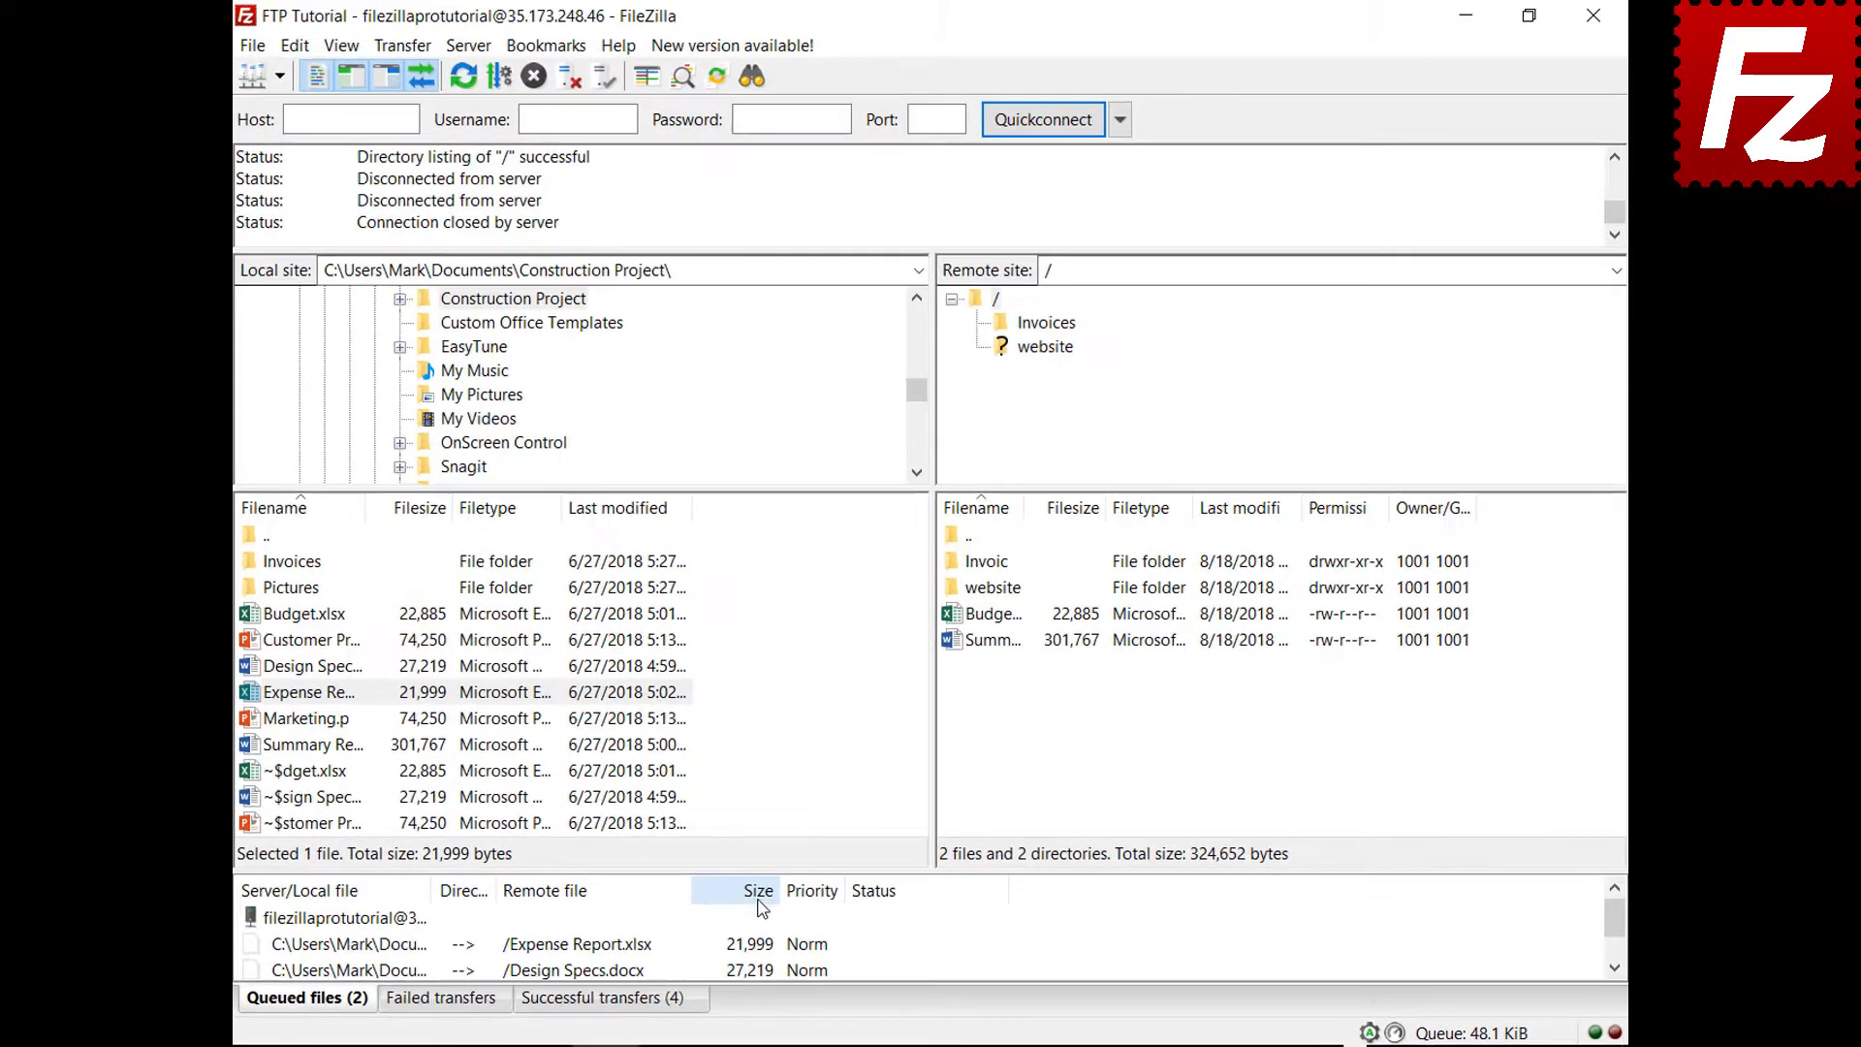
Give the queued Expense Report.xlsx Highest priority and process the queue
click(323, 926)
right_click(421, 950)
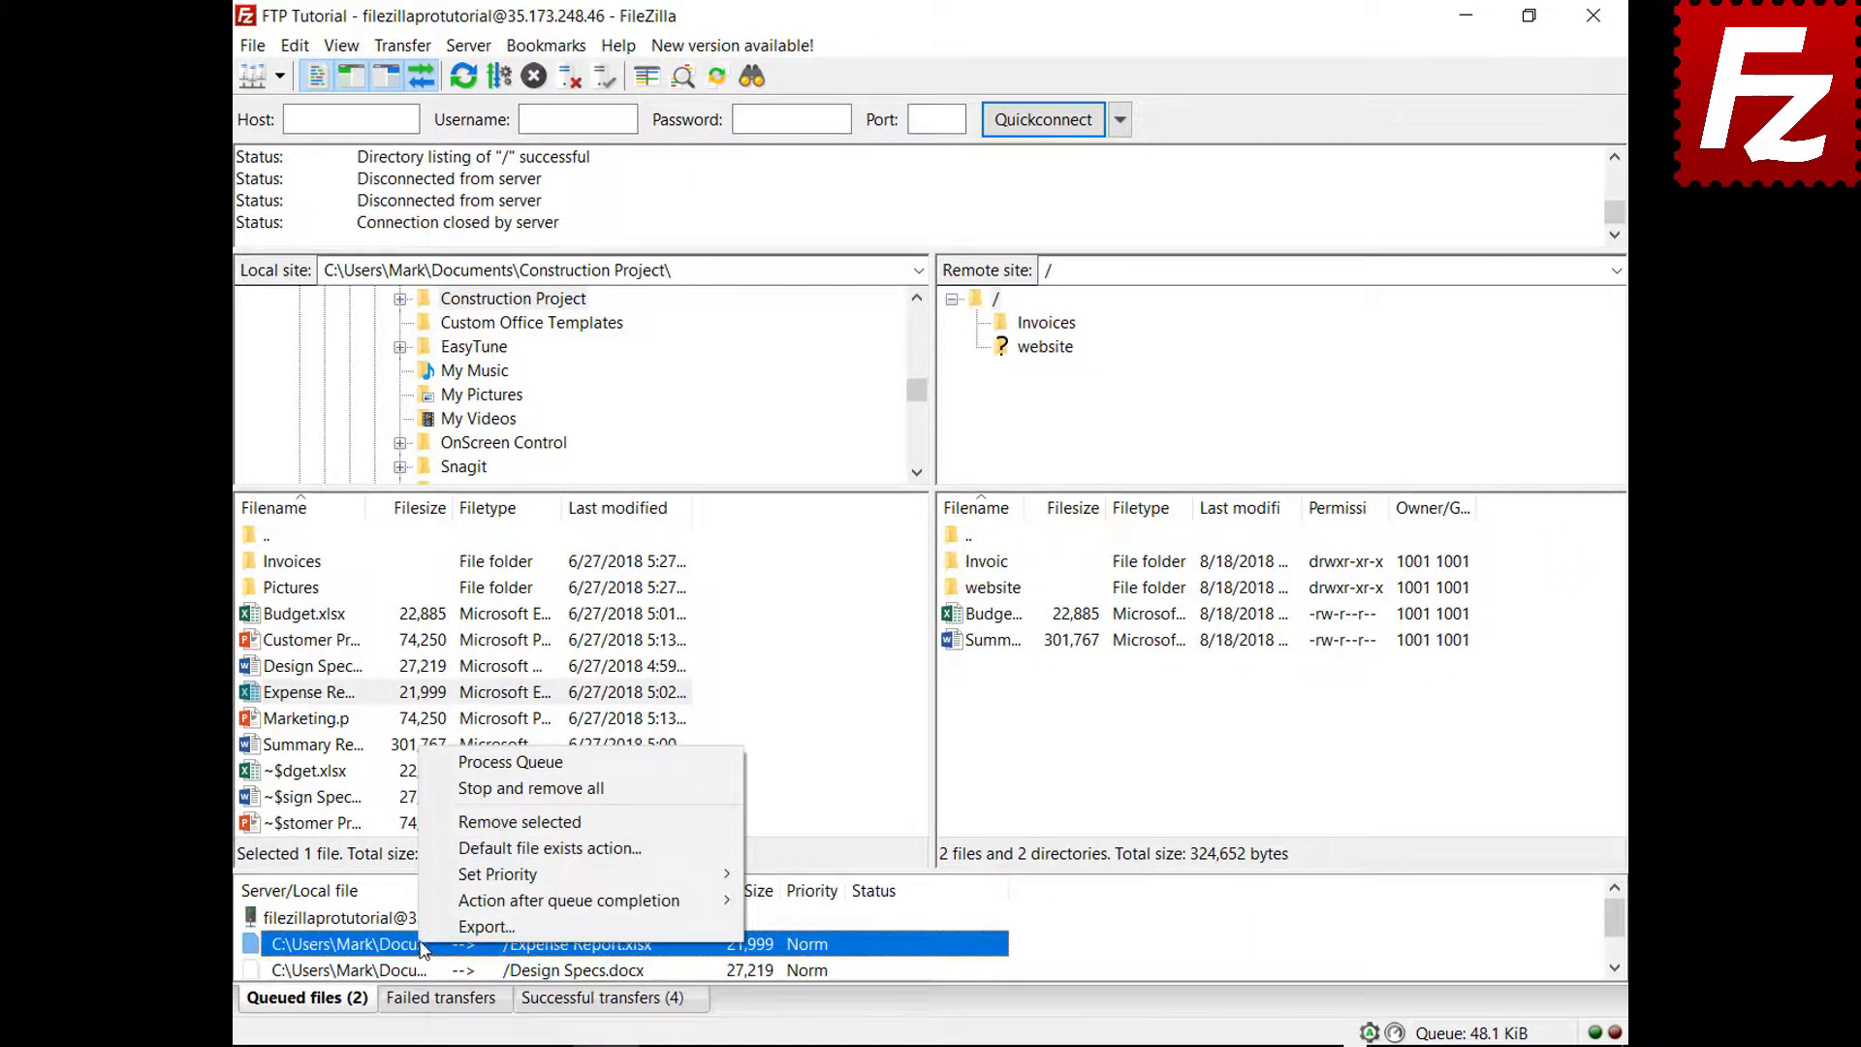
mouse_move(480, 877)
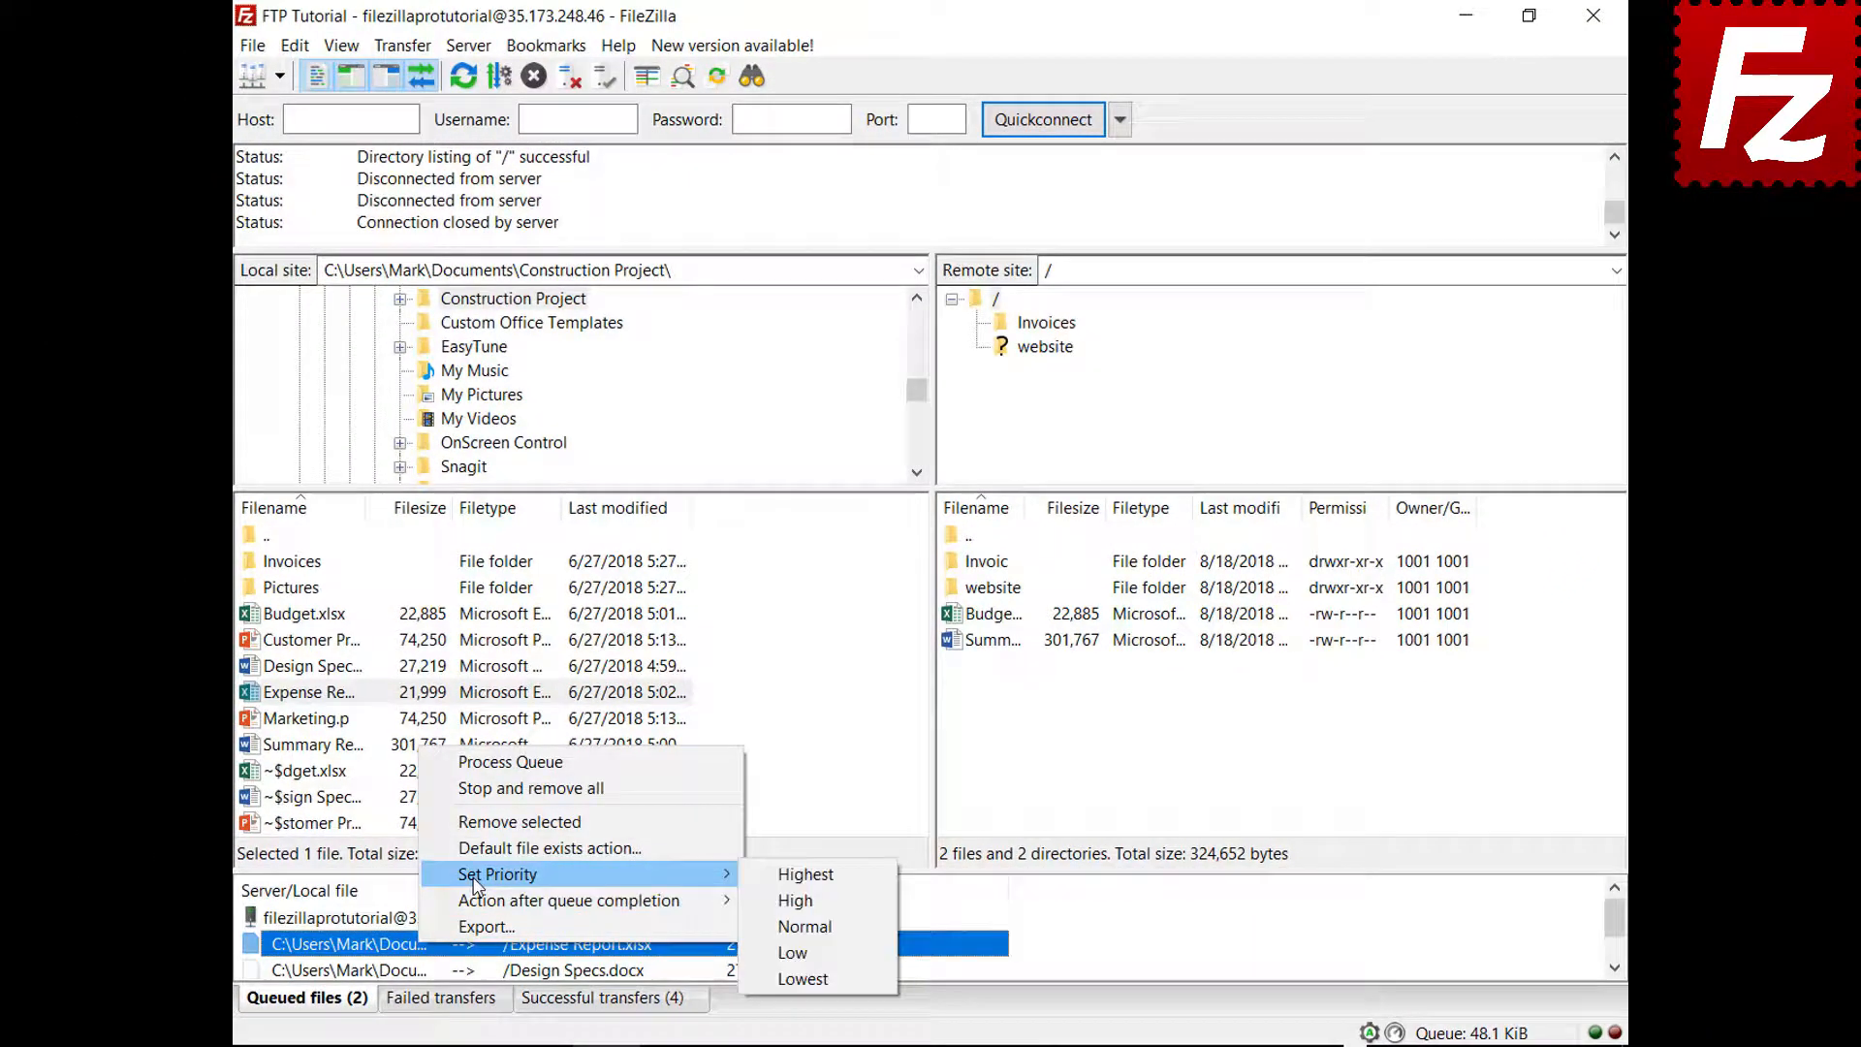
click(793, 876)
right_click(387, 918)
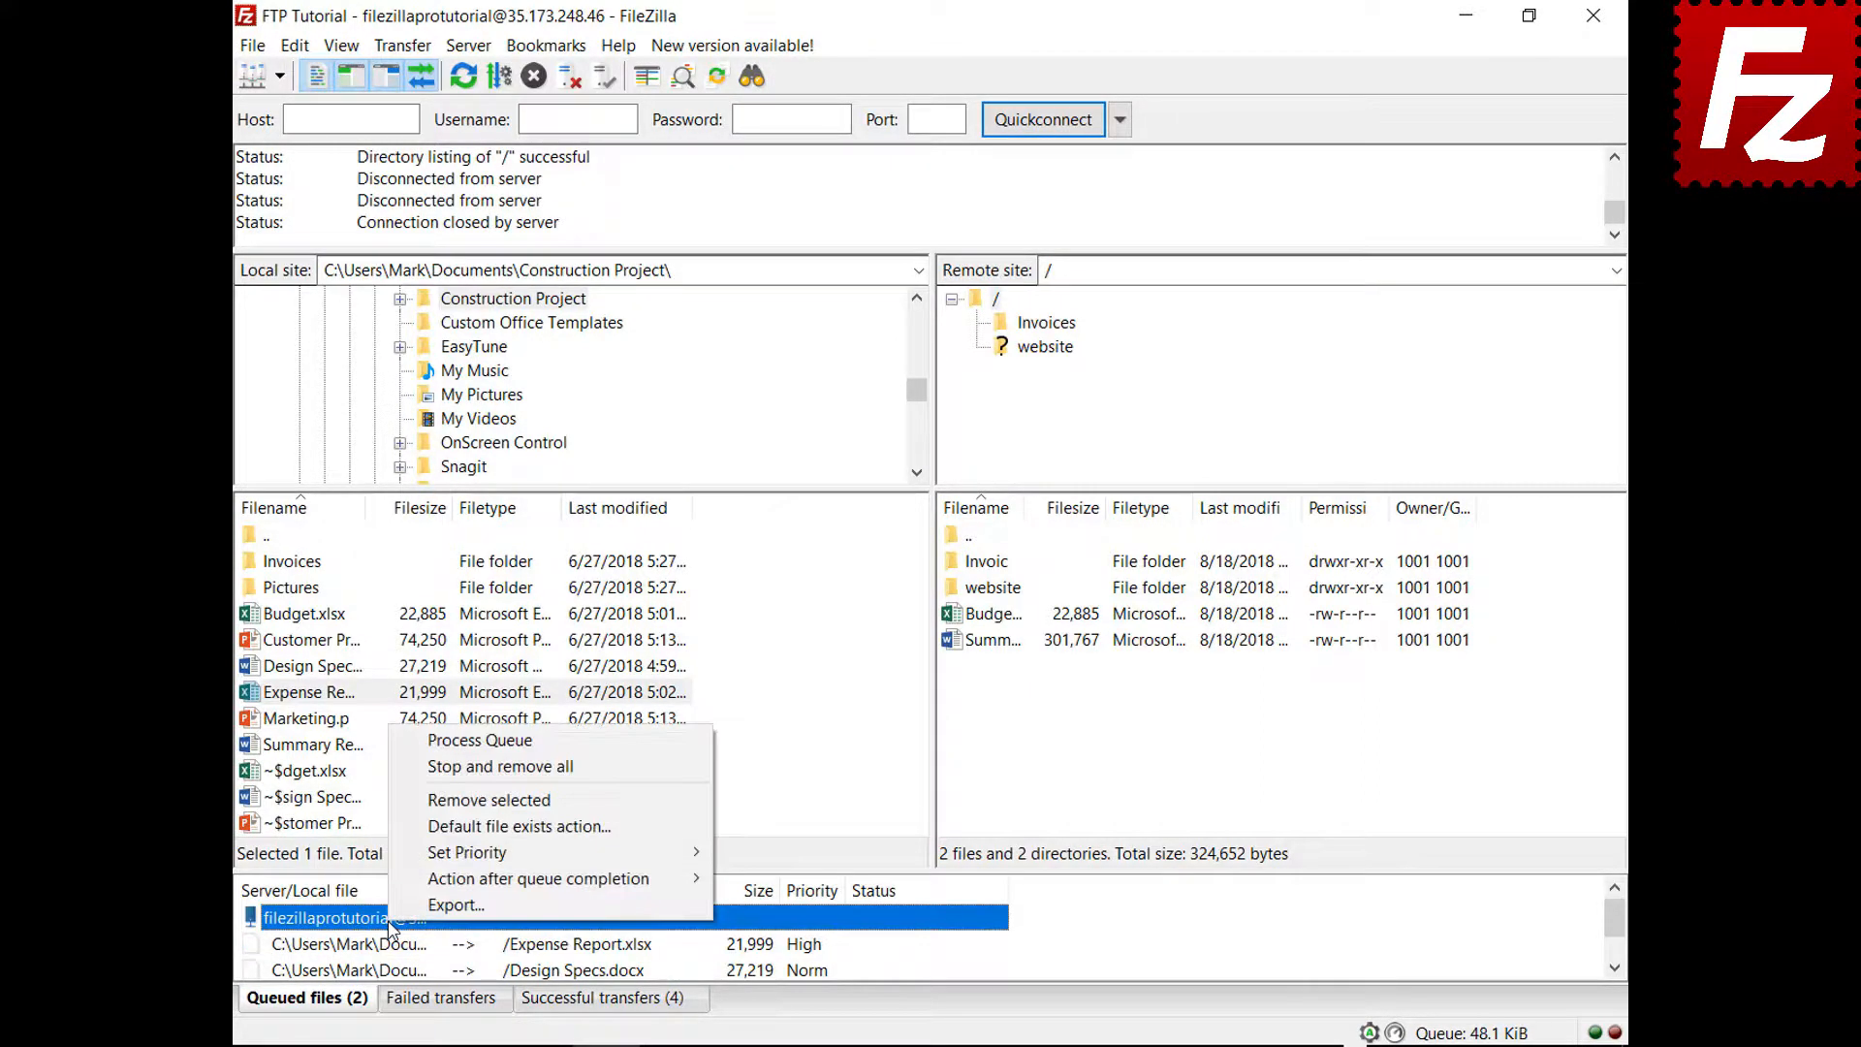
click(498, 746)
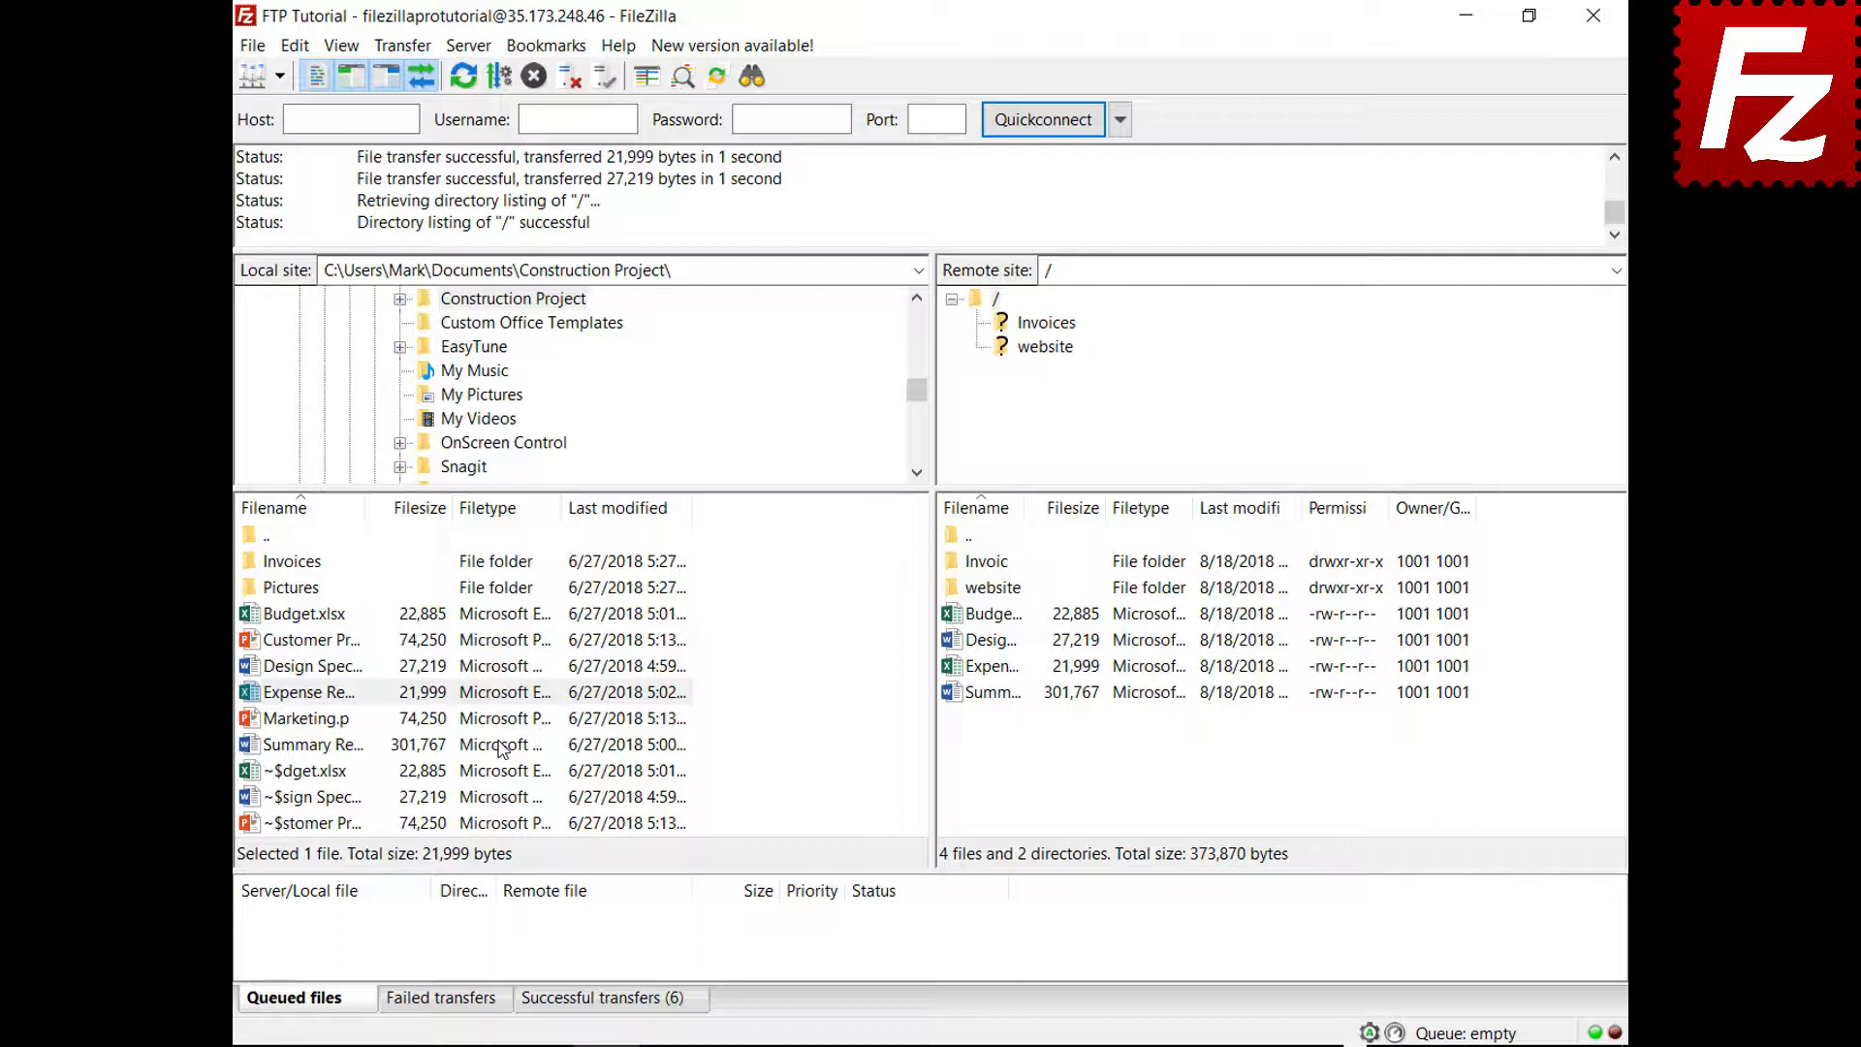
Queue Budget.xlsx again and check the default File exists action in Settings without changes
right_click(332, 616)
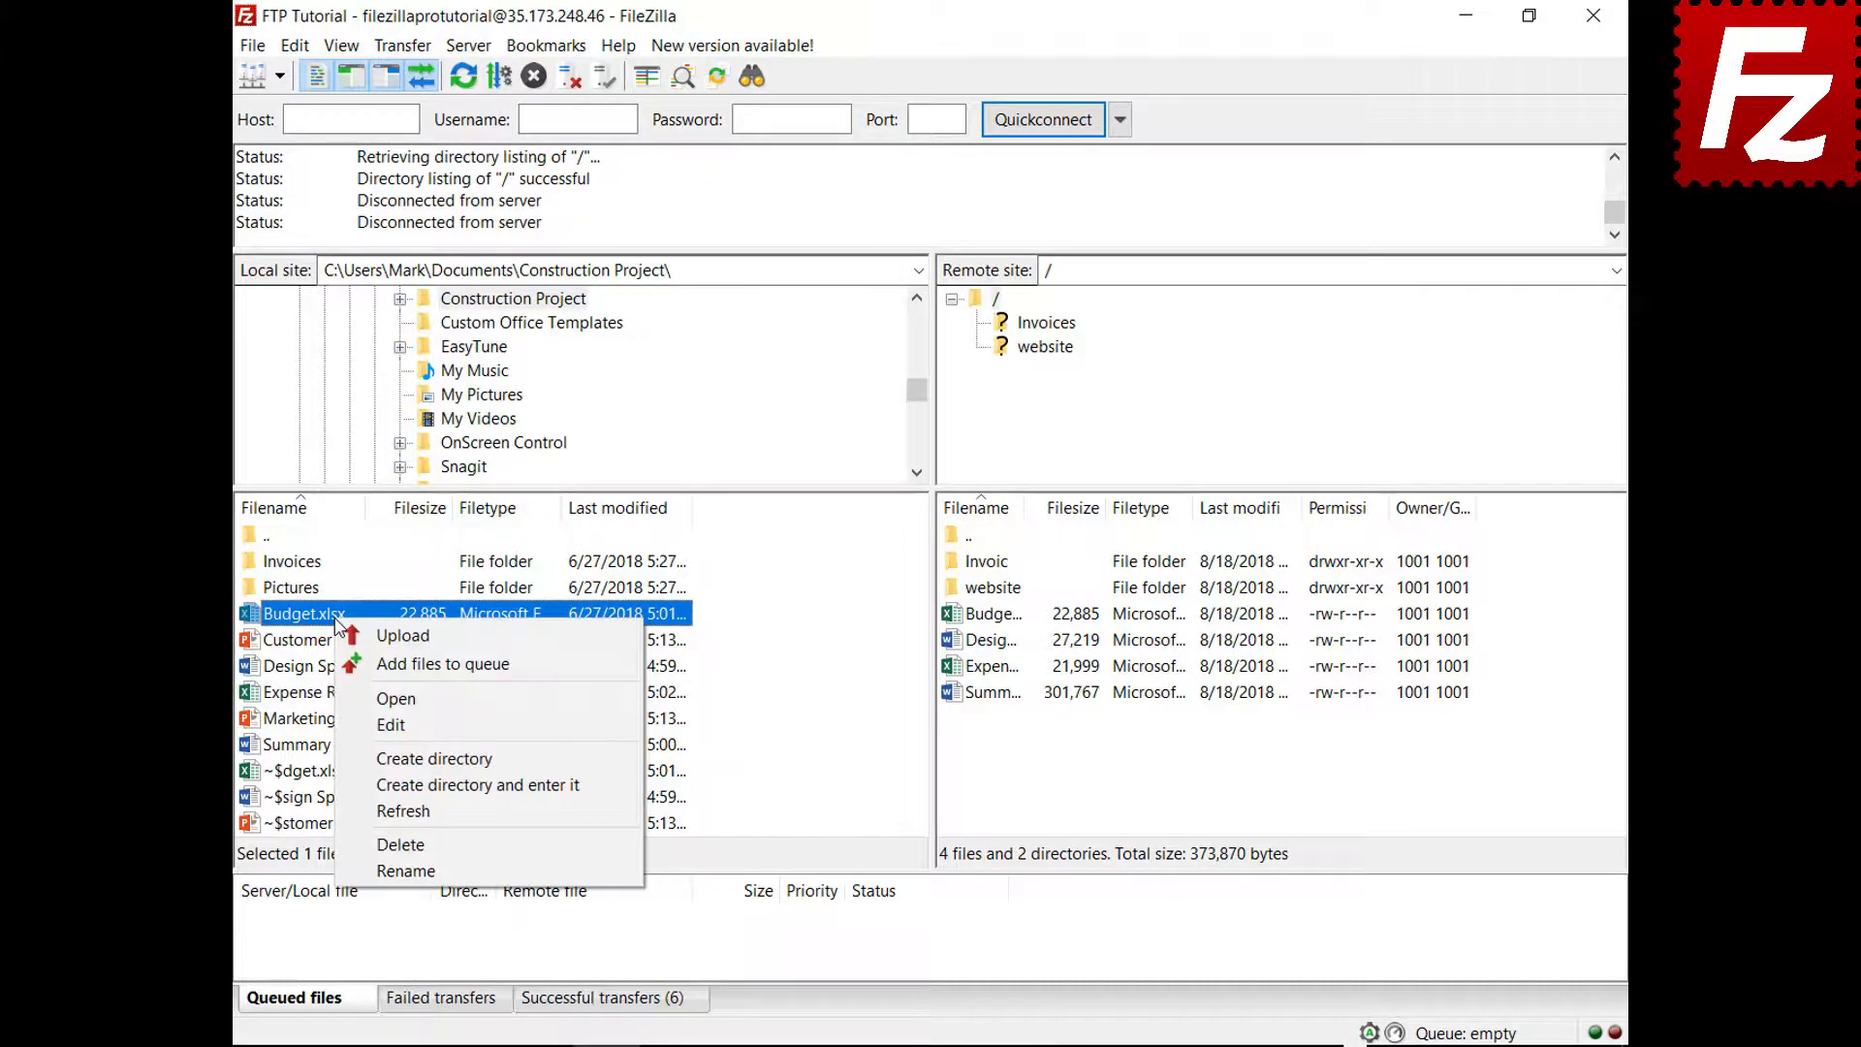
click(358, 667)
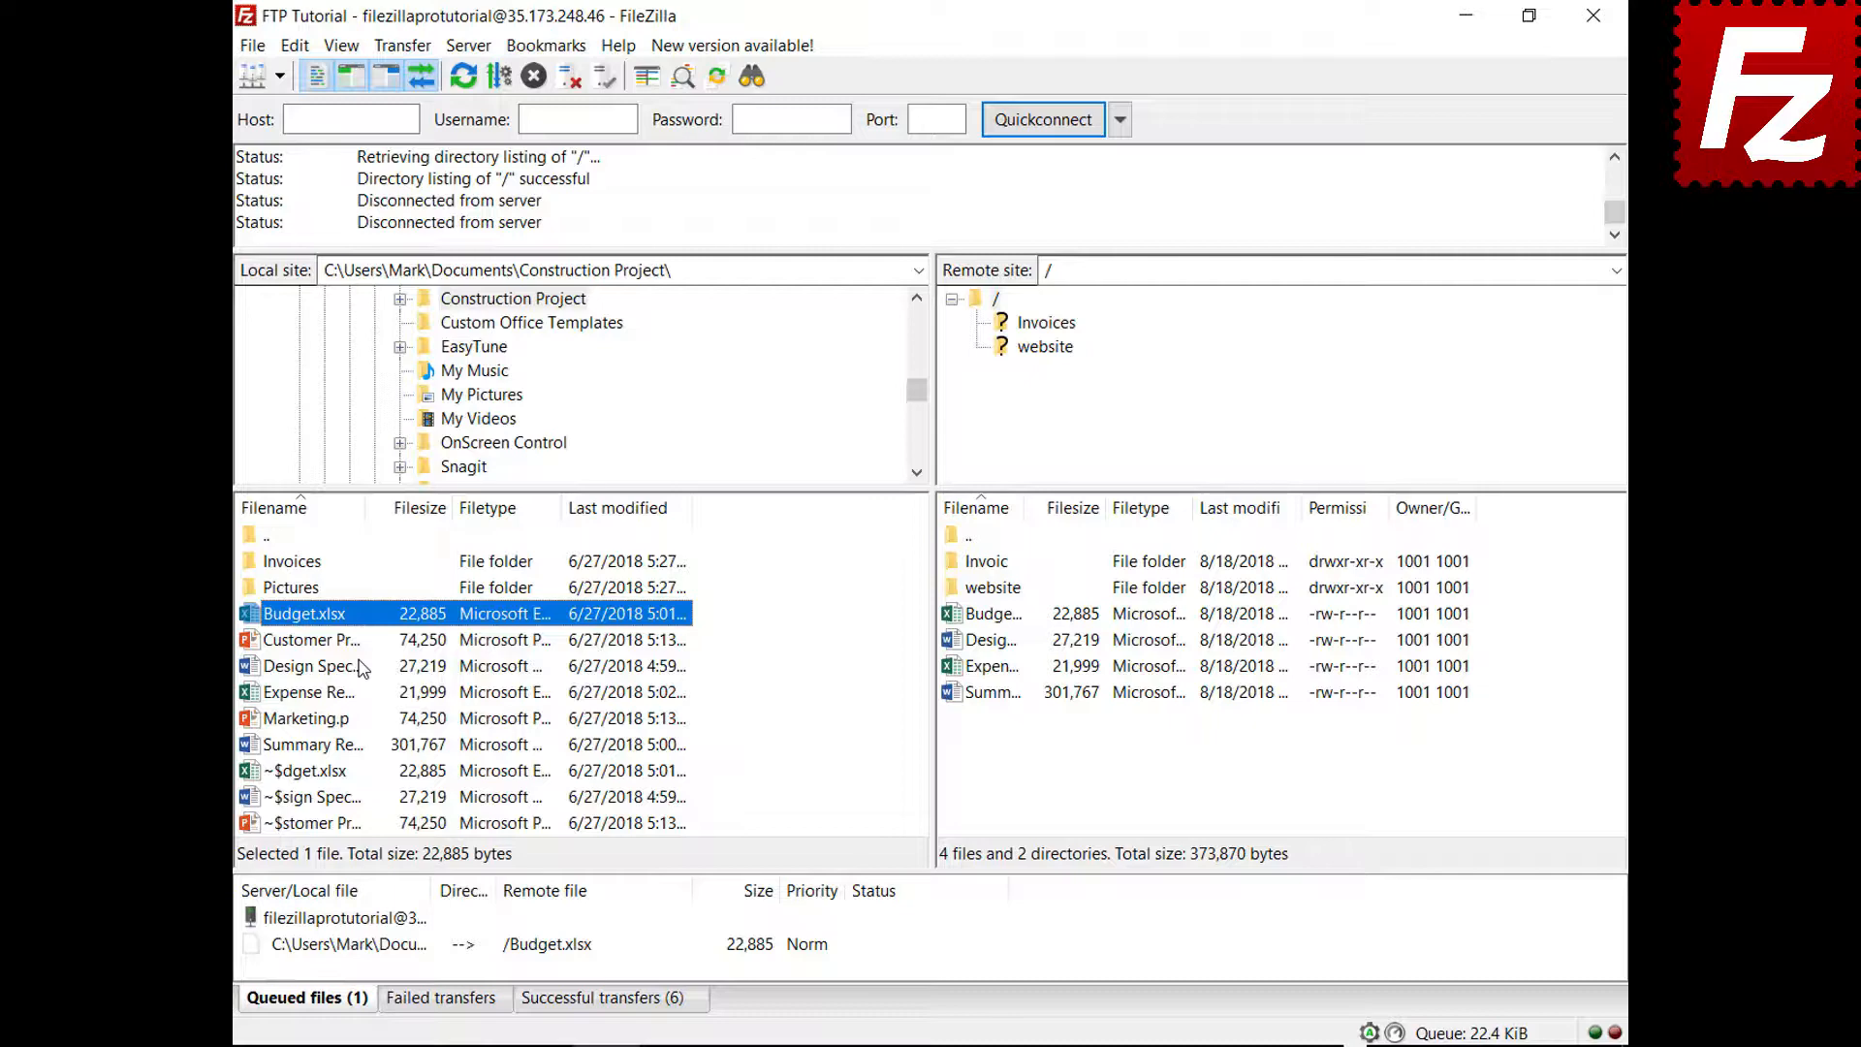
click(295, 48)
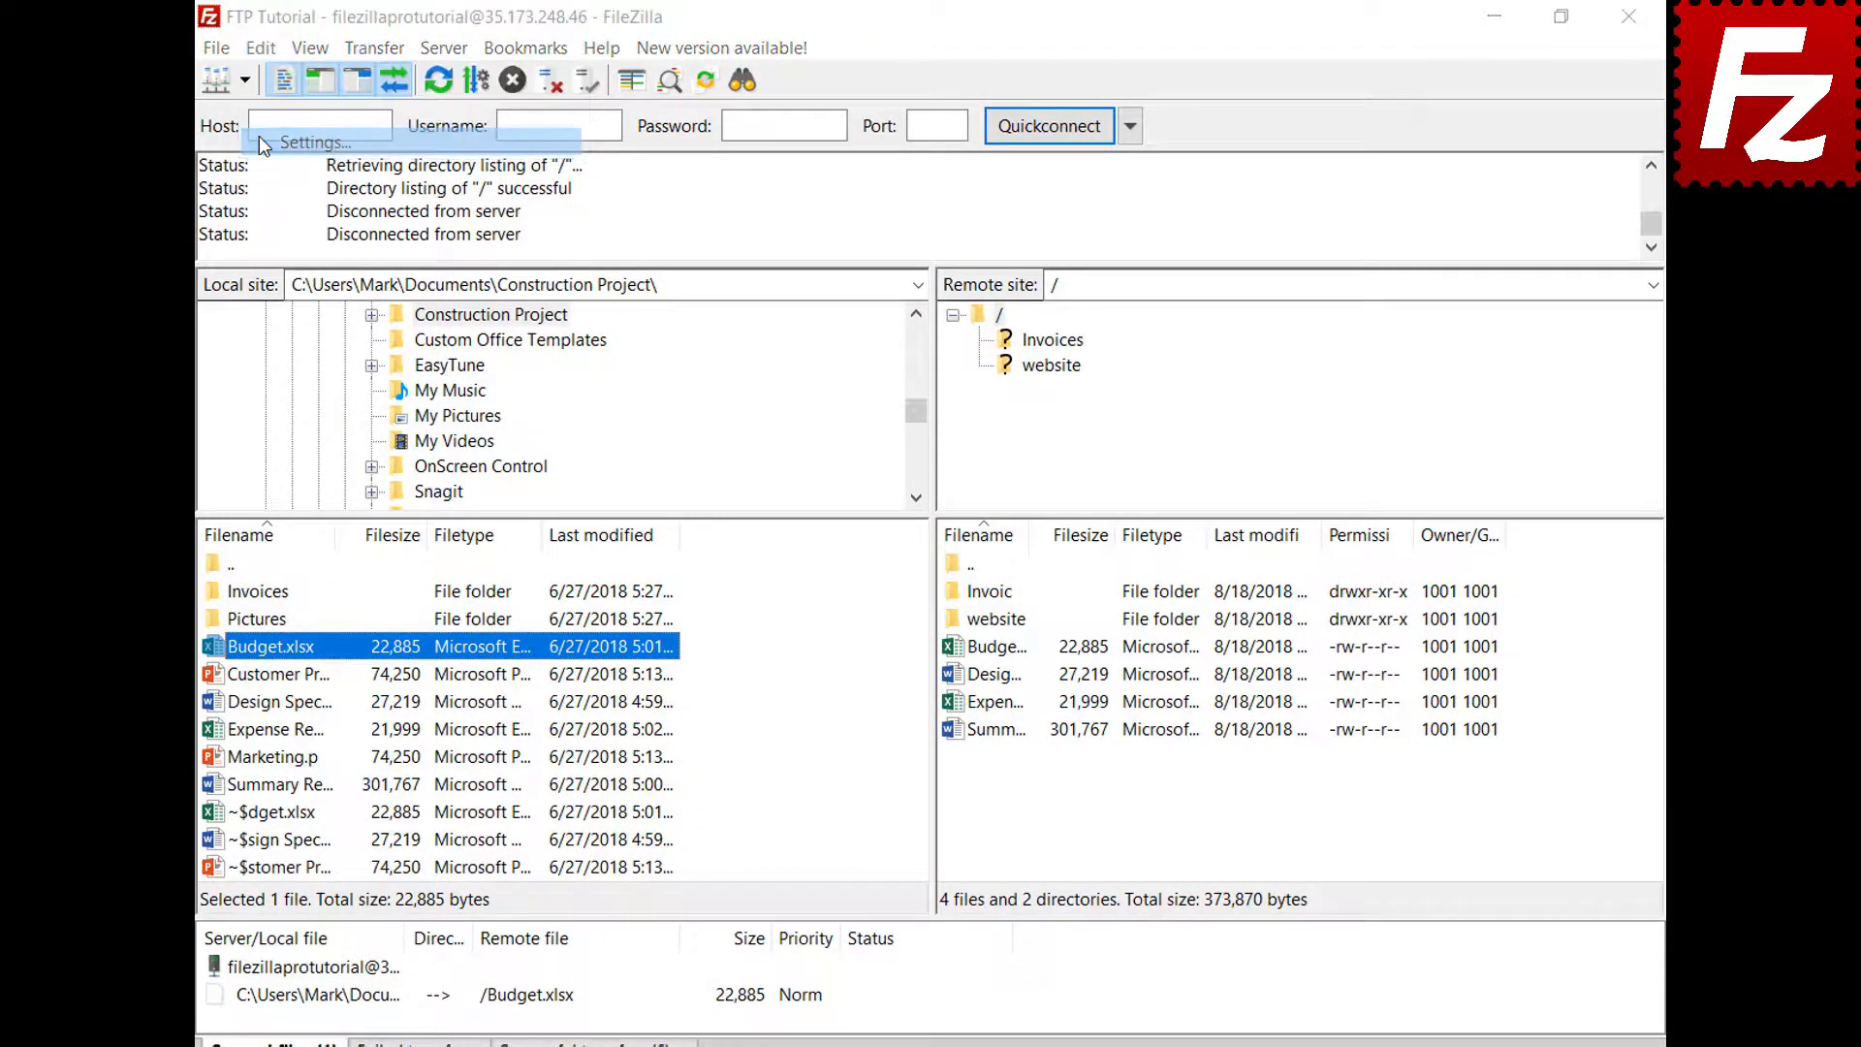
click(259, 138)
click(581, 593)
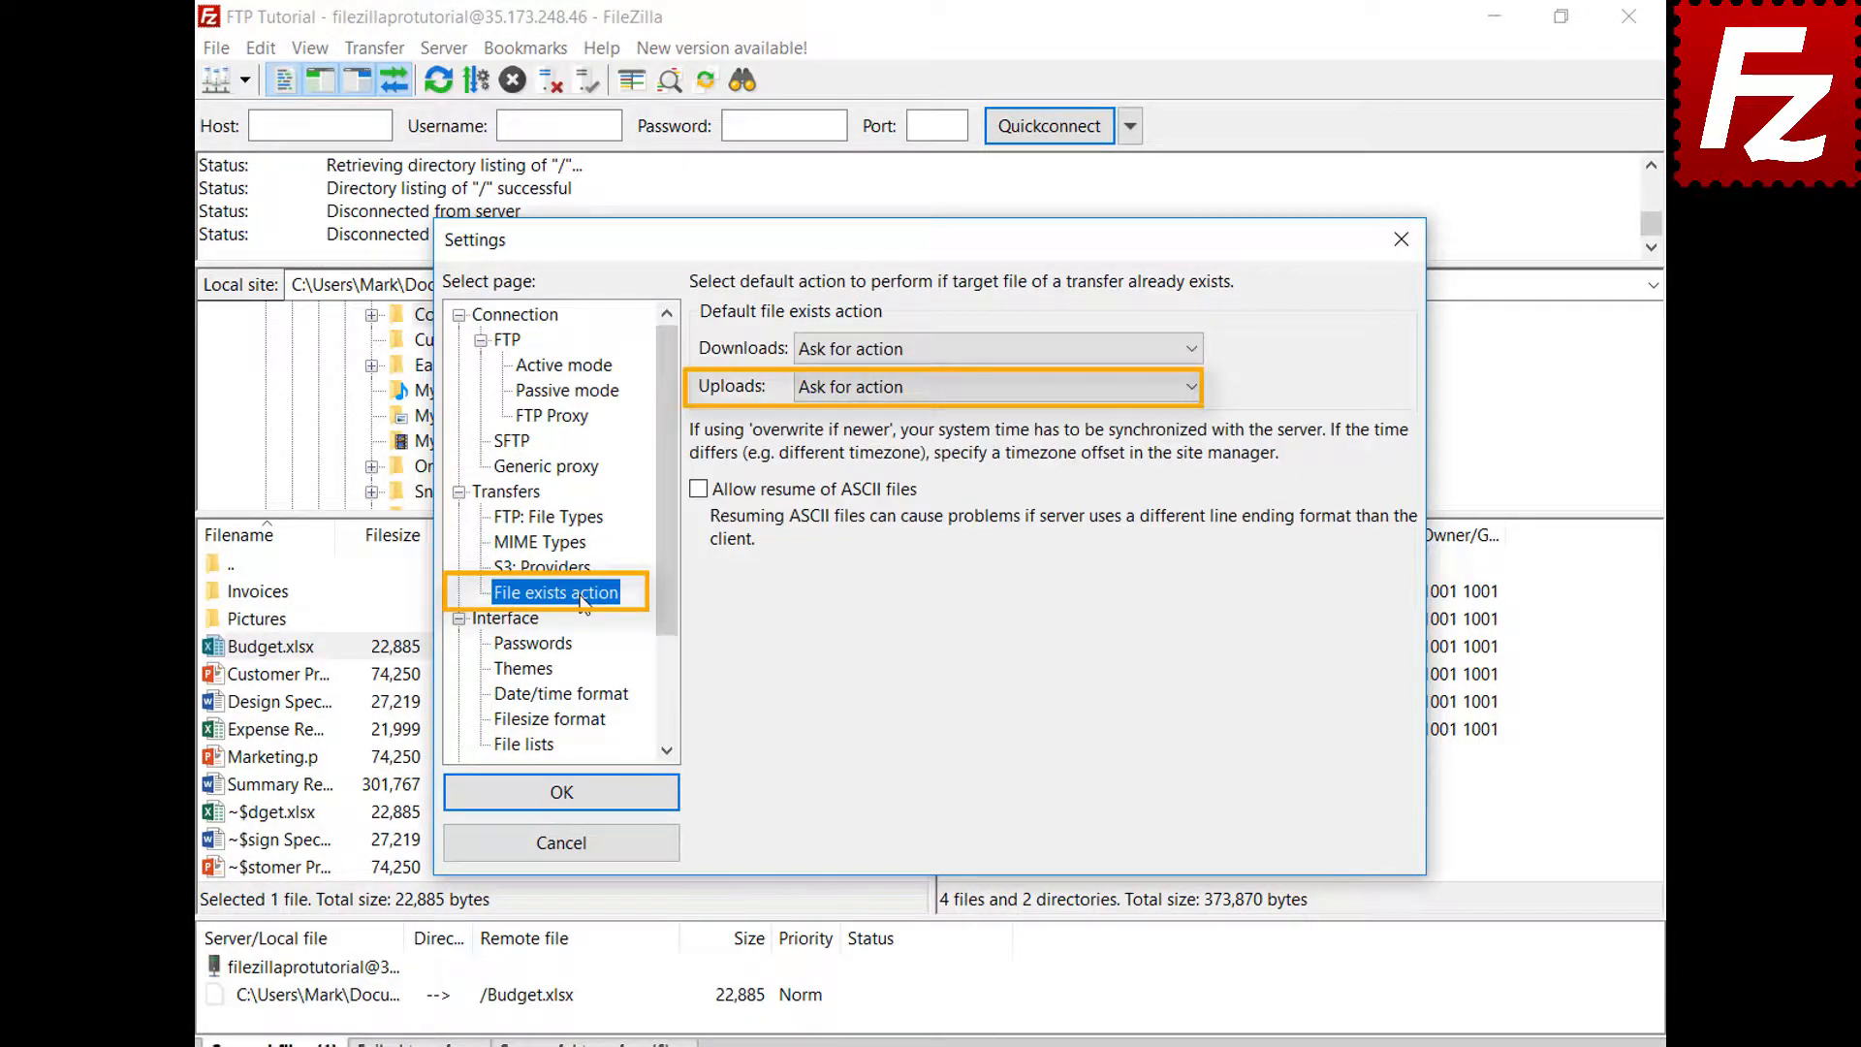
click(587, 852)
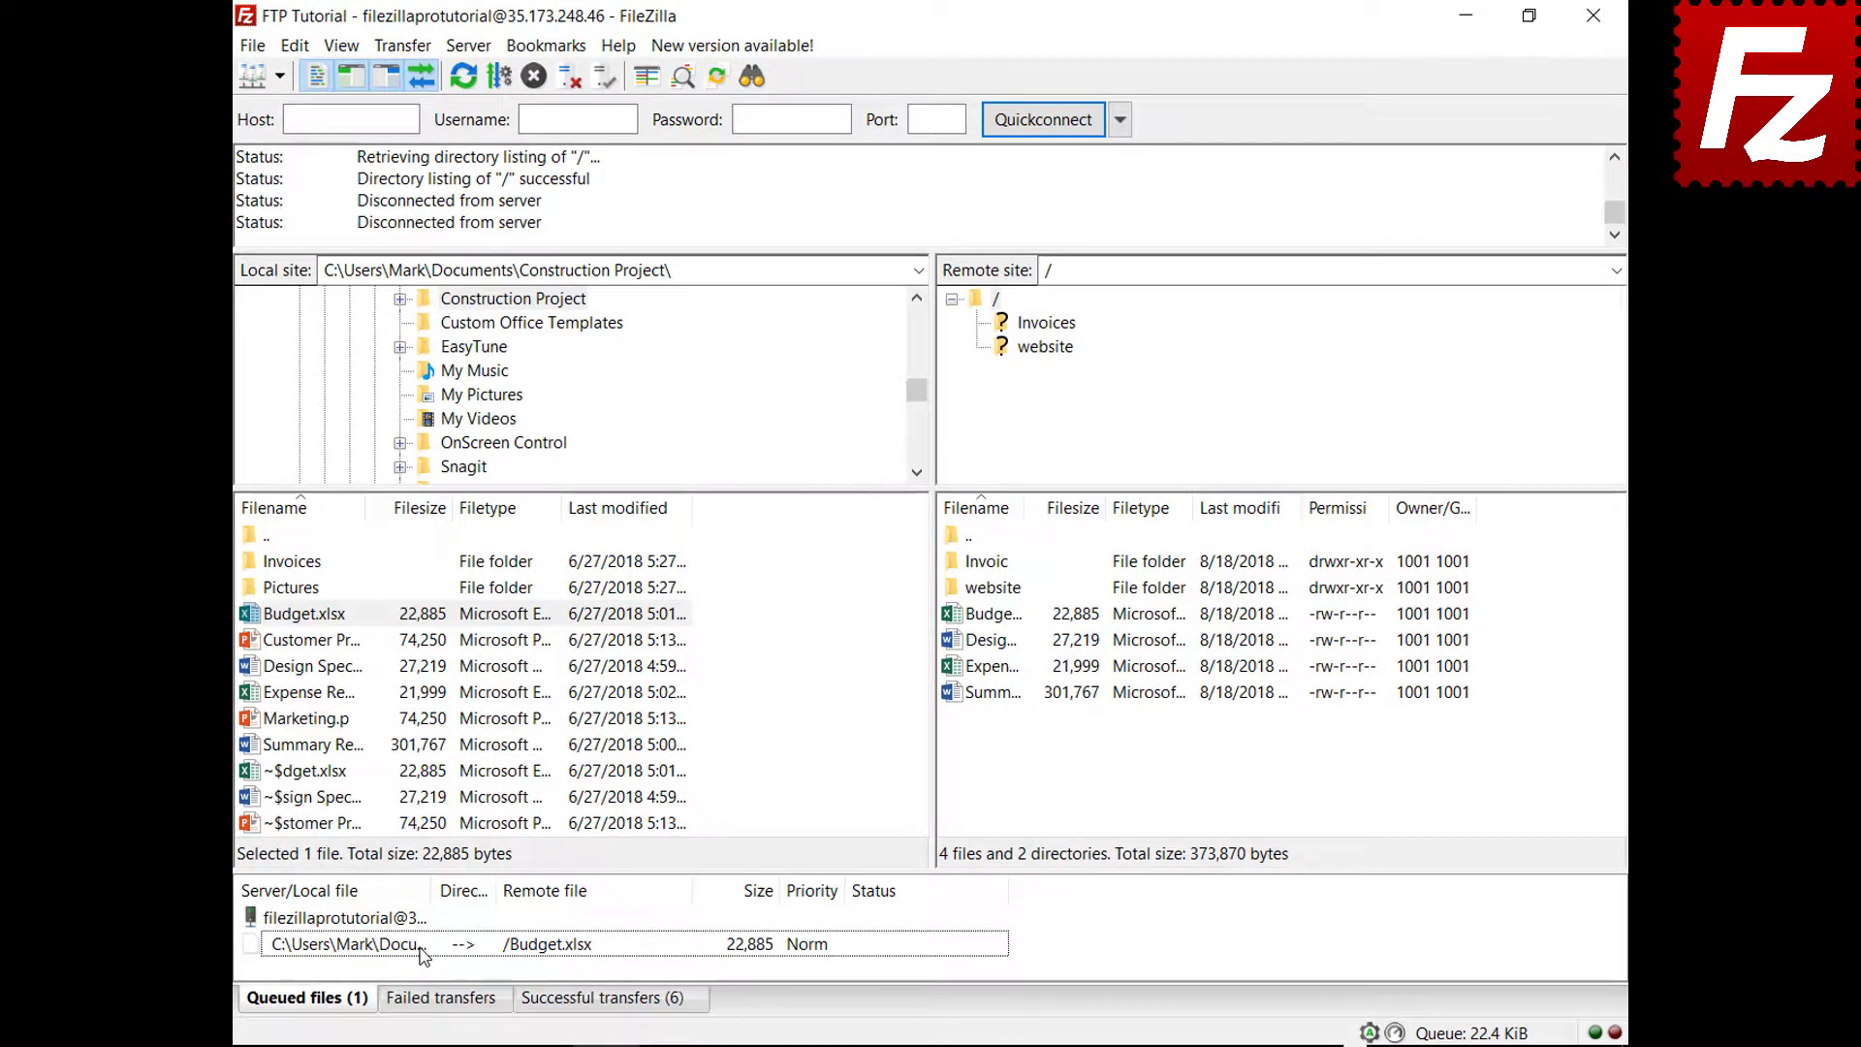
Set the queued Budget.xlsx transfer's file exists action to Overwrite file and process the queue
right_click(424, 955)
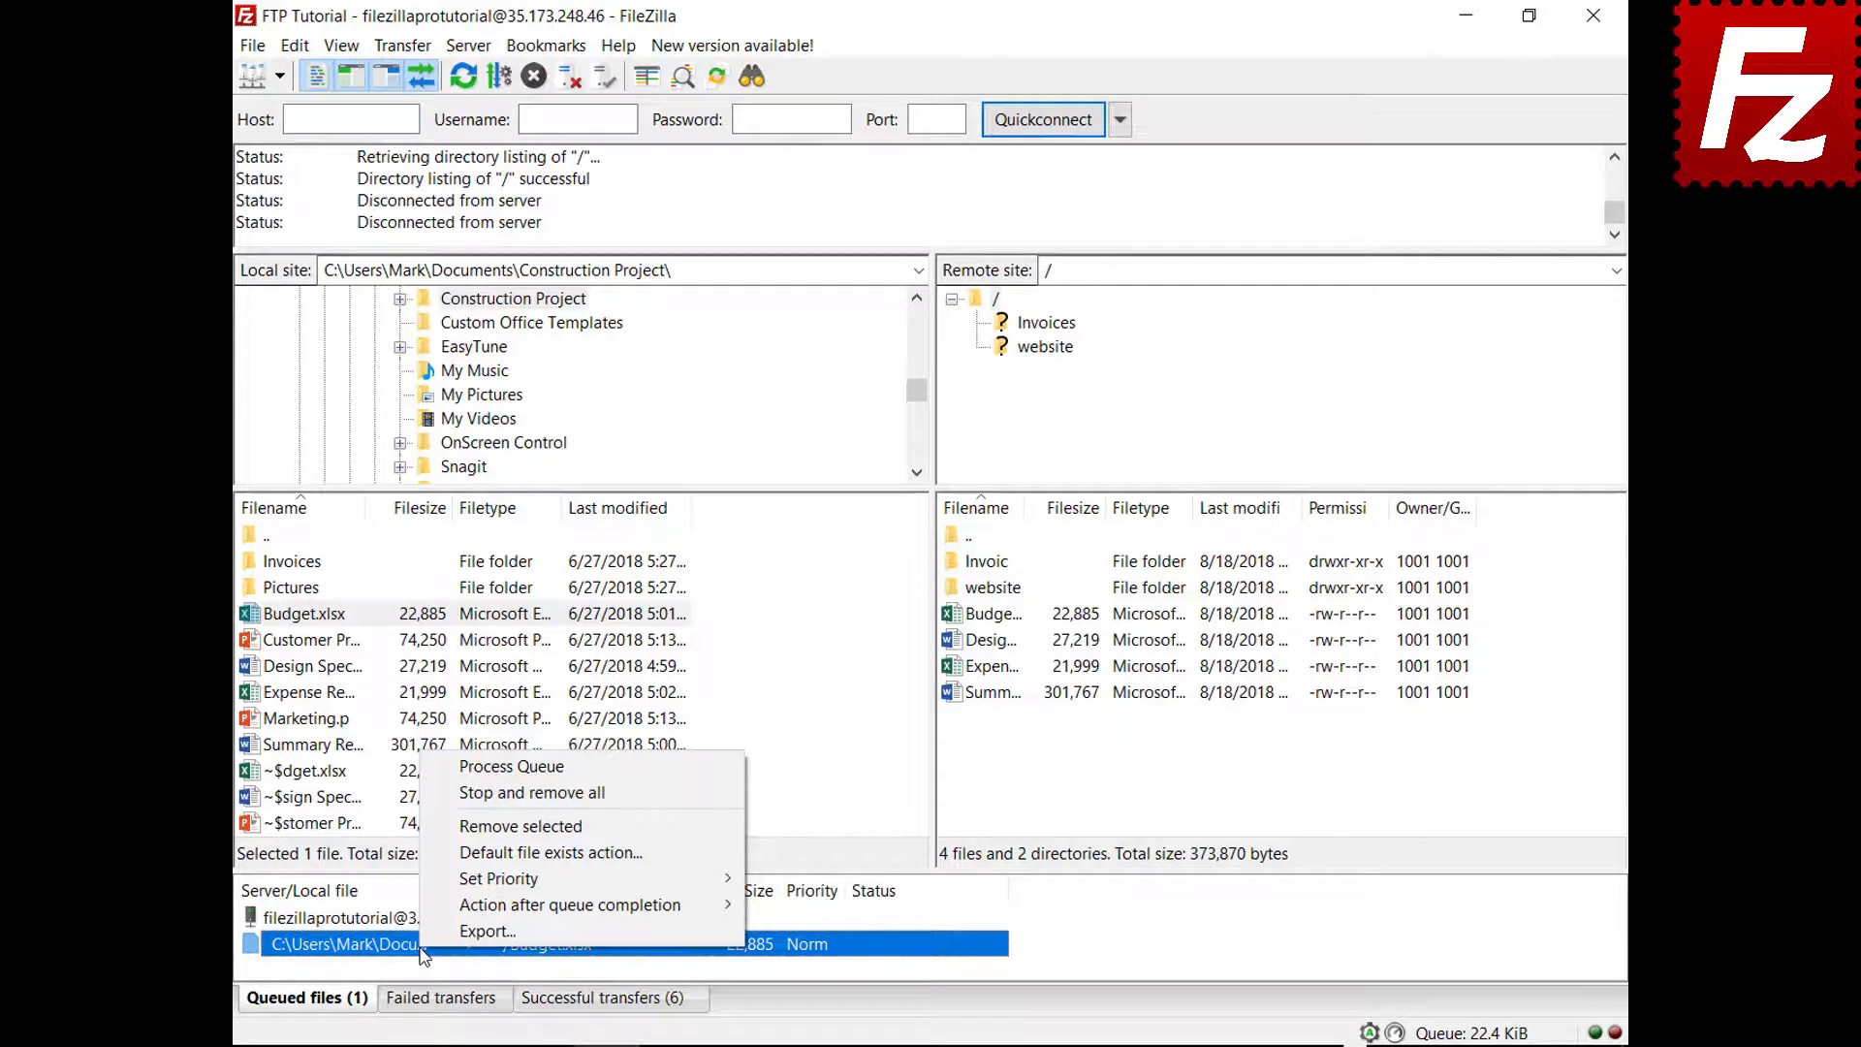
click(543, 852)
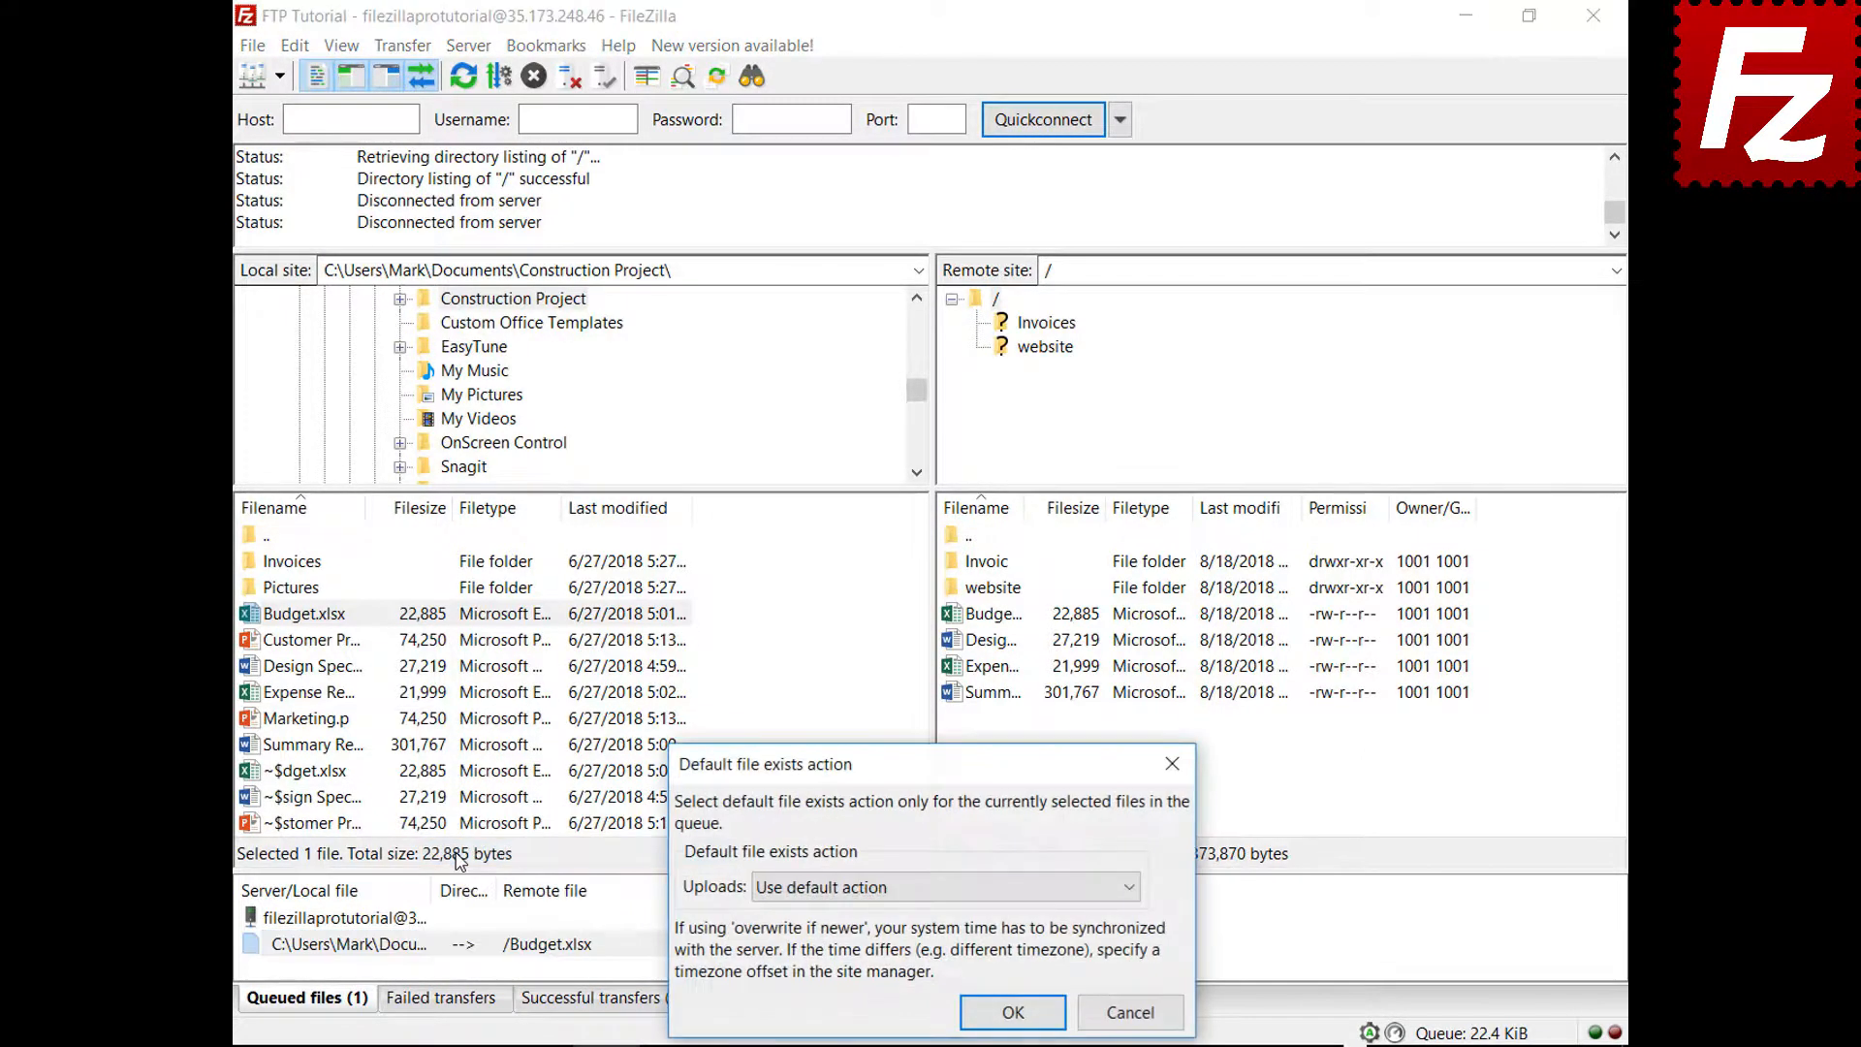
click(812, 889)
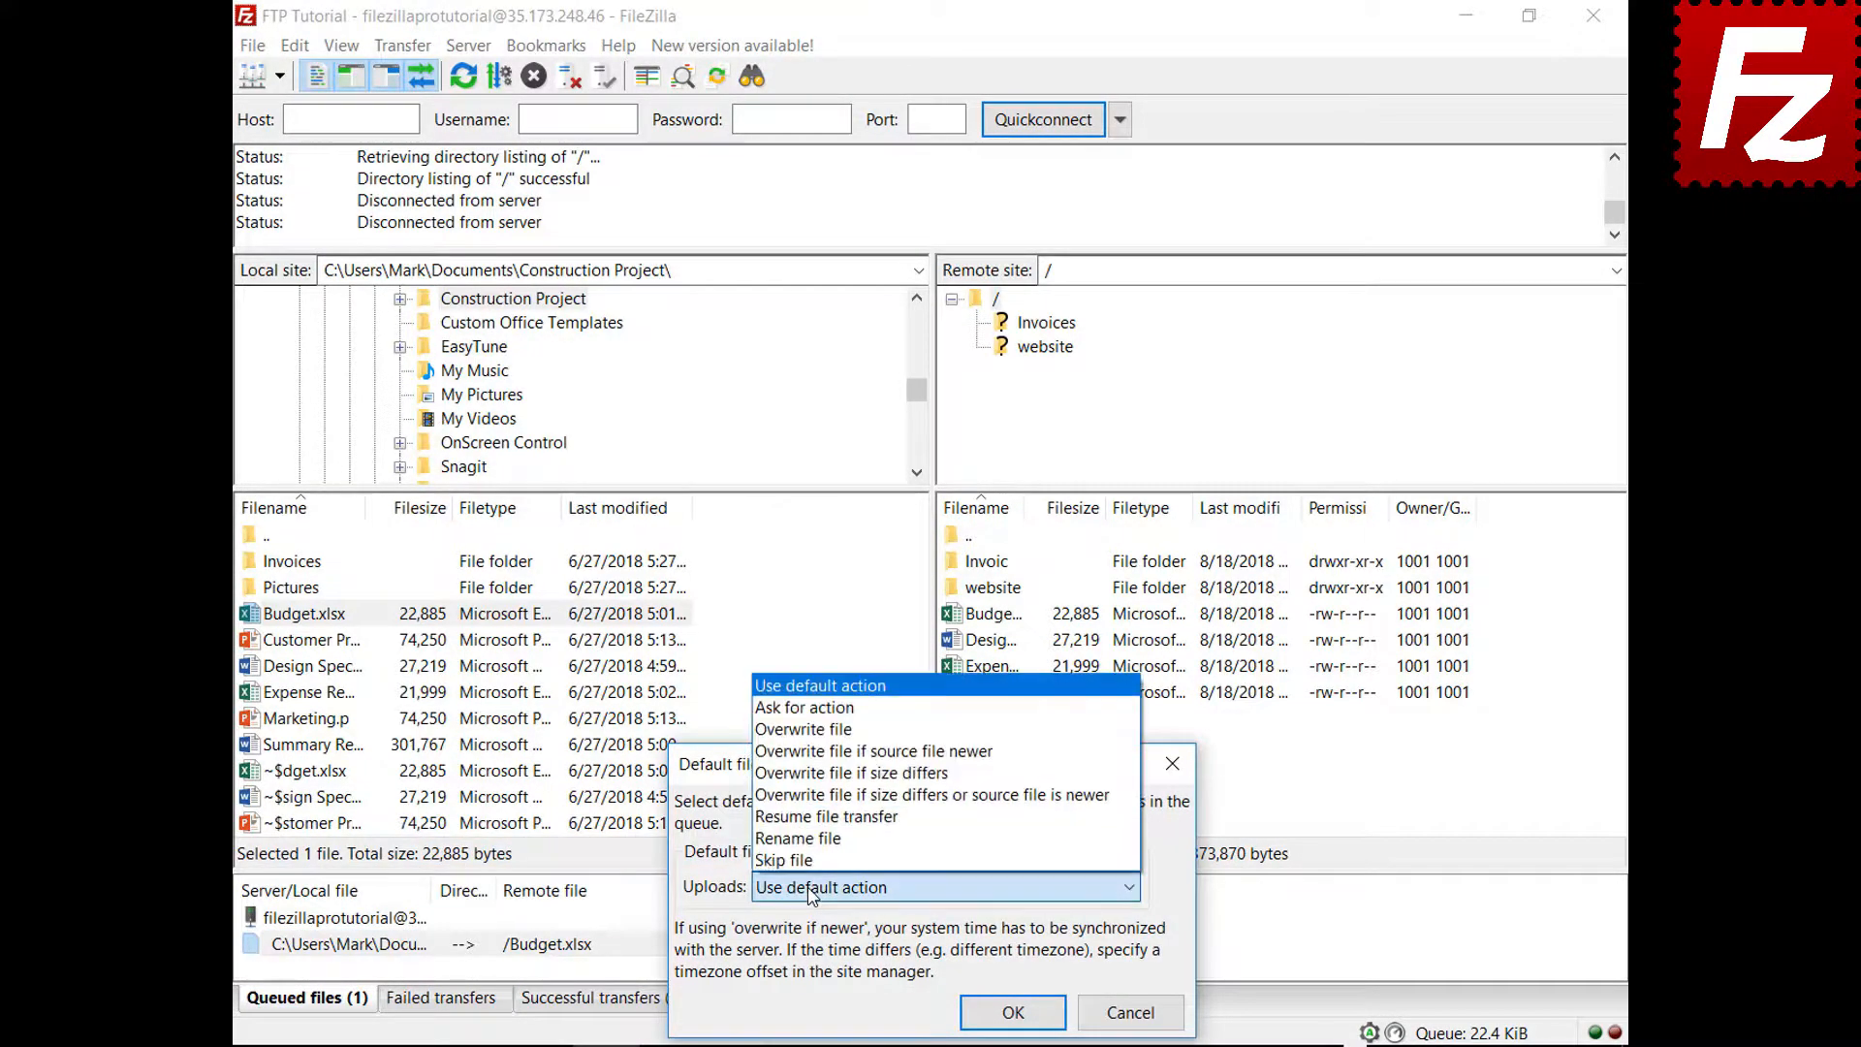
click(854, 731)
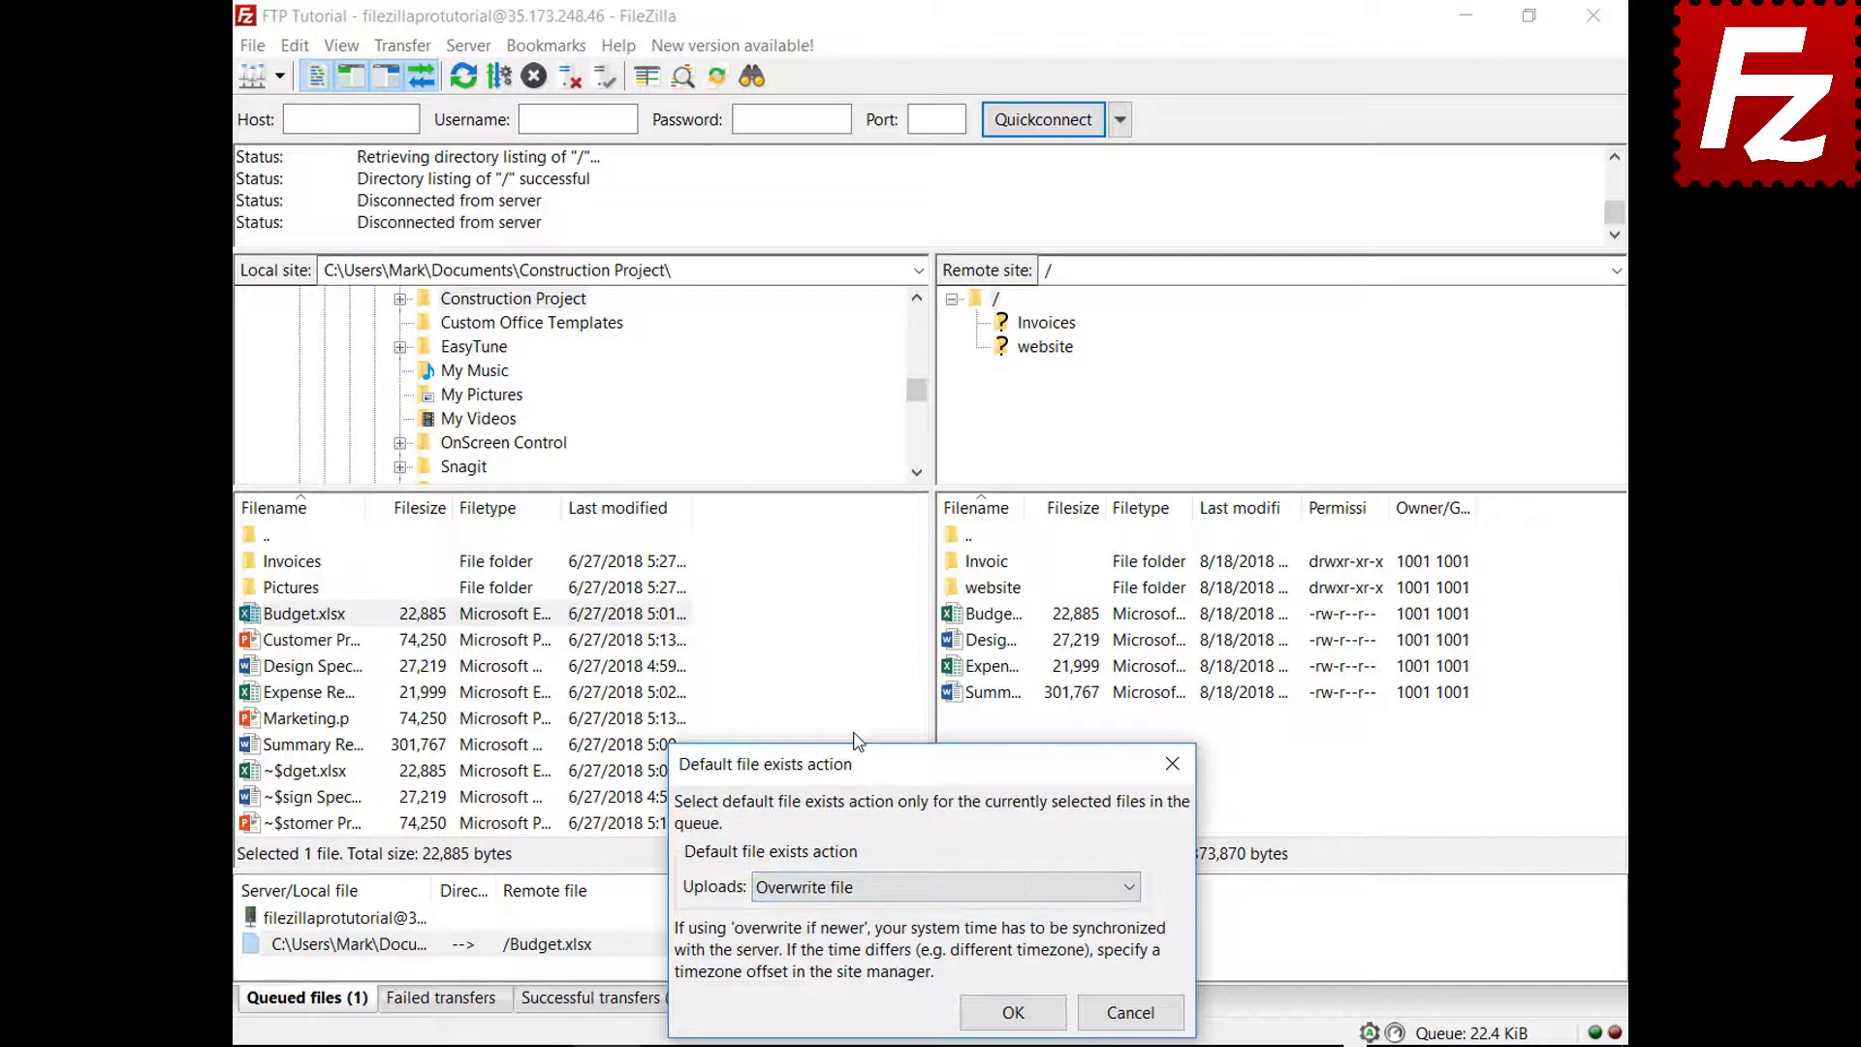
click(1013, 1012)
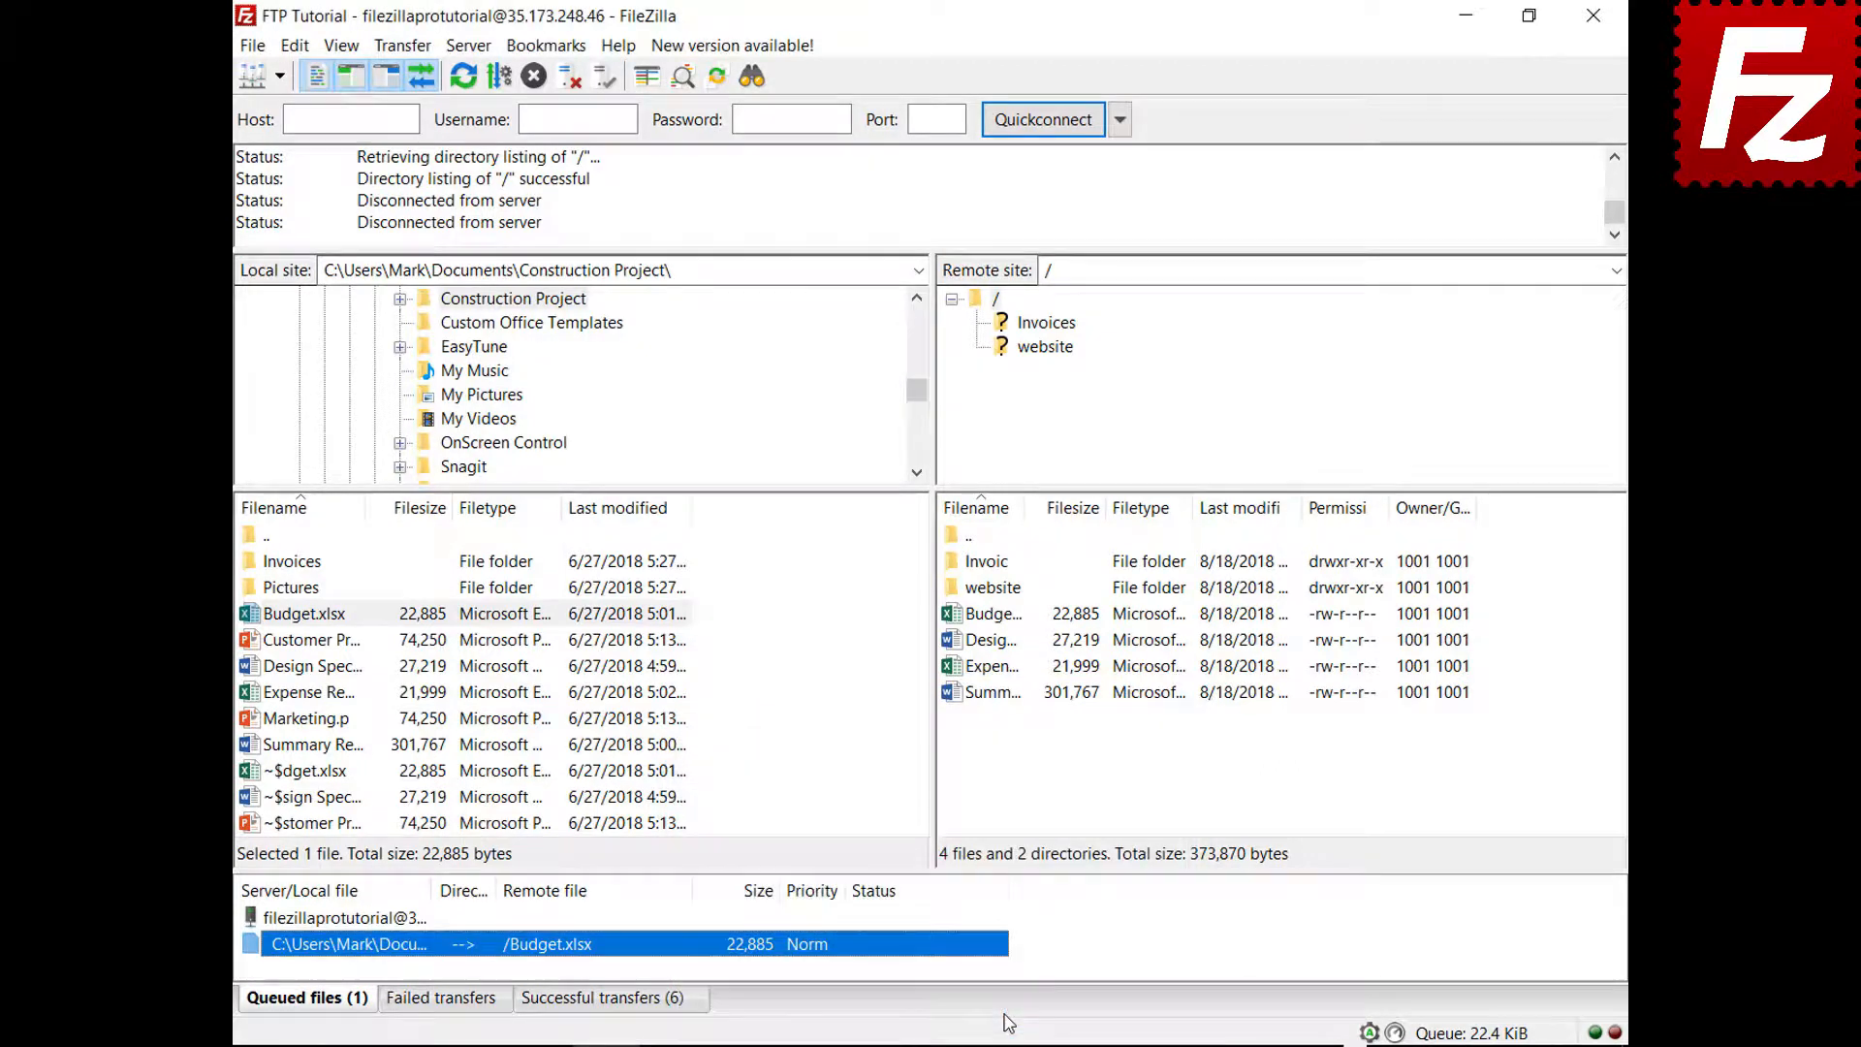
right_click(355, 920)
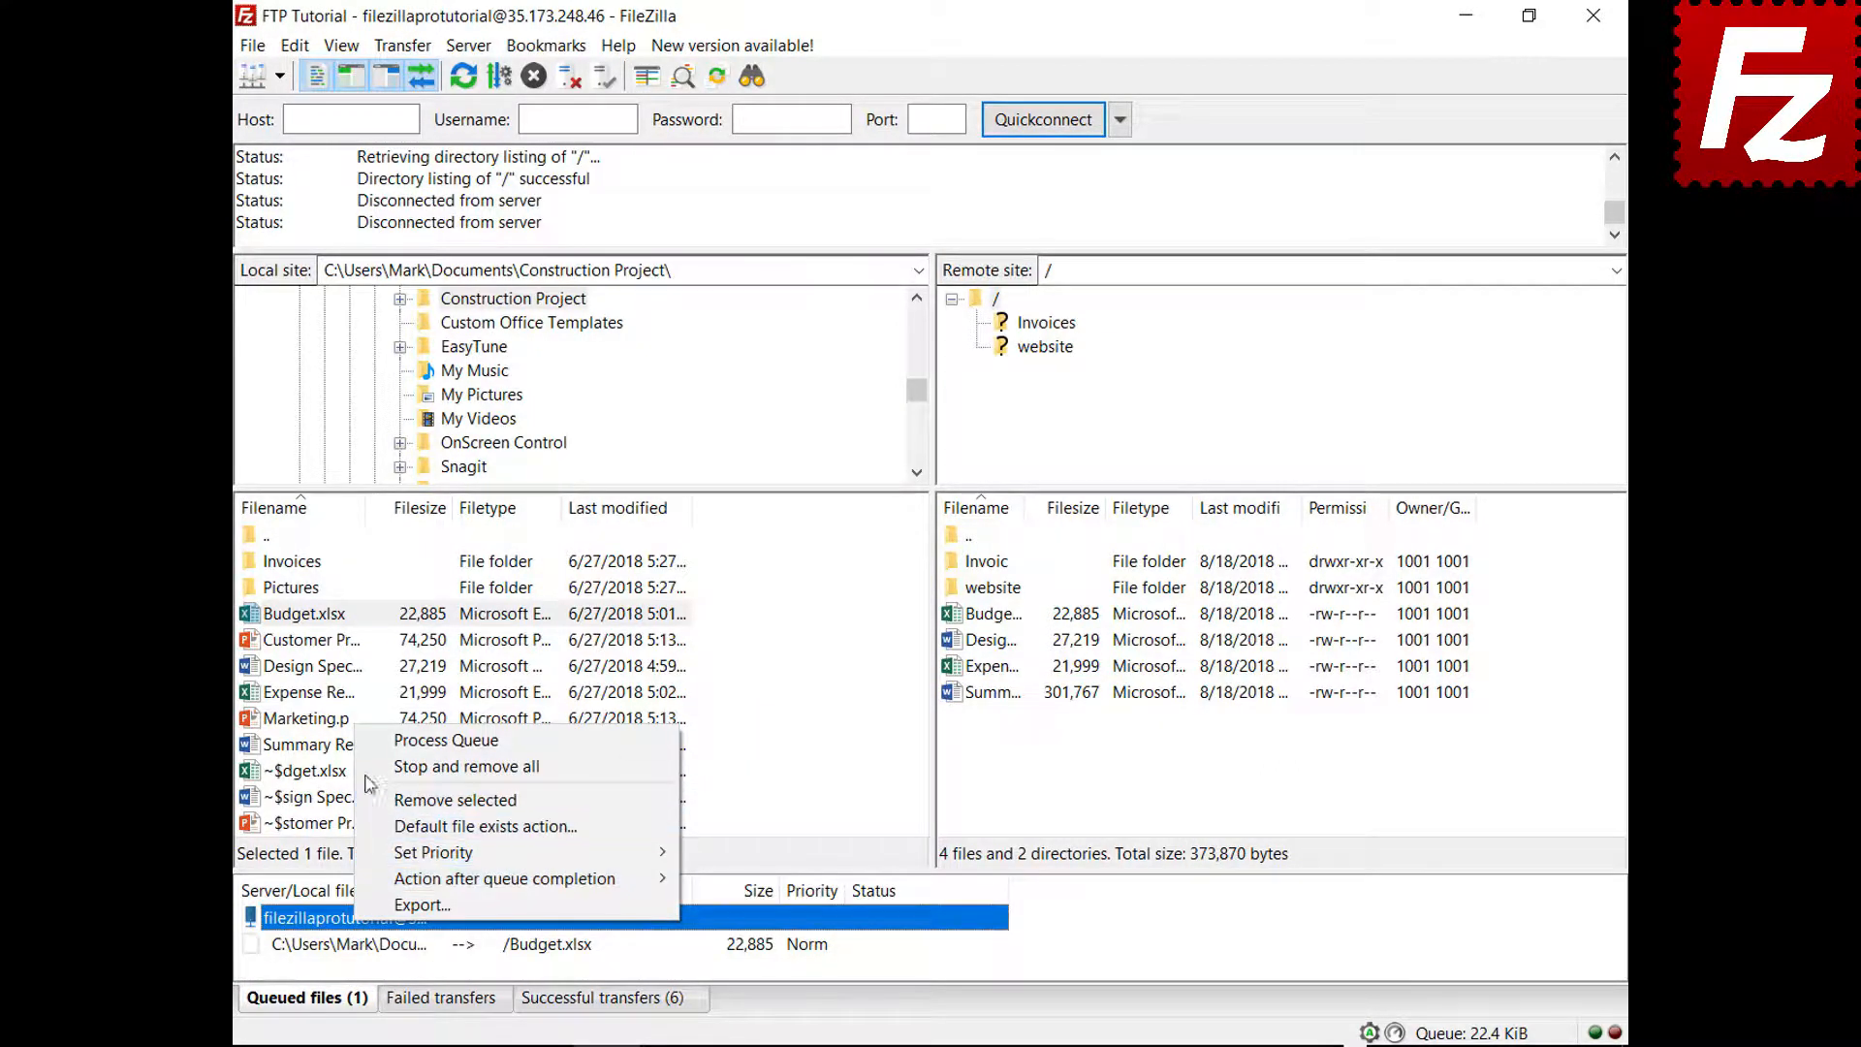
click(370, 742)
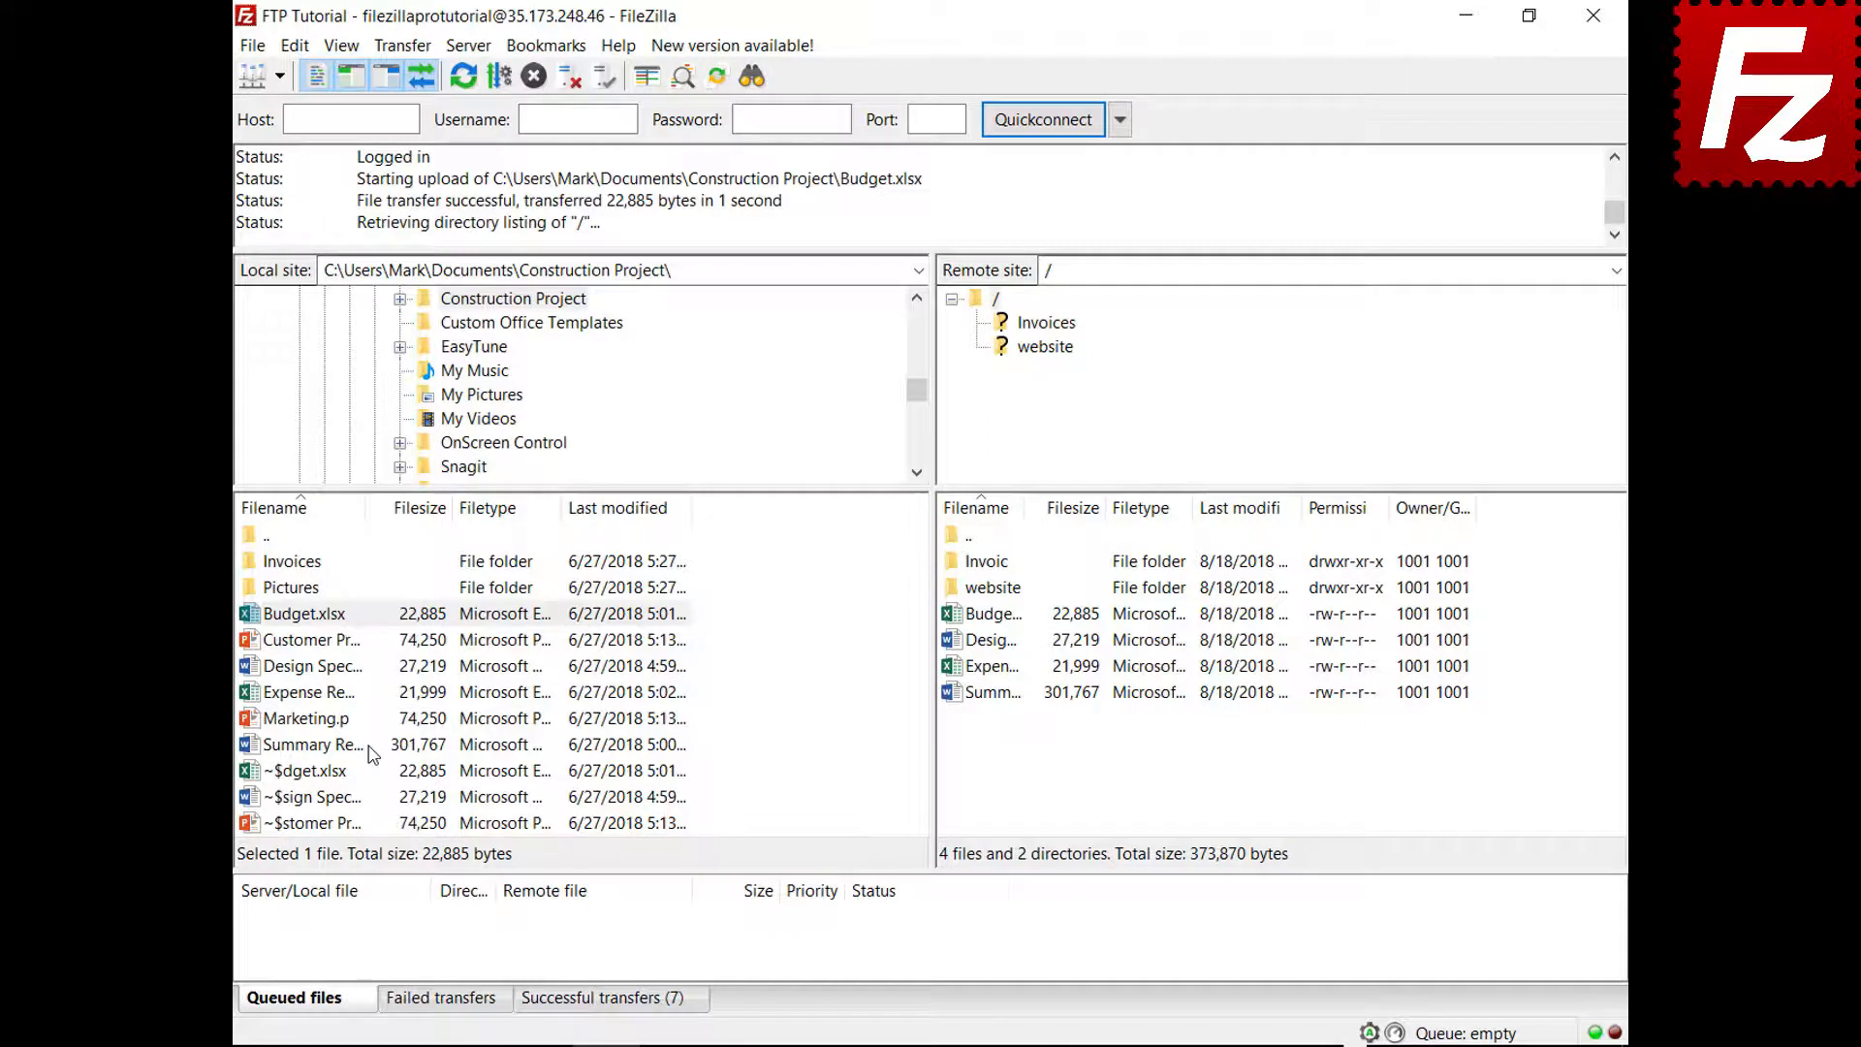
Queue Marketing.pptx and set the action after queue completion to Close FileZilla
right_click(313, 720)
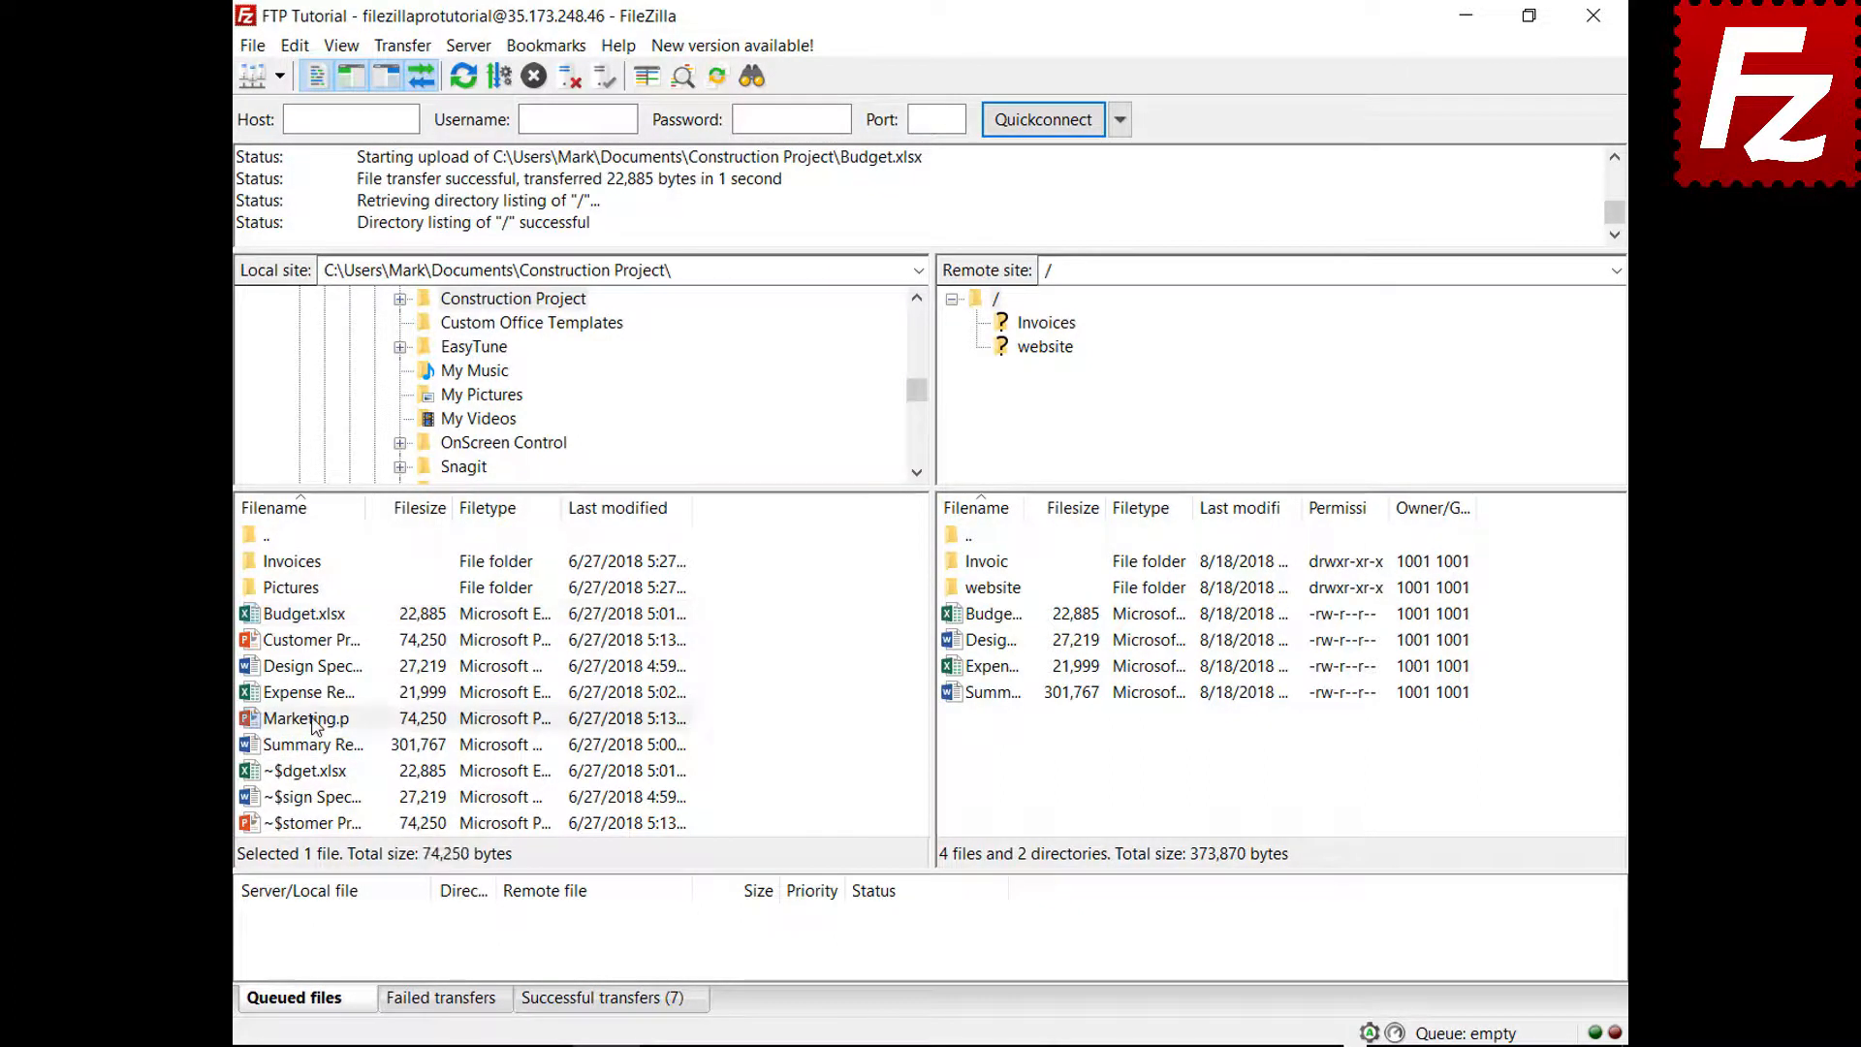
click(368, 763)
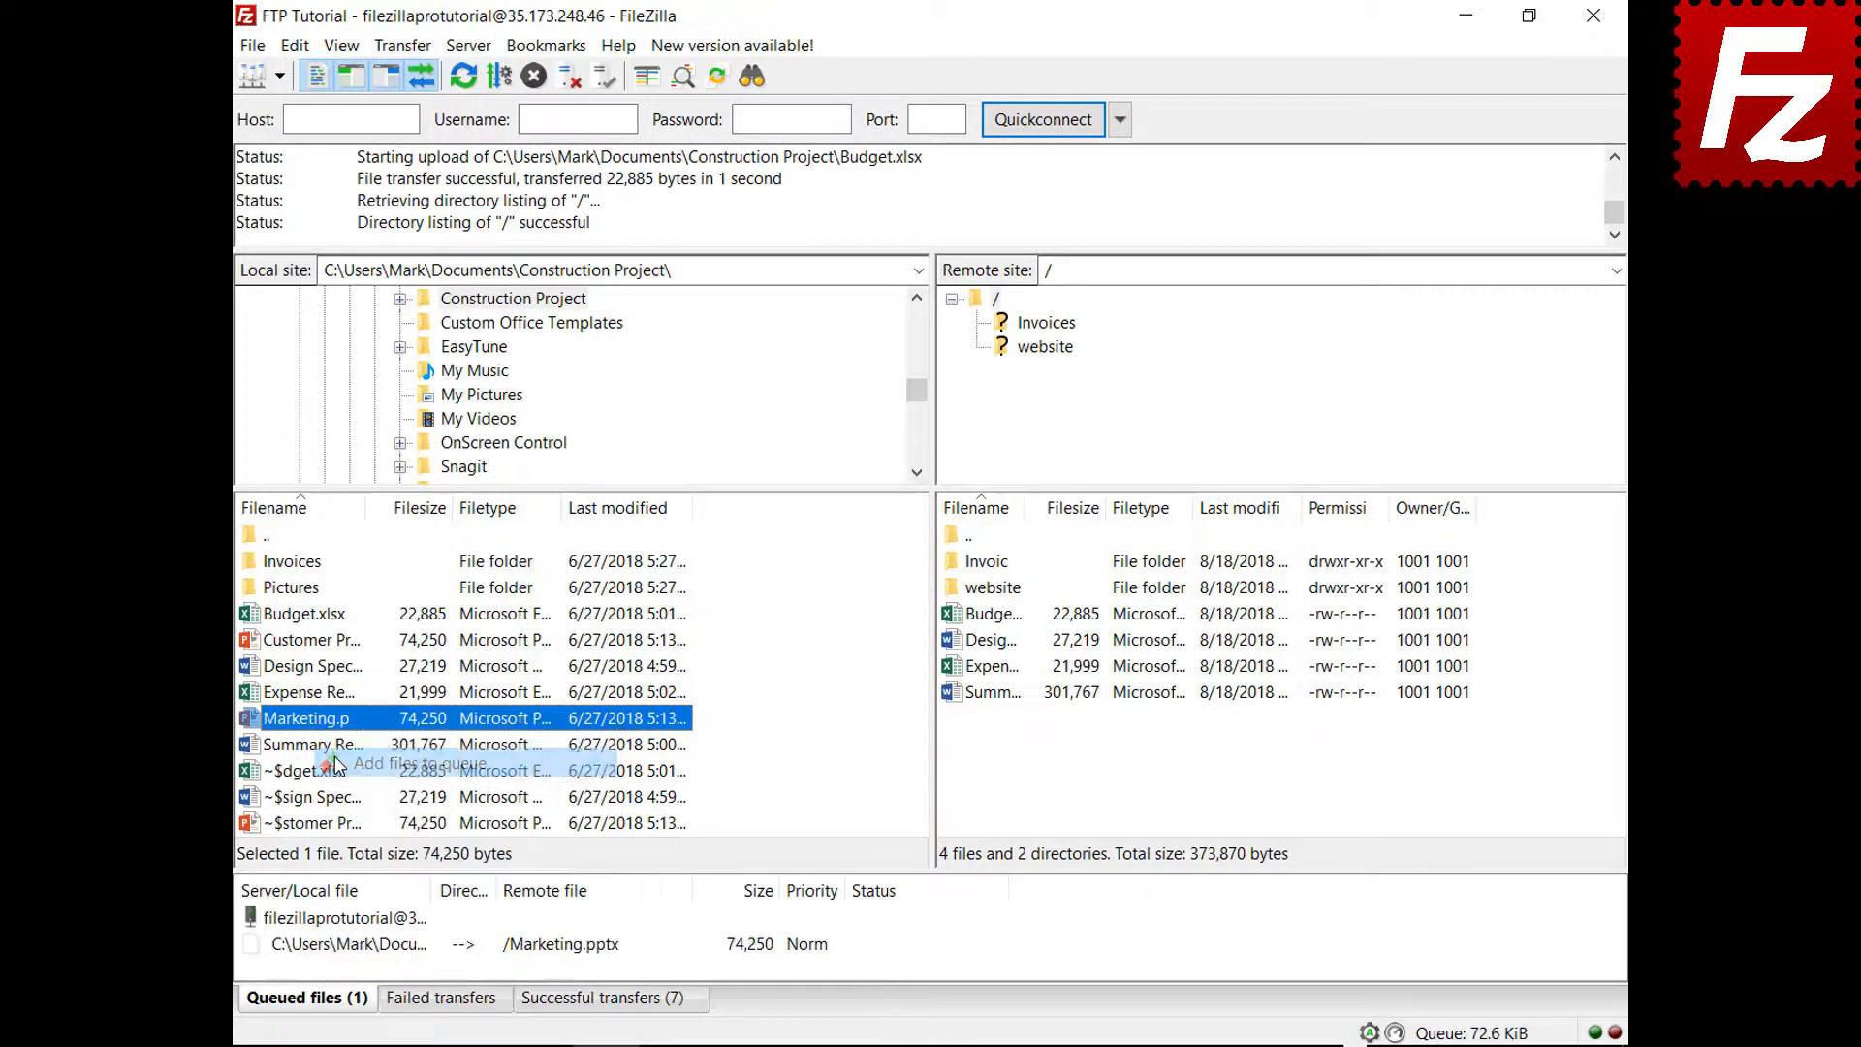
right_click(370, 948)
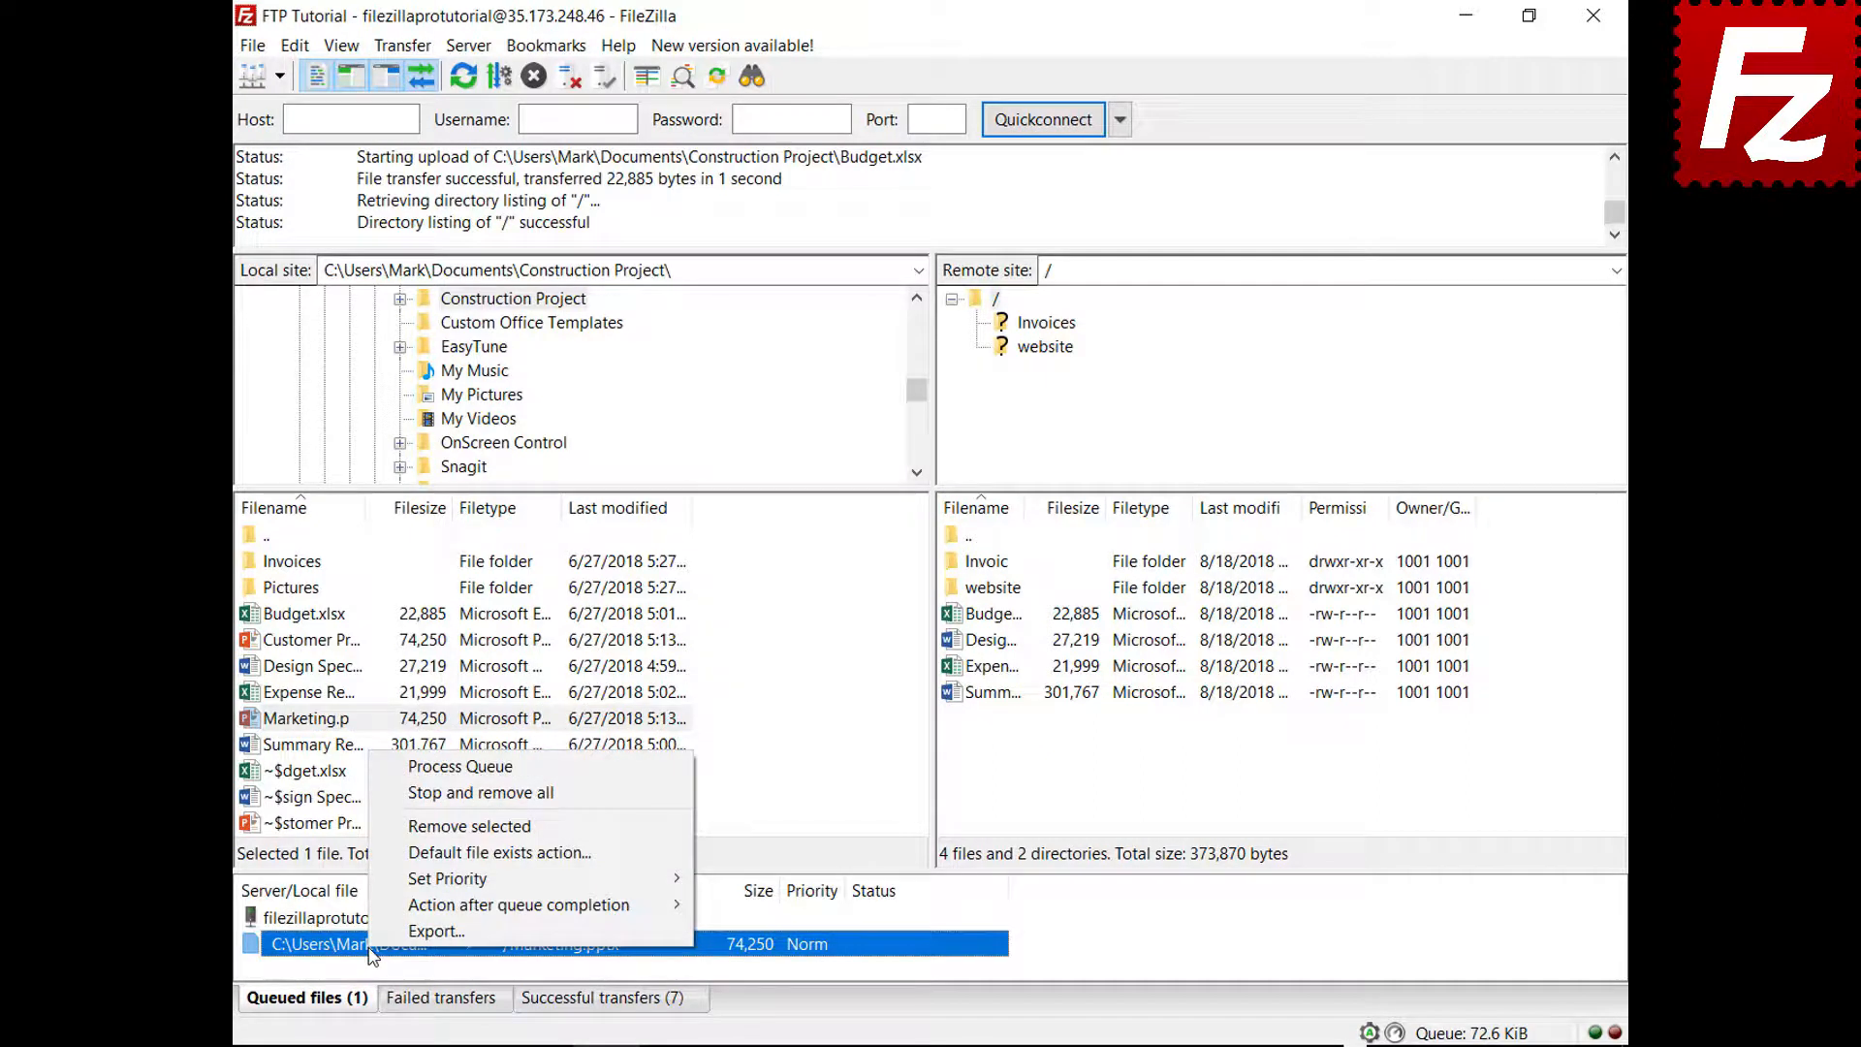
mouse_move(376, 906)
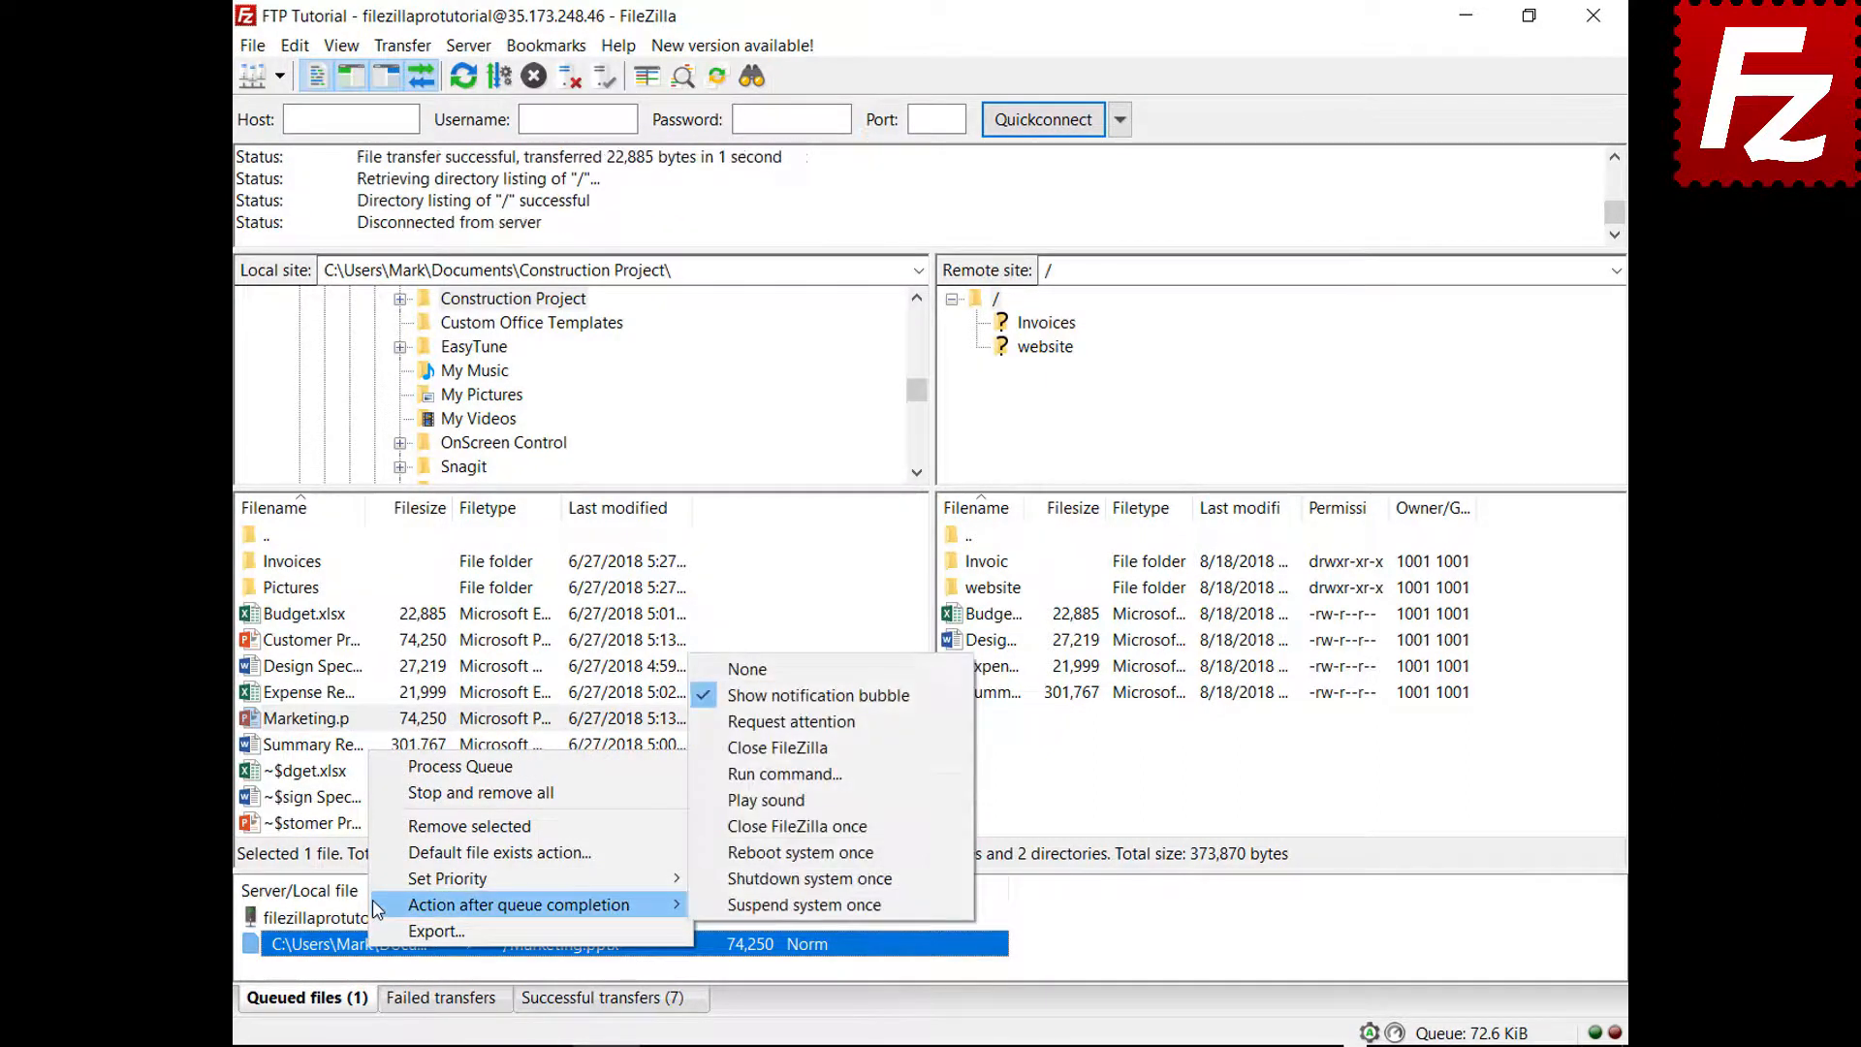
click(724, 747)
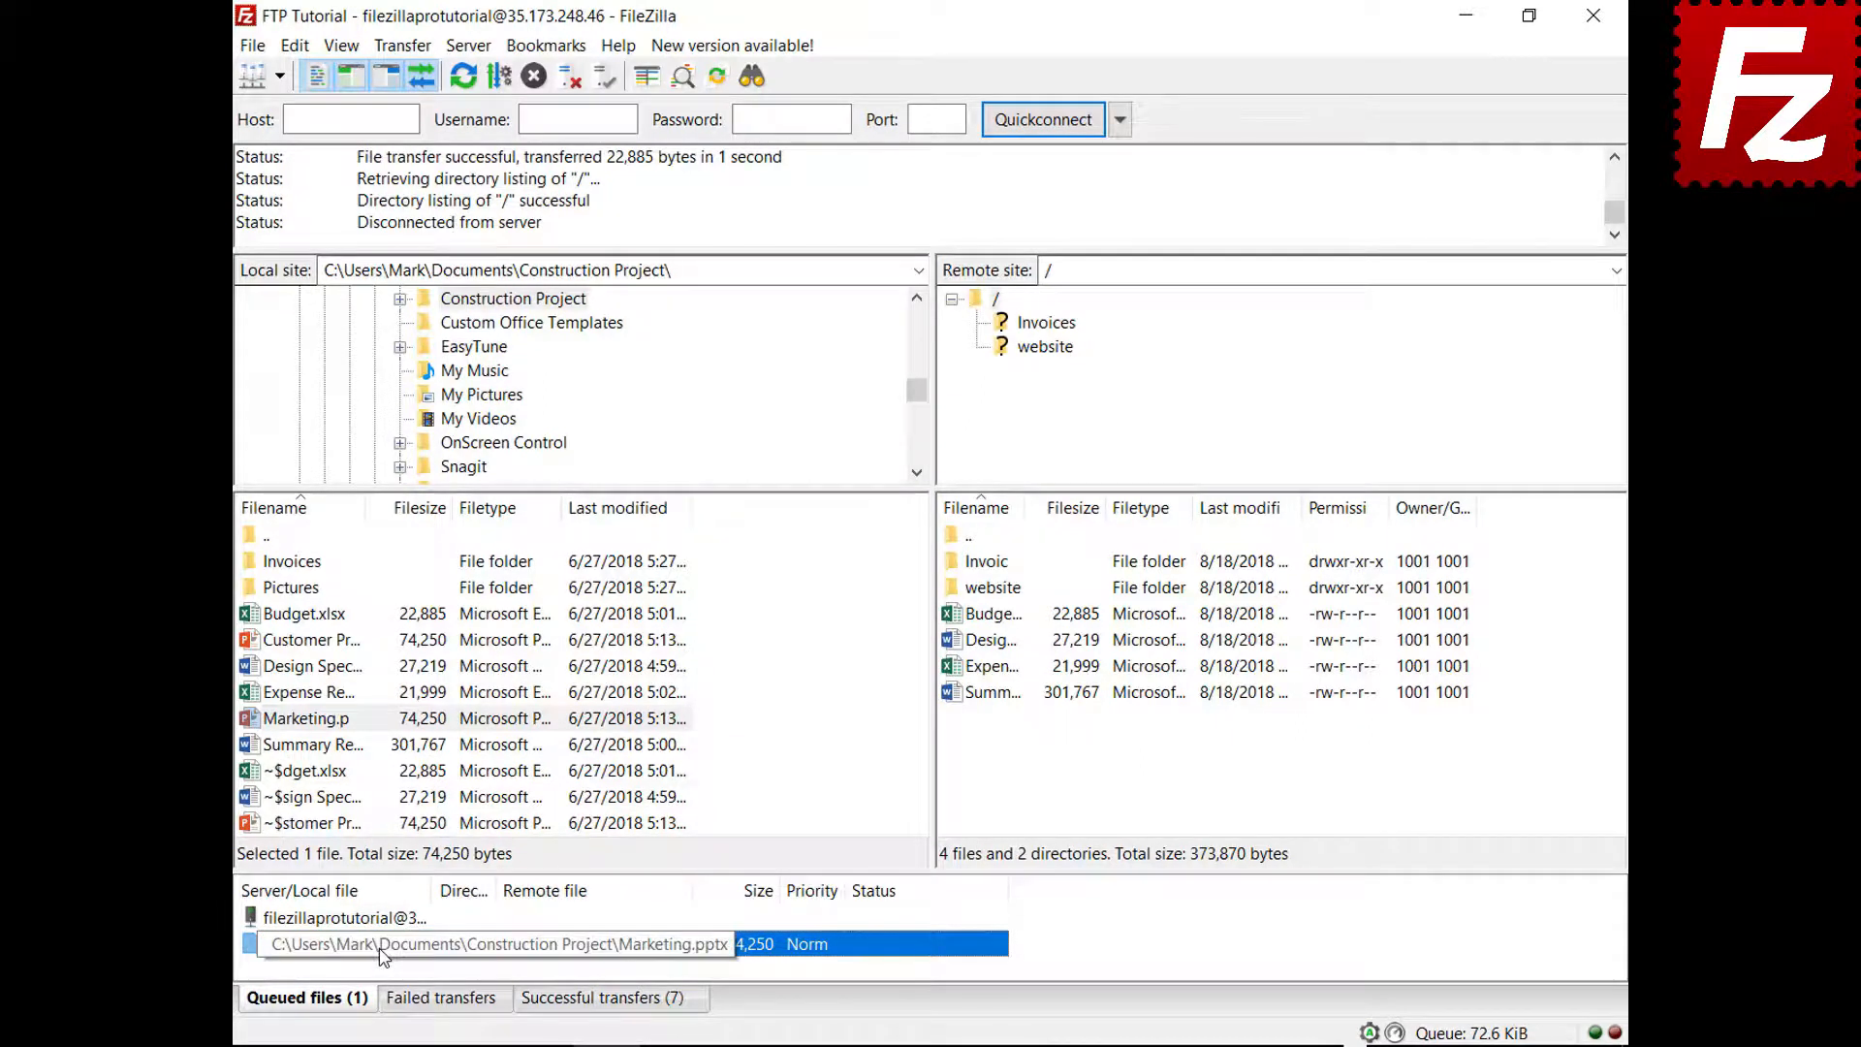
Process the queue so FileZilla closes after the upload, then relaunch FileZilla Pro
right_click(381, 921)
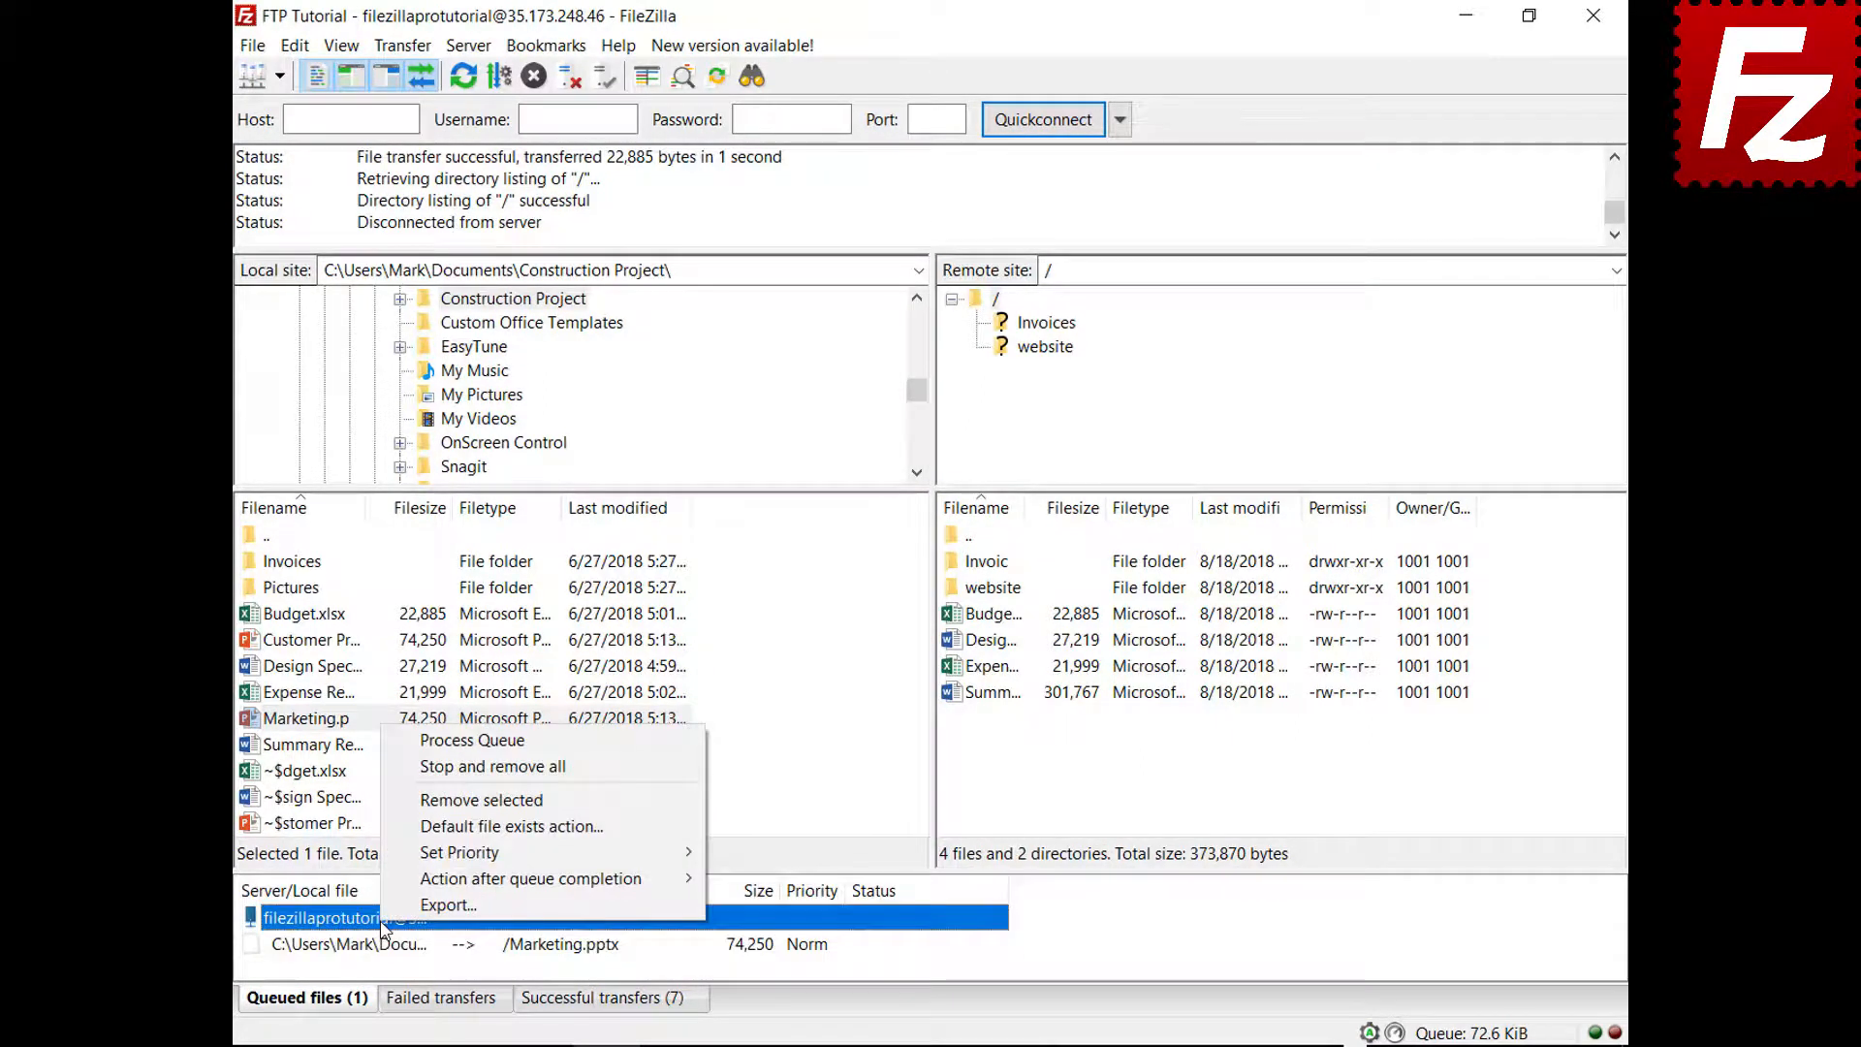
click(457, 742)
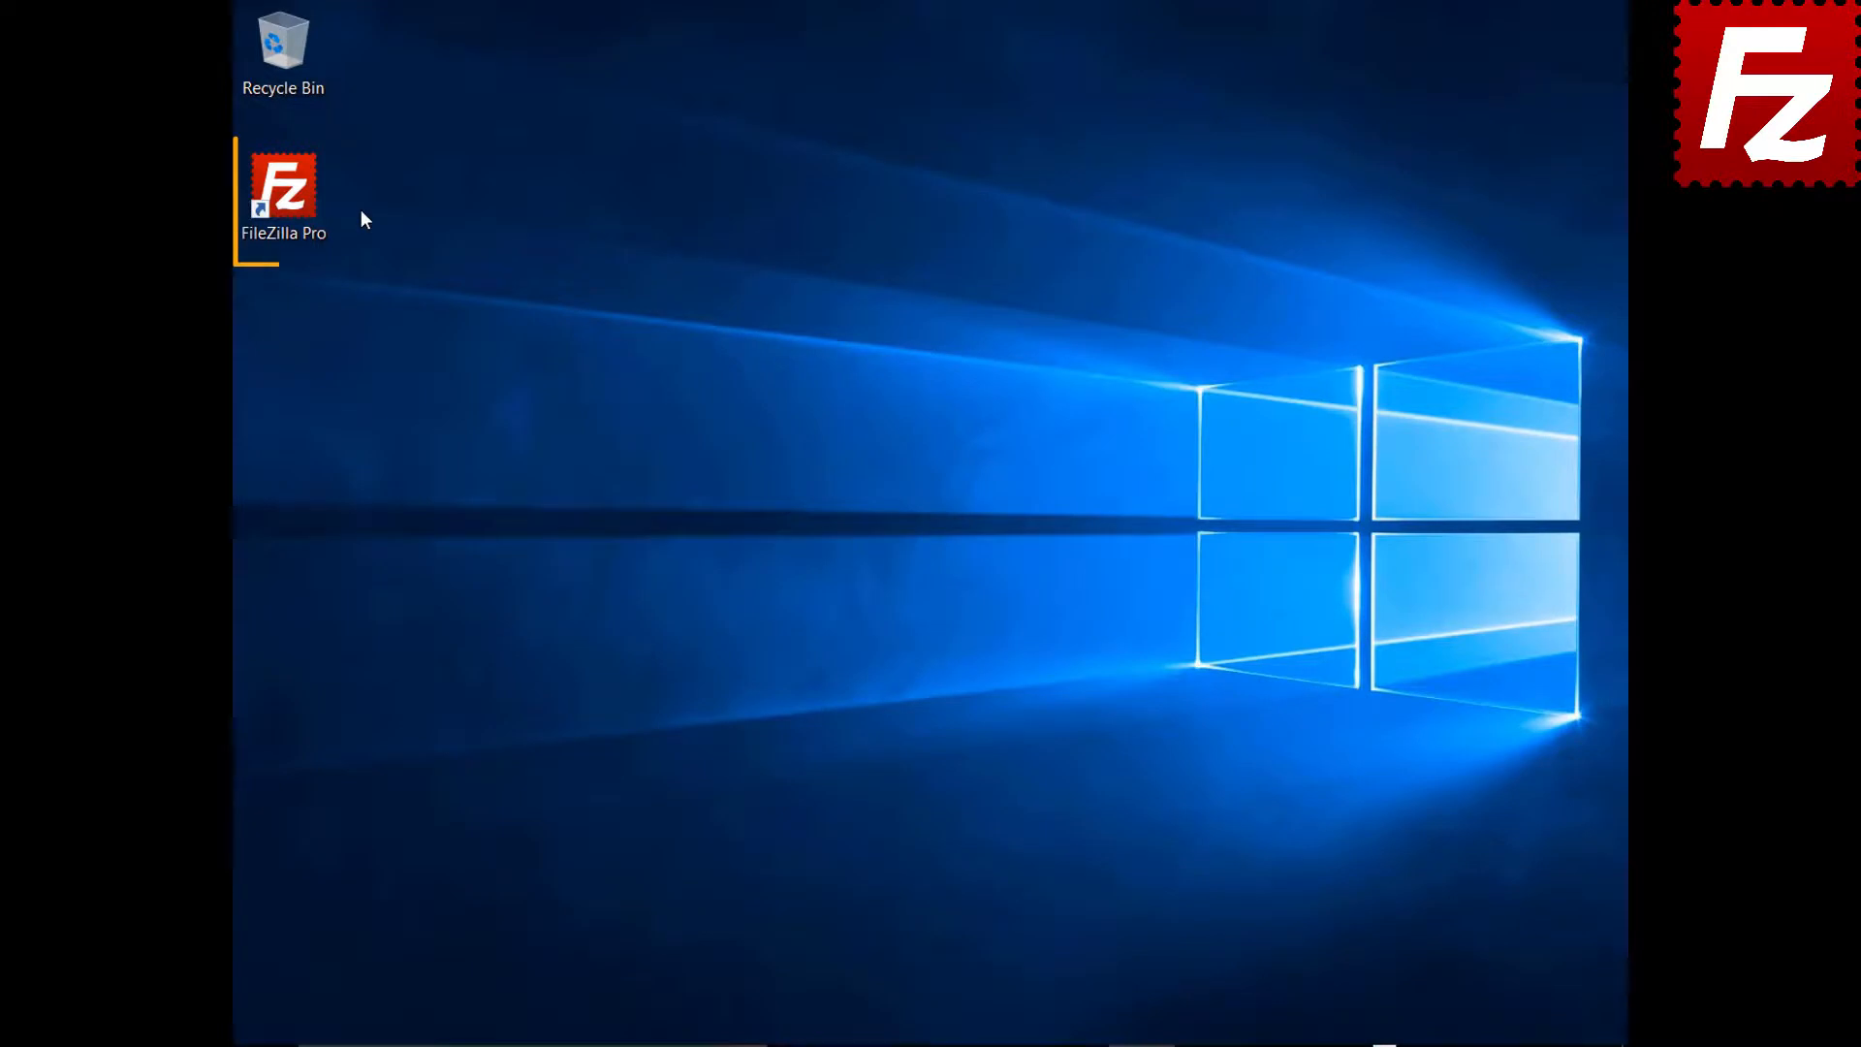
double_click(295, 201)
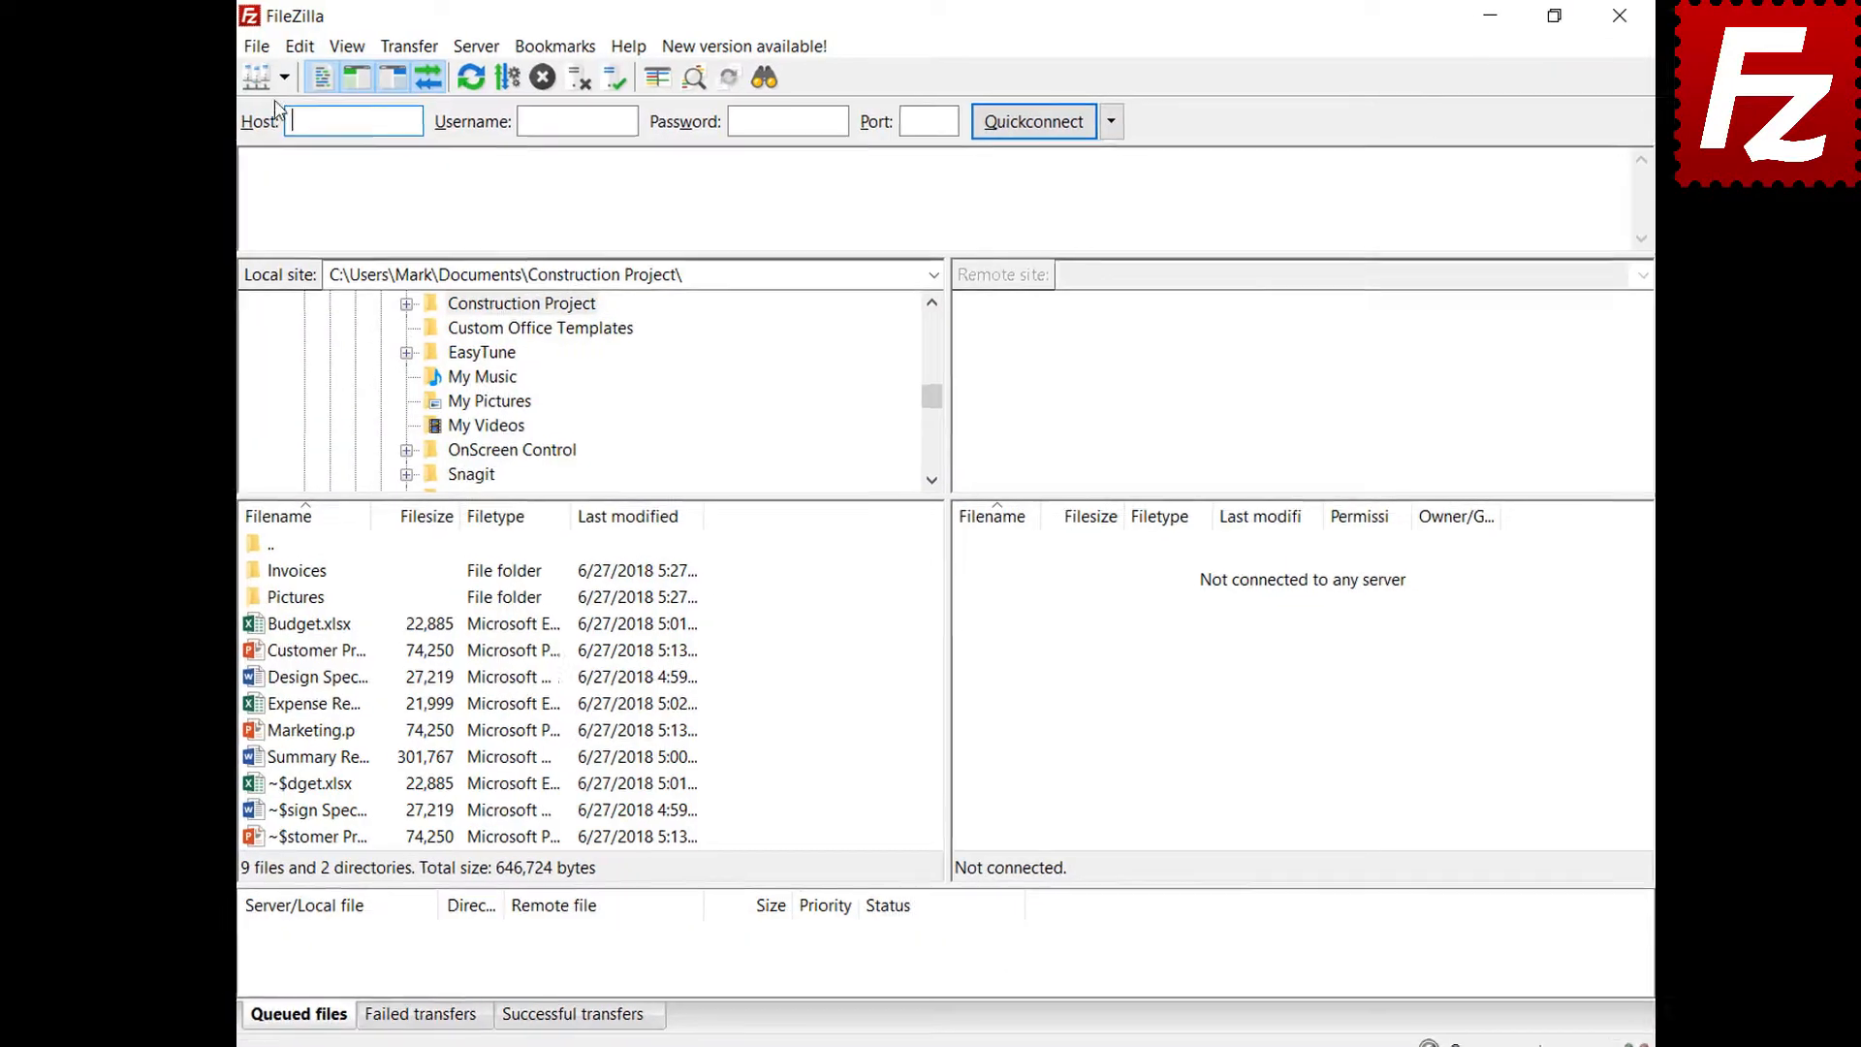
Connect to FTP Tutorial and add the Pictures folder's files to the transfer queue
click(284, 77)
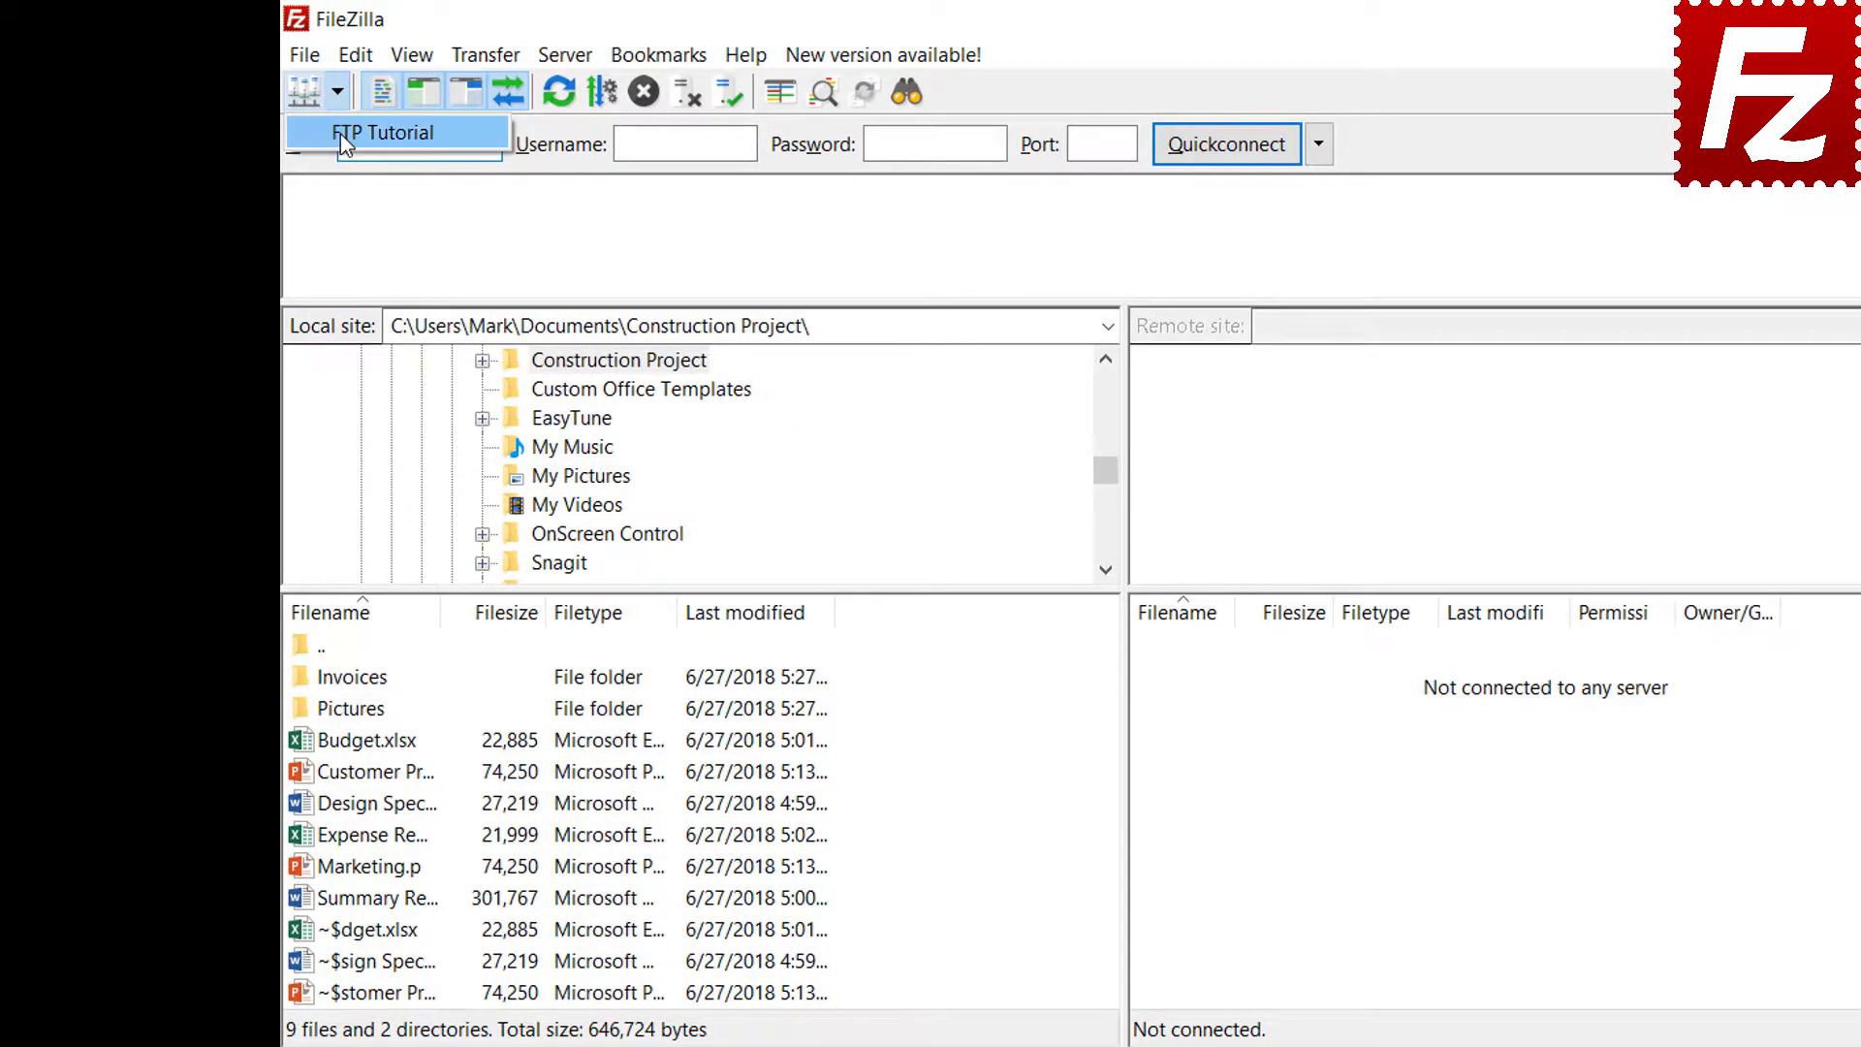
click(291, 116)
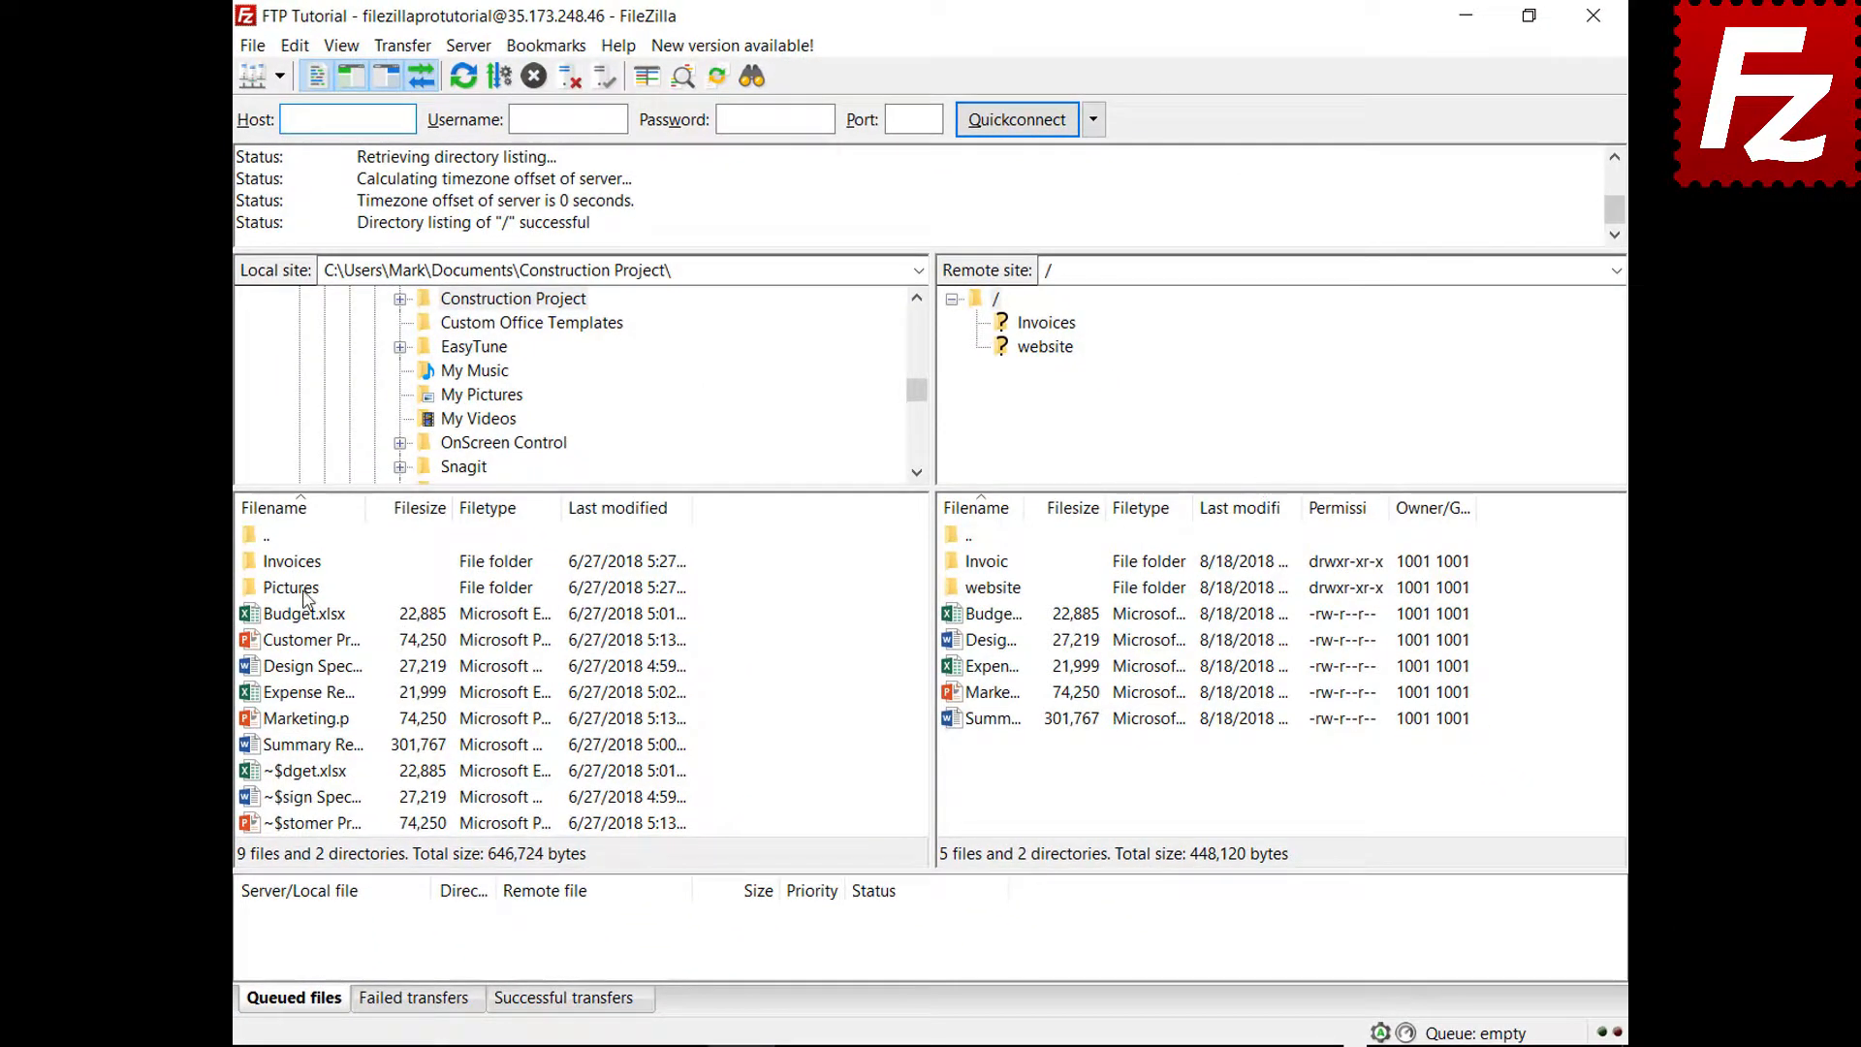
right_click(307, 595)
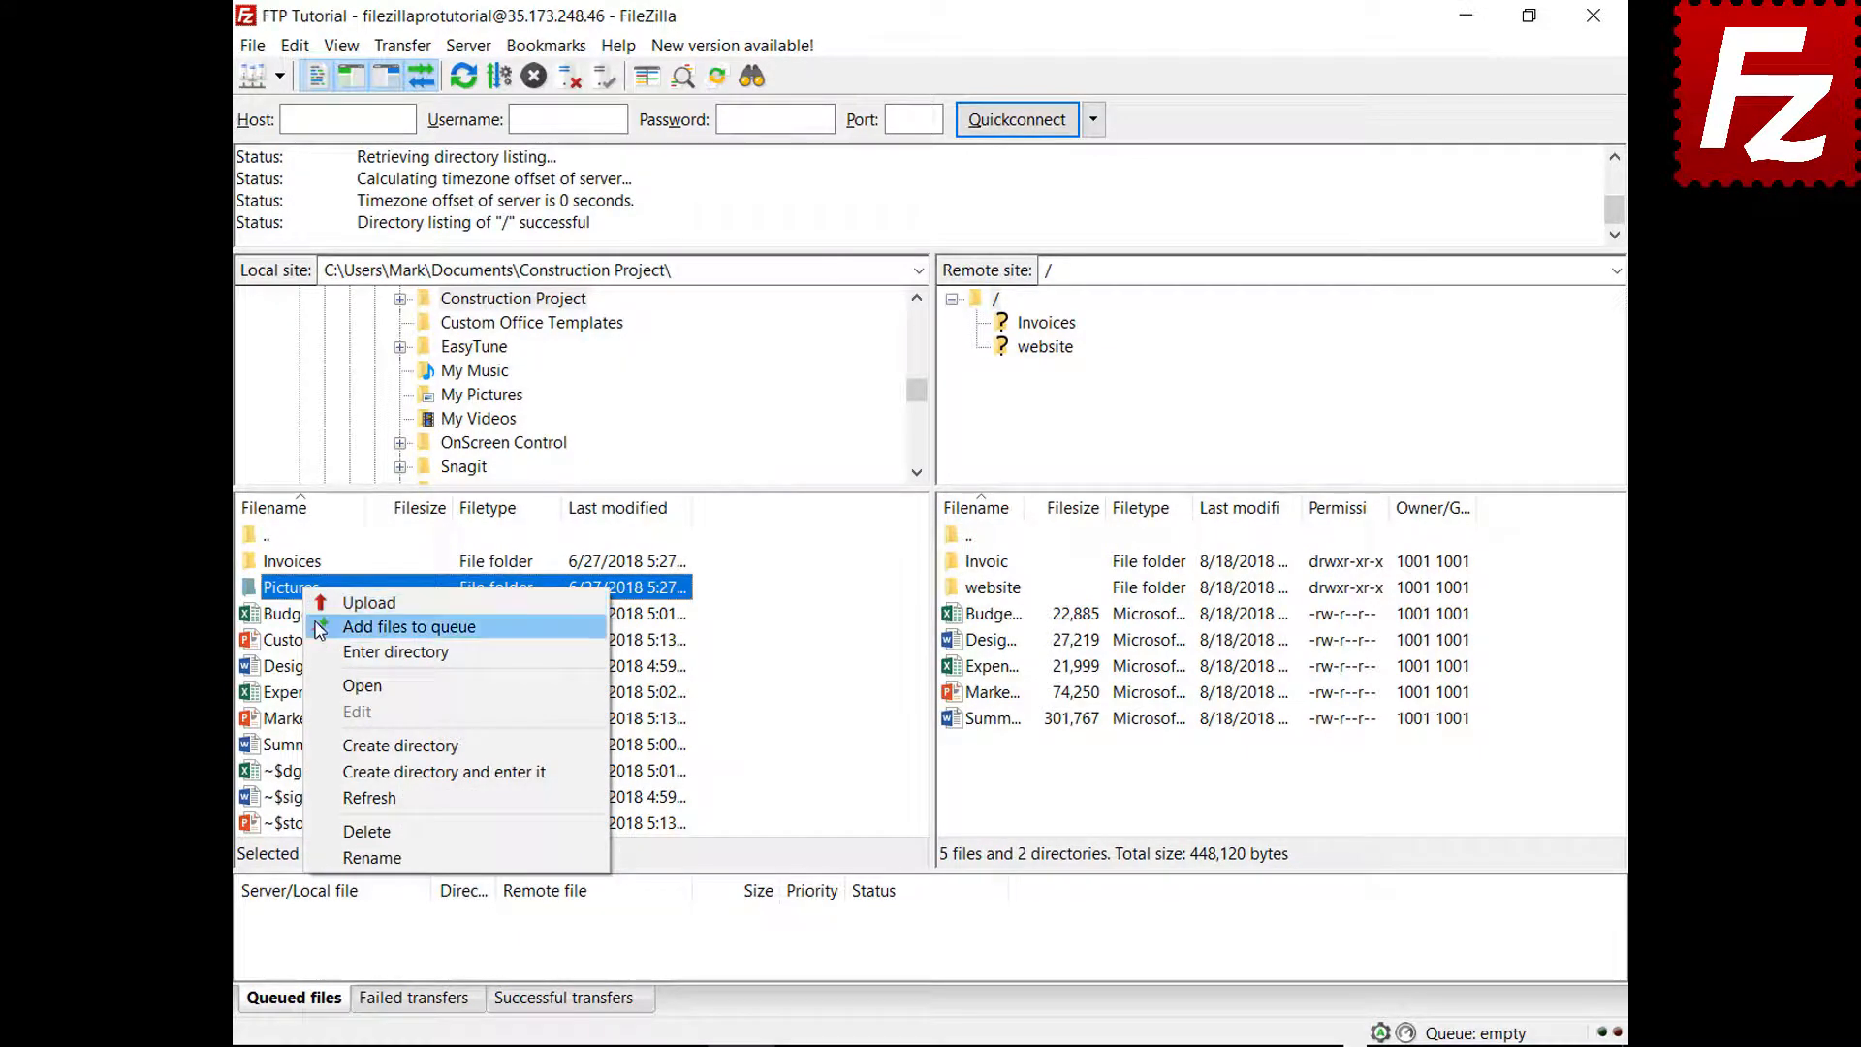
click(398, 627)
Close FileZilla with files queued, then process the restored queue after reopening
click(1594, 20)
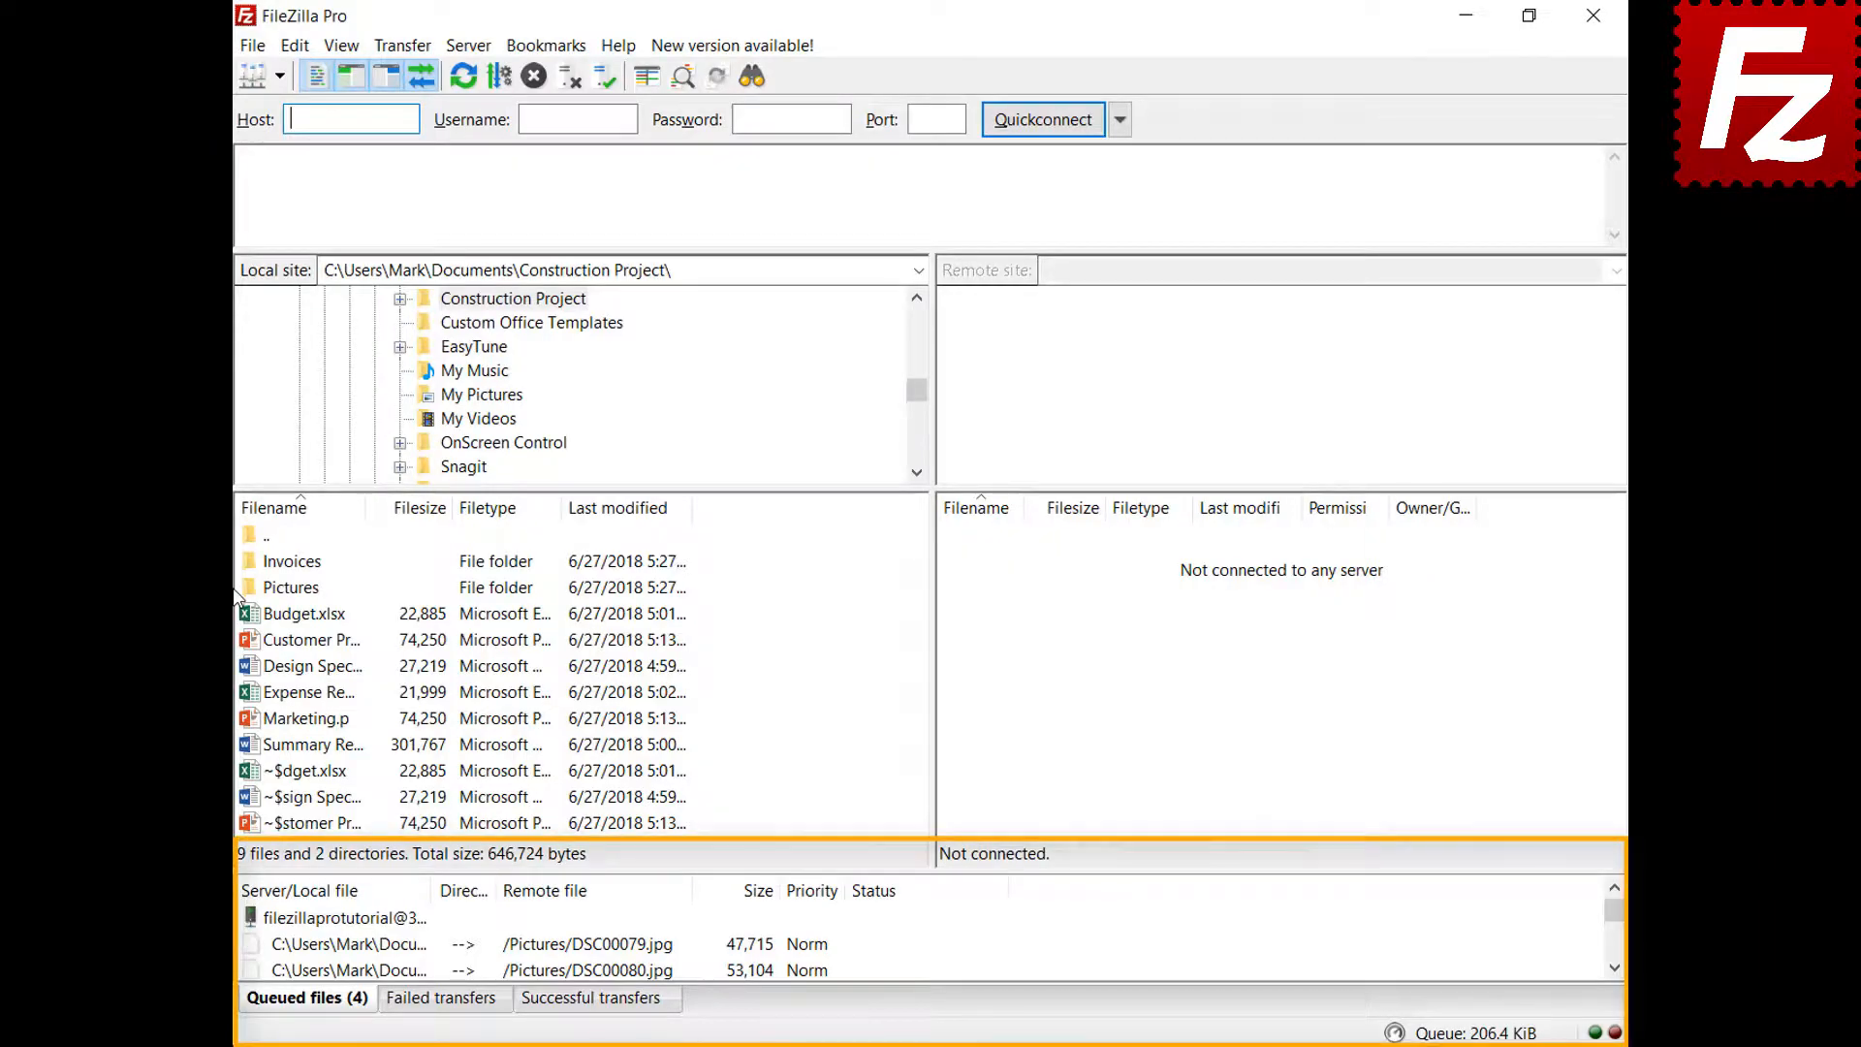
right_click(368, 917)
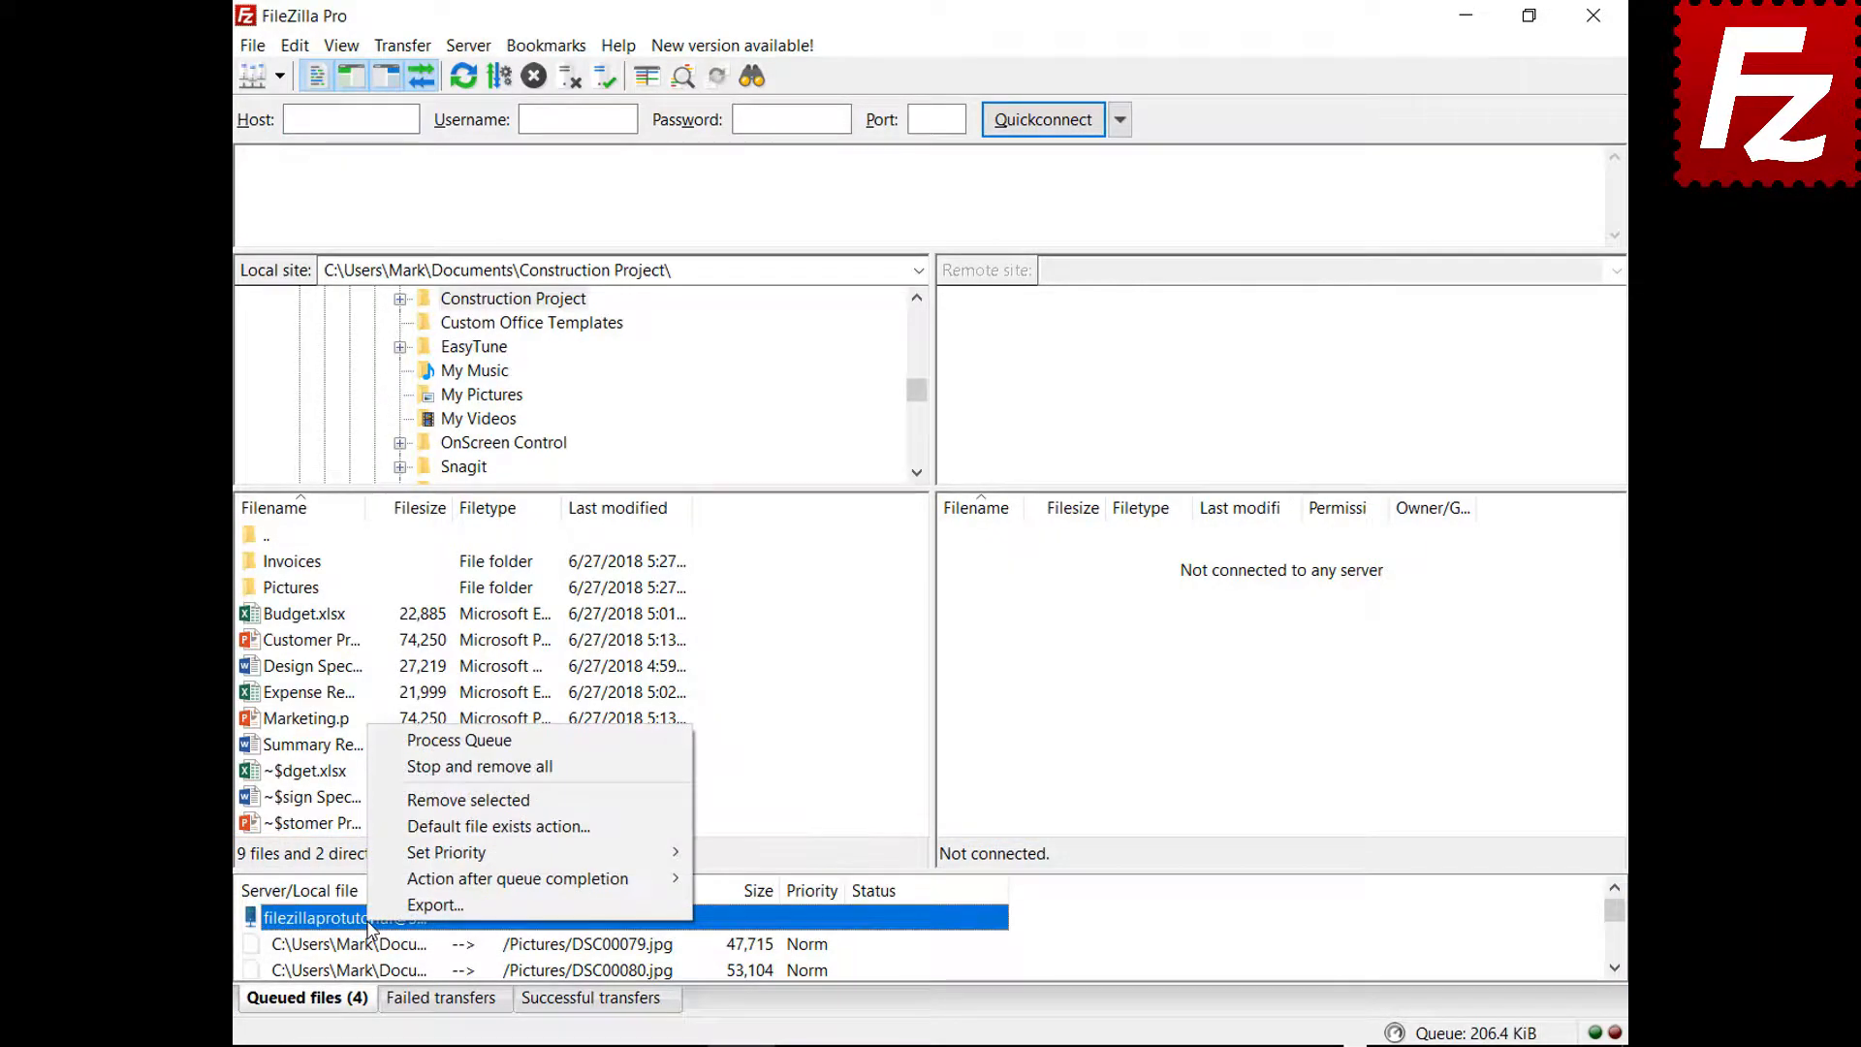
click(409, 741)
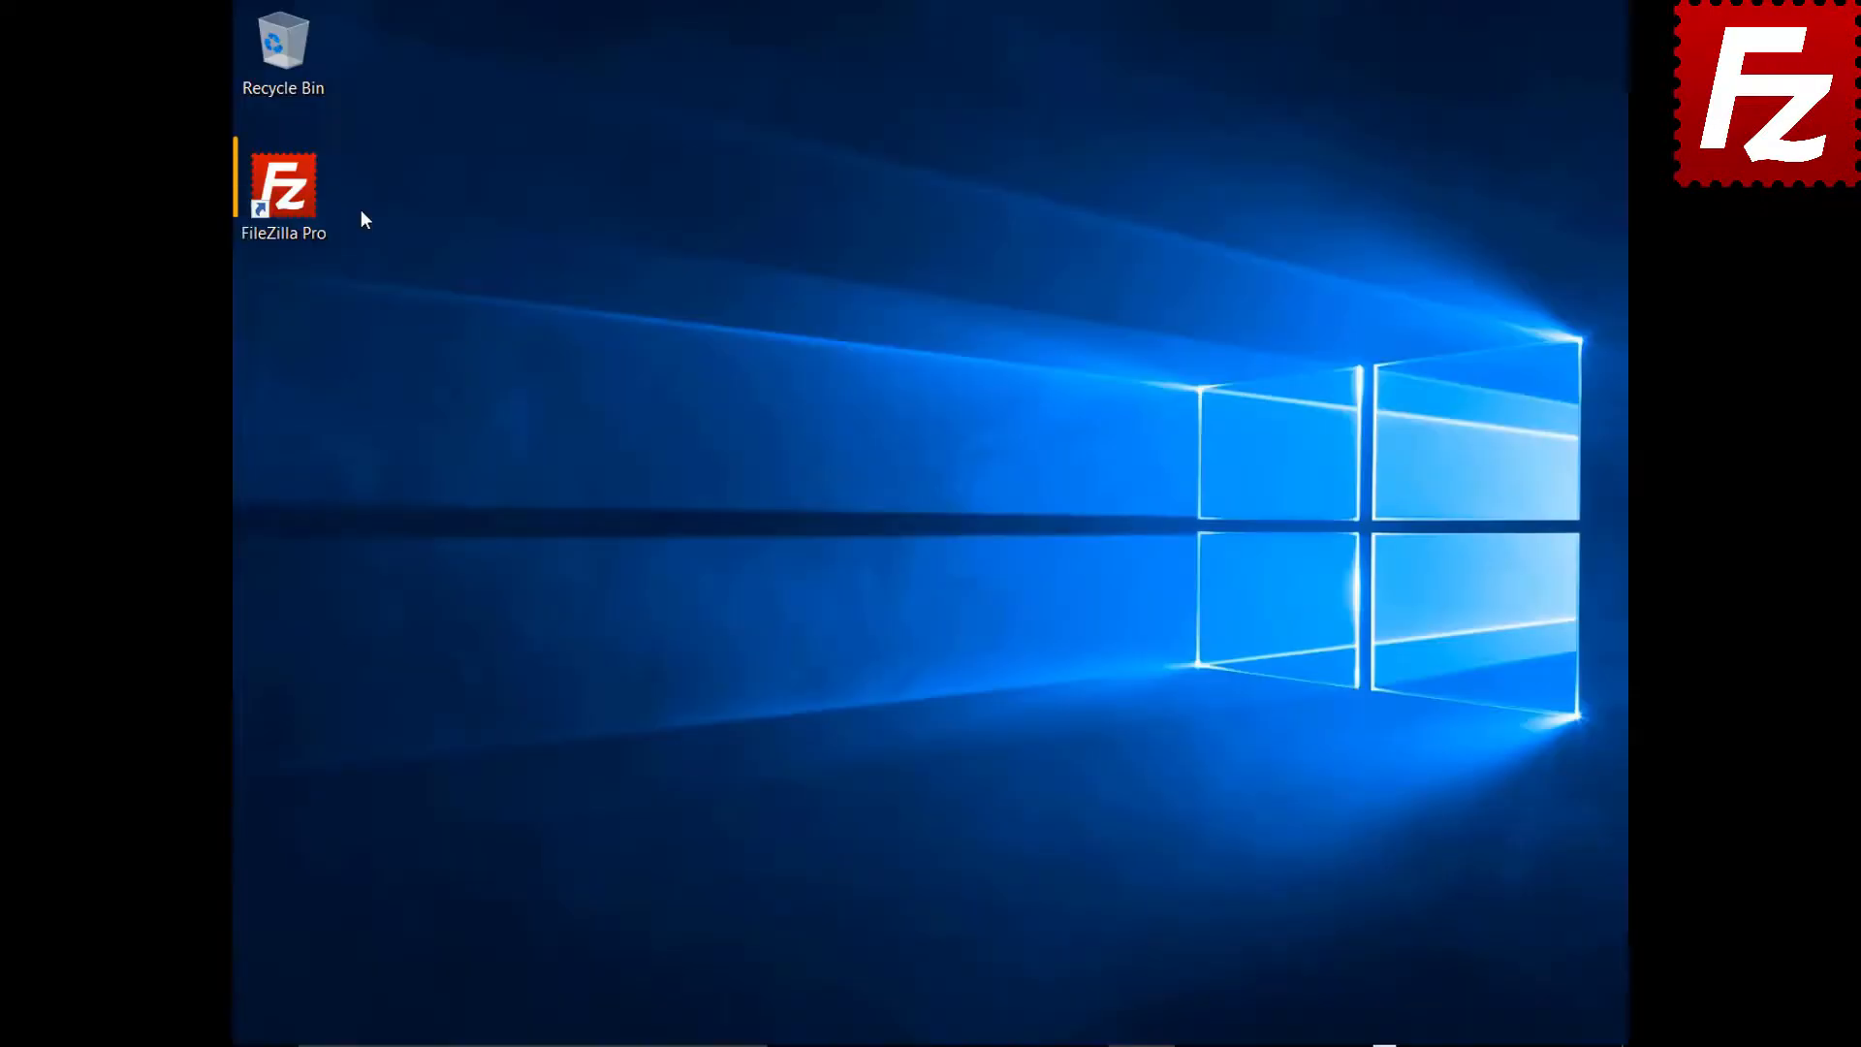
Relaunch FileZilla Pro and connect to the FTP Tutorial site
double_click(310, 205)
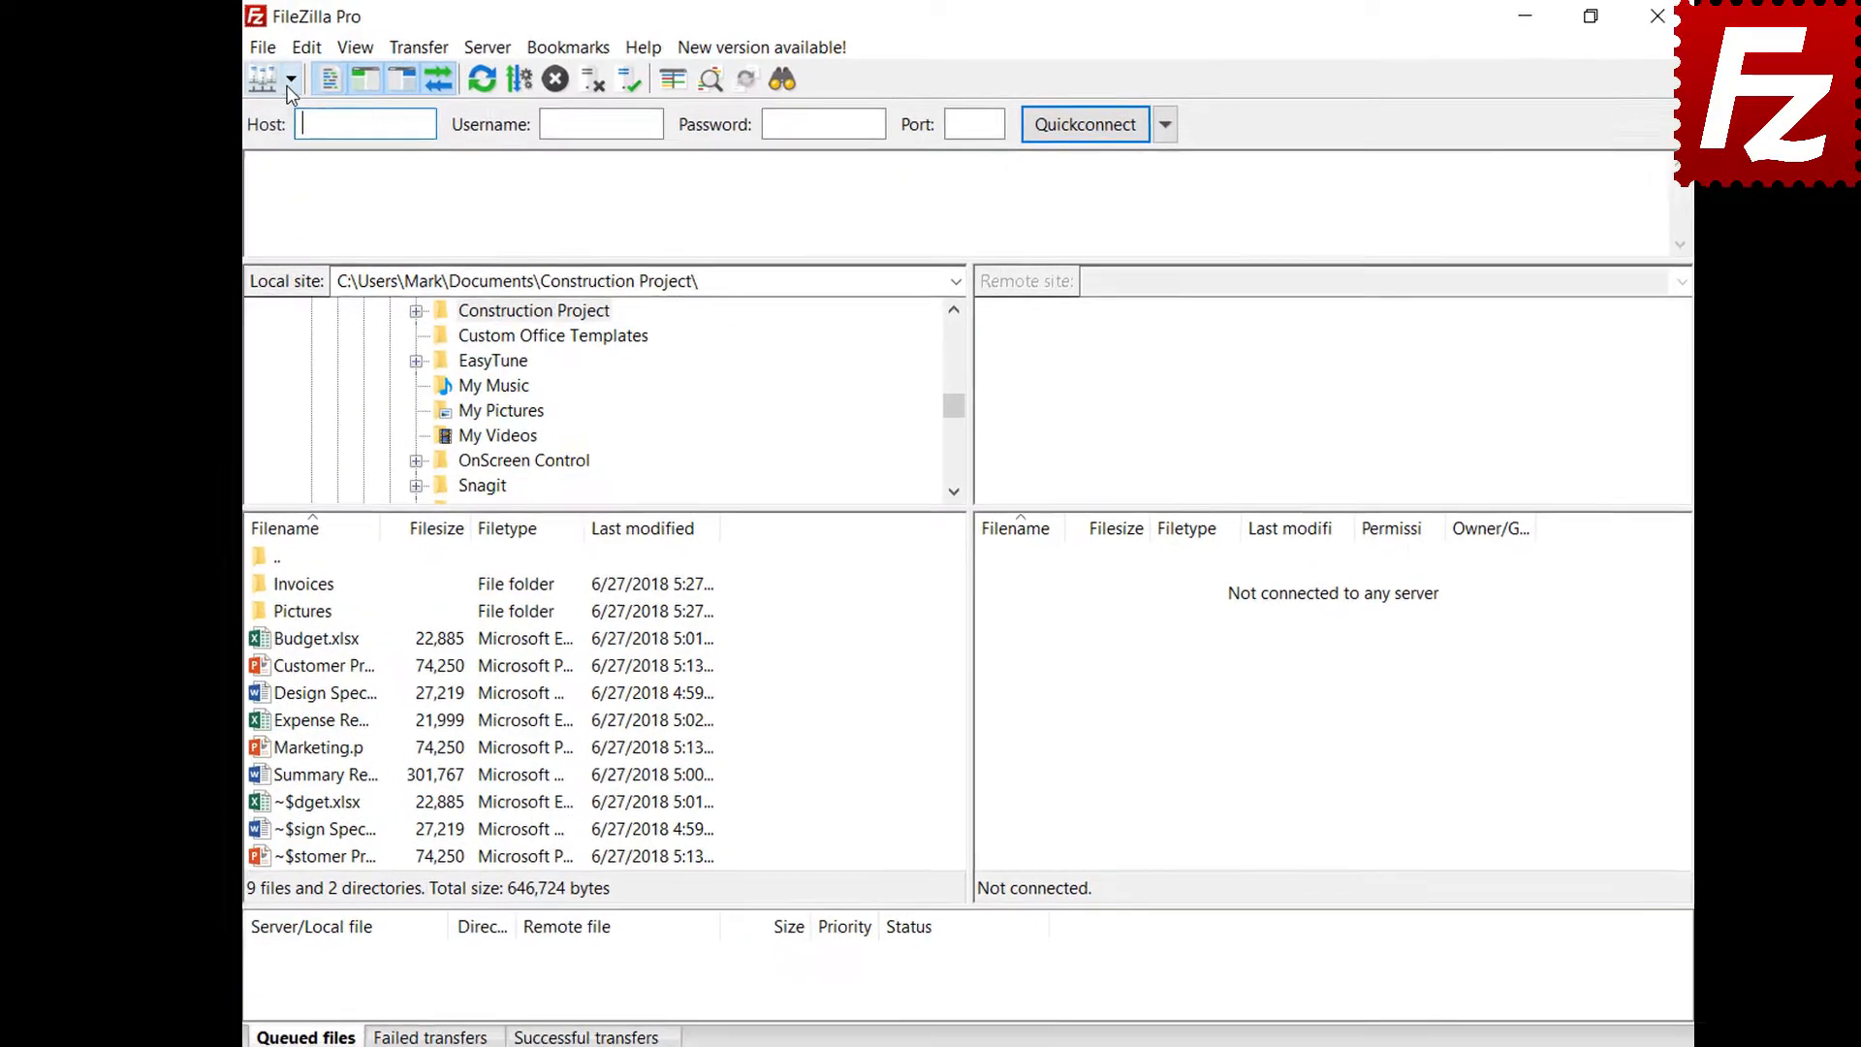
click(279, 76)
click(281, 105)
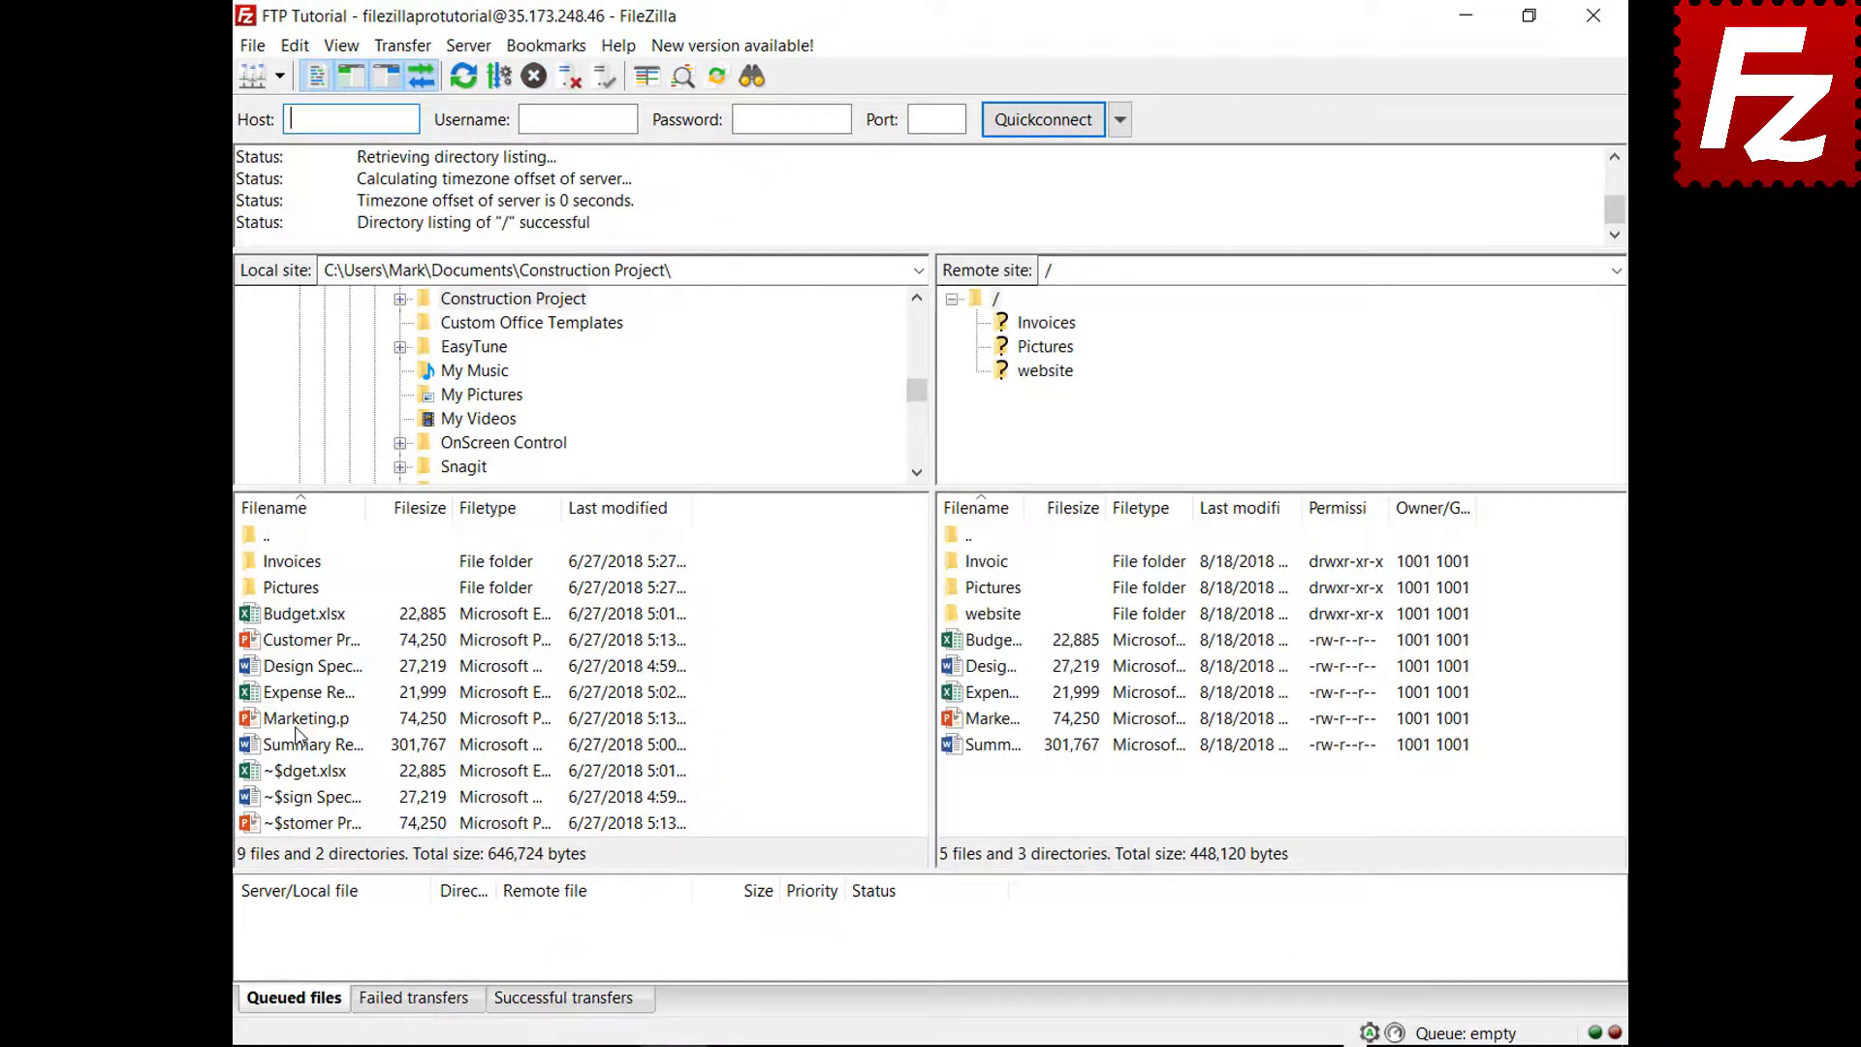
Add Marketing.pptx to the transfer queue, then stop and remove all queued transfers
right_click(297, 727)
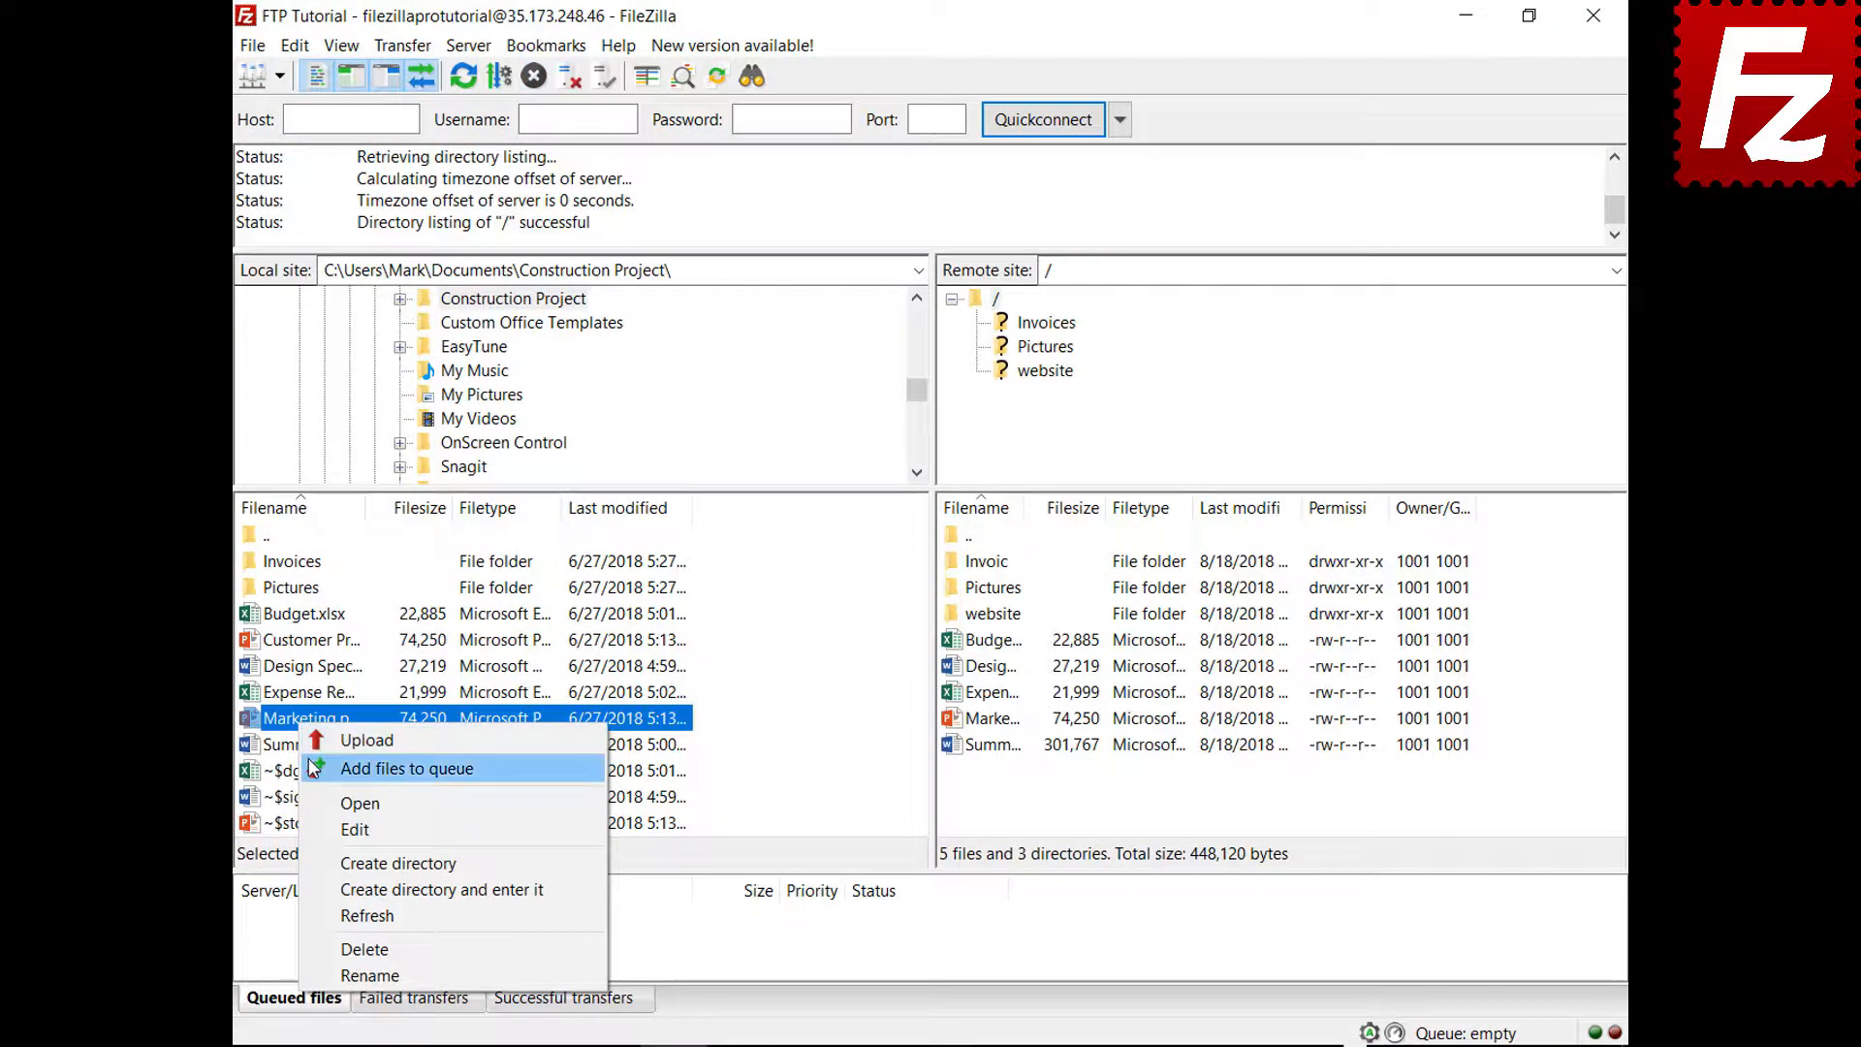
click(320, 768)
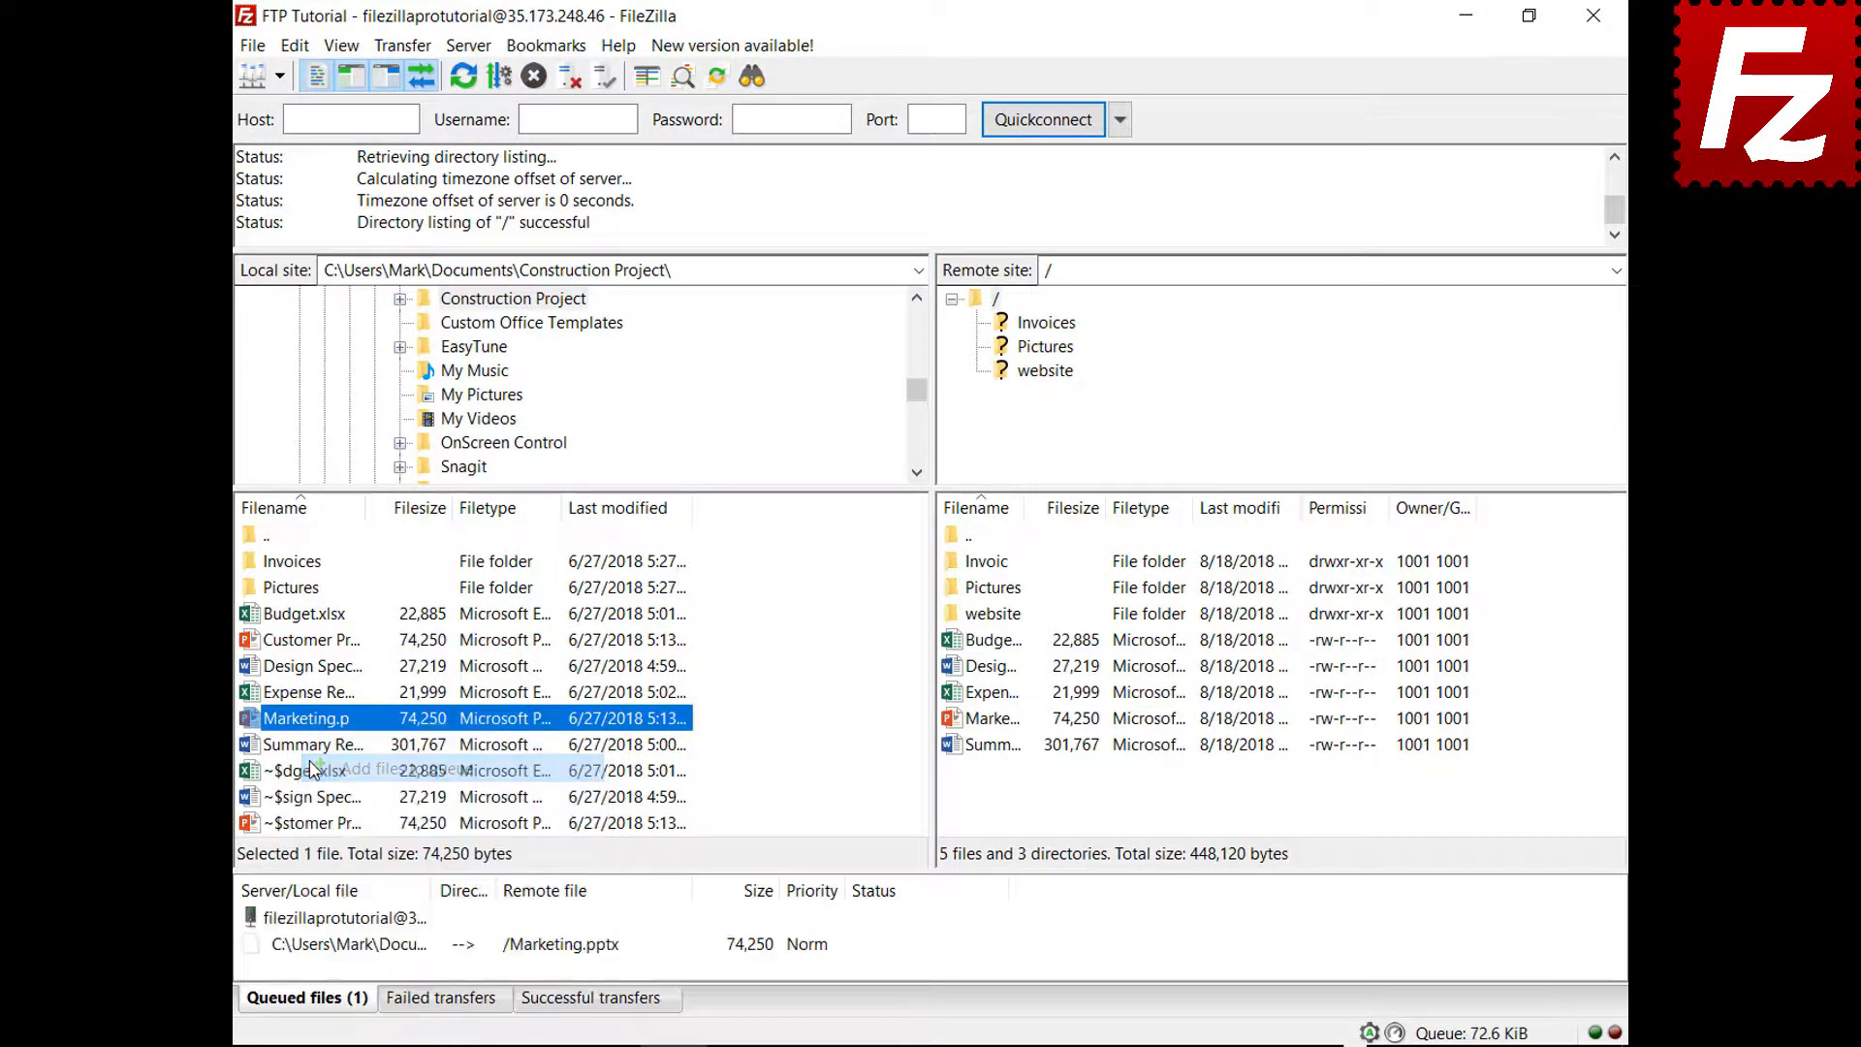
right_click(372, 962)
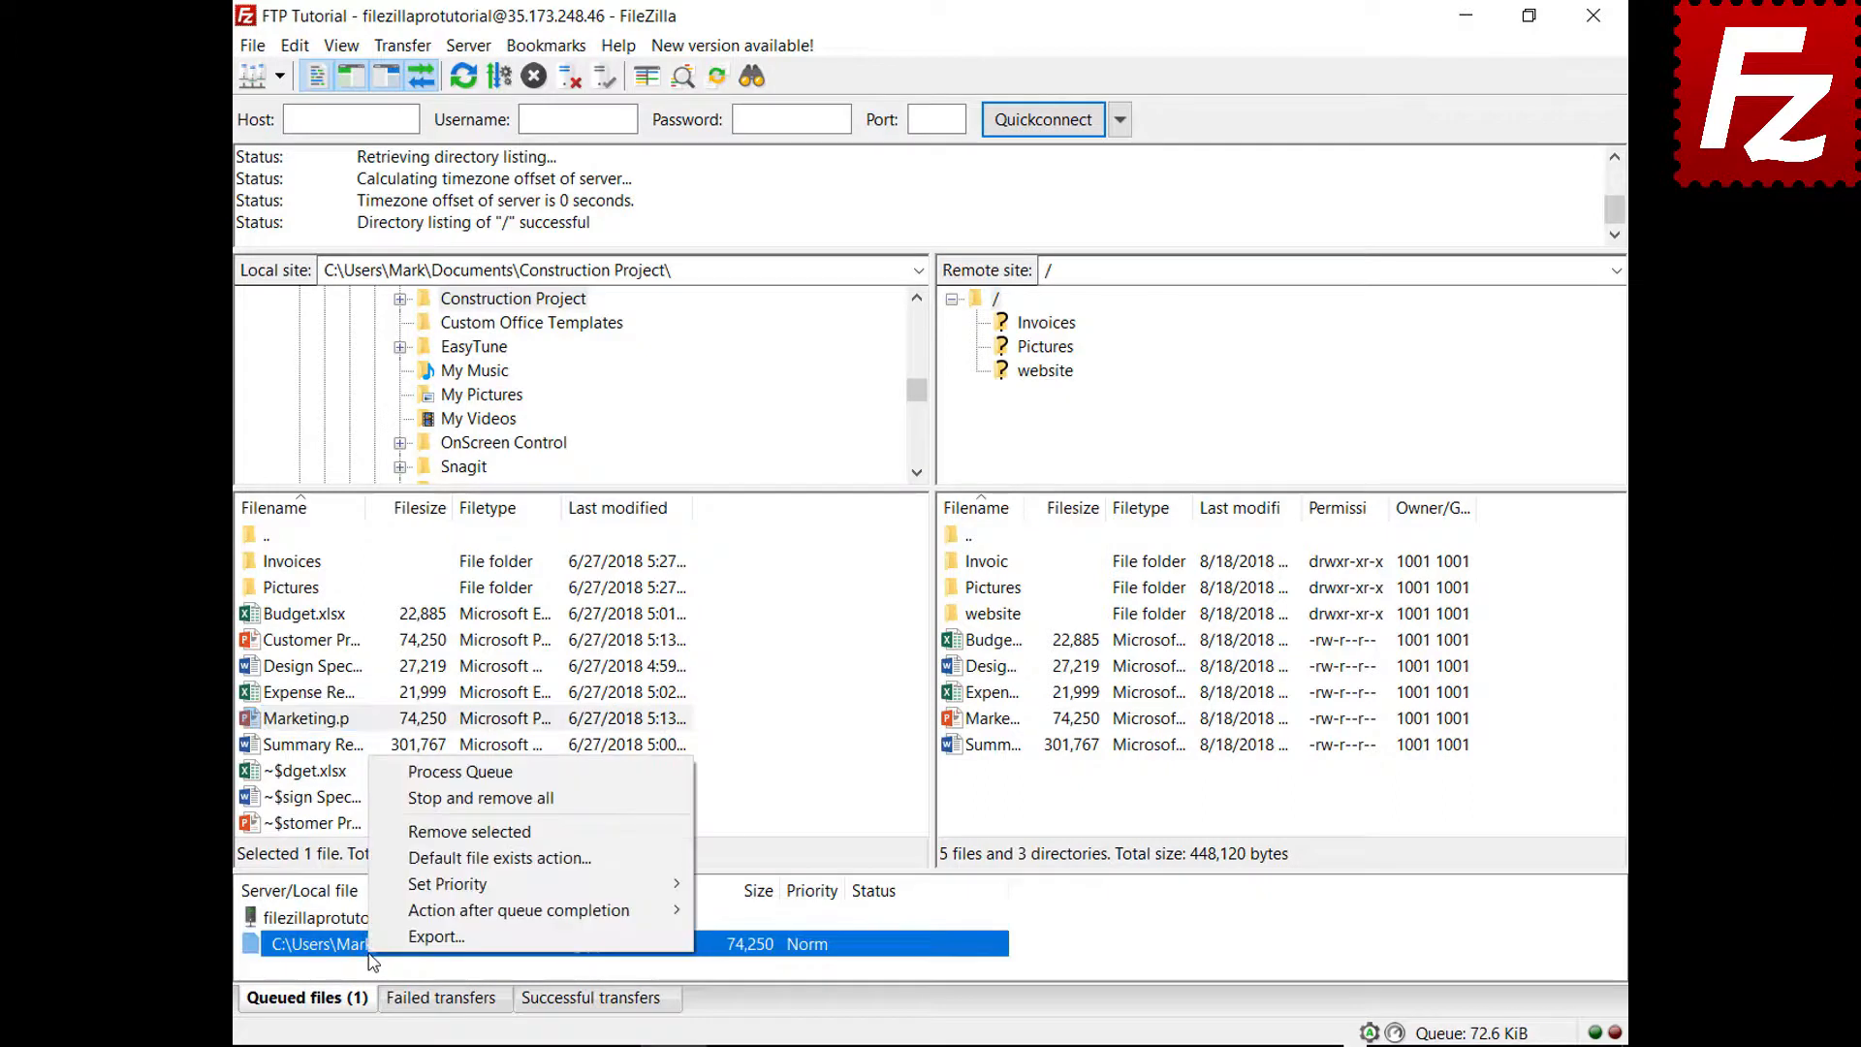
click(402, 799)
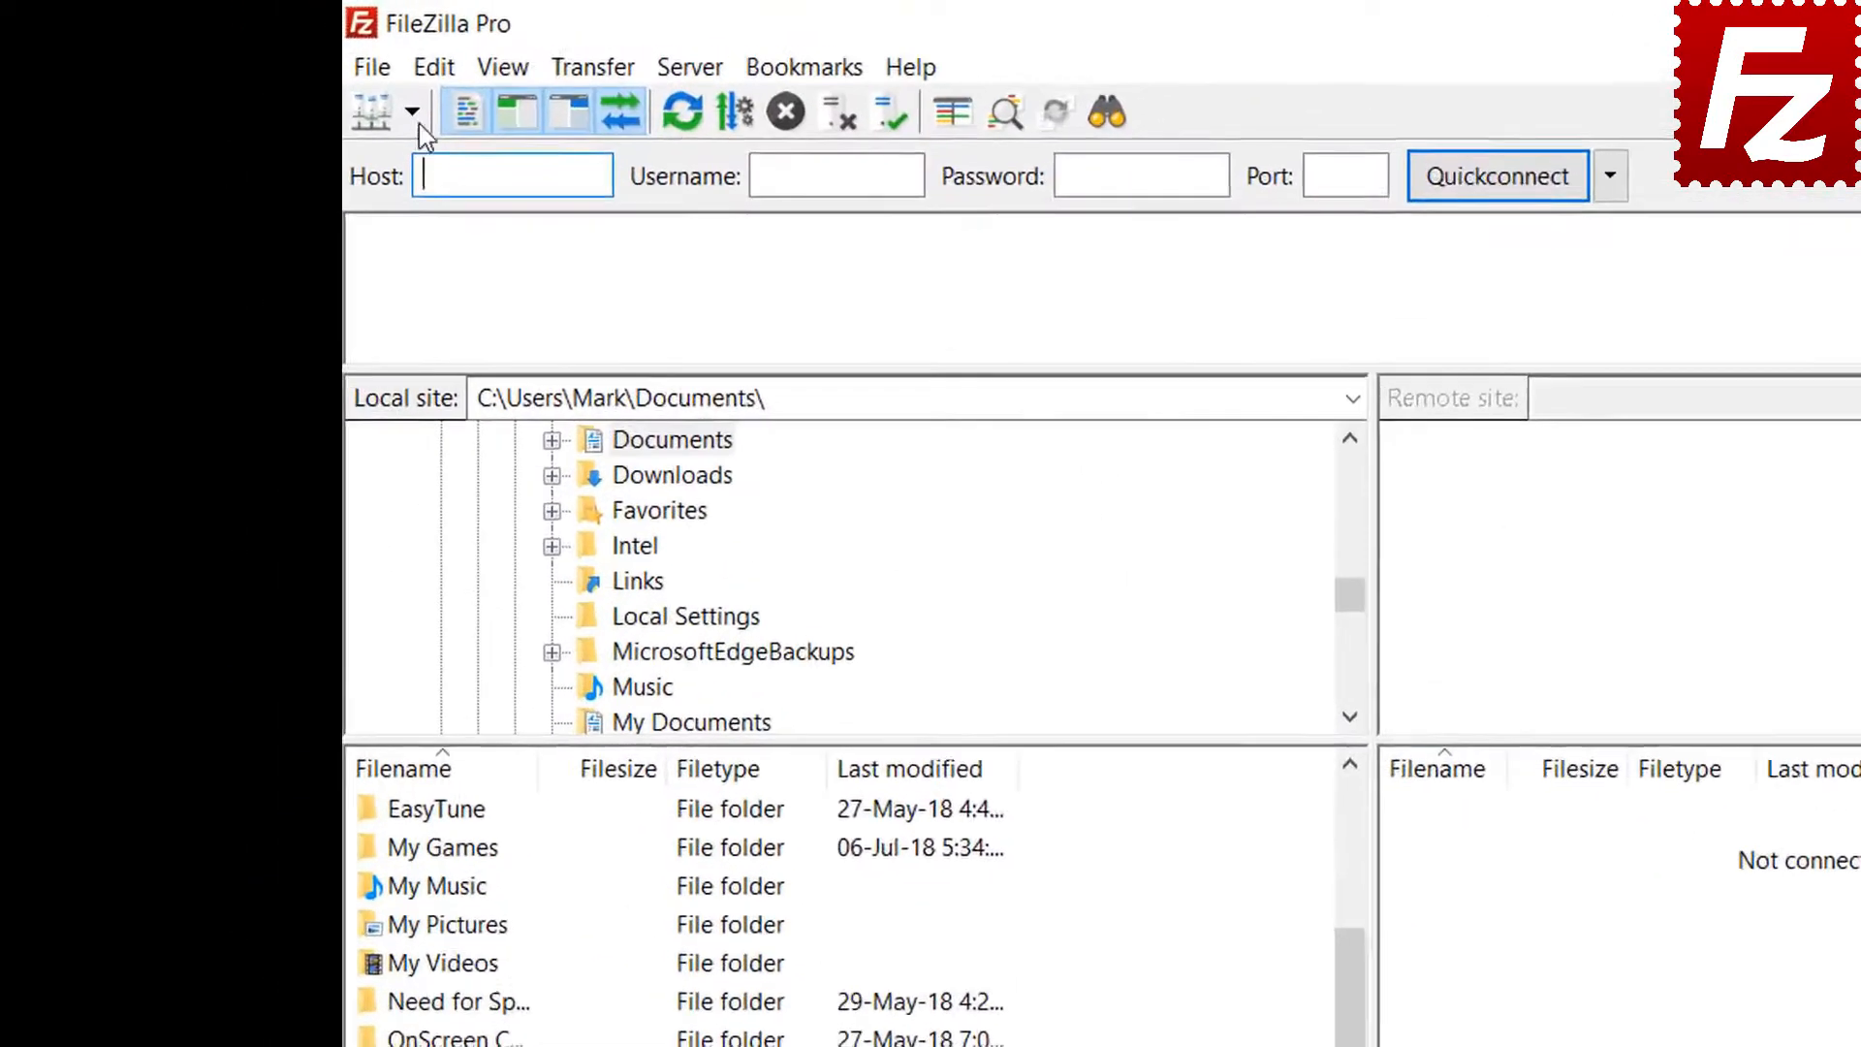
Connect to FTP Tutorial, then open Documents\website locally and /website on the server
click(279, 75)
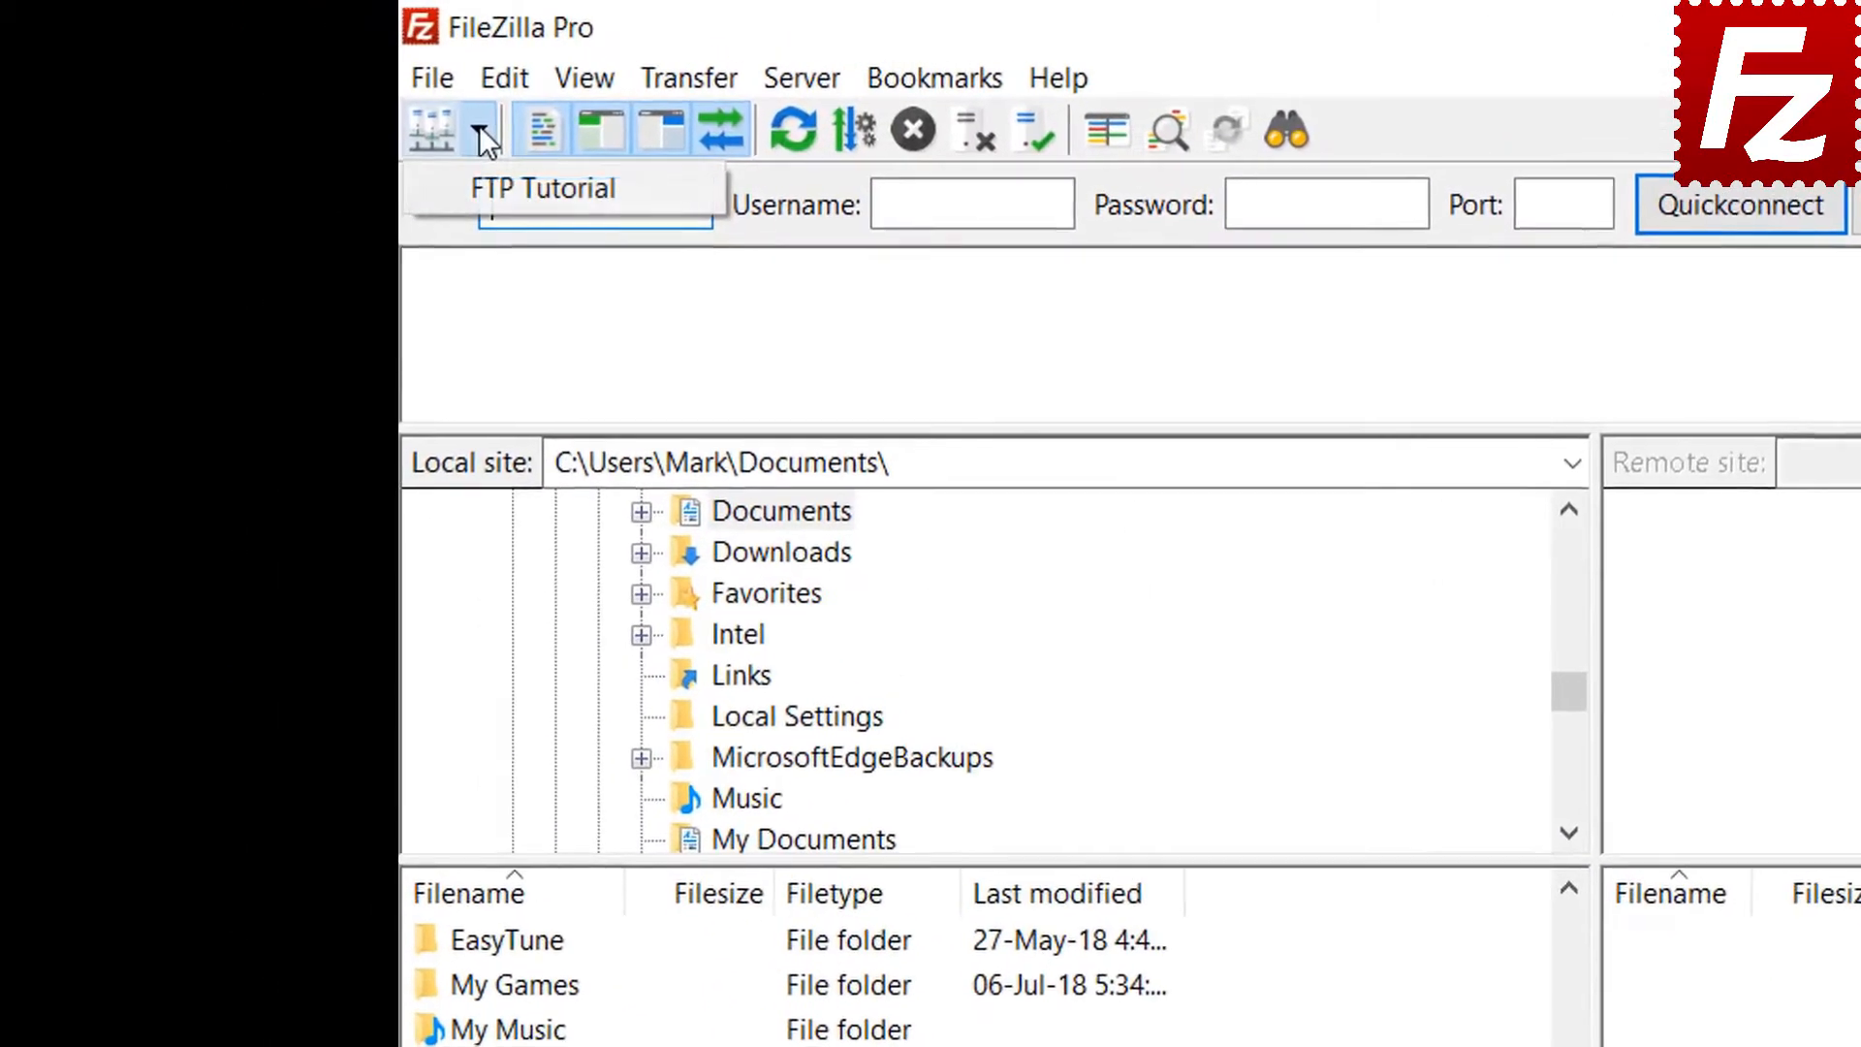
click(503, 182)
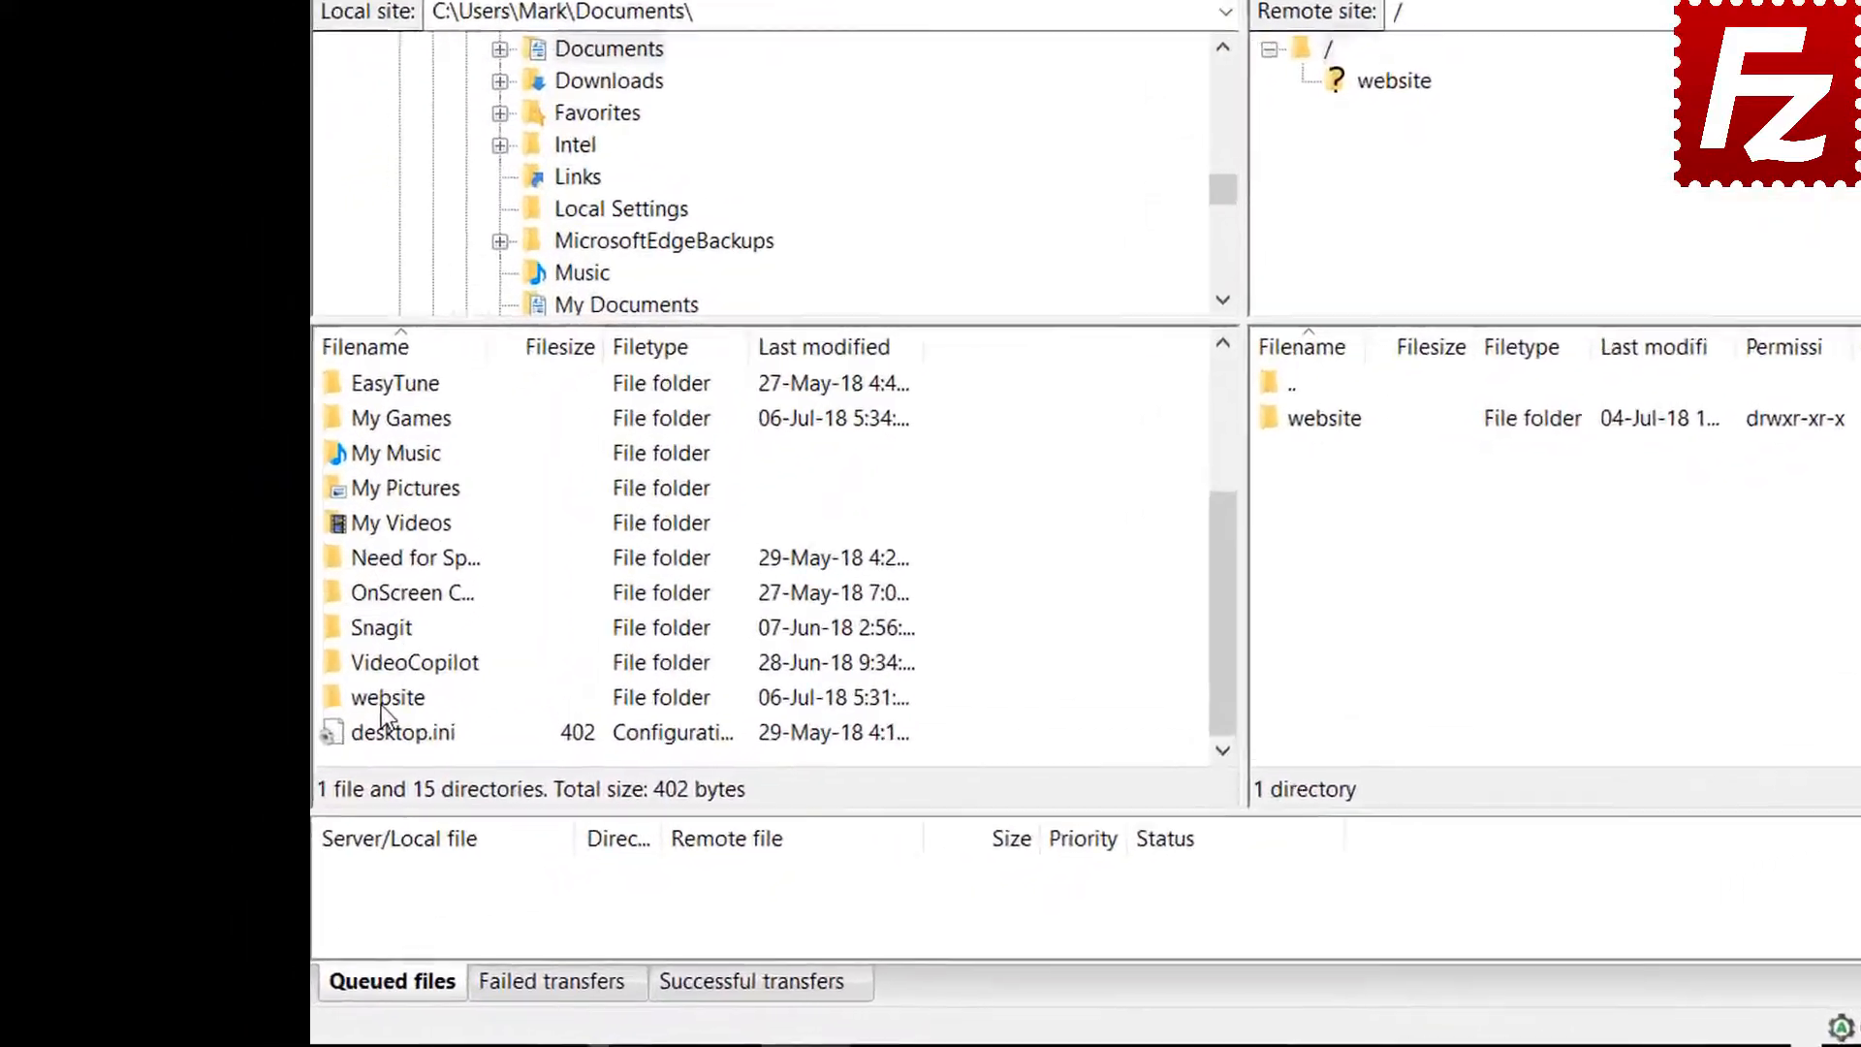
double_click(291, 784)
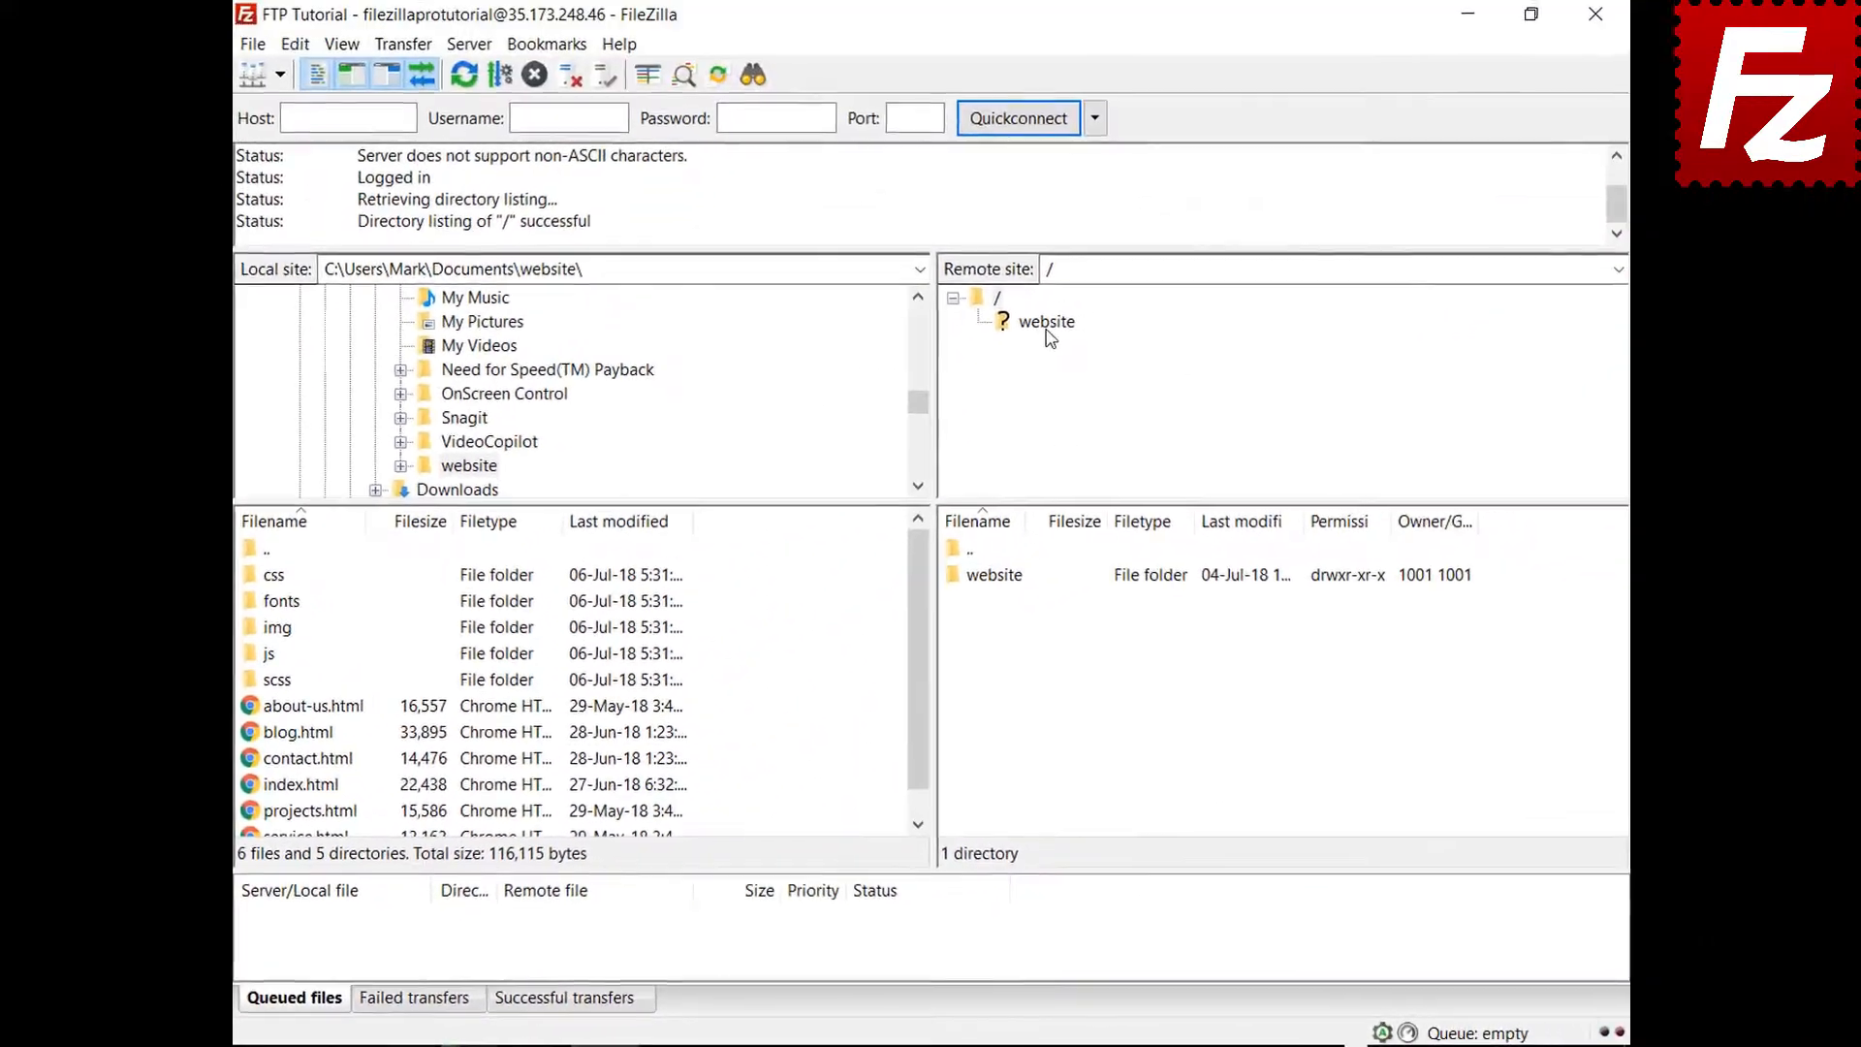
click(1630, 0)
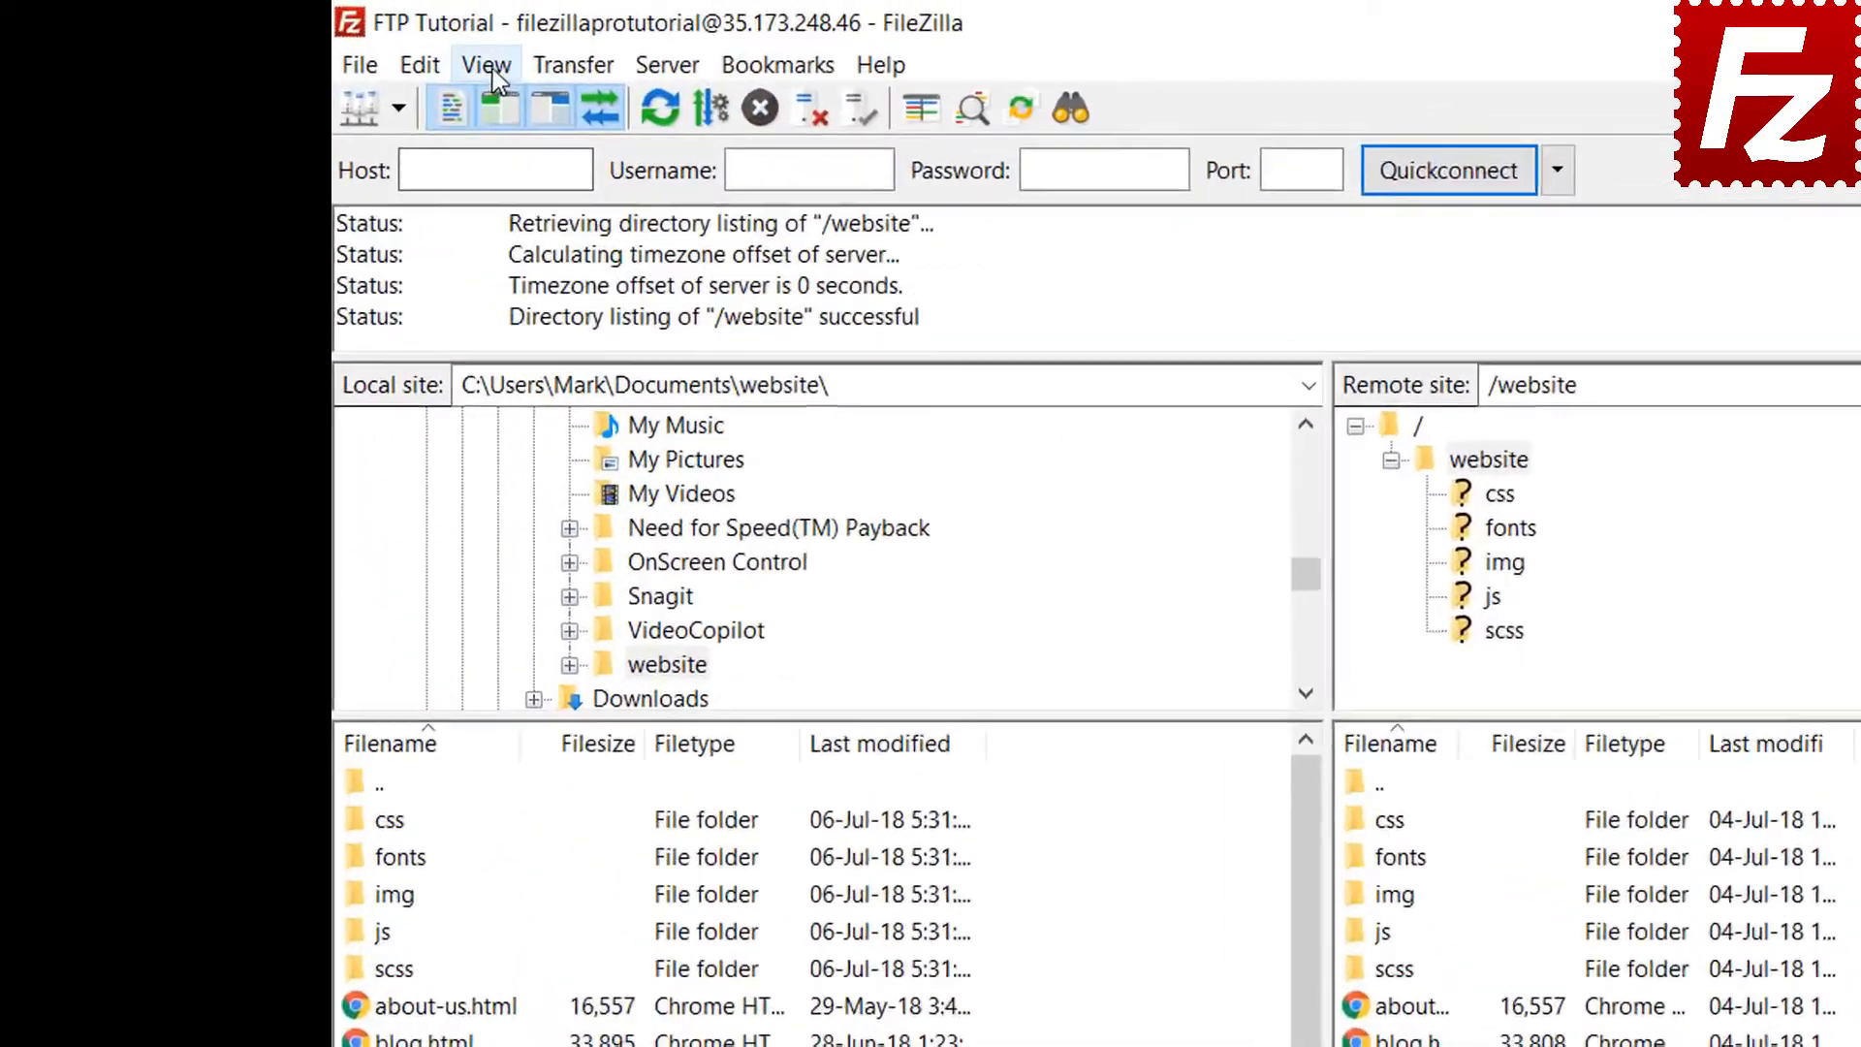
Enable View > Directory comparison to colour-code the local and remote website files
click(341, 45)
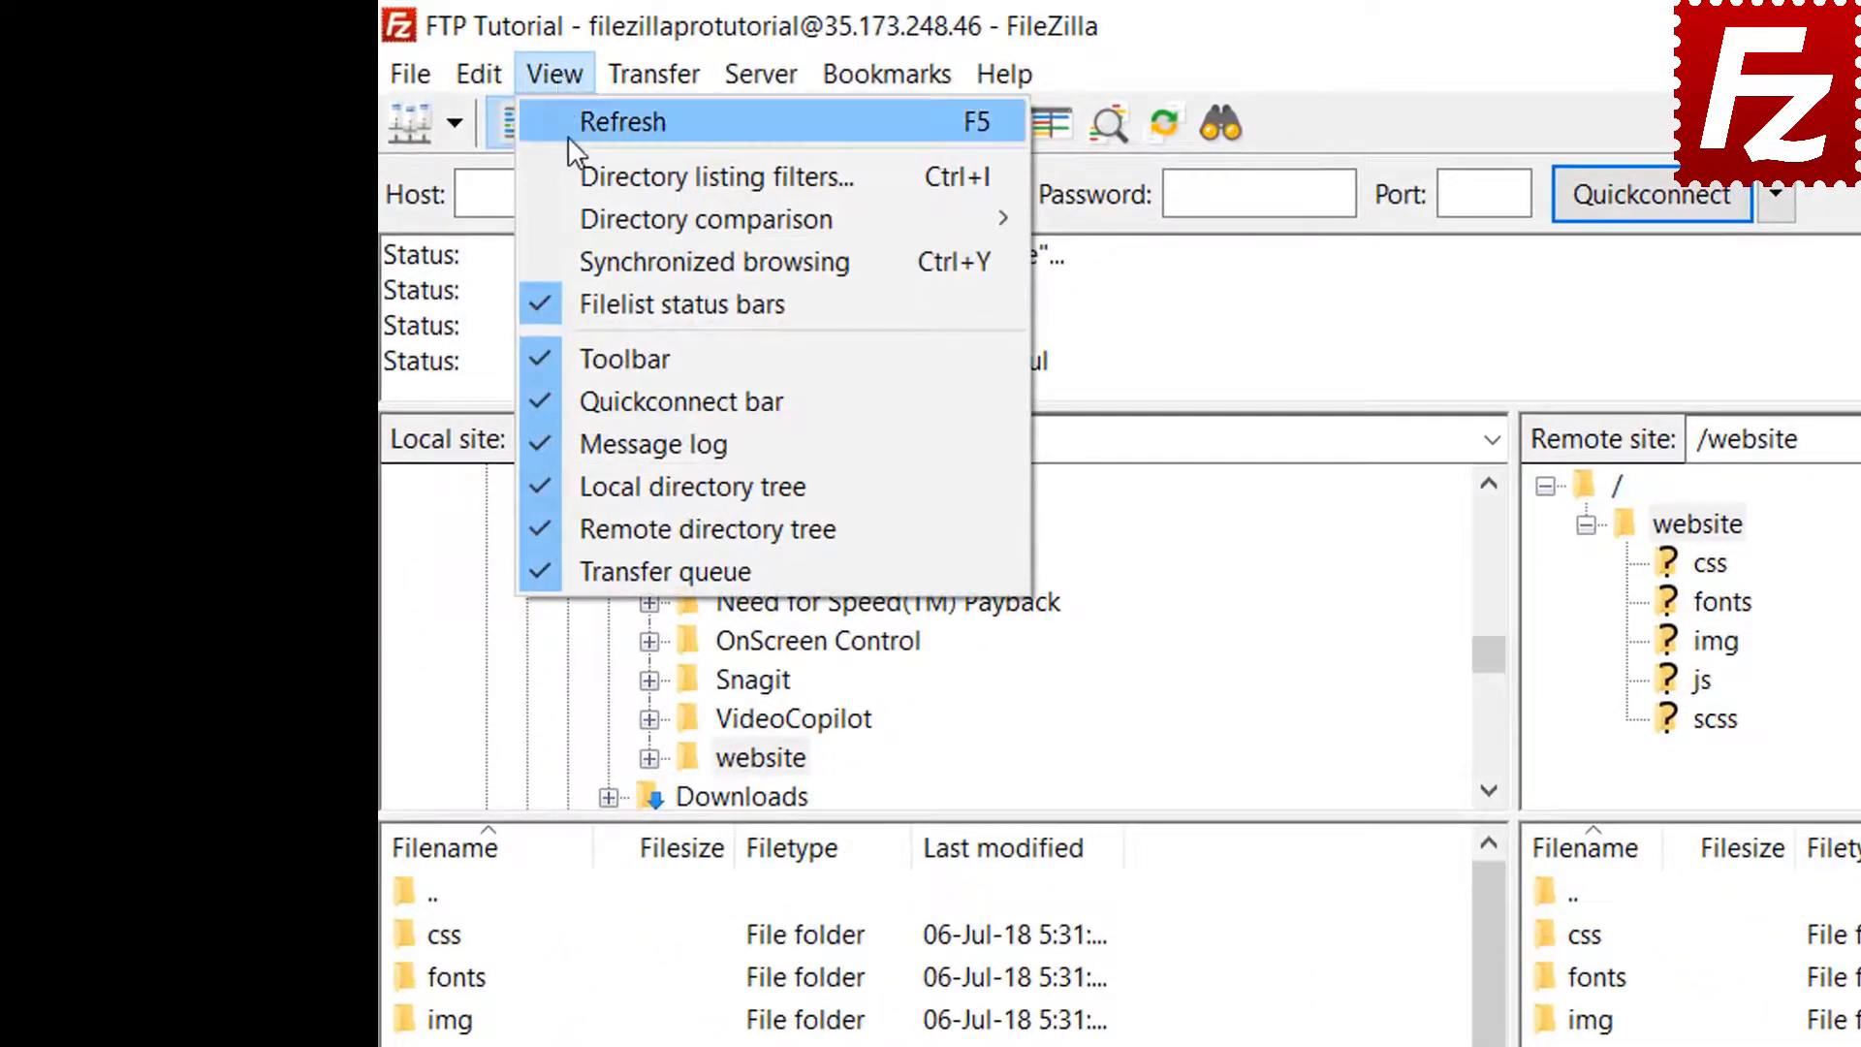
mouse_move(589, 213)
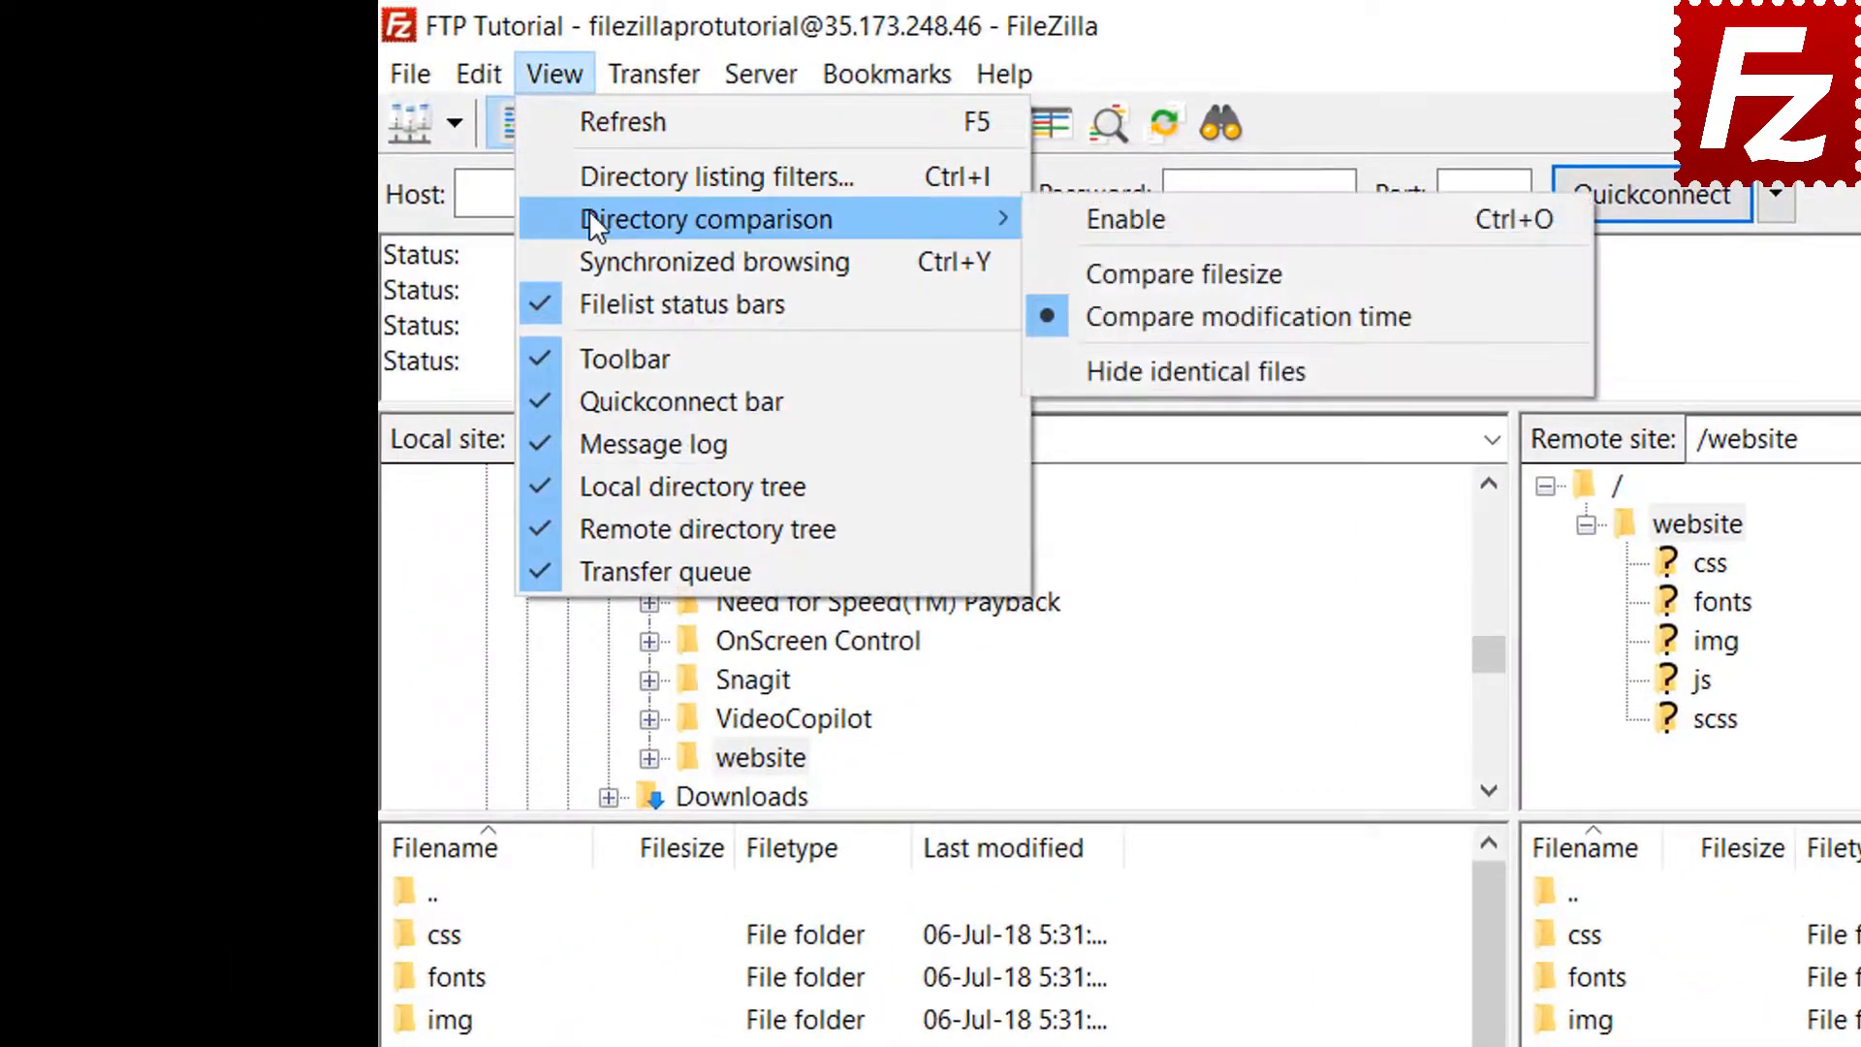
click(1066, 213)
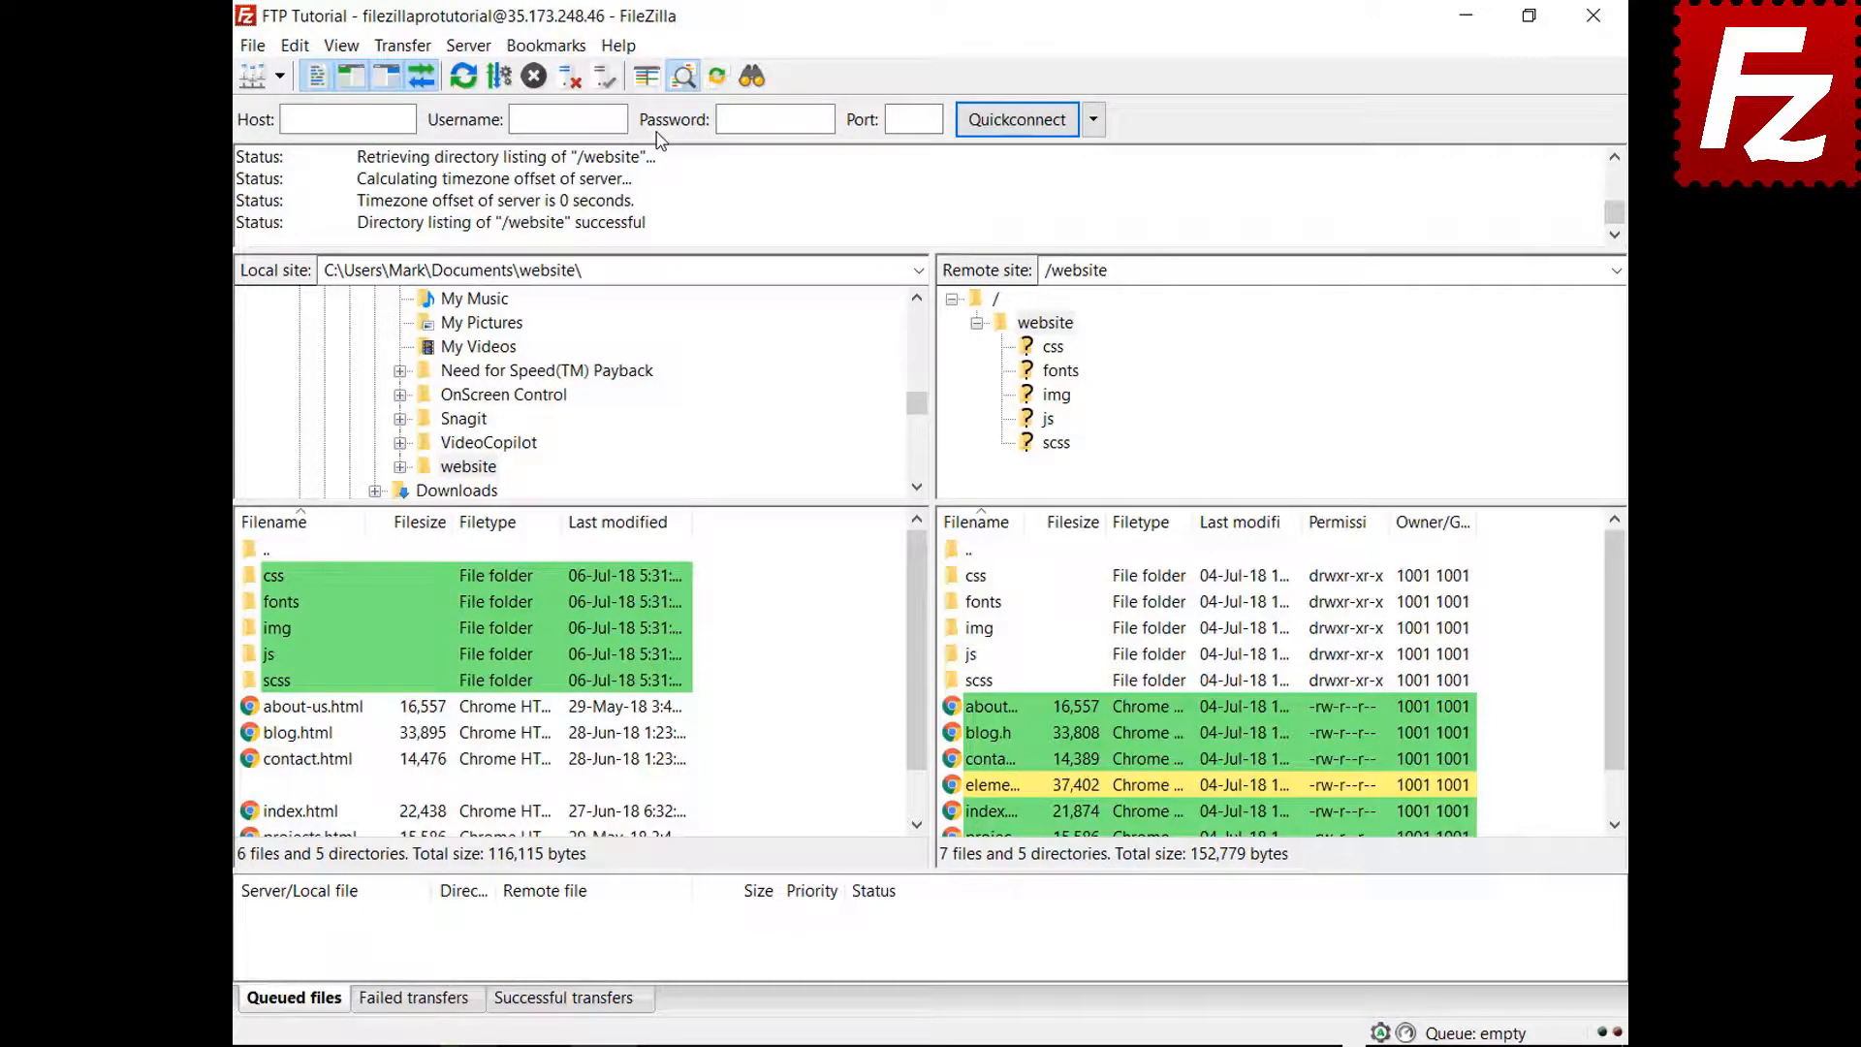
drag(925, 625, 918, 724)
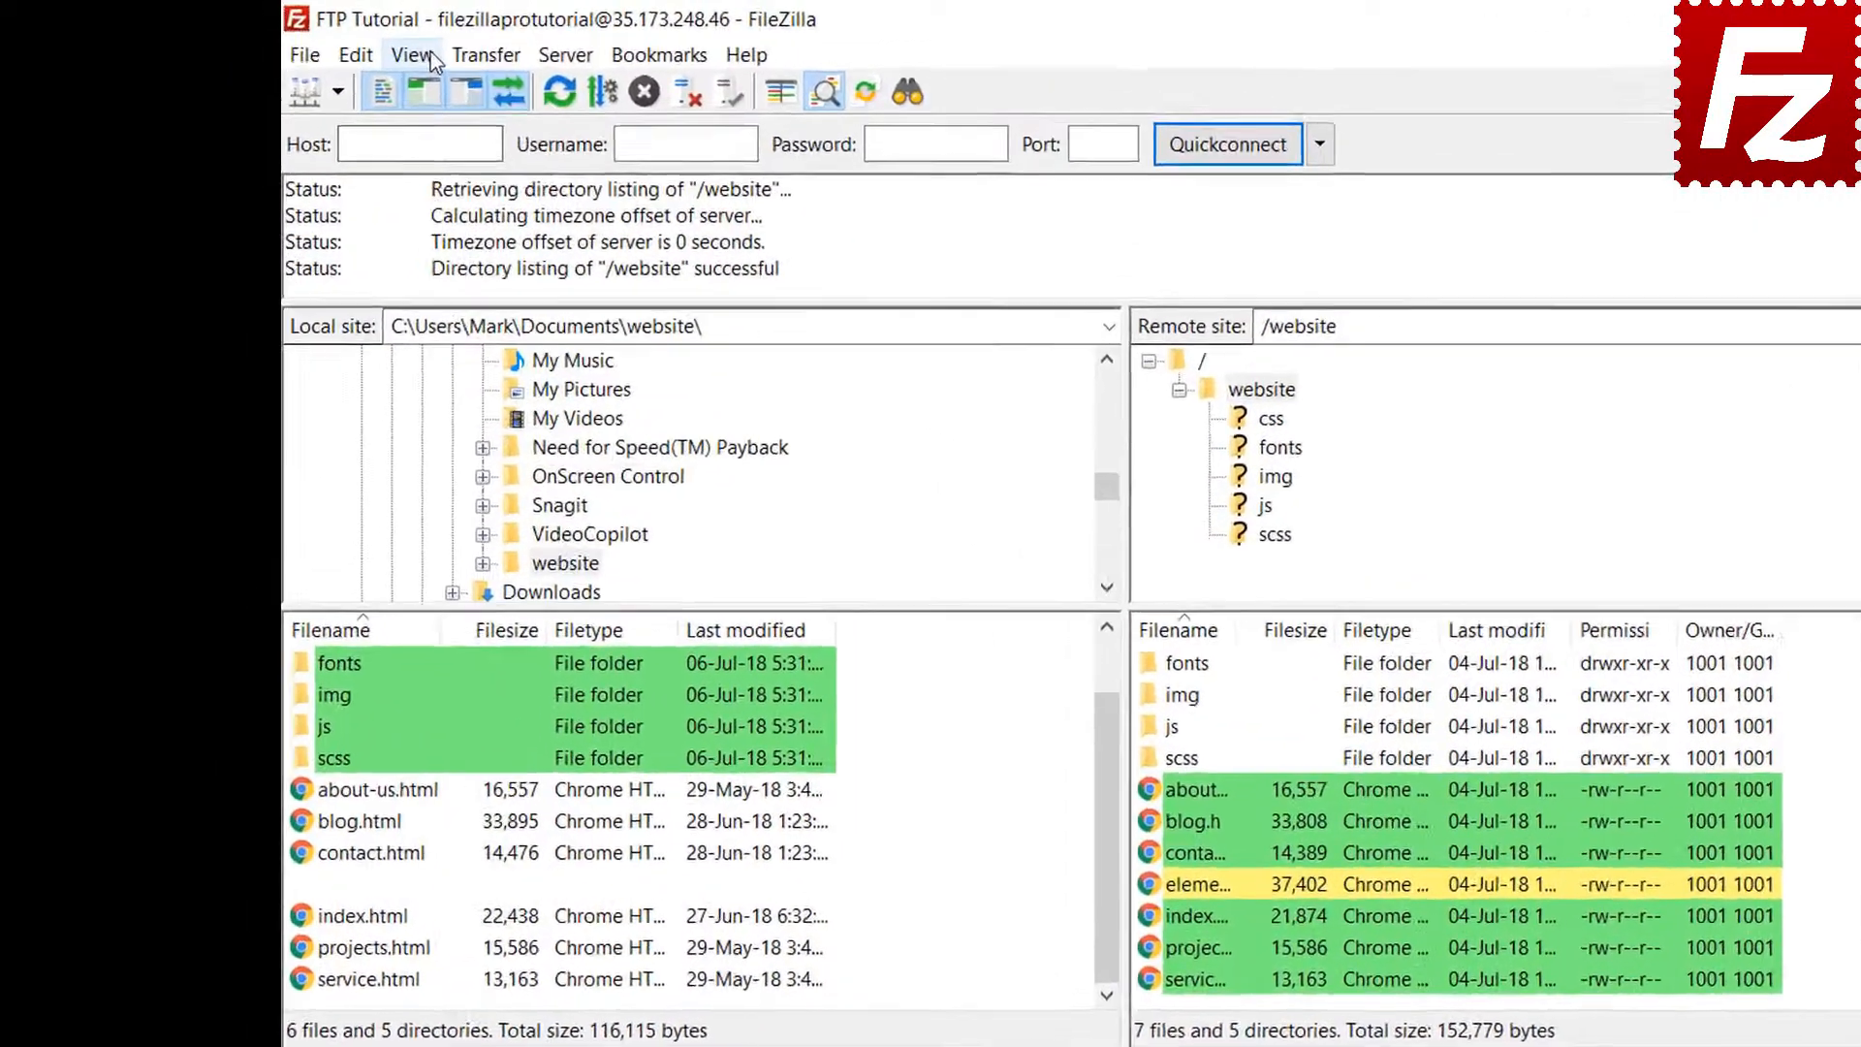
Make directory comparison compare files by size instead of modification time
click(341, 46)
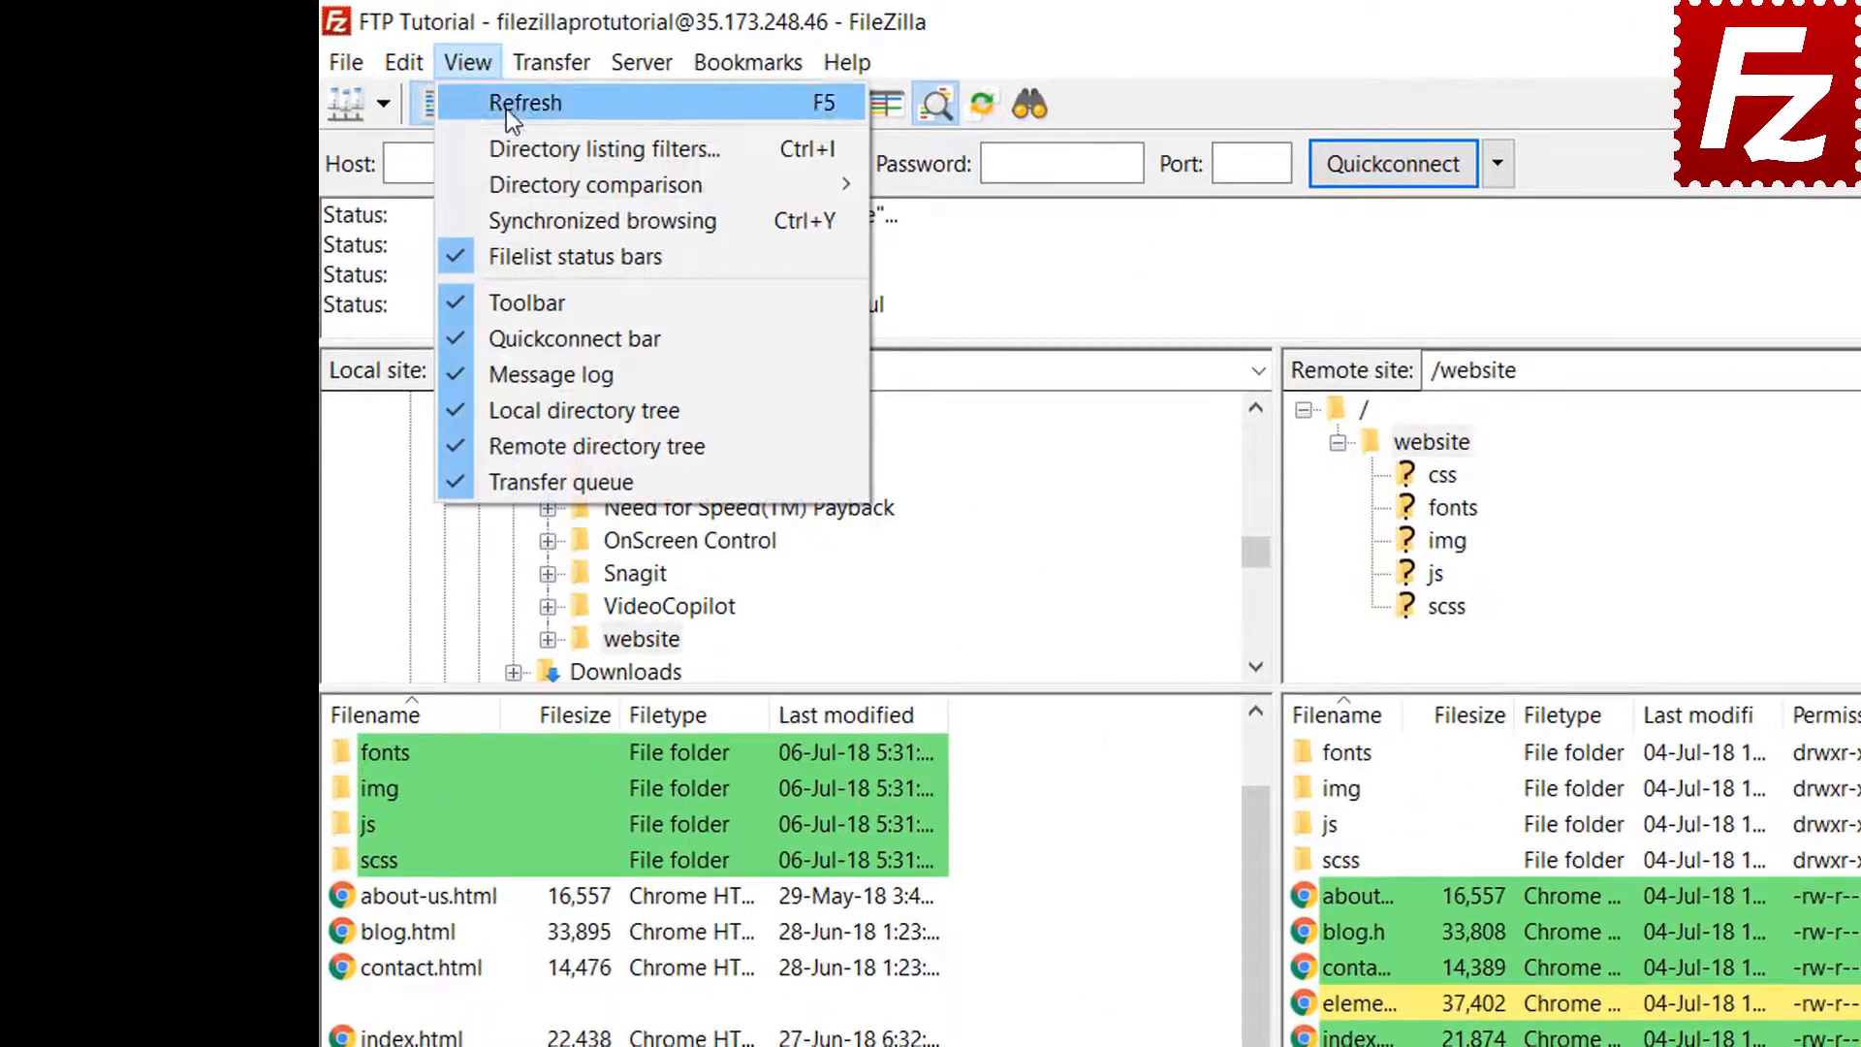
mouse_move(520, 177)
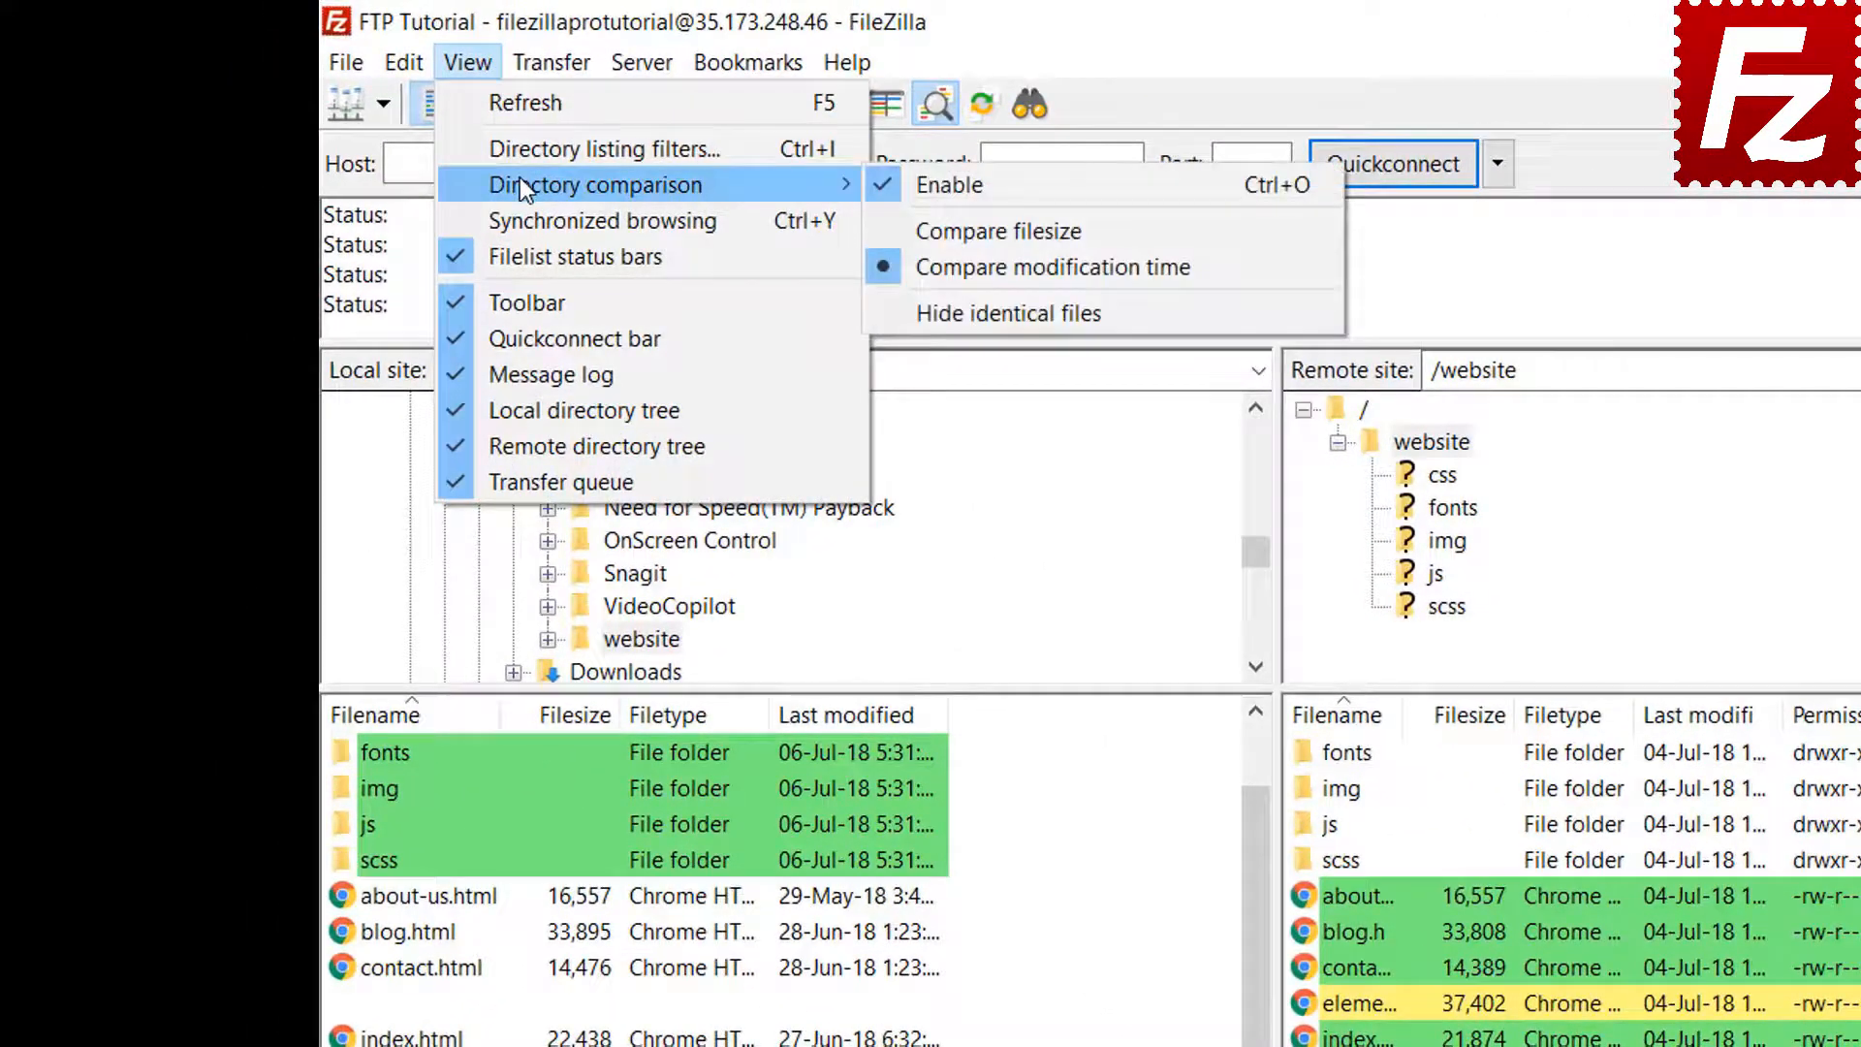
click(988, 231)
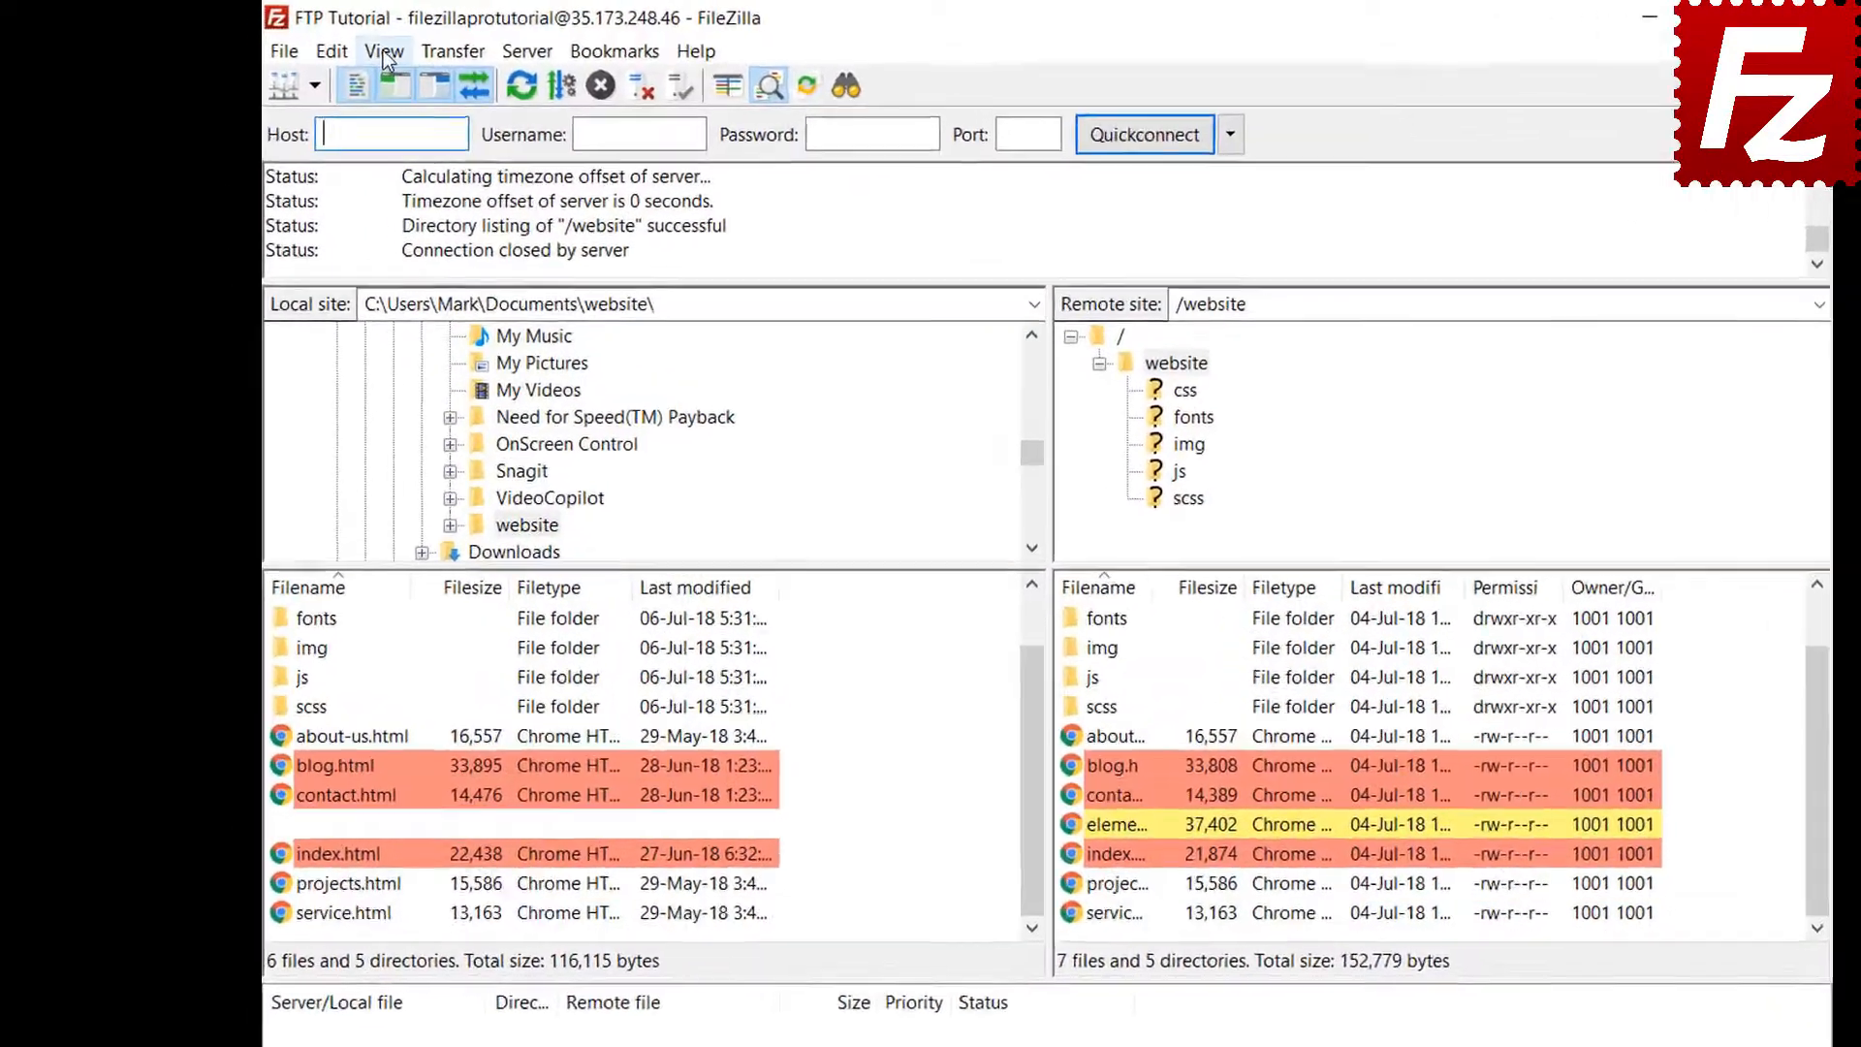
Turn on synchronized browsing, browse the css and img folders, then relaunch FileZilla Pro
click(340, 46)
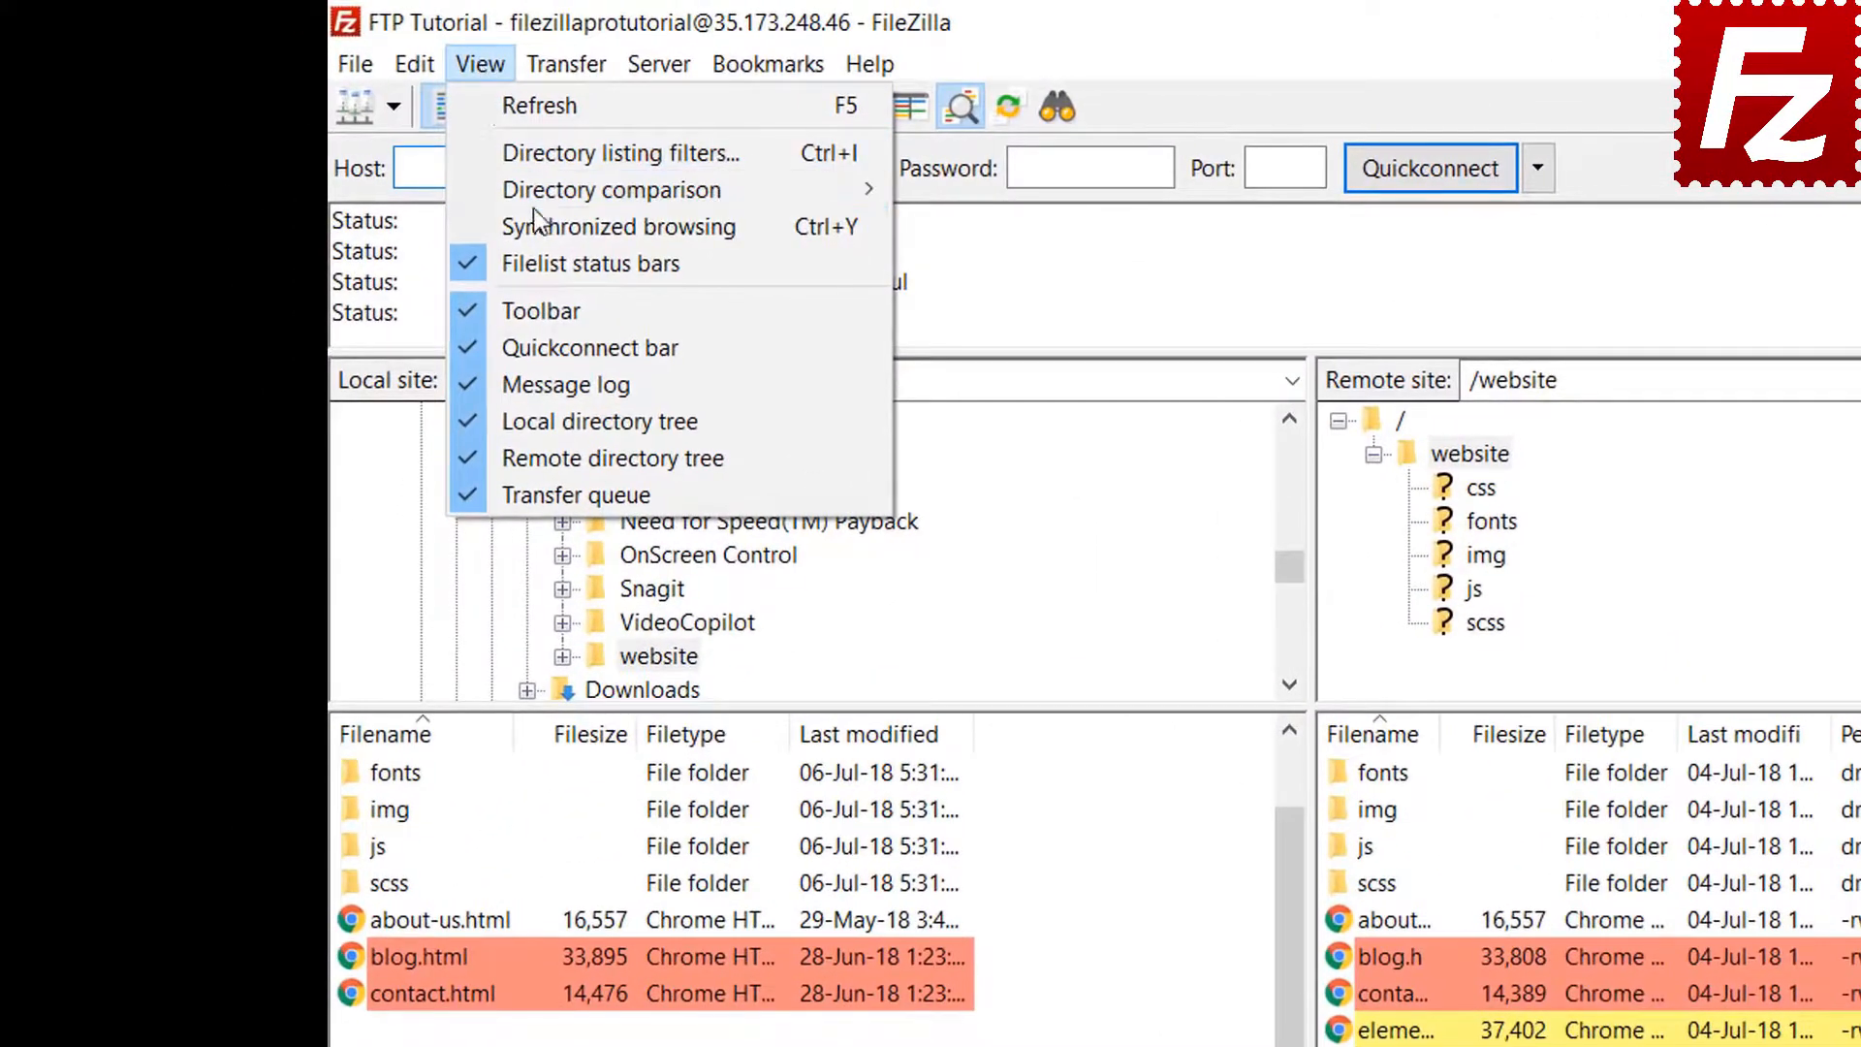
click(537, 221)
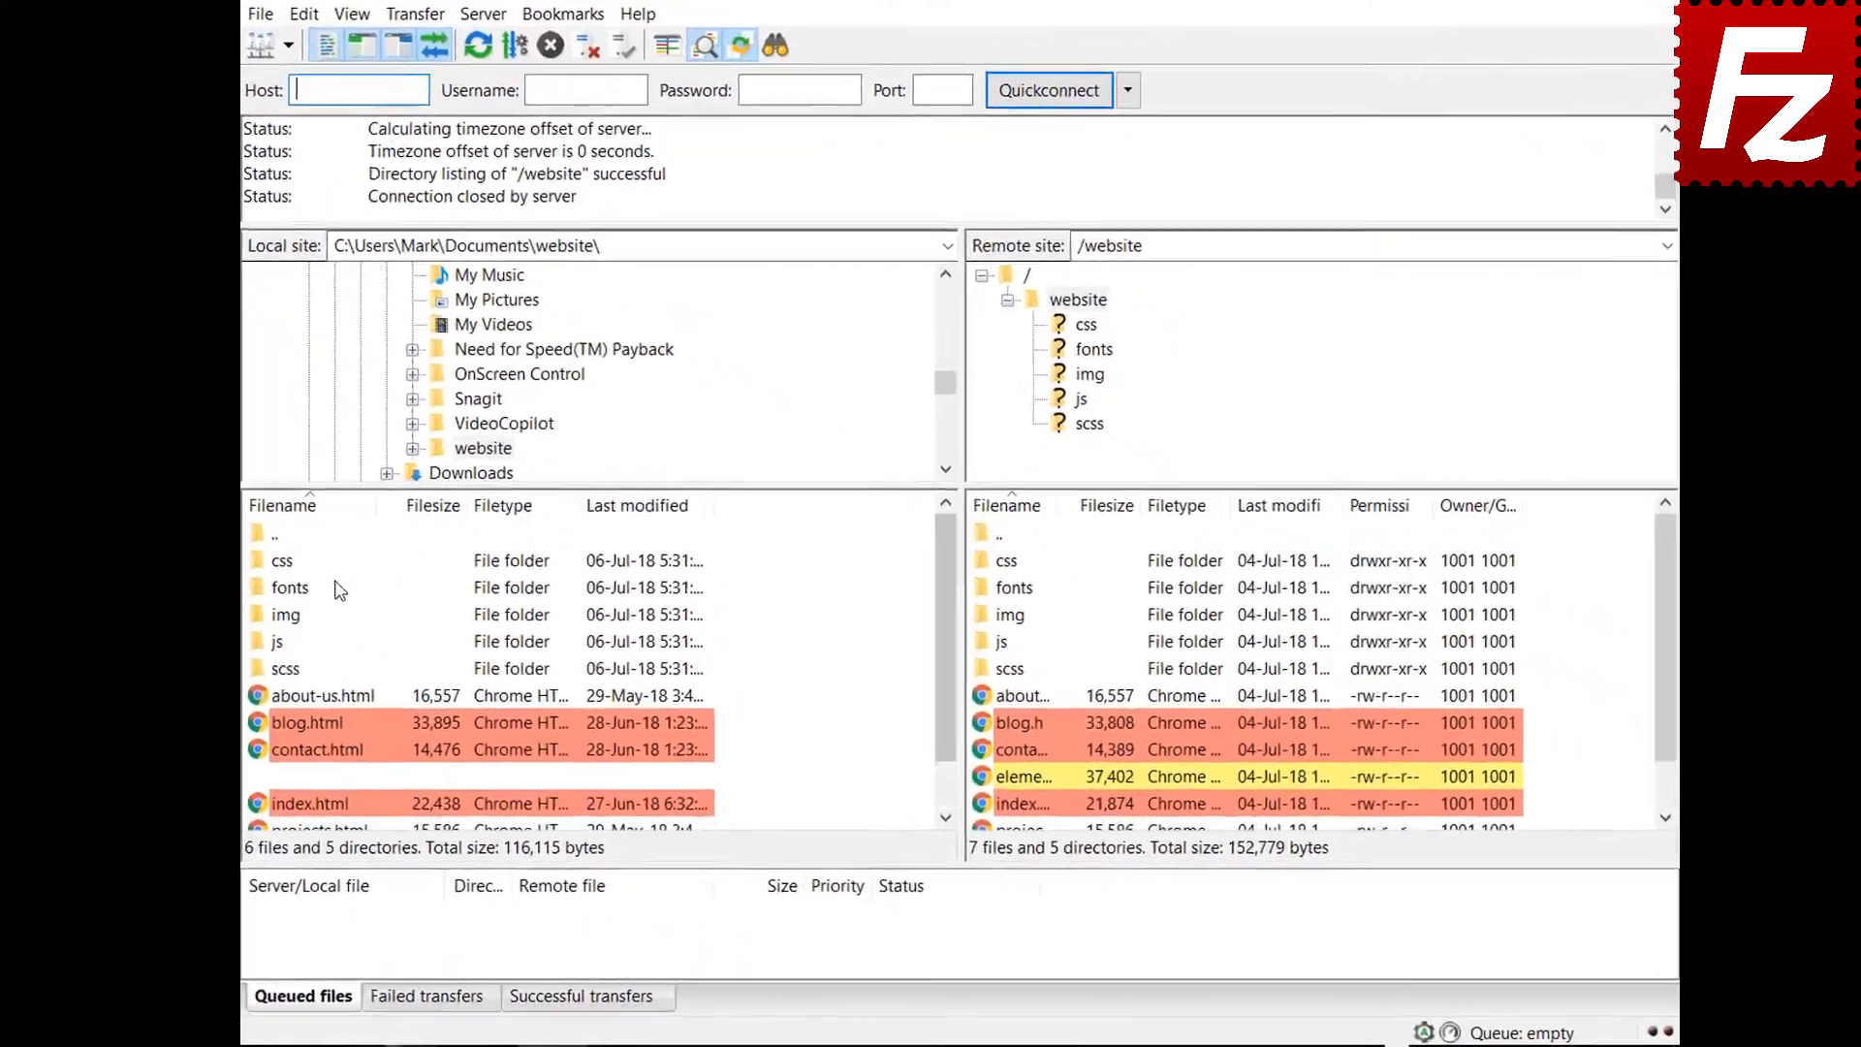
click(283, 564)
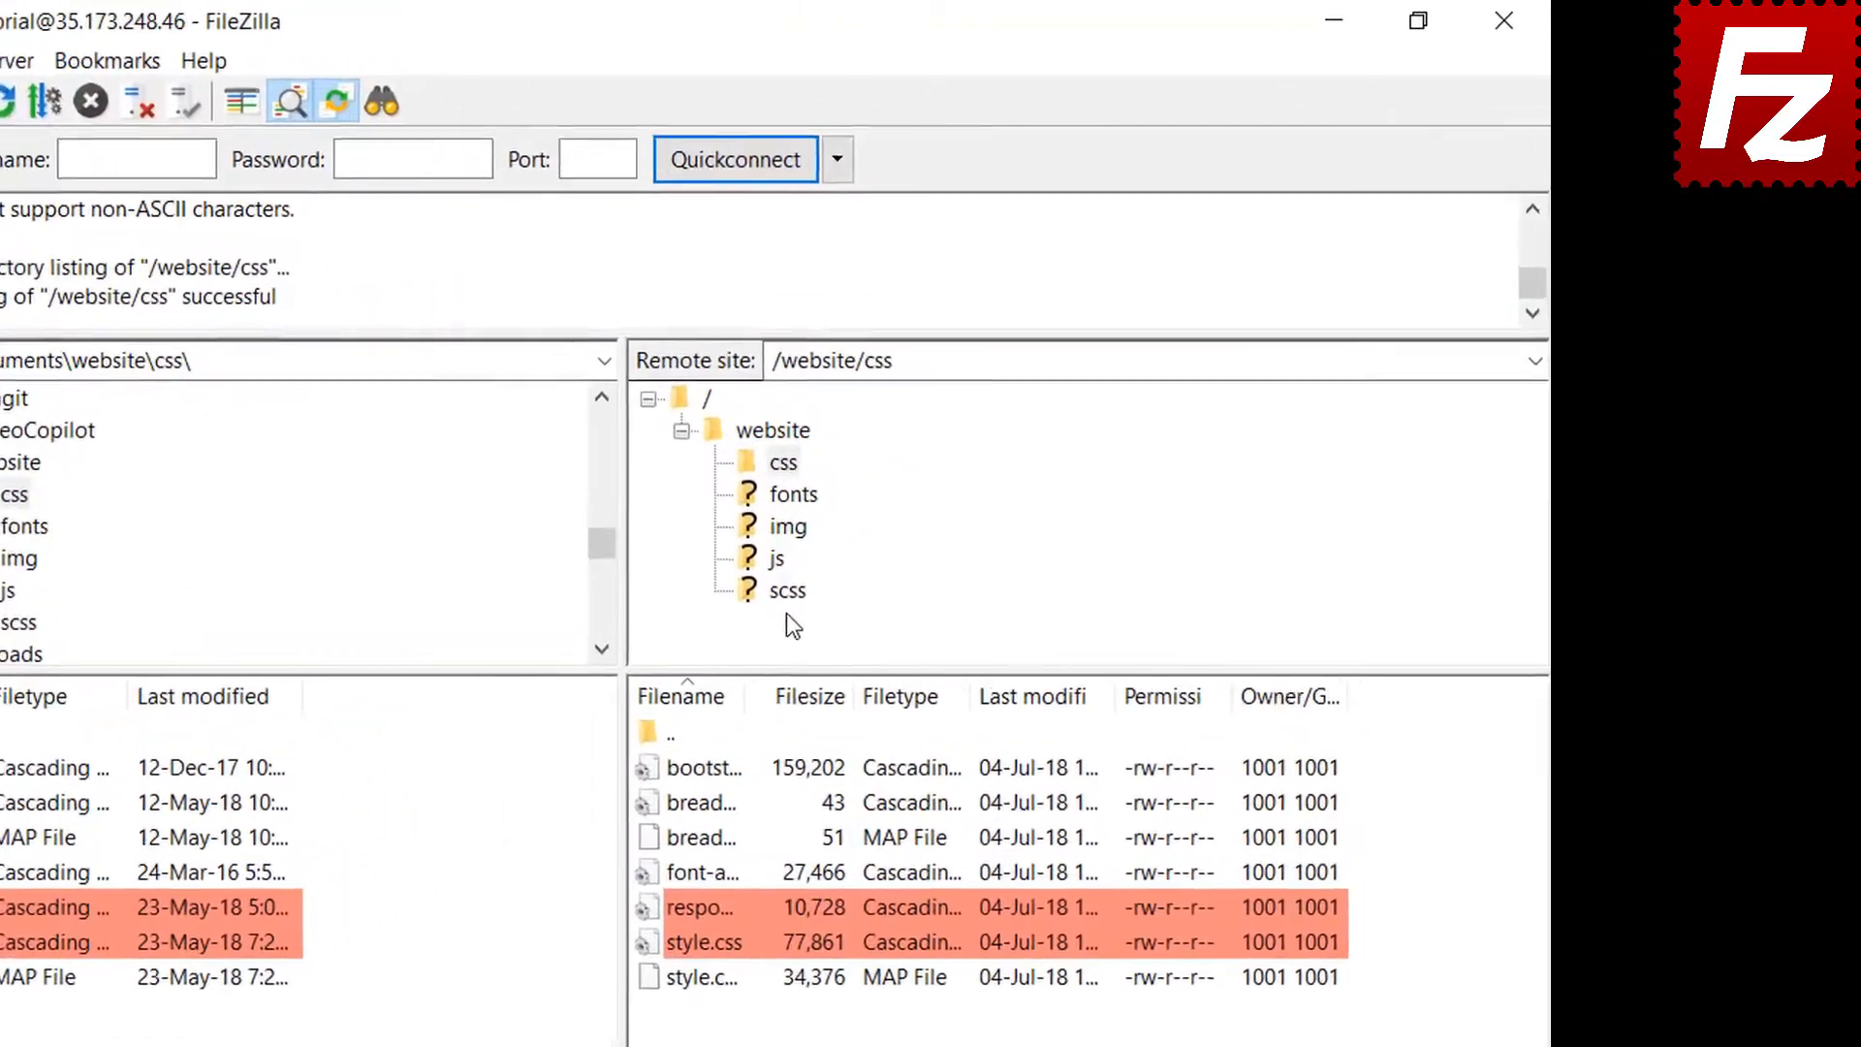
click(785, 529)
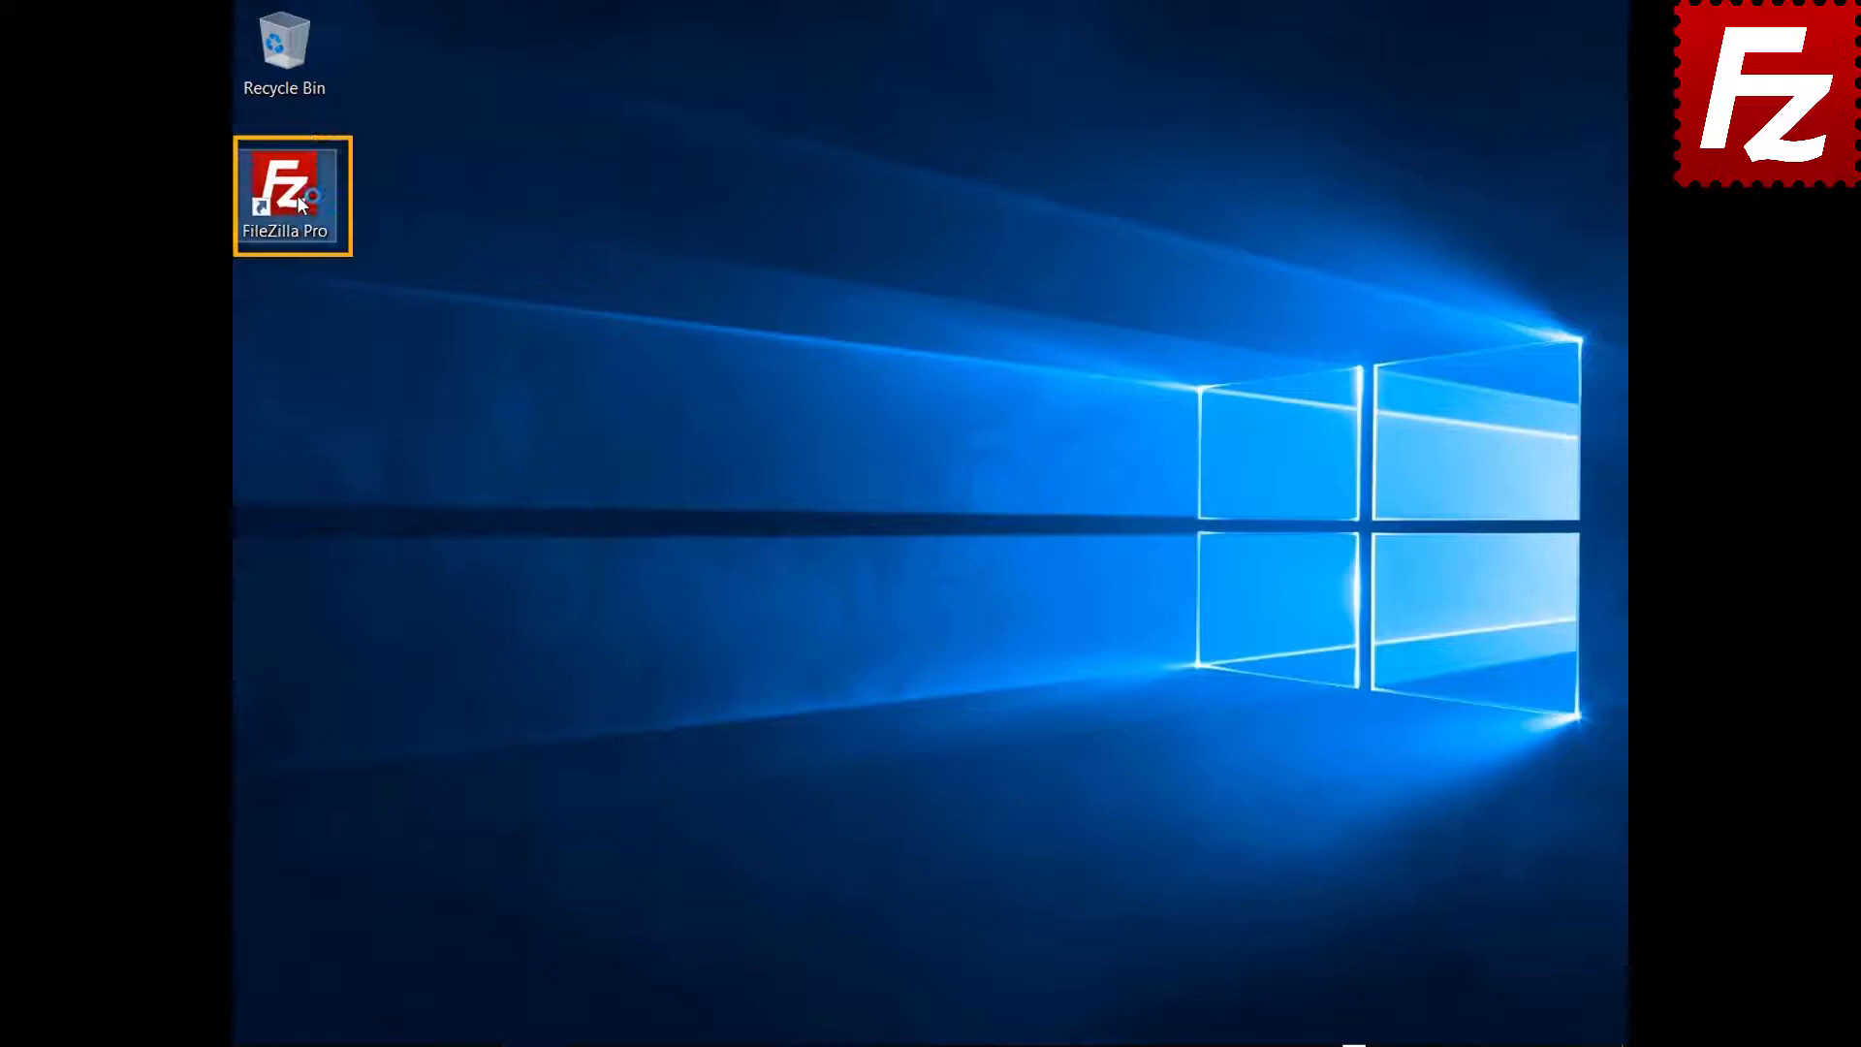
double_click(296, 194)
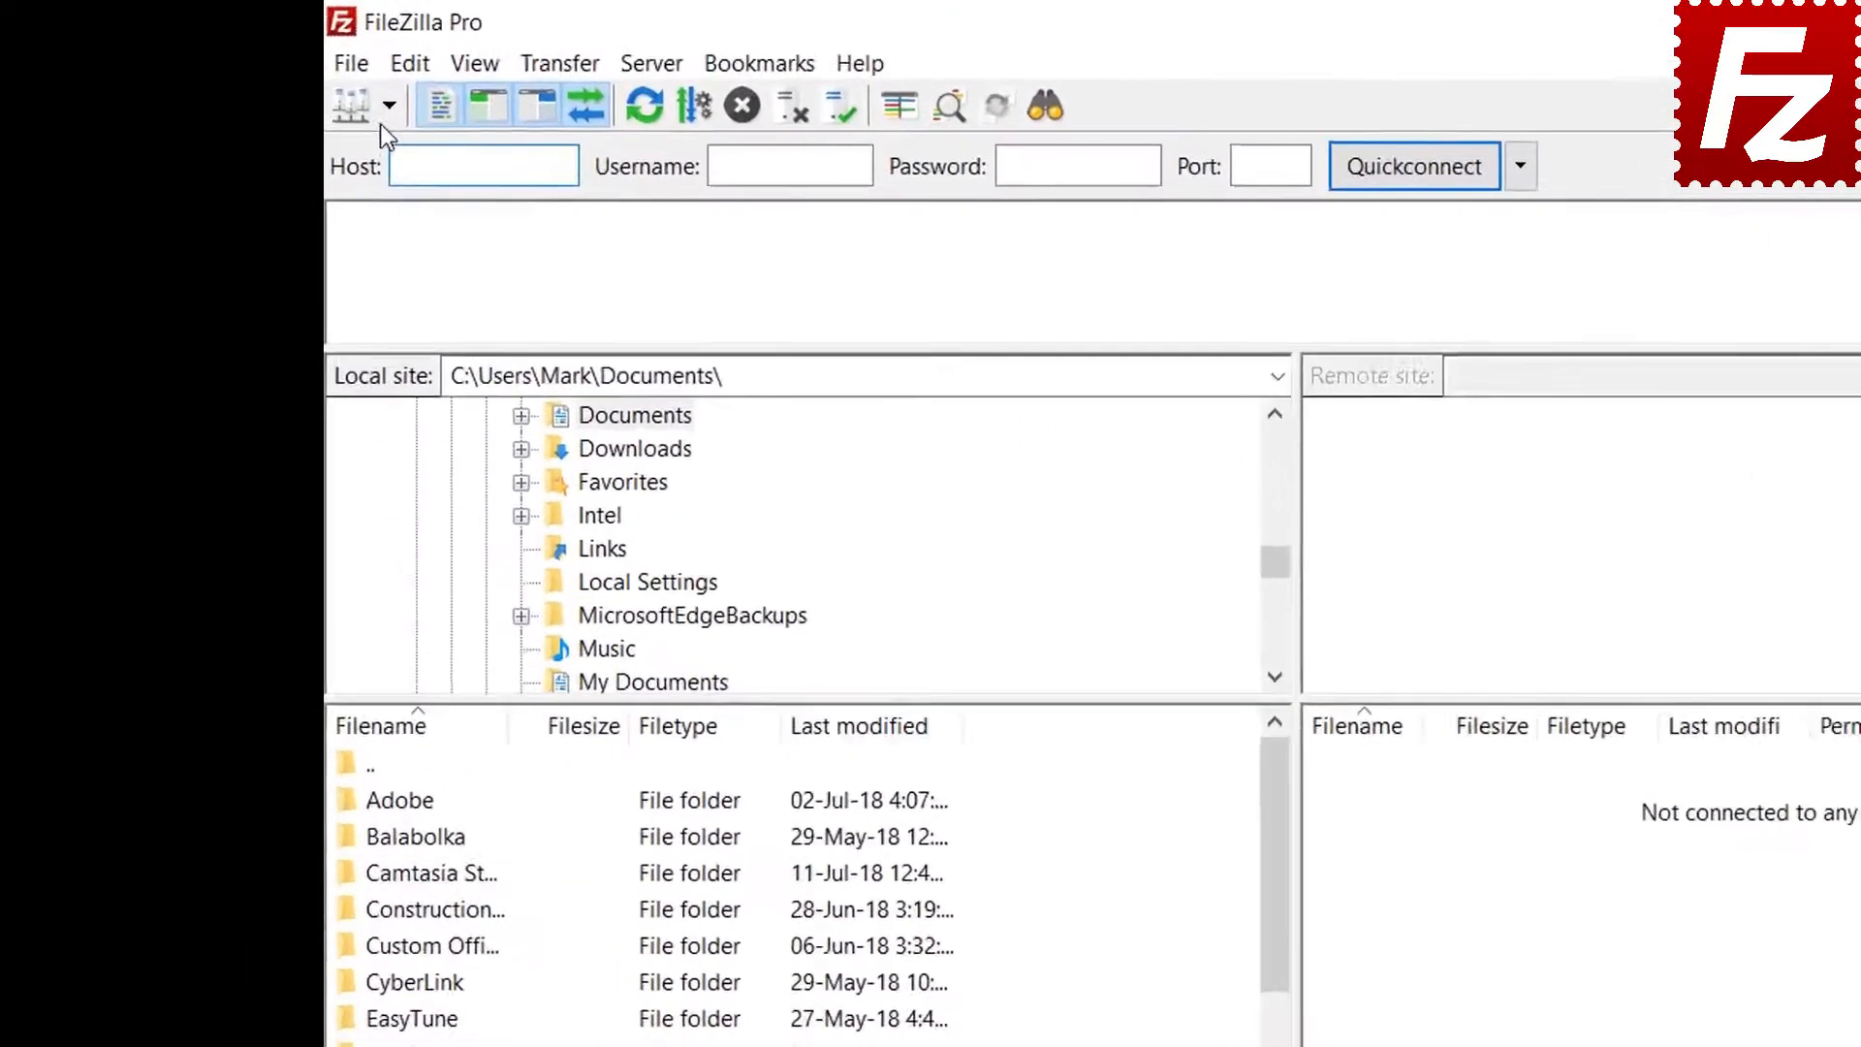
Connect to FTP Tutorial and open Construction Project in both the local and remote lists
click(280, 75)
click(499, 174)
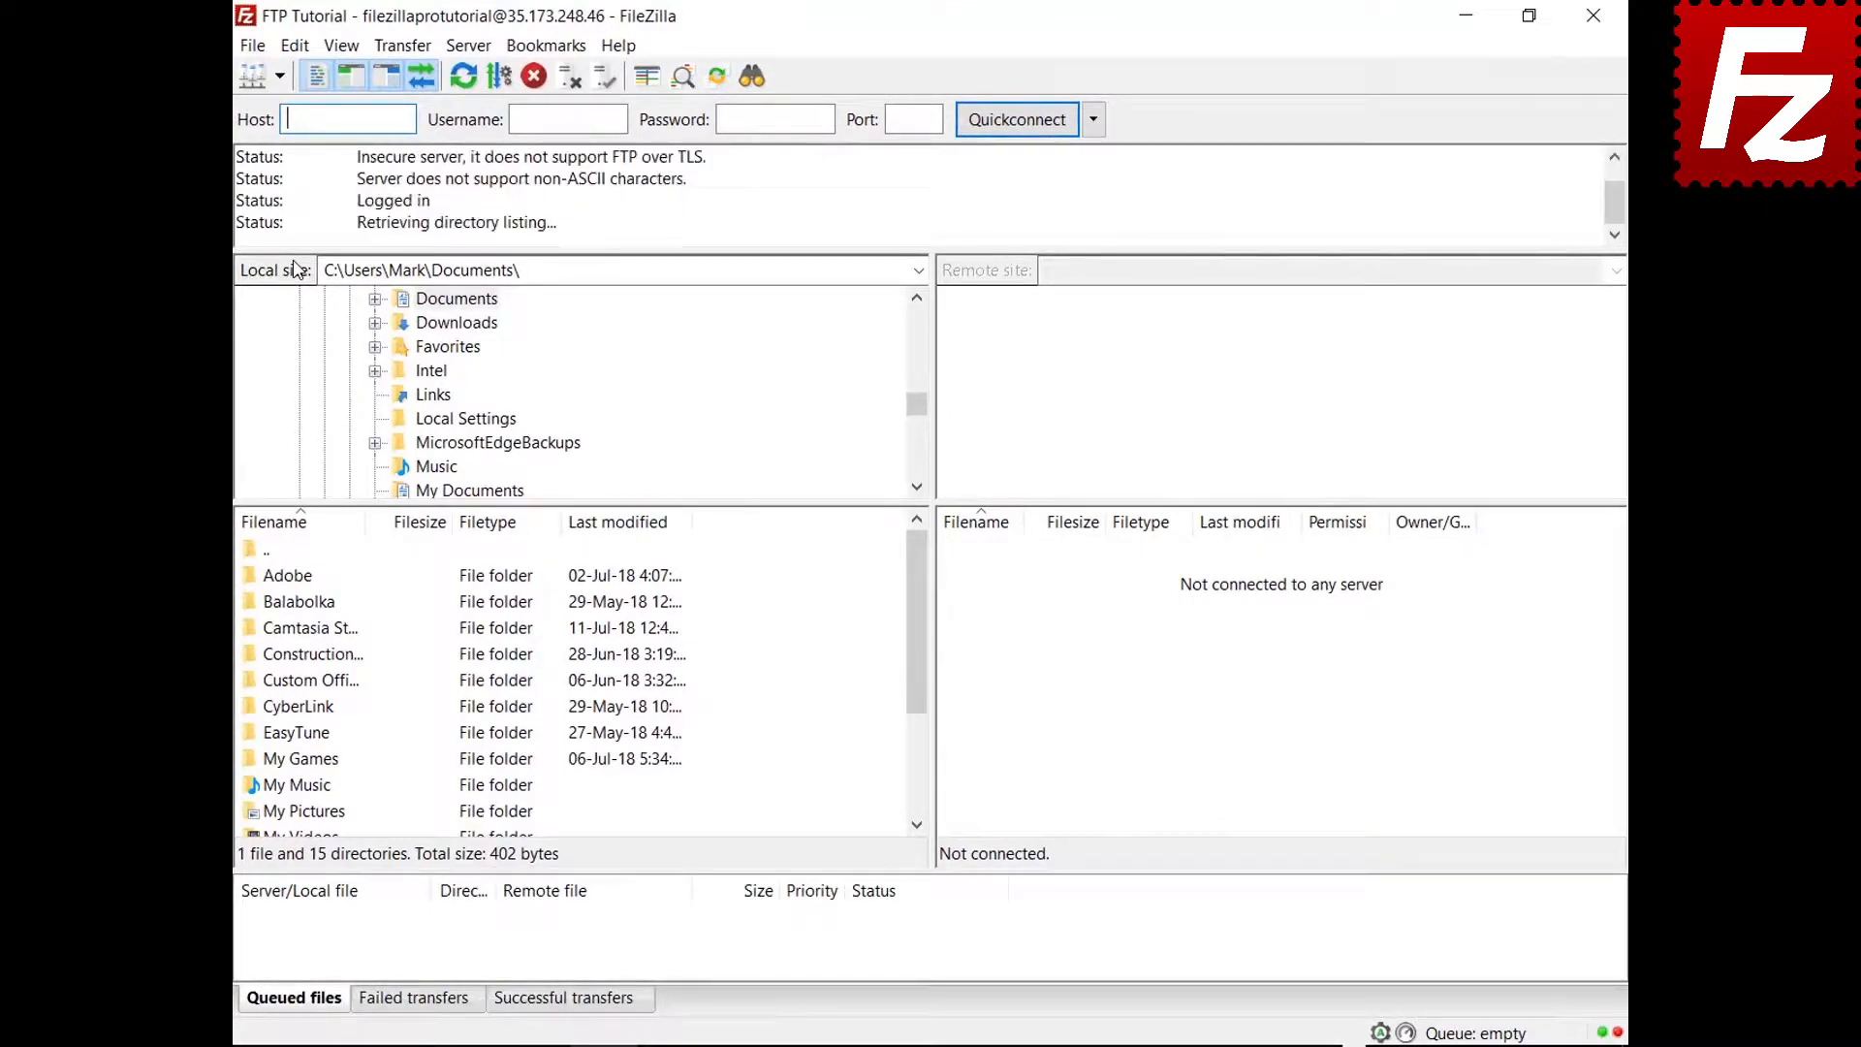
double_click(338, 656)
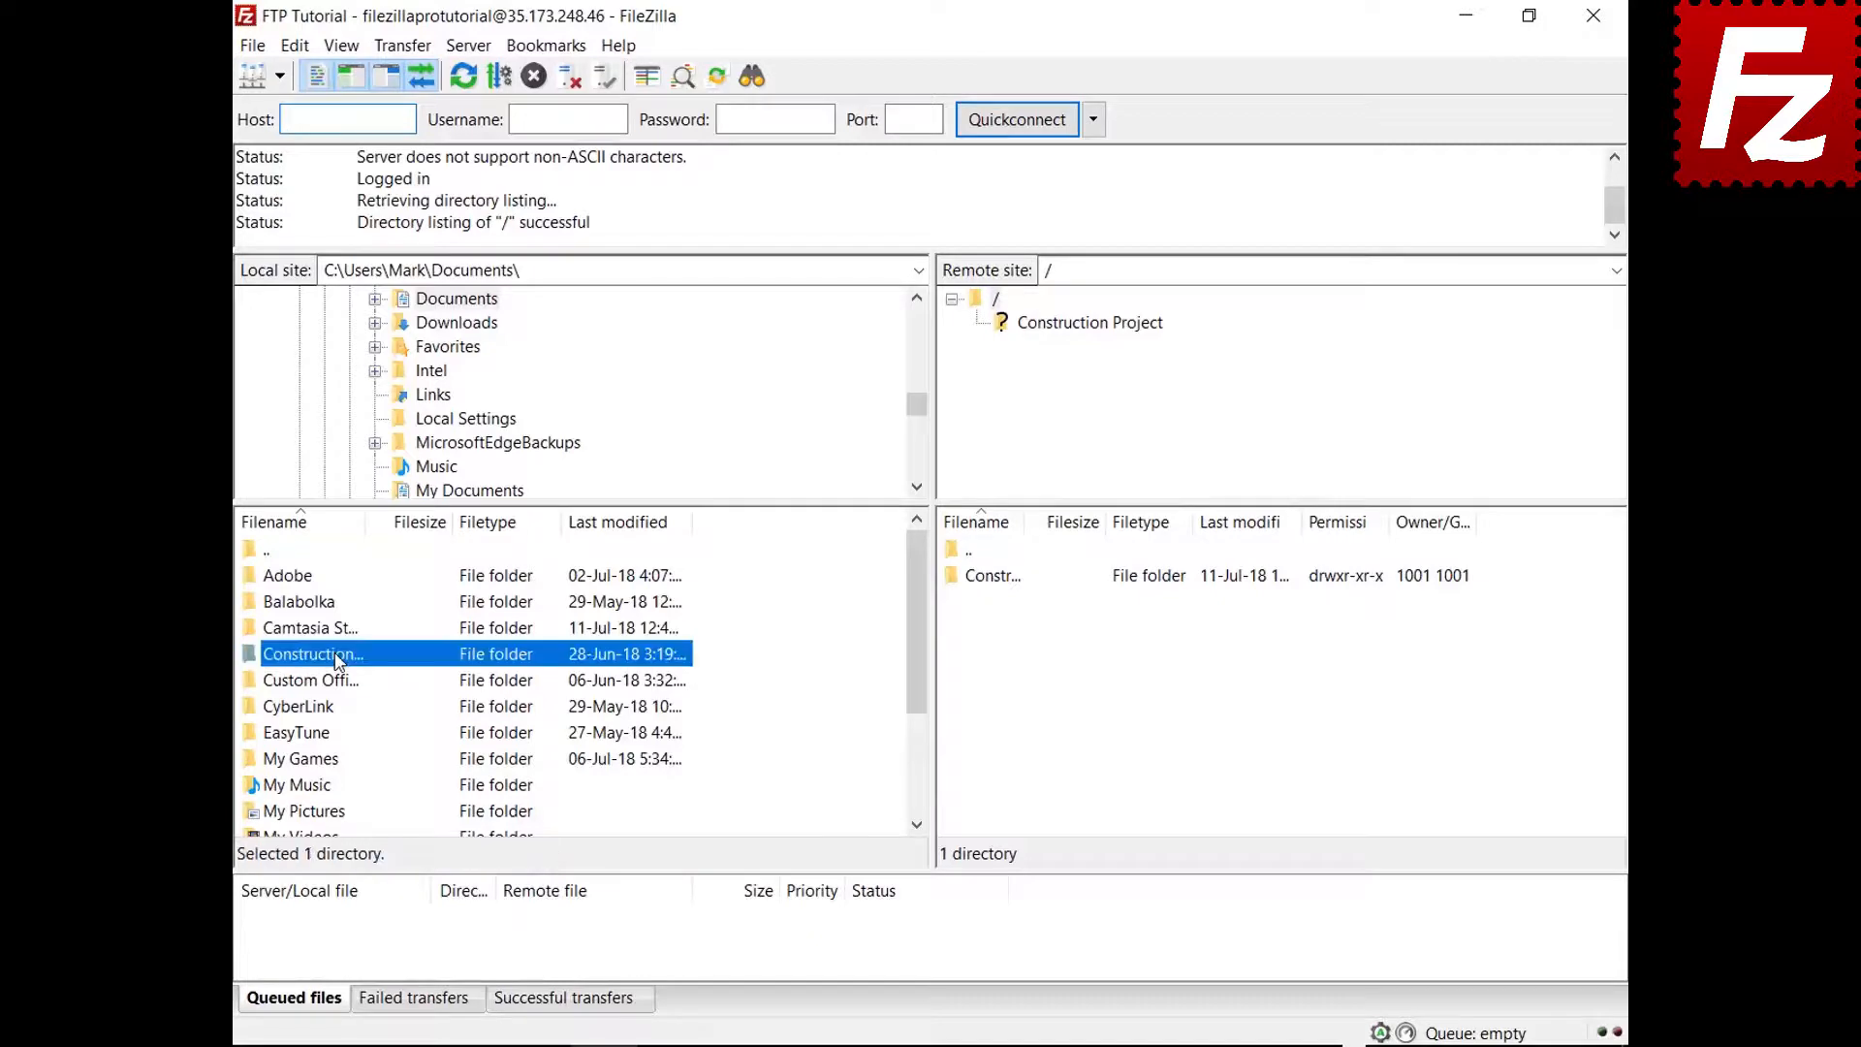
double_click(1014, 579)
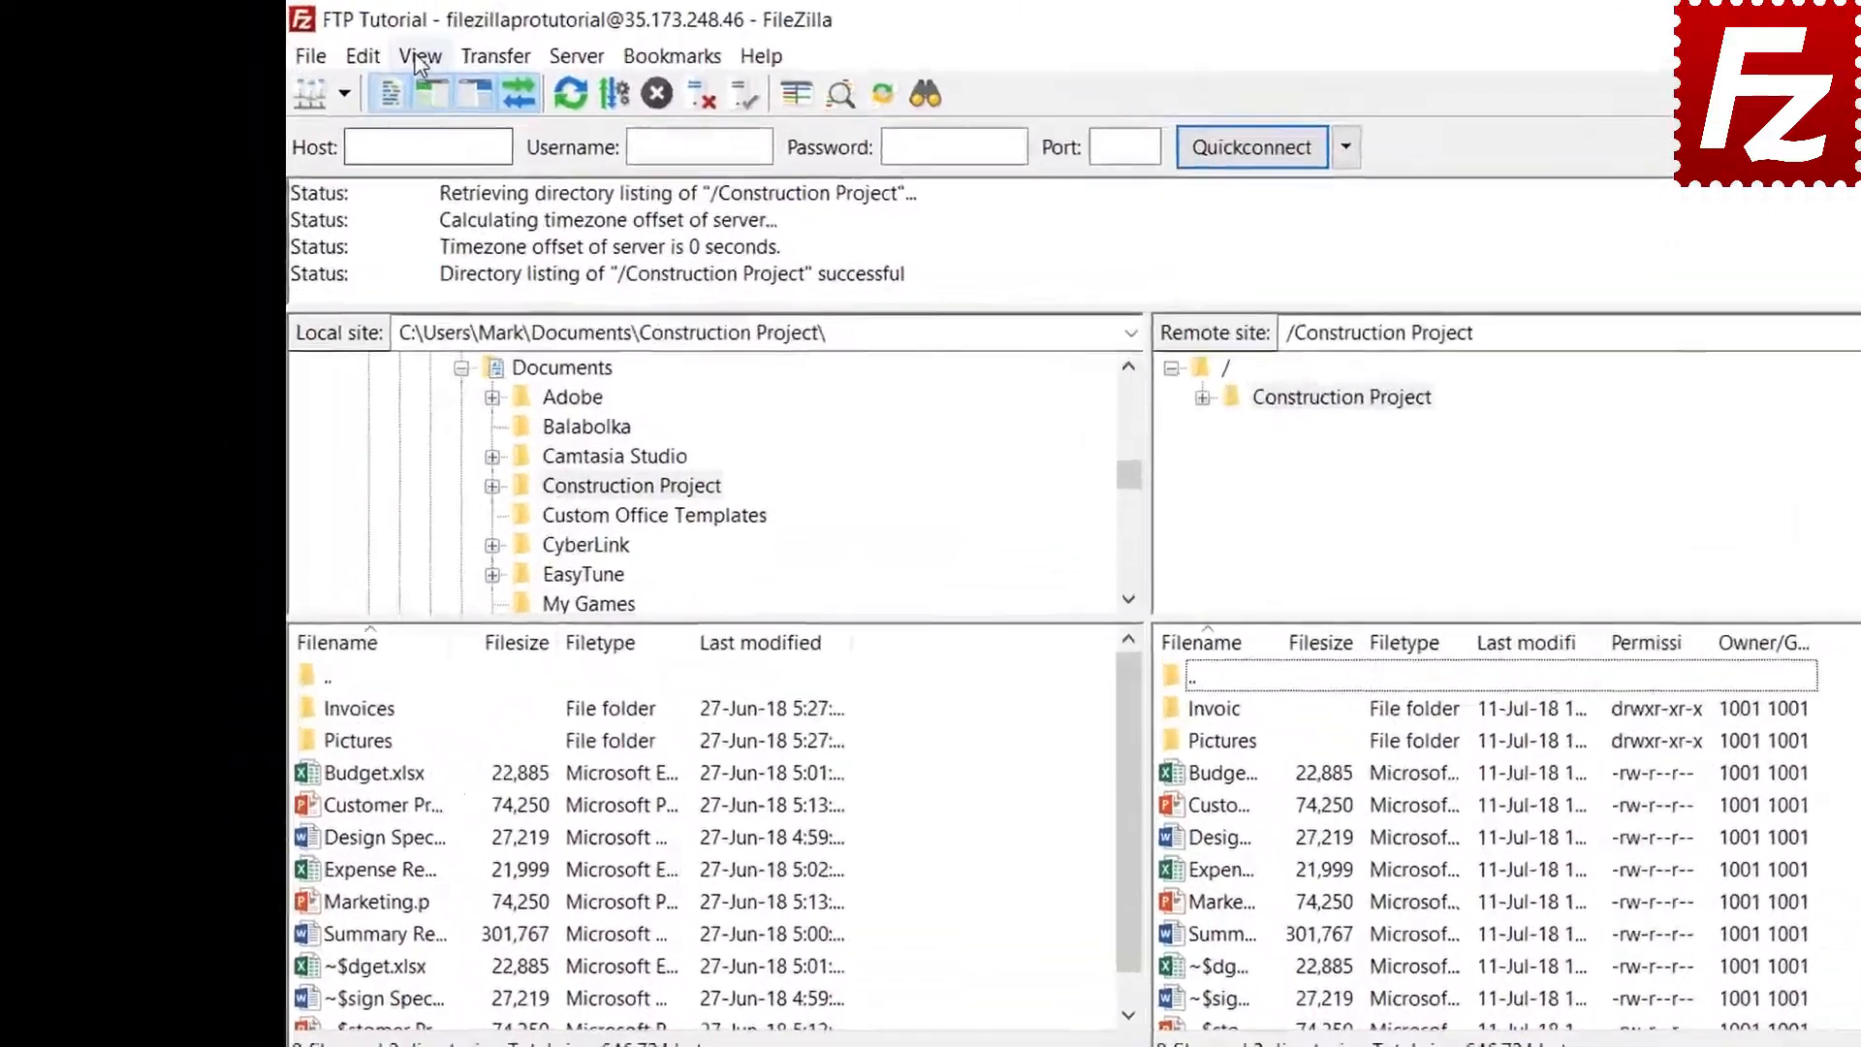
click(341, 45)
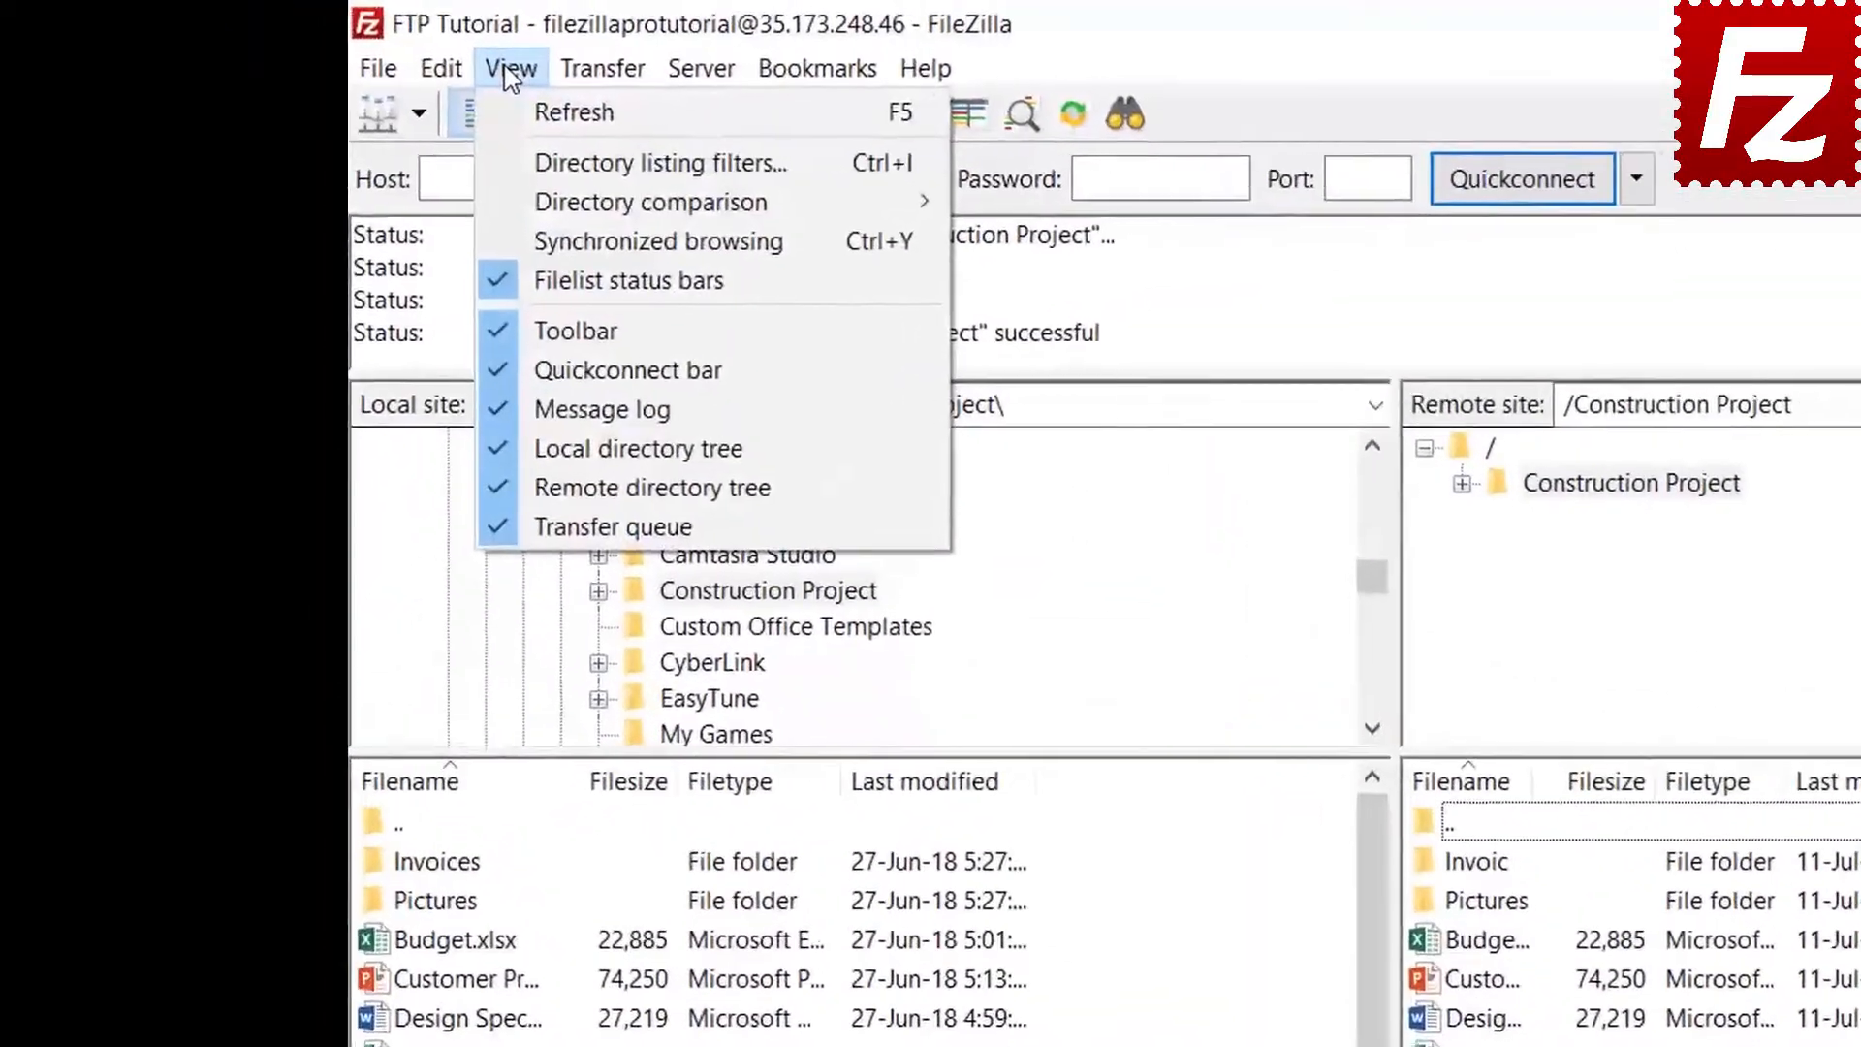
In the filter rules editor, add a new filter named 'Microsoft Office Temporaries'
click(531, 165)
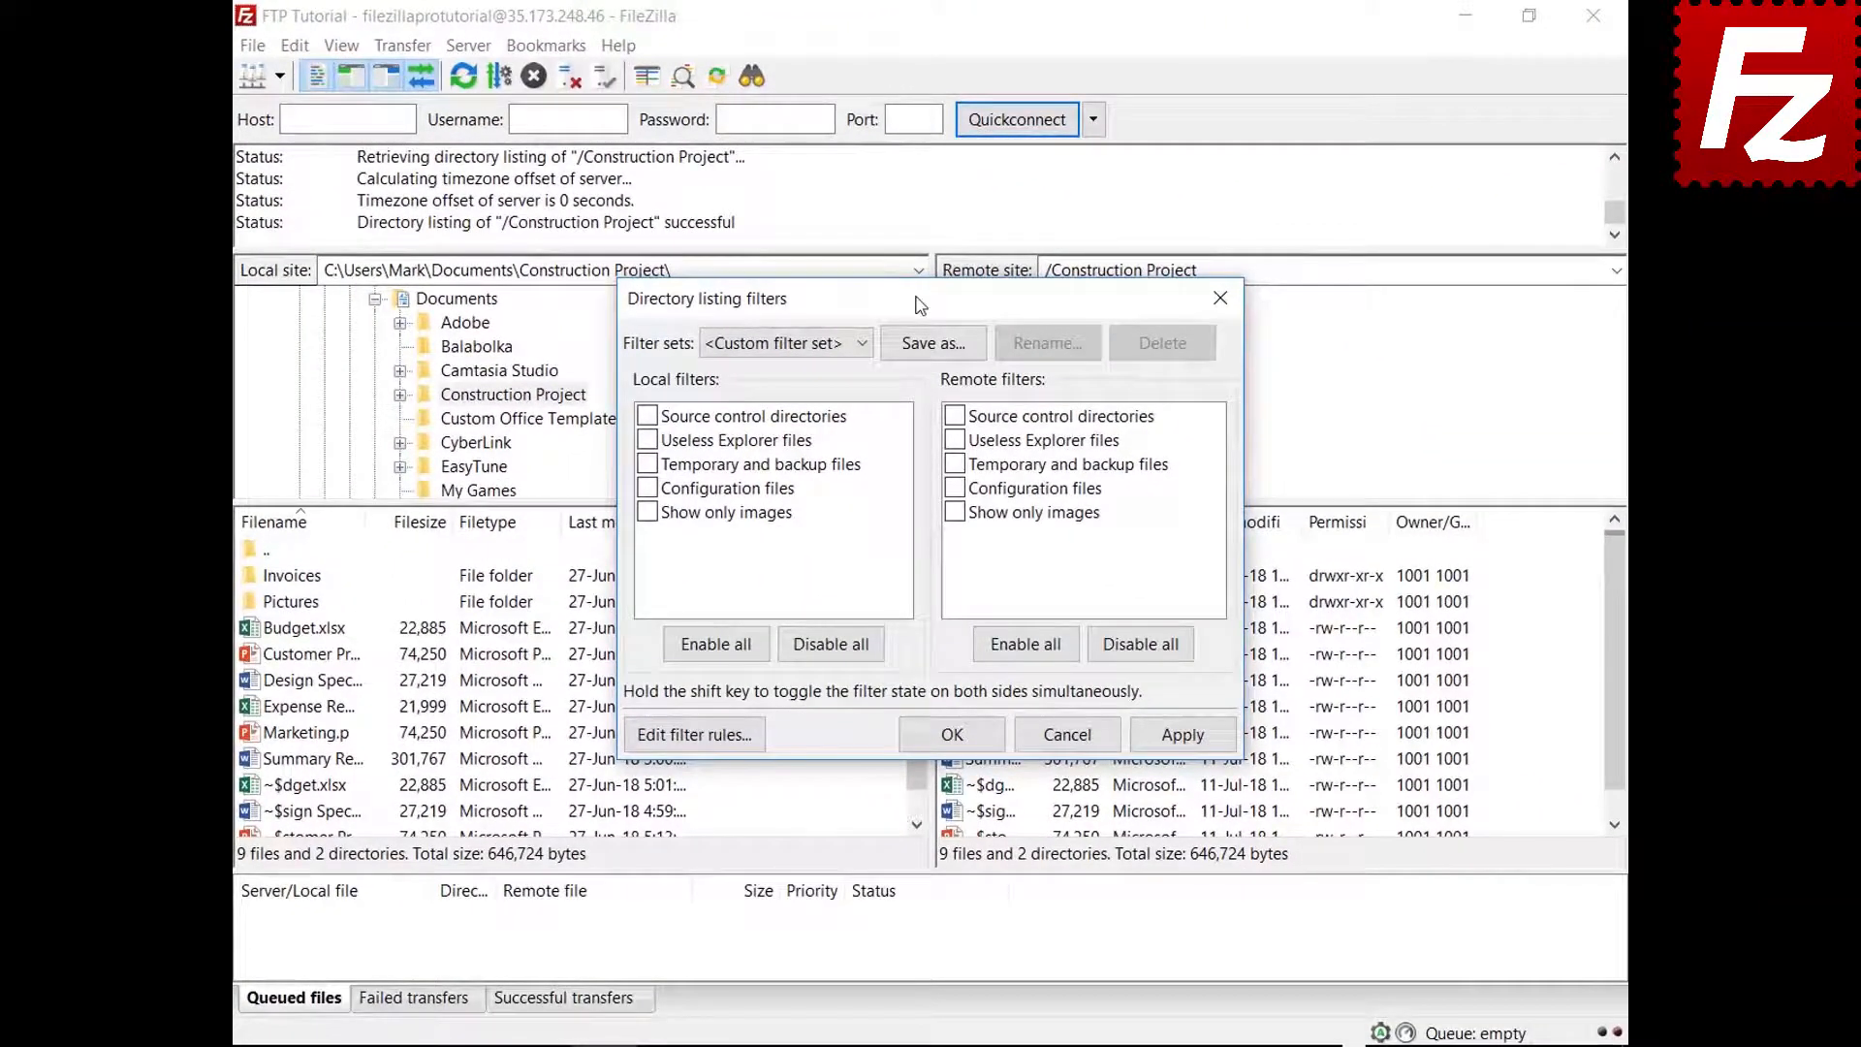
drag(920, 305, 916, 73)
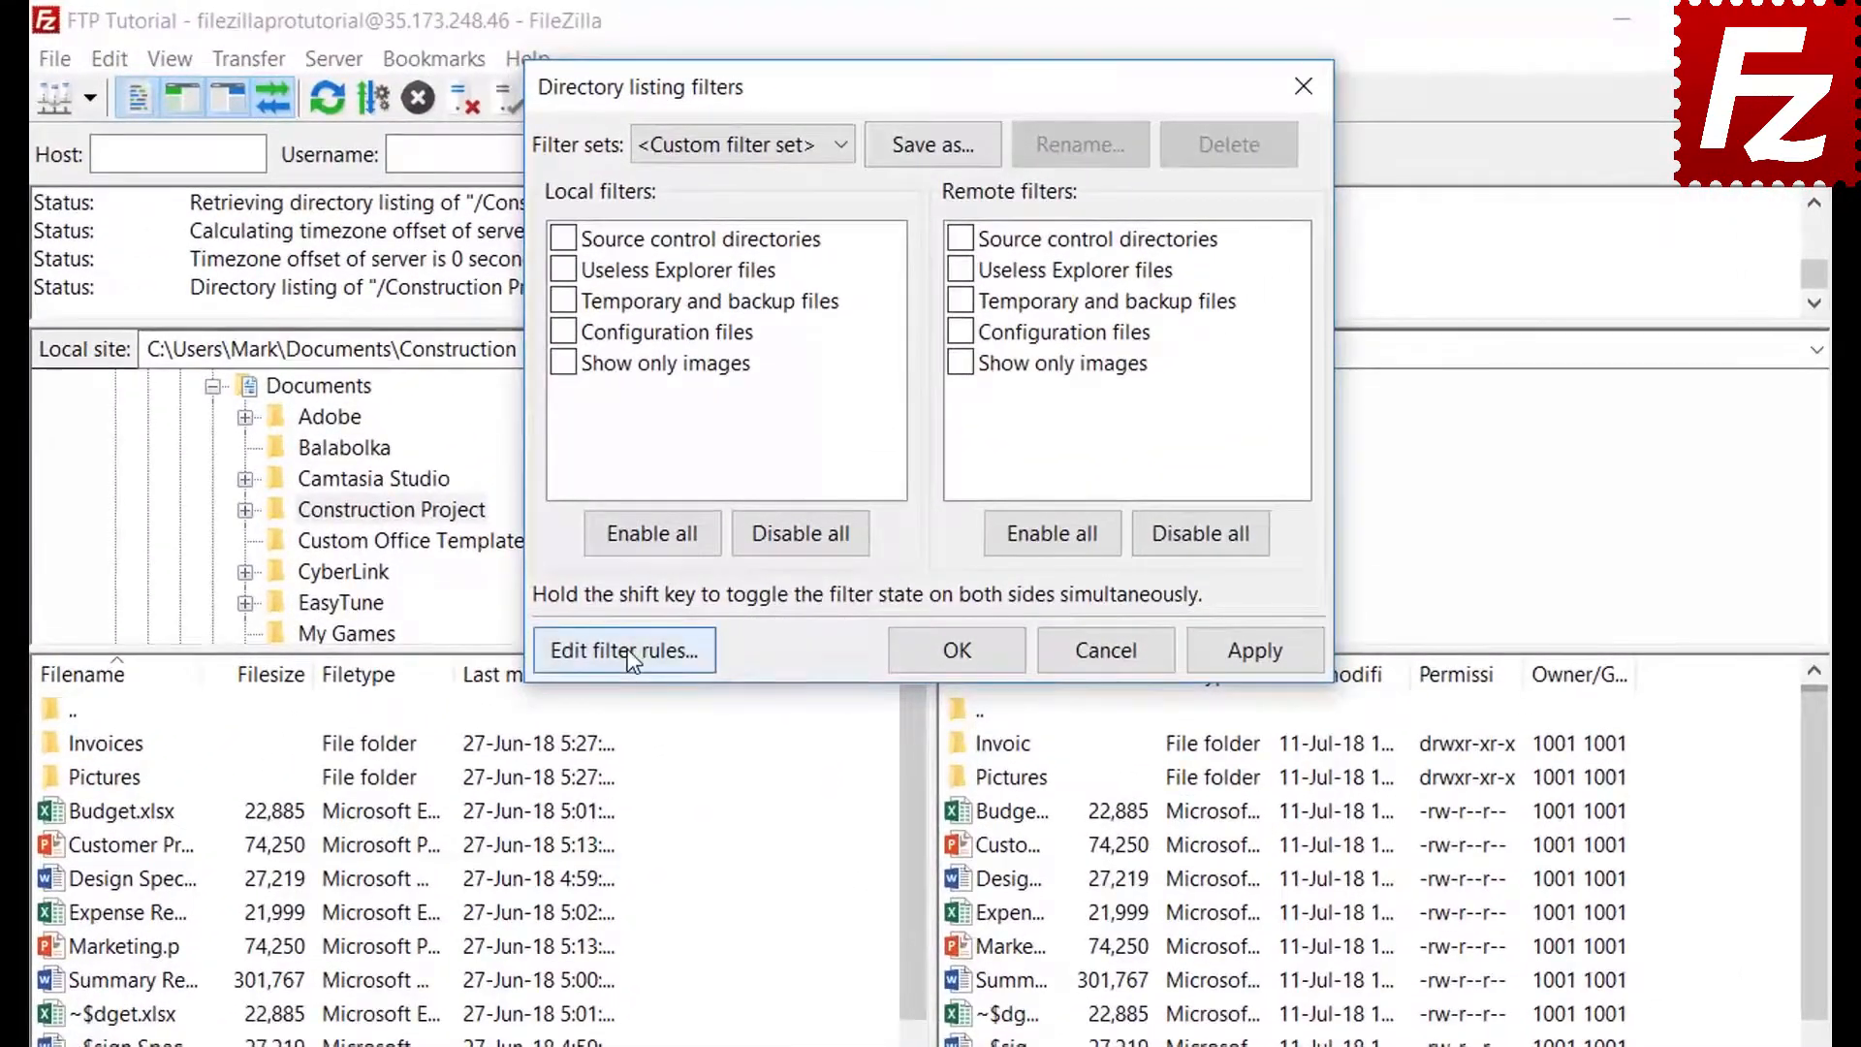
click(694, 503)
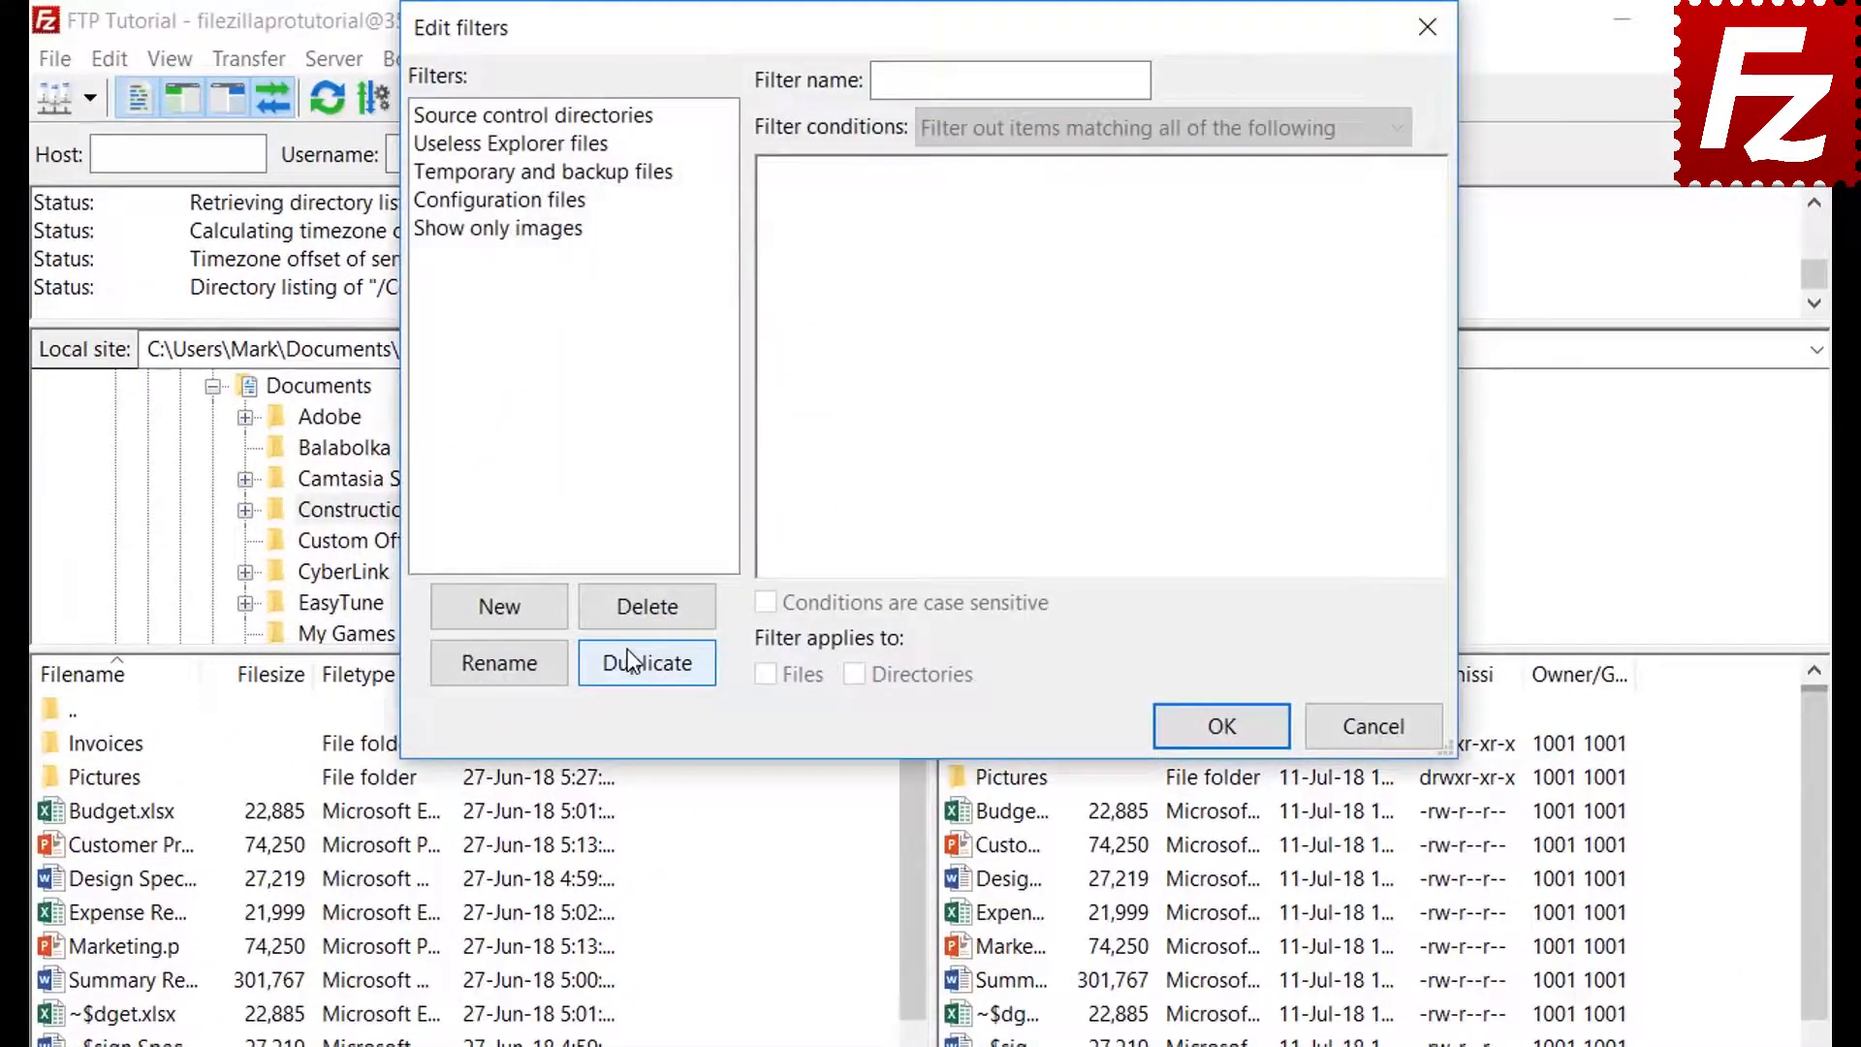
click(529, 613)
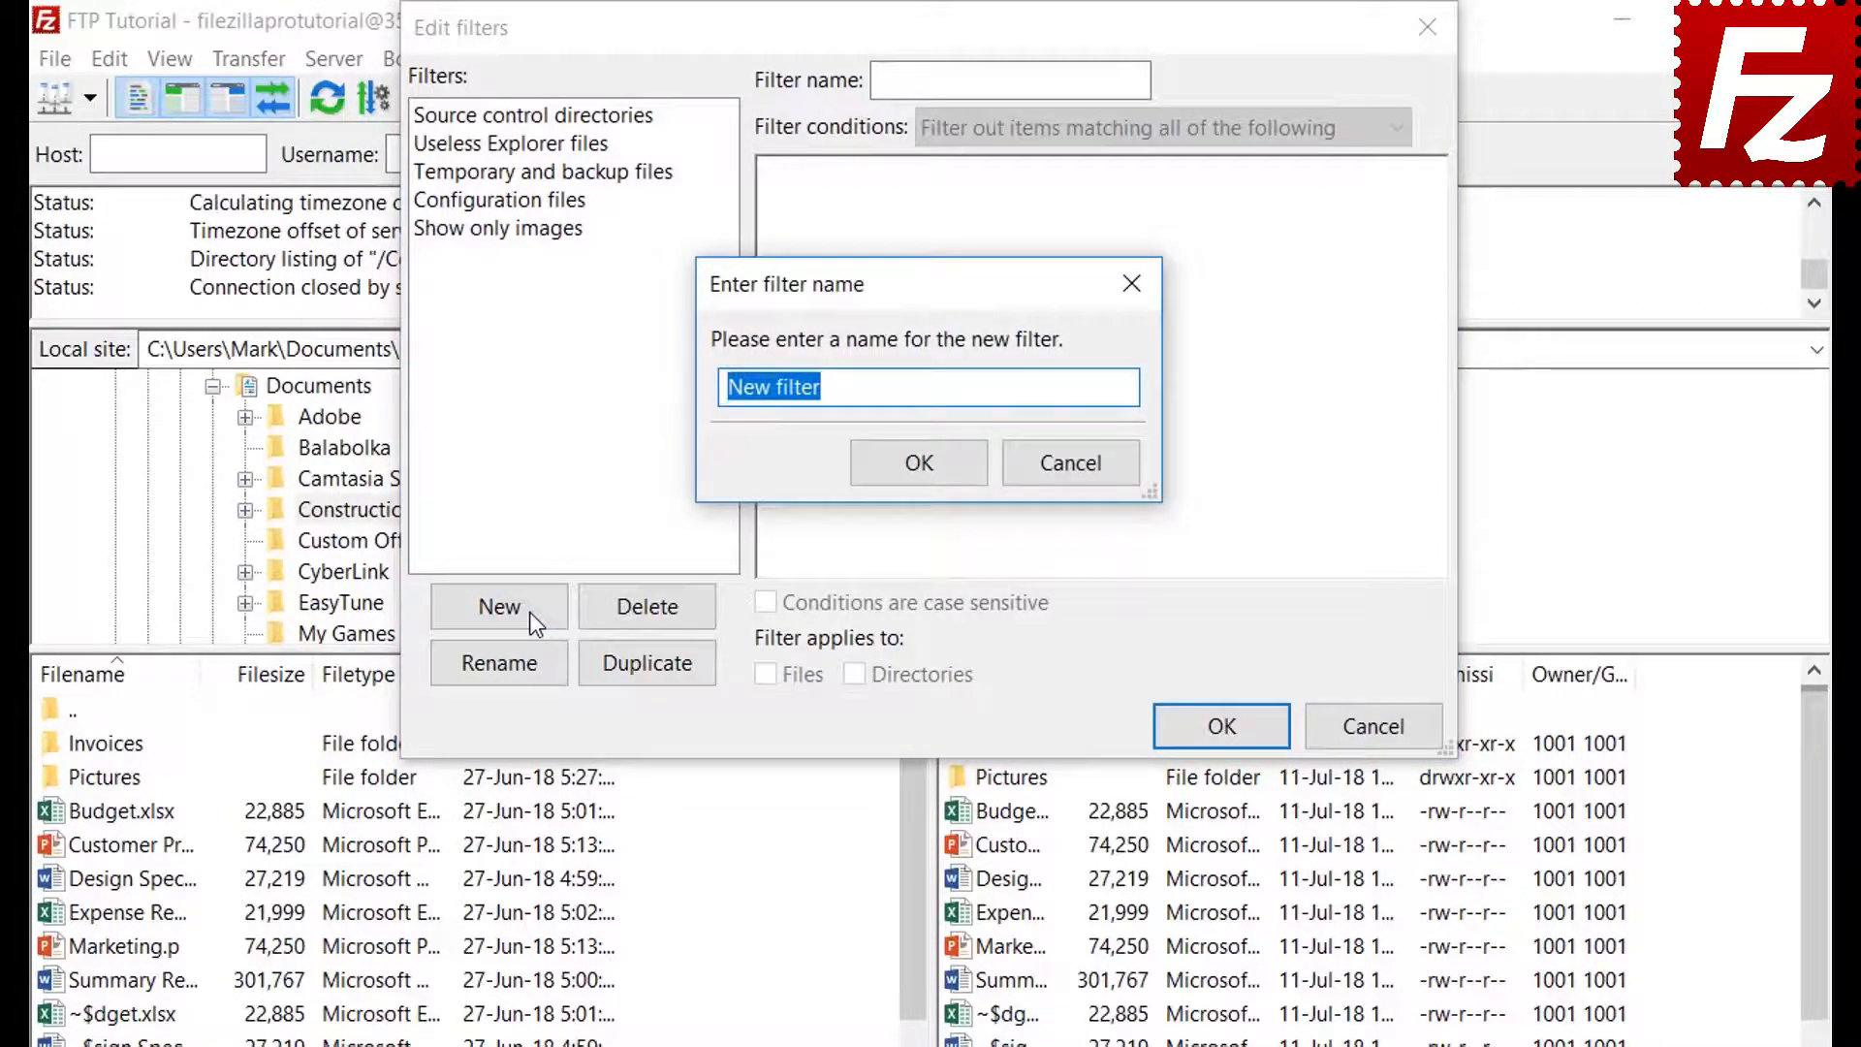
key(BackSpace)
text(Microsoft Of)
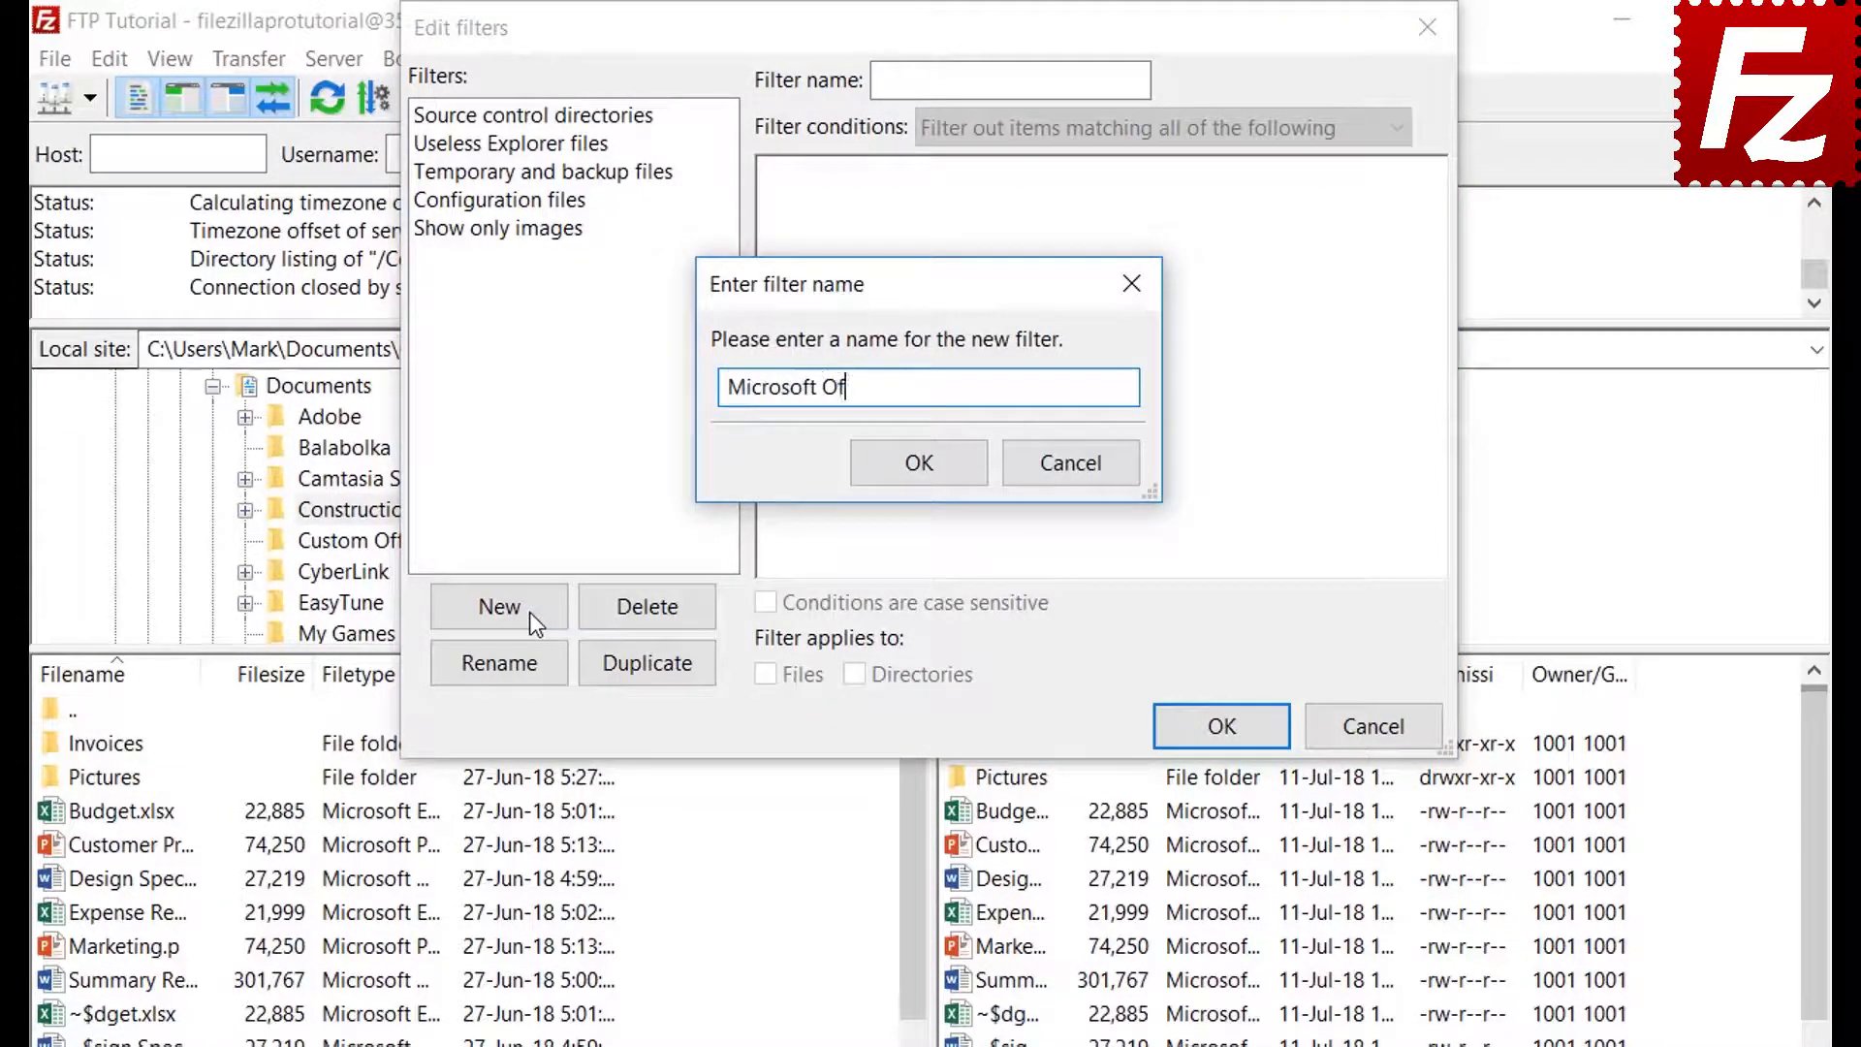
text(fice Temporaries)
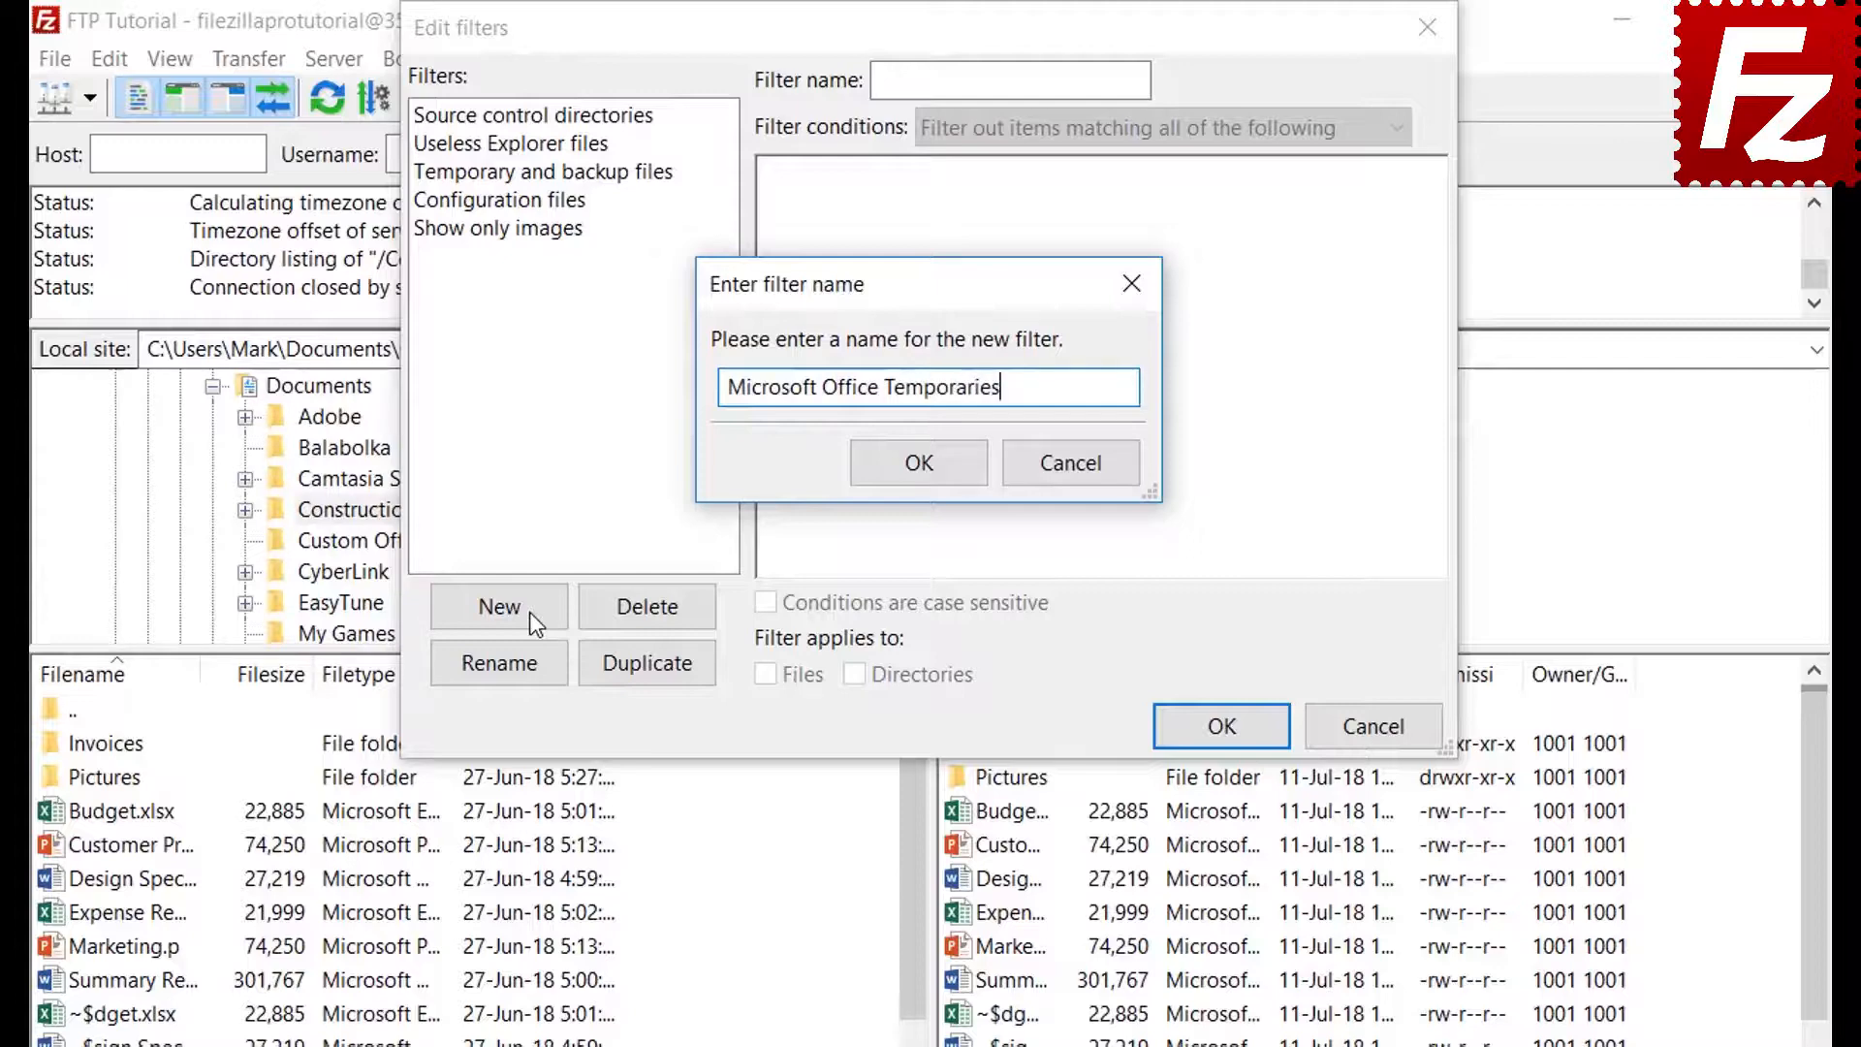
click(923, 463)
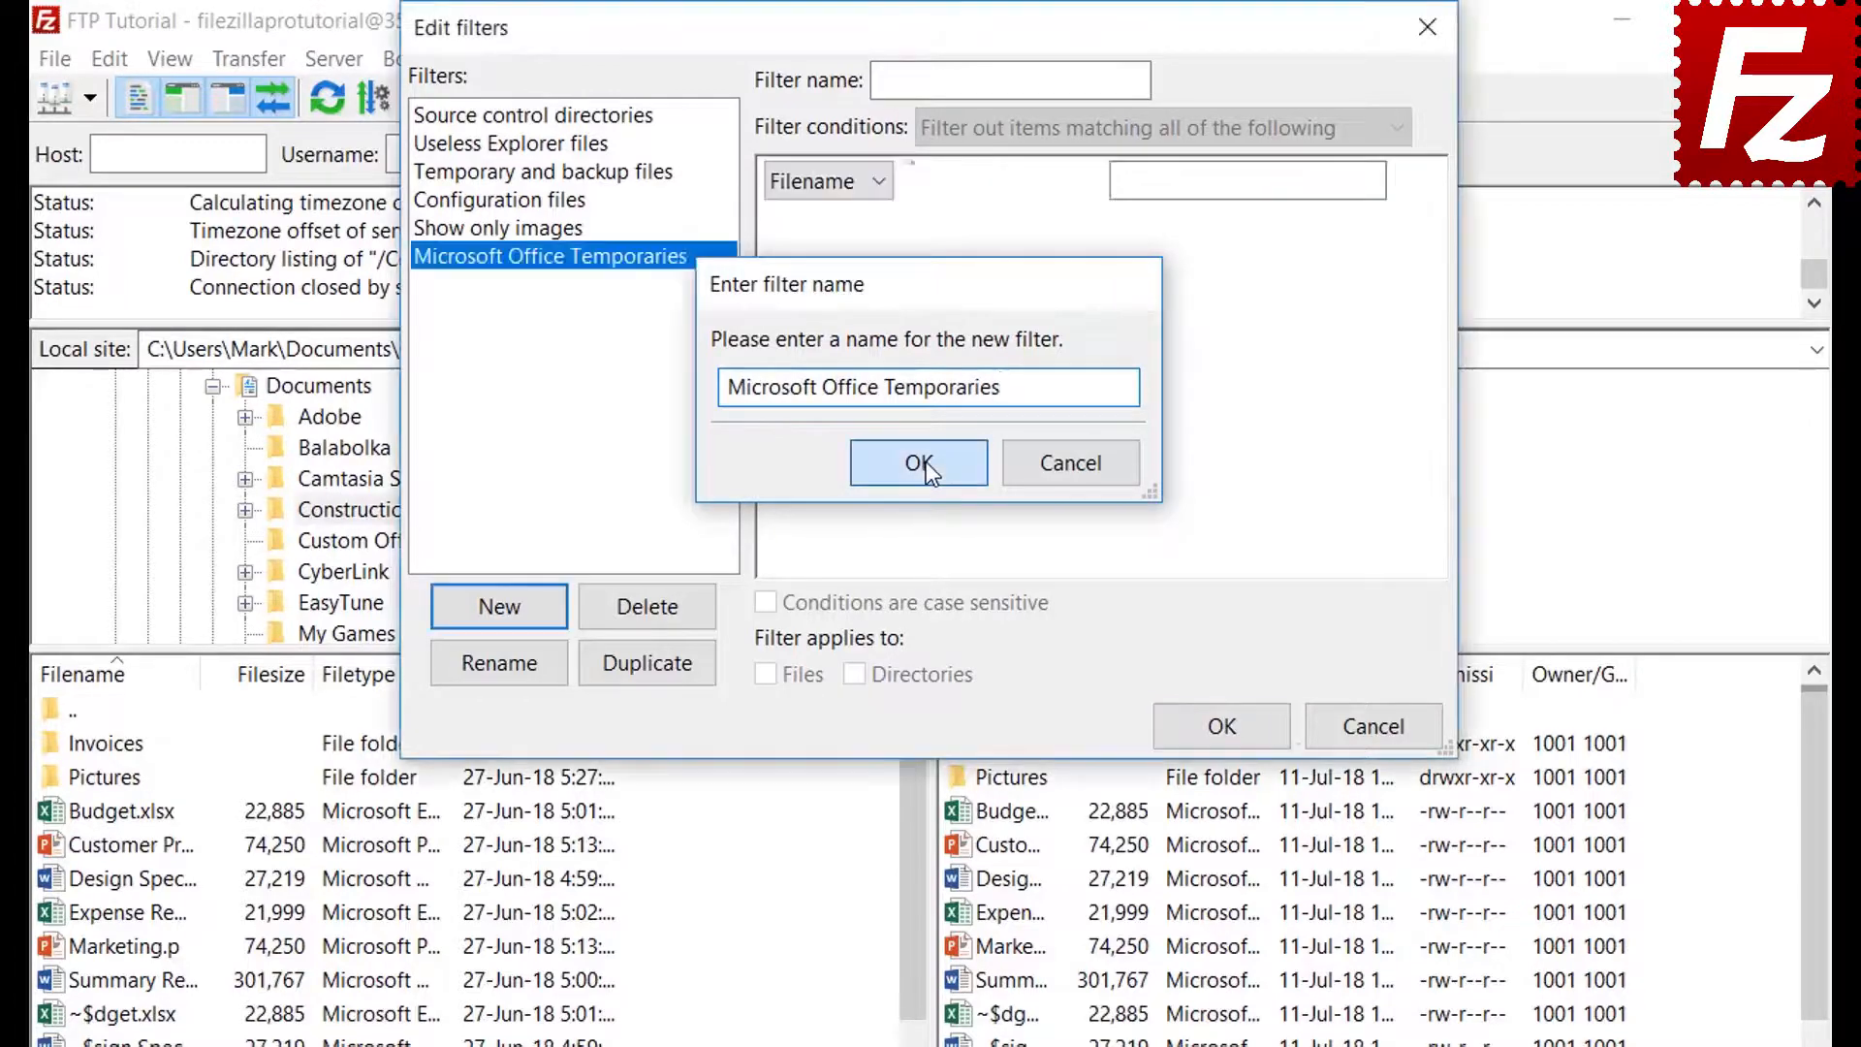
click(1019, 127)
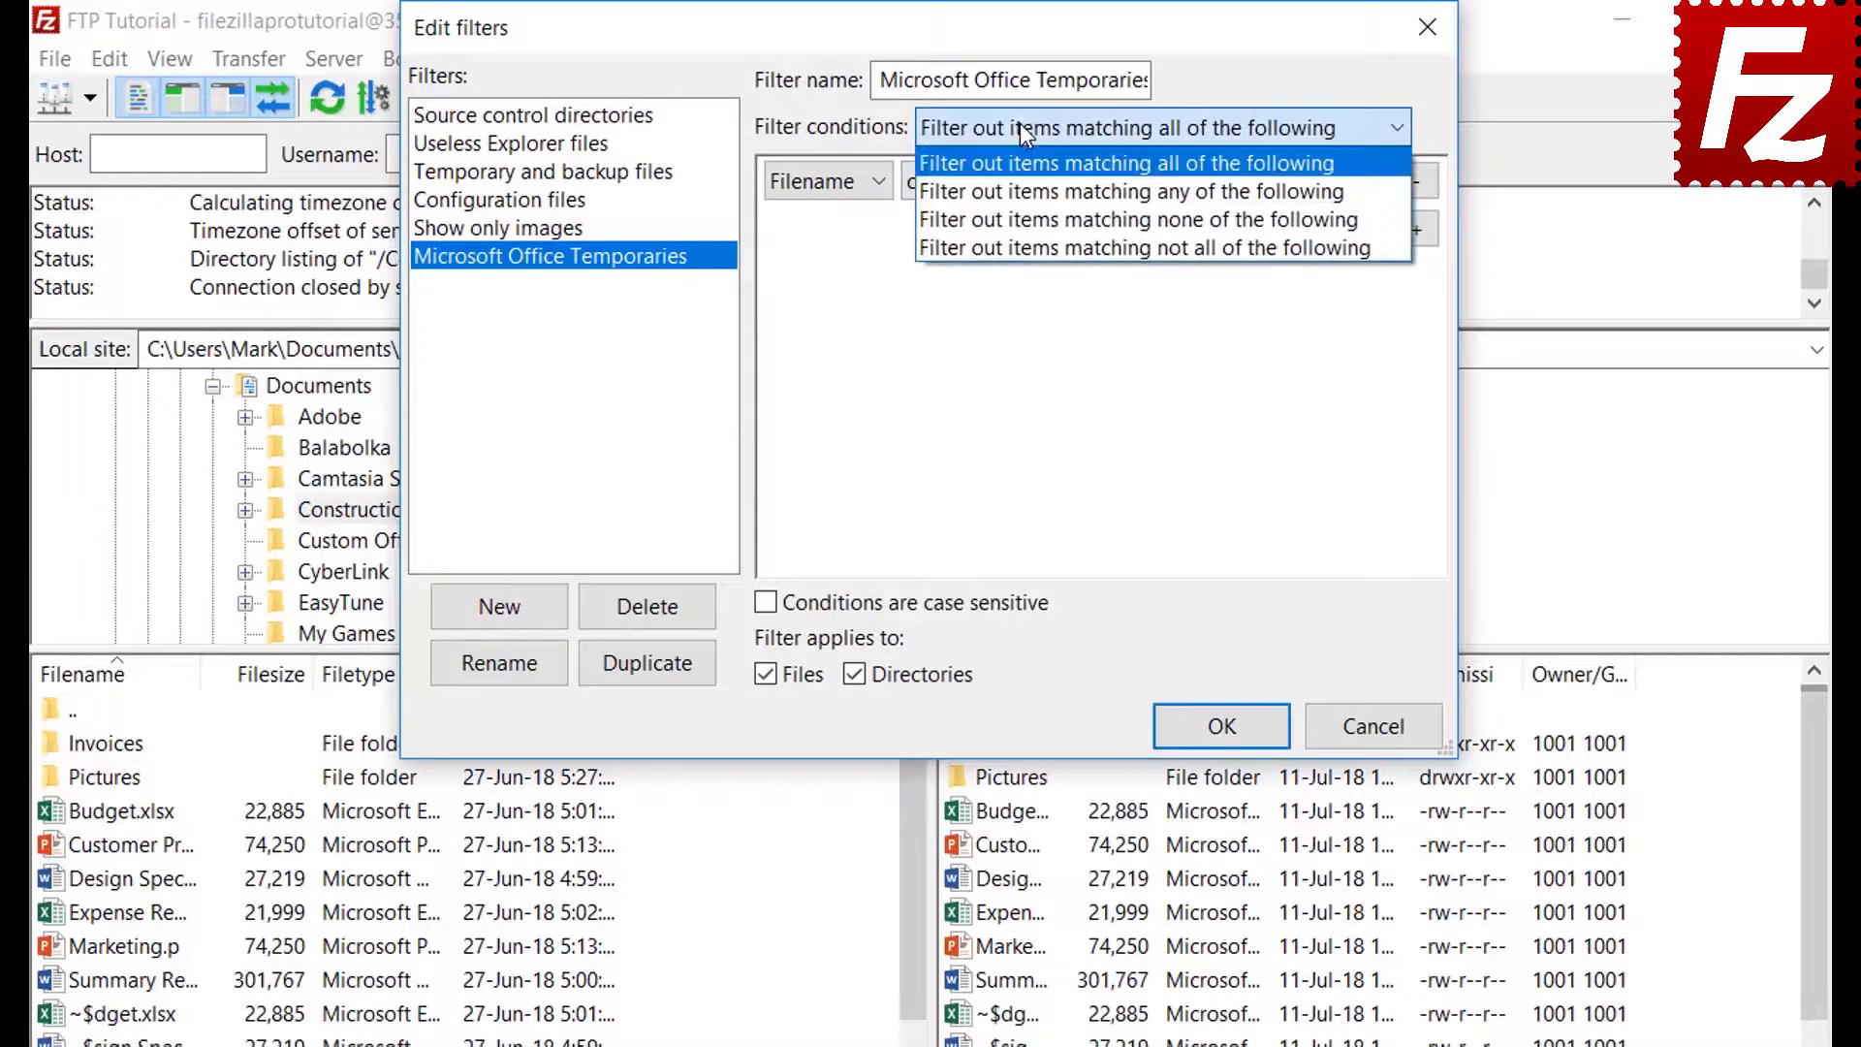
Try the File size and Attribute condition types, keeping greater than, Archive and is set
click(1020, 124)
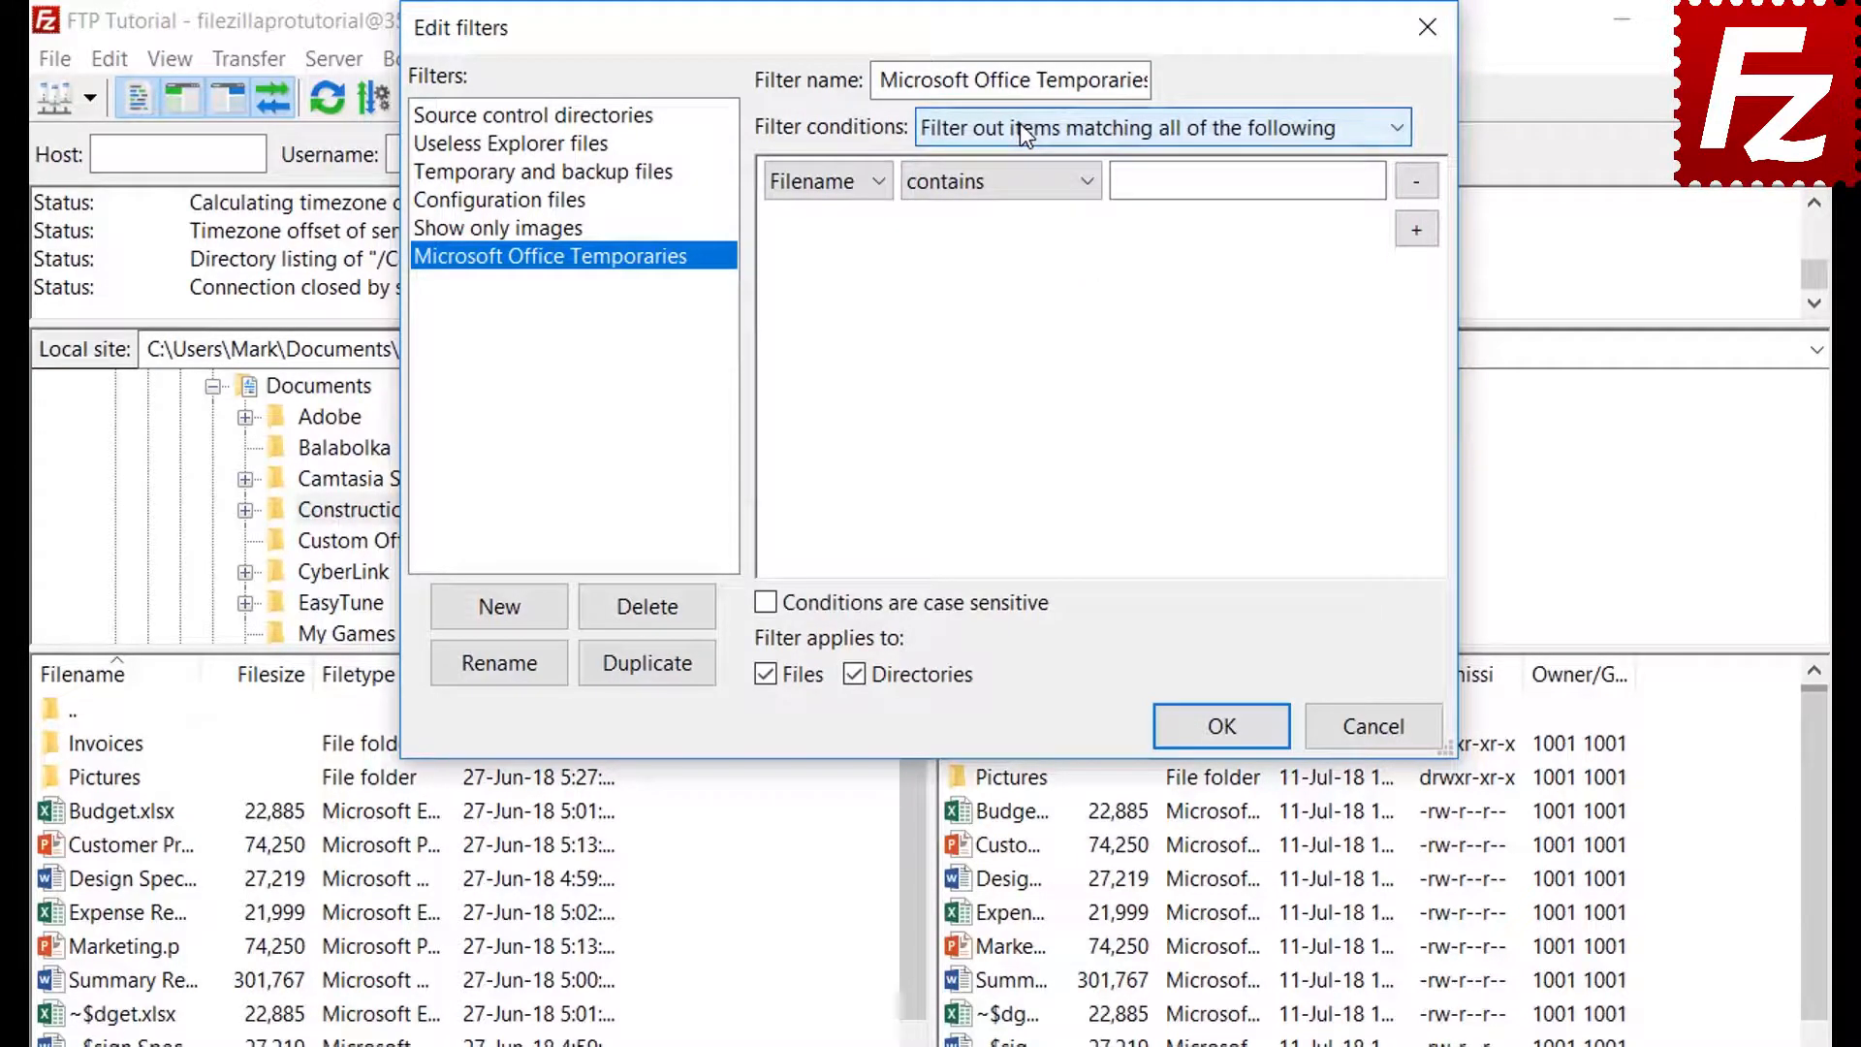
click(826, 181)
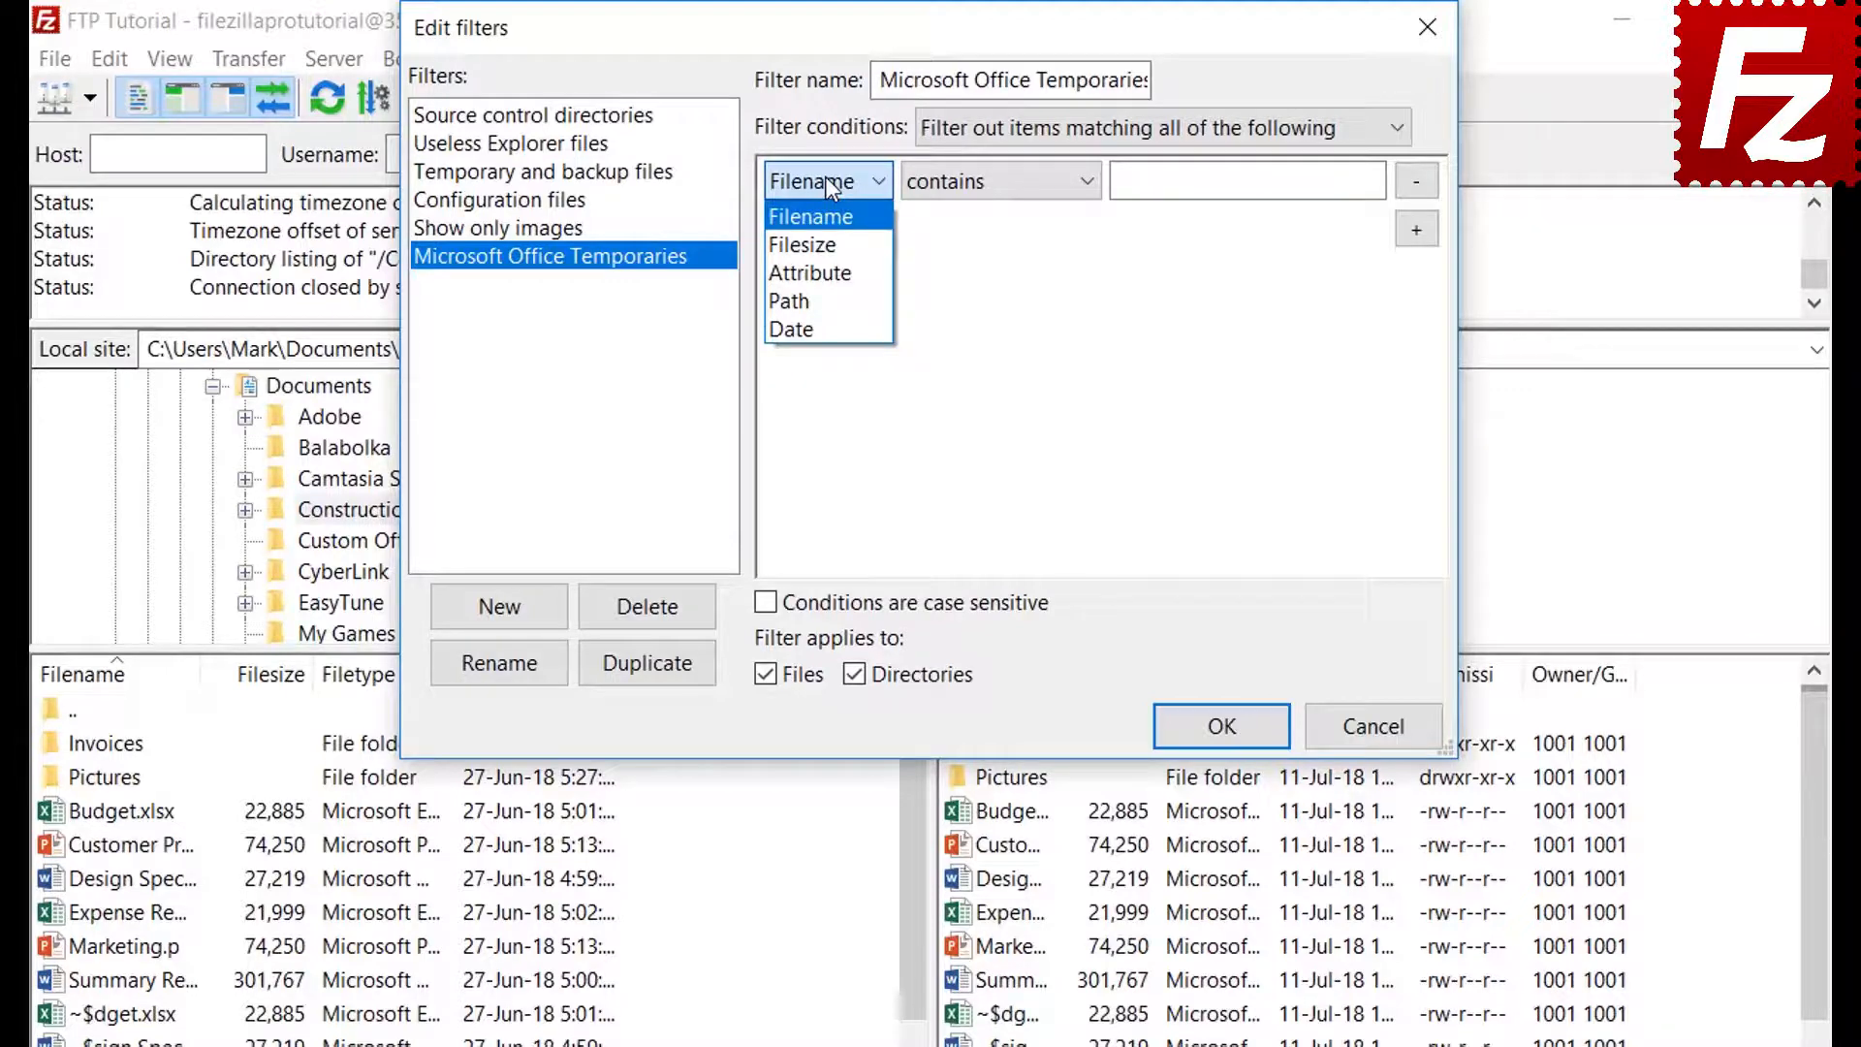
click(829, 241)
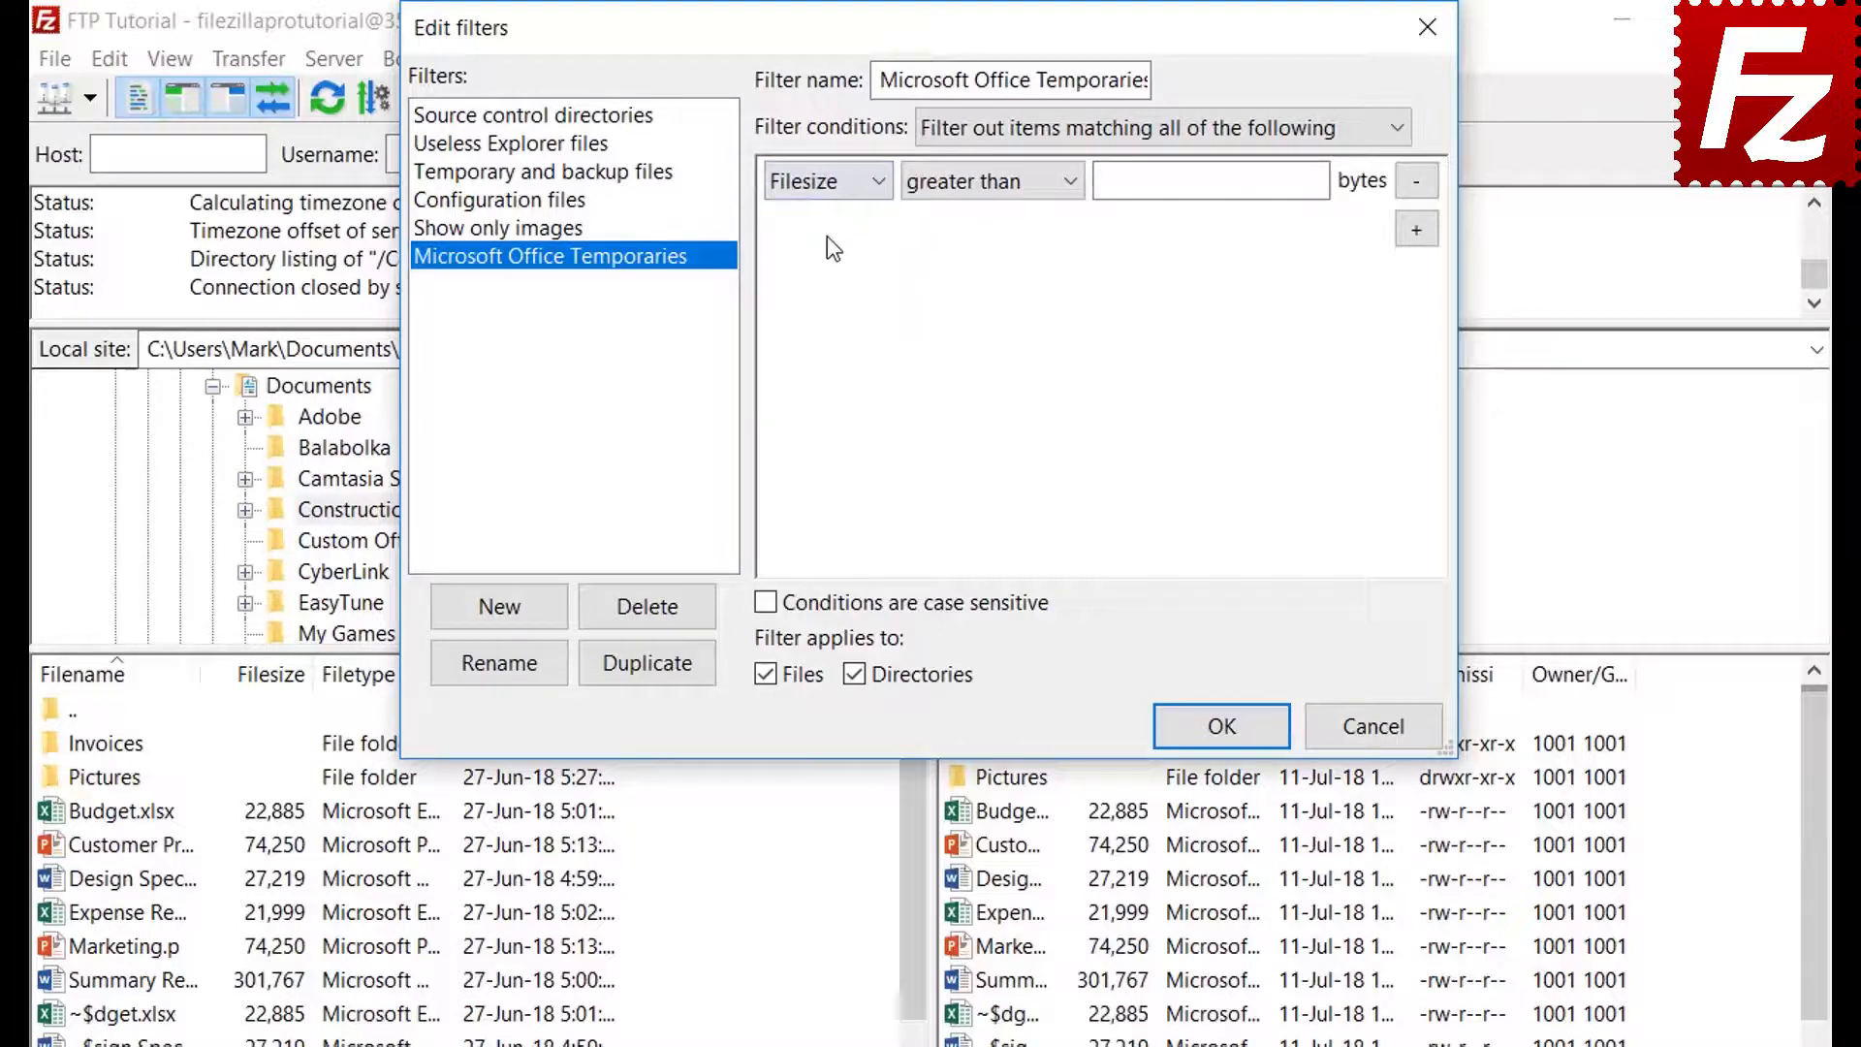
click(976, 187)
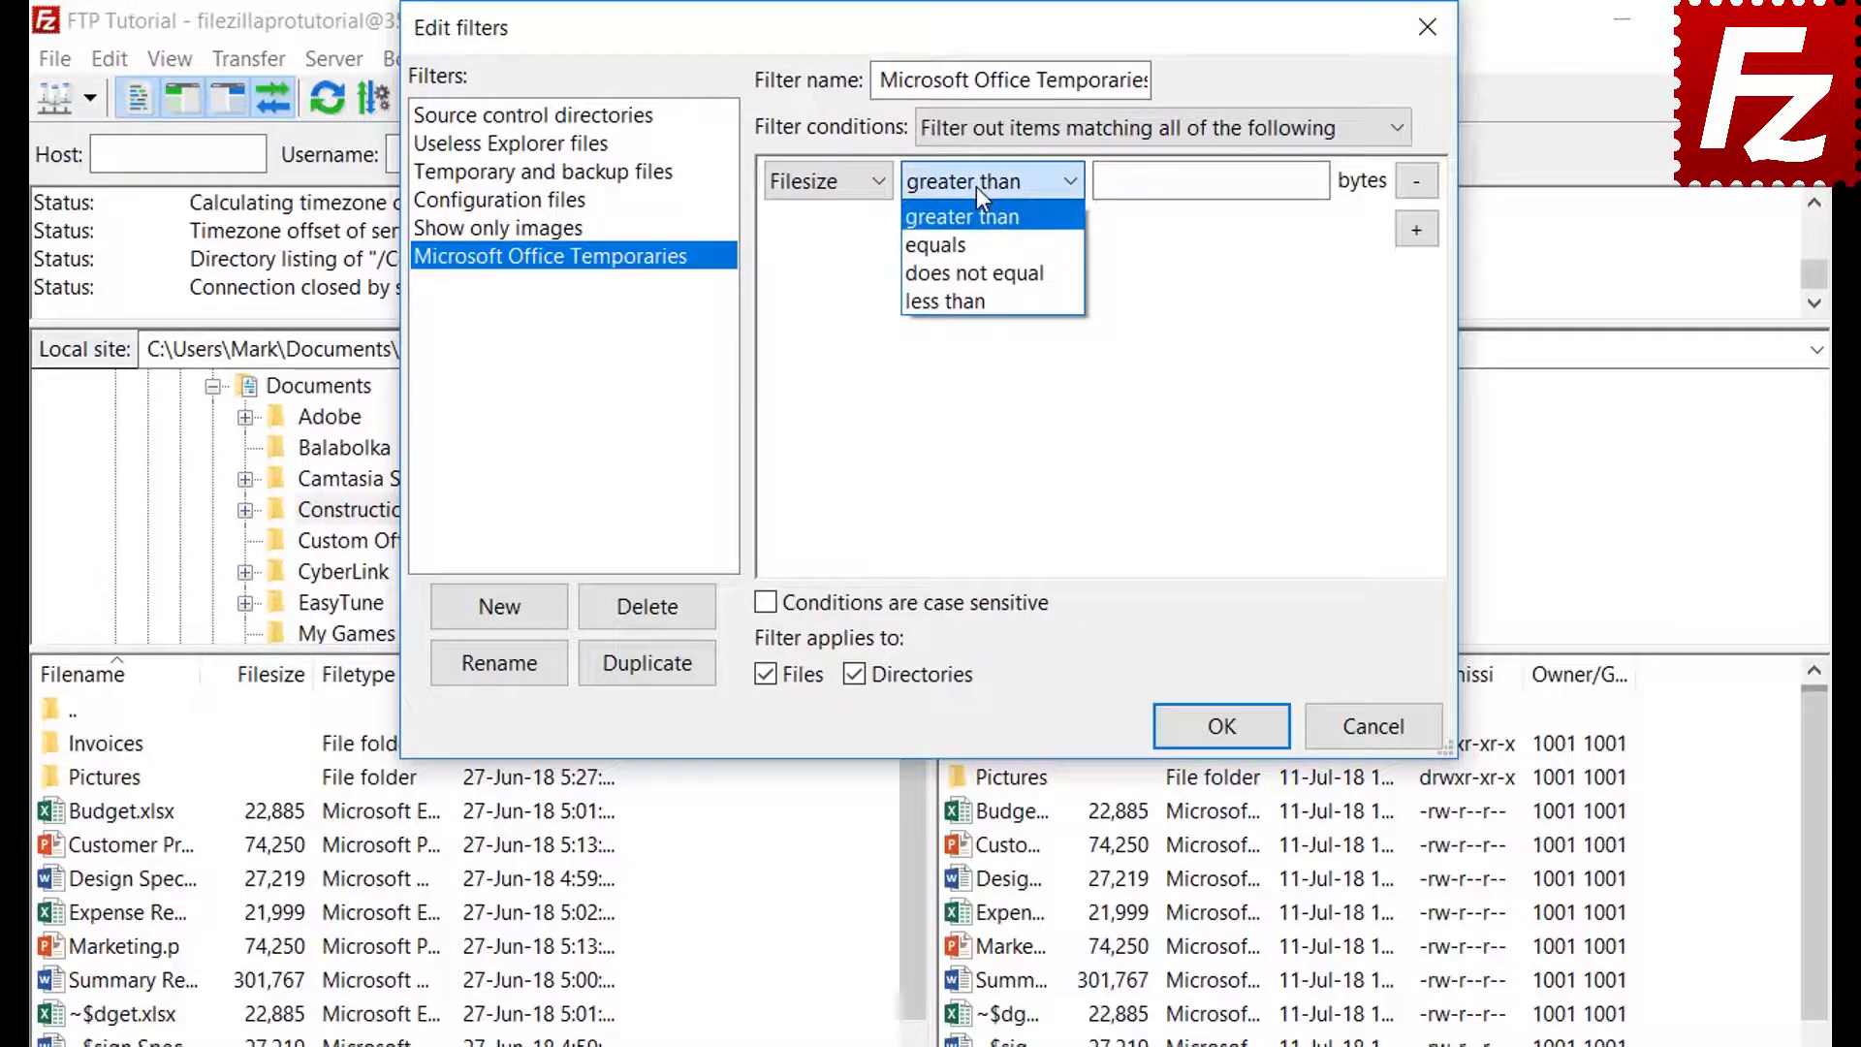
click(976, 186)
click(829, 188)
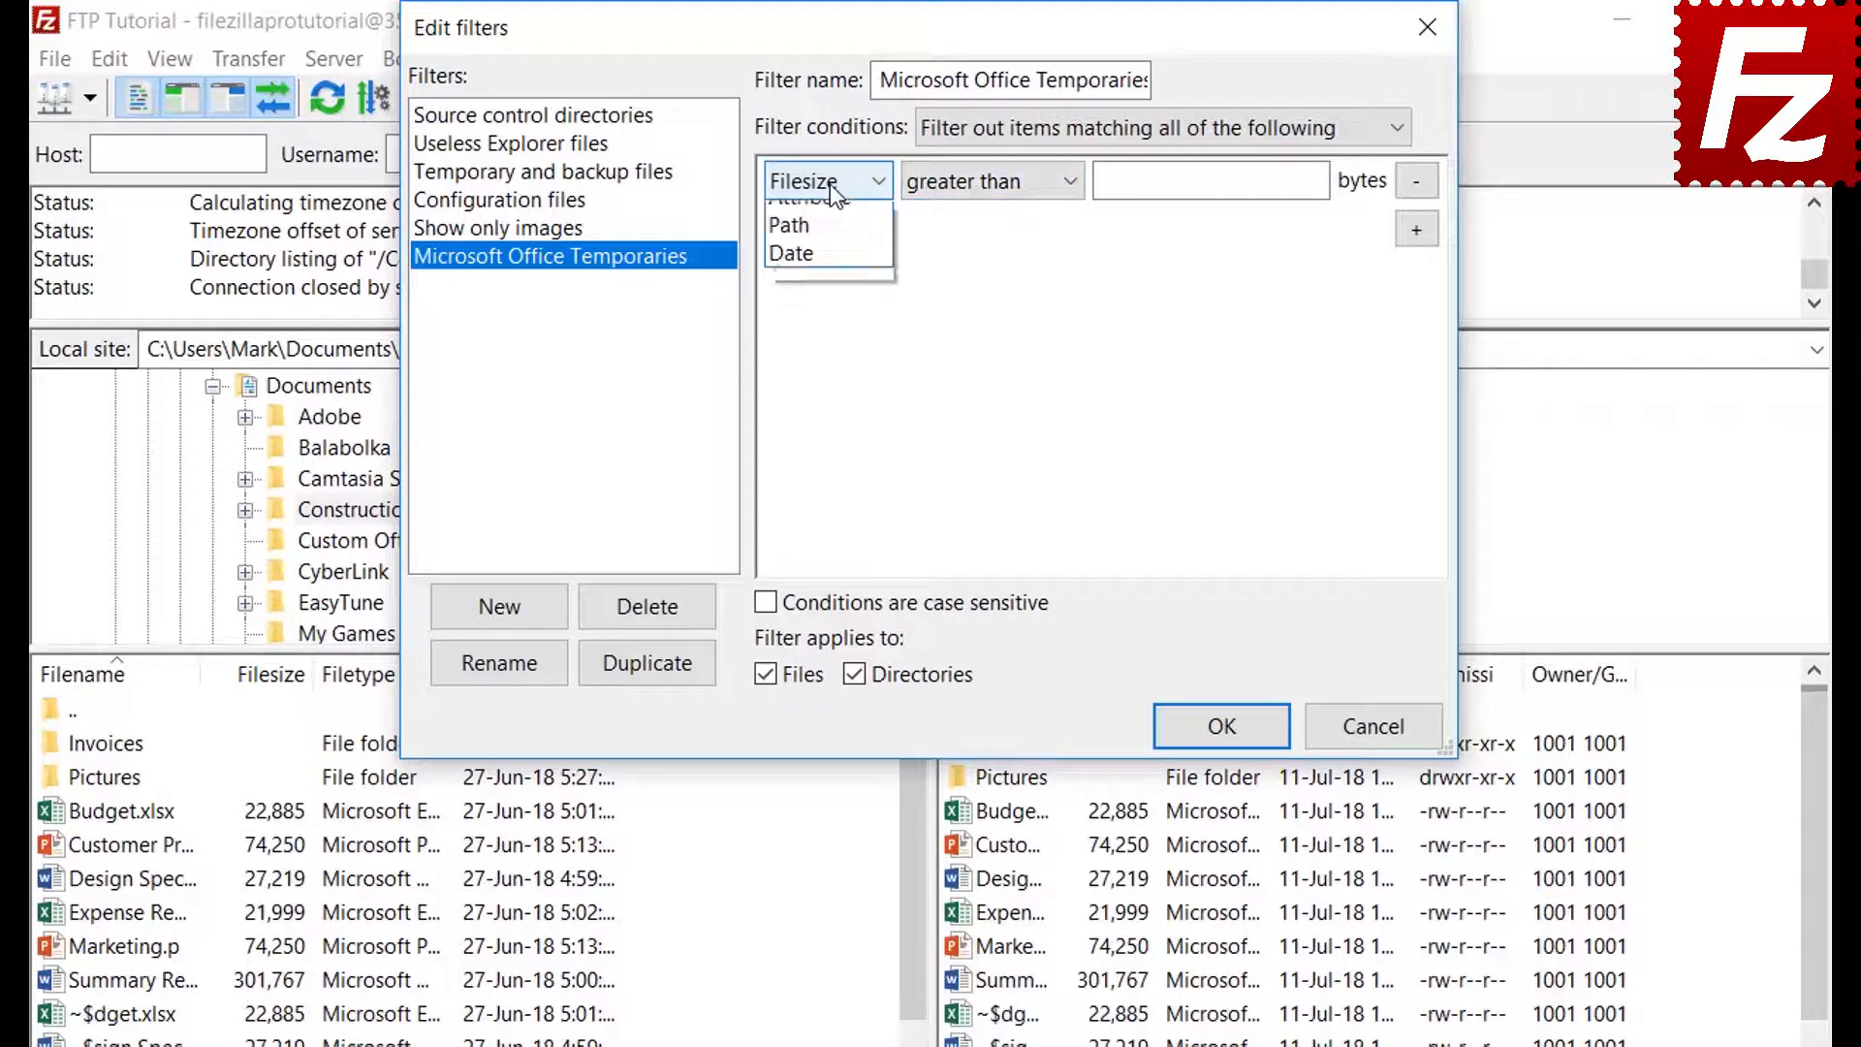
click(830, 266)
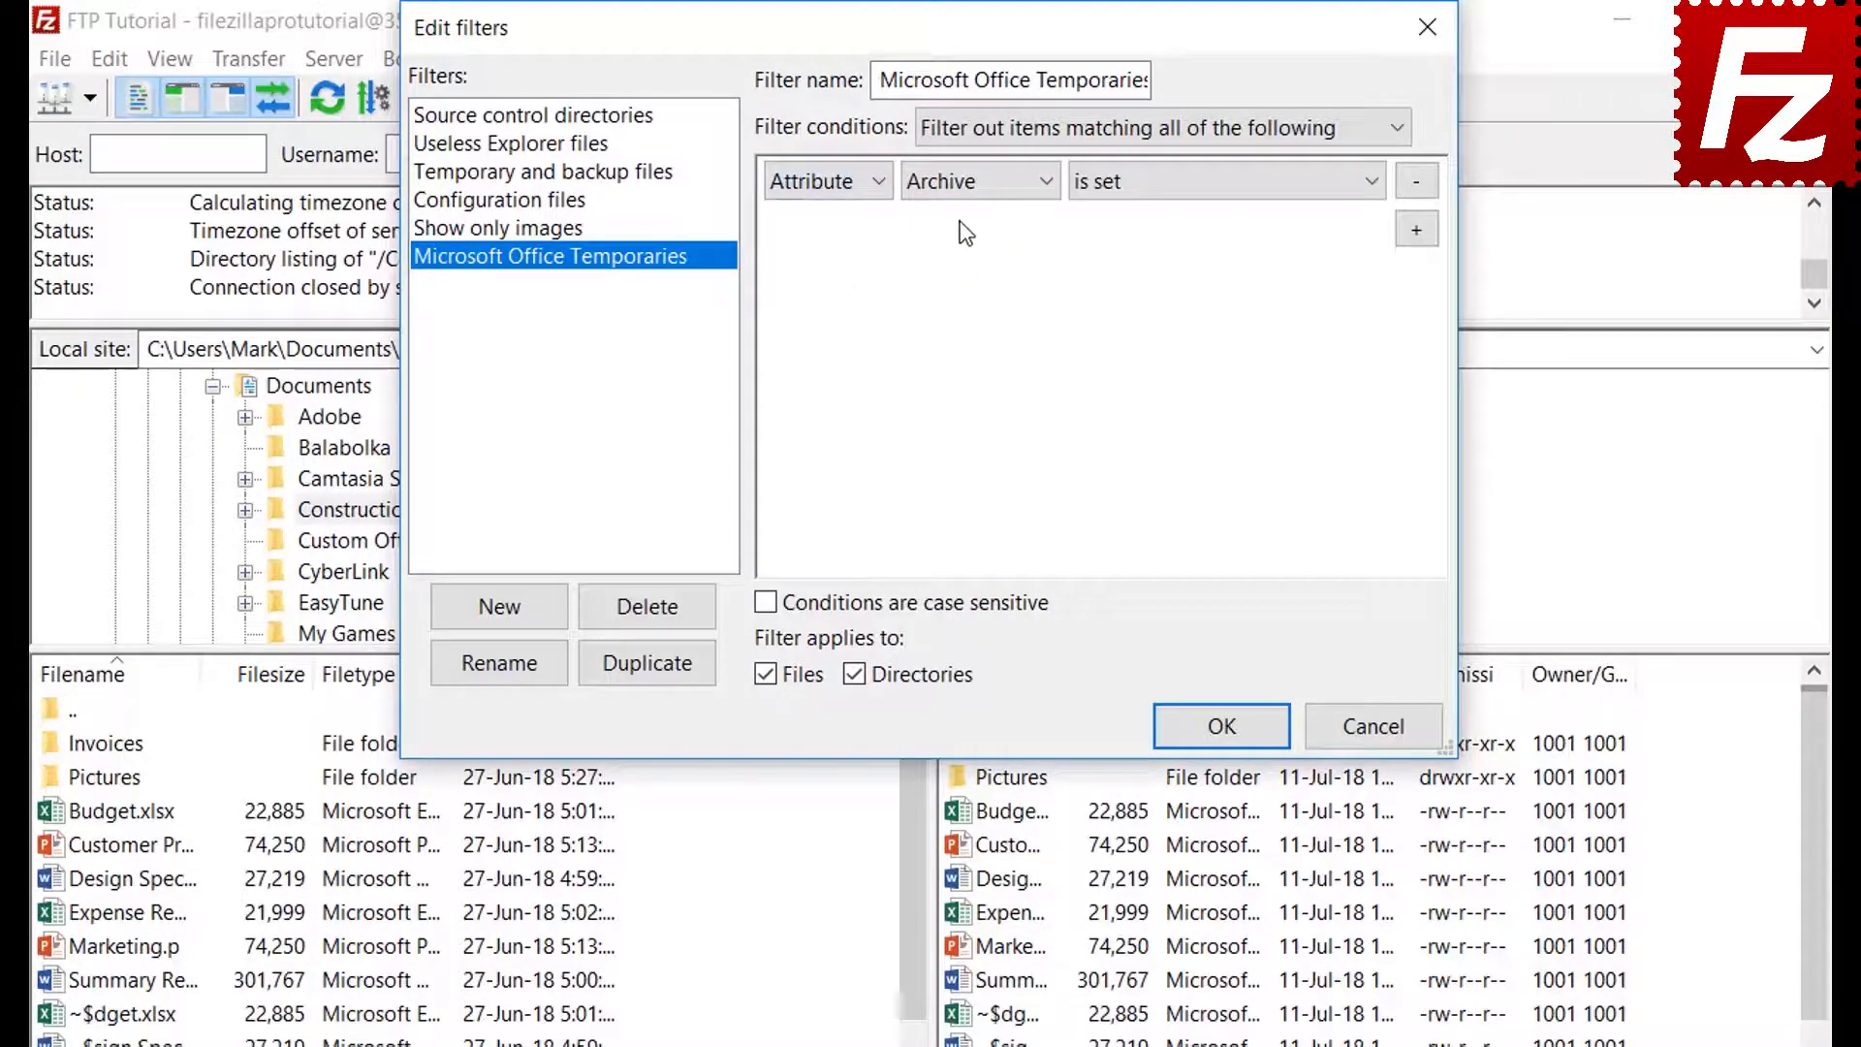
click(959, 188)
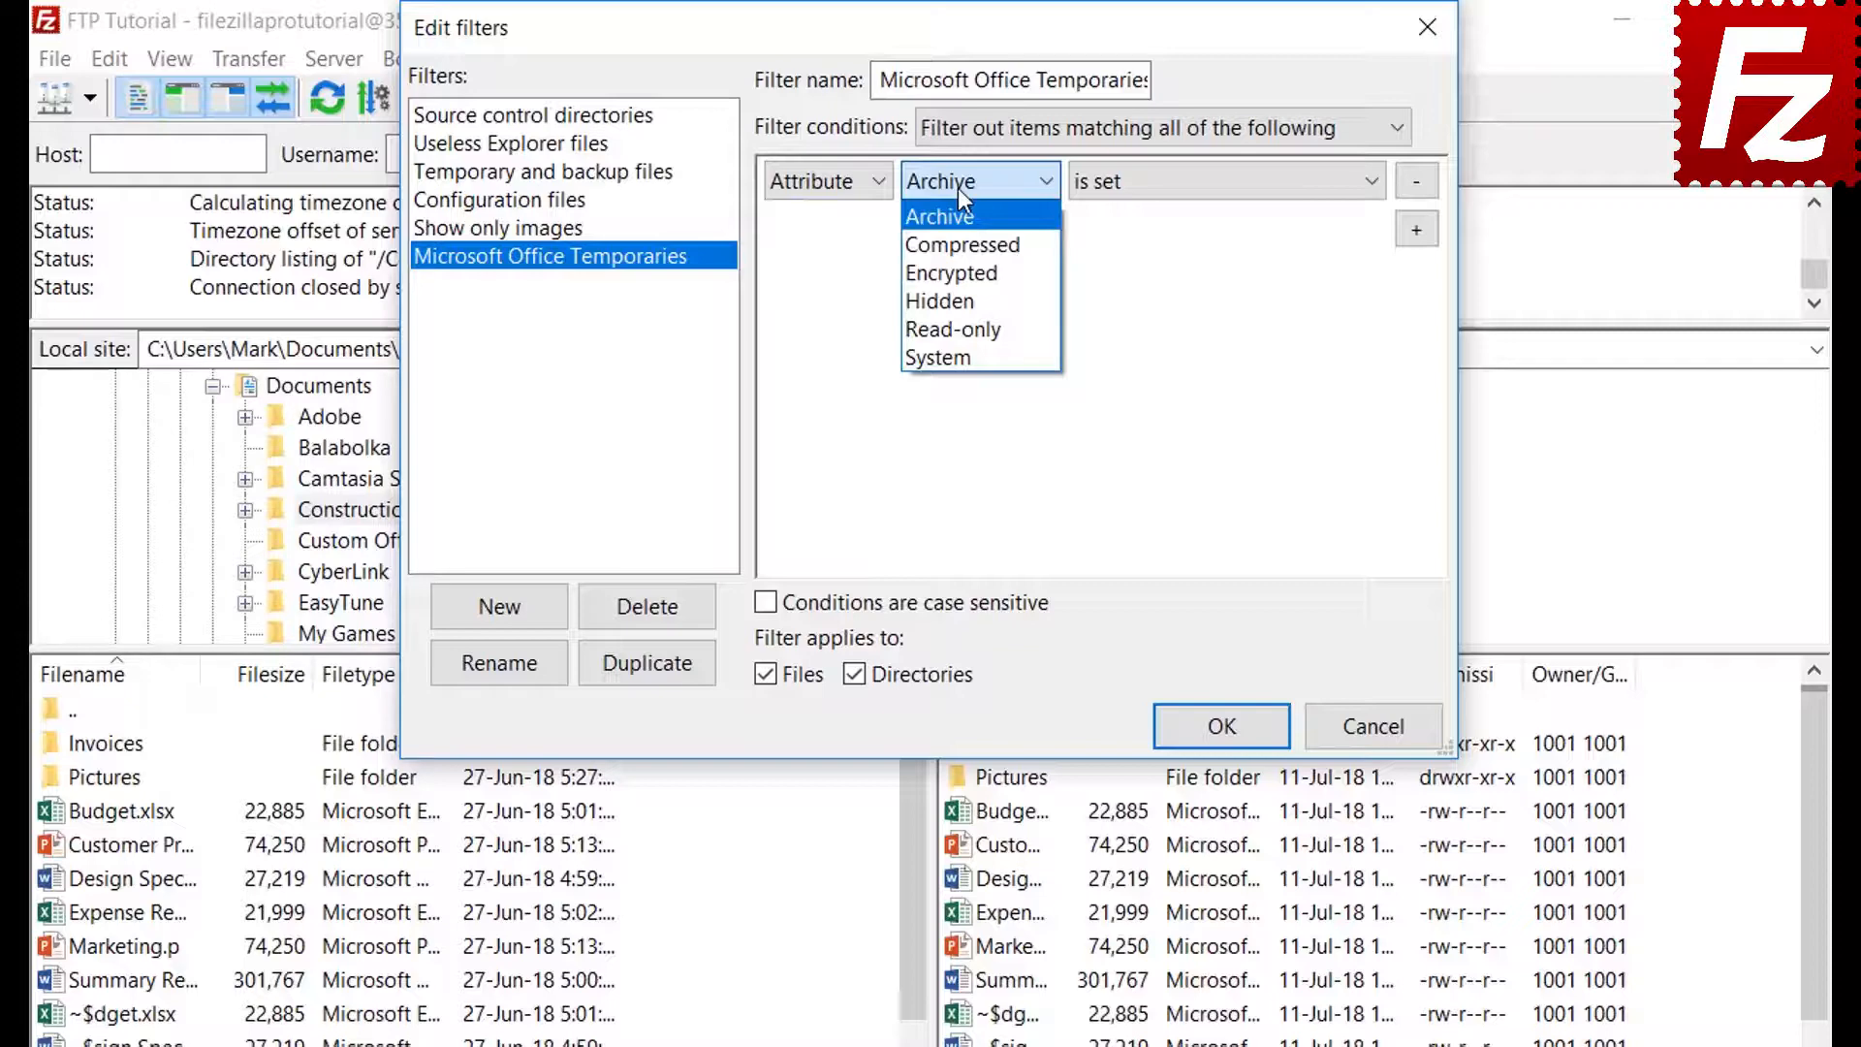
click(958, 188)
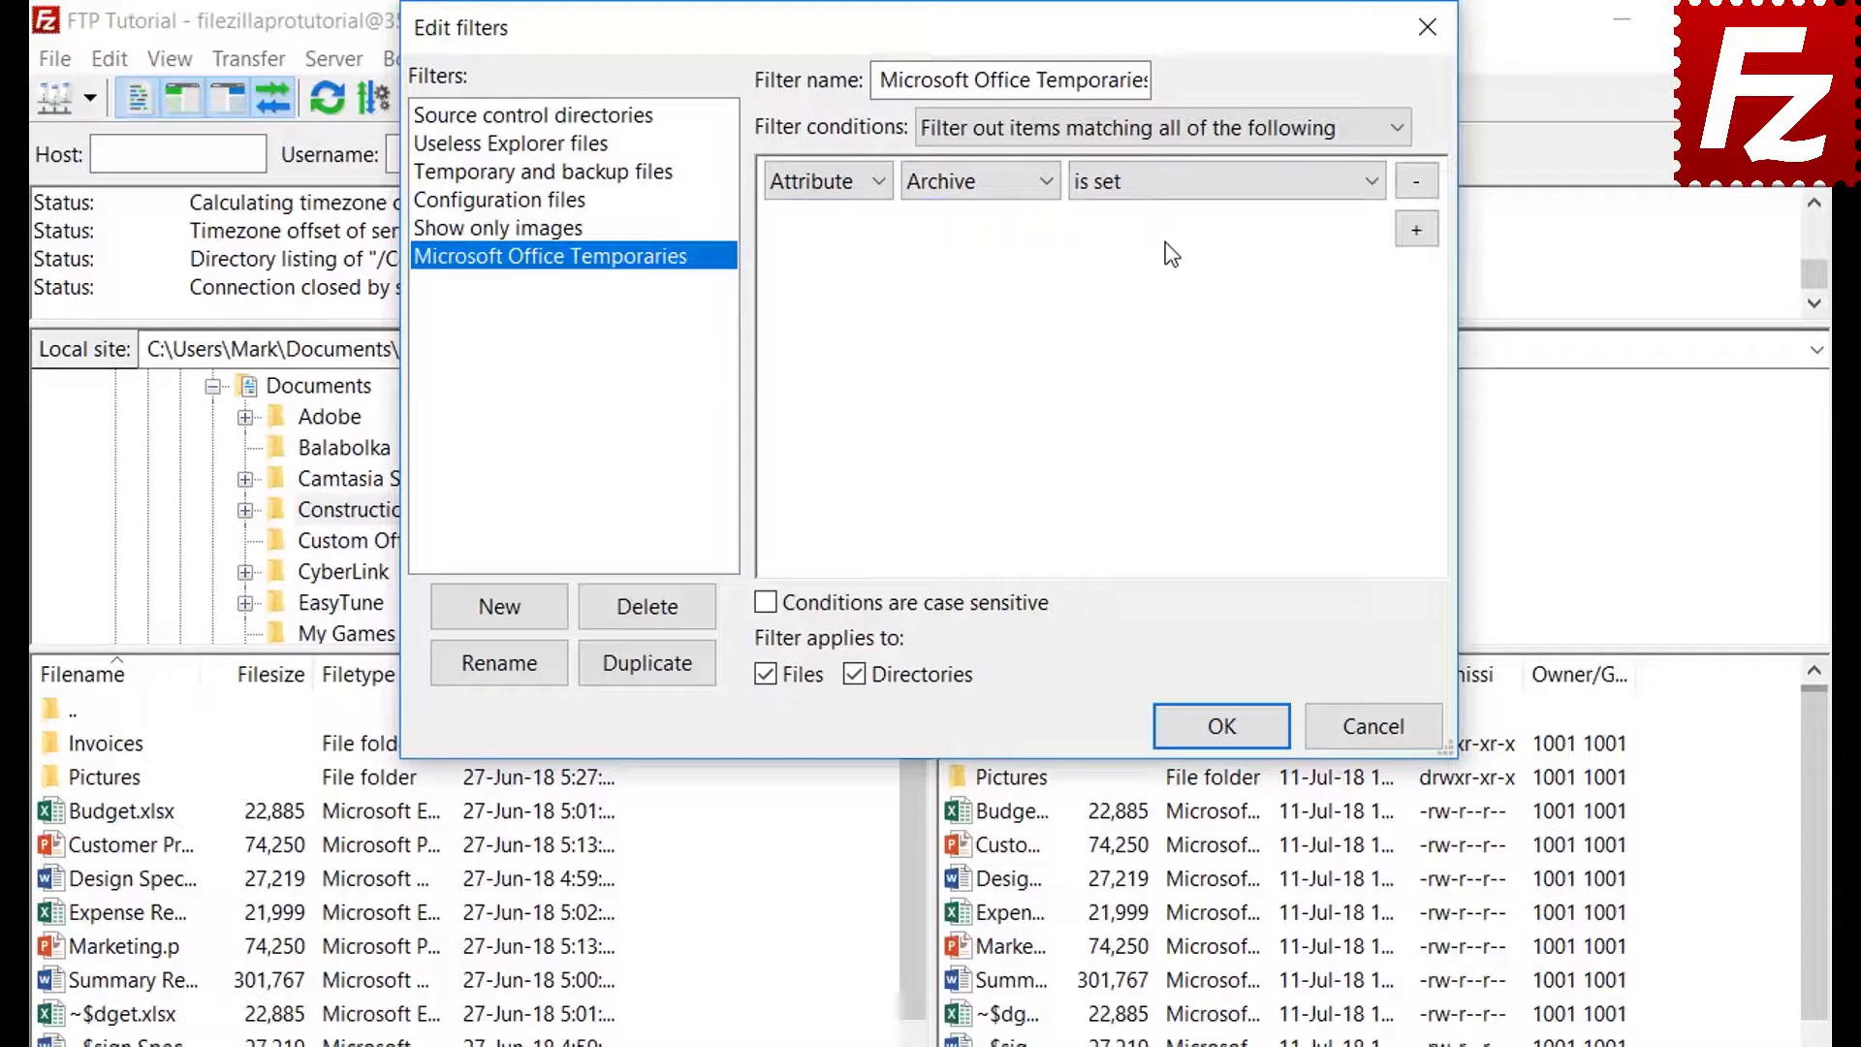
click(1162, 196)
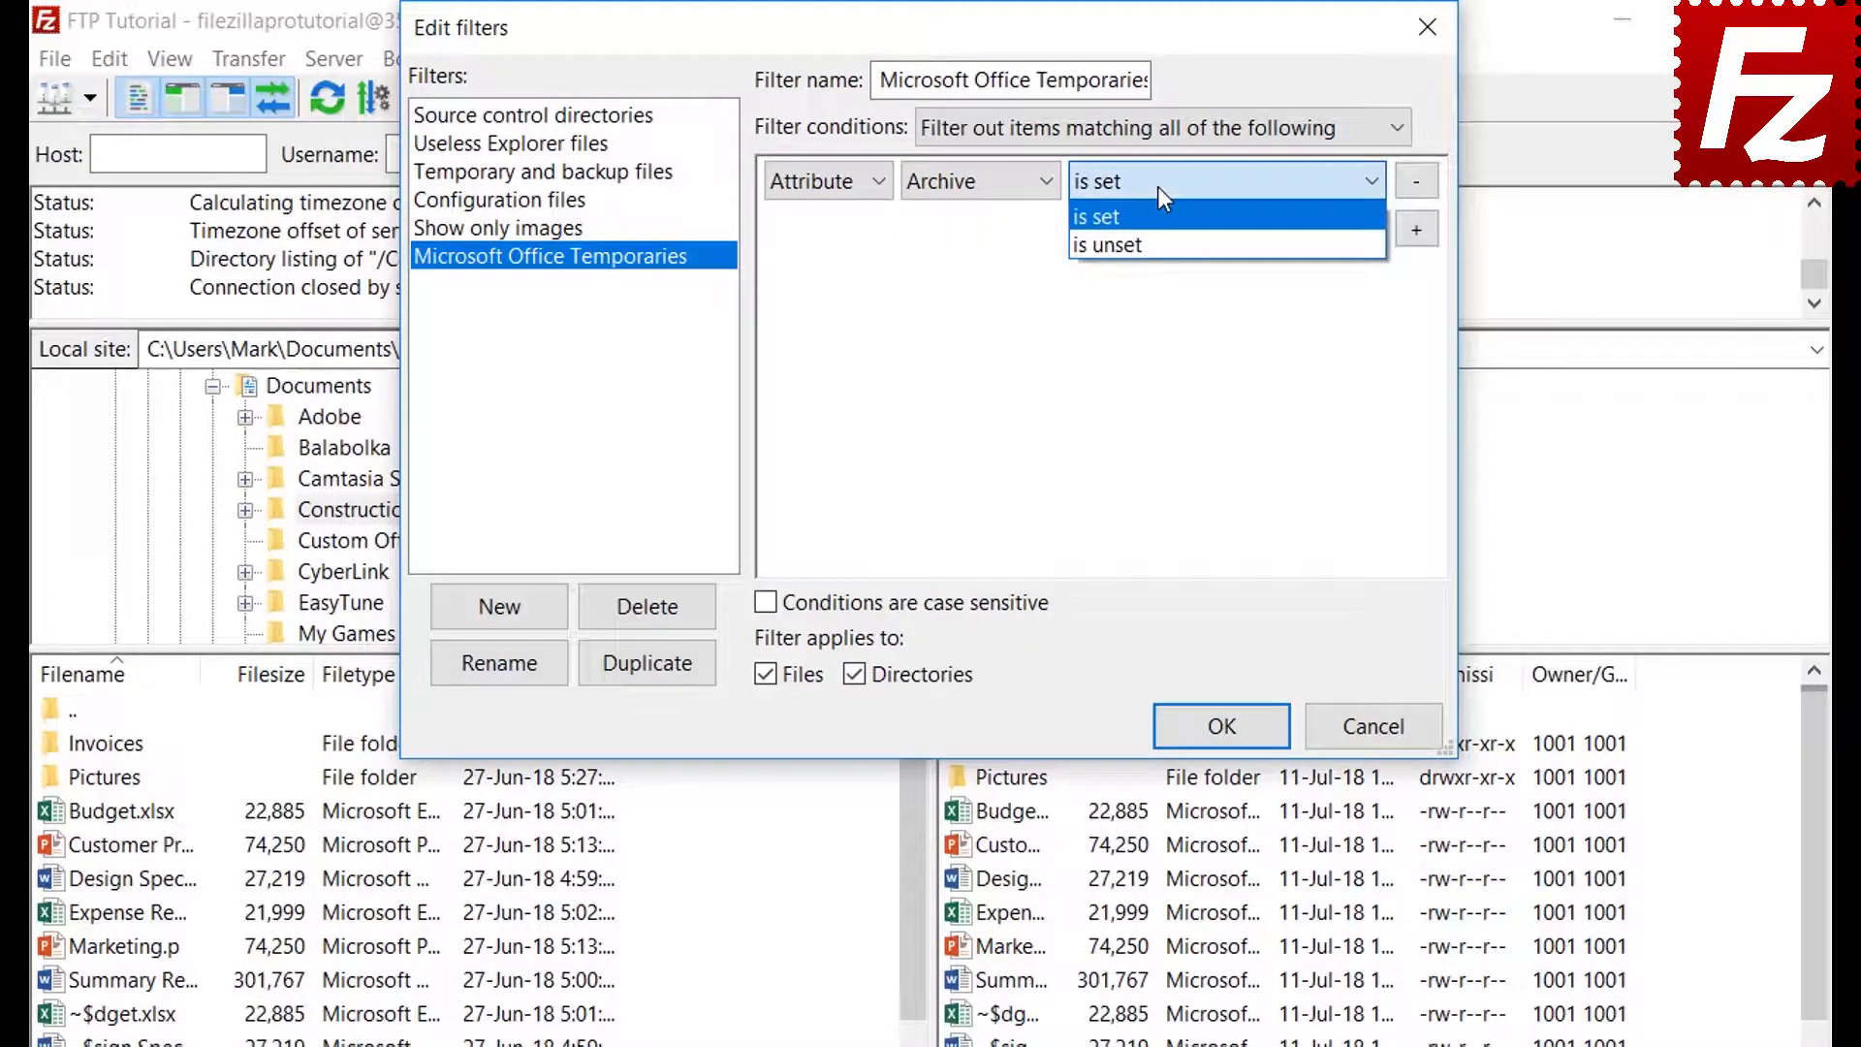
click(1157, 186)
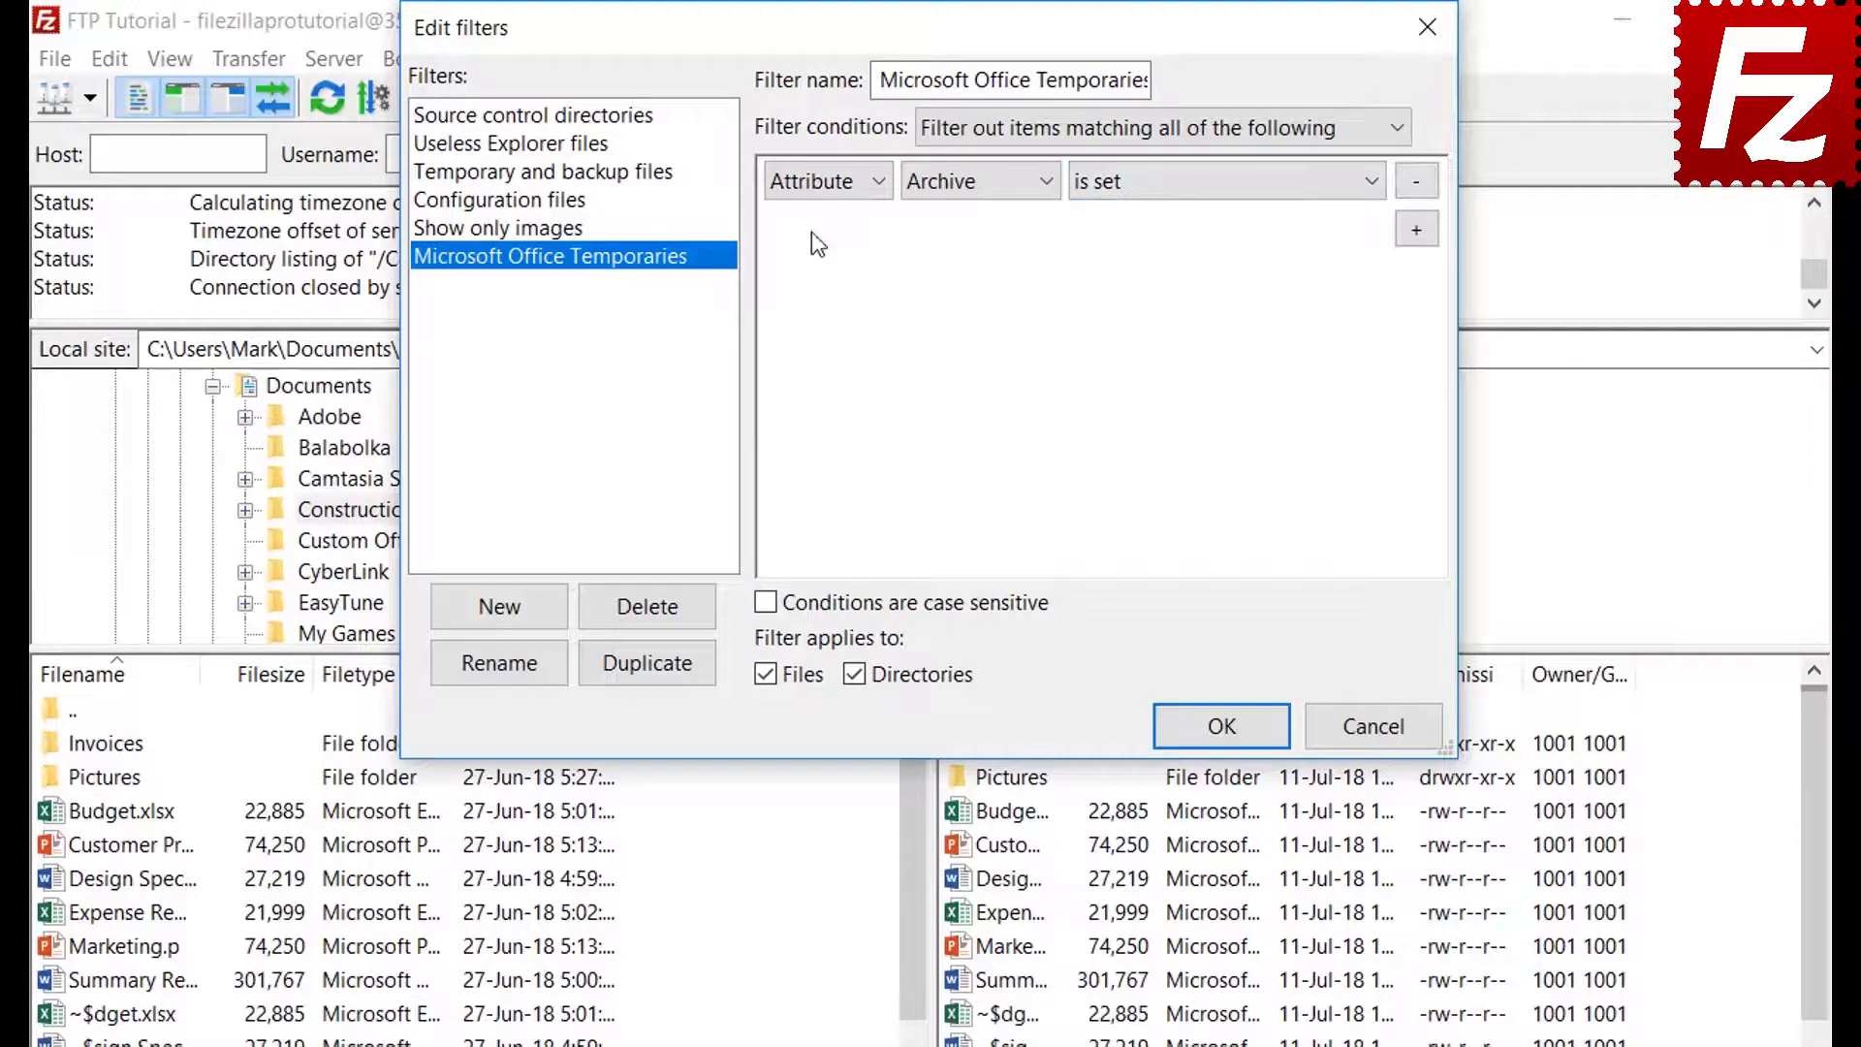
Try the Path and Date conditions, then set the condition to Filename begins with
click(820, 194)
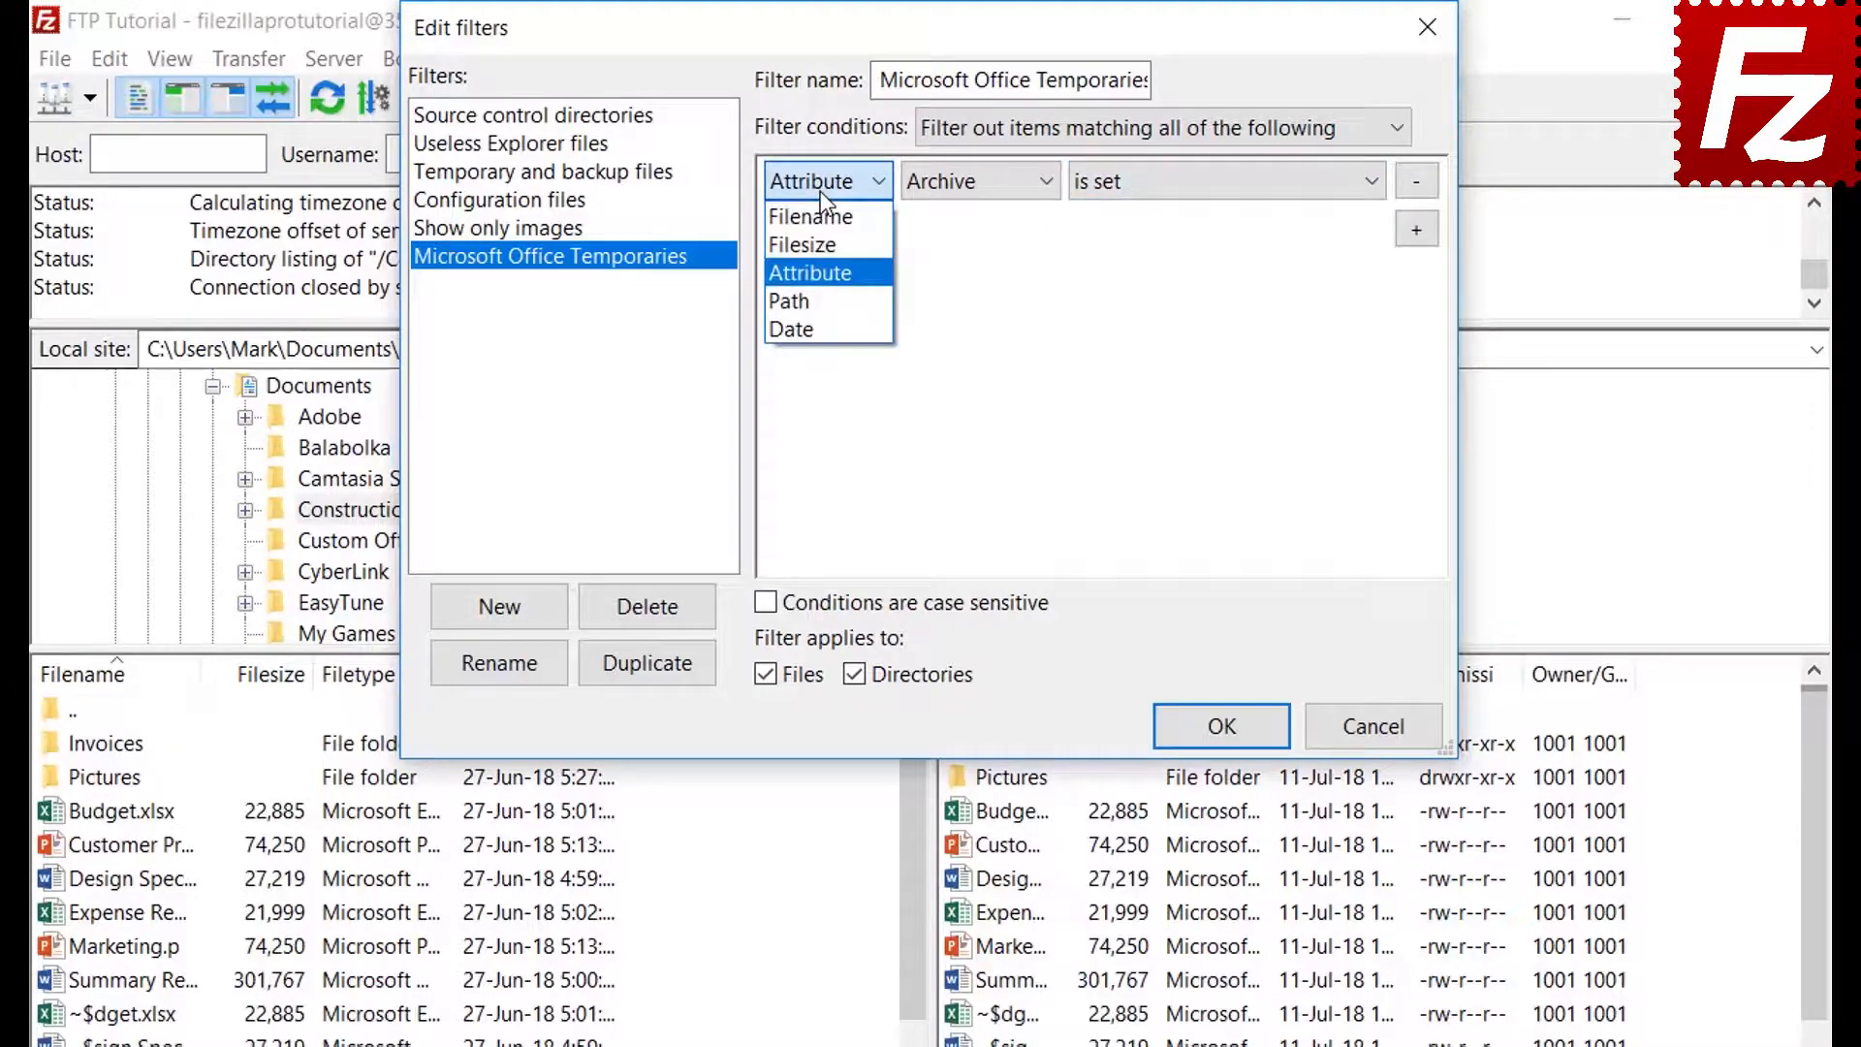
click(823, 289)
click(984, 185)
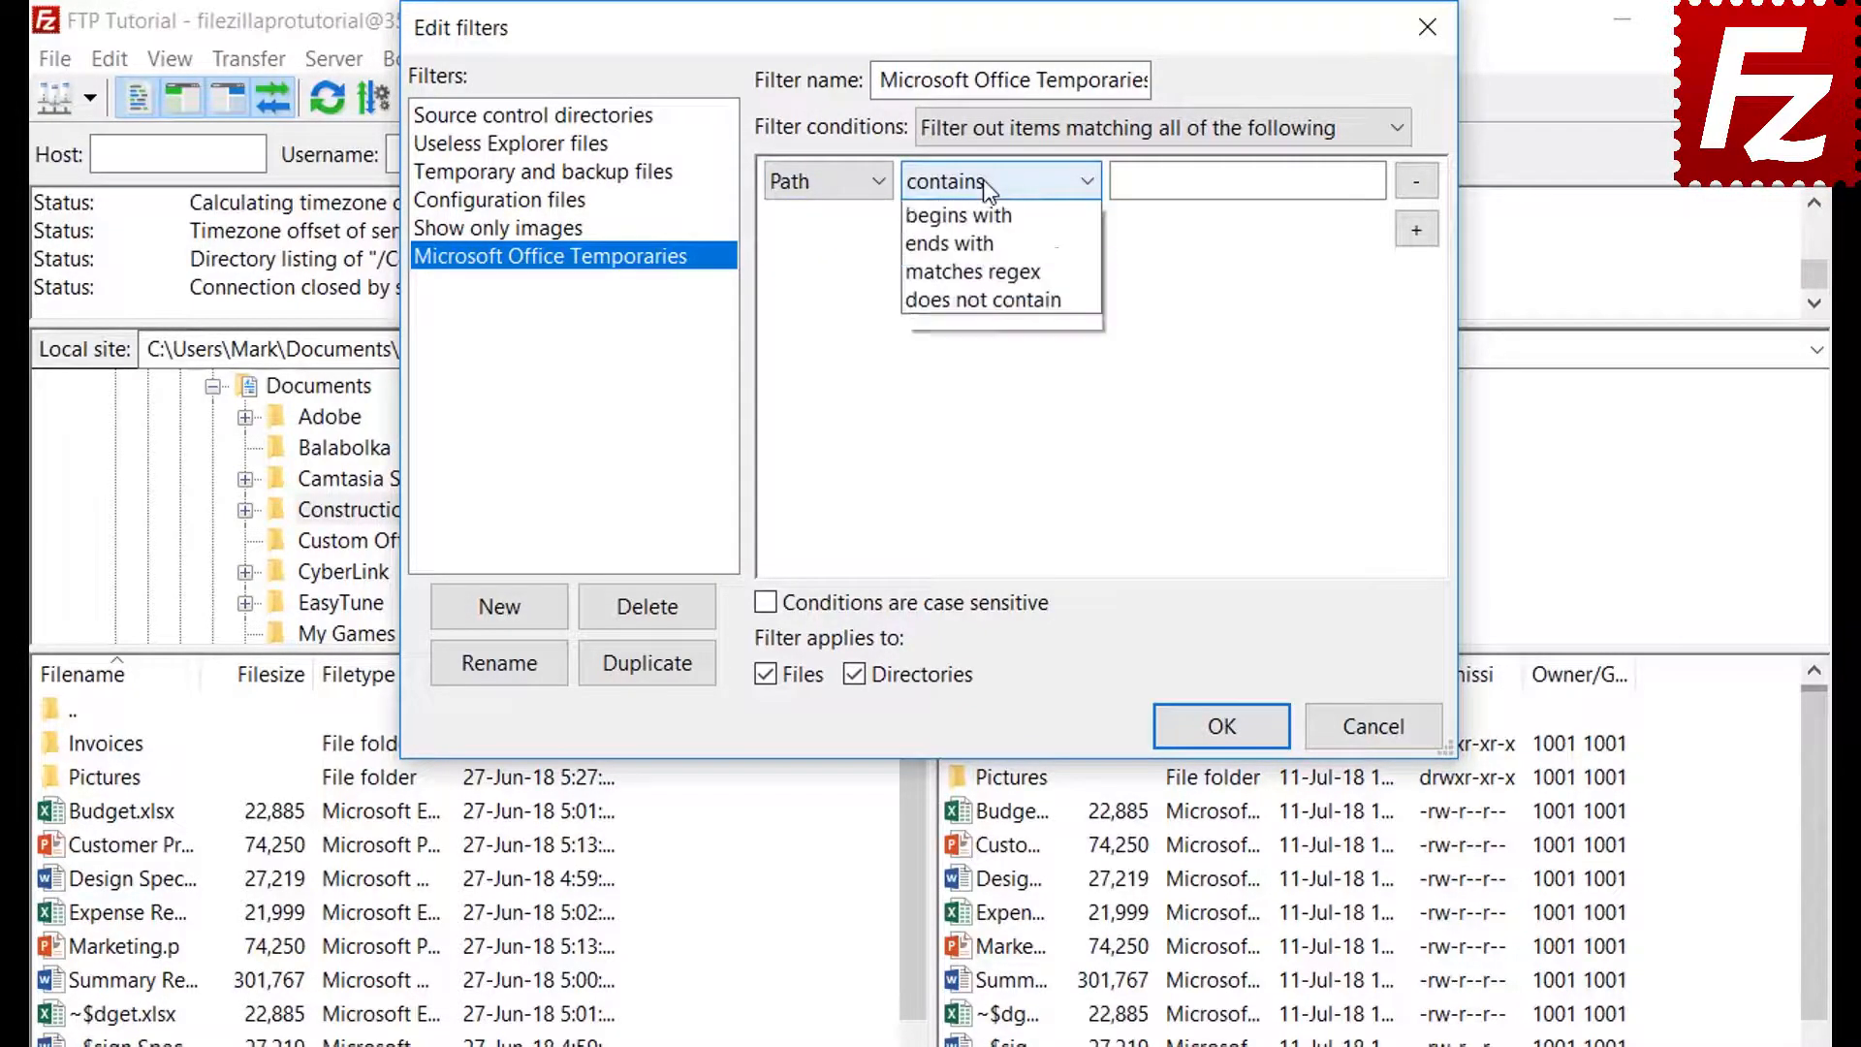
click(983, 178)
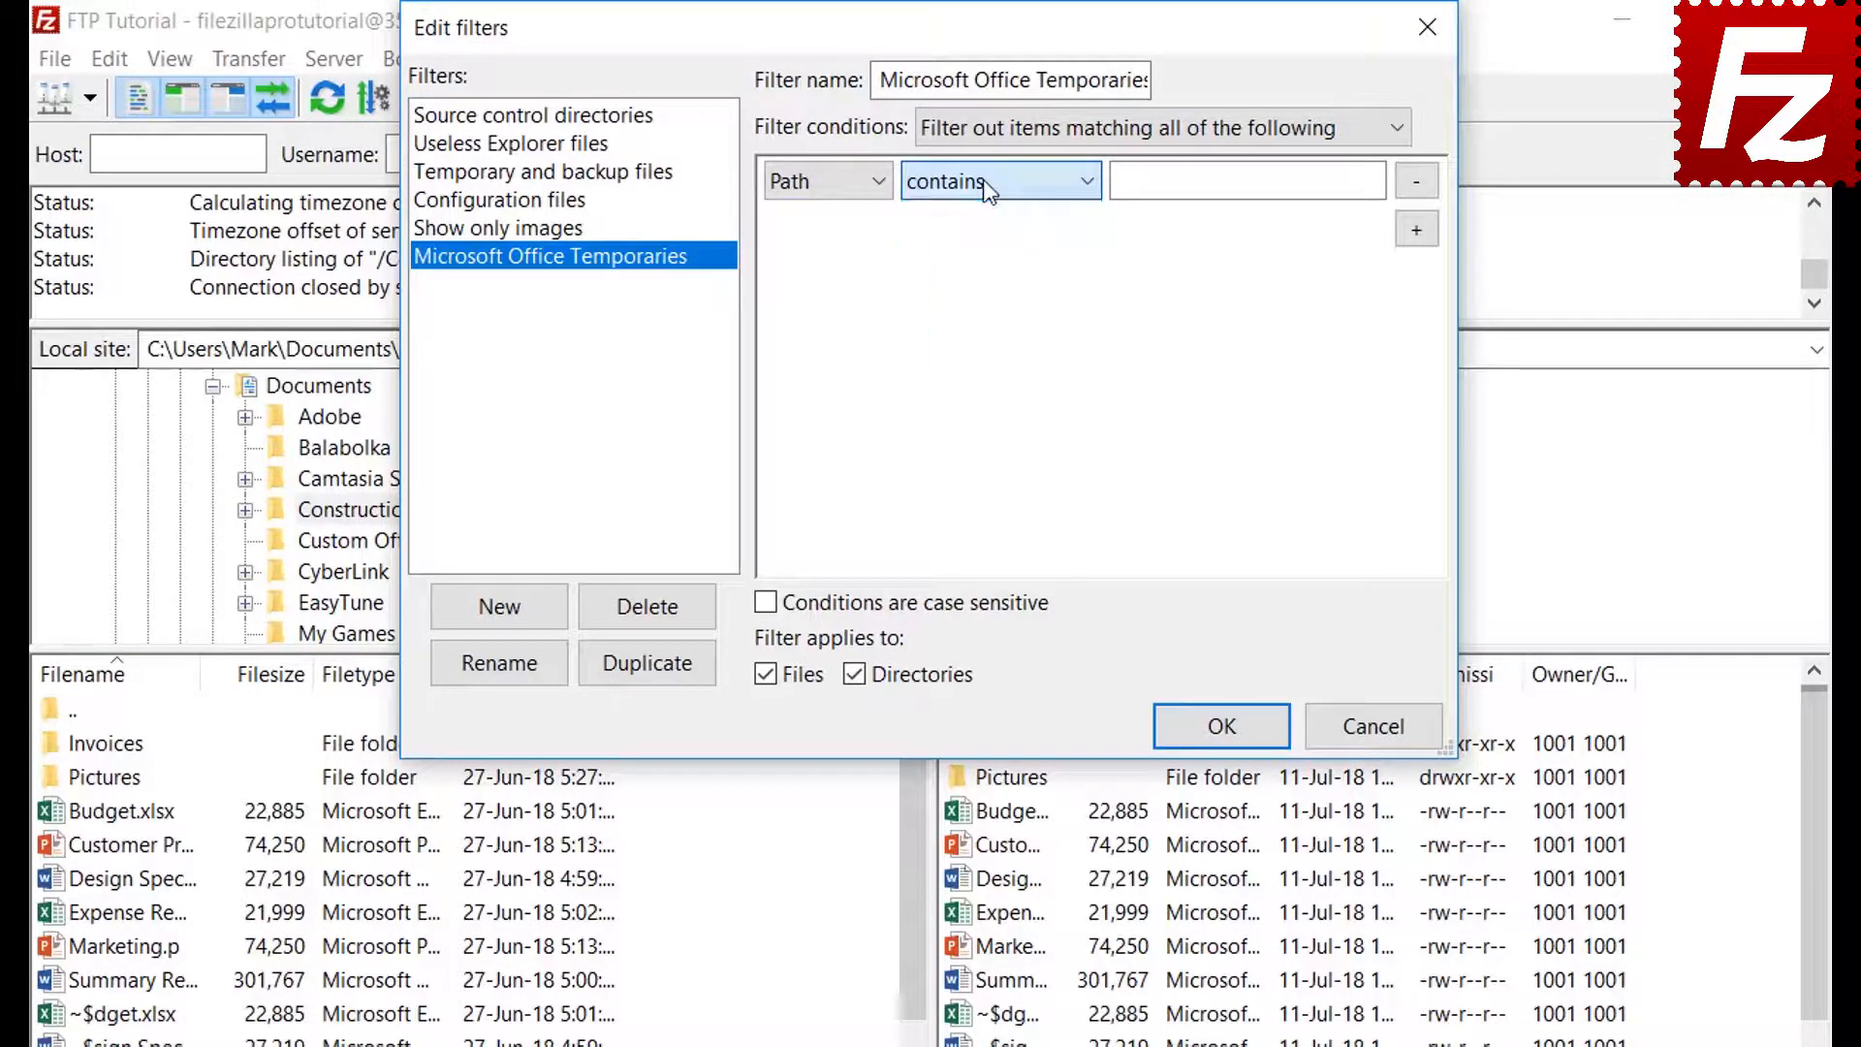
click(818, 184)
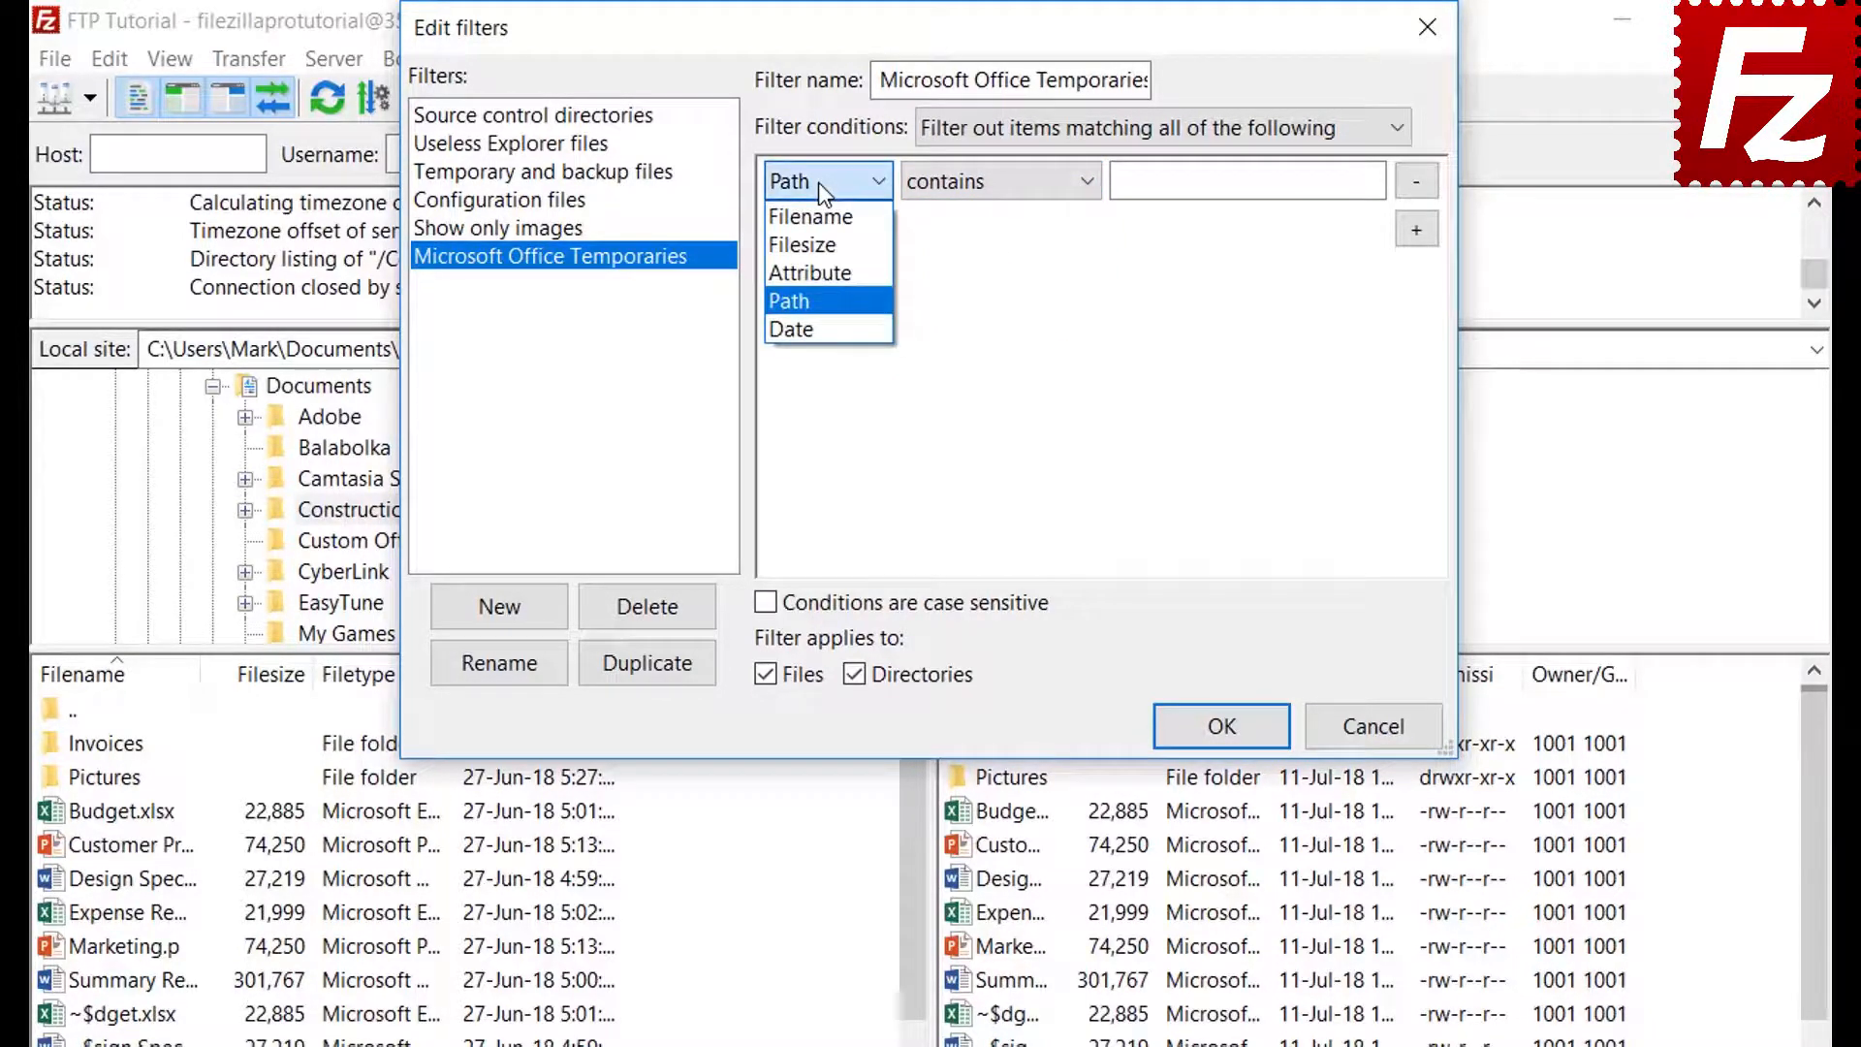
click(816, 323)
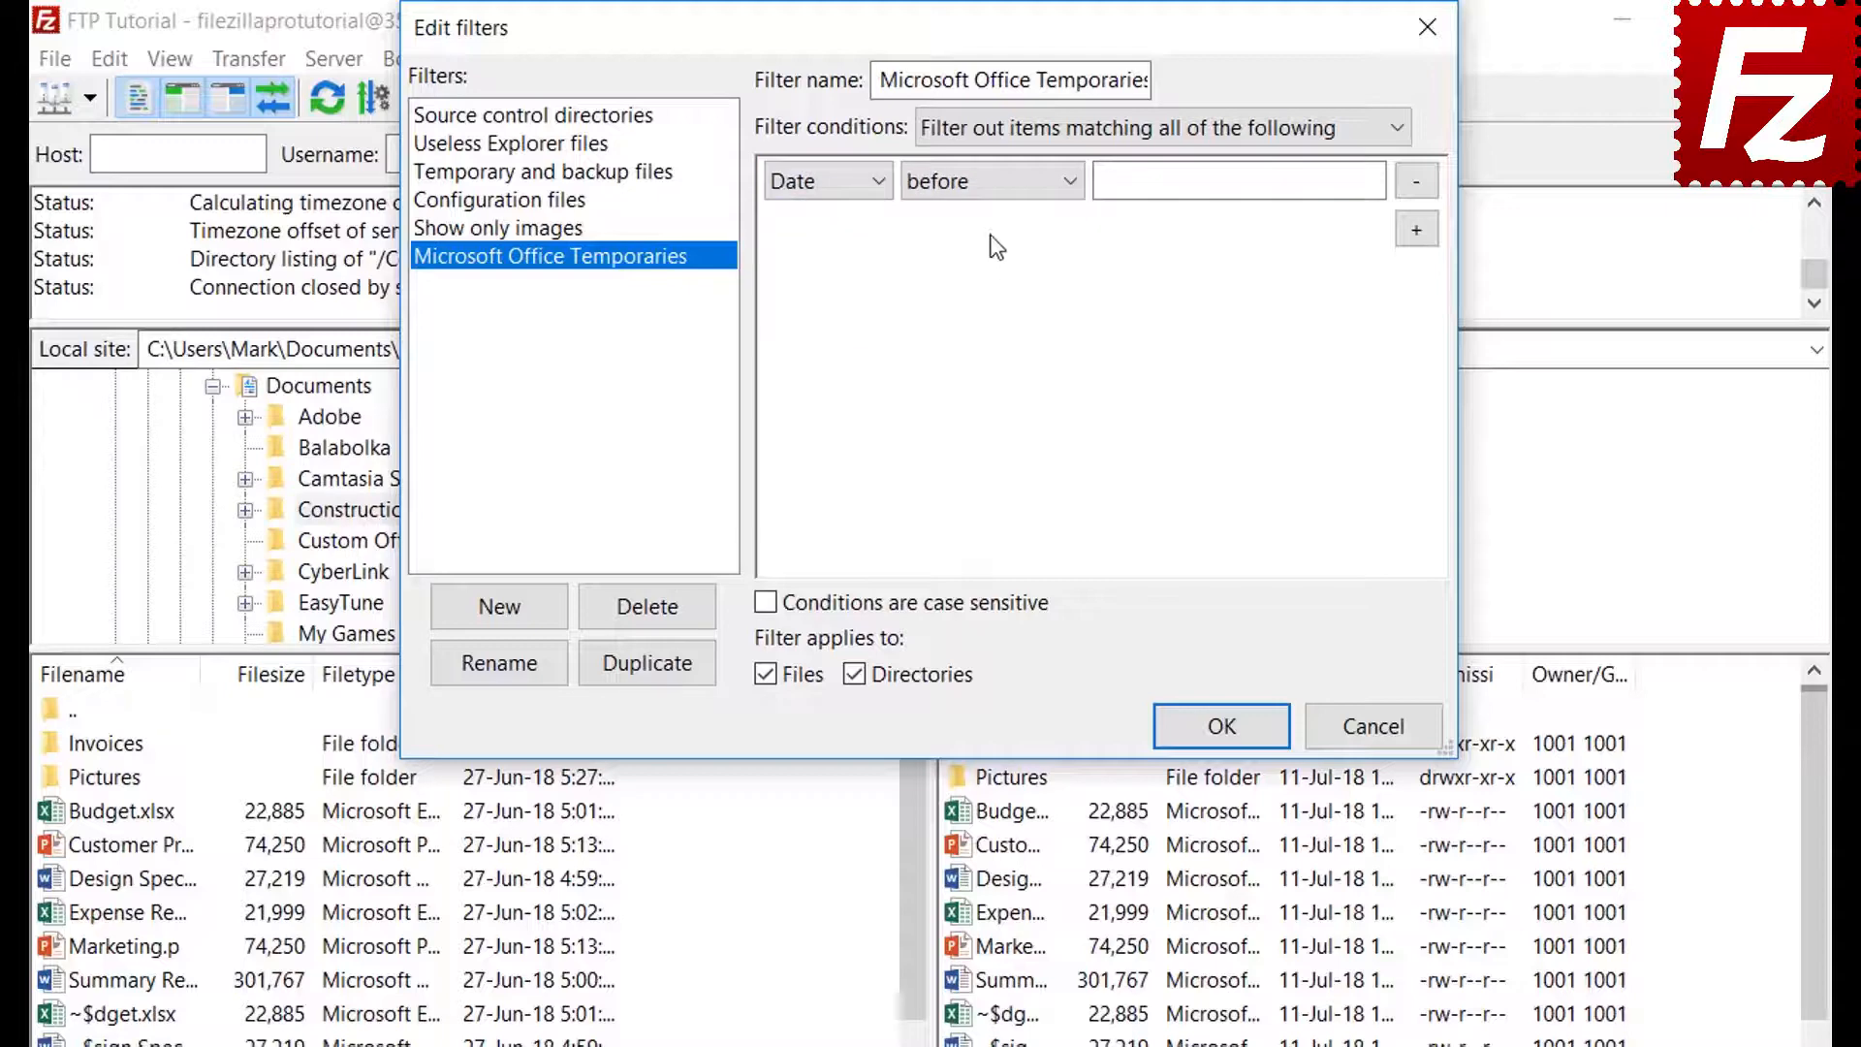
click(986, 184)
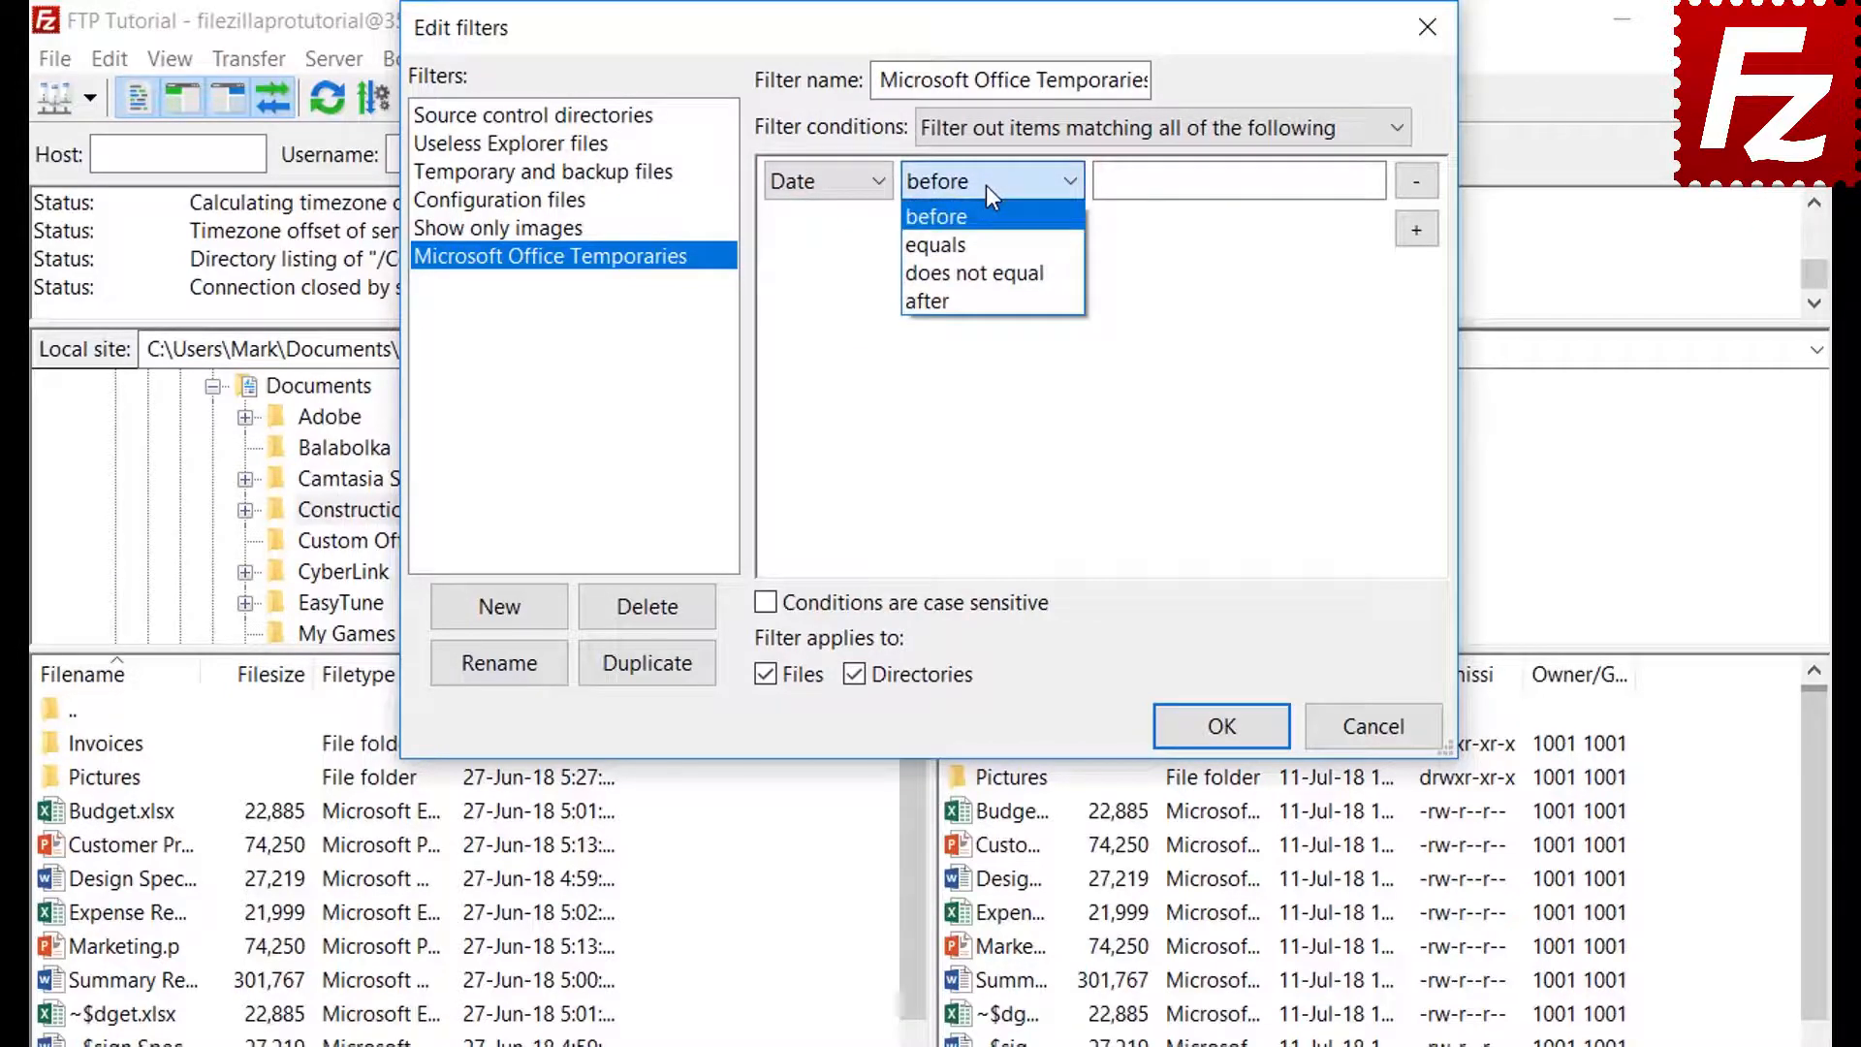
click(986, 185)
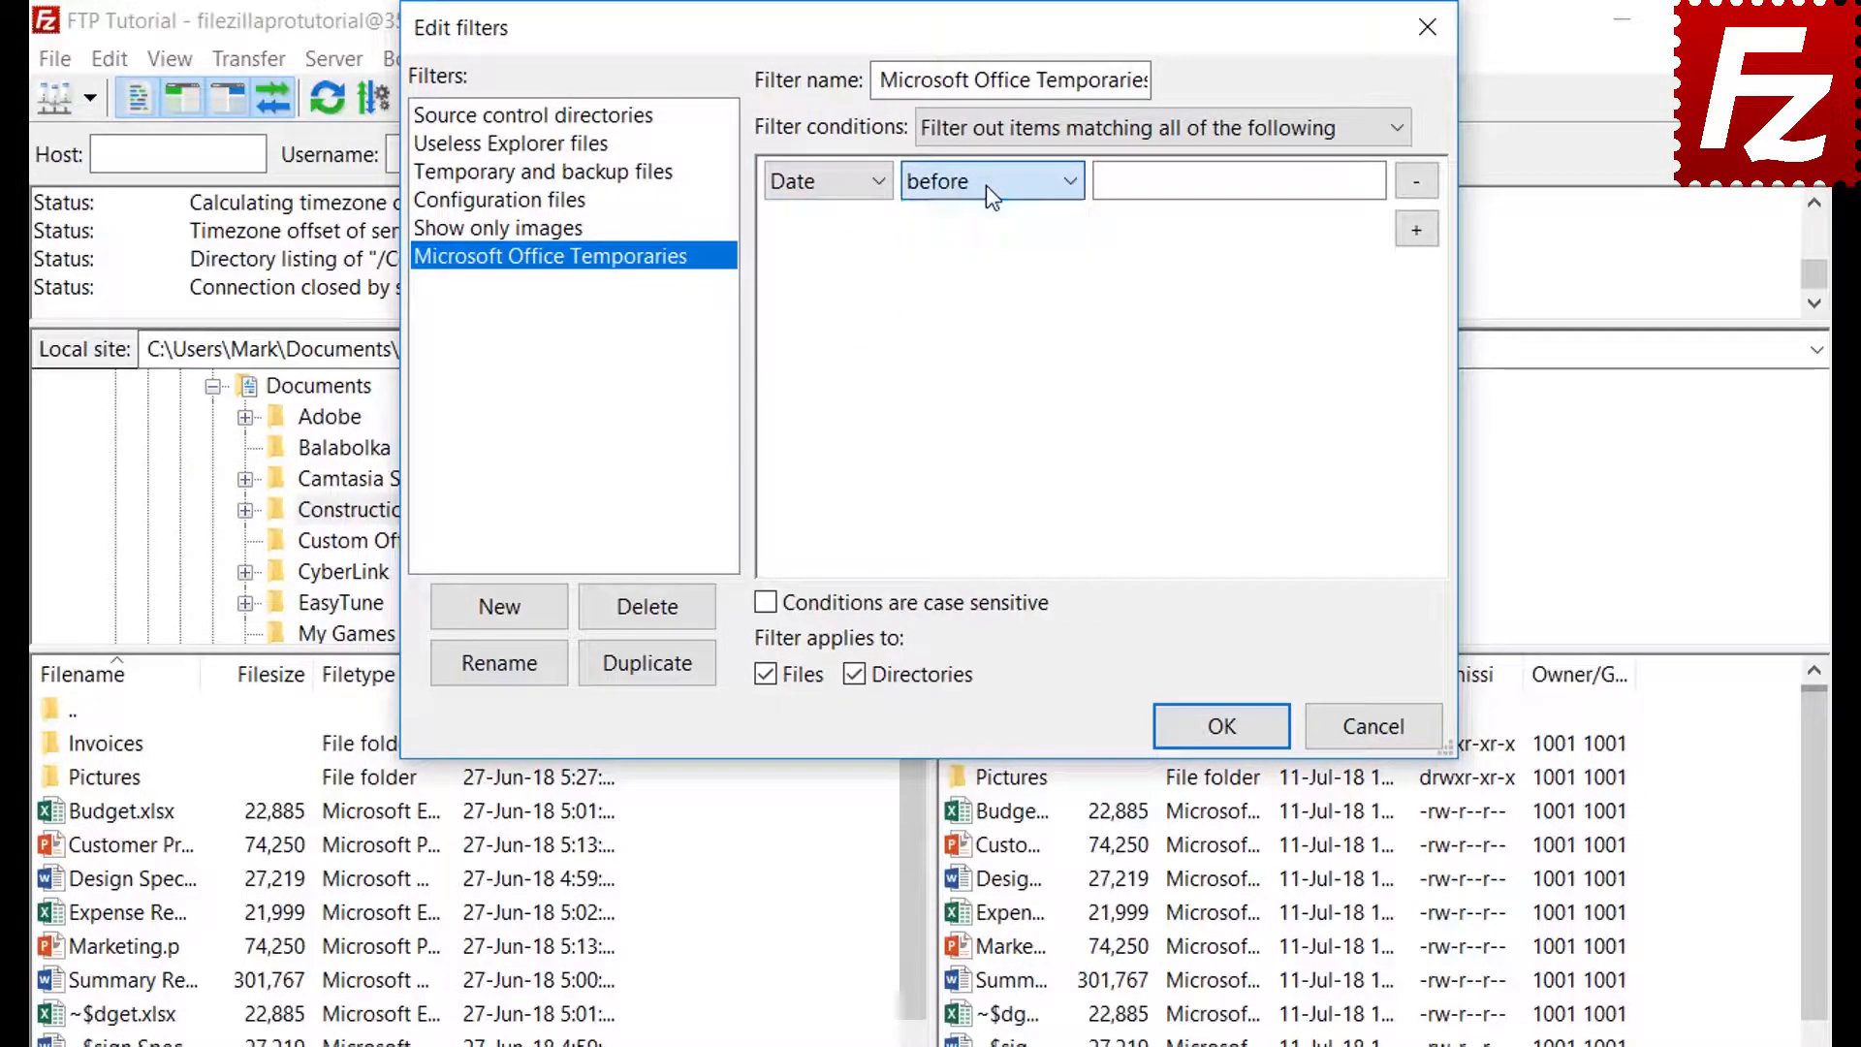
click(812, 186)
click(811, 217)
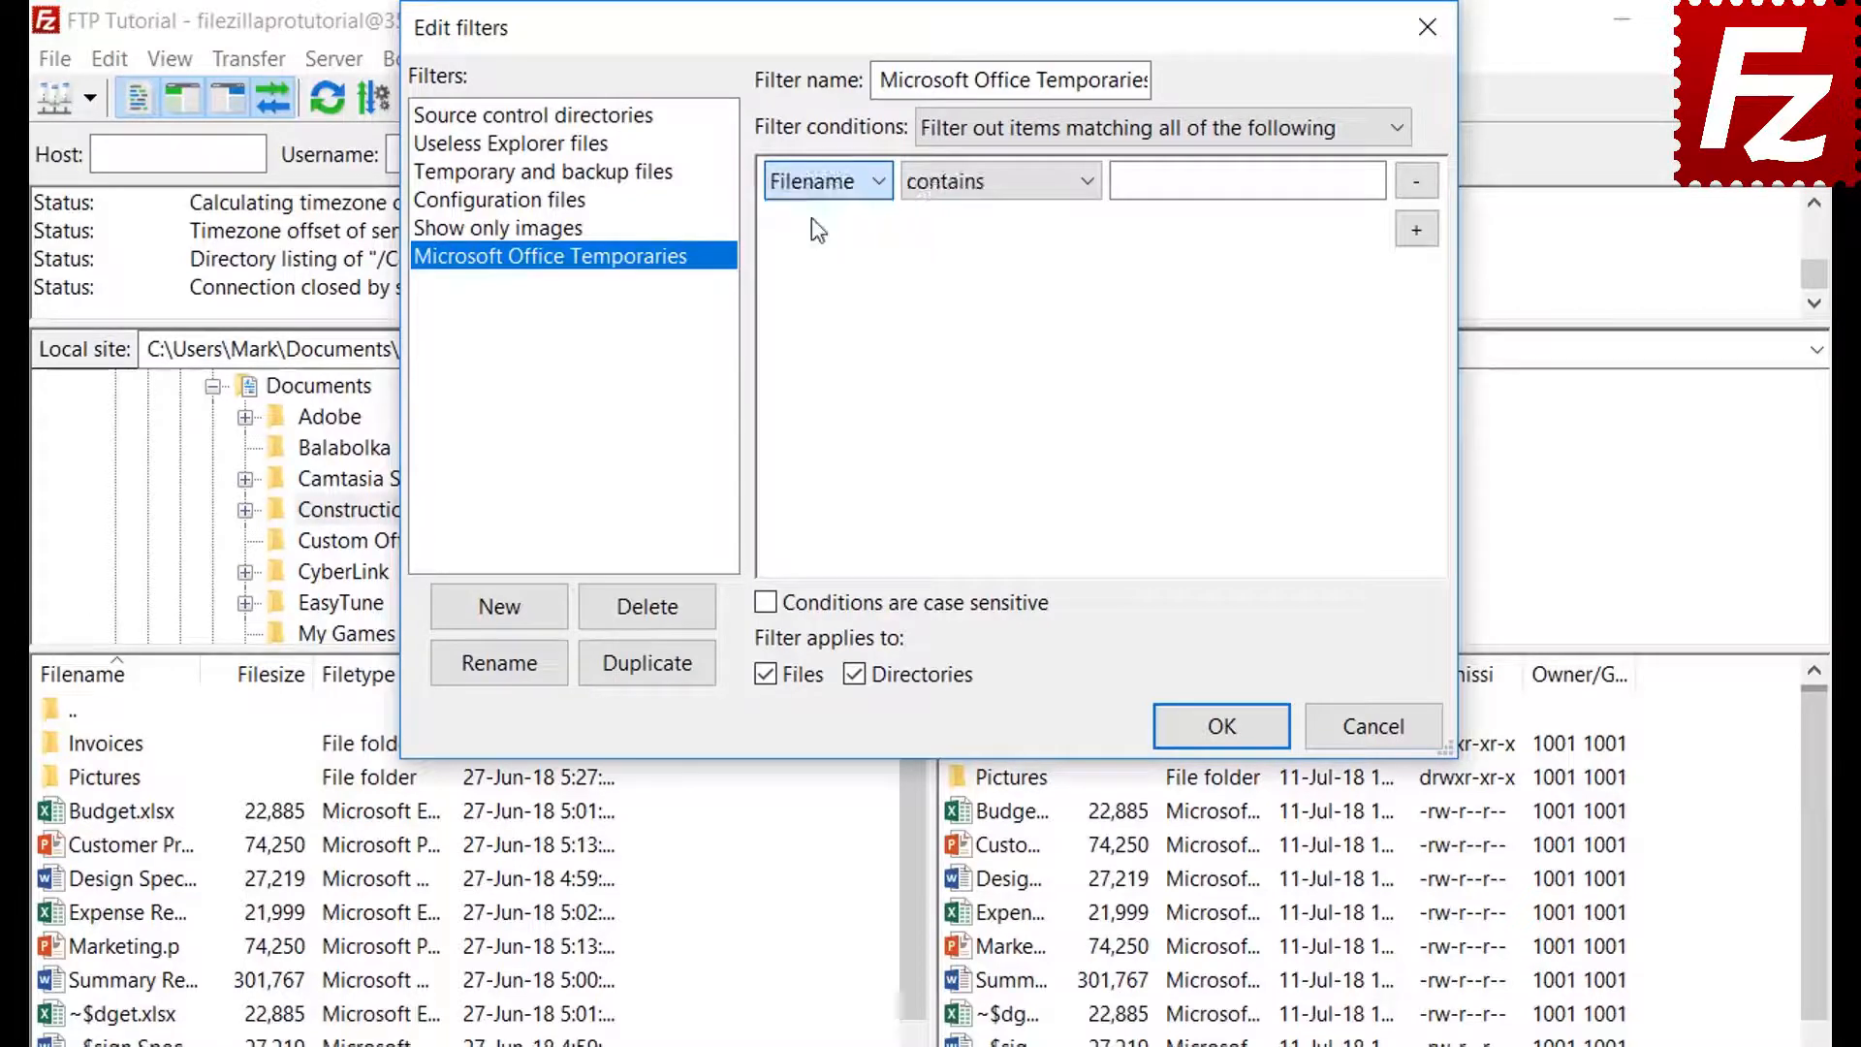
click(969, 184)
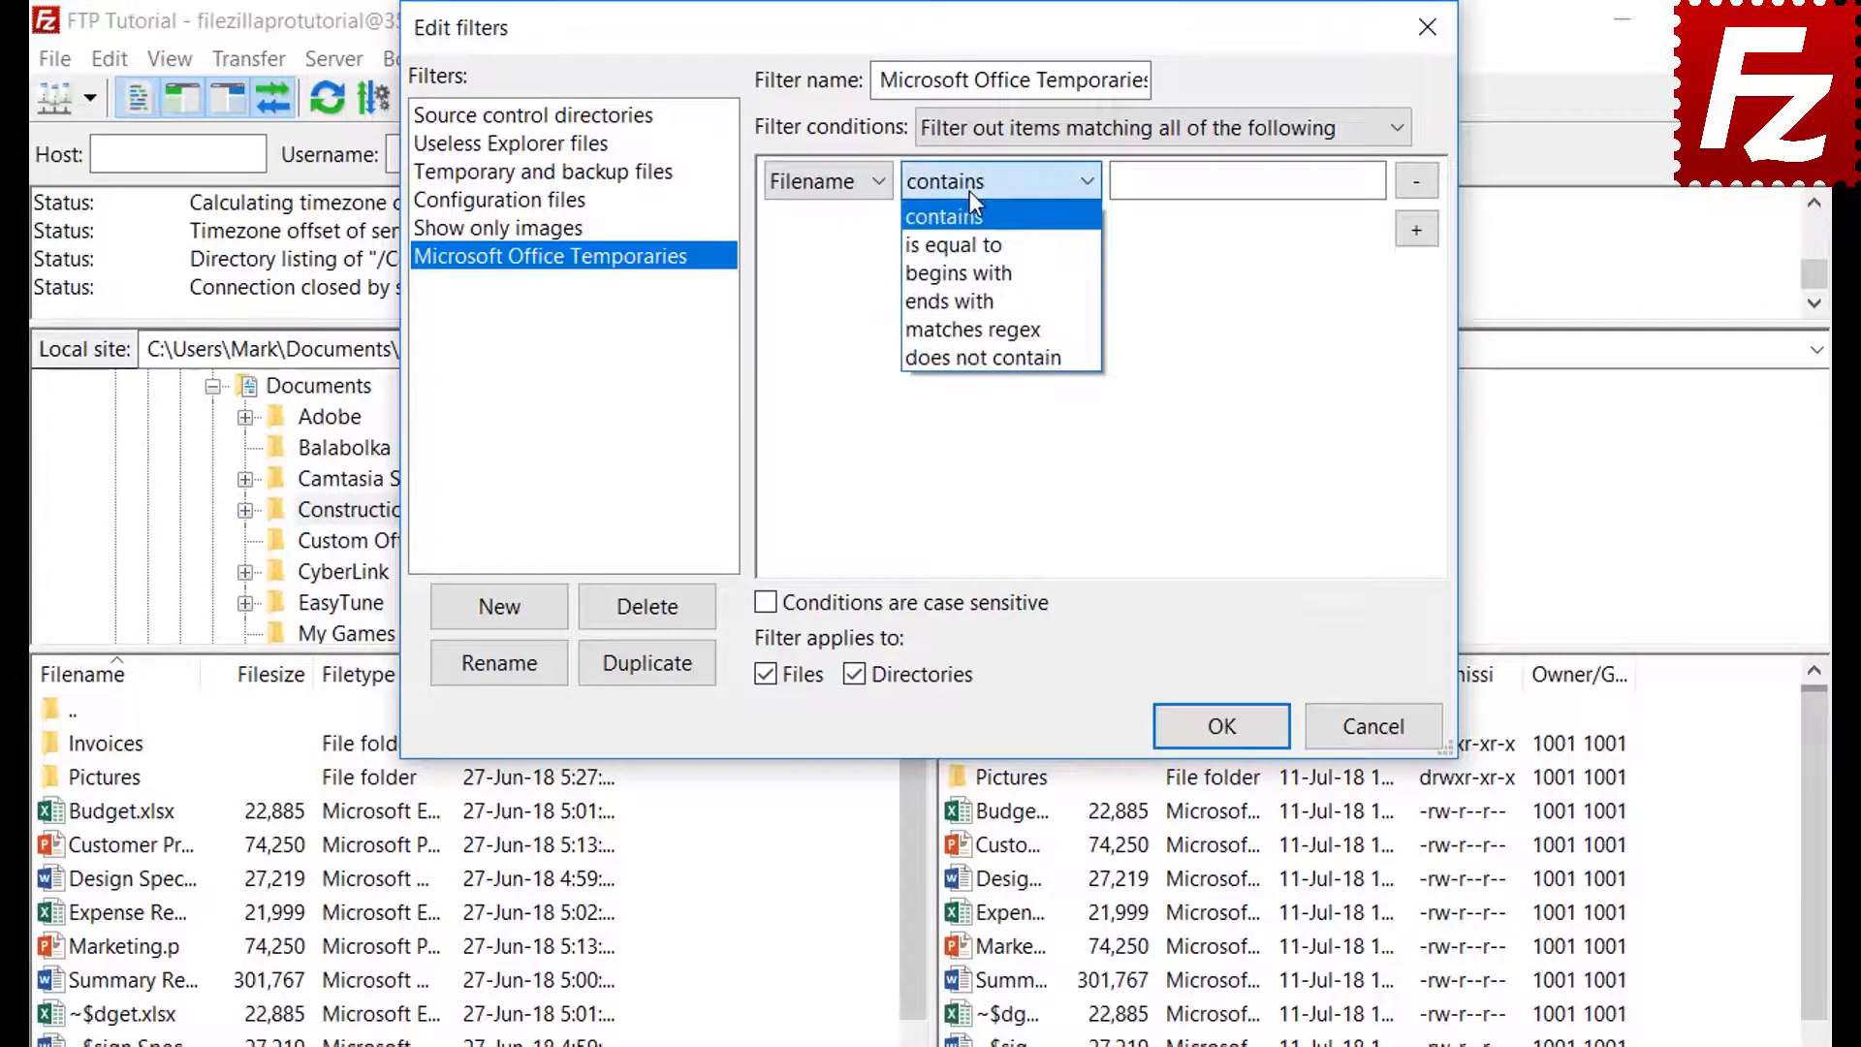
click(973, 272)
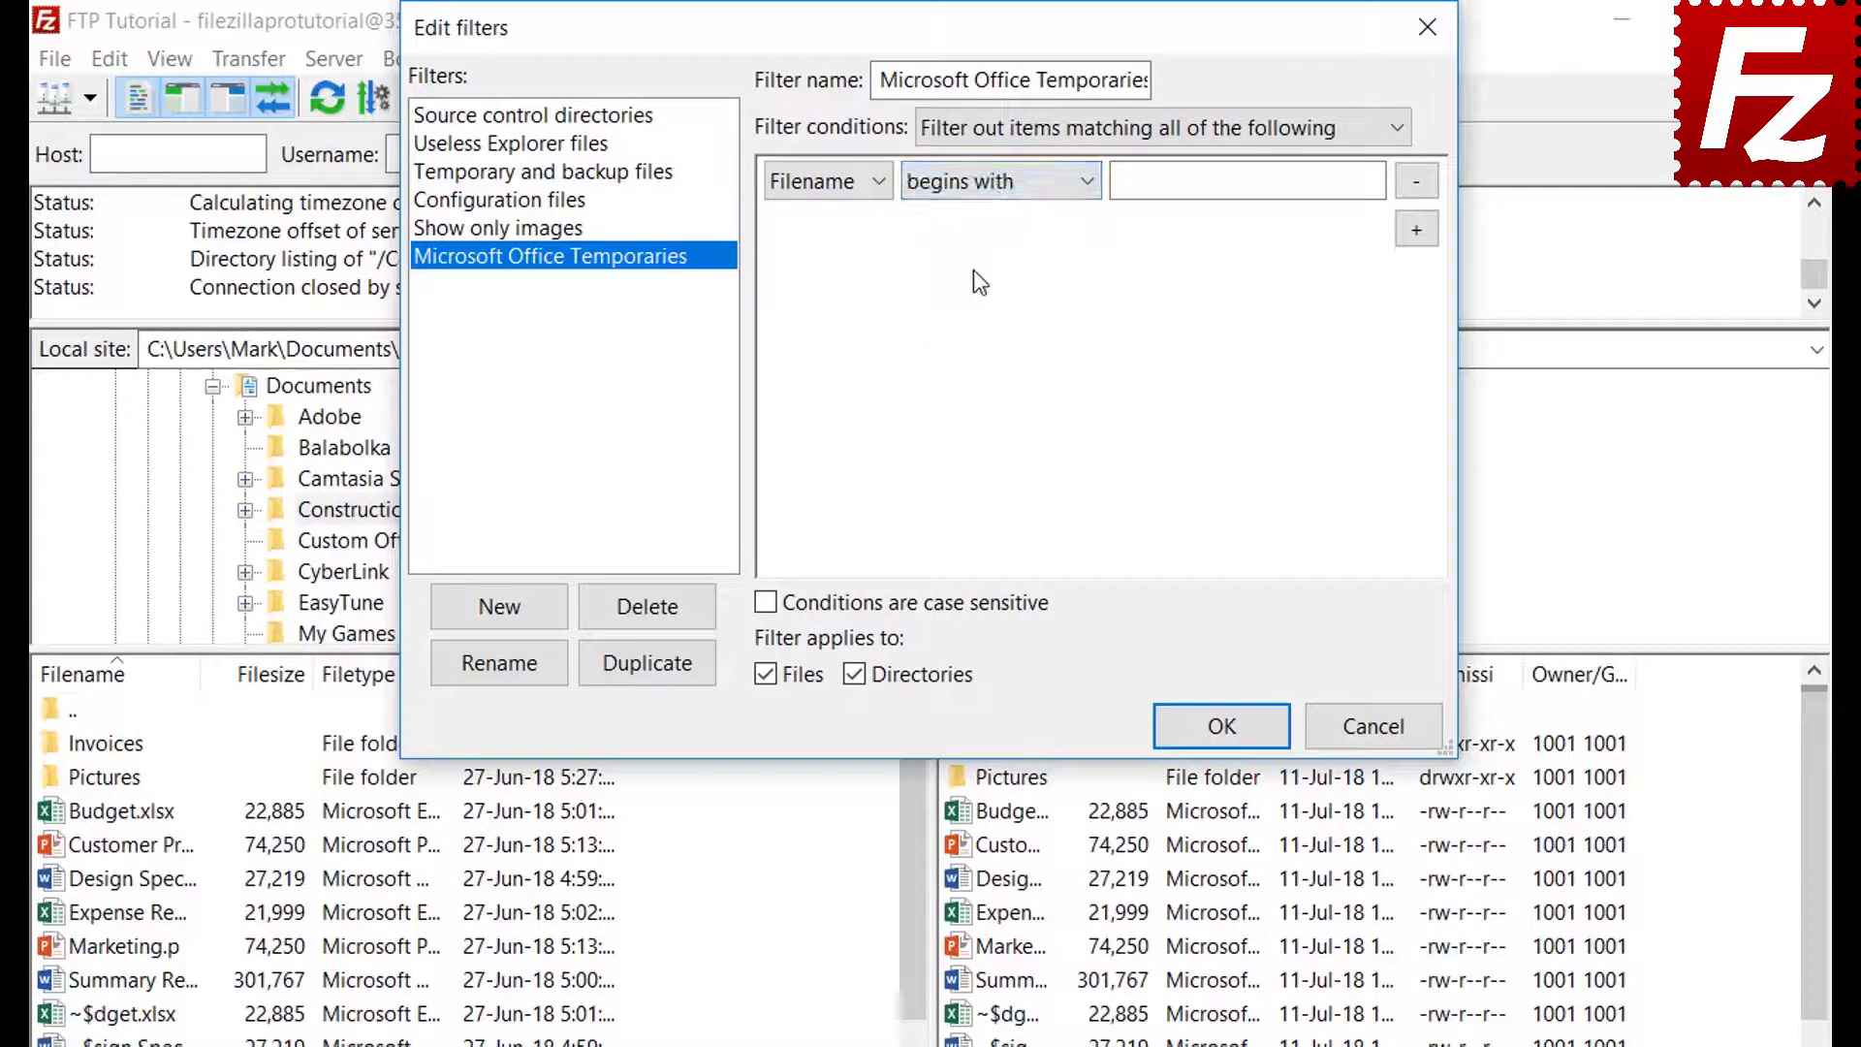
Enter ~$ as the begins-with value, restrict the rule to files only, and save it
click(1156, 191)
text(~$)
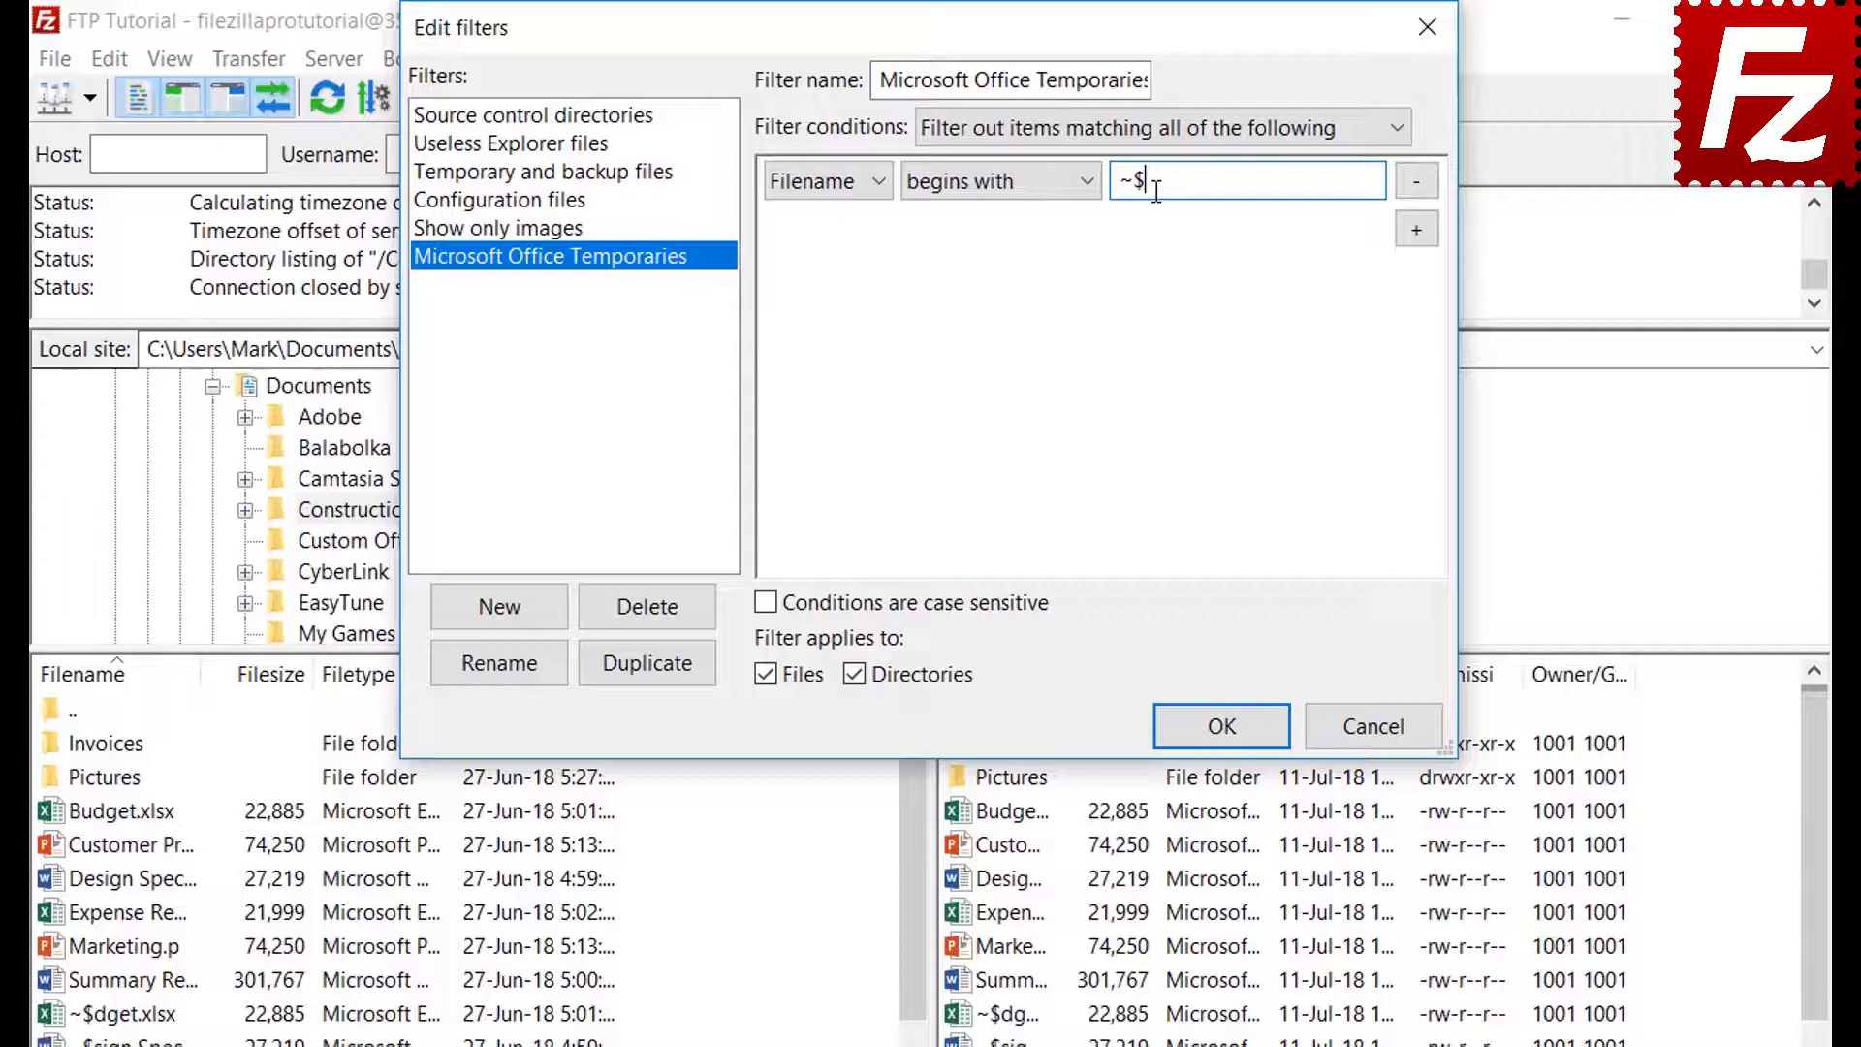
click(857, 674)
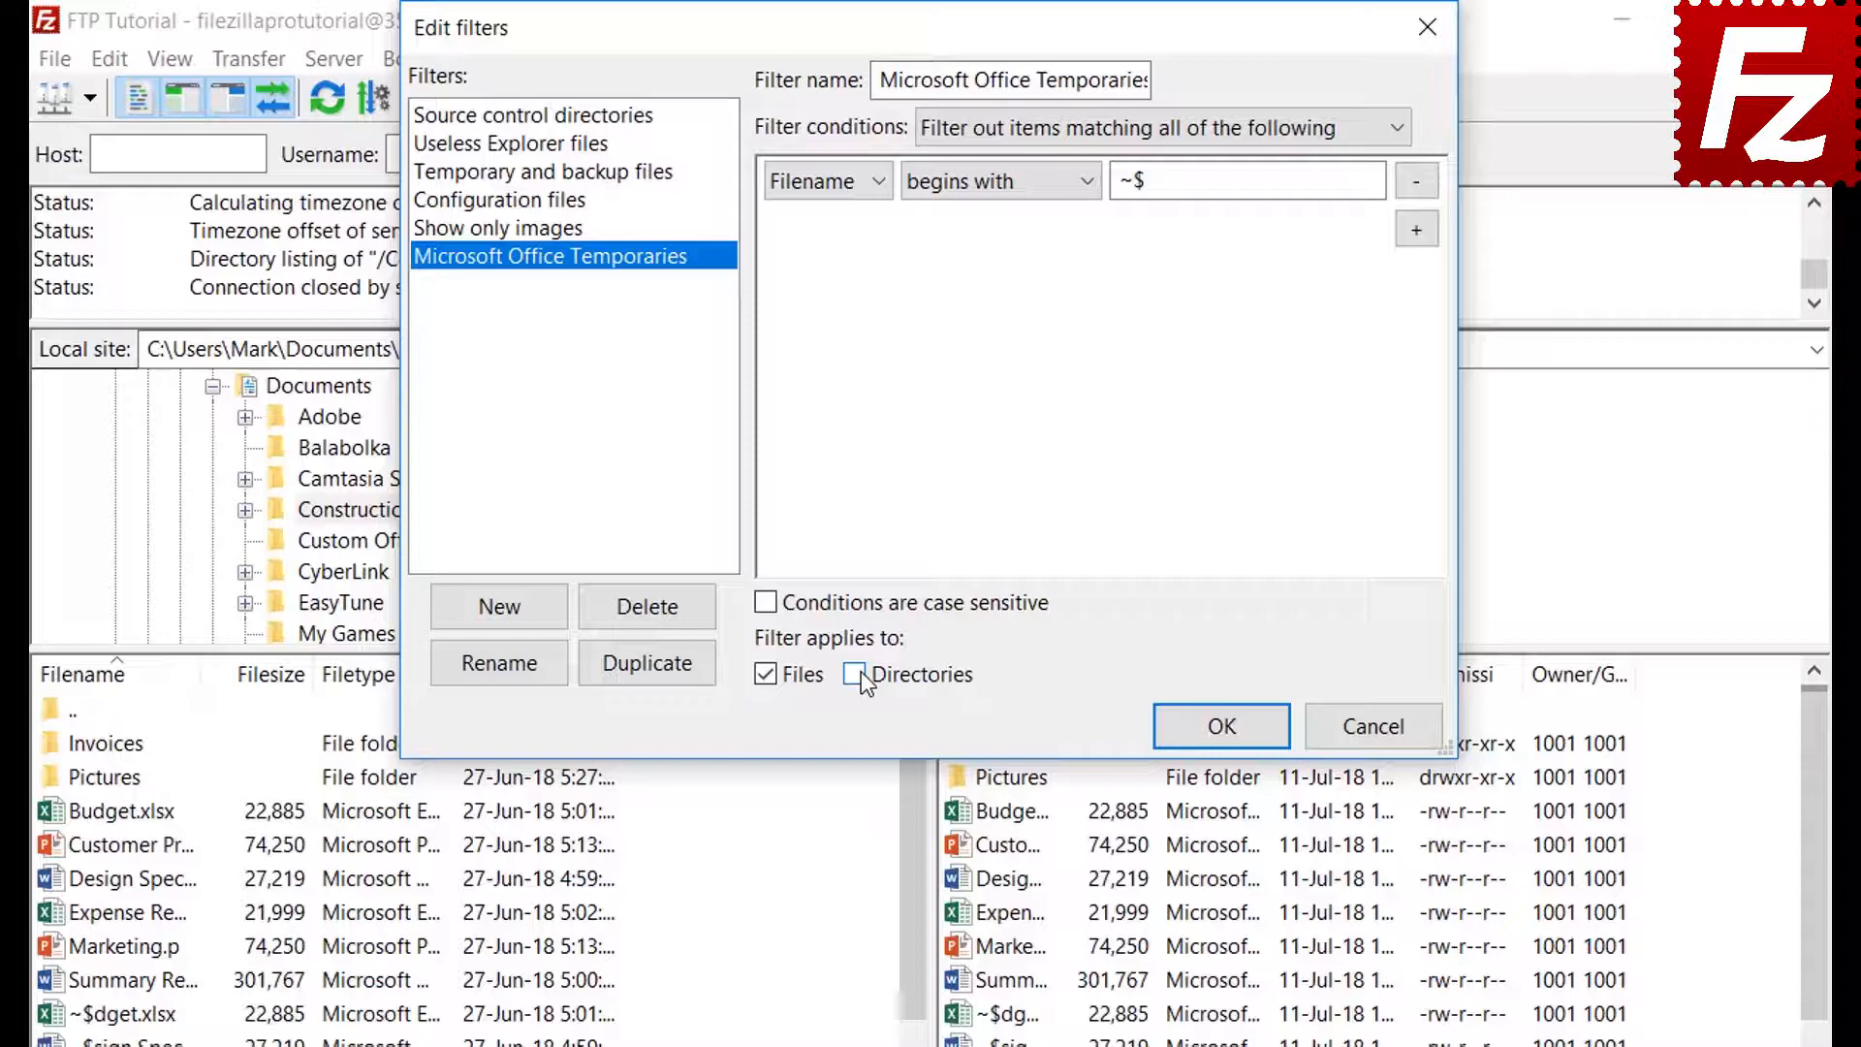
click(1220, 729)
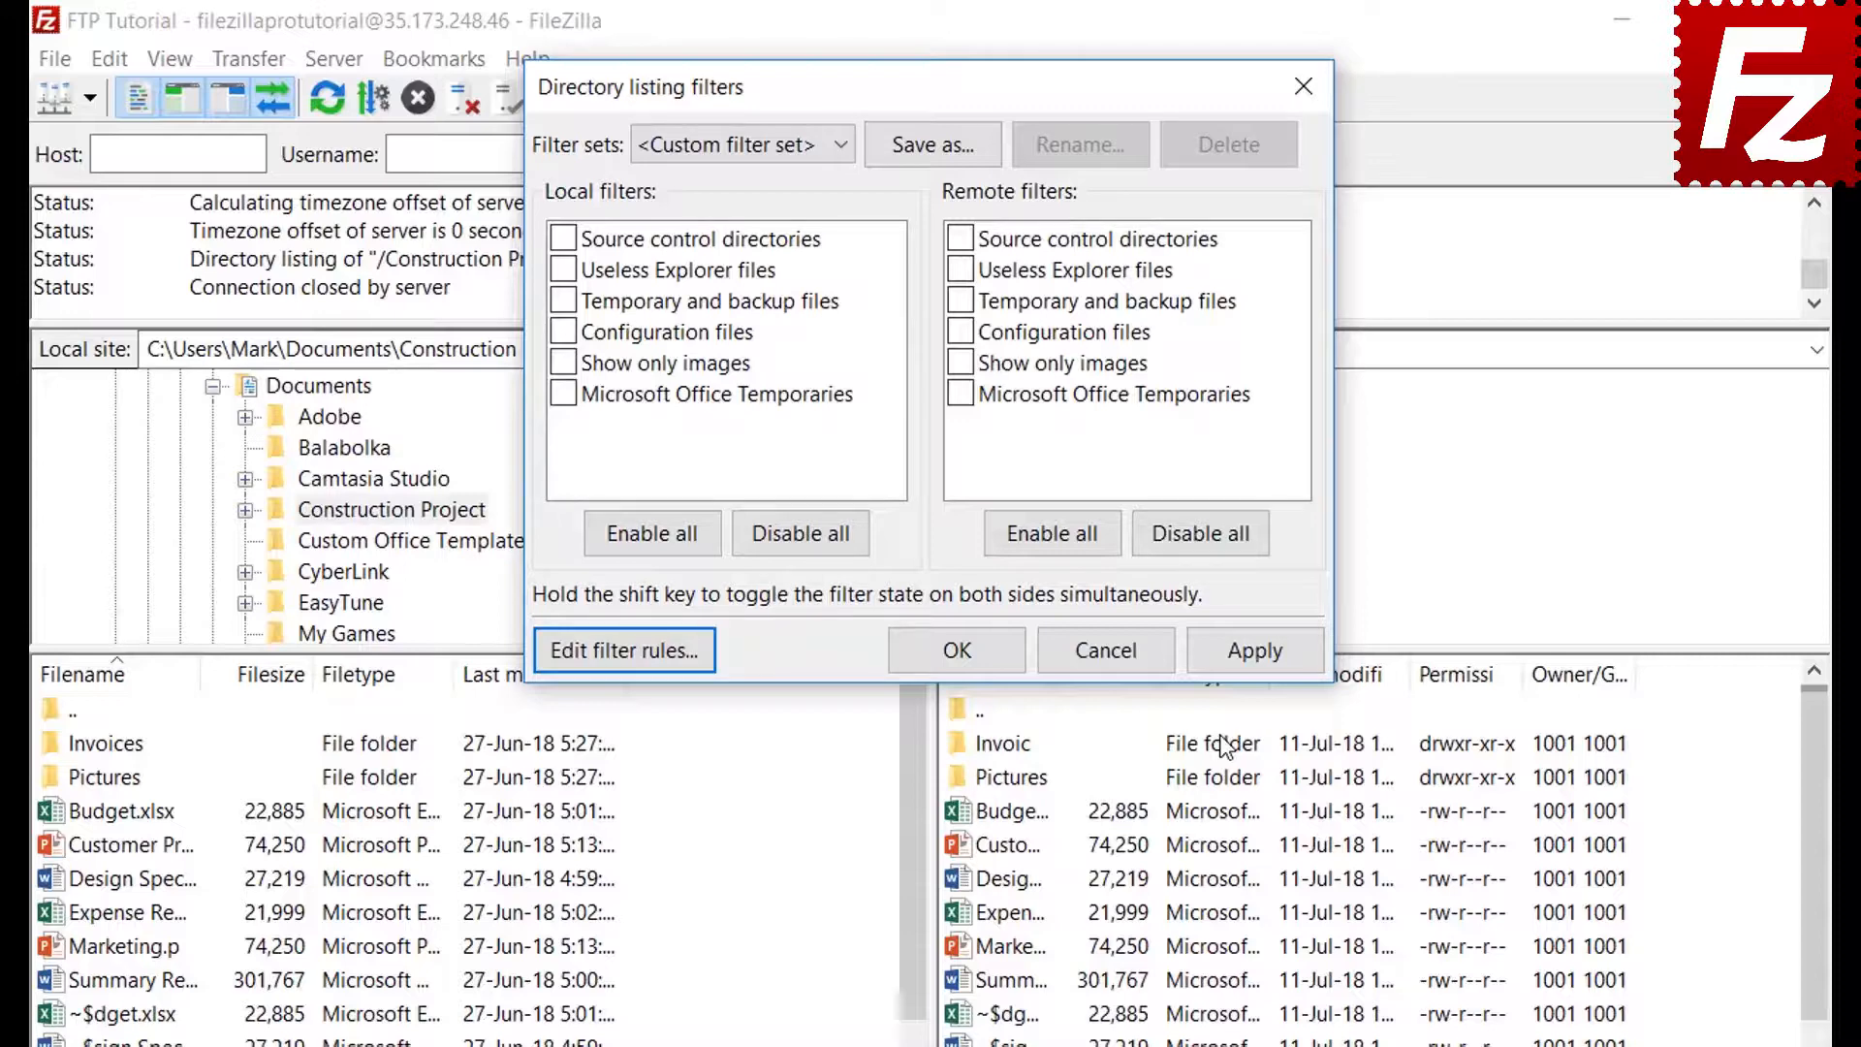
Apply and then remove the Office temporaries filter locally, finally enabling it for remote files only
click(563, 394)
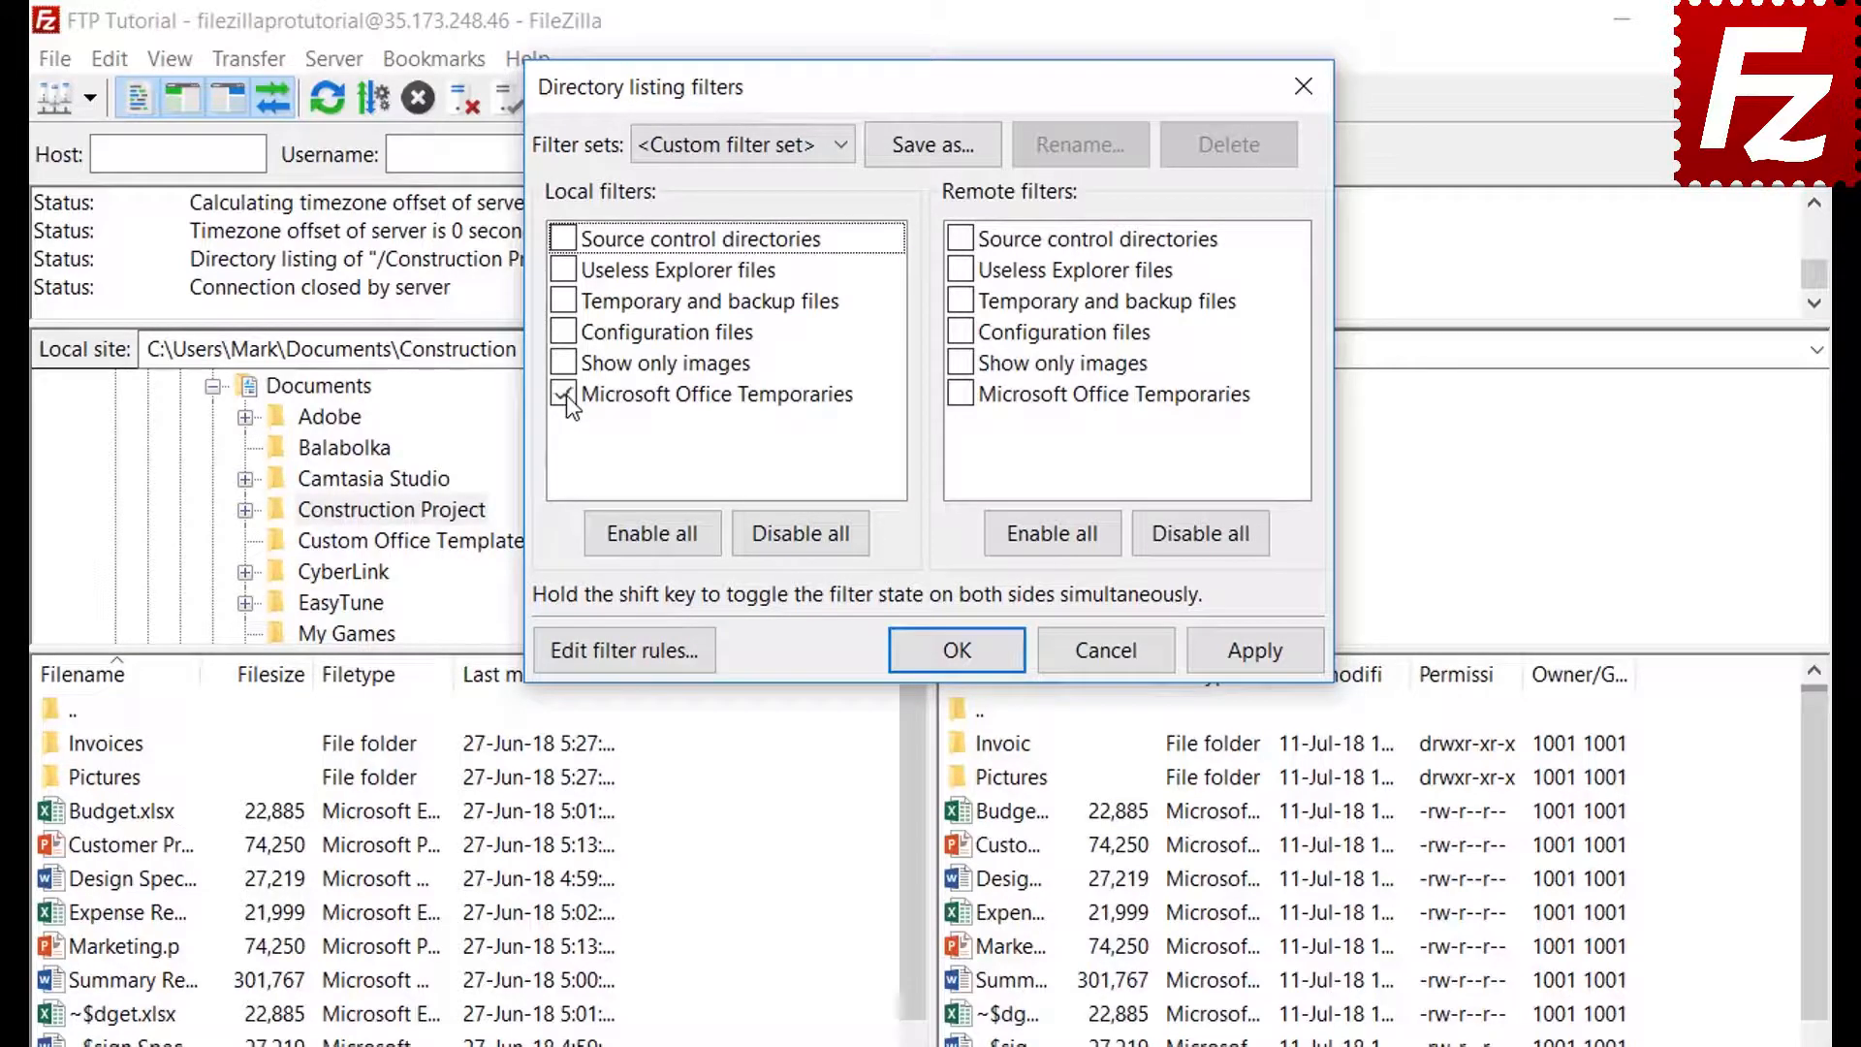
click(1254, 651)
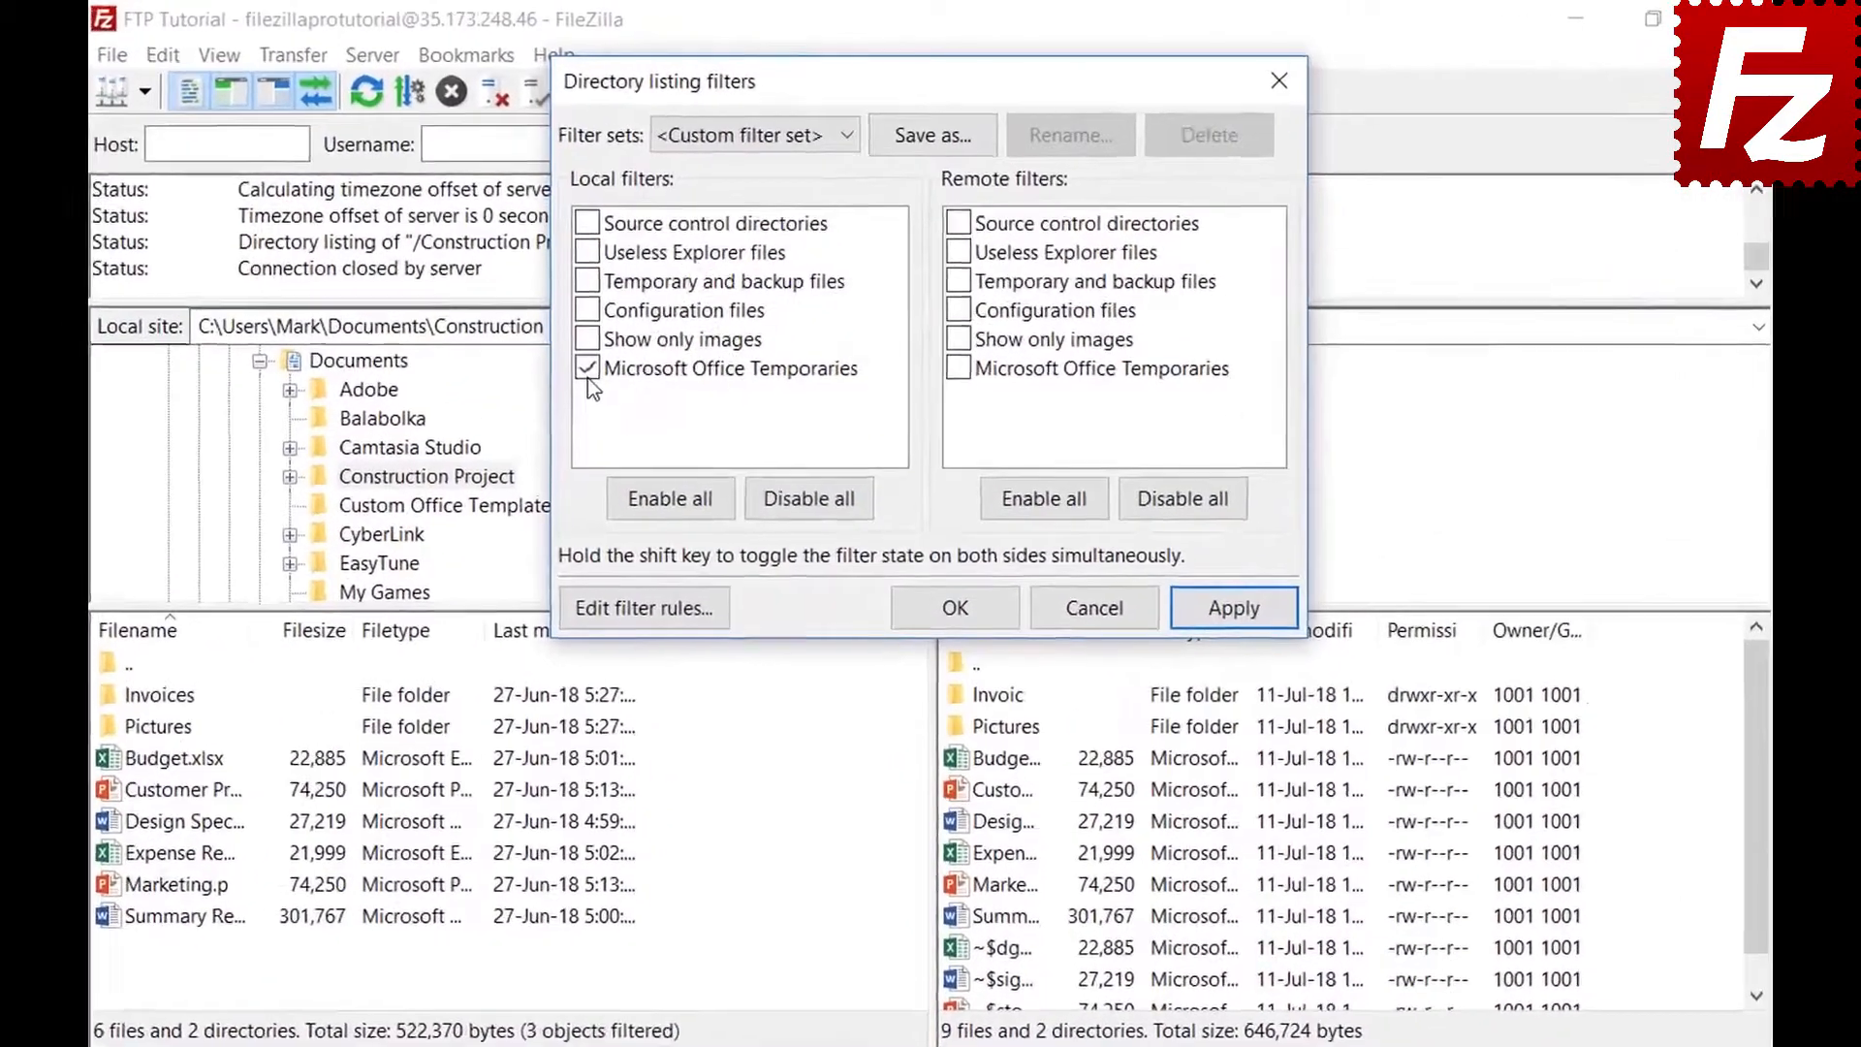
click(646, 305)
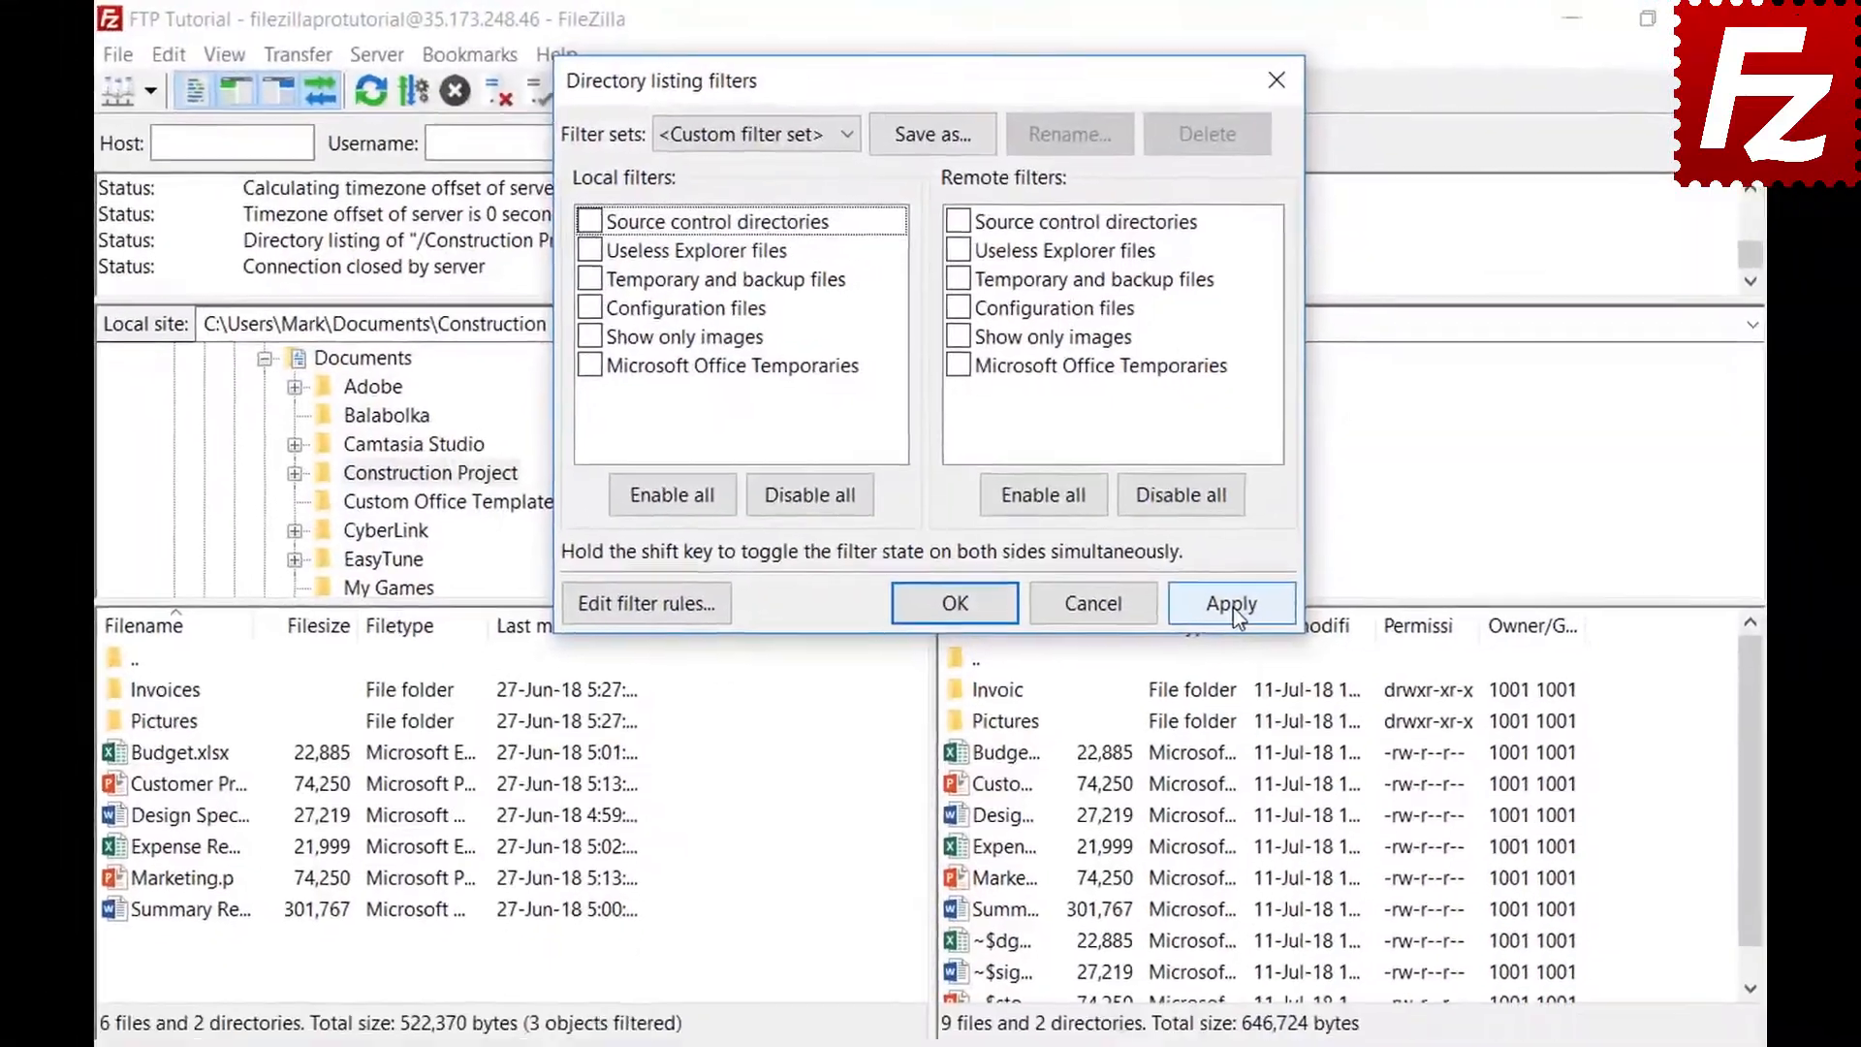
click(1247, 632)
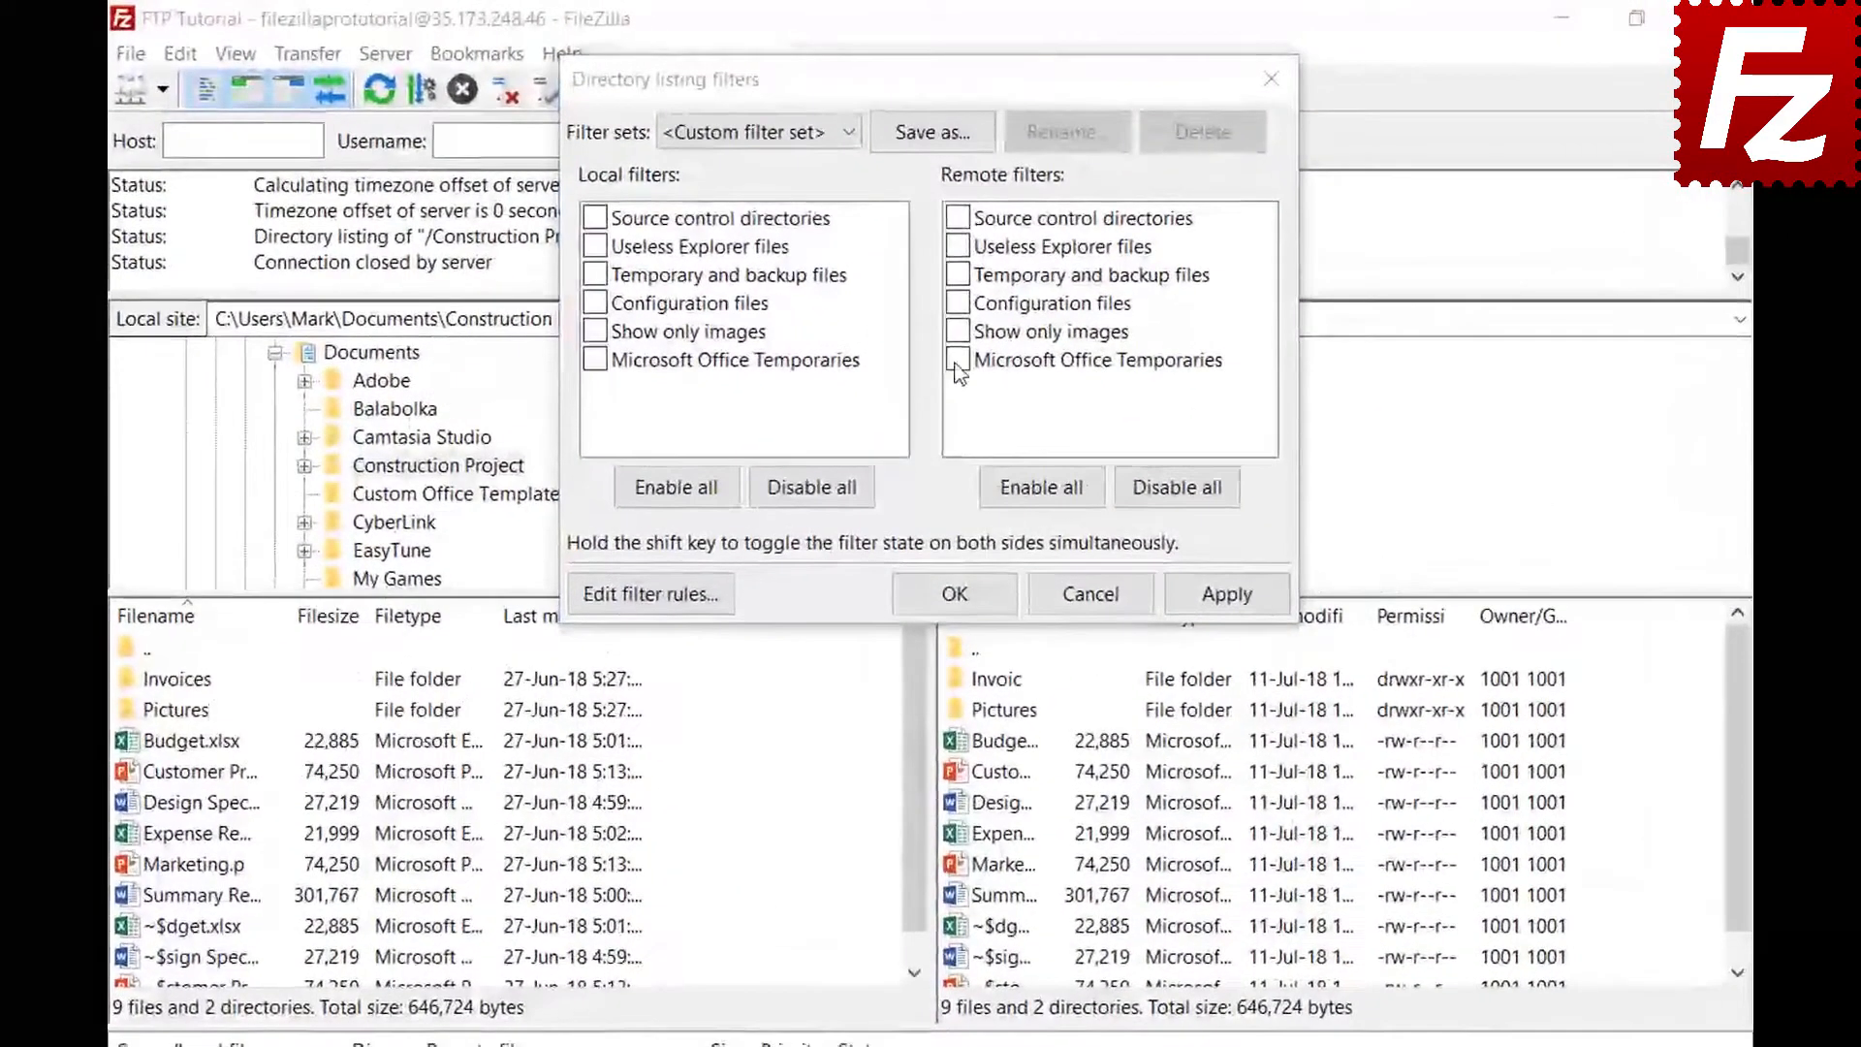
click(953, 308)
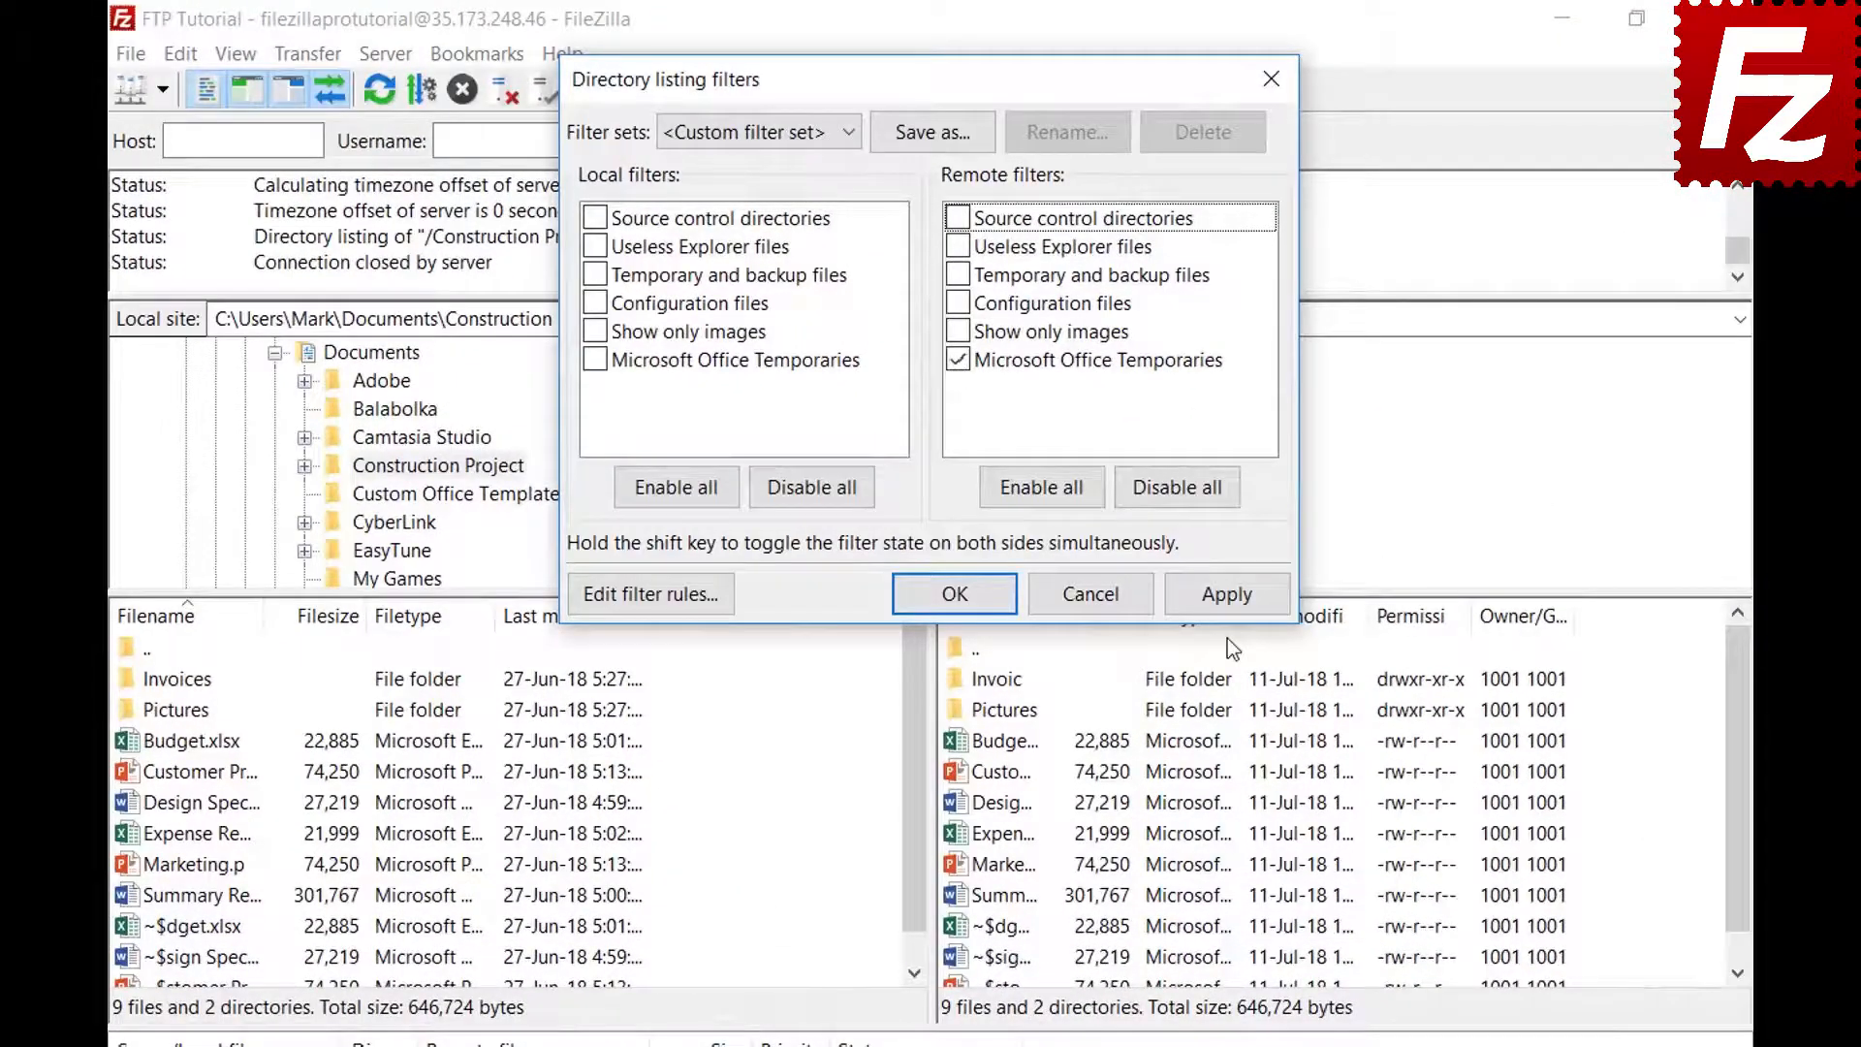
click(1224, 597)
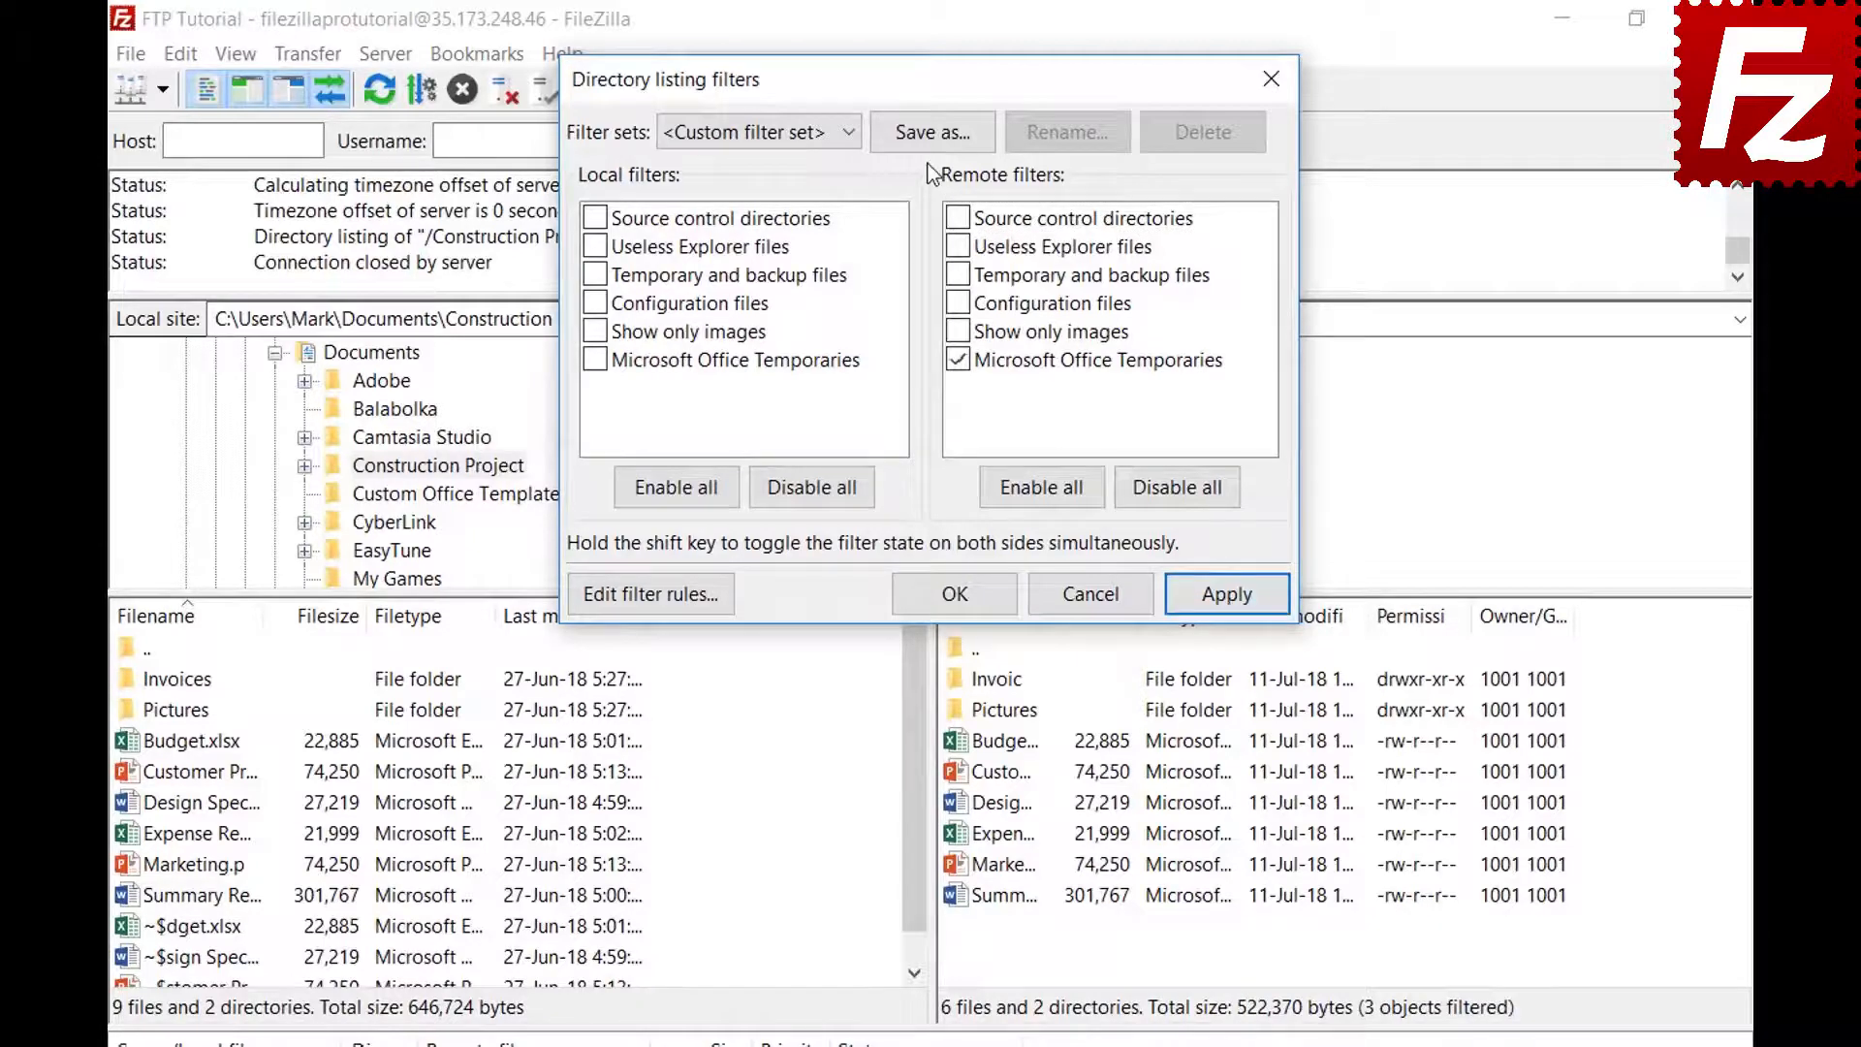
Save the current filters as the filter set 'Project', close the filter dialog, and relaunch FileZilla Pro
click(934, 134)
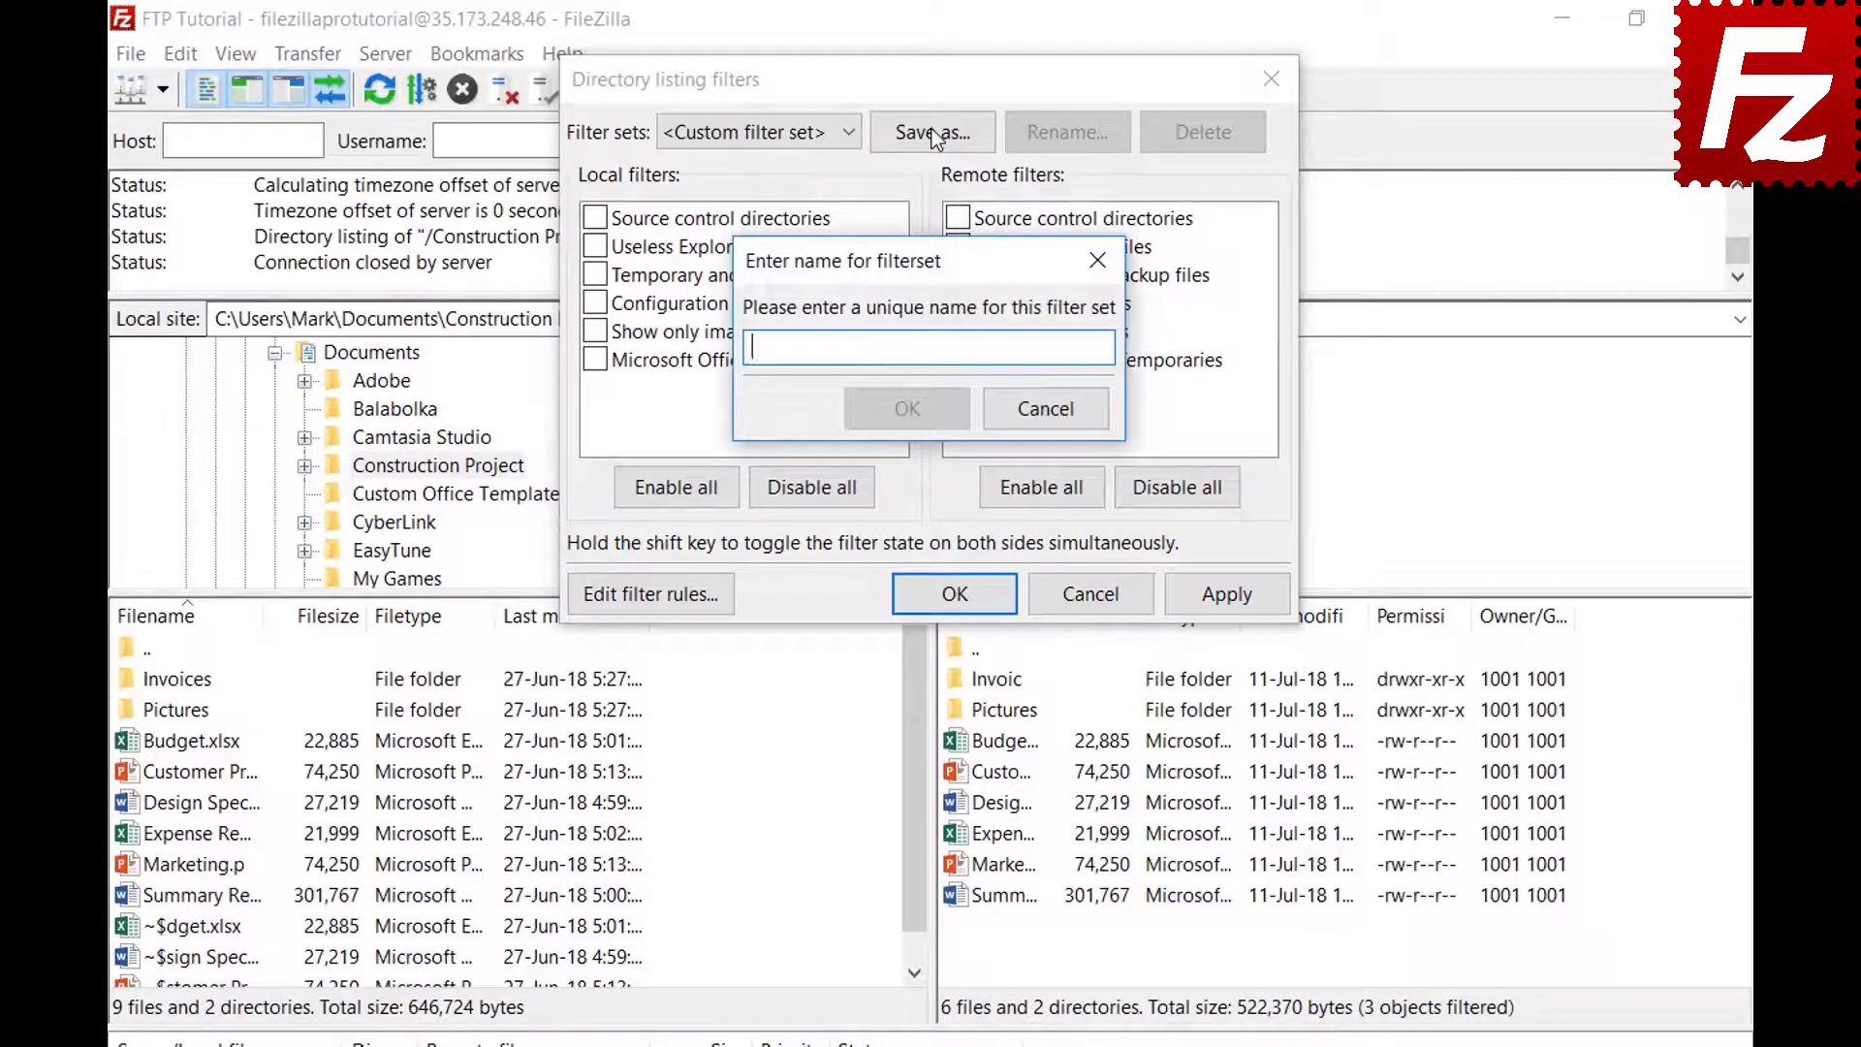
text(Project)
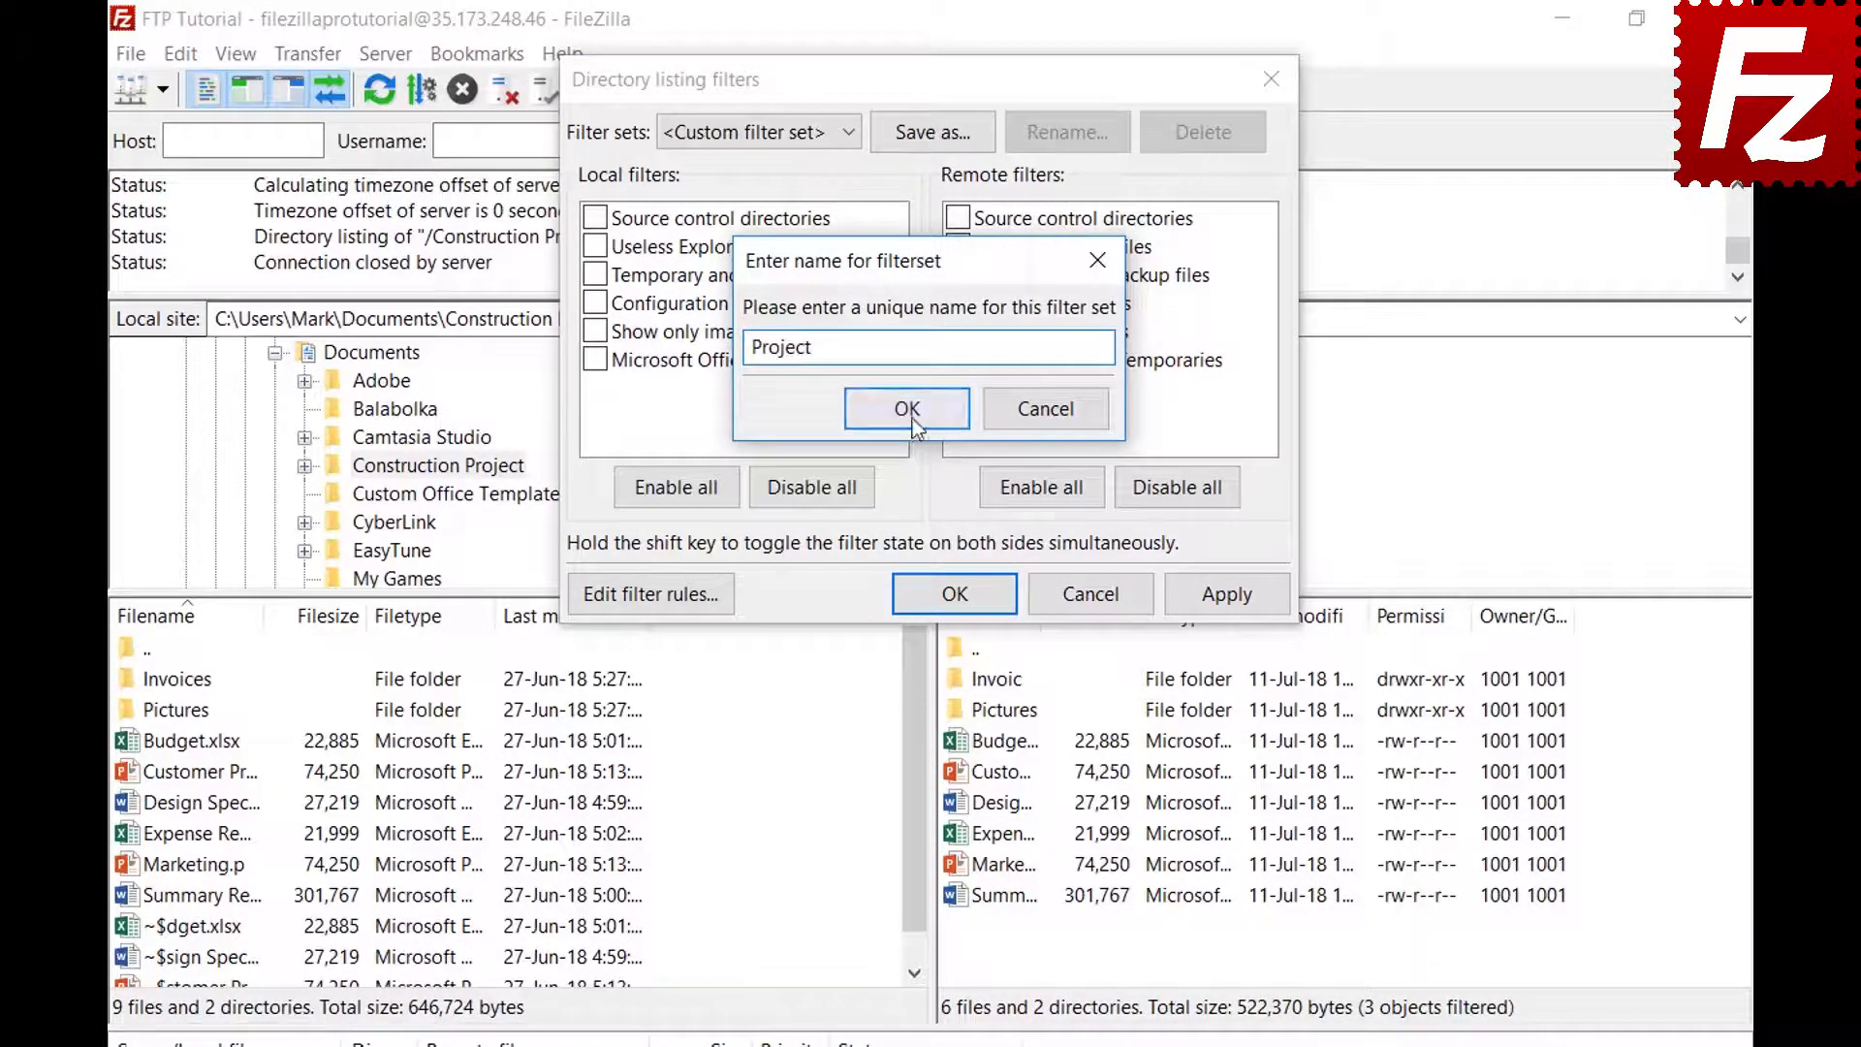
click(905, 408)
click(989, 597)
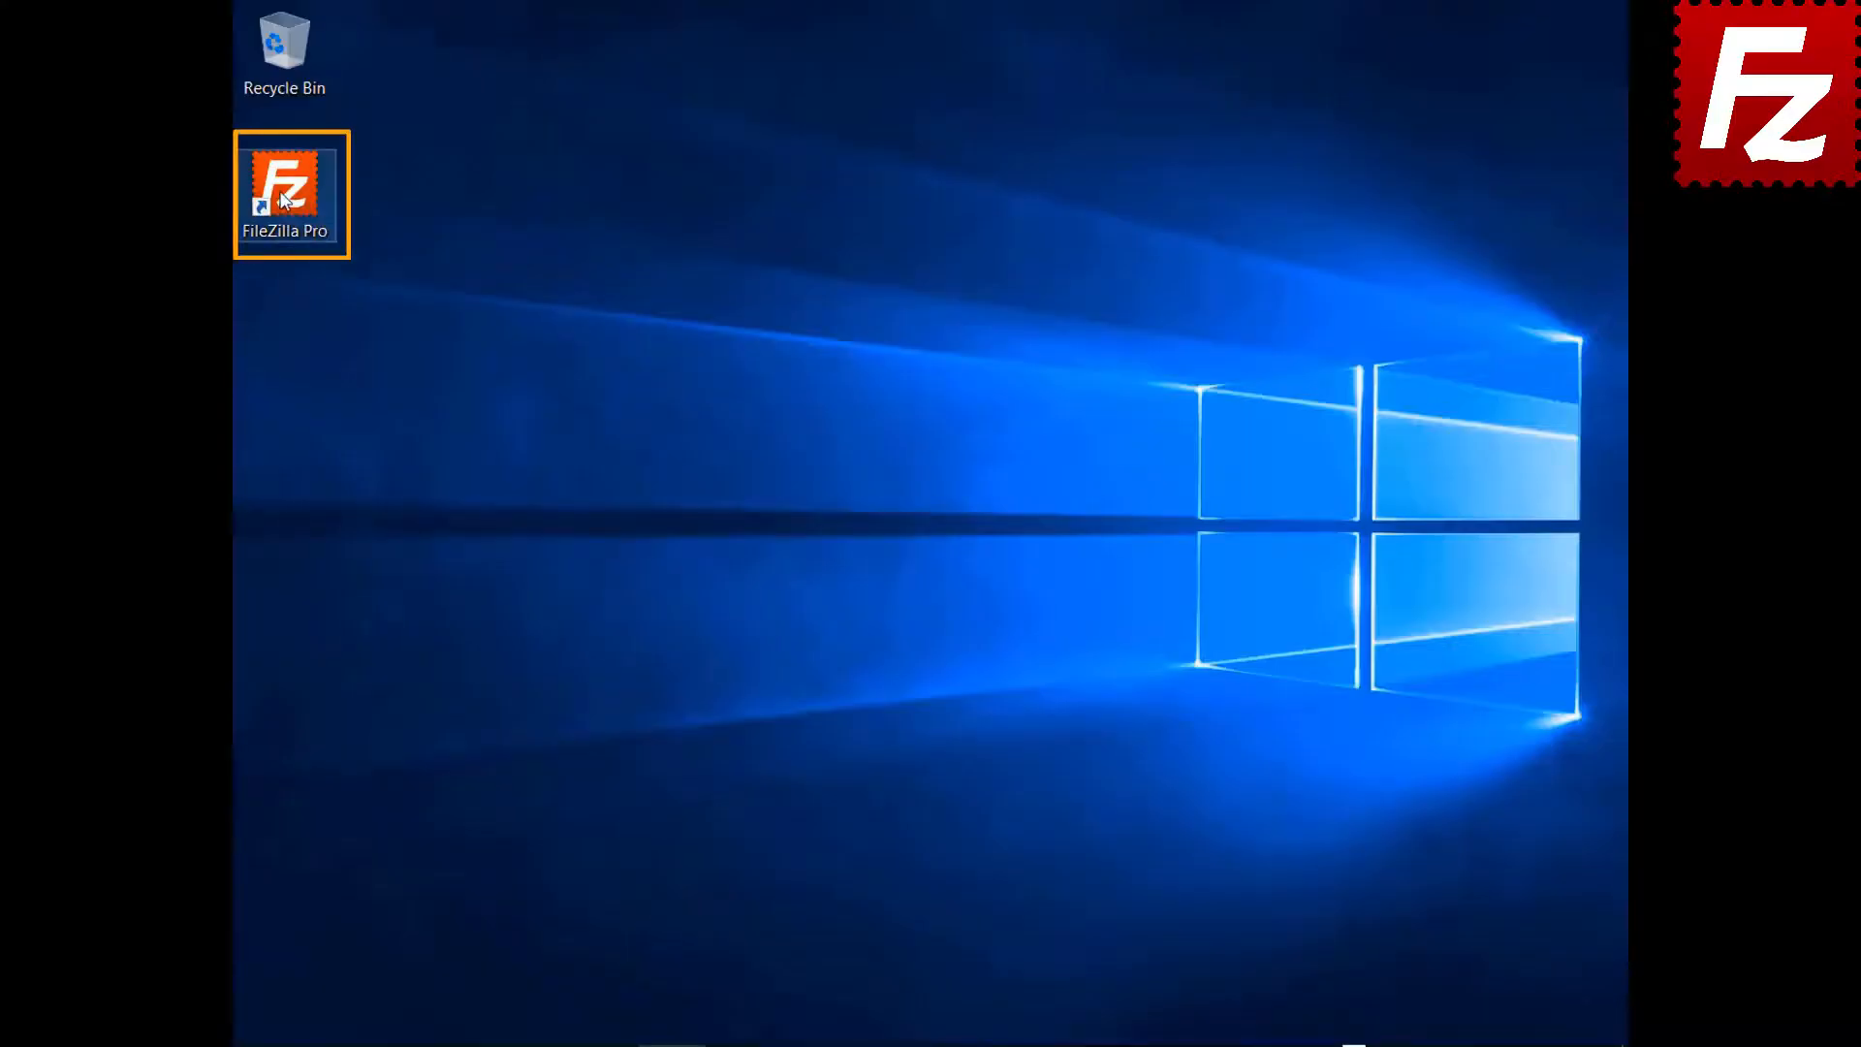
double_click(284, 200)
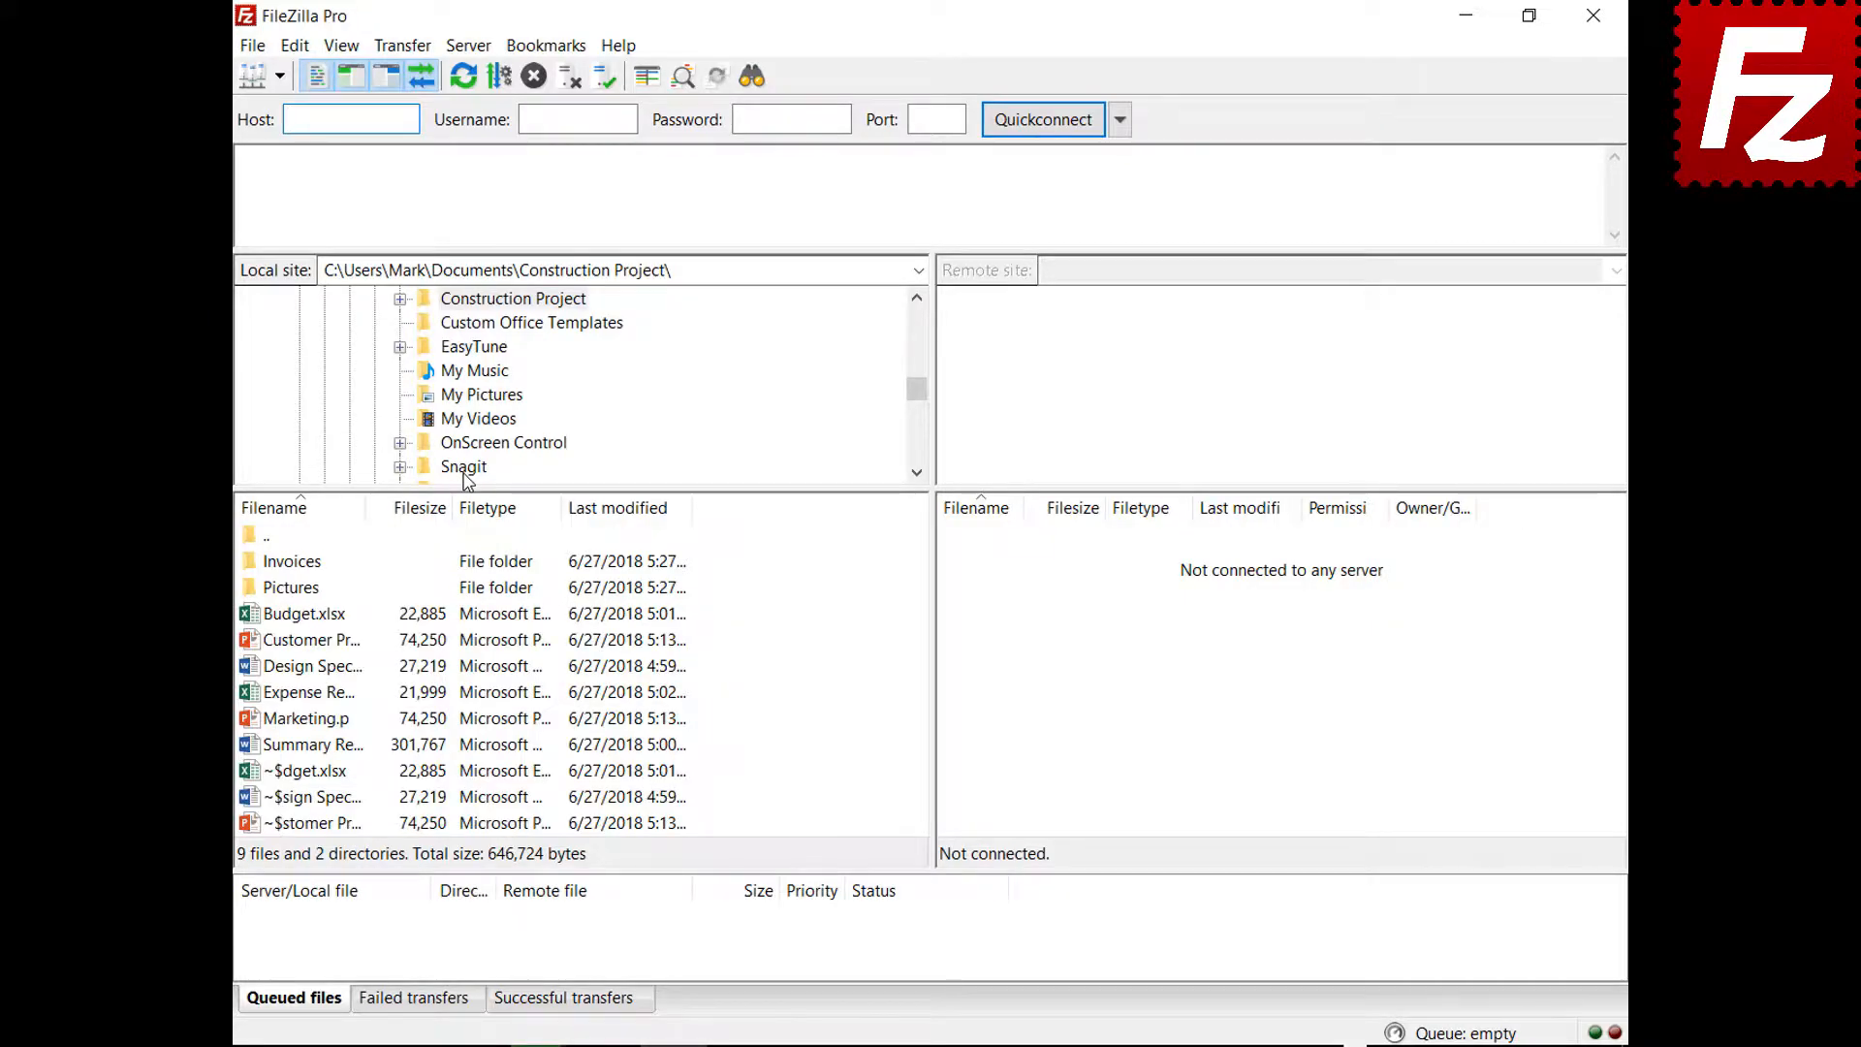
Connect to the saved FTP connection site and open a new empty tab
click(279, 76)
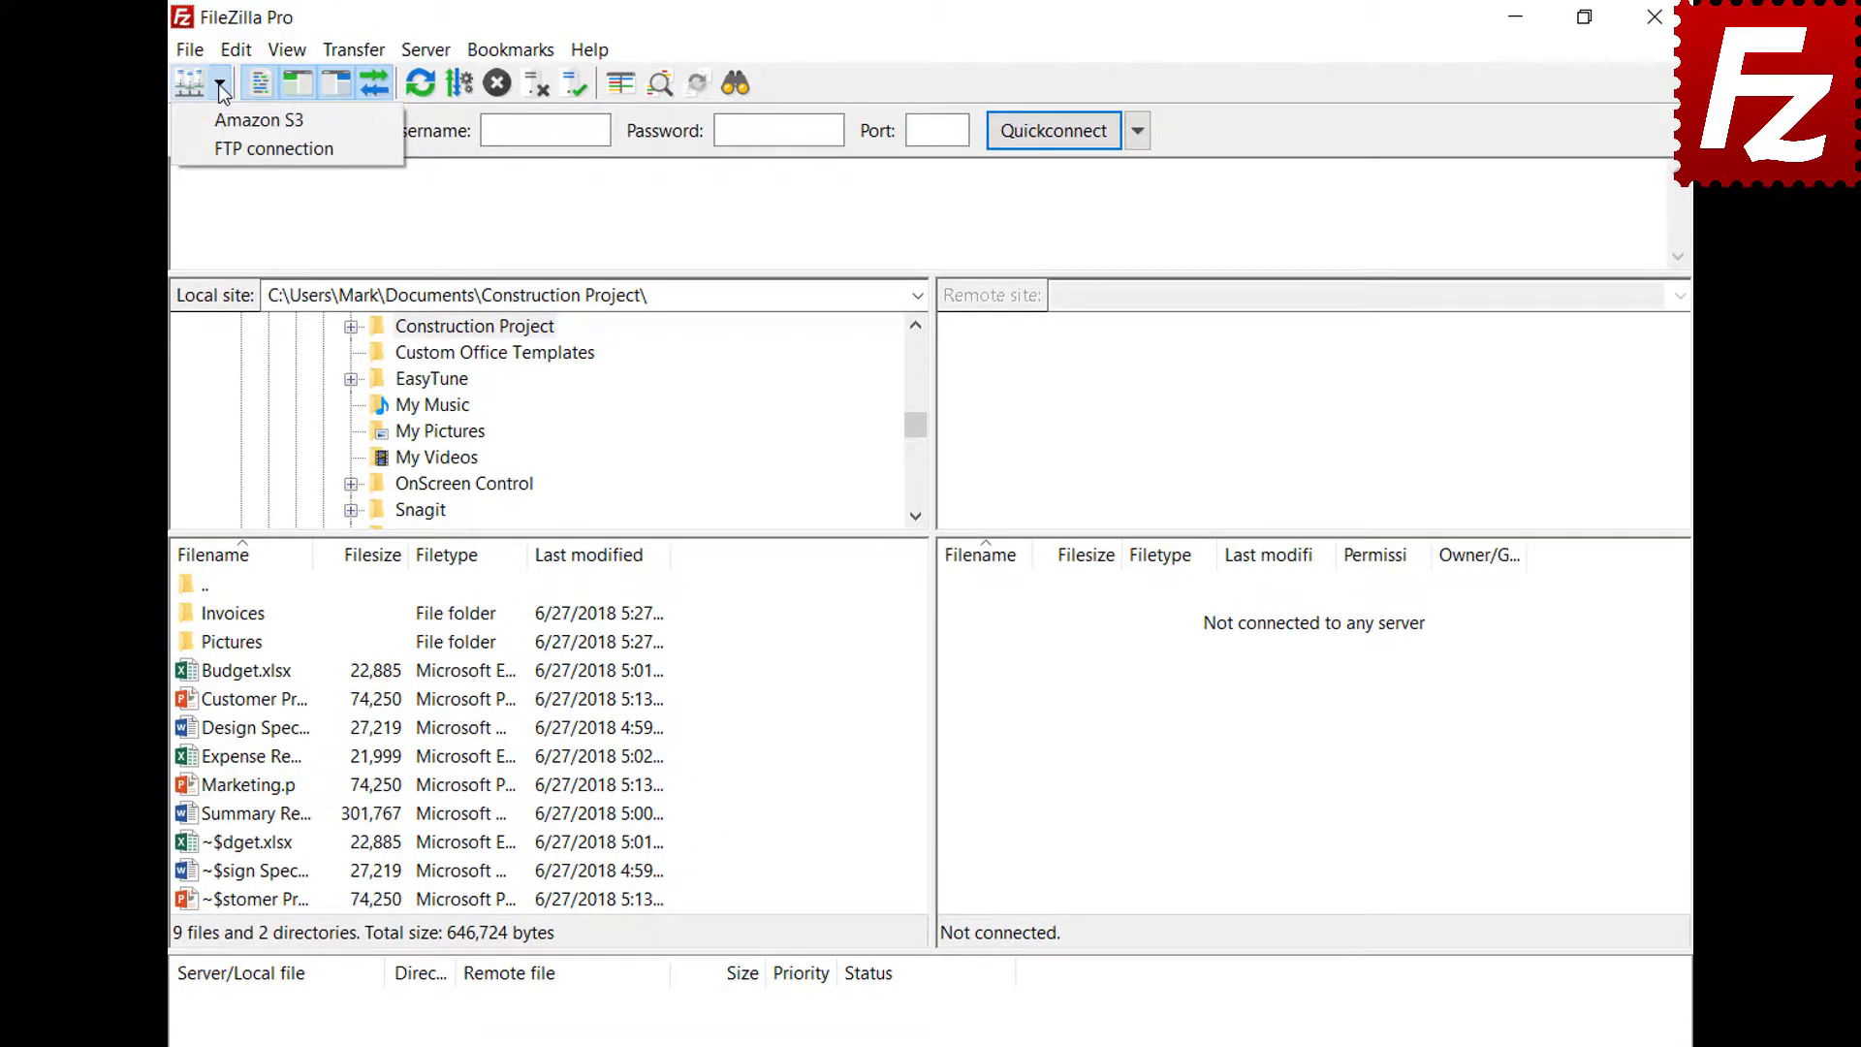
click(232, 145)
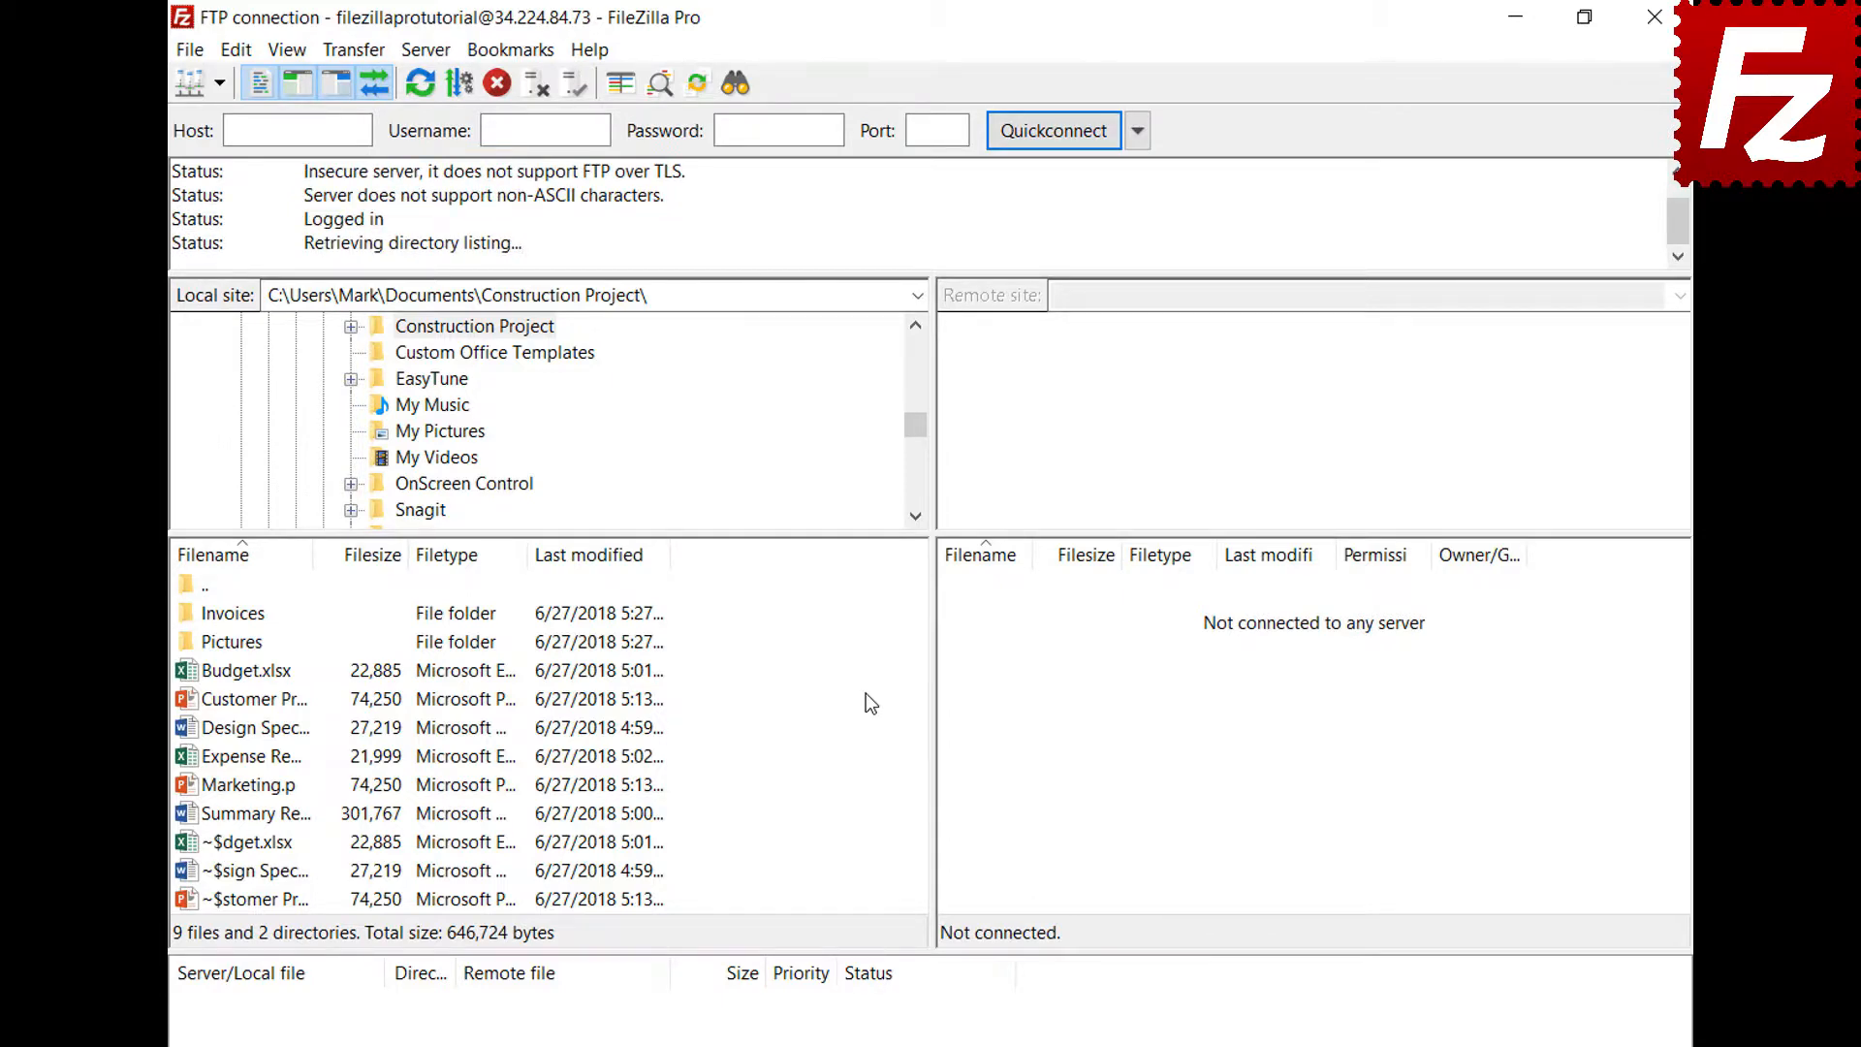
click(191, 52)
click(208, 146)
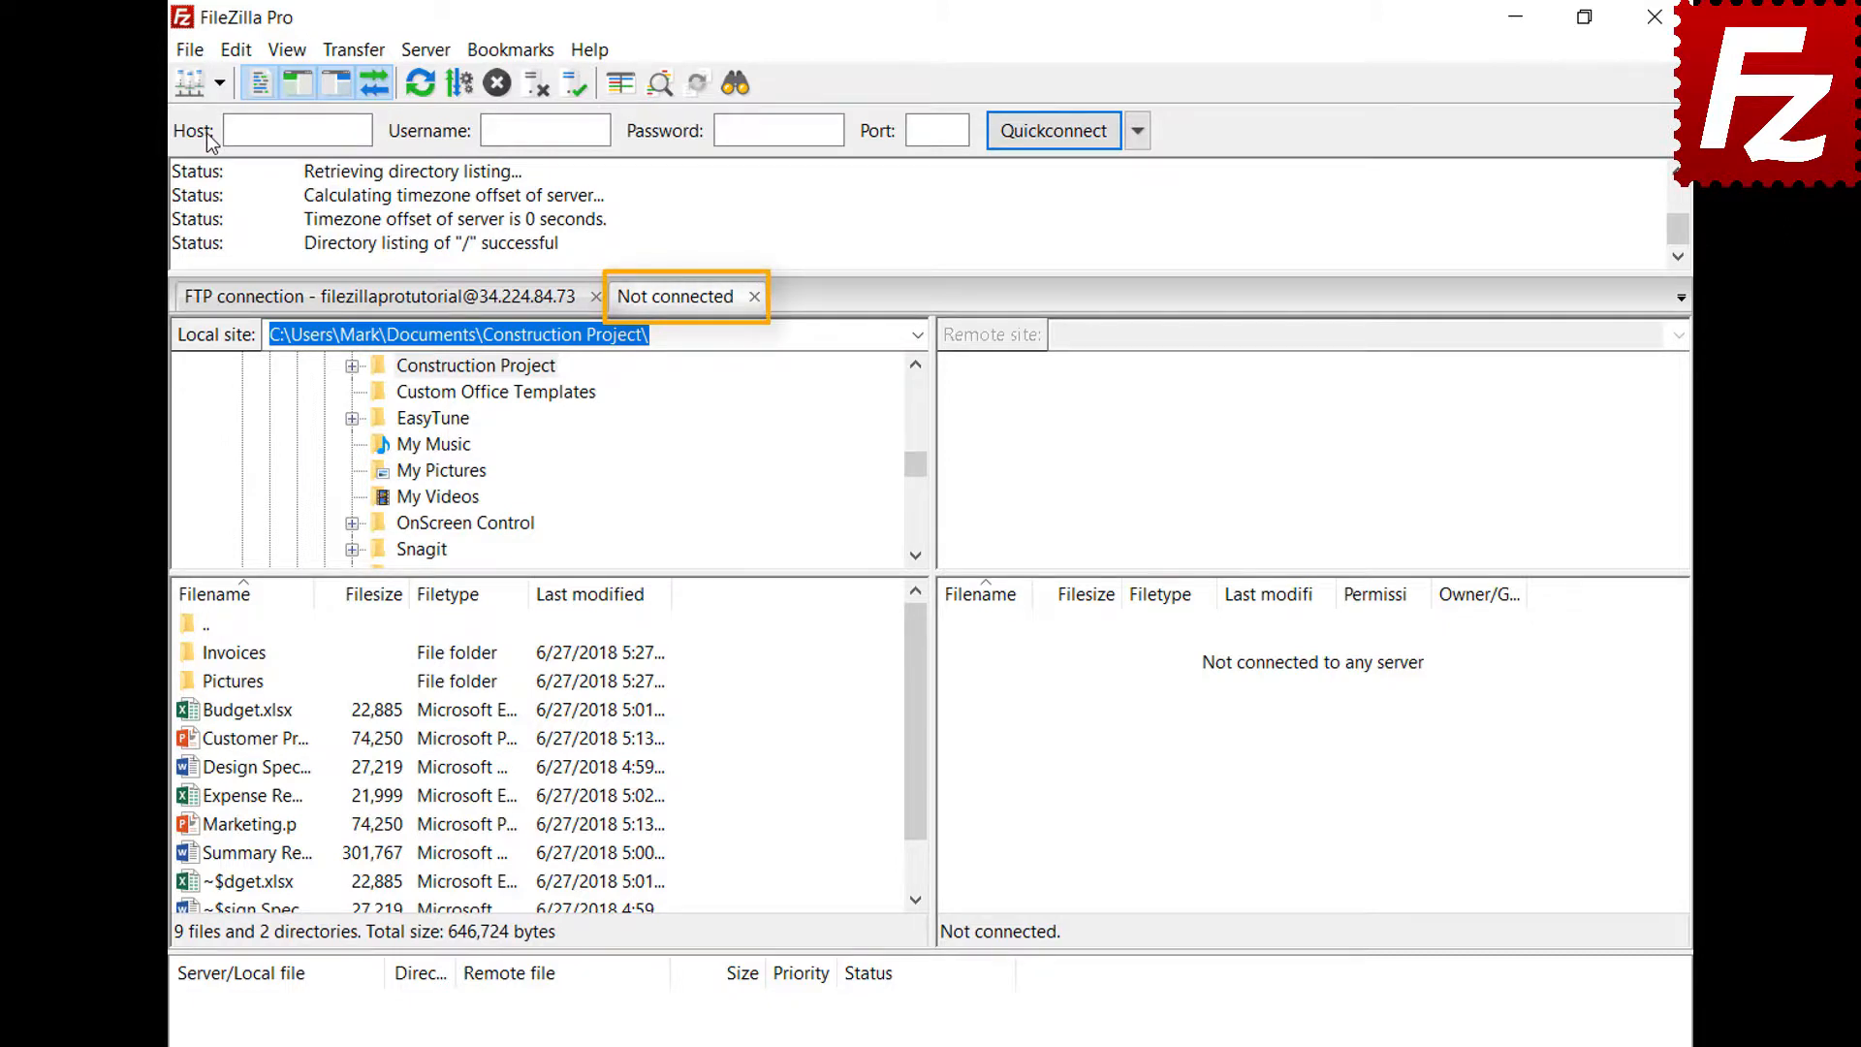
Connect the new tab to the Amazon S3 site, alongside the FTP connection tab
click(448, 307)
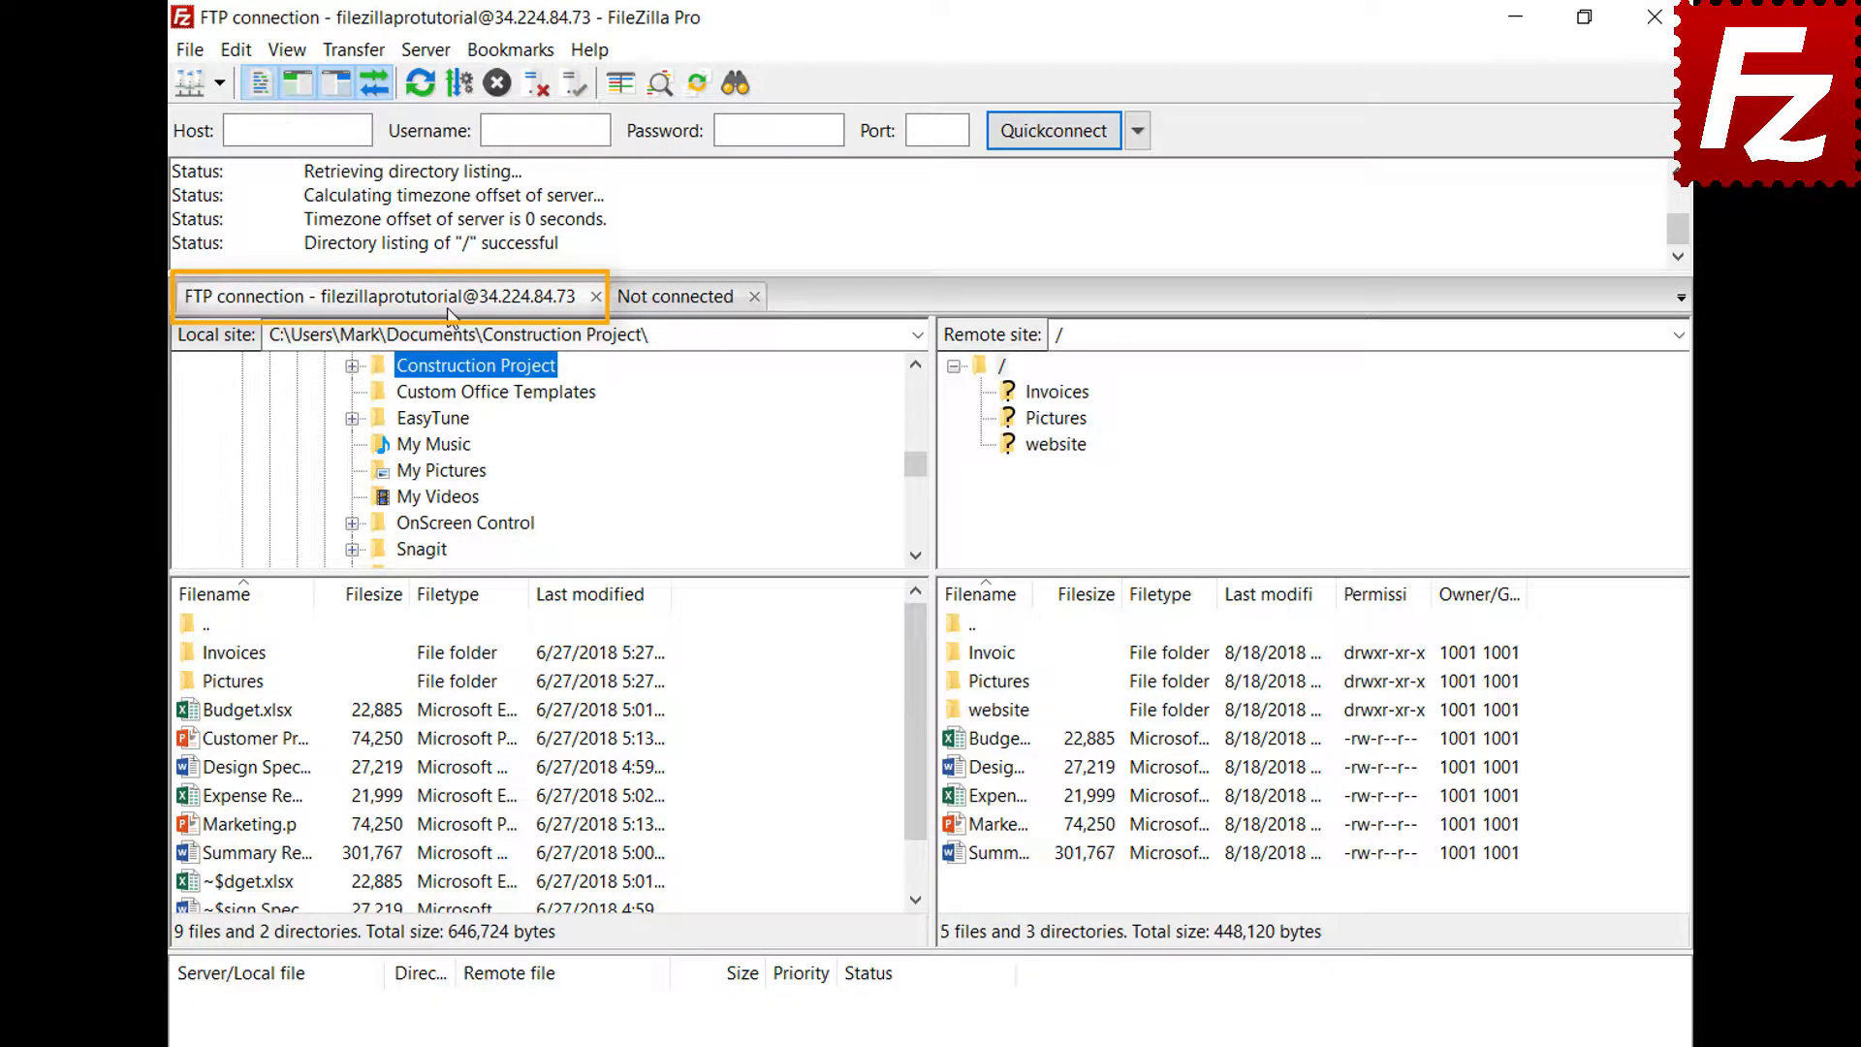
click(678, 302)
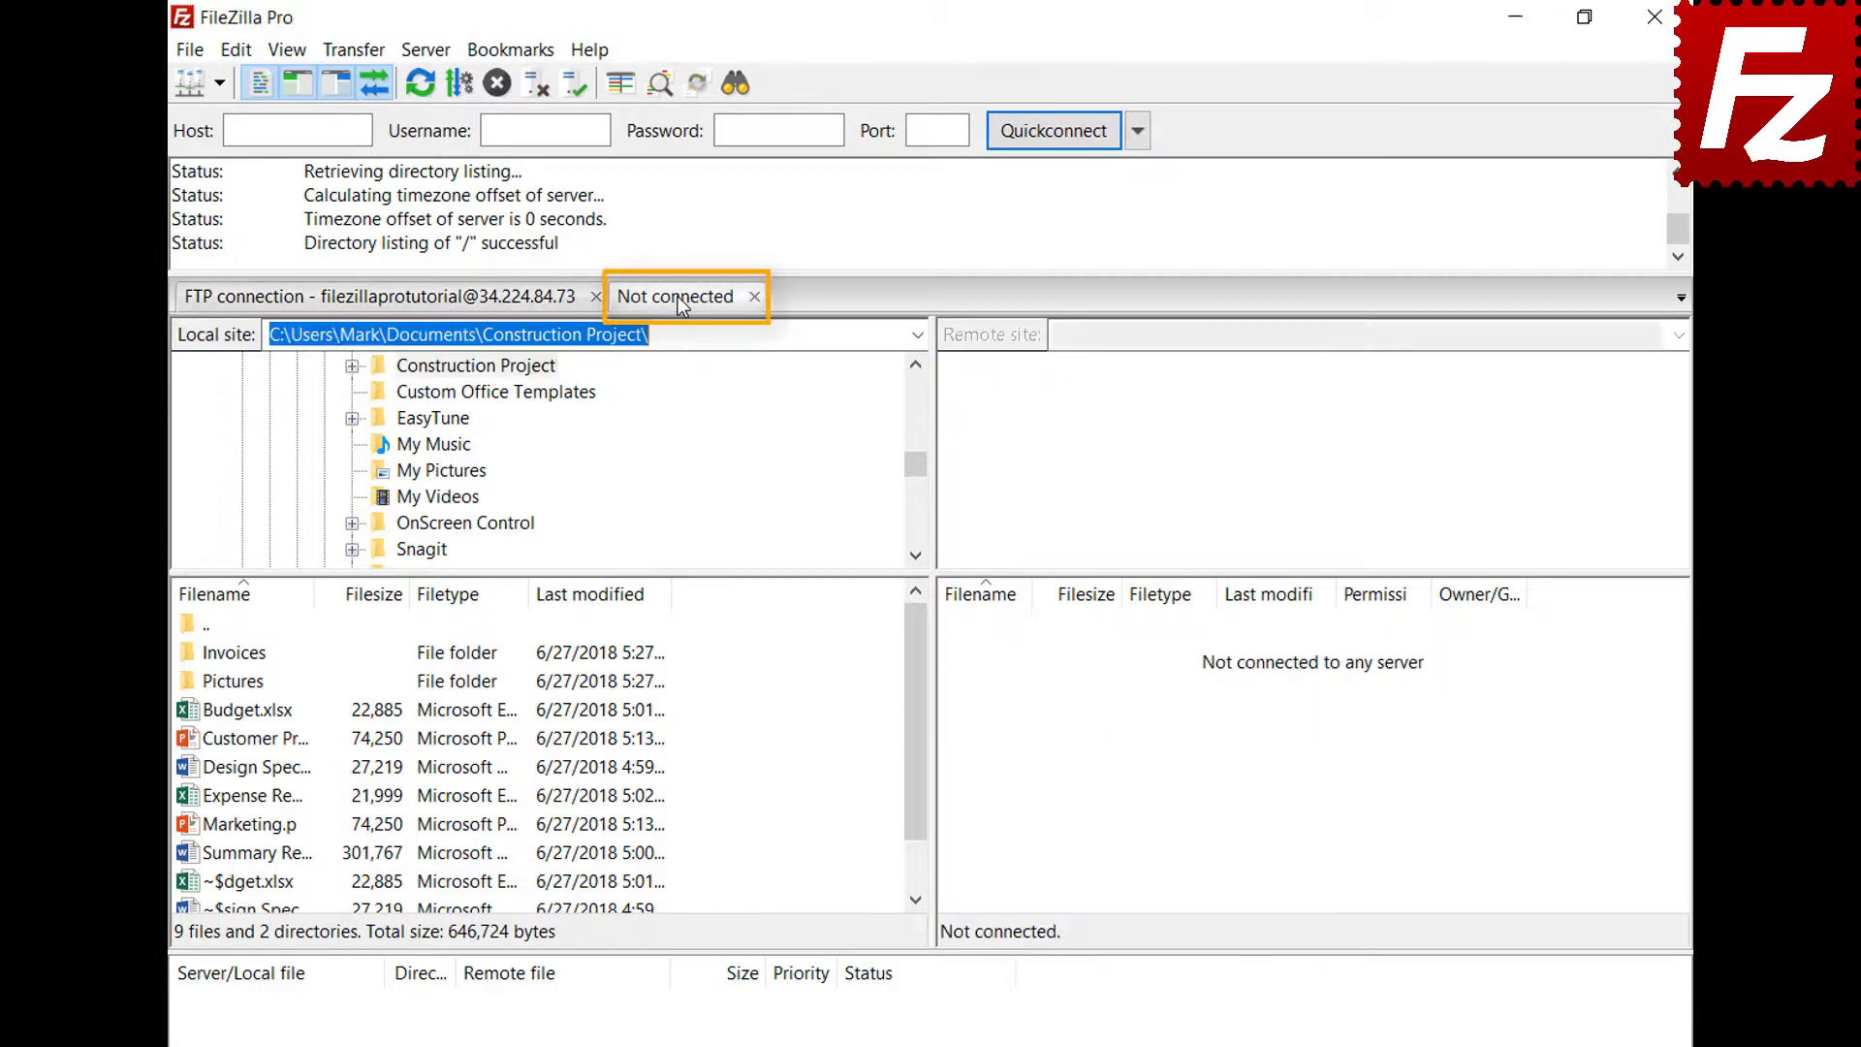
click(219, 85)
click(247, 117)
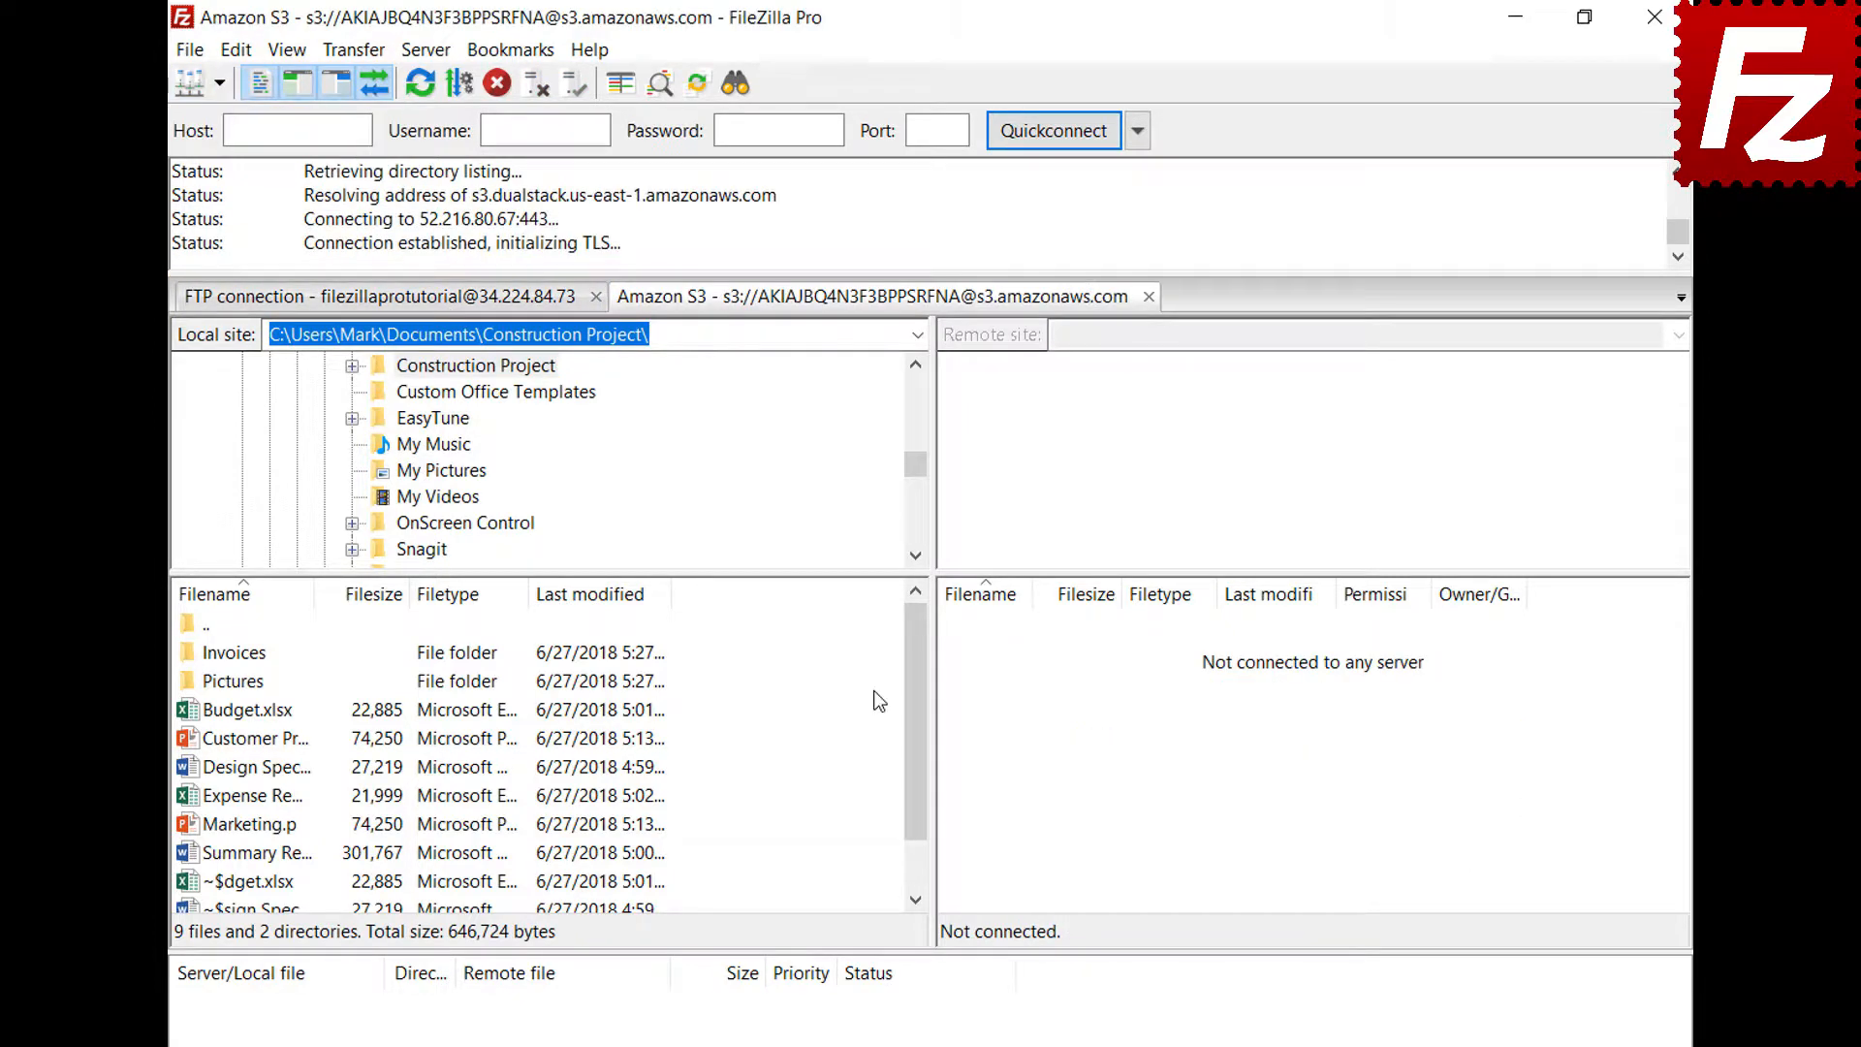
click(472, 306)
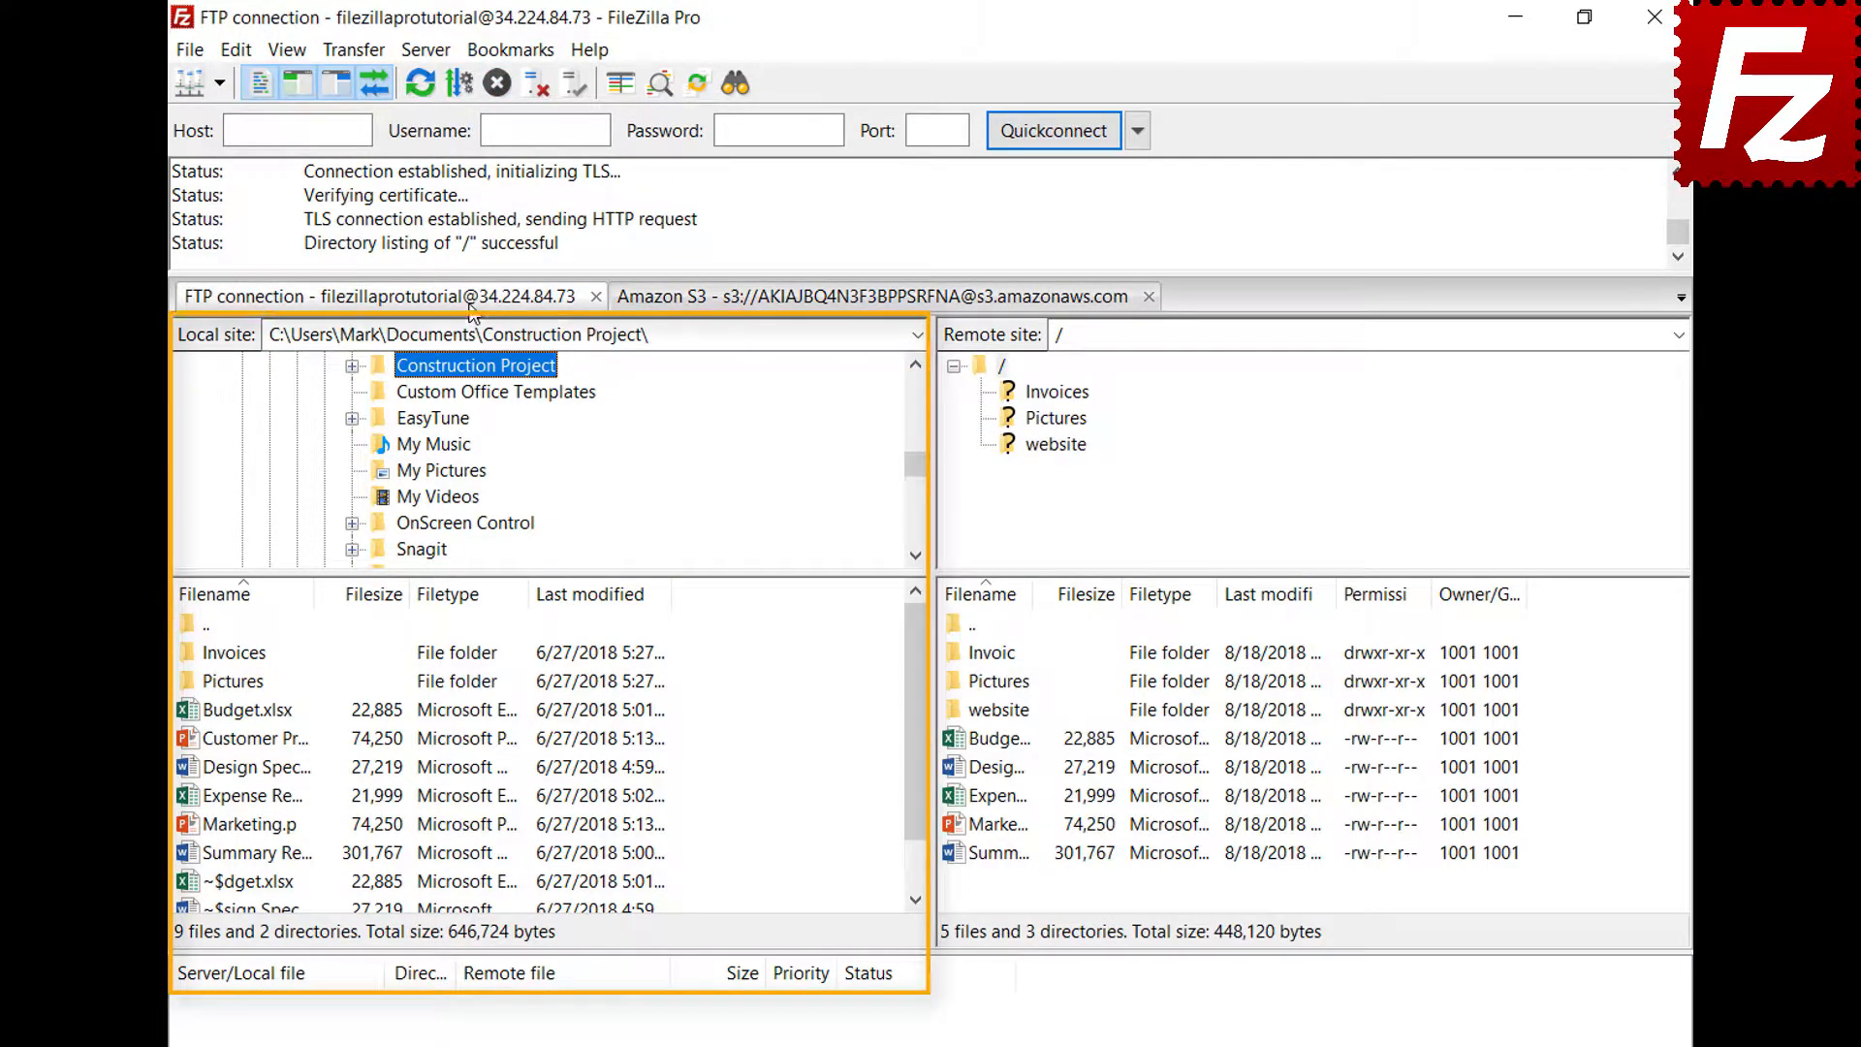
click(810, 306)
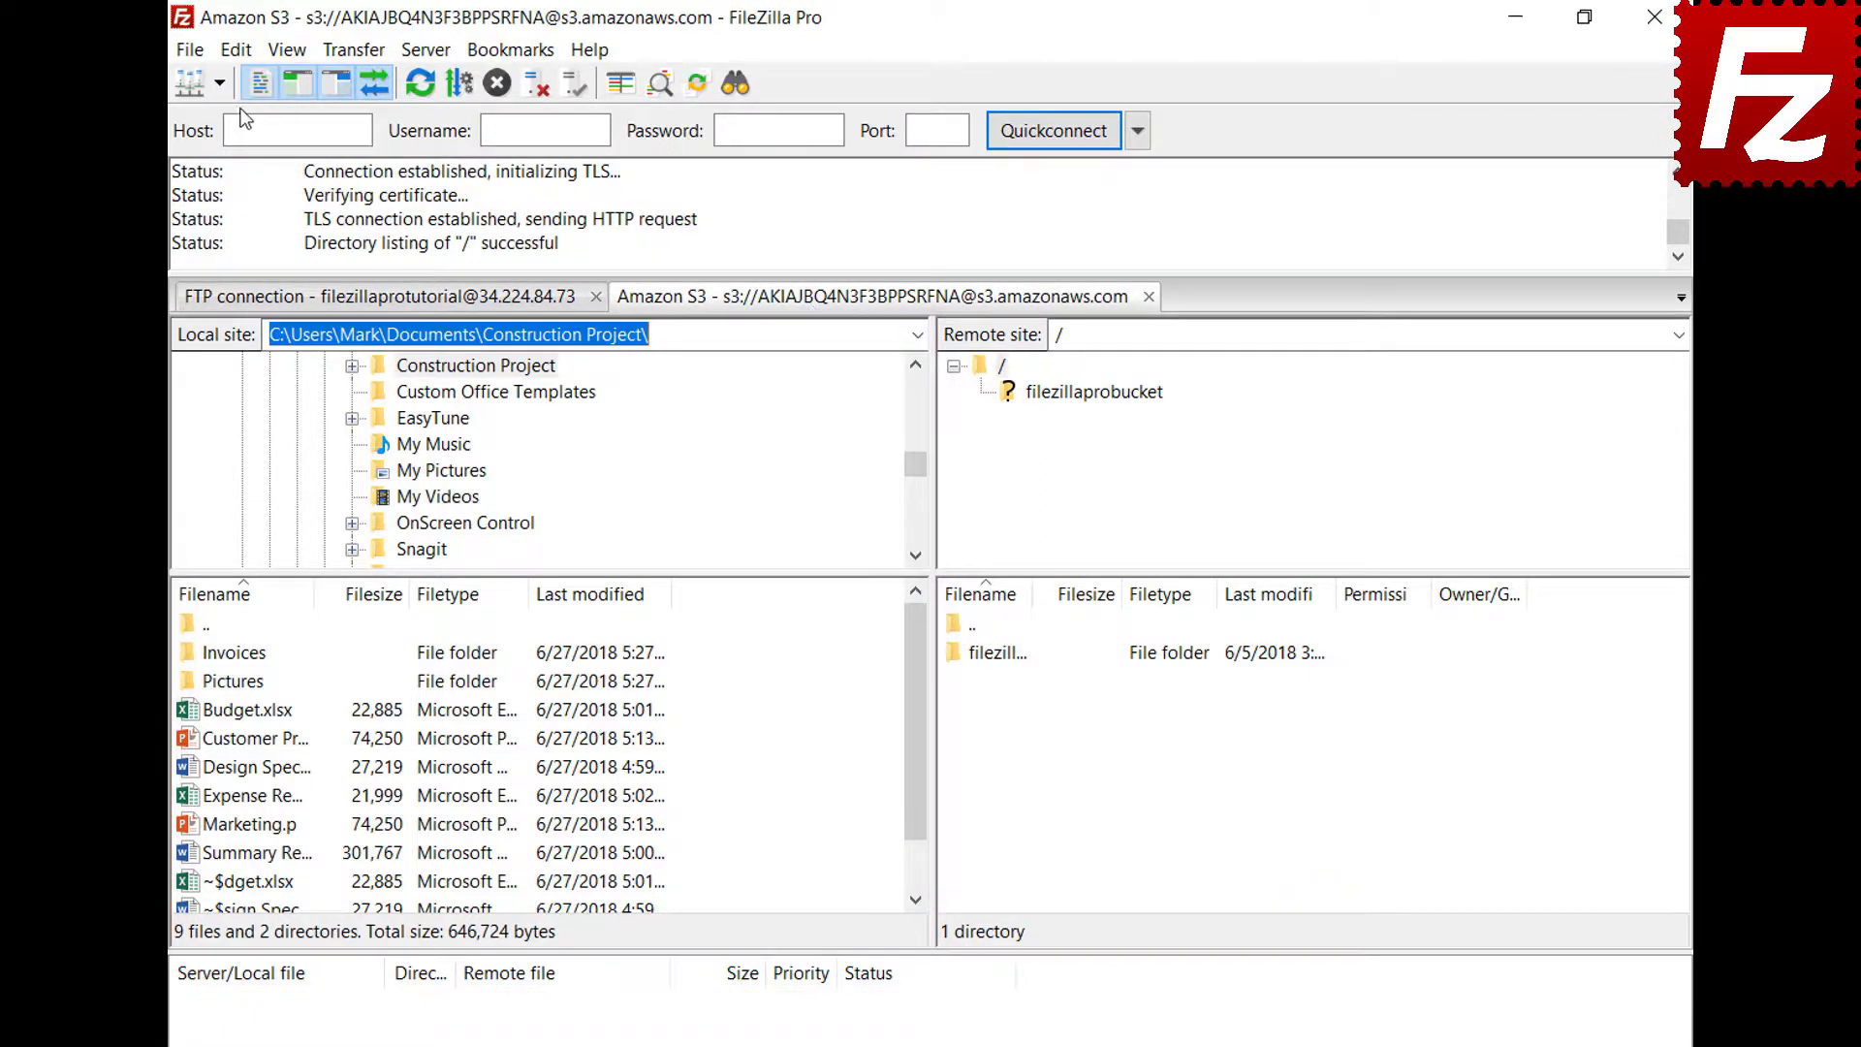
click(237, 51)
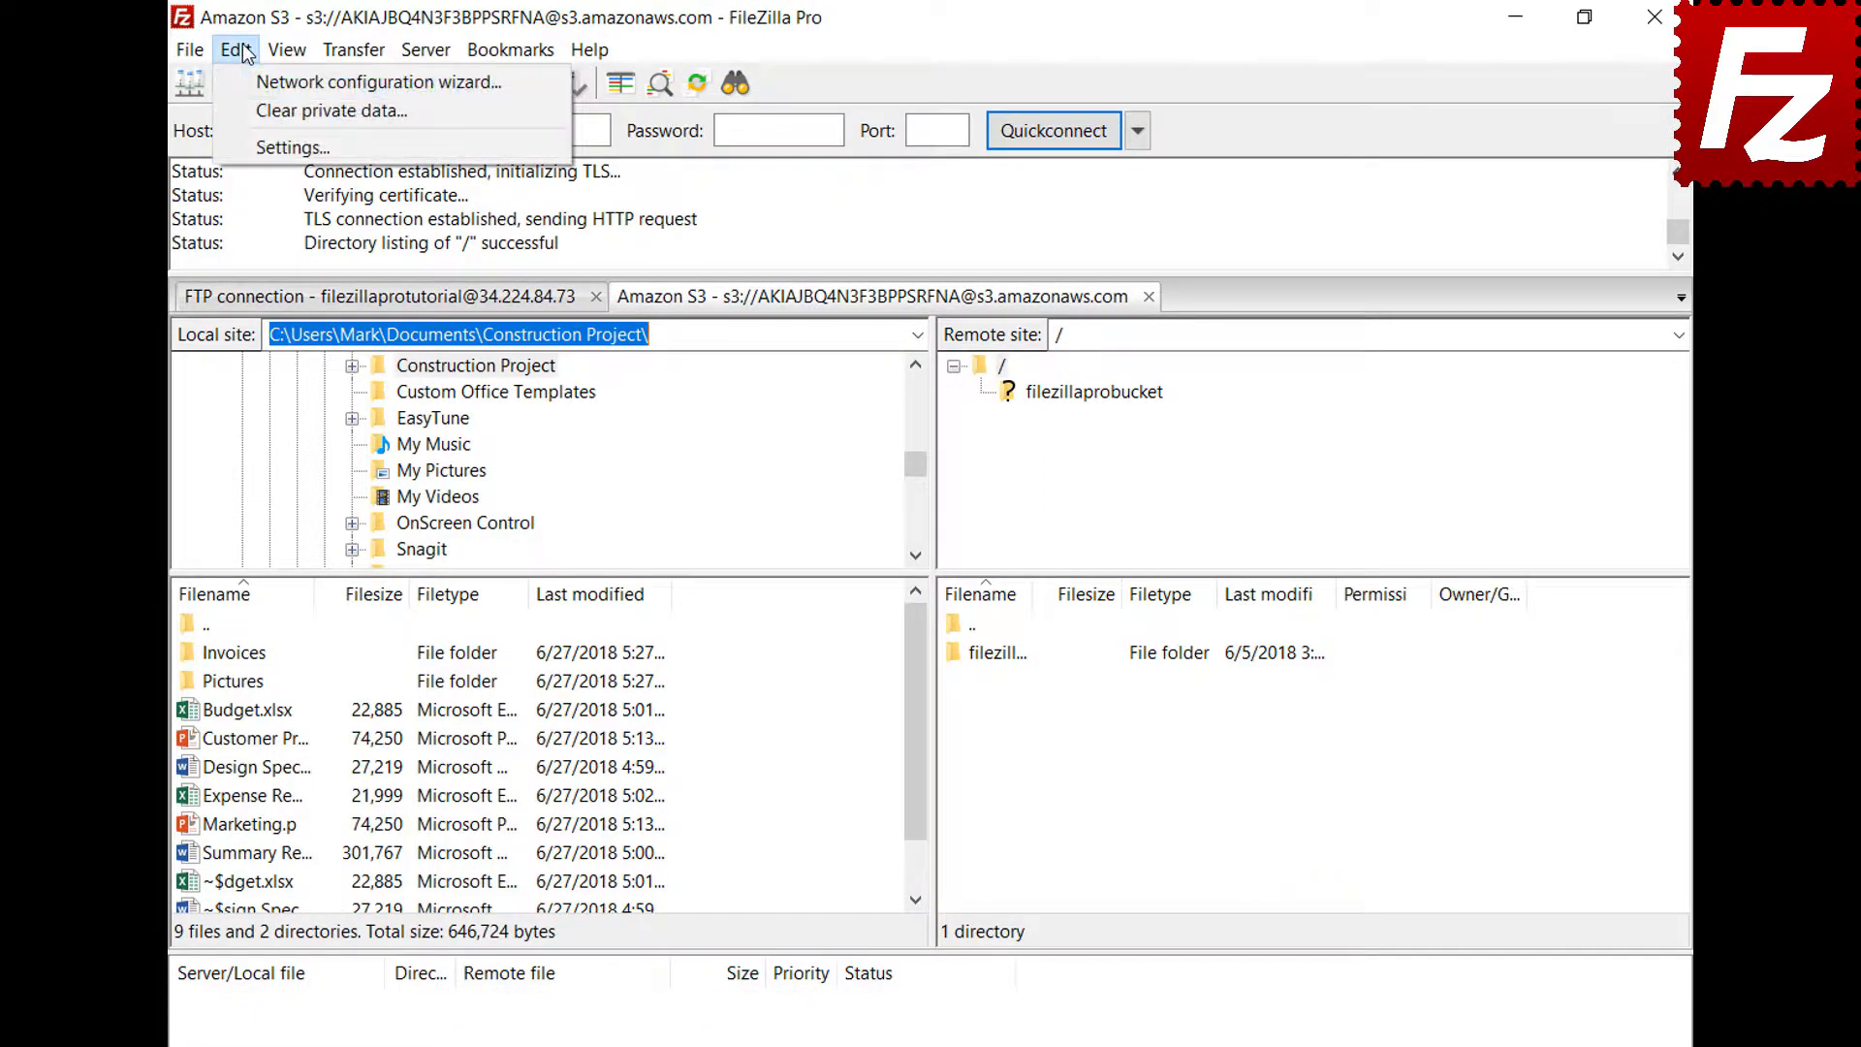
Enable restoring tabs and reconnecting on startup, then relaunch FileZilla Pro to check it
click(261, 145)
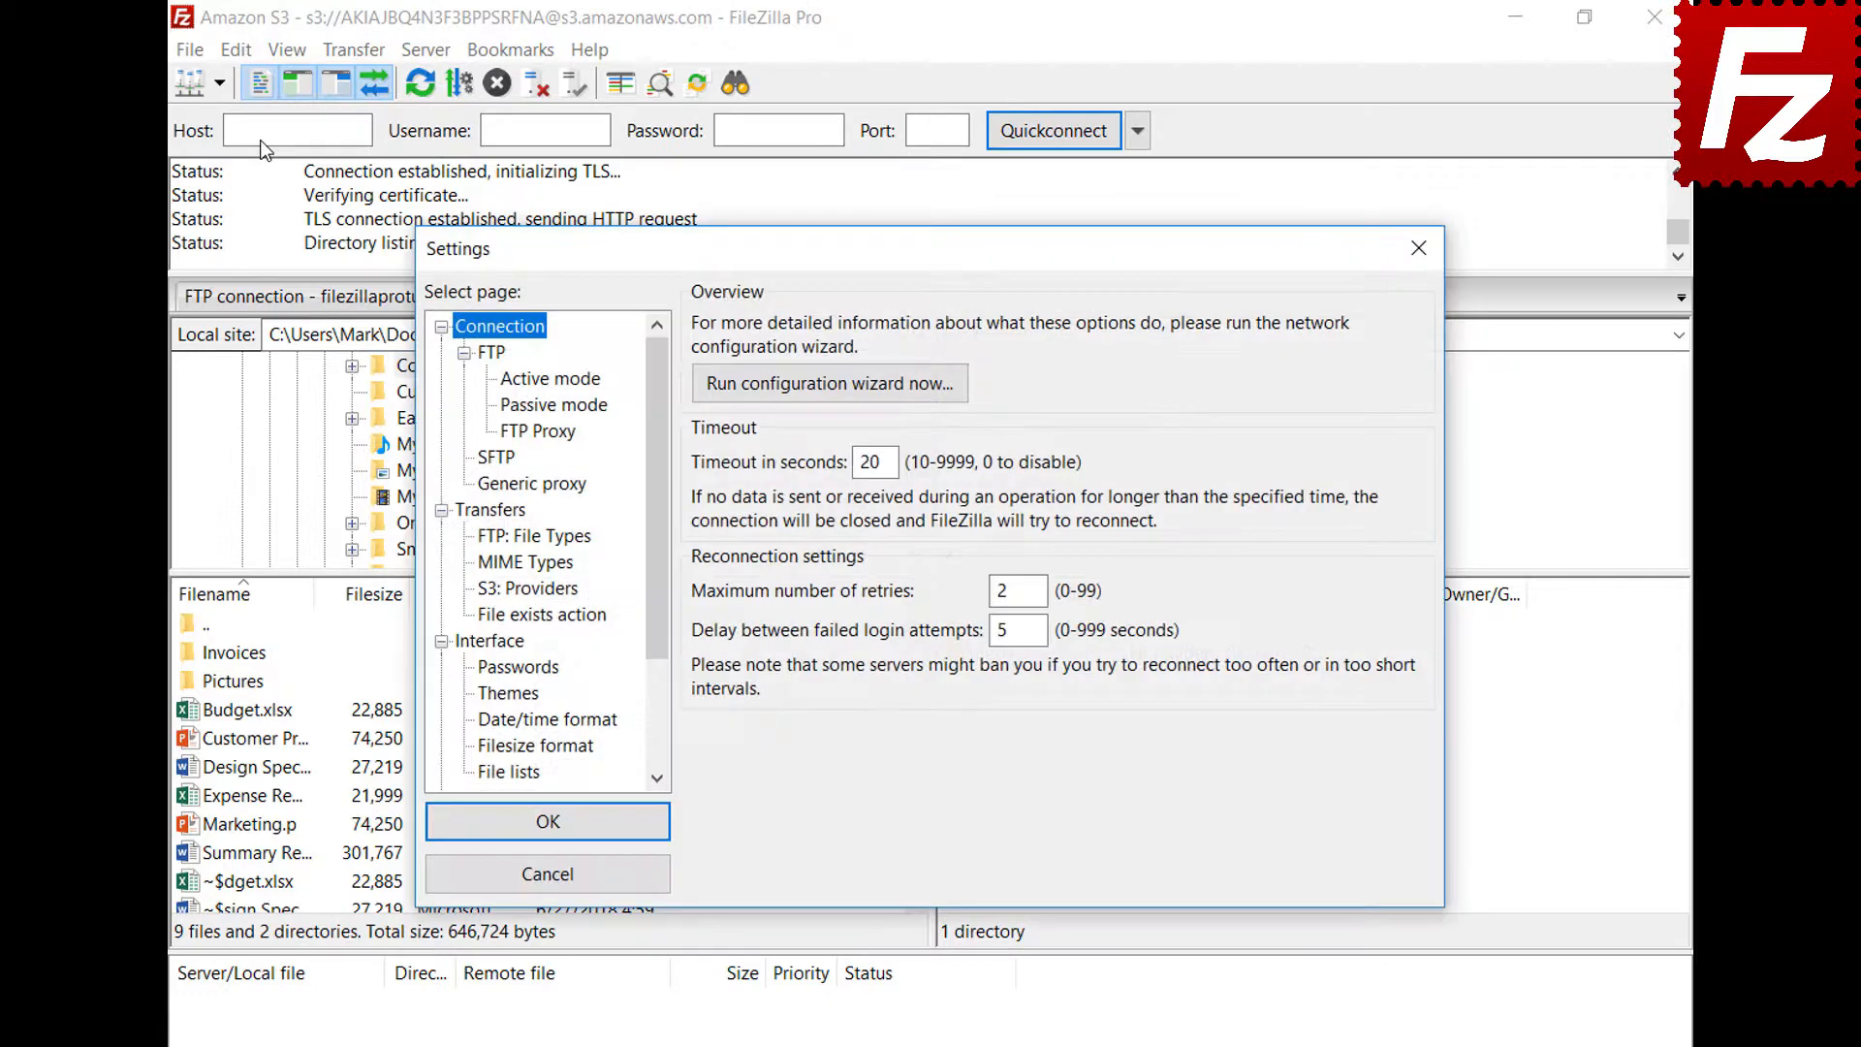
click(516, 647)
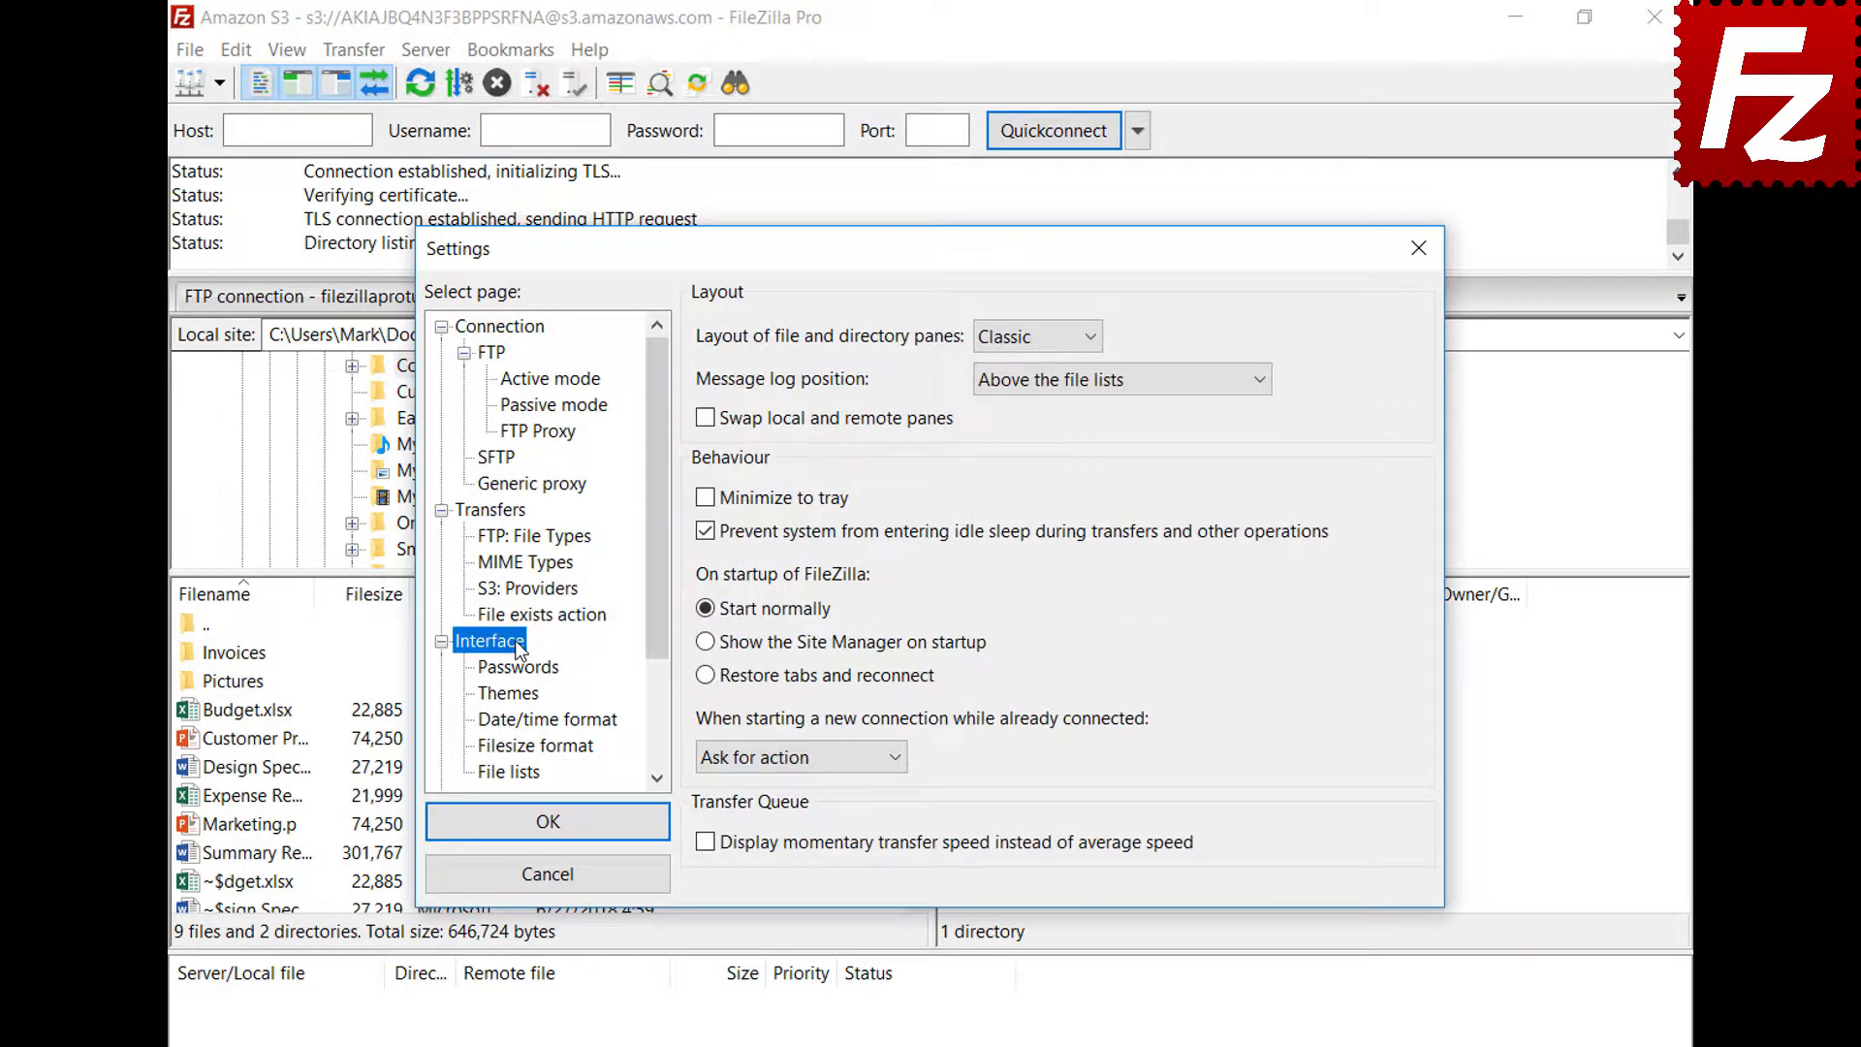
click(706, 677)
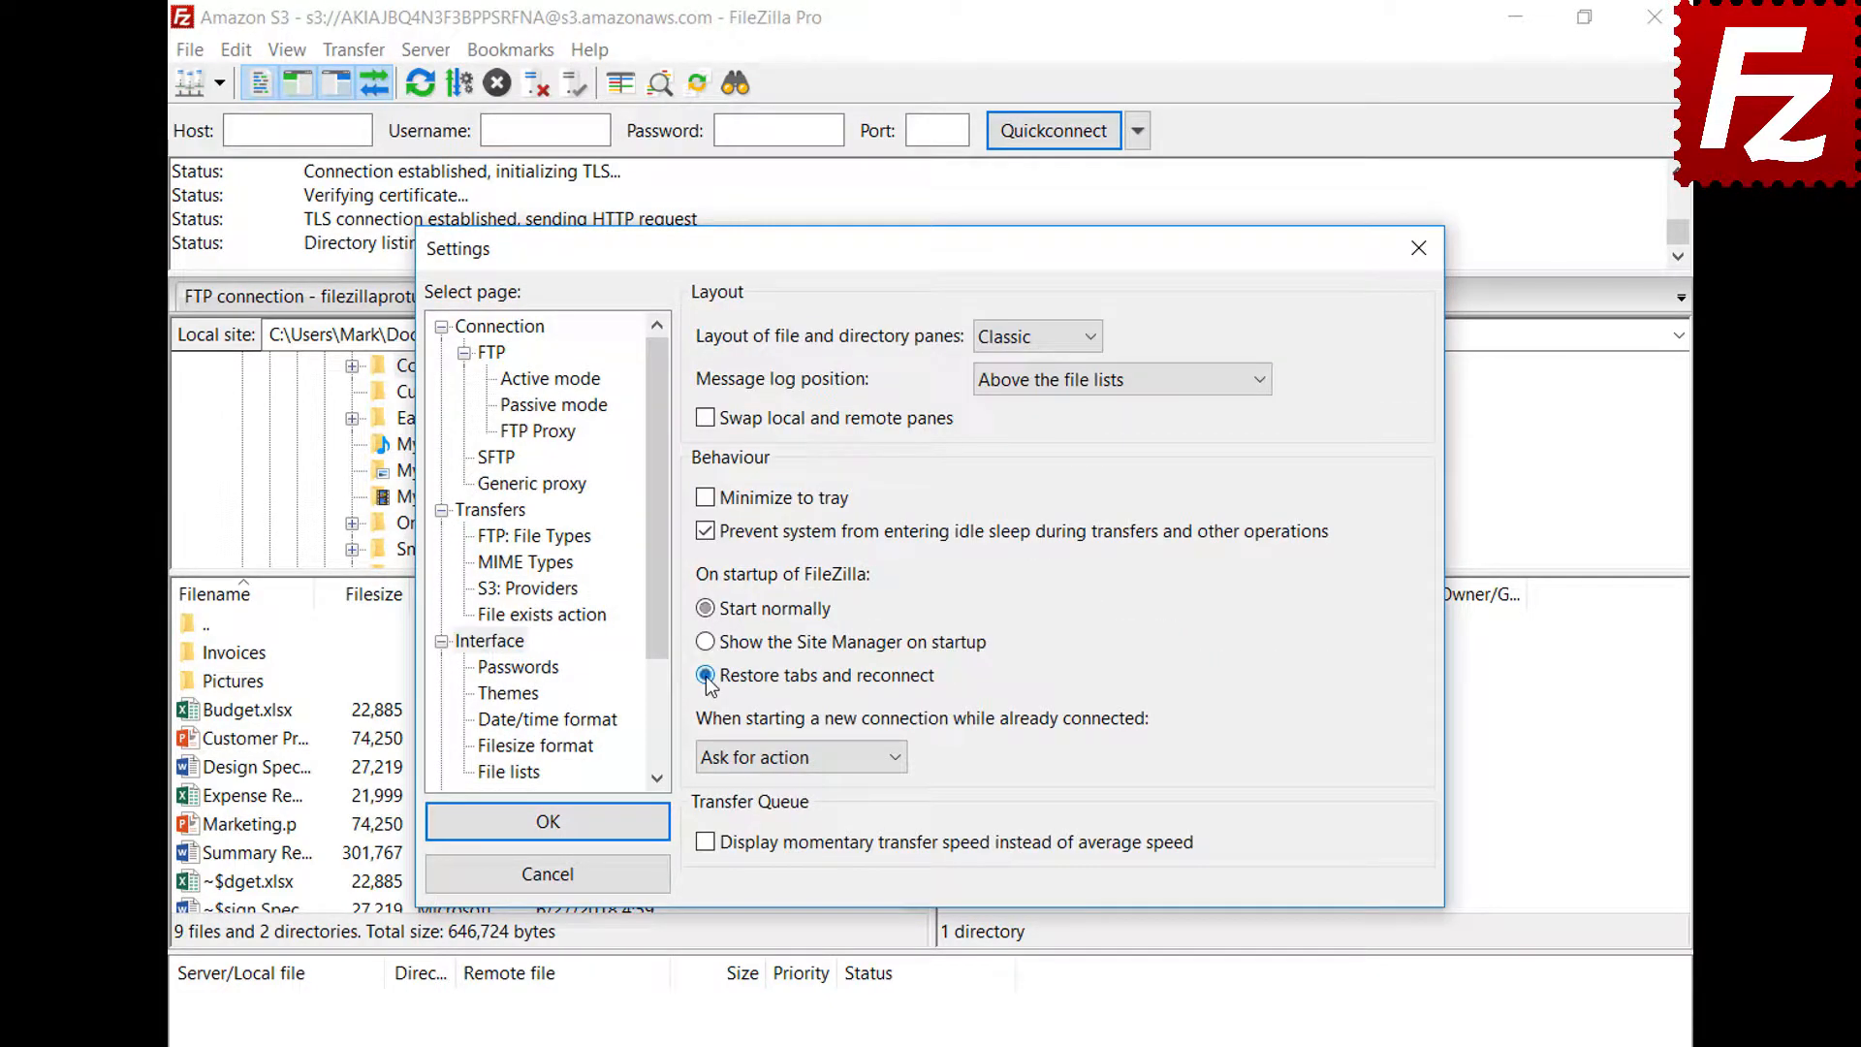
click(560, 824)
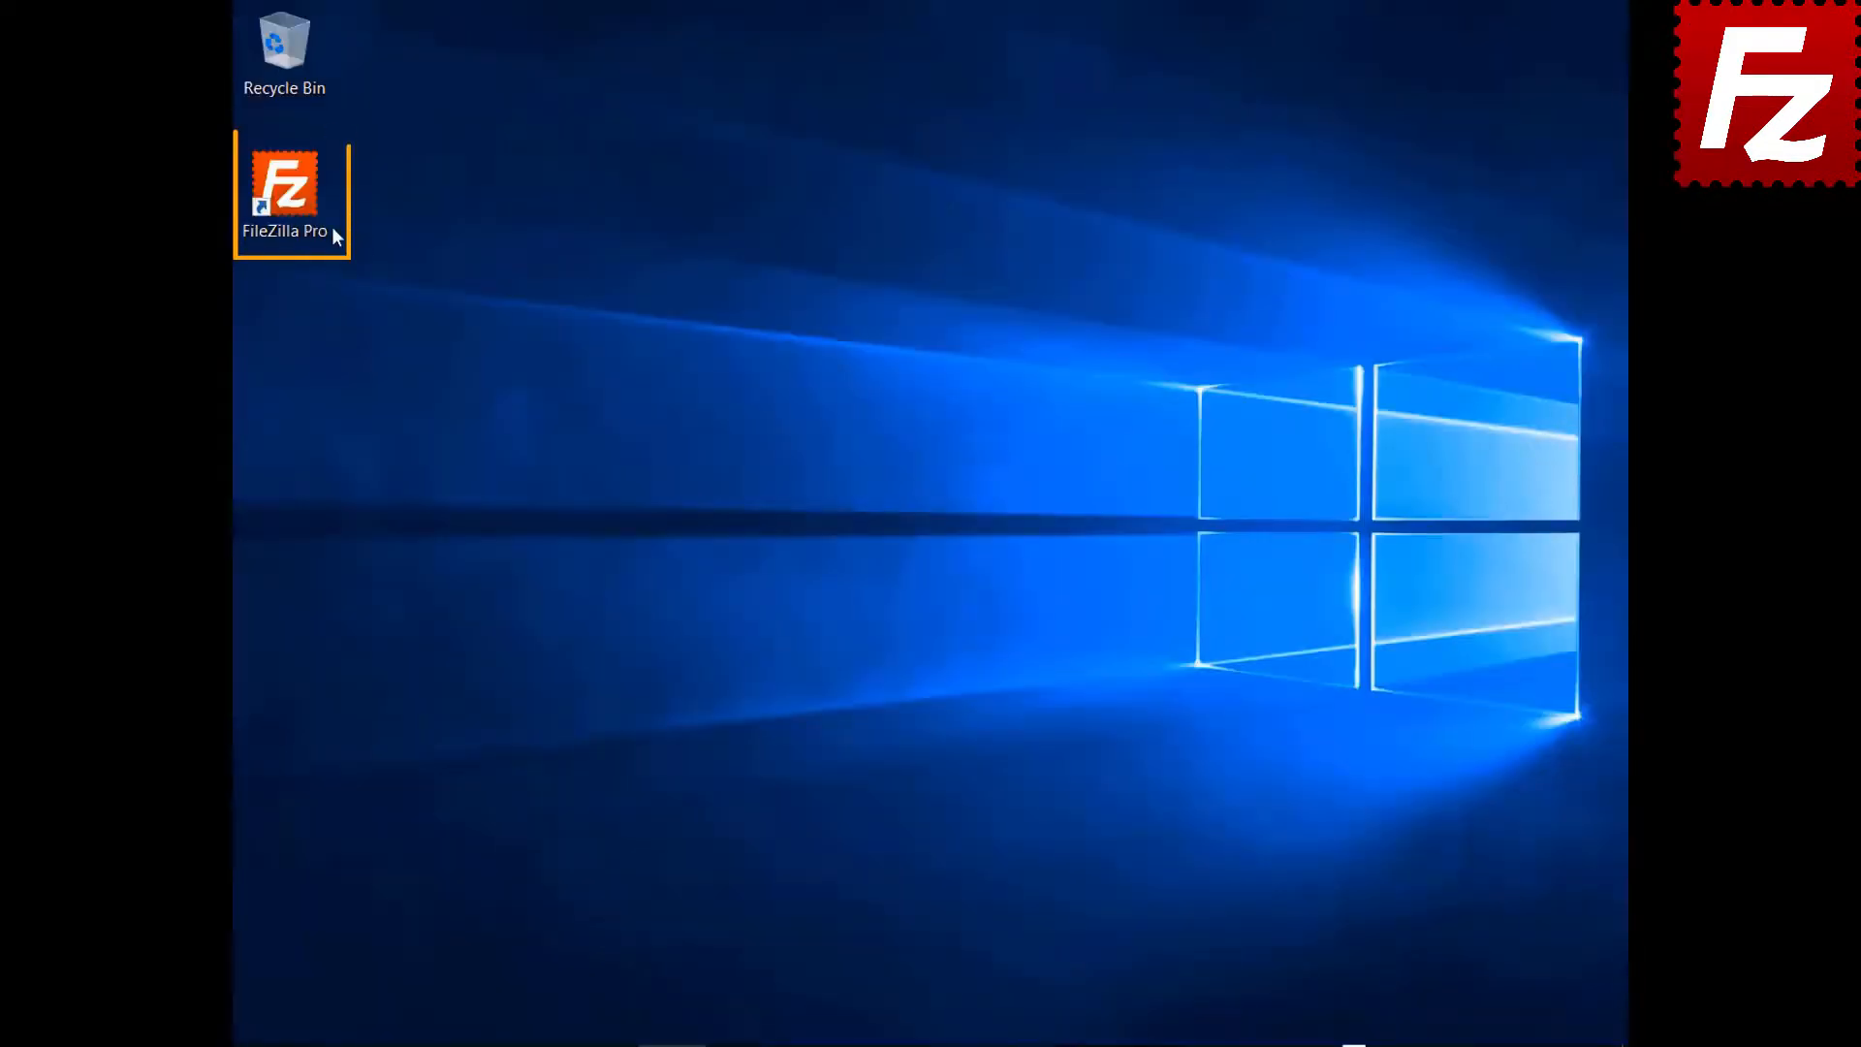
double_click(331, 235)
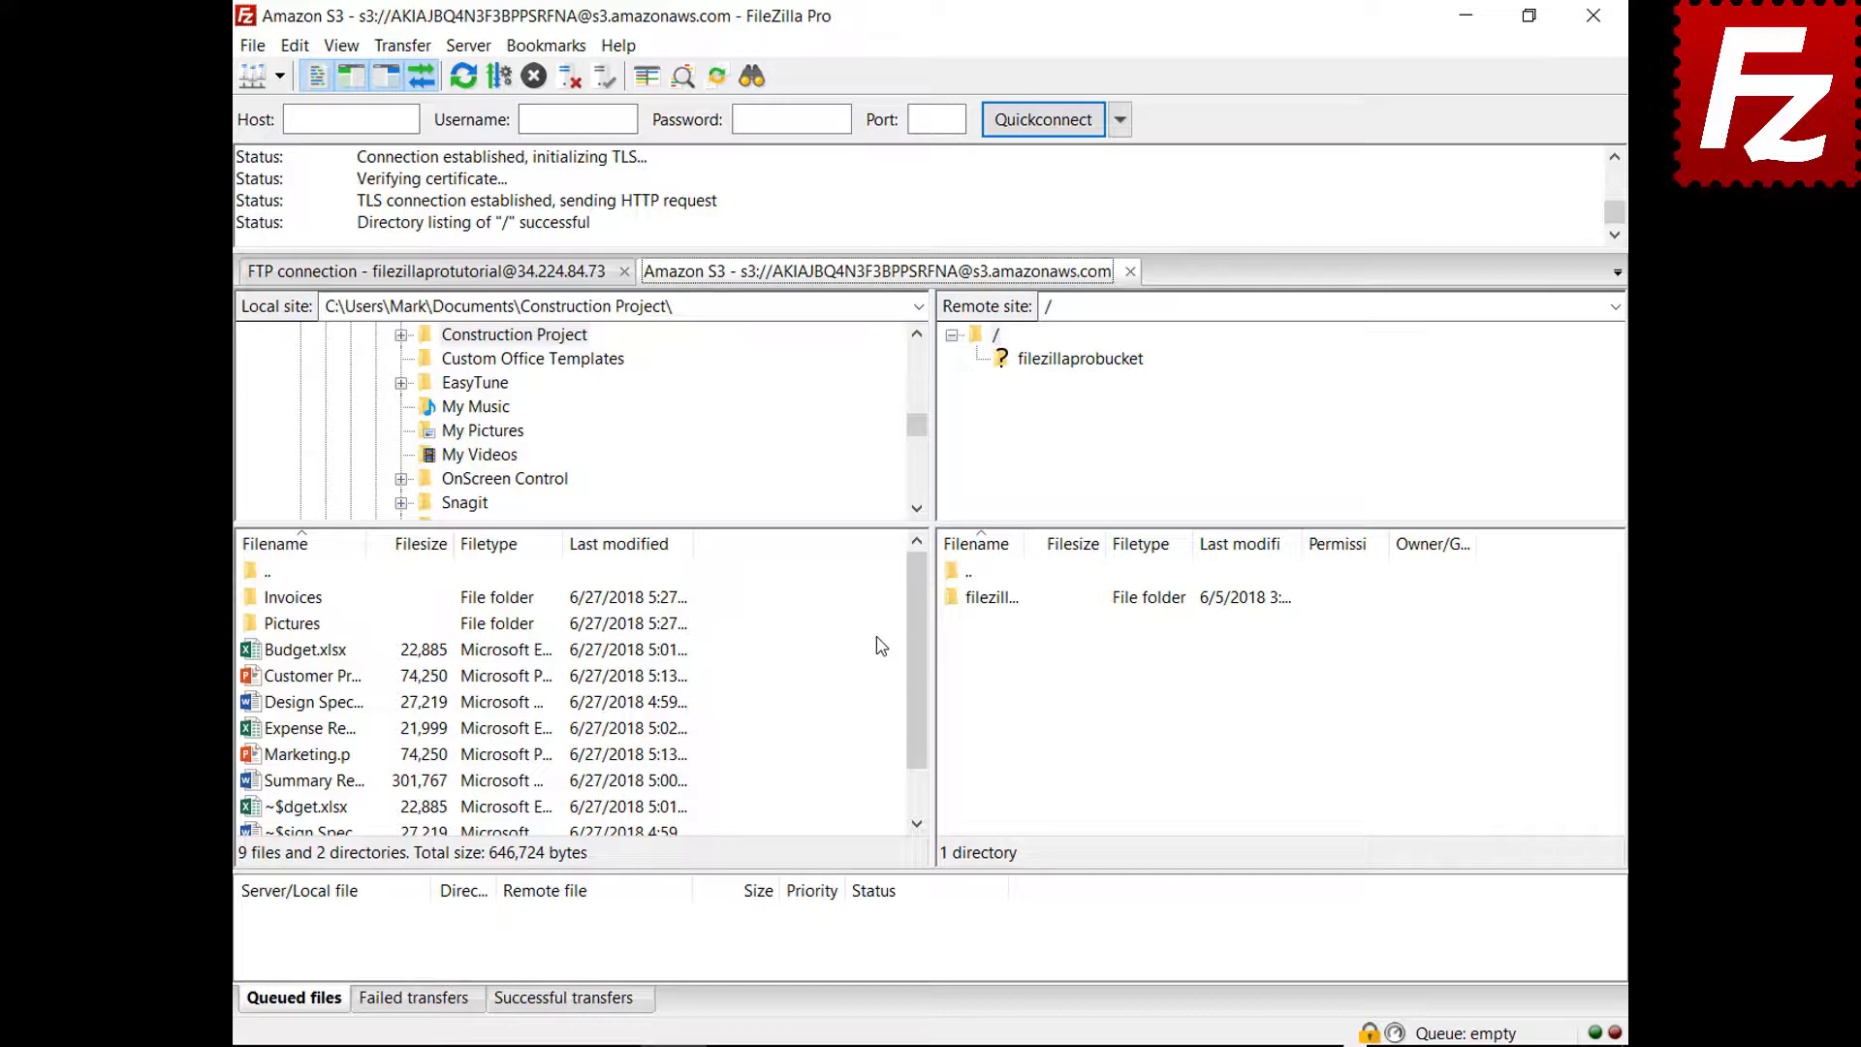
click(1131, 272)
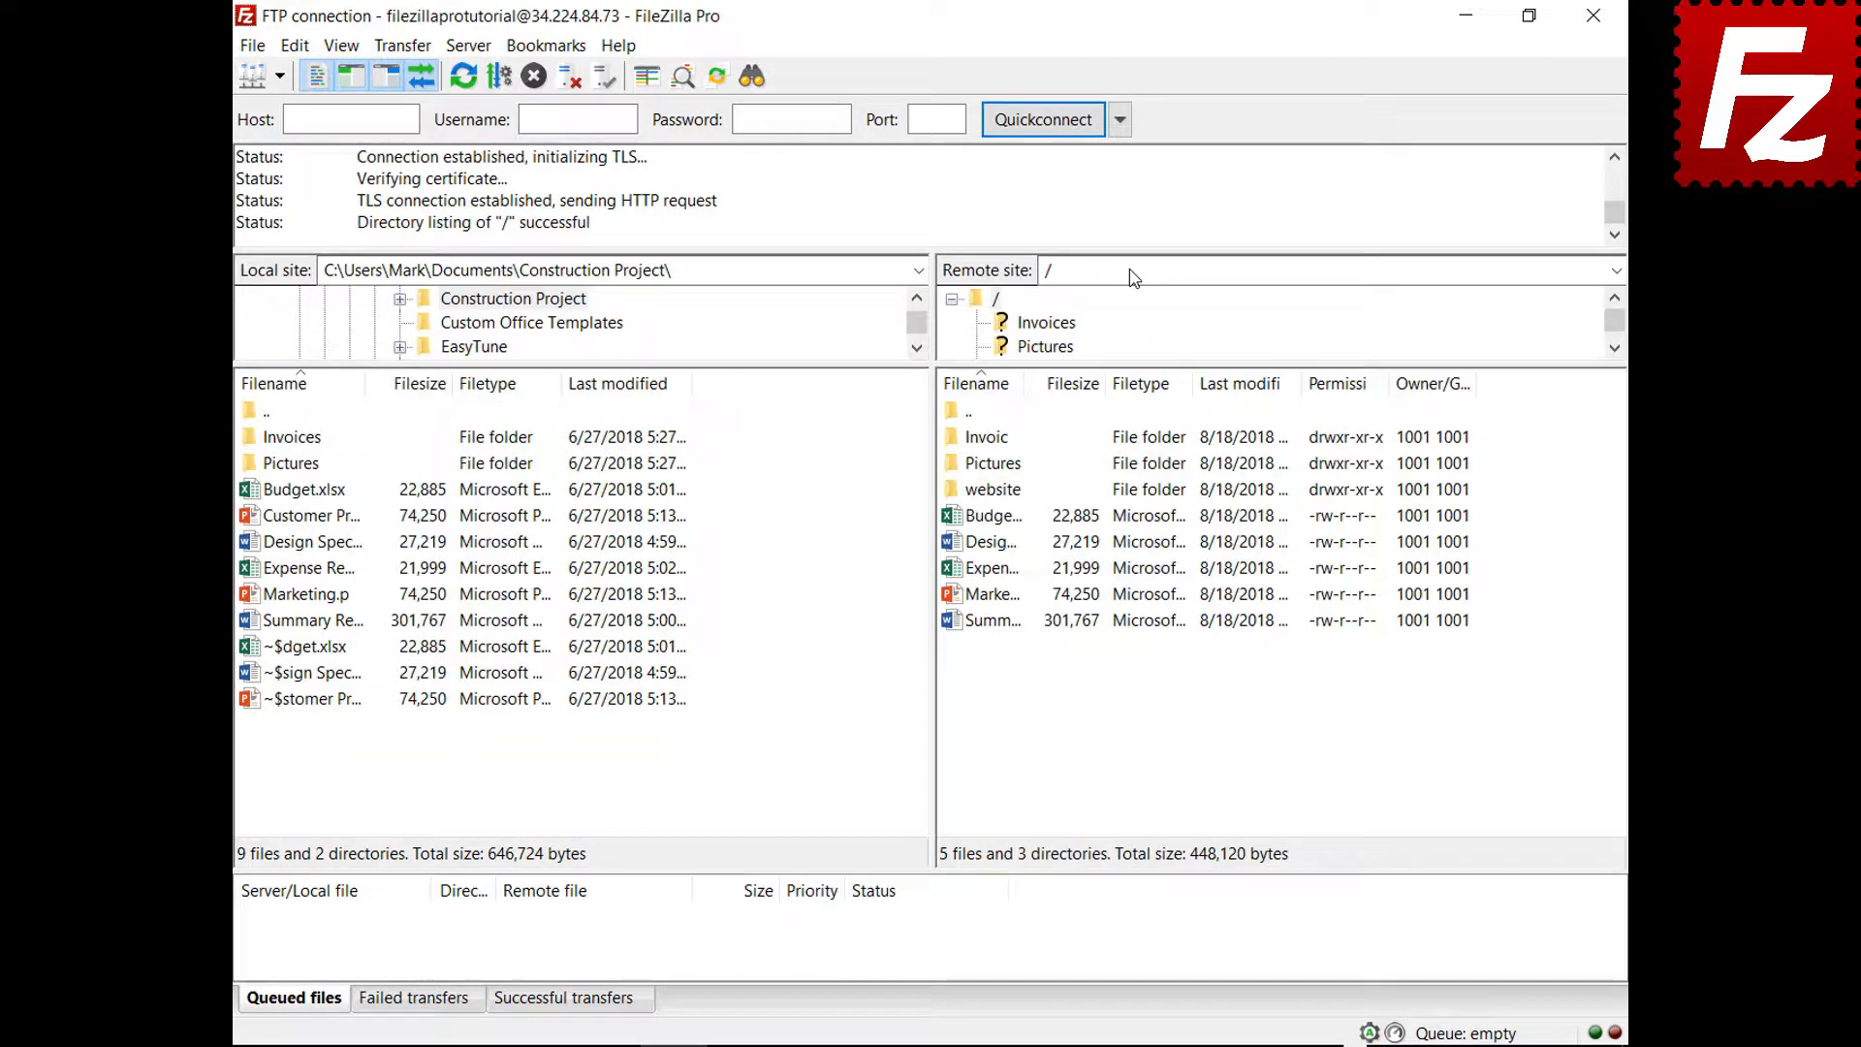
Set new connections to open in a new tab, then connect to Amazon S3
click(295, 45)
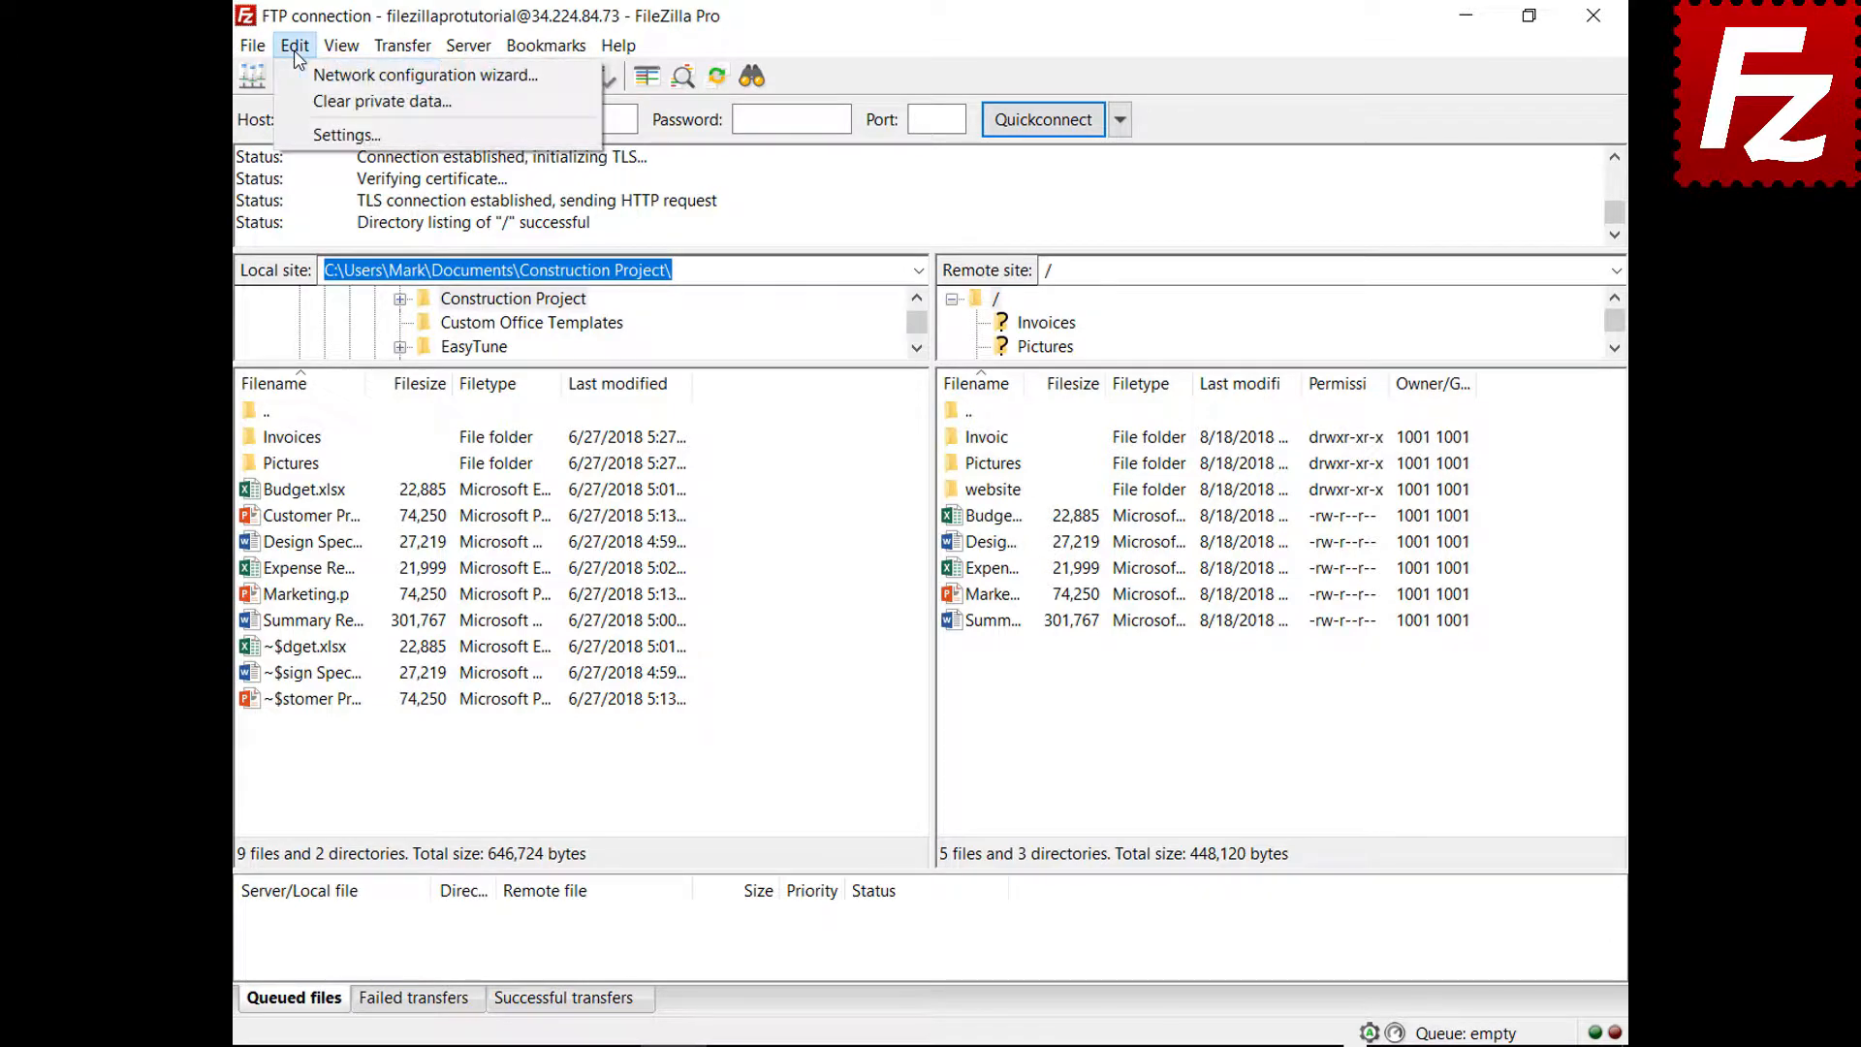
click(315, 136)
click(528, 587)
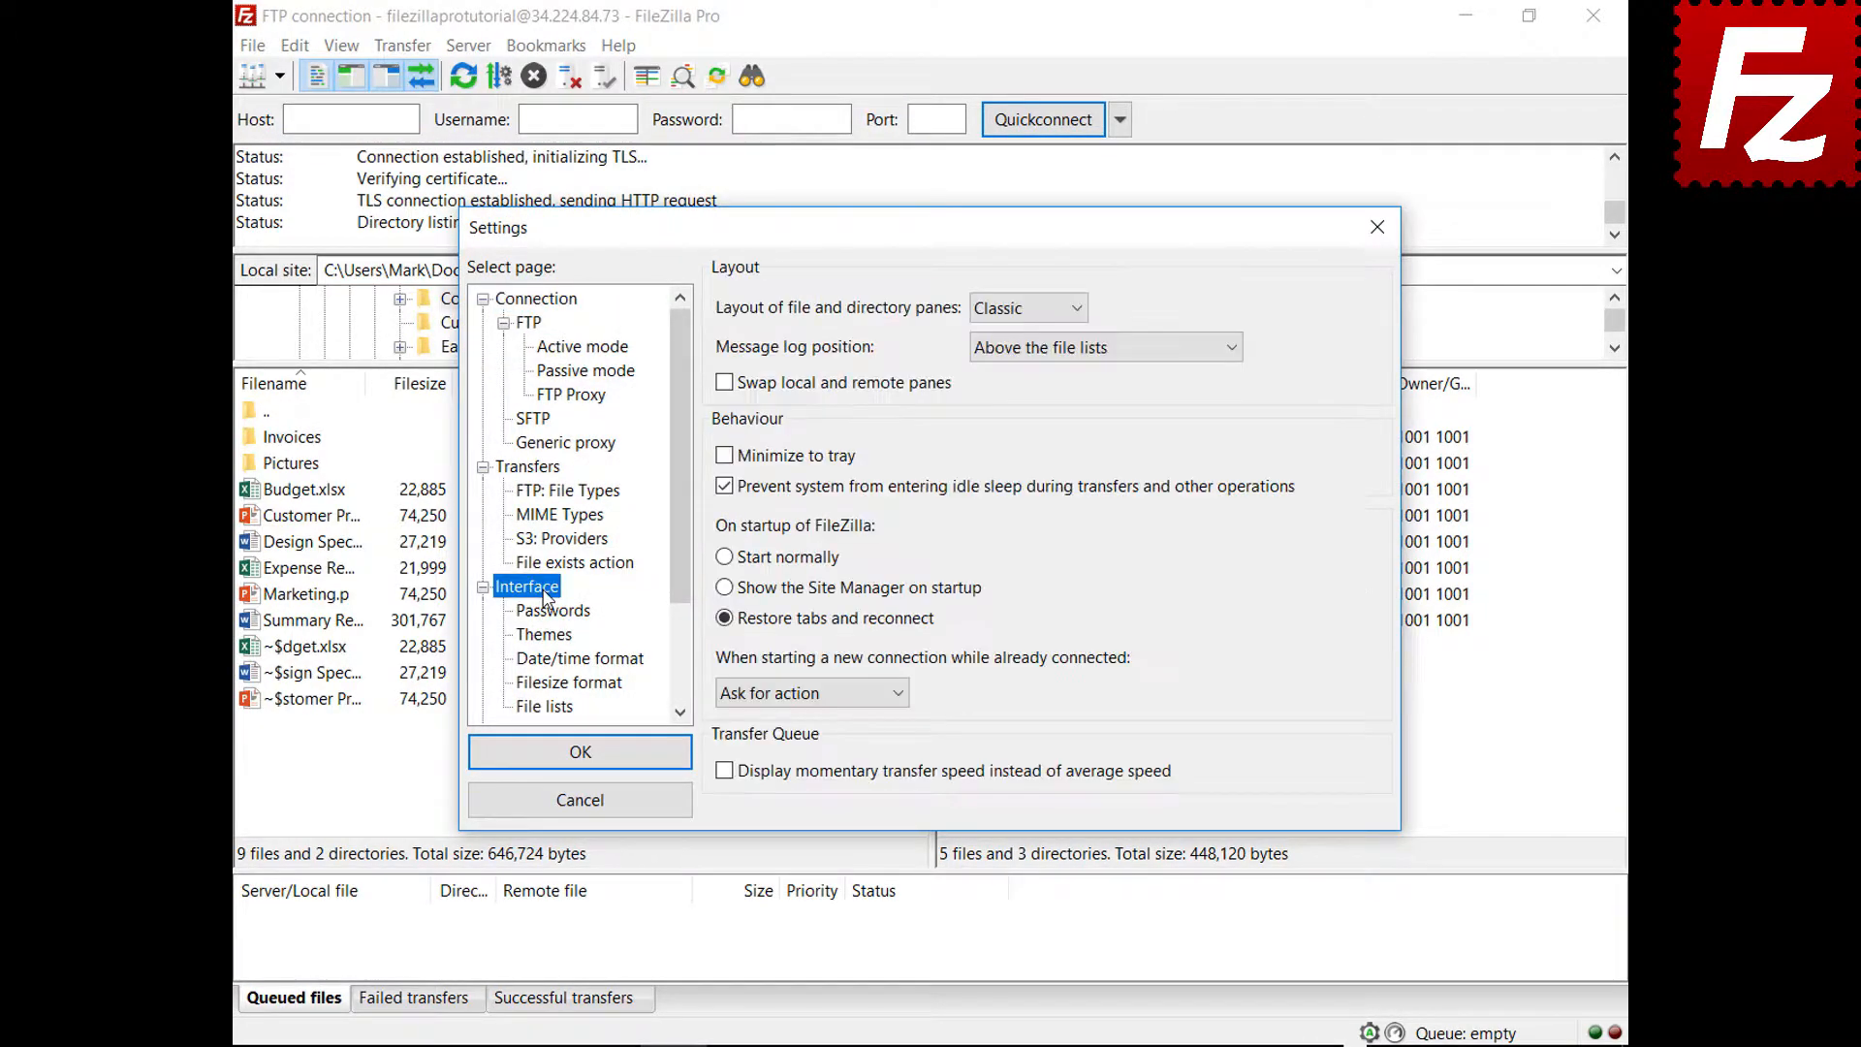
click(901, 694)
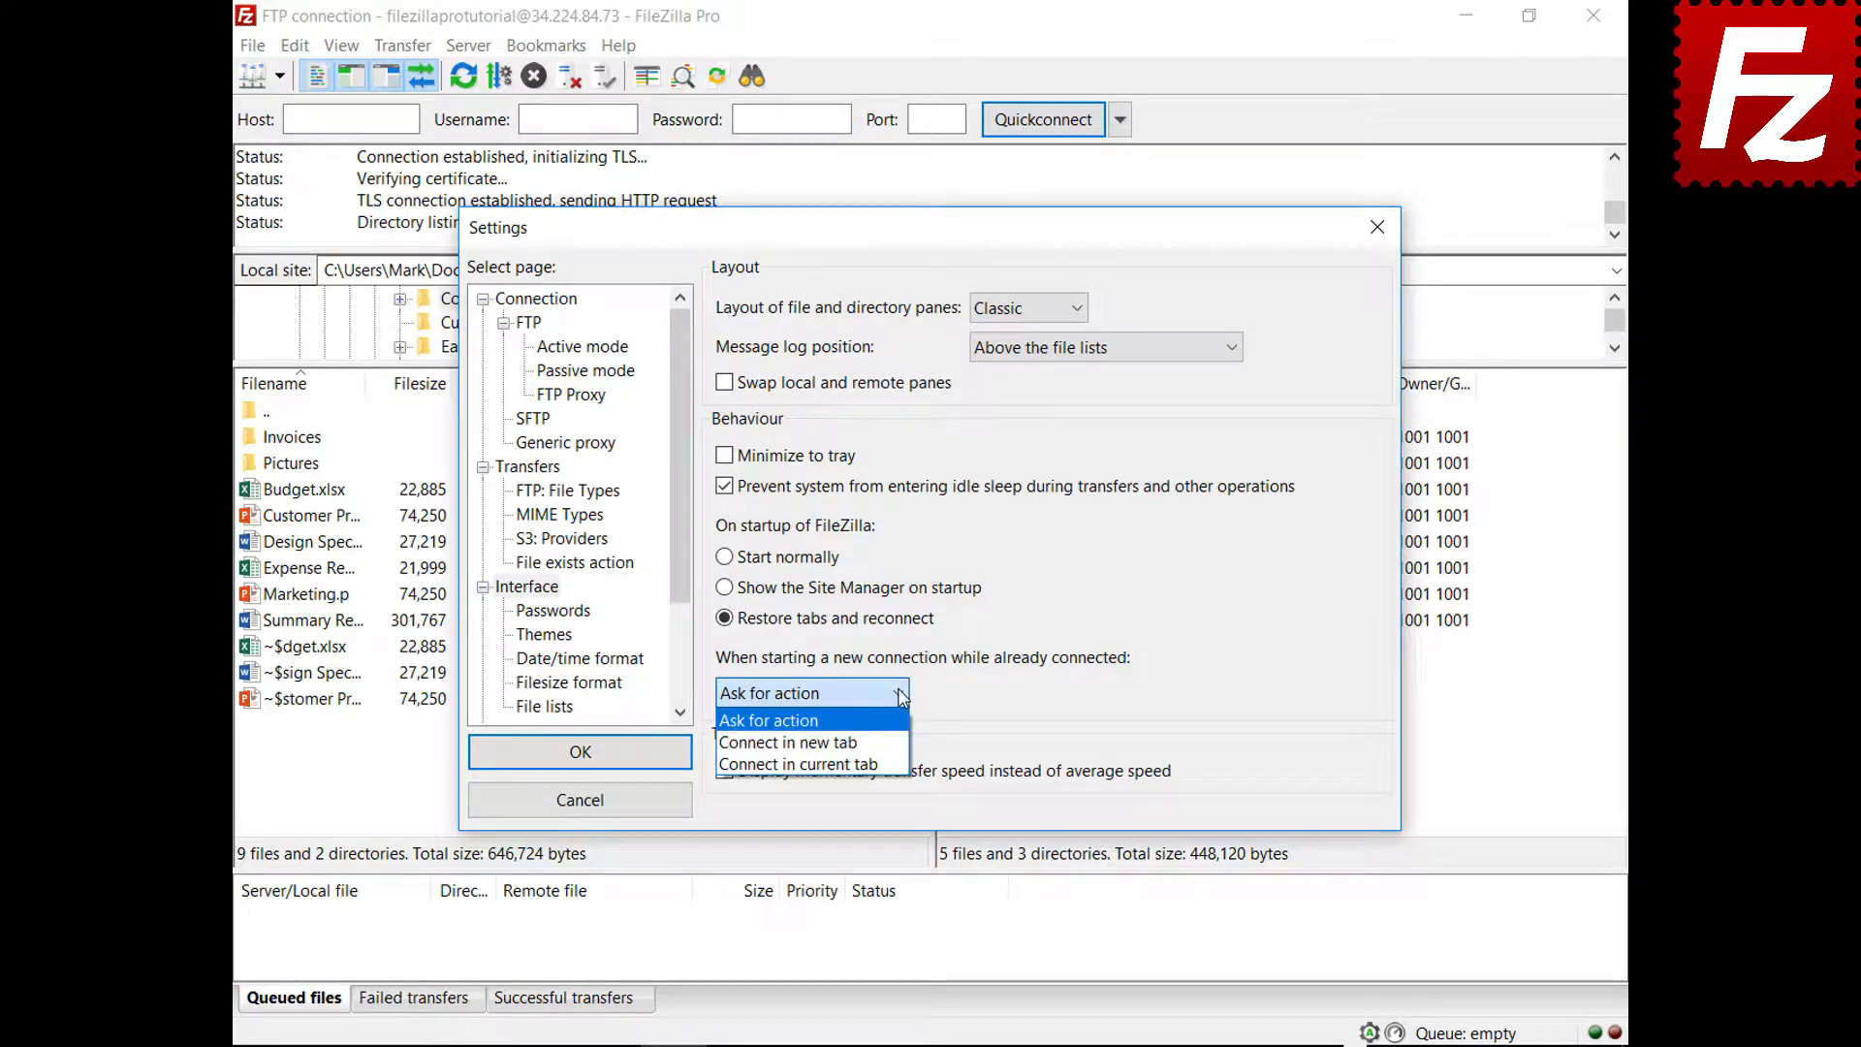
click(788, 743)
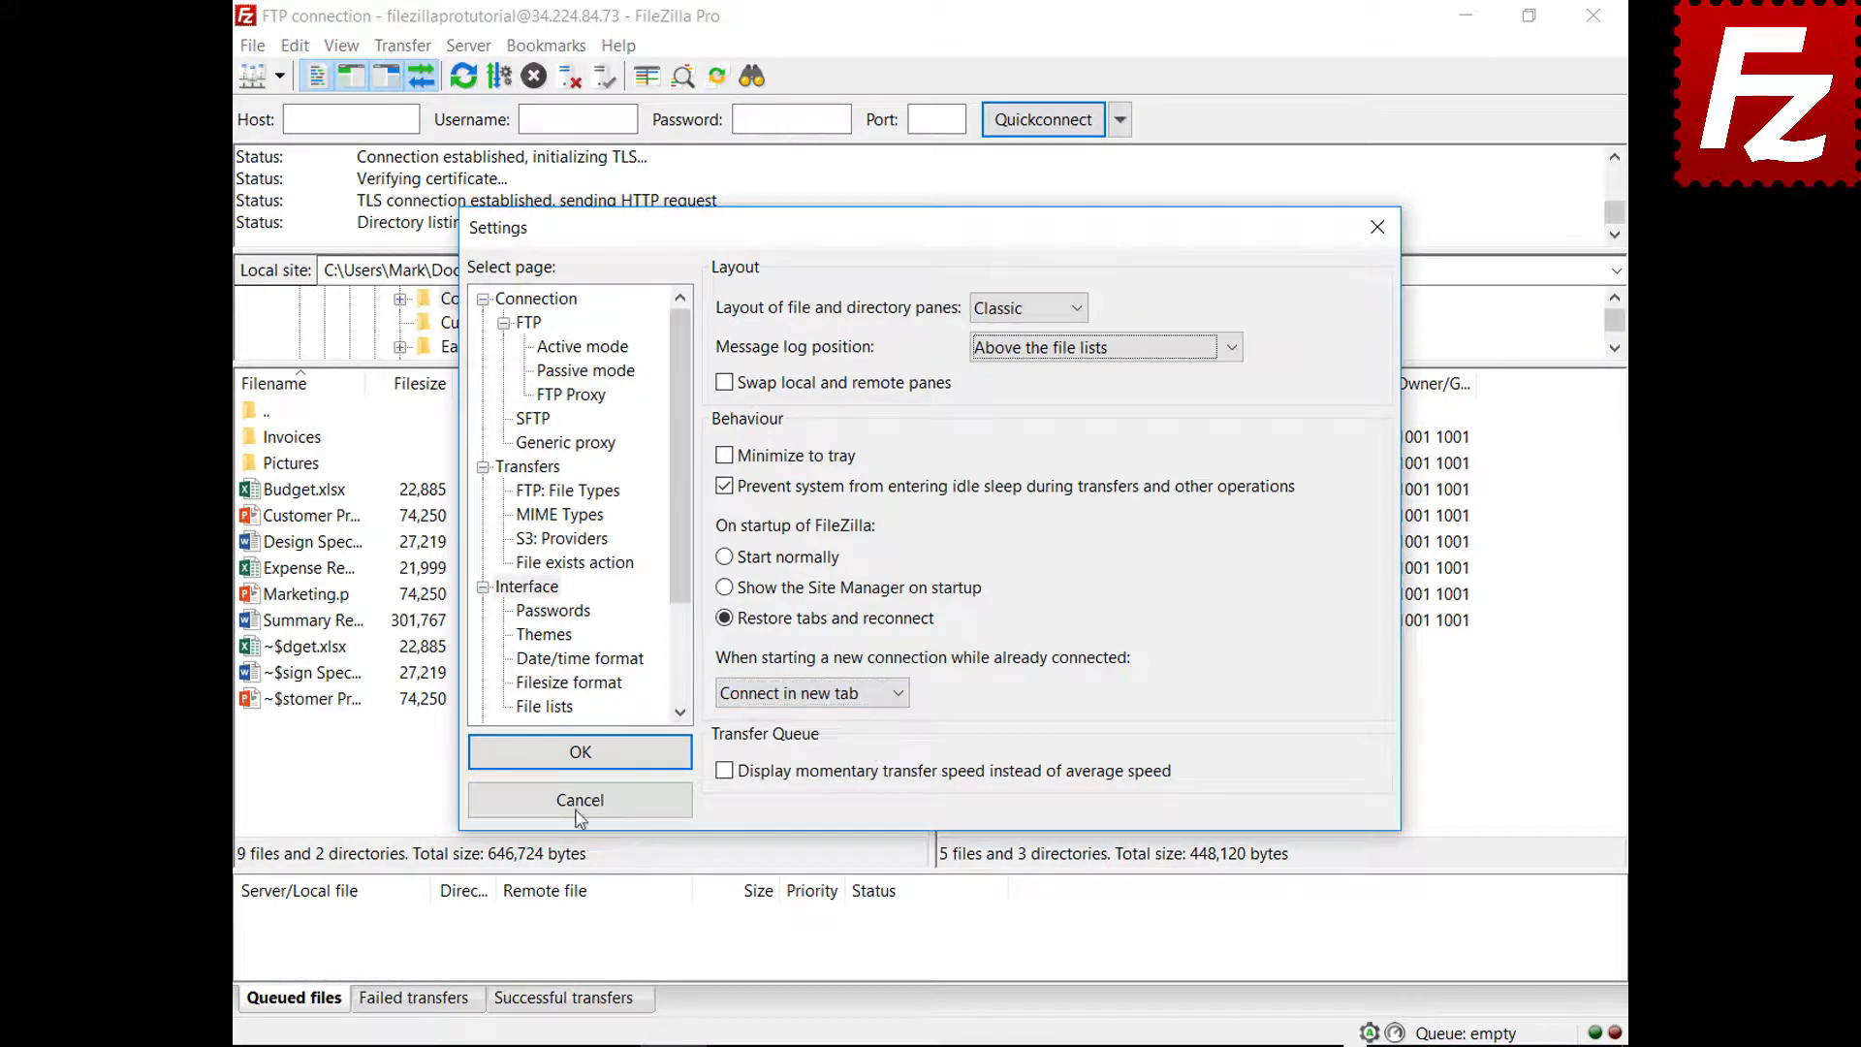
click(582, 754)
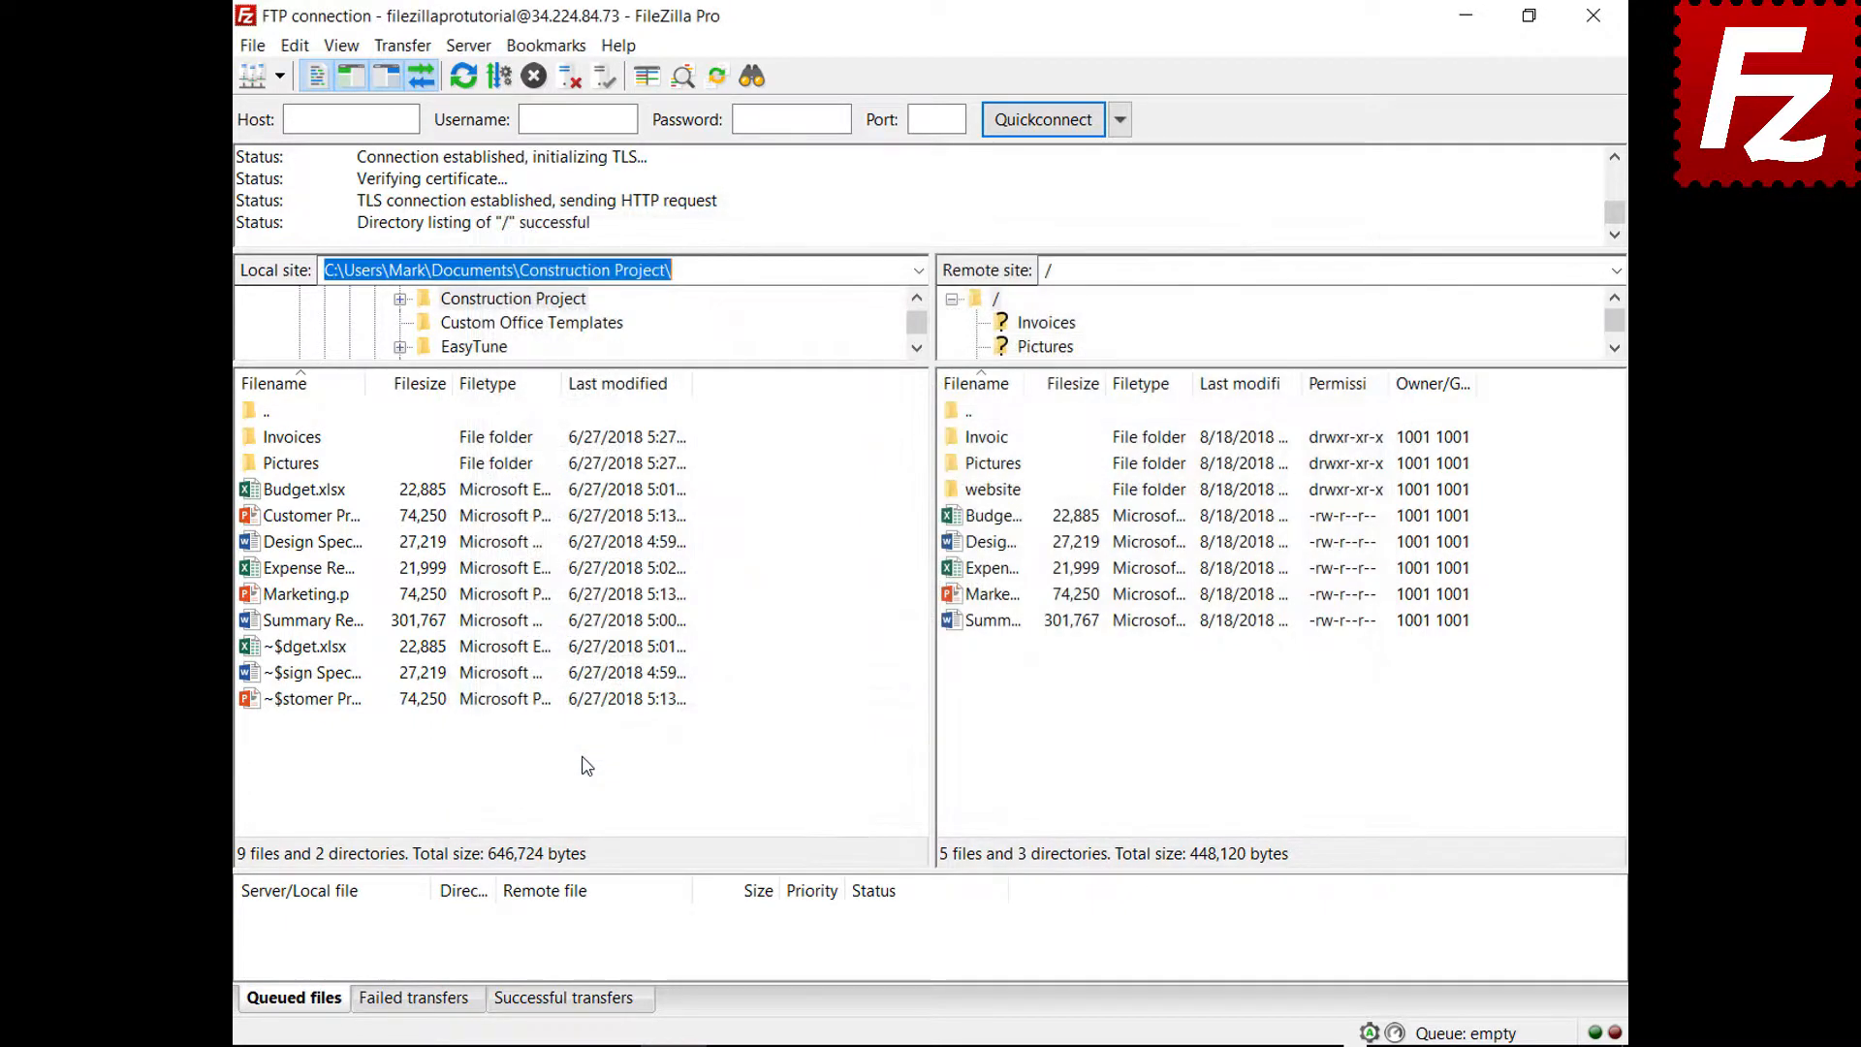
click(279, 76)
click(291, 113)
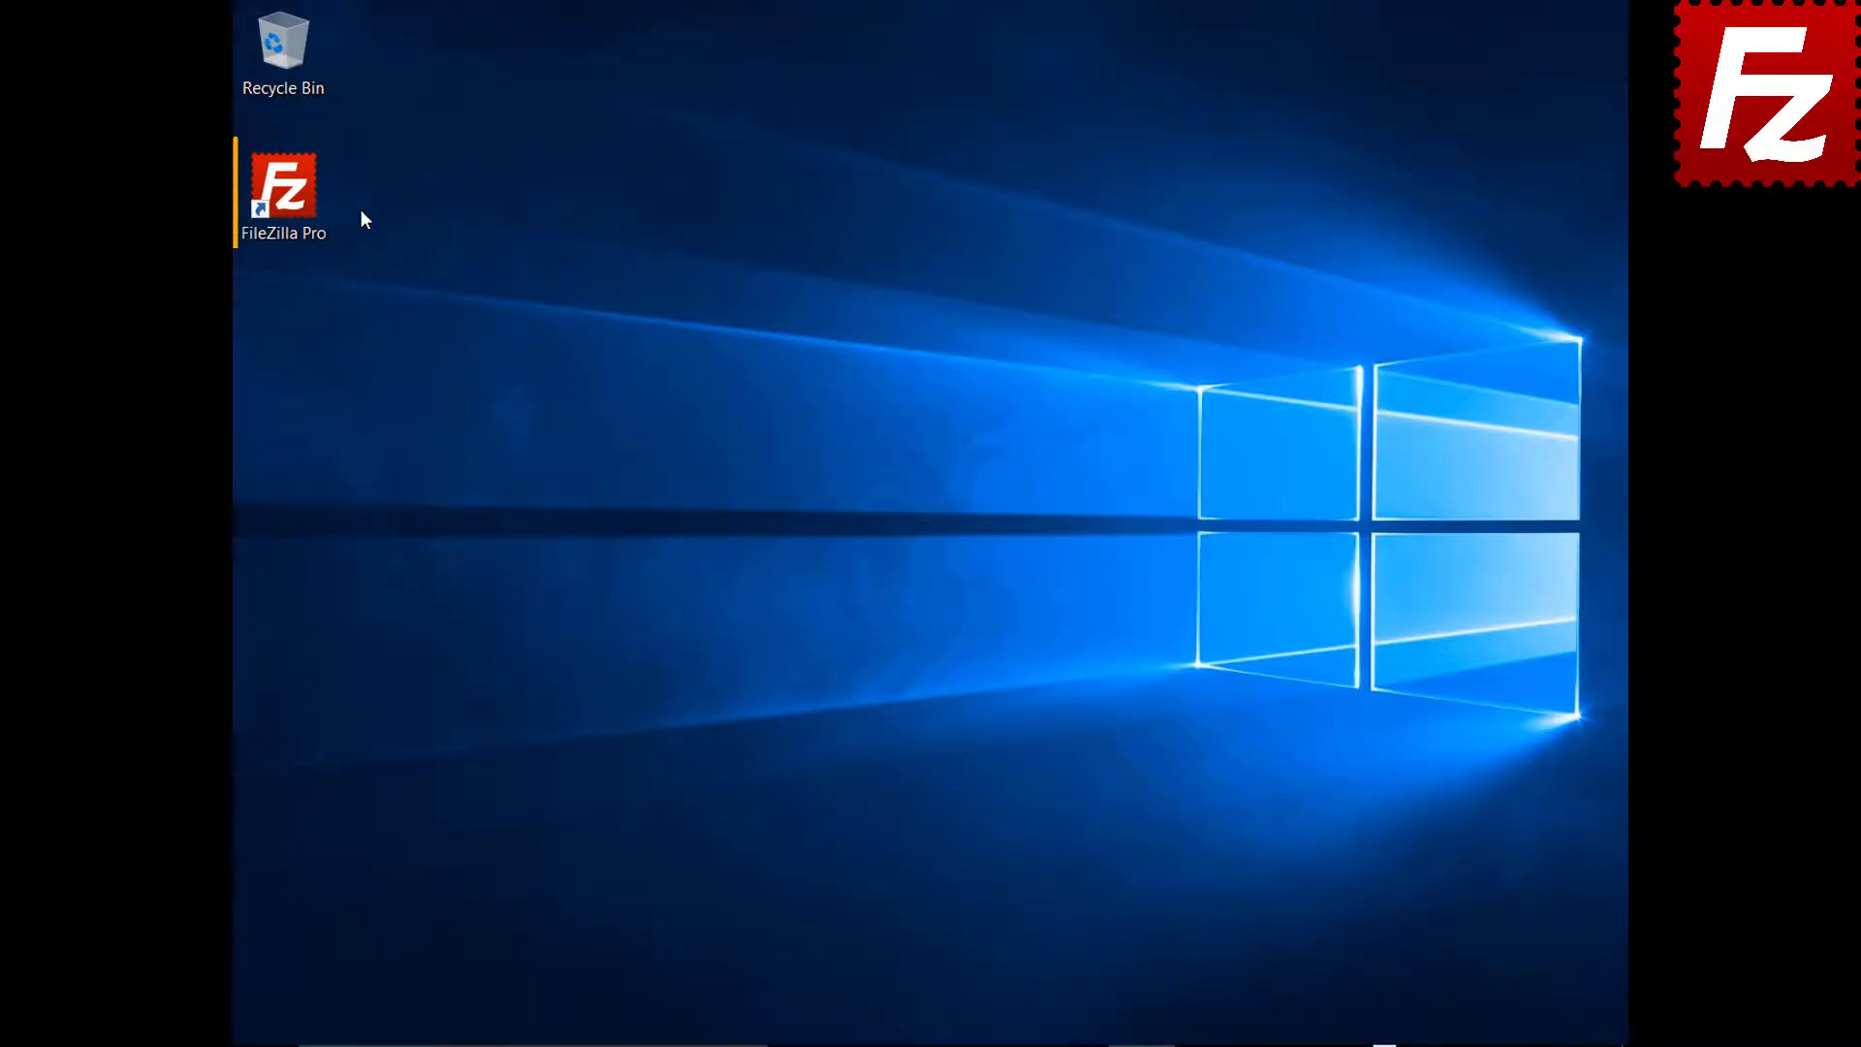
Relaunch FileZilla Pro from the desktop and connect a second tab to Amazon S3
double_click(295, 199)
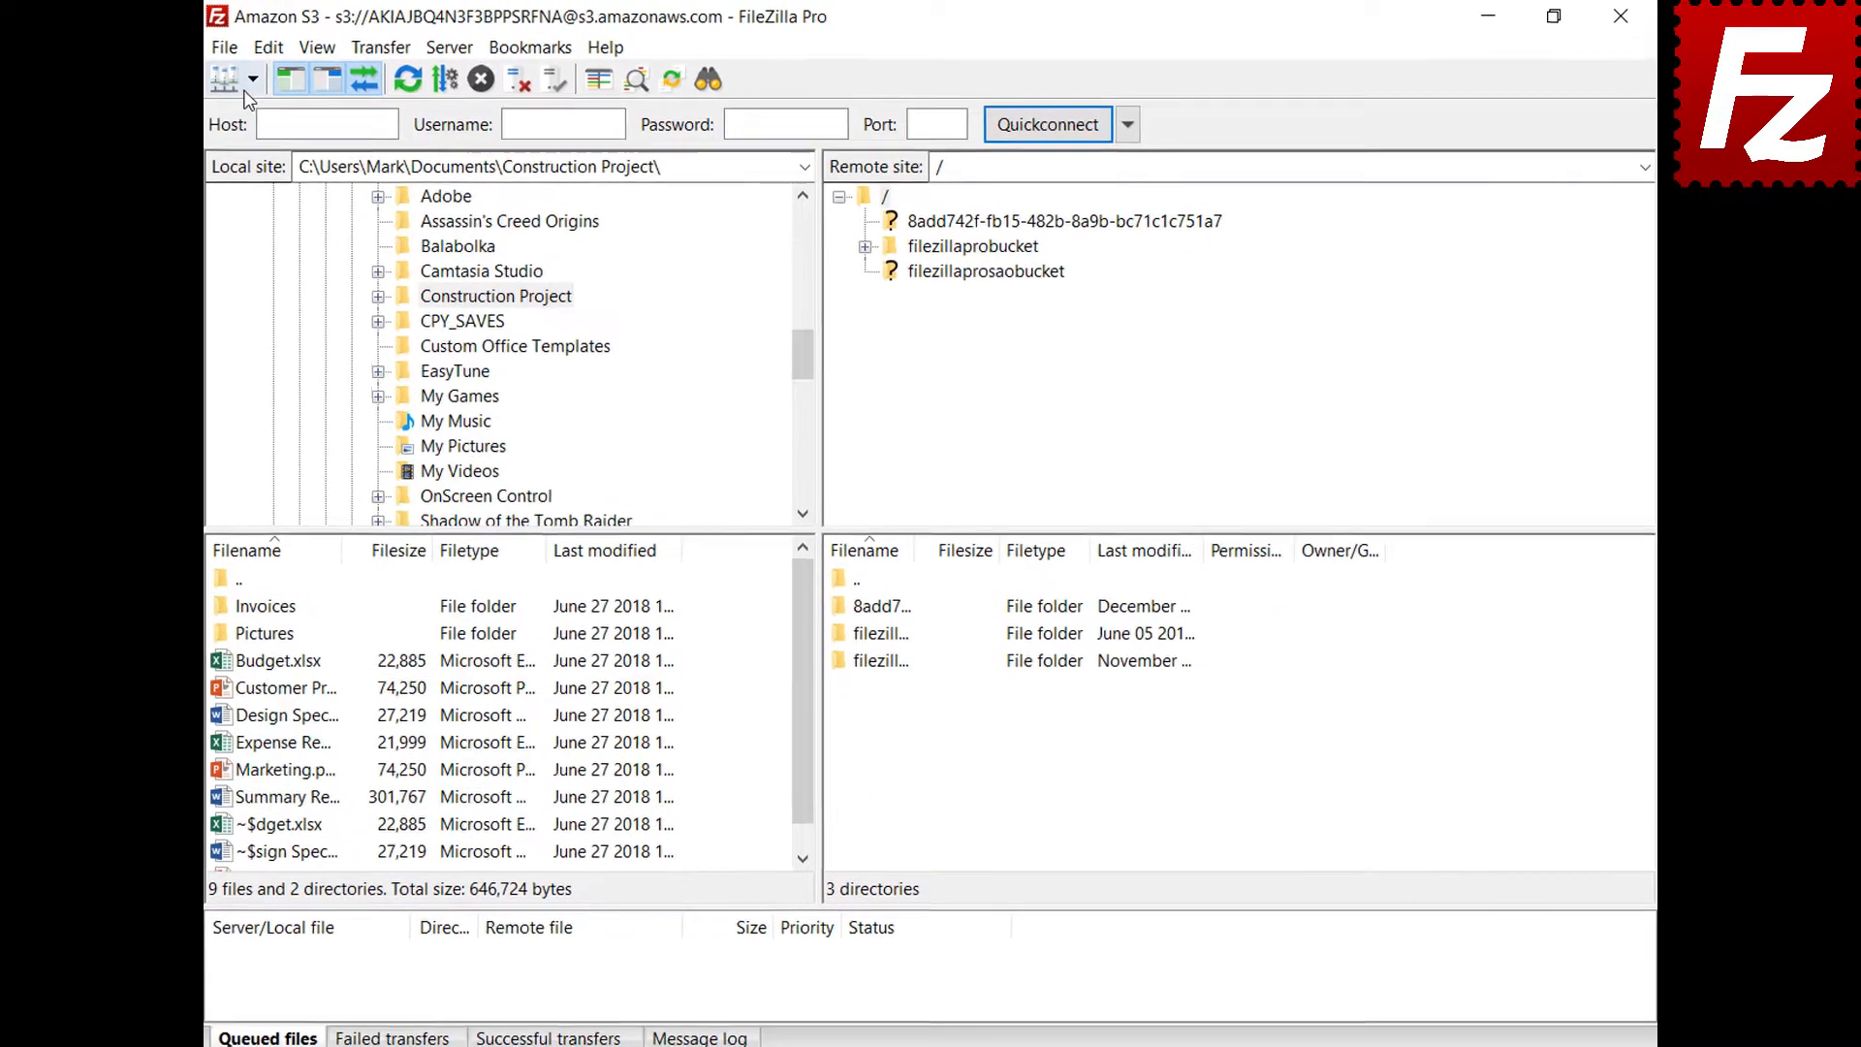
click(278, 77)
click(276, 107)
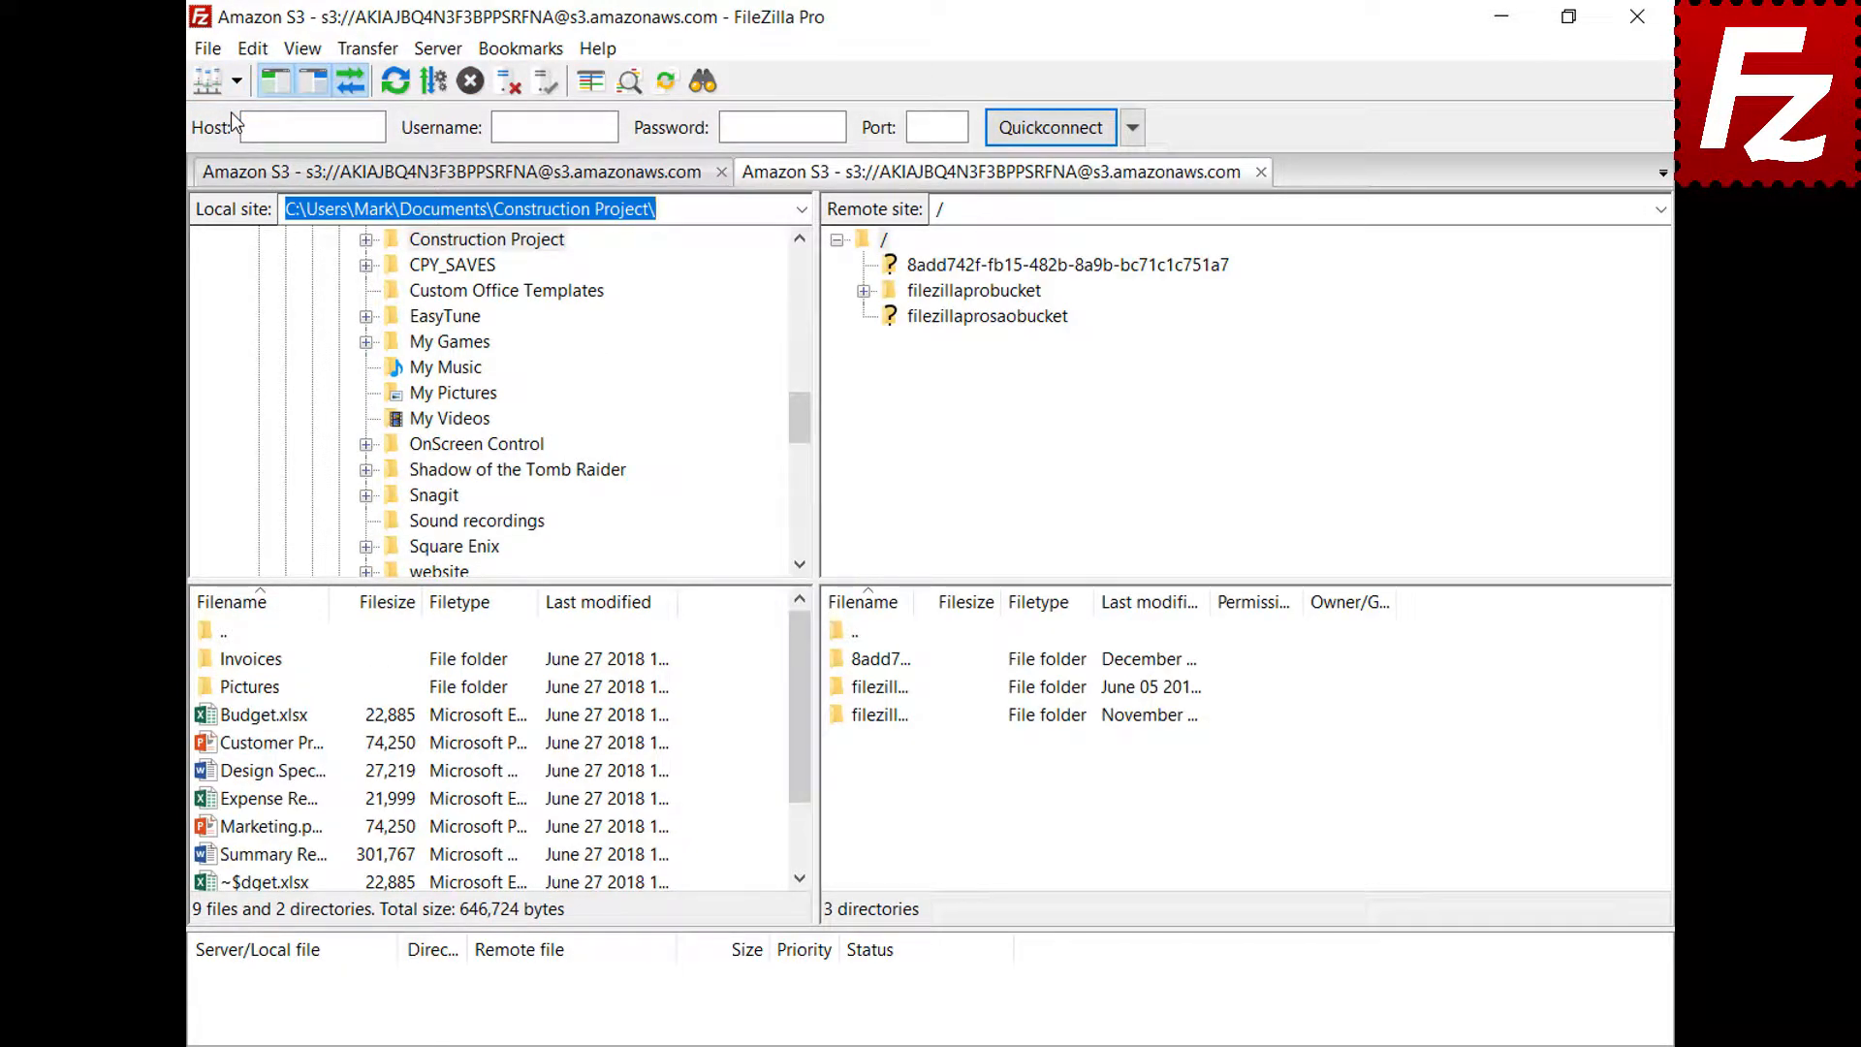
Open the README in filezillaprobucket for editing in Notepad
click(986, 293)
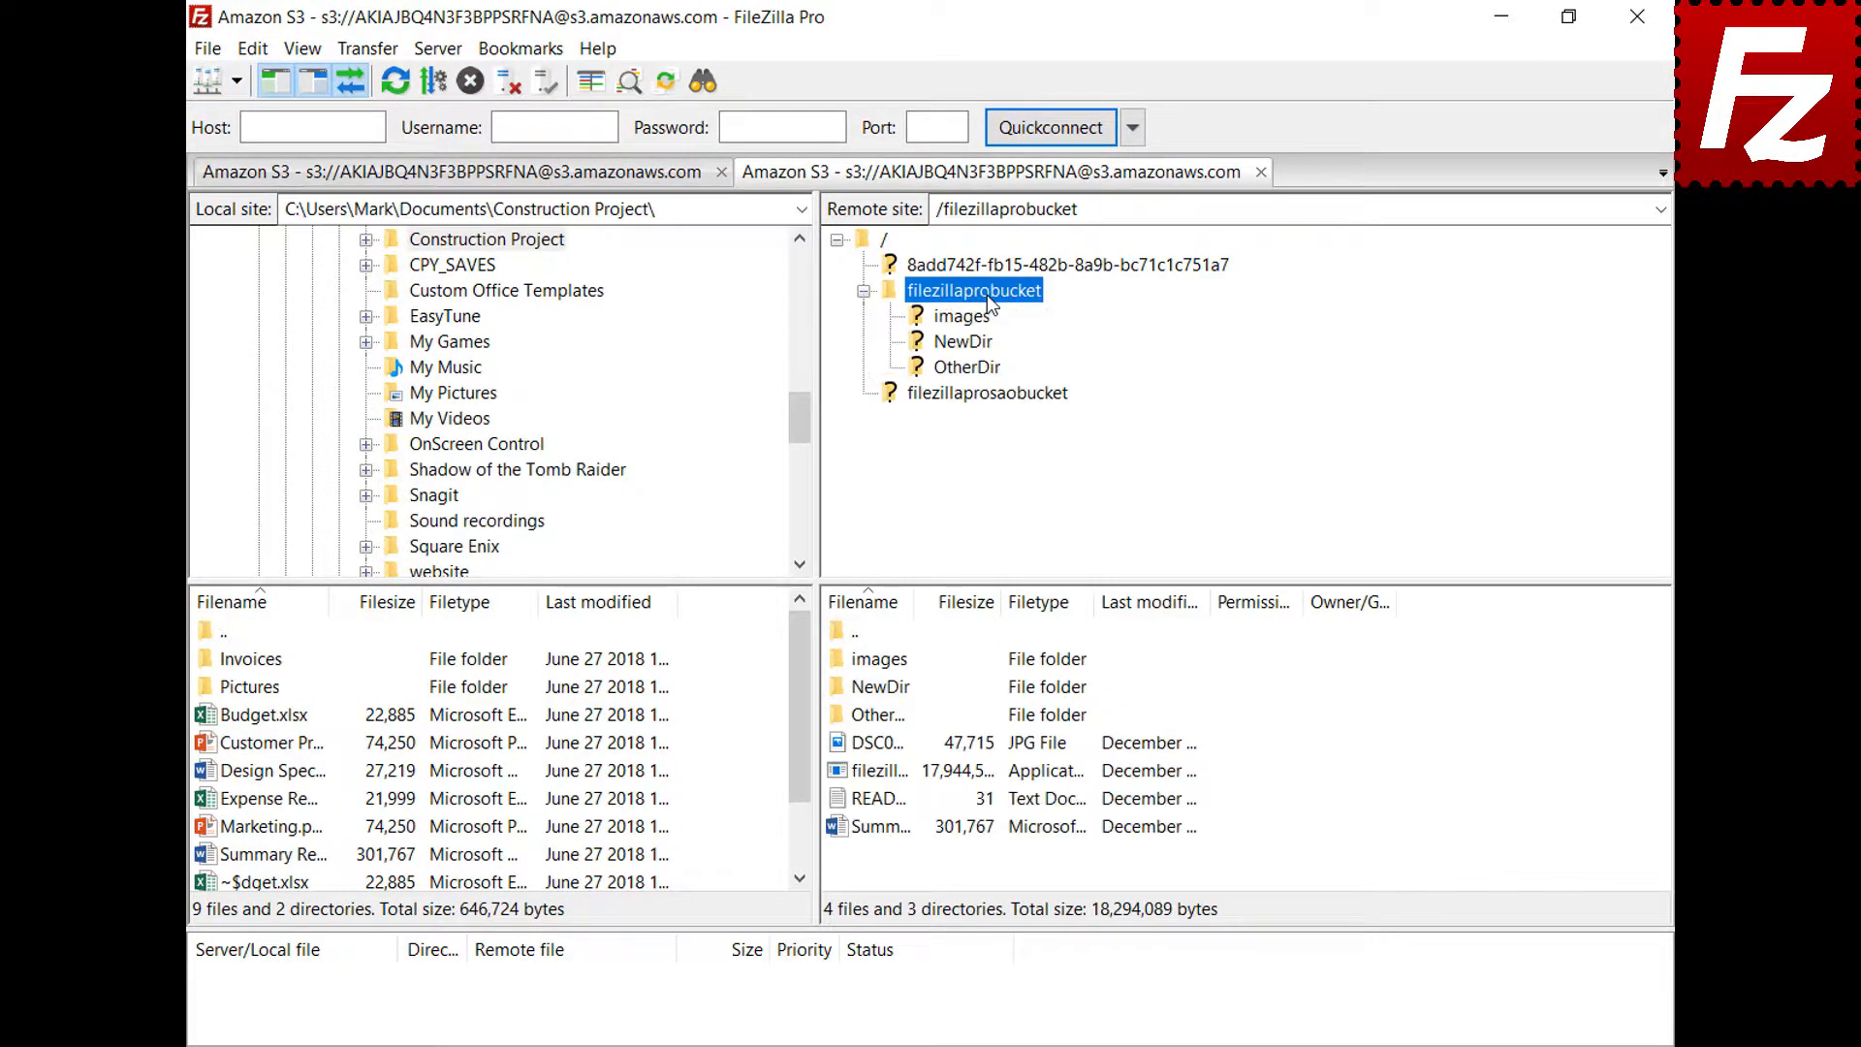
right_click(873, 806)
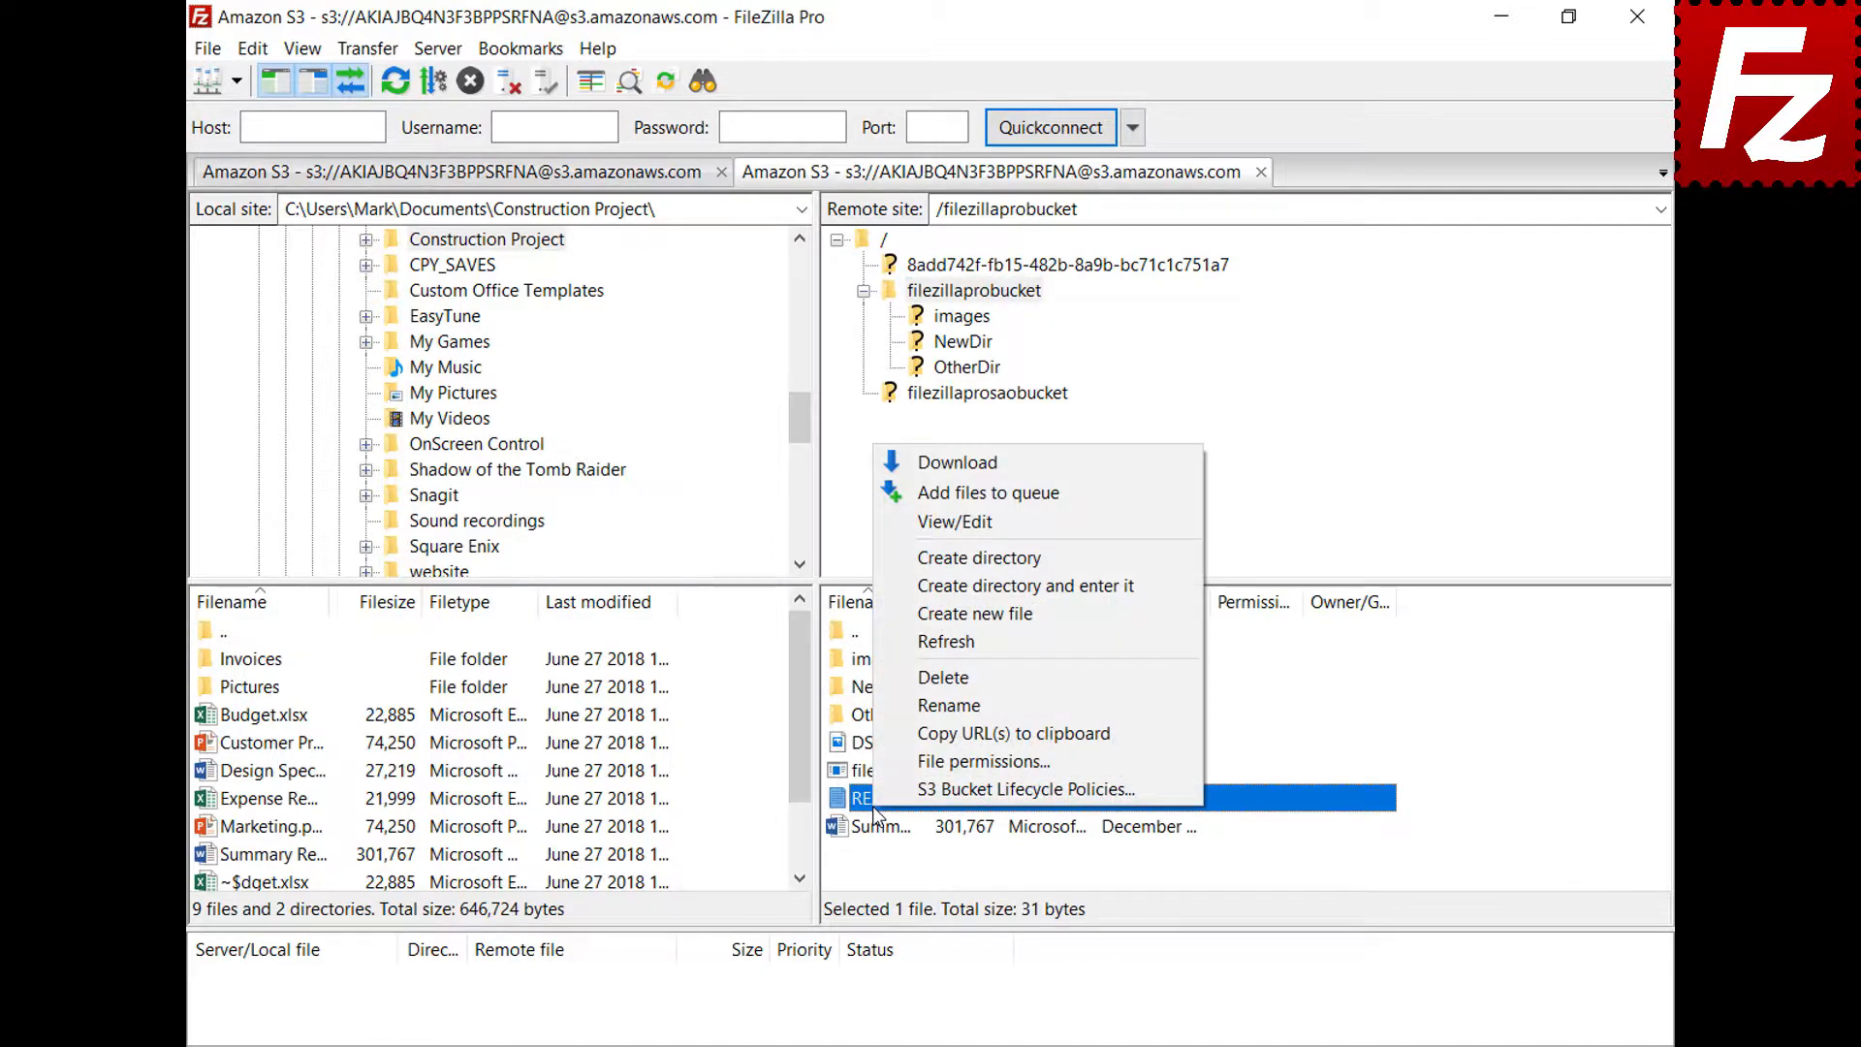
click(957, 529)
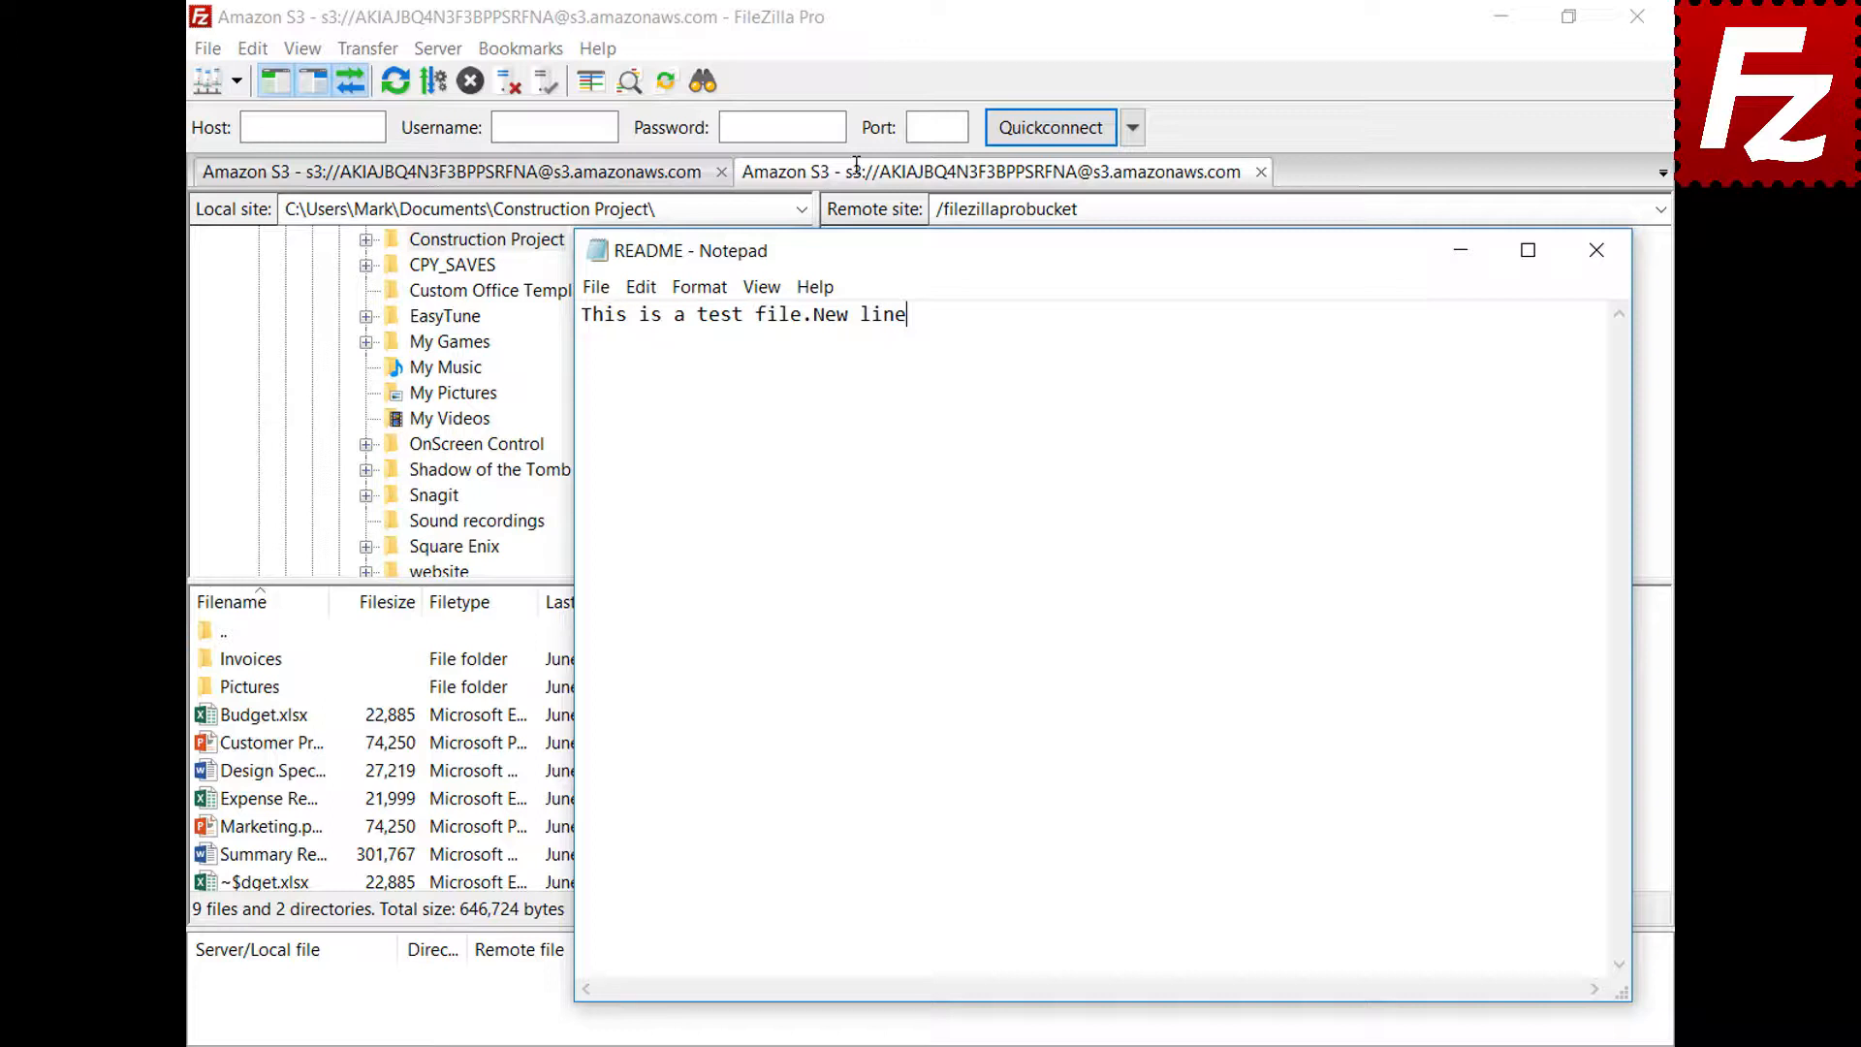
Add a 'New line' line, save it in Notepad, and upload the README back to the bucket
key(Return)
text(New line)
click(1600, 264)
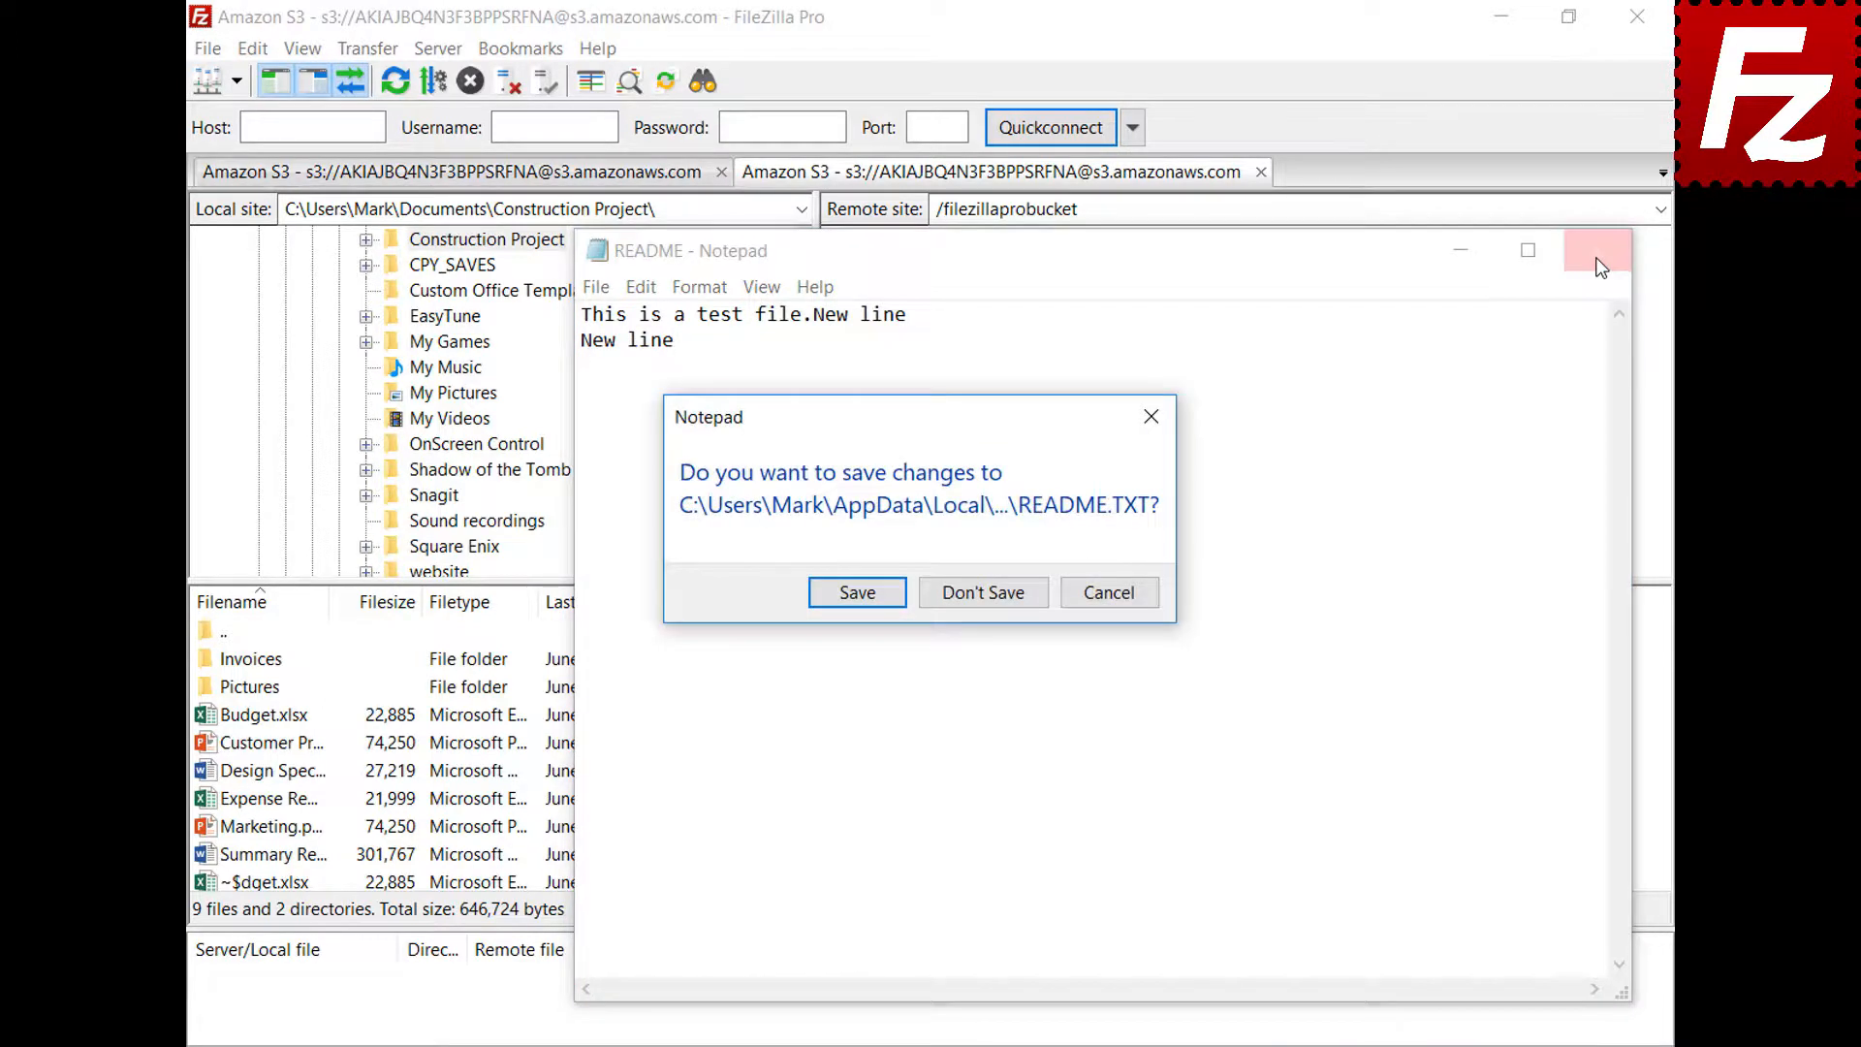
click(855, 599)
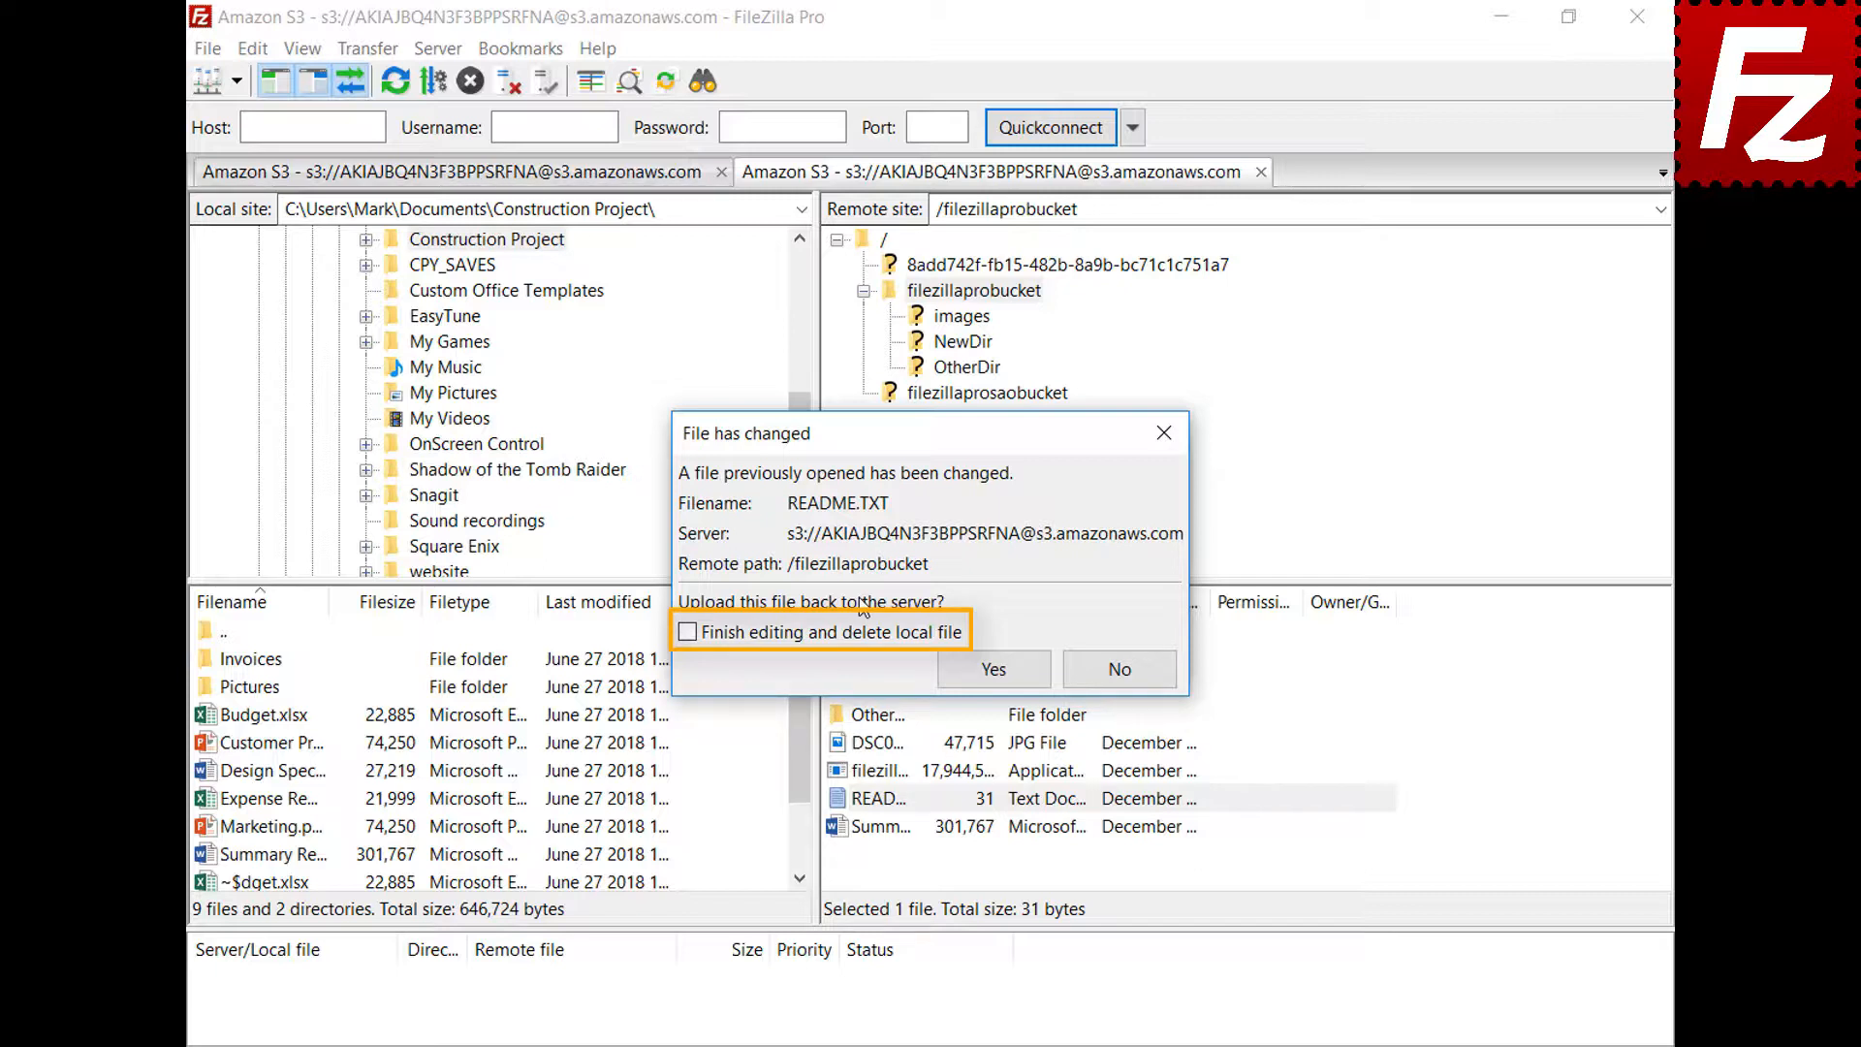
click(1013, 681)
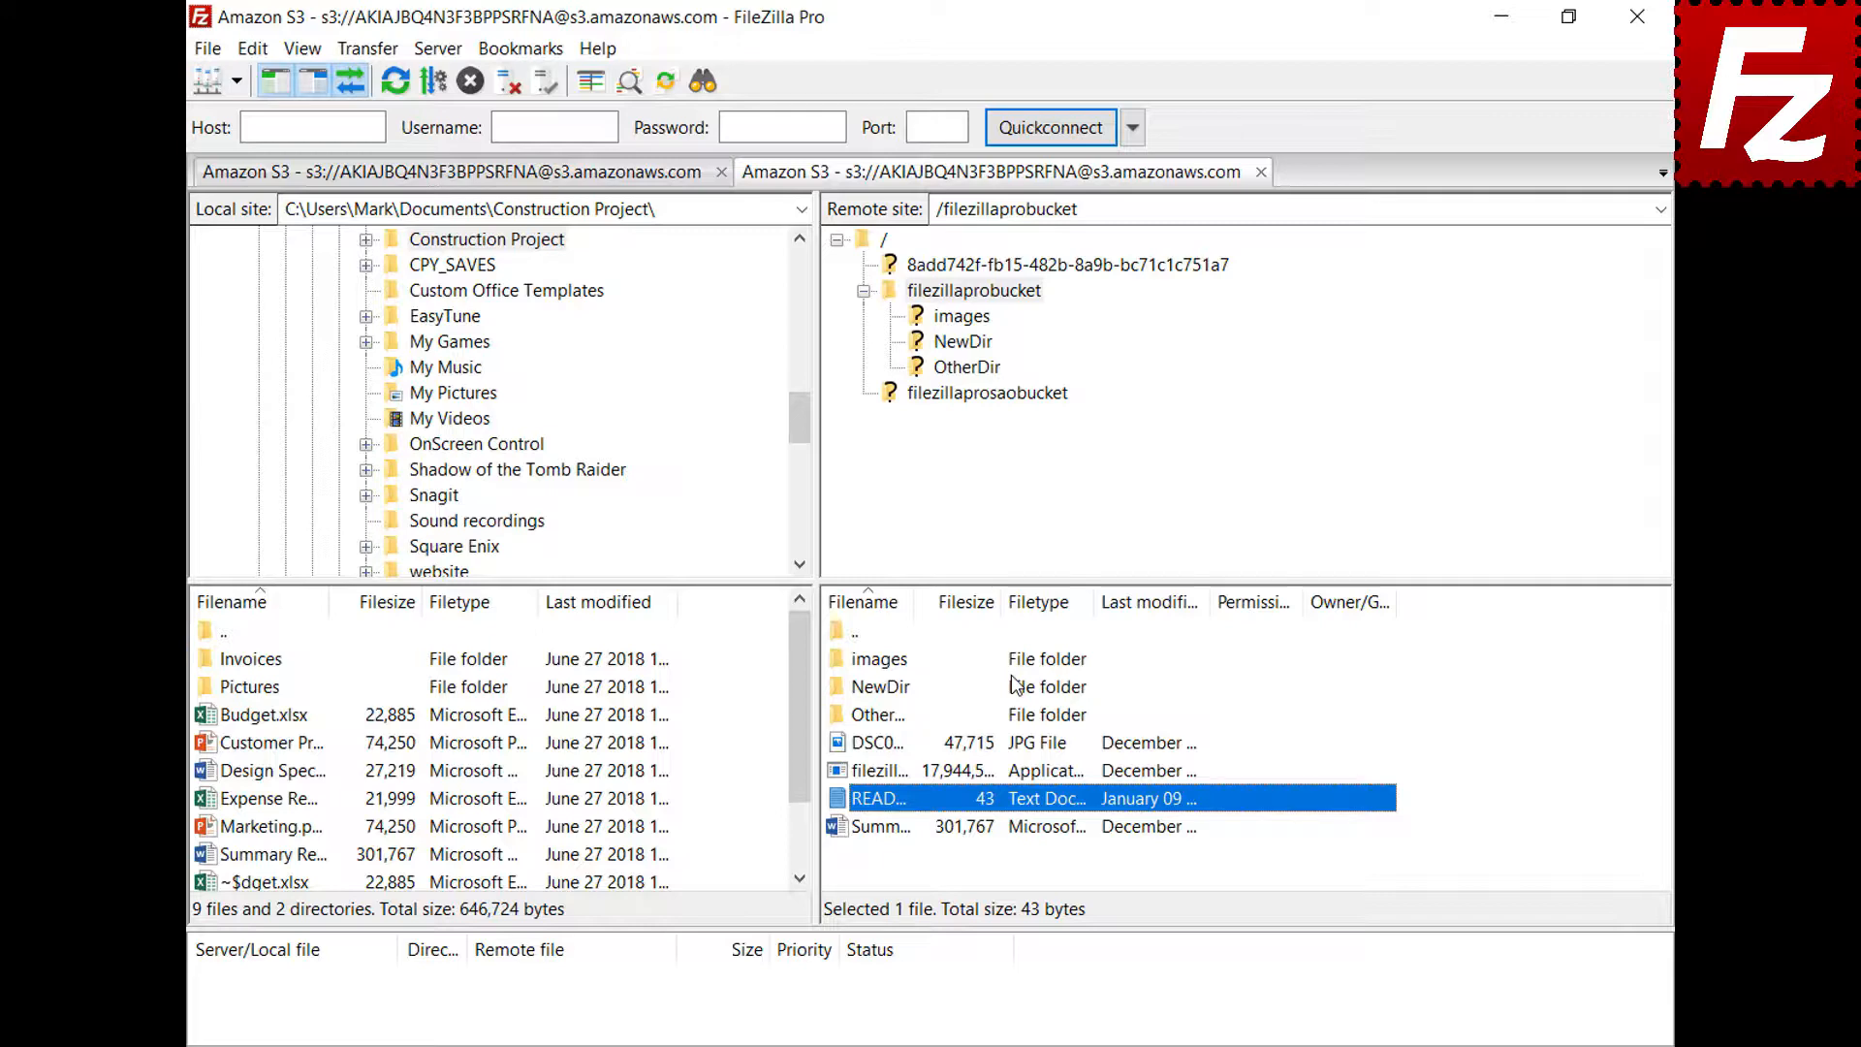
click(206, 49)
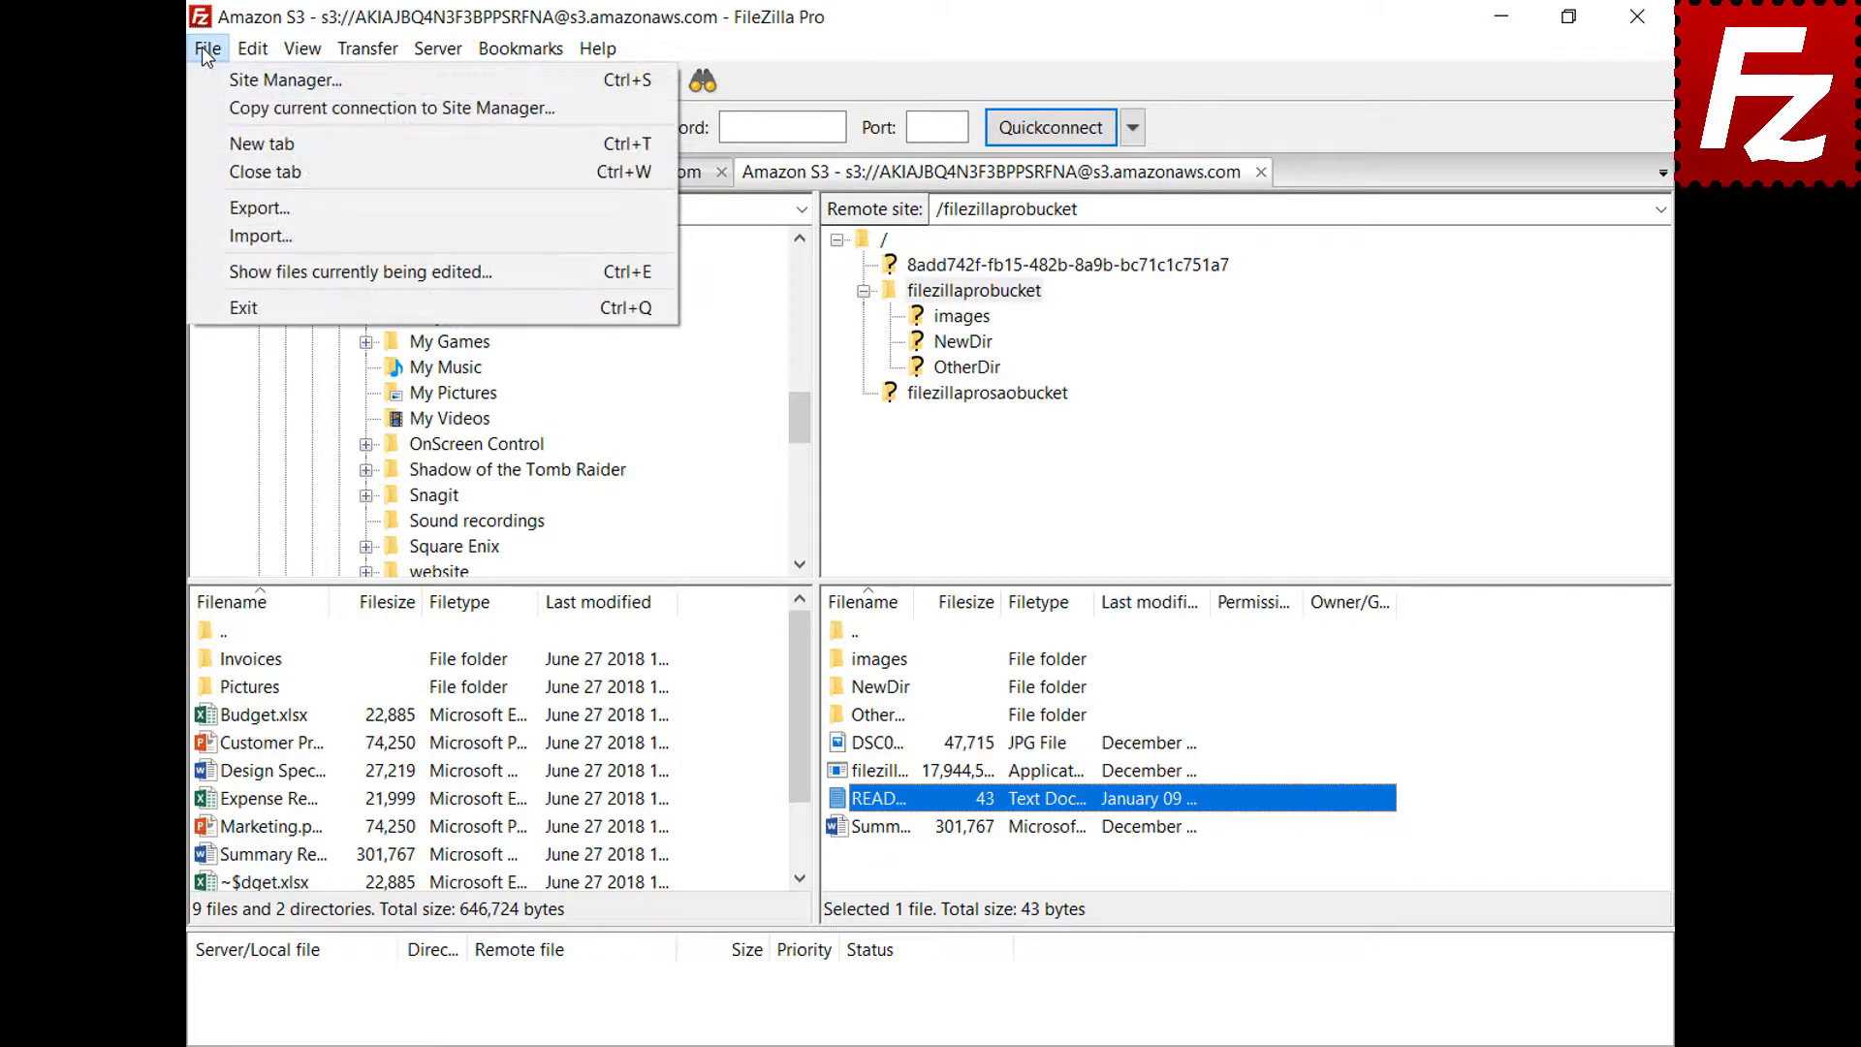
click(242, 268)
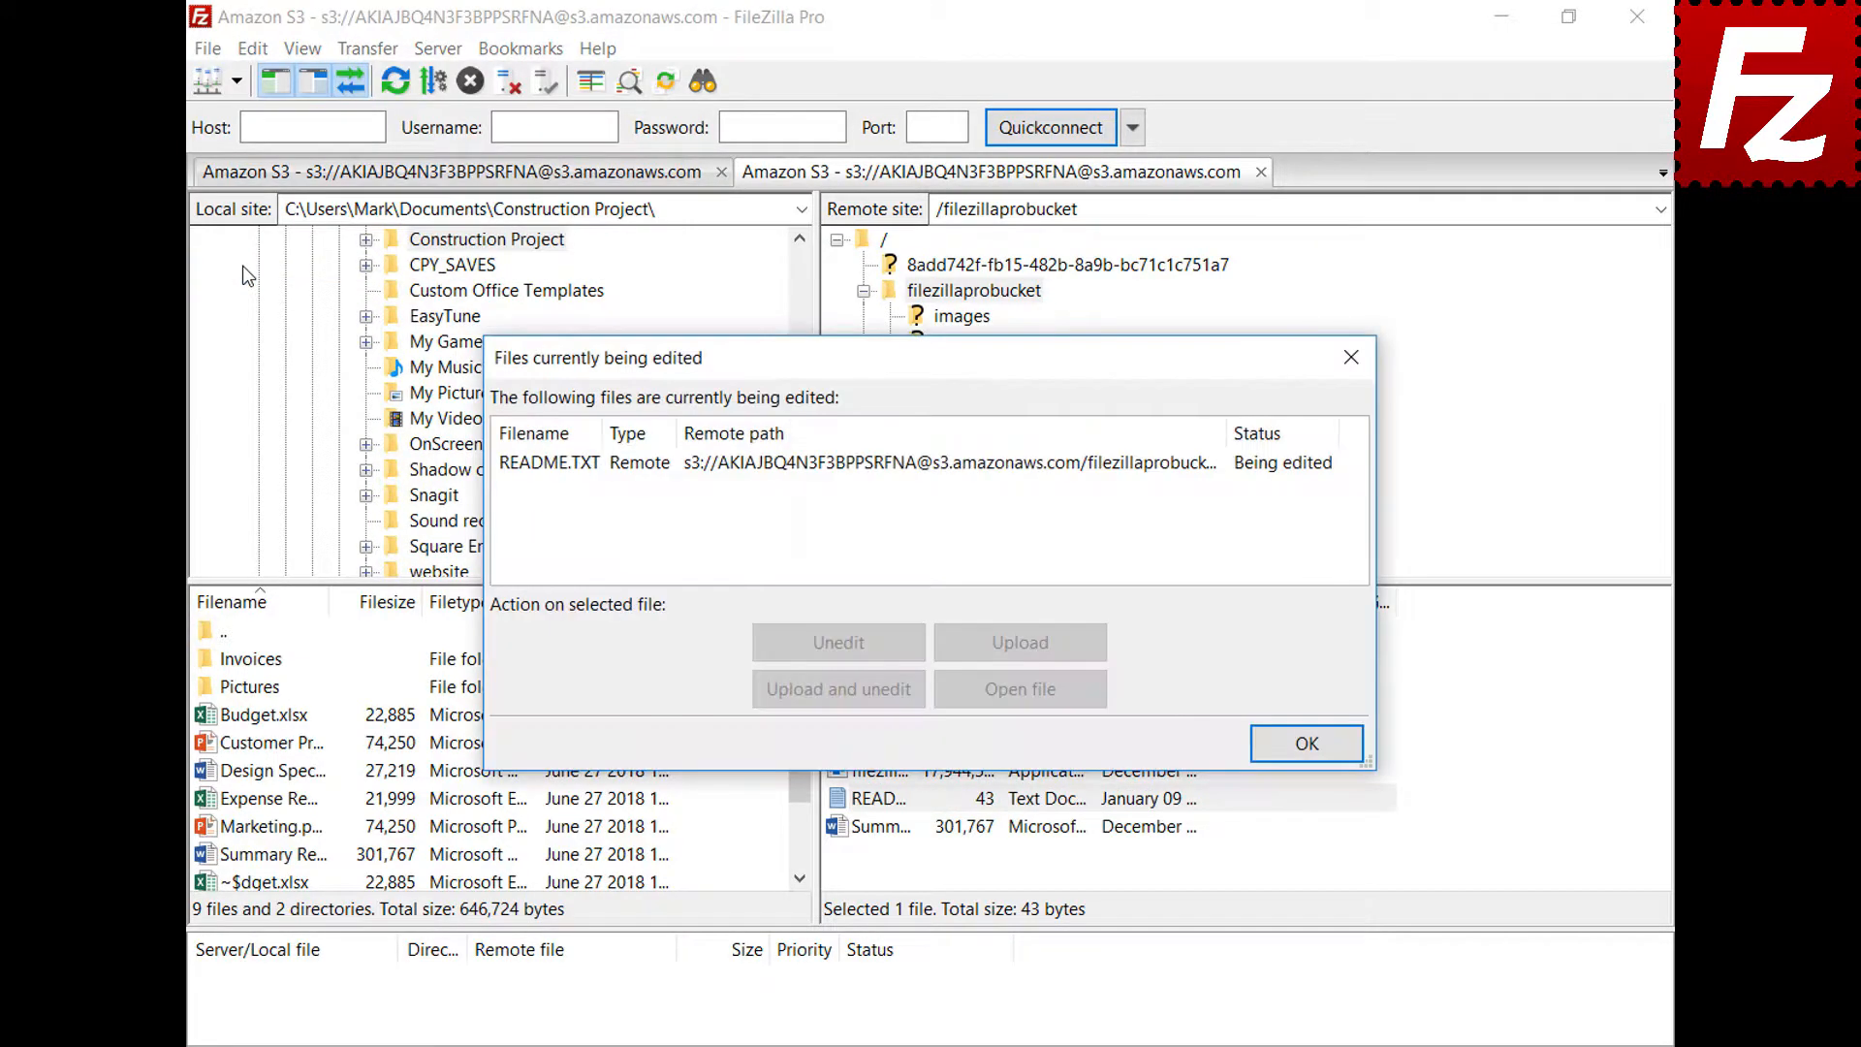
click(870, 473)
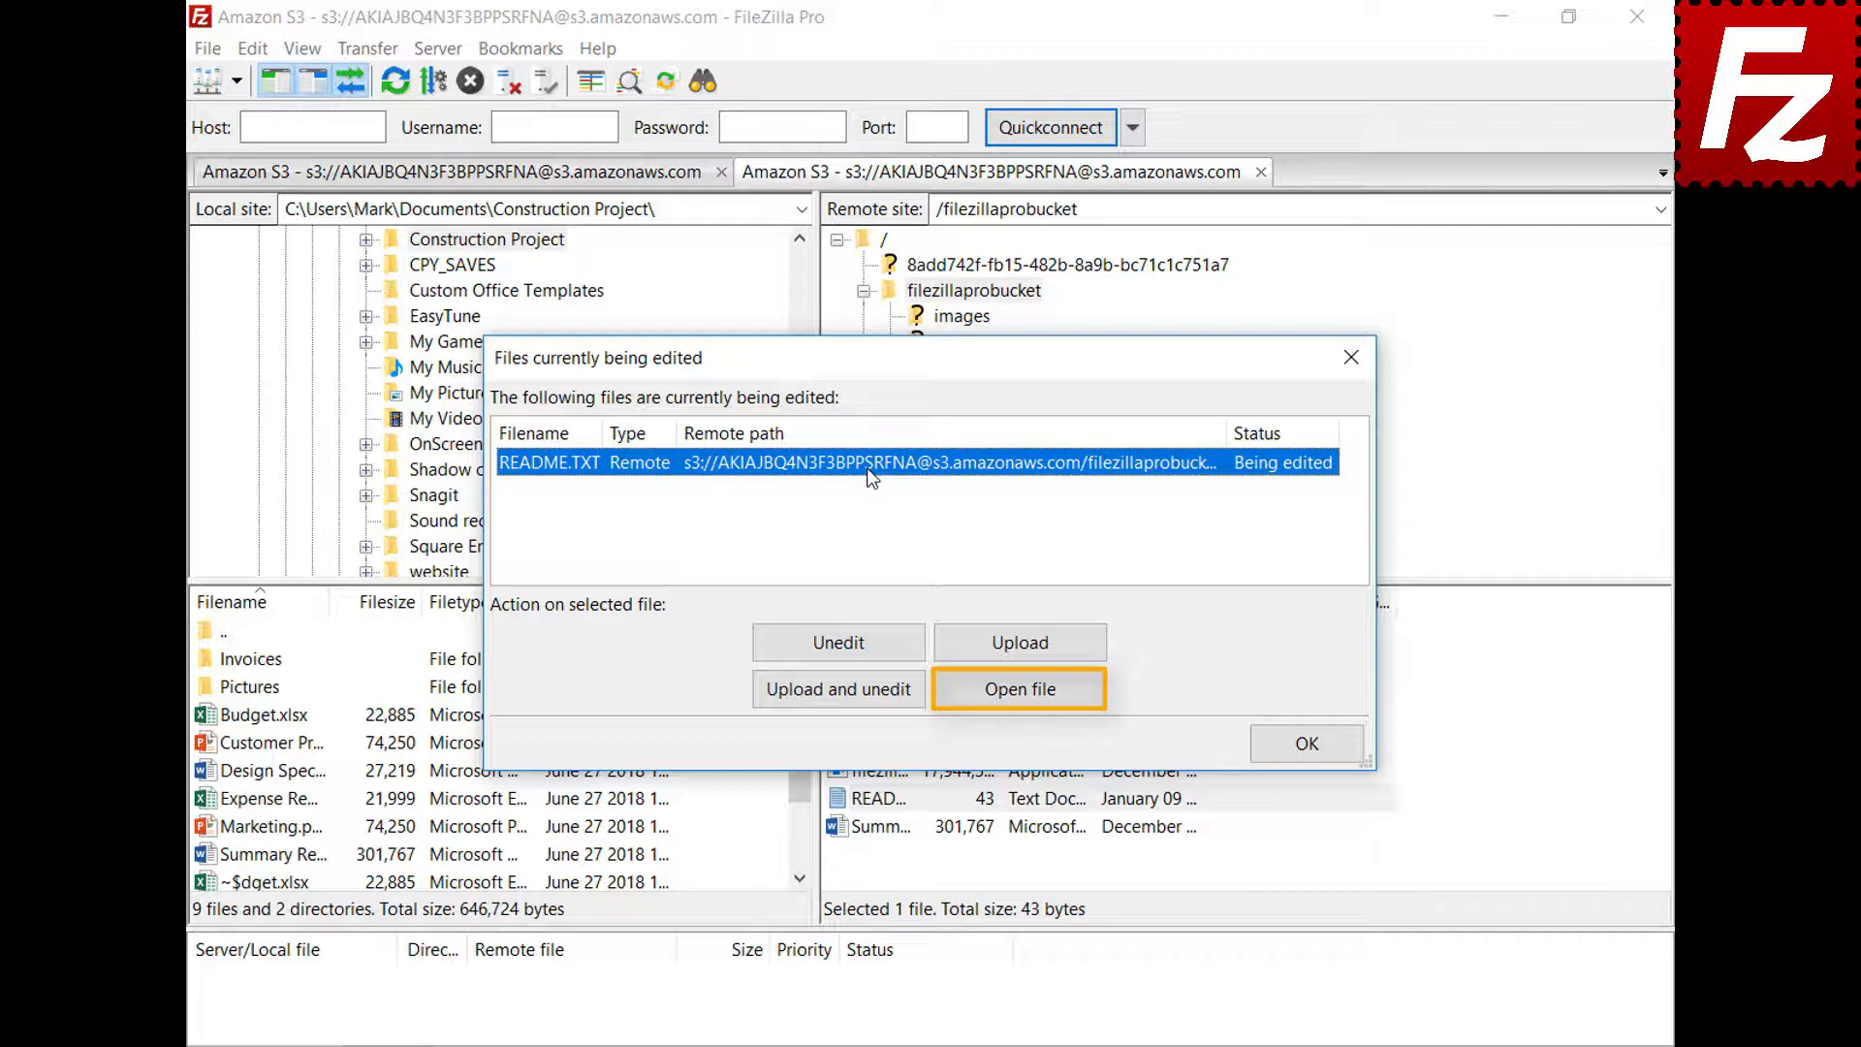
click(1308, 744)
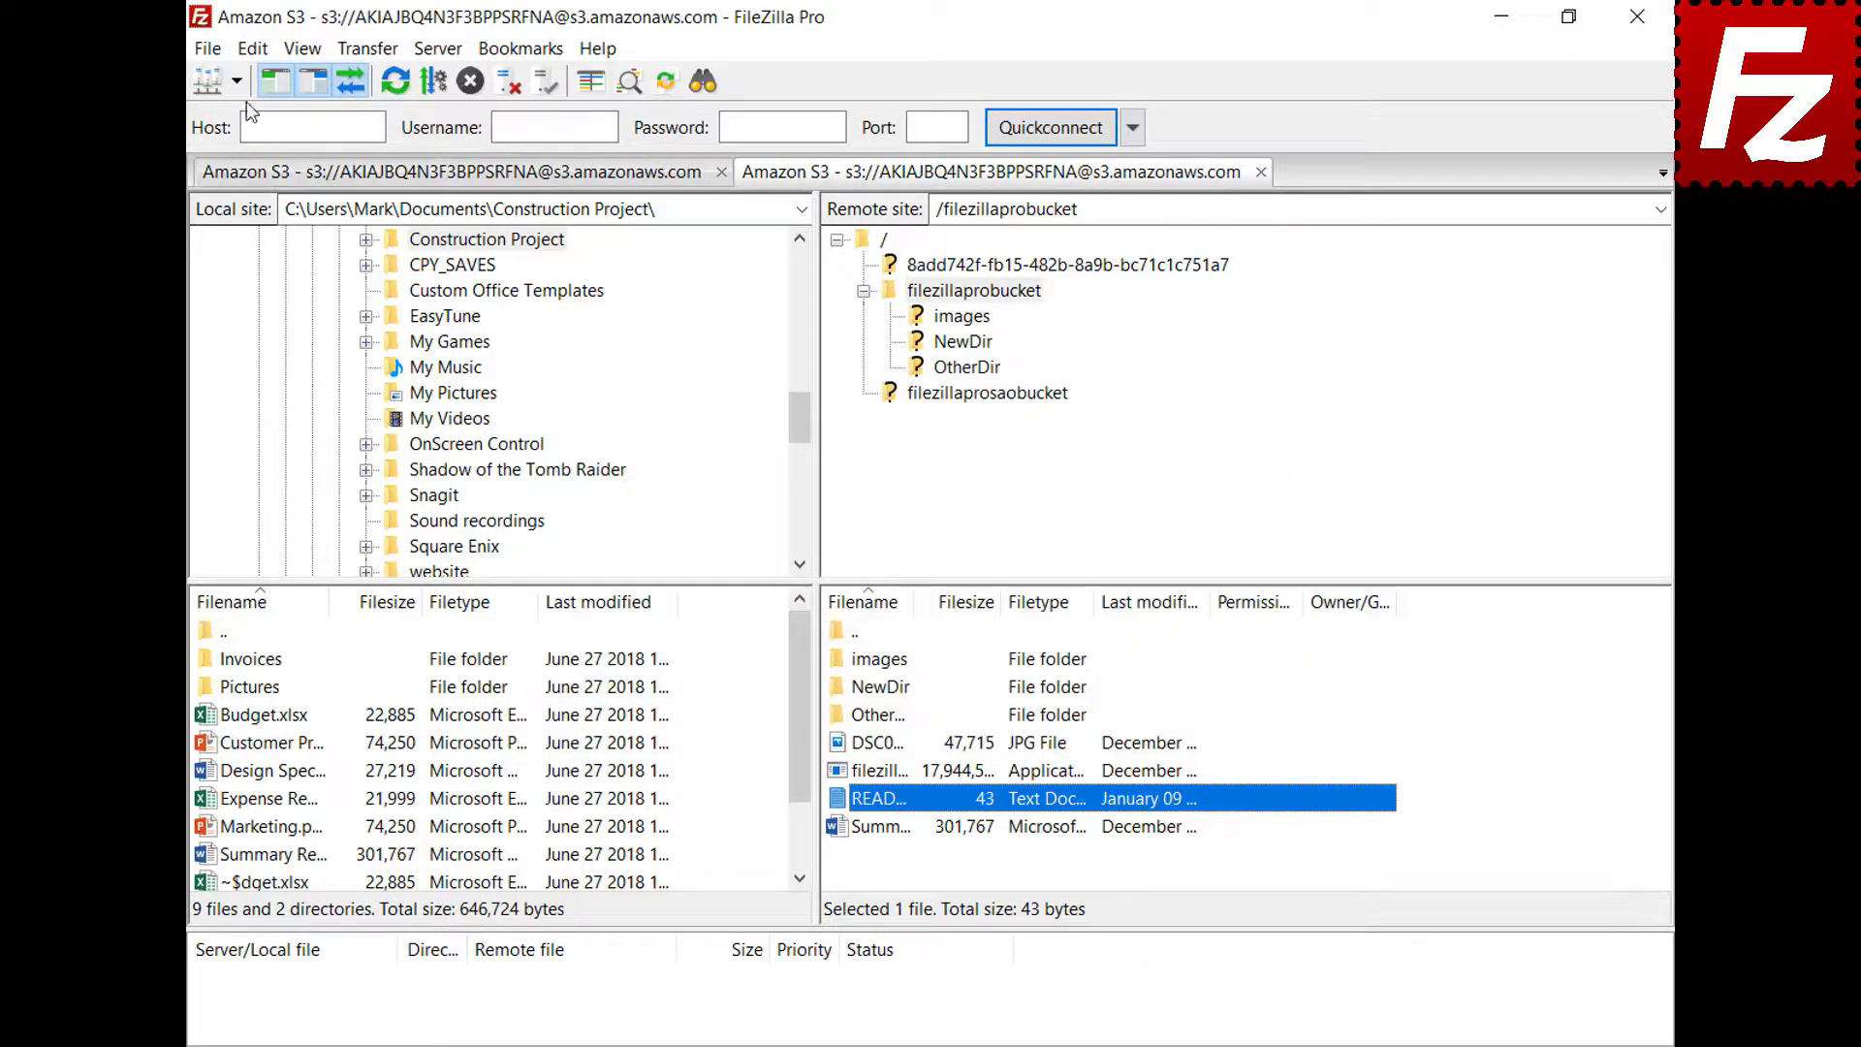
Paste jpg "C:\Windows\system32\mspaint.exe" into the custom Filetype associations box and apply the settings
click(252, 48)
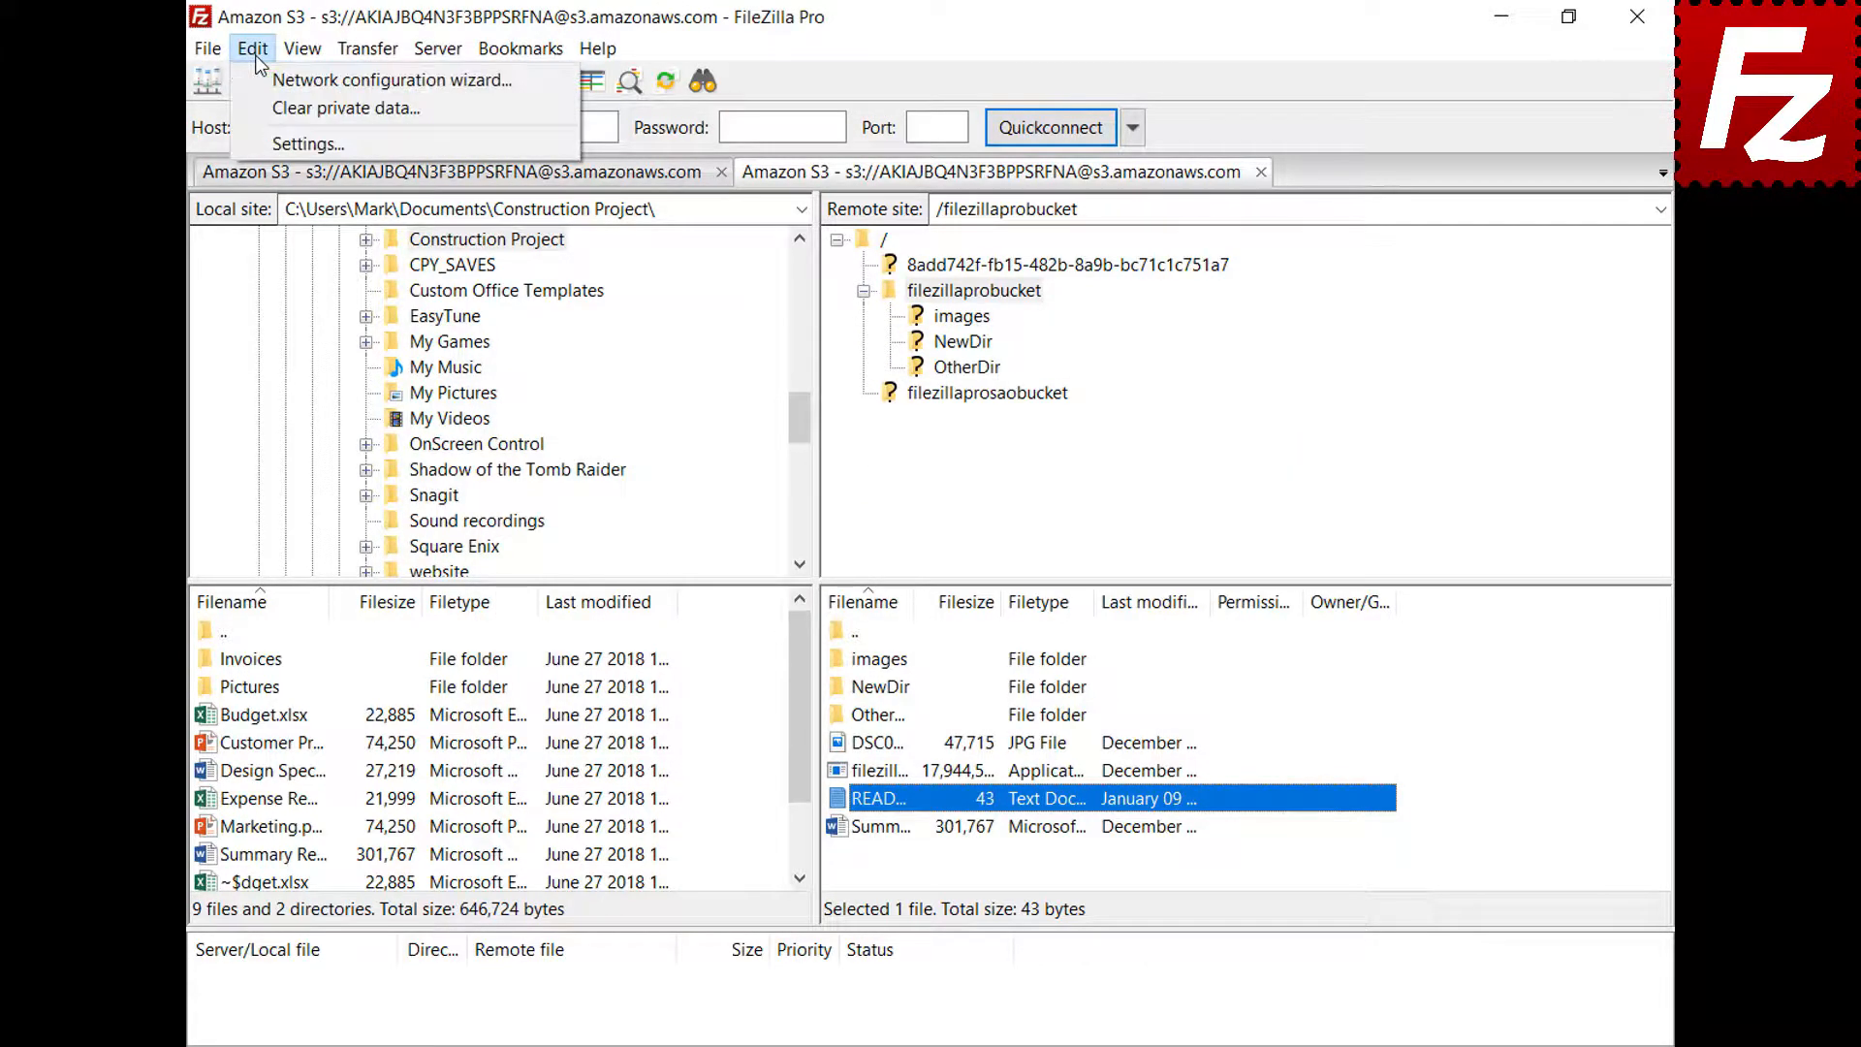
click(264, 146)
drag(663, 378, 676, 504)
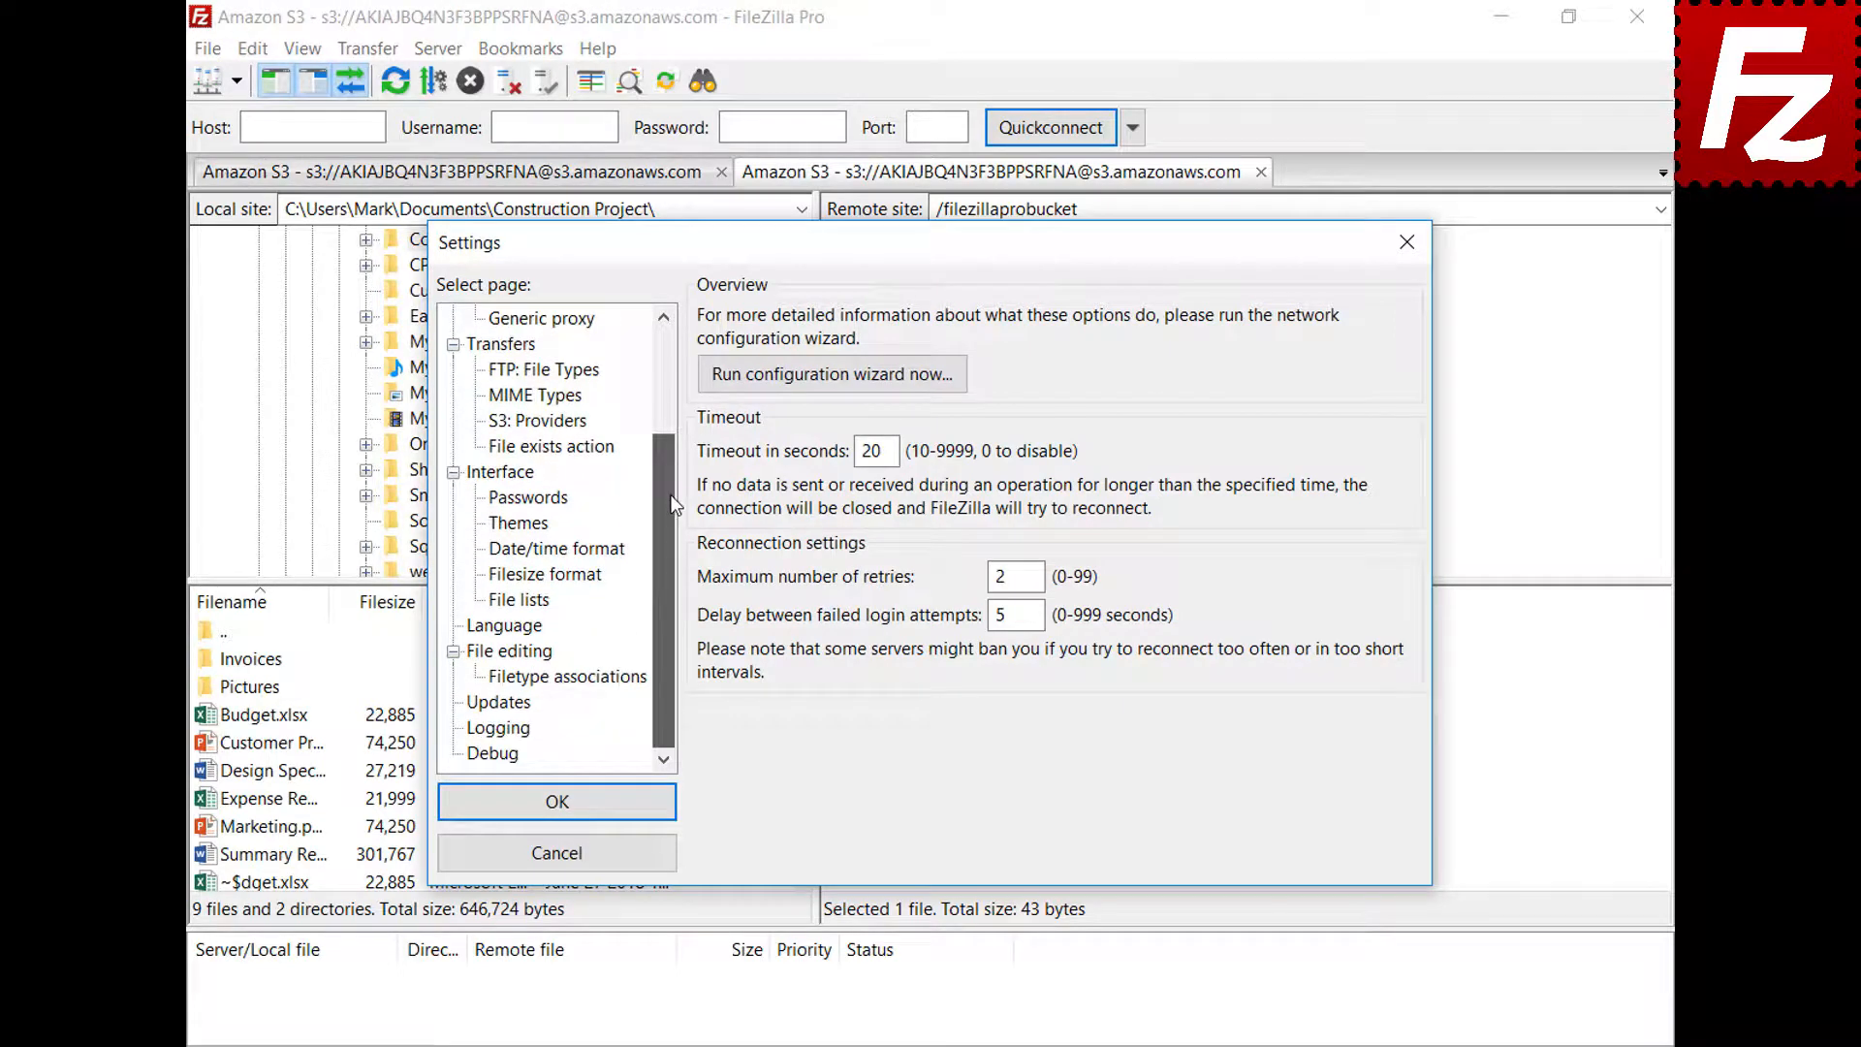
click(480, 655)
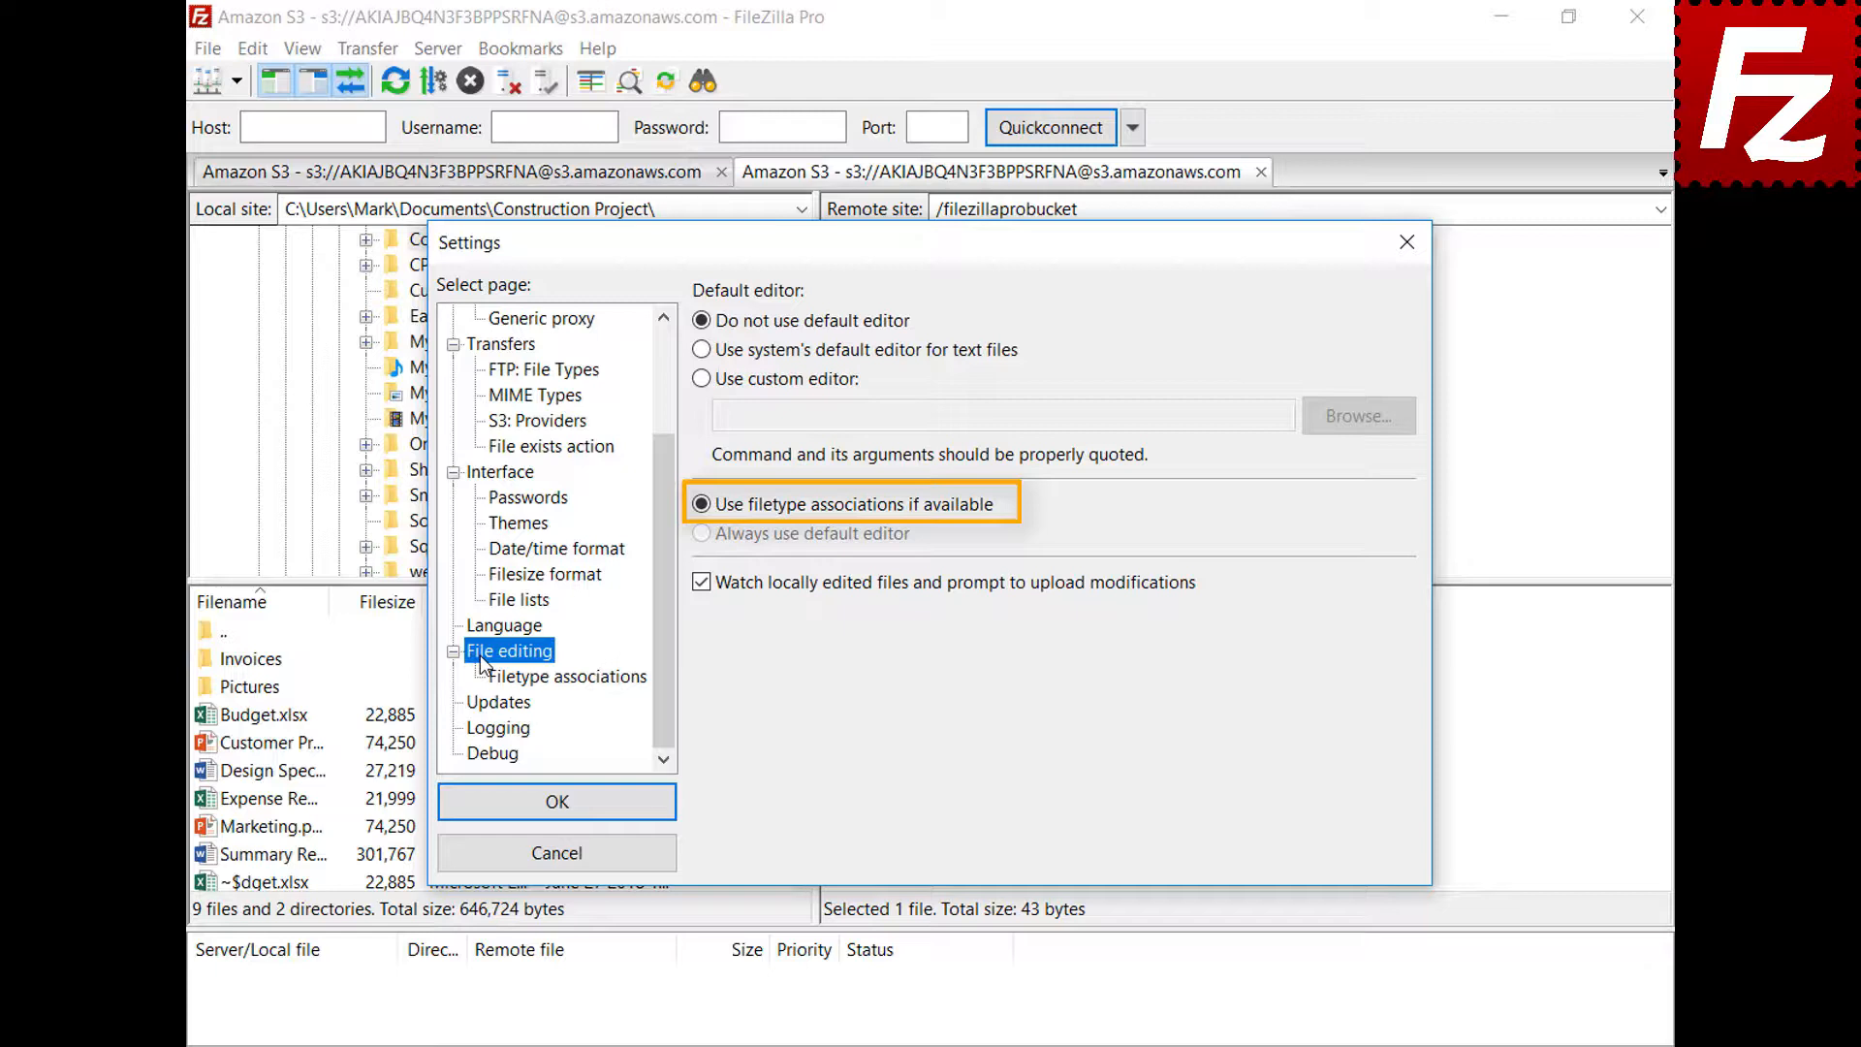
click(583, 682)
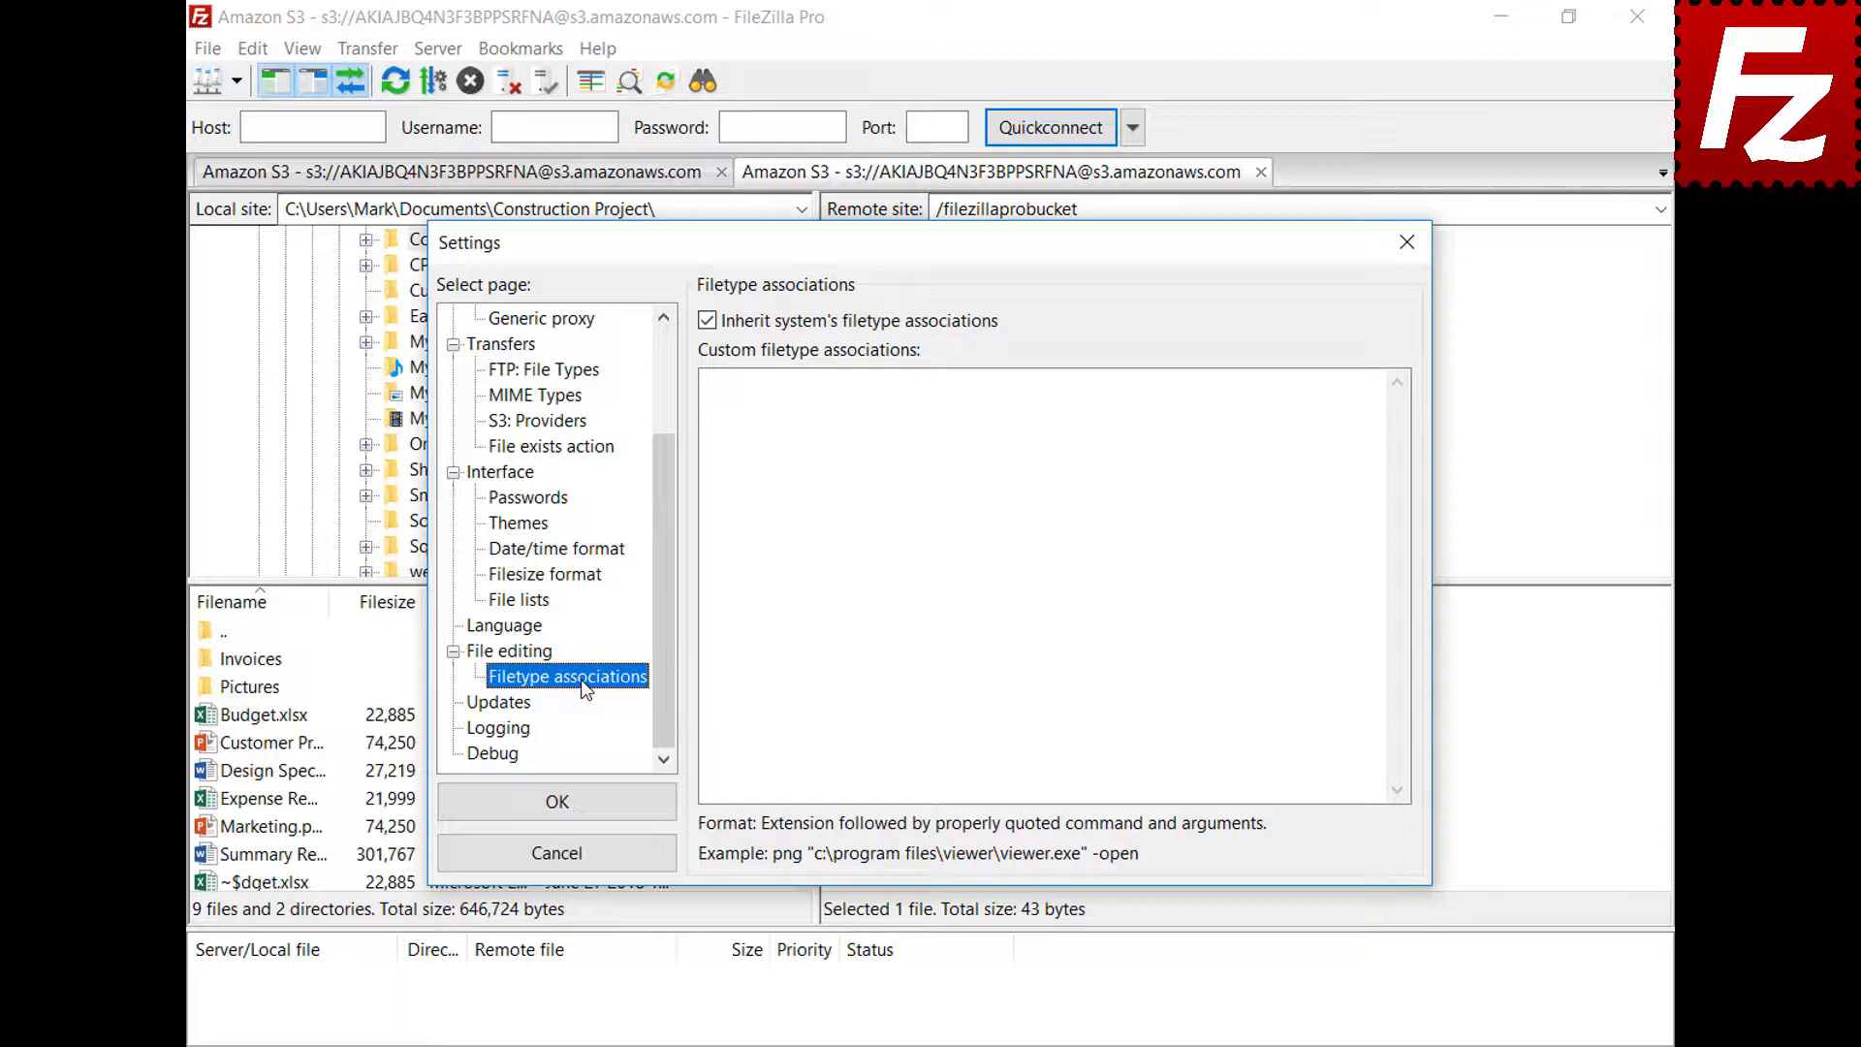
click(1342, 404)
text(jpg "C:\Windows\system32\mspaint.exe")
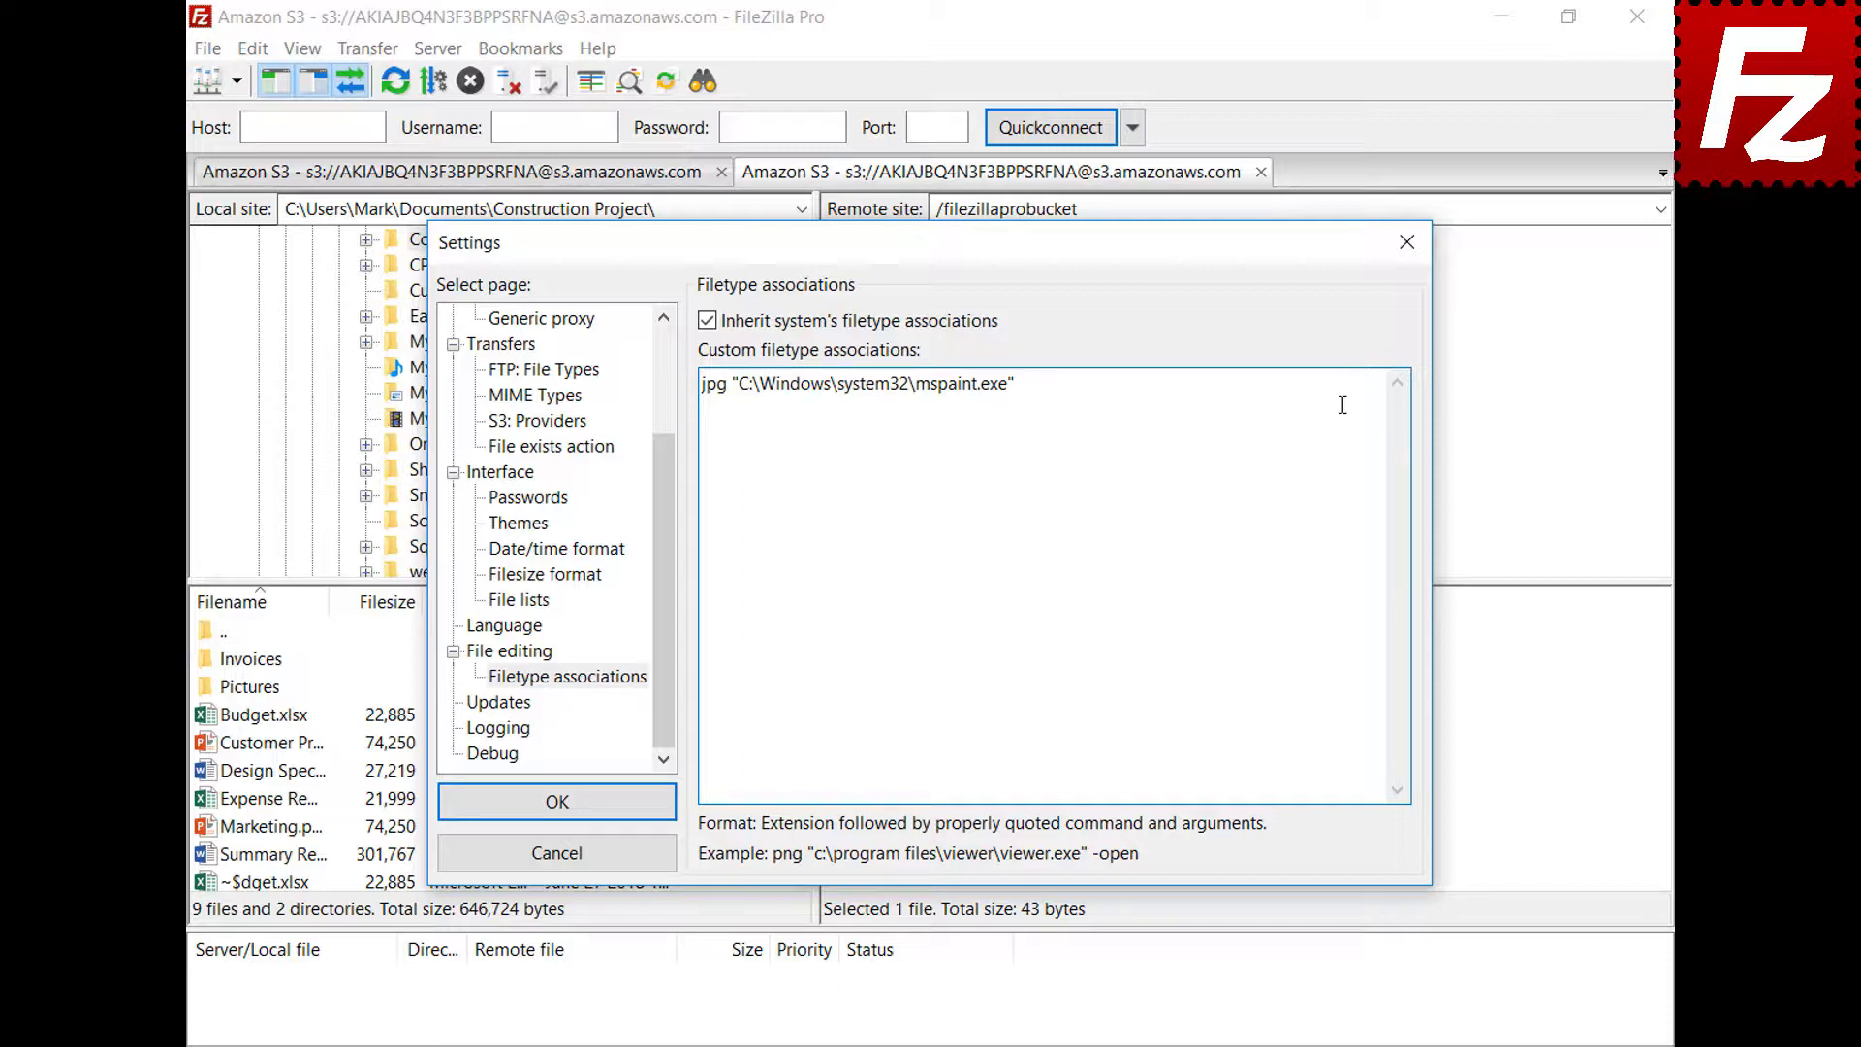
click(457, 815)
Open the bucket's DSC JPG photo in Paint, then close Paint
click(834, 744)
right_click(835, 746)
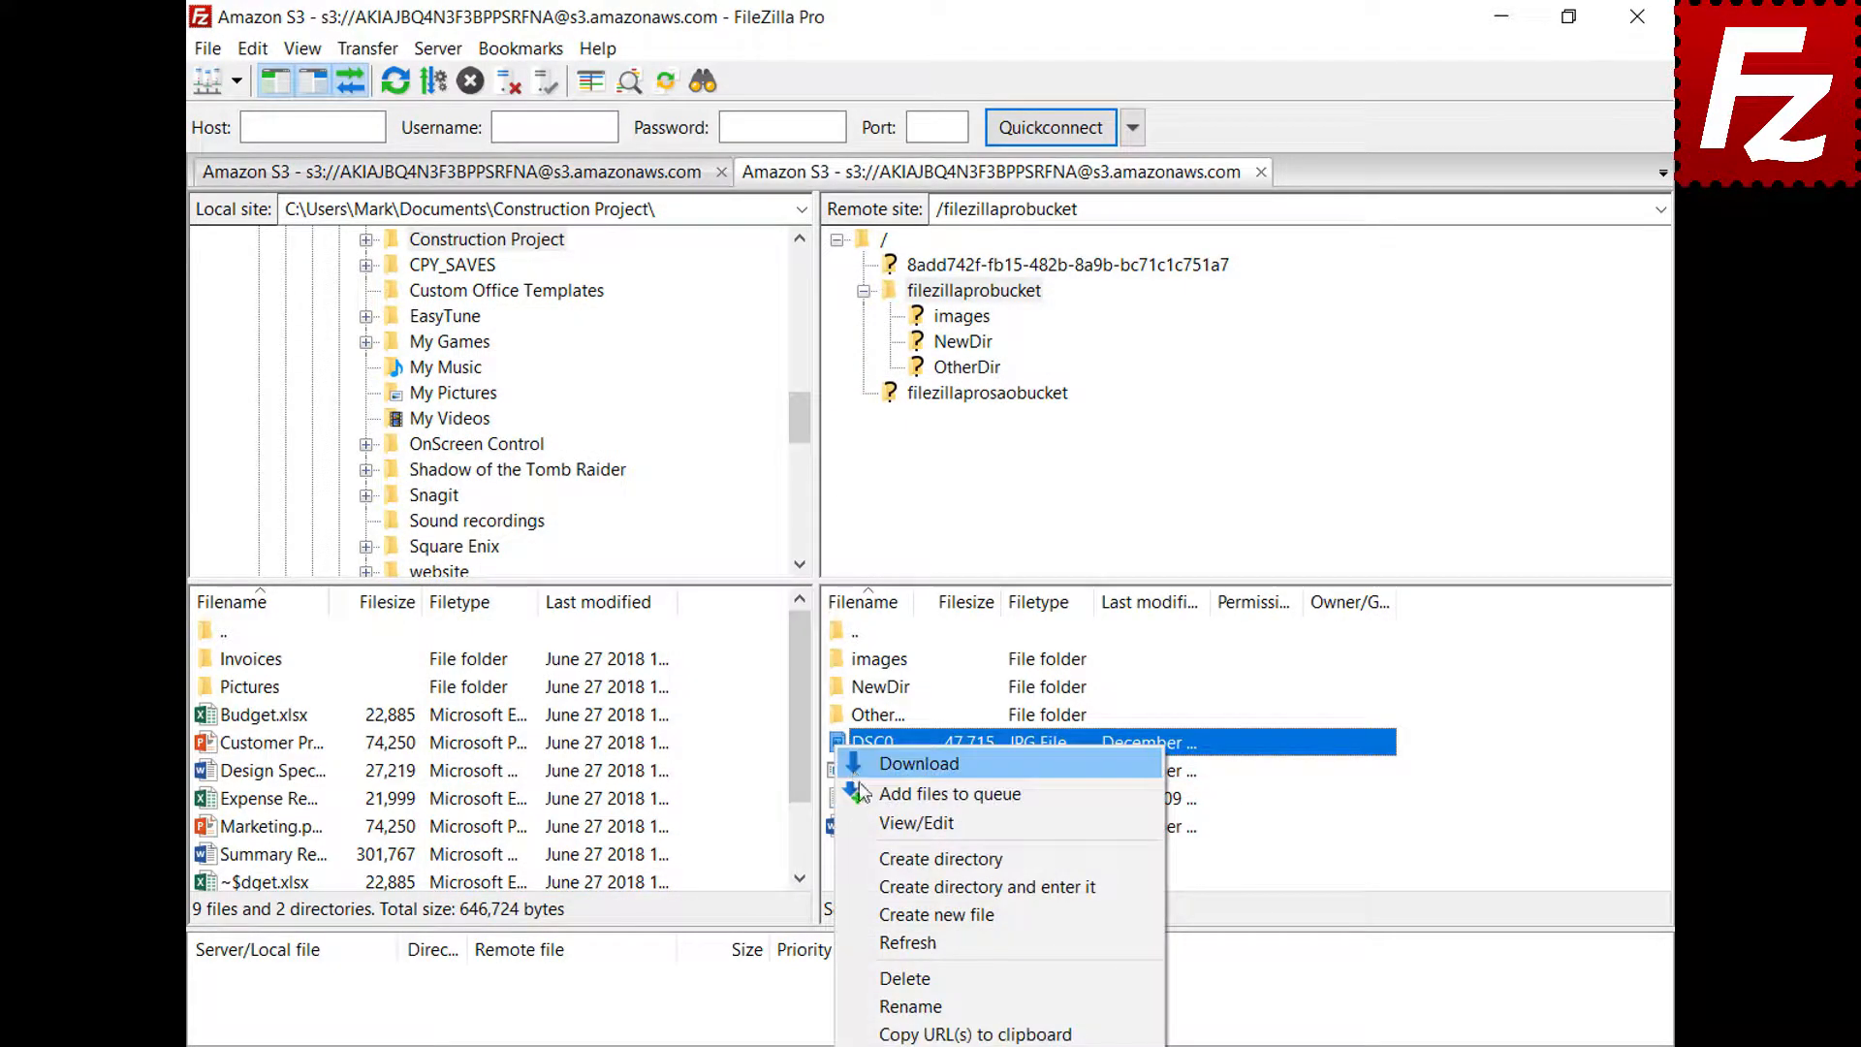
click(869, 822)
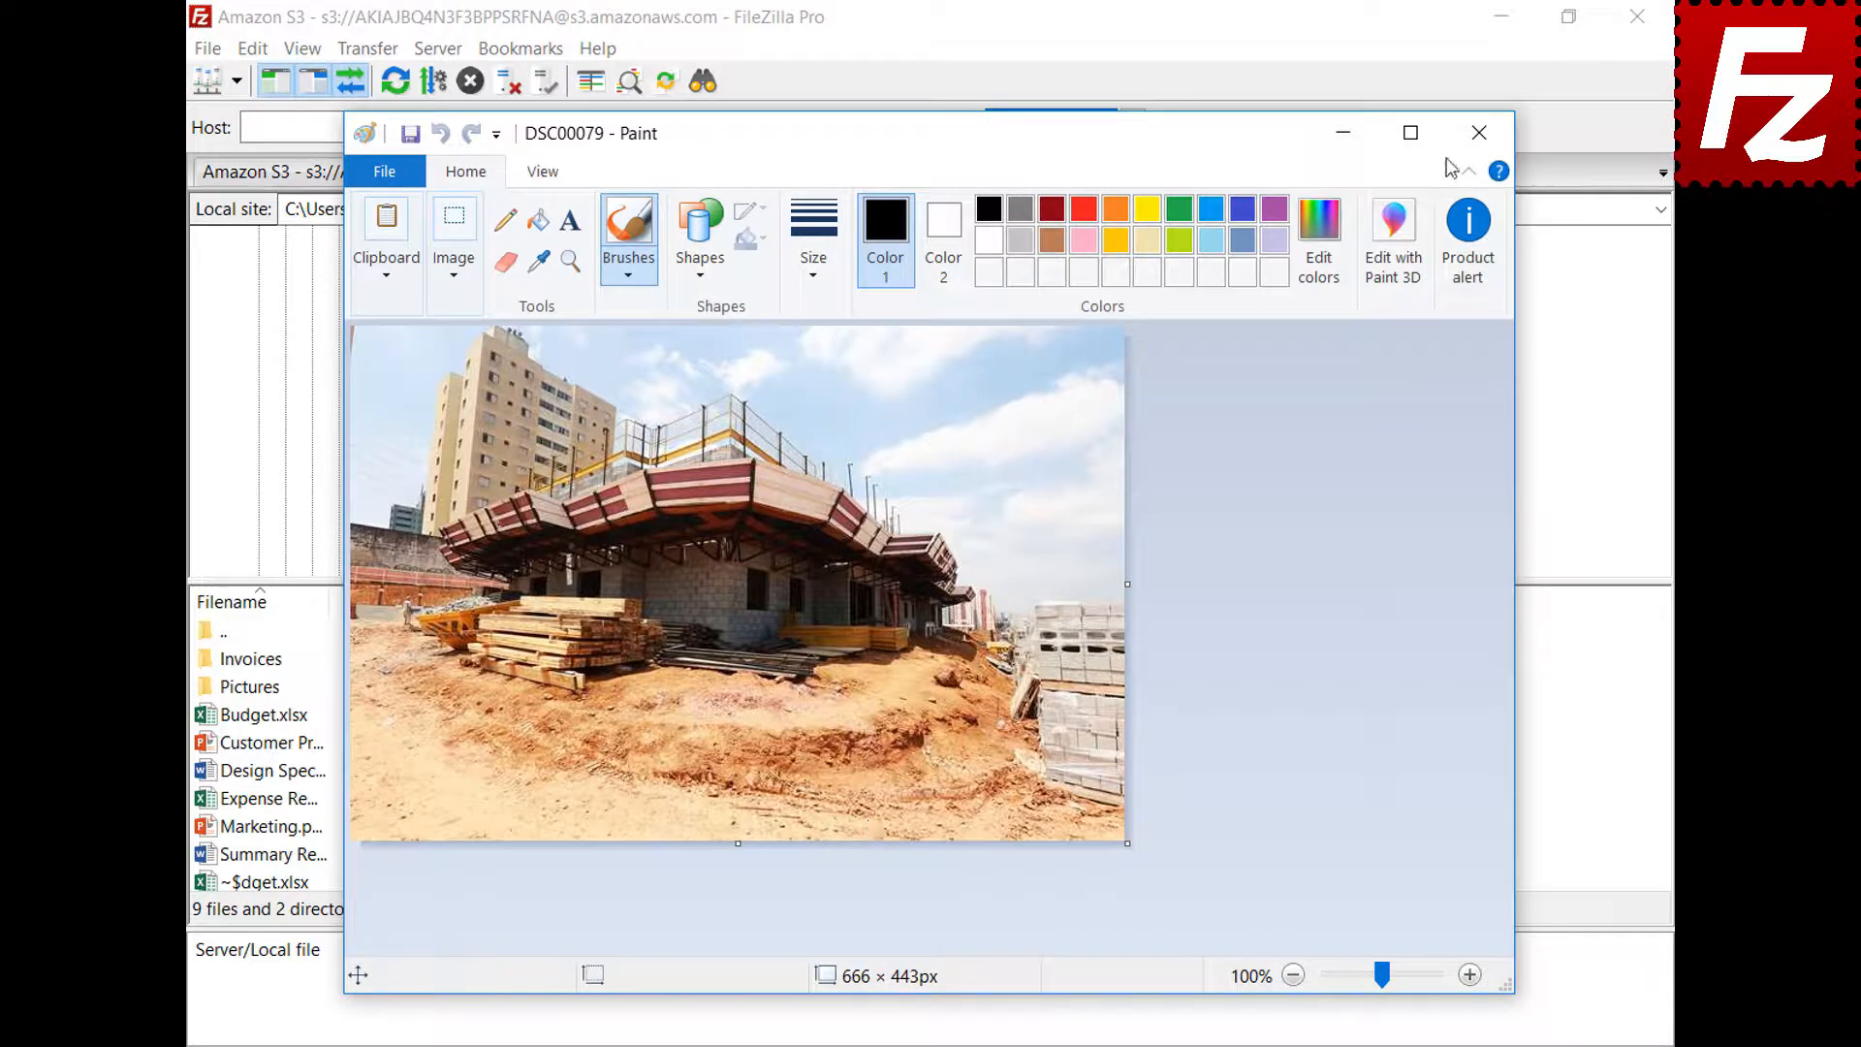
click(1478, 133)
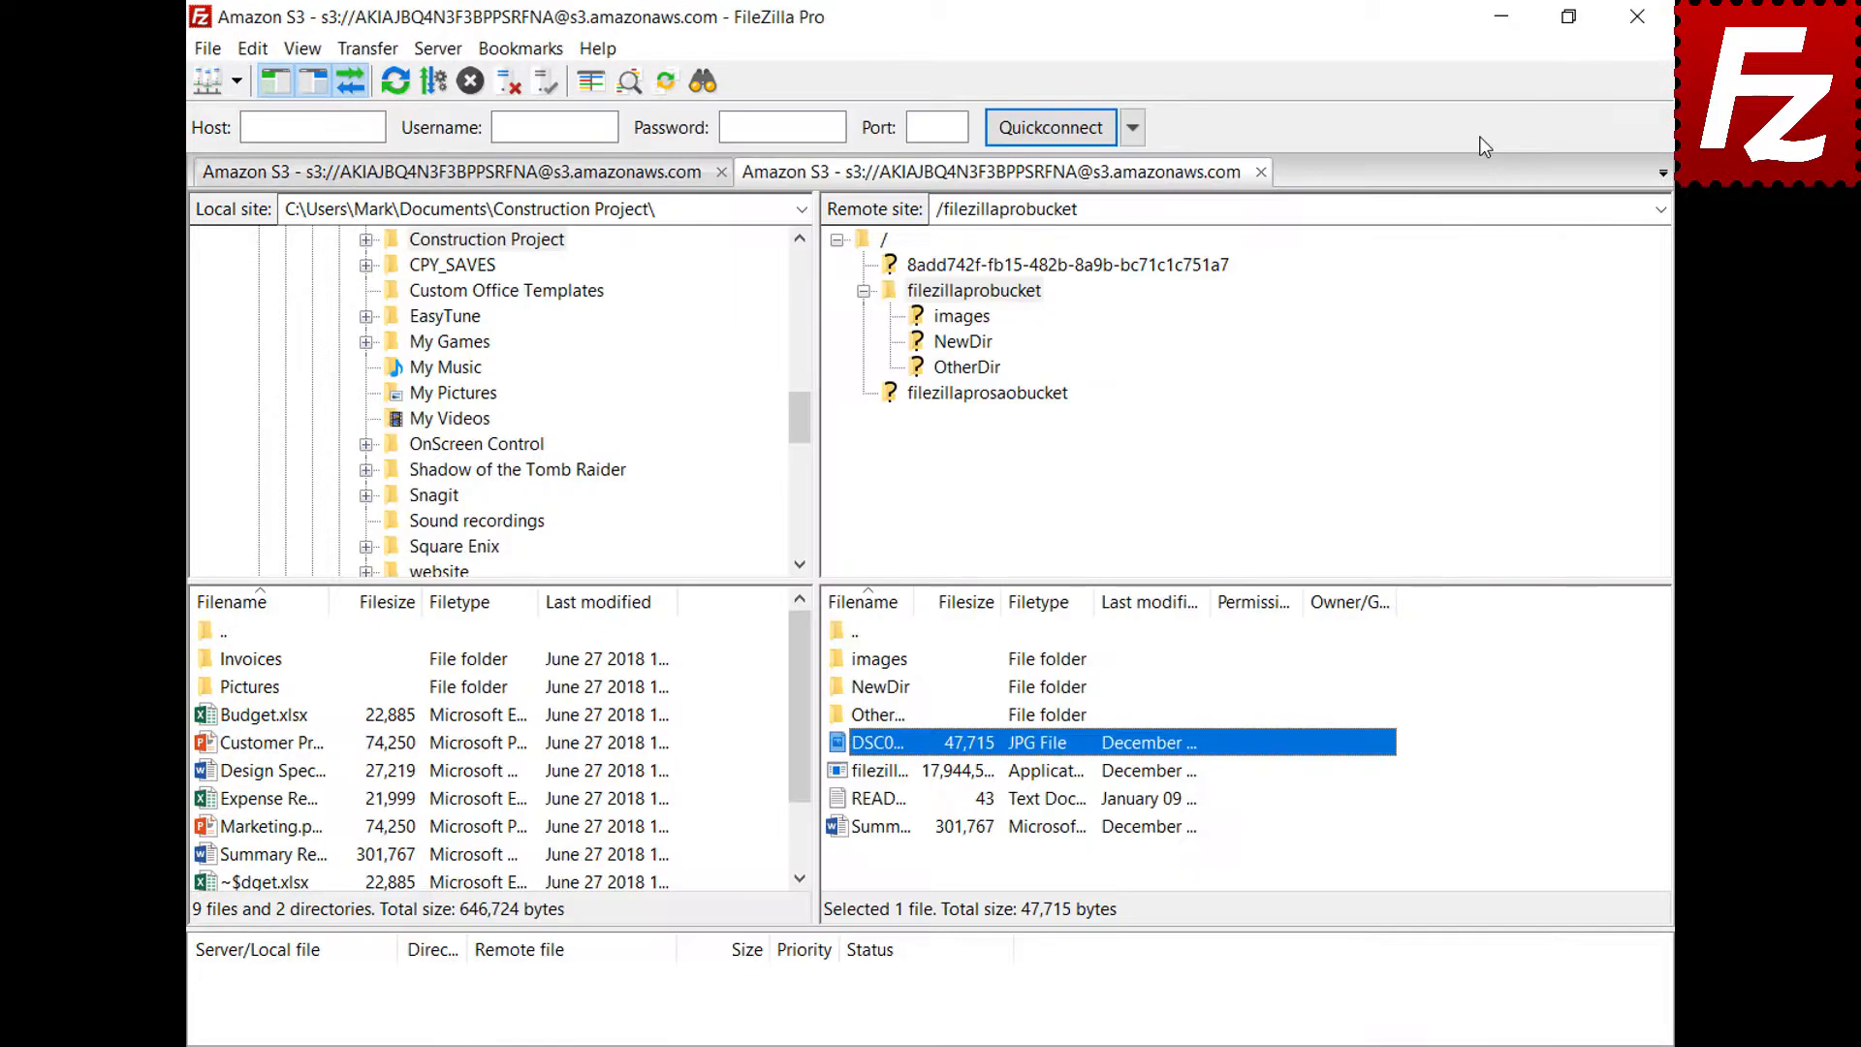
Reopen Settings on the File editing page
click(252, 51)
click(270, 142)
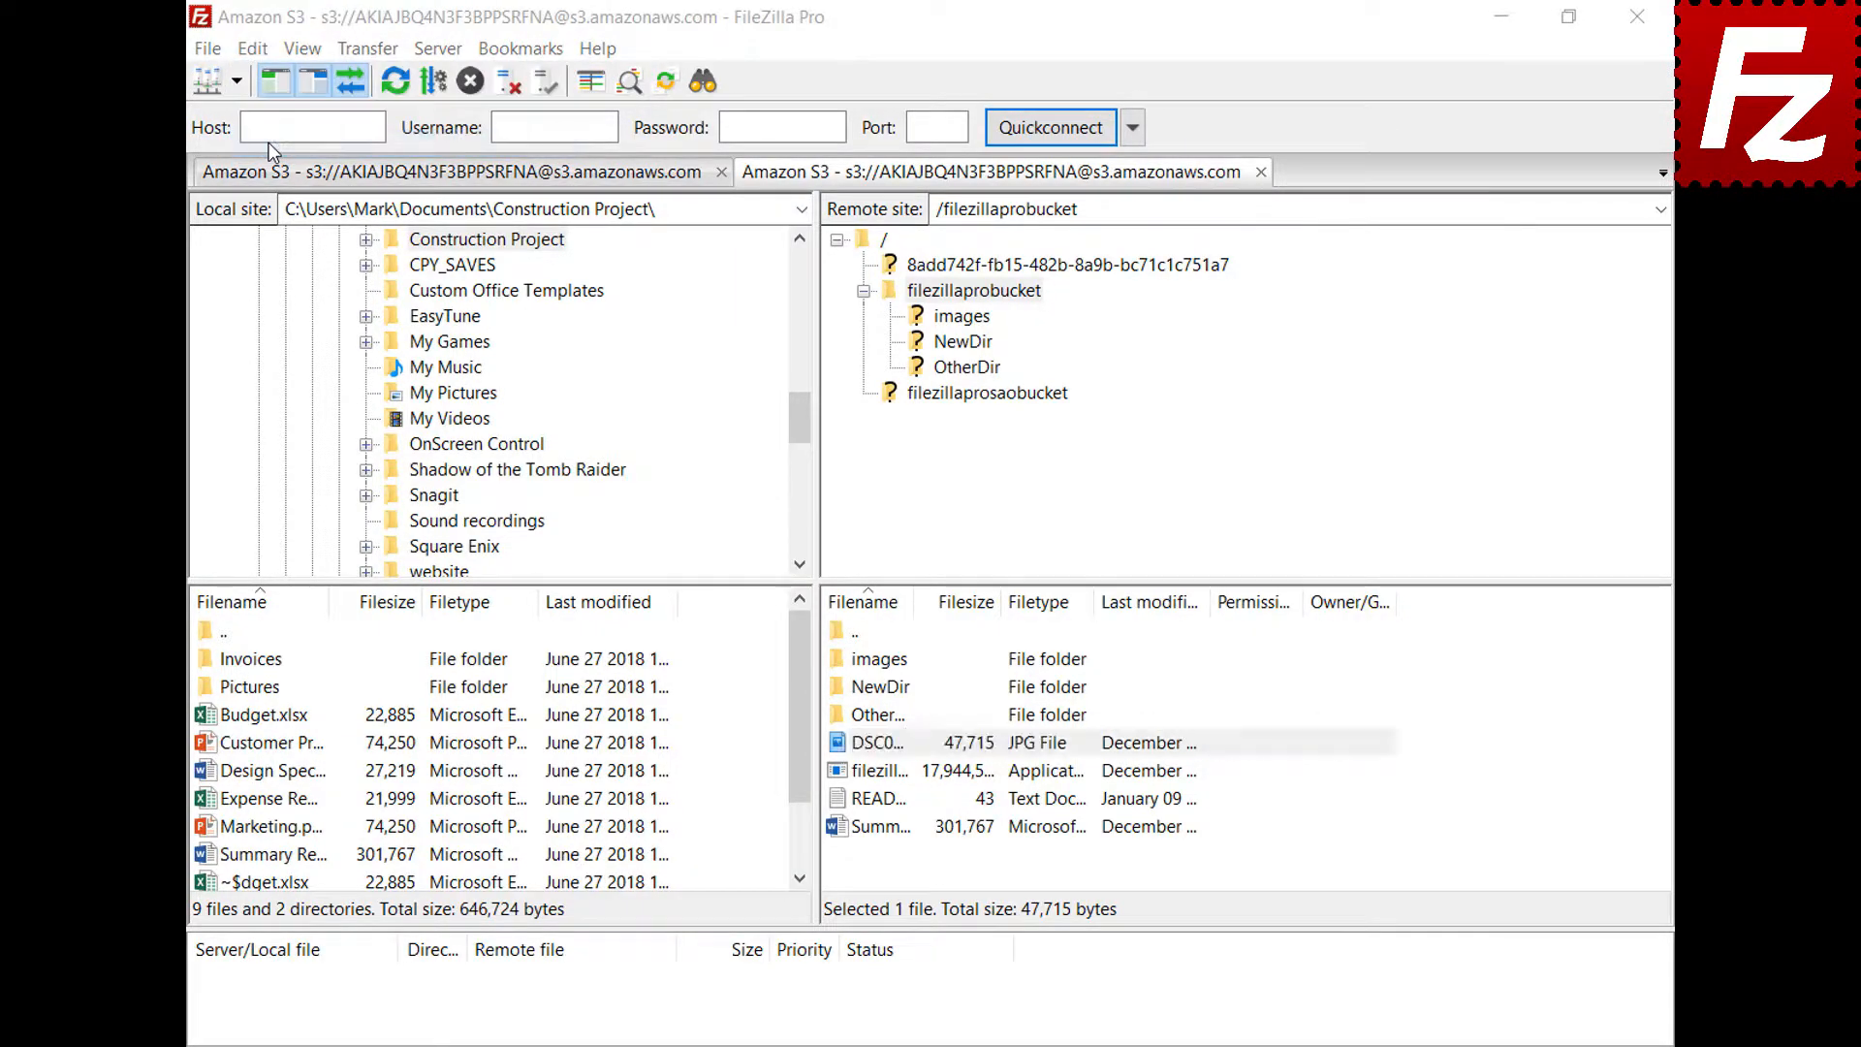
drag(661, 349, 674, 477)
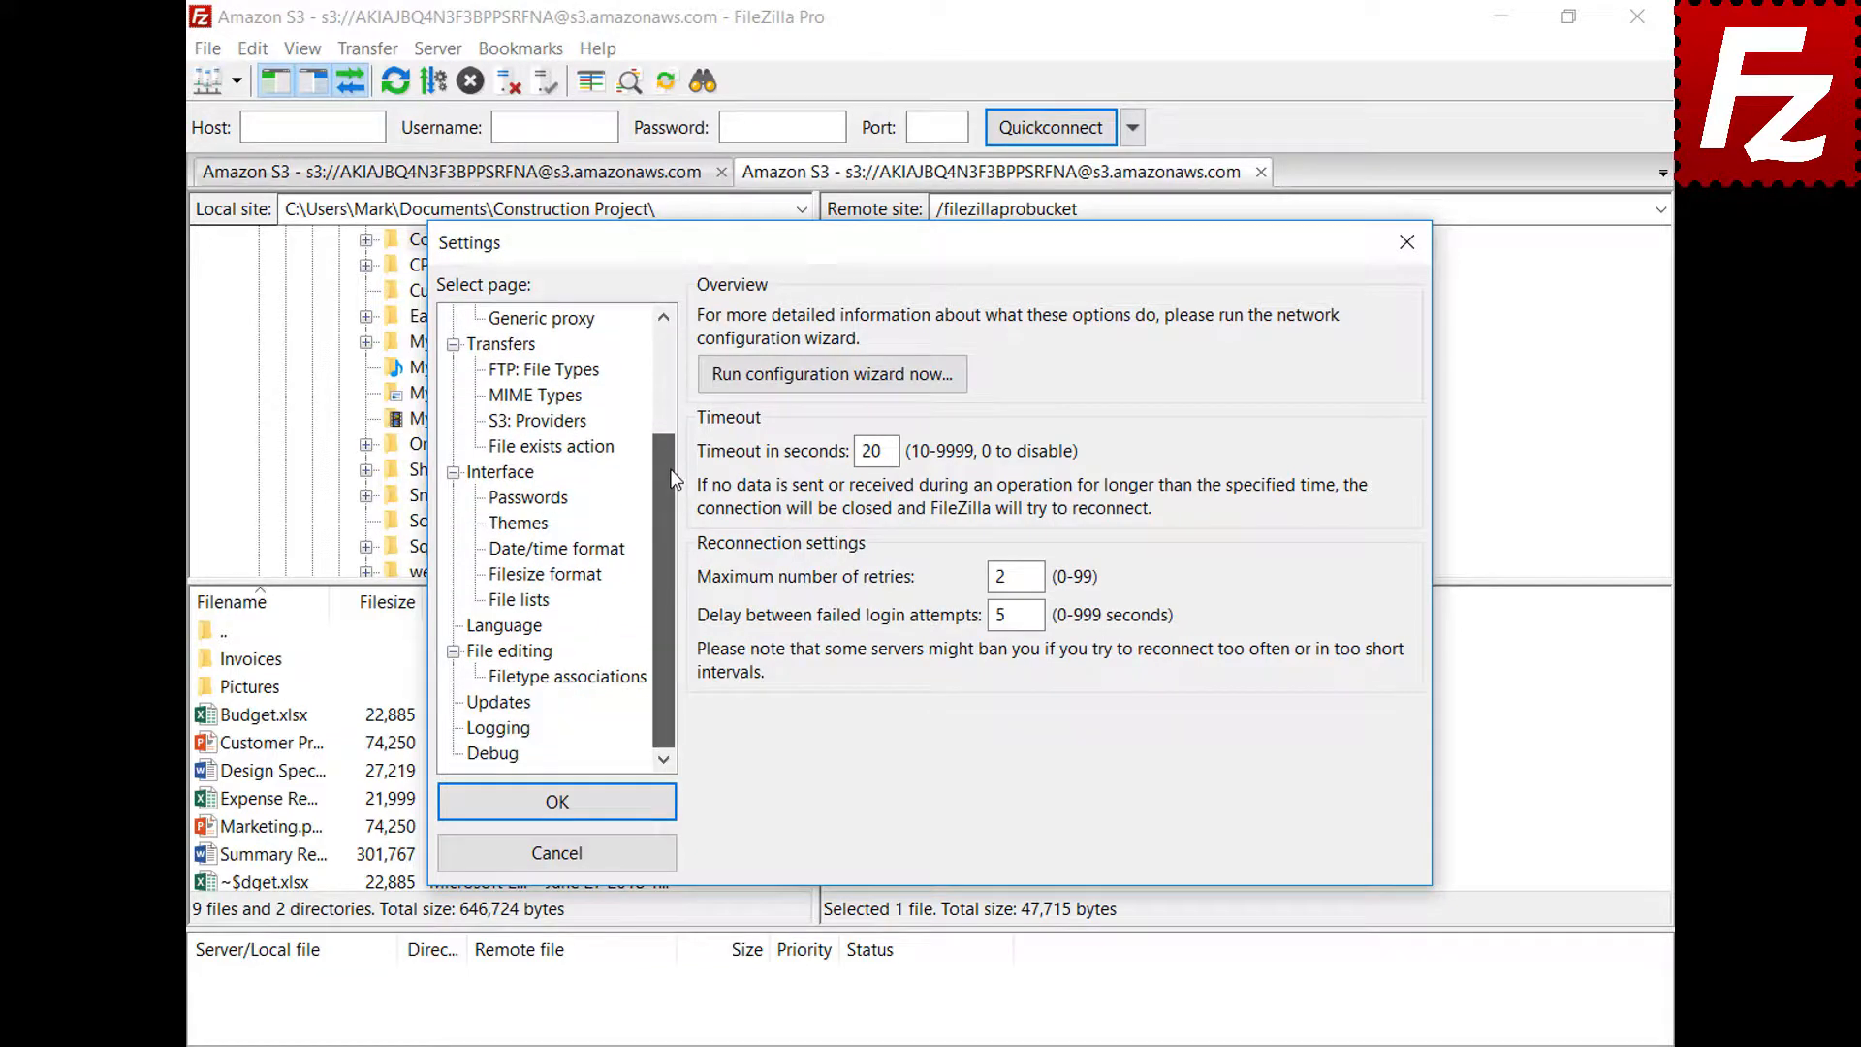
click(489, 653)
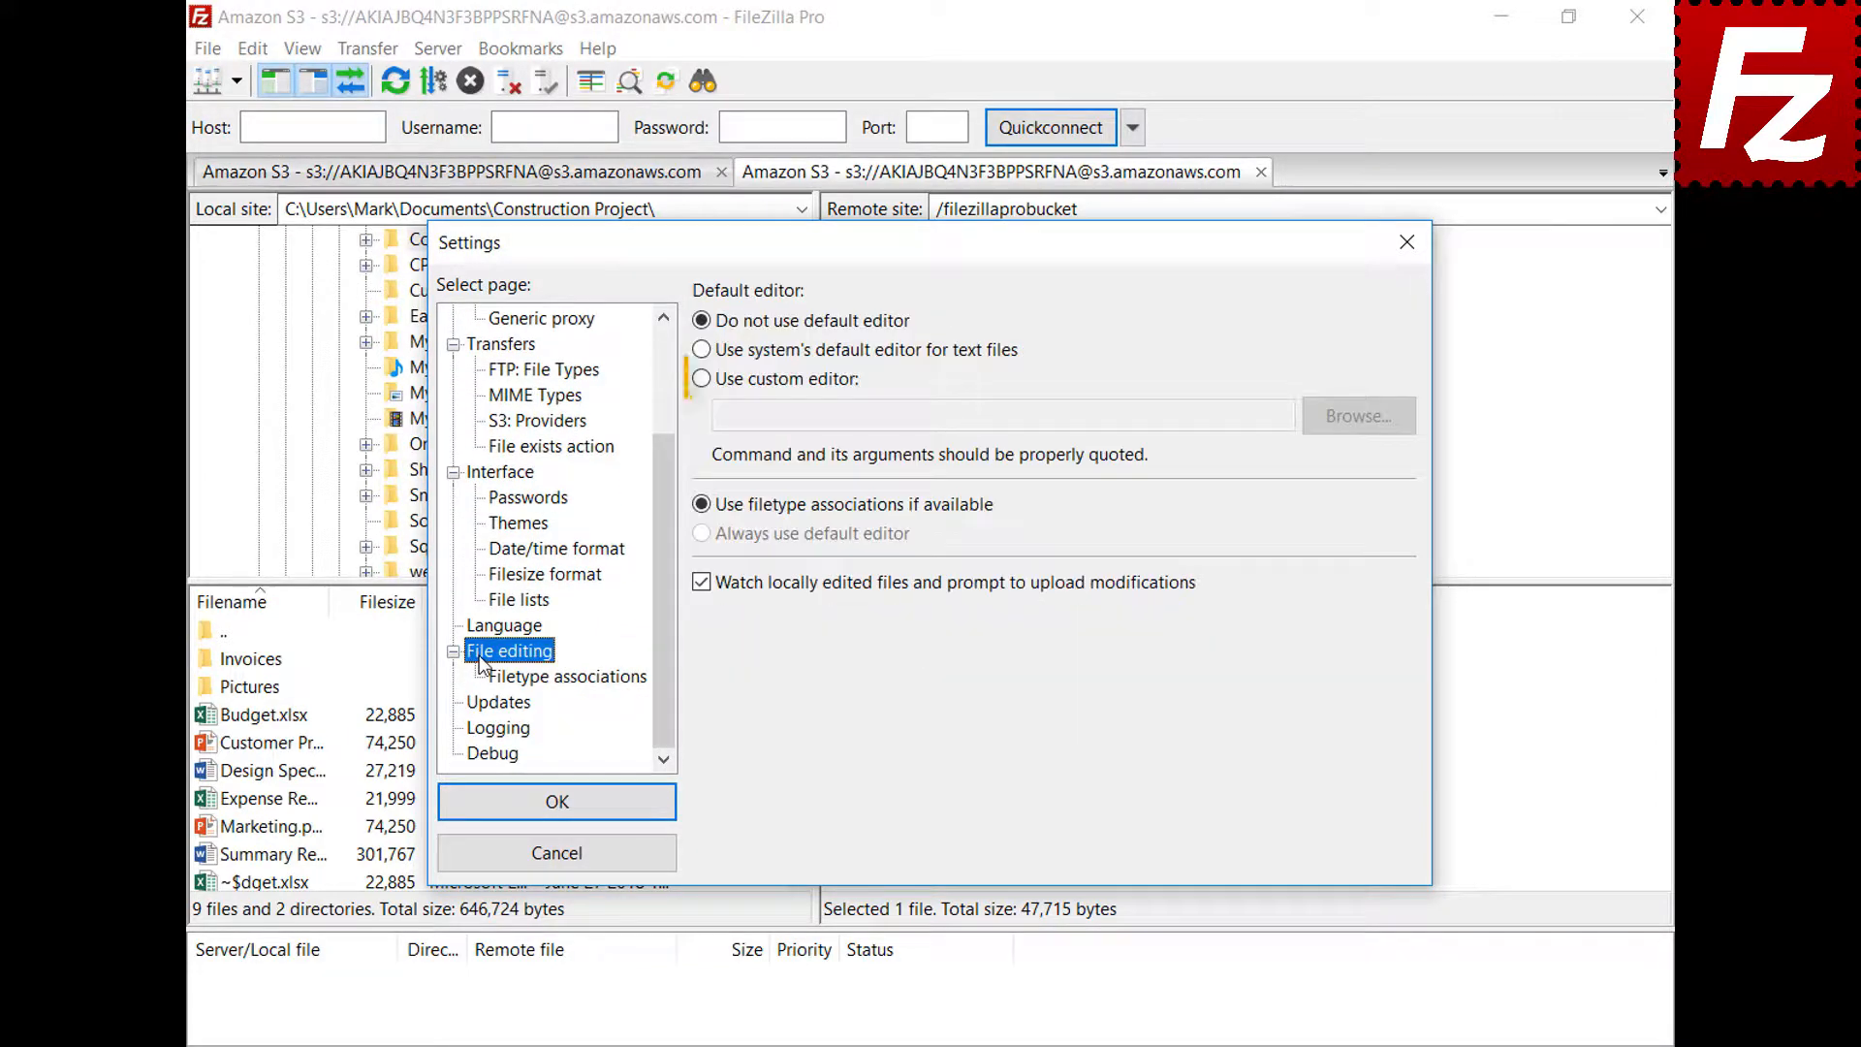
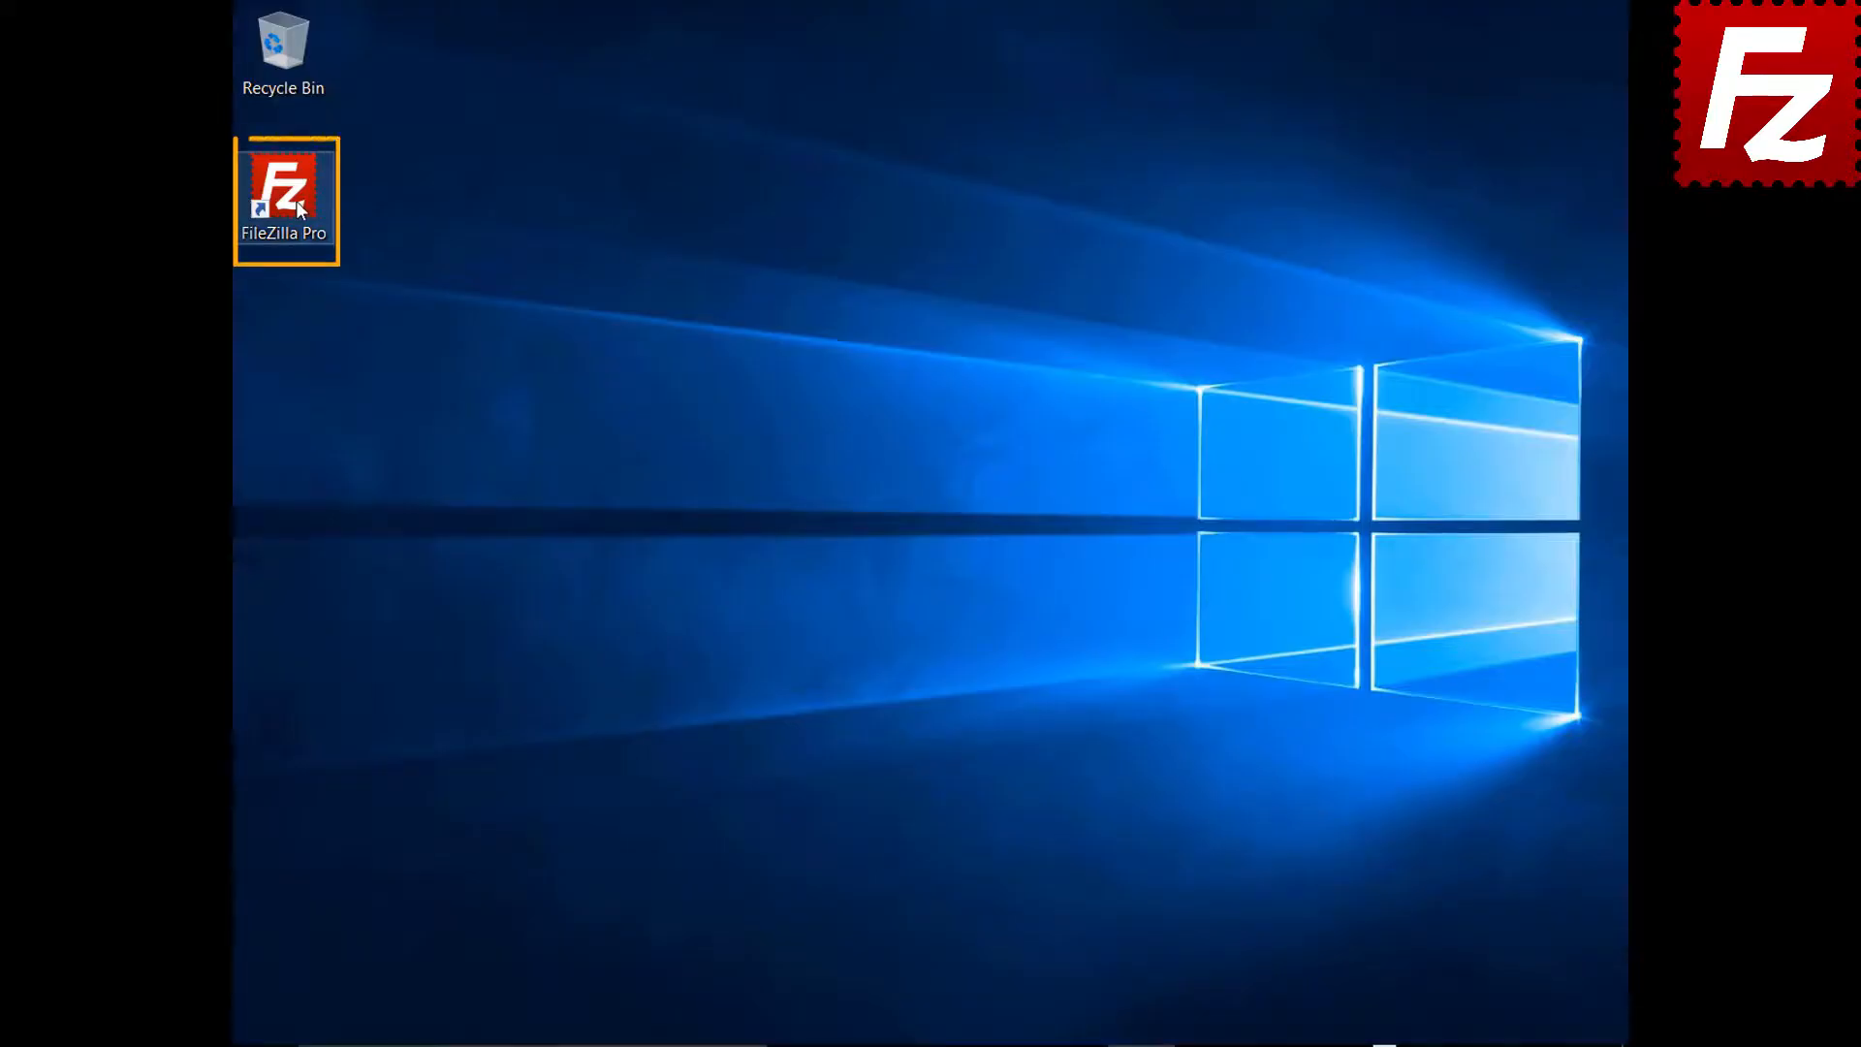
Launch FileZilla Pro and connect to the saved FTP site from the Site Manager list
double_click(294, 200)
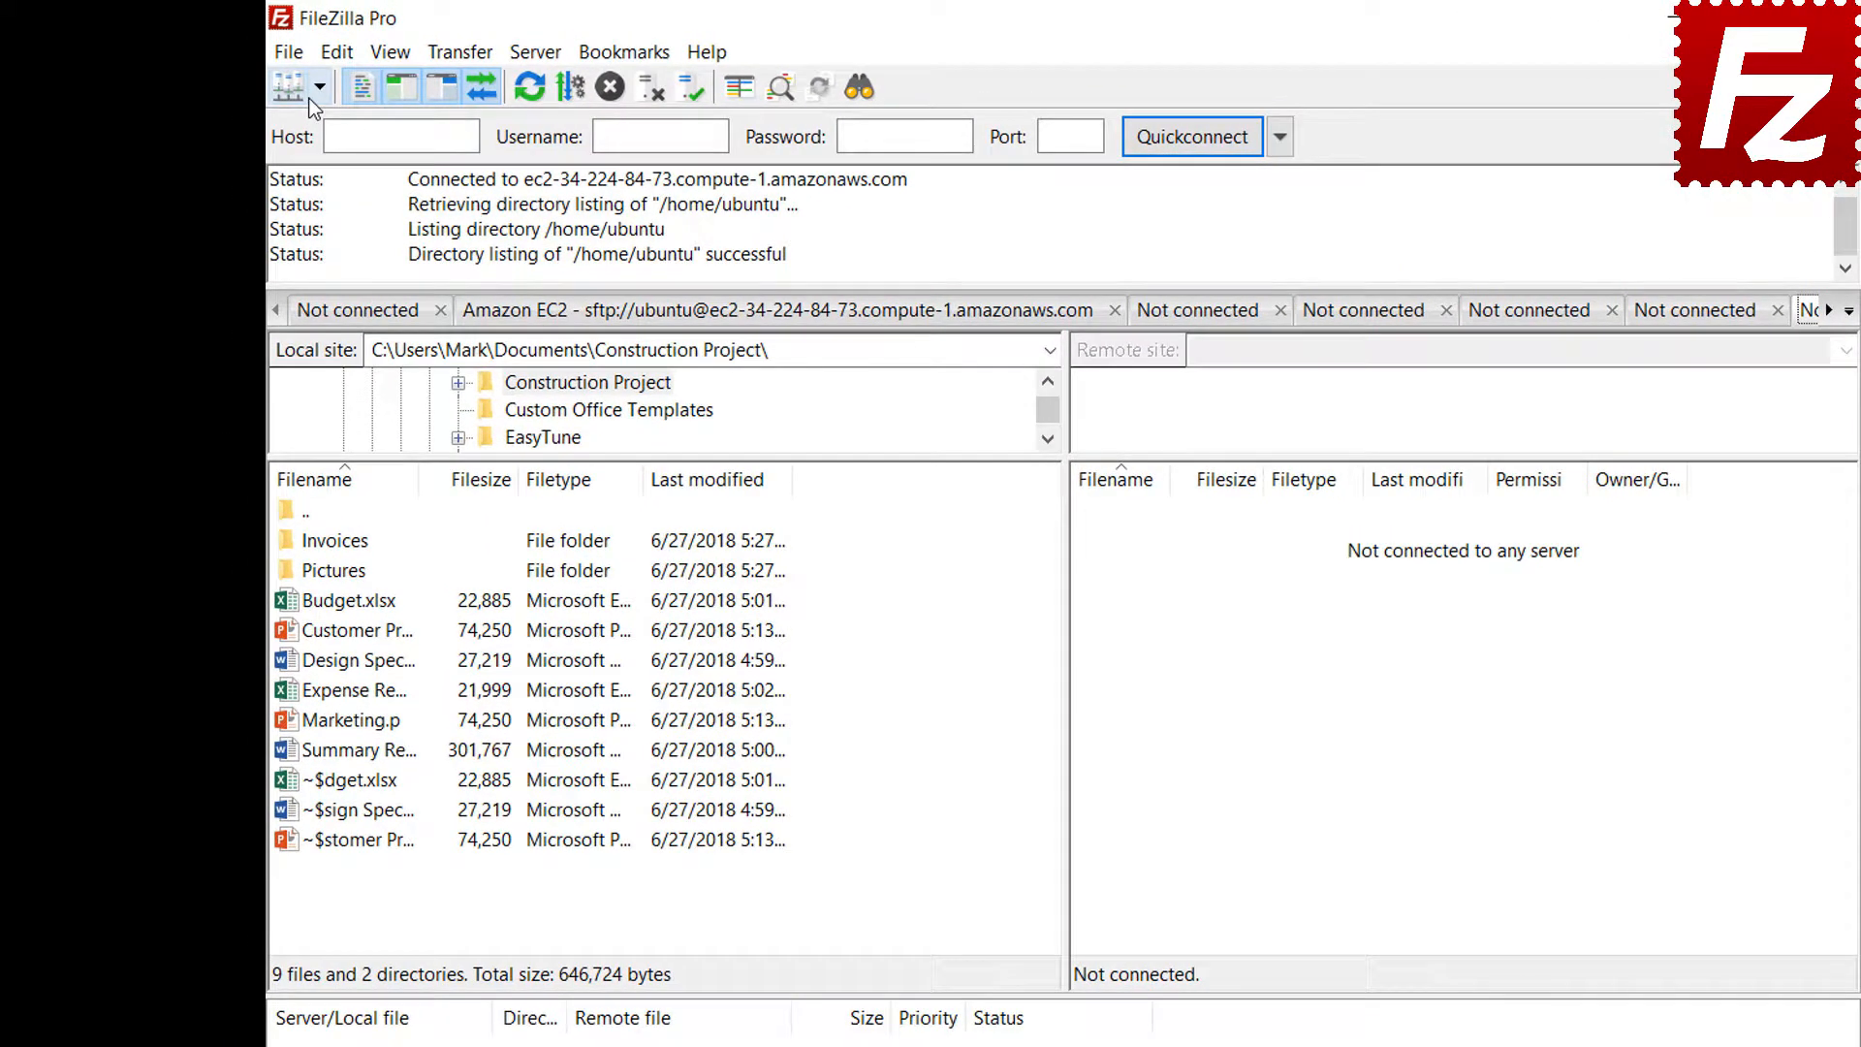
click(279, 76)
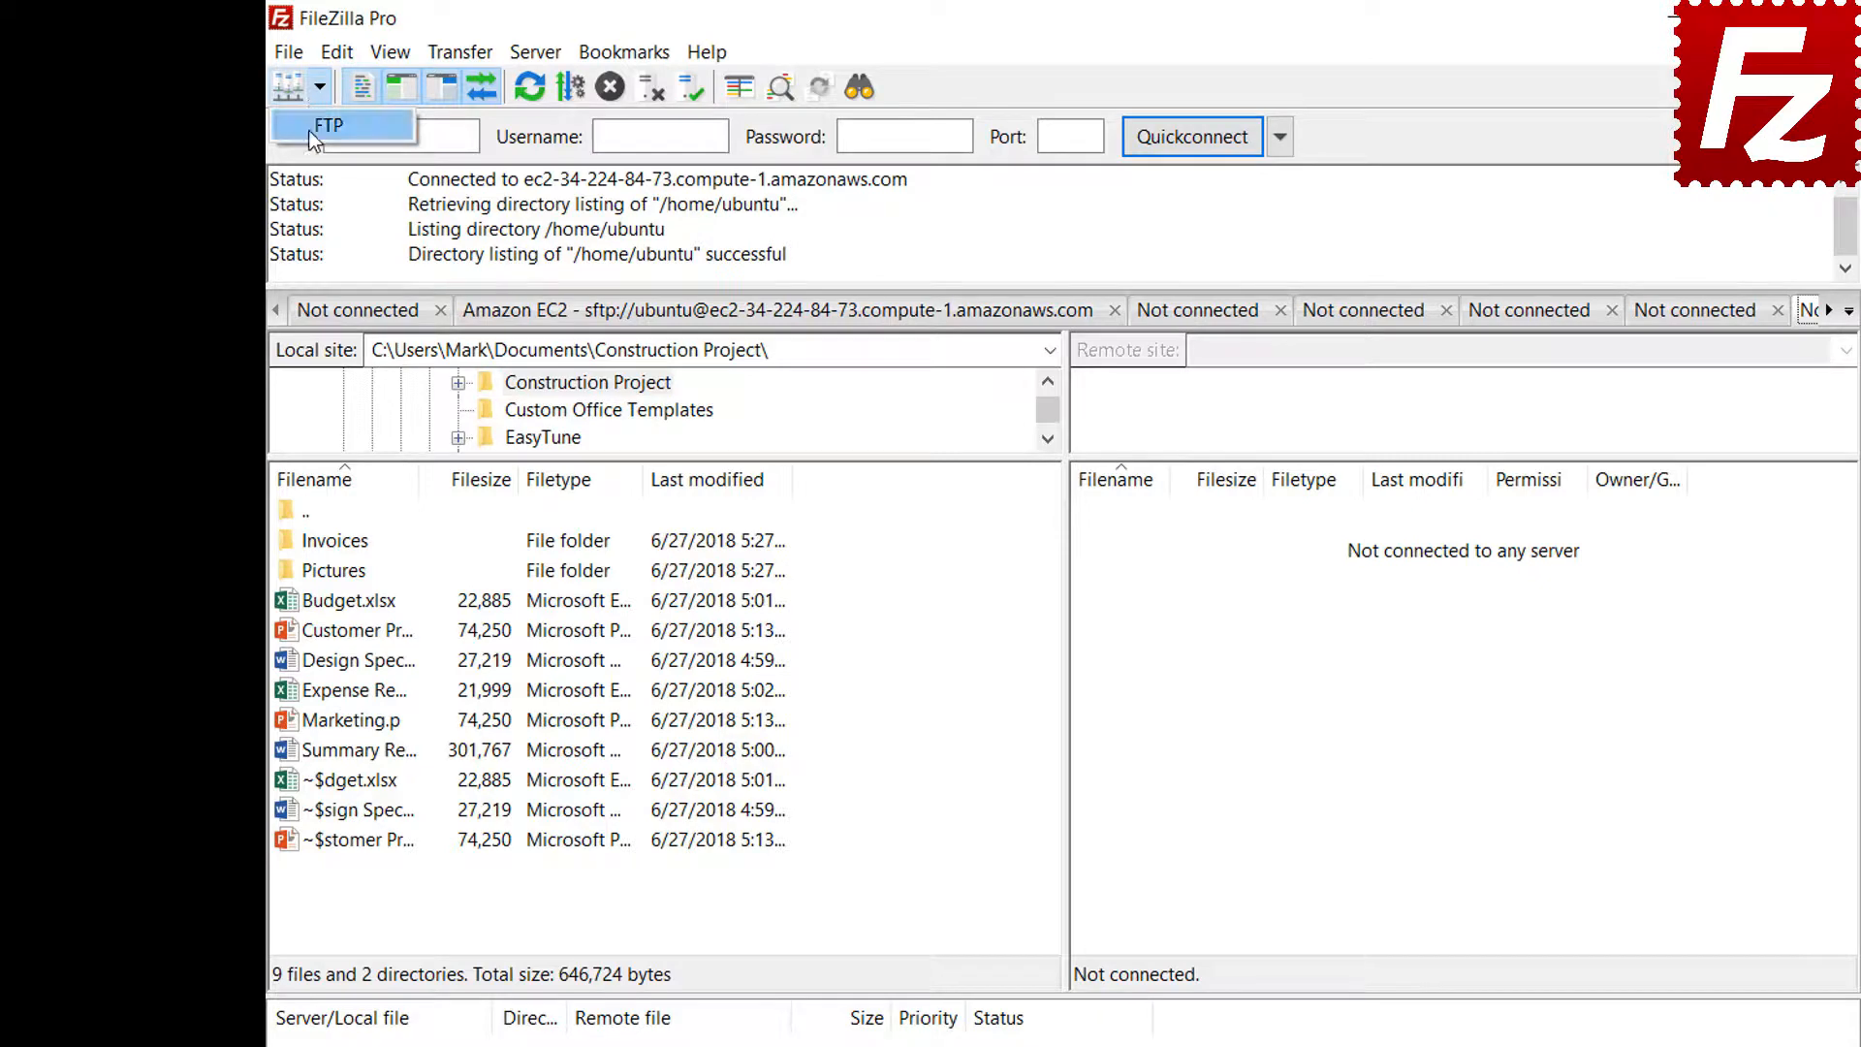
click(326, 125)
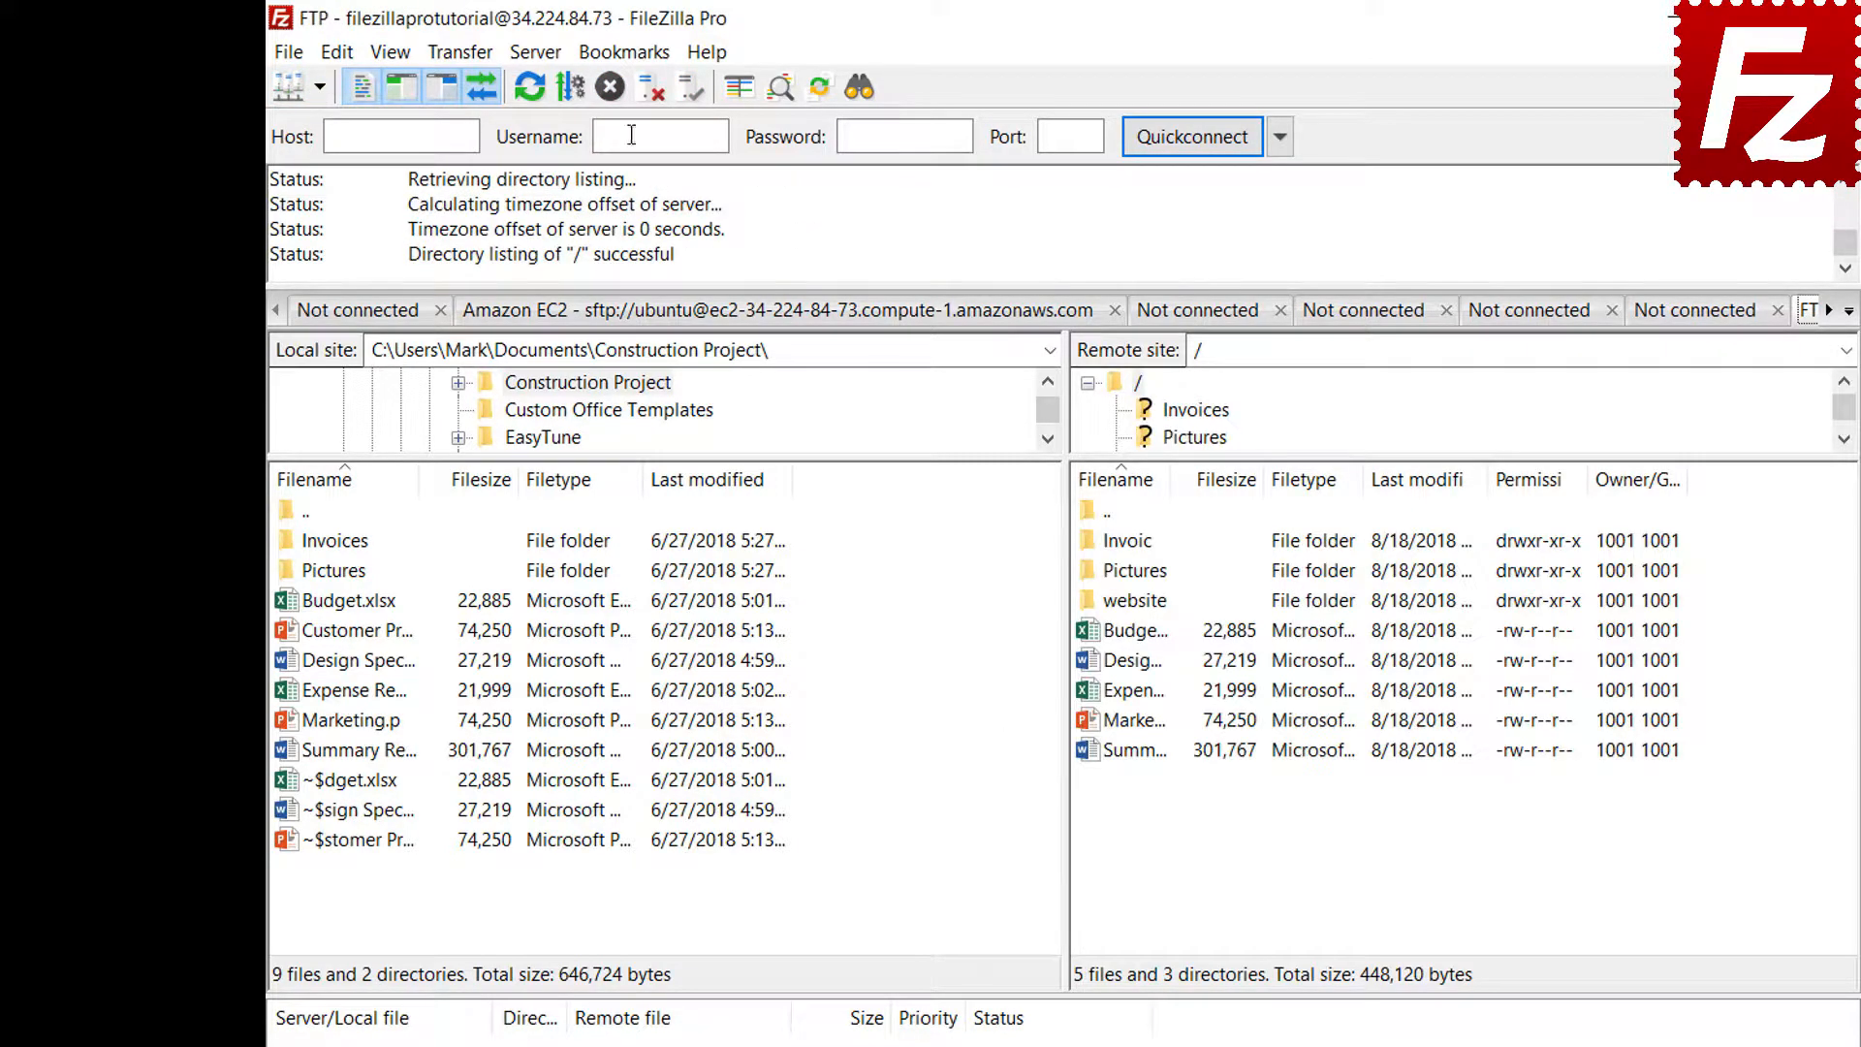
click(630, 64)
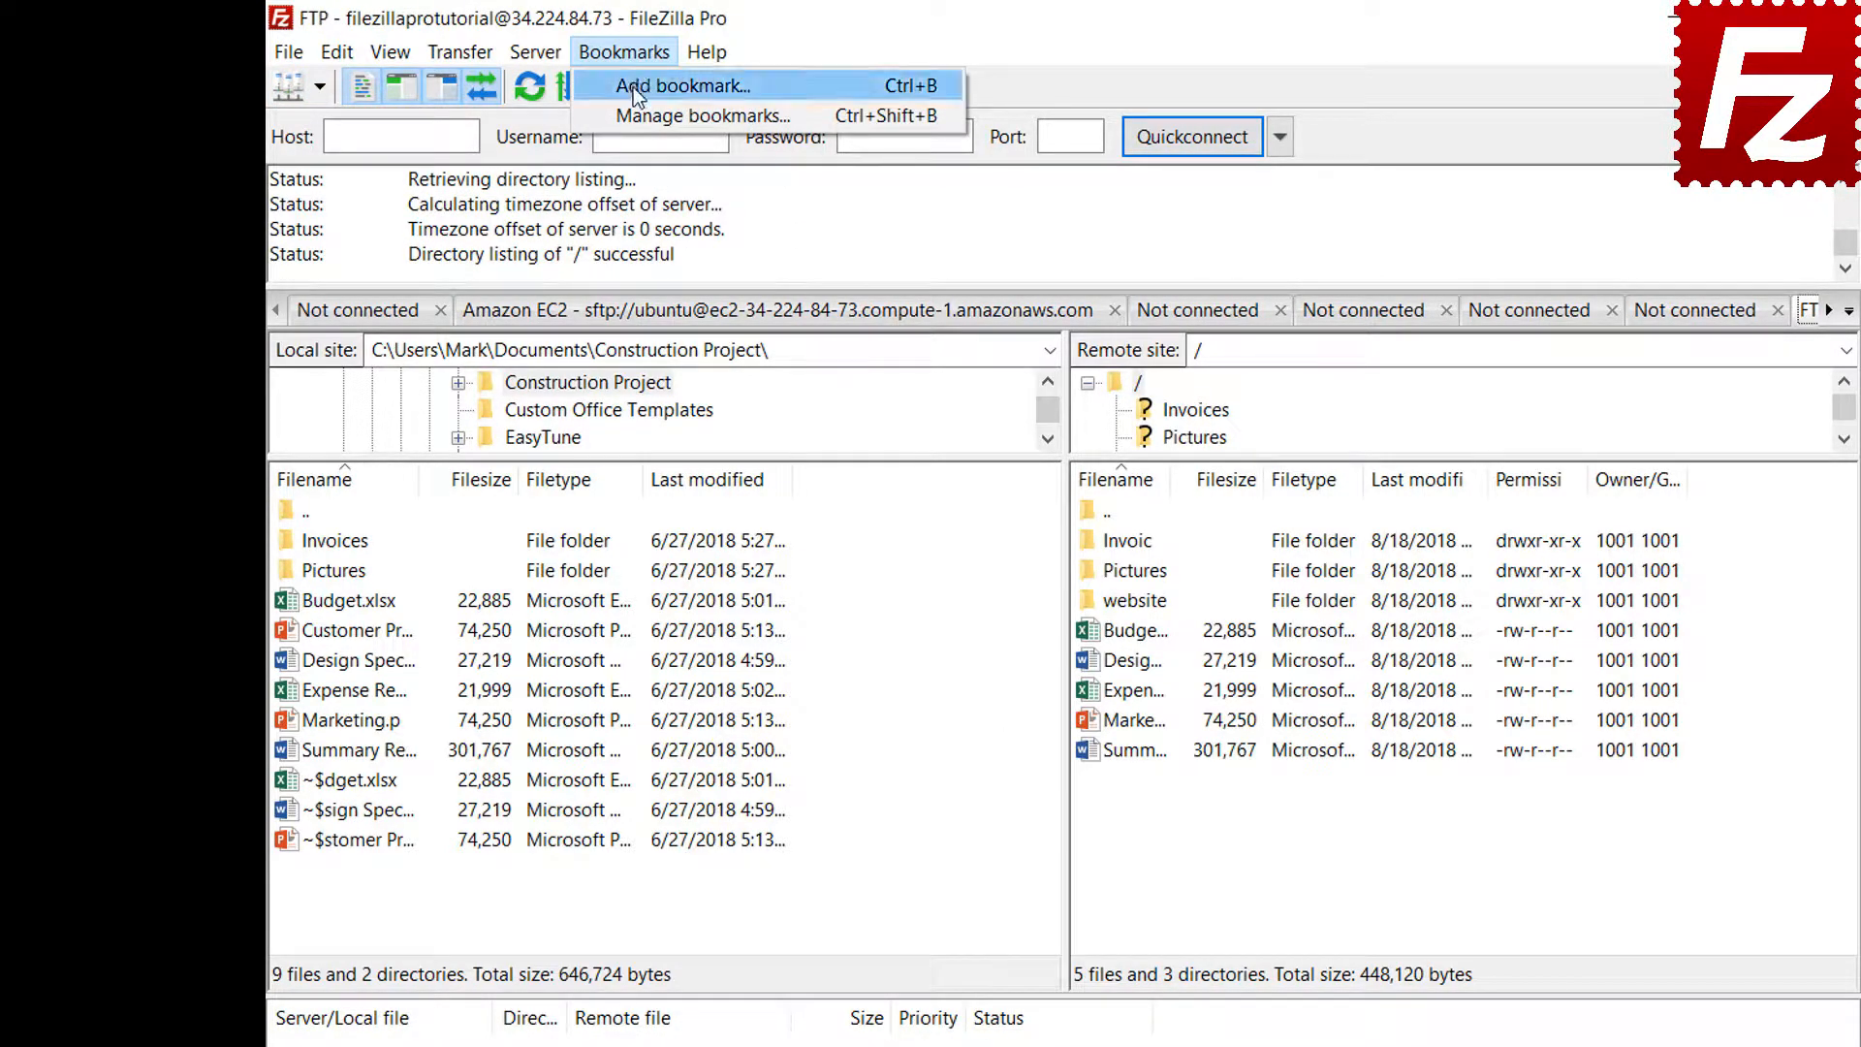
Add site-specific bookmark 'FTP-Pictures' with local folder Pictures and remote directory /Pictures
click(632, 89)
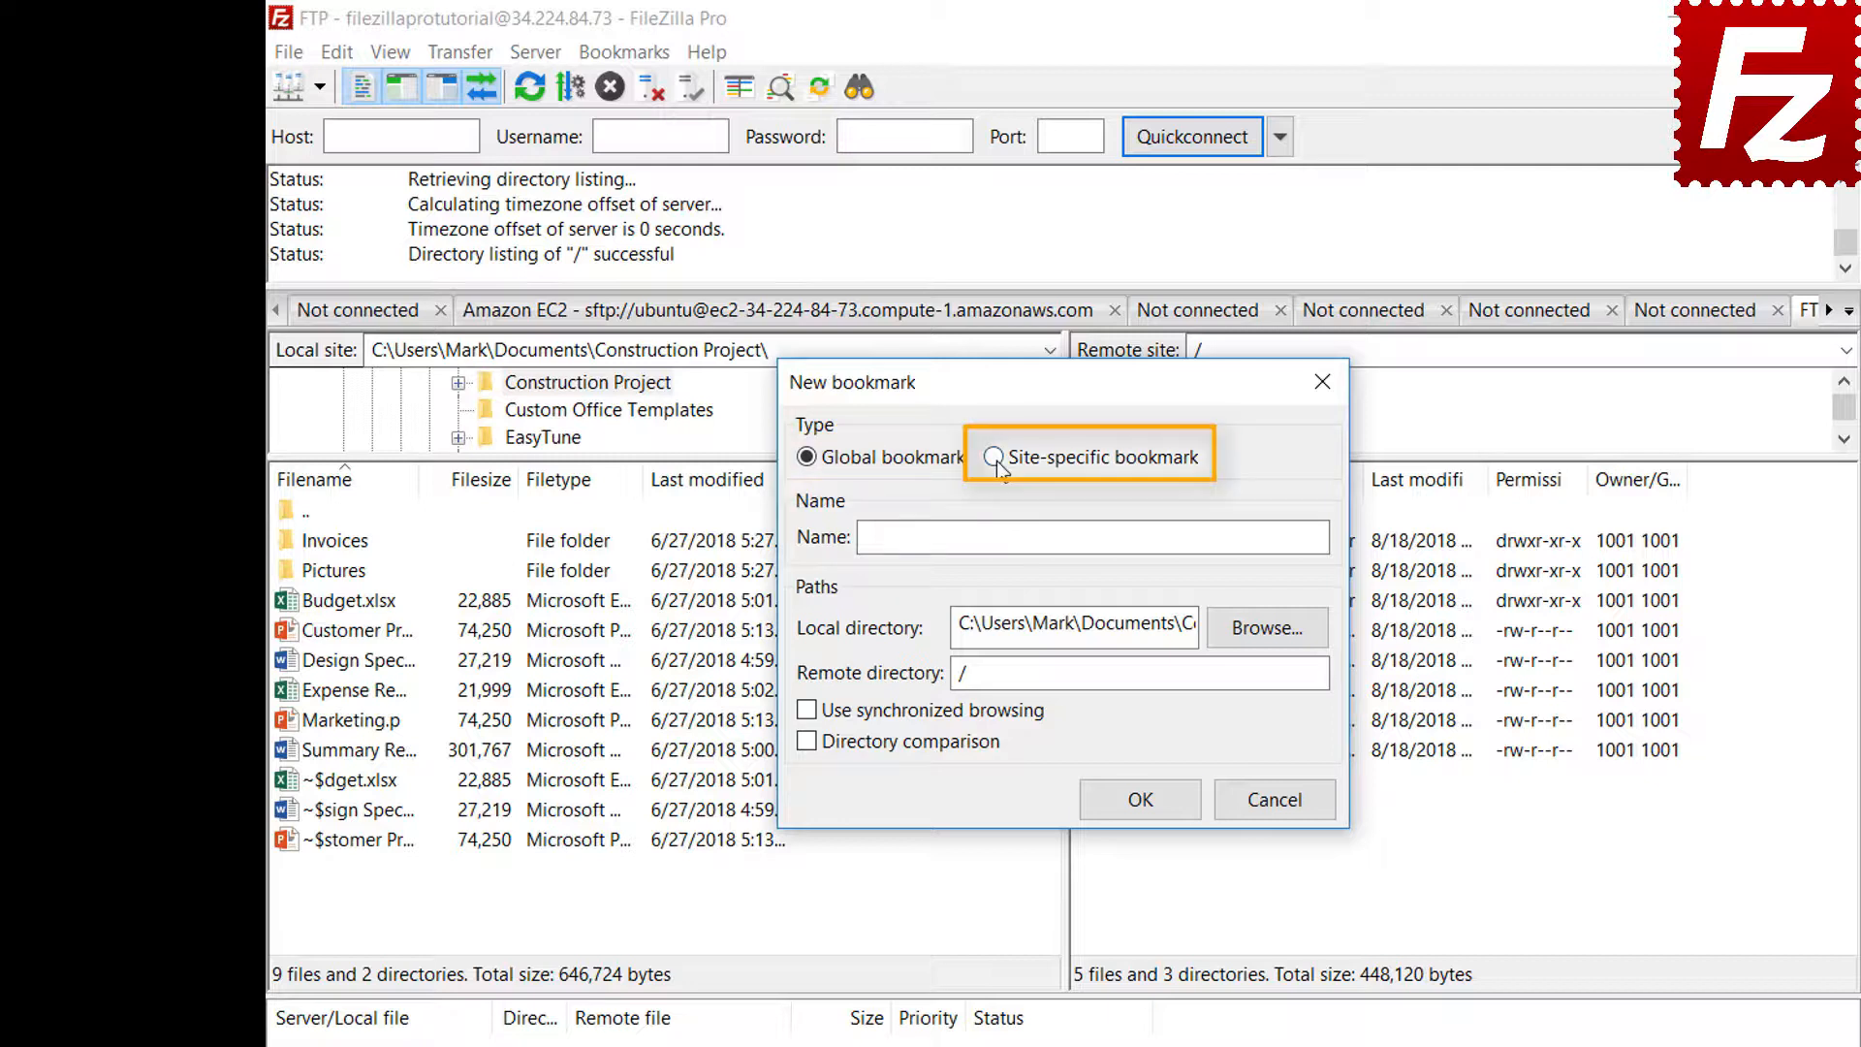
click(995, 457)
click(1231, 532)
text(FTP-Pictures)
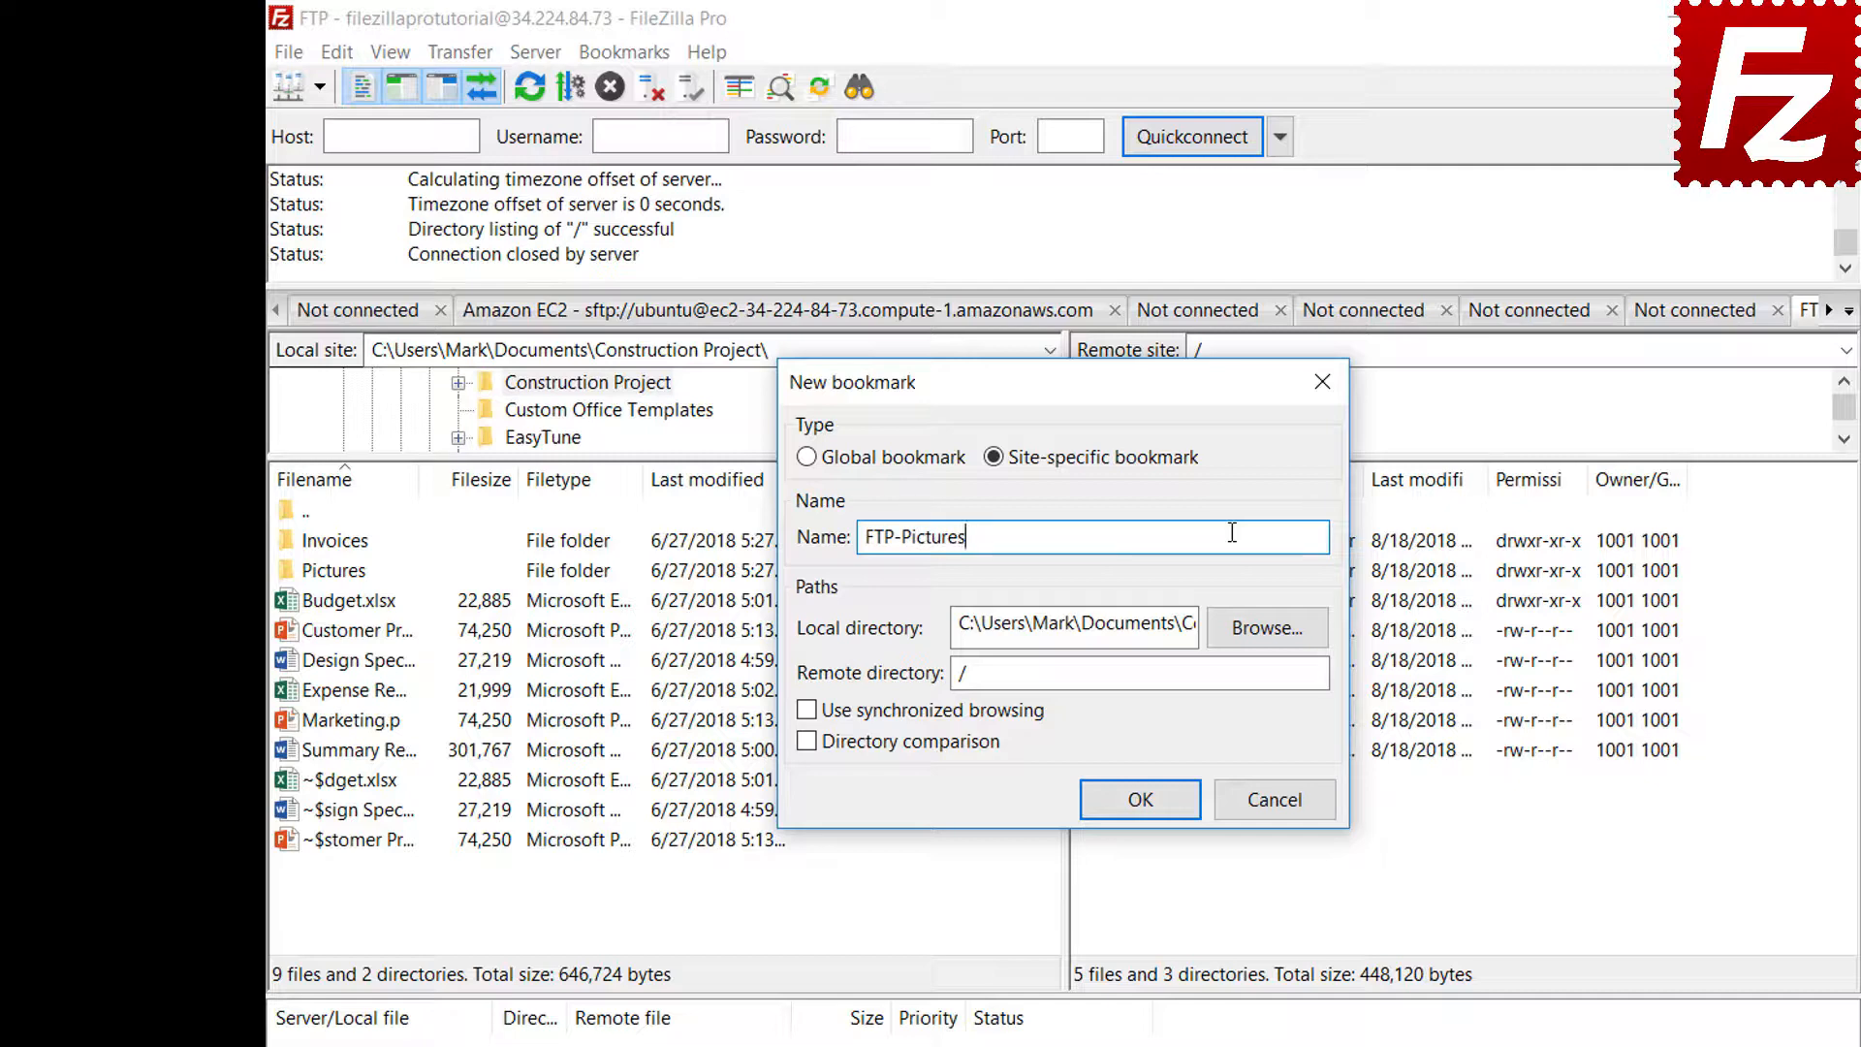
click(1267, 628)
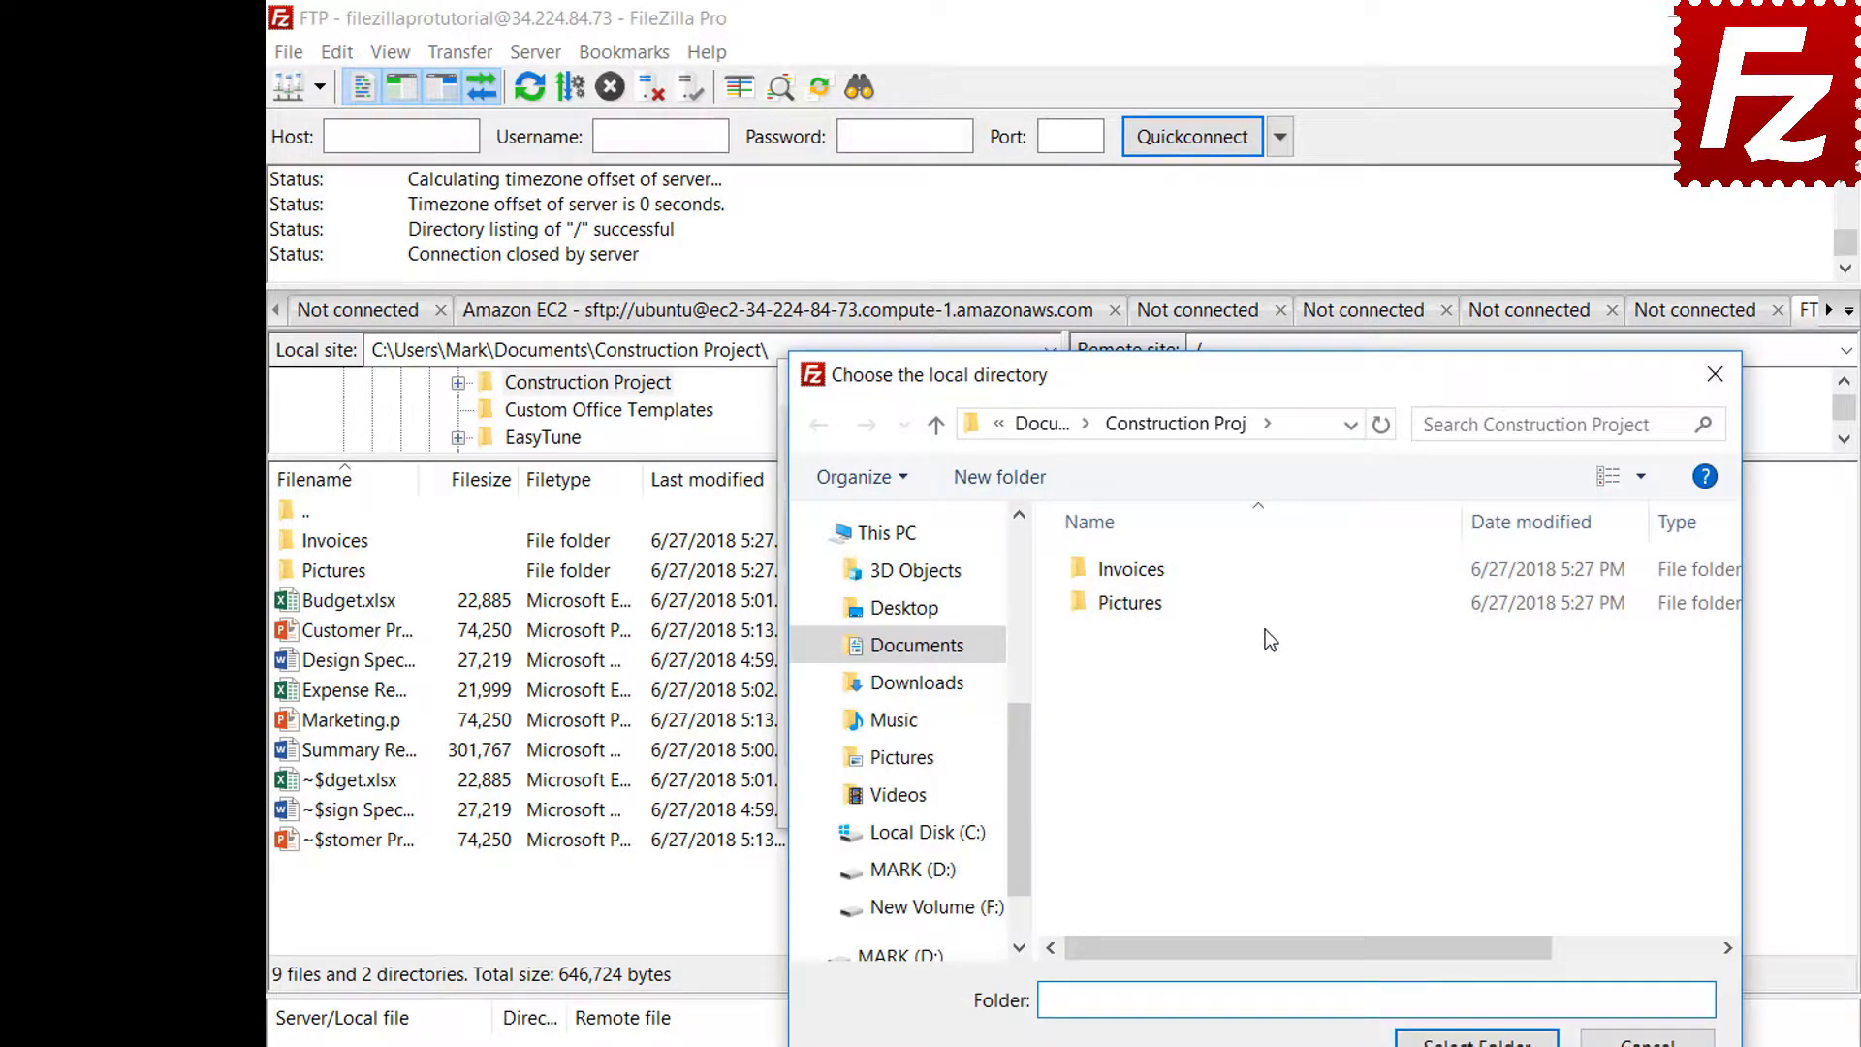
double_click(1136, 608)
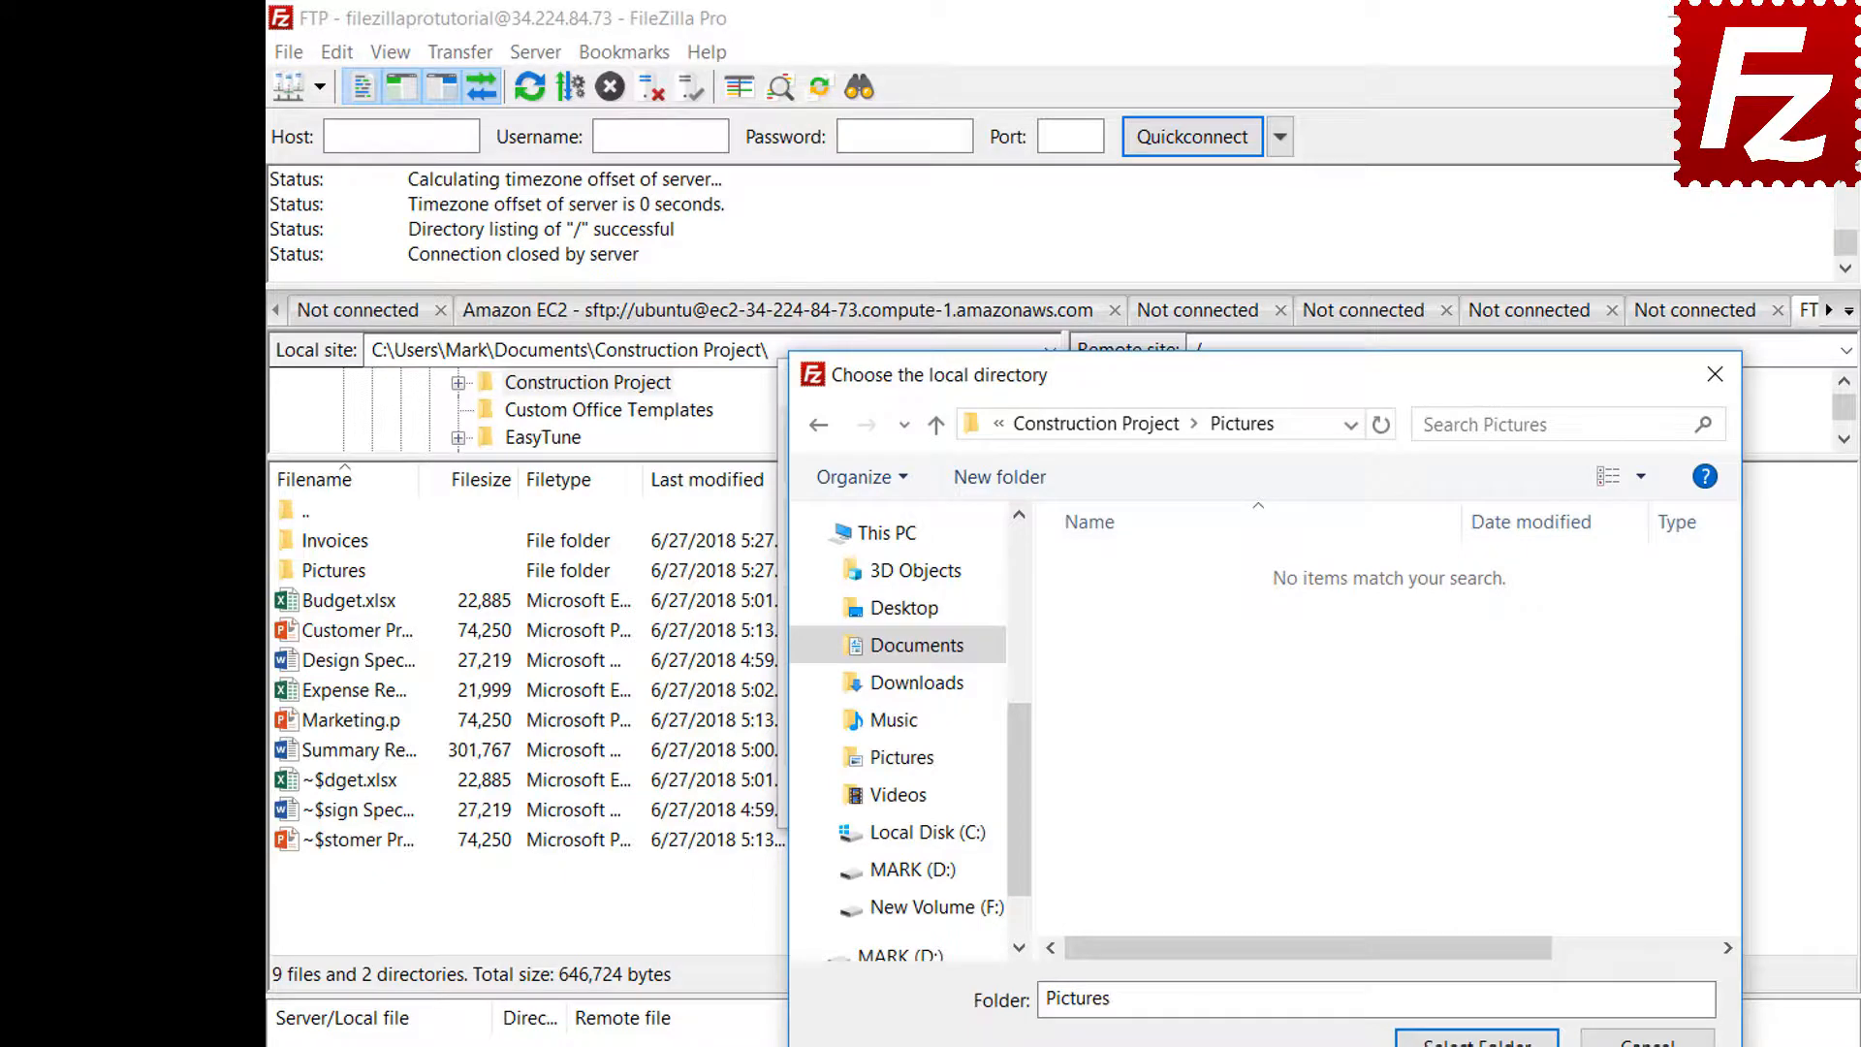
click(1476, 1039)
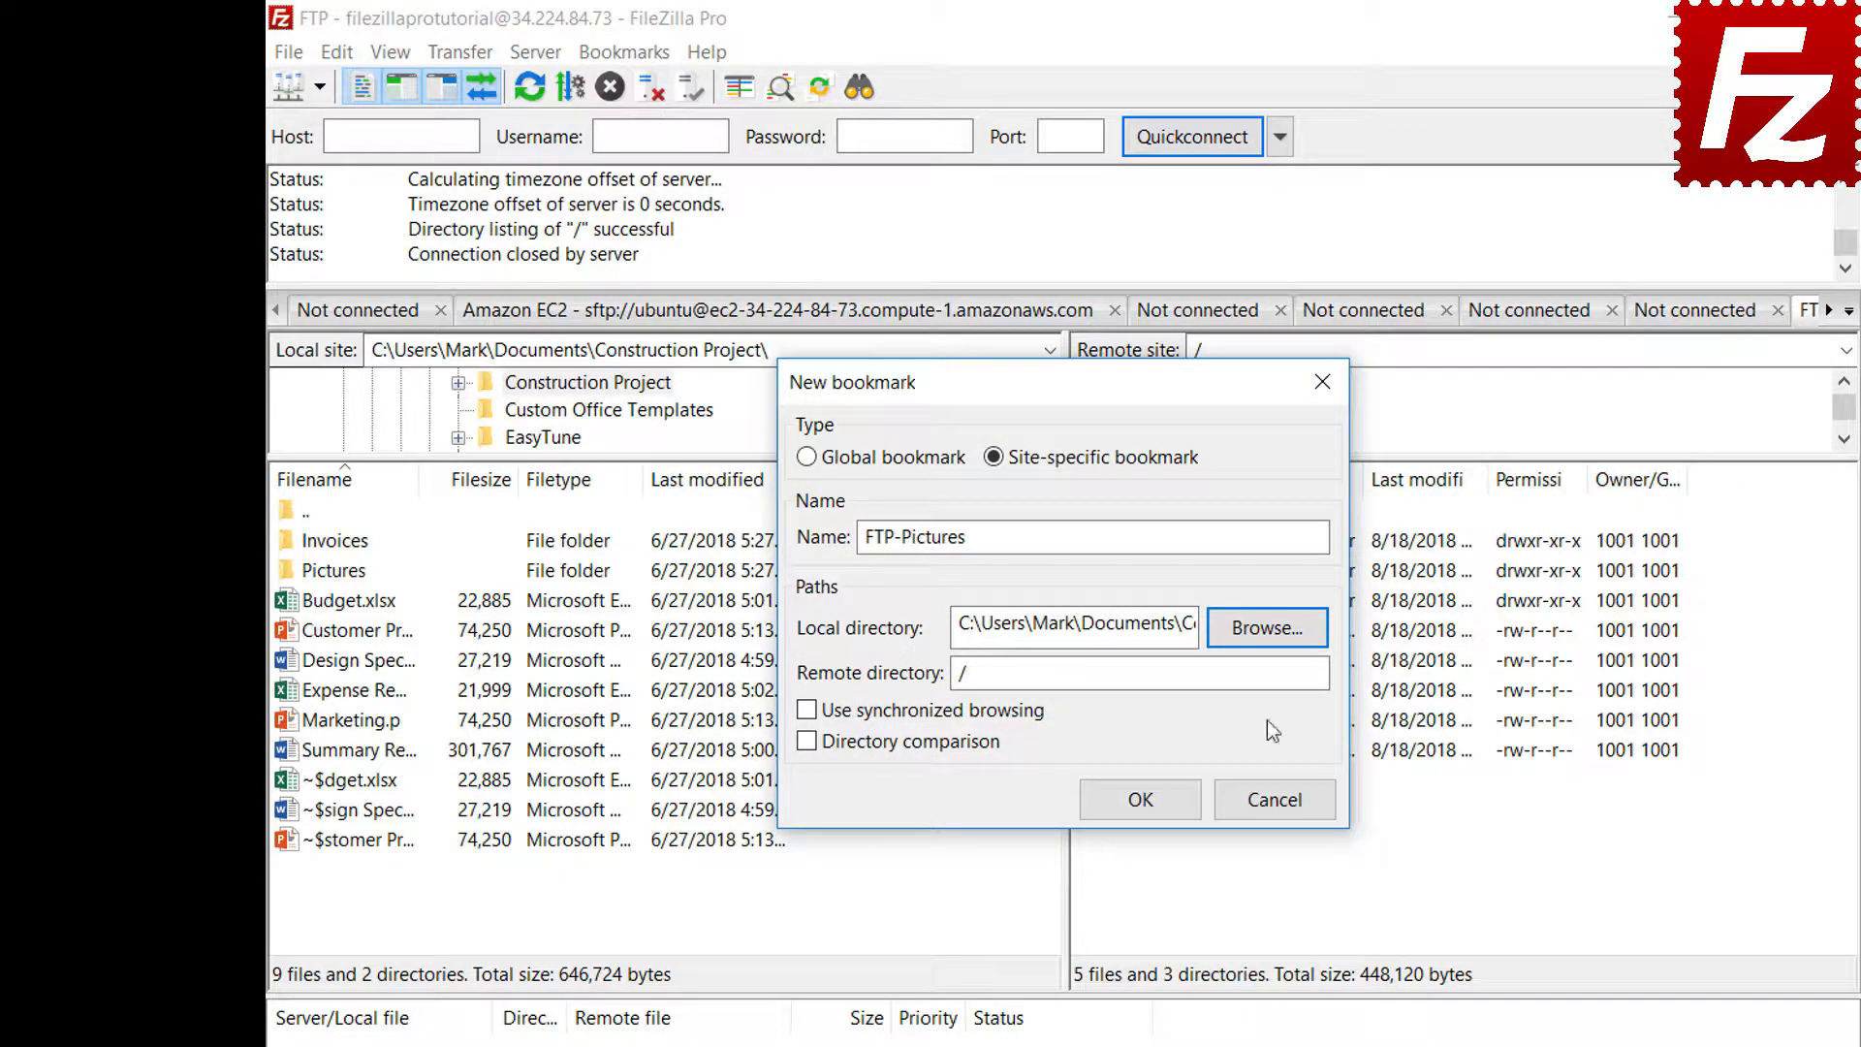
click(1270, 675)
text(Pic)
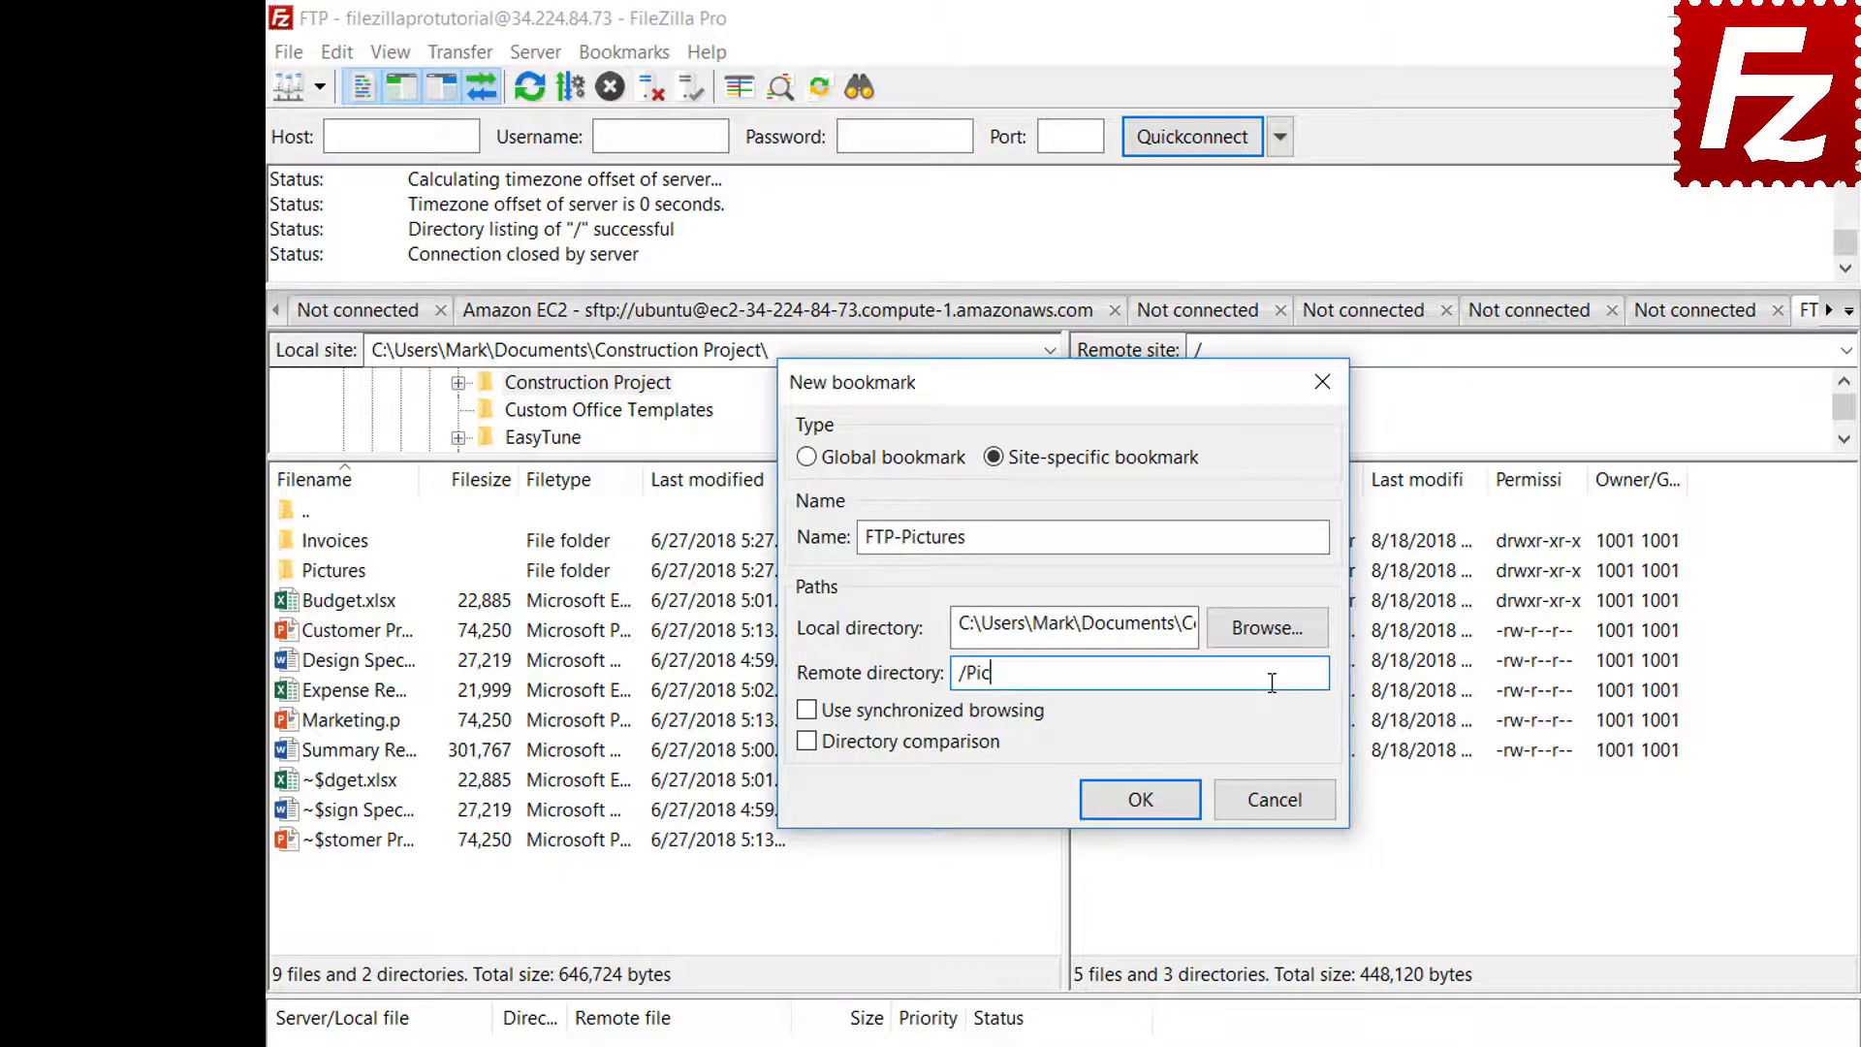
text(tures)
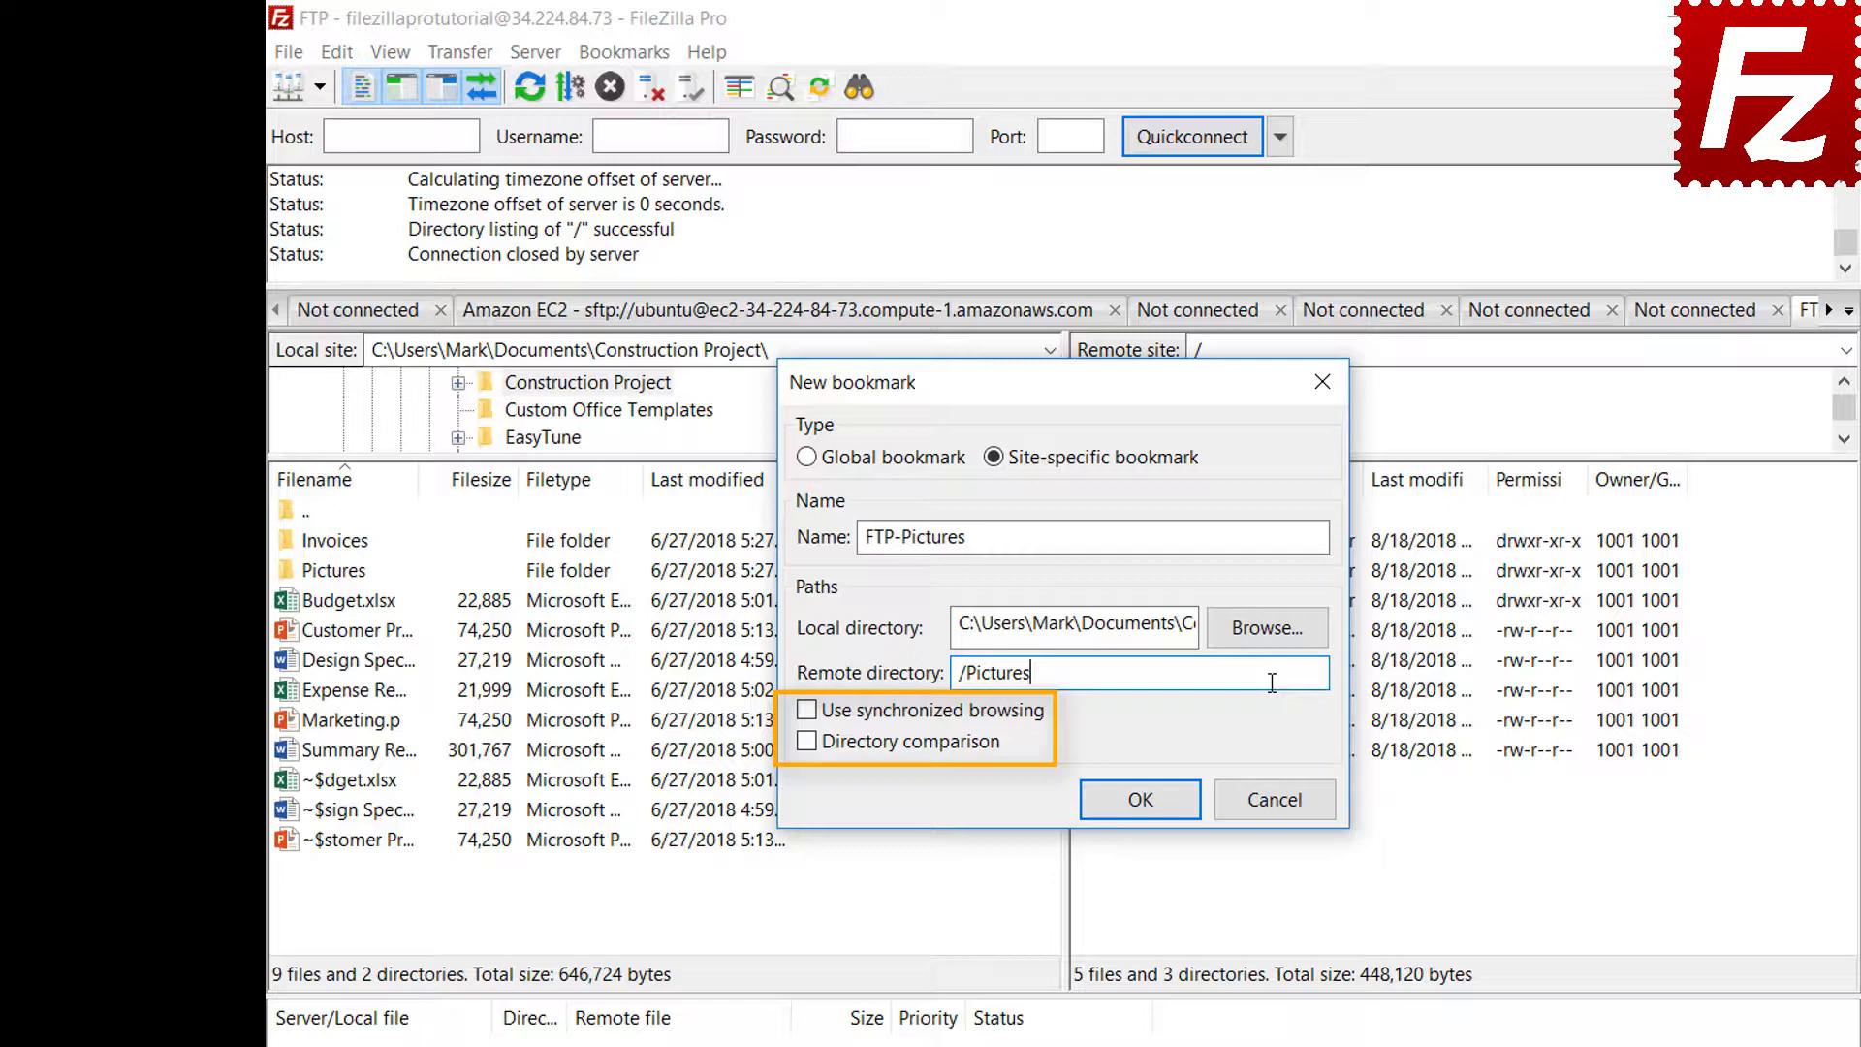
click(1140, 800)
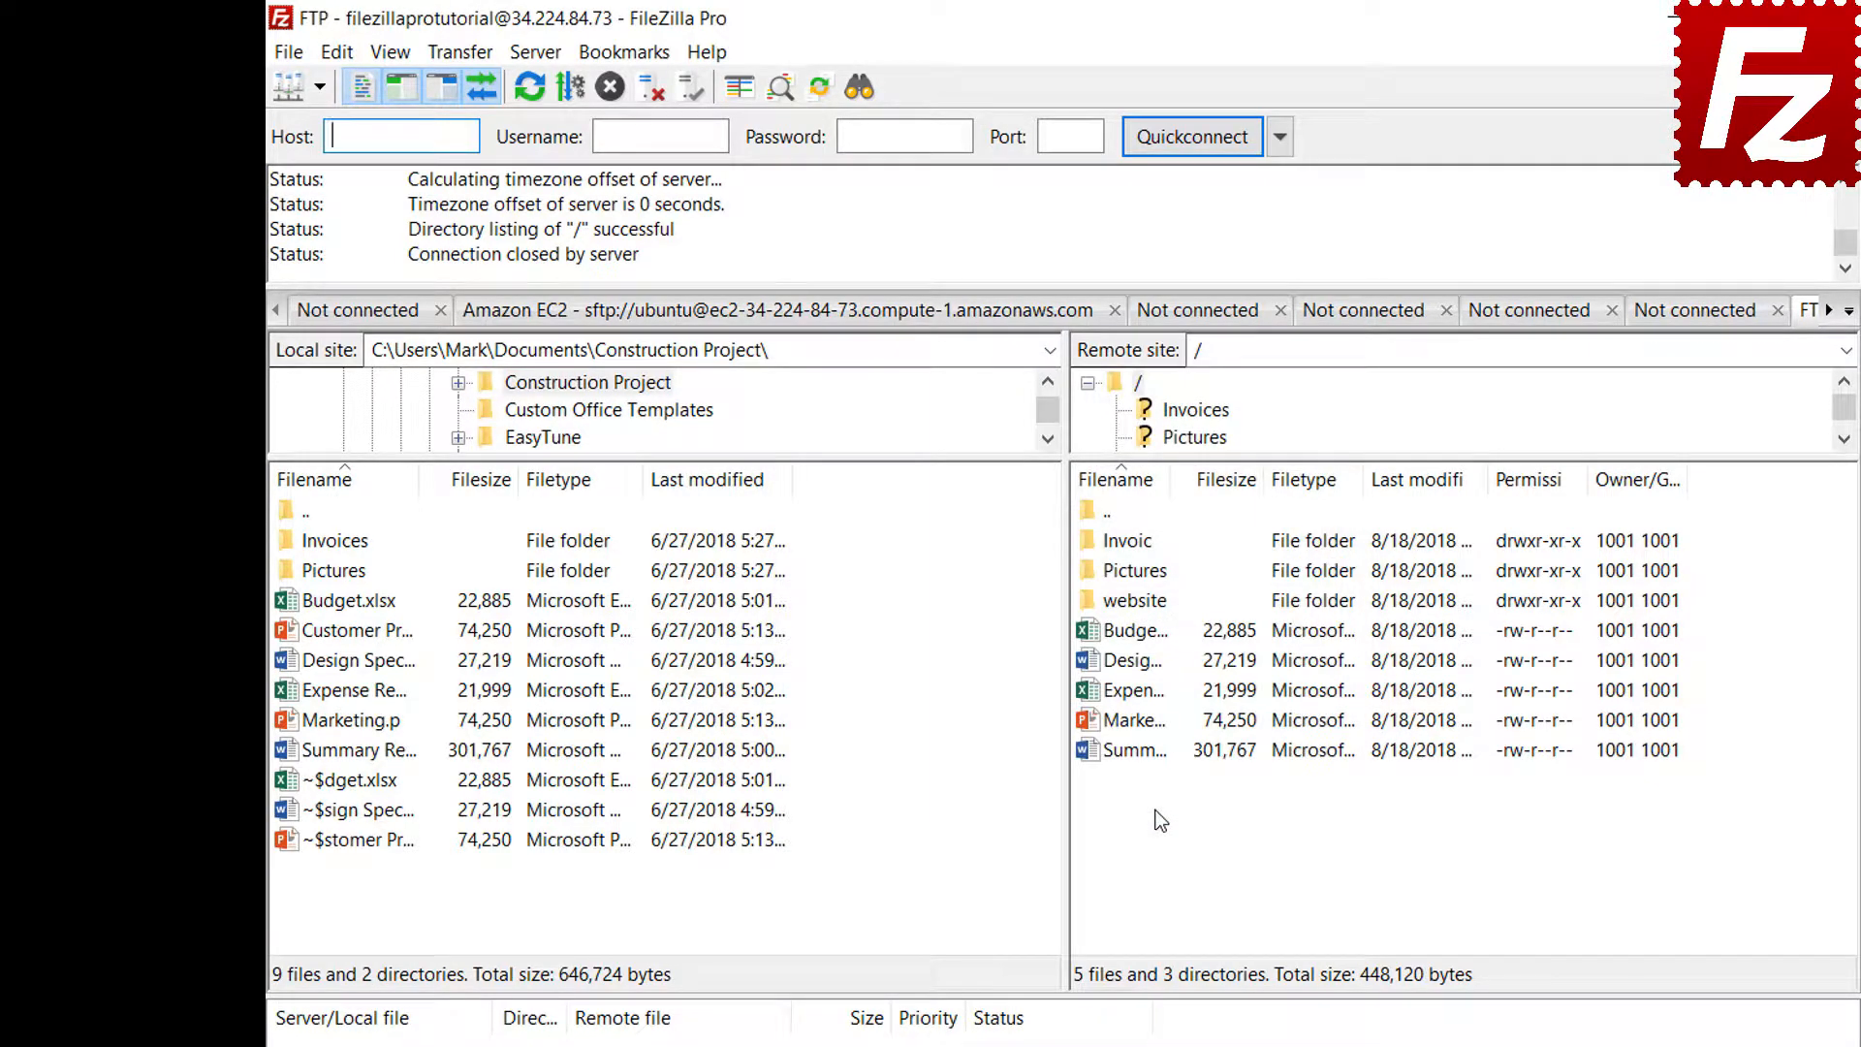
Open the FTP-Pictures bookmark from the Bookmarks menu, then disconnect that tab
click(625, 55)
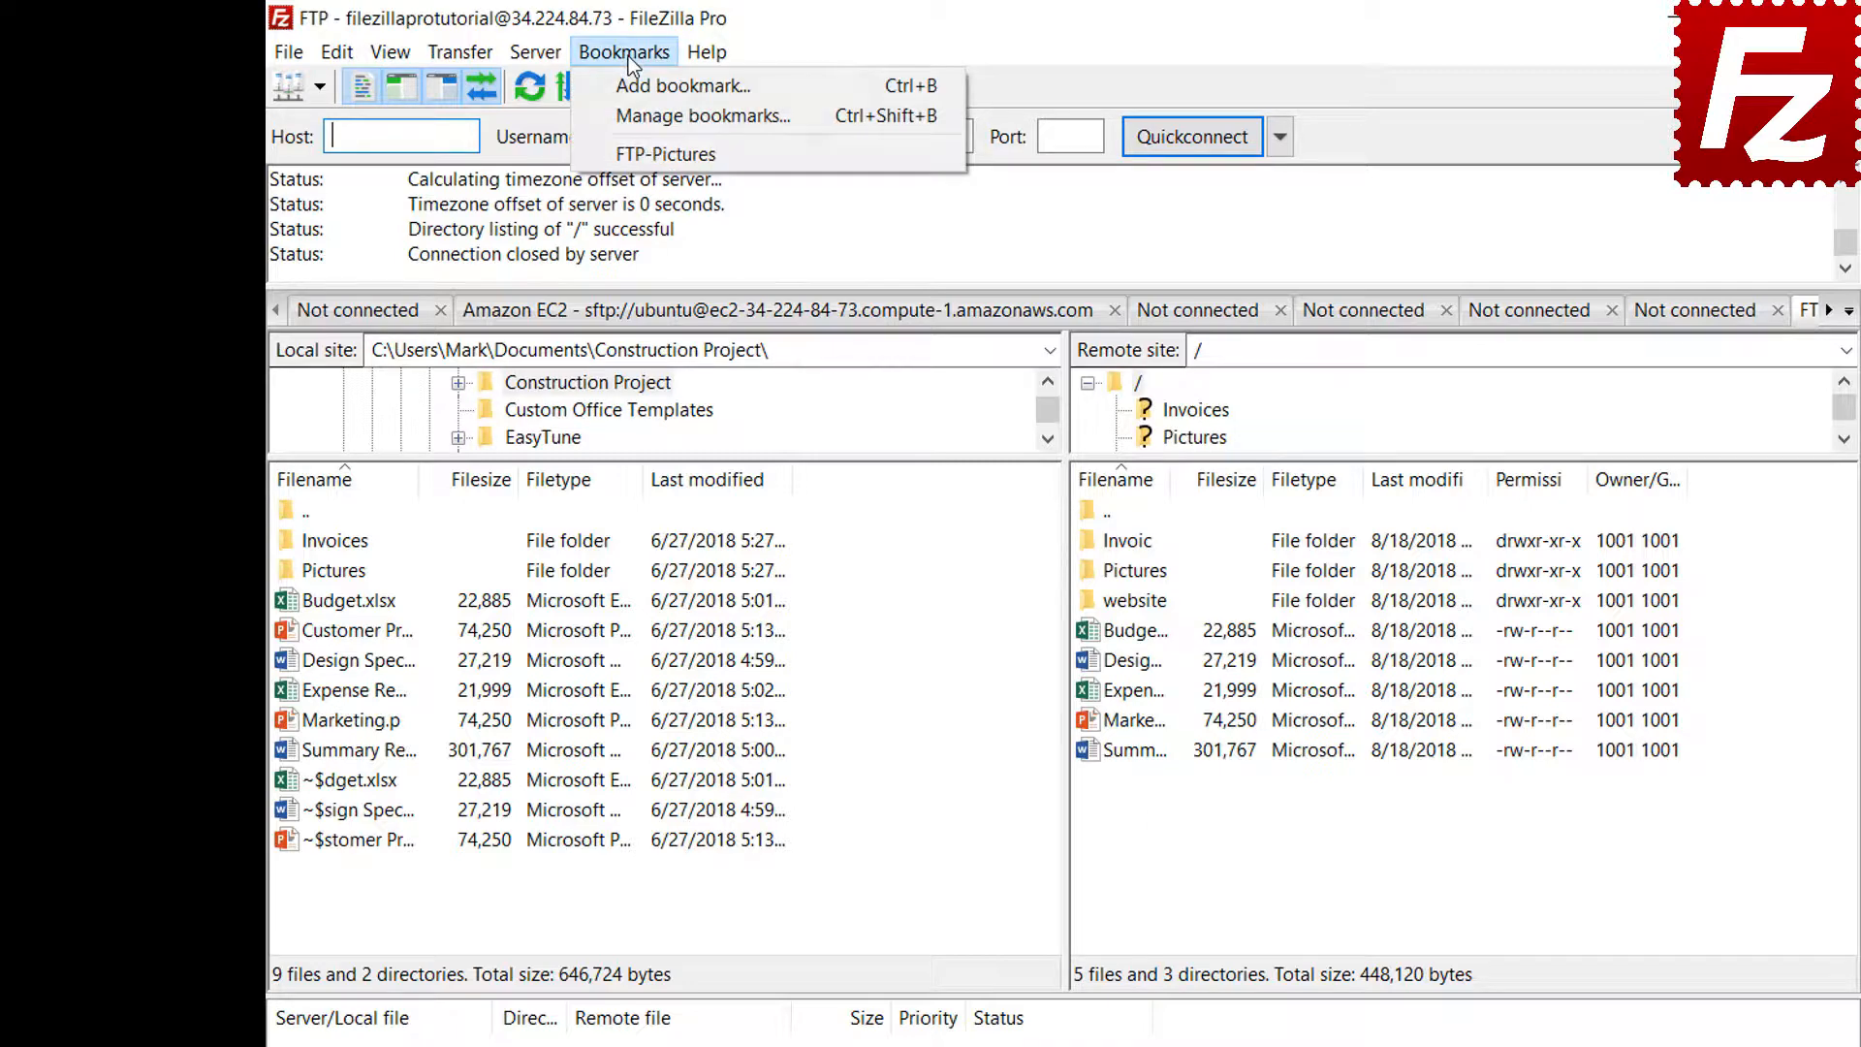
click(630, 155)
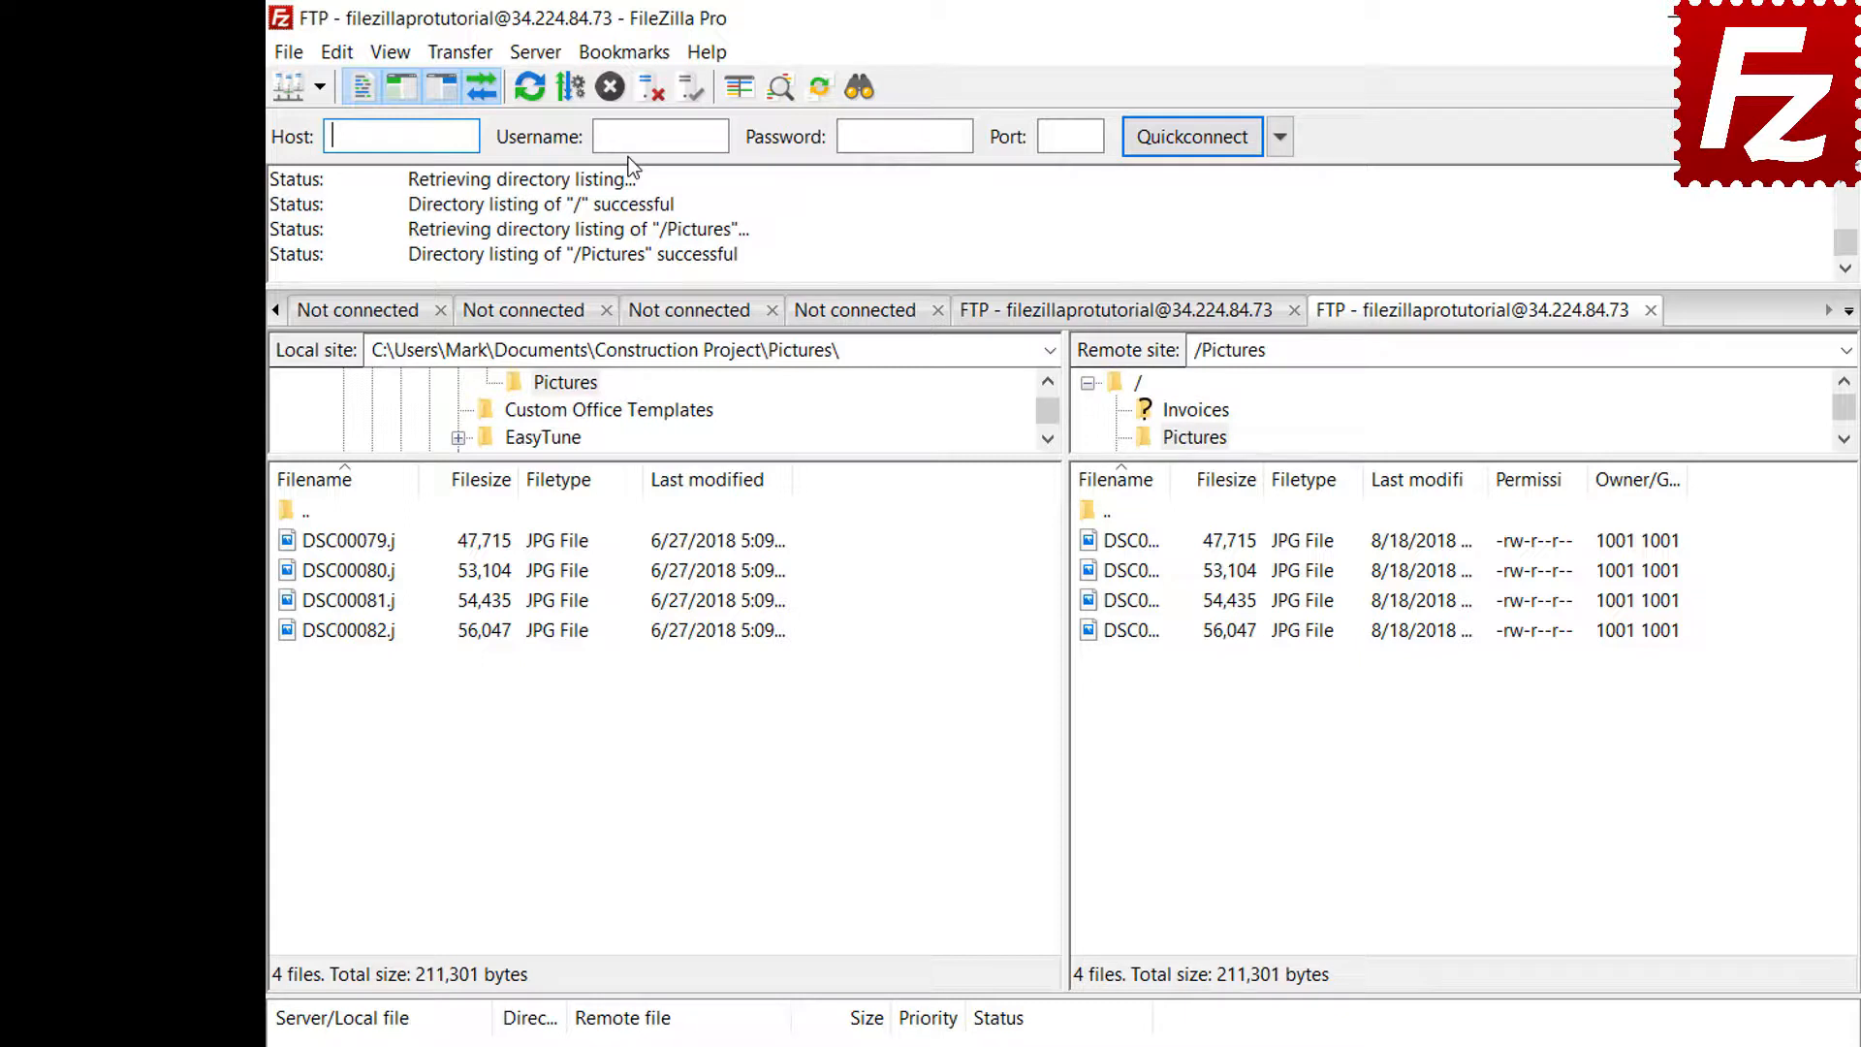
click(649, 90)
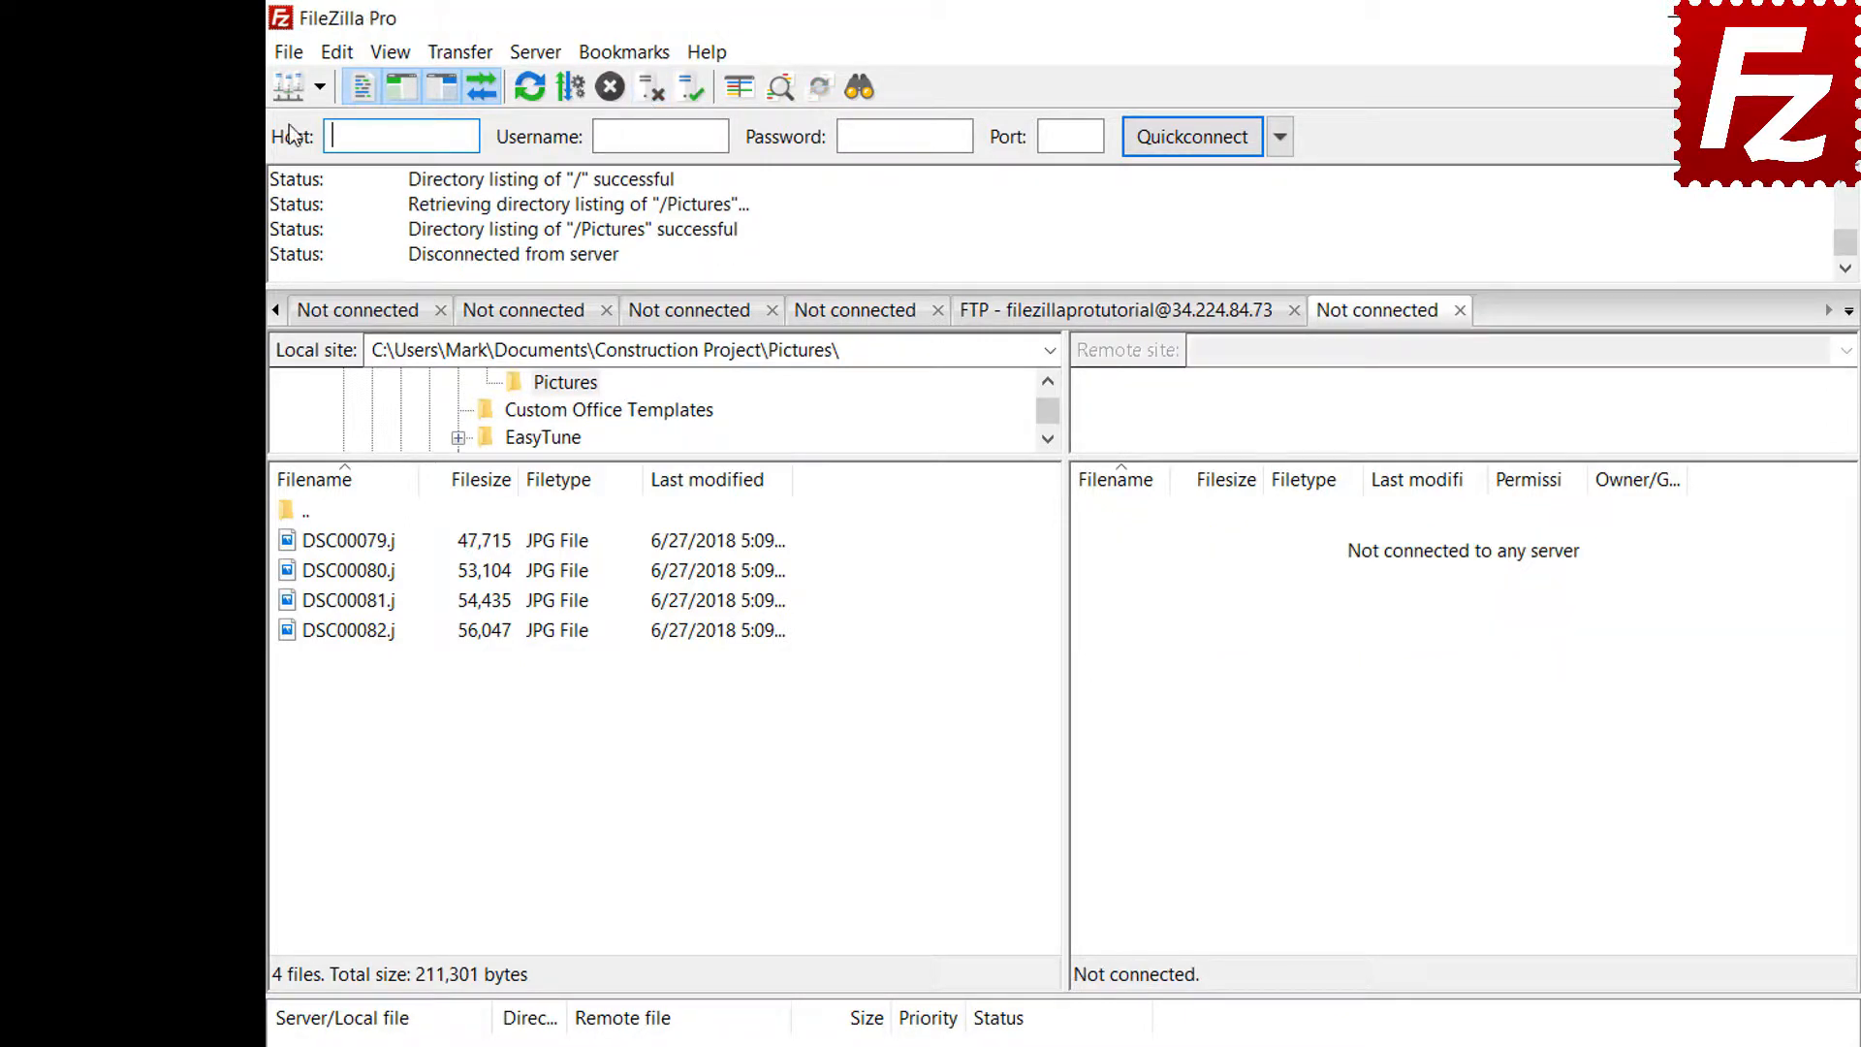
Reconnect through Site Manager using the FTP-Pictures bookmark under the FTP site
click(289, 54)
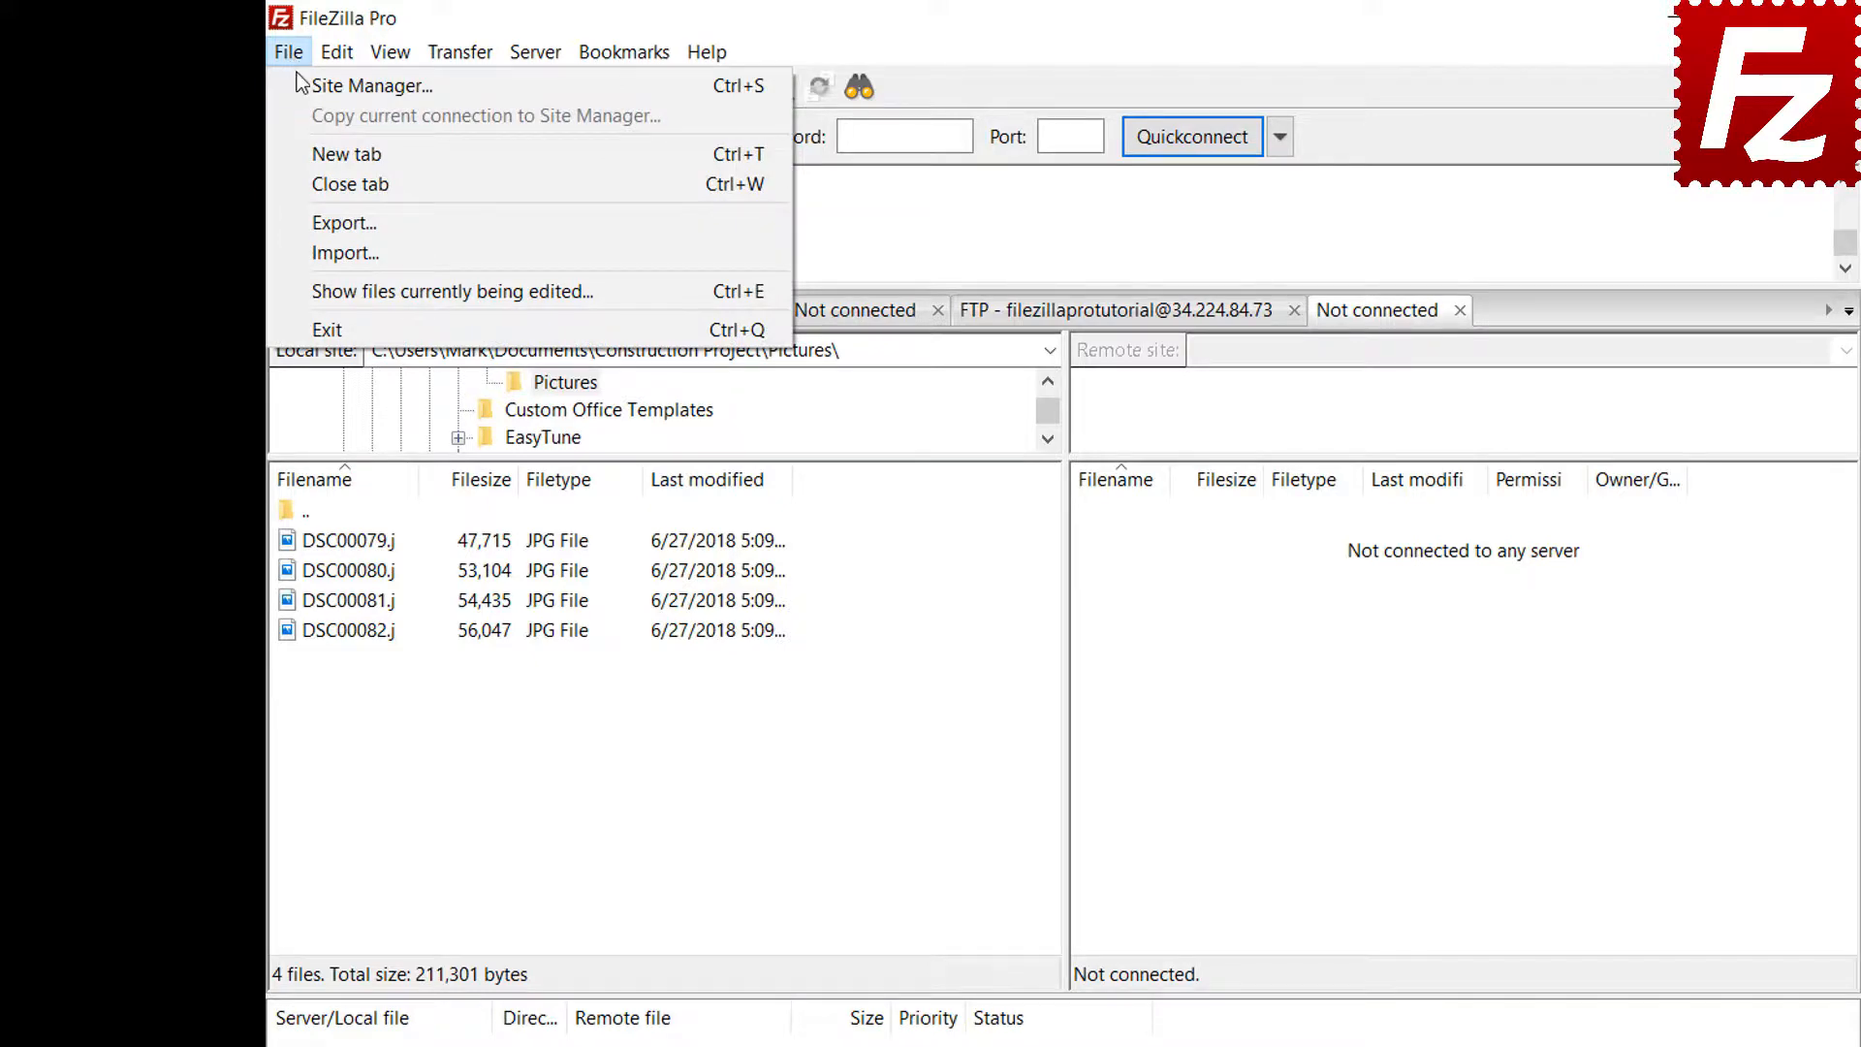
click(303, 86)
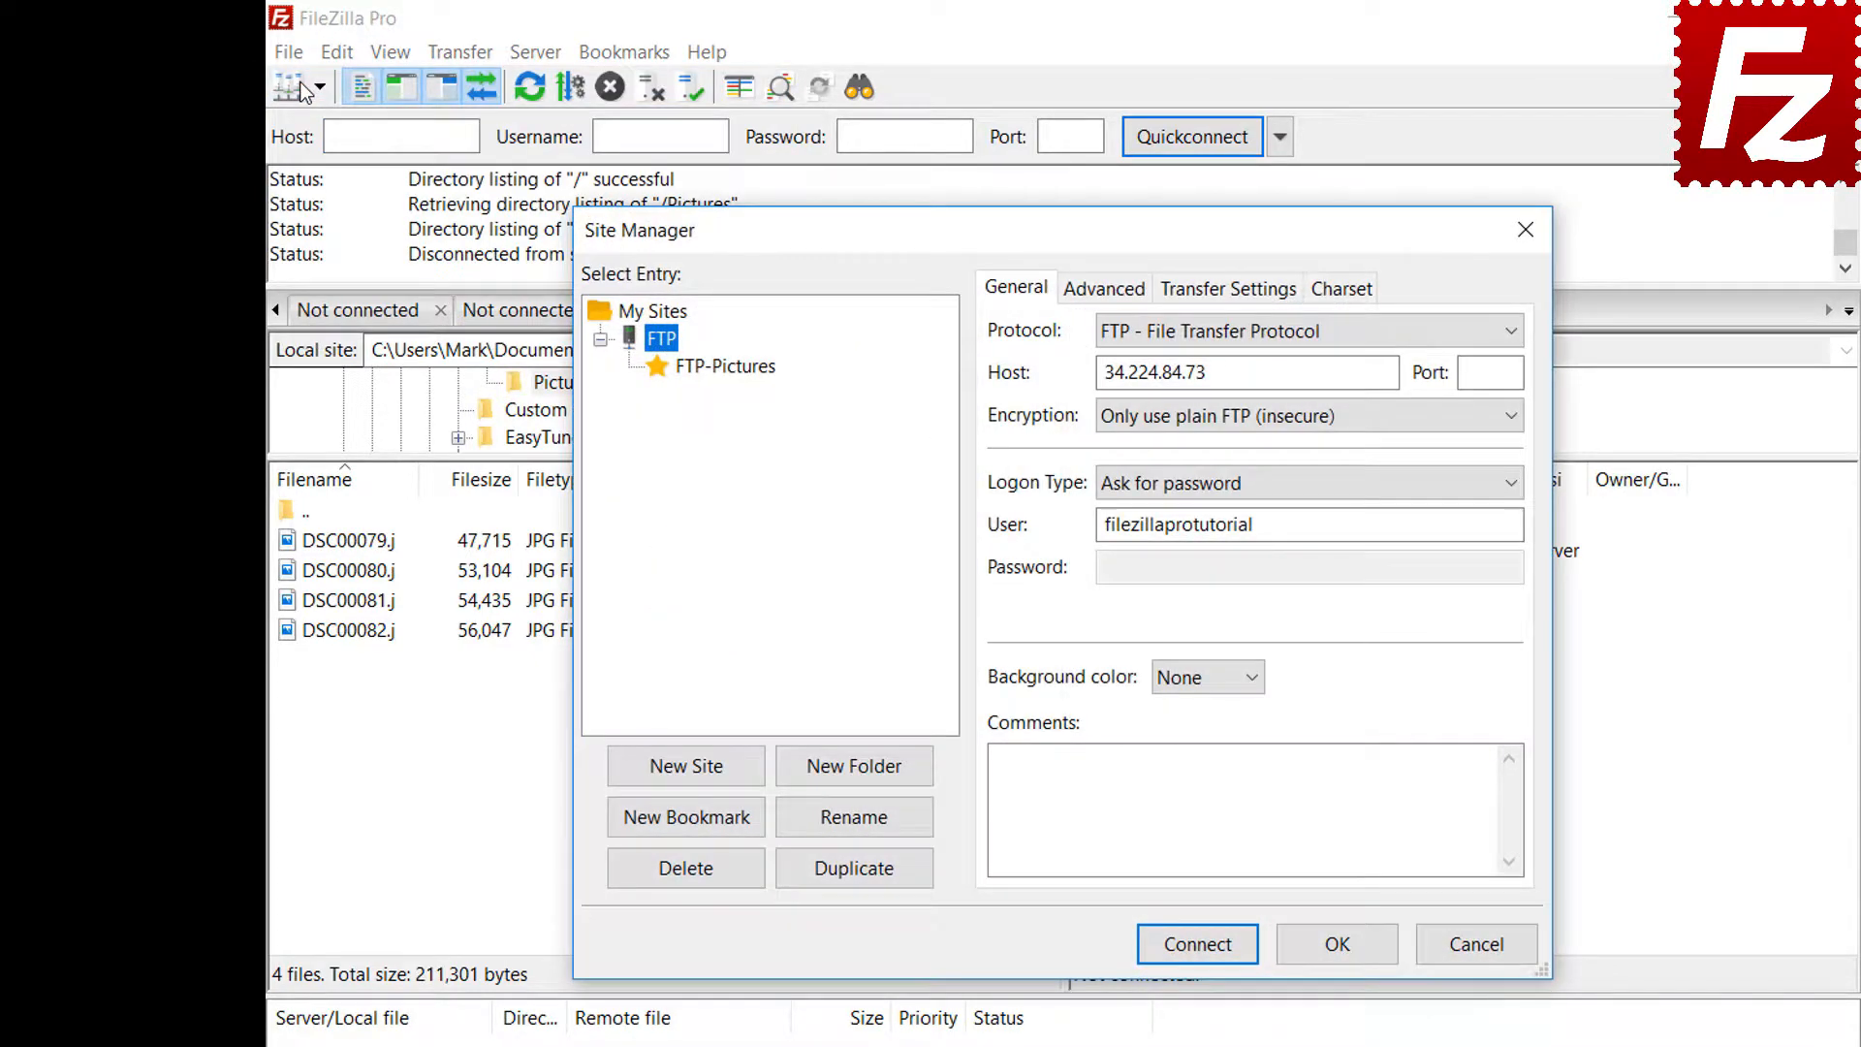
click(727, 368)
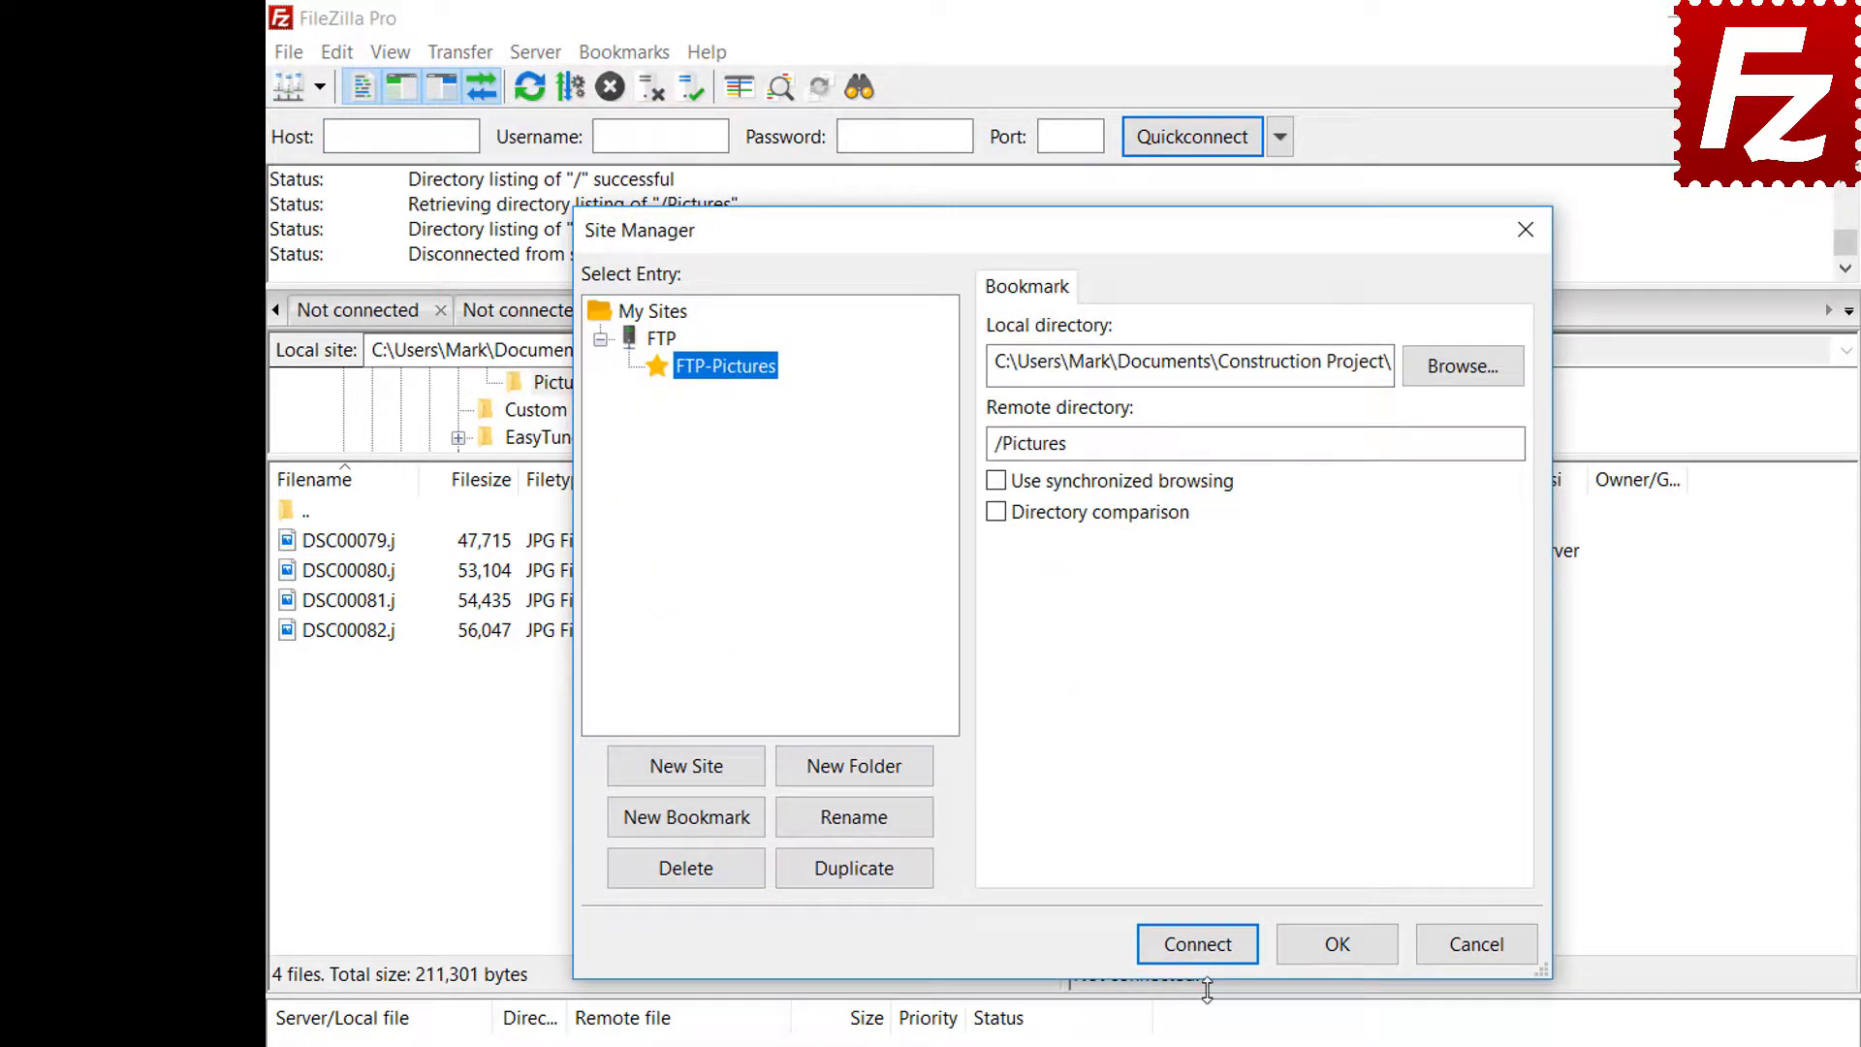
click(1211, 947)
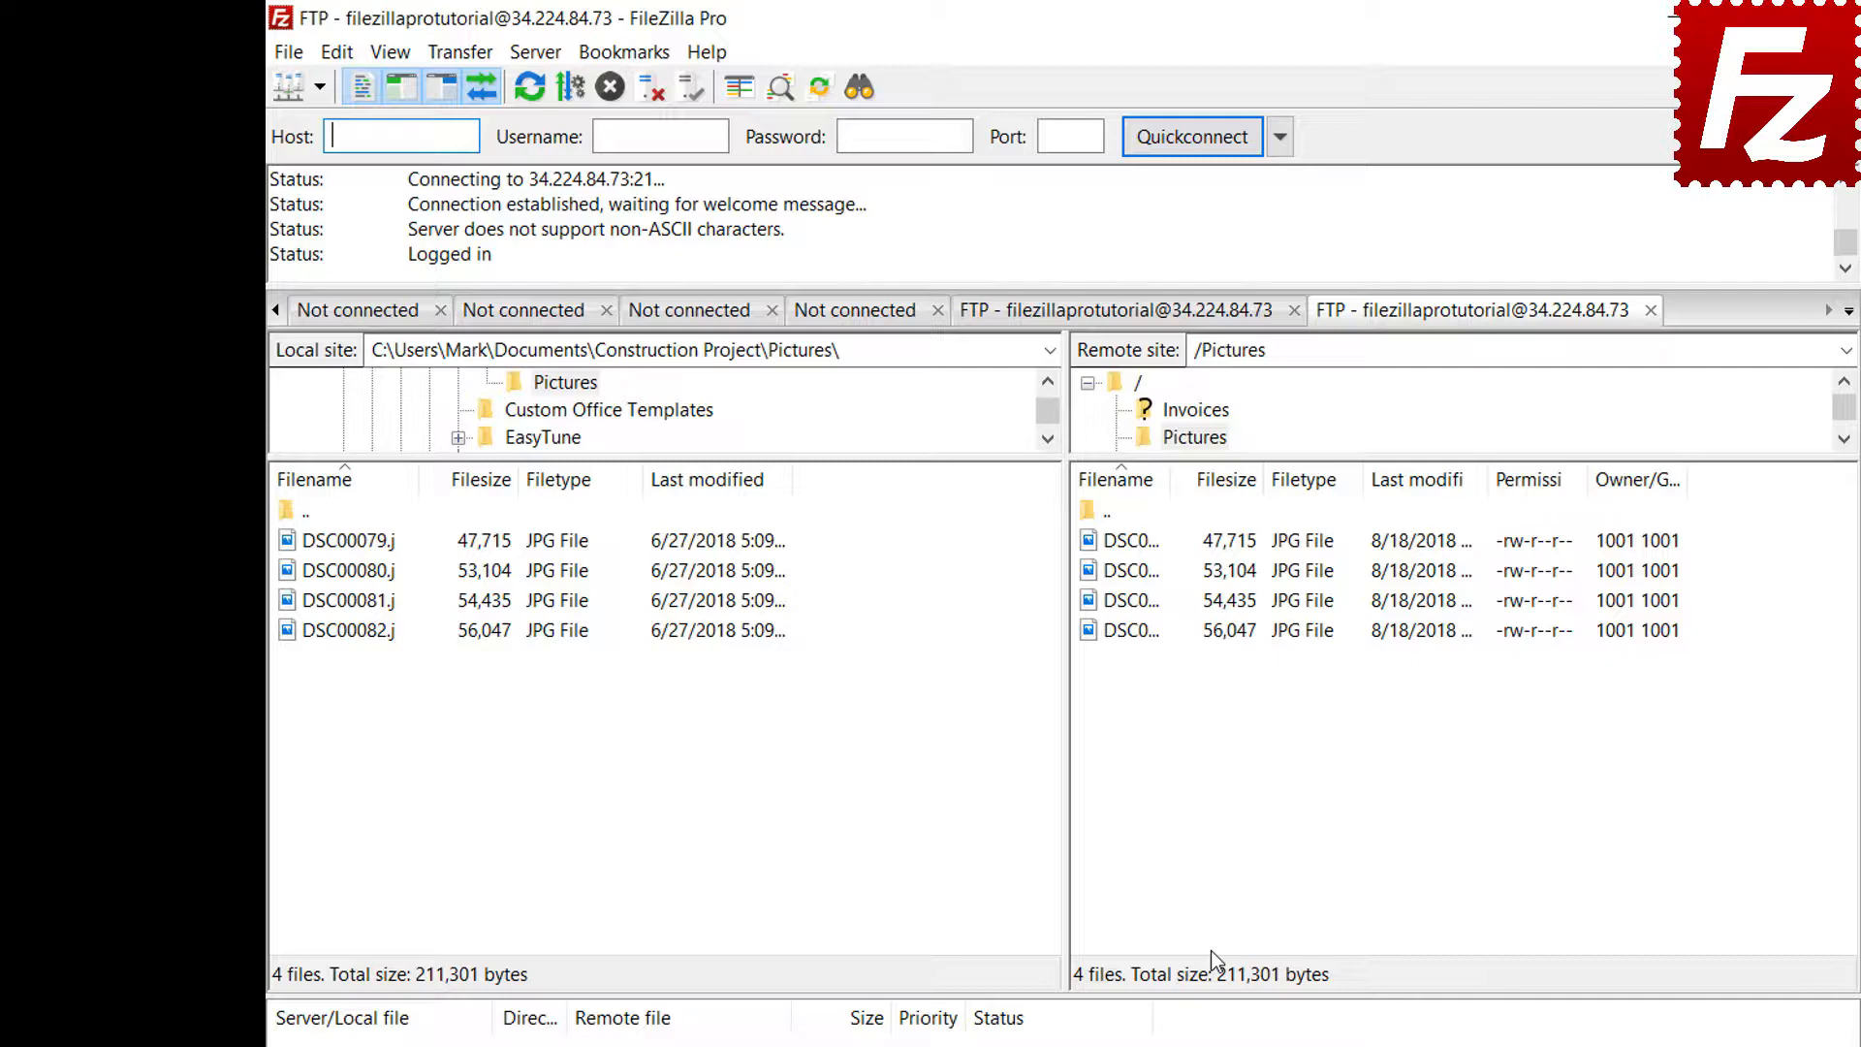
click(637, 54)
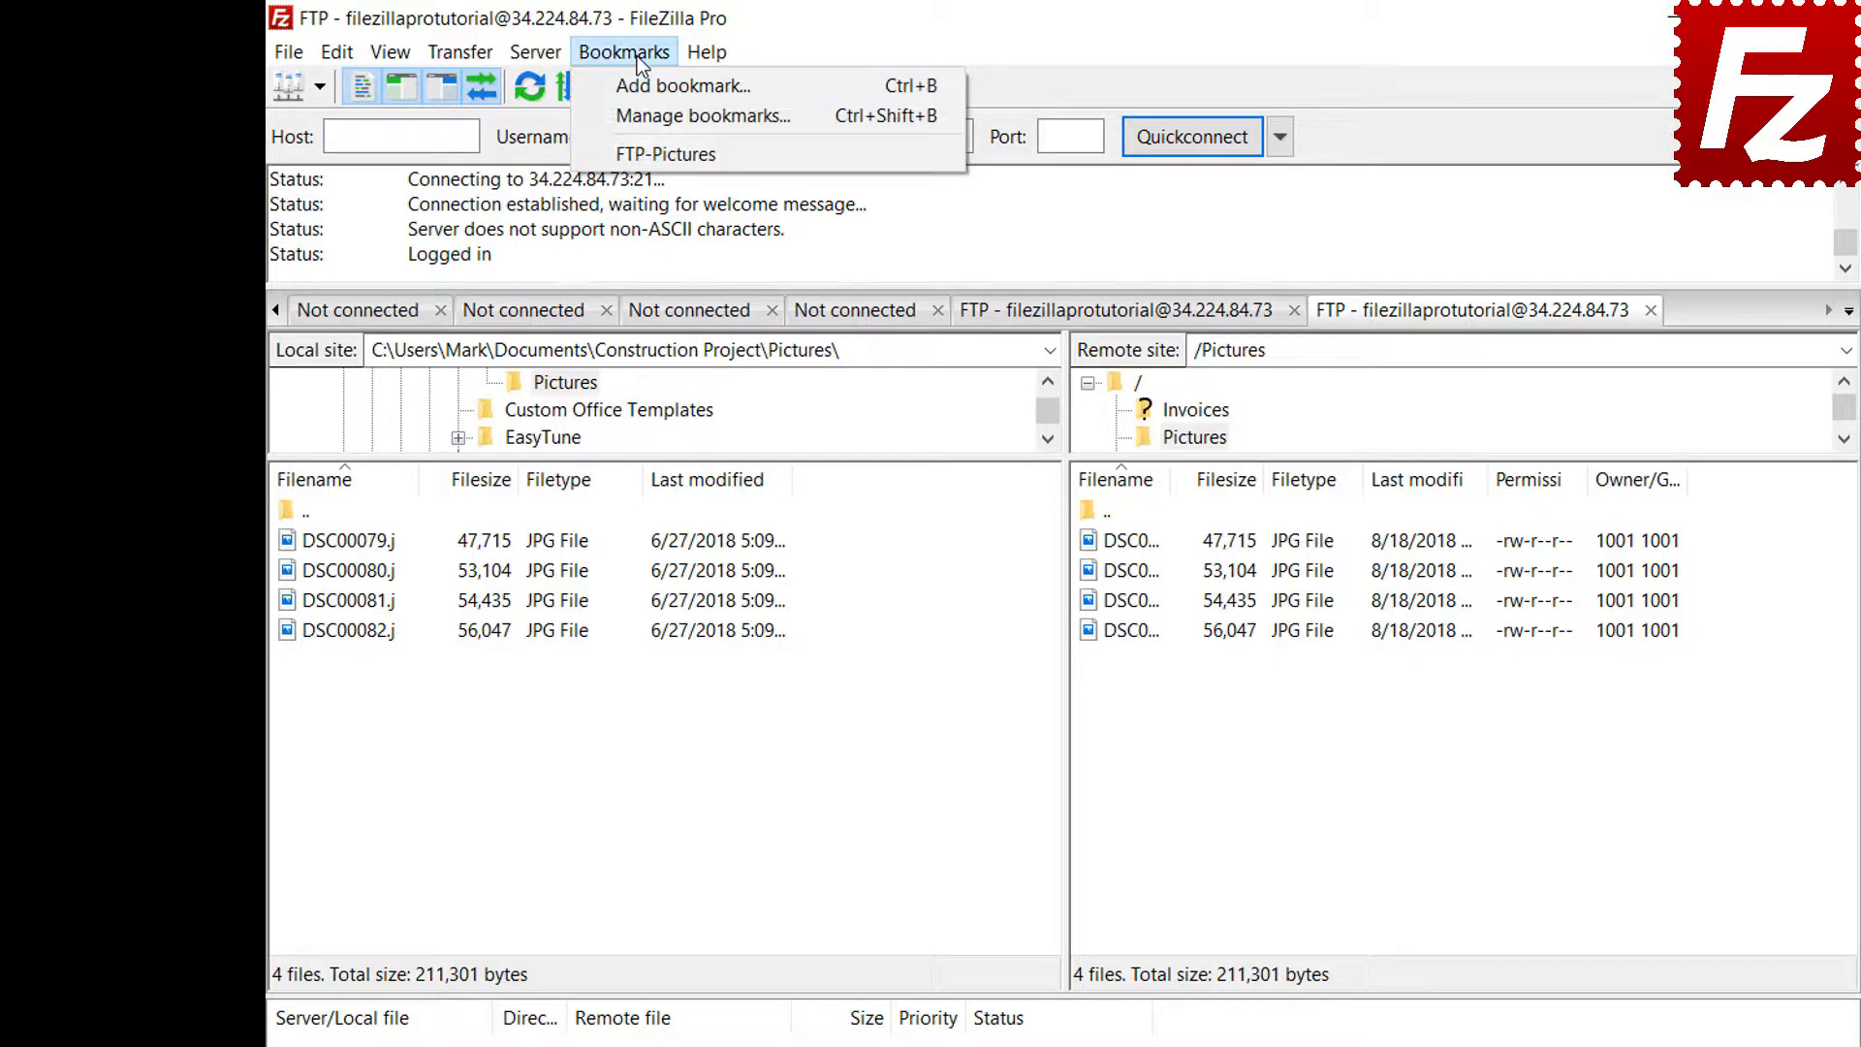
Open Manage Bookmarks and select FTP-Pictures to see its saved local and remote folders
click(643, 113)
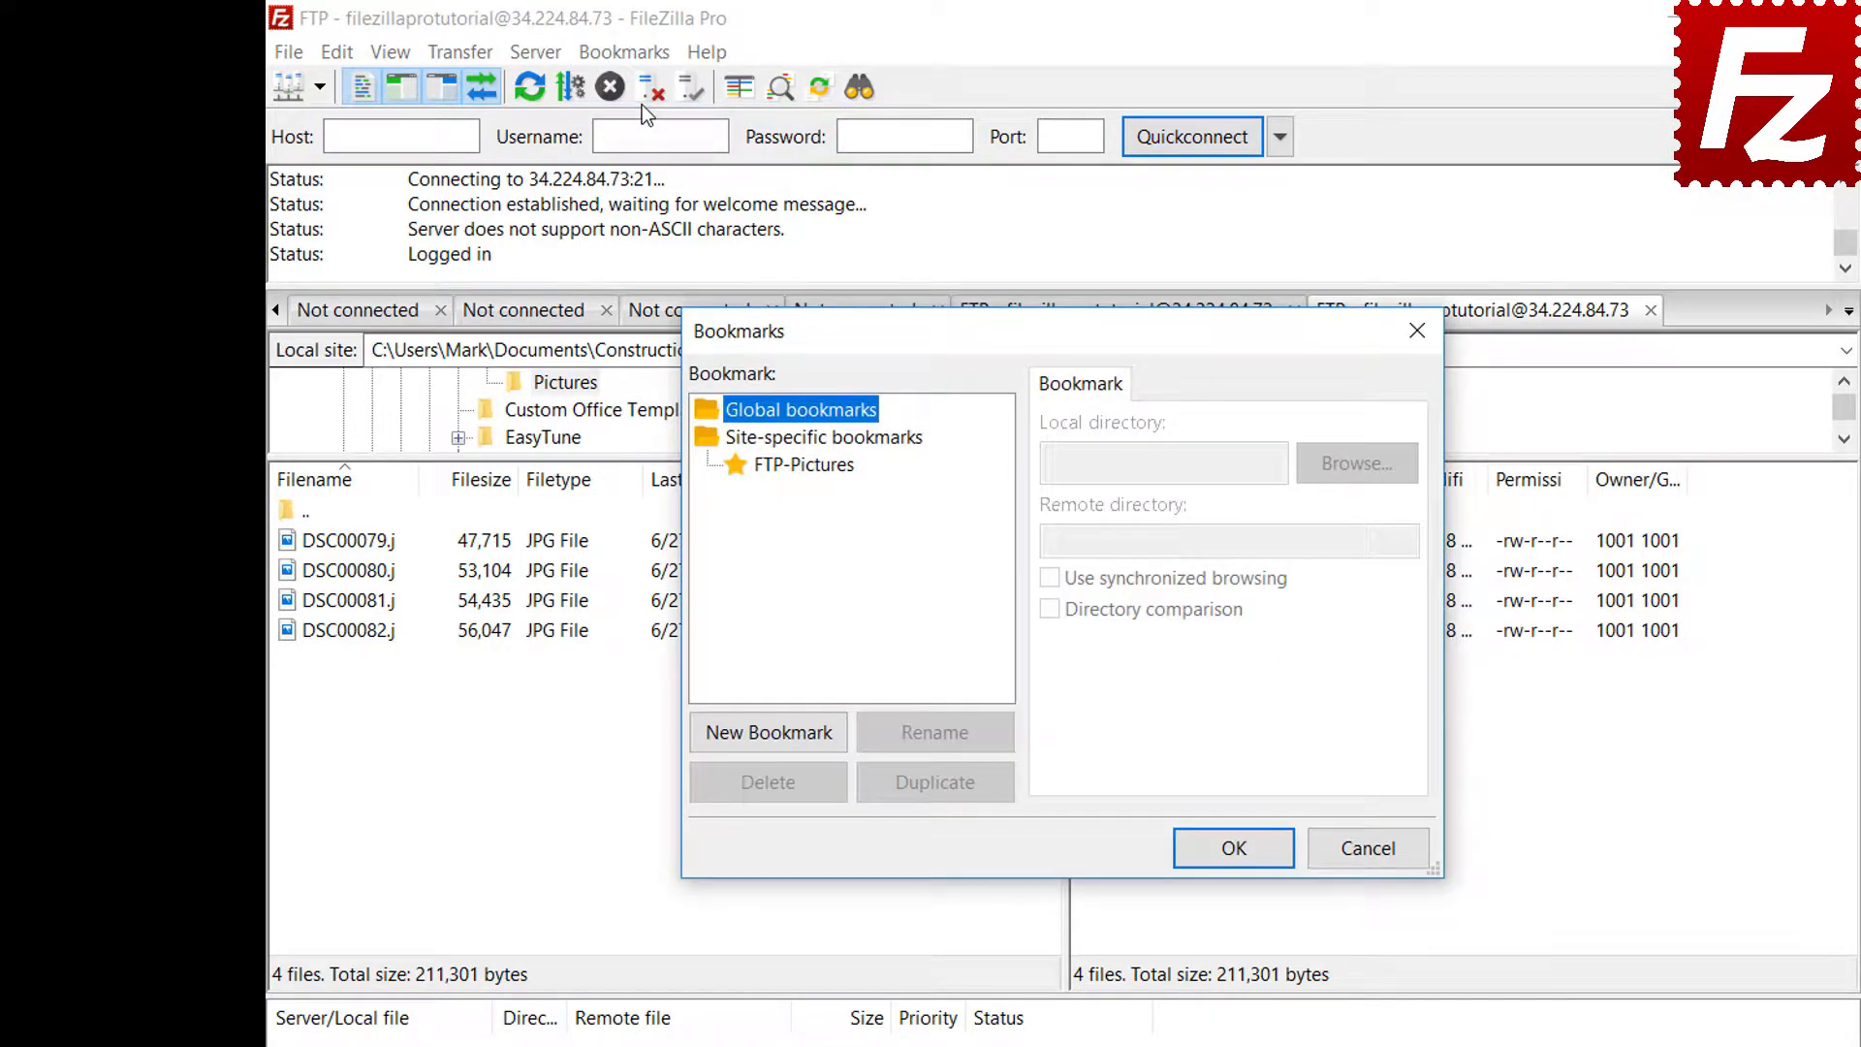
click(812, 465)
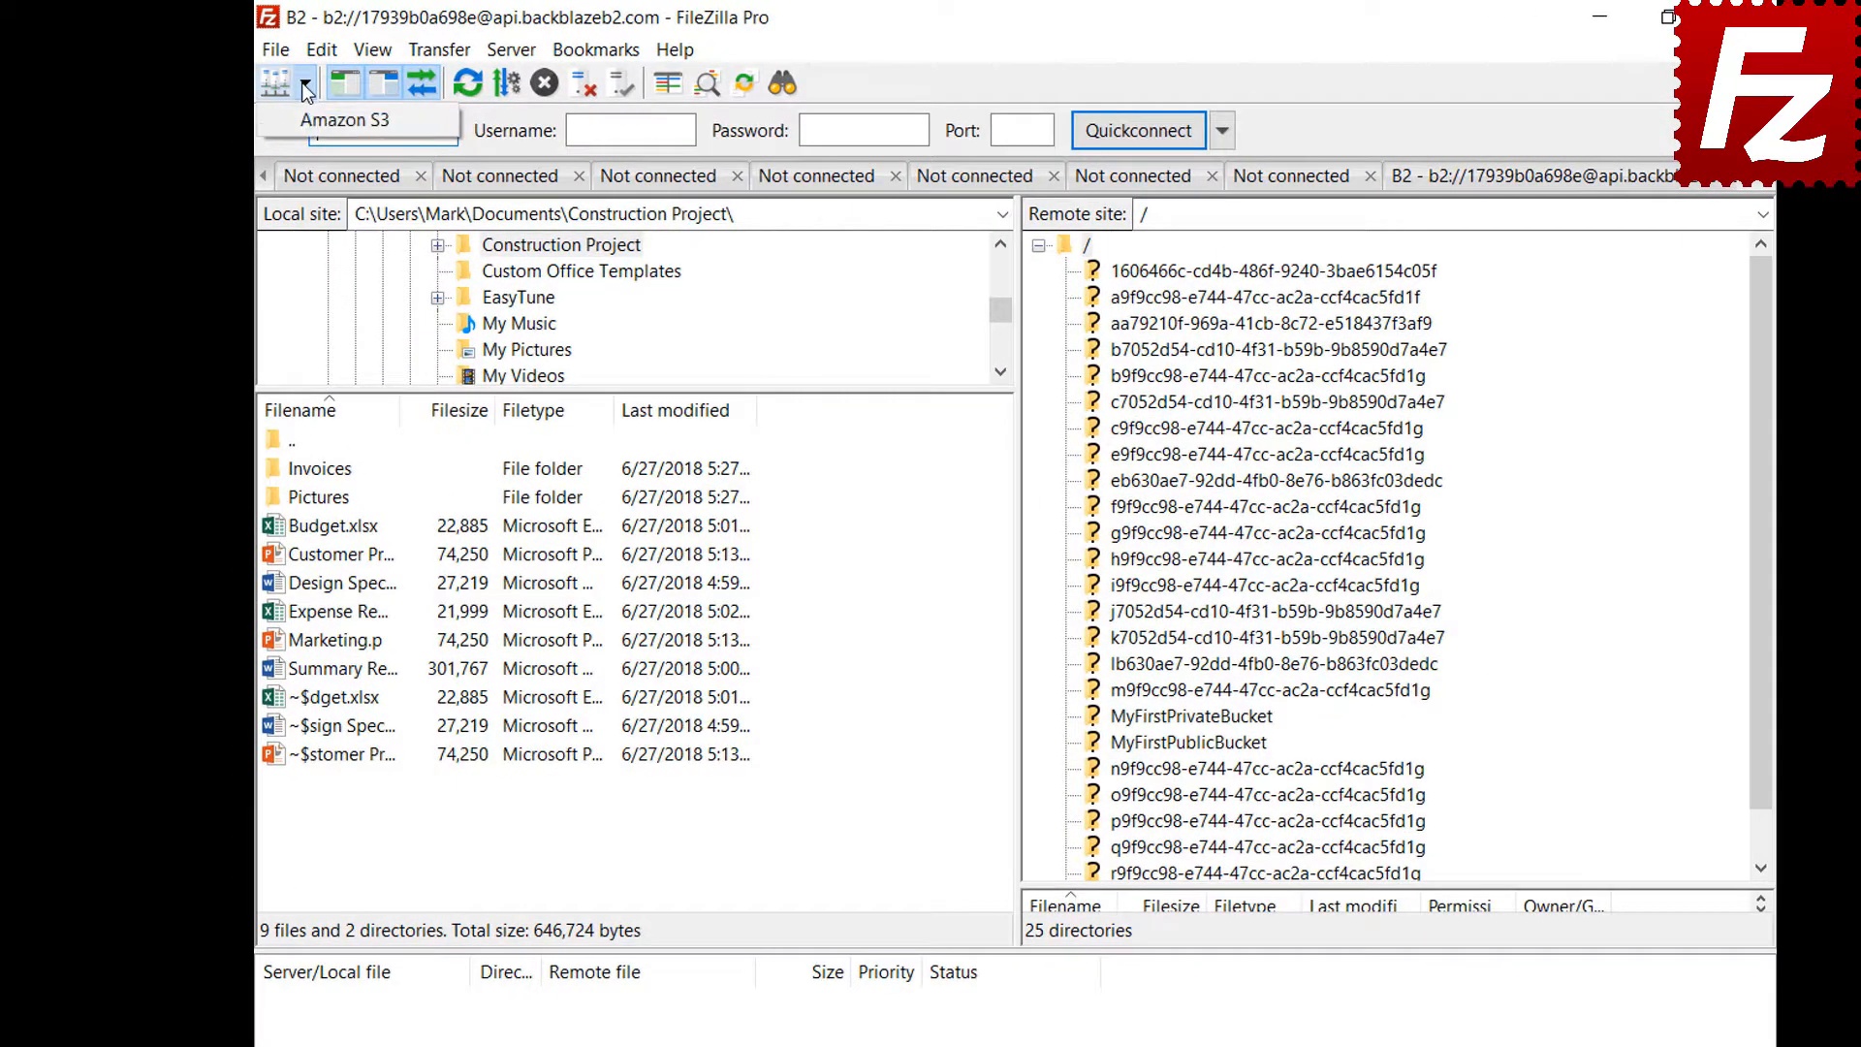
Connect to the saved Amazon S3 site and open Settings on the Interface page
click(303, 83)
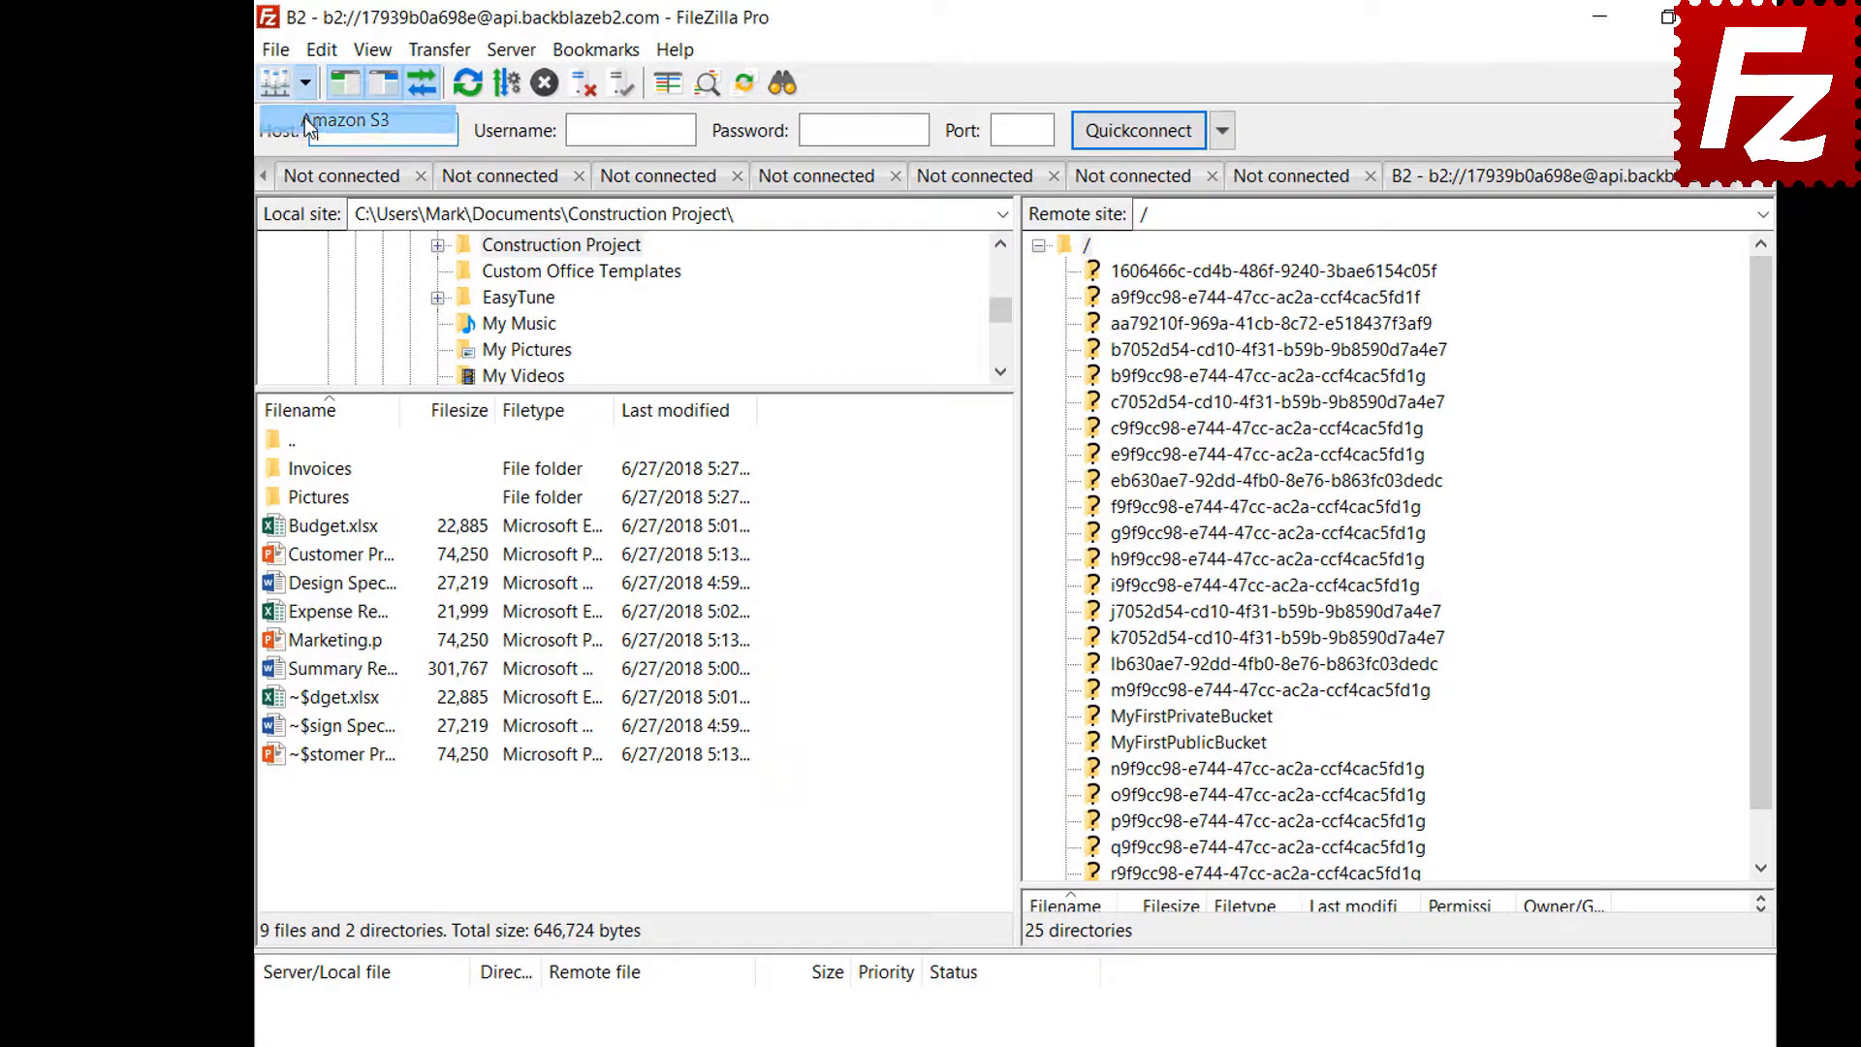
click(304, 118)
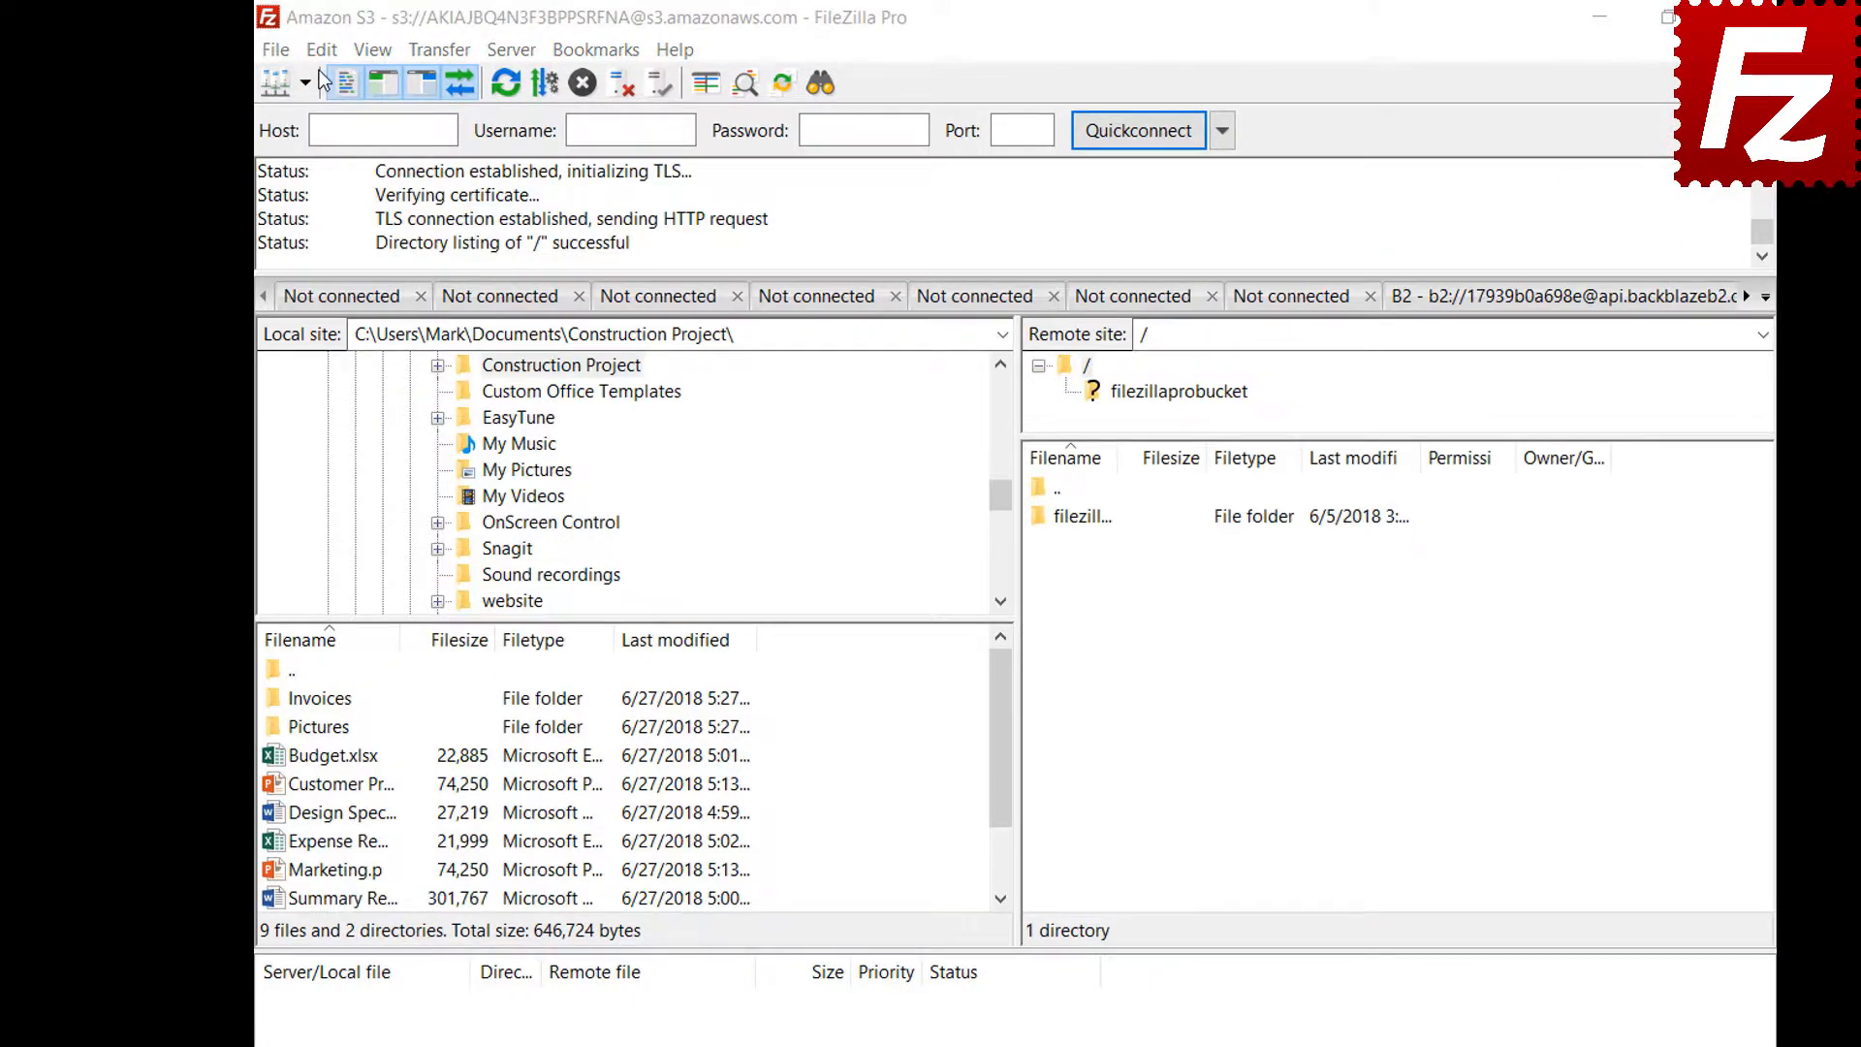
click(321, 50)
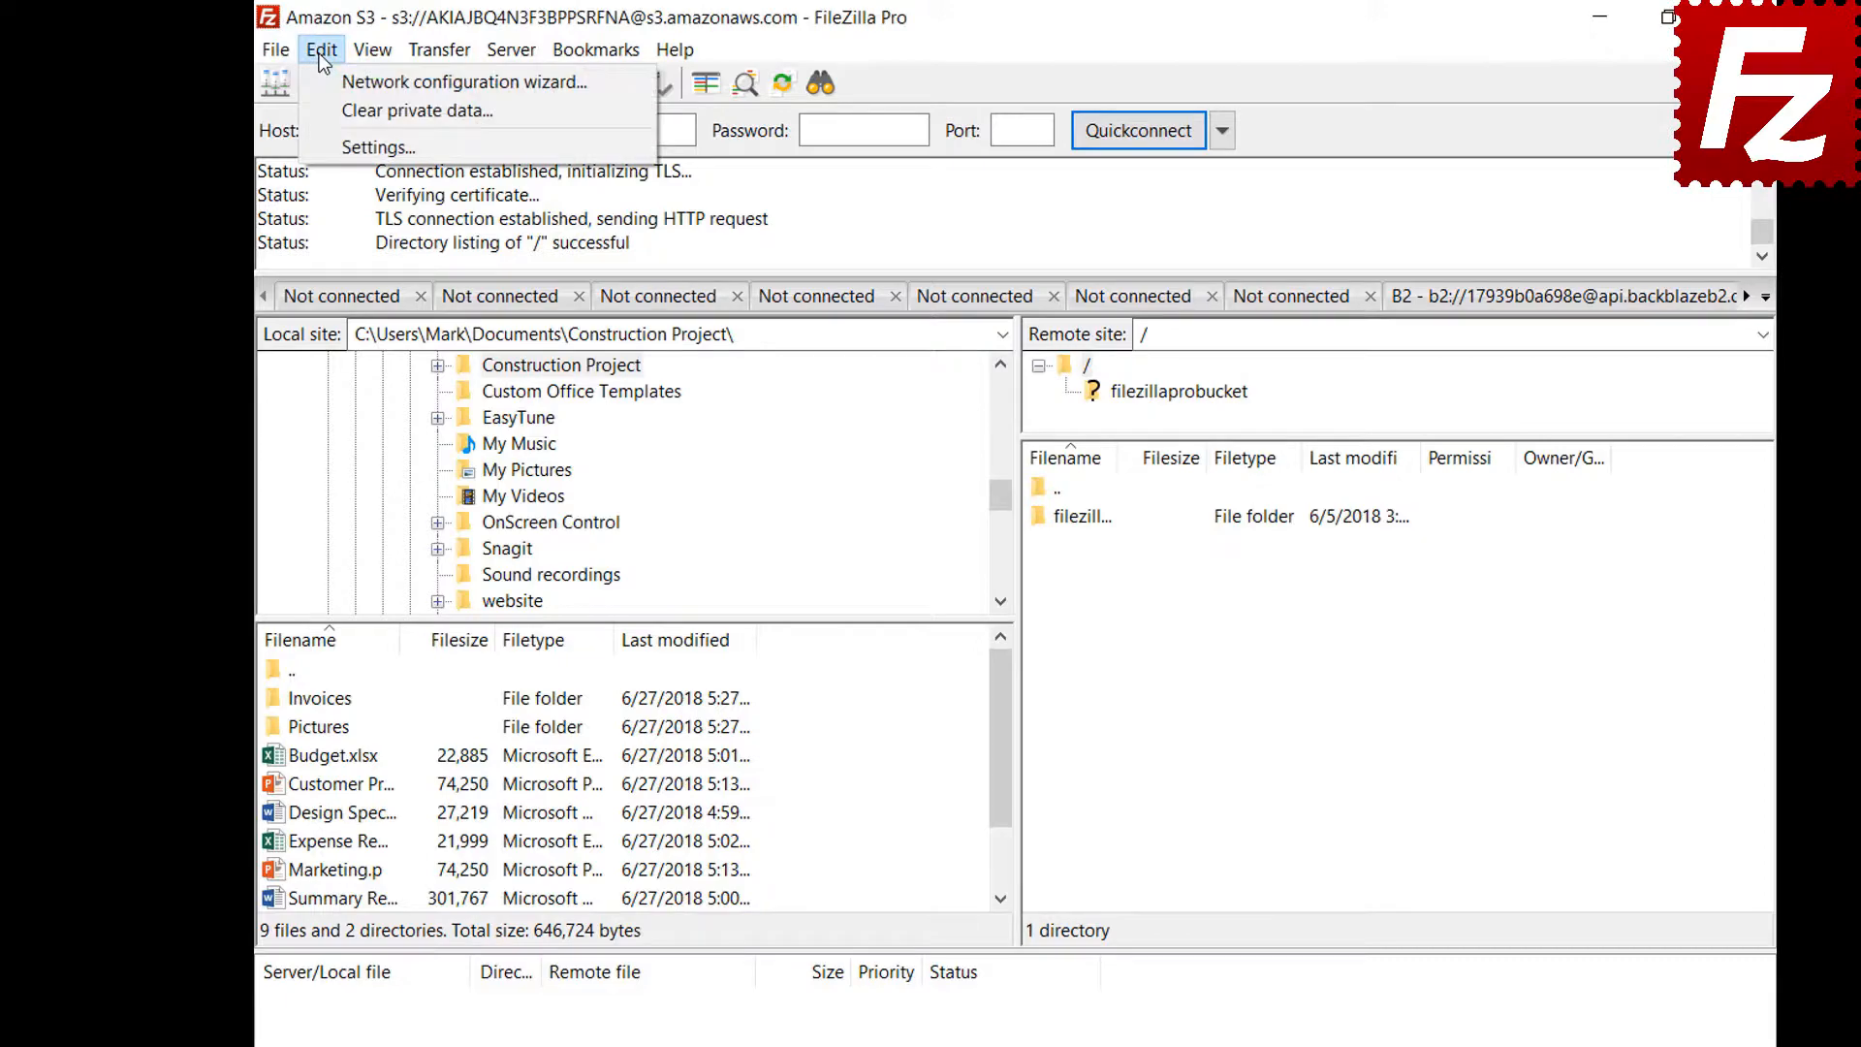
click(325, 154)
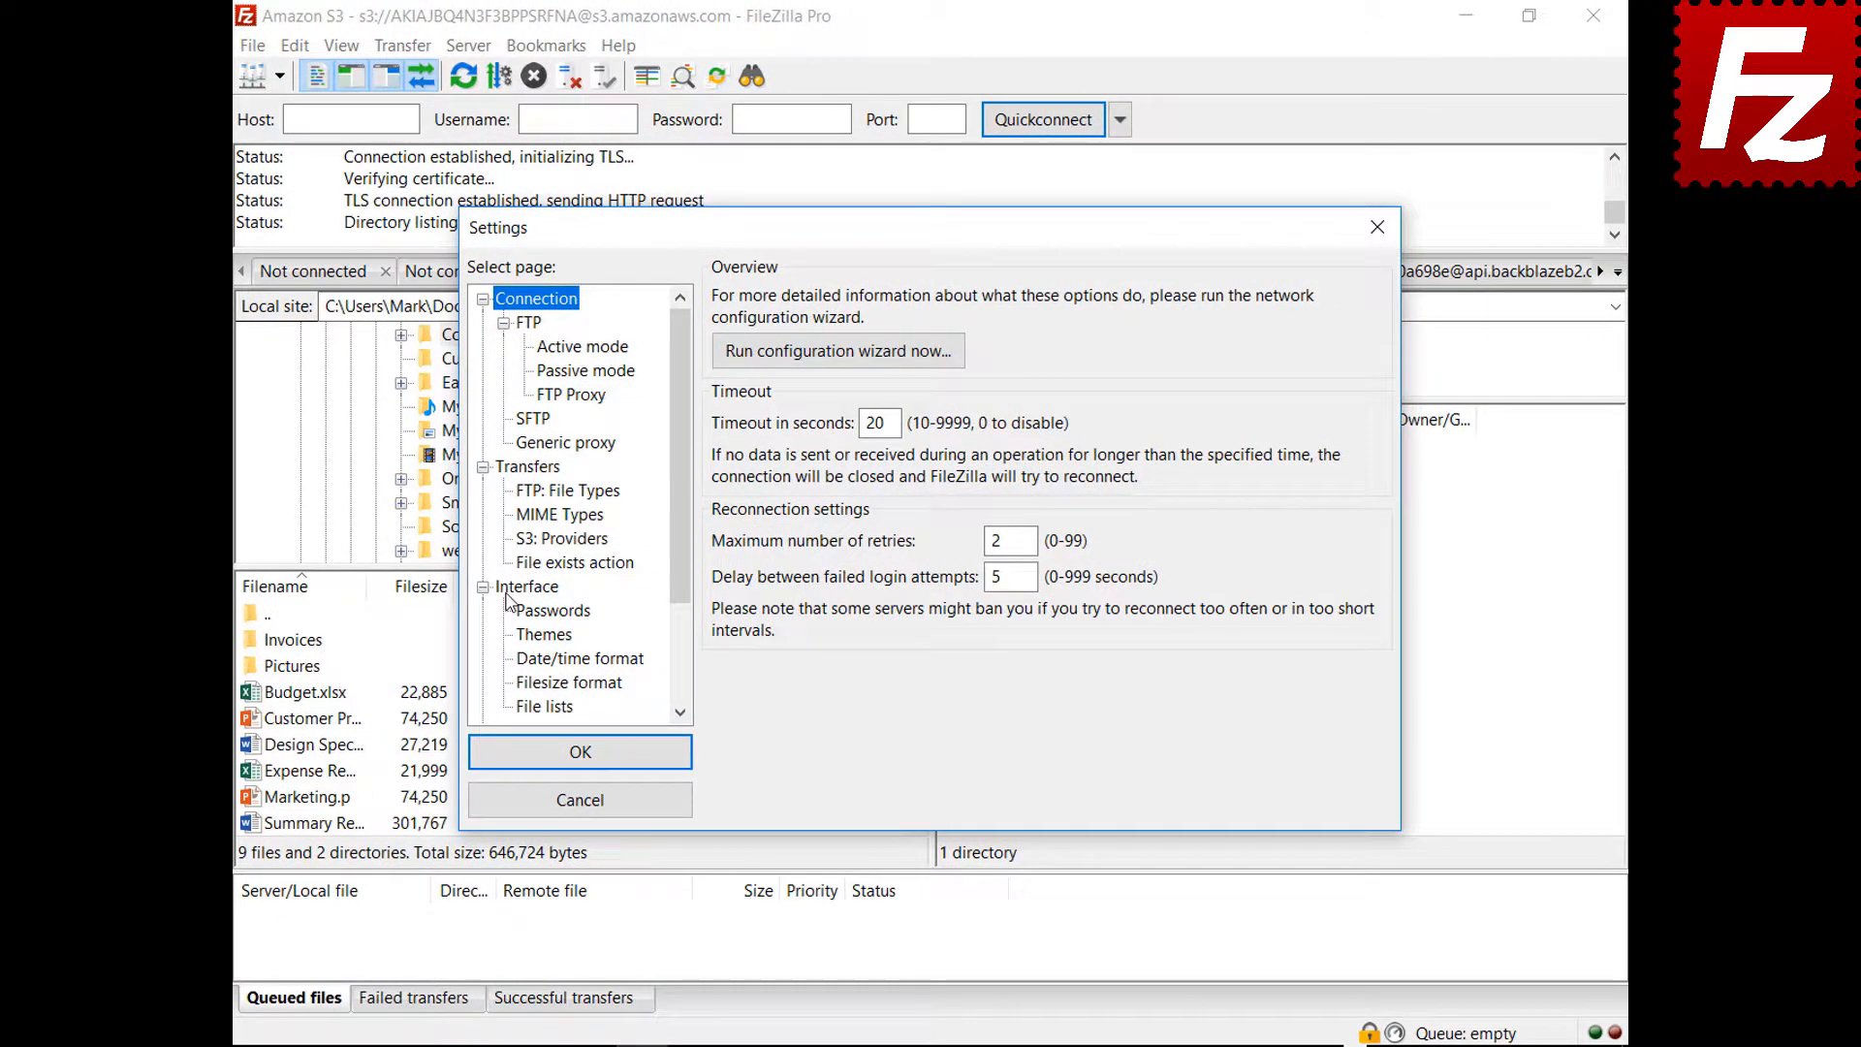
click(531, 607)
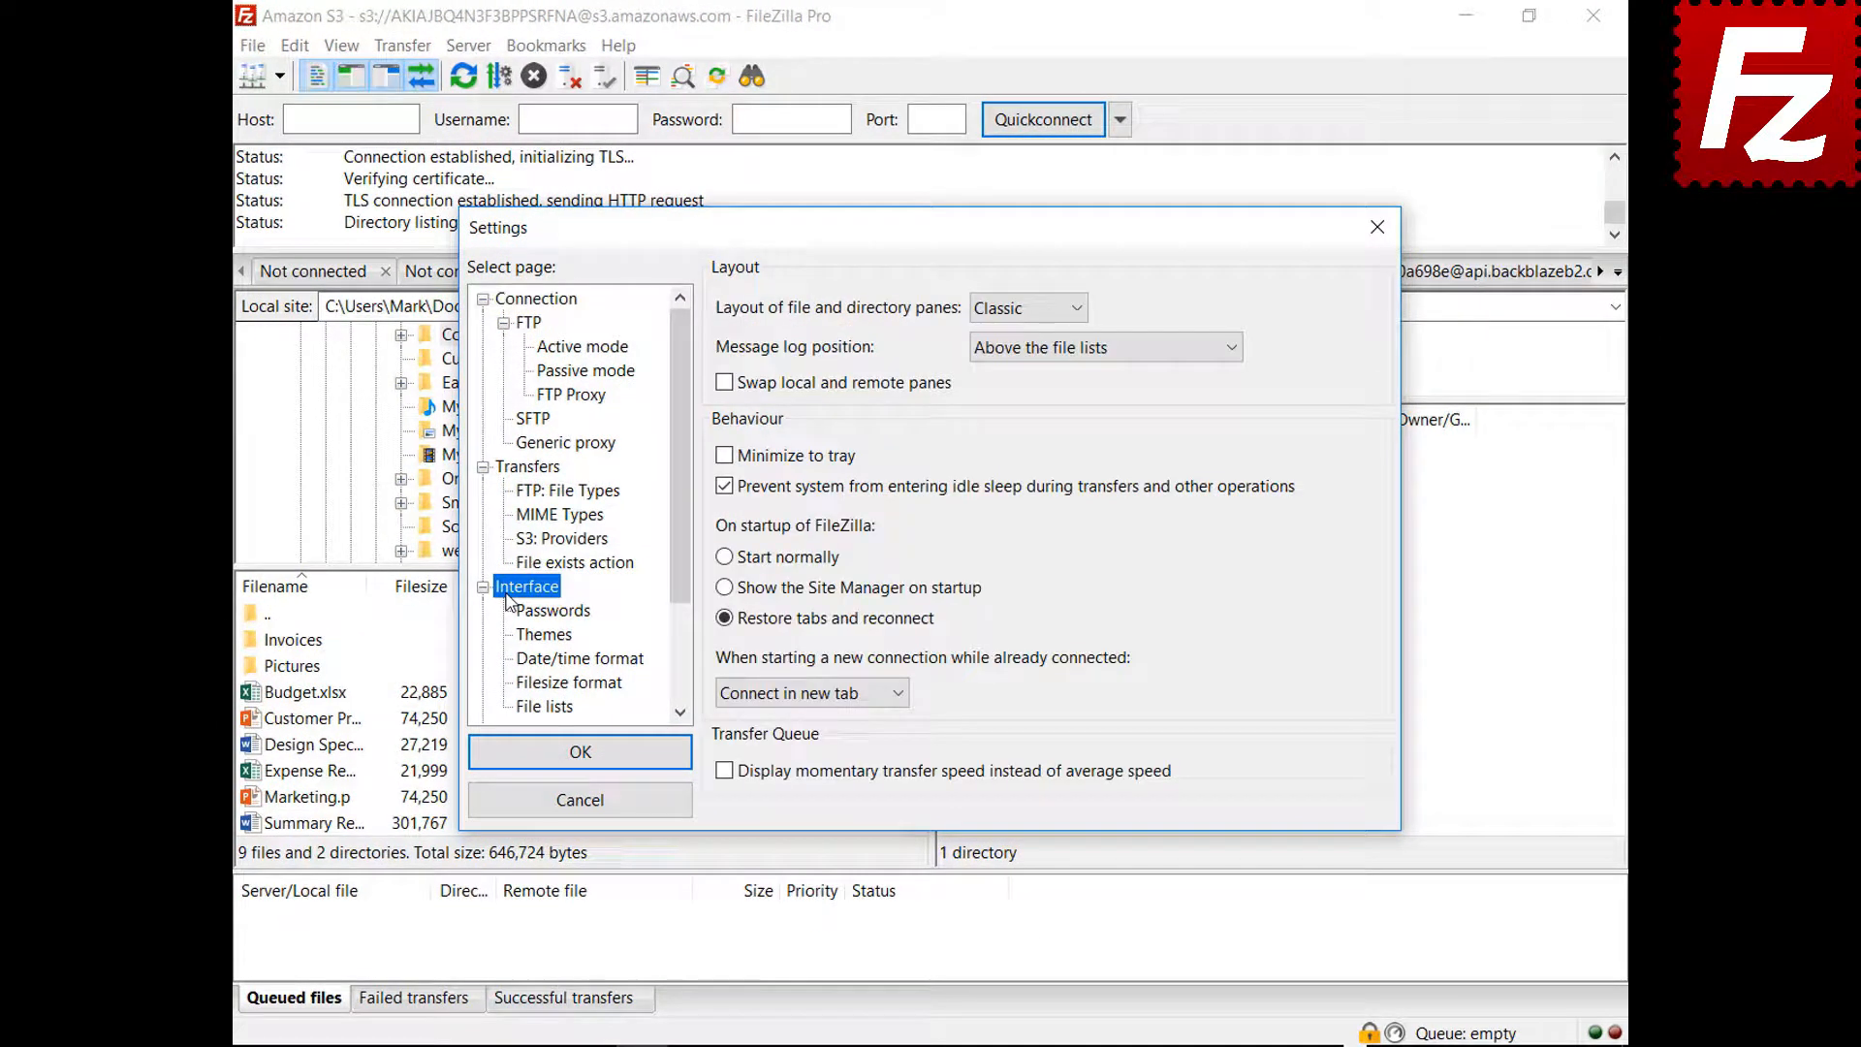
Try the Explorer and Widescreen pane layouts, moving the dialog aside to preview each
click(1025, 308)
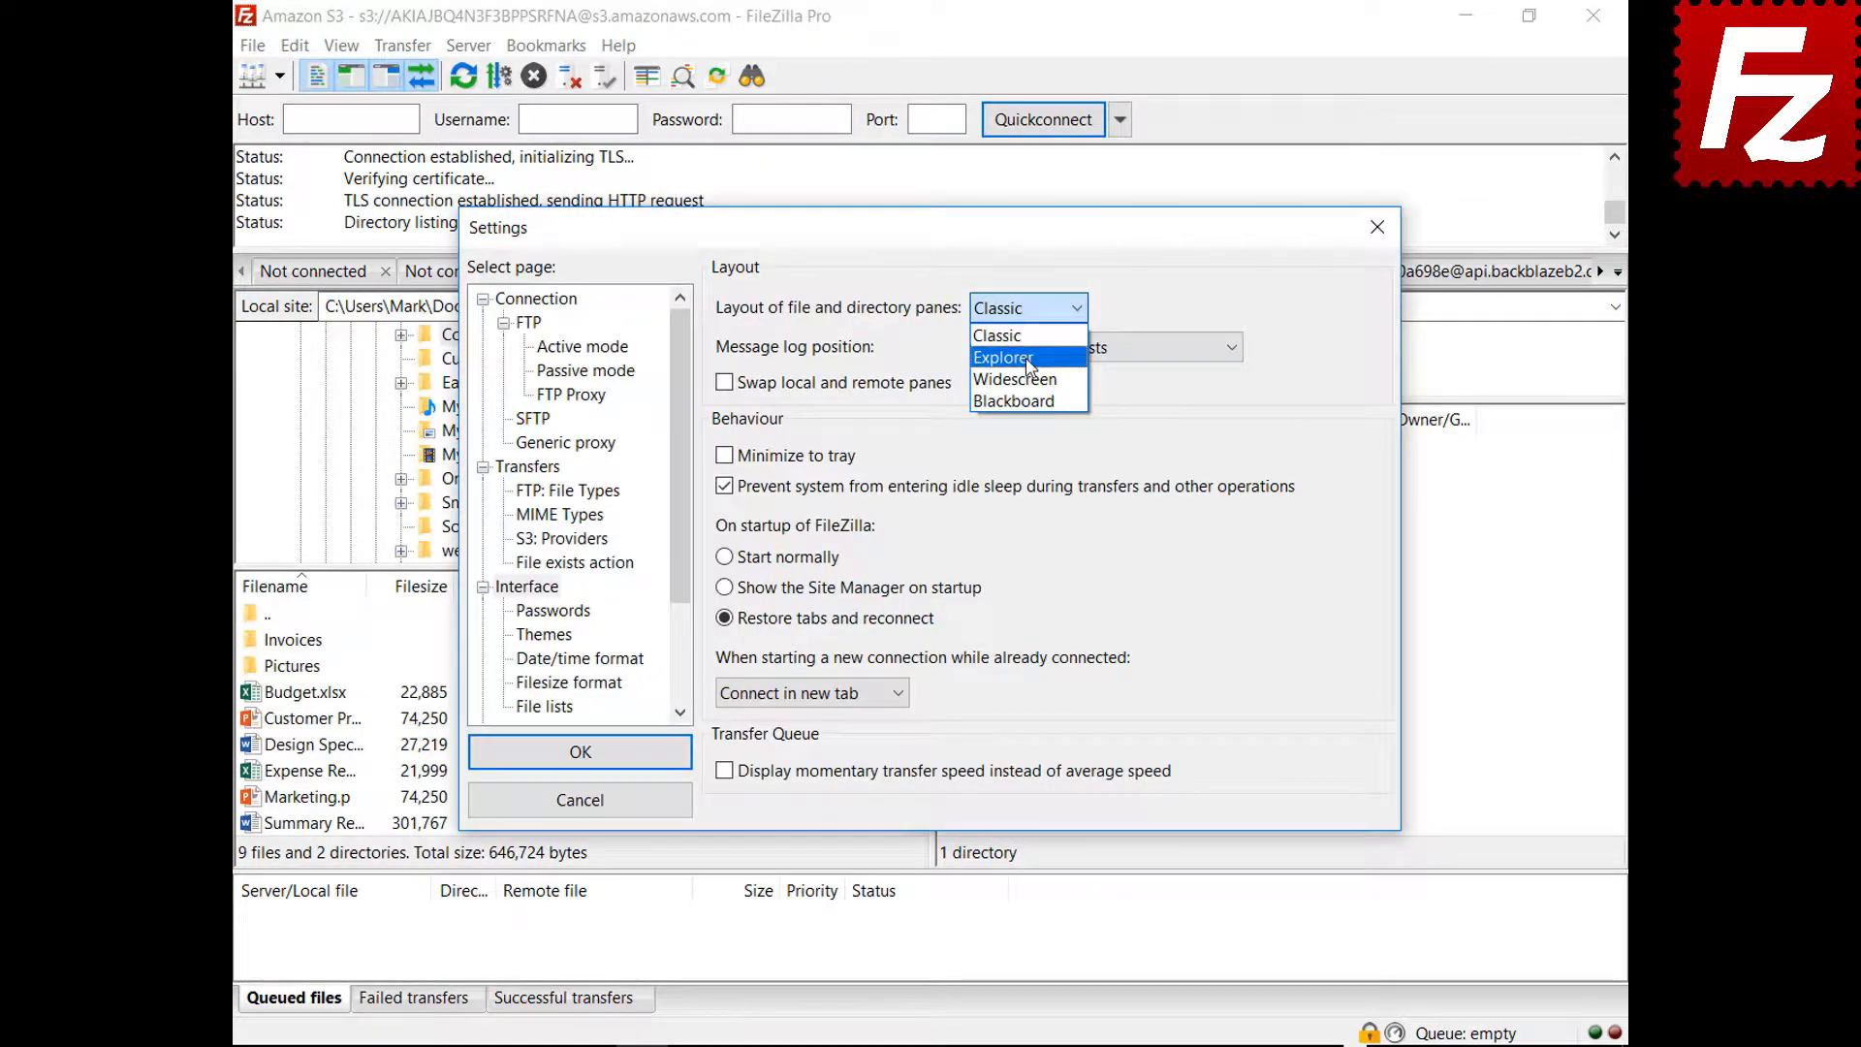
click(1008, 342)
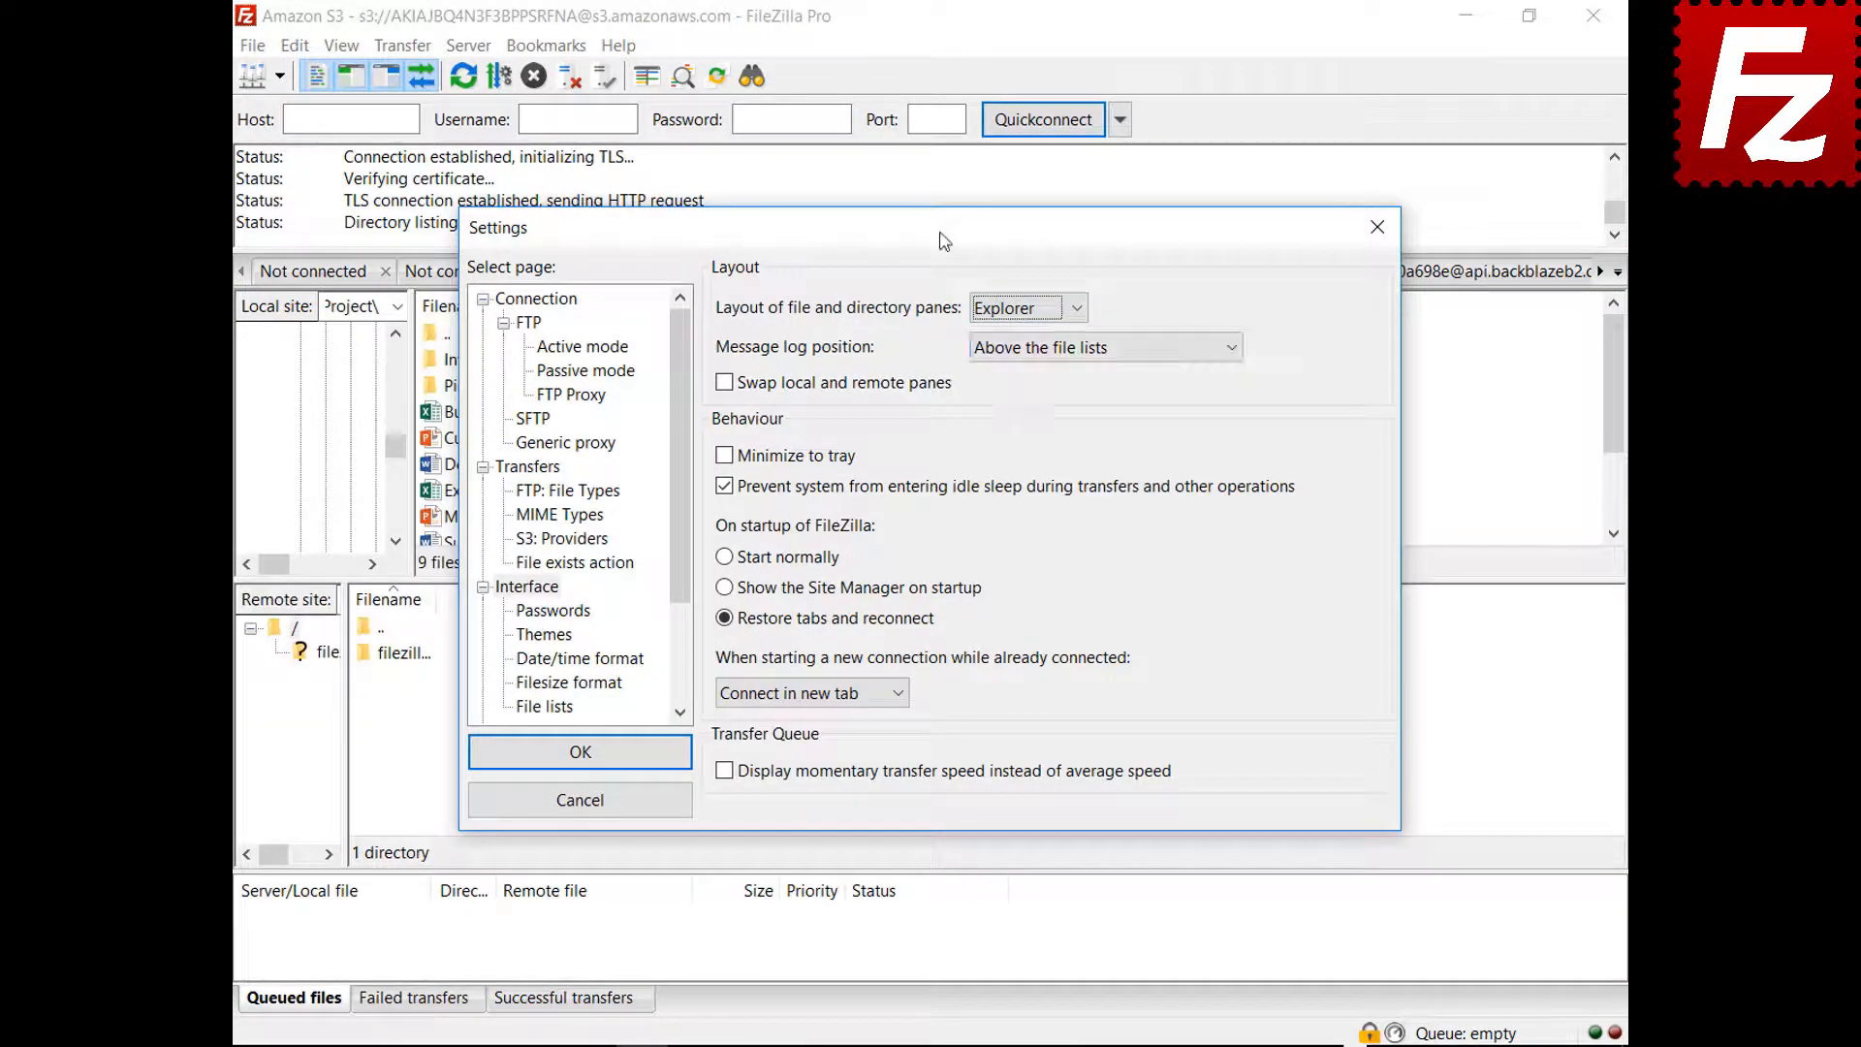
drag(944, 241, 975, 1045)
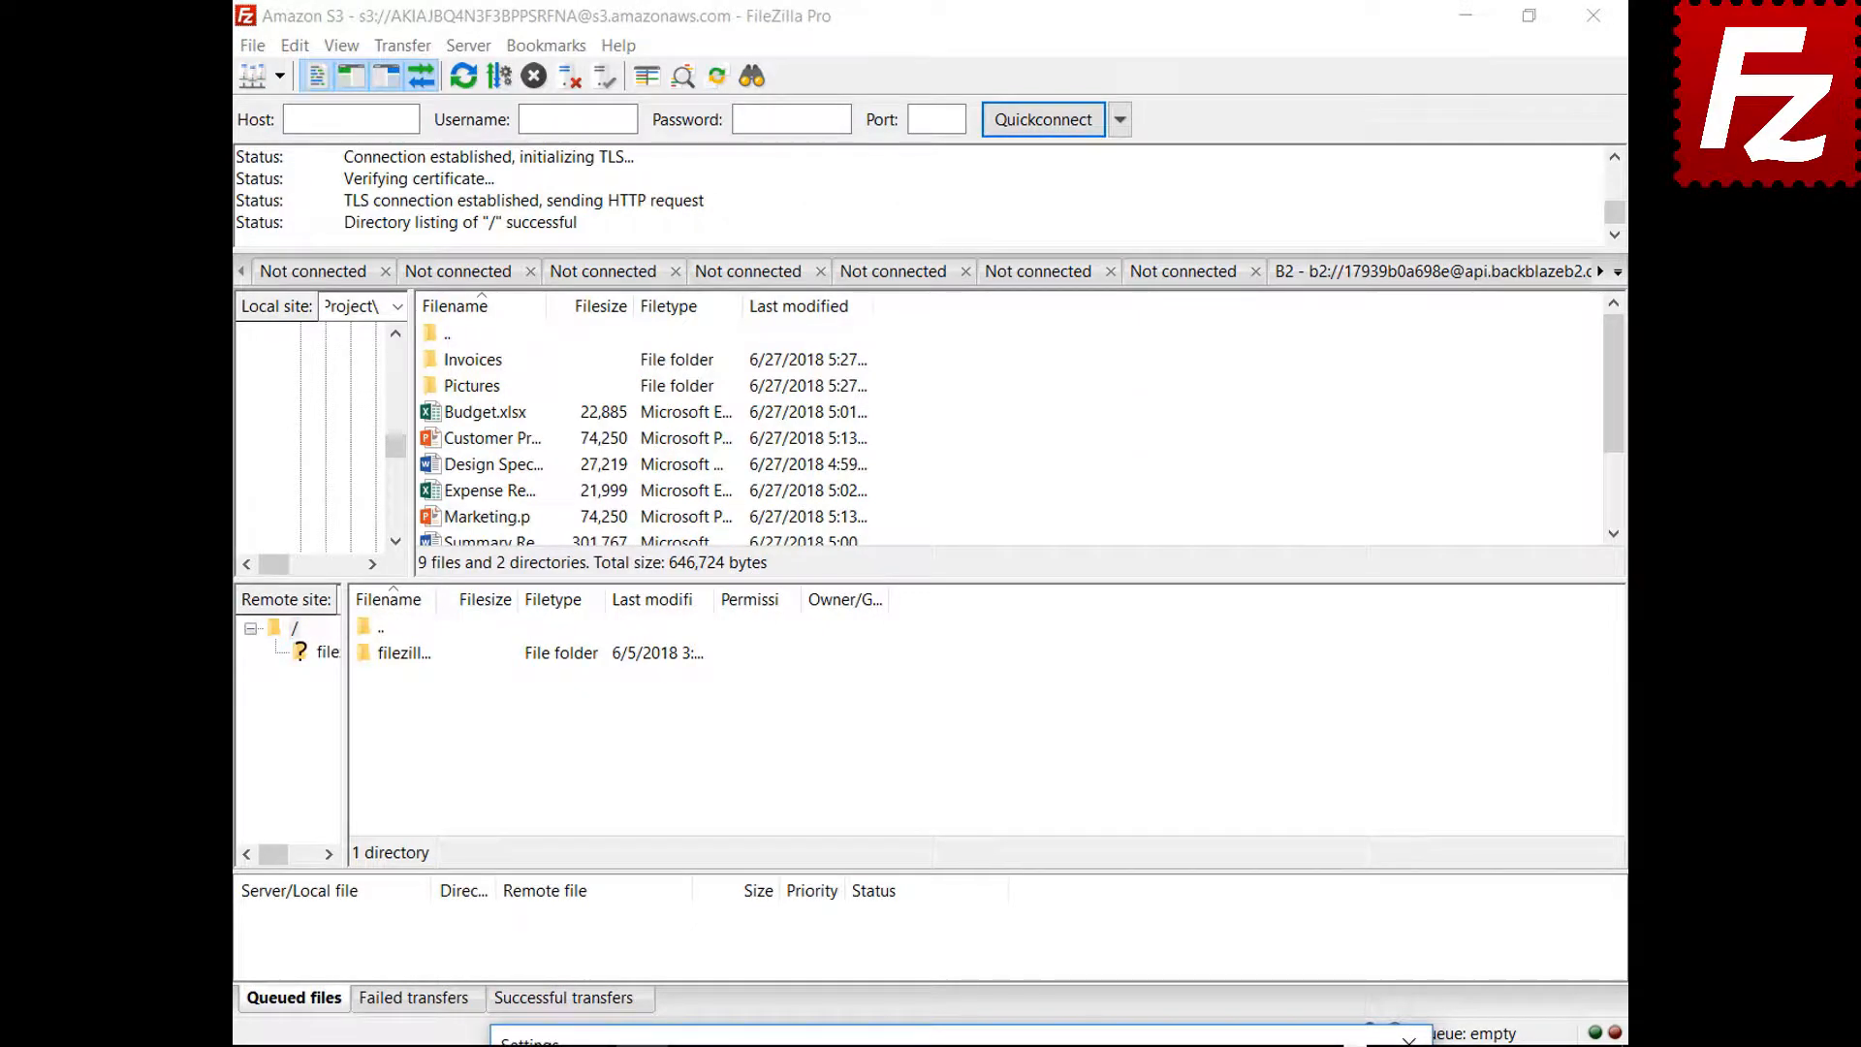
drag(975, 1045, 945, 240)
click(1011, 312)
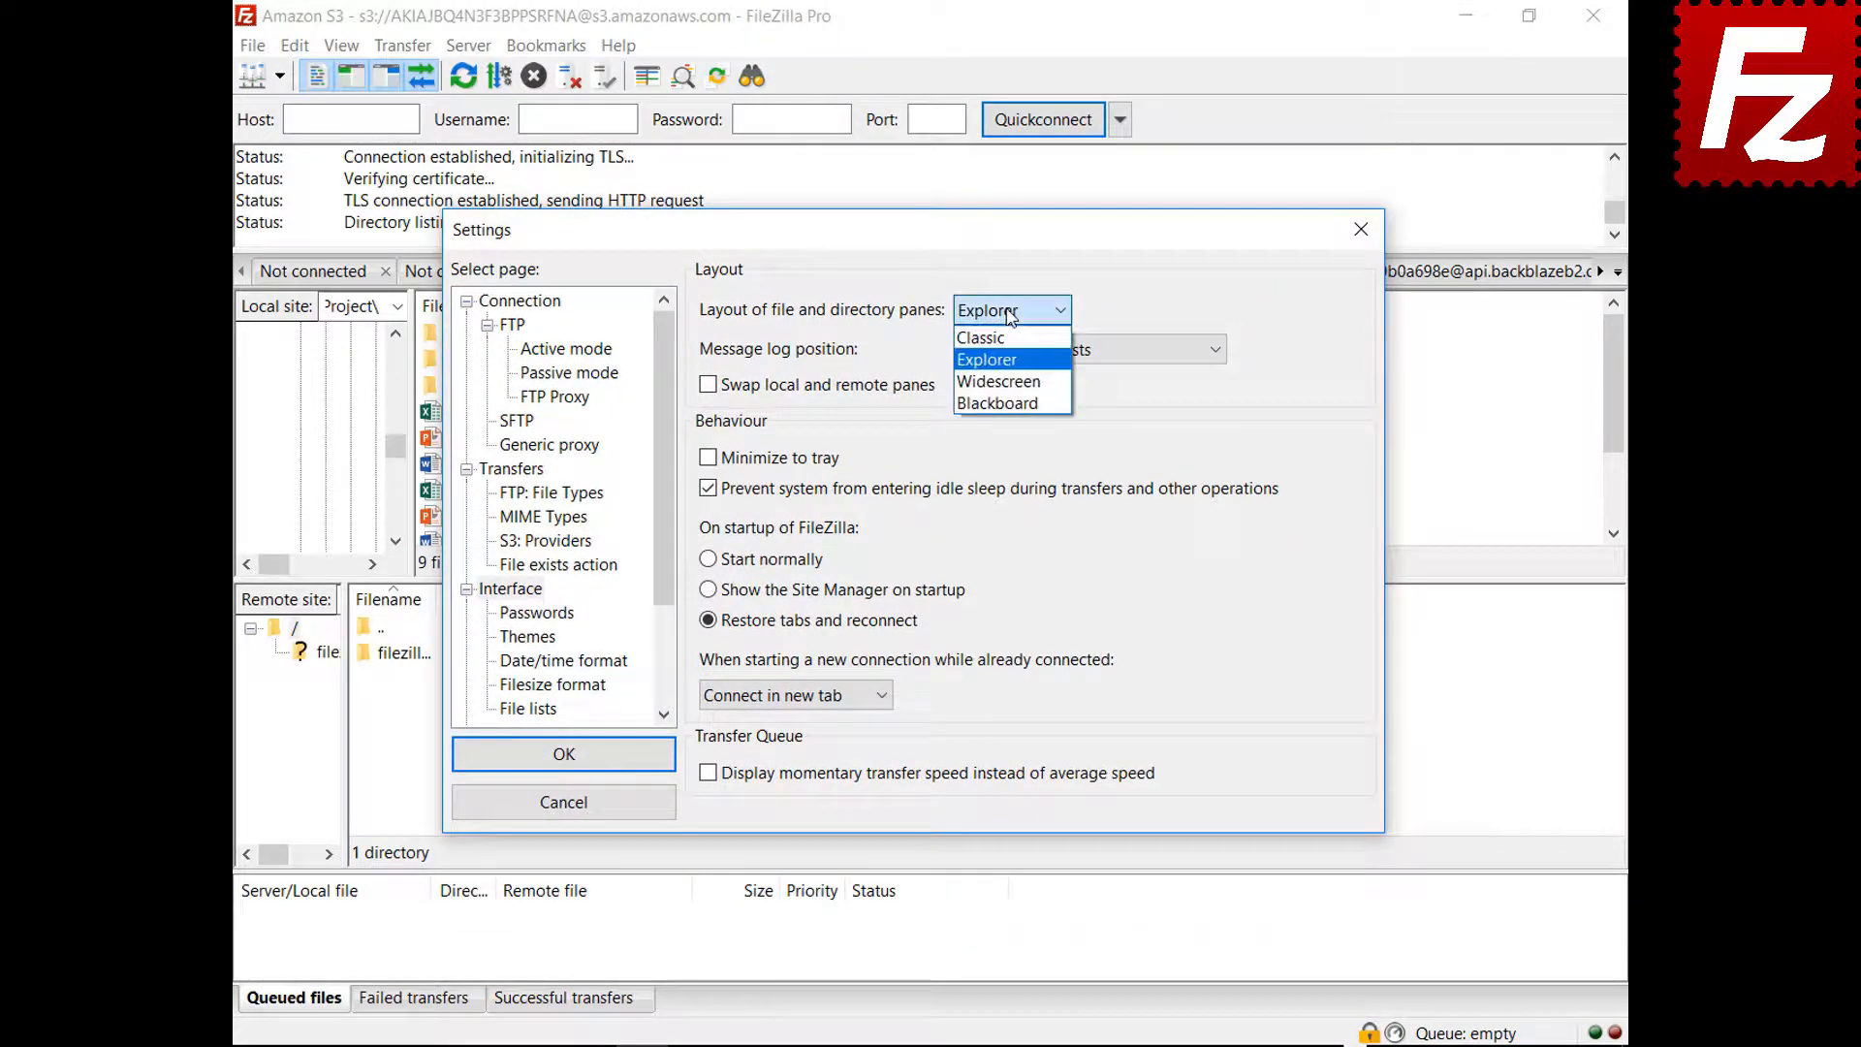
click(1003, 381)
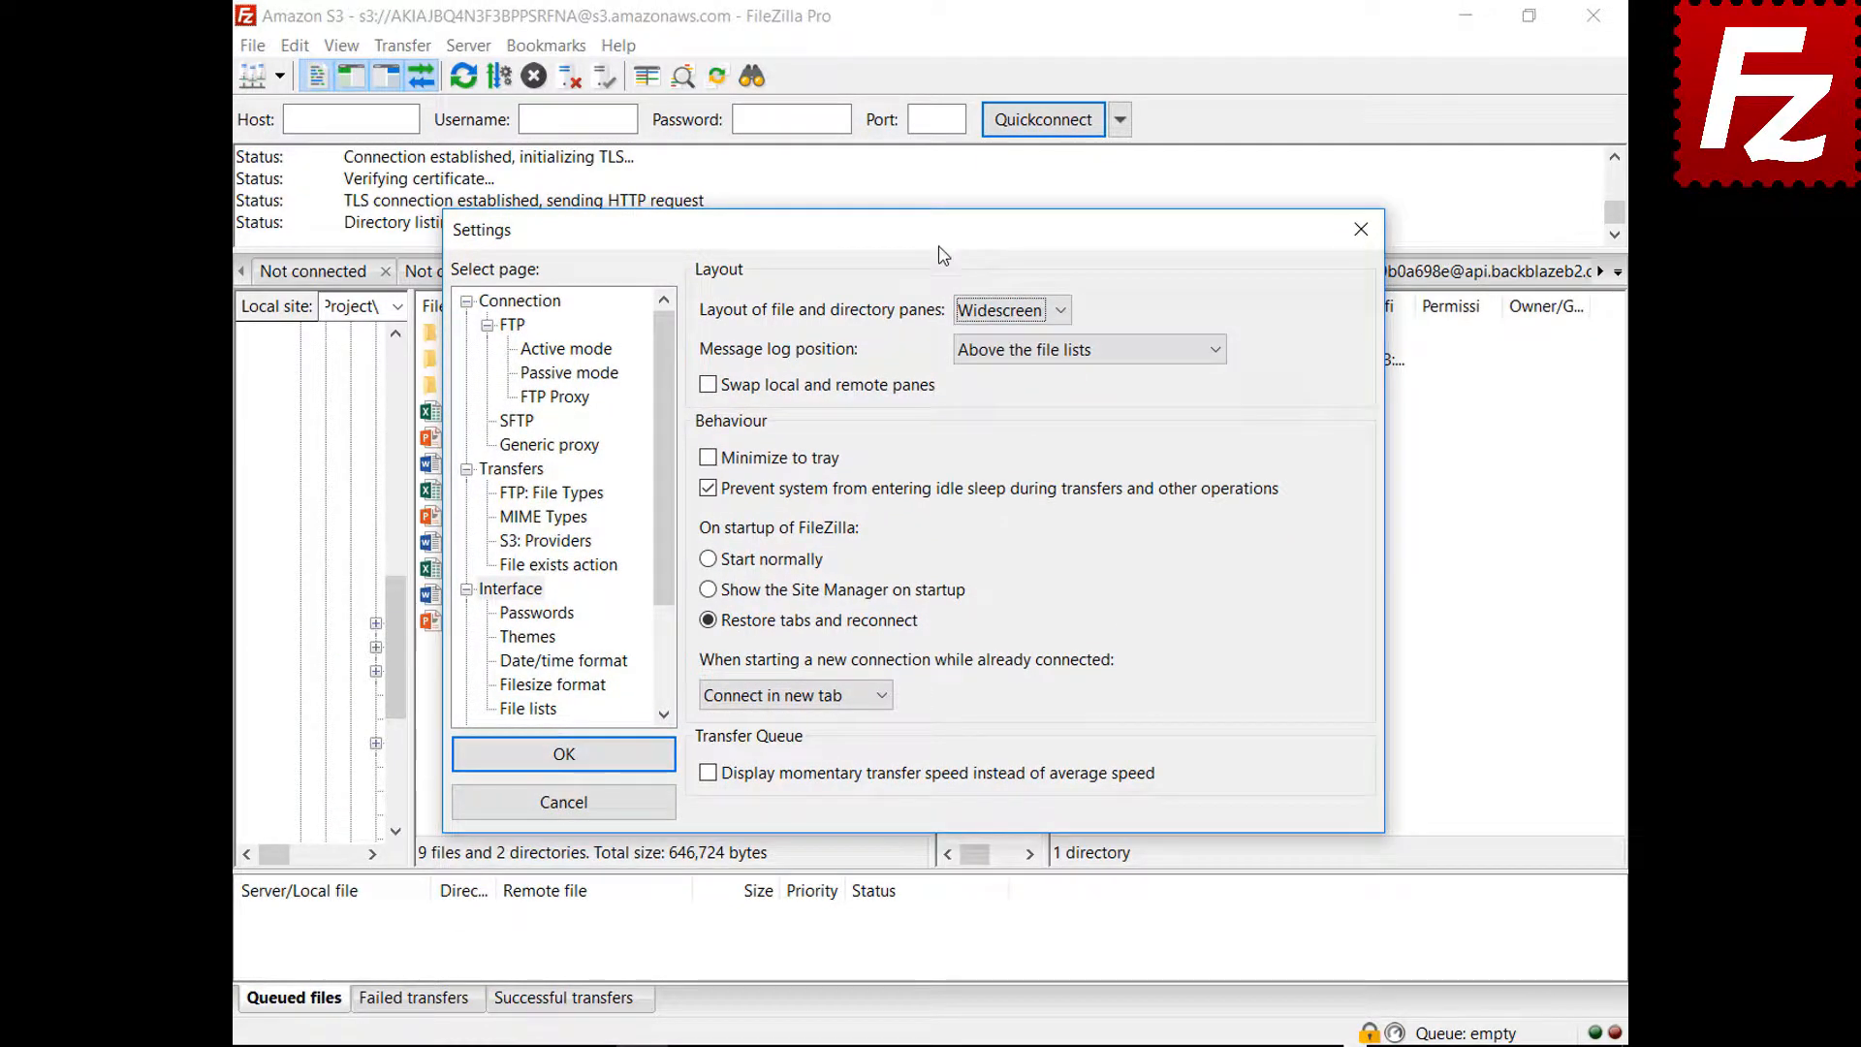
mouse_move(943, 248)
mouse_down()
mouse_move(991, 1046)
mouse_move(971, 439)
mouse_move(930, 254)
mouse_up()
Switch the pane layout to Blackboard and preview it behind the dialog
click(1001, 329)
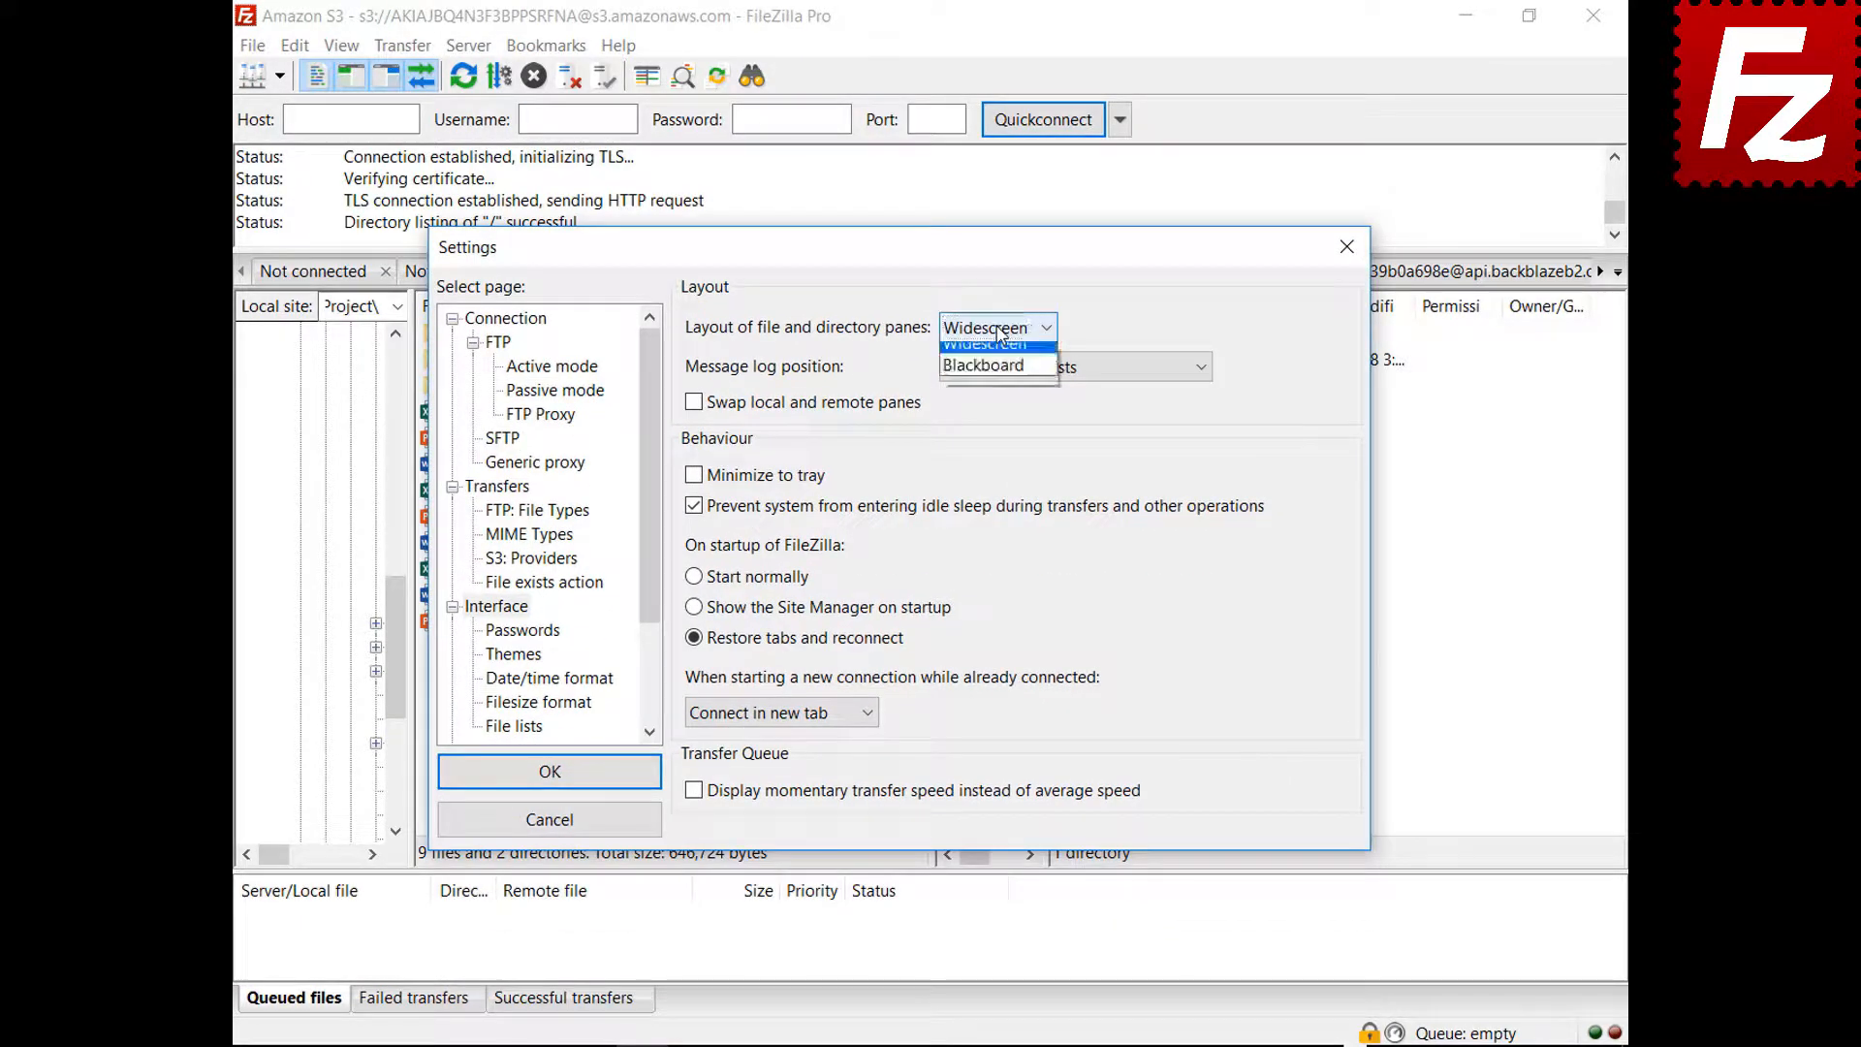
click(994, 425)
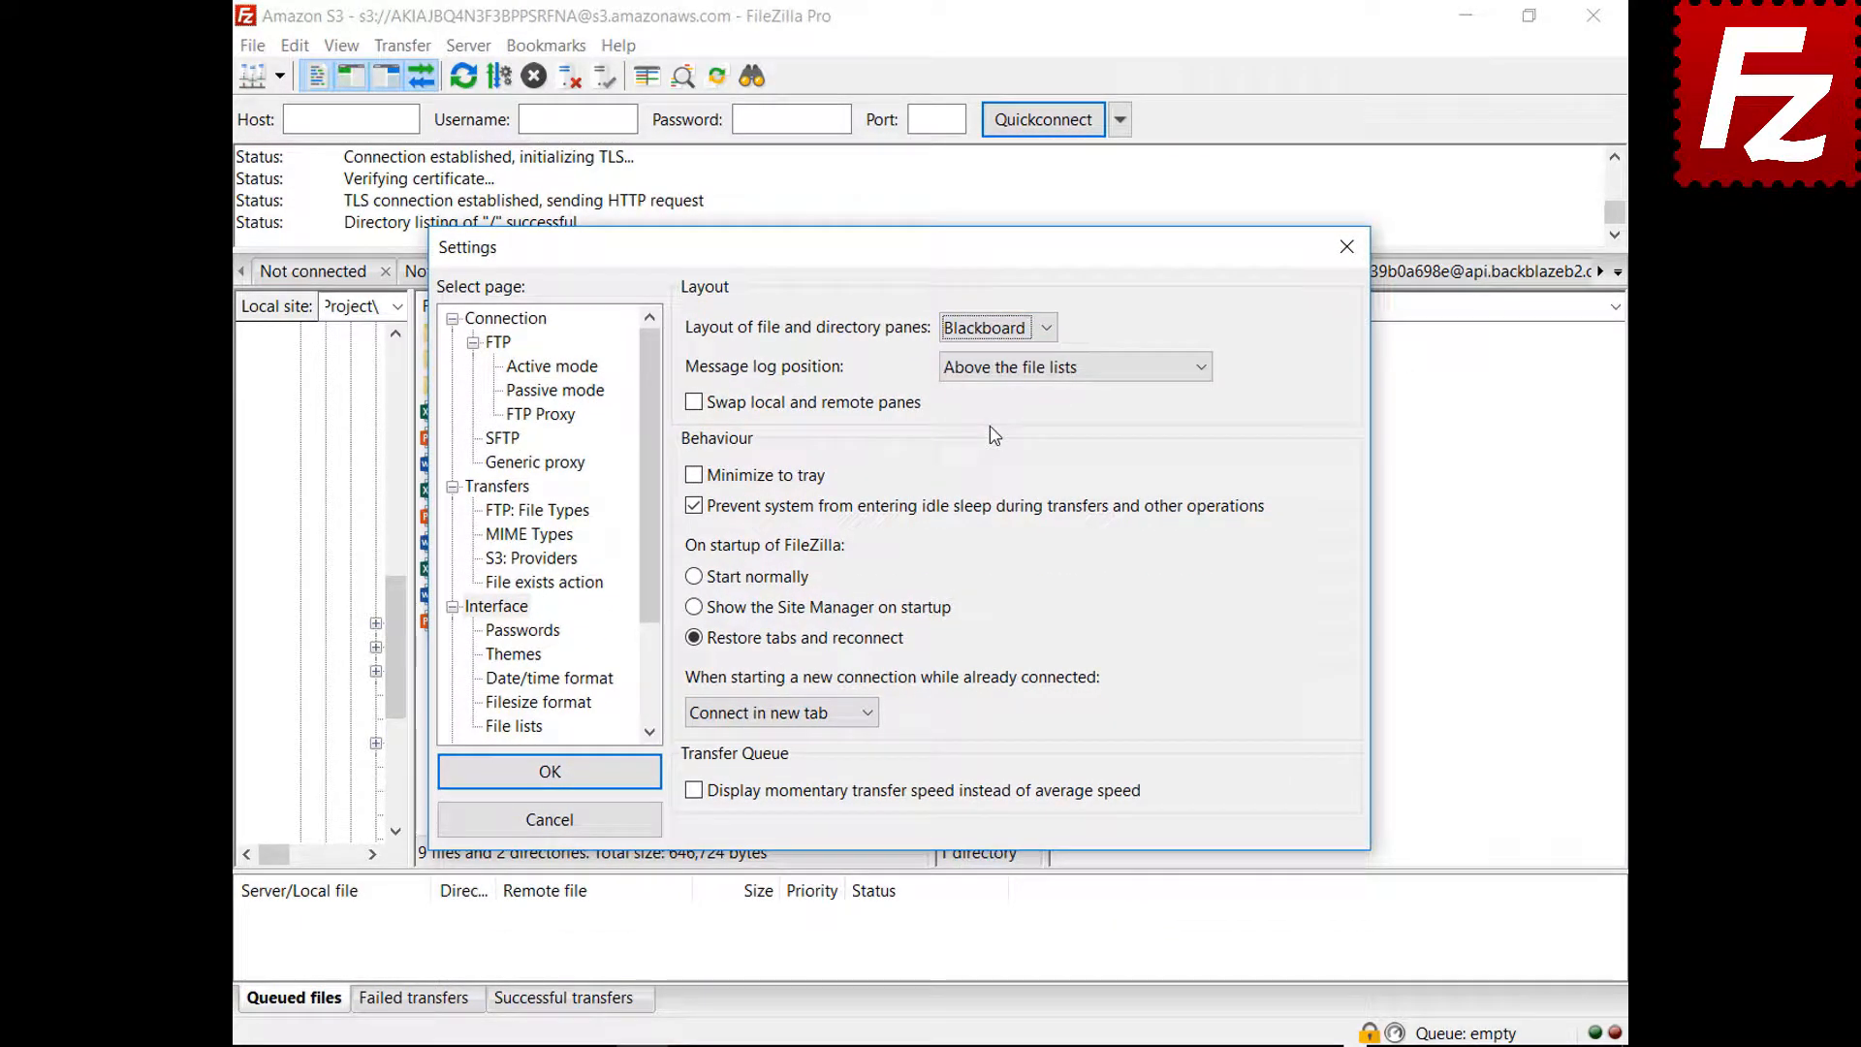
drag(897, 250, 899, 1042)
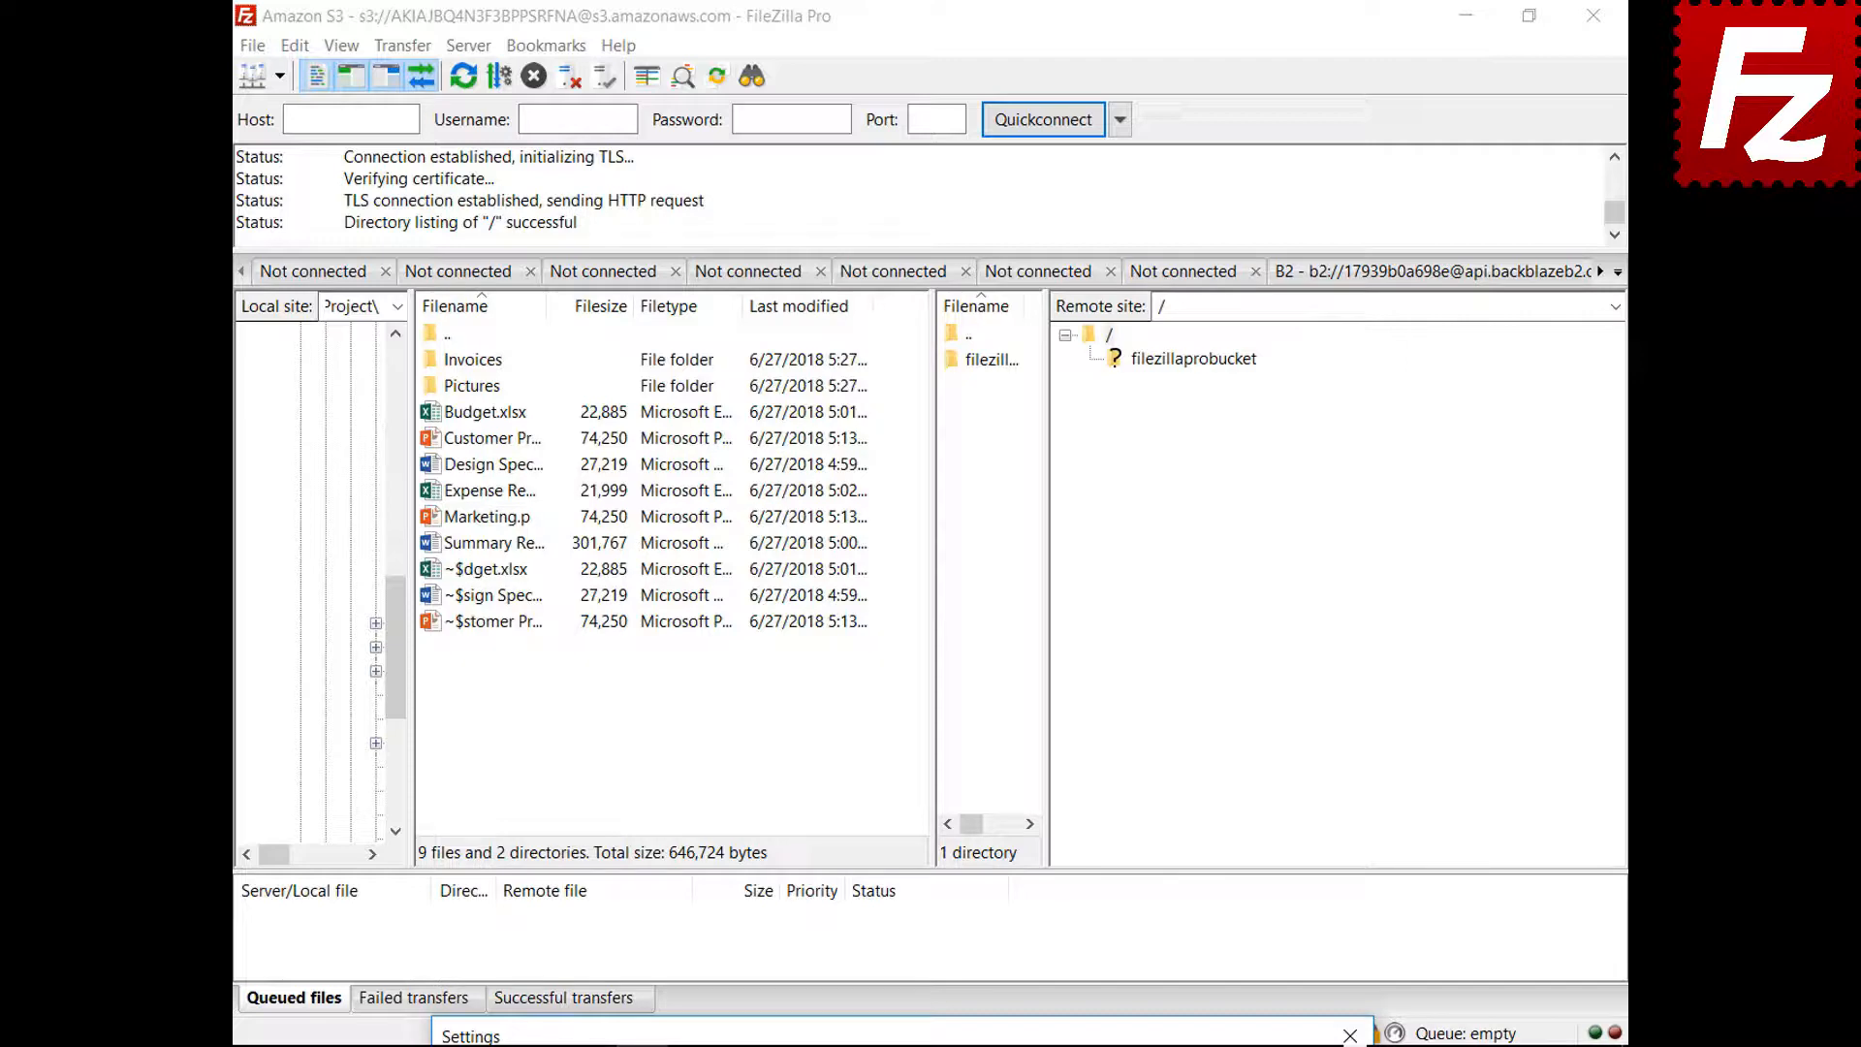
drag(898, 1035, 854, 266)
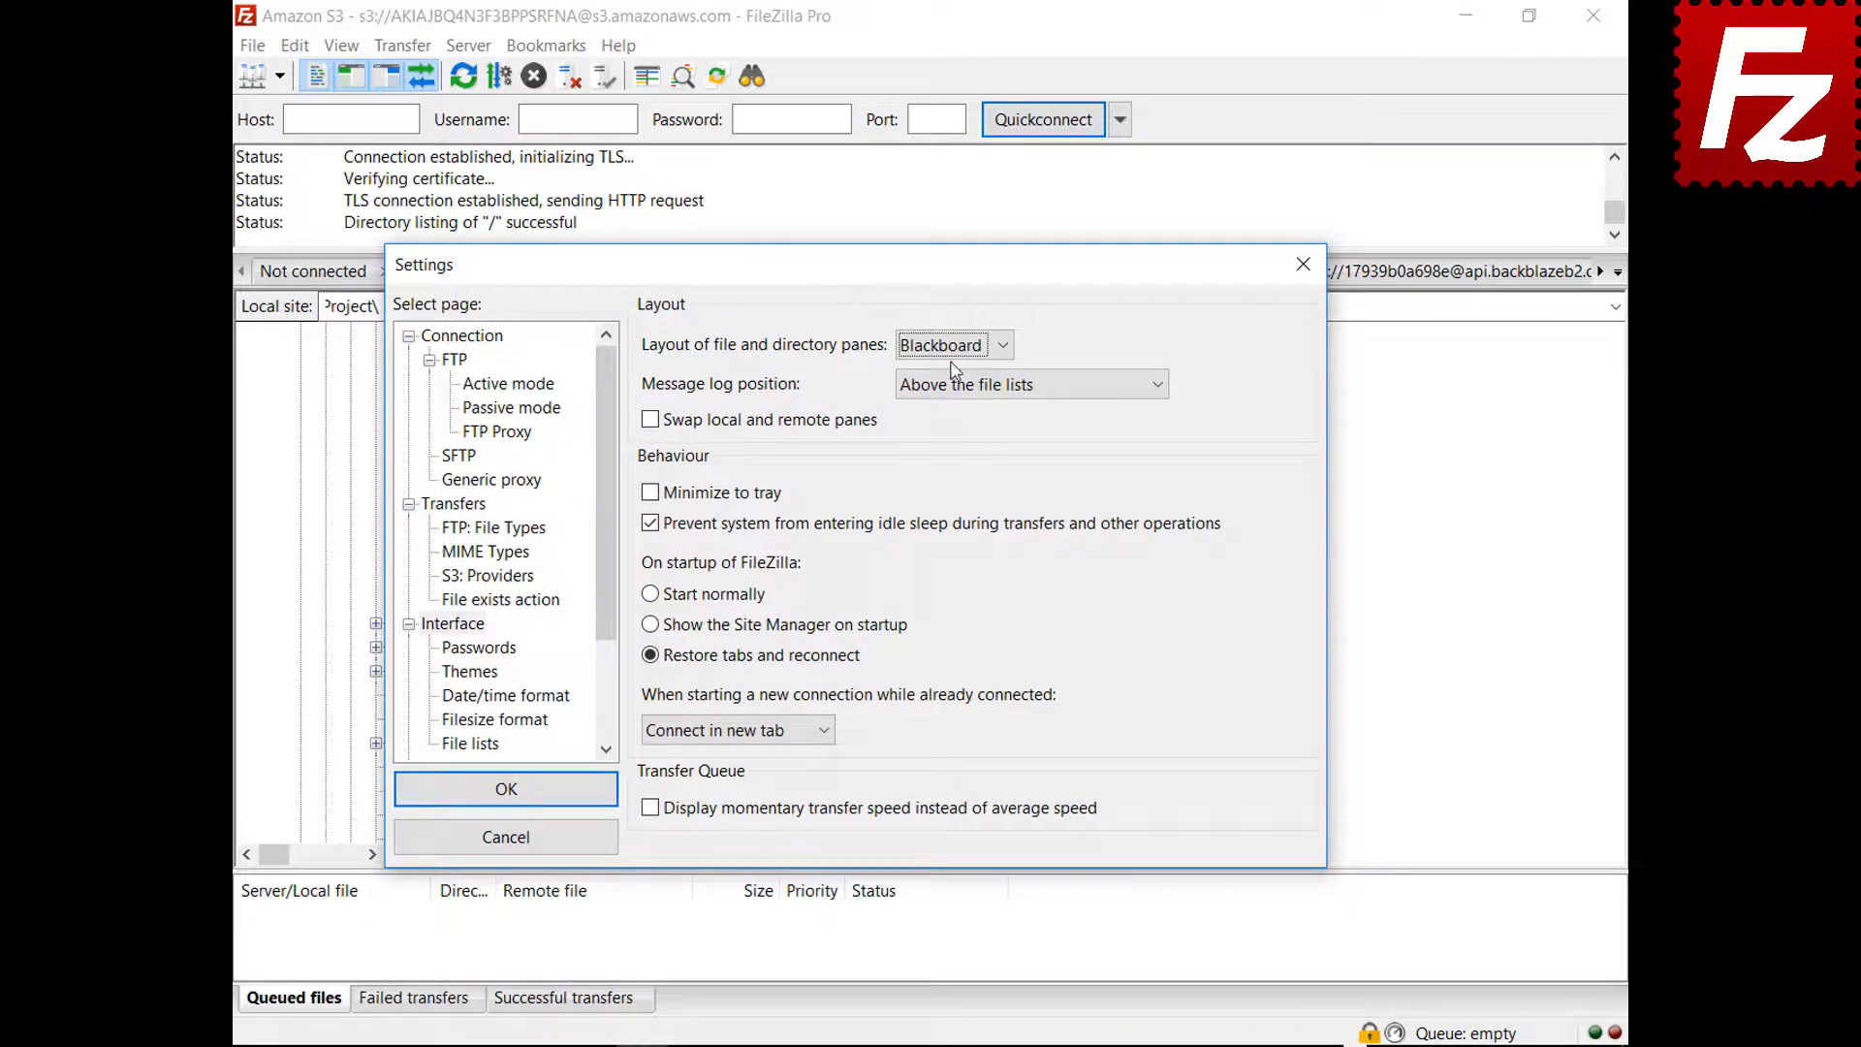
click(950, 347)
Return the layout to Classic and place the message log next to the transfer queue
click(926, 373)
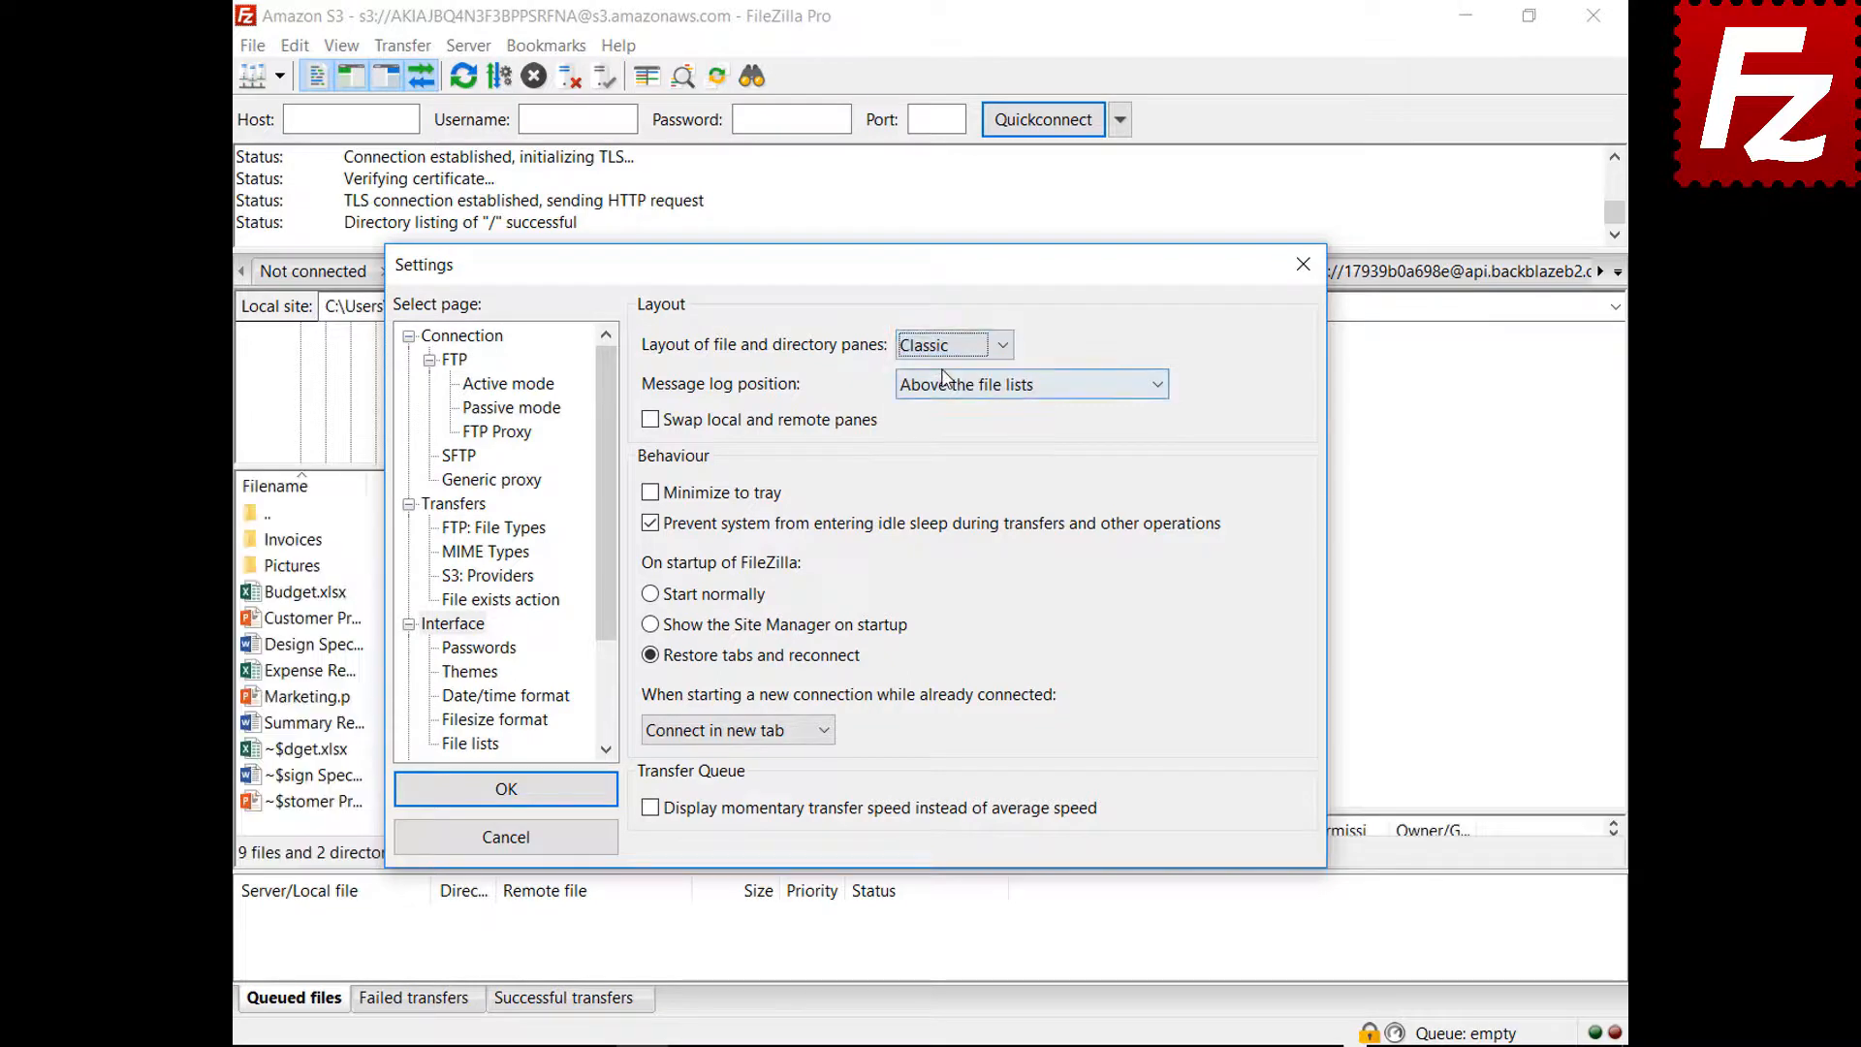
click(997, 386)
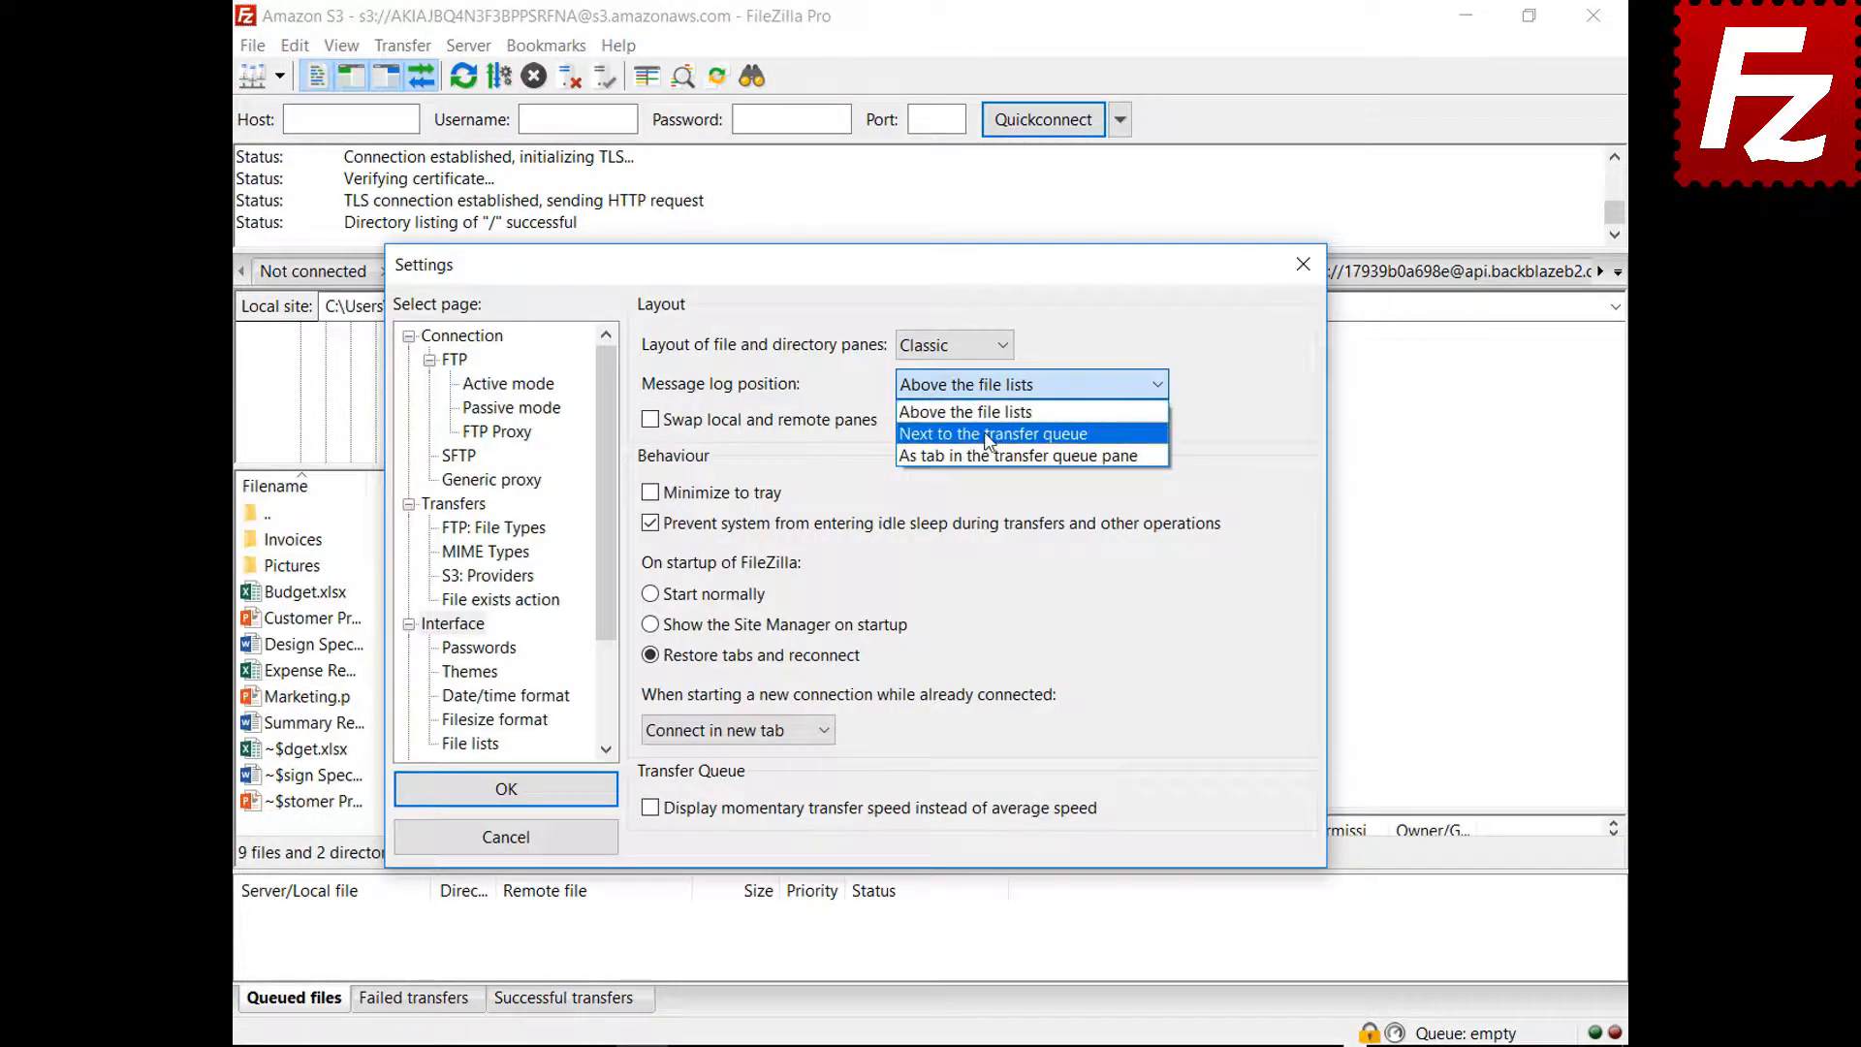
click(988, 427)
drag(860, 273, 900, 199)
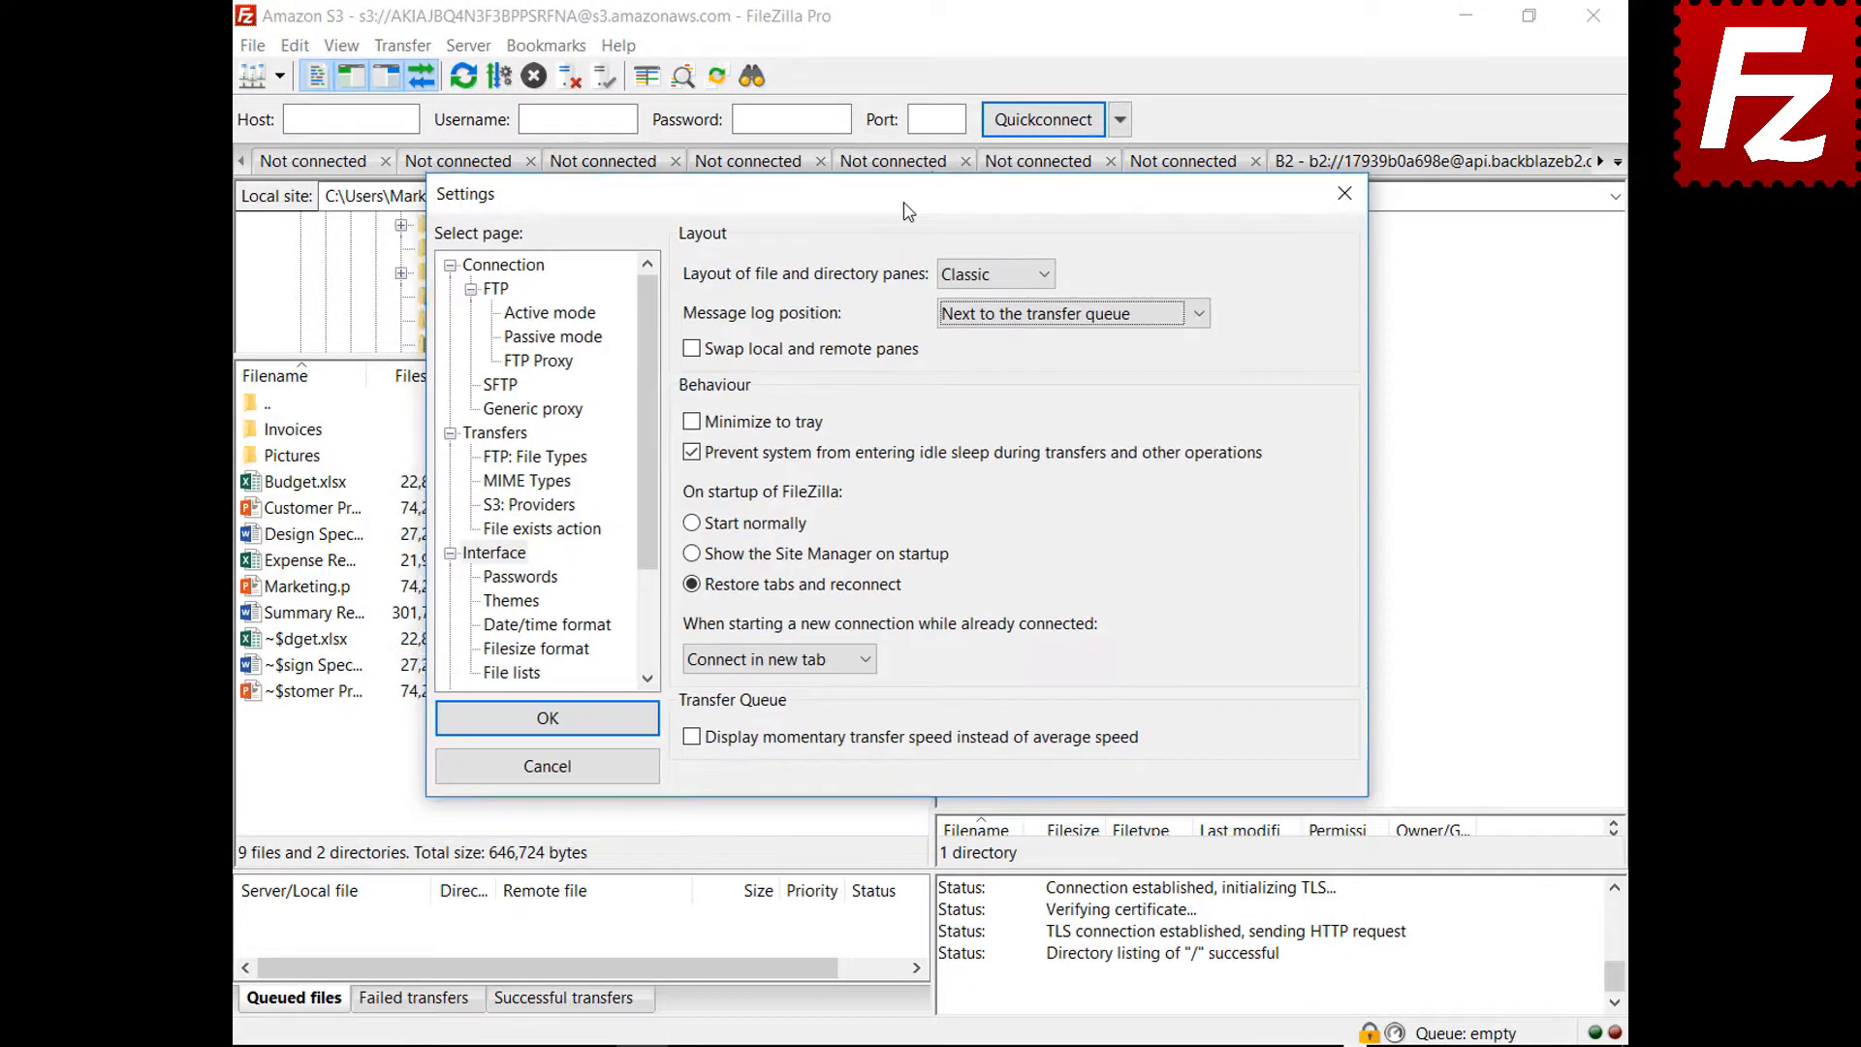
Change the message log position to 'As tab in the transfer queue pane' and preview it
click(1058, 312)
click(1057, 384)
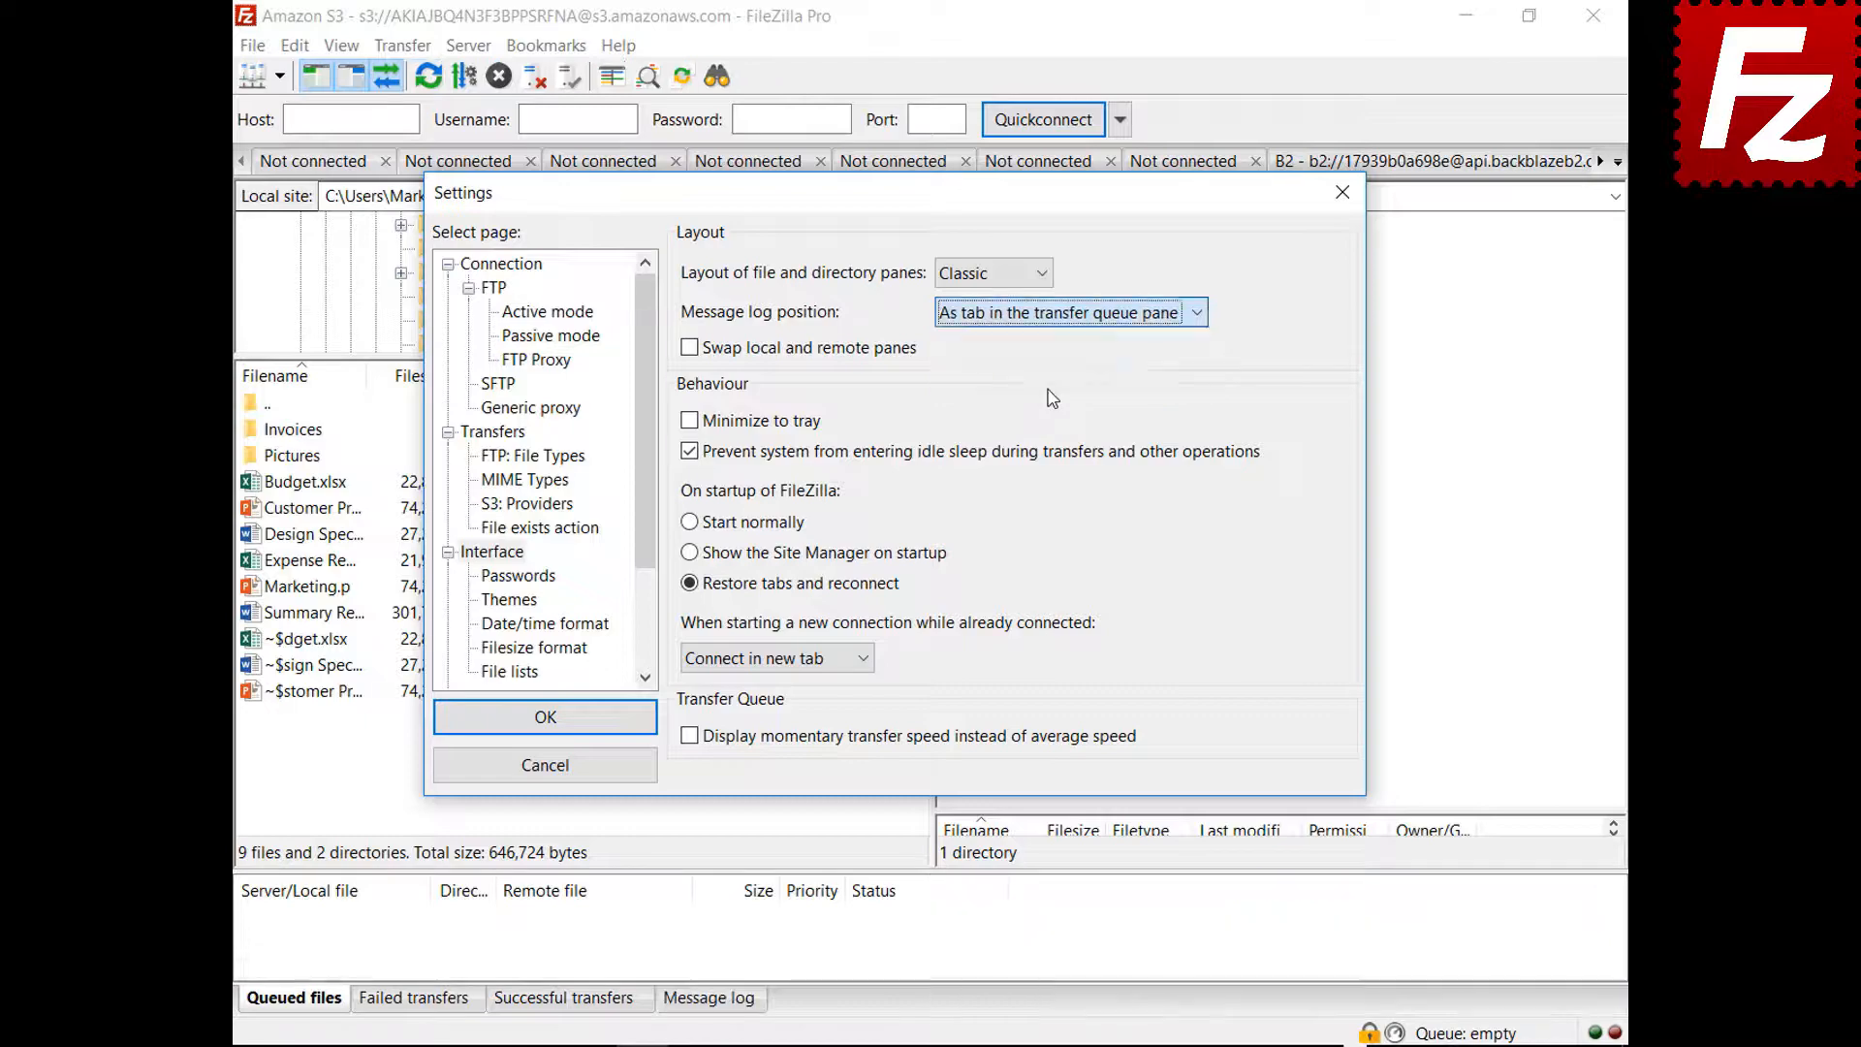
drag(924, 192, 946, 1045)
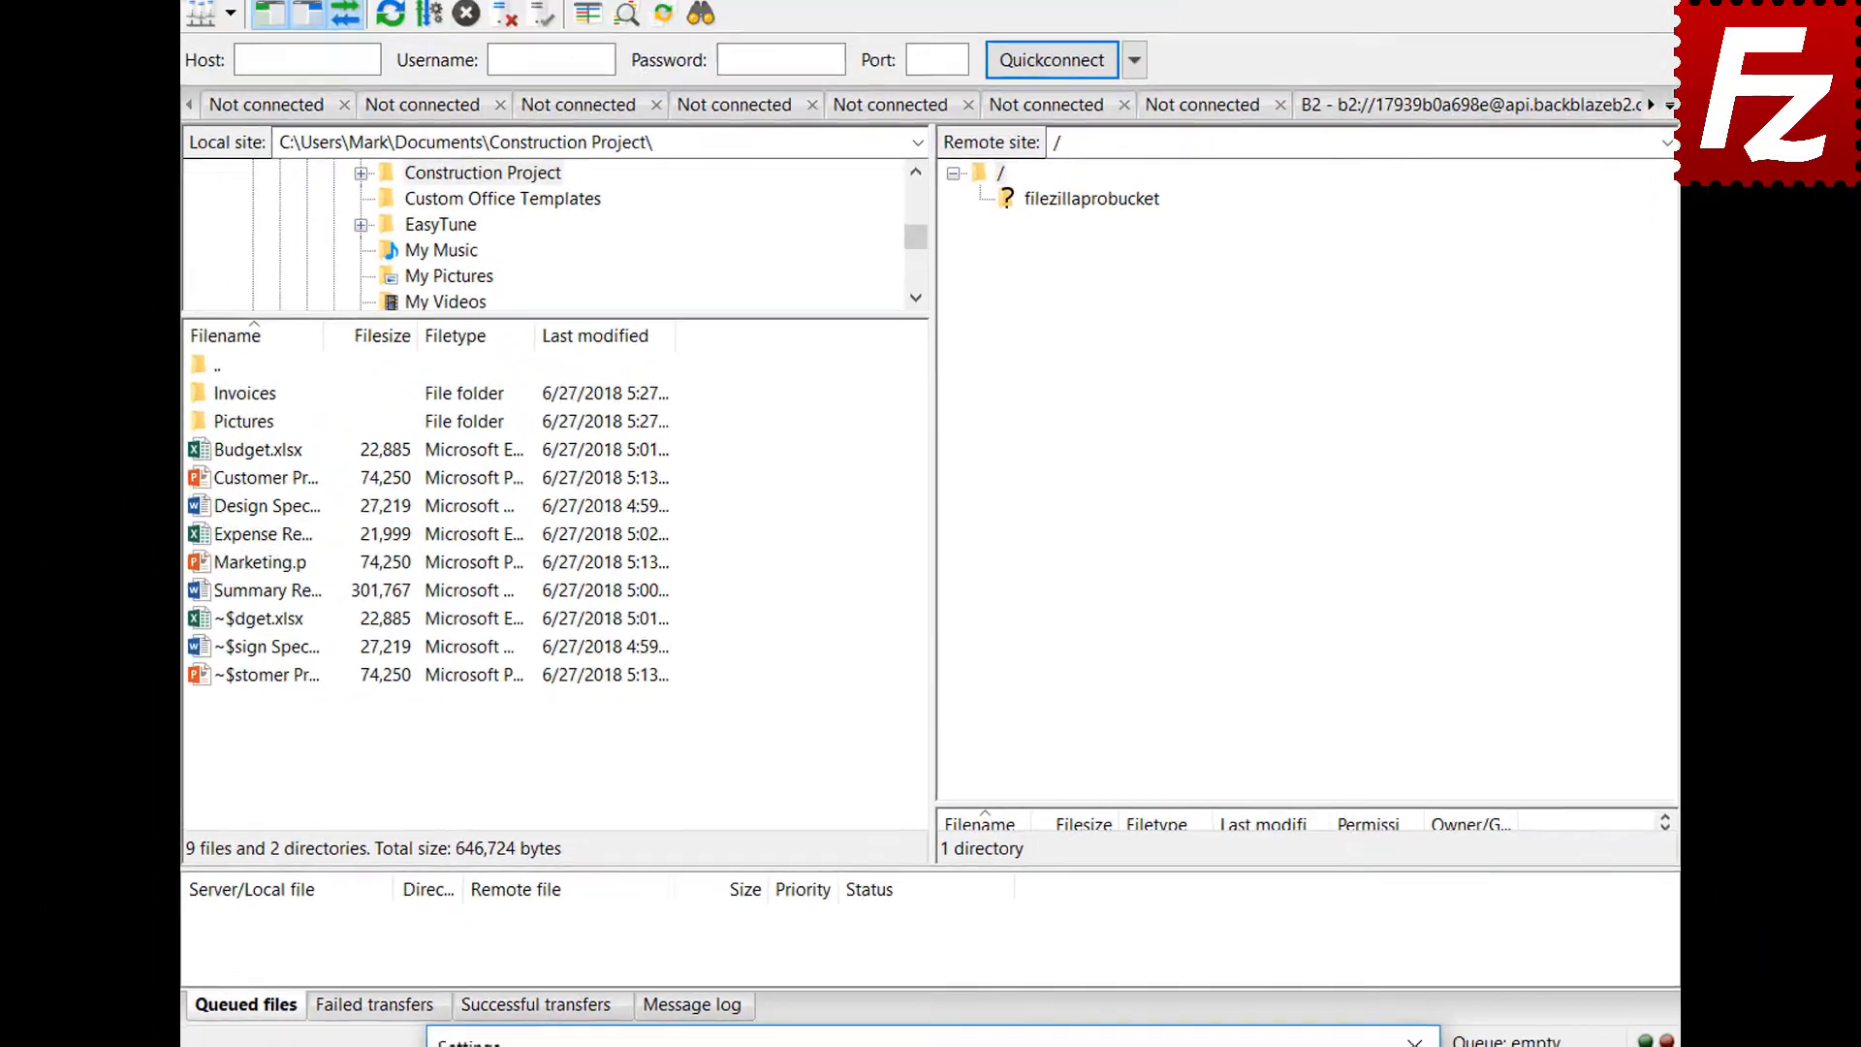
drag(957, 1034, 978, 242)
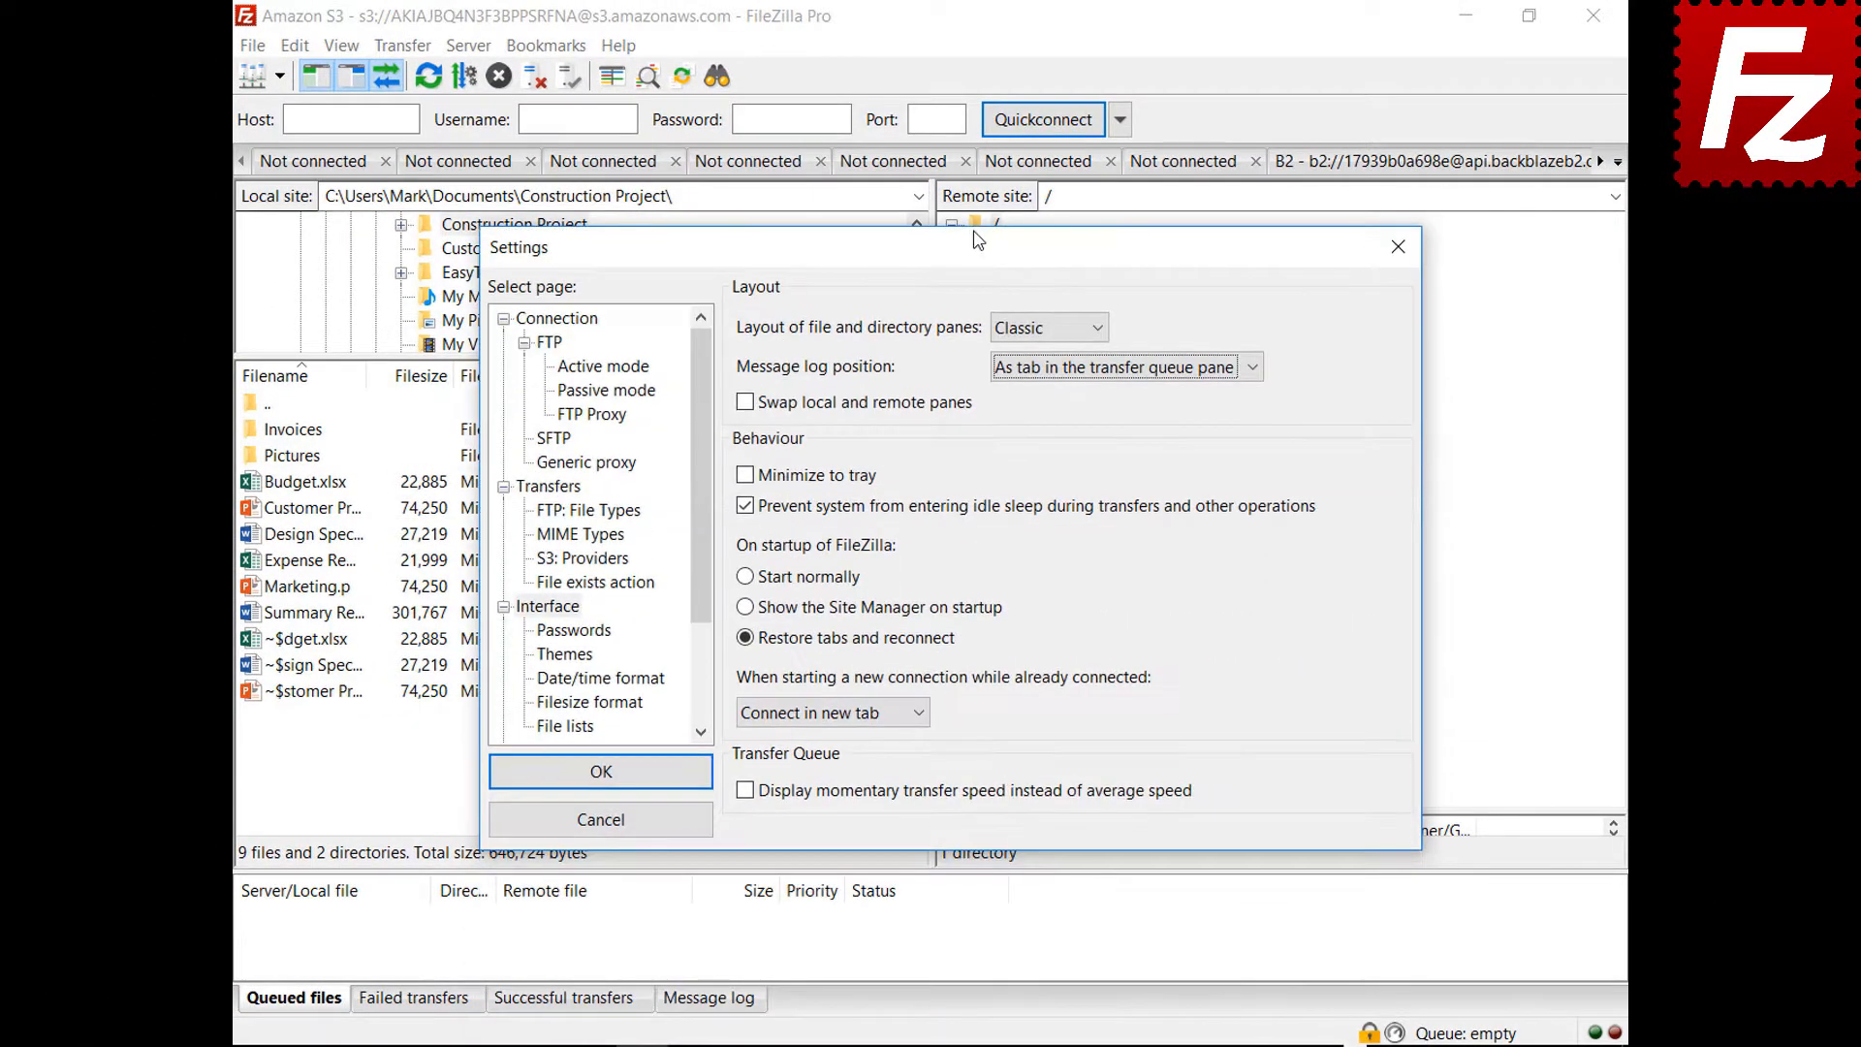
Enable Minimize to tray, save, then minimize FileZilla and restore it from its tray icon
click(746, 475)
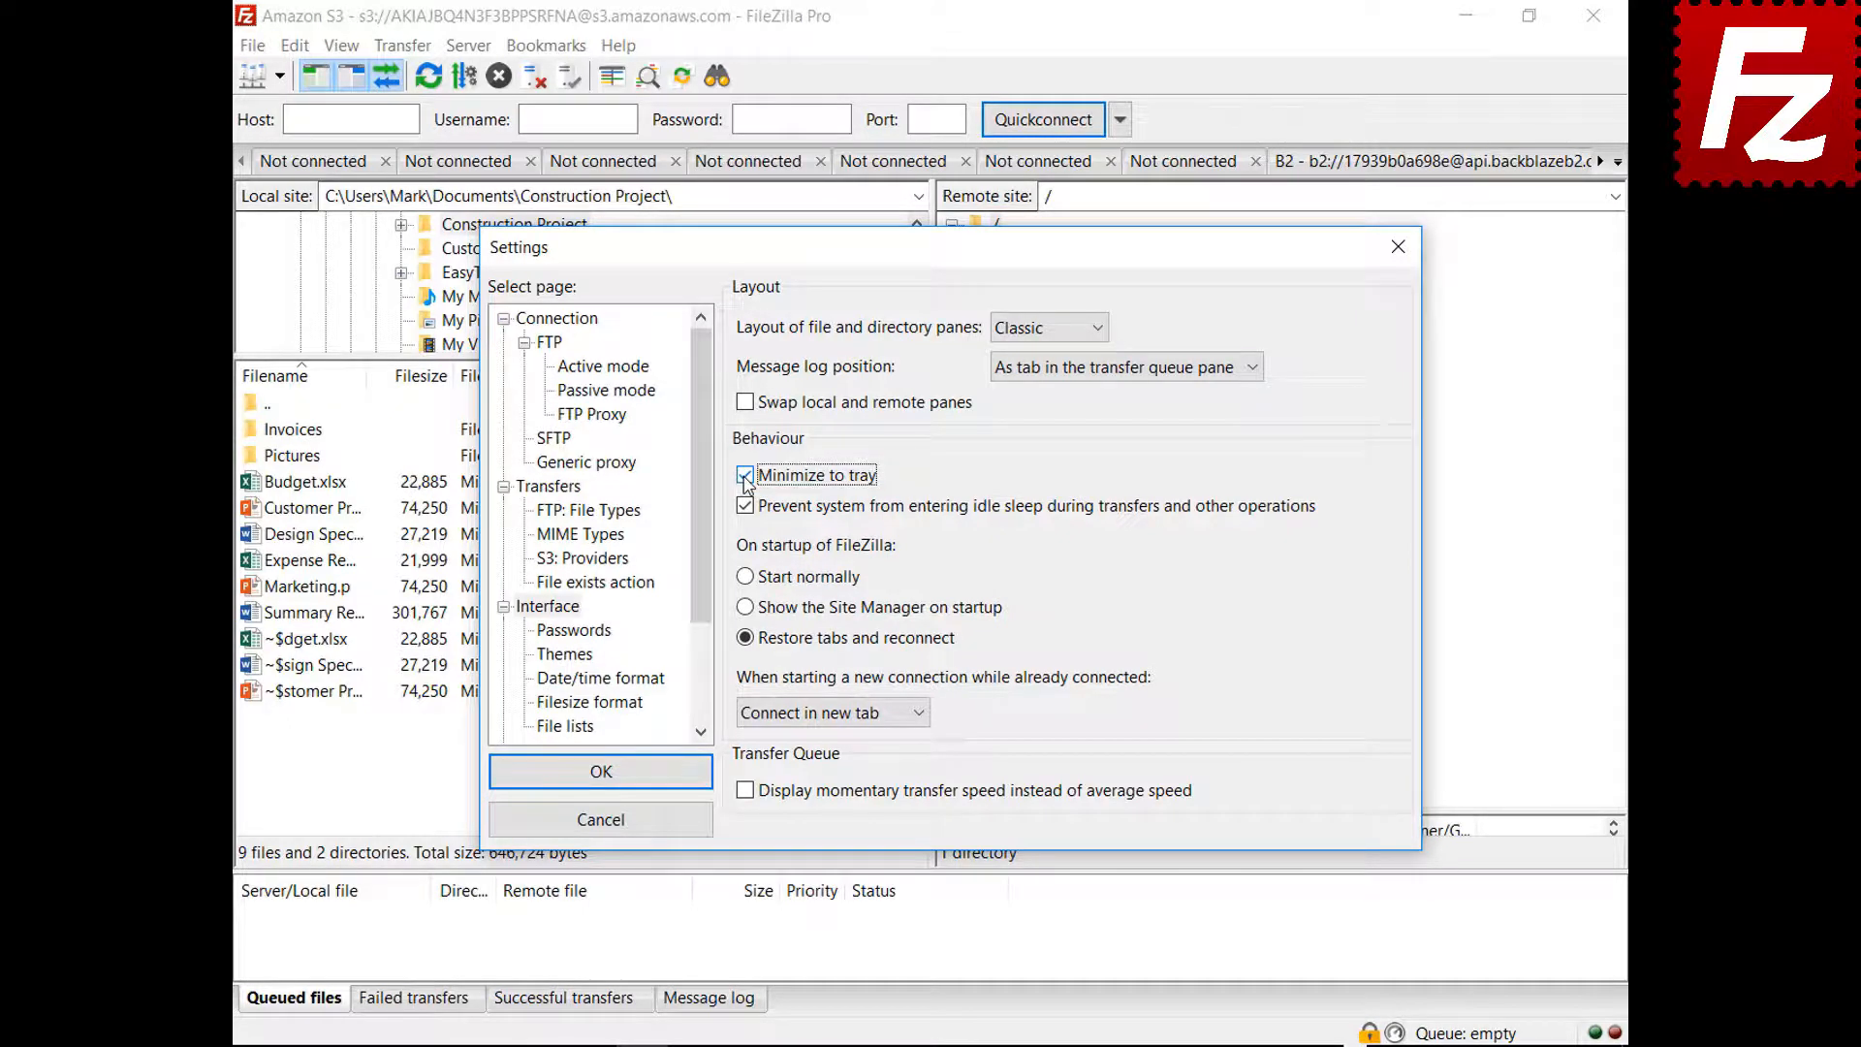
click(598, 771)
click(1466, 16)
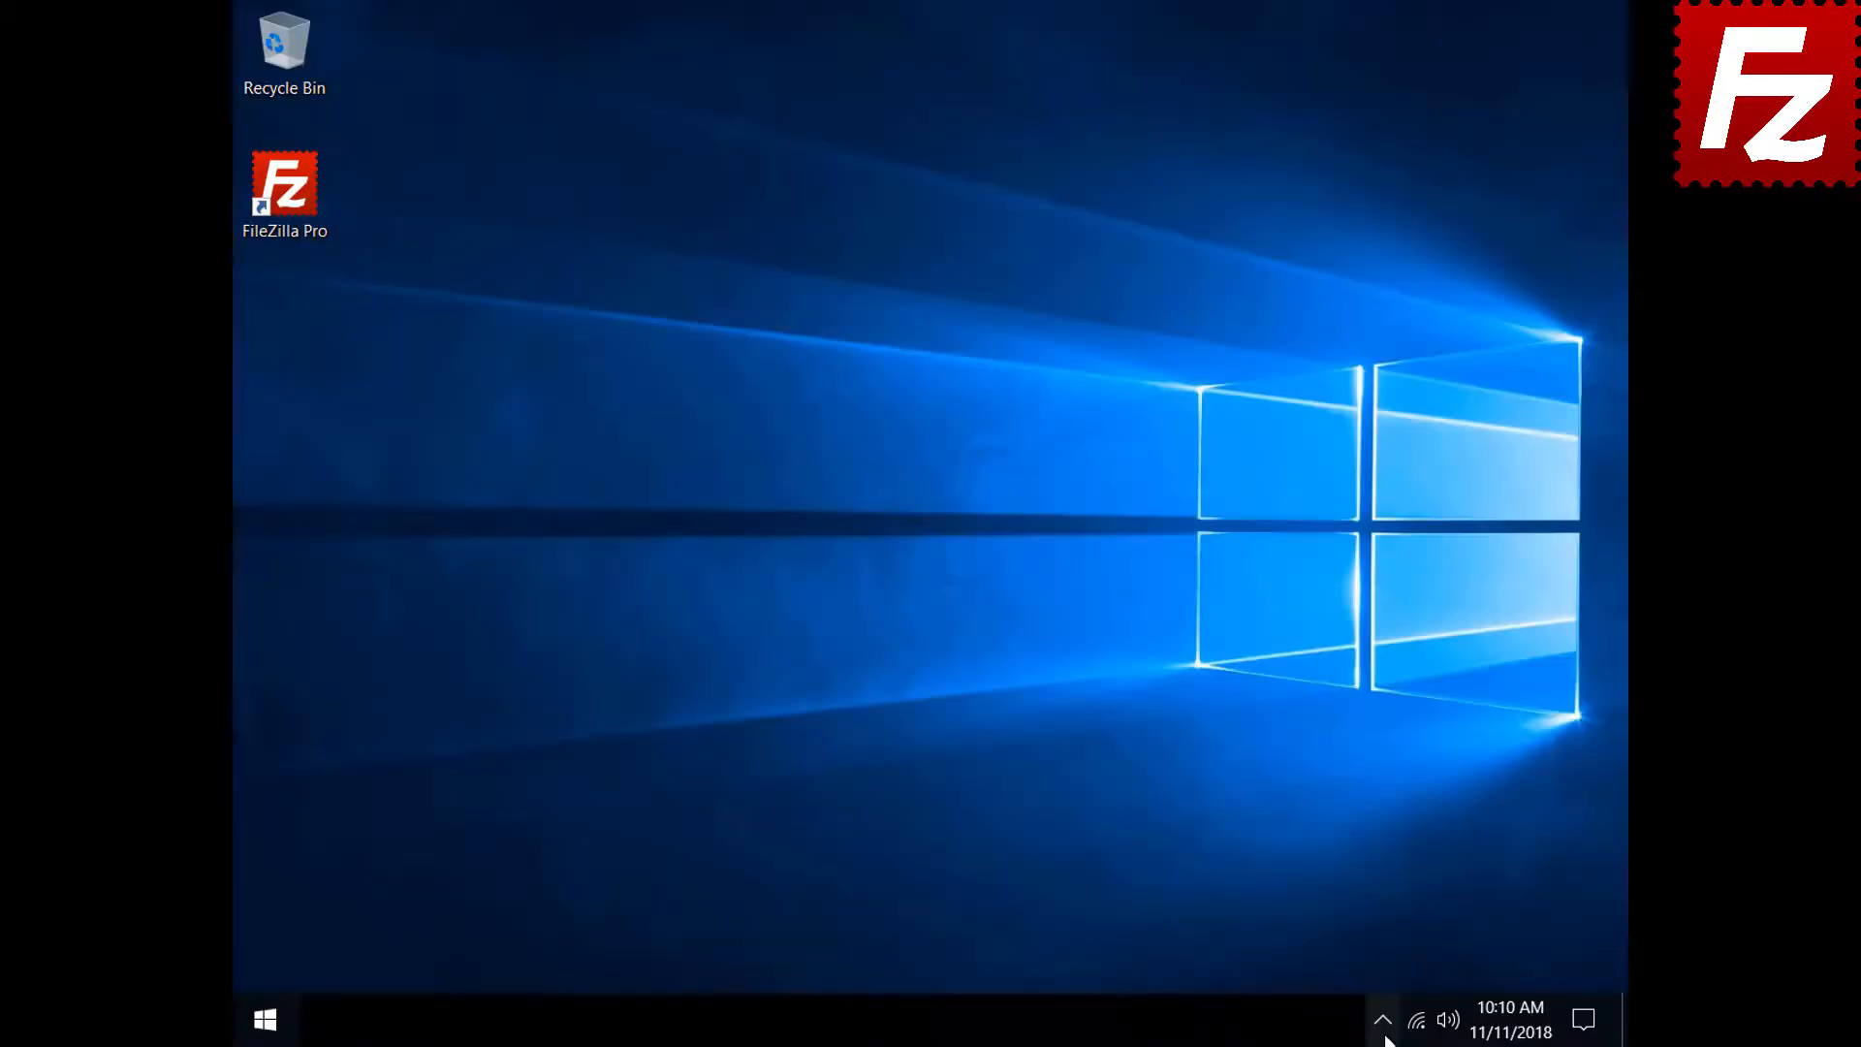
click(1386, 1037)
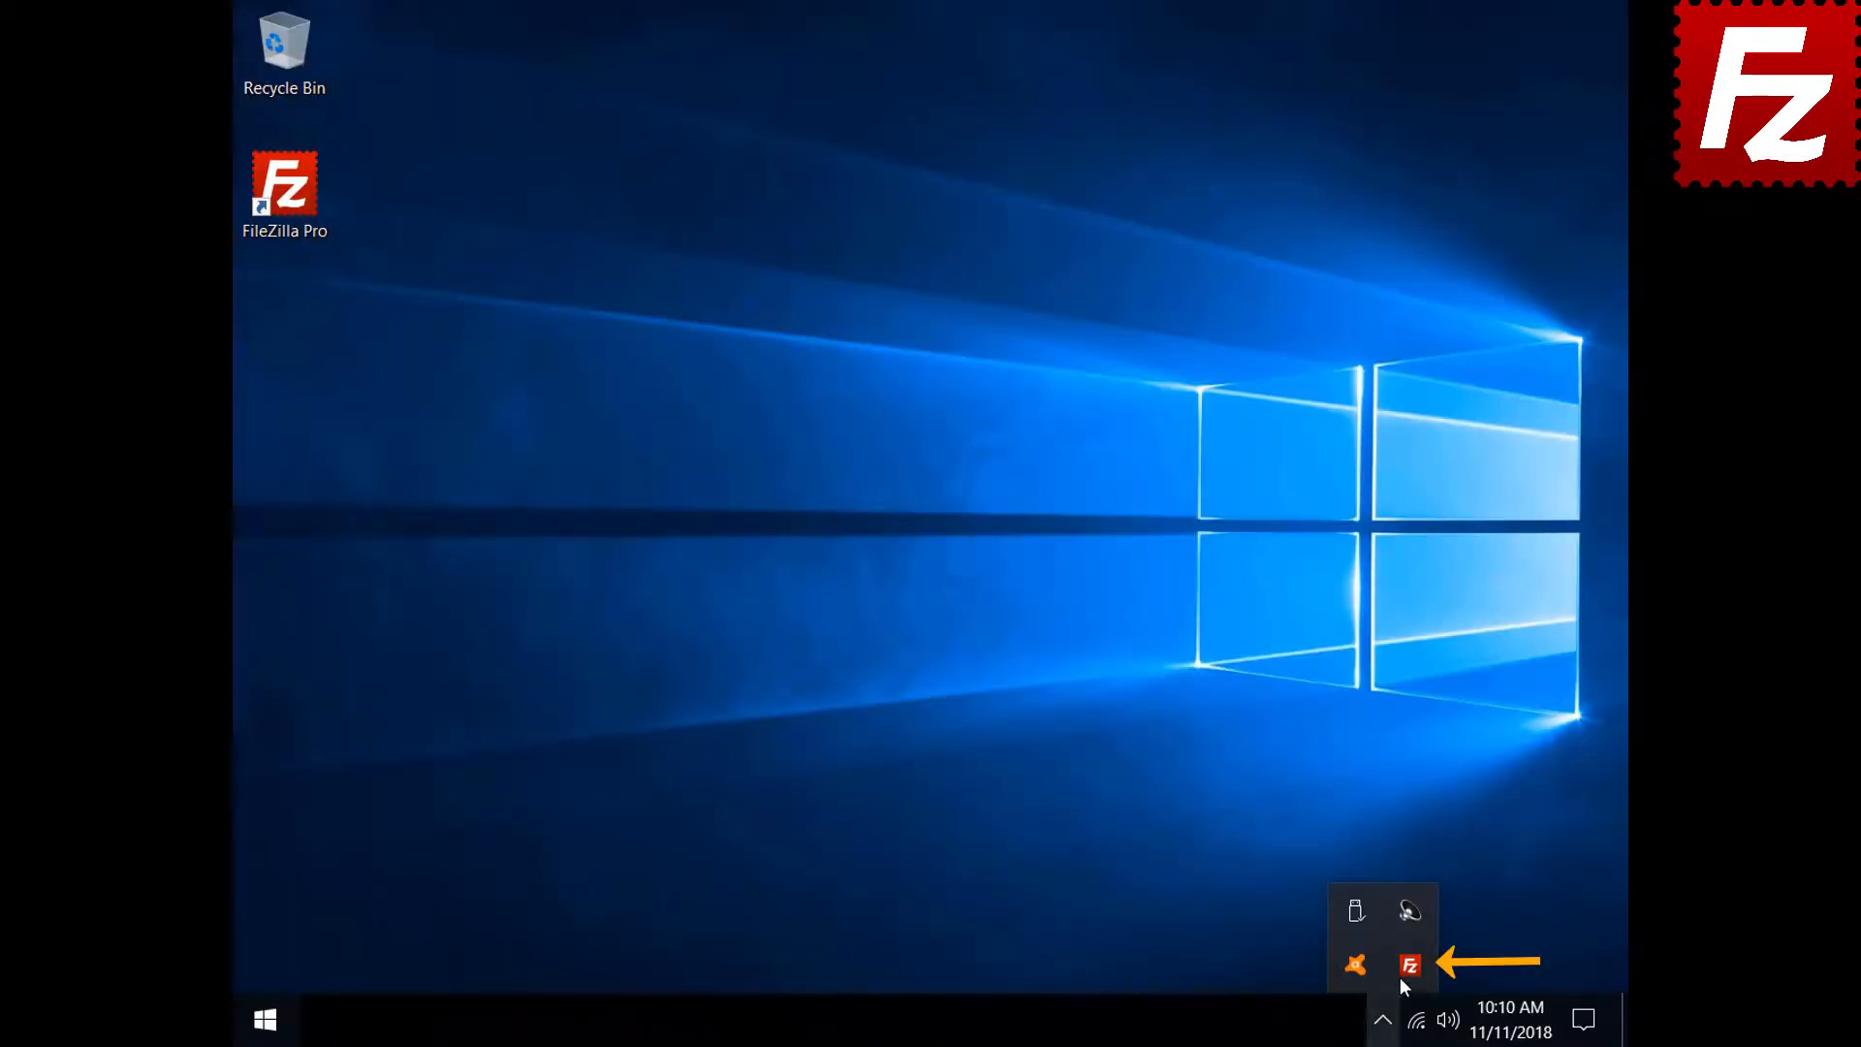
click(1410, 965)
click(294, 45)
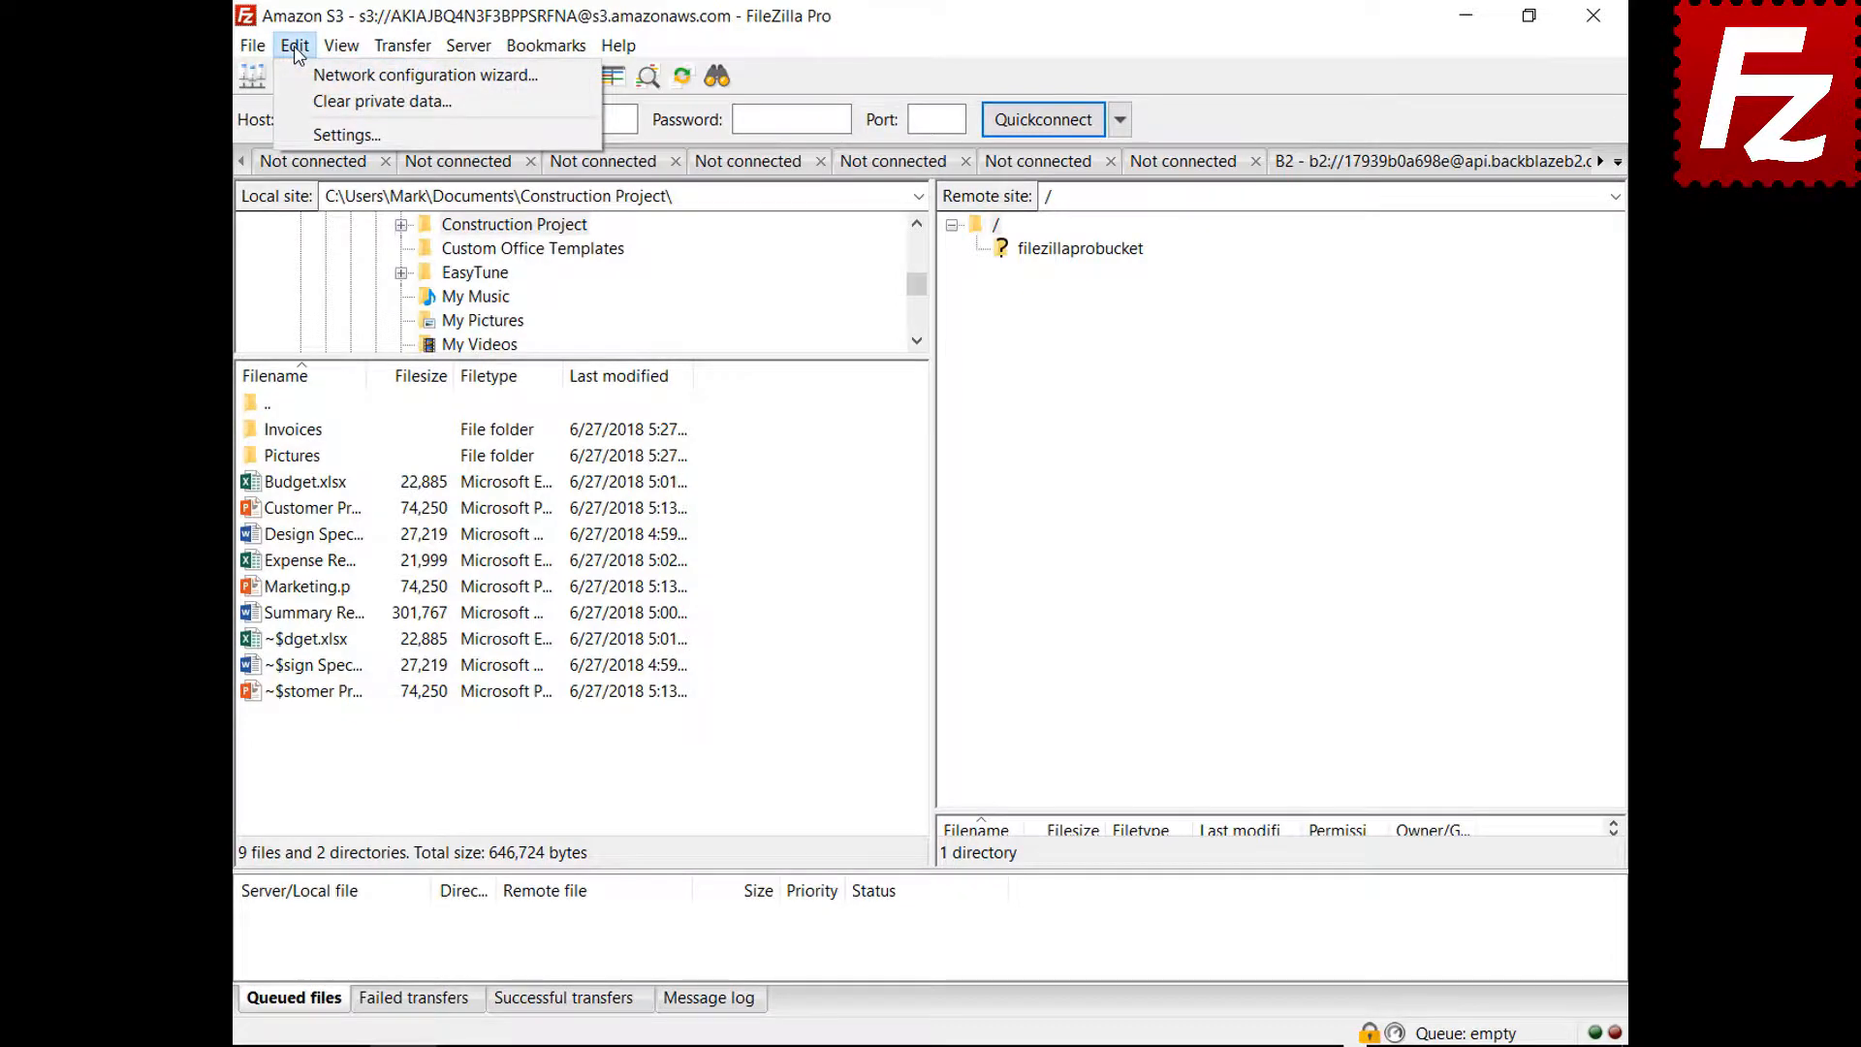
Set new connections made while already connected to use the current tab, then reopen Settings
click(319, 135)
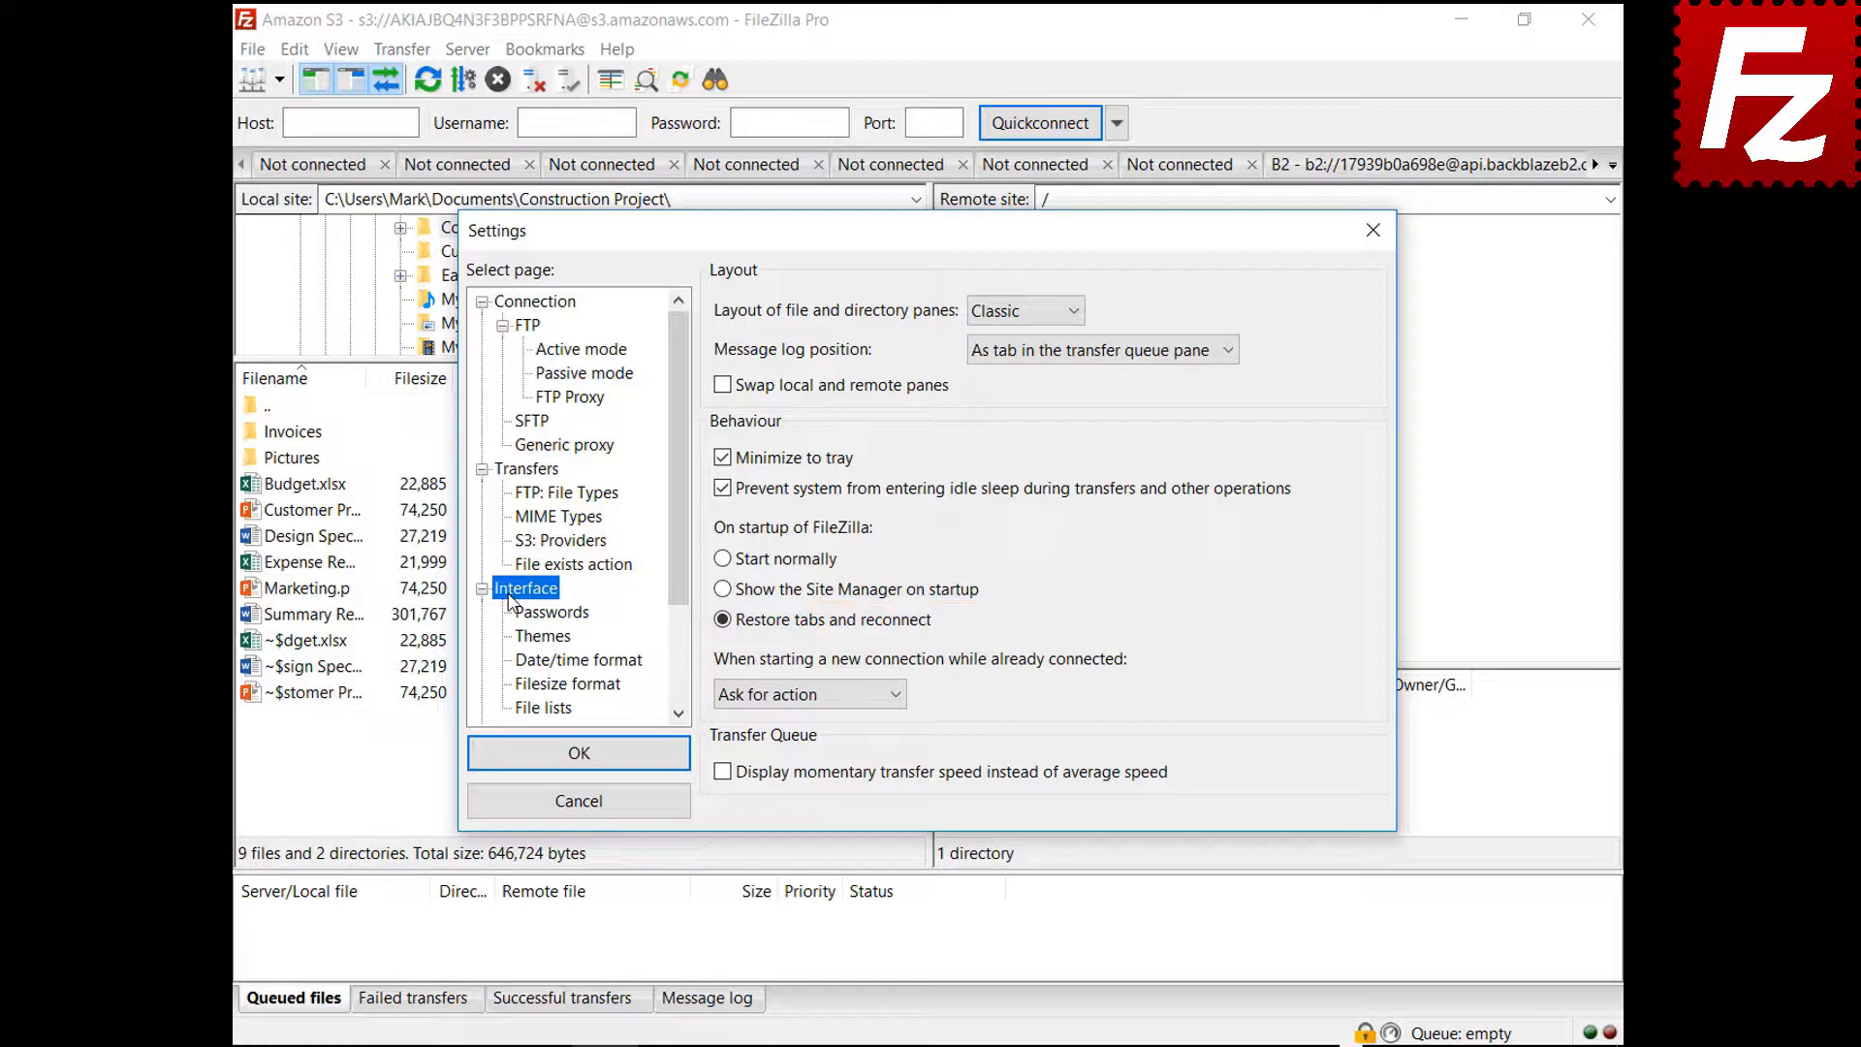
click(800, 694)
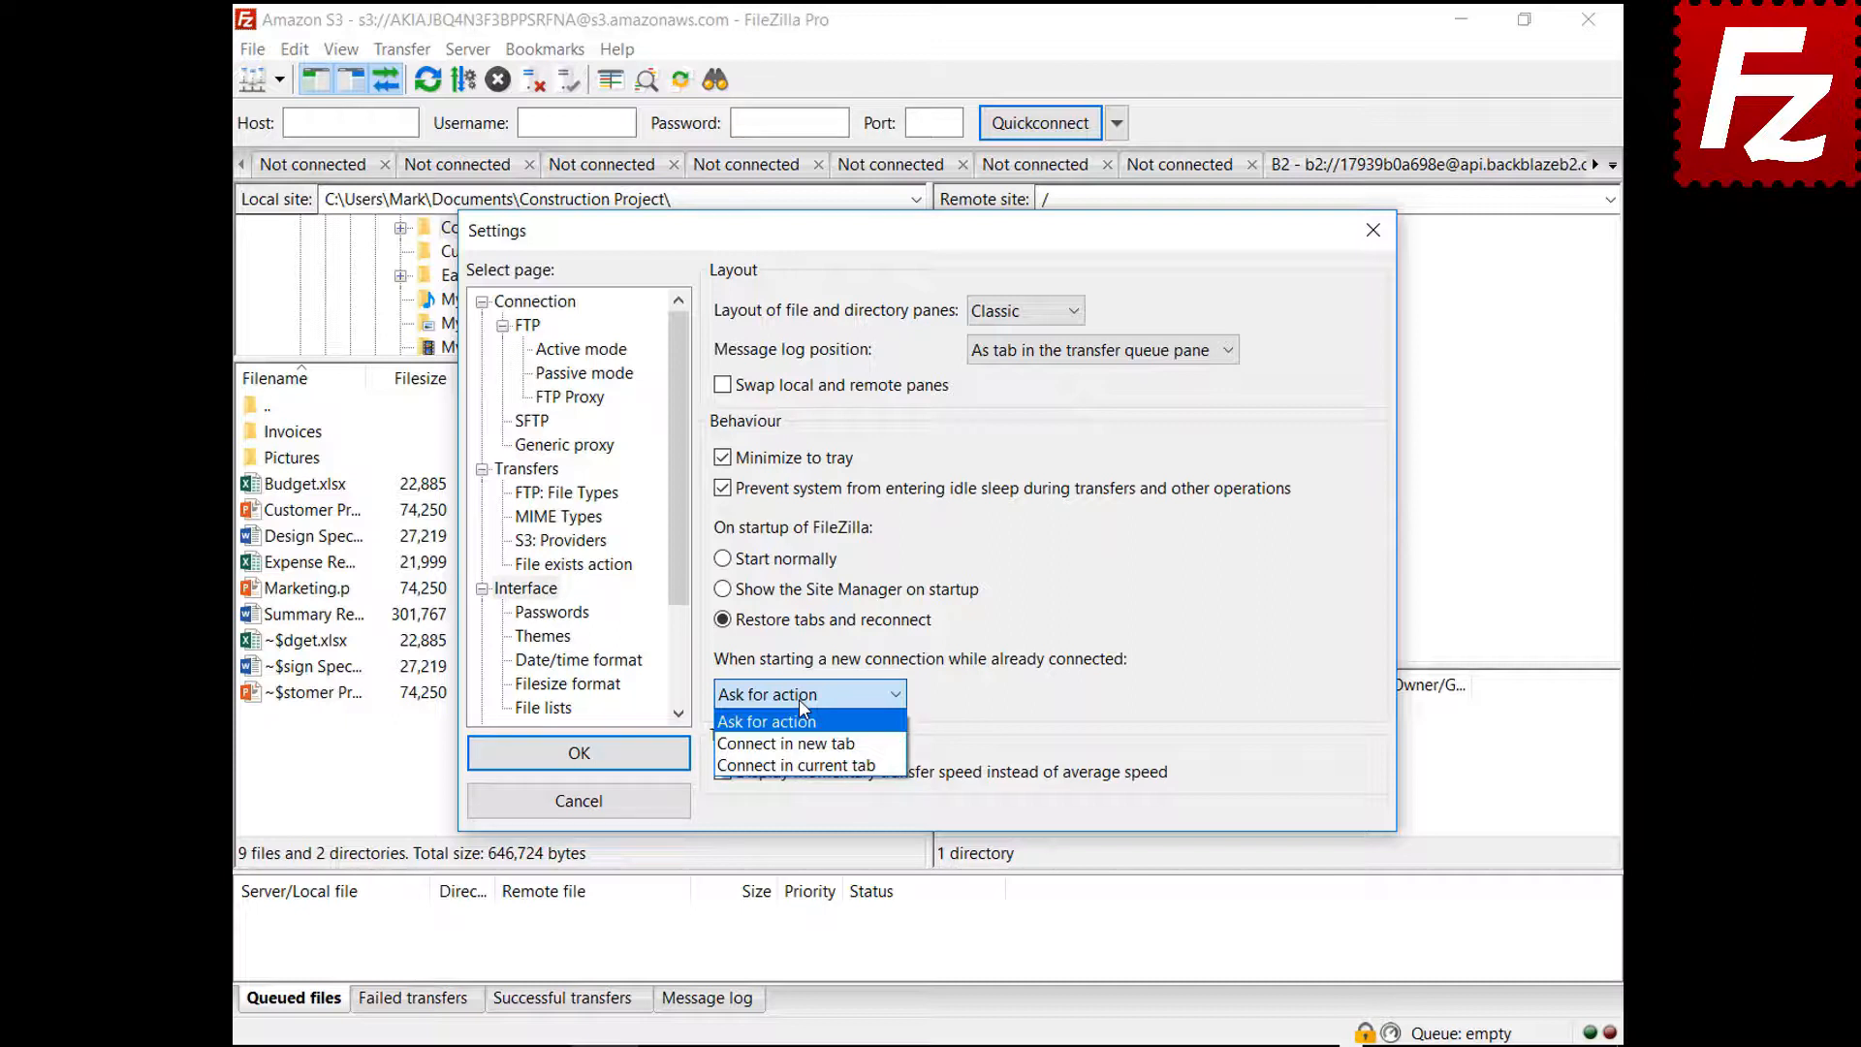
click(796, 745)
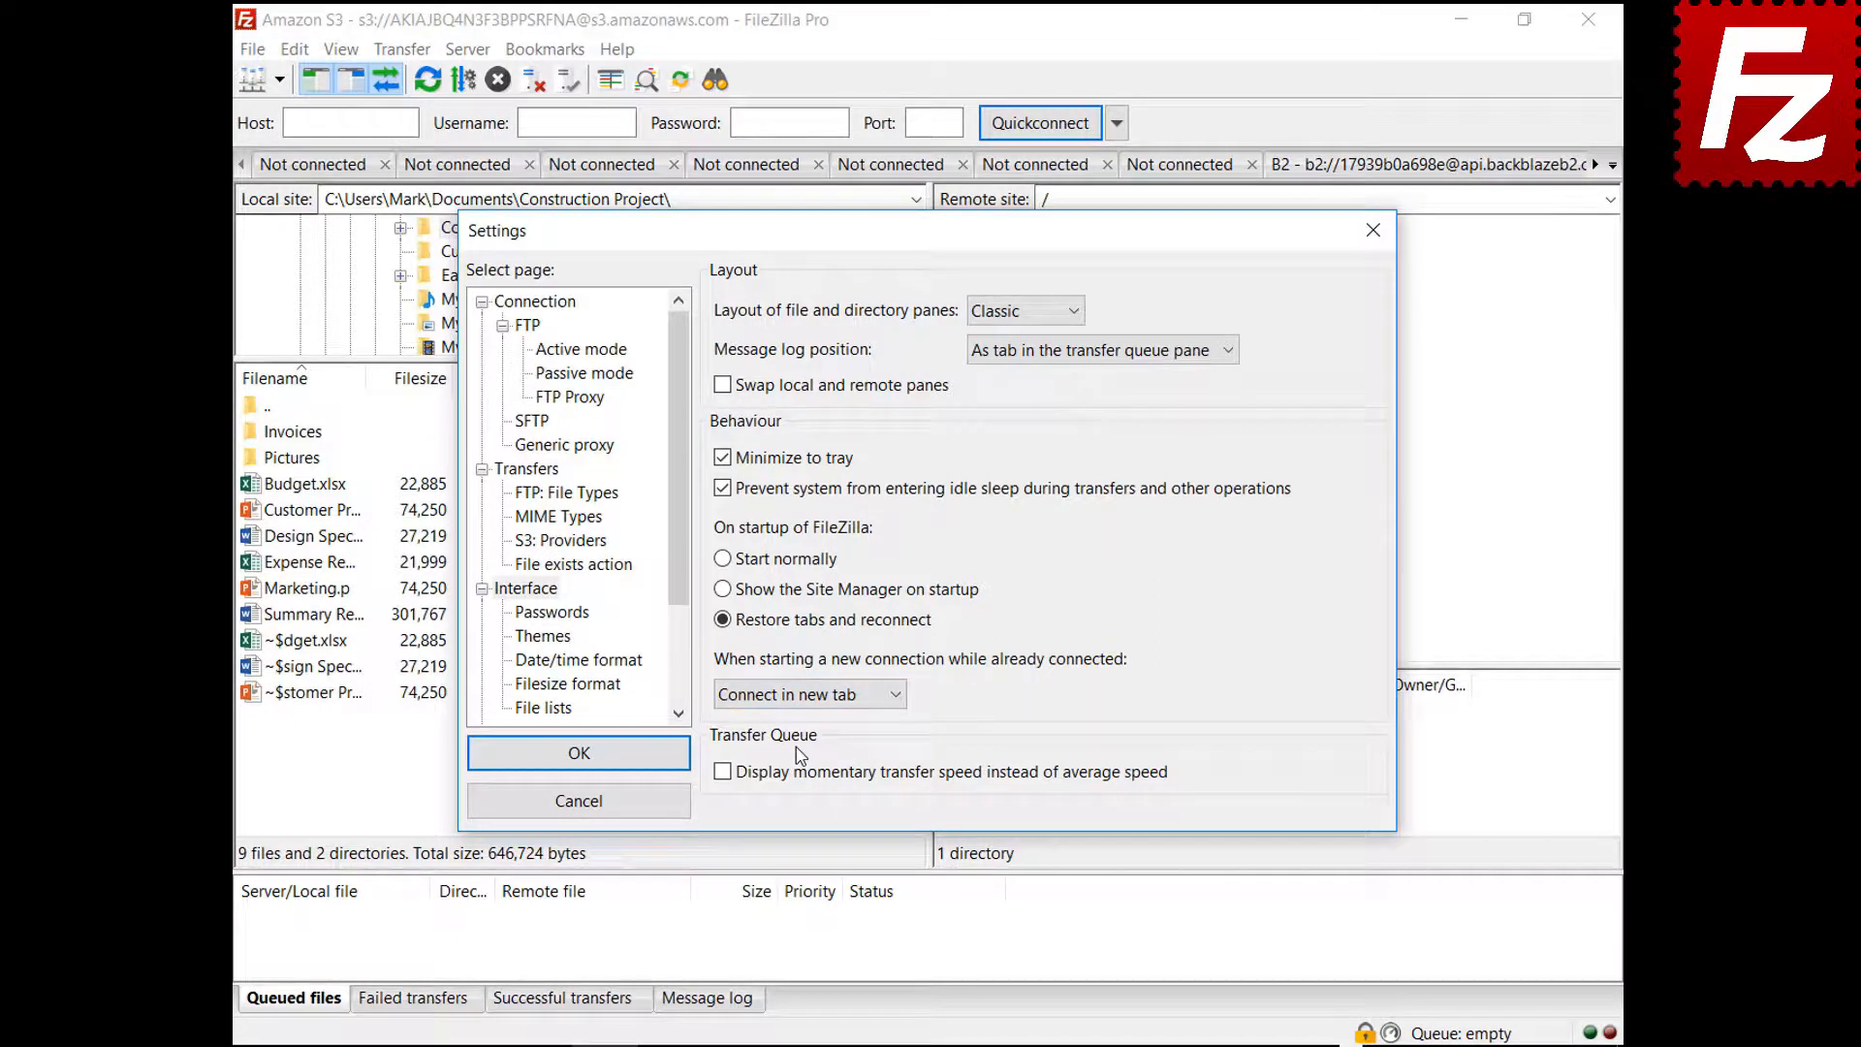
click(809, 696)
click(819, 766)
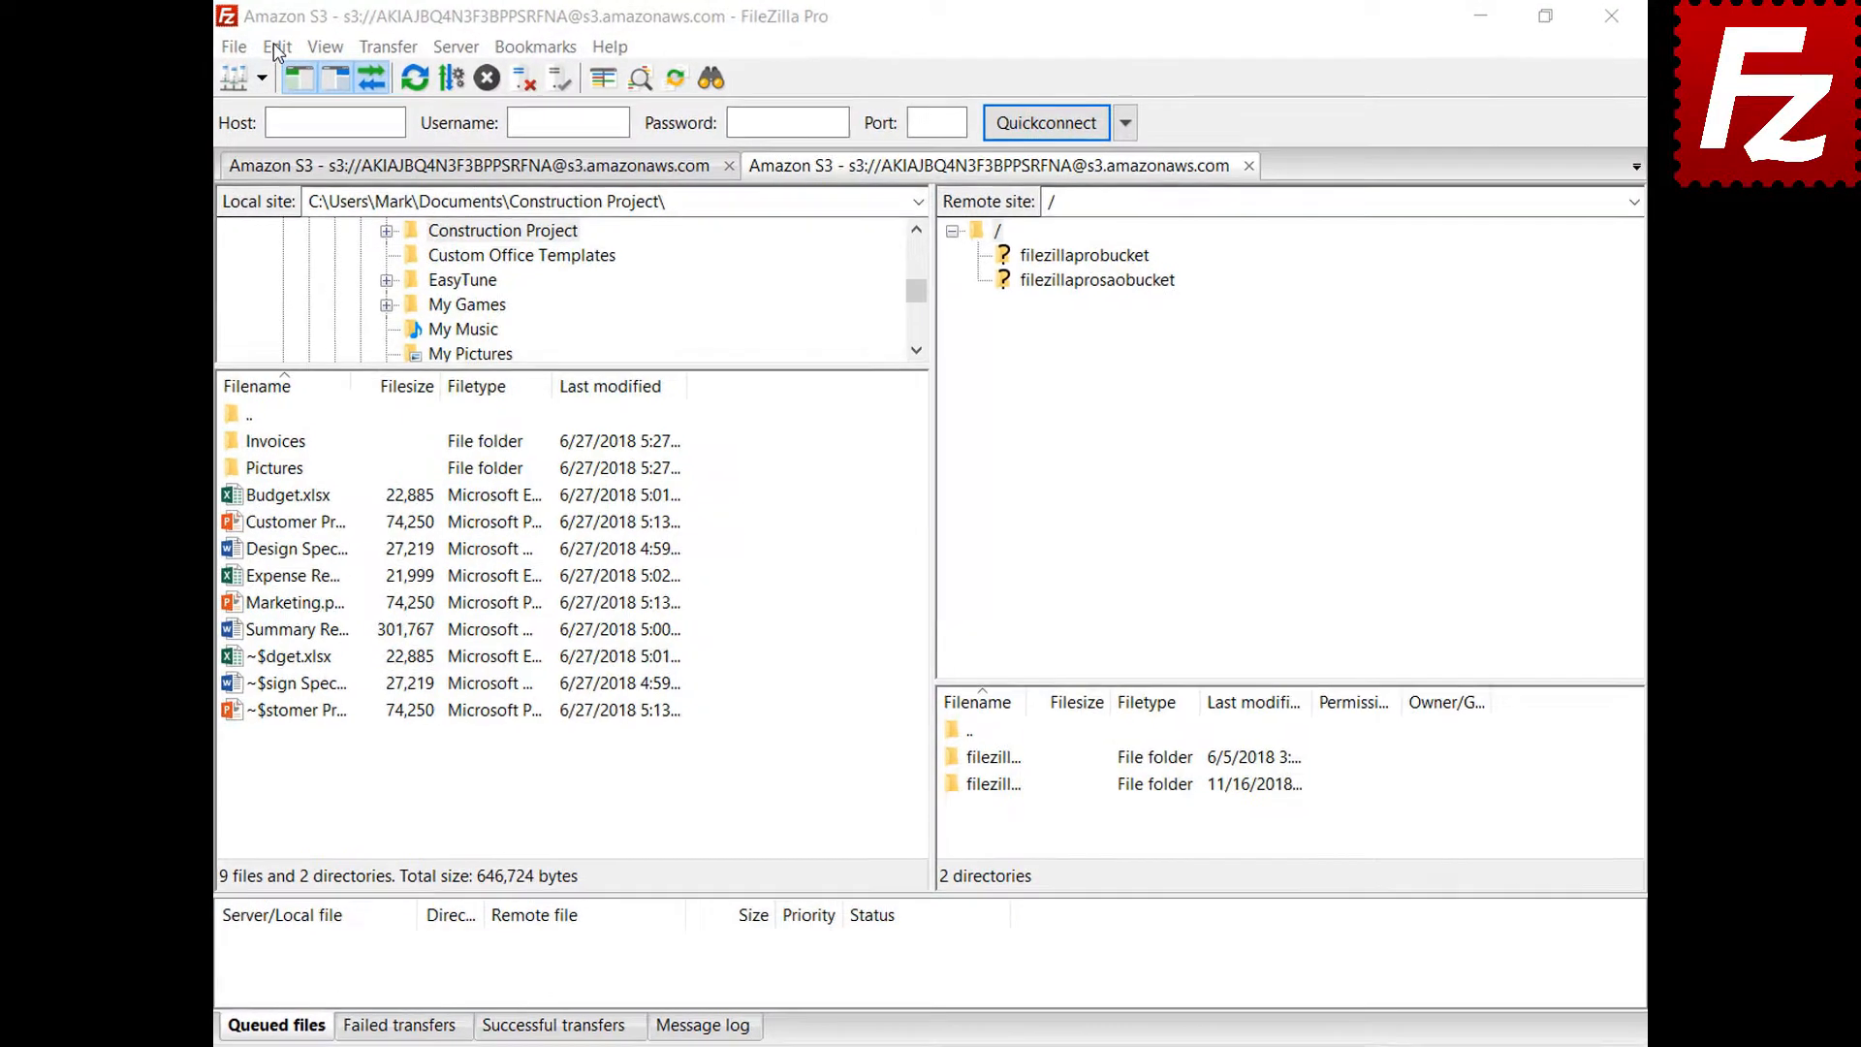
click(295, 51)
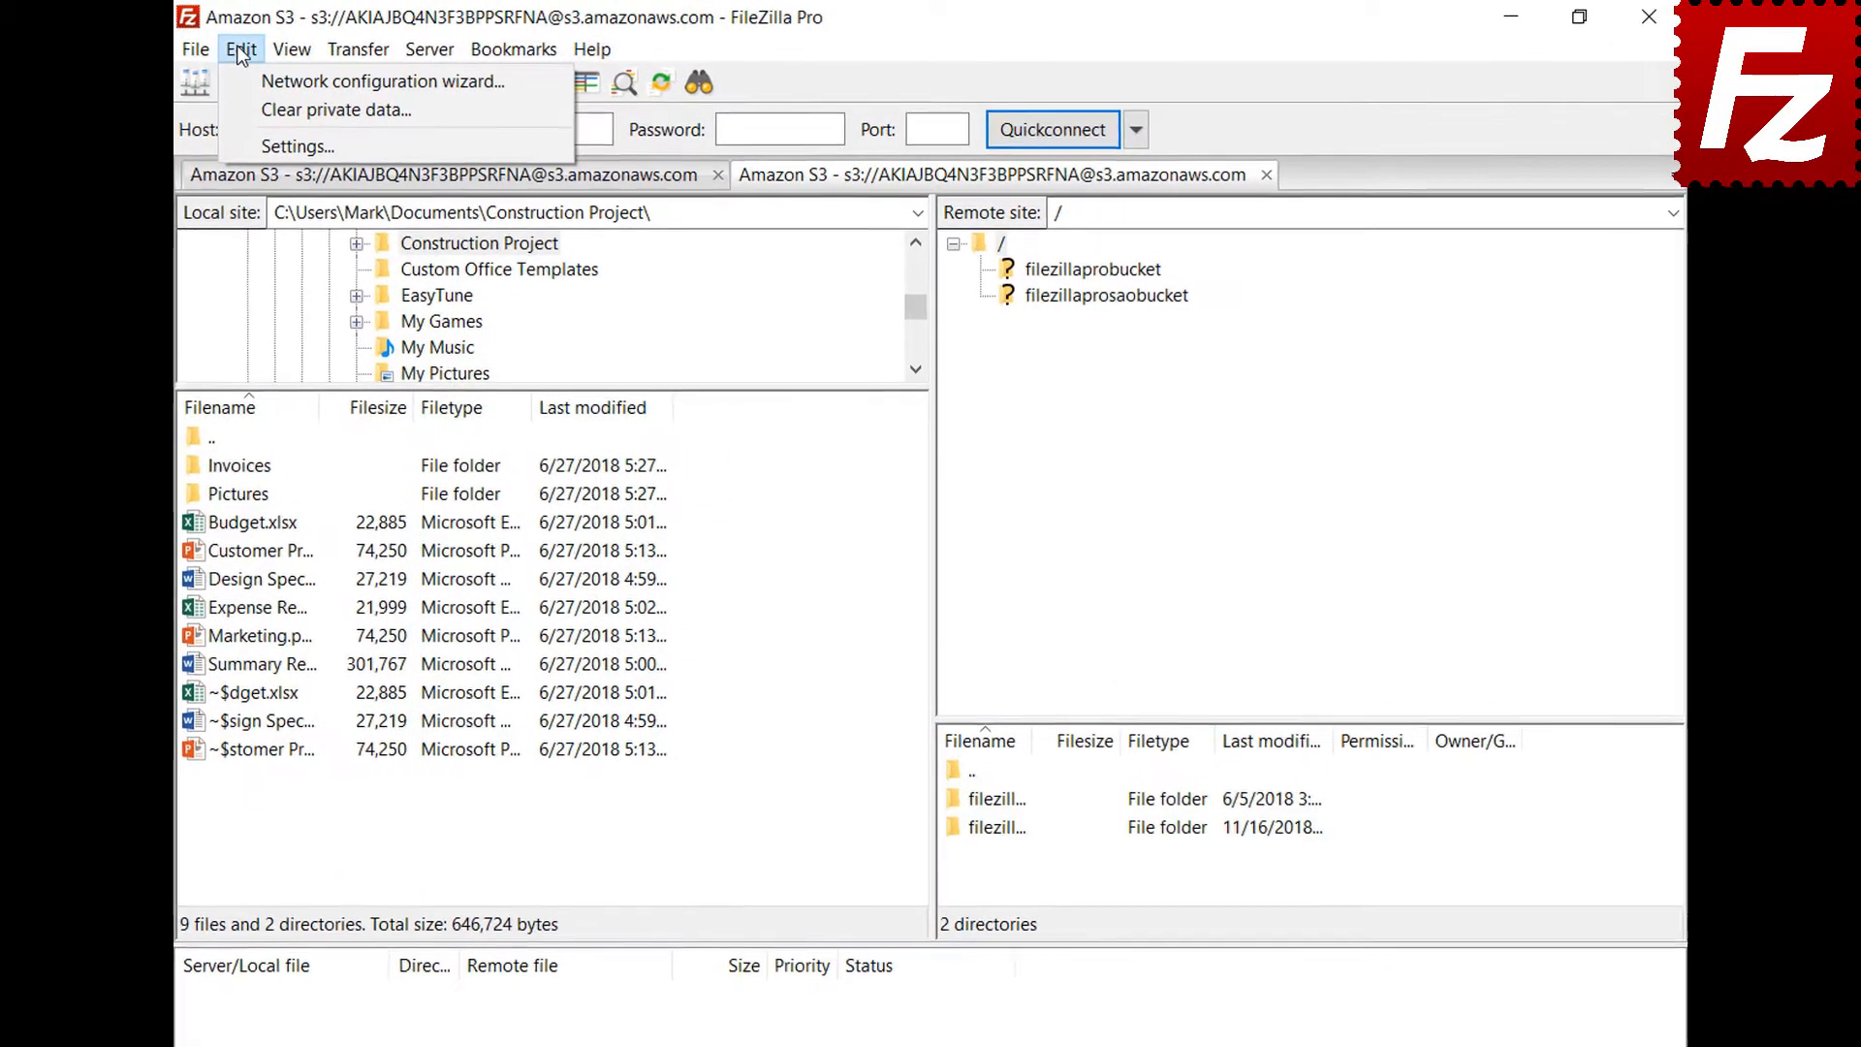
click(250, 151)
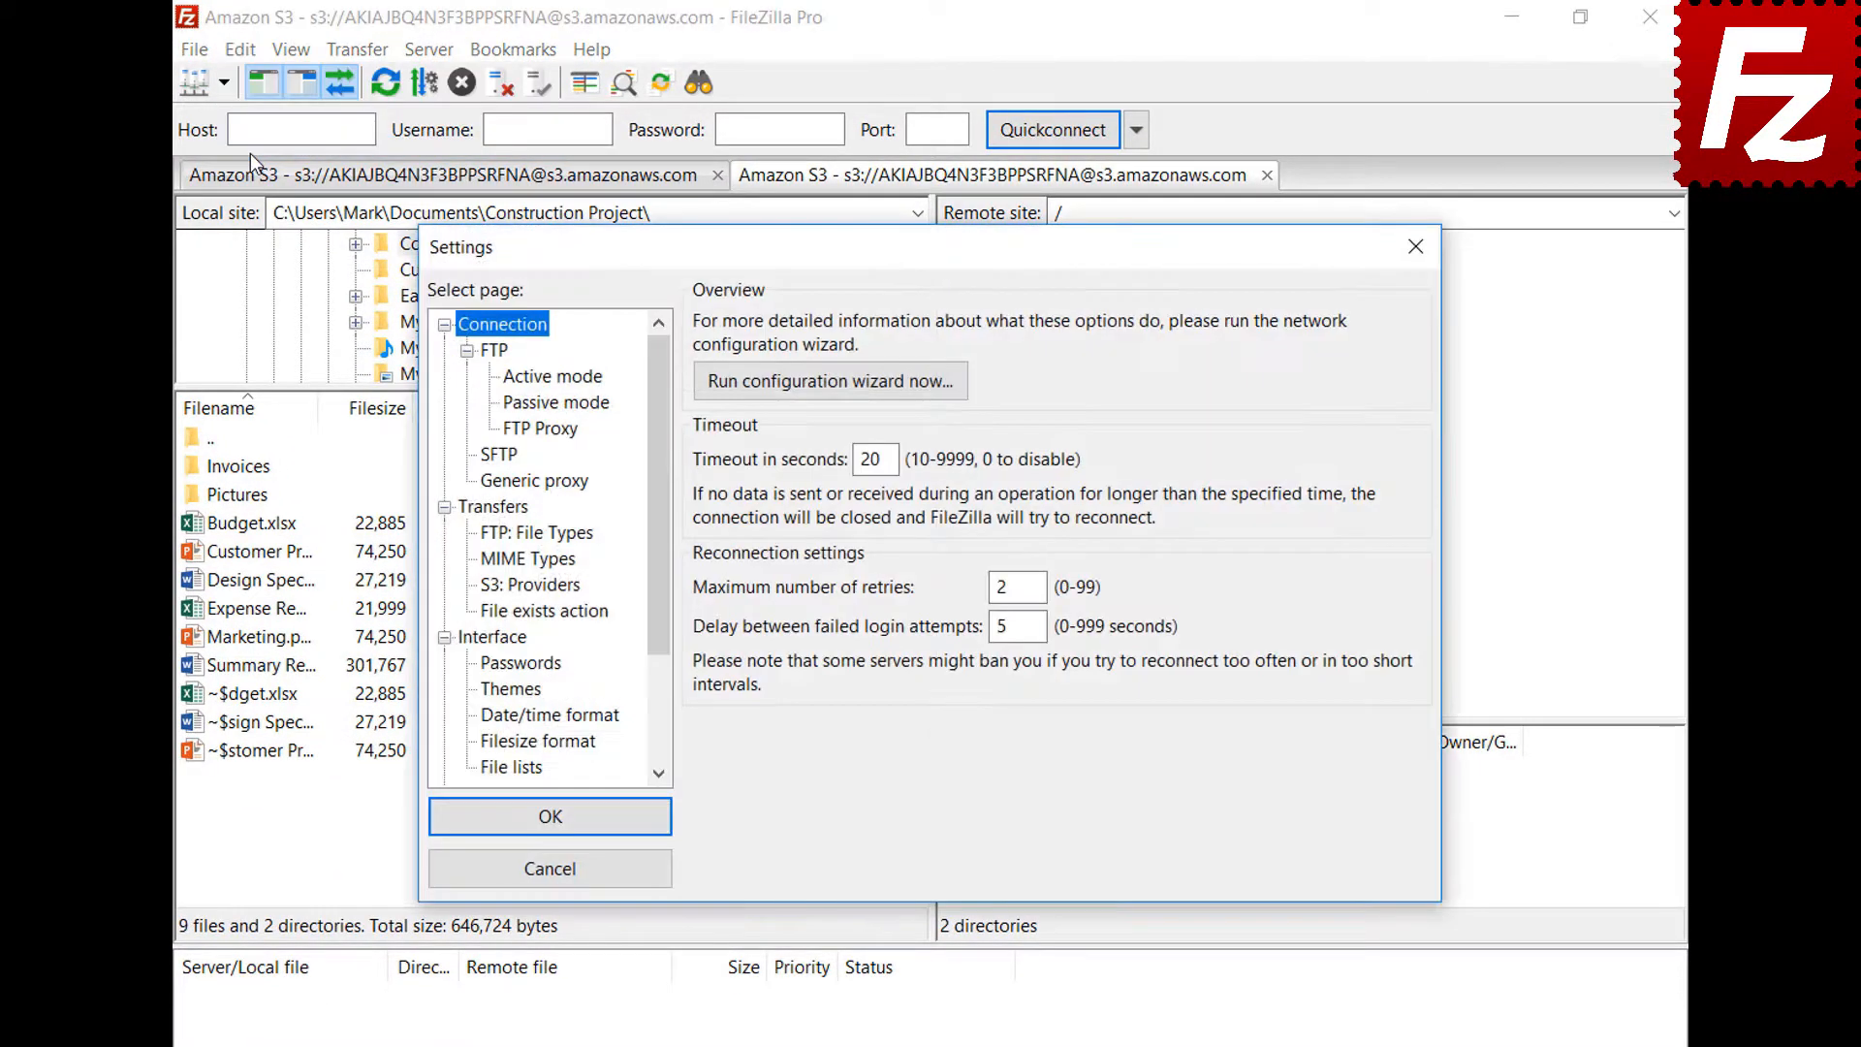
Set a custom date format '%B %d %Y' and custom time format '%H:%M:%S', then apply
click(488, 717)
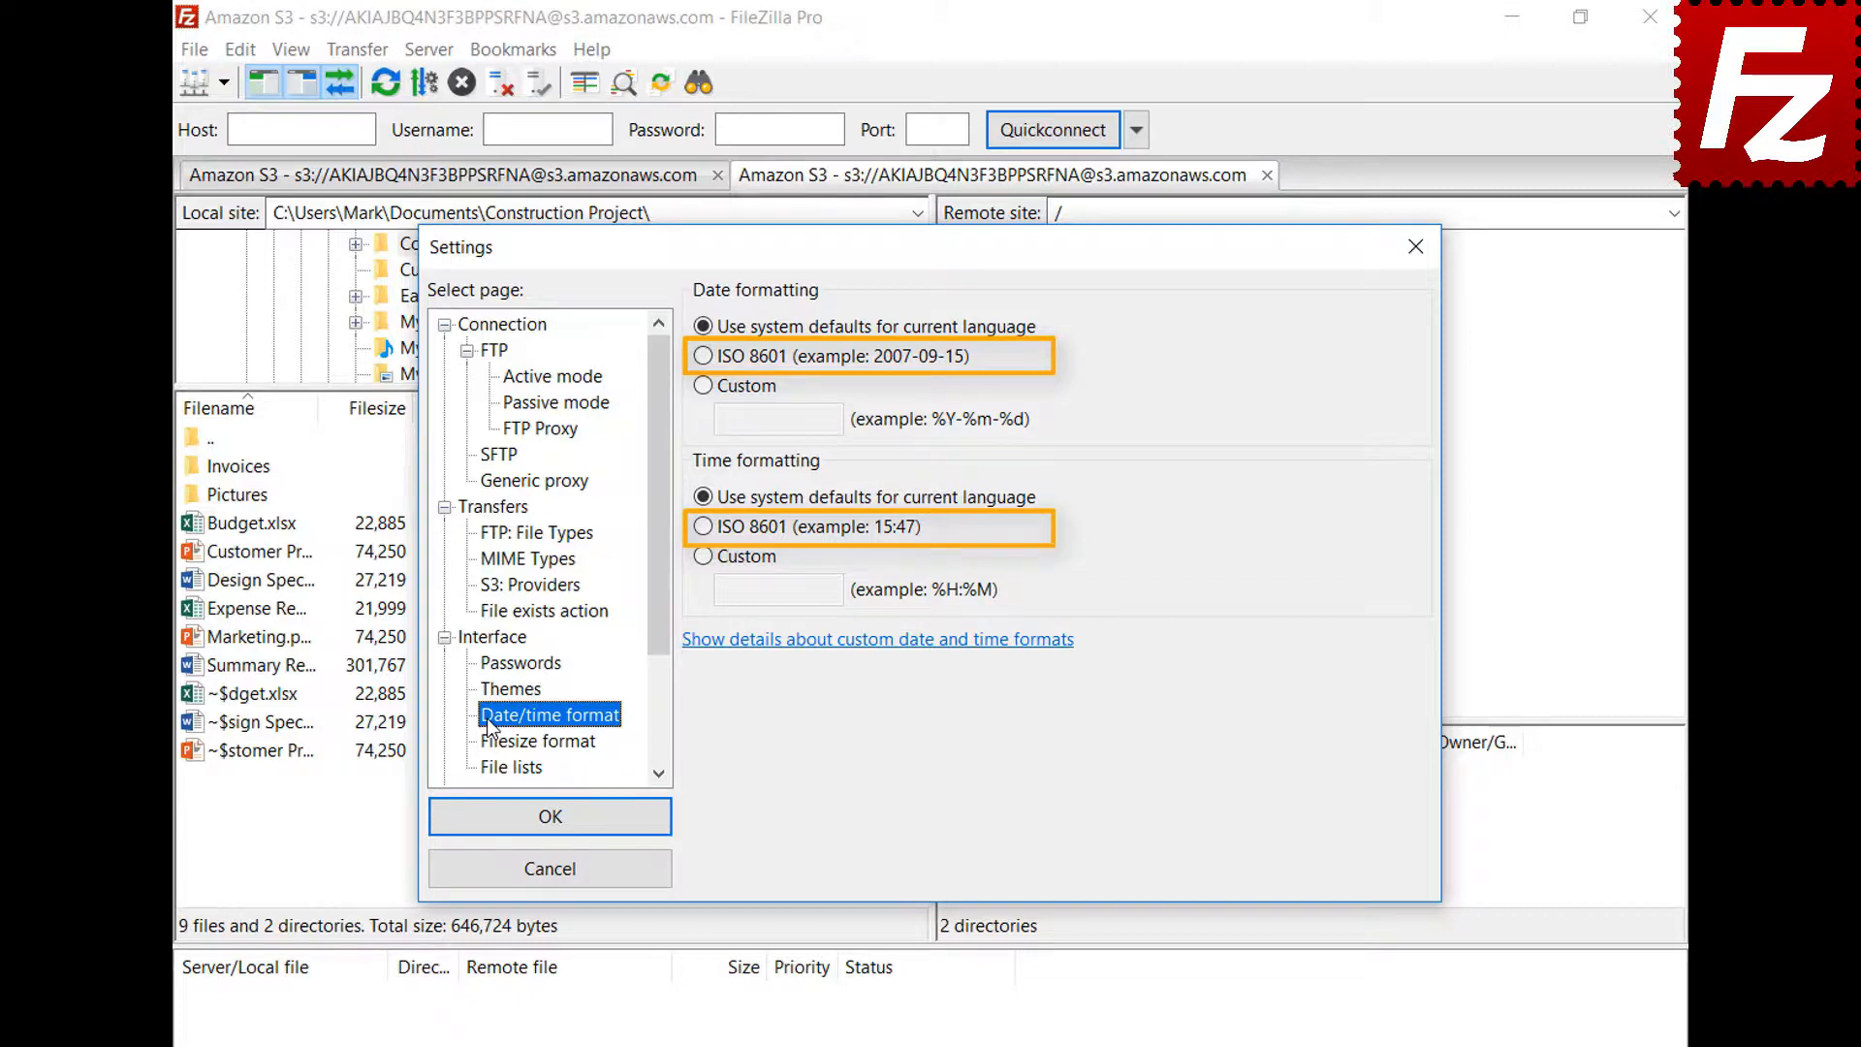
click(705, 389)
click(824, 419)
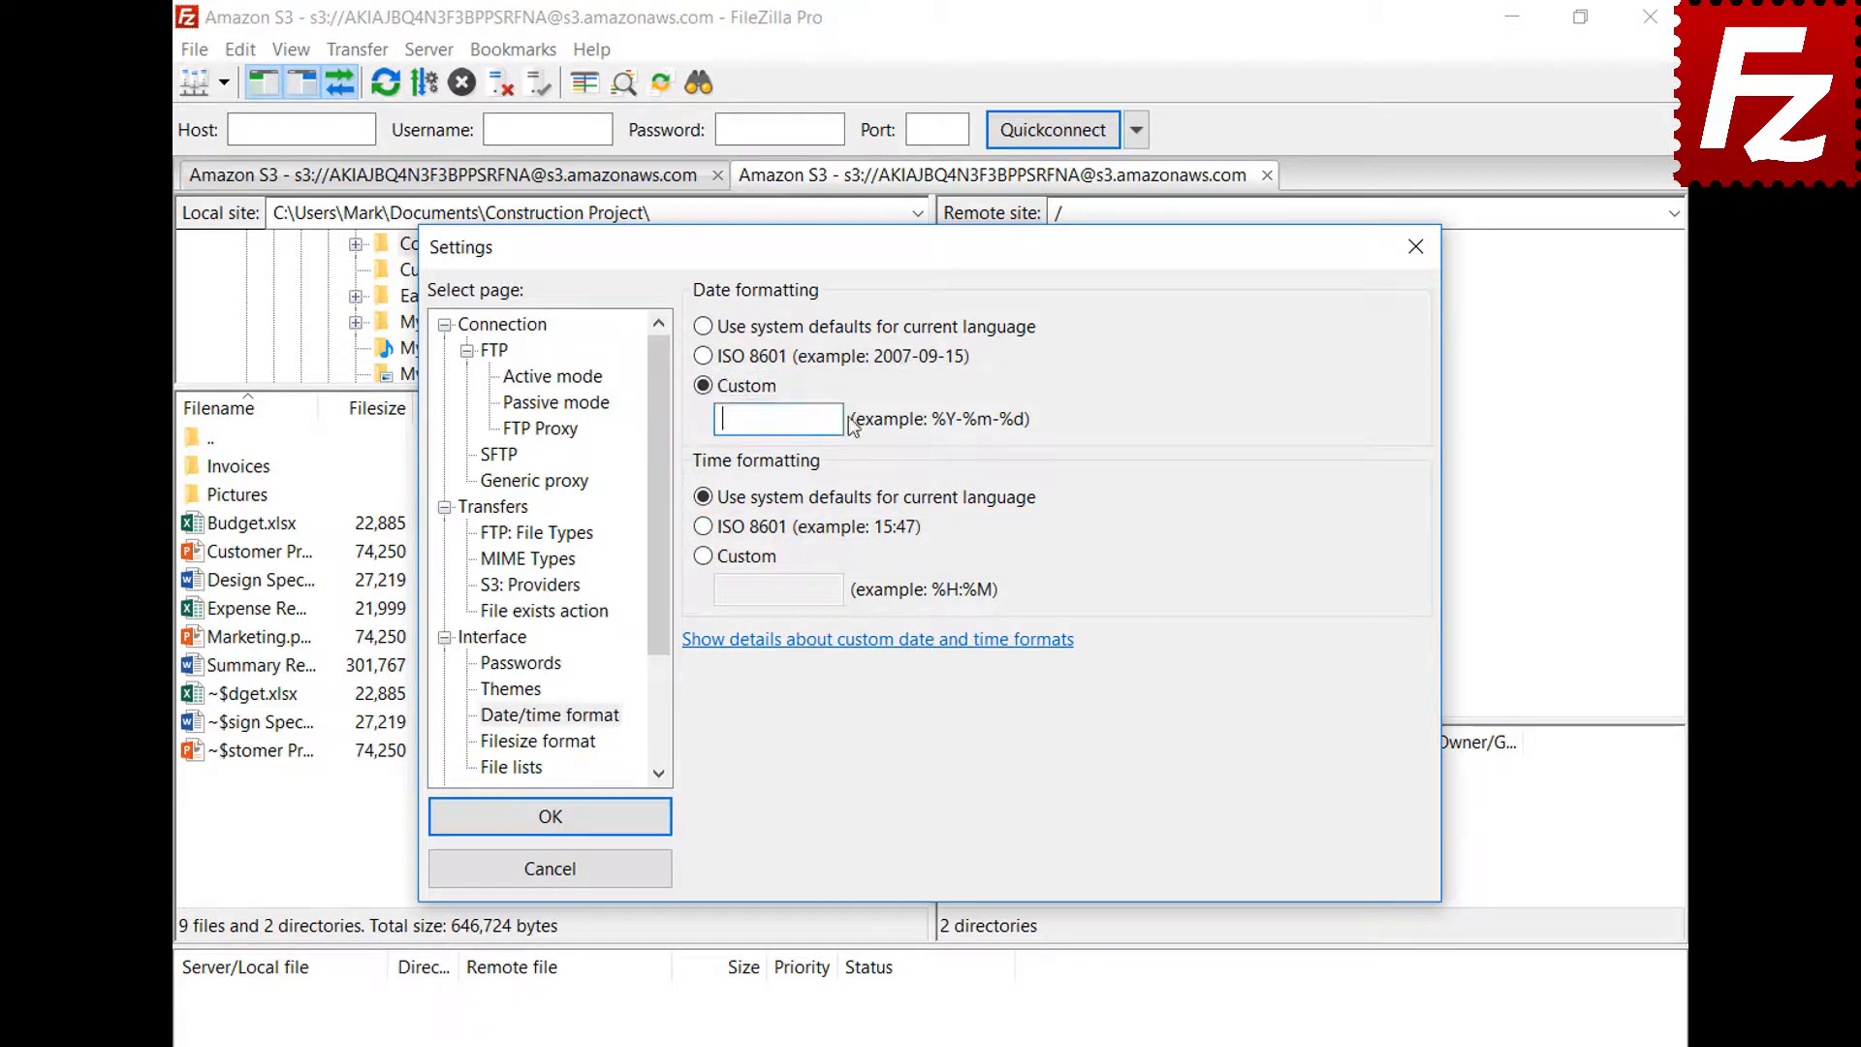
text(%B %d %Y)
click(703, 555)
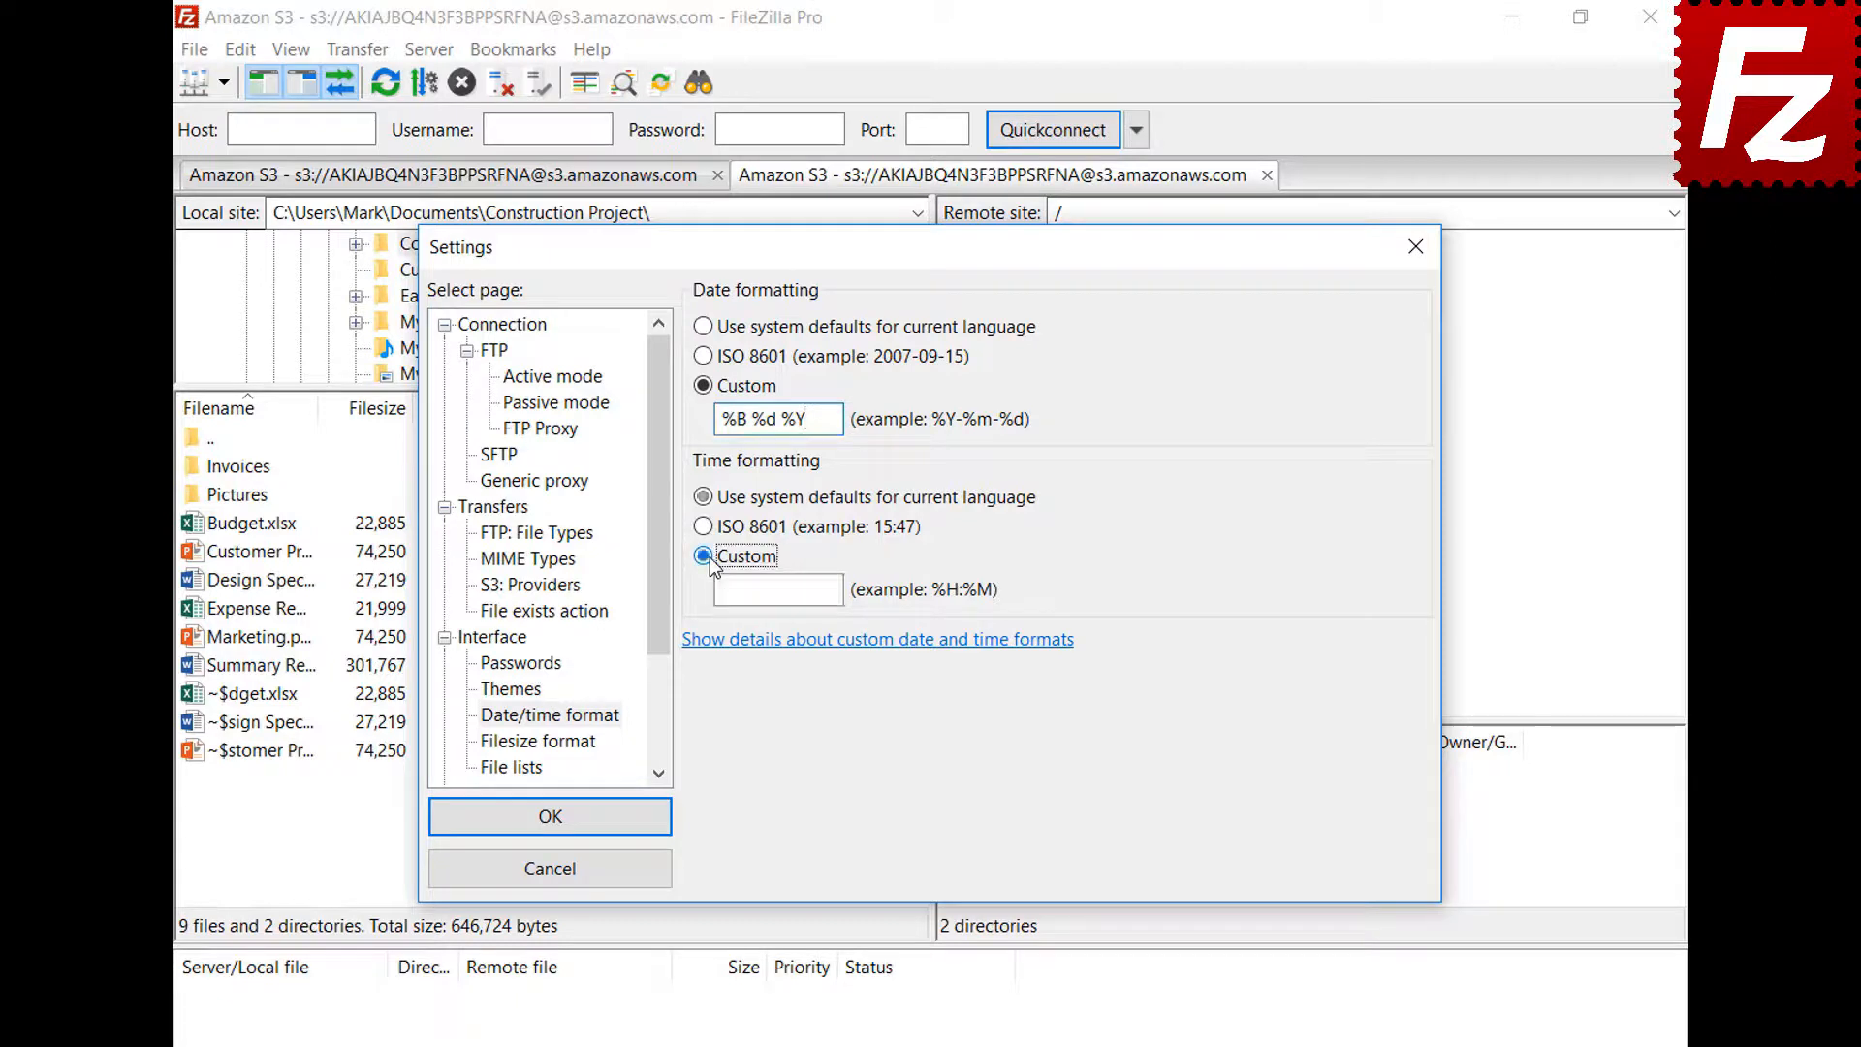
click(839, 590)
text(%H:%M:%S)
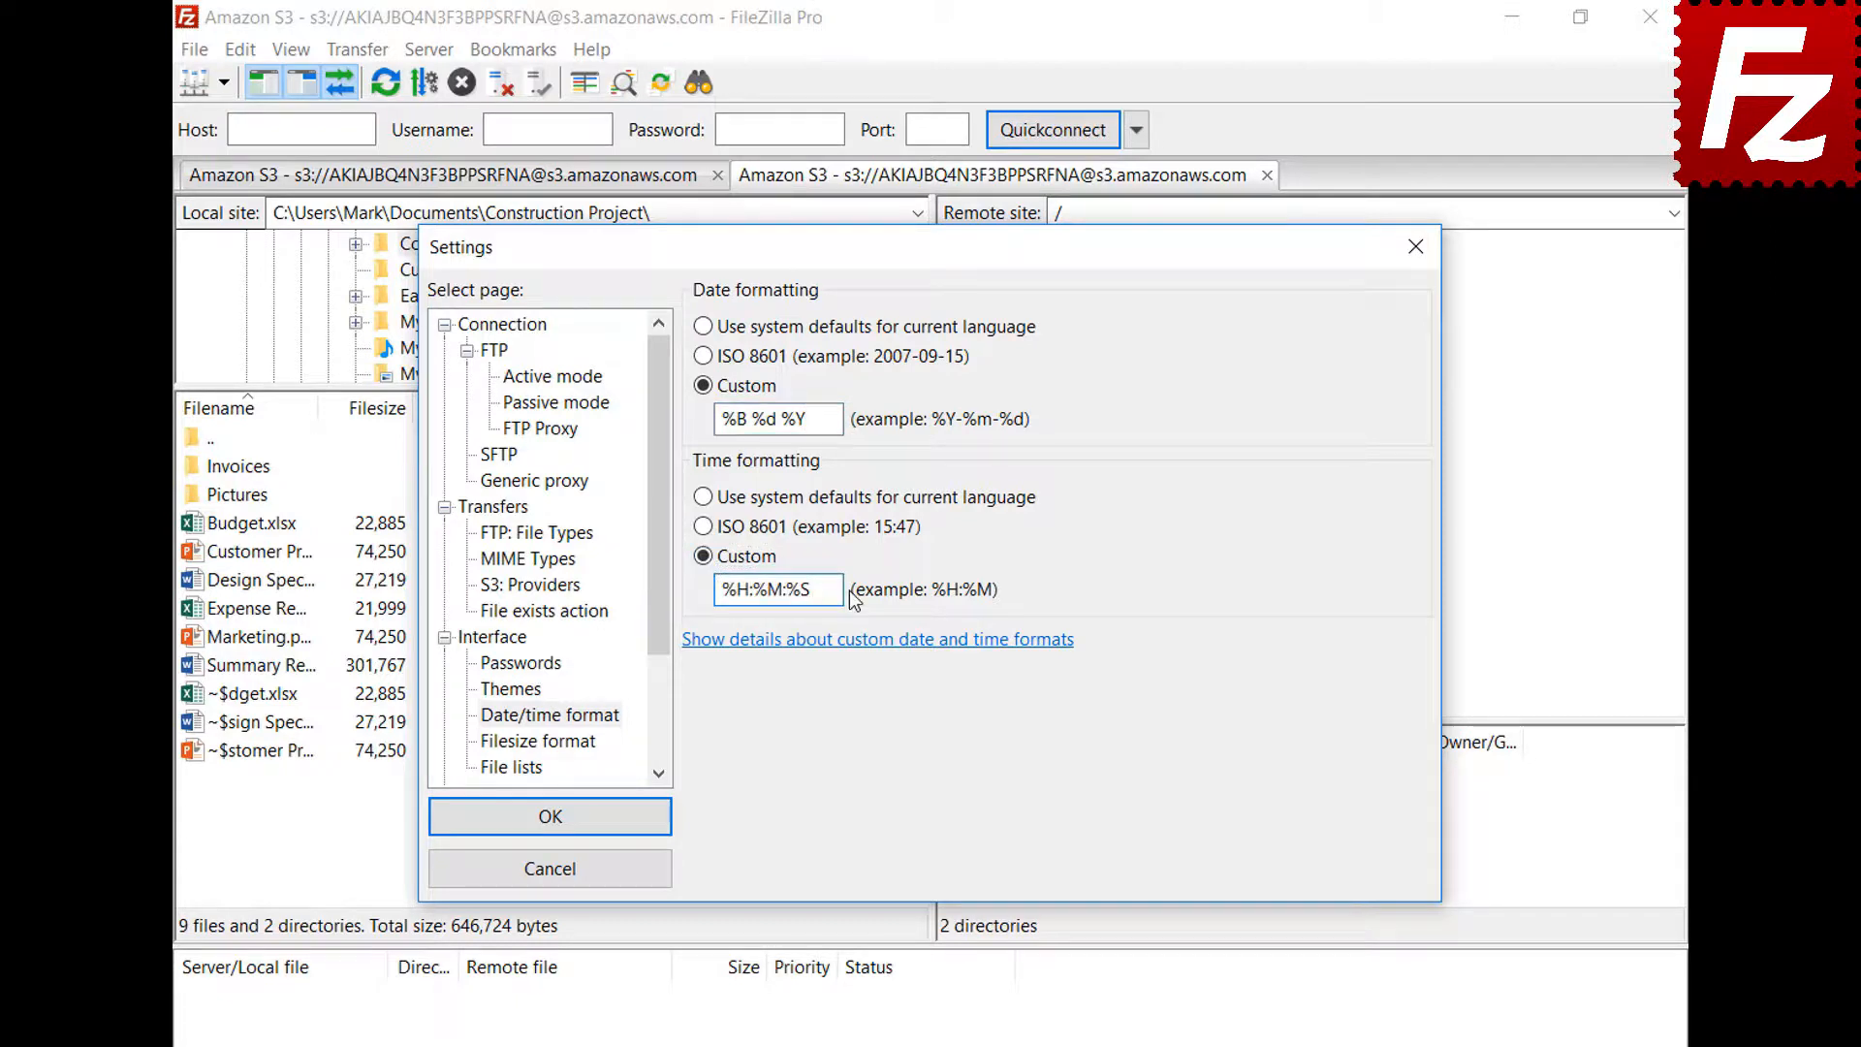
click(549, 816)
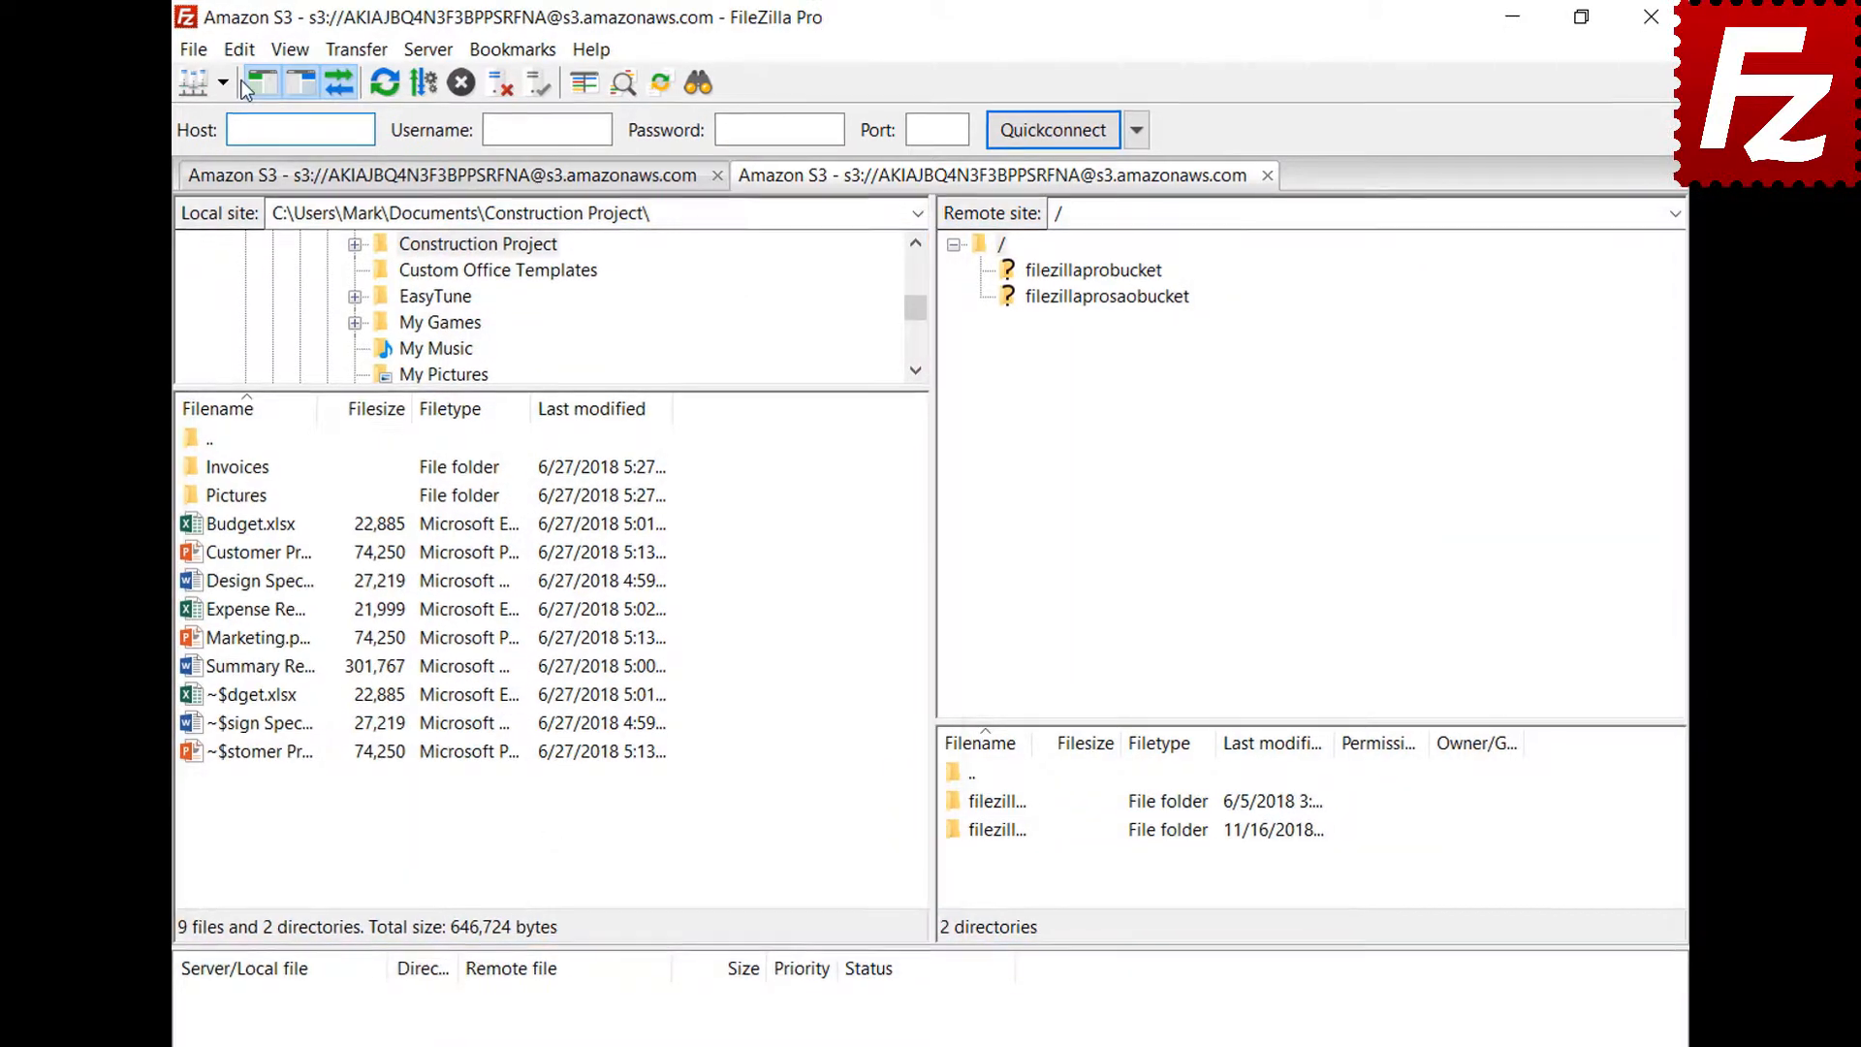
In Filesize format settings, choose decimal SI prefixes (1 KB = 1000 bytes) with 2 decimal places
click(240, 49)
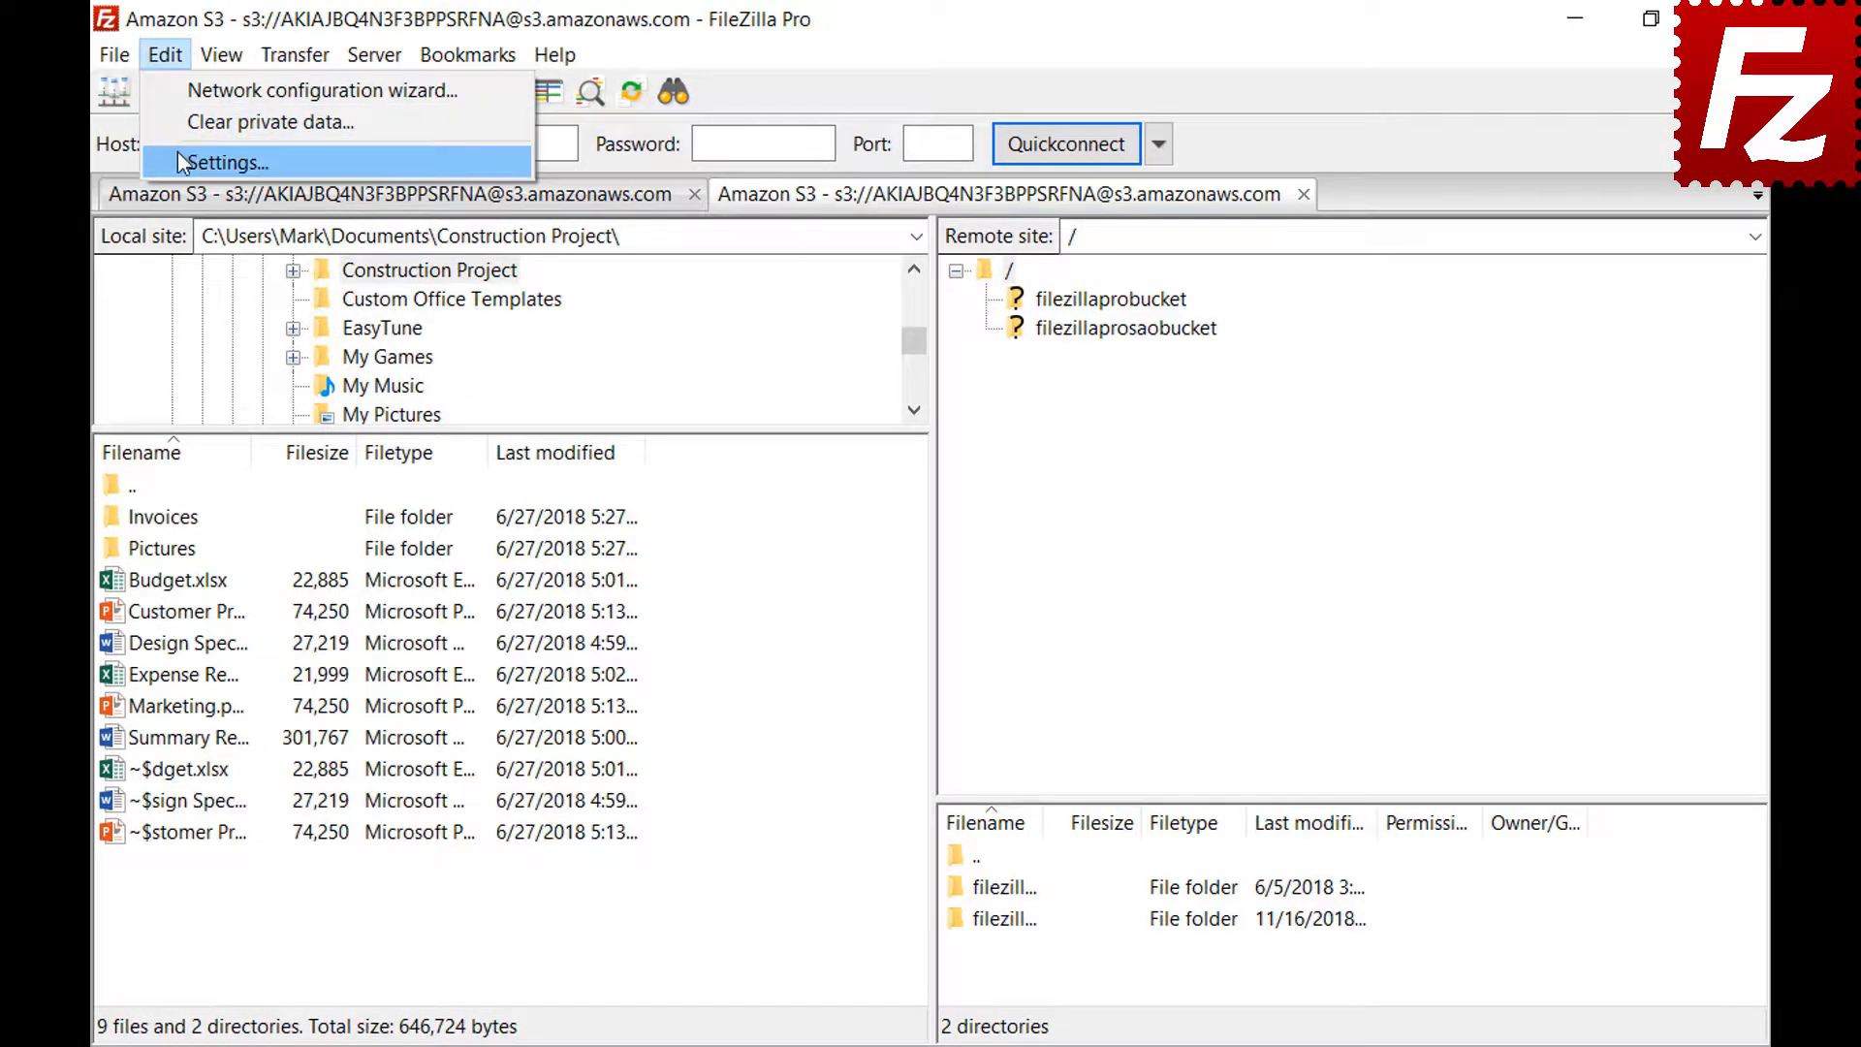
click(179, 158)
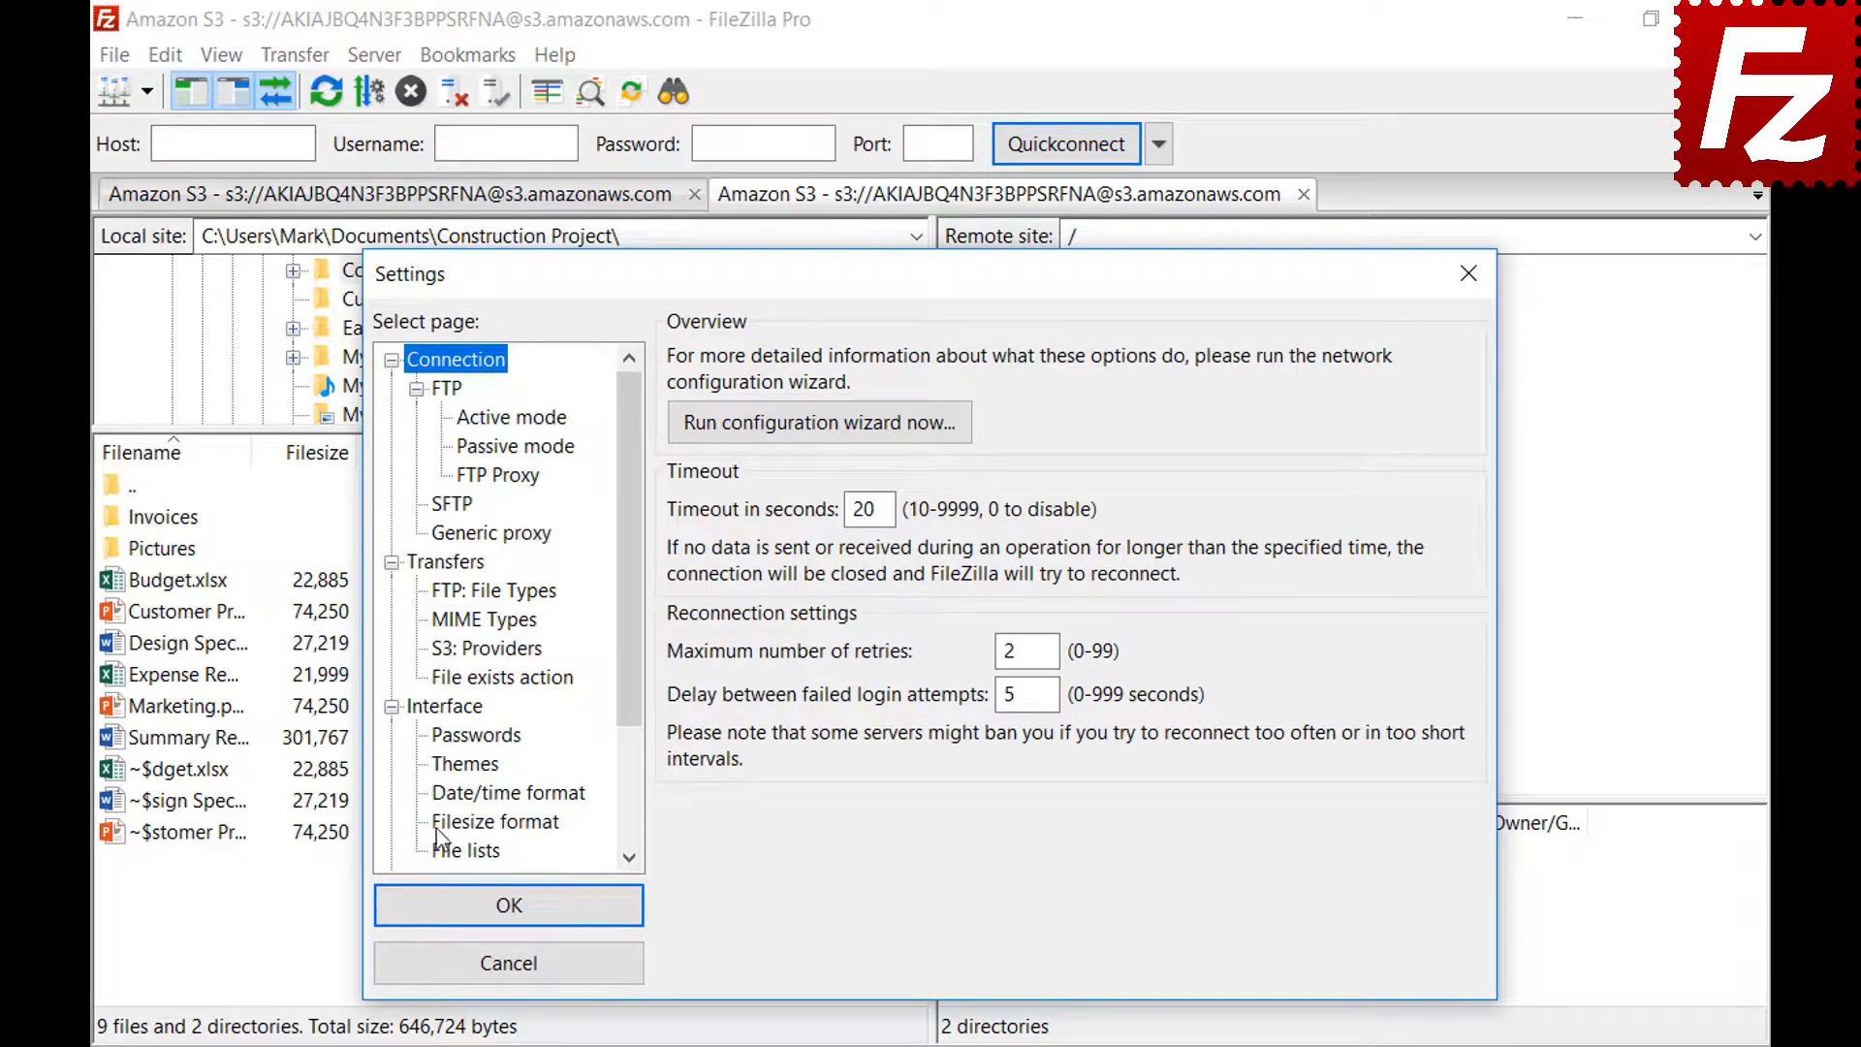
click(494, 822)
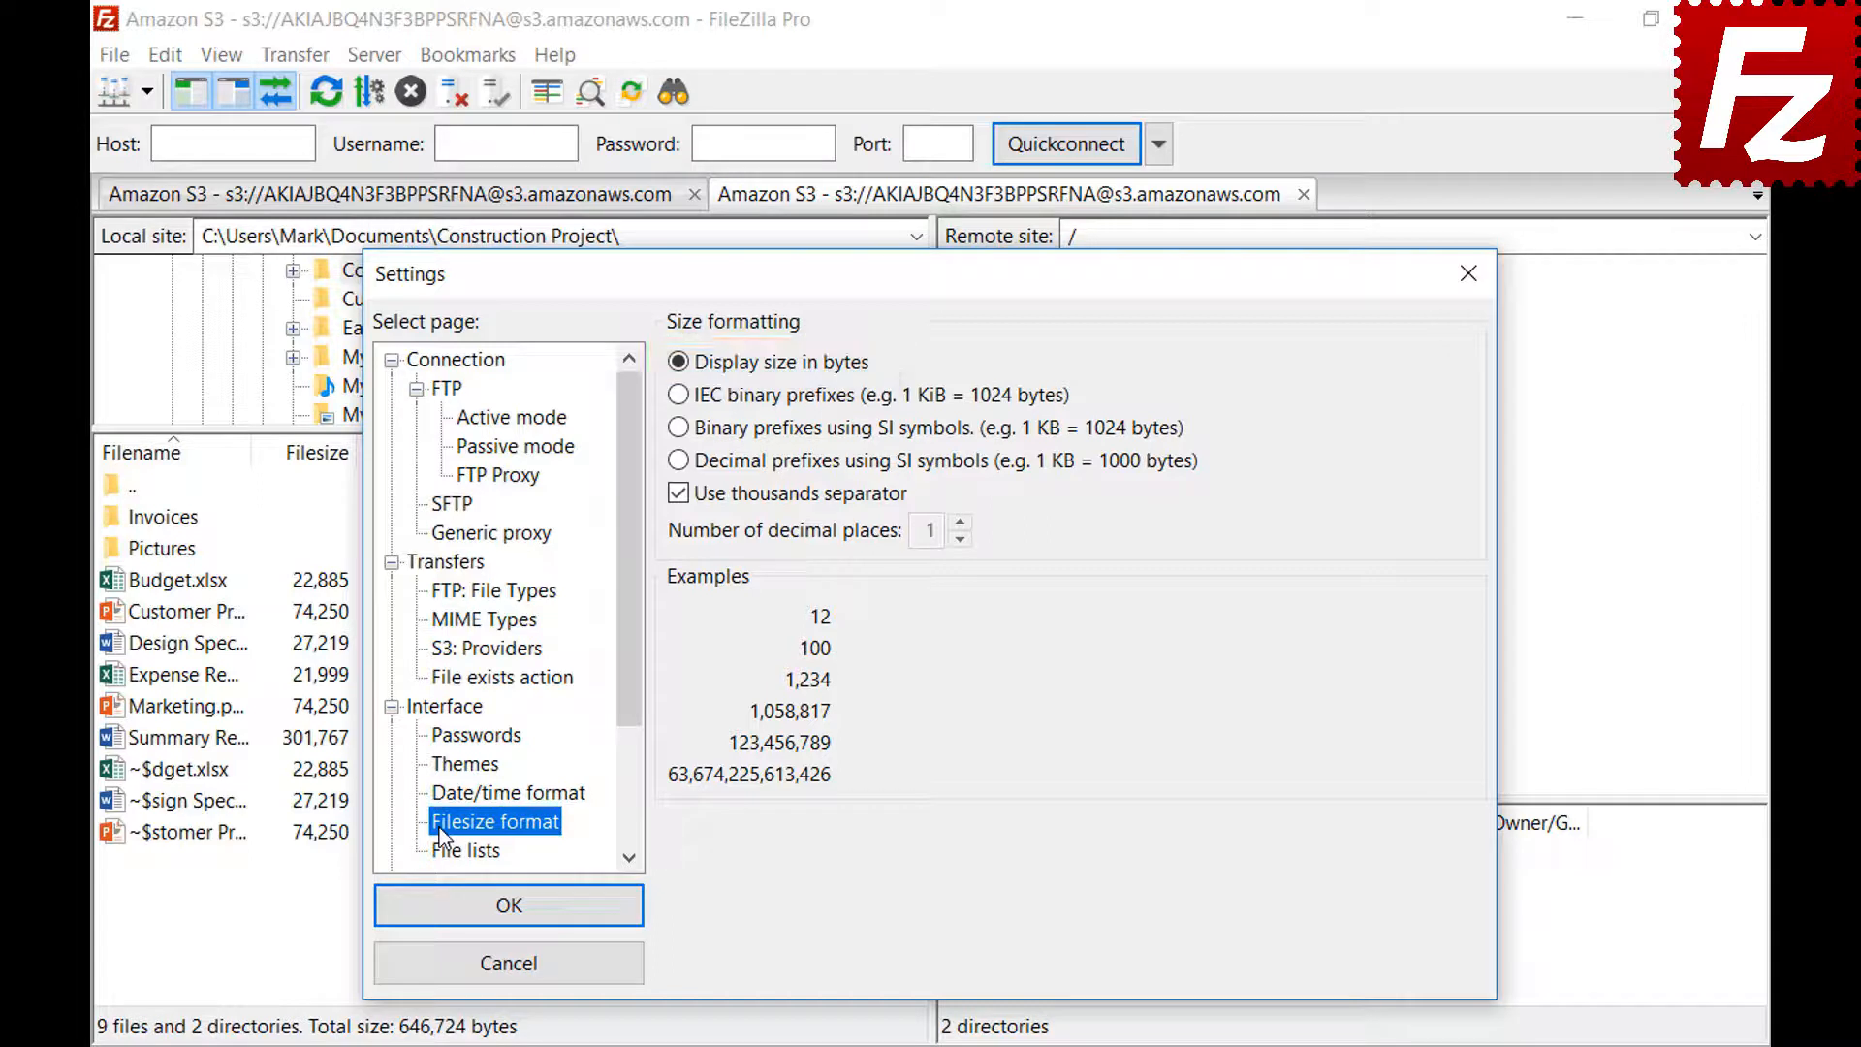
click(679, 496)
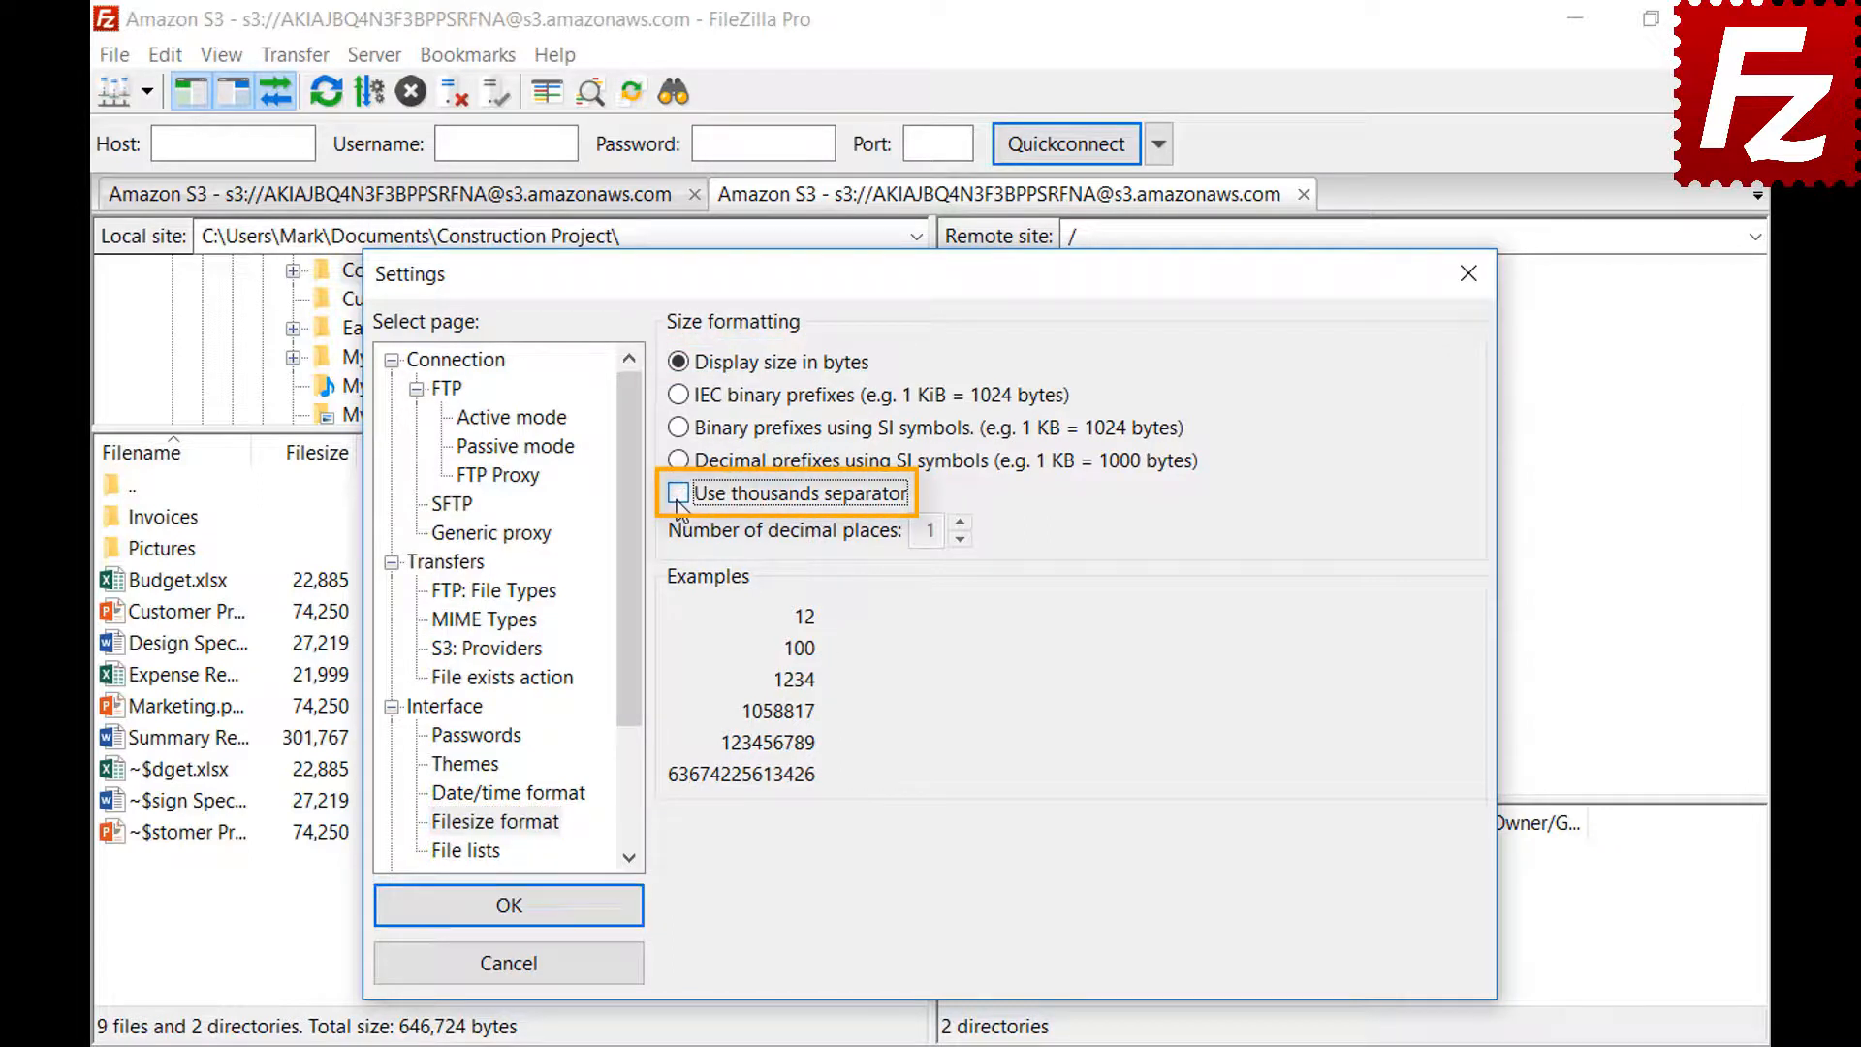
click(679, 498)
click(678, 396)
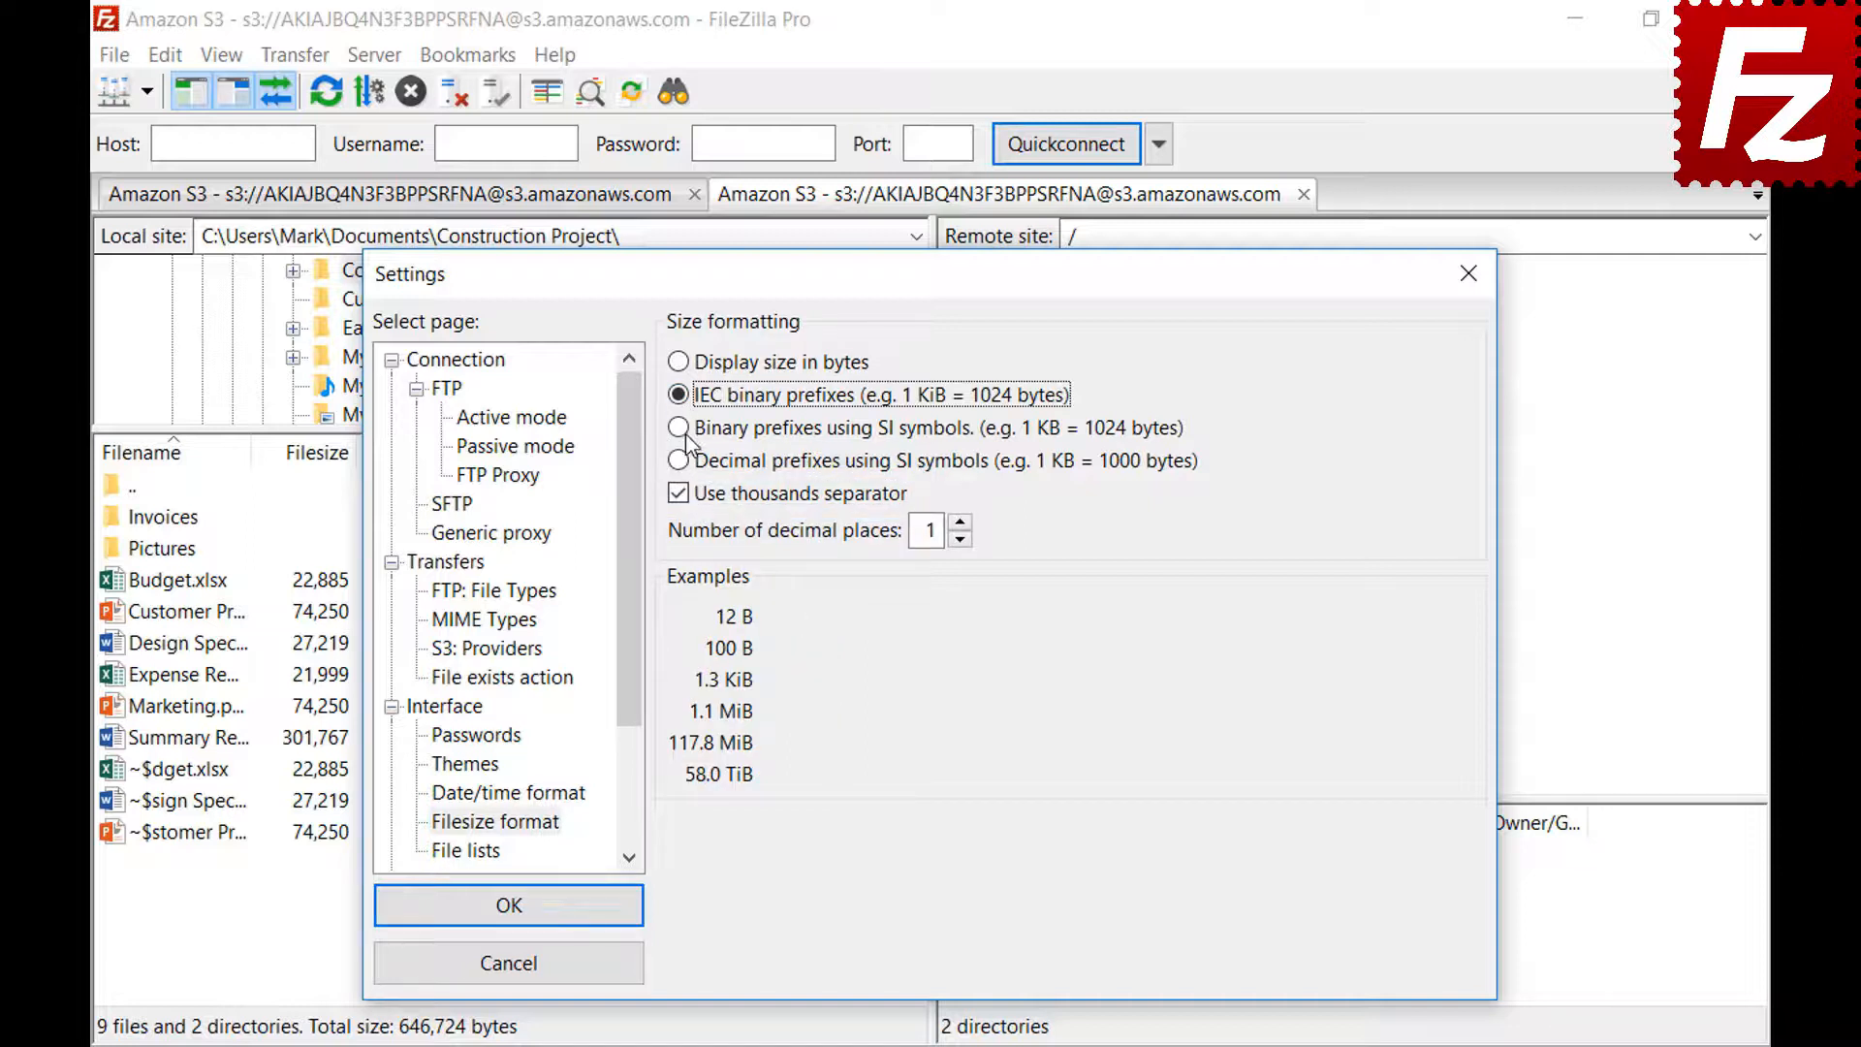
click(681, 431)
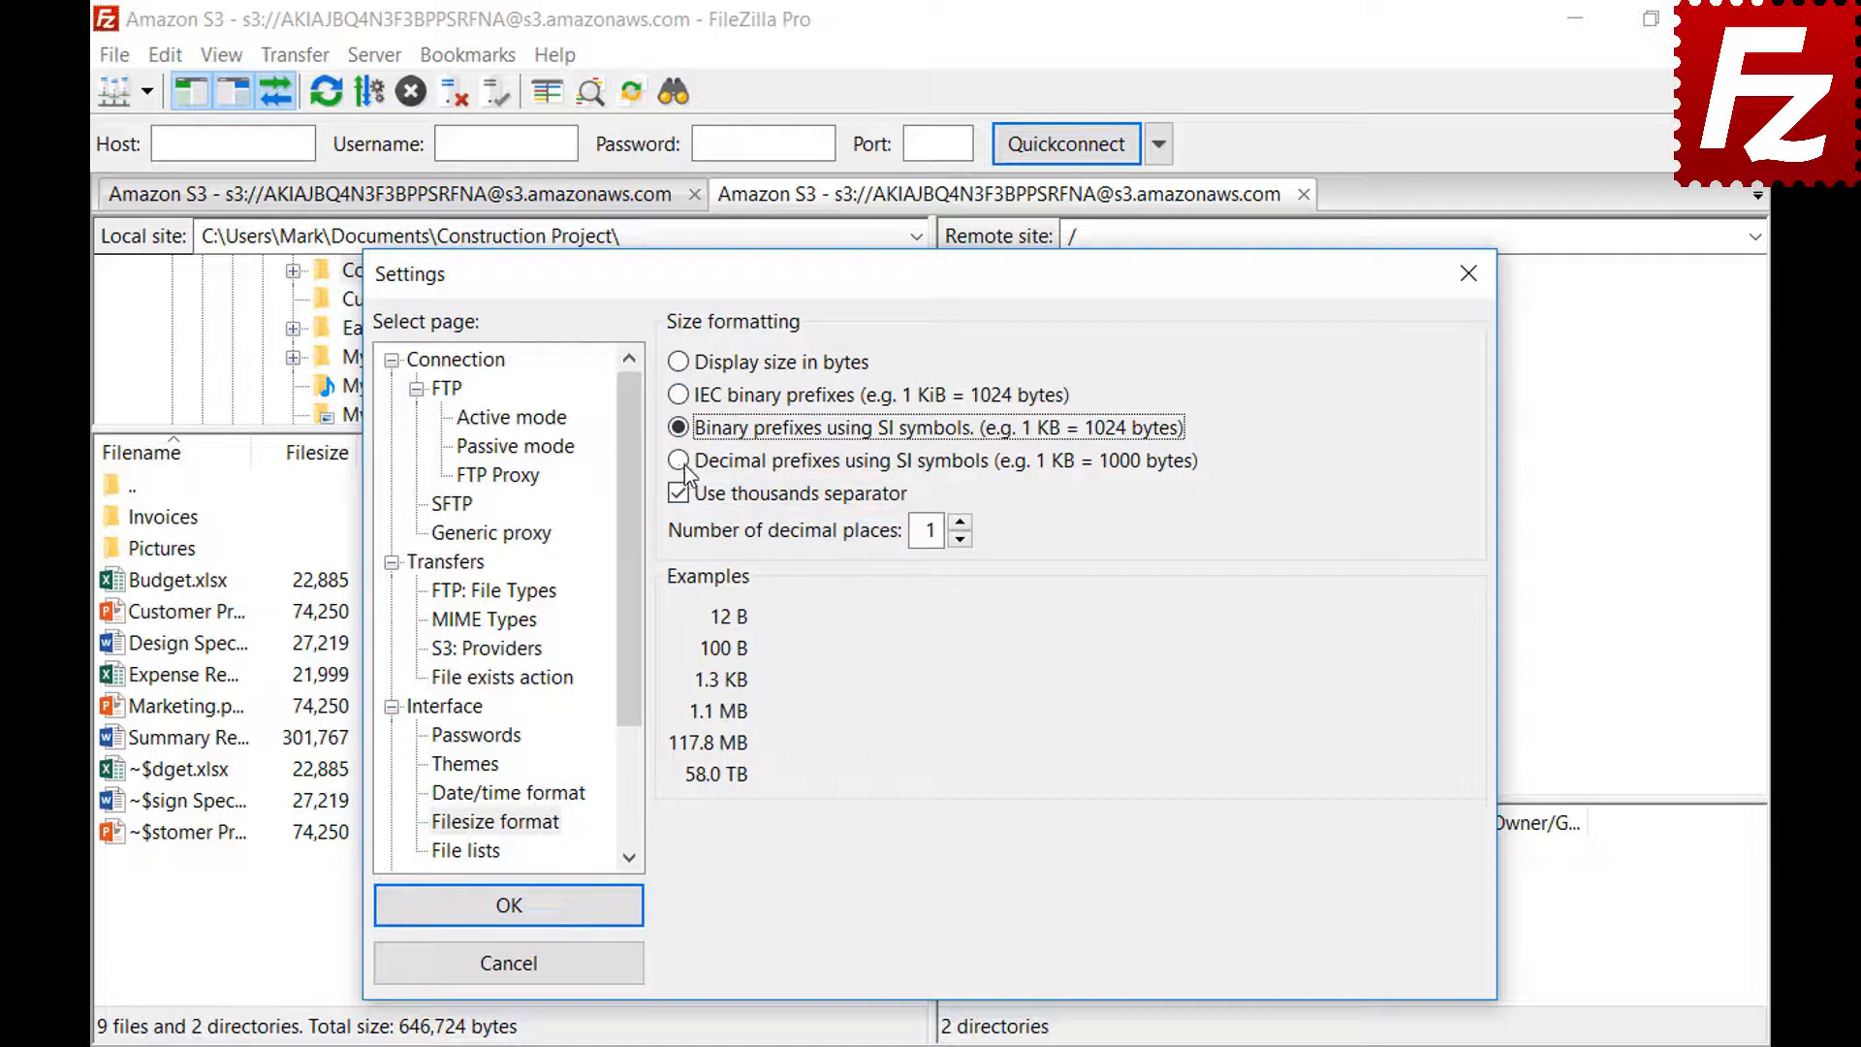
click(684, 467)
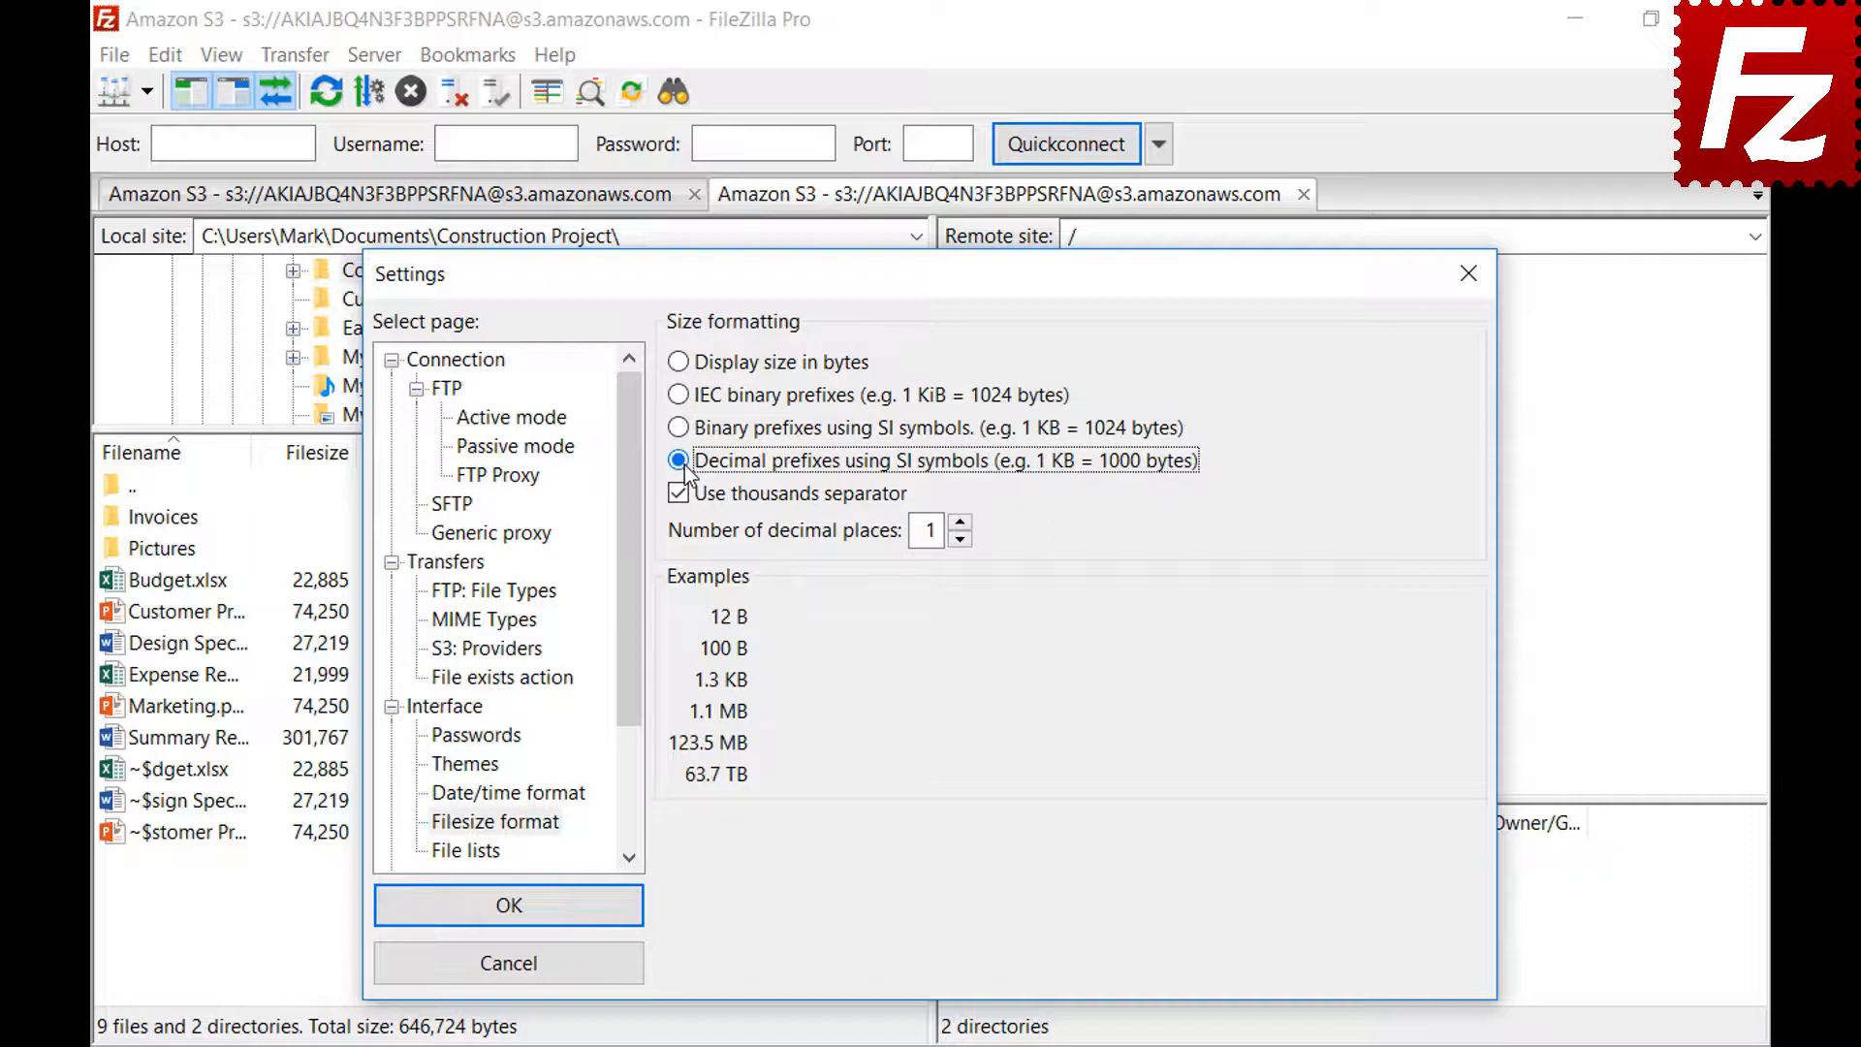
click(961, 524)
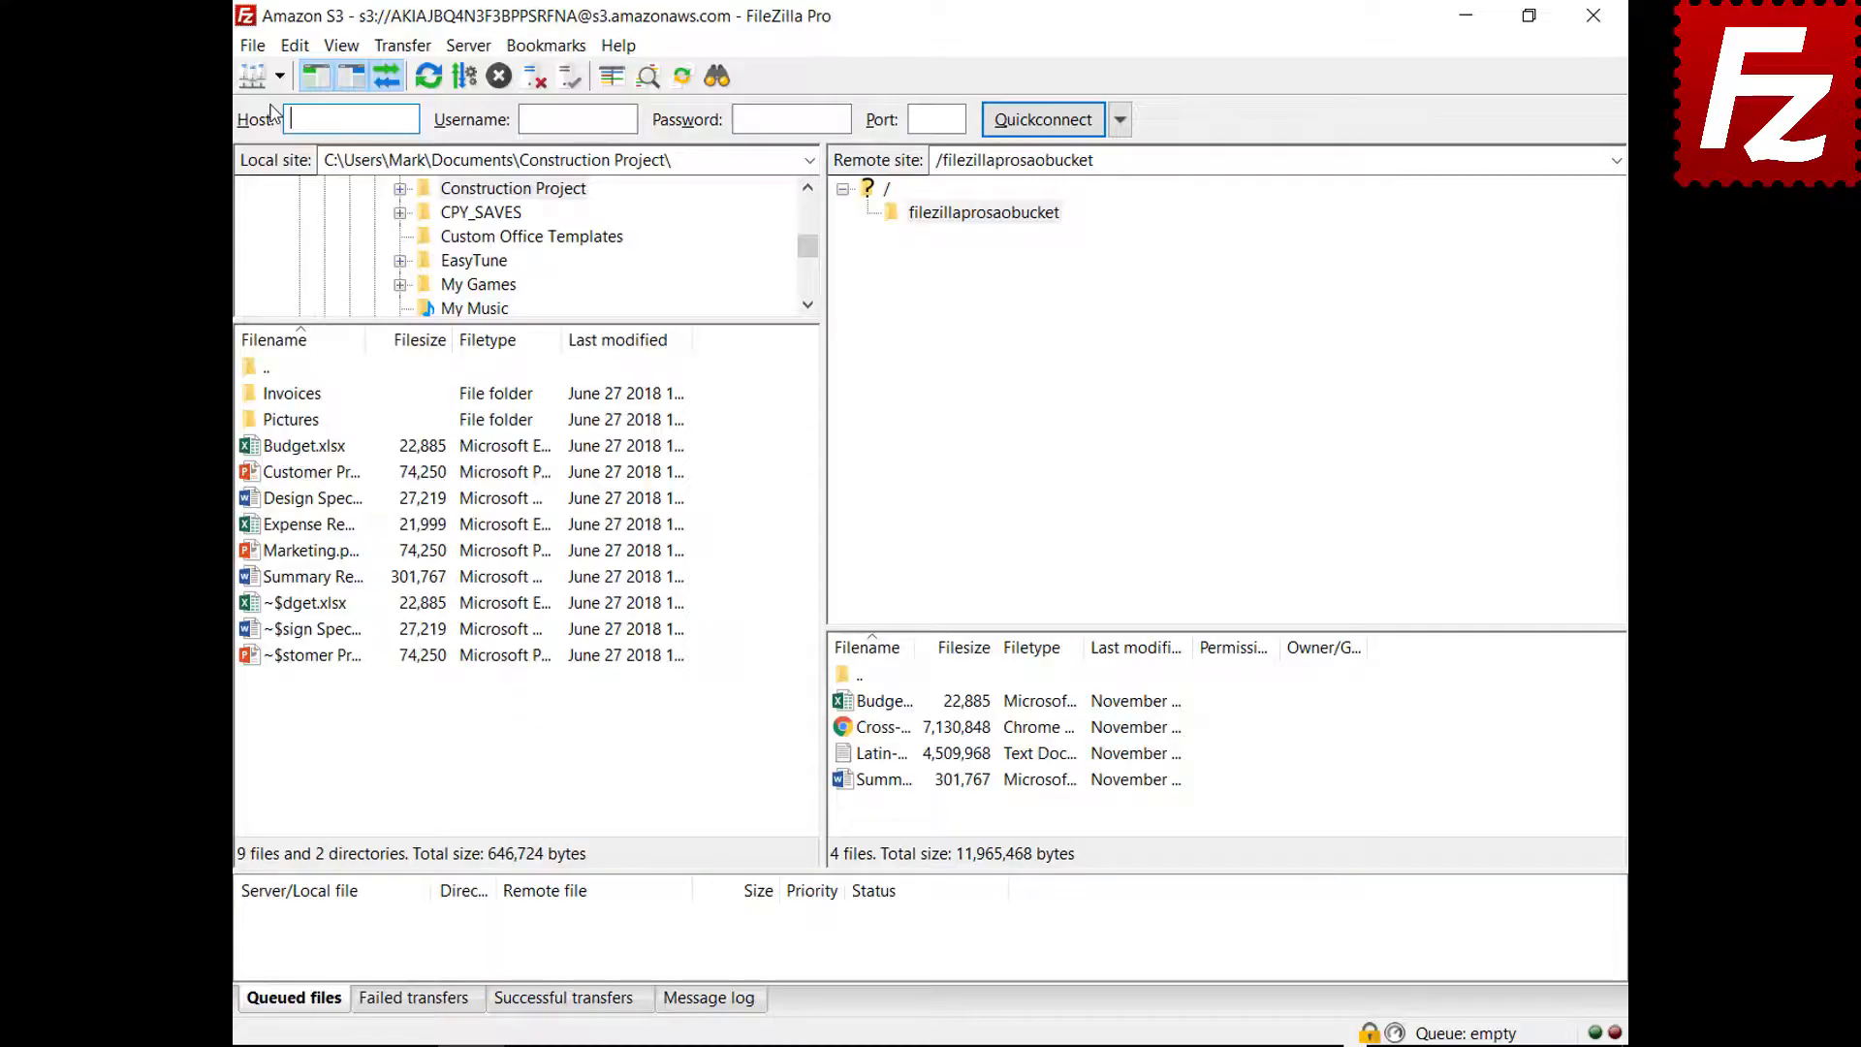
Reconnect to the saved Amazon S3 site and turn on the detailed message log
click(215, 83)
click(214, 120)
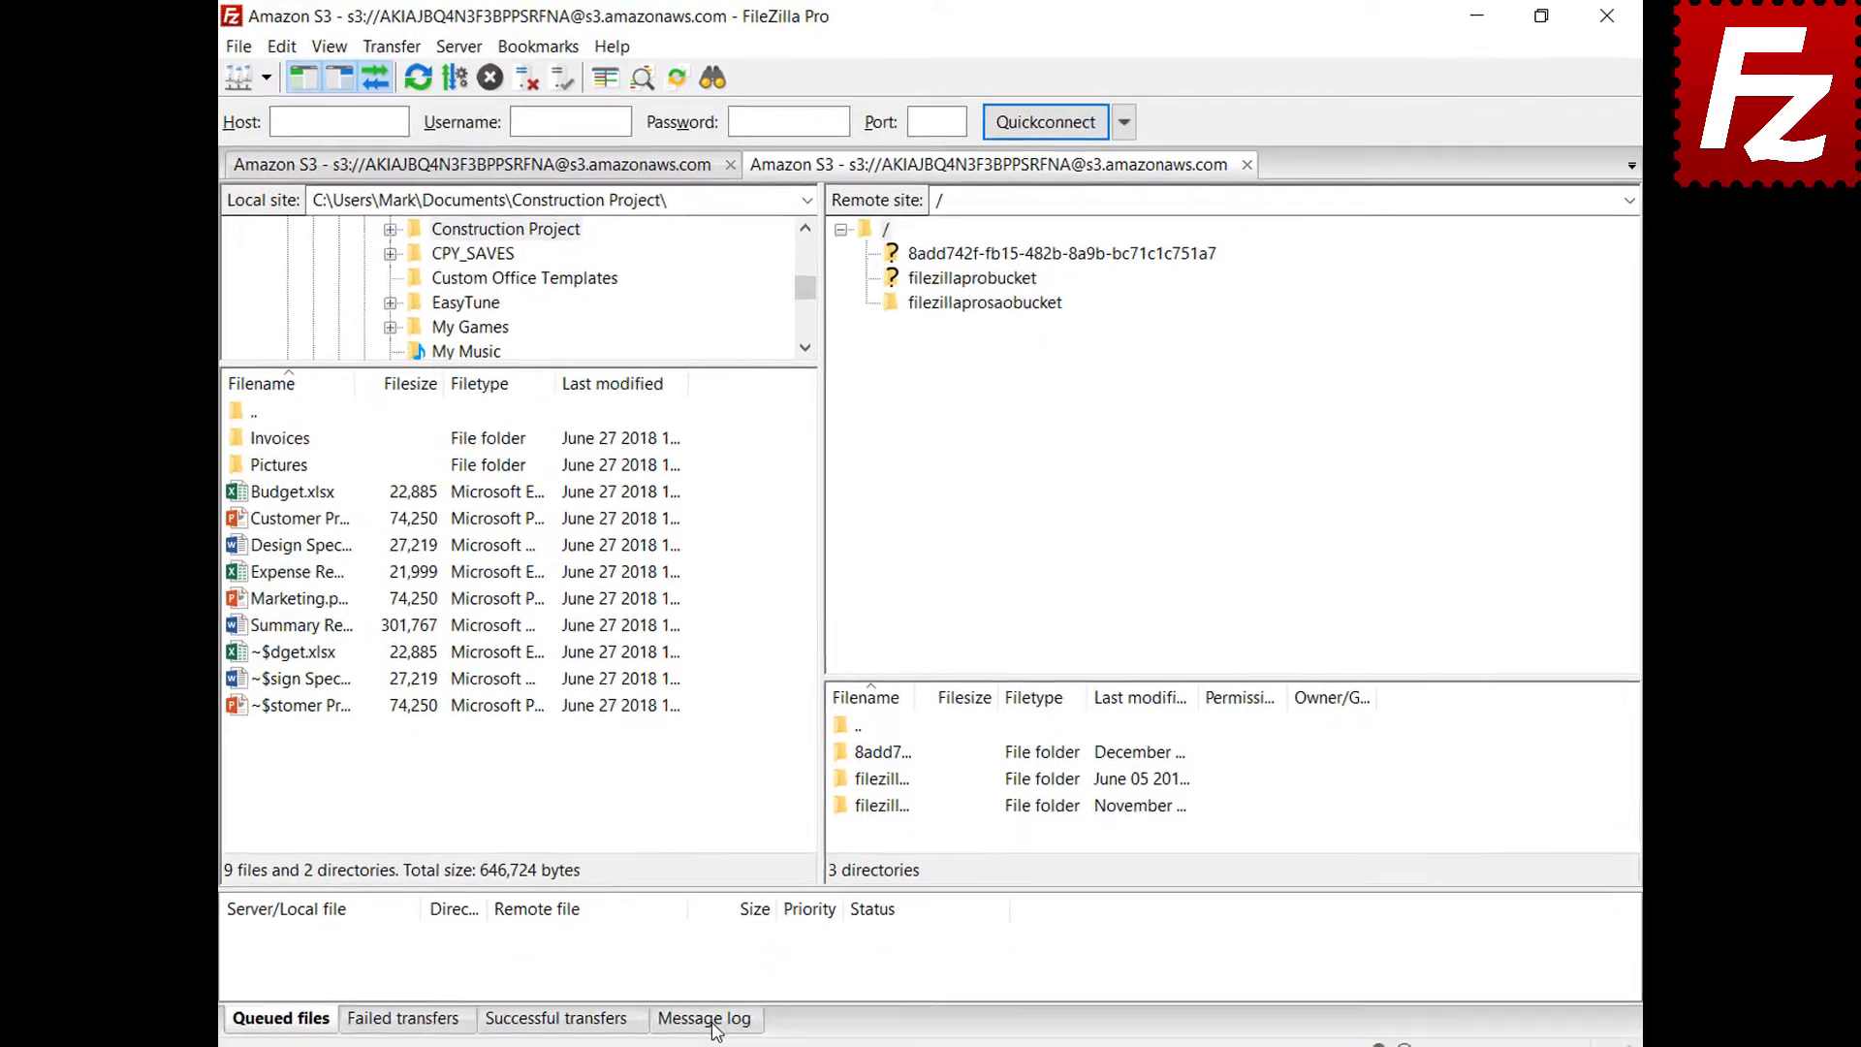
click(711, 998)
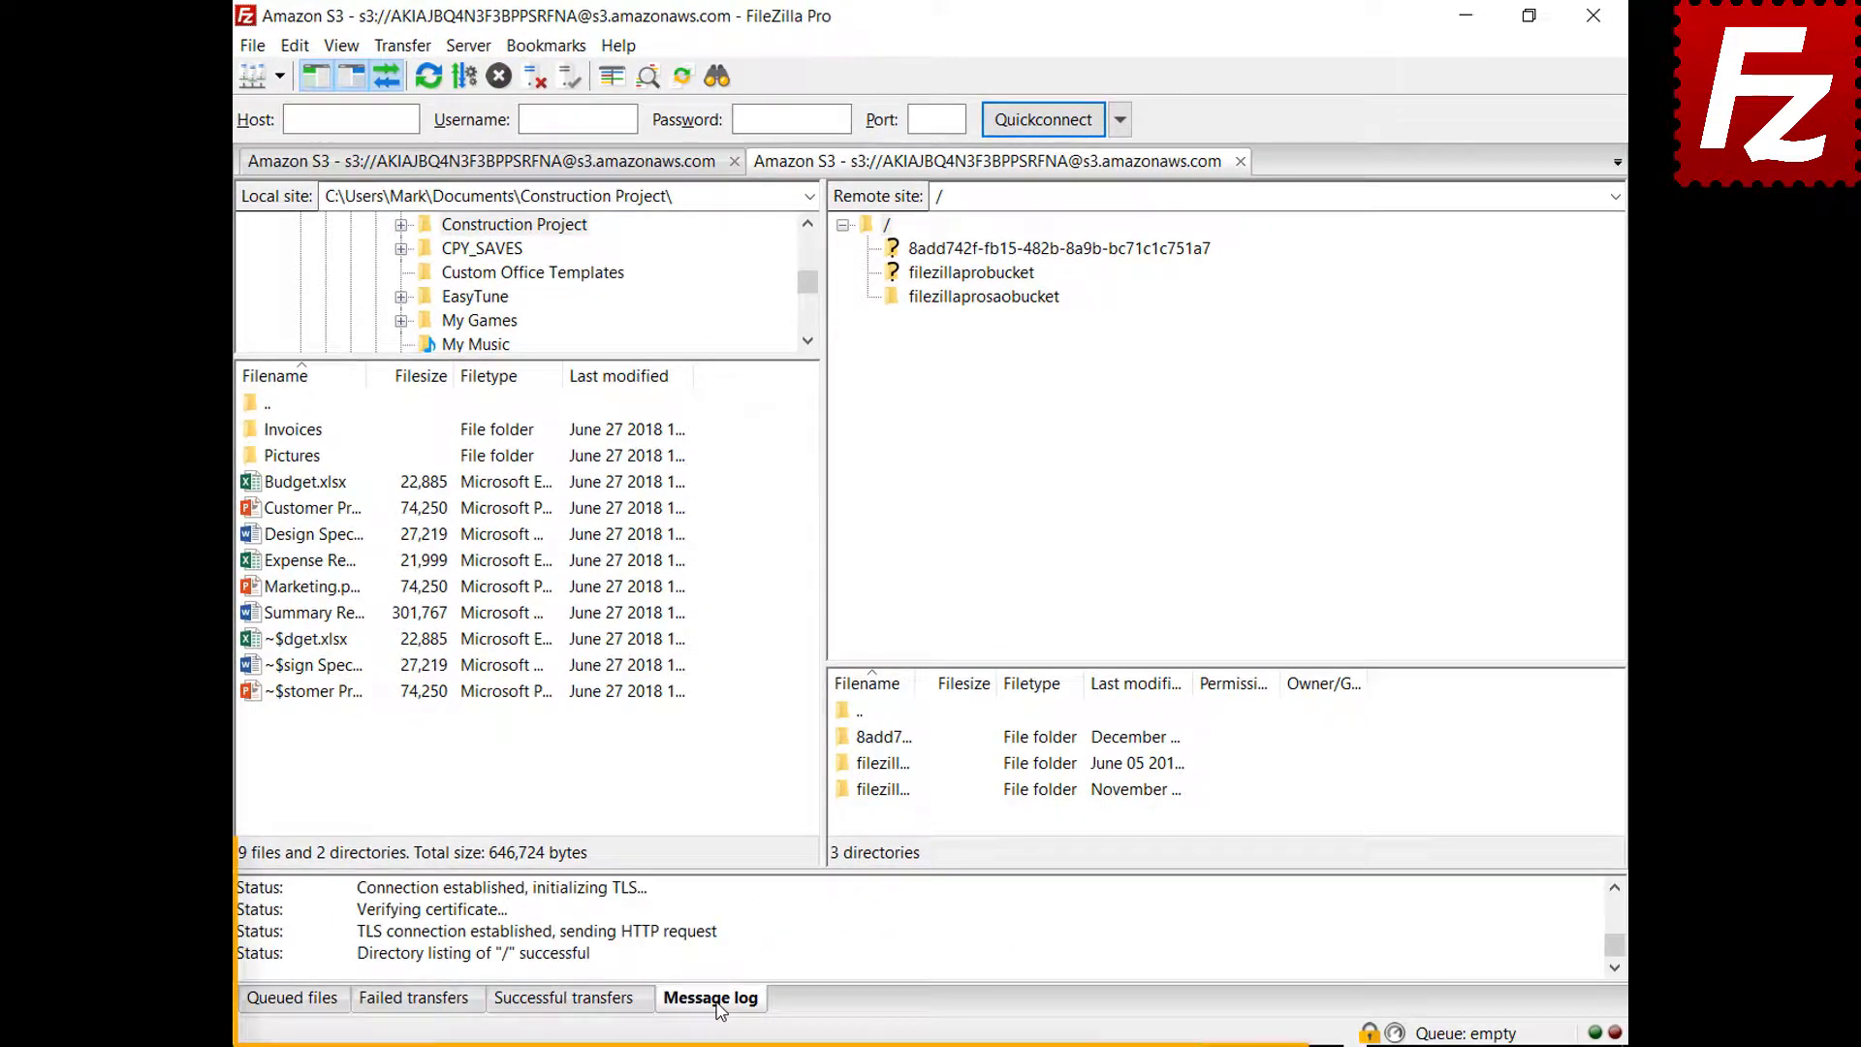
right_click(799, 925)
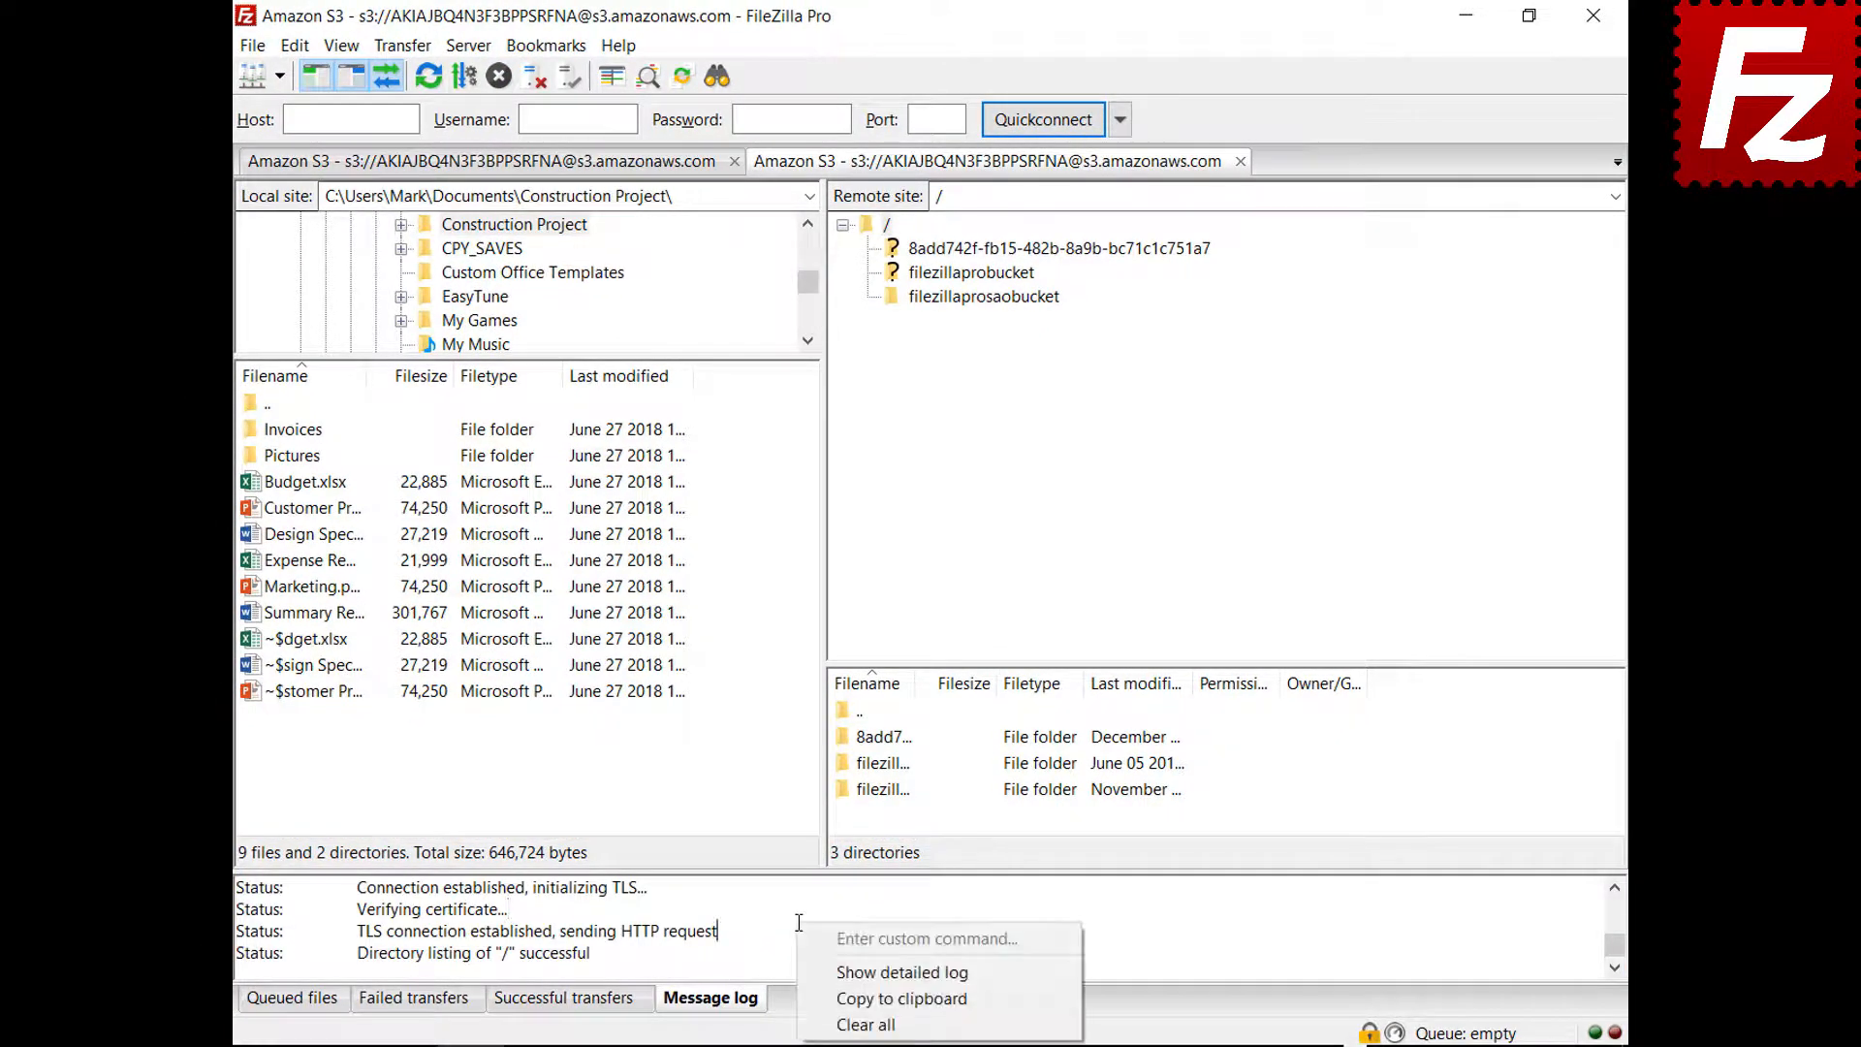
click(824, 972)
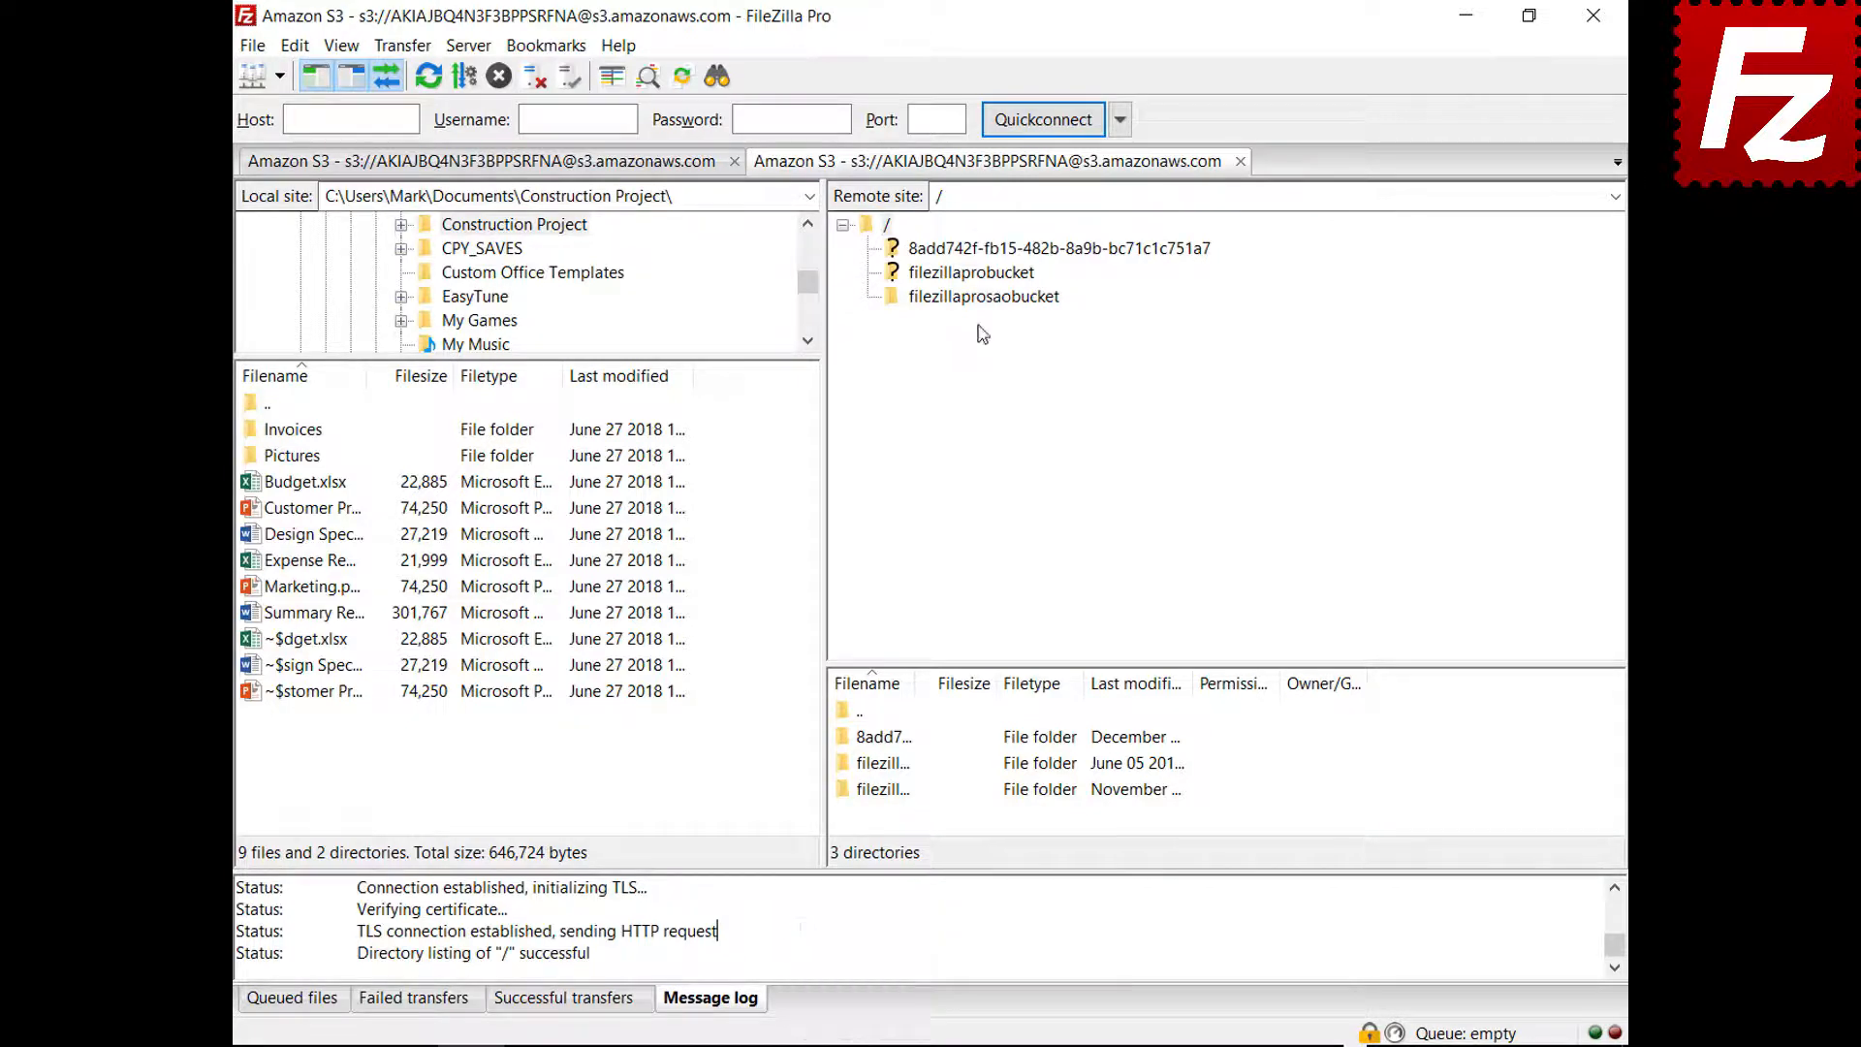
List filezillaprosaobucket's files and copy the message log to the clipboard
click(982, 297)
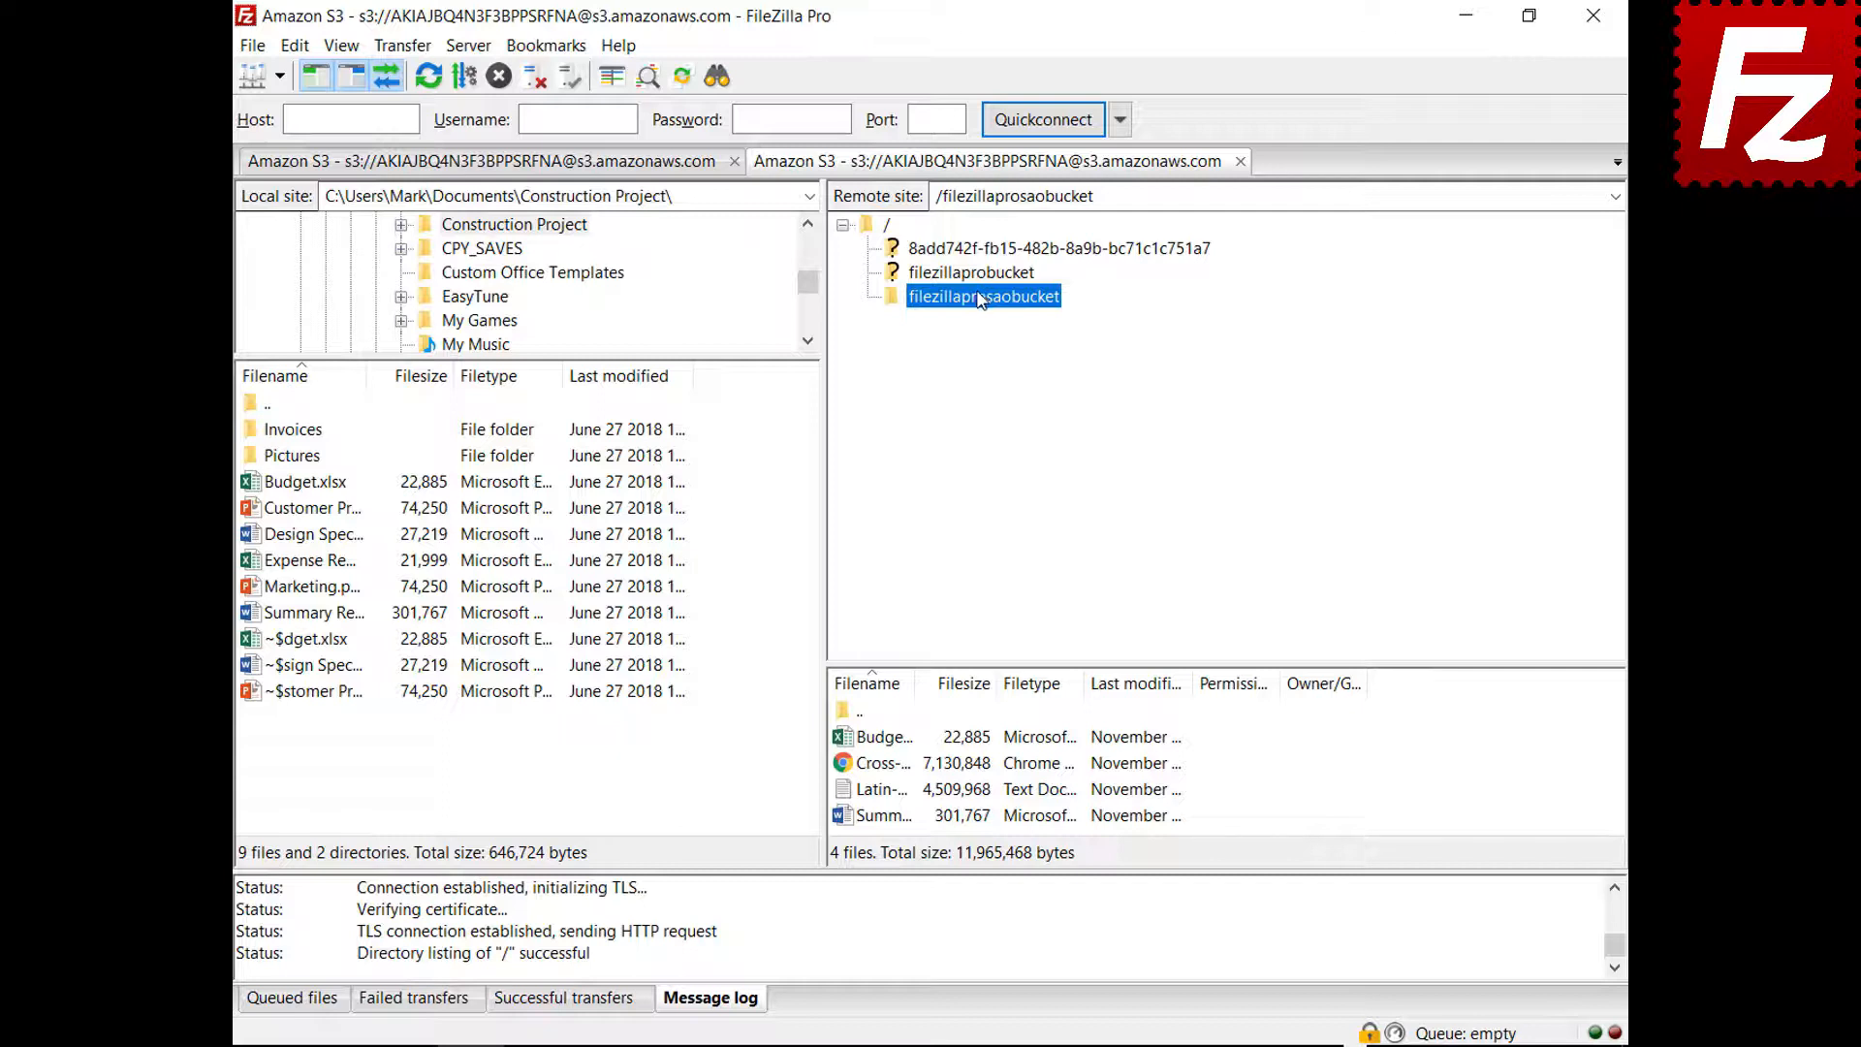
right_click(901, 934)
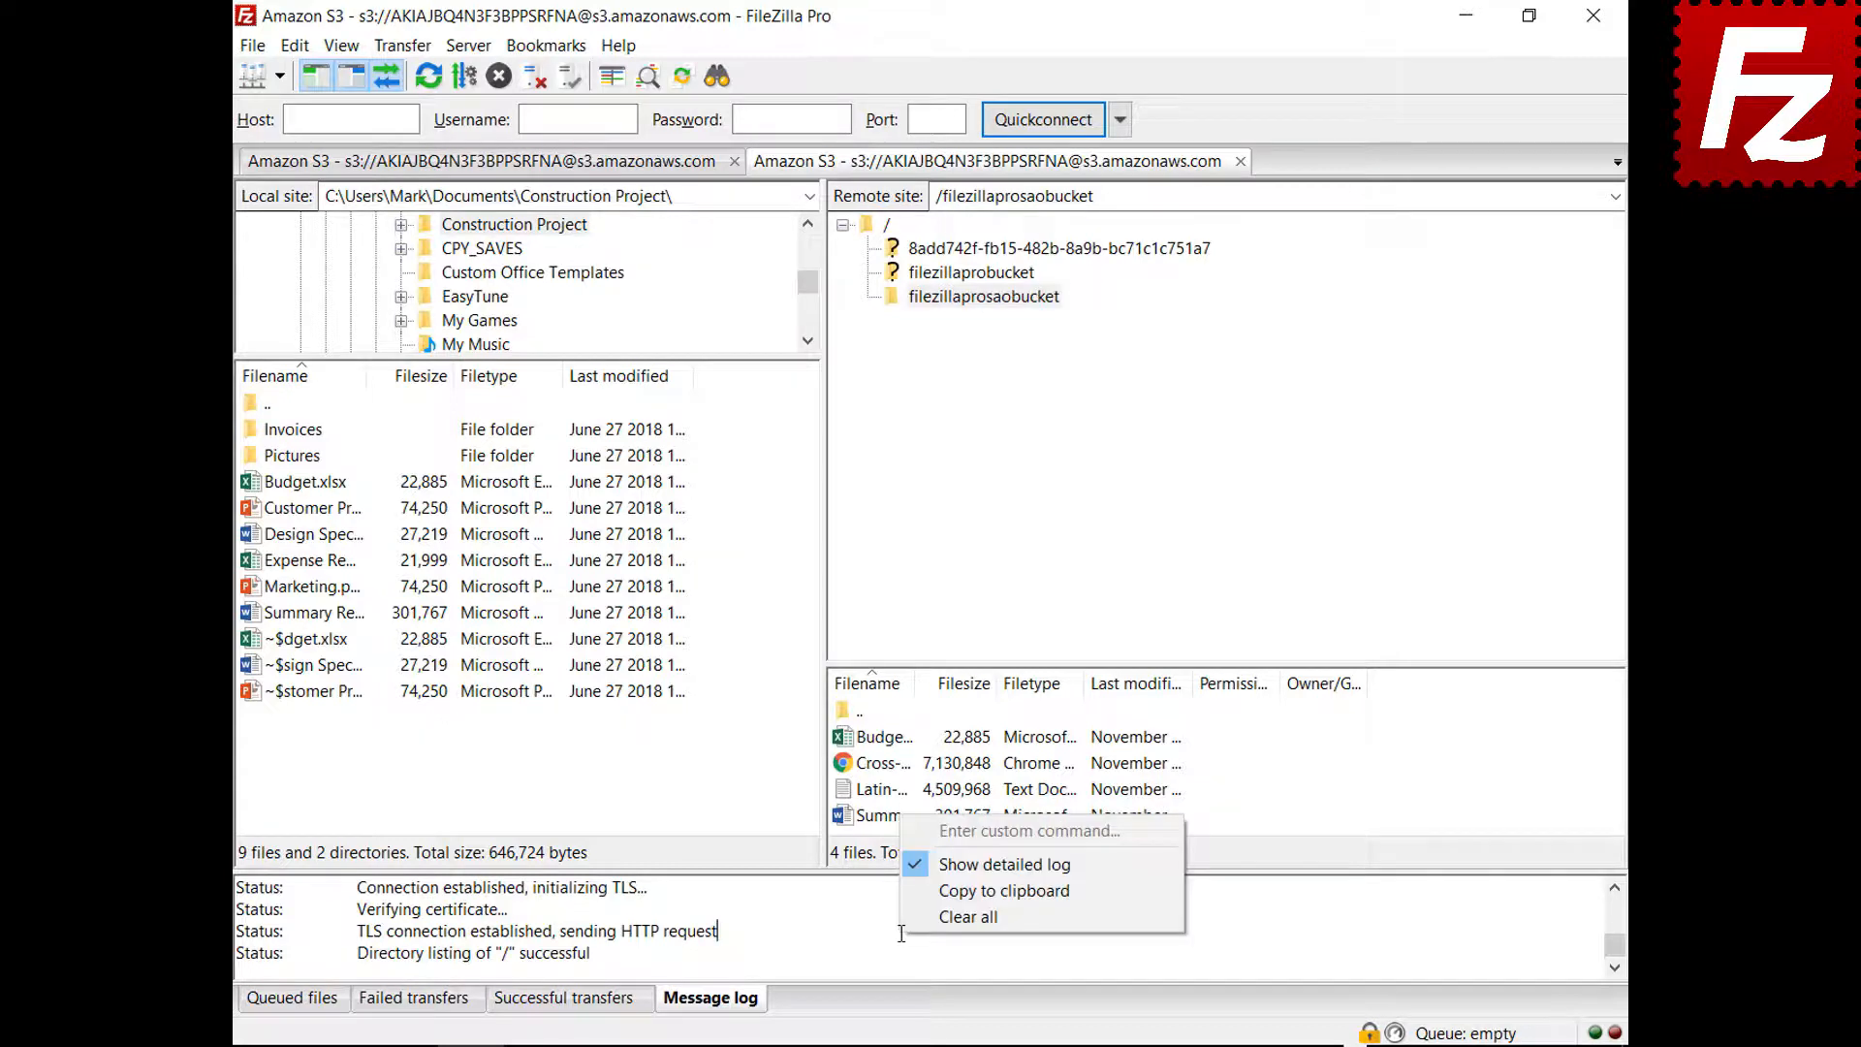
click(934, 889)
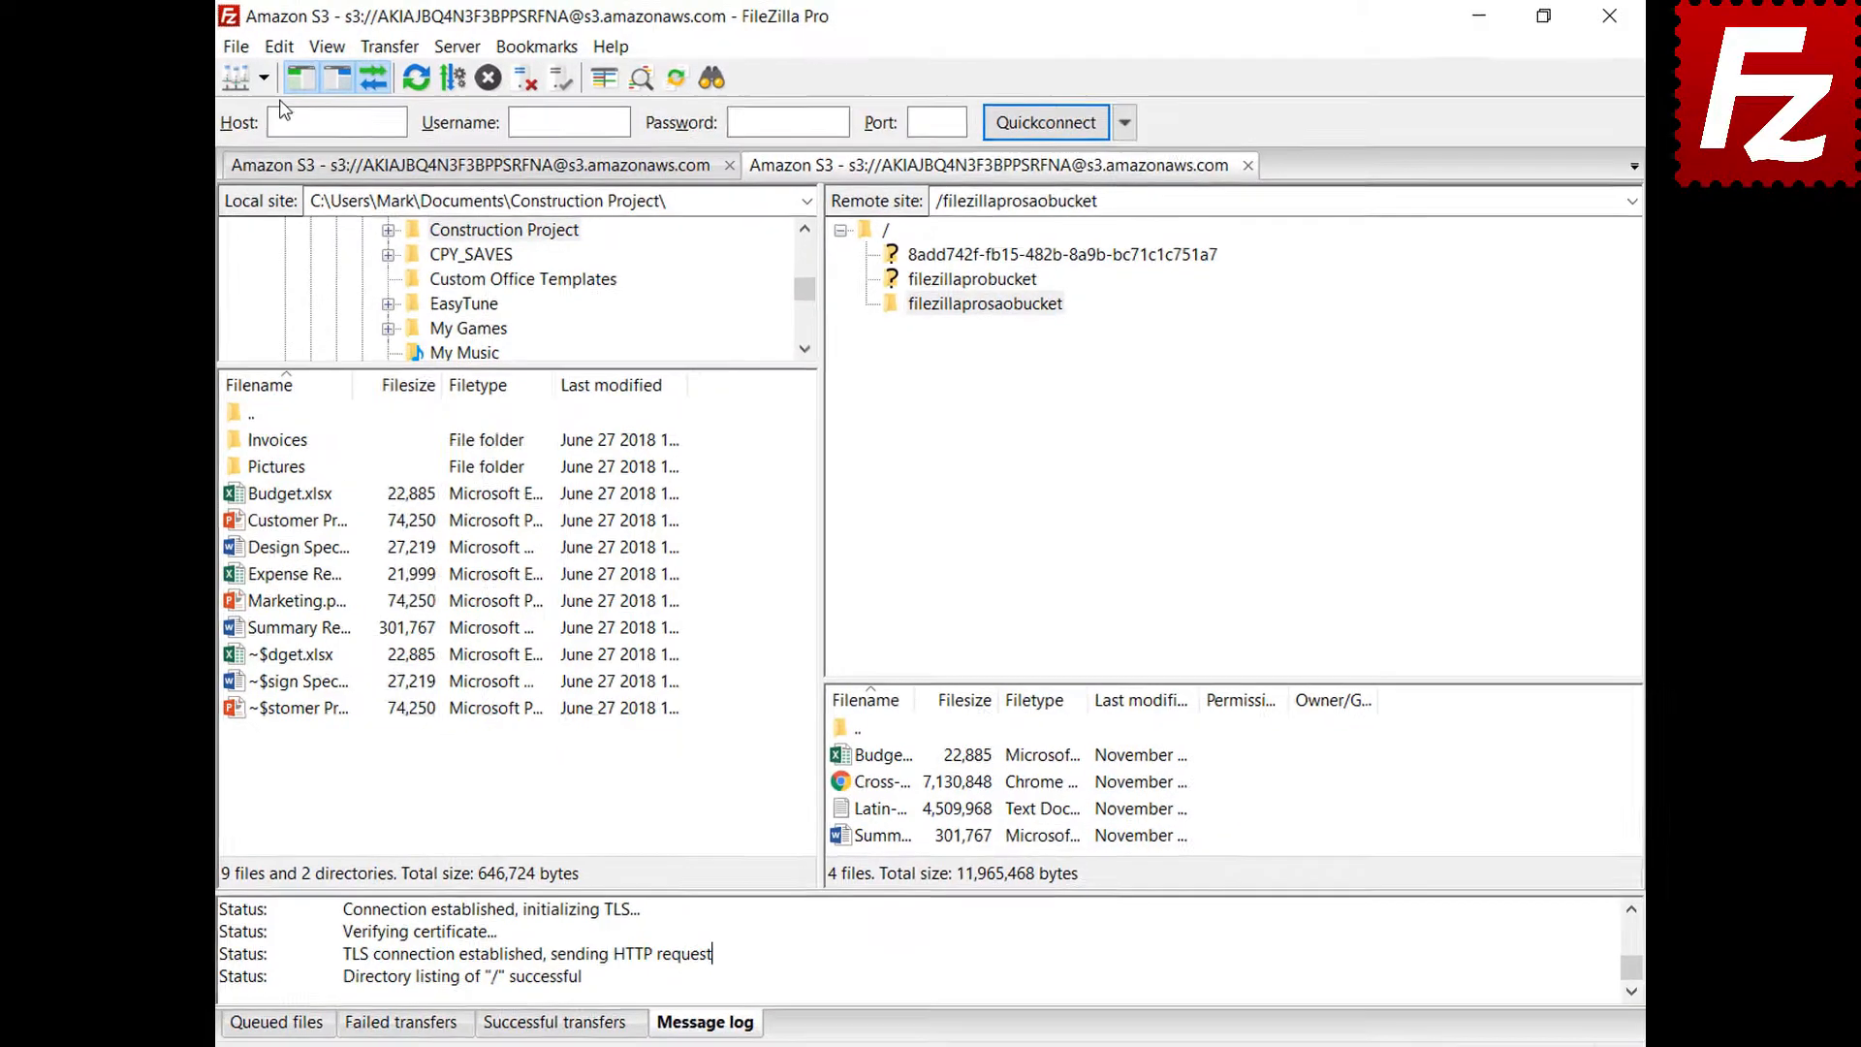
click(296, 50)
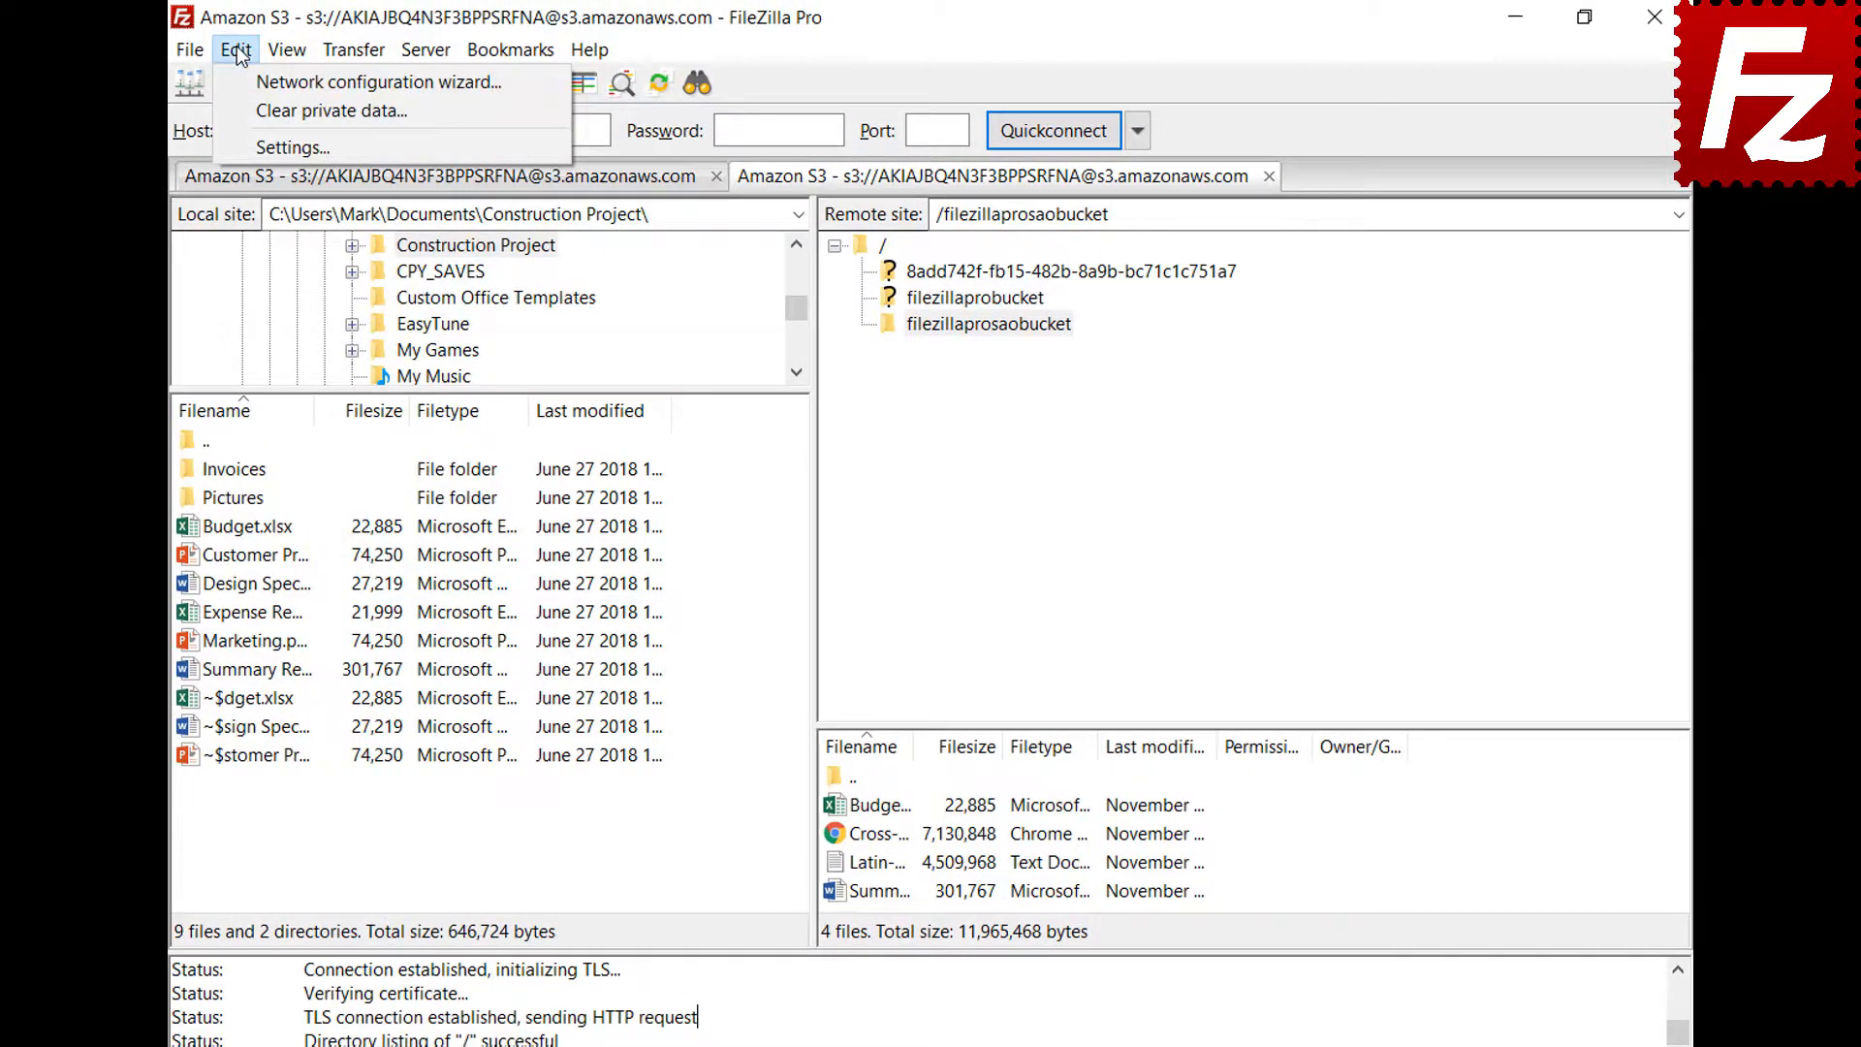
In Logging settings, enable message timestamps and log to filezilla.log in Documents
click(247, 146)
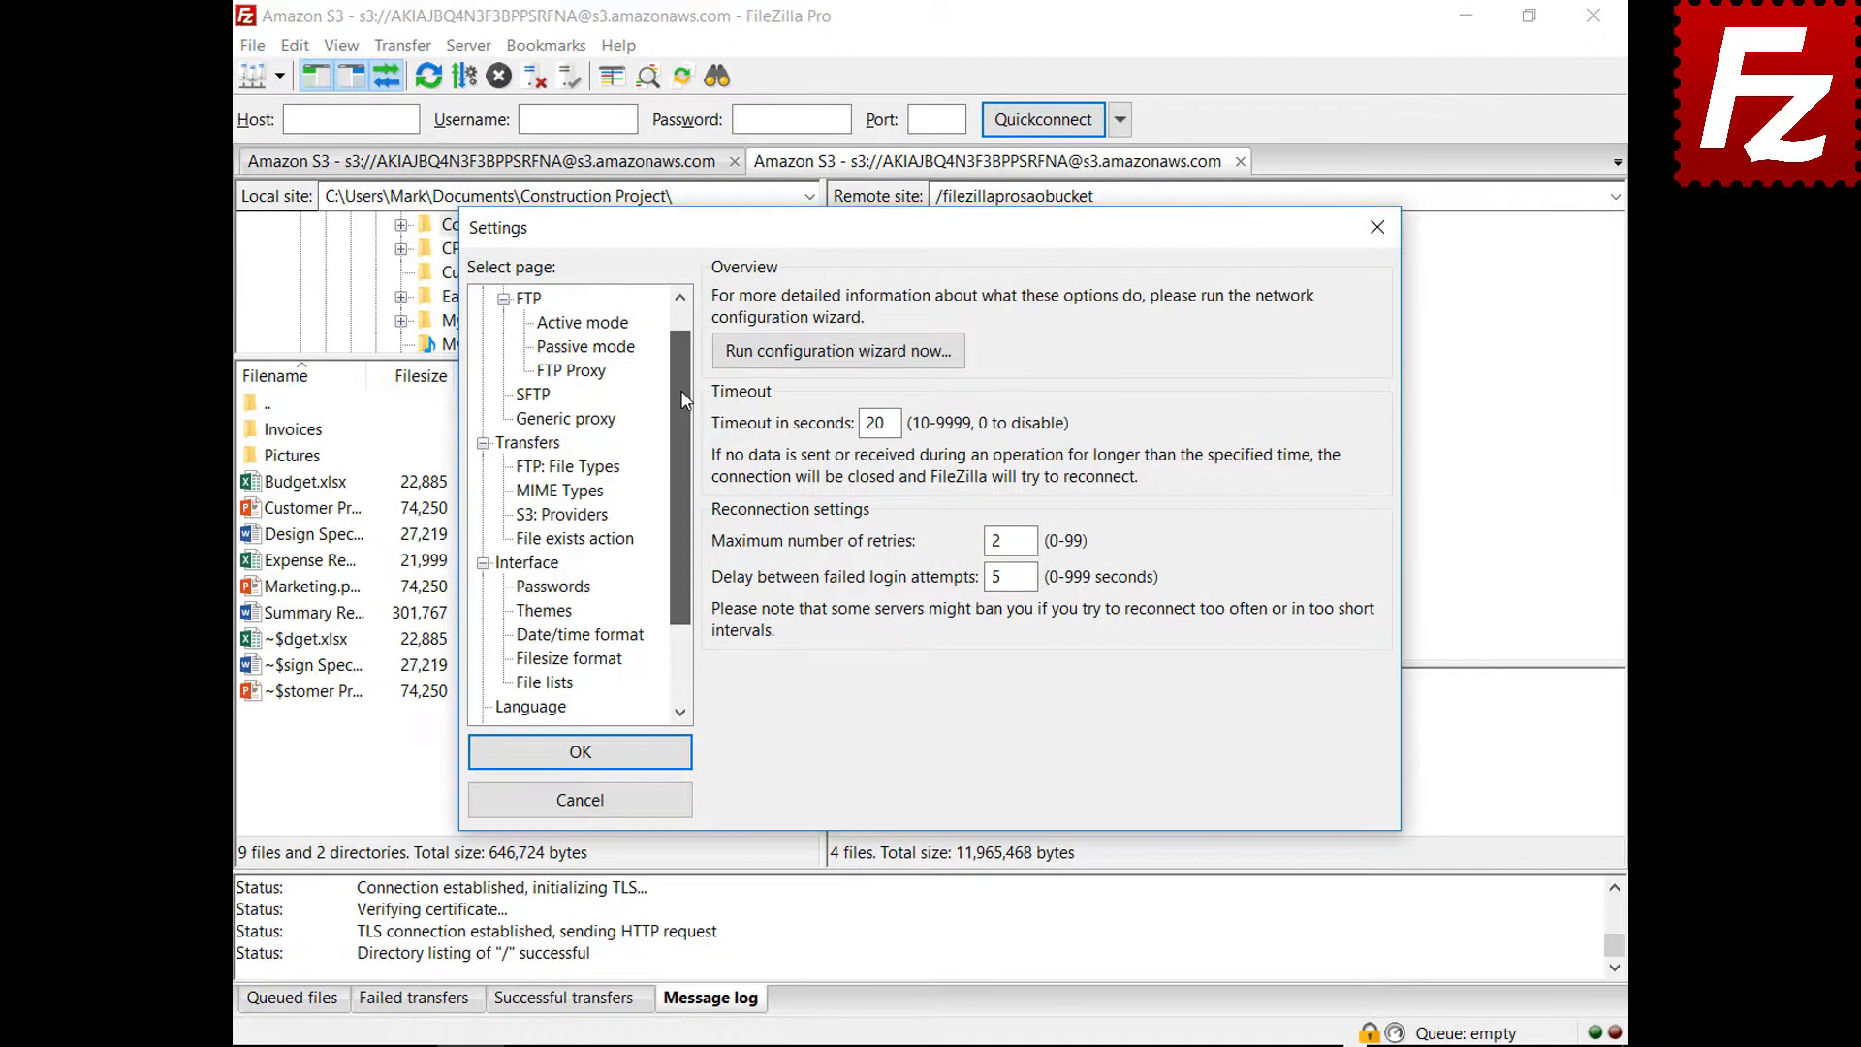
drag(681, 392, 674, 475)
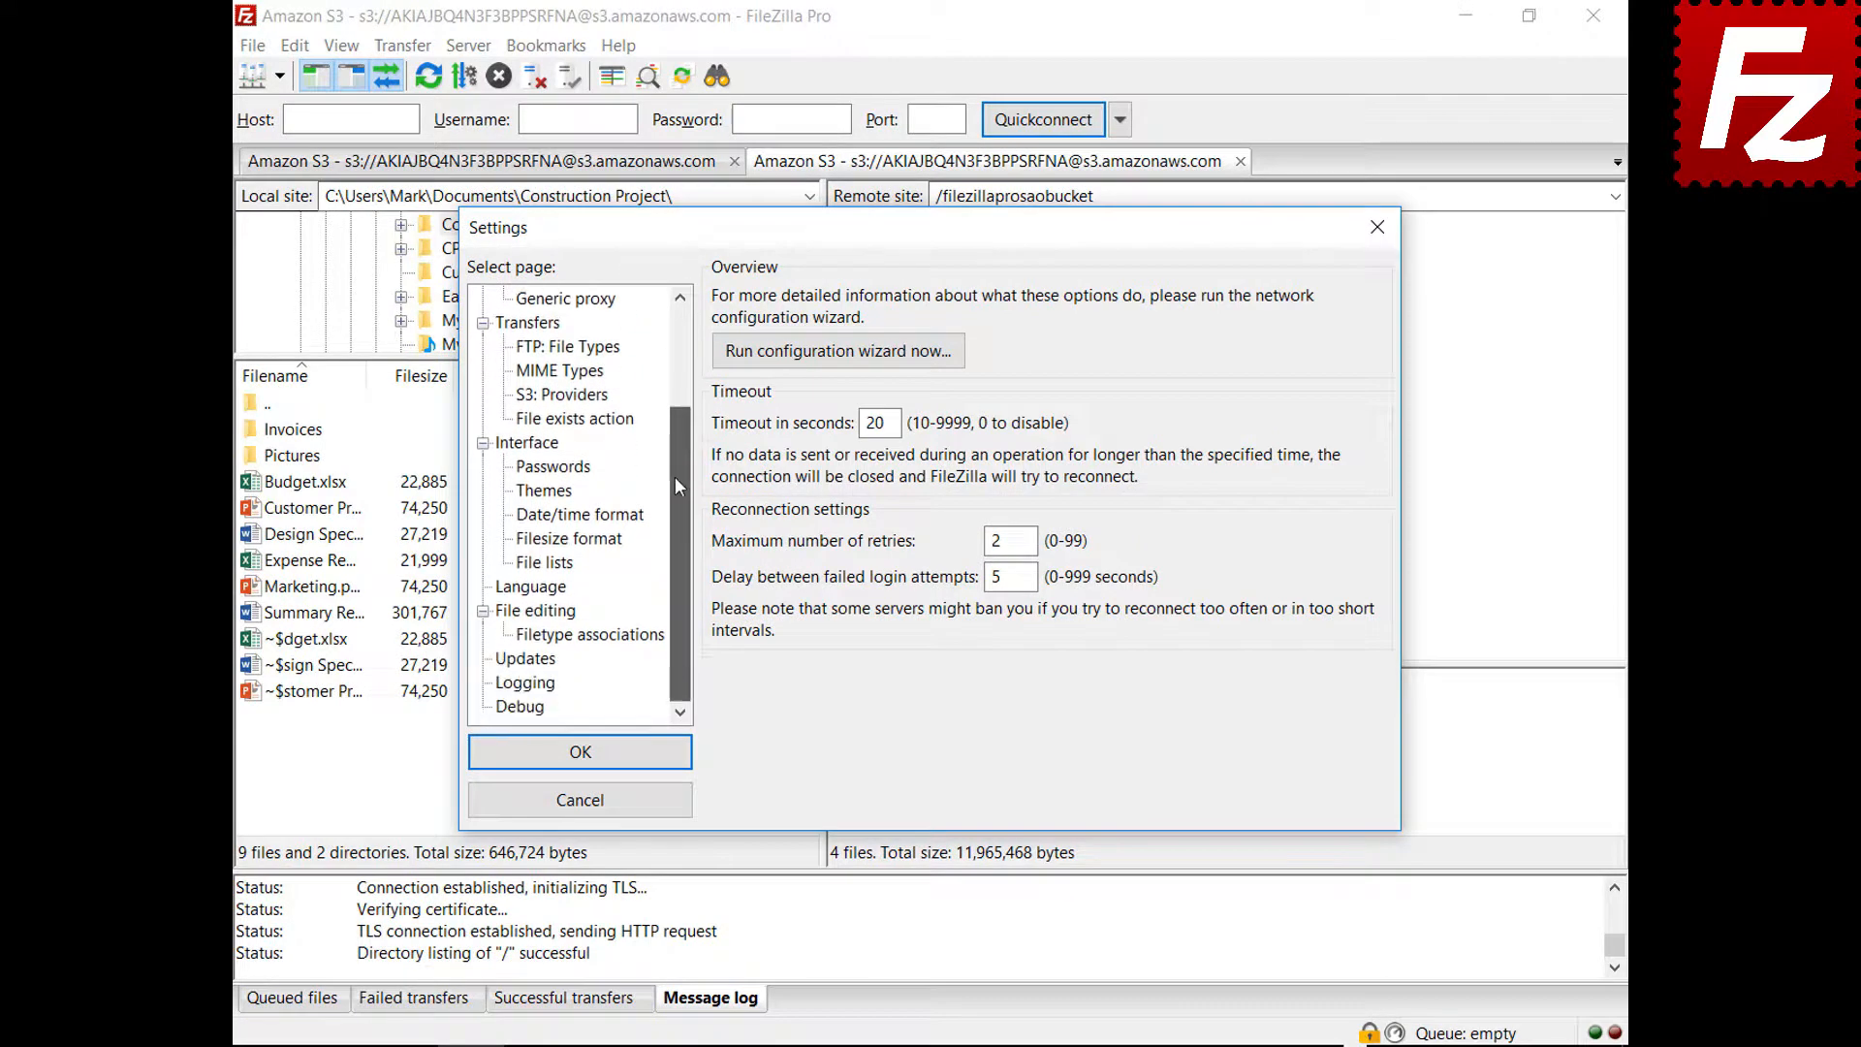
click(528, 685)
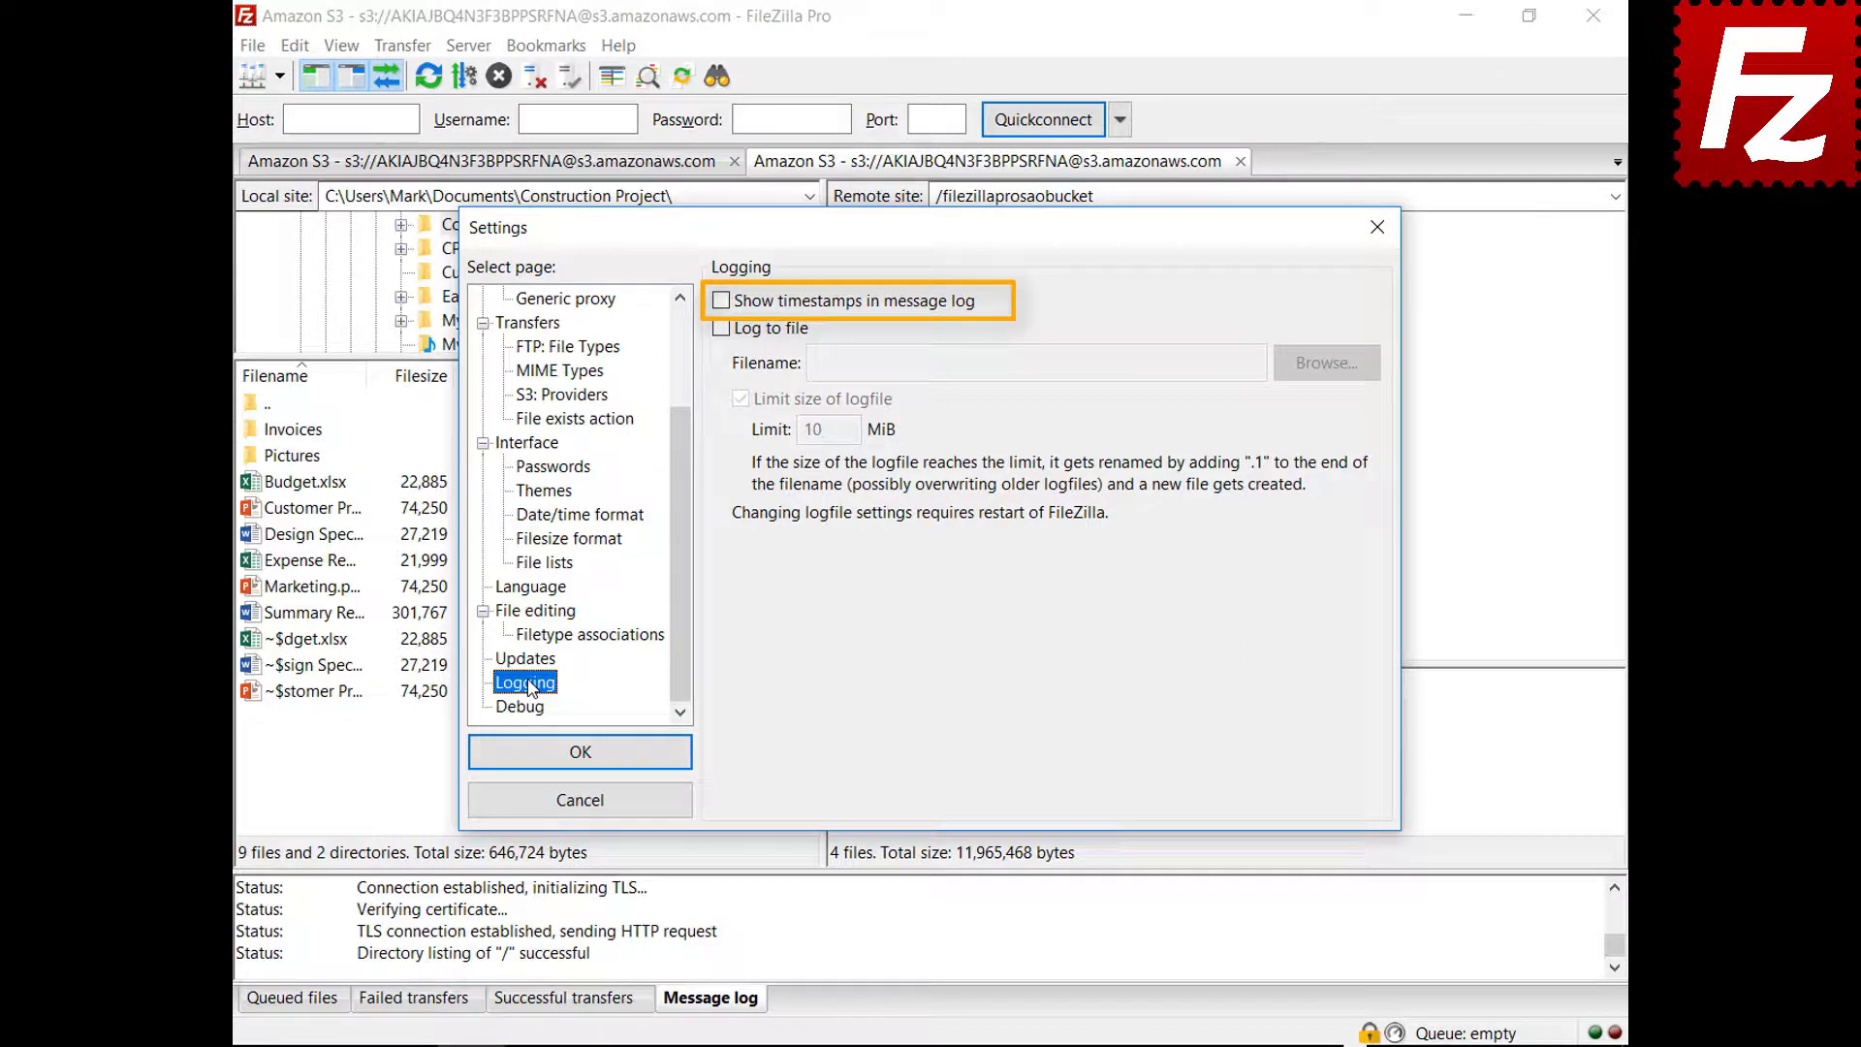
click(721, 302)
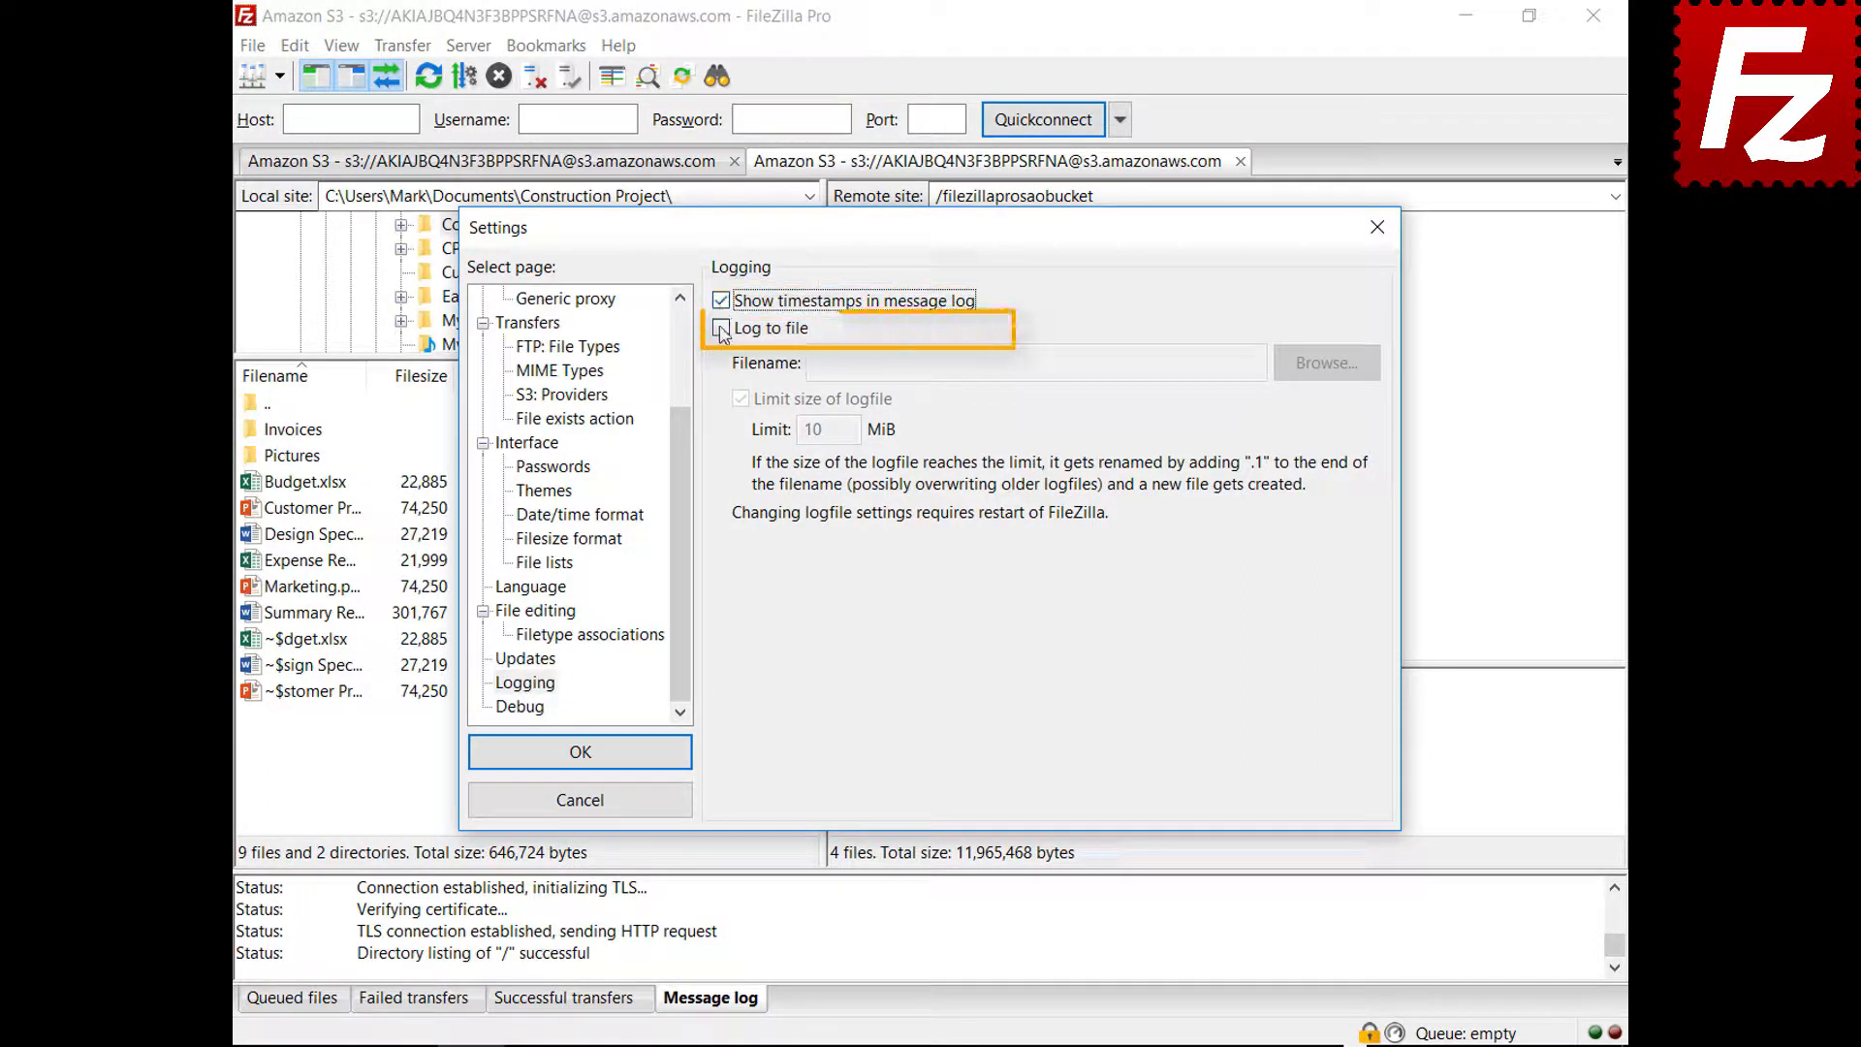
click(721, 329)
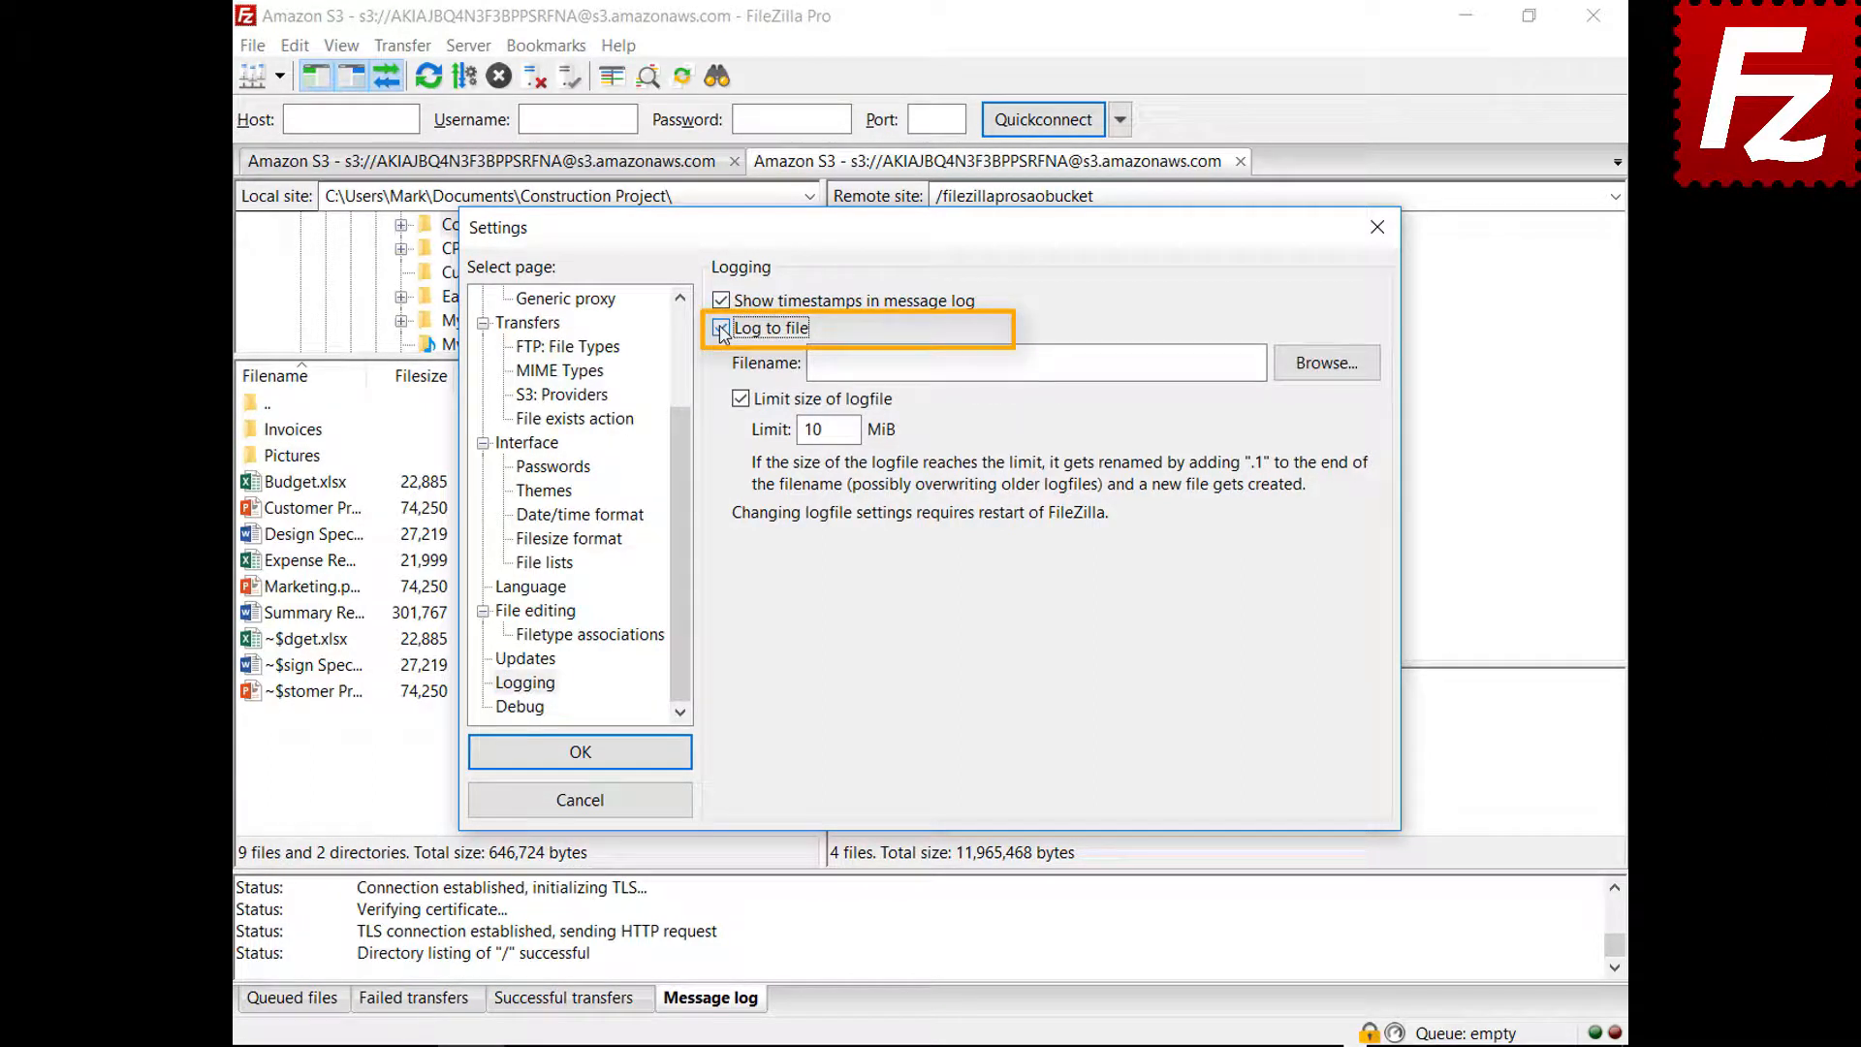
click(1324, 373)
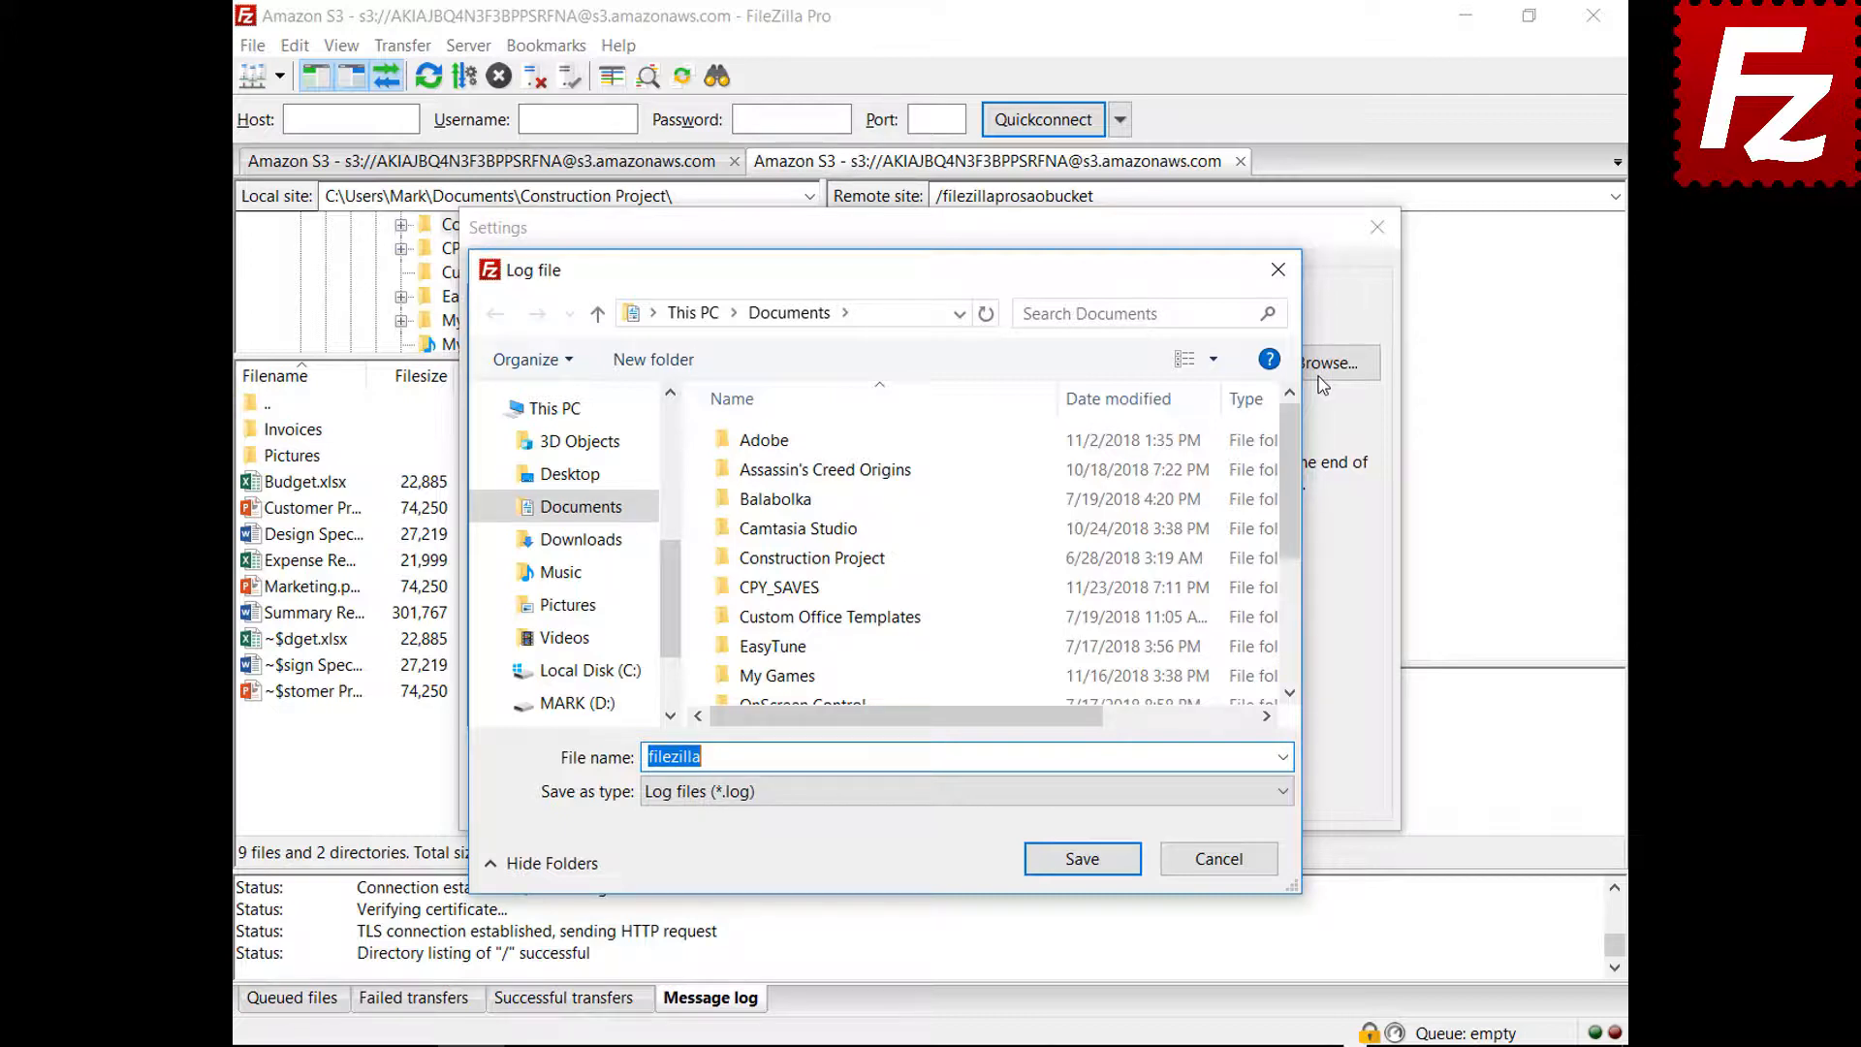
click(1083, 861)
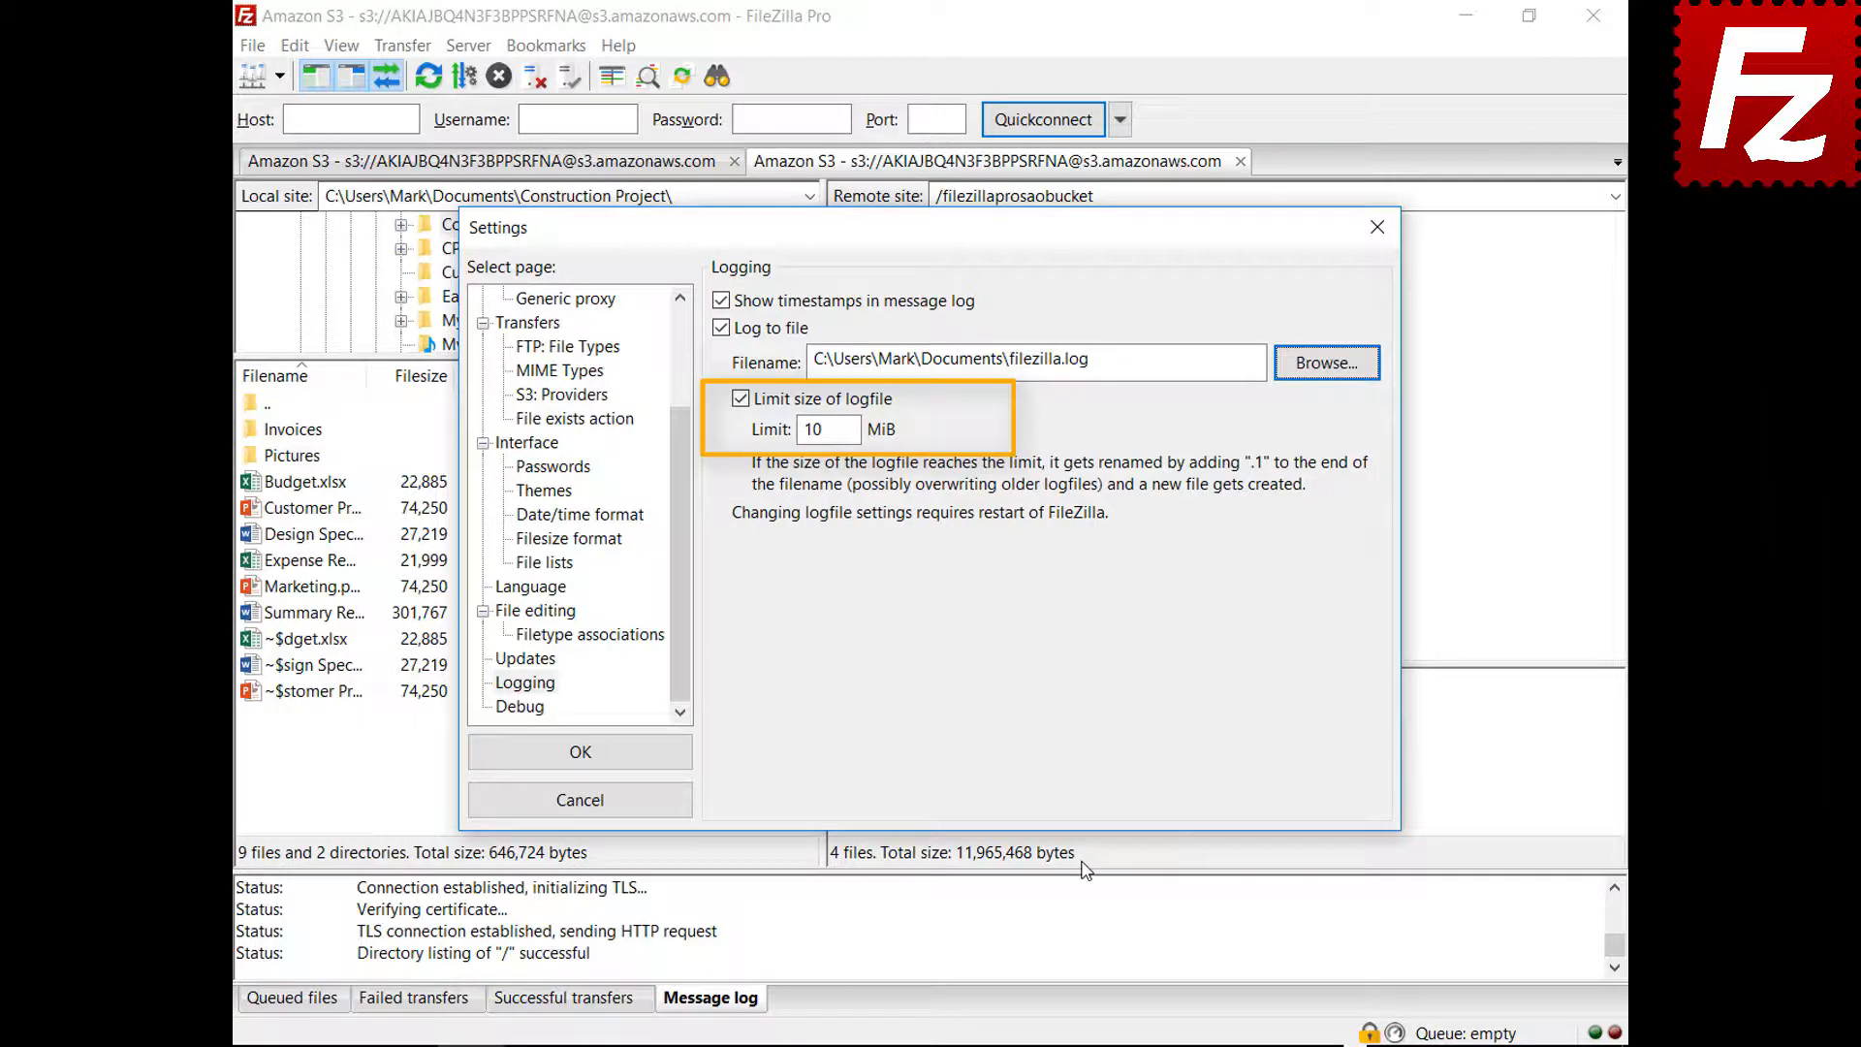
View the debugging options, then relaunch FileZilla Pro
click(539, 715)
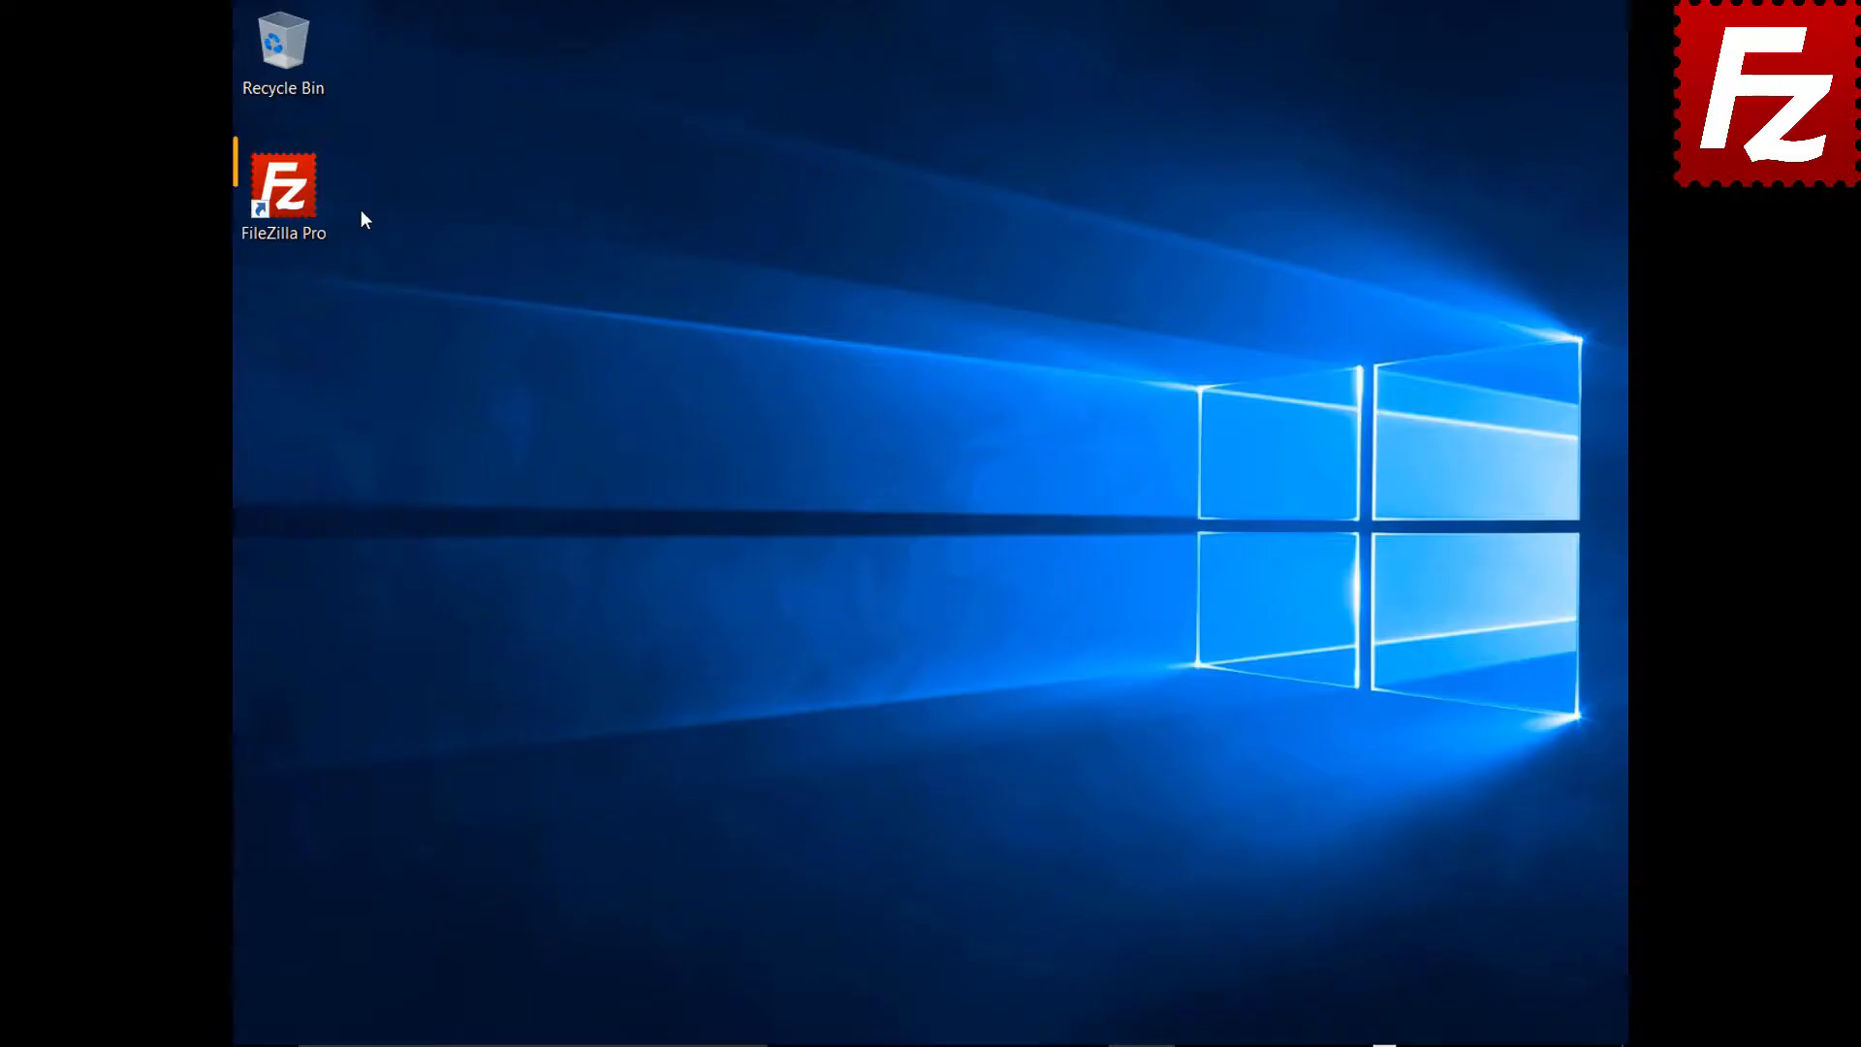
double_click(295, 201)
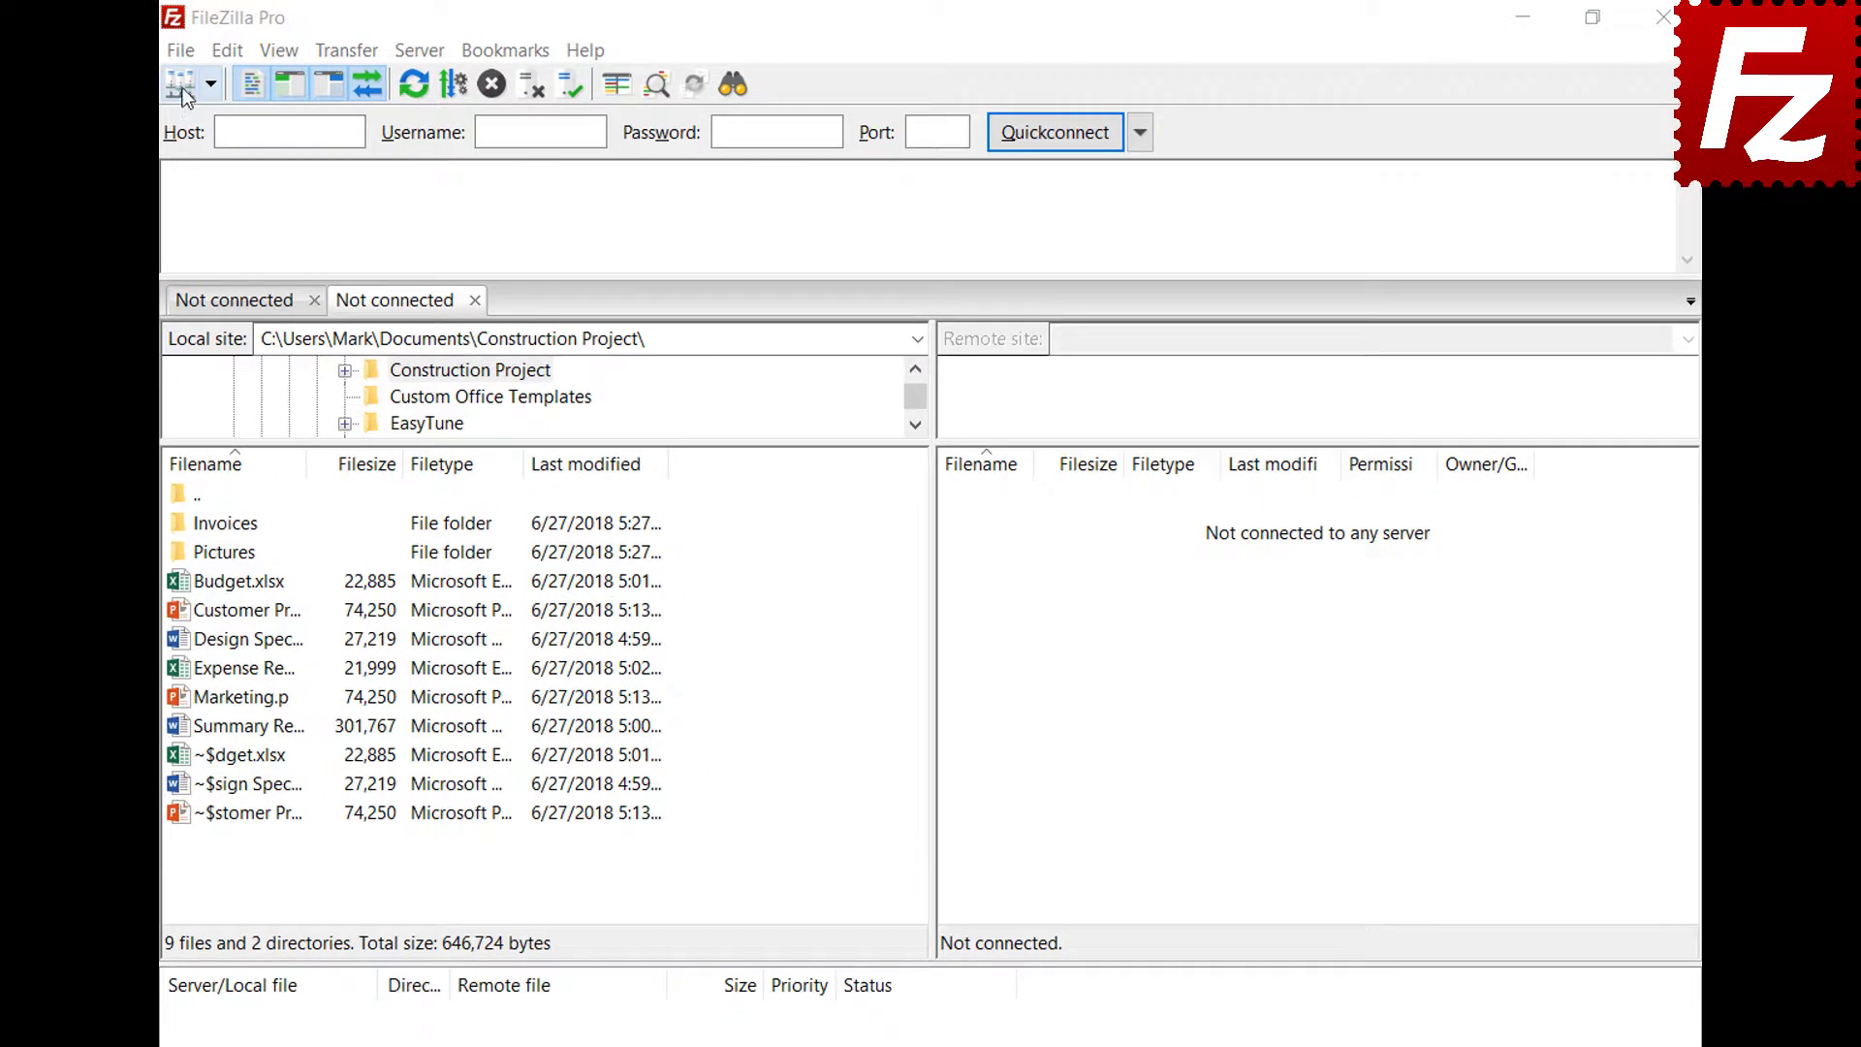
click(184, 54)
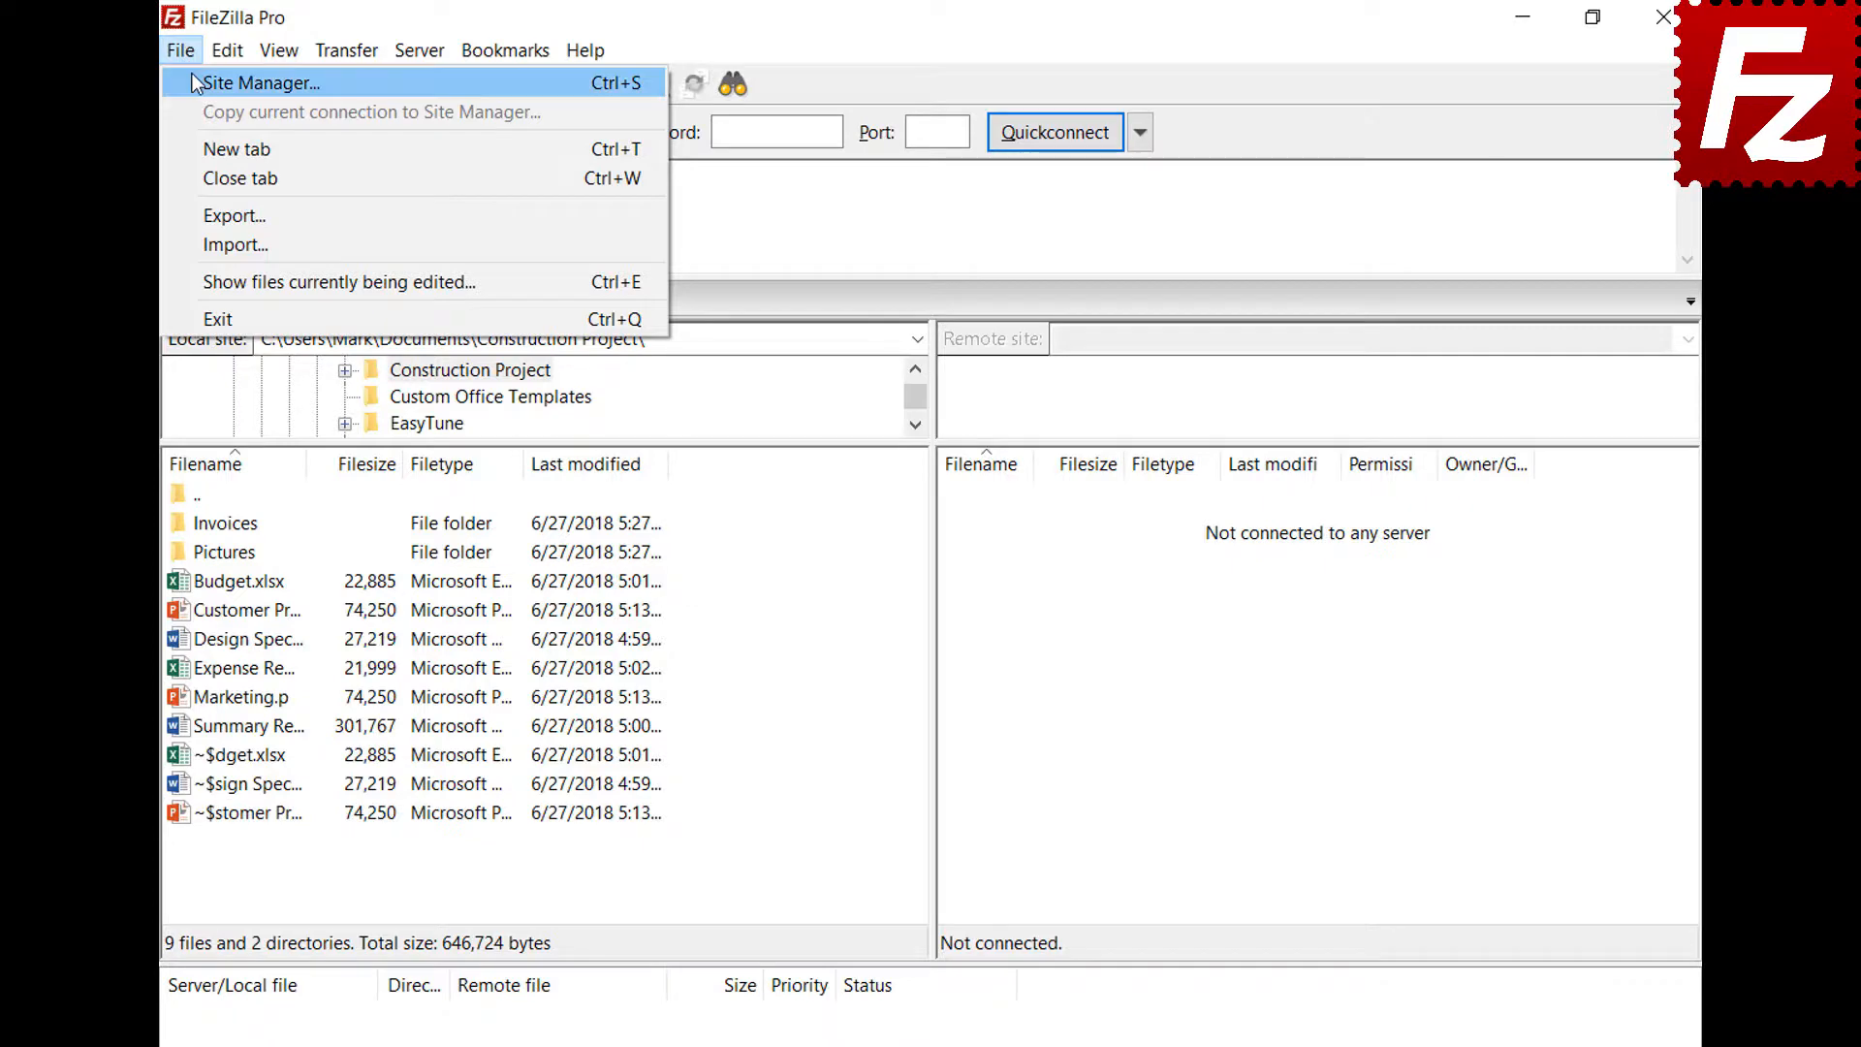
Create a saved site named Amazon EC2 using SFTP with the pasted EC2 hostname
click(194, 77)
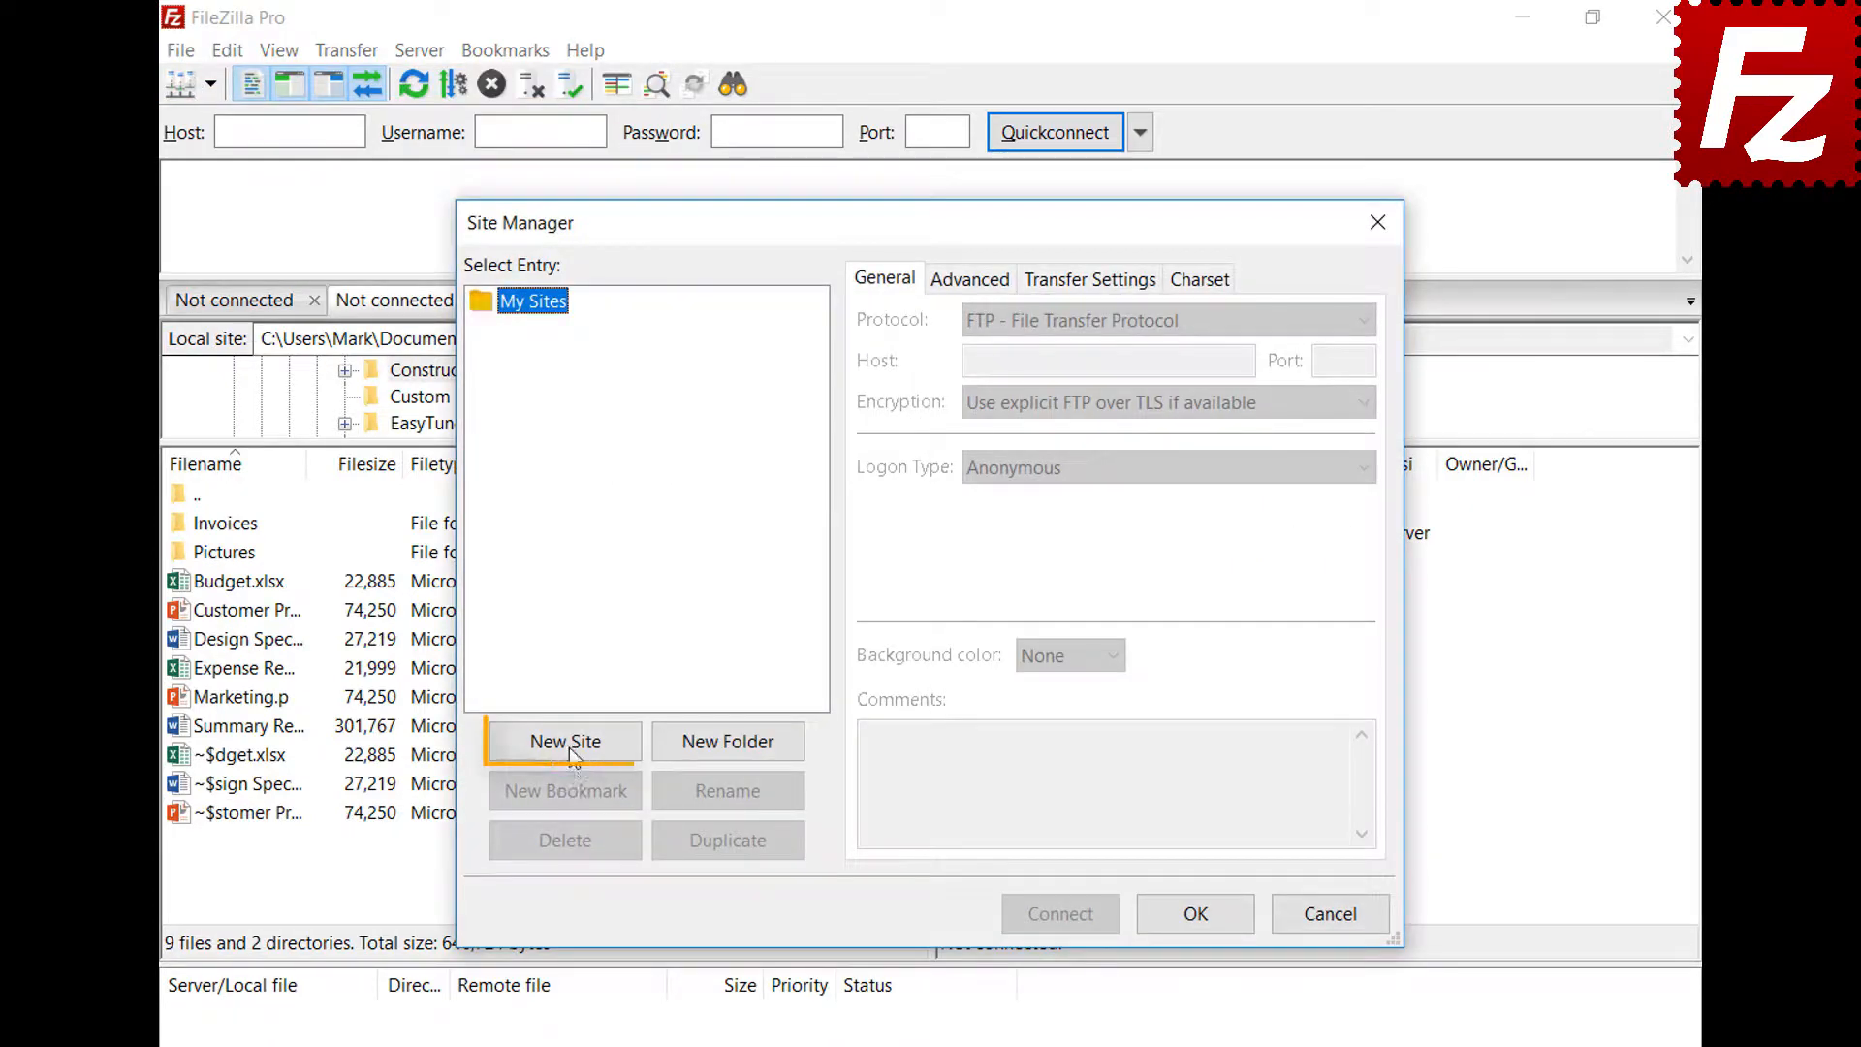
click(570, 744)
text(Ama)
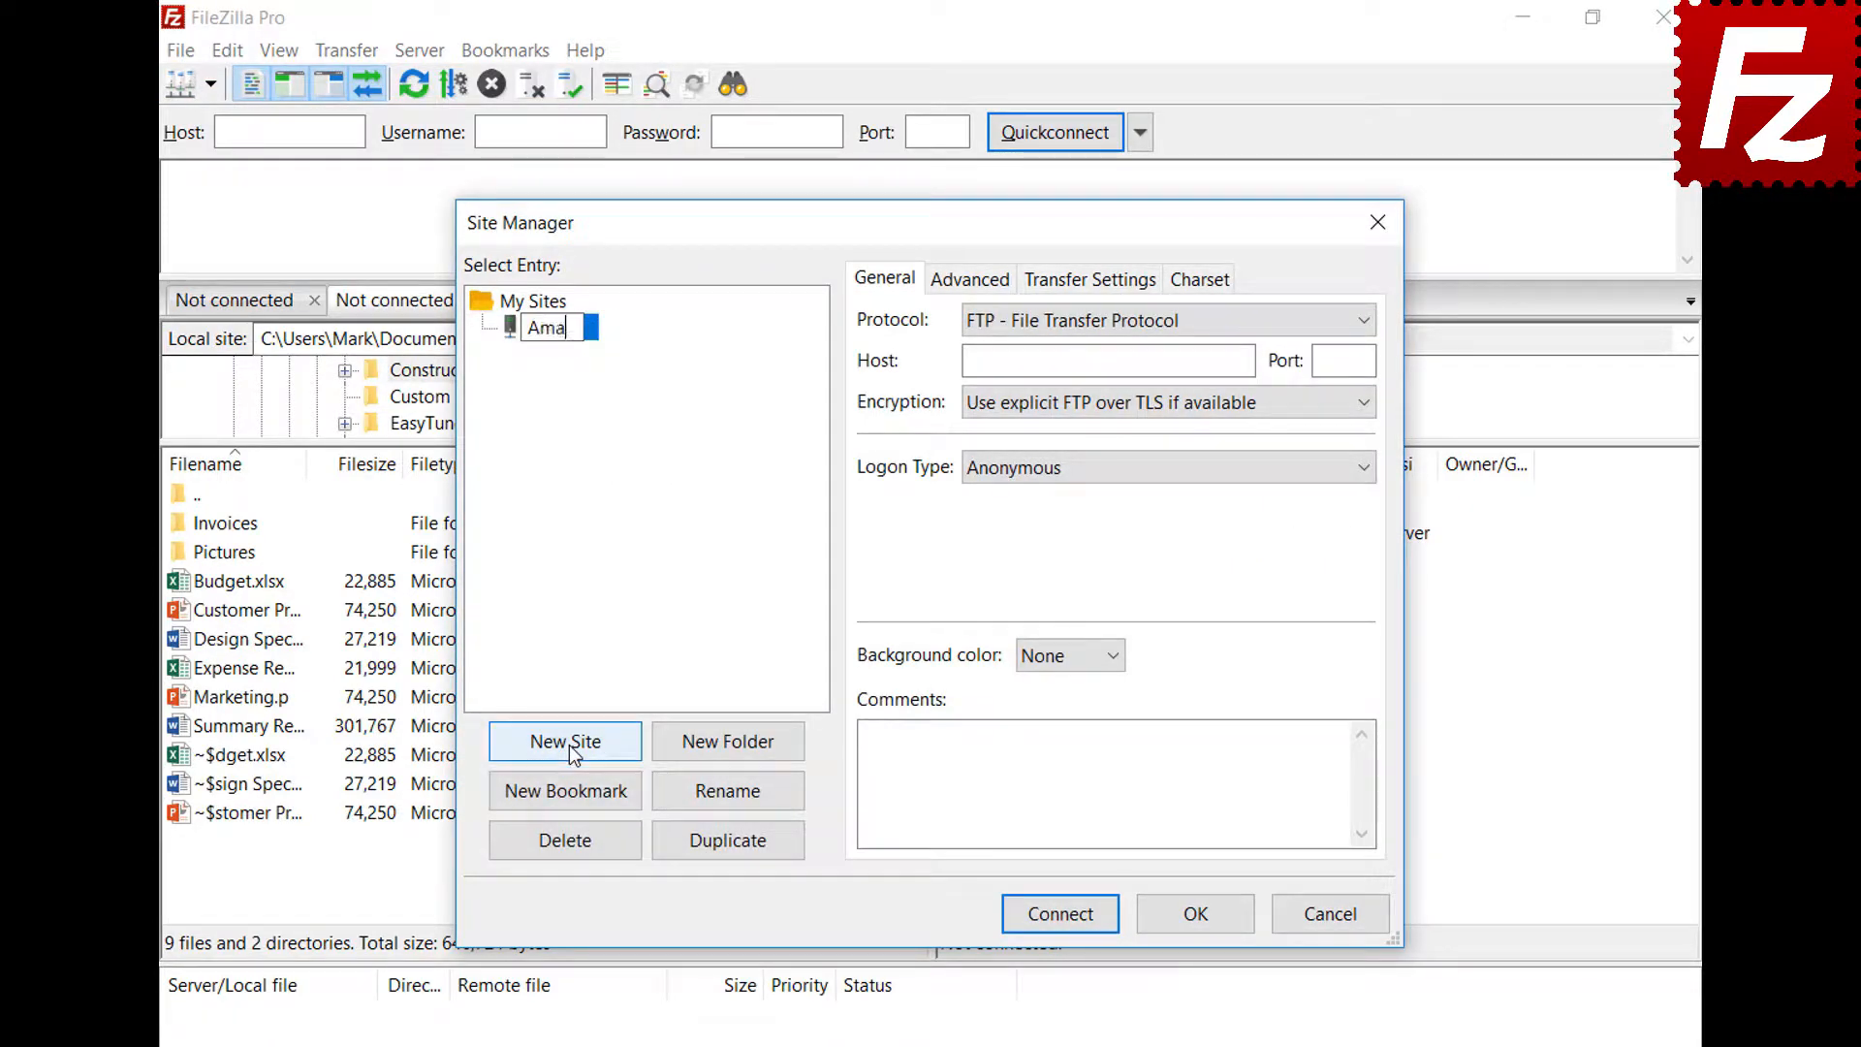
text(zon EC2)
key(Return)
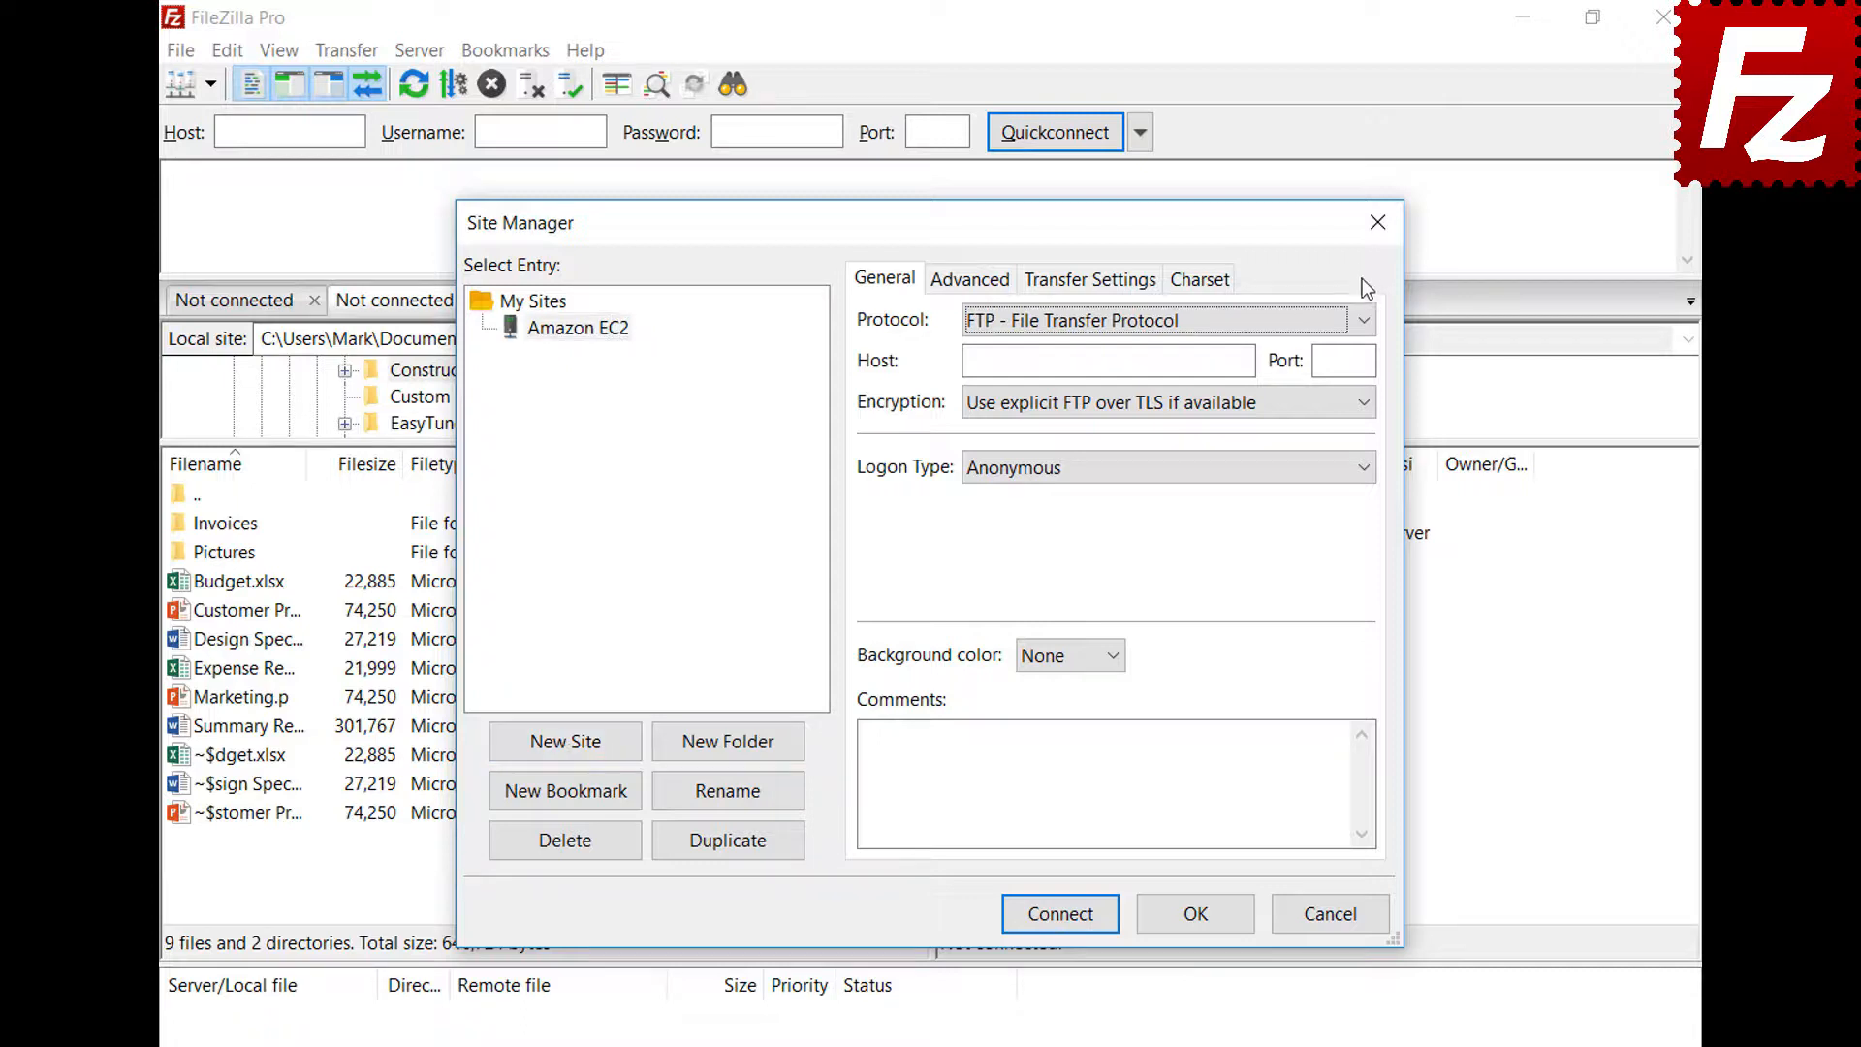
click(1364, 323)
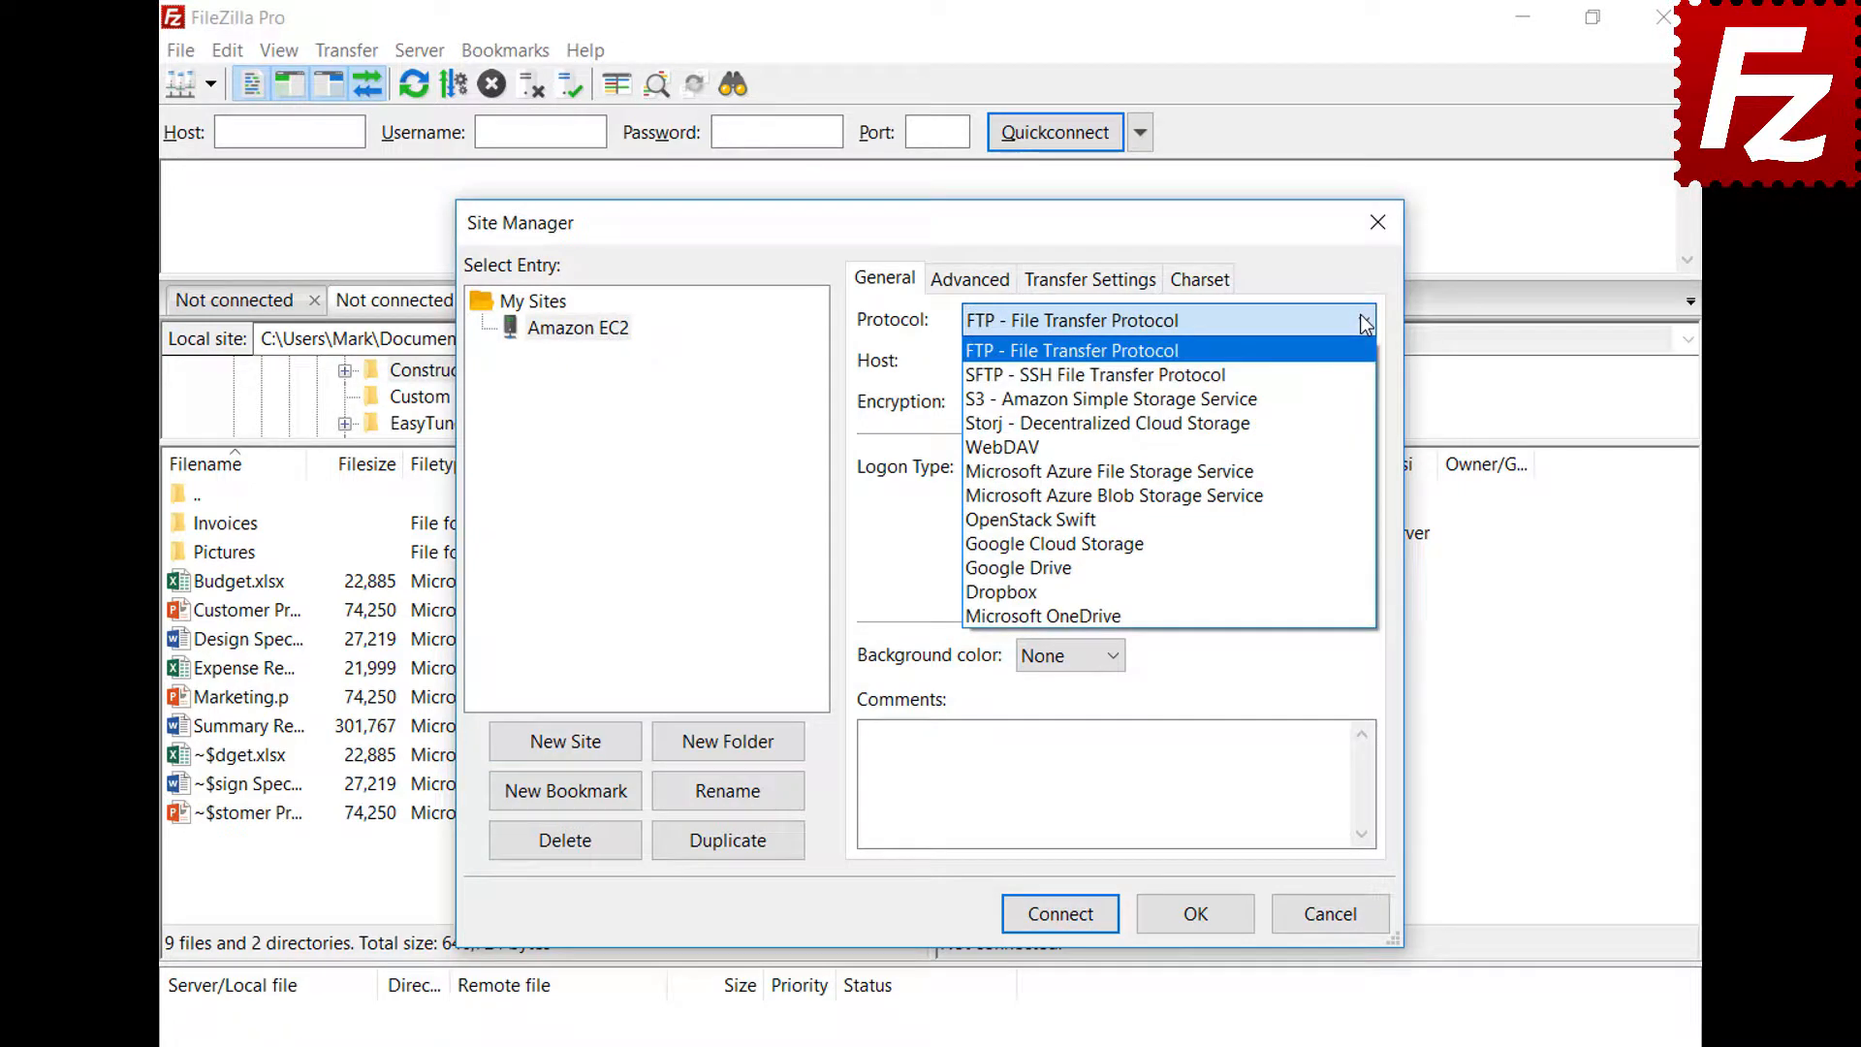
click(1365, 375)
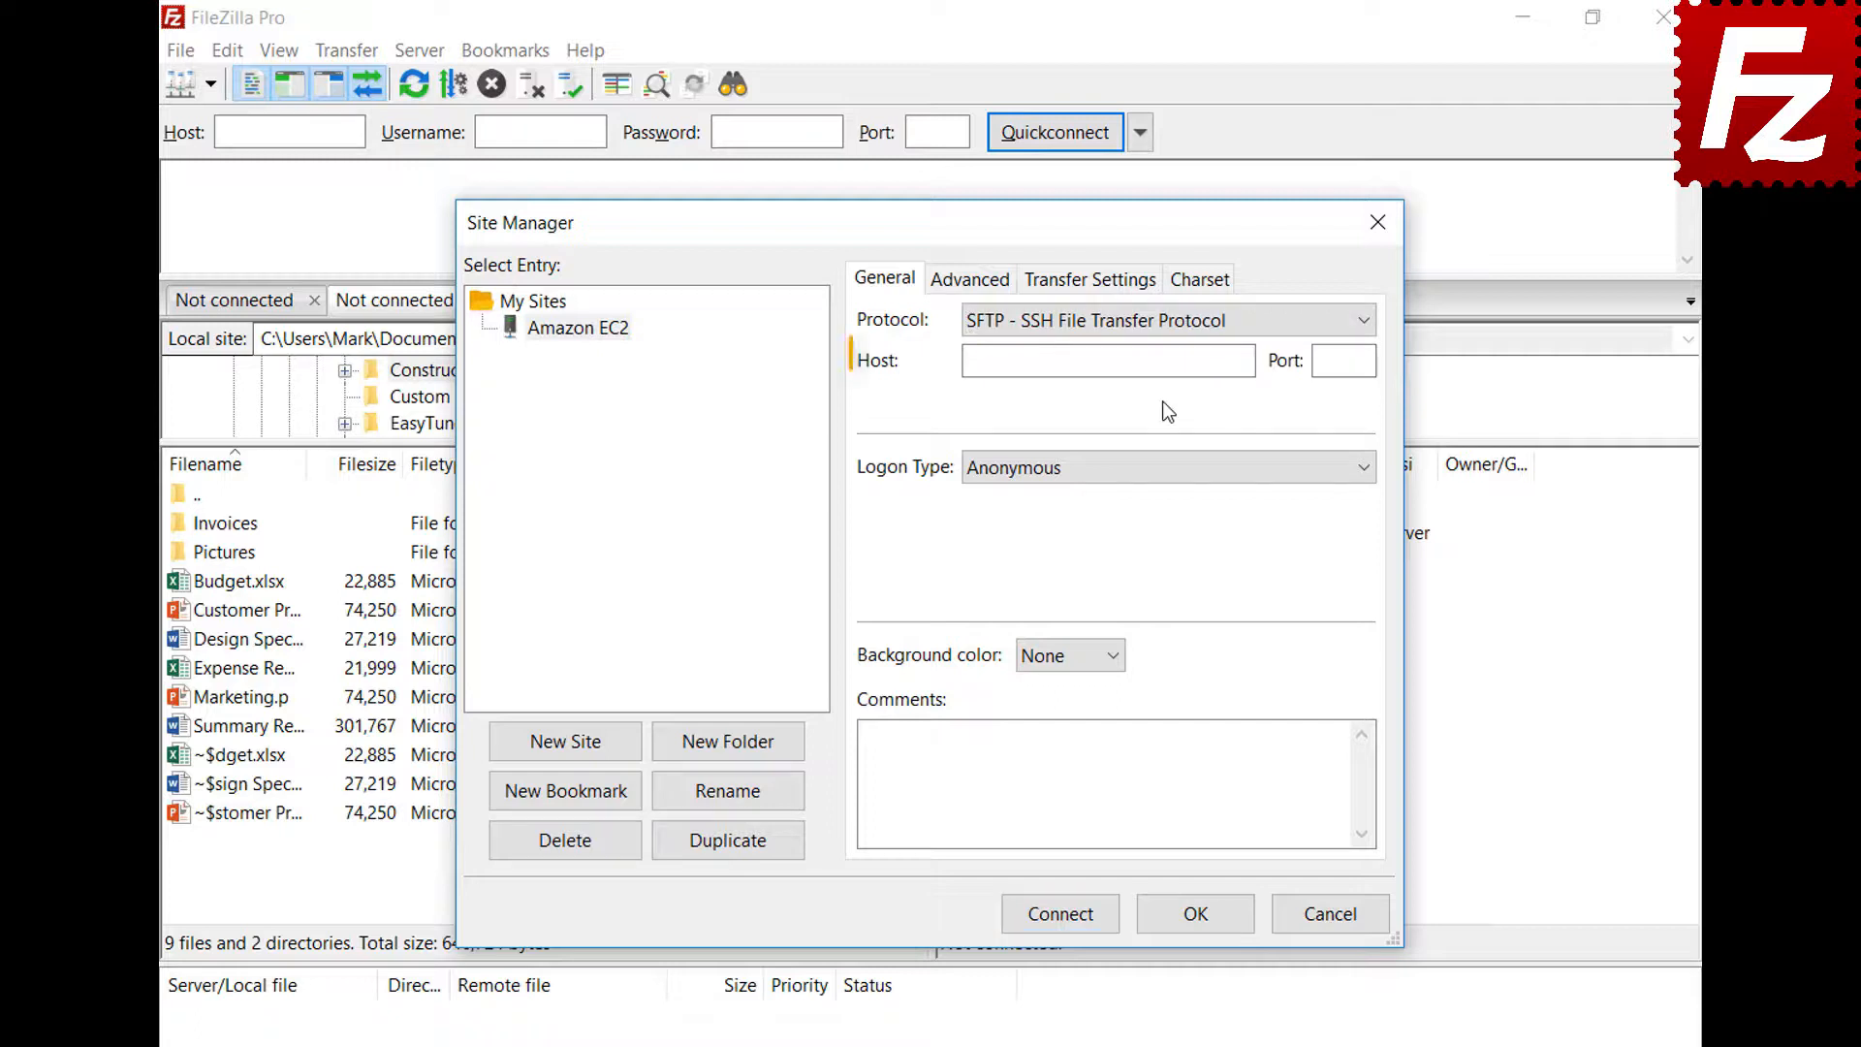
click(1166, 362)
key(ctrl+v)
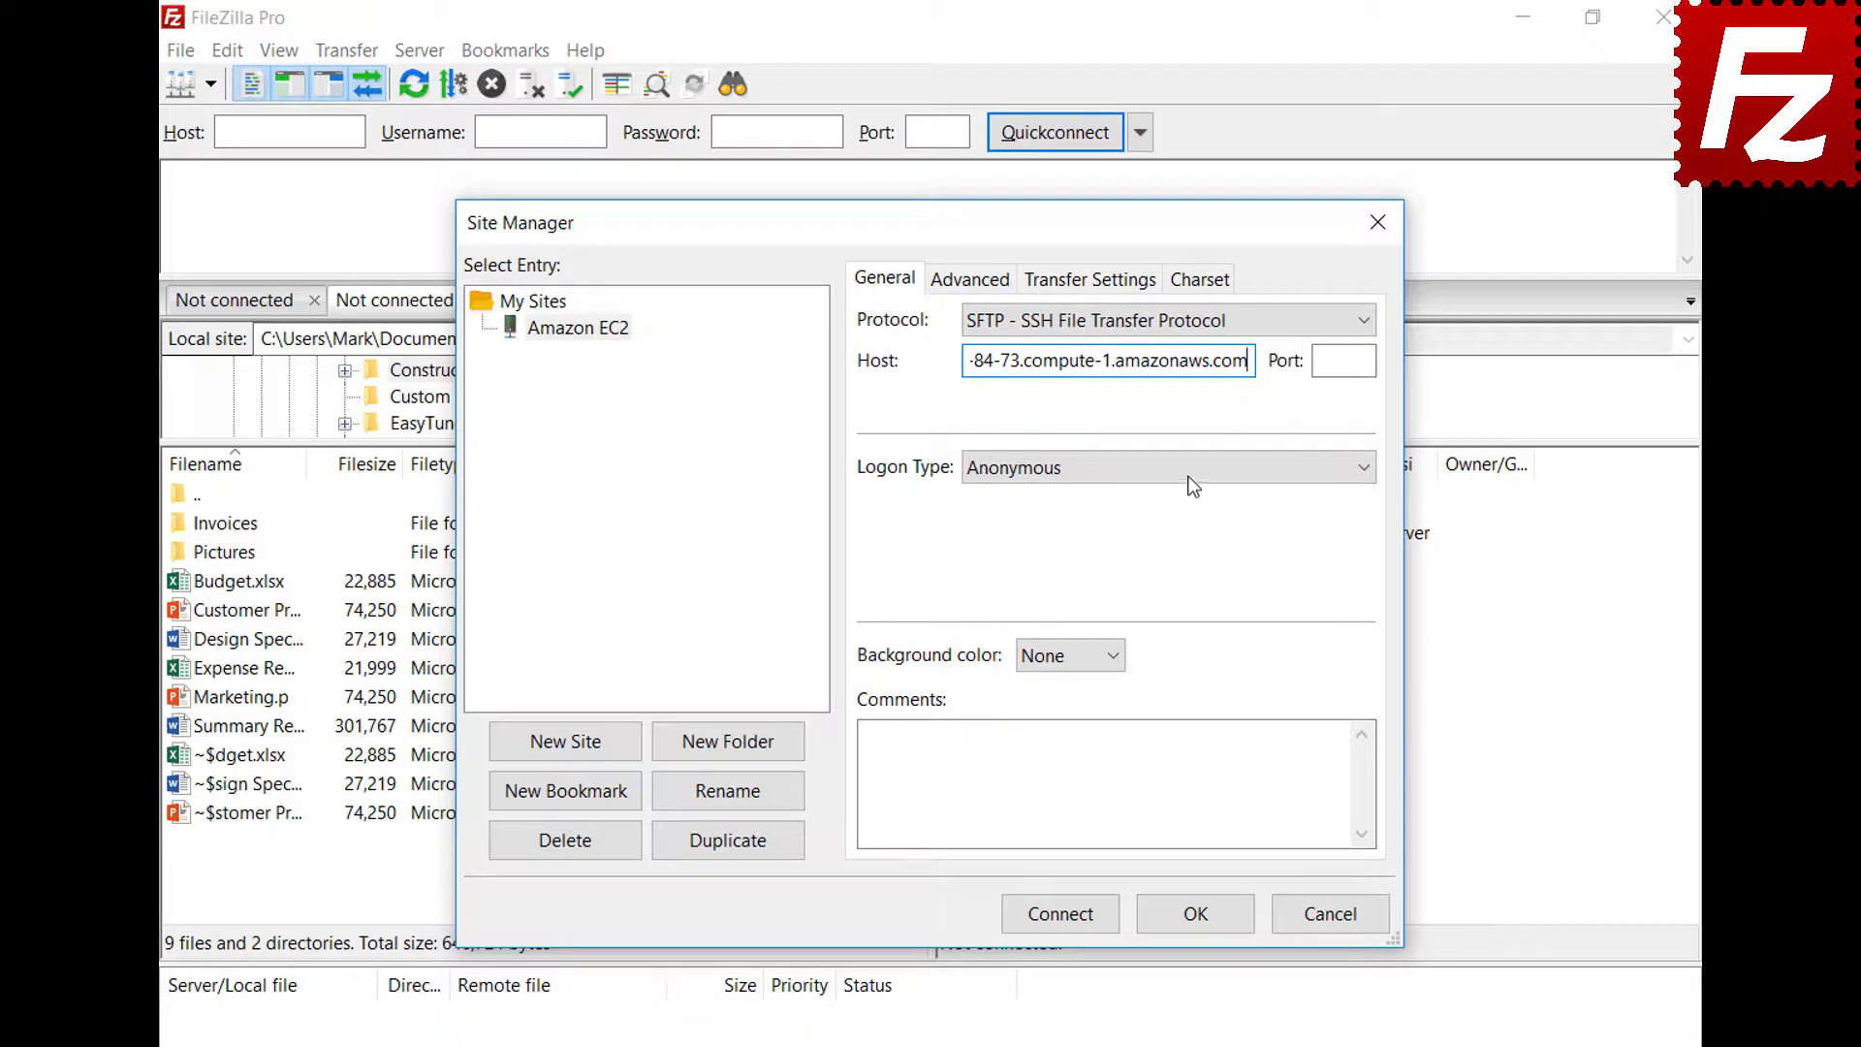
Use Key file logon with user ubuntu and AWSKeyPair.pem, then connect
click(1188, 473)
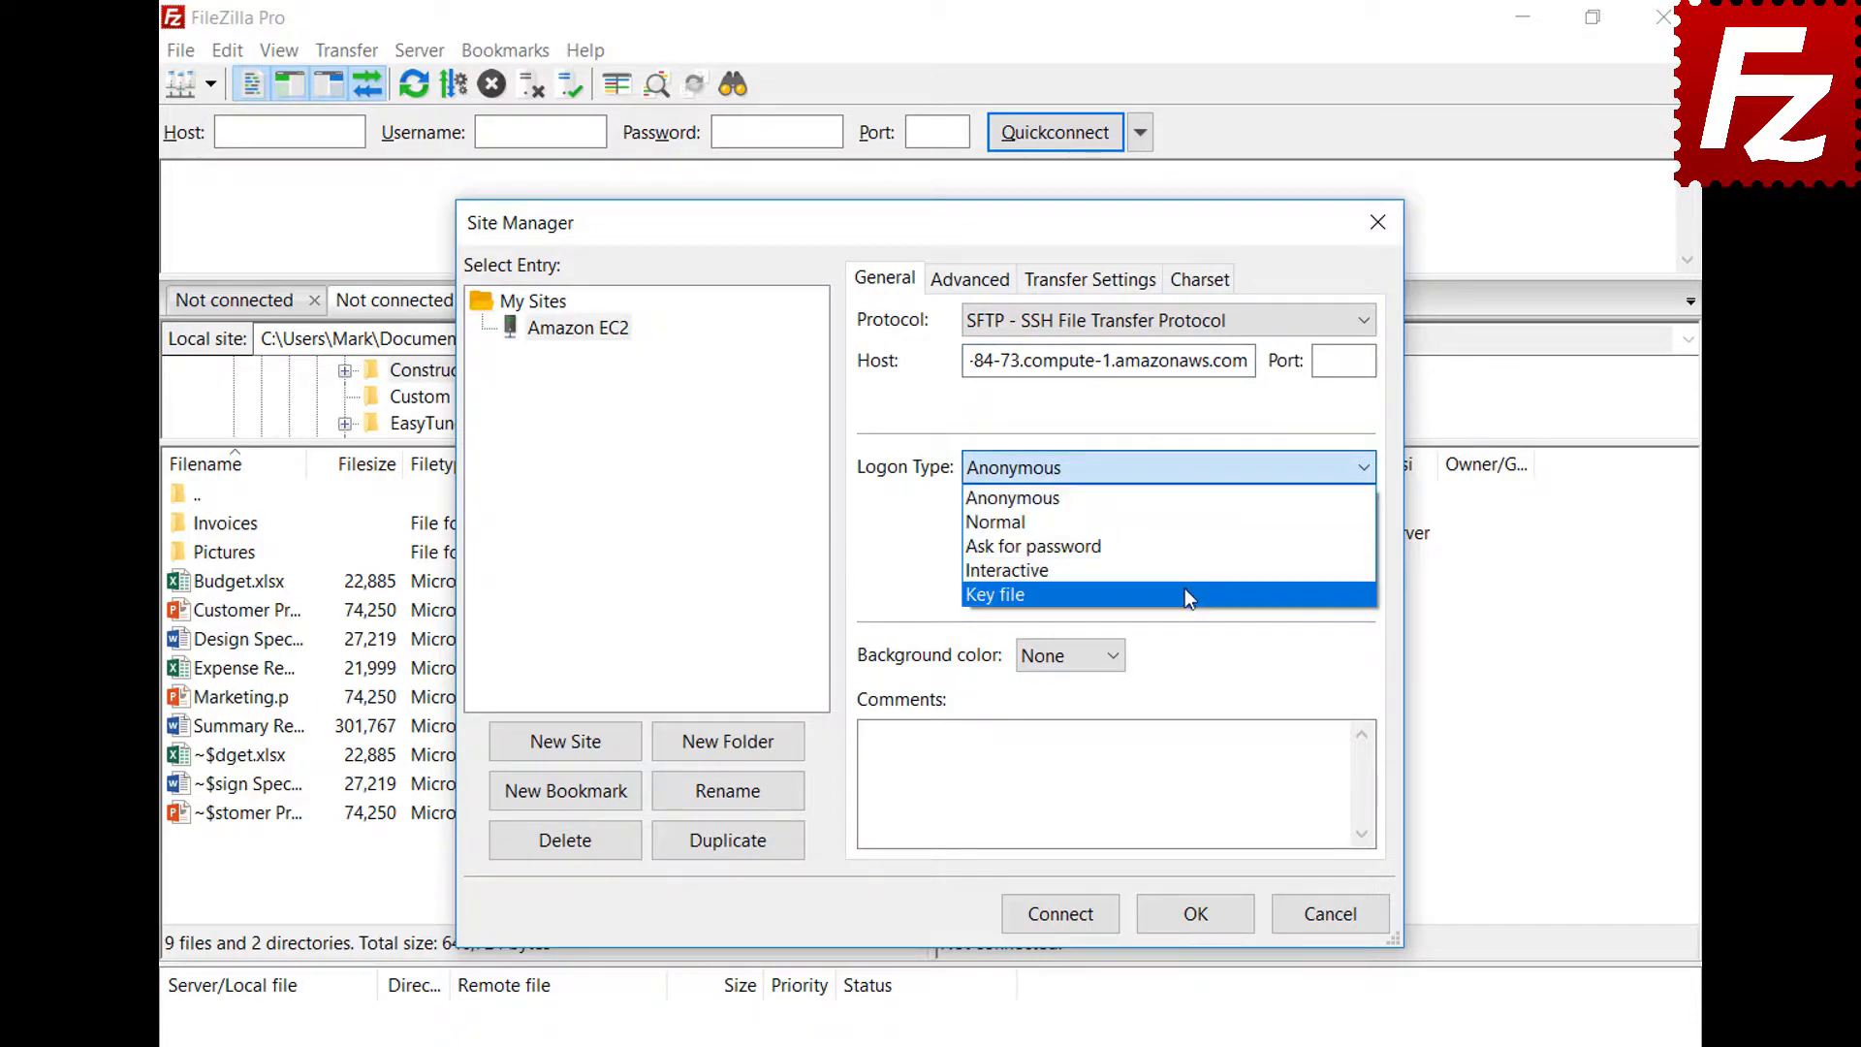
click(1186, 591)
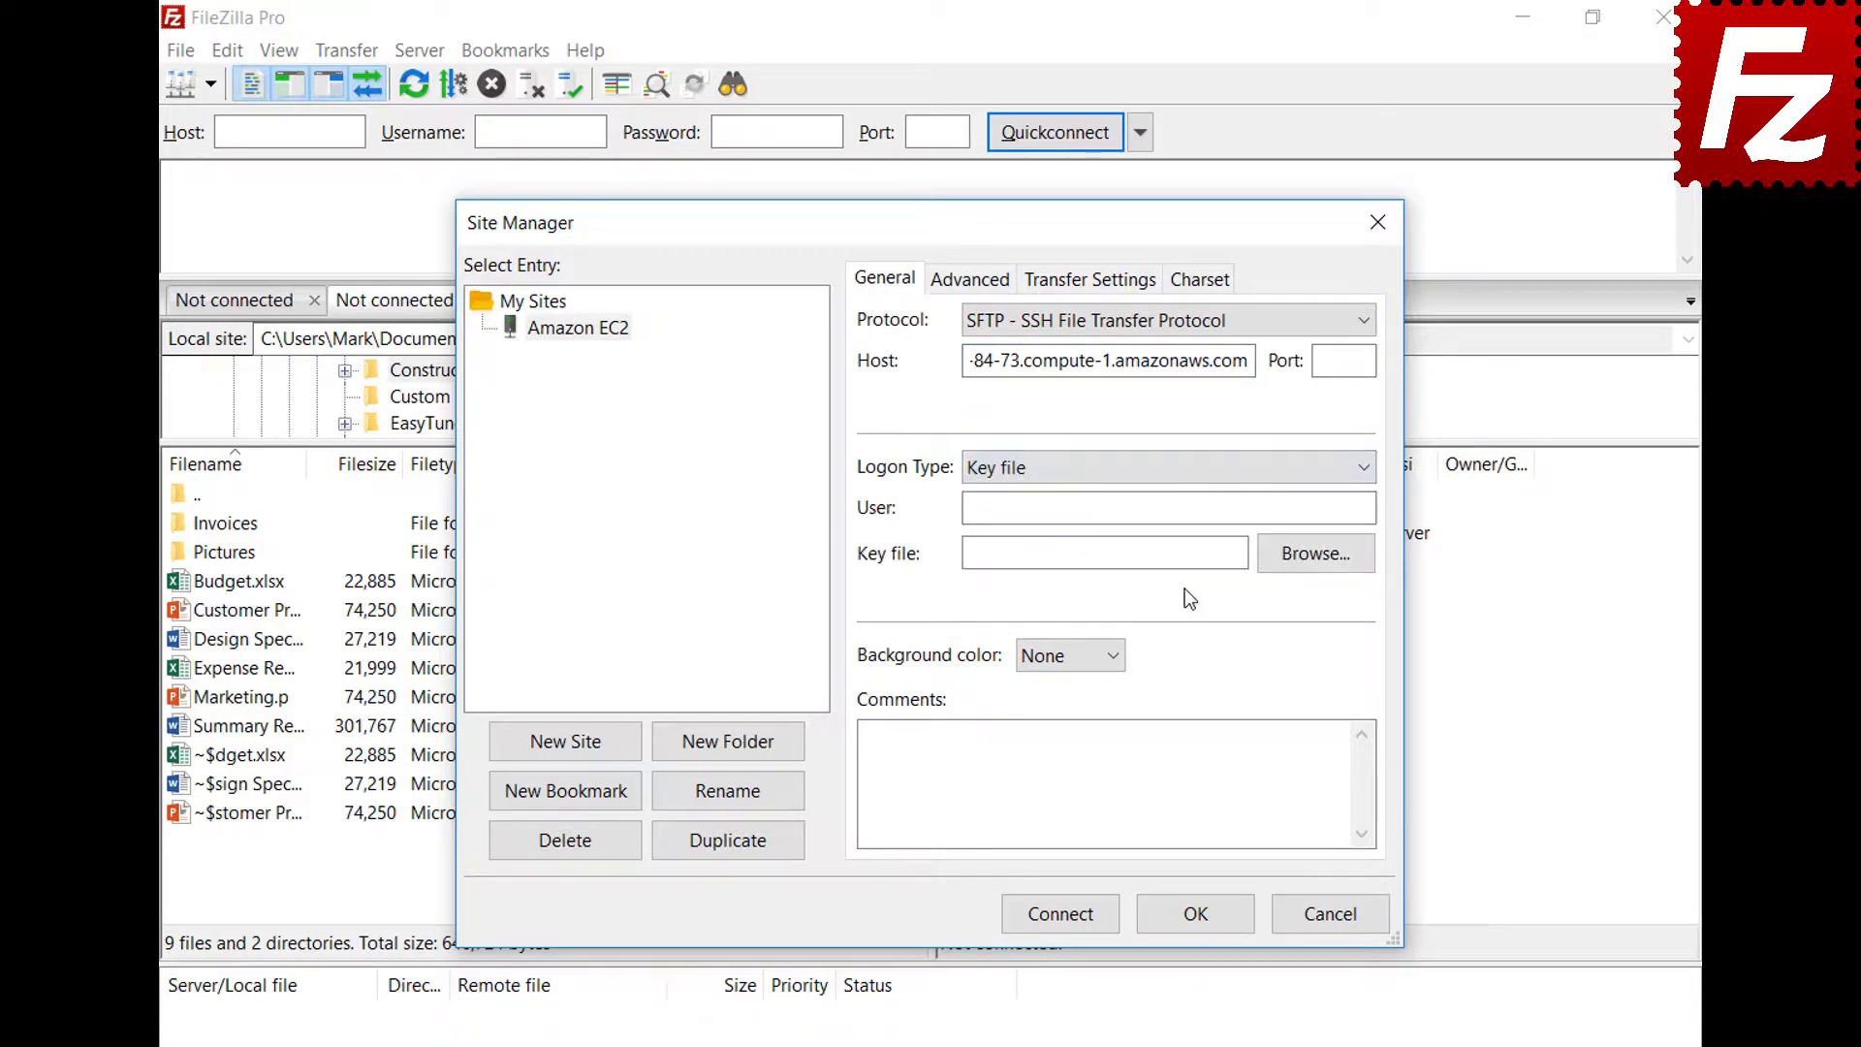
click(1197, 512)
text(ubuntu)
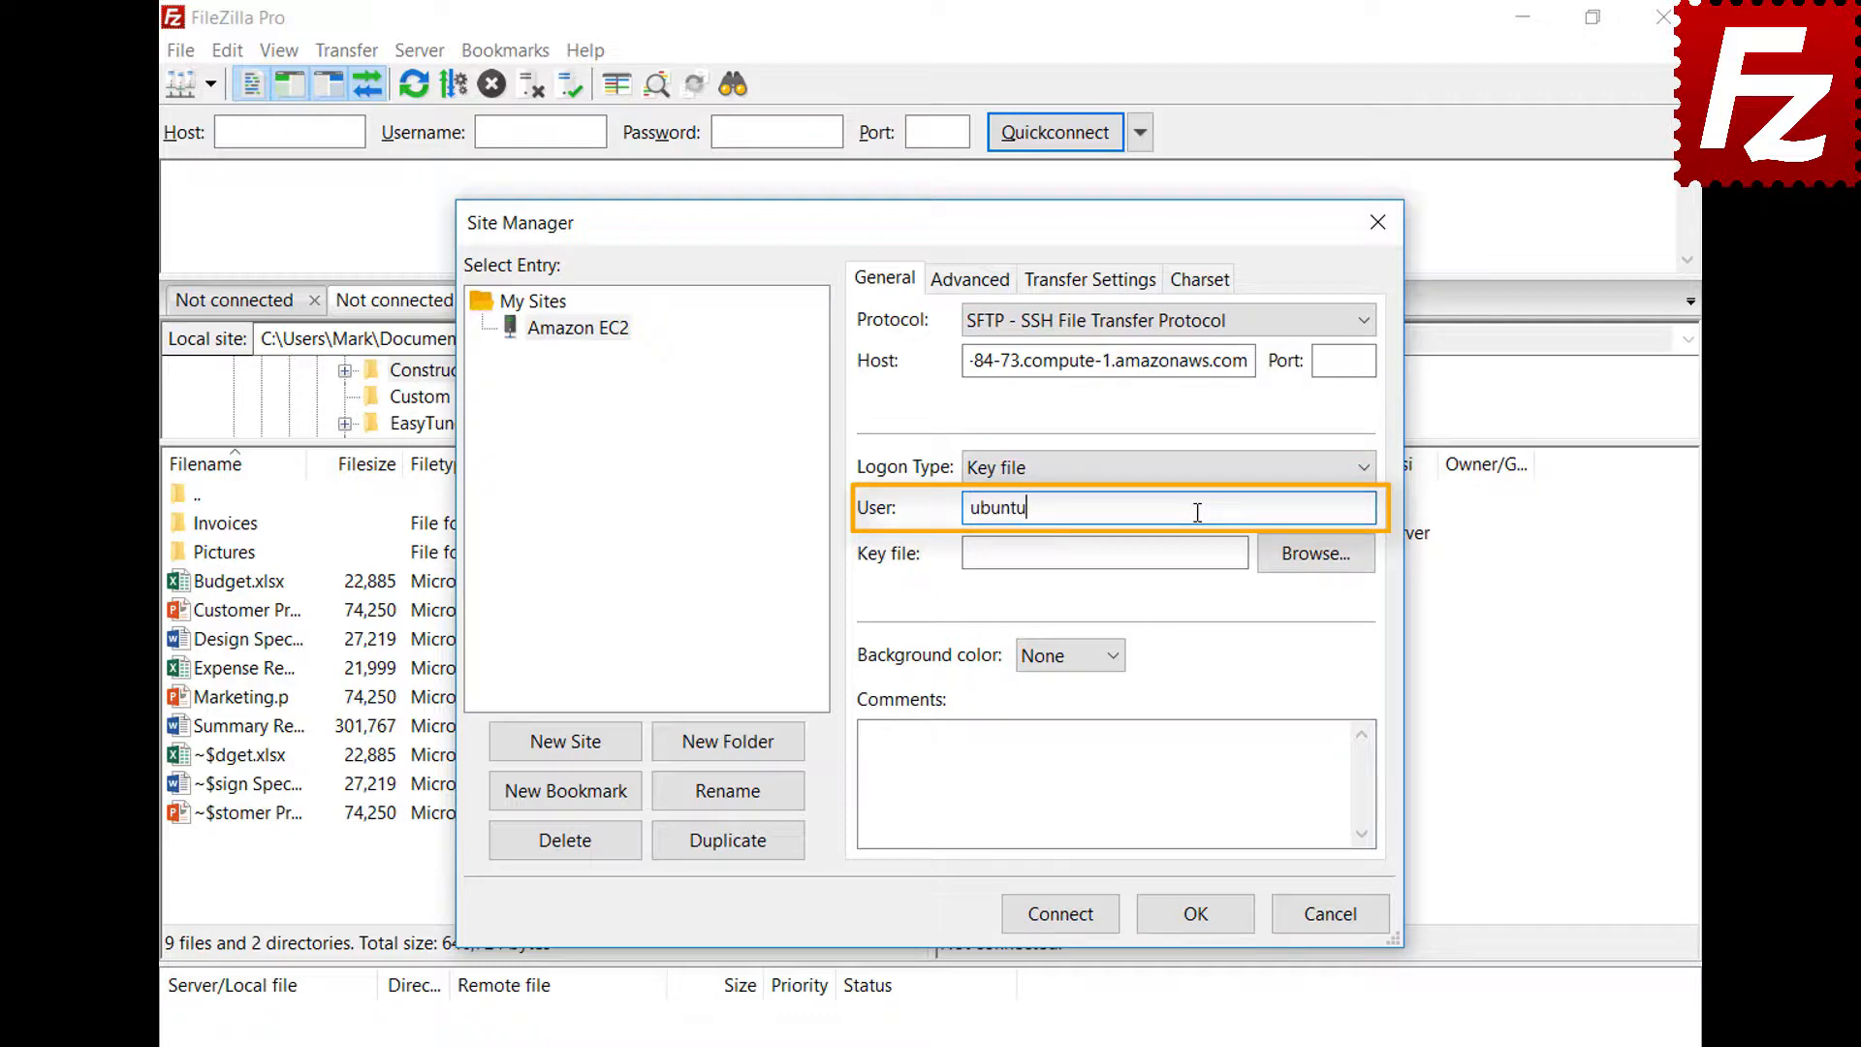
click(1315, 557)
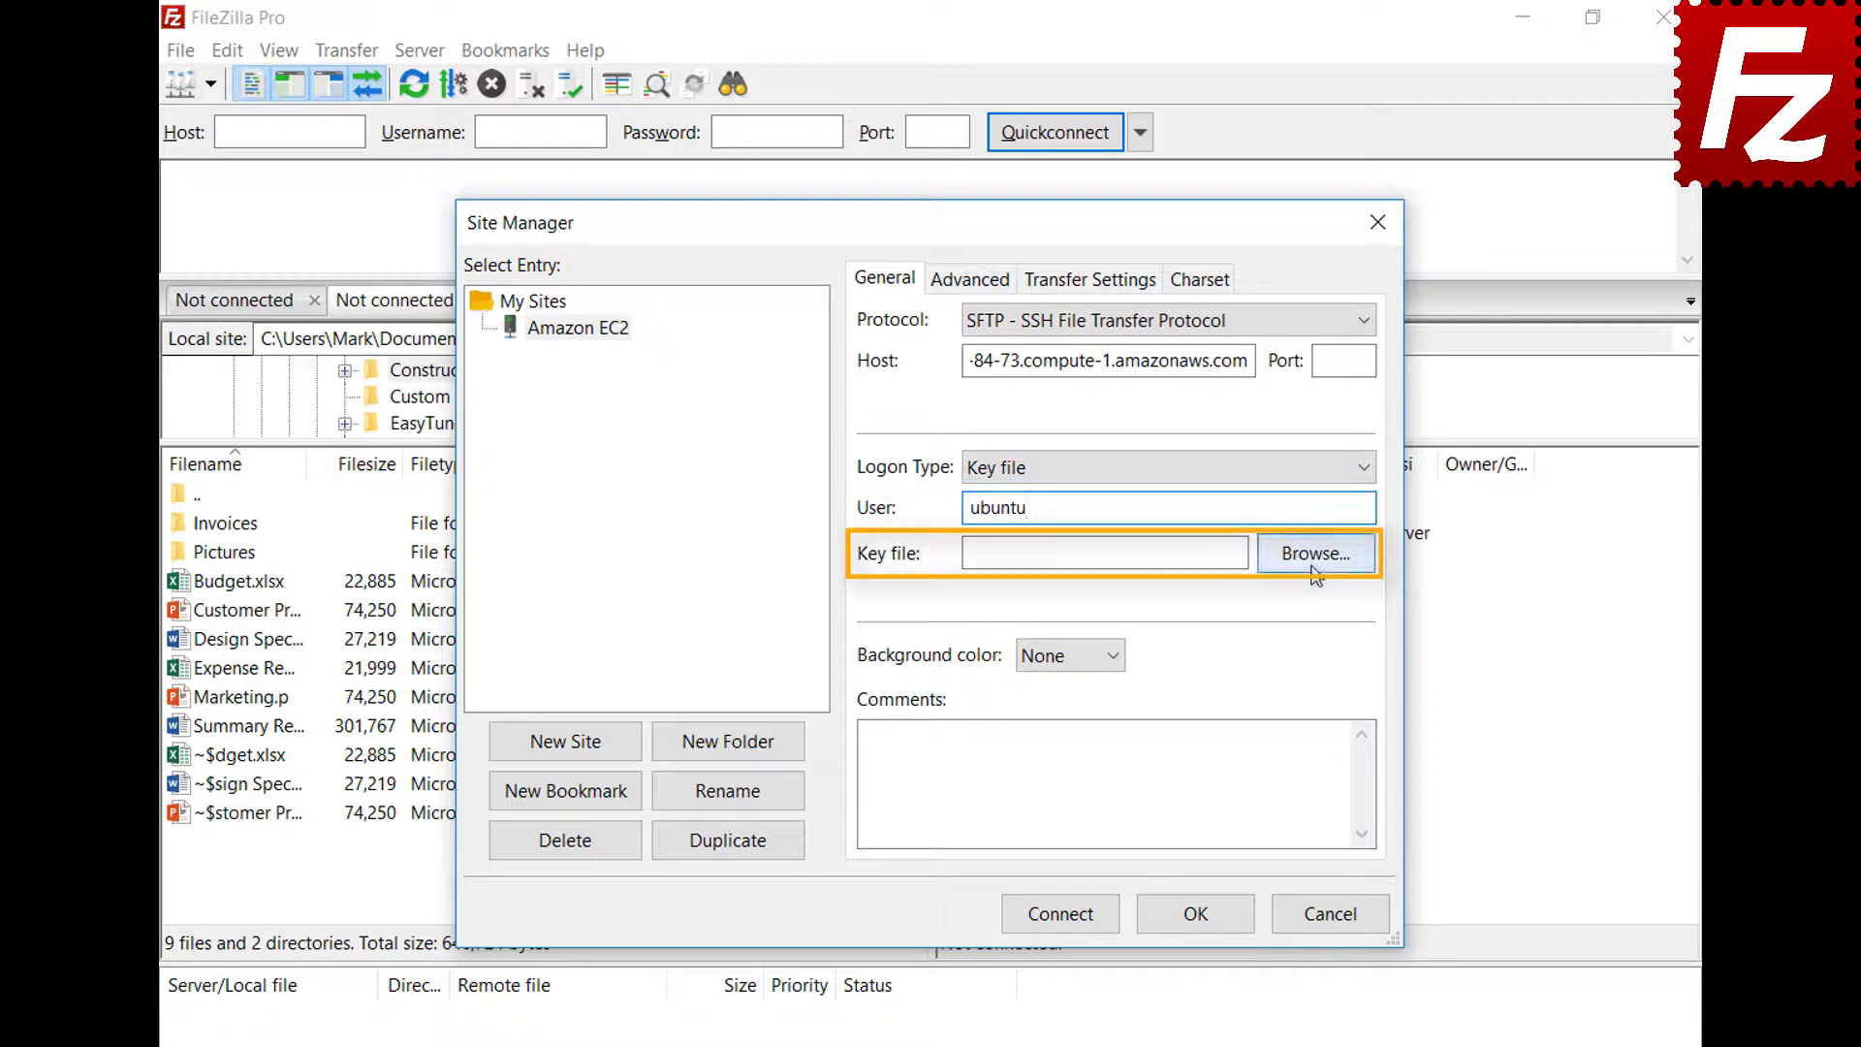
click(865, 796)
double_click(865, 797)
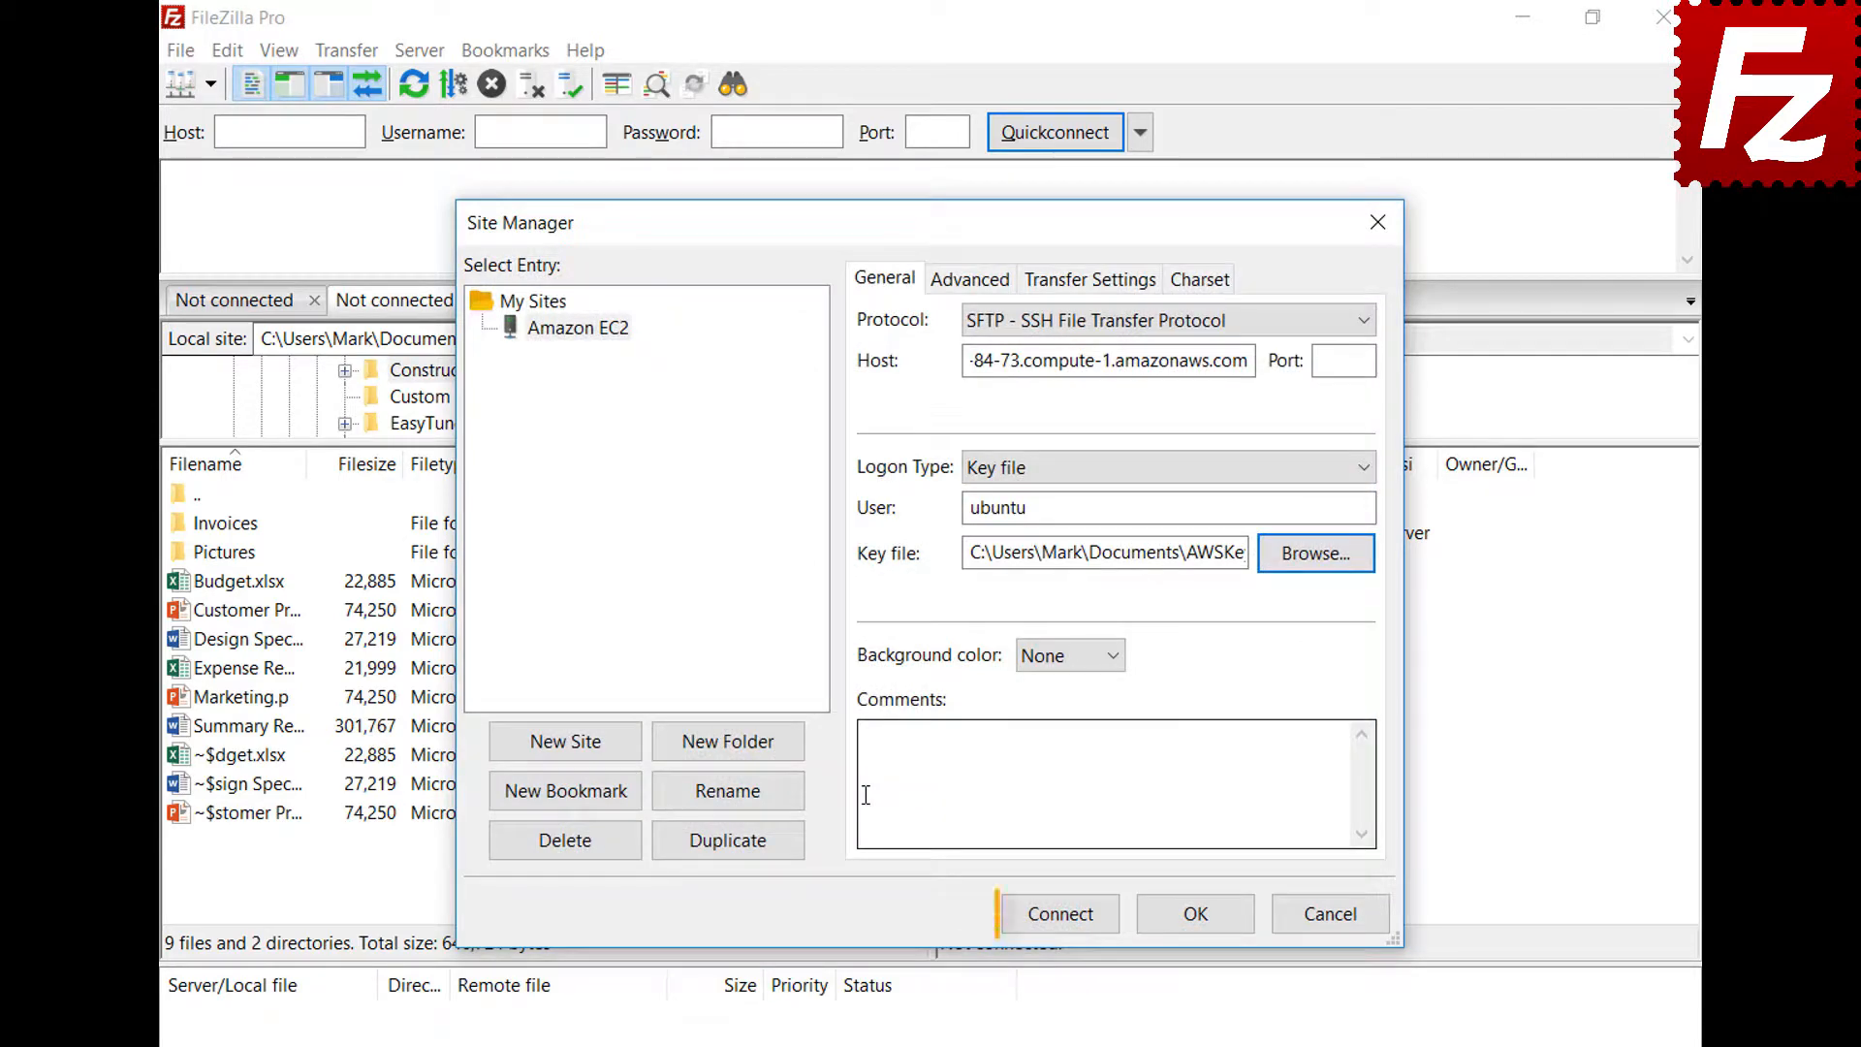
click(1063, 915)
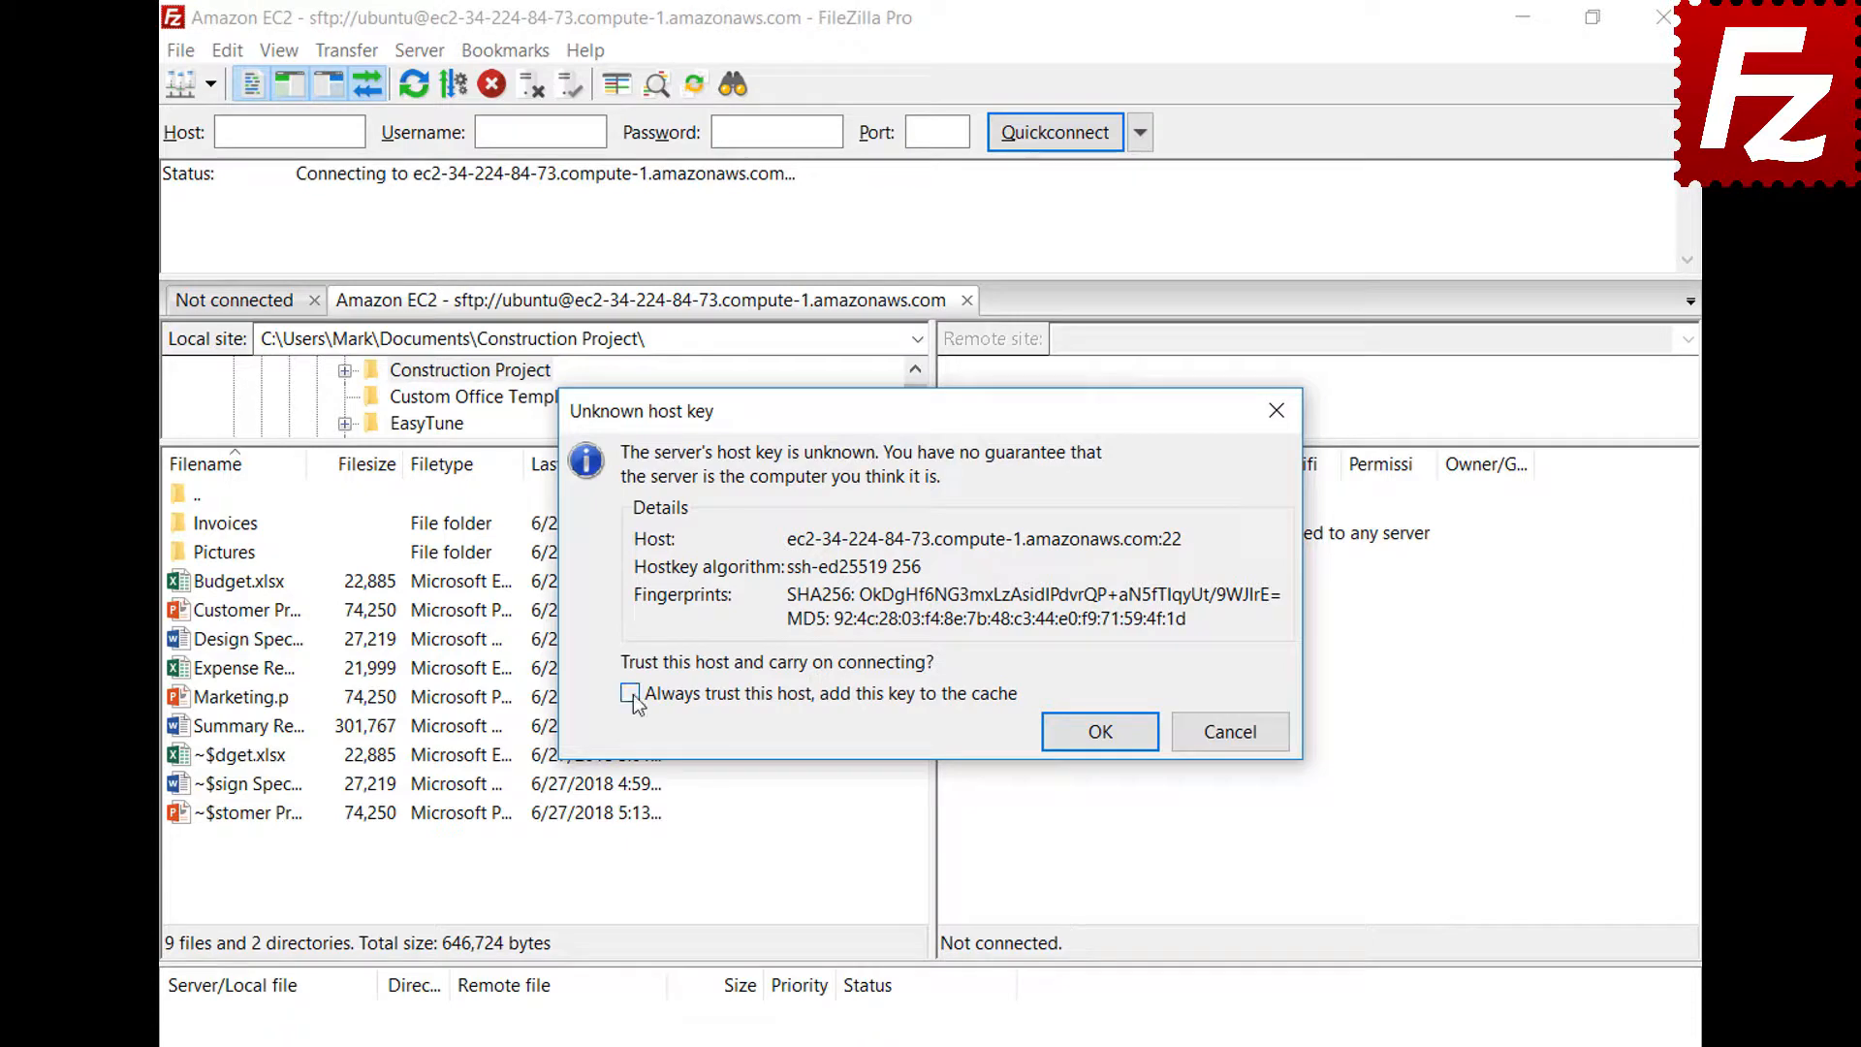
Accept the EC2 server's unknown host key, always trusting this host
click(1098, 731)
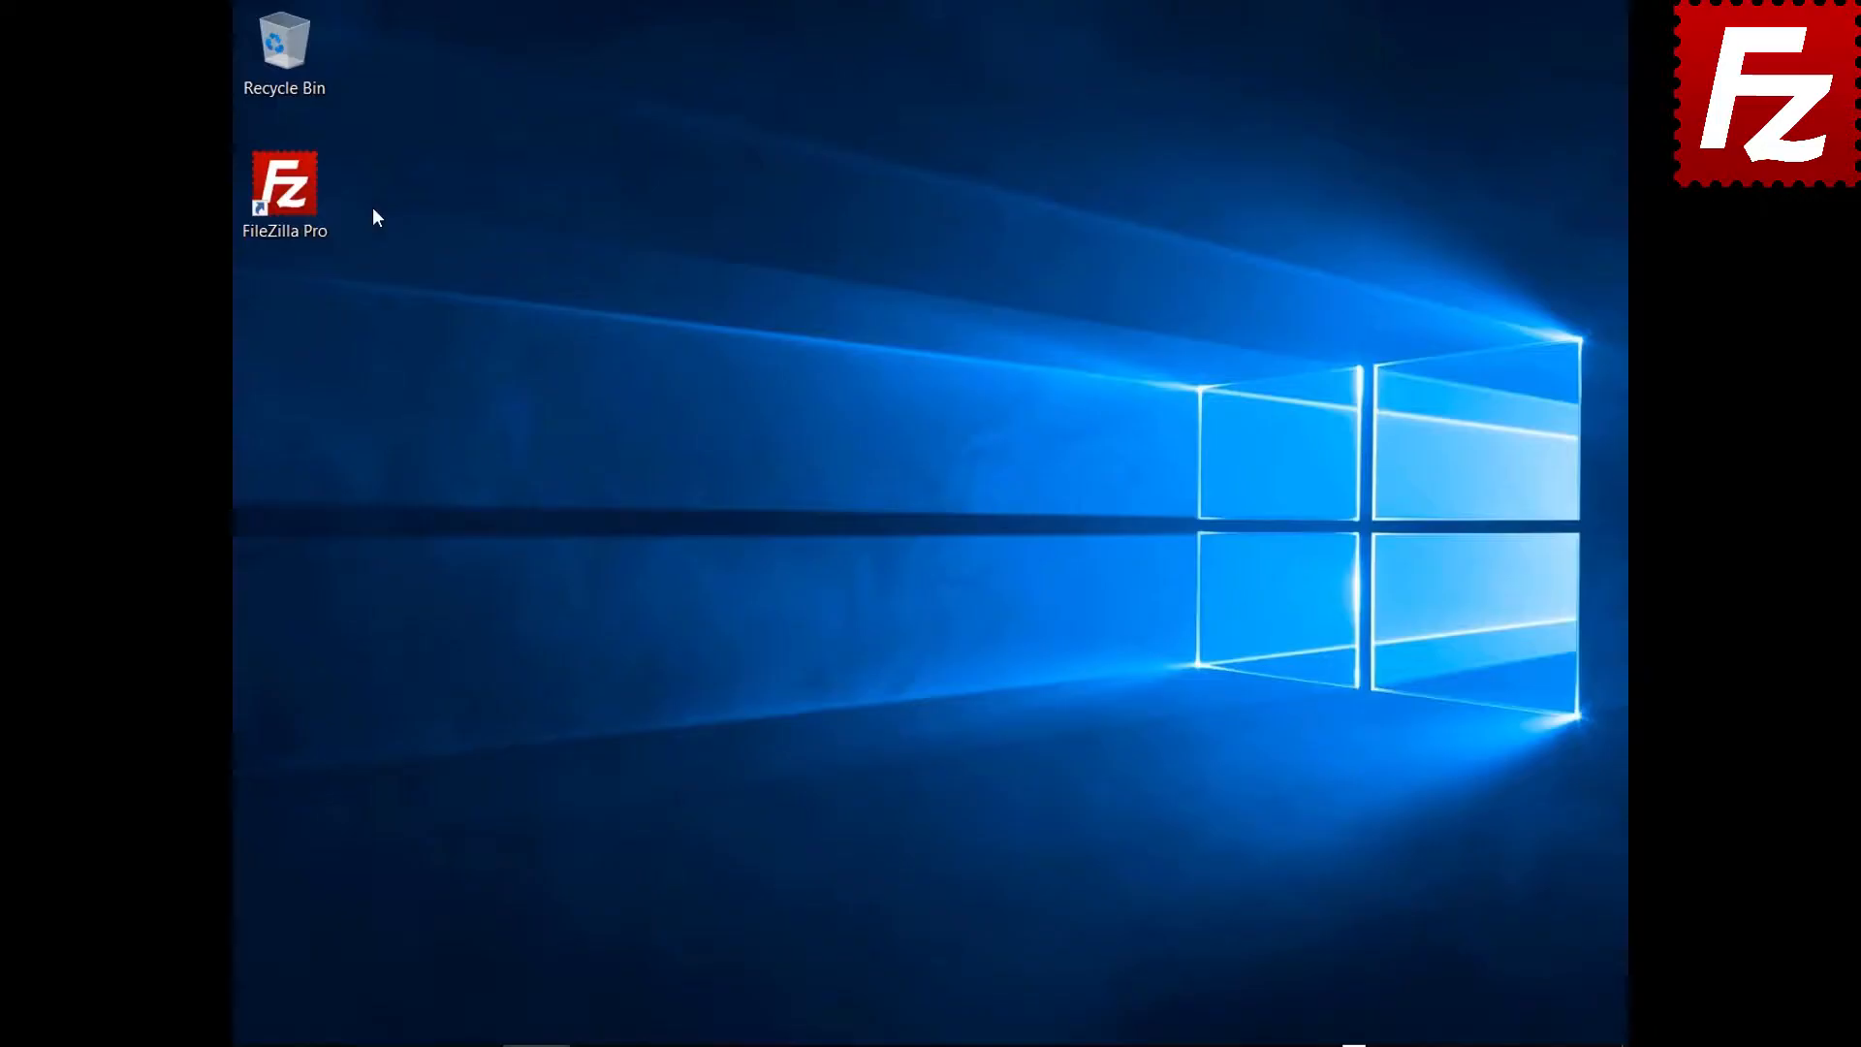
Launch FileZilla Pro and create a saved site named S3 Connection using Amazon S3
double_click(302, 209)
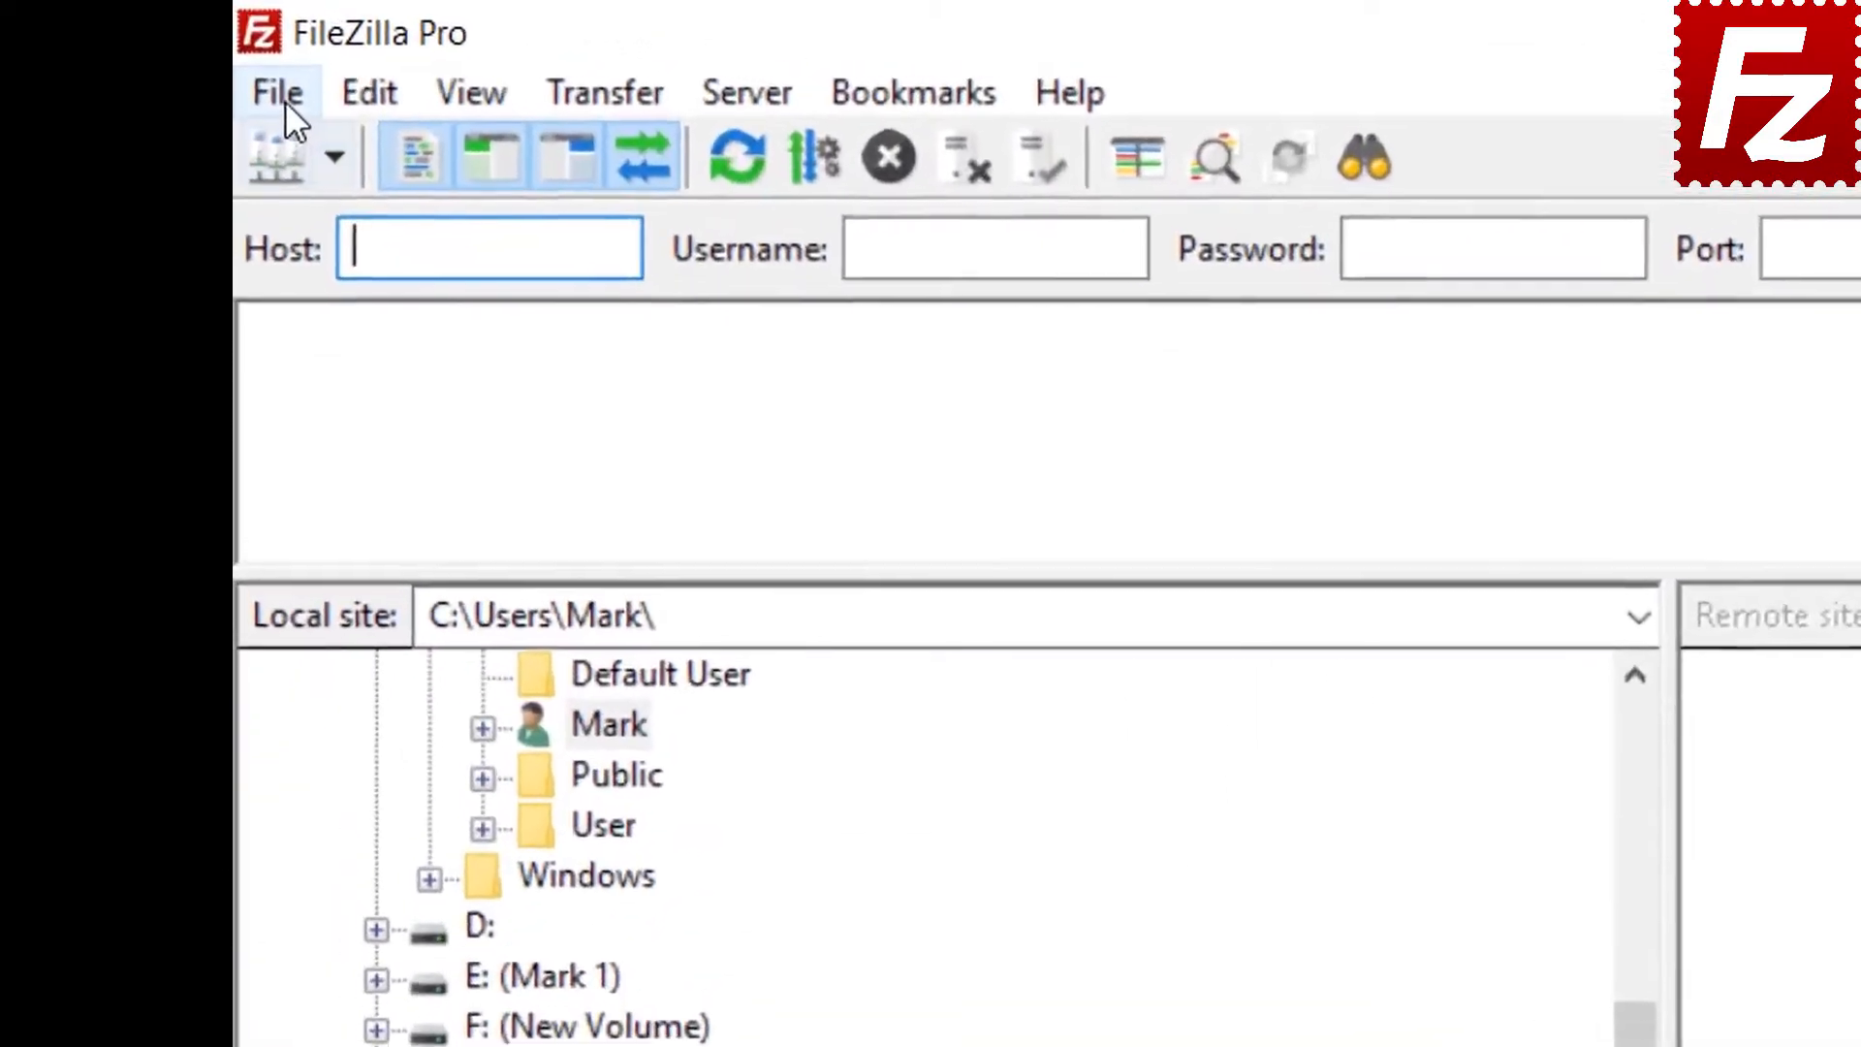
click(257, 48)
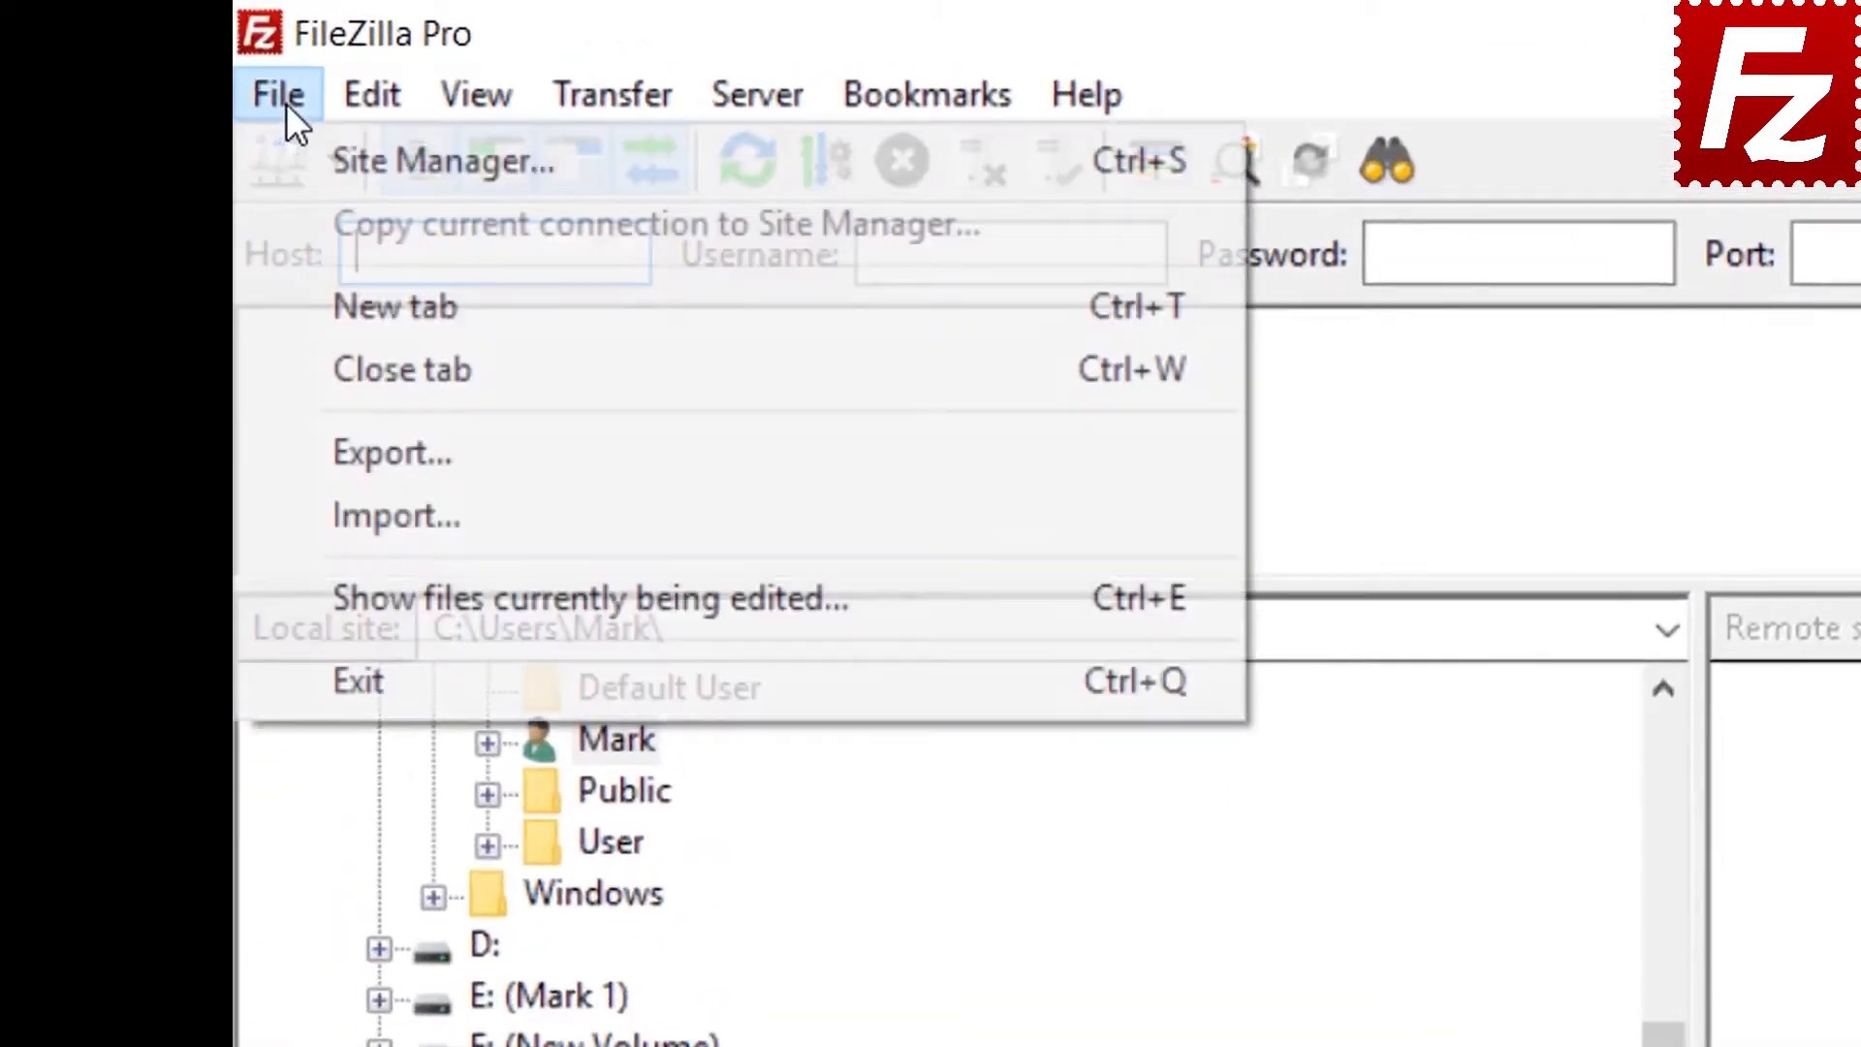
click(341, 158)
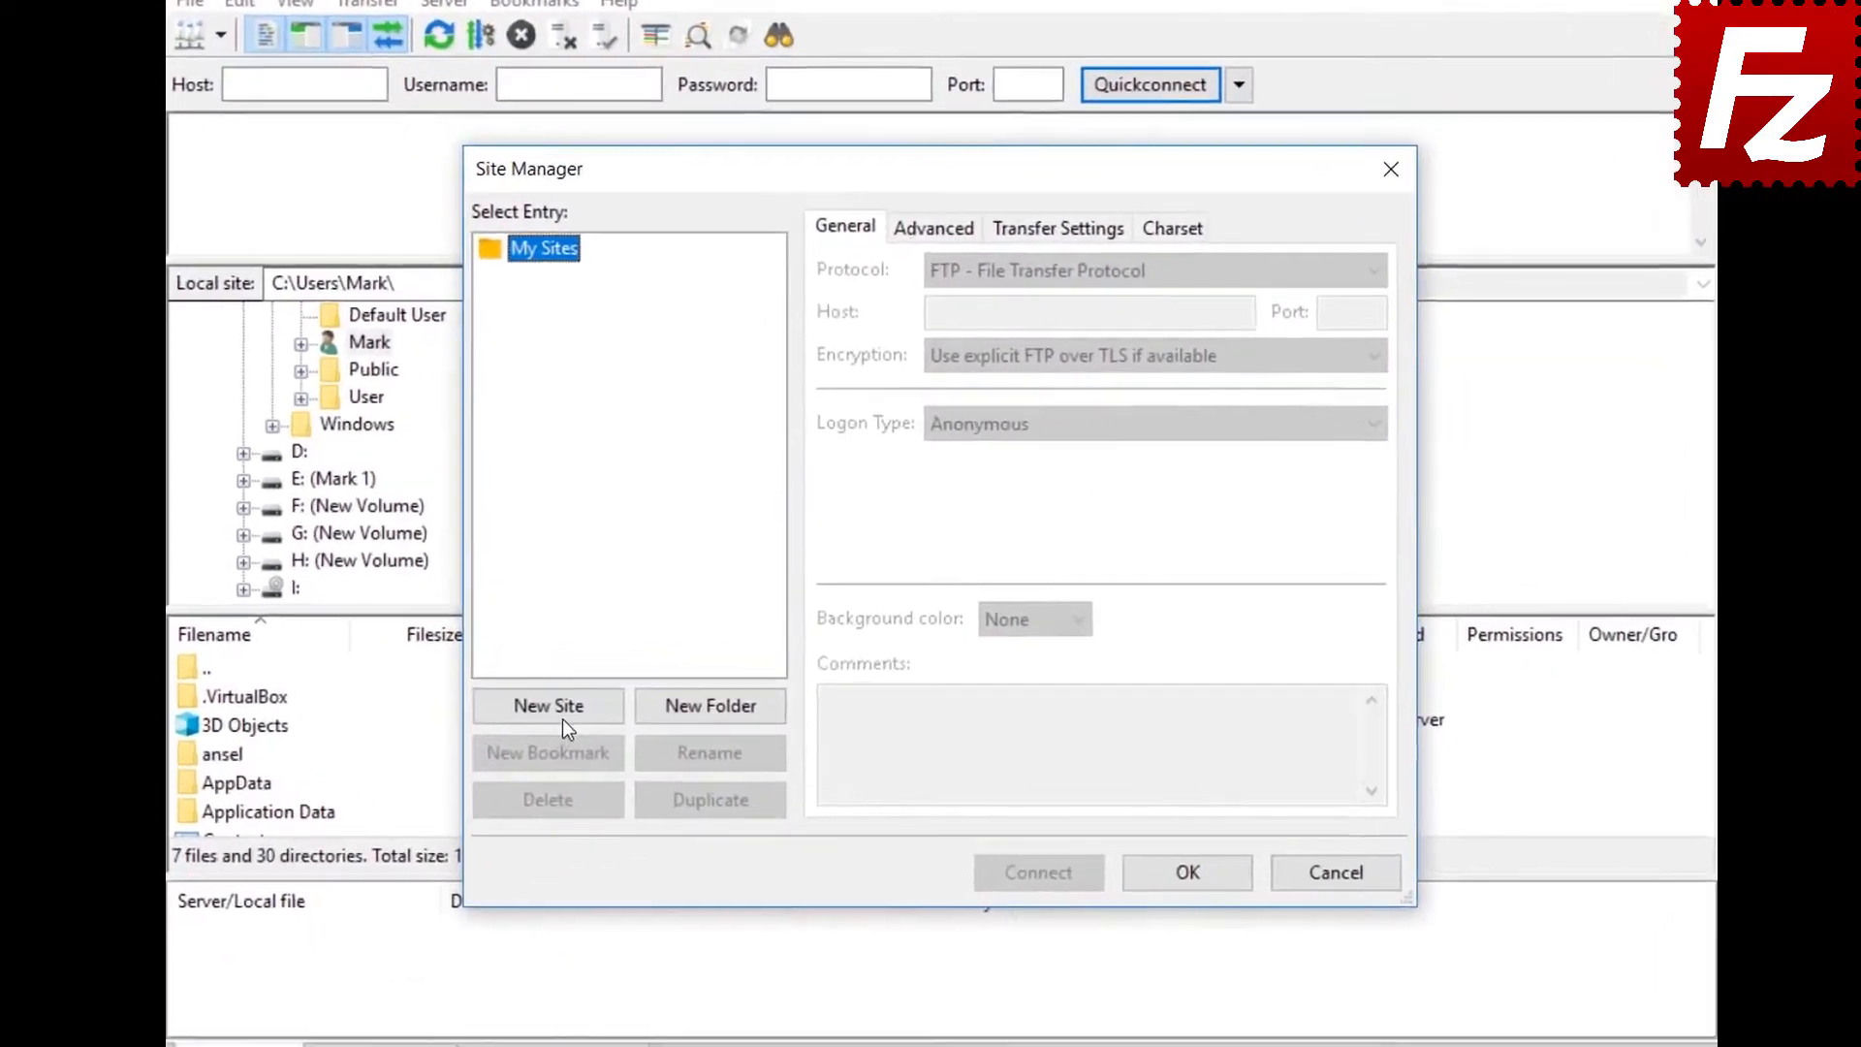
click(601, 683)
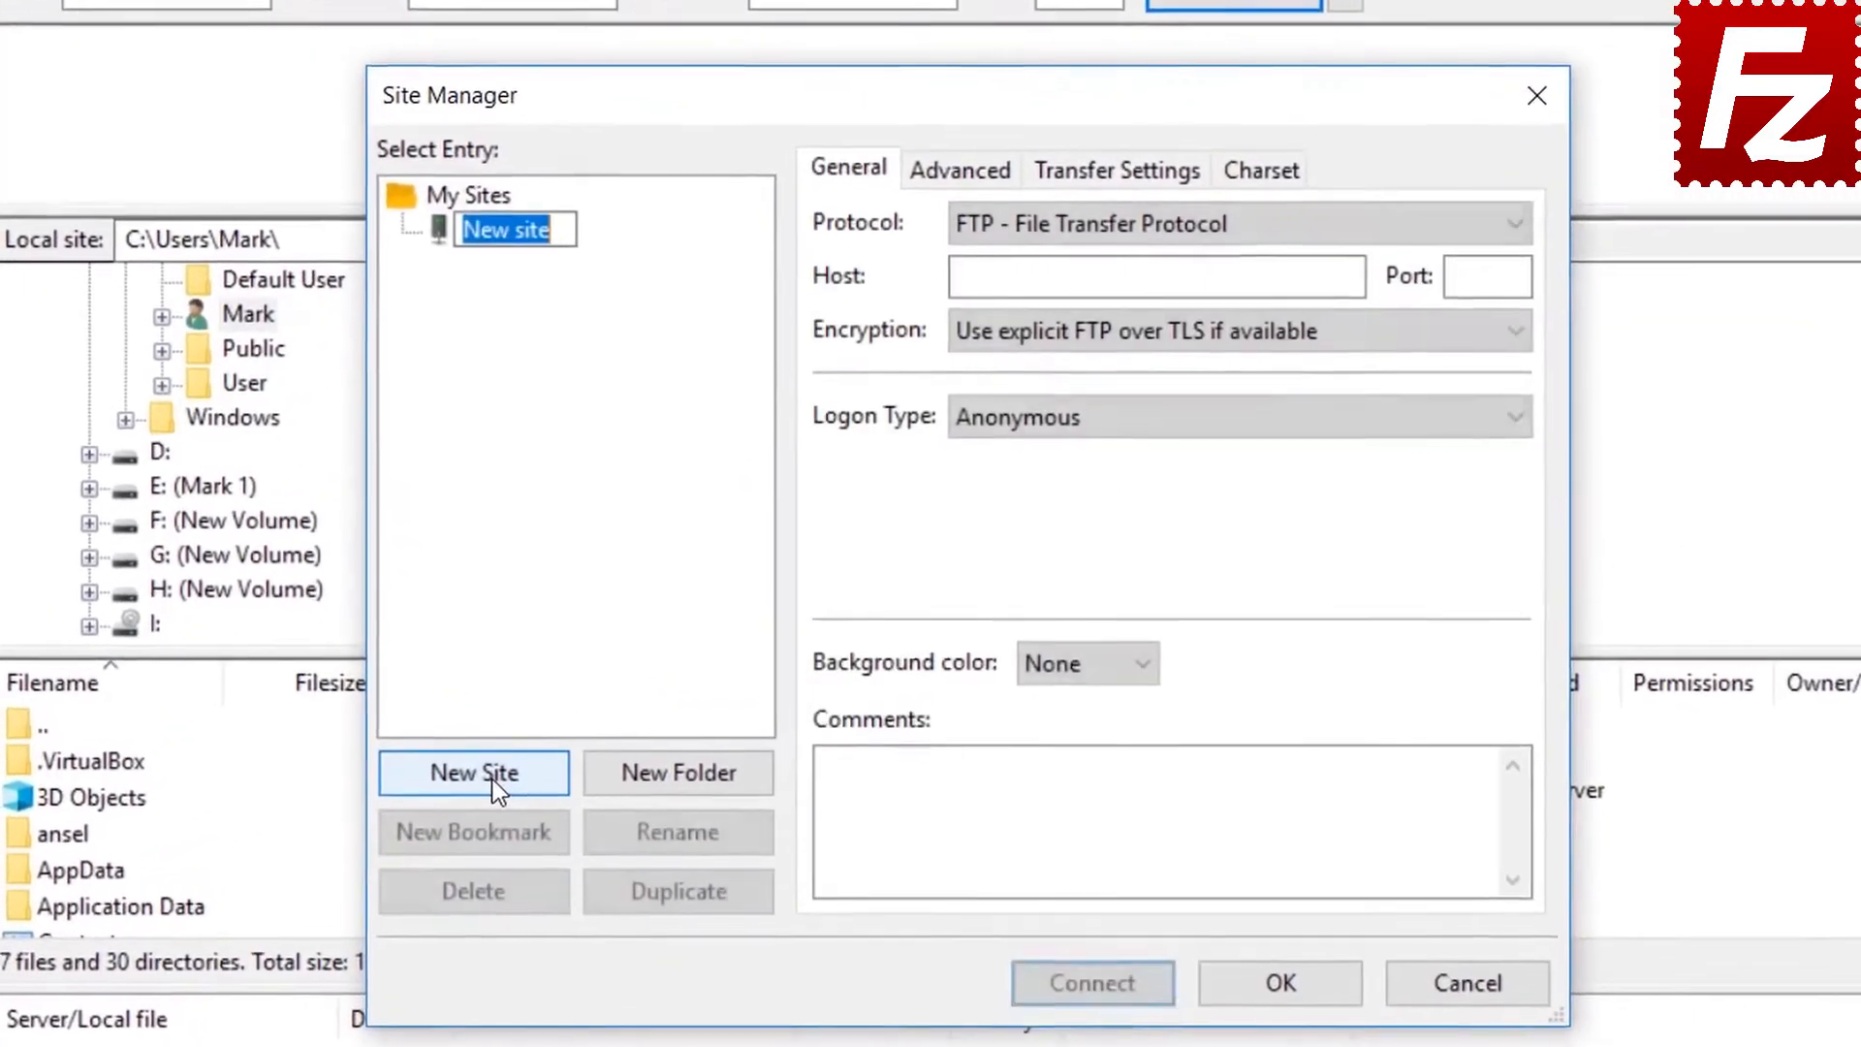
text(S3)
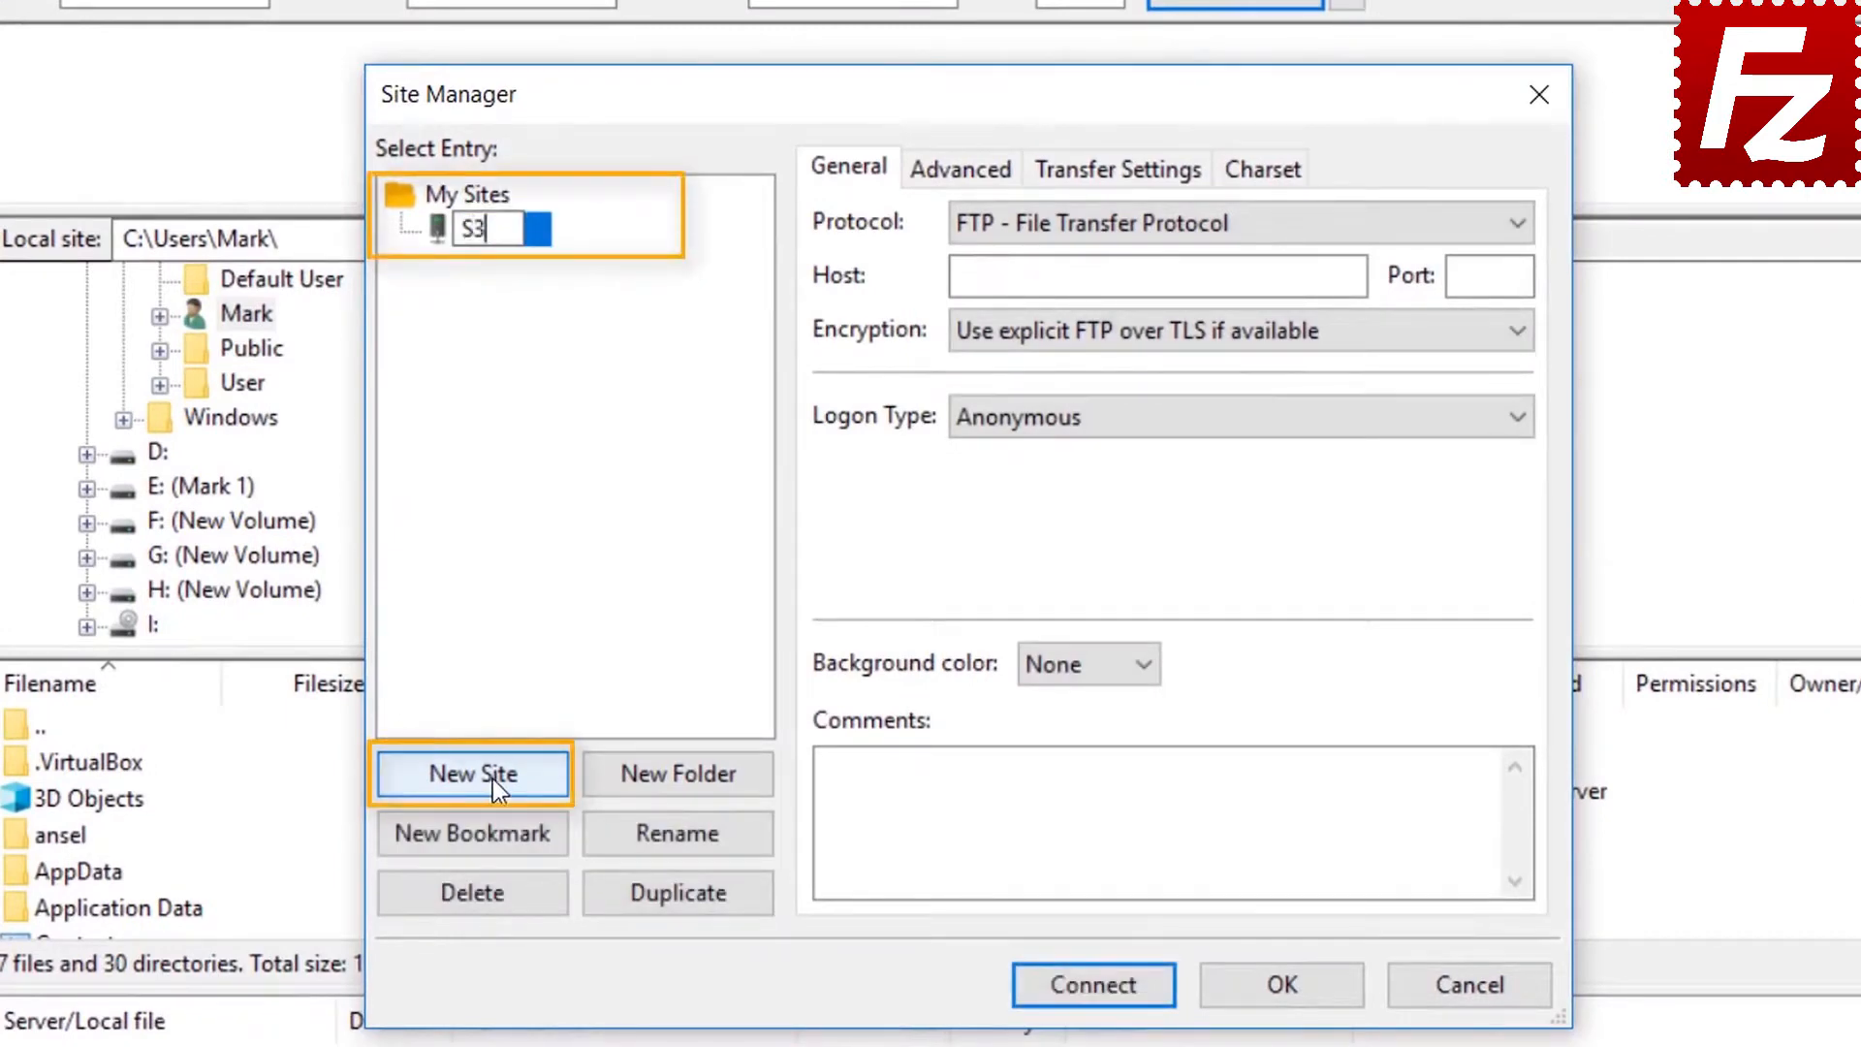
text( Conne)
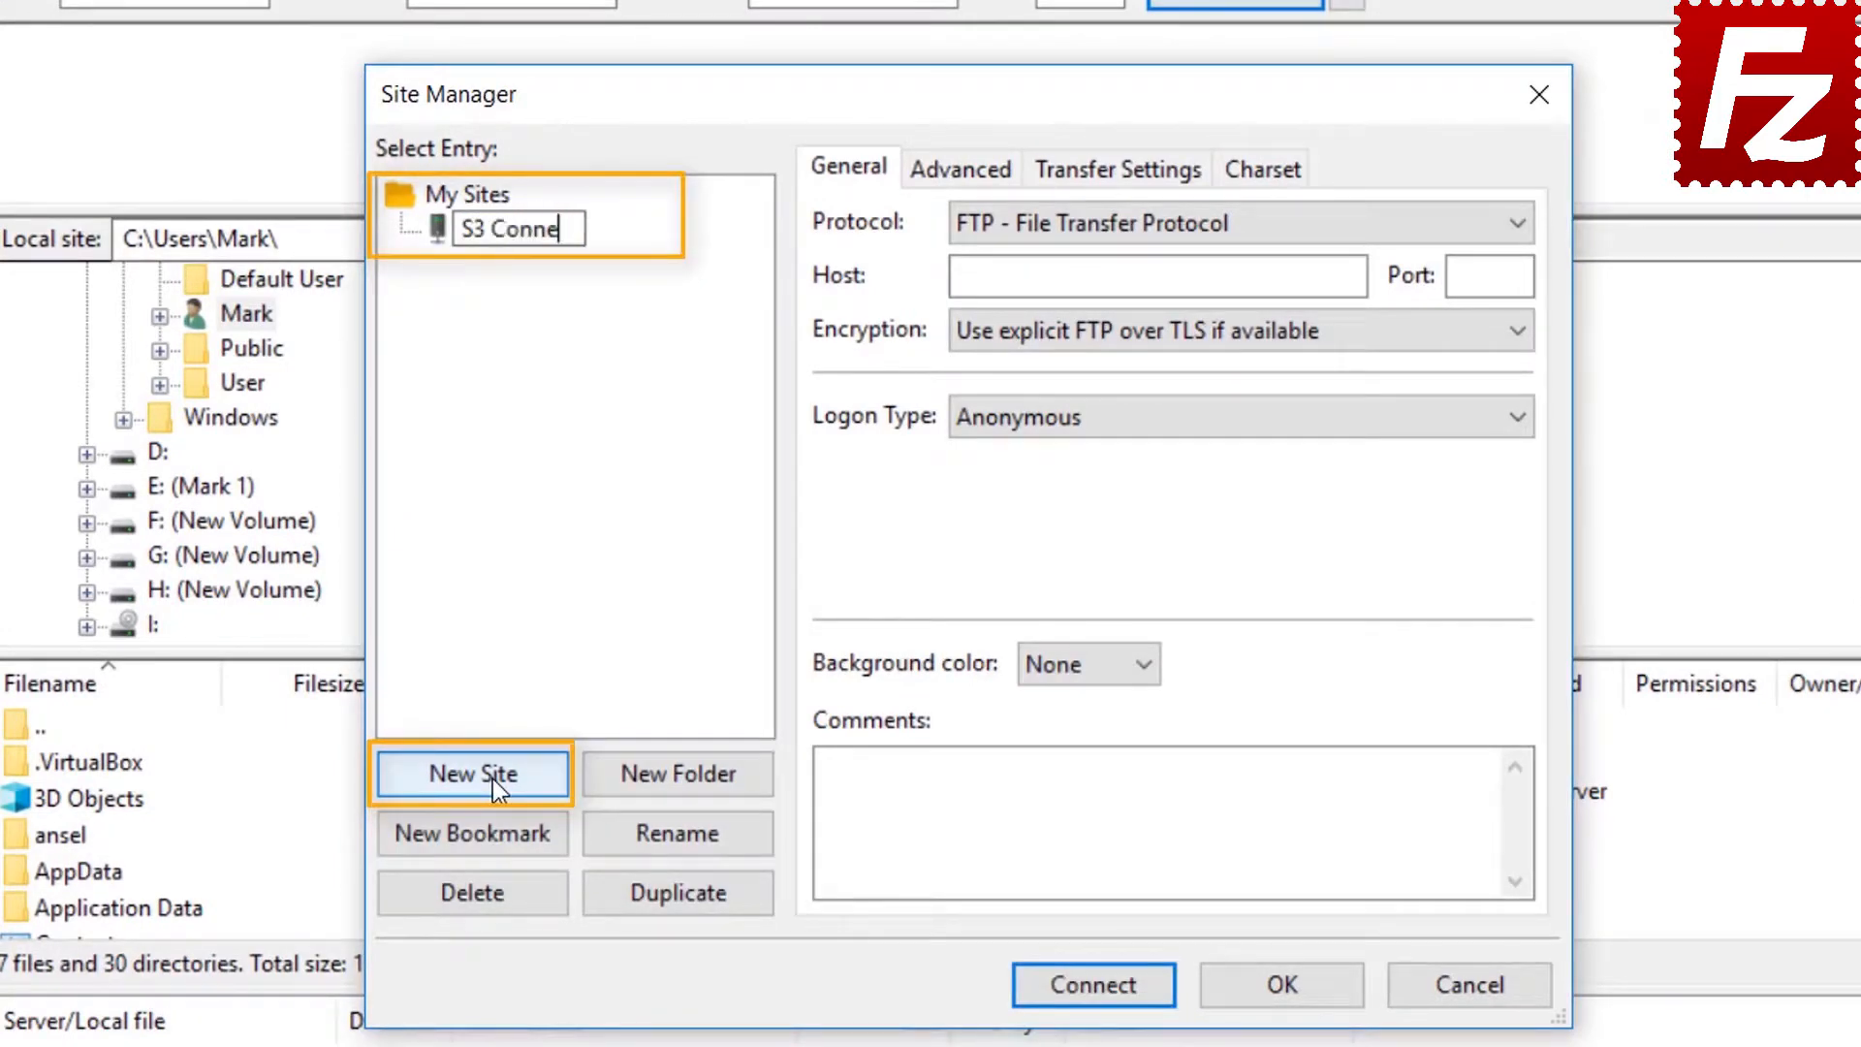
text(ction)
key(Return)
click(1202, 225)
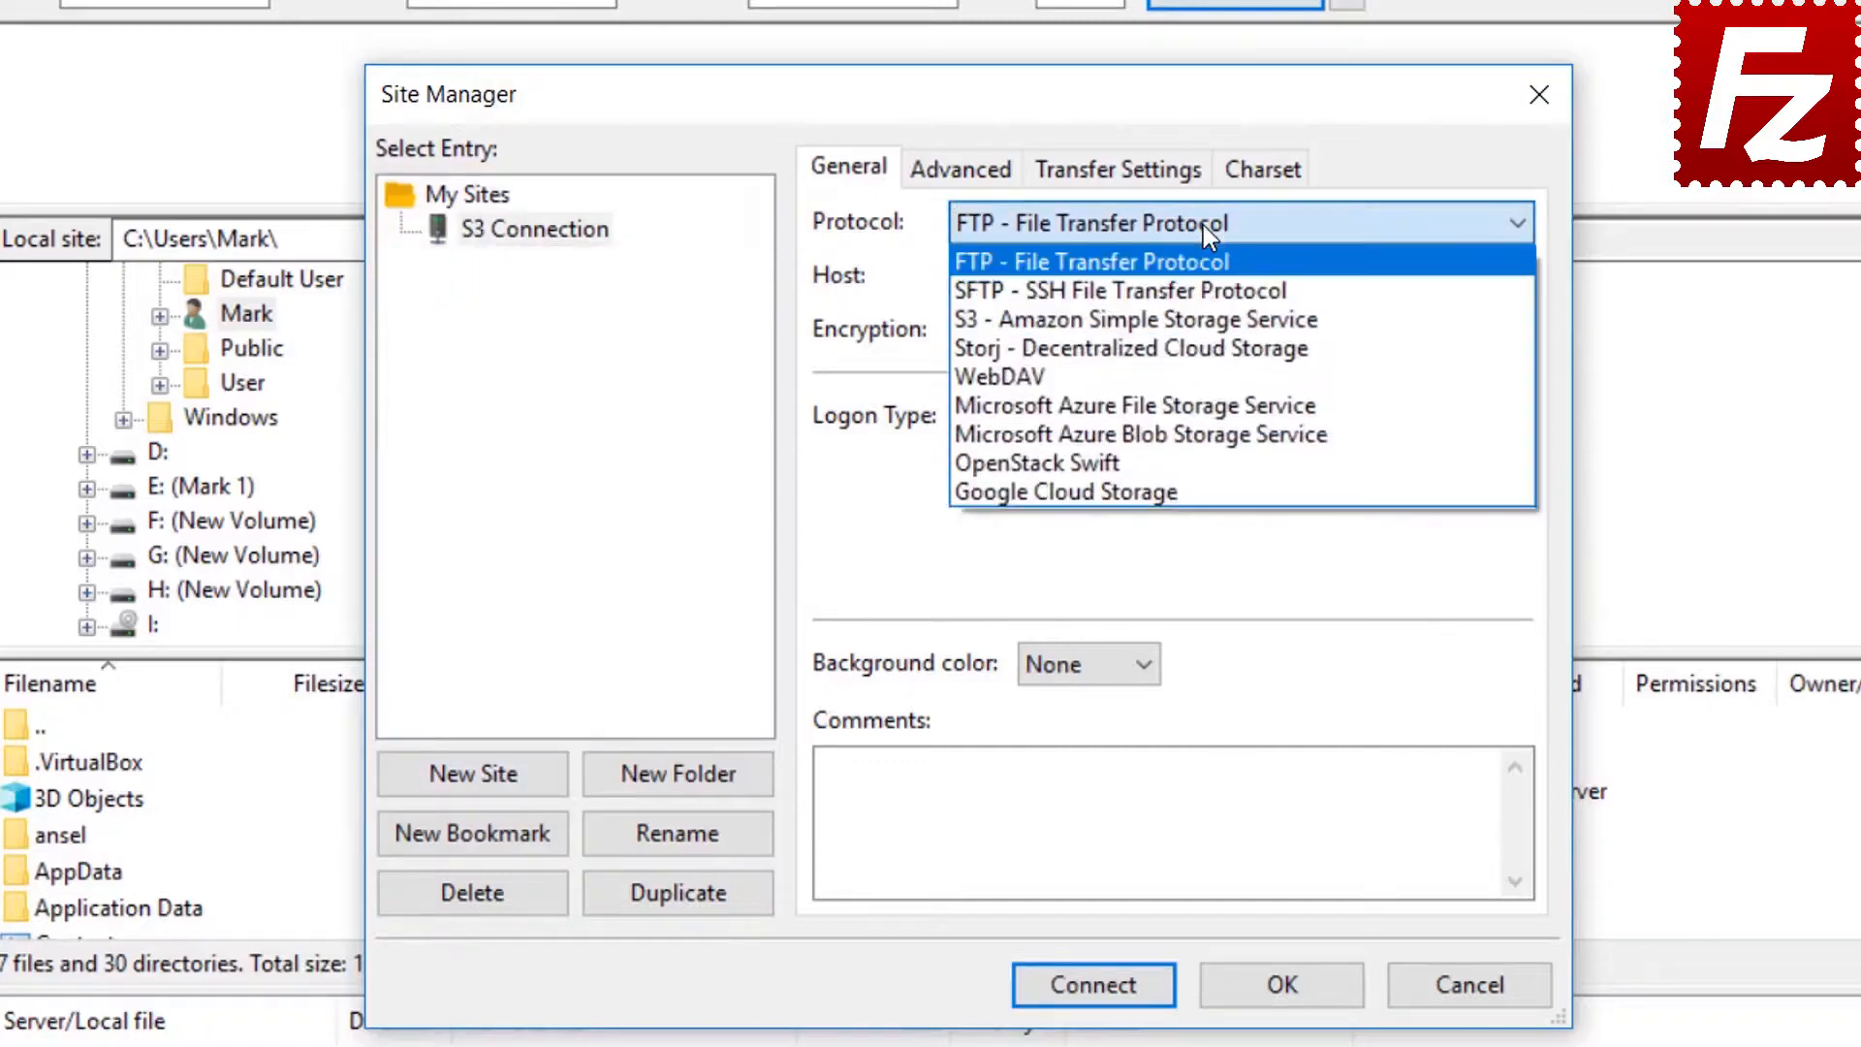
click(1210, 320)
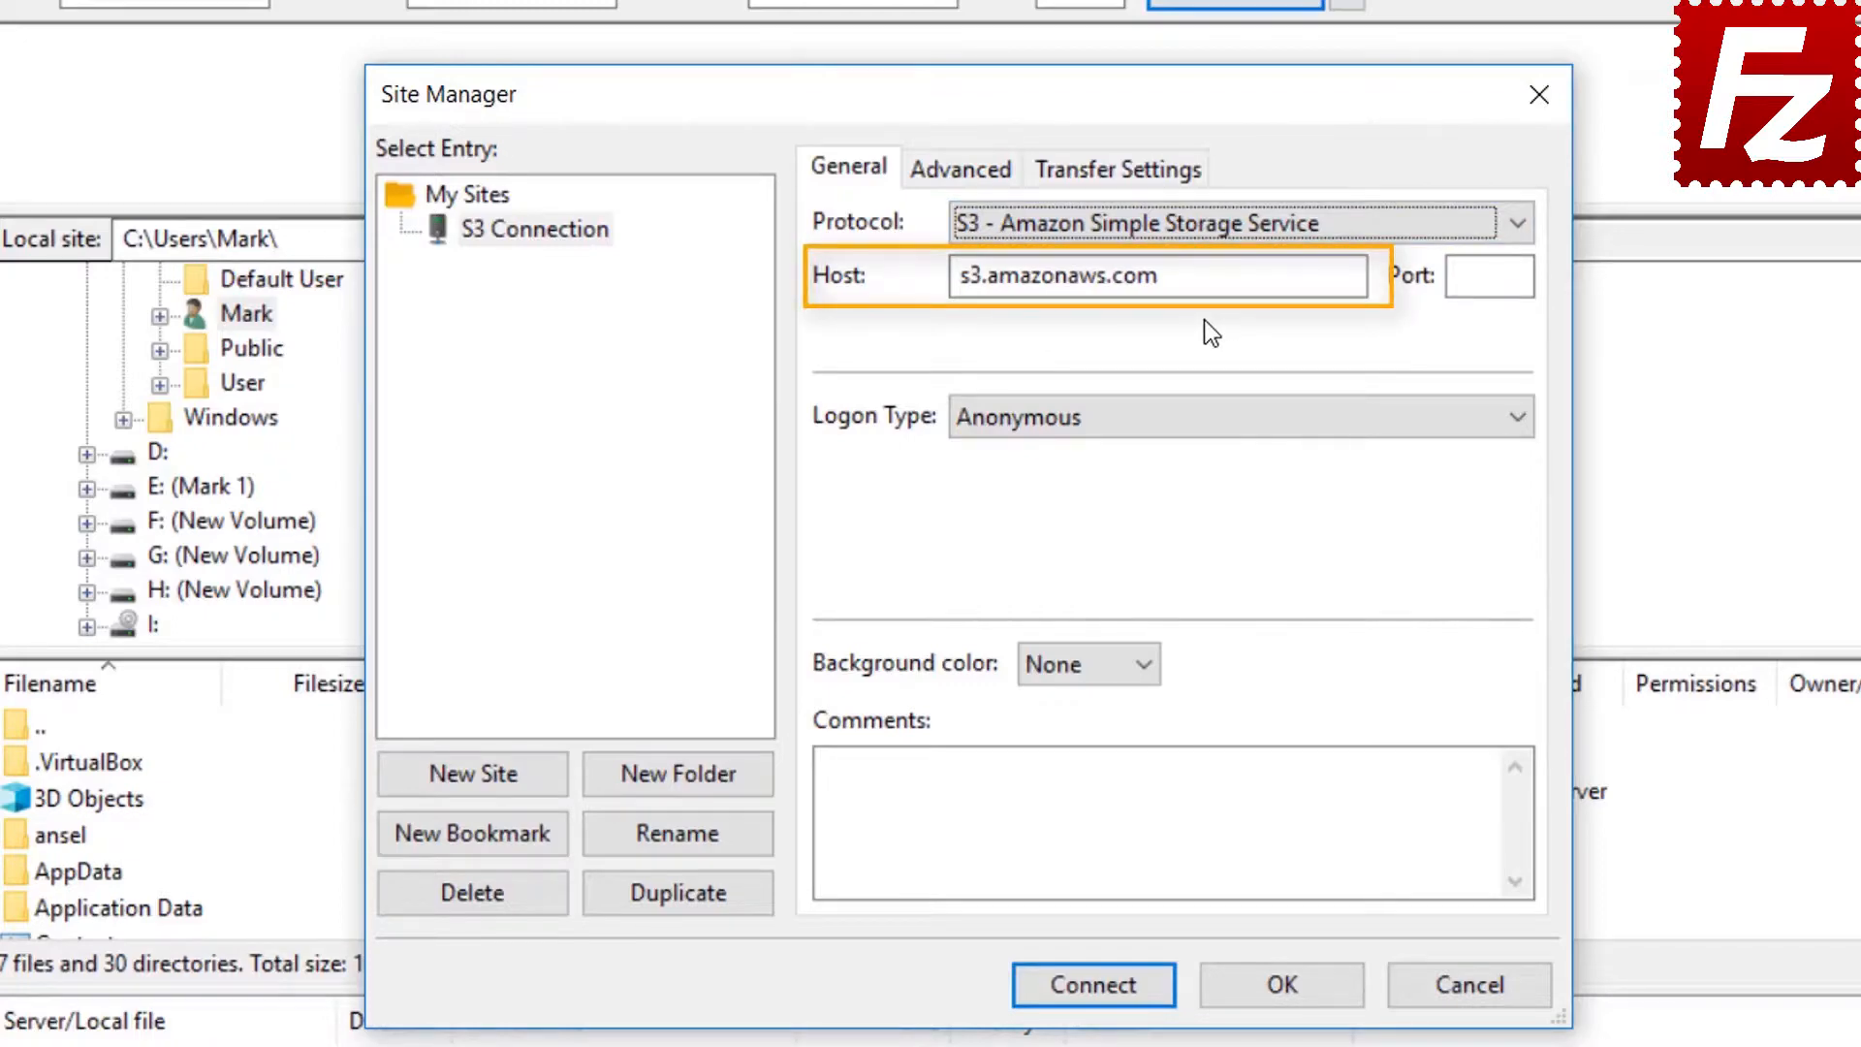
Set Normal logon, paste the access key ID and secret key, and connect
click(1192, 421)
click(1192, 479)
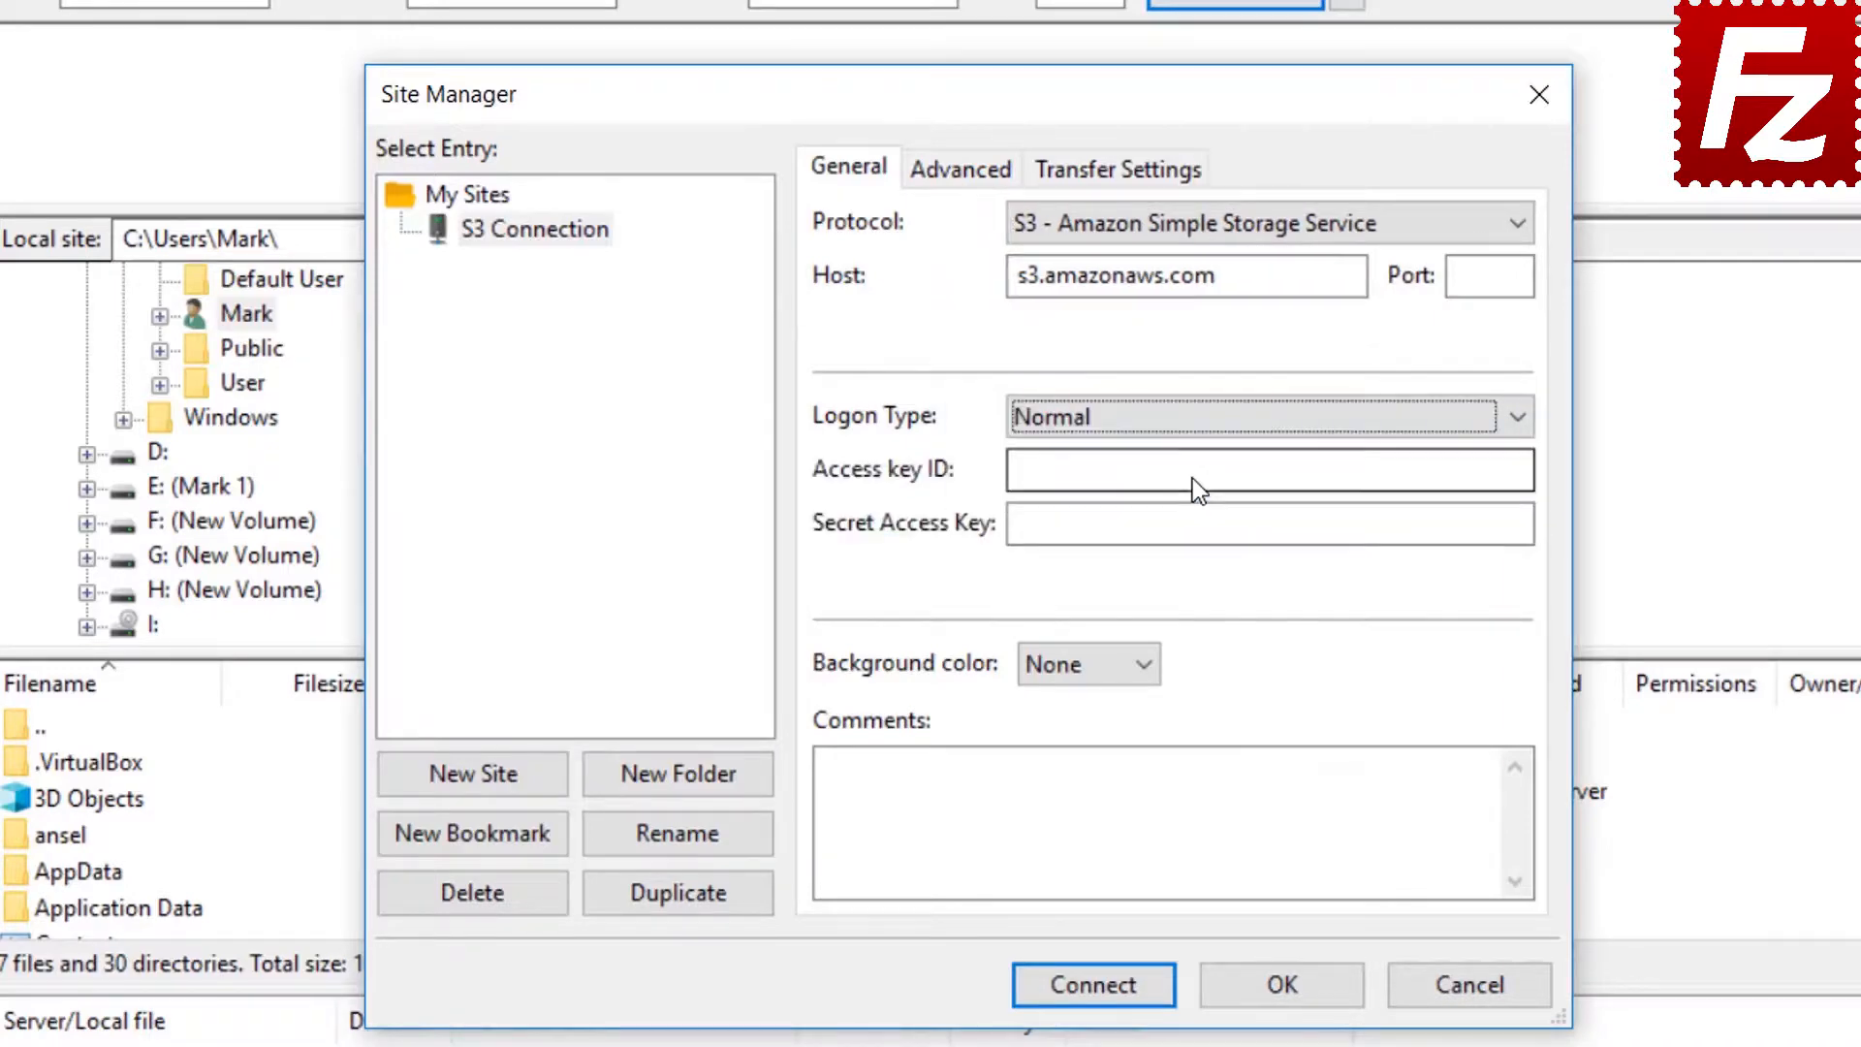
click(1192, 479)
key(ctrl+v)
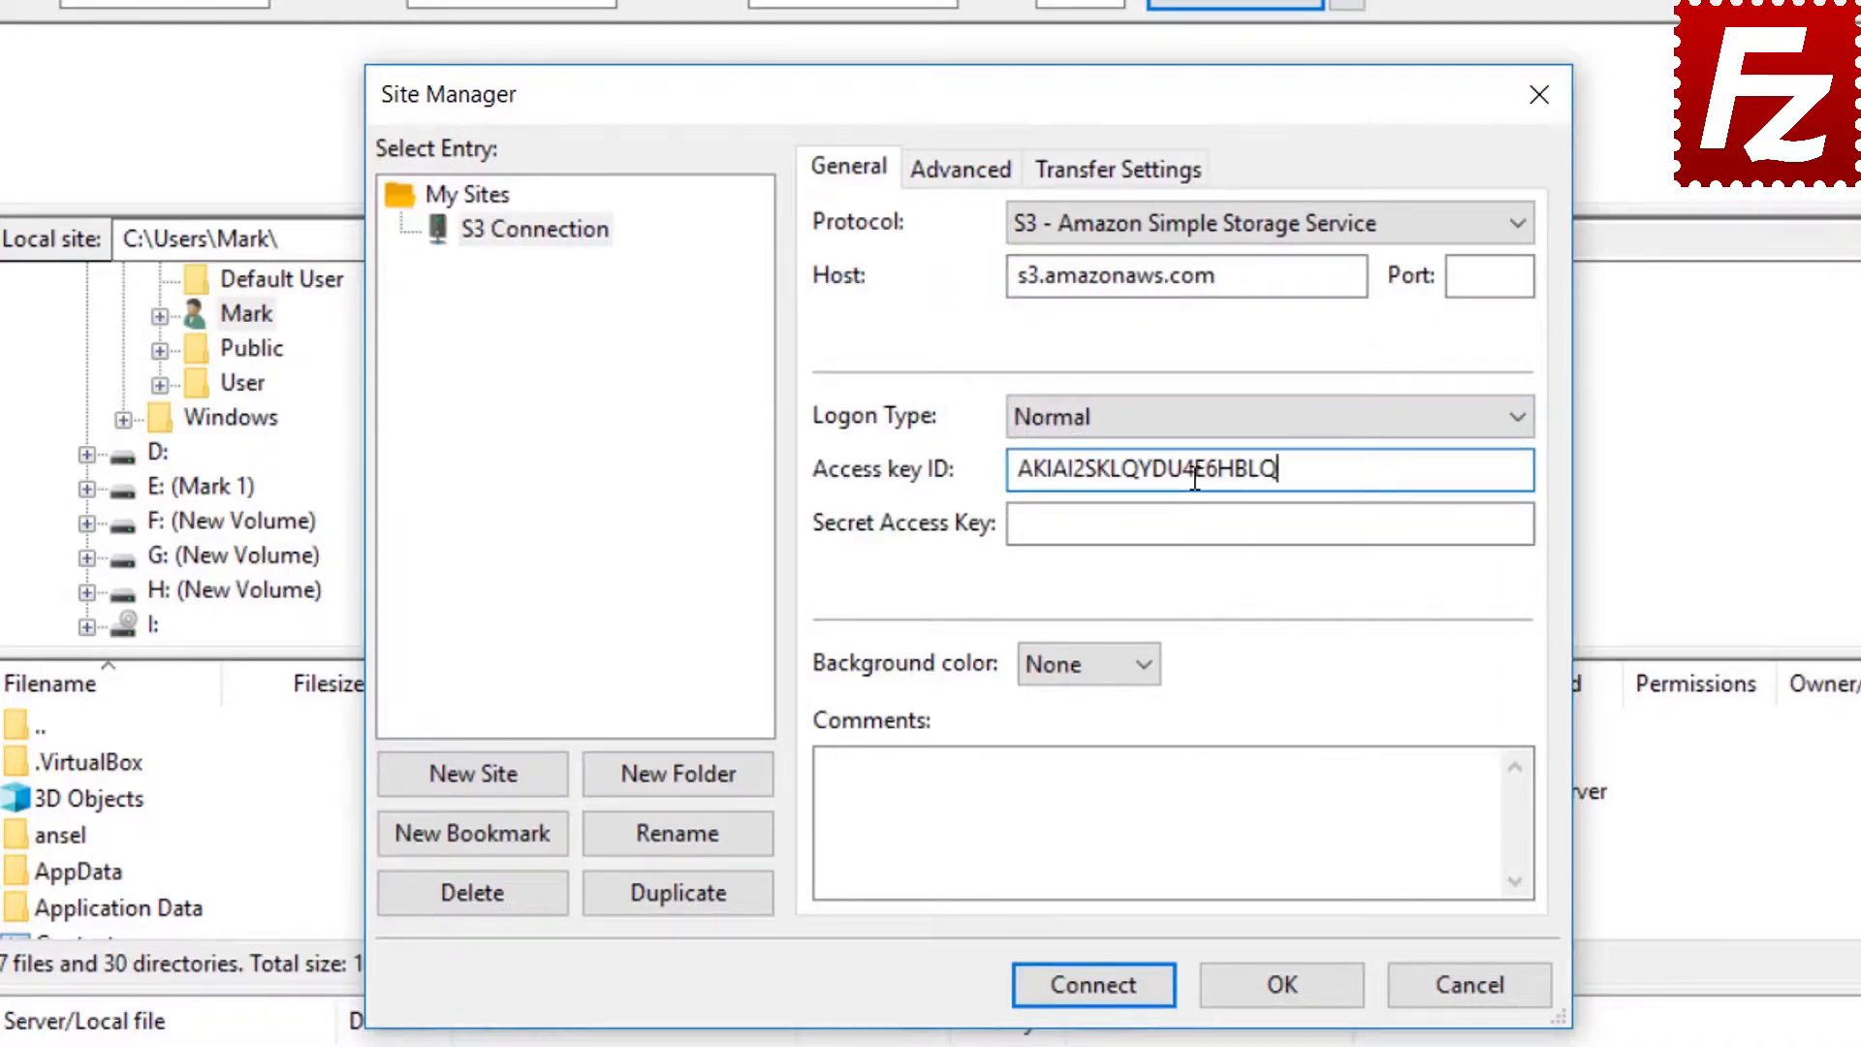
click(1206, 524)
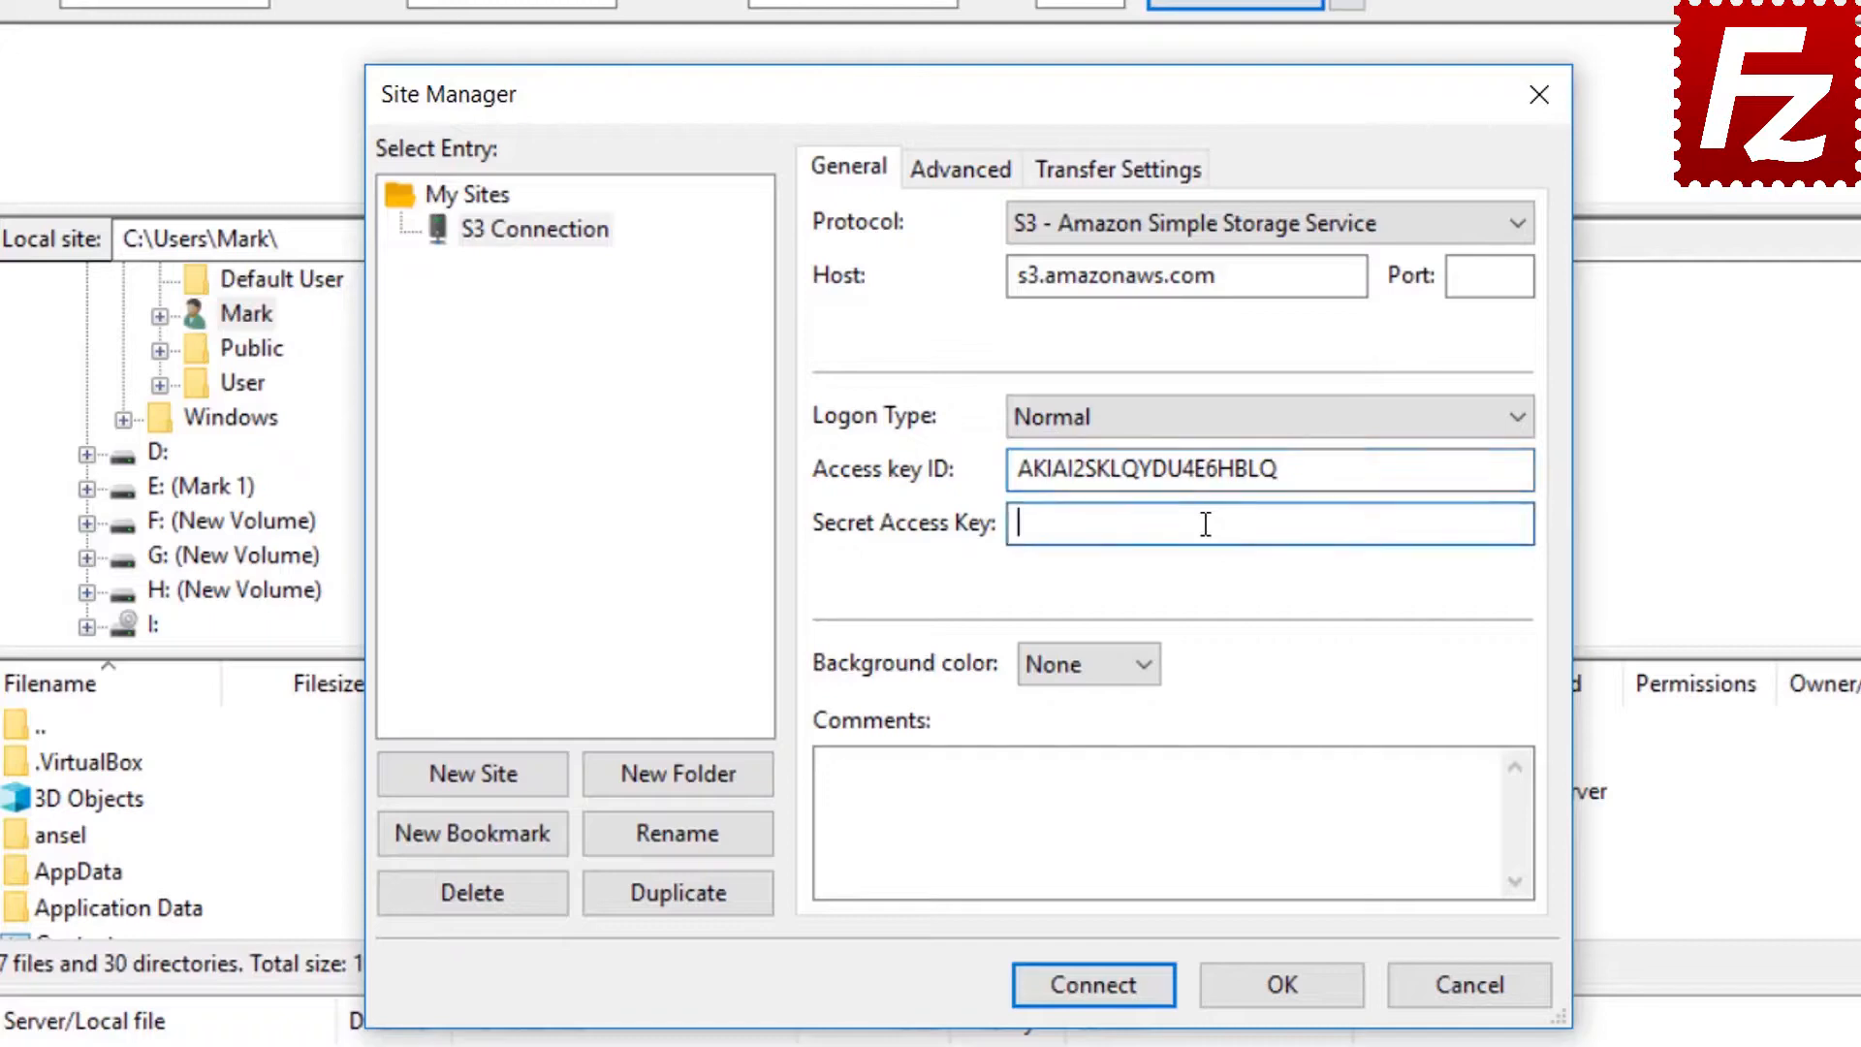
key(ctrl+v)
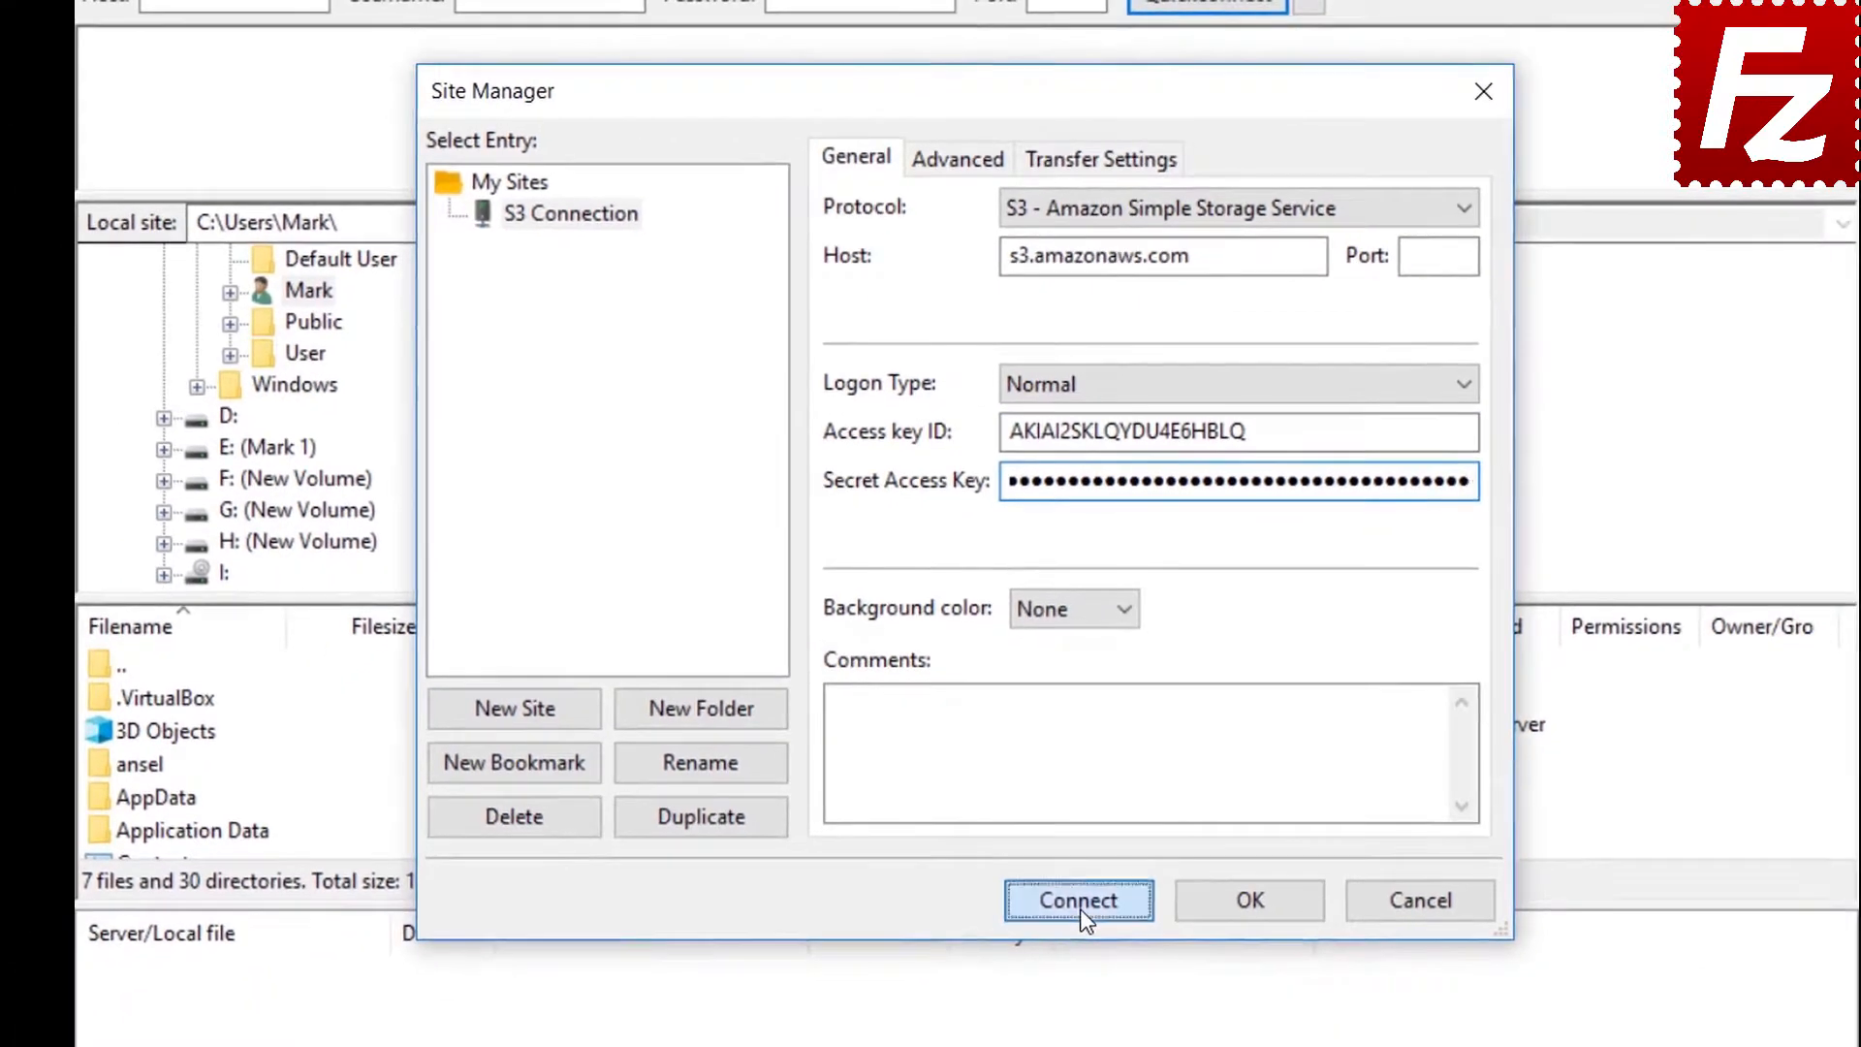
click(1085, 934)
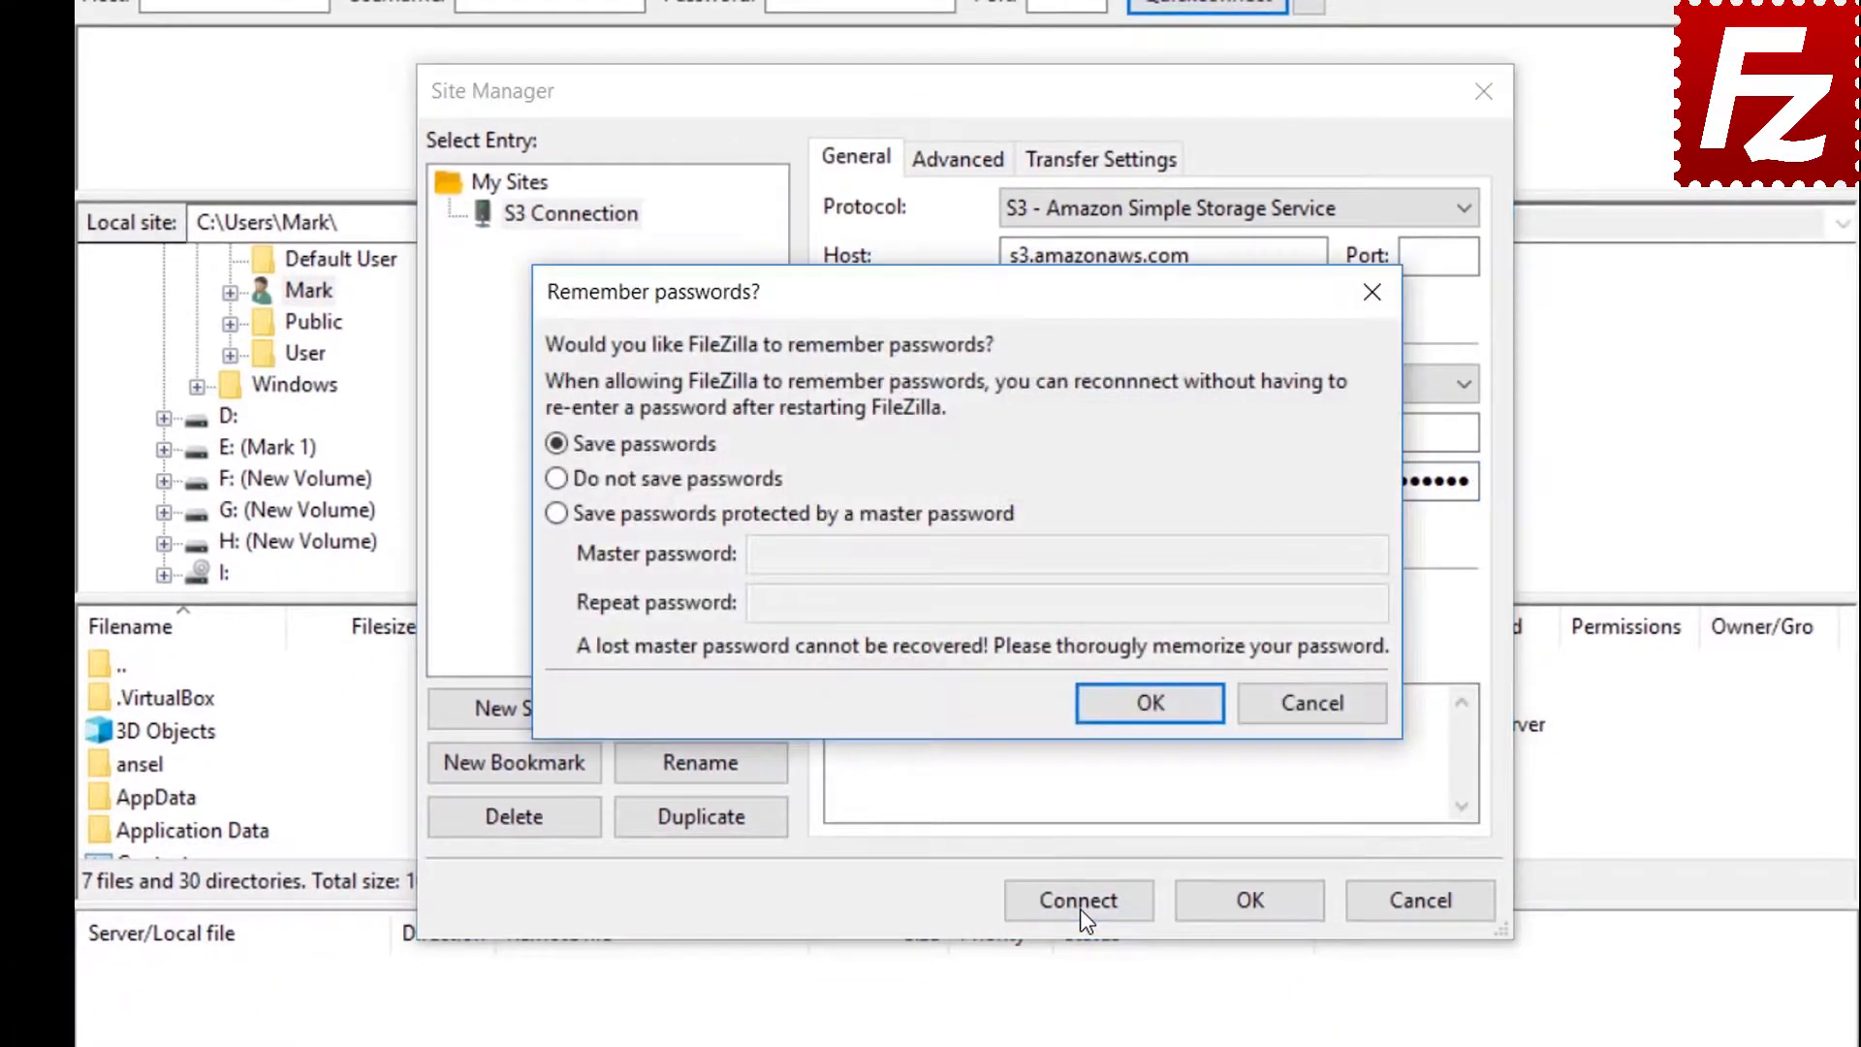
Keep Save passwords selected and confirm the Remember passwords prompt
click(1148, 702)
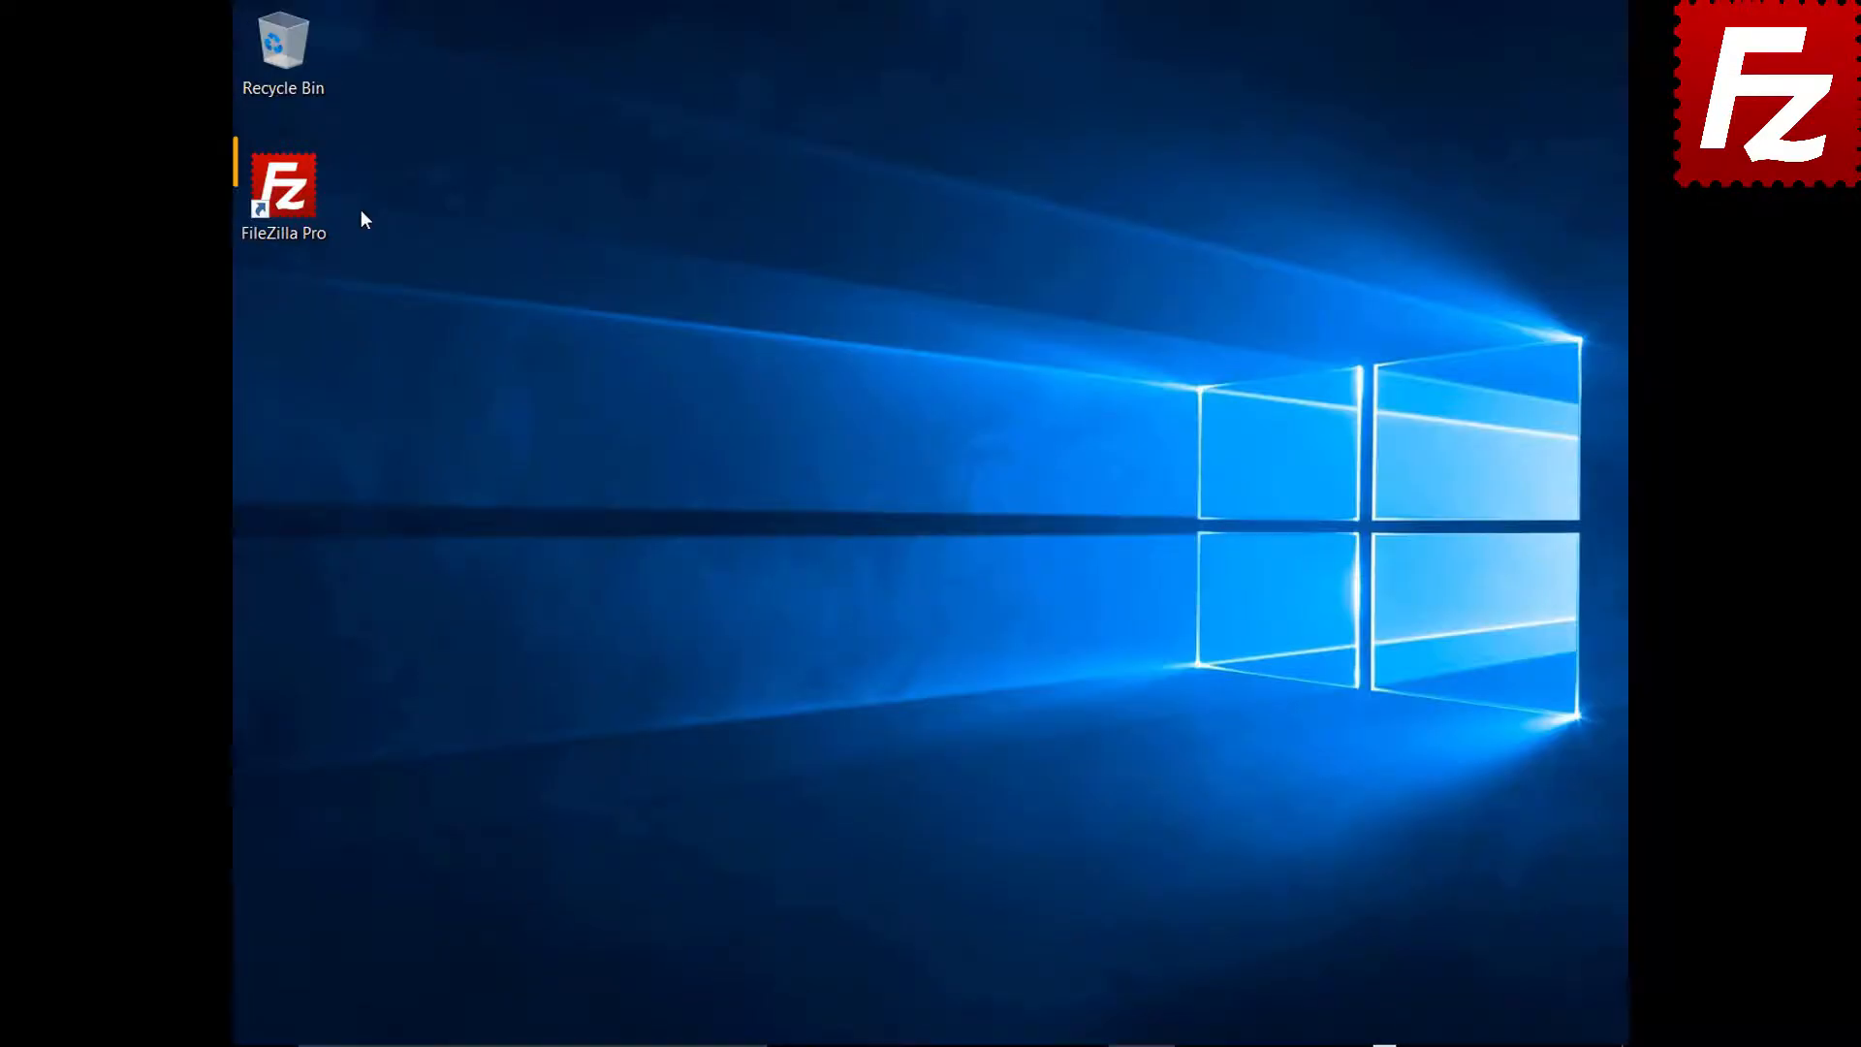
Relaunch FileZilla Pro and go to the S3: Providers page in Settings
double_click(295, 200)
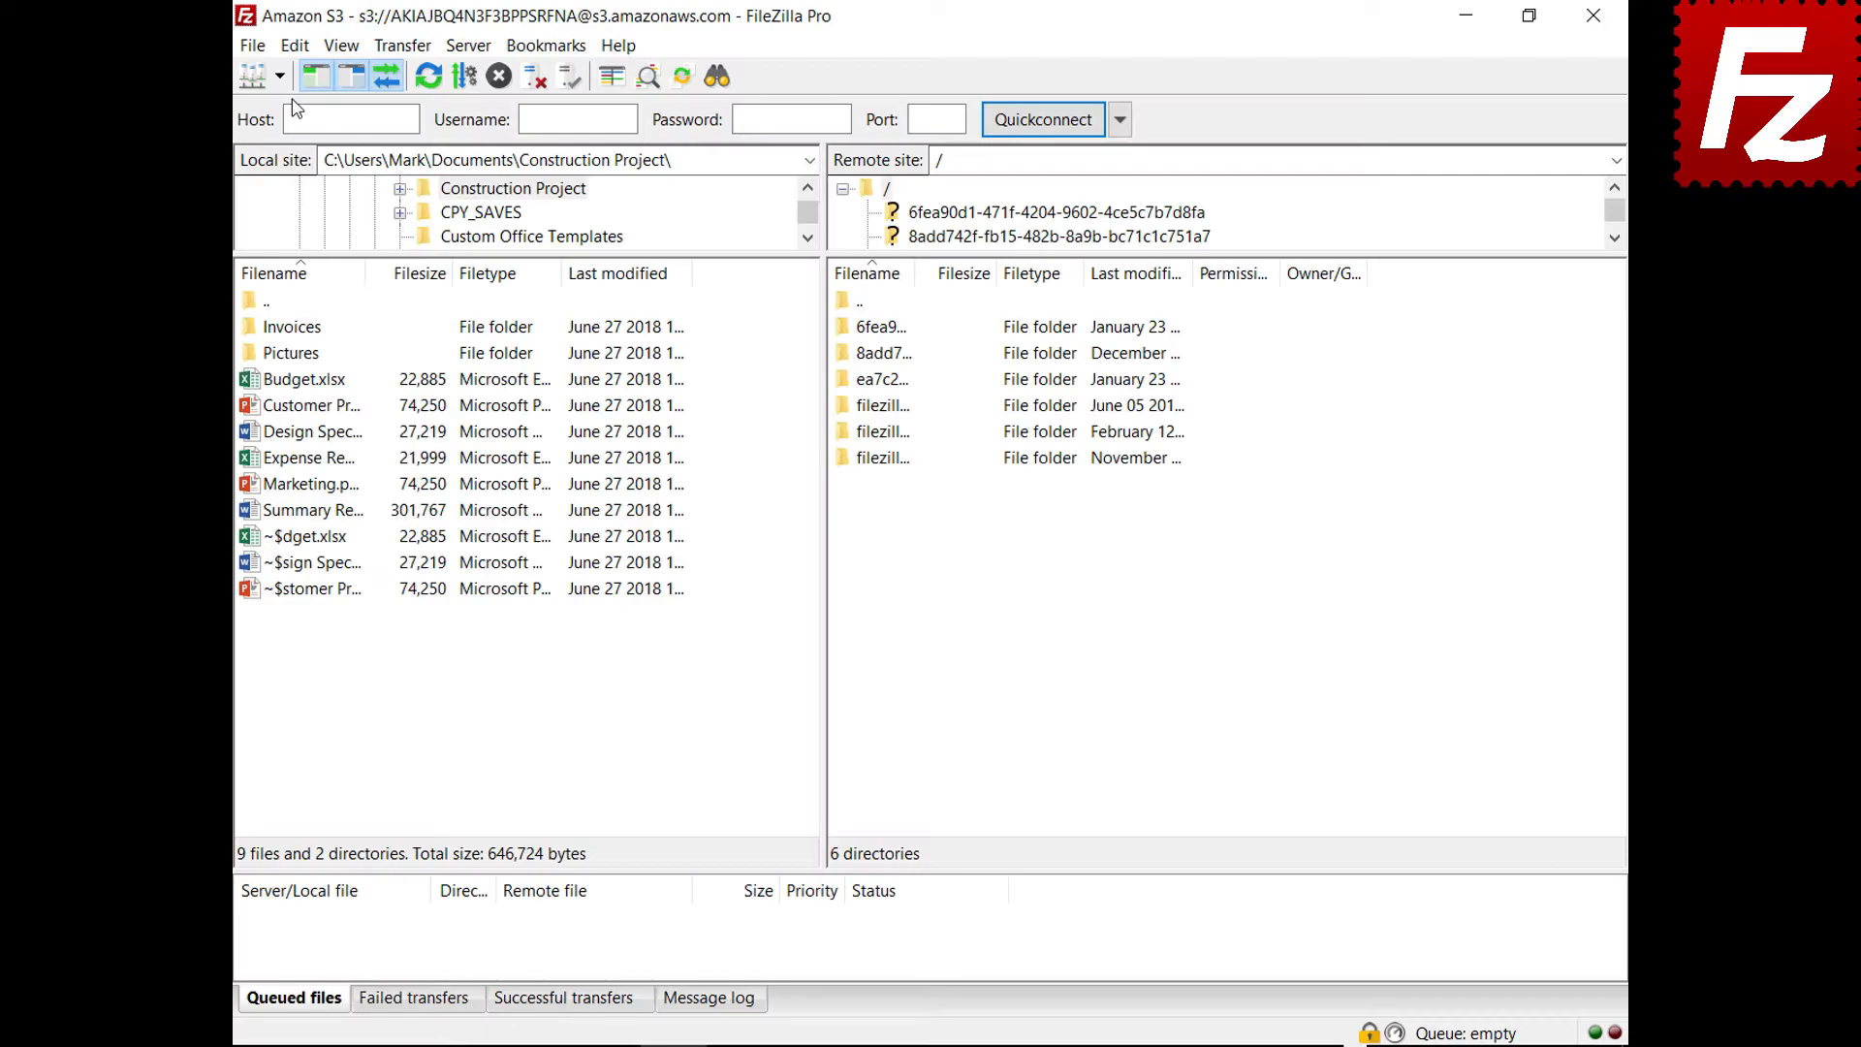
click(260, 49)
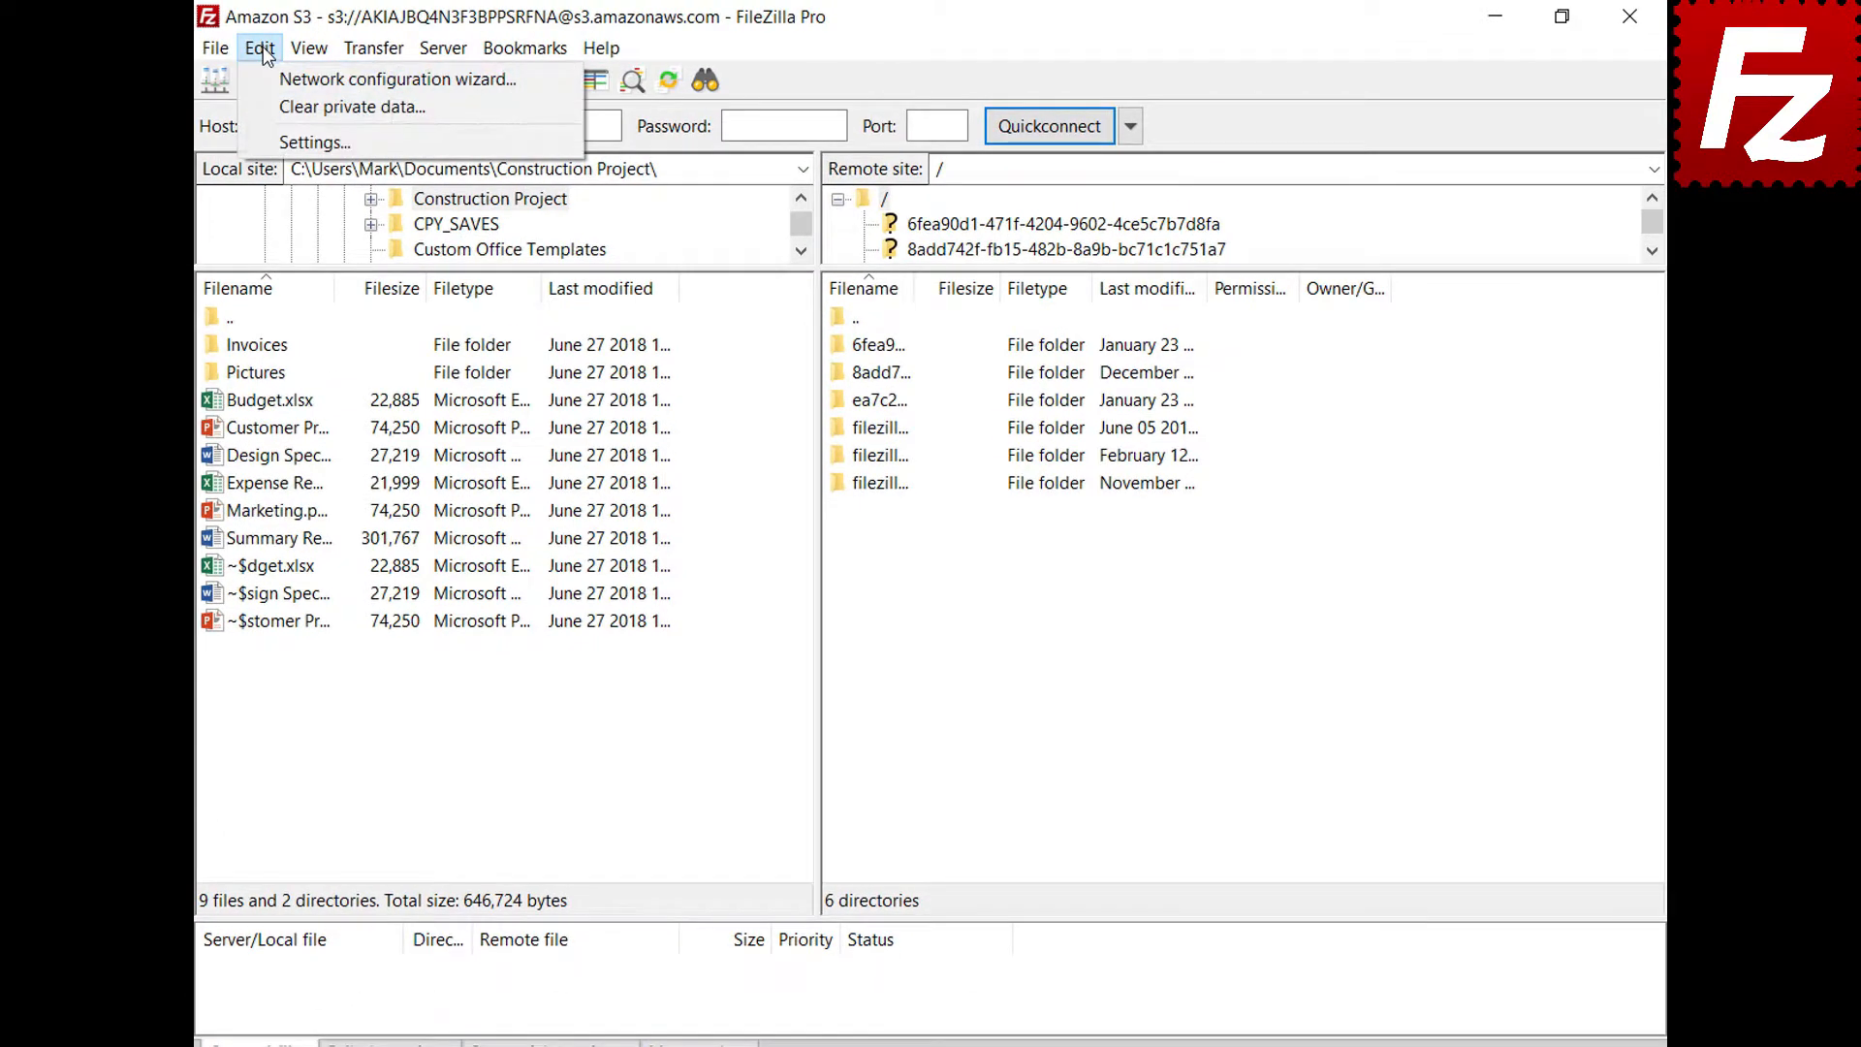
click(273, 142)
click(504, 569)
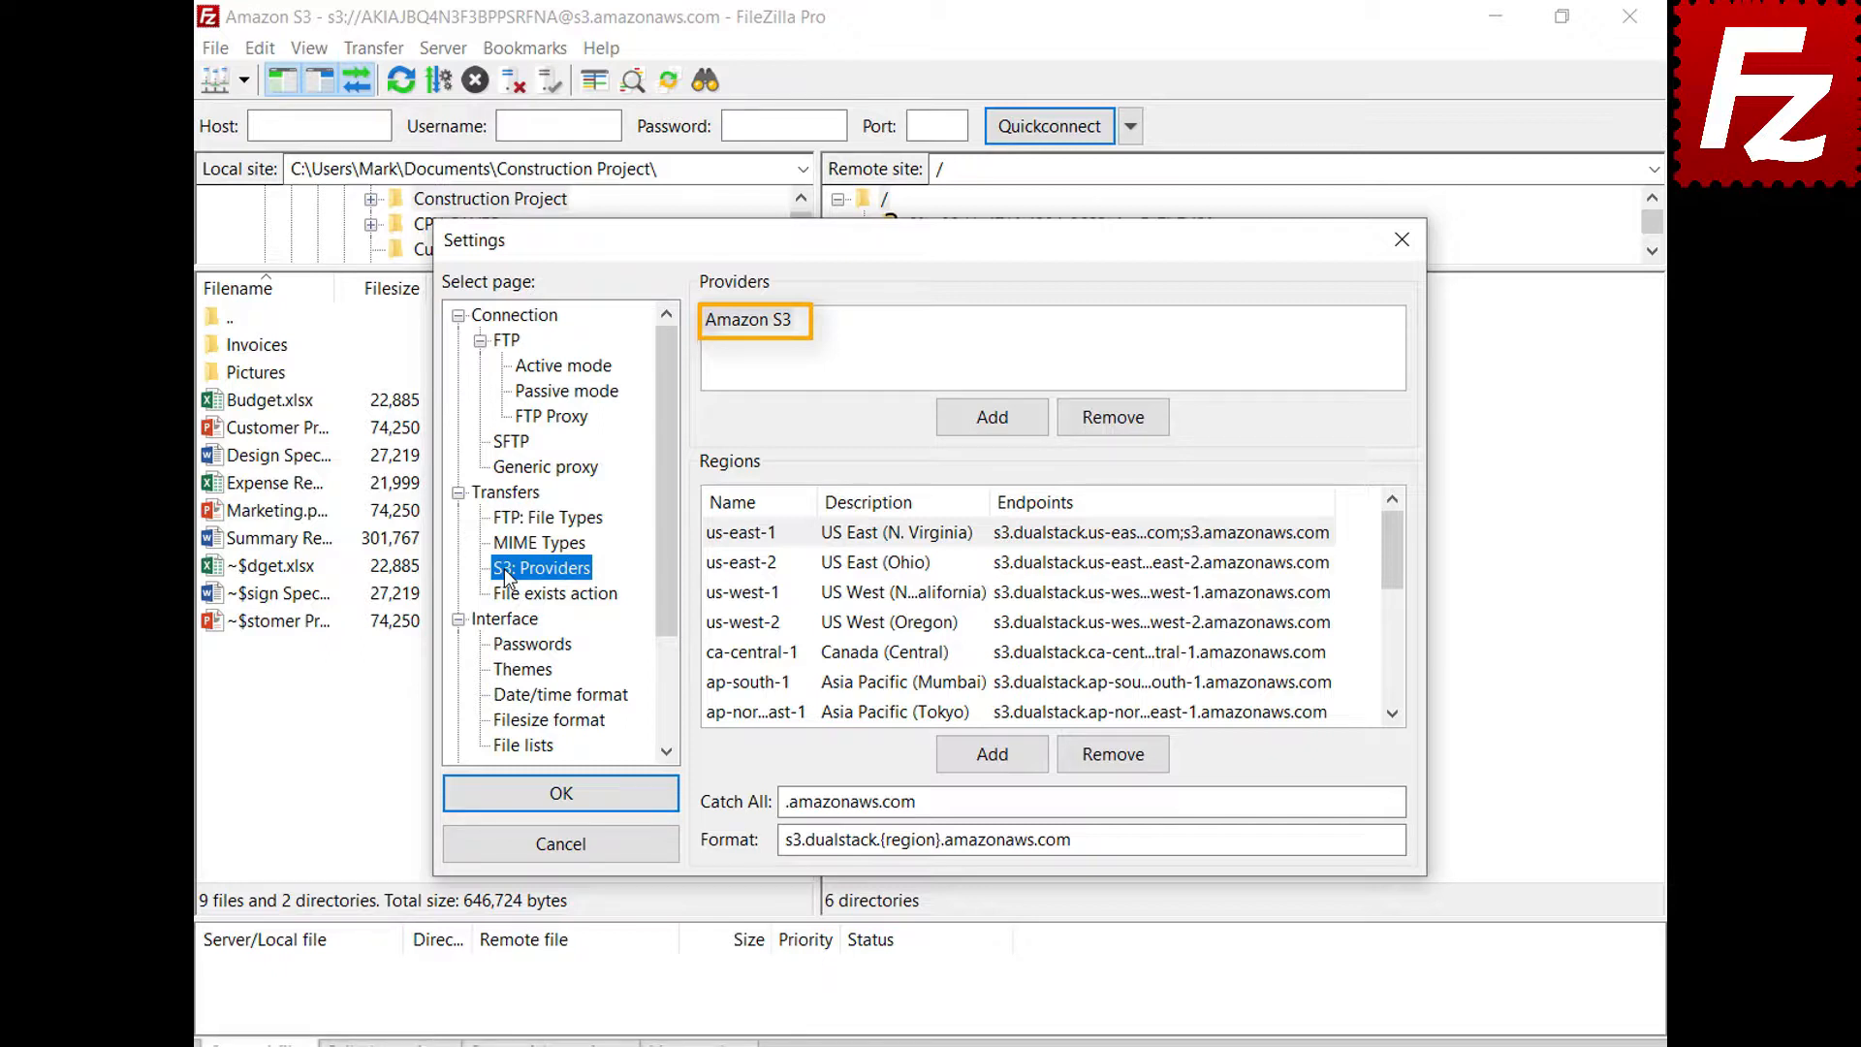
Add a DigitalOcean S3 provider with region nyc3 (New York 3) and its endpoint
click(992, 427)
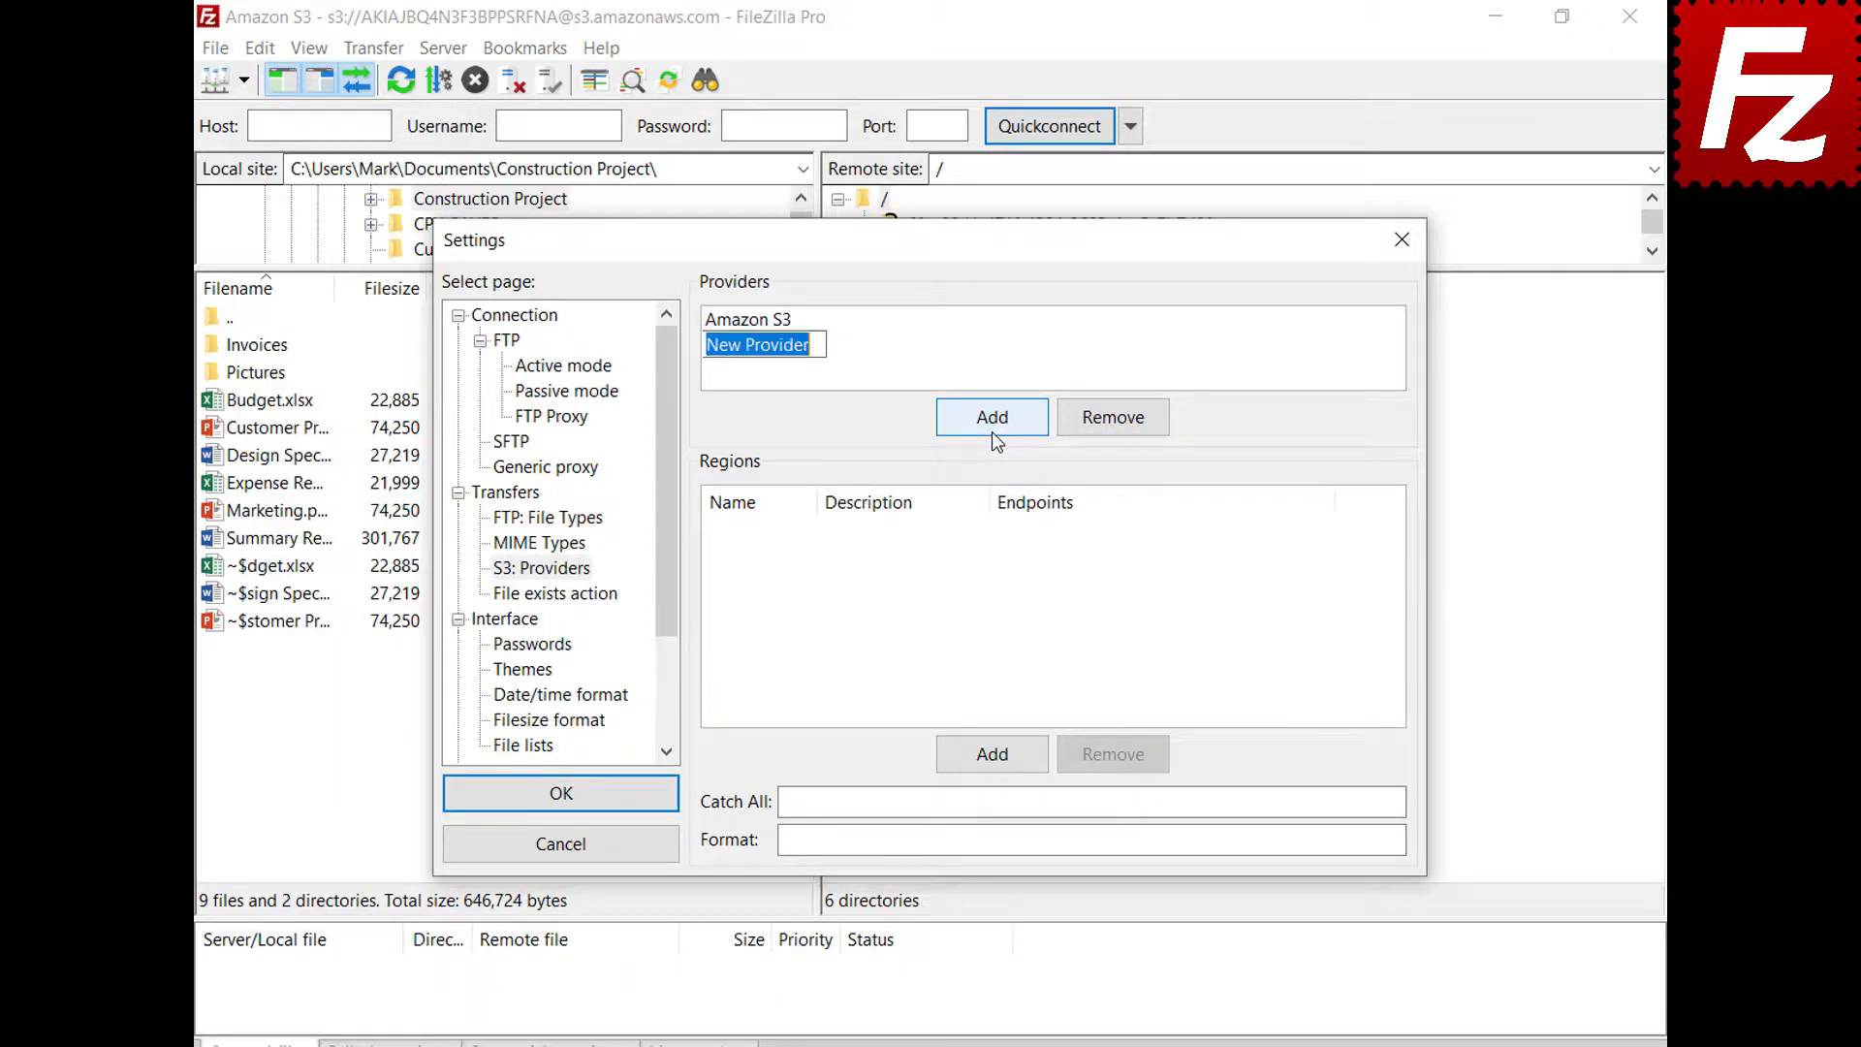
text(D)
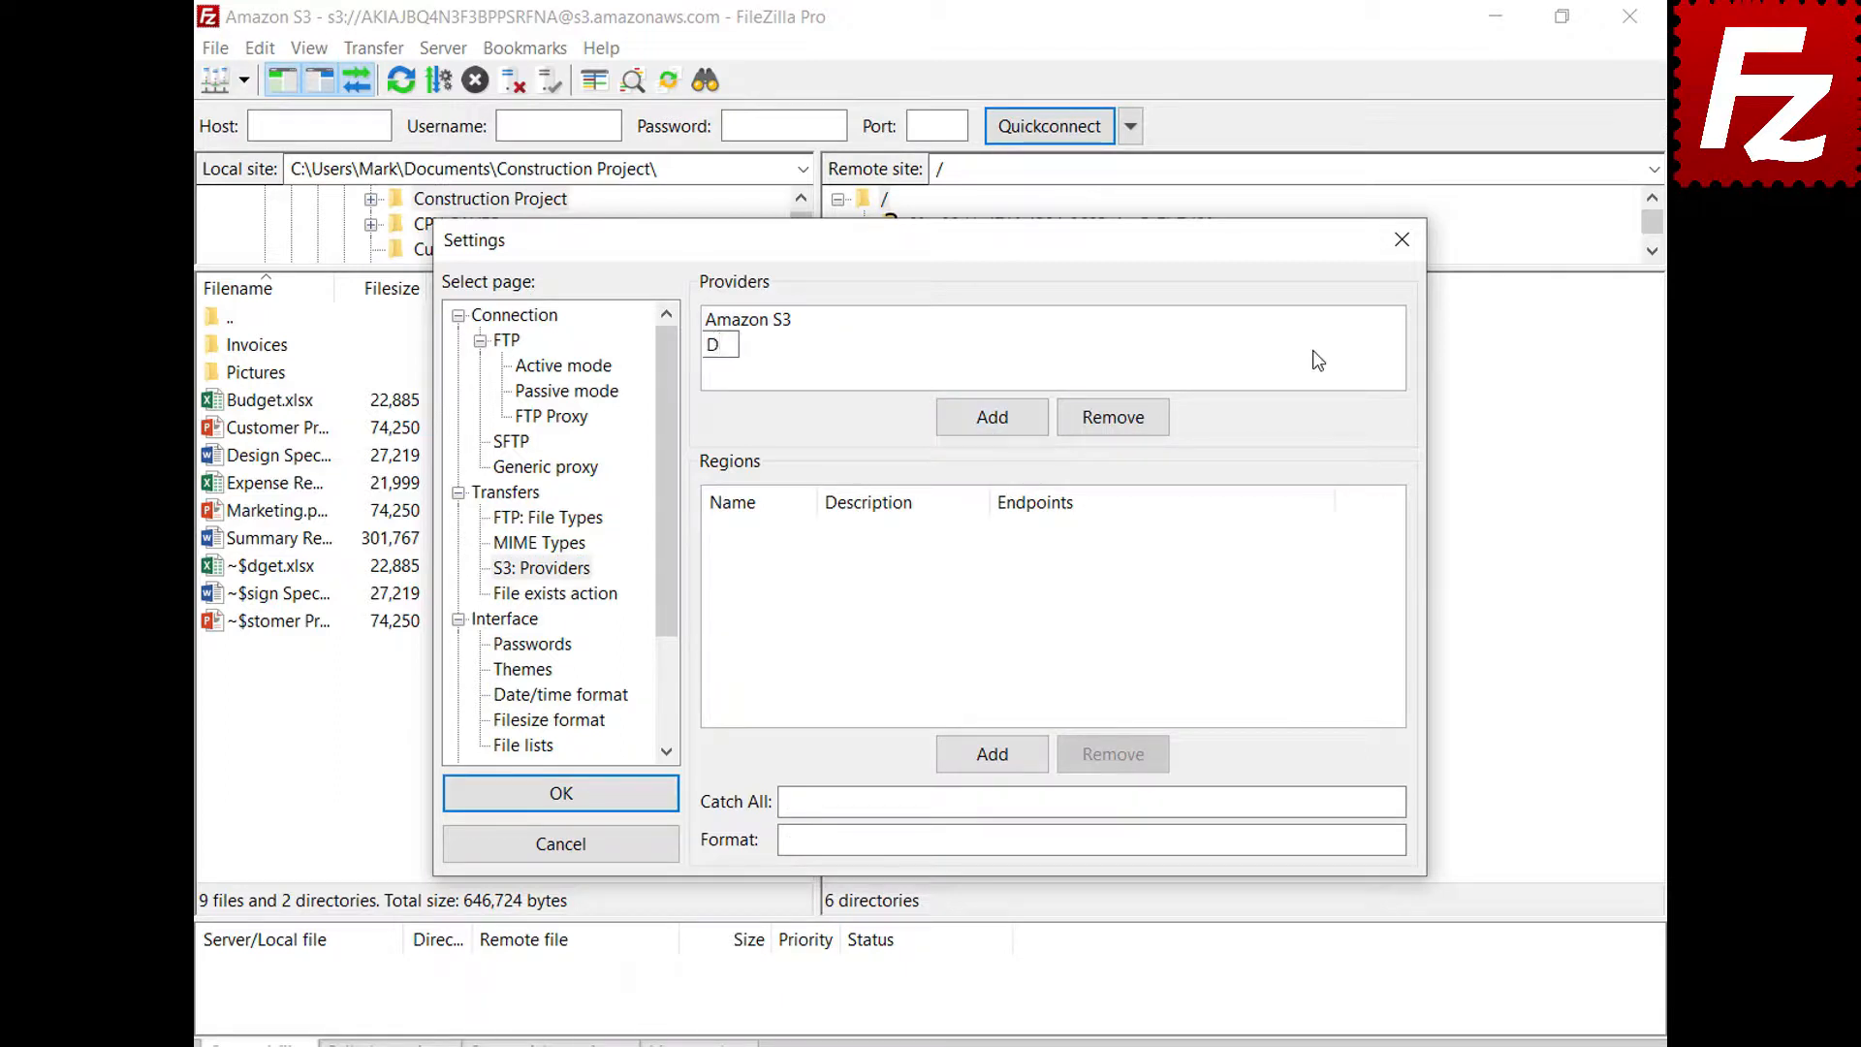
text(igitalOcean)
key(Return)
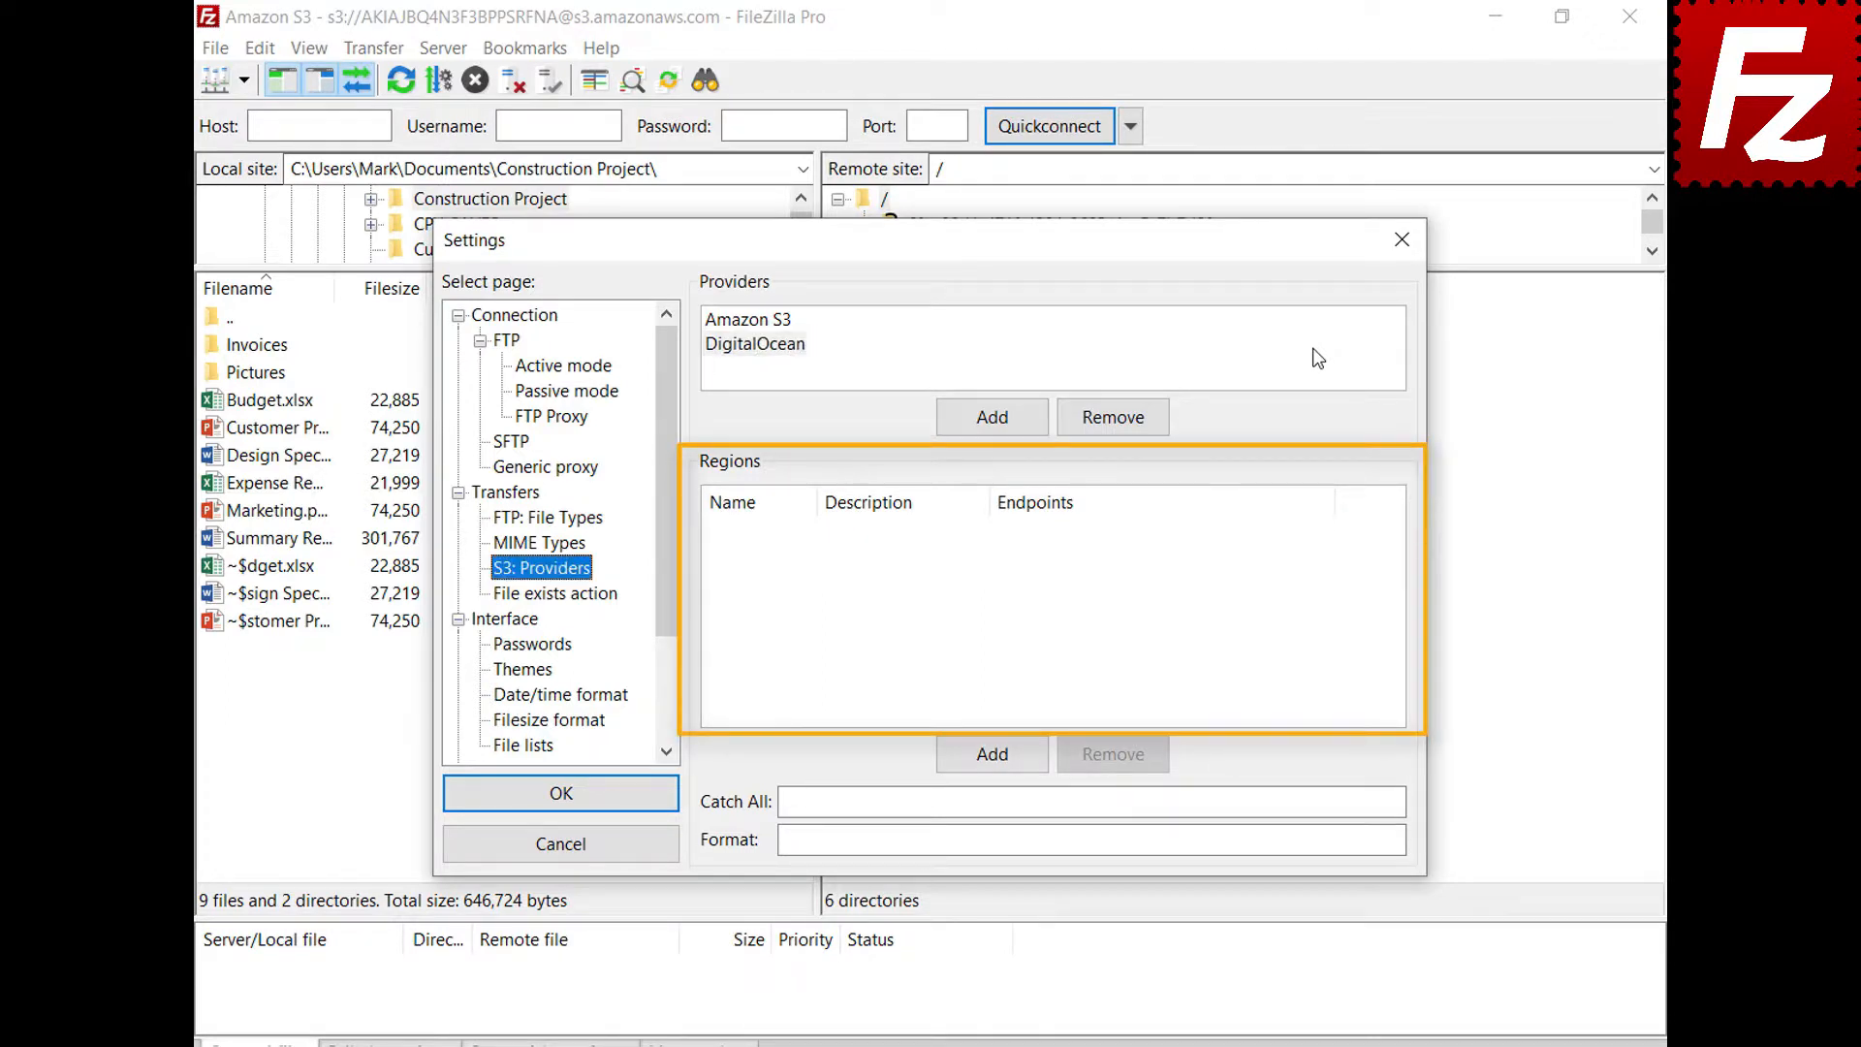
click(1319, 358)
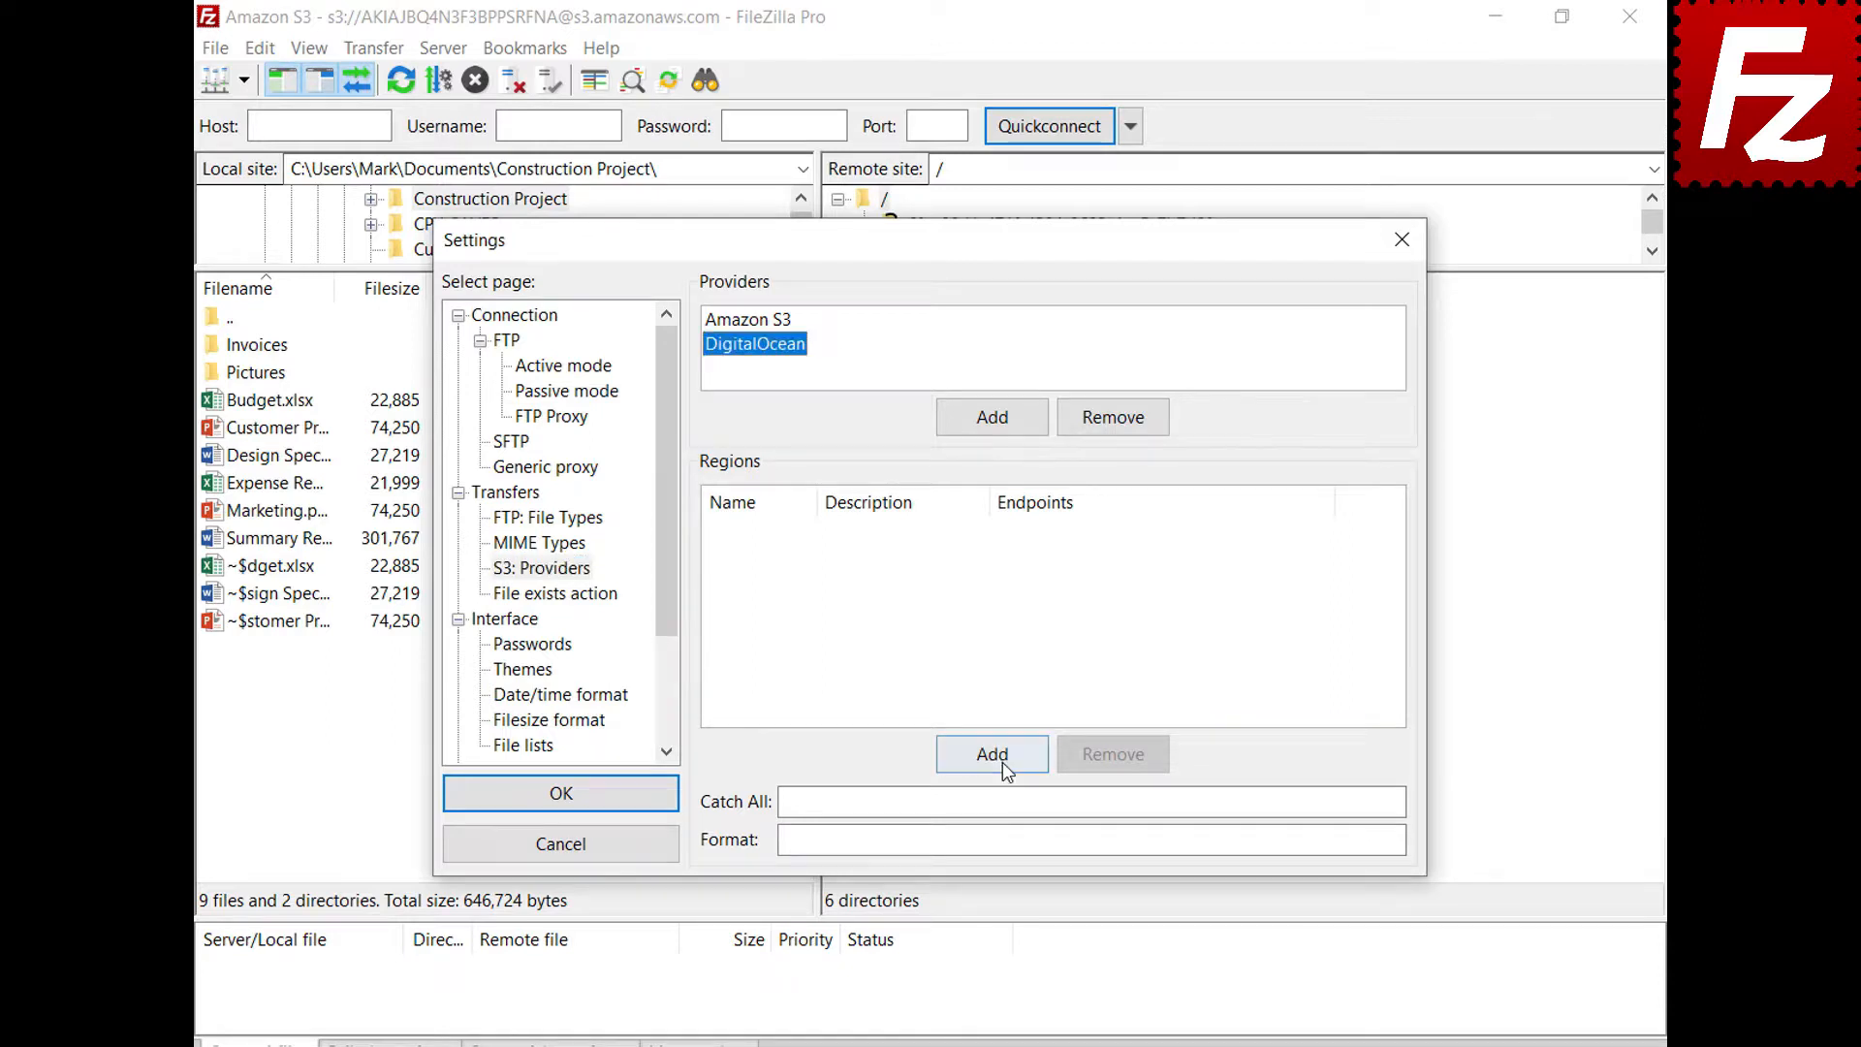
click(1002, 762)
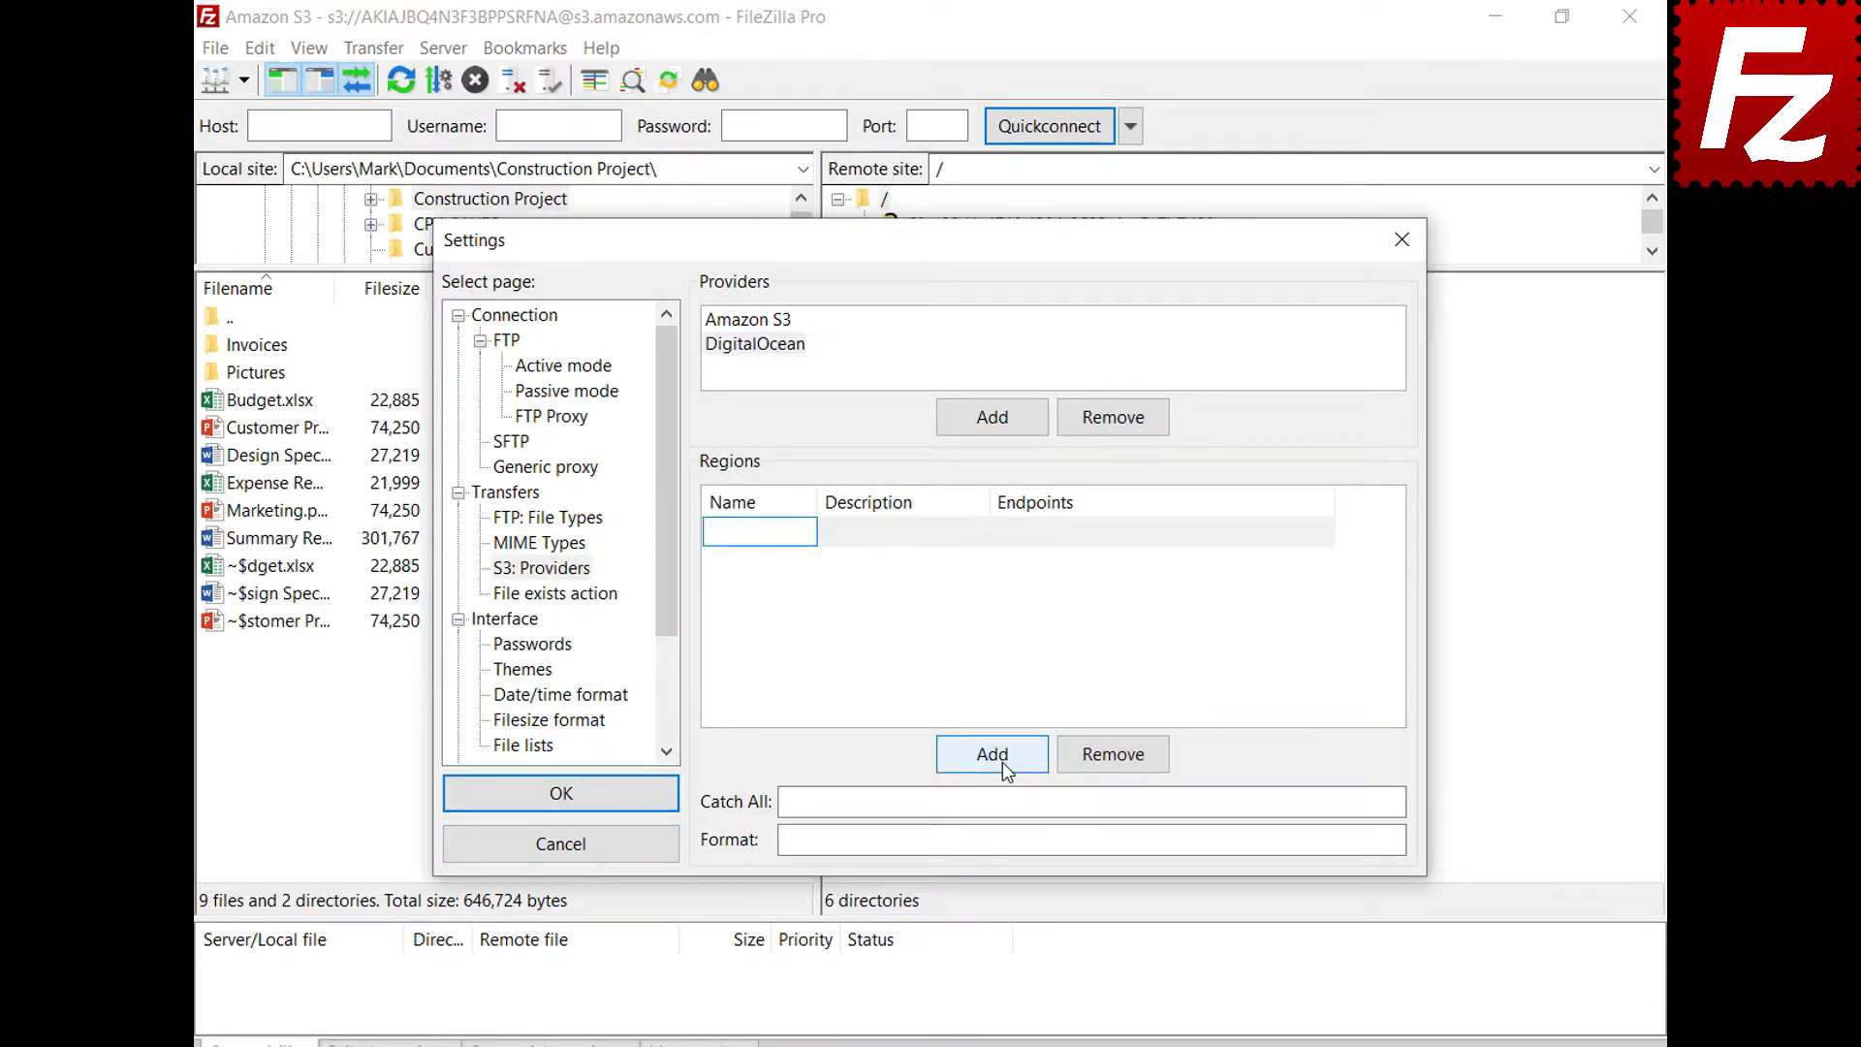
text(nyc3)
click(981, 533)
text(New York 3)
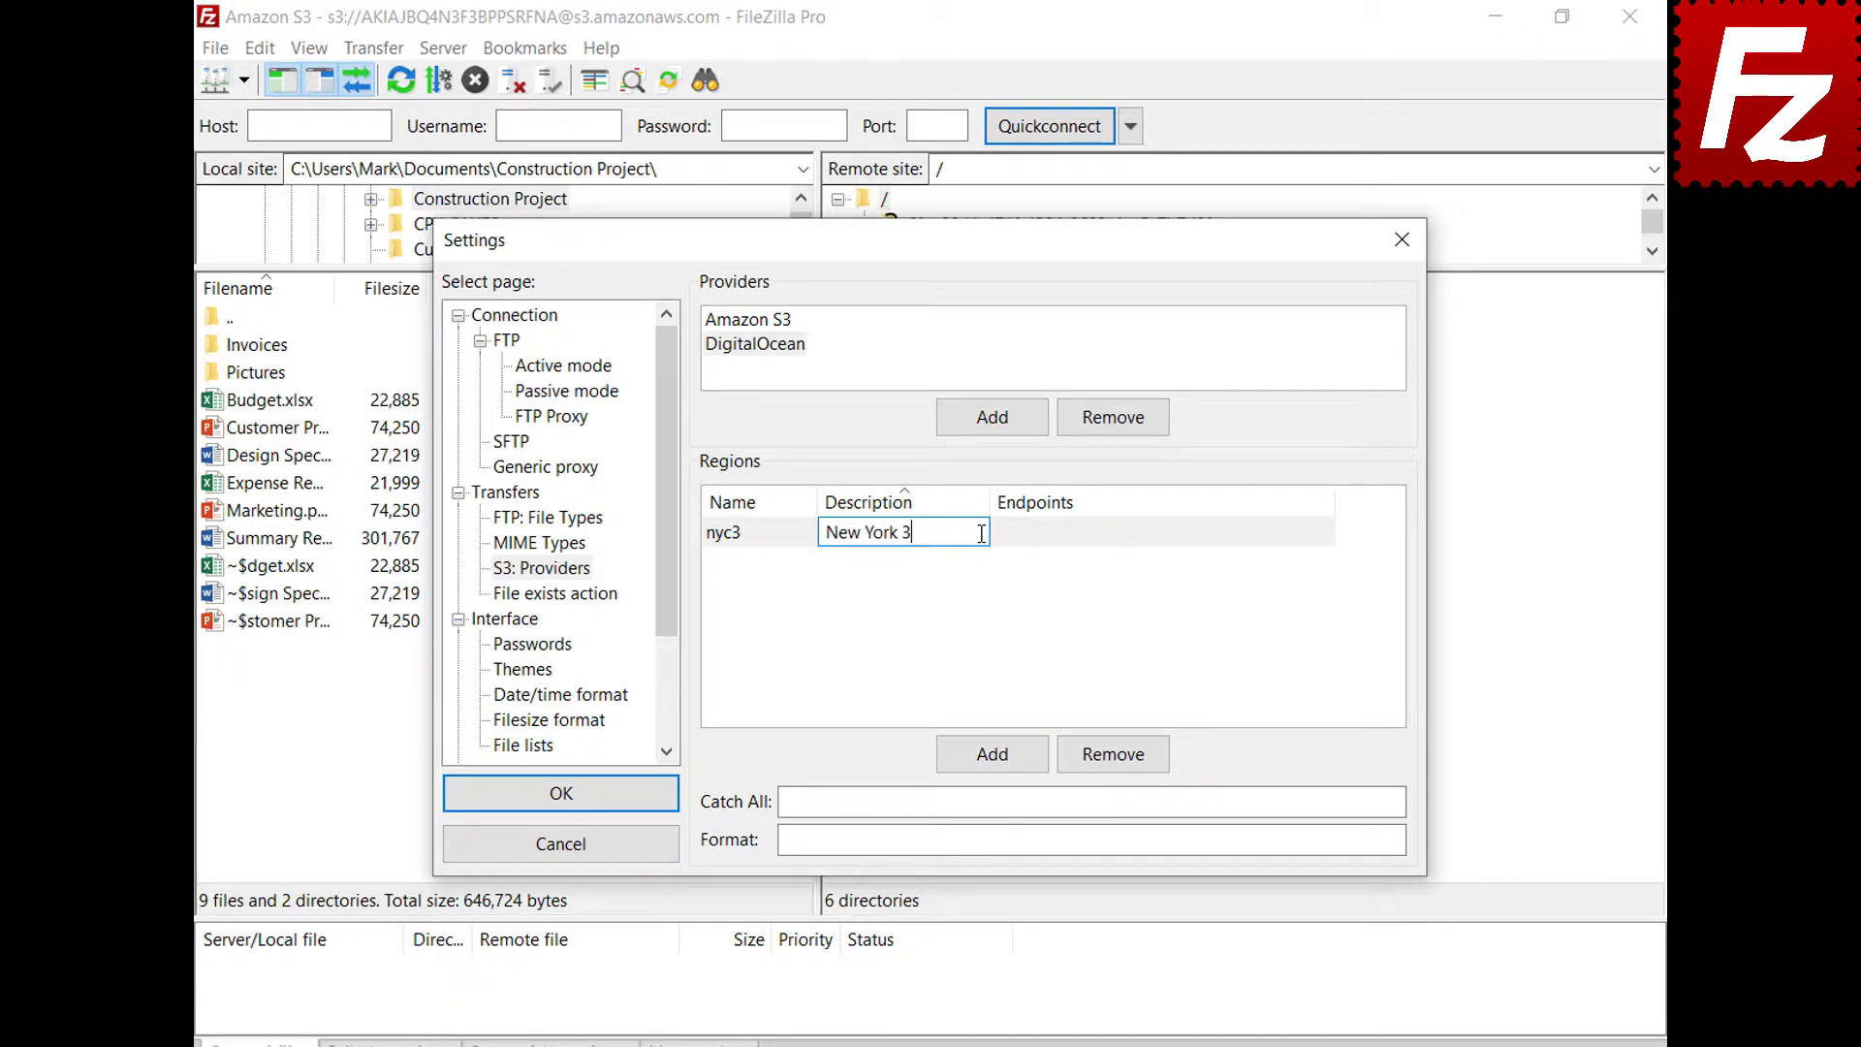
click(1328, 533)
text(nyc3.digitaloceanspaces.com)
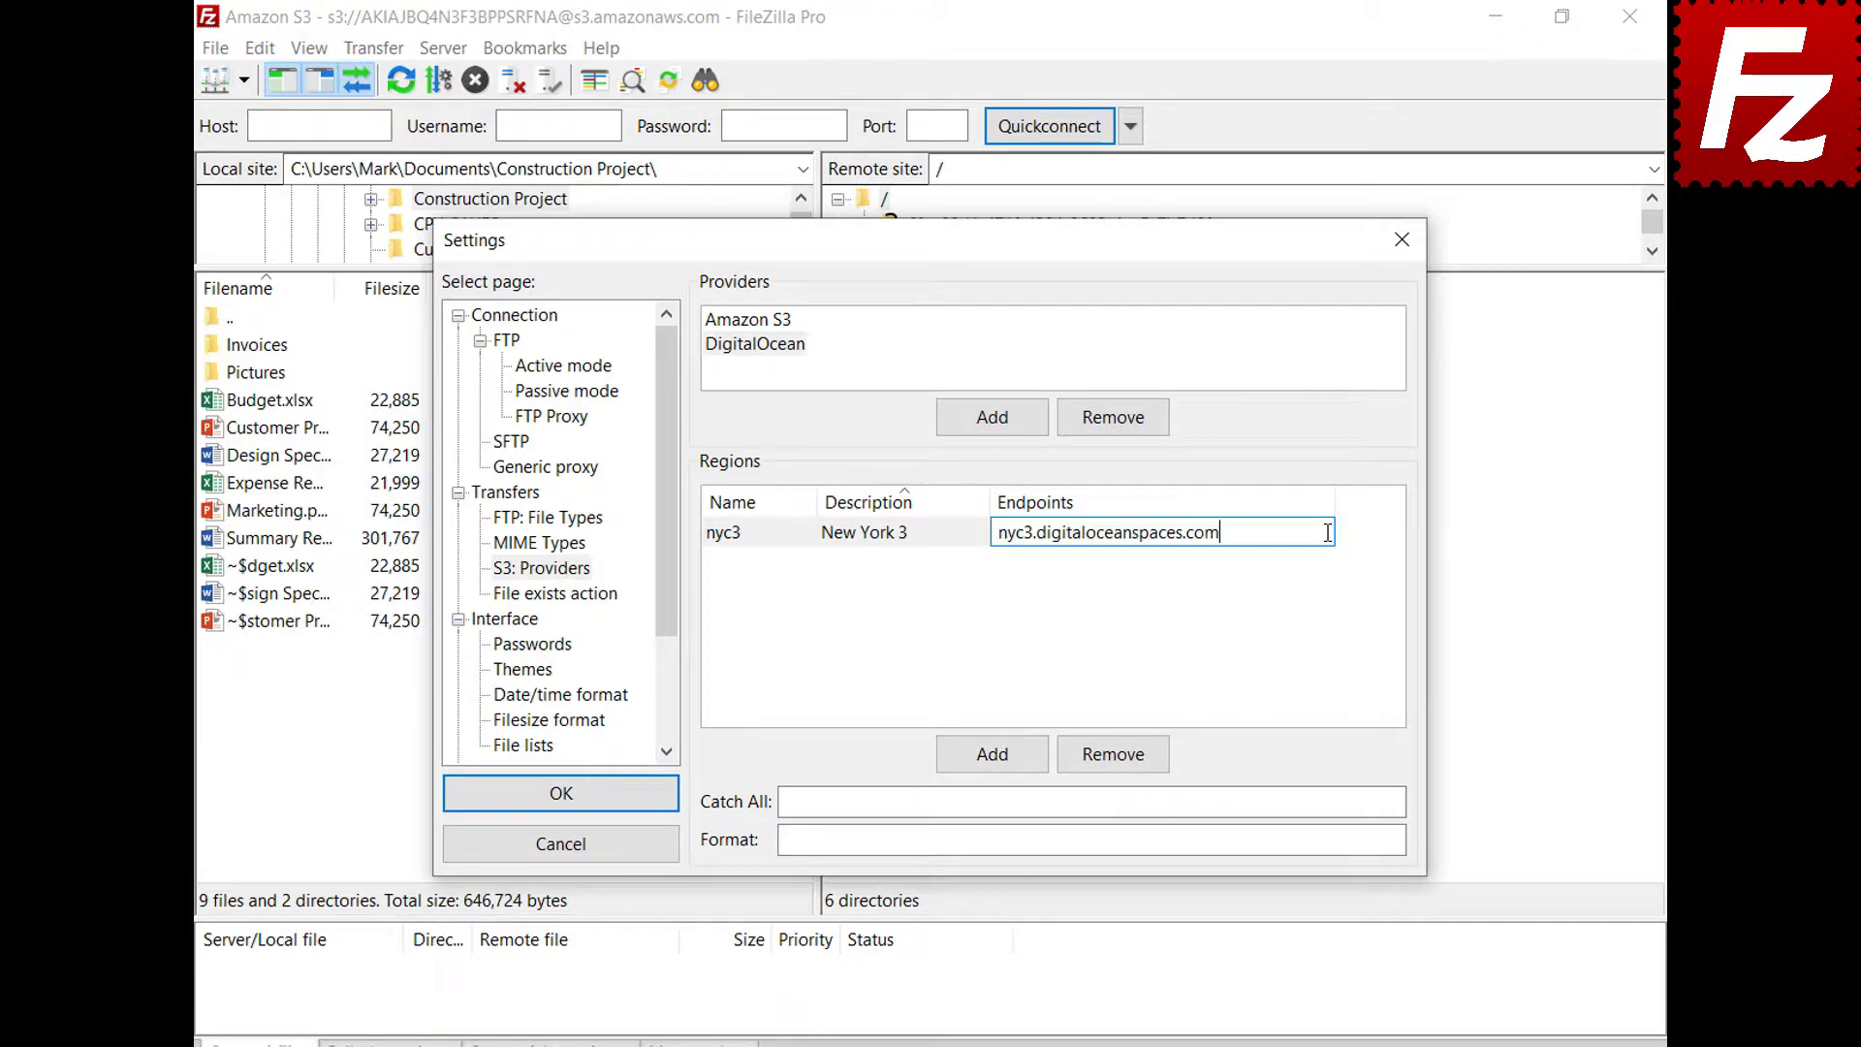
key(Return)
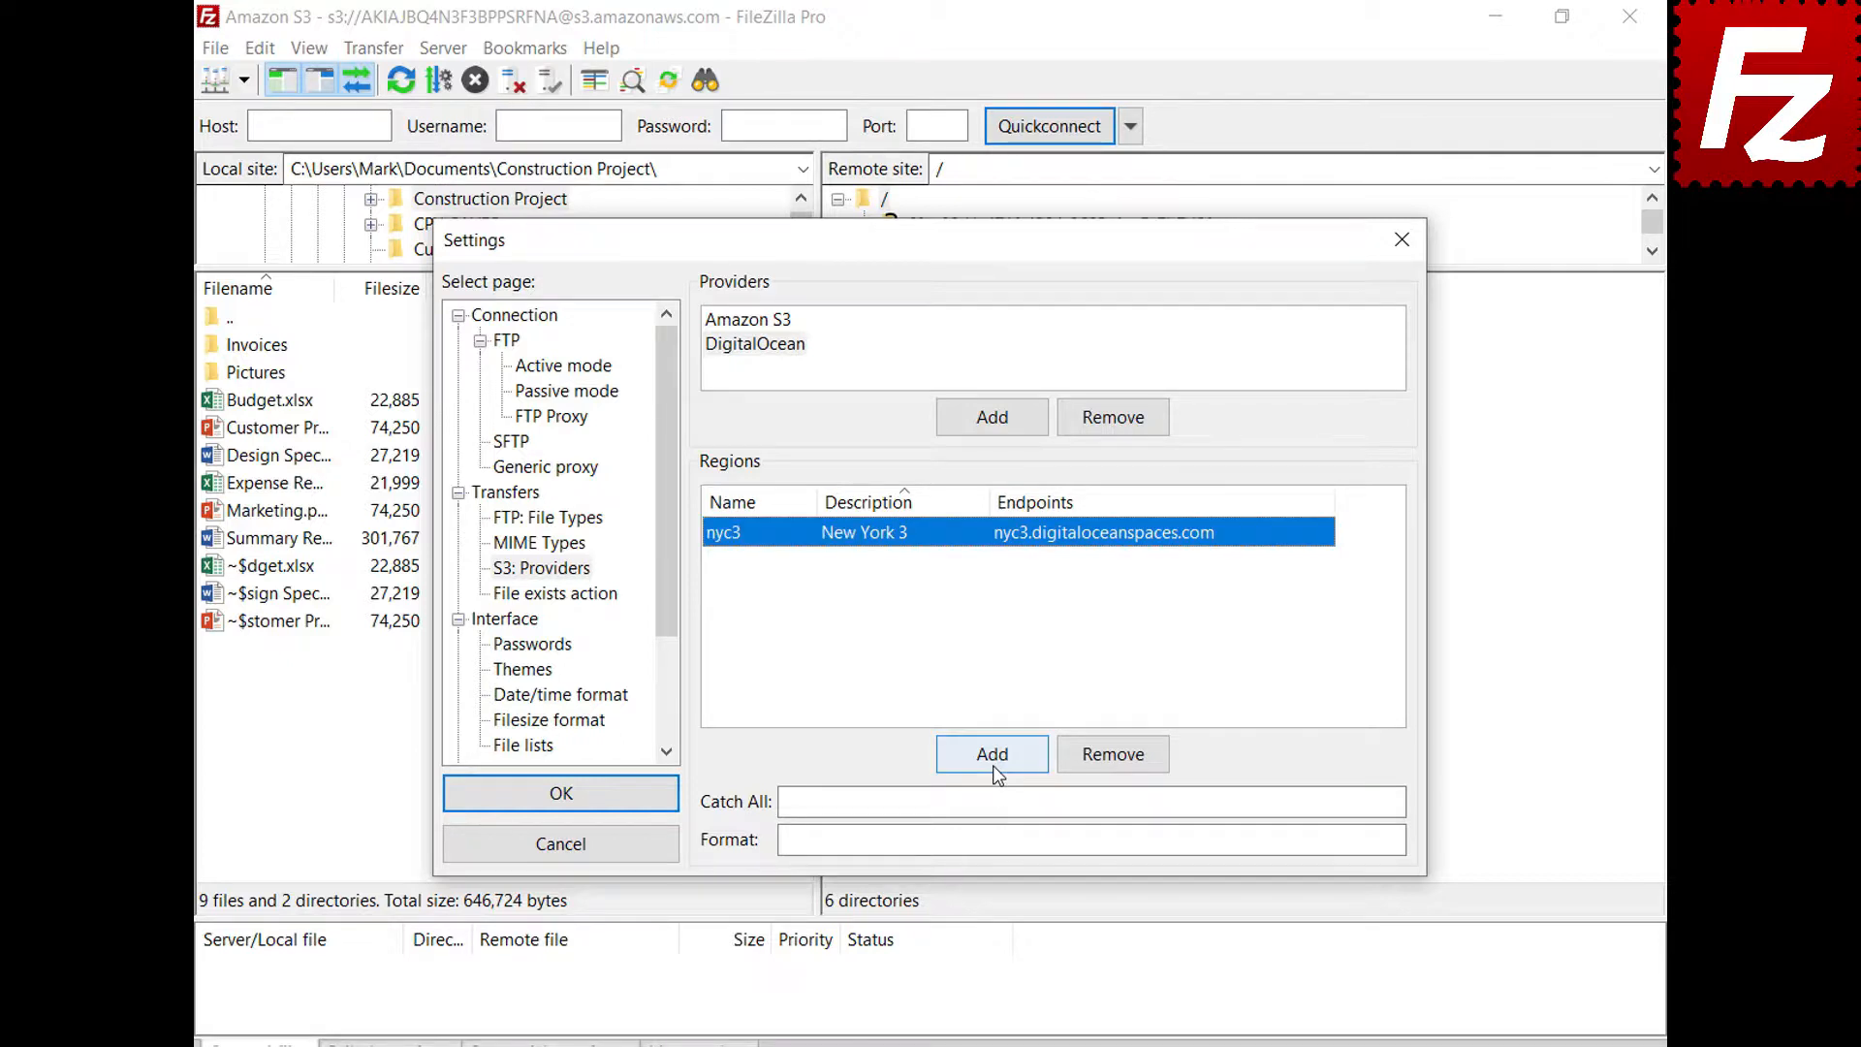
Add DigitalOcean region sgp1 (Singapore 1) with its pasted endpoint
click(992, 765)
text(sgp1)
click(1089, 532)
text(Singapore 1)
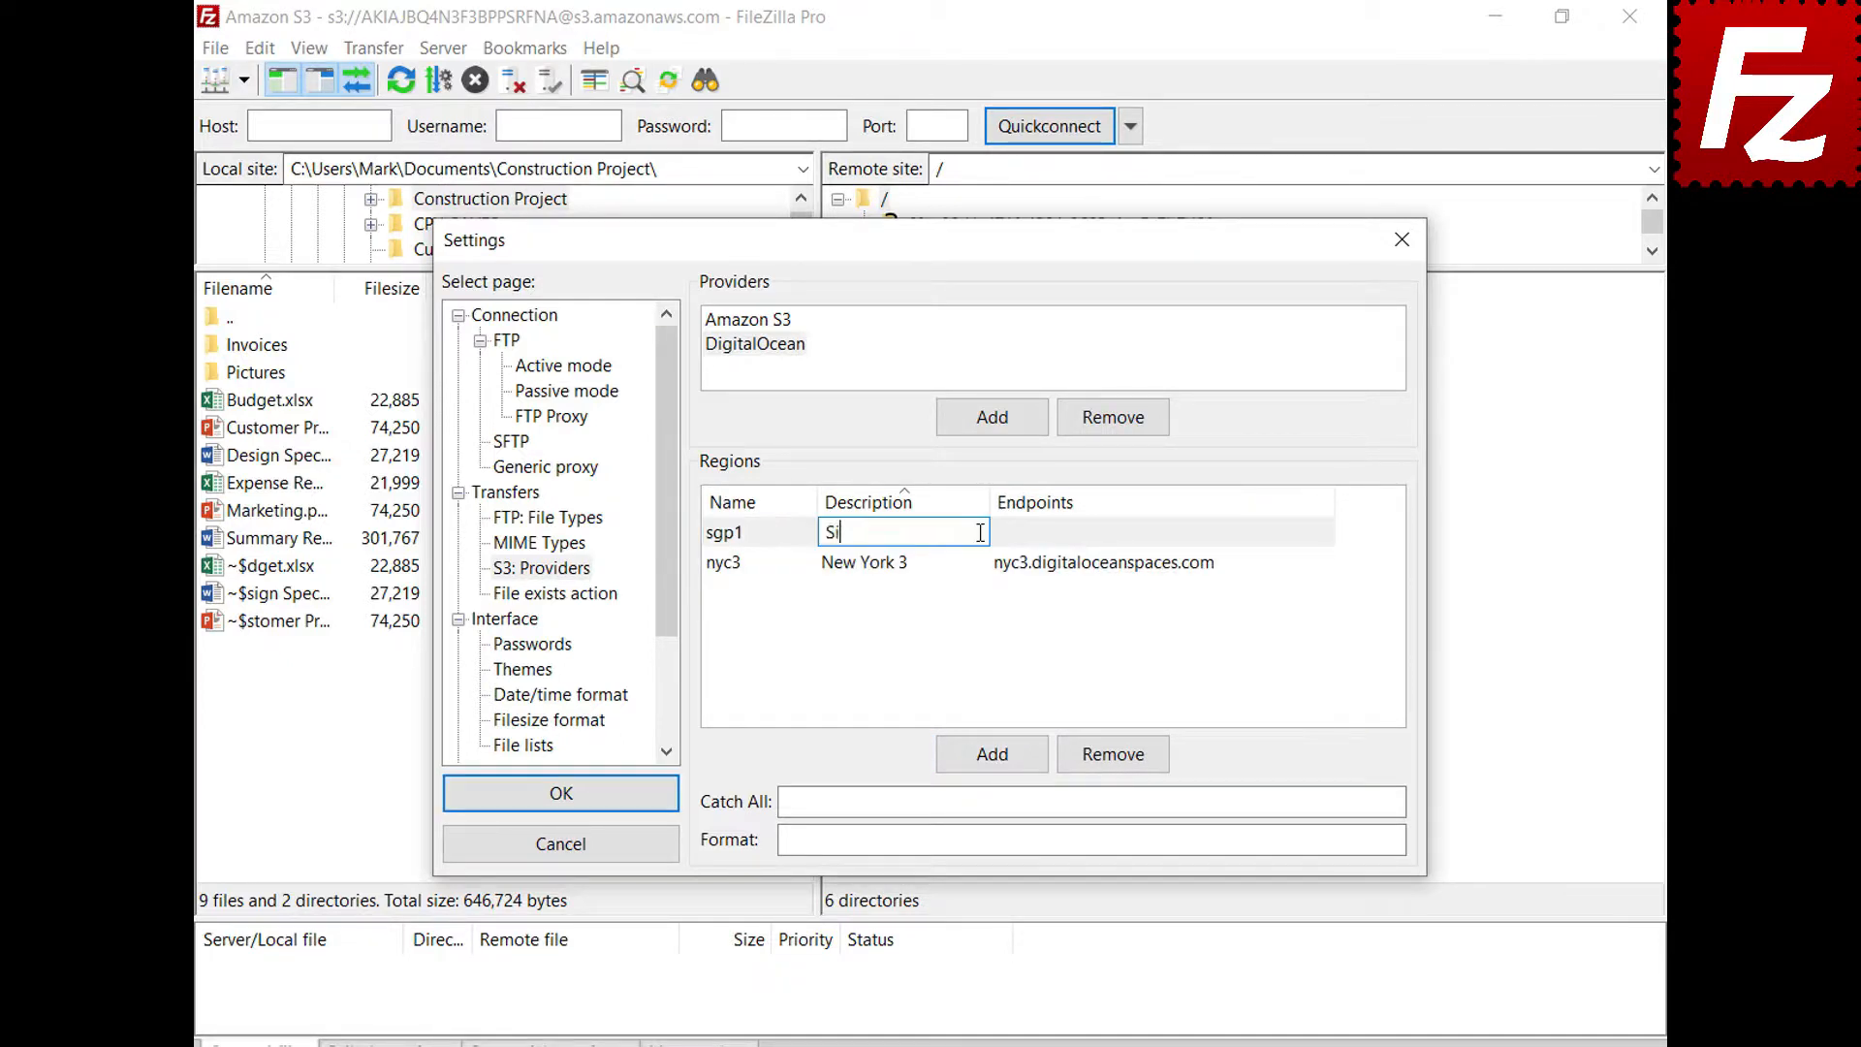
key(Return)
click(1220, 569)
text(sgp1.digitaloceanspaces.com)
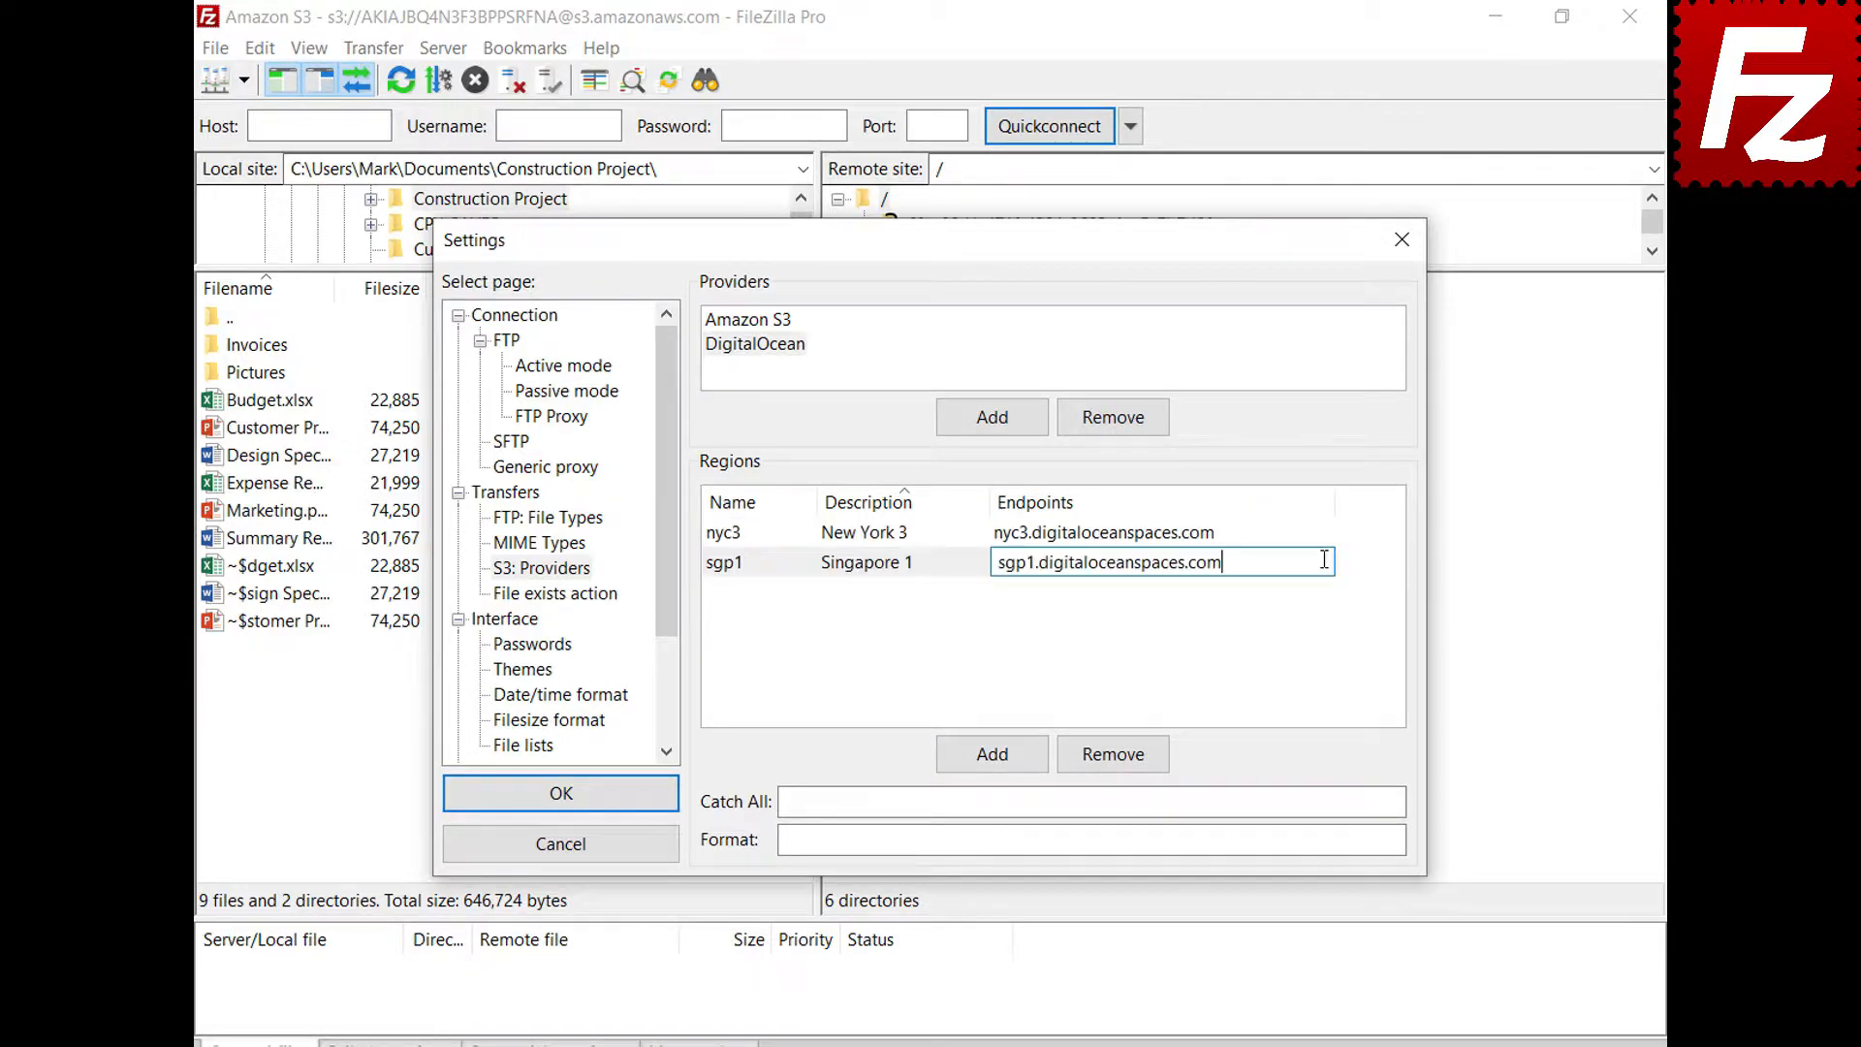
key(Return)
Add DigitalOcean region ams3 (Amsterdam 3) with its pasted endpoint
click(998, 758)
text(ams3)
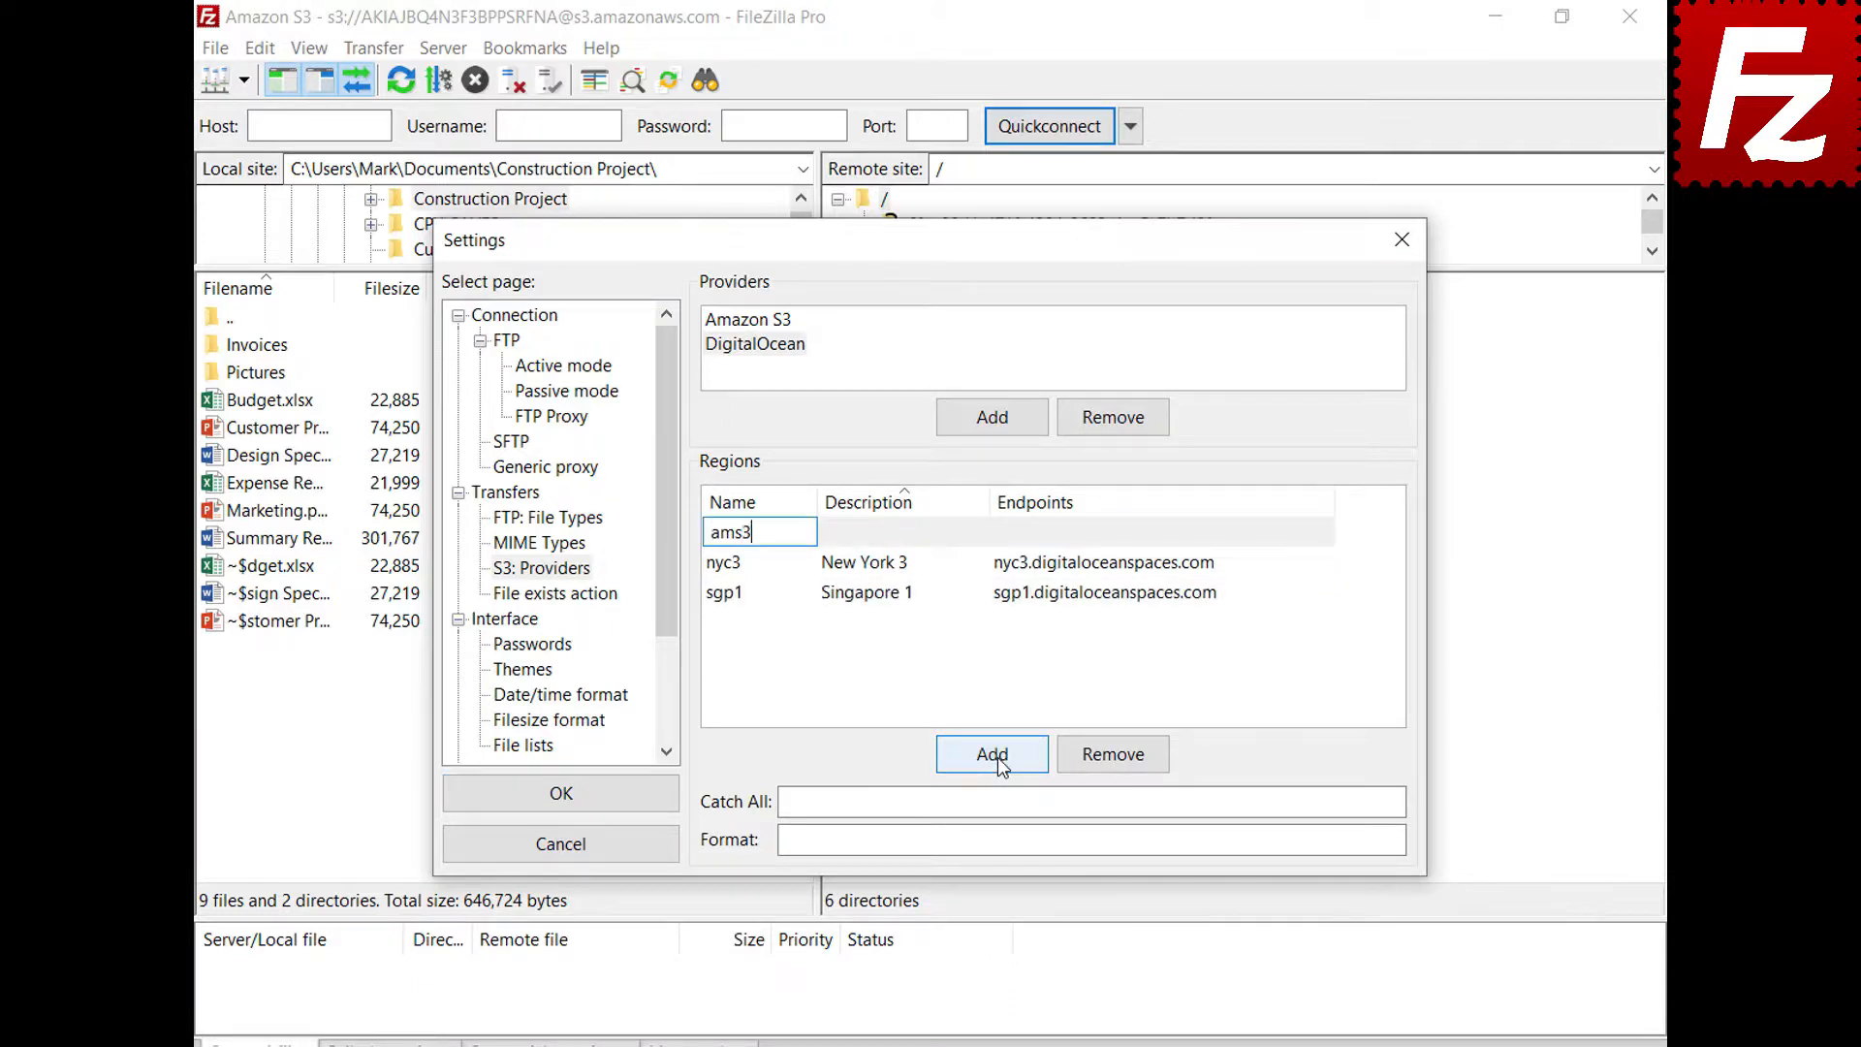
click(903, 532)
text(Amsterdam 3)
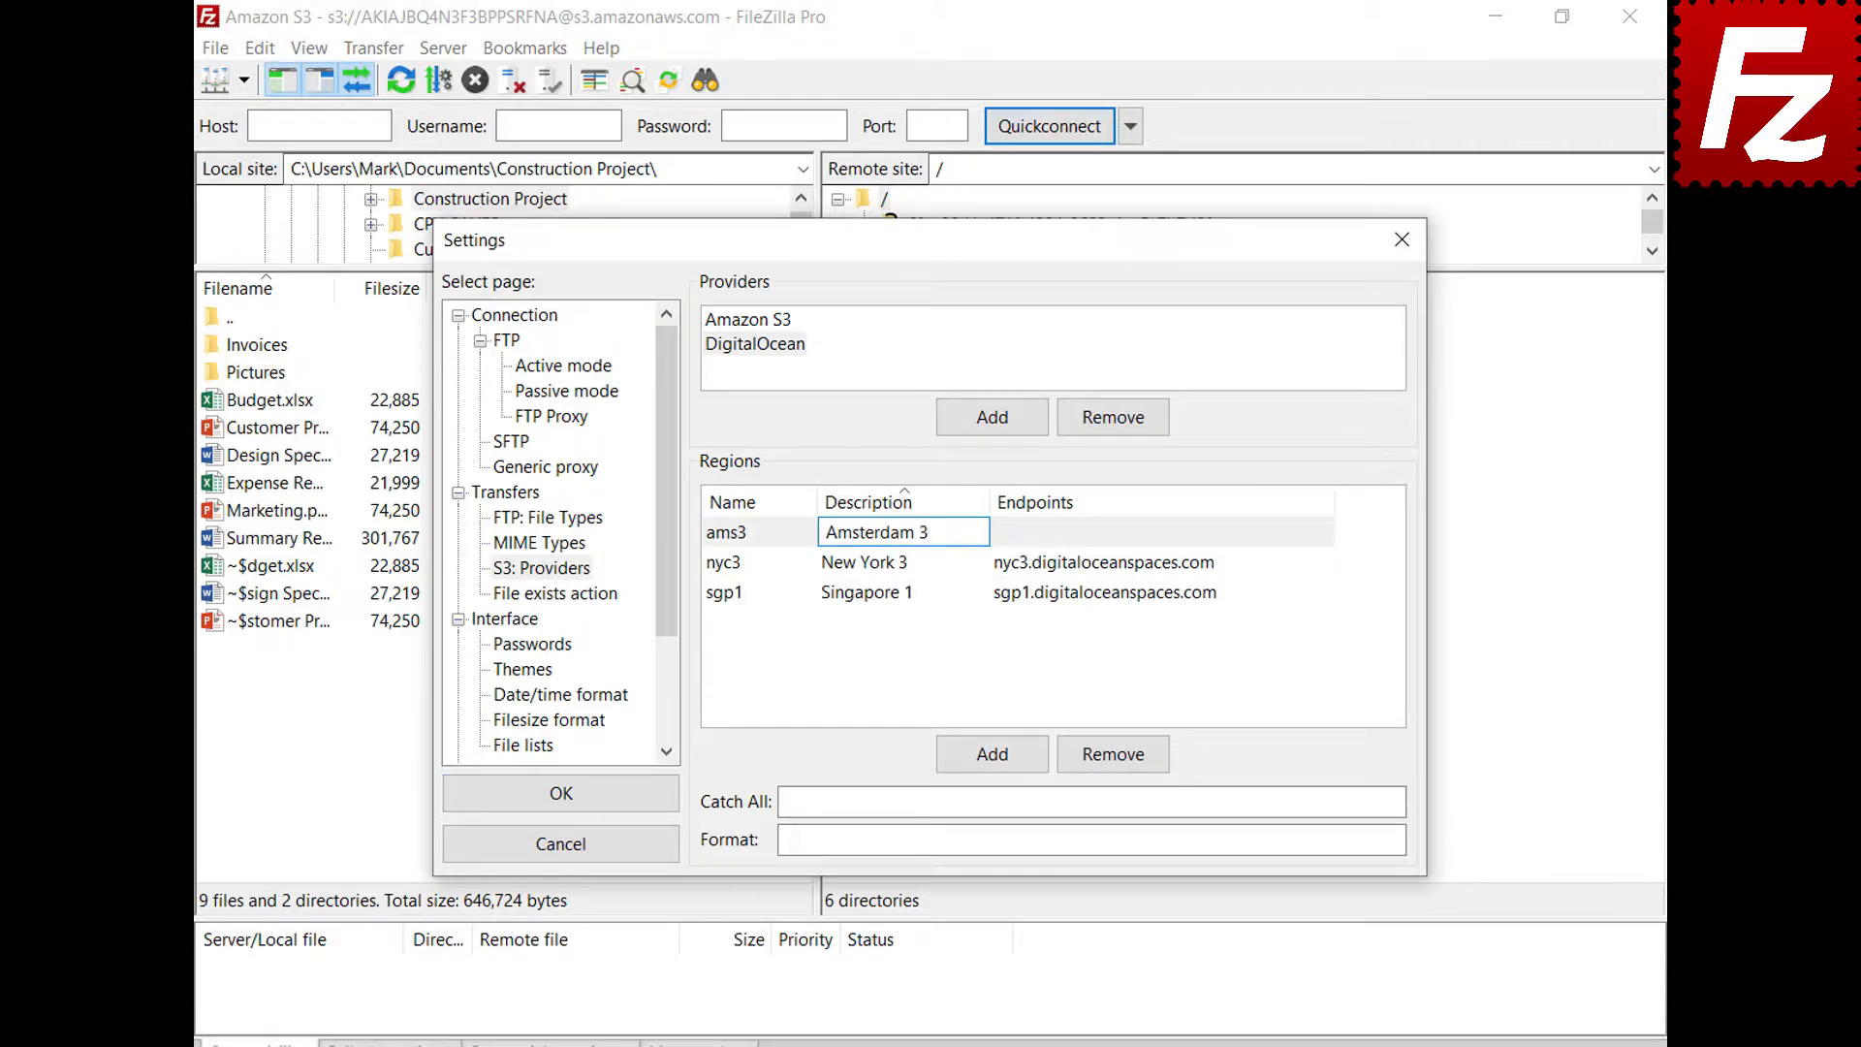
click(1322, 532)
text(ams3.digitaloceanspaces.com)
key(Return)
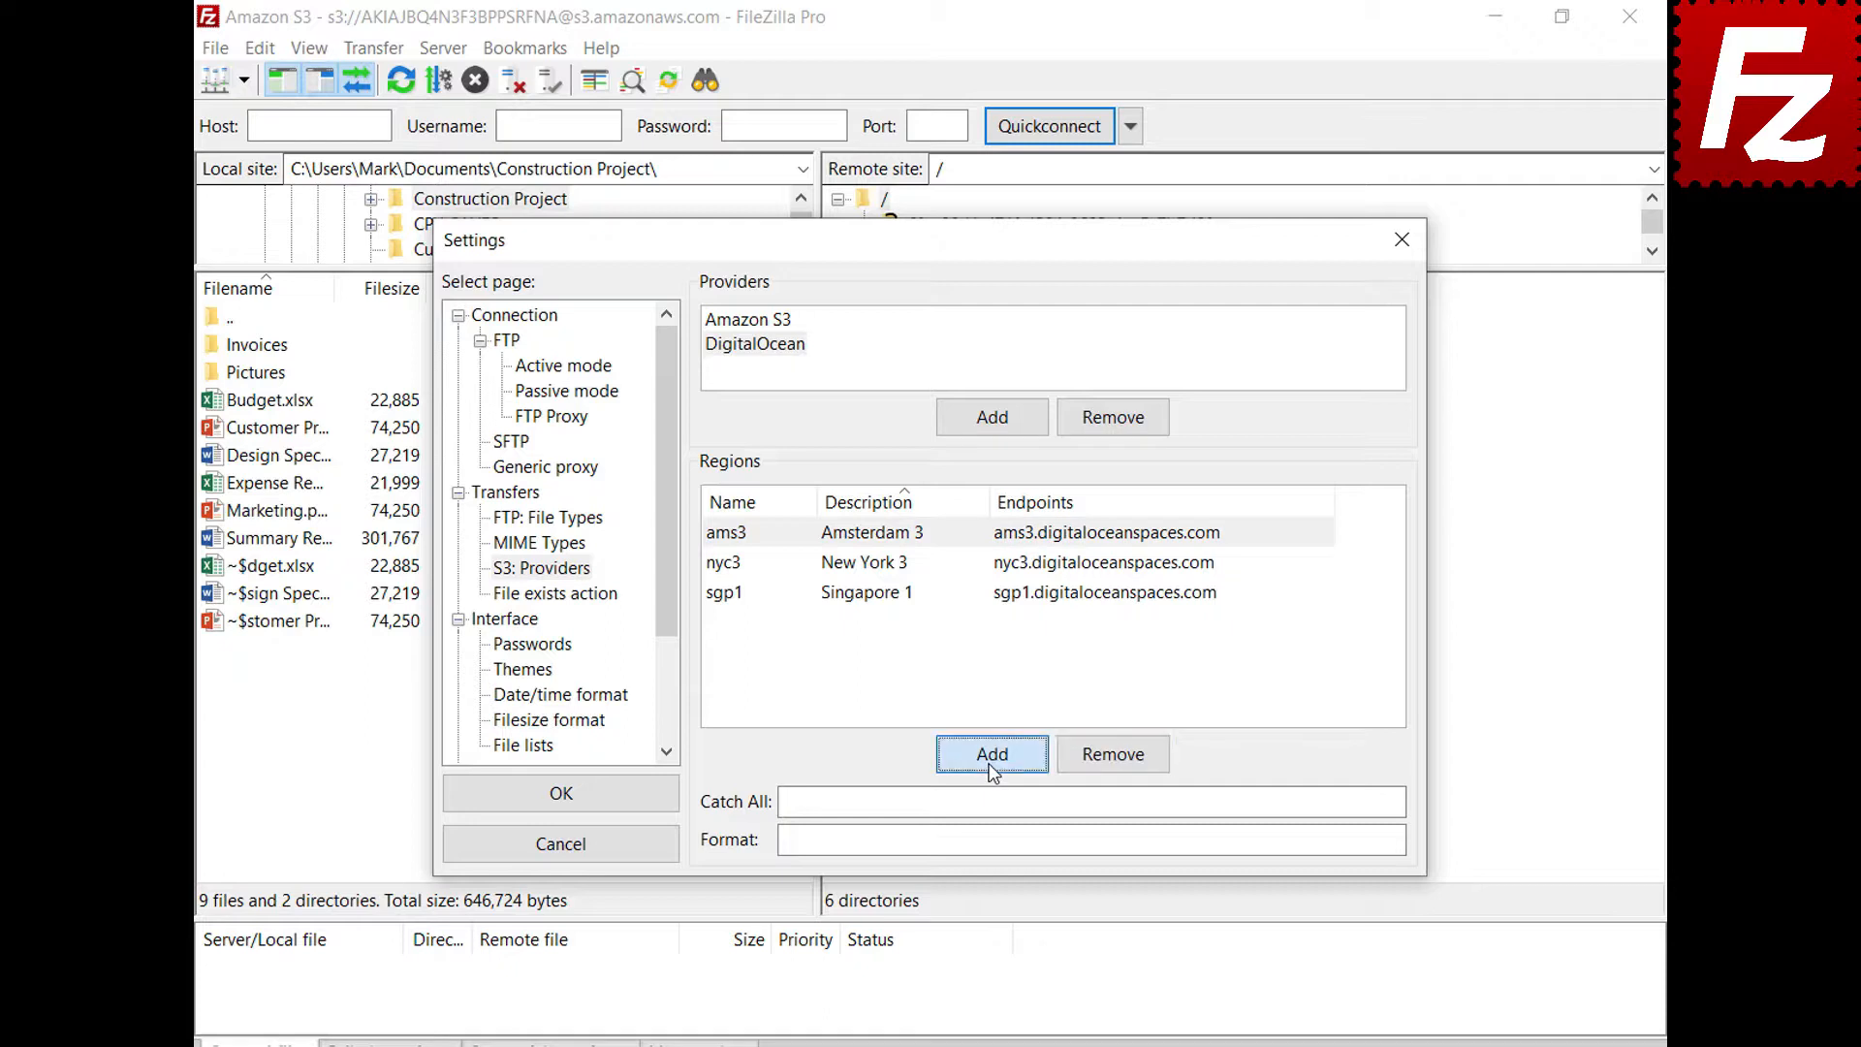
Add DigitalOcean region sfo2 (San Francisco 2) with its pasted endpoint
click(988, 766)
text(sfo2)
click(979, 531)
text(Sa)
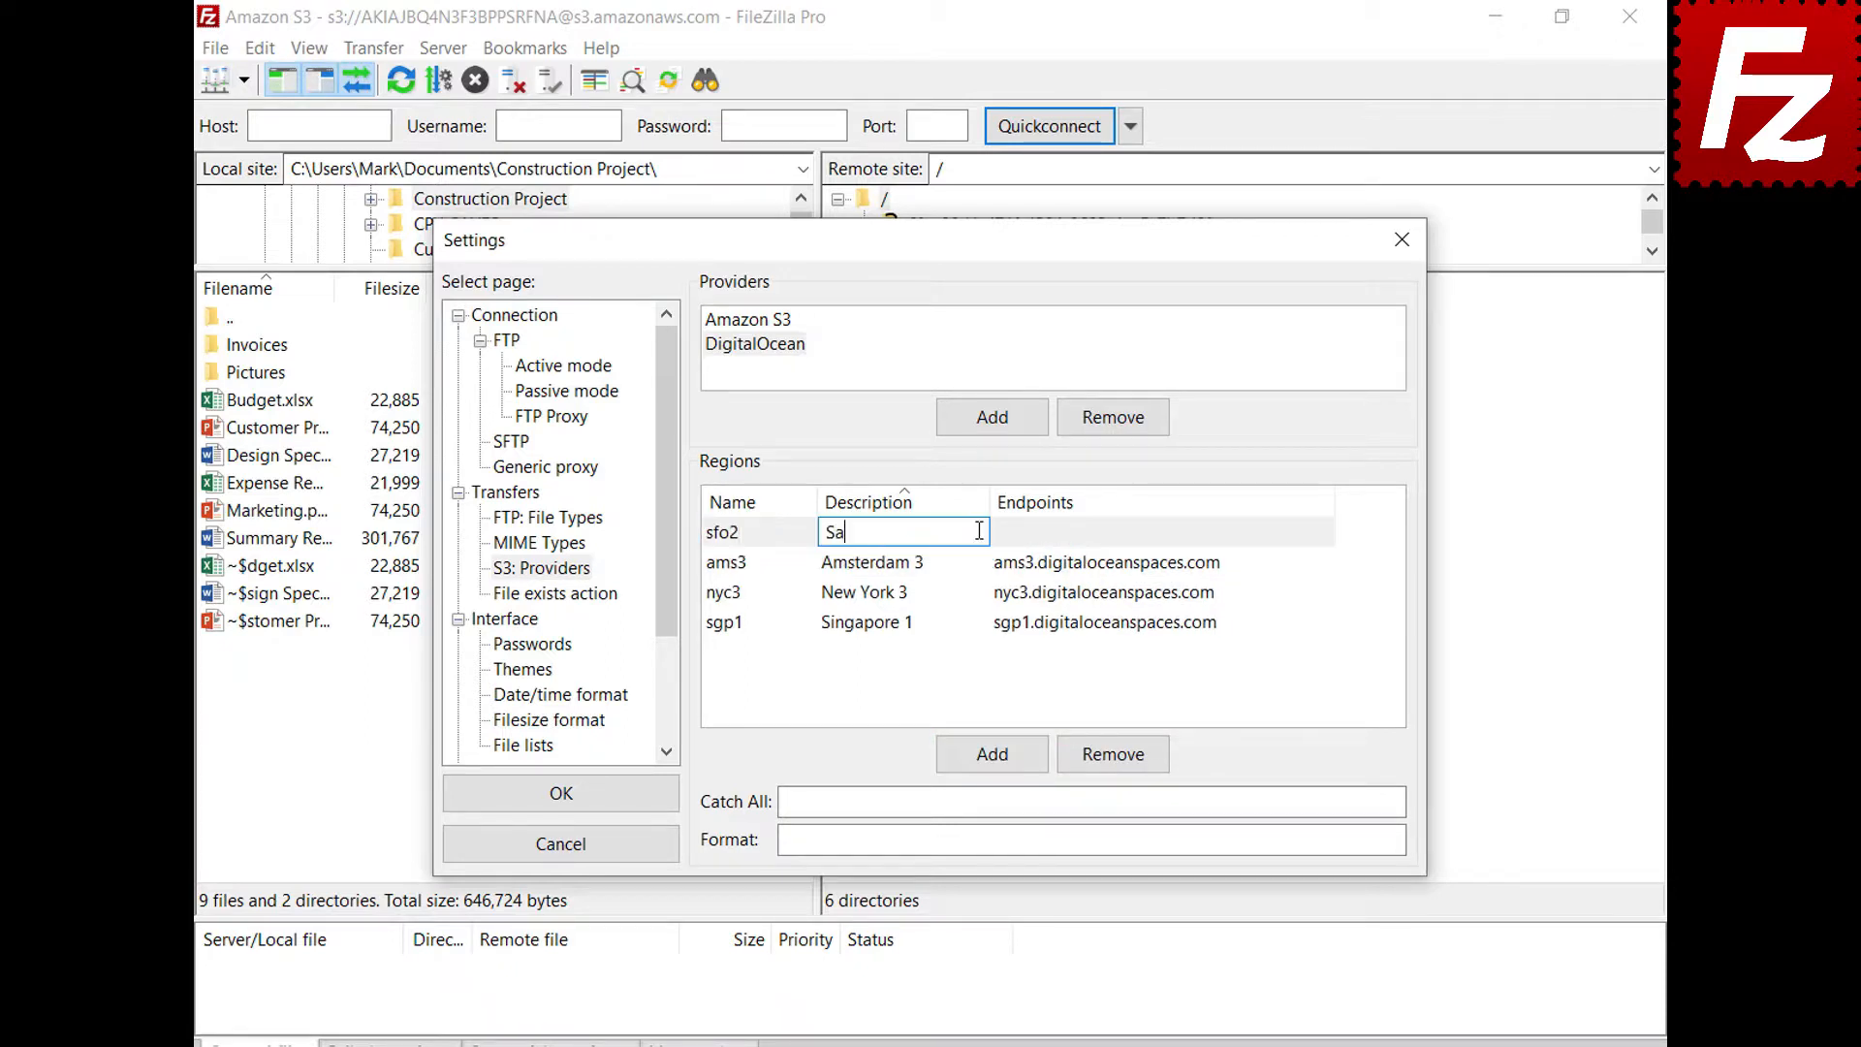
text(n Francisco 2)
key(Return)
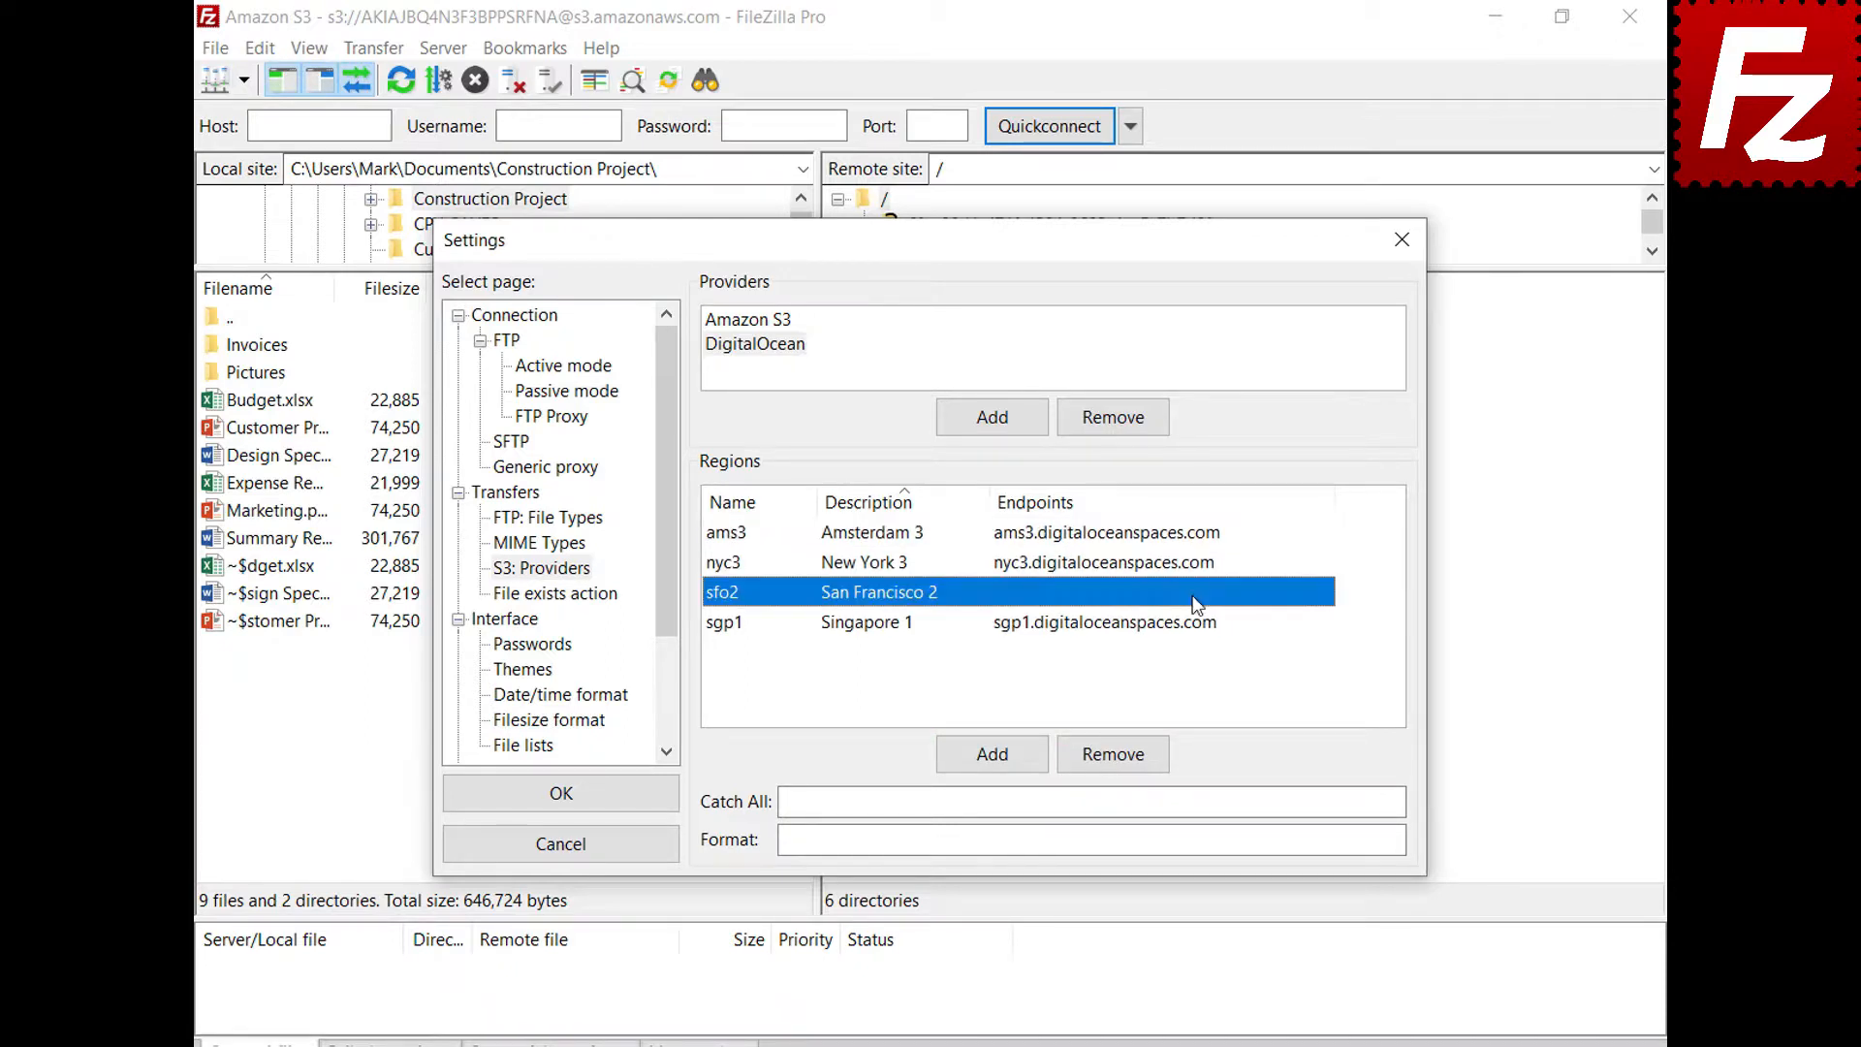
click(1195, 597)
text(sfo2.digitaloceanspaces.com)
key(Return)
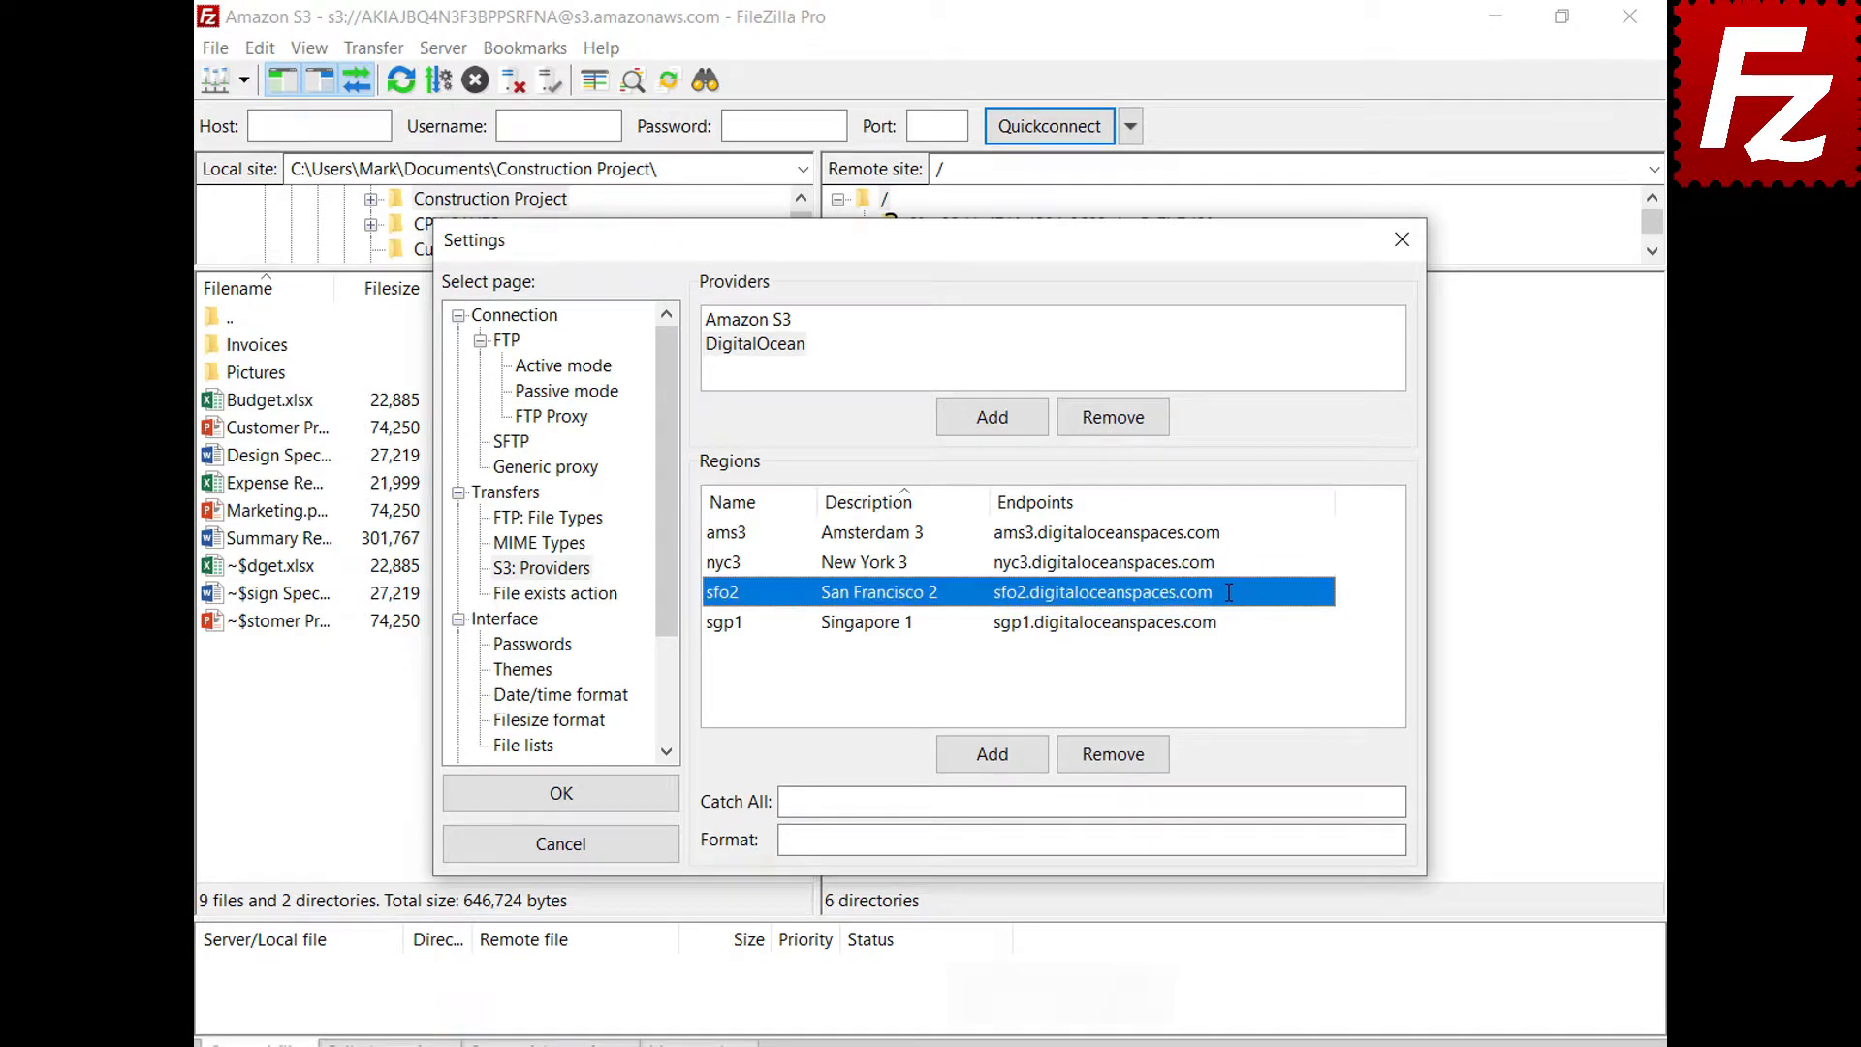
Set catch-all .digitaloceanspaces.com and format {BUCKET}.{REGION}.digitaloceanspaces.com, then save settings
click(1352, 801)
text(.digitaloceanspaces.com)
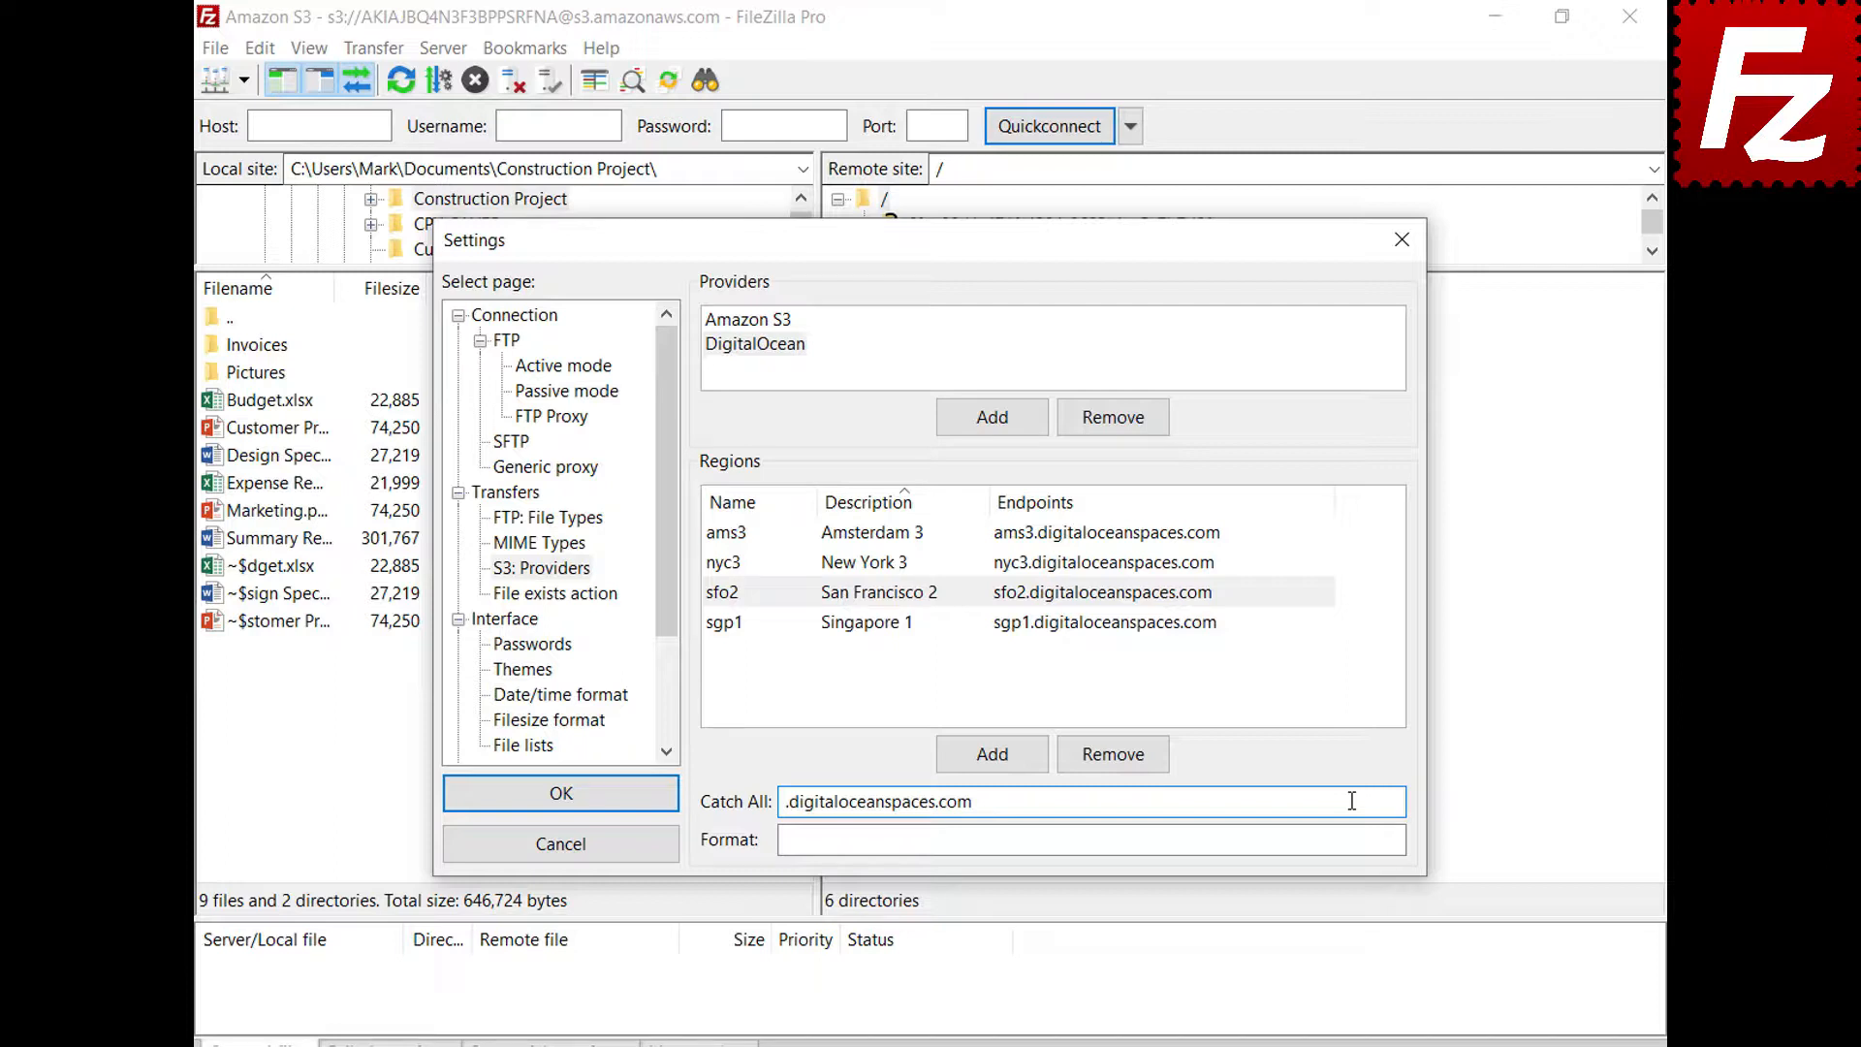
click(1357, 839)
text({BUCKET}.{REGION}.digitaloceanspaces.com)
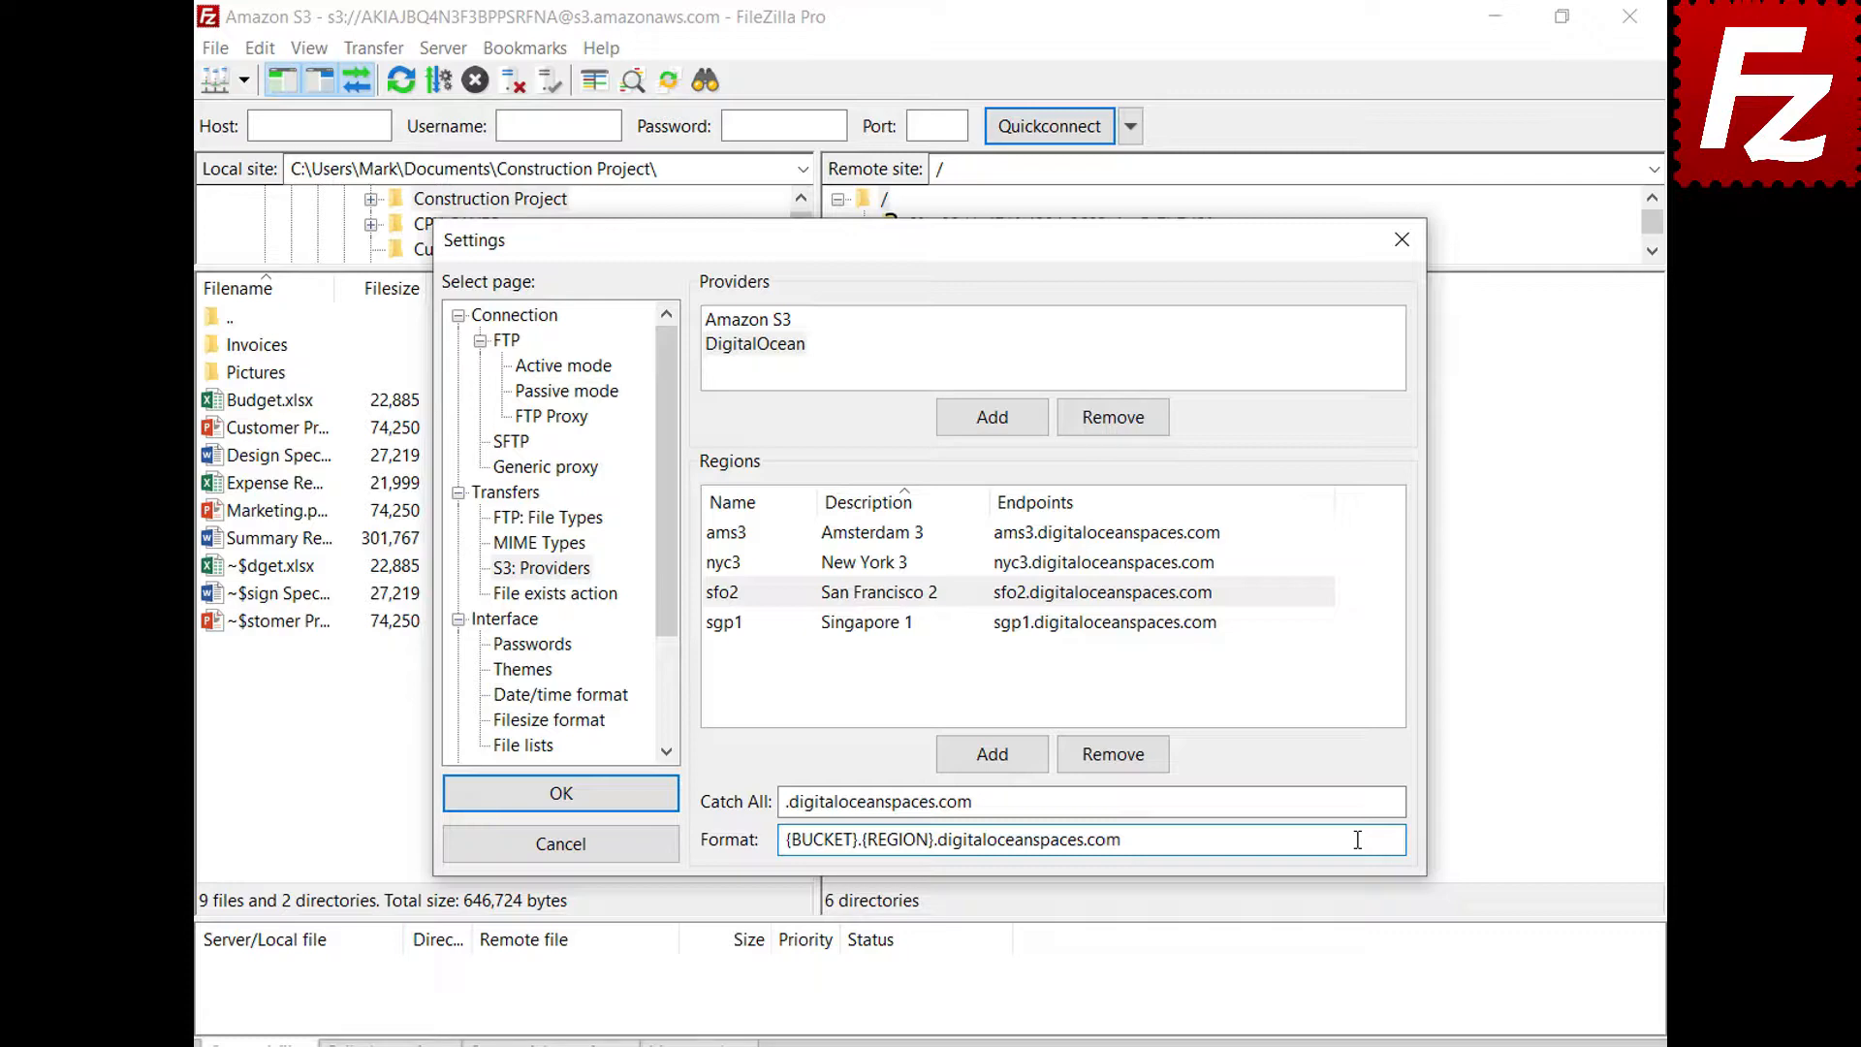
click(560, 795)
click(221, 54)
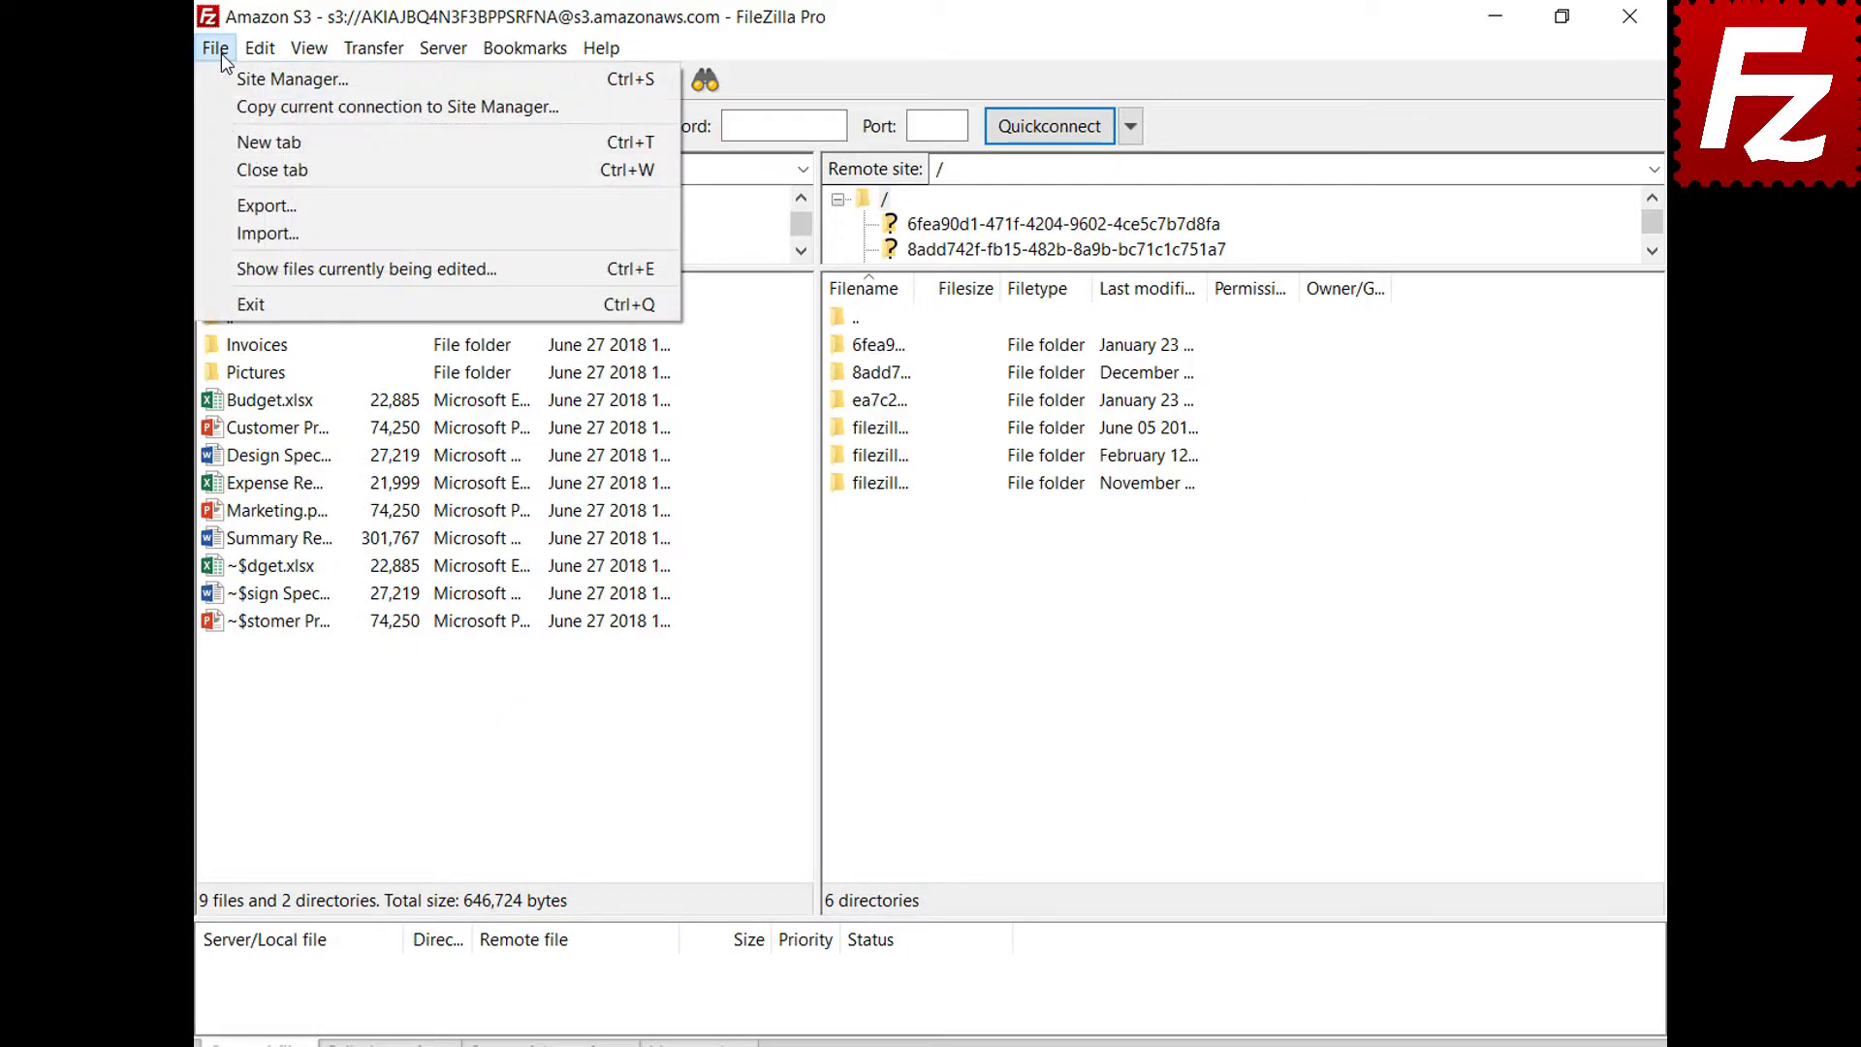
Create a saved site named Digital Ocean using S3 with host sfo3.digitaloceanspaces.com
click(223, 85)
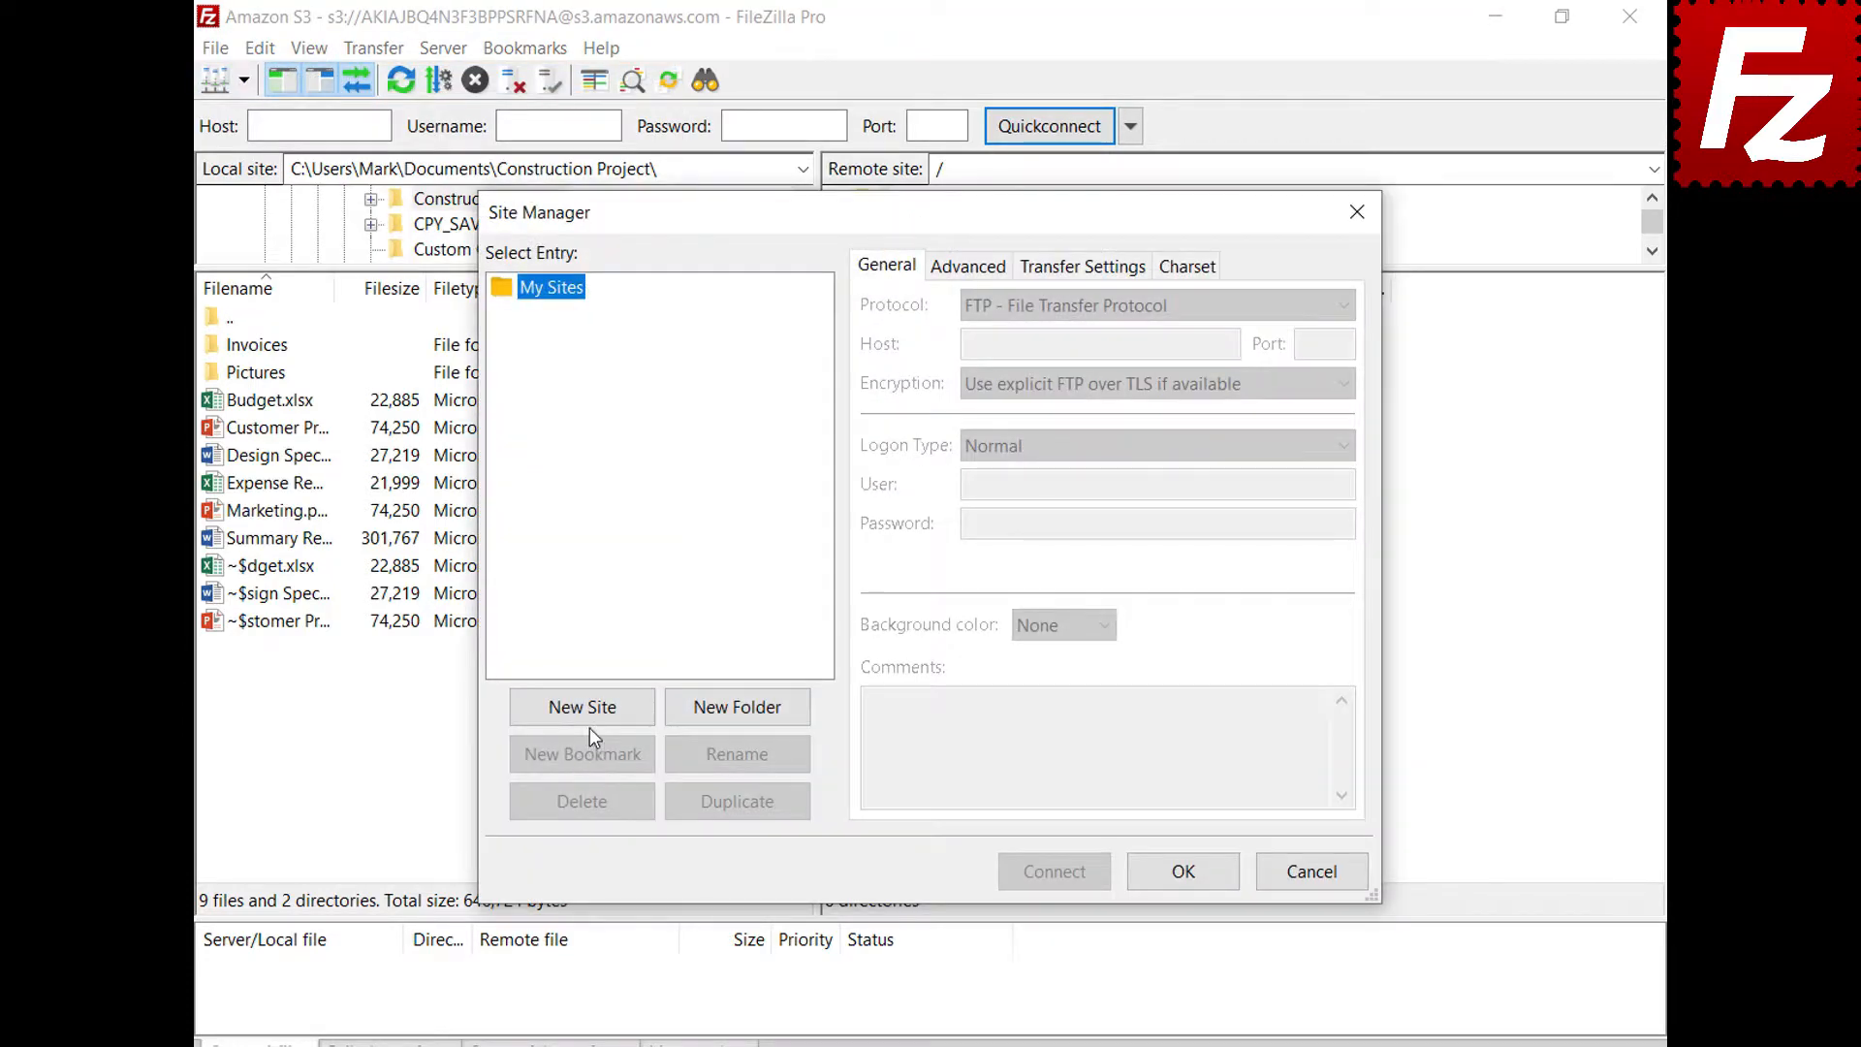
click(589, 718)
text(Digital Ocean)
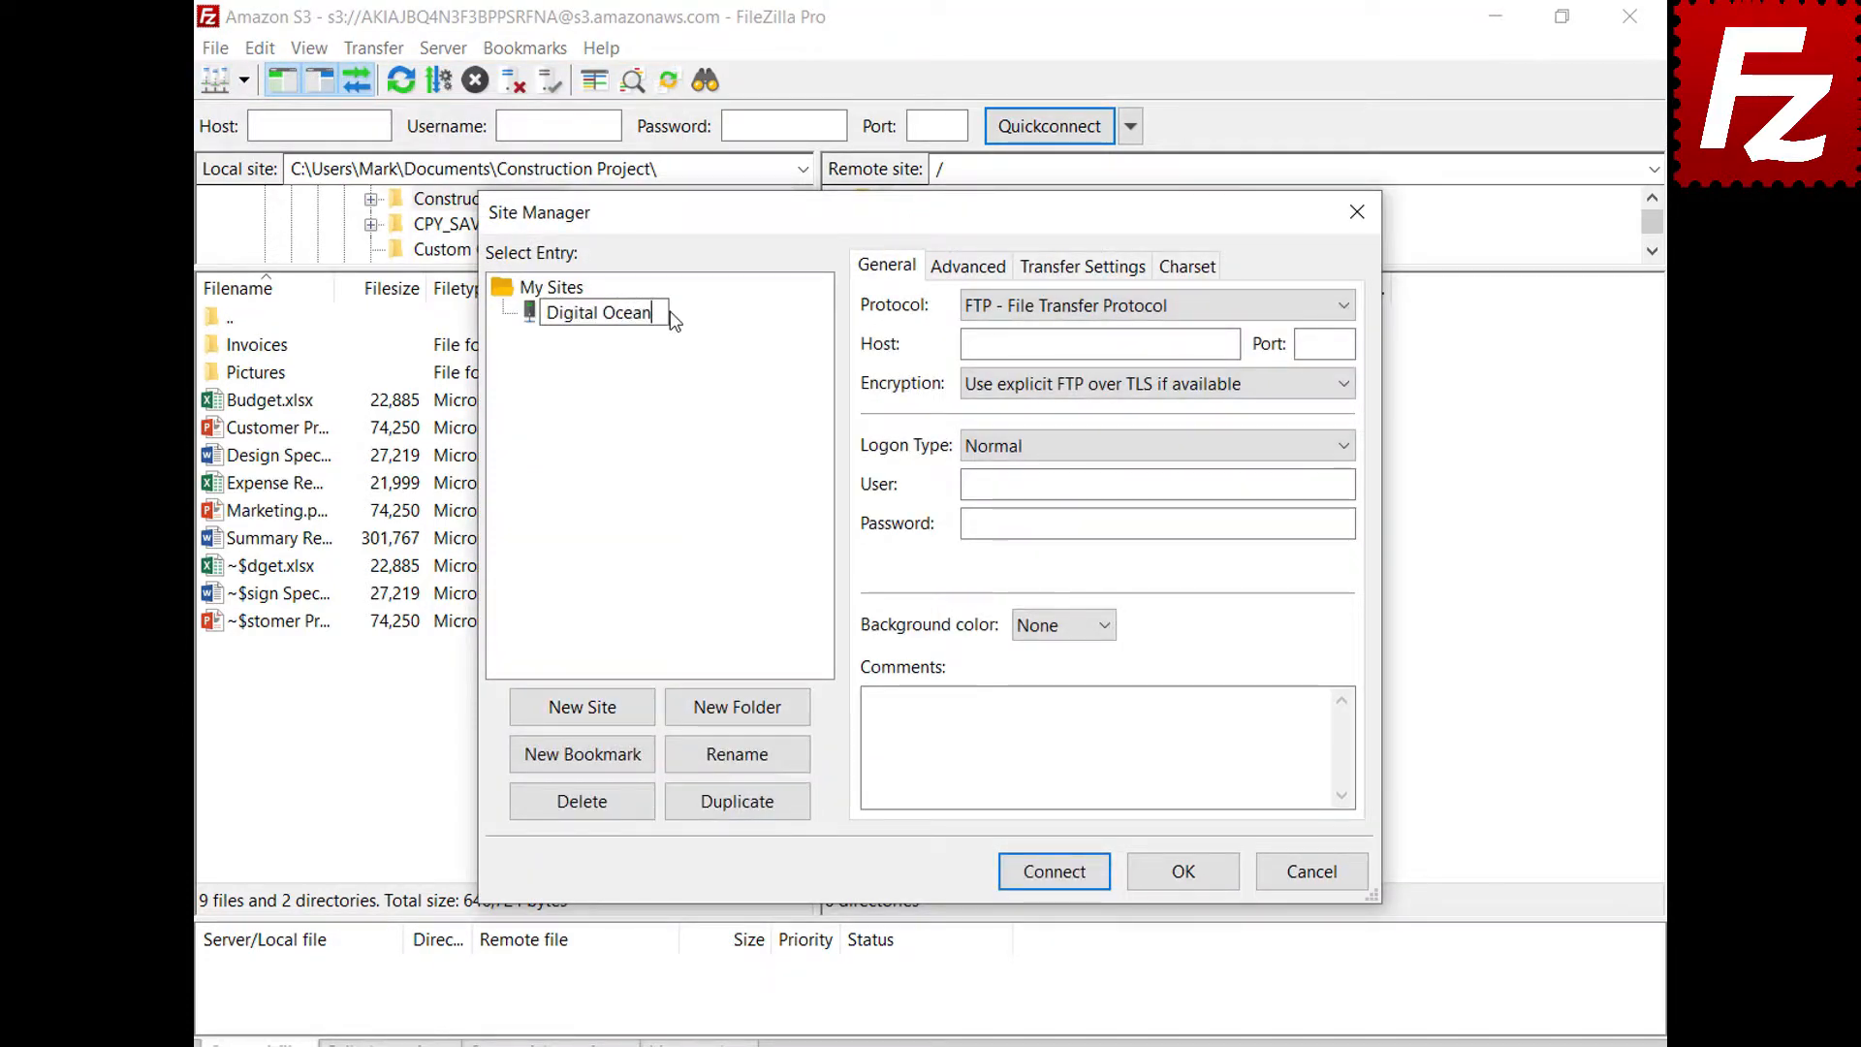
key(Return)
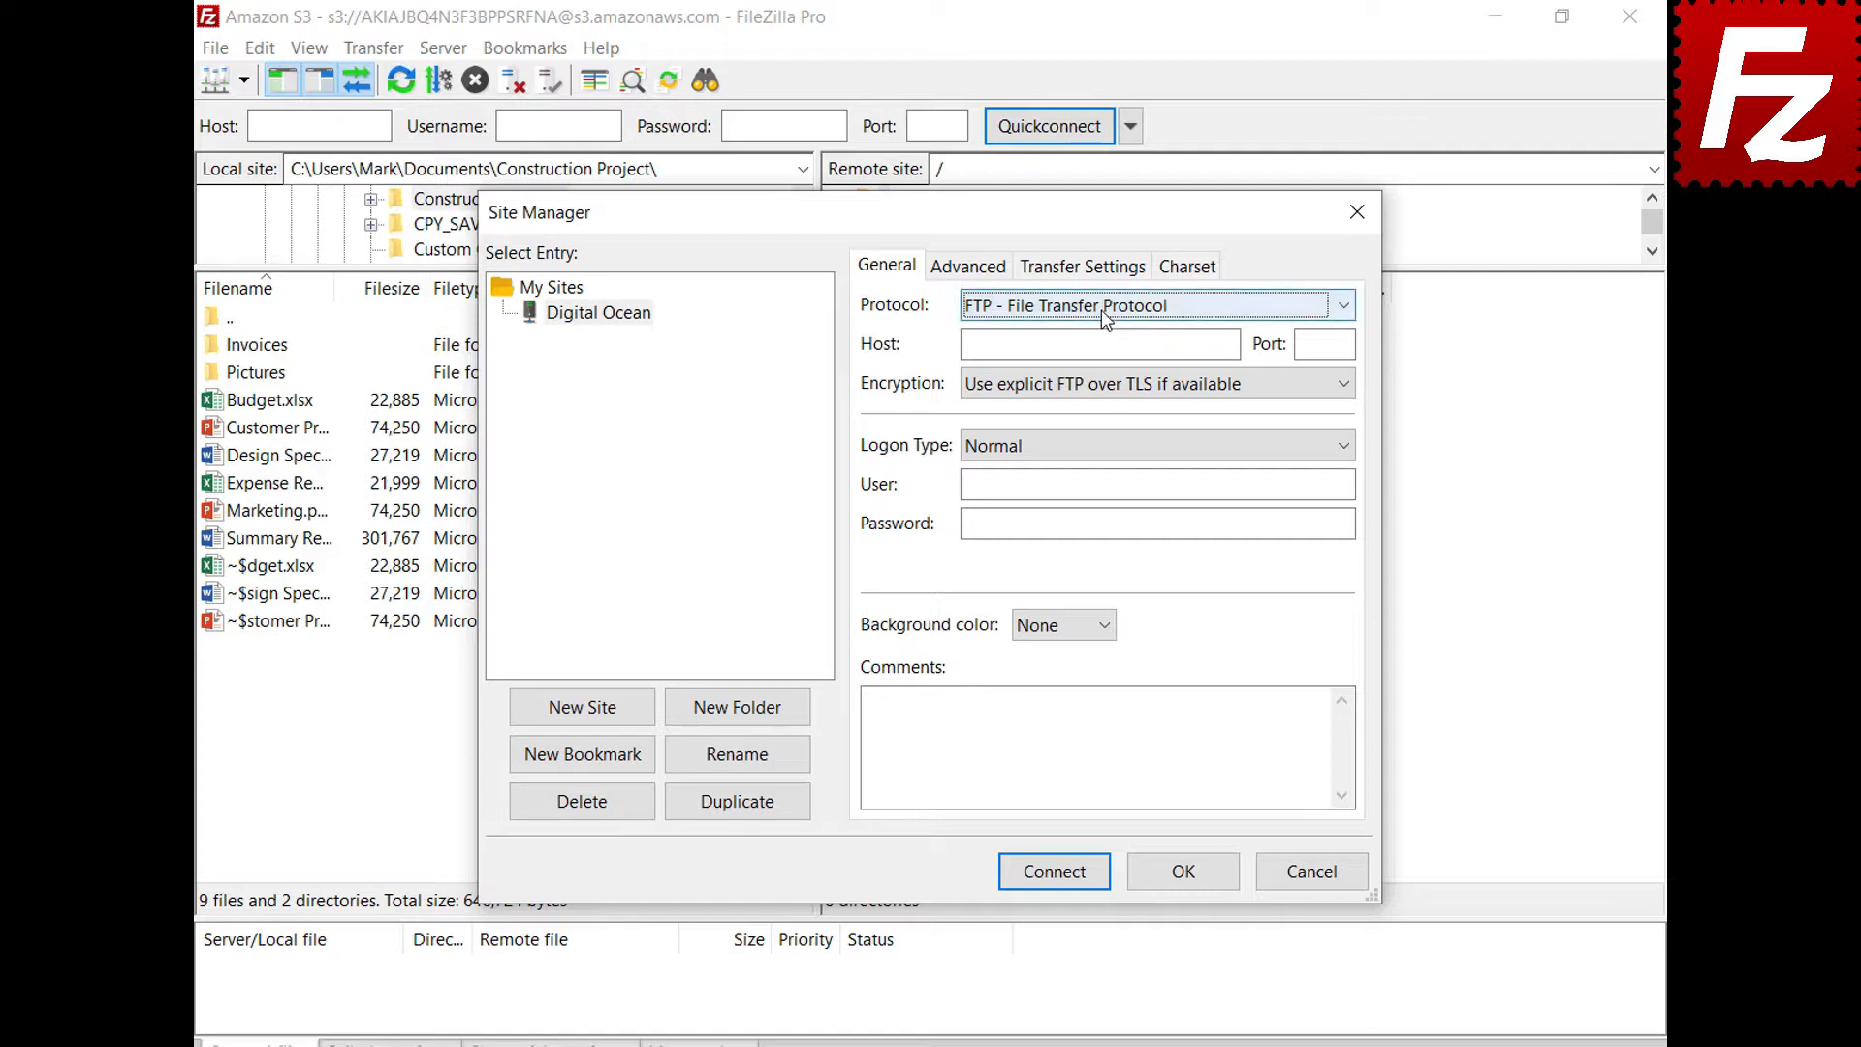
click(1101, 310)
click(1111, 387)
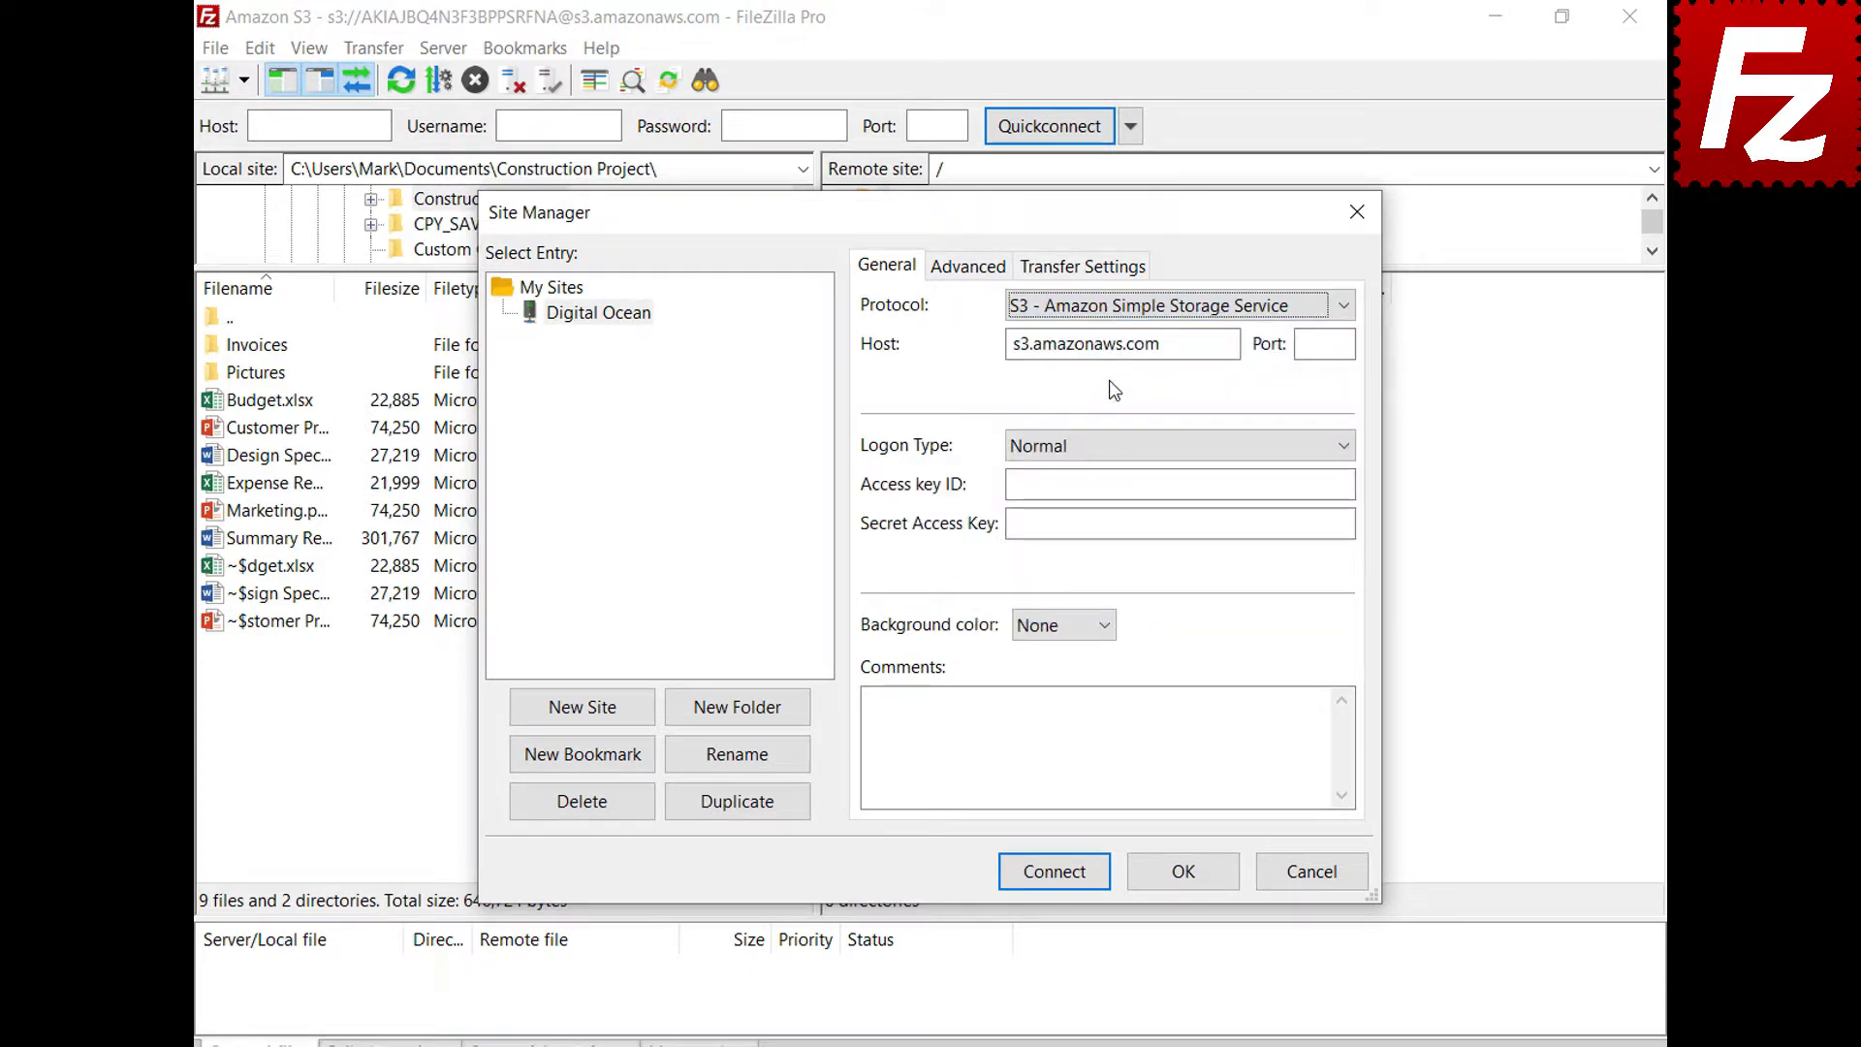
double_click(1229, 344)
key(BackSpace)
text(sfo3.digitaloceanspaces.com)
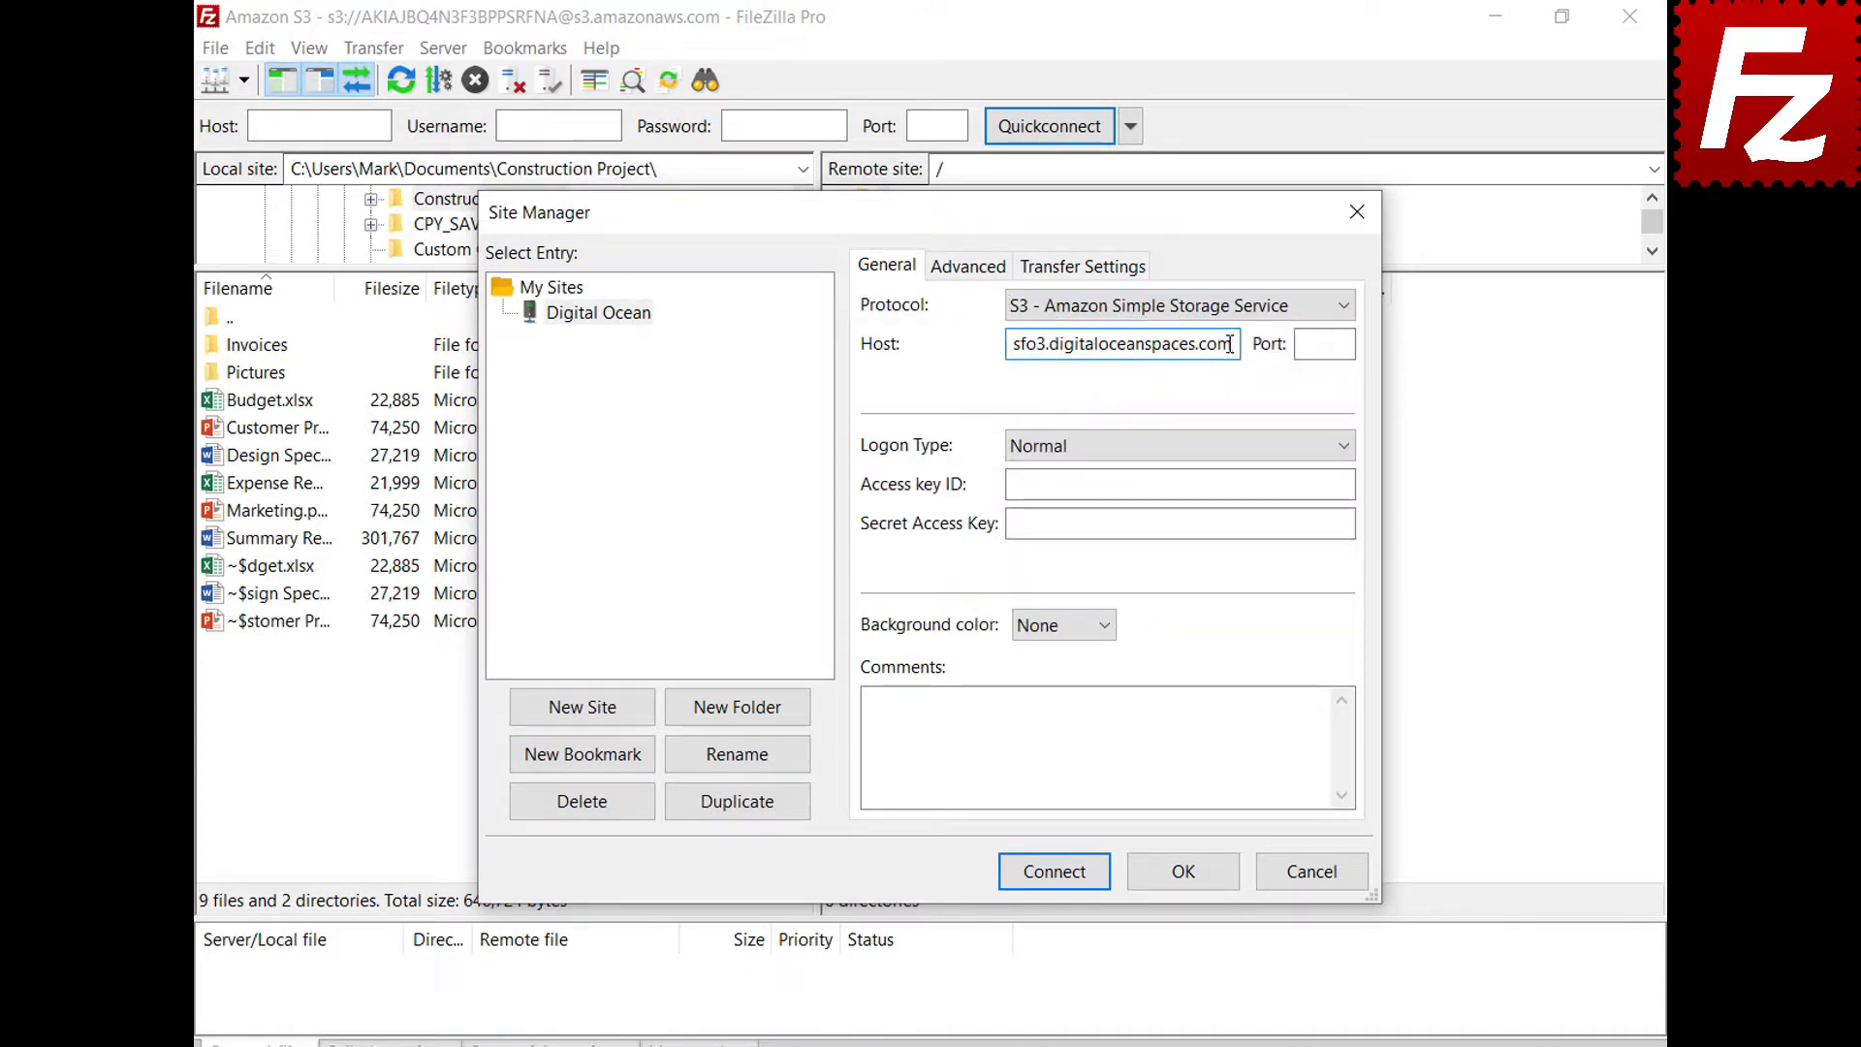
Paste the access key ID and secret access key, then connect
click(1337, 484)
key(ctrl+v)
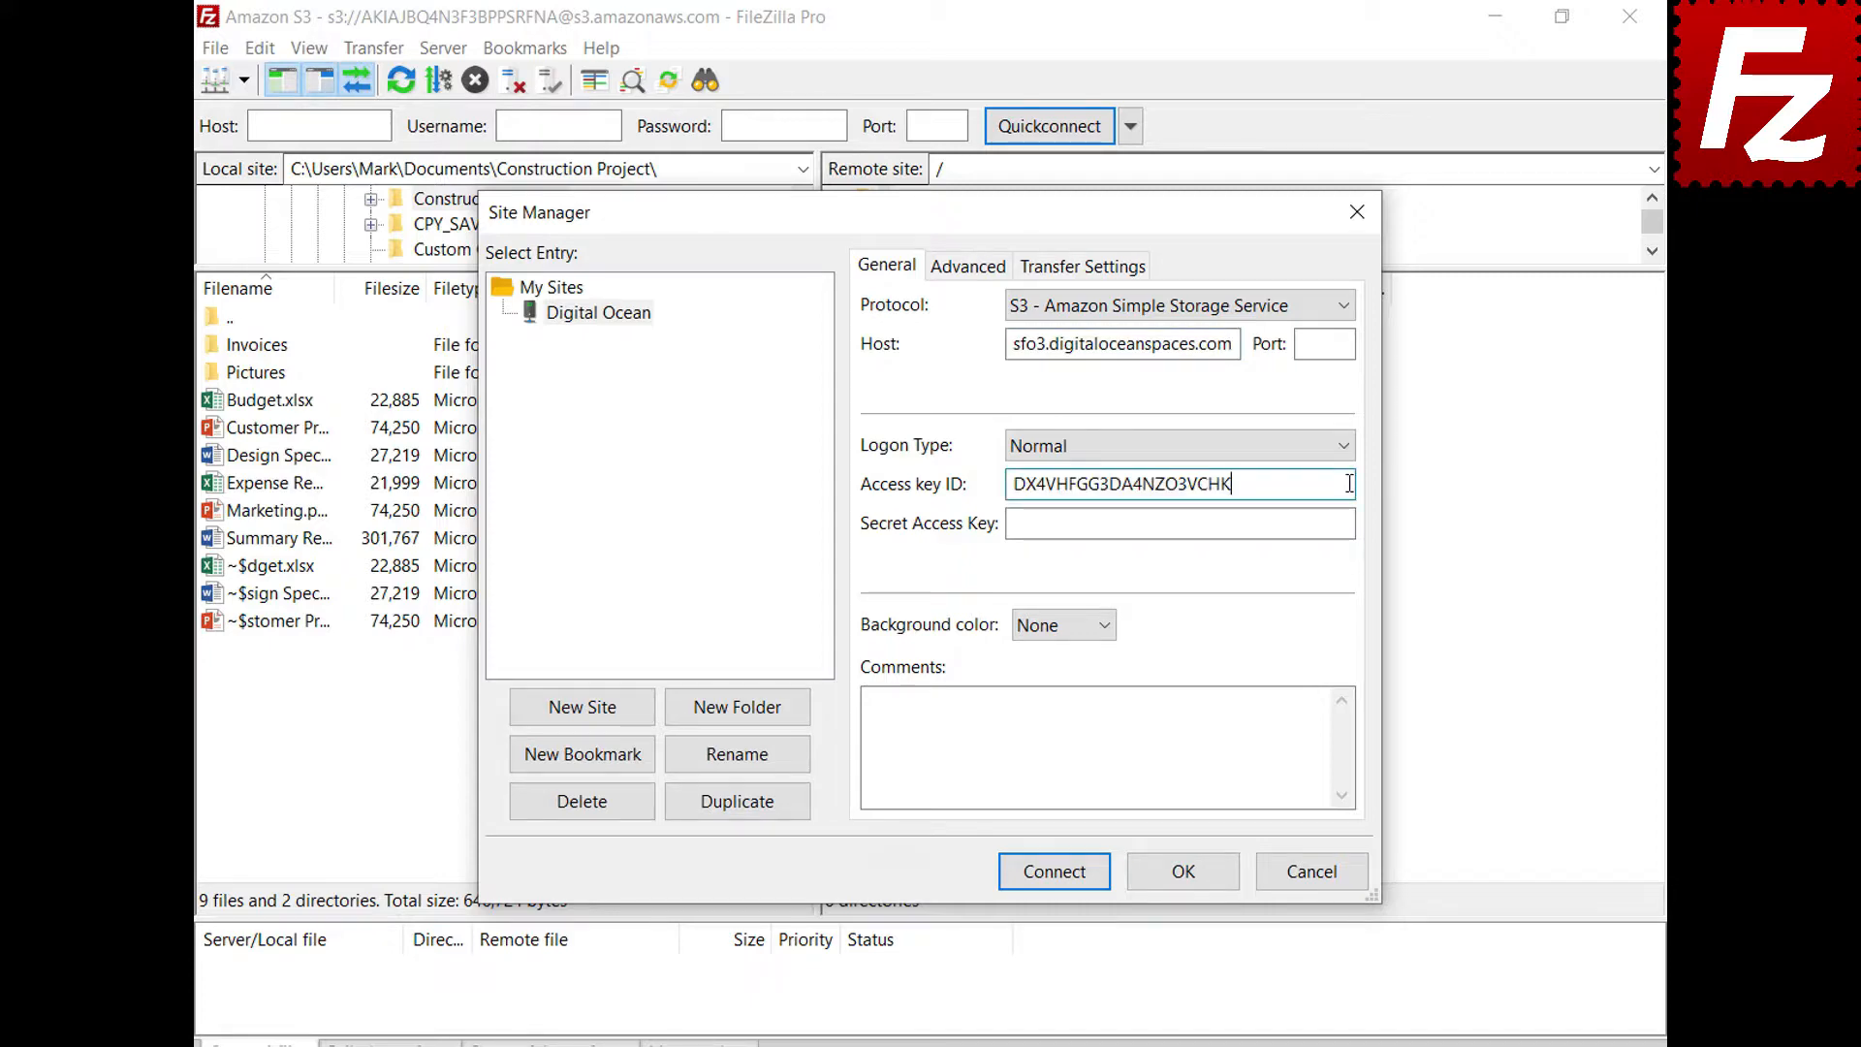
click(1345, 526)
key(ctrl+v)
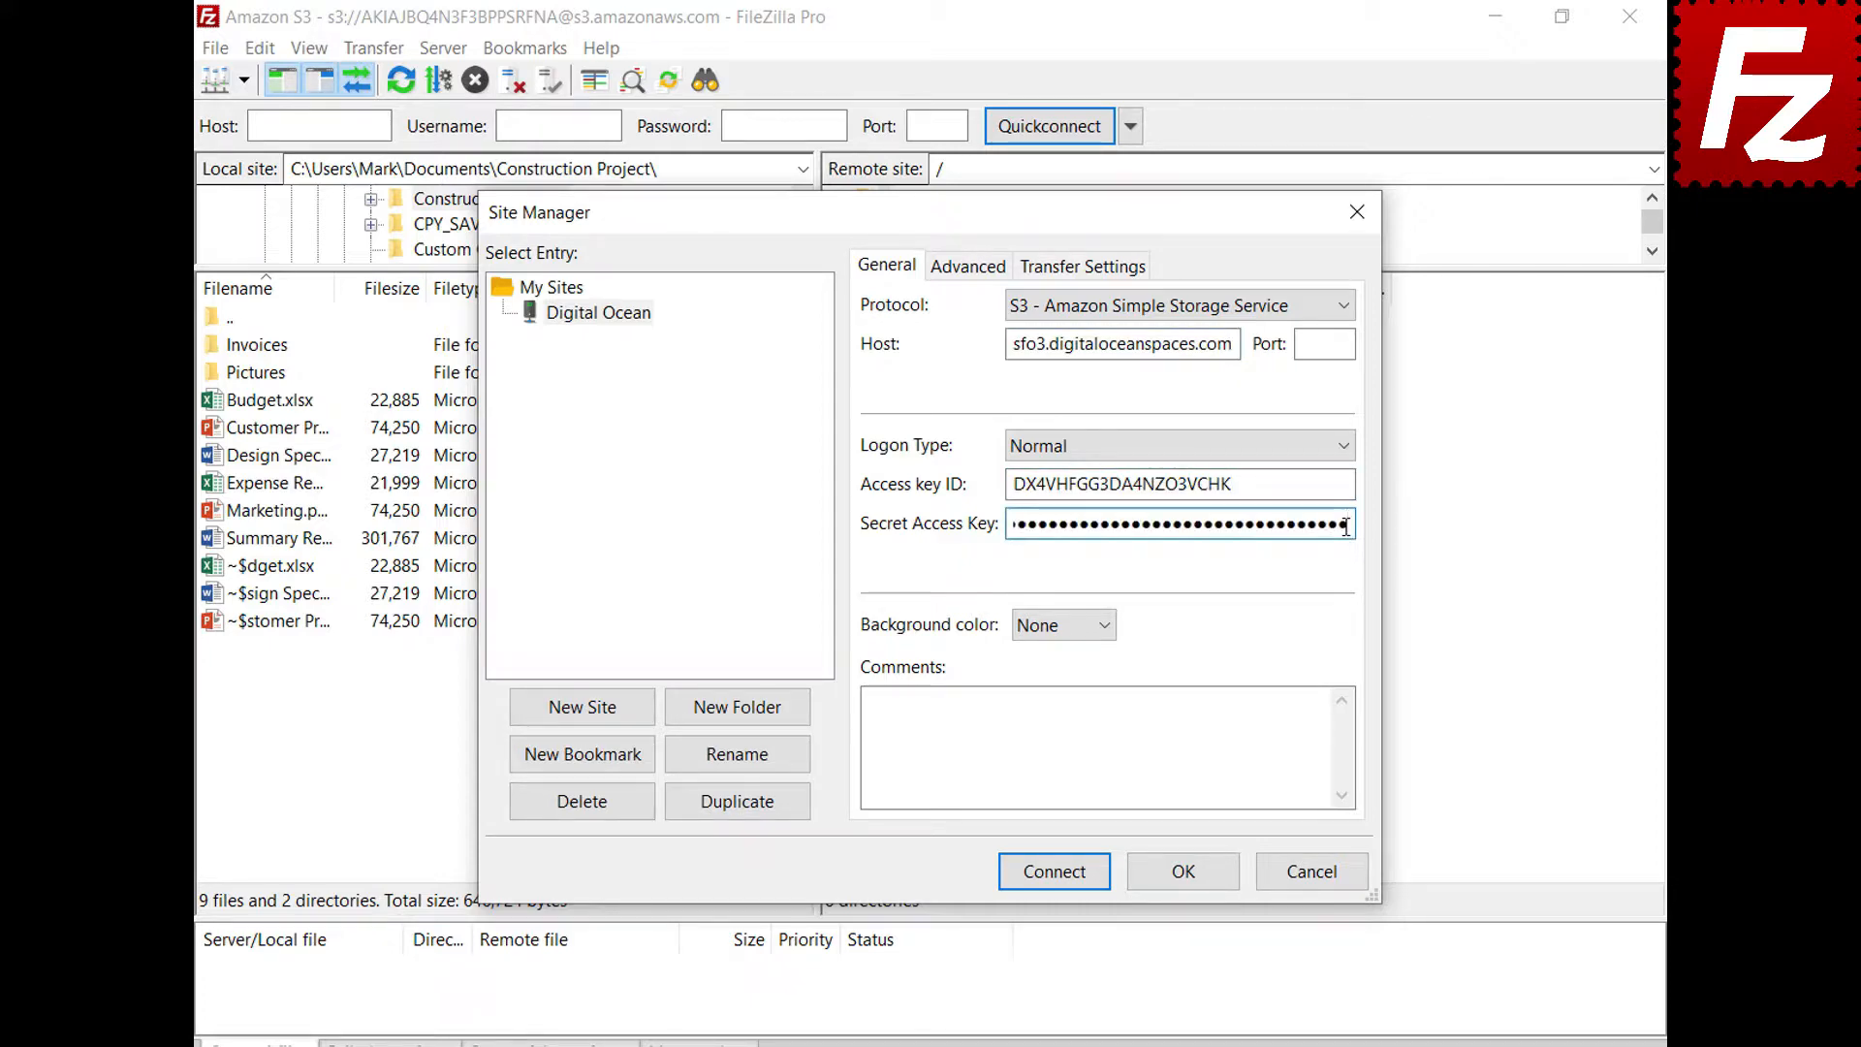
click(1059, 877)
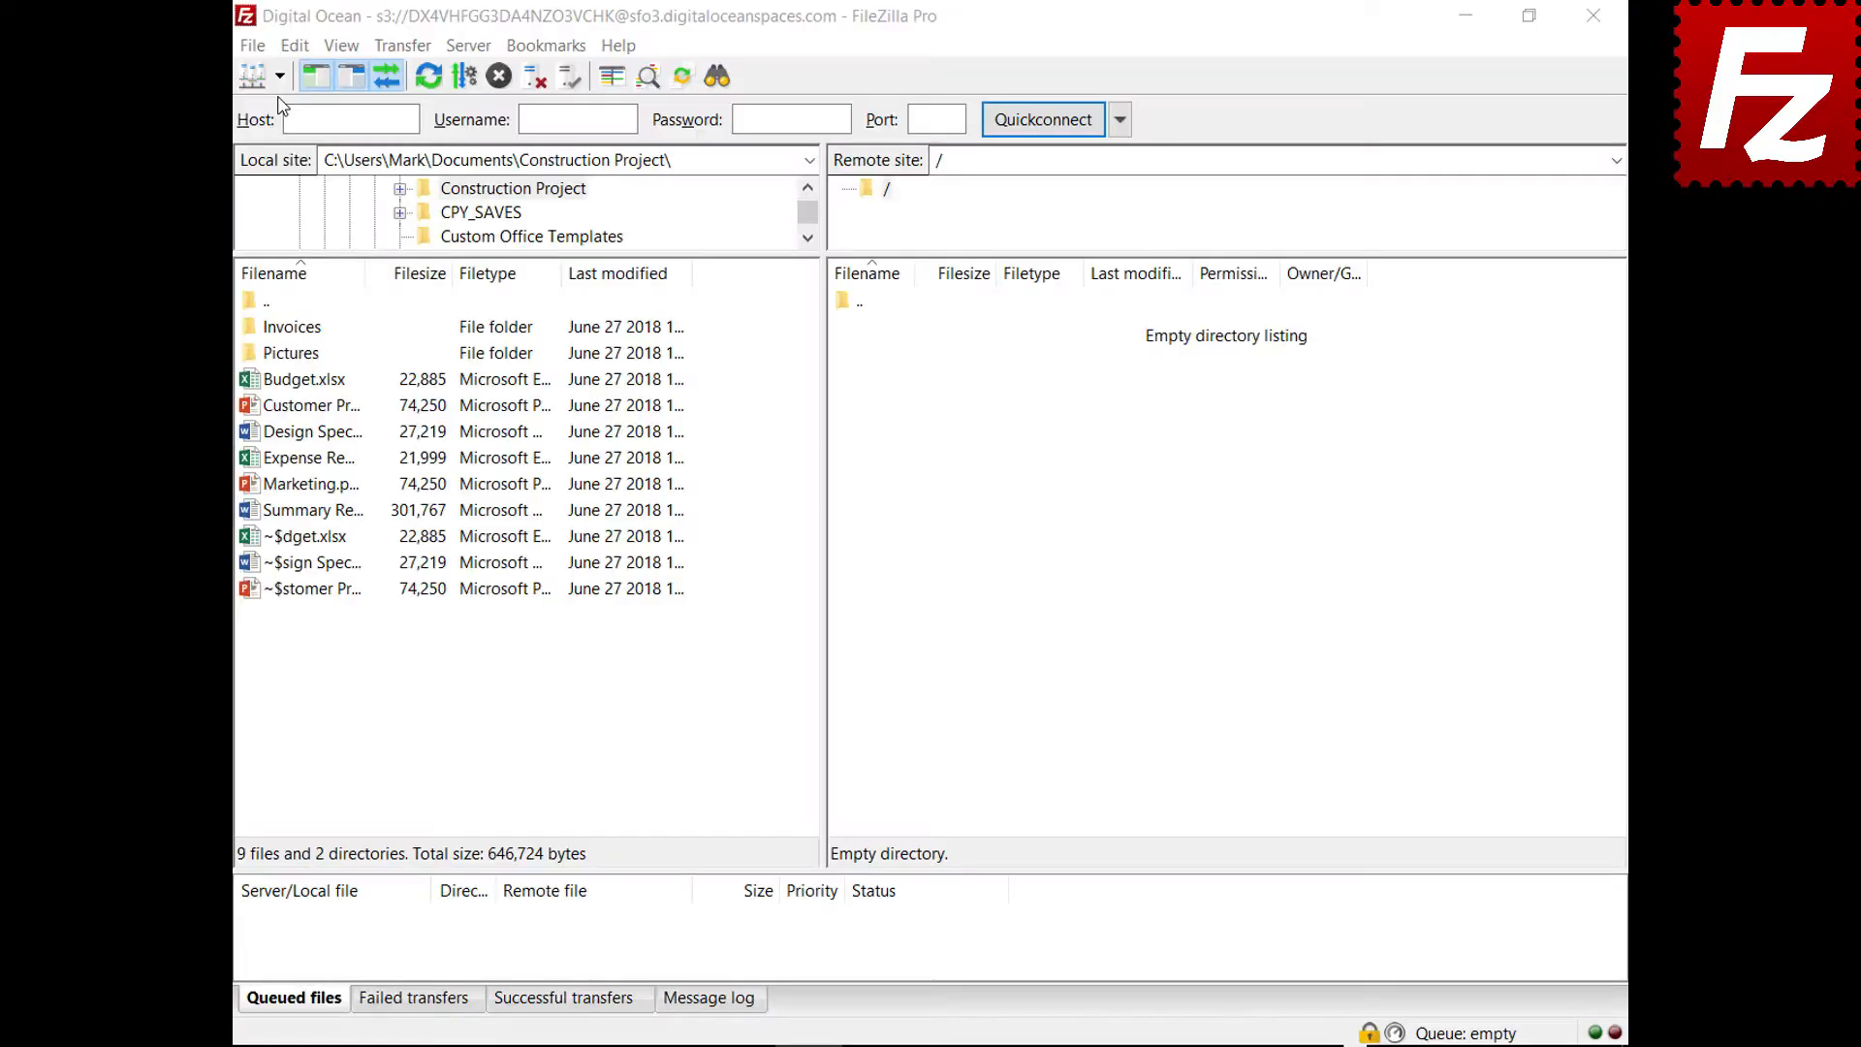
Open Amazon S3 in a new tab and try AWS KMS encryption on Budget.xlsx, then cancel
click(280, 83)
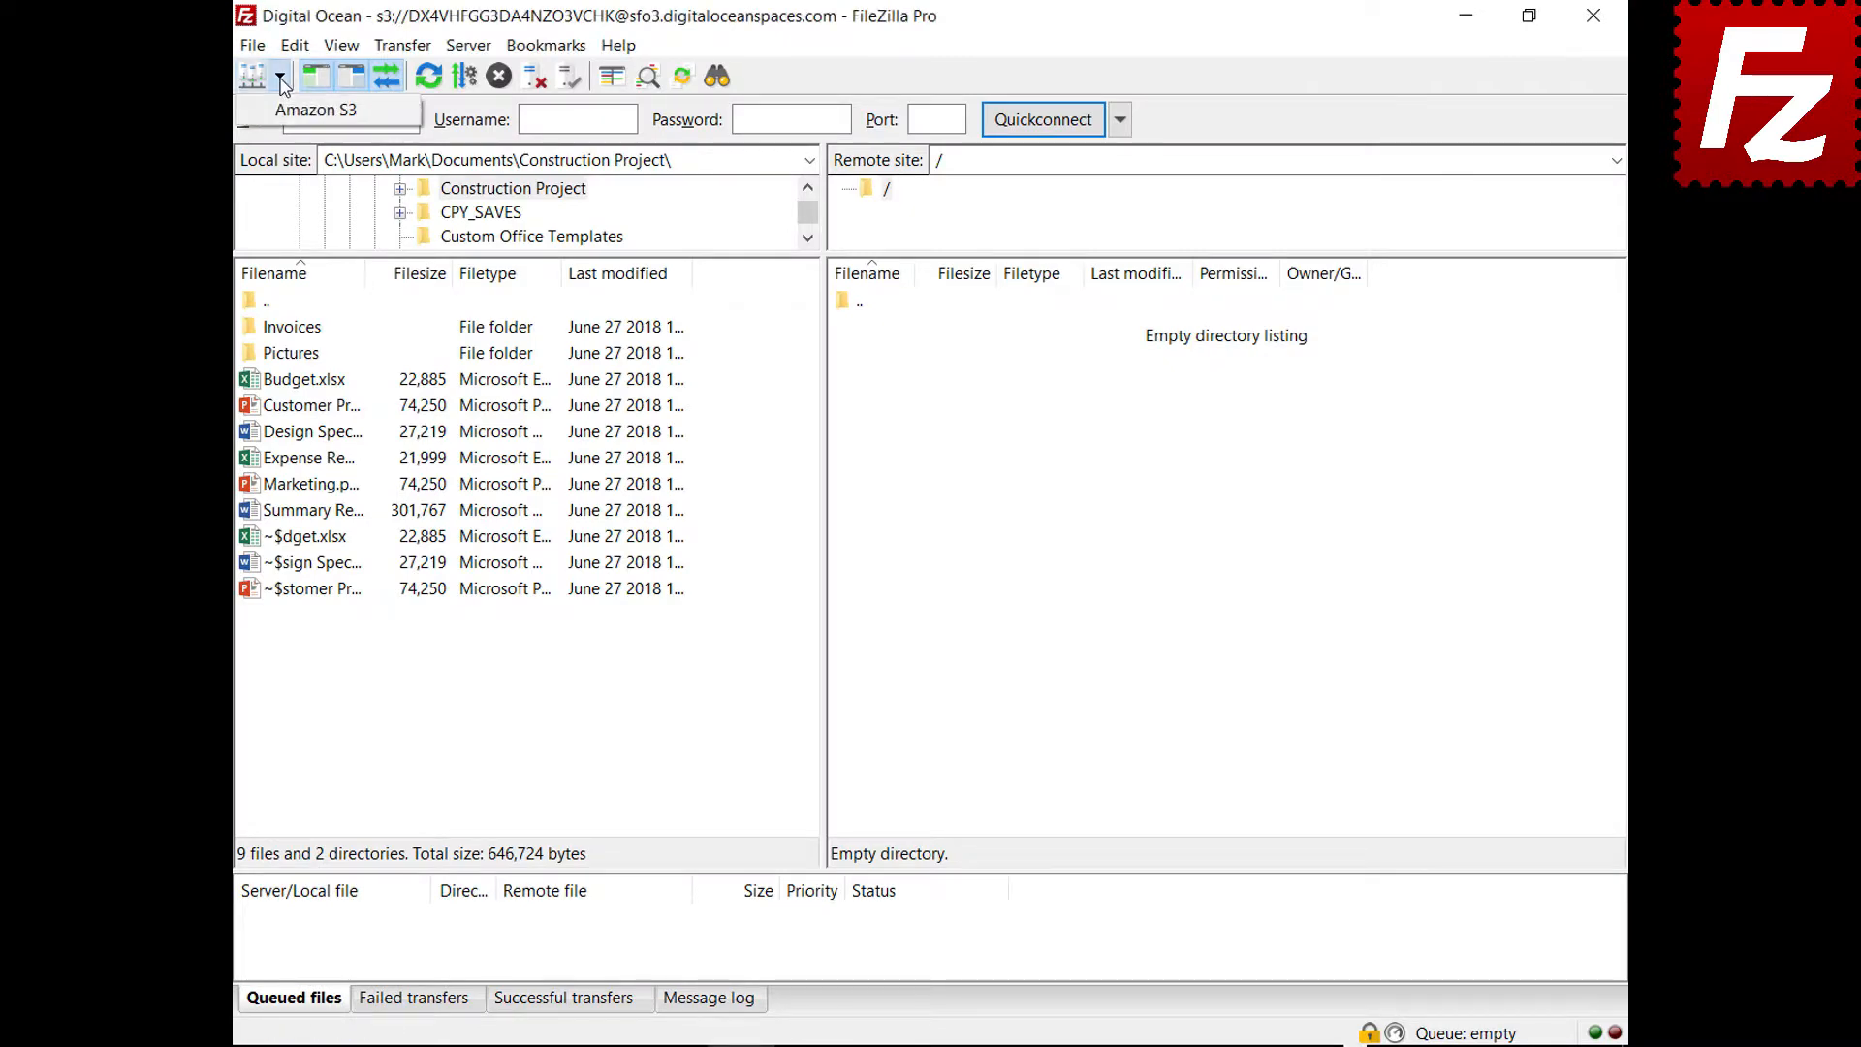
click(285, 115)
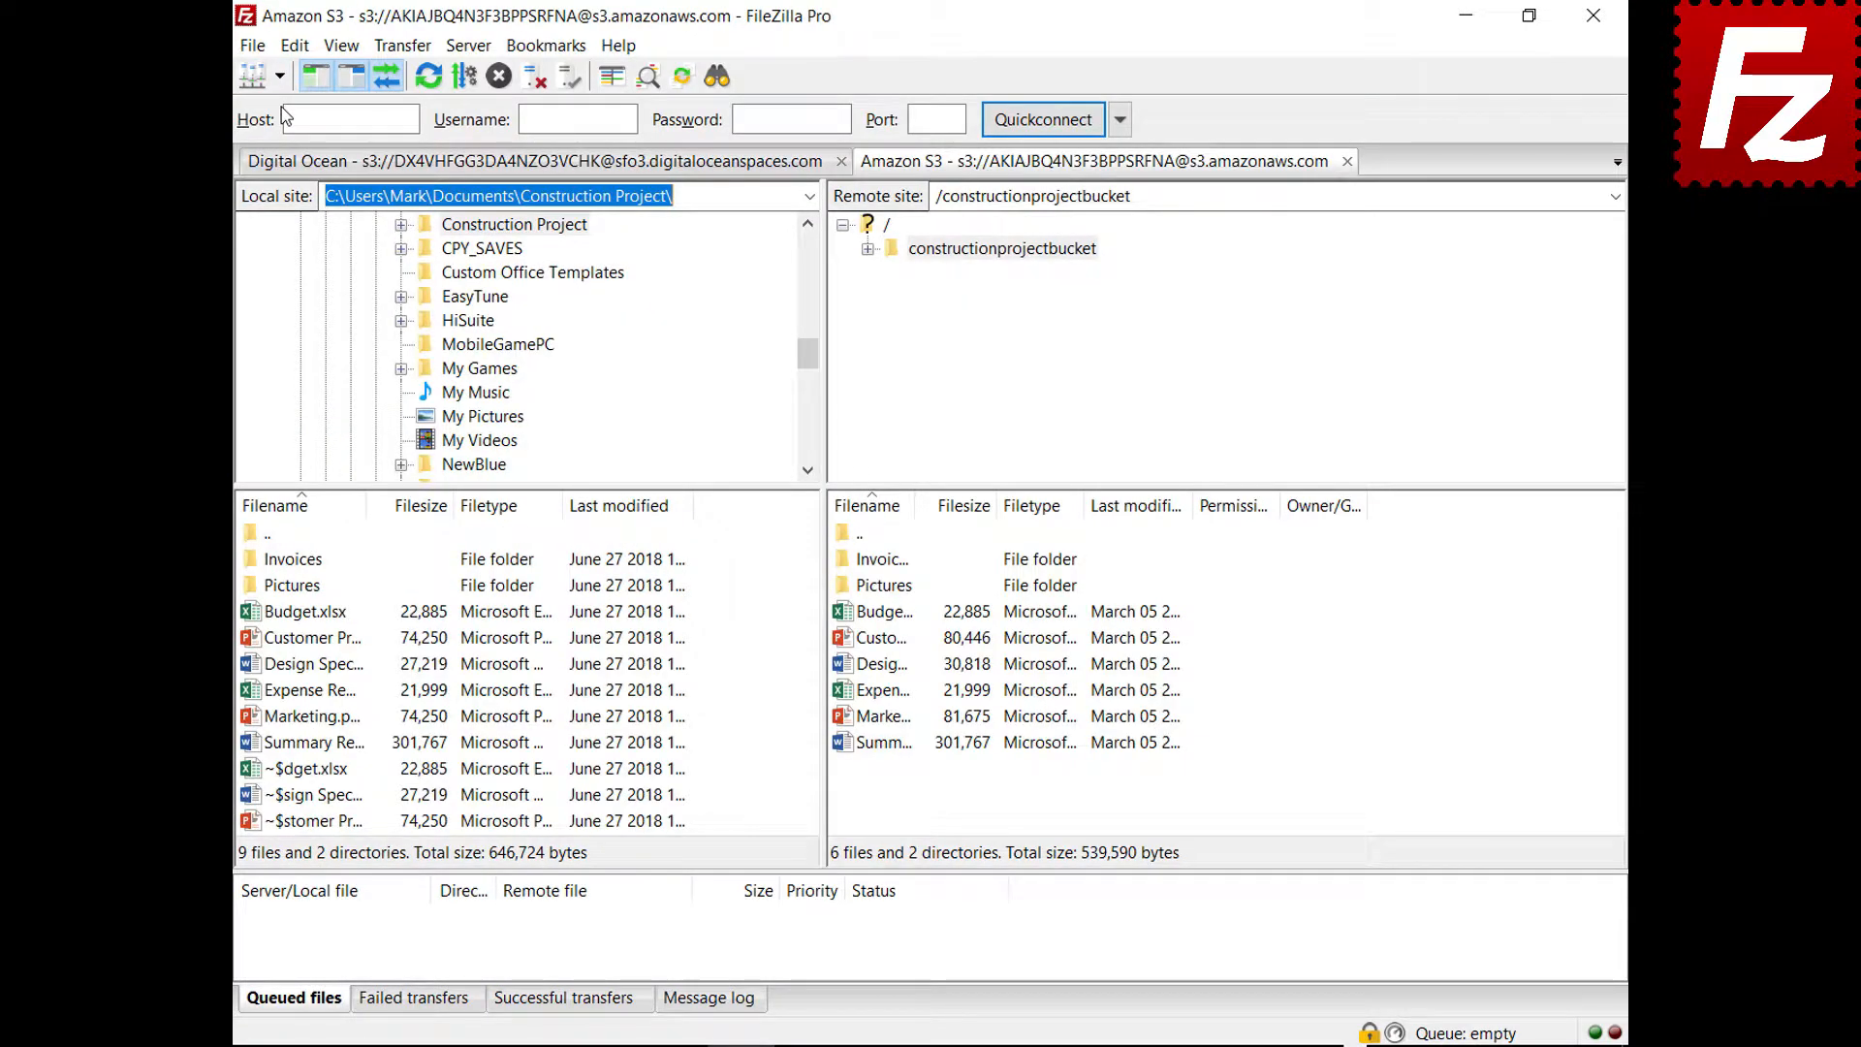
right_click(844, 618)
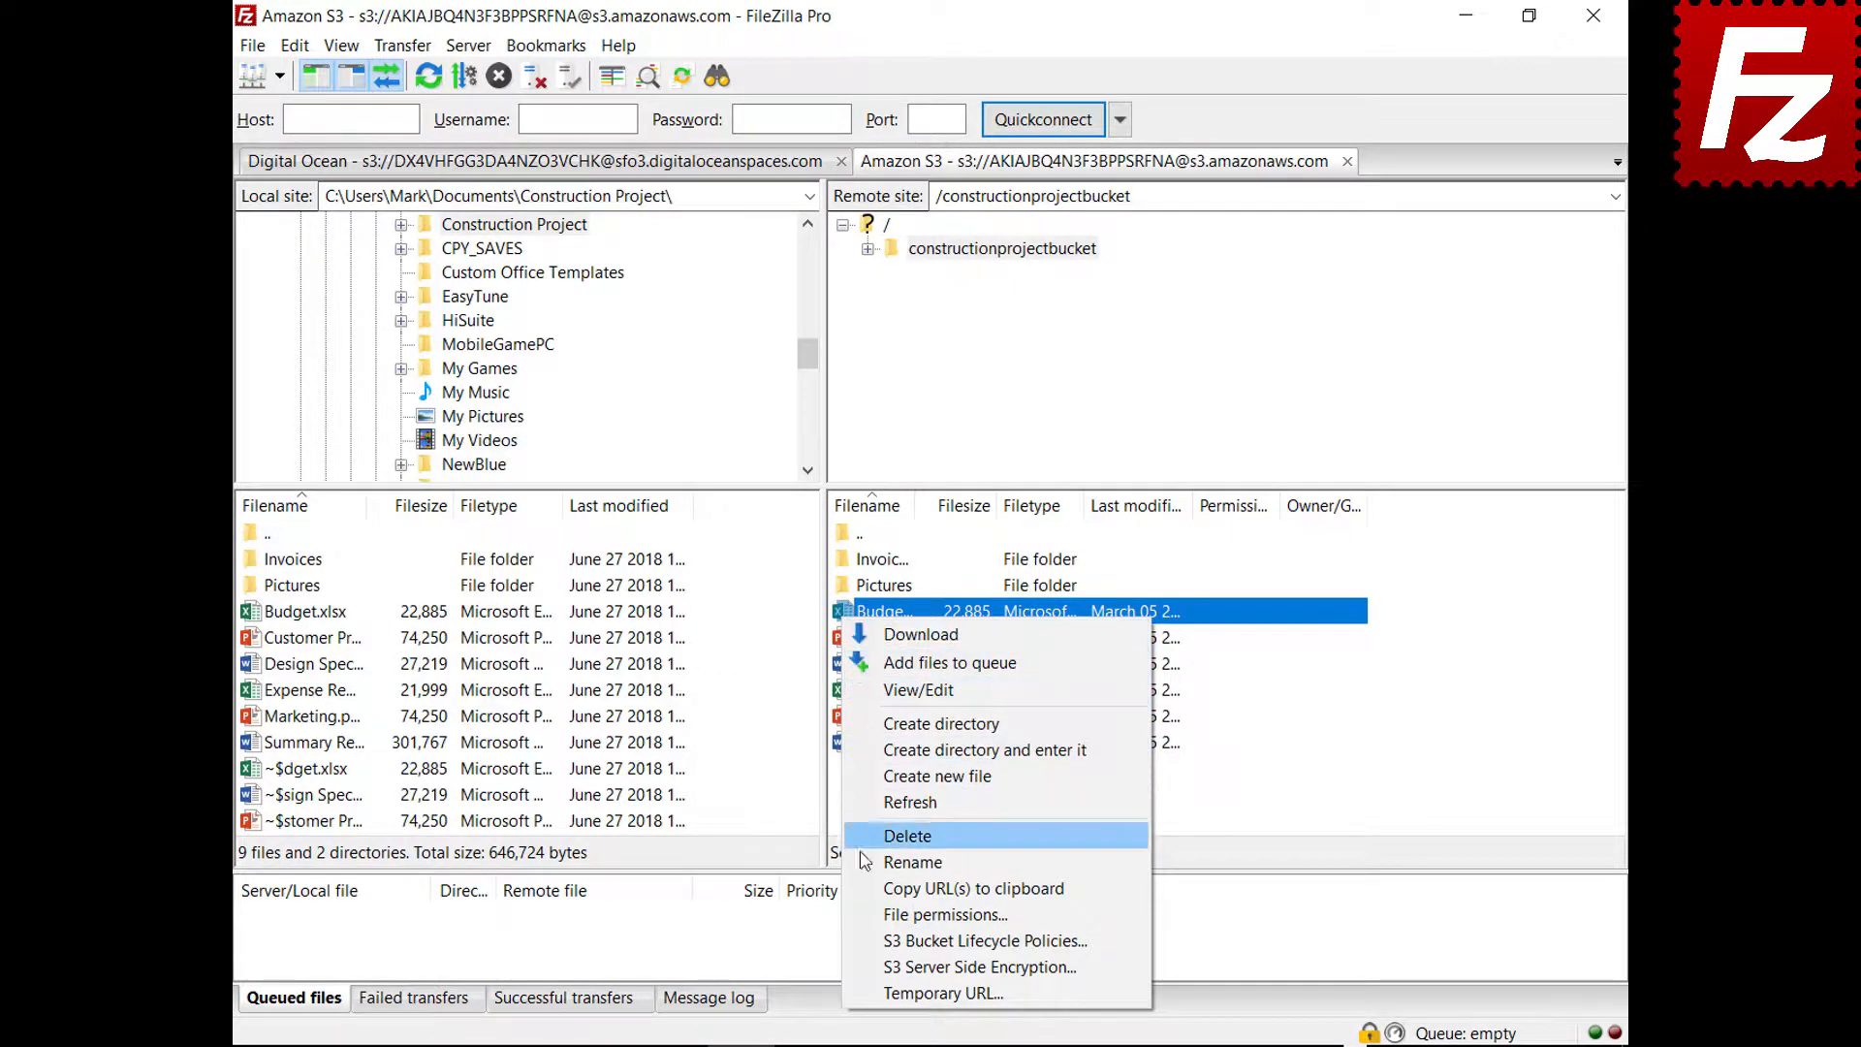
click(979, 967)
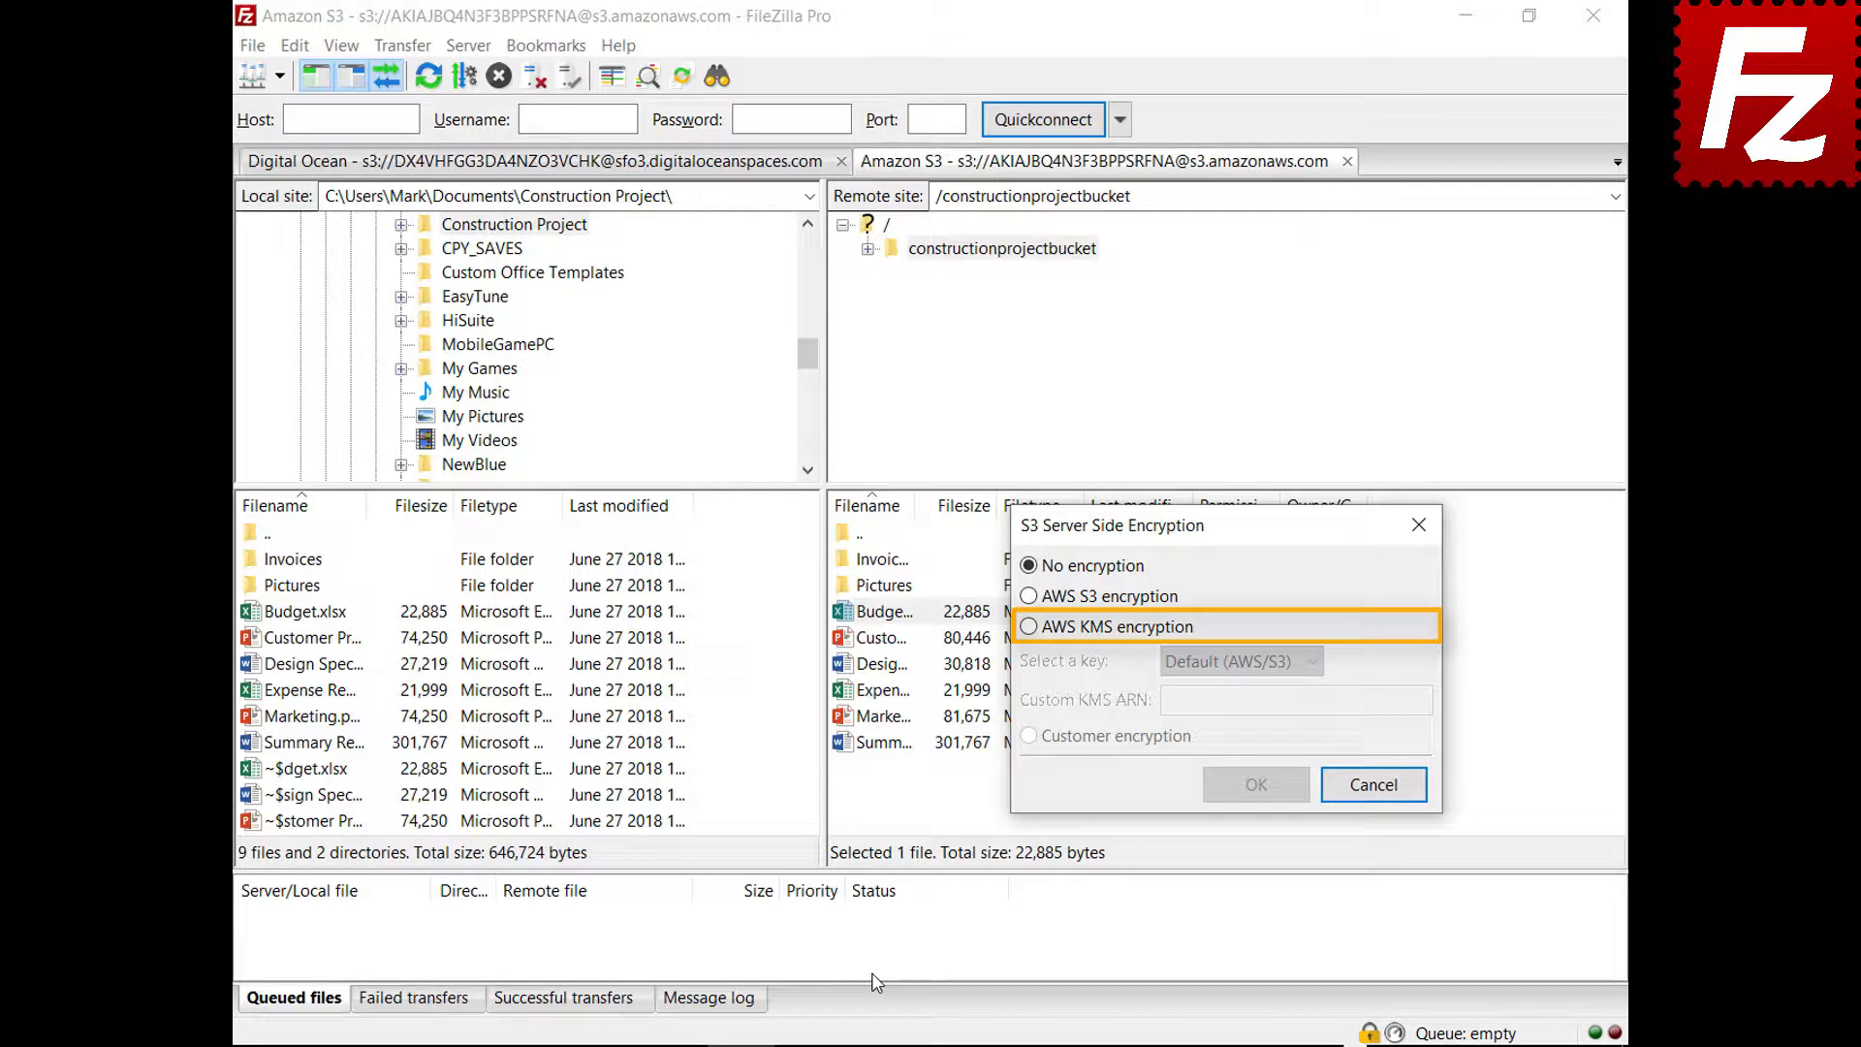
click(1029, 627)
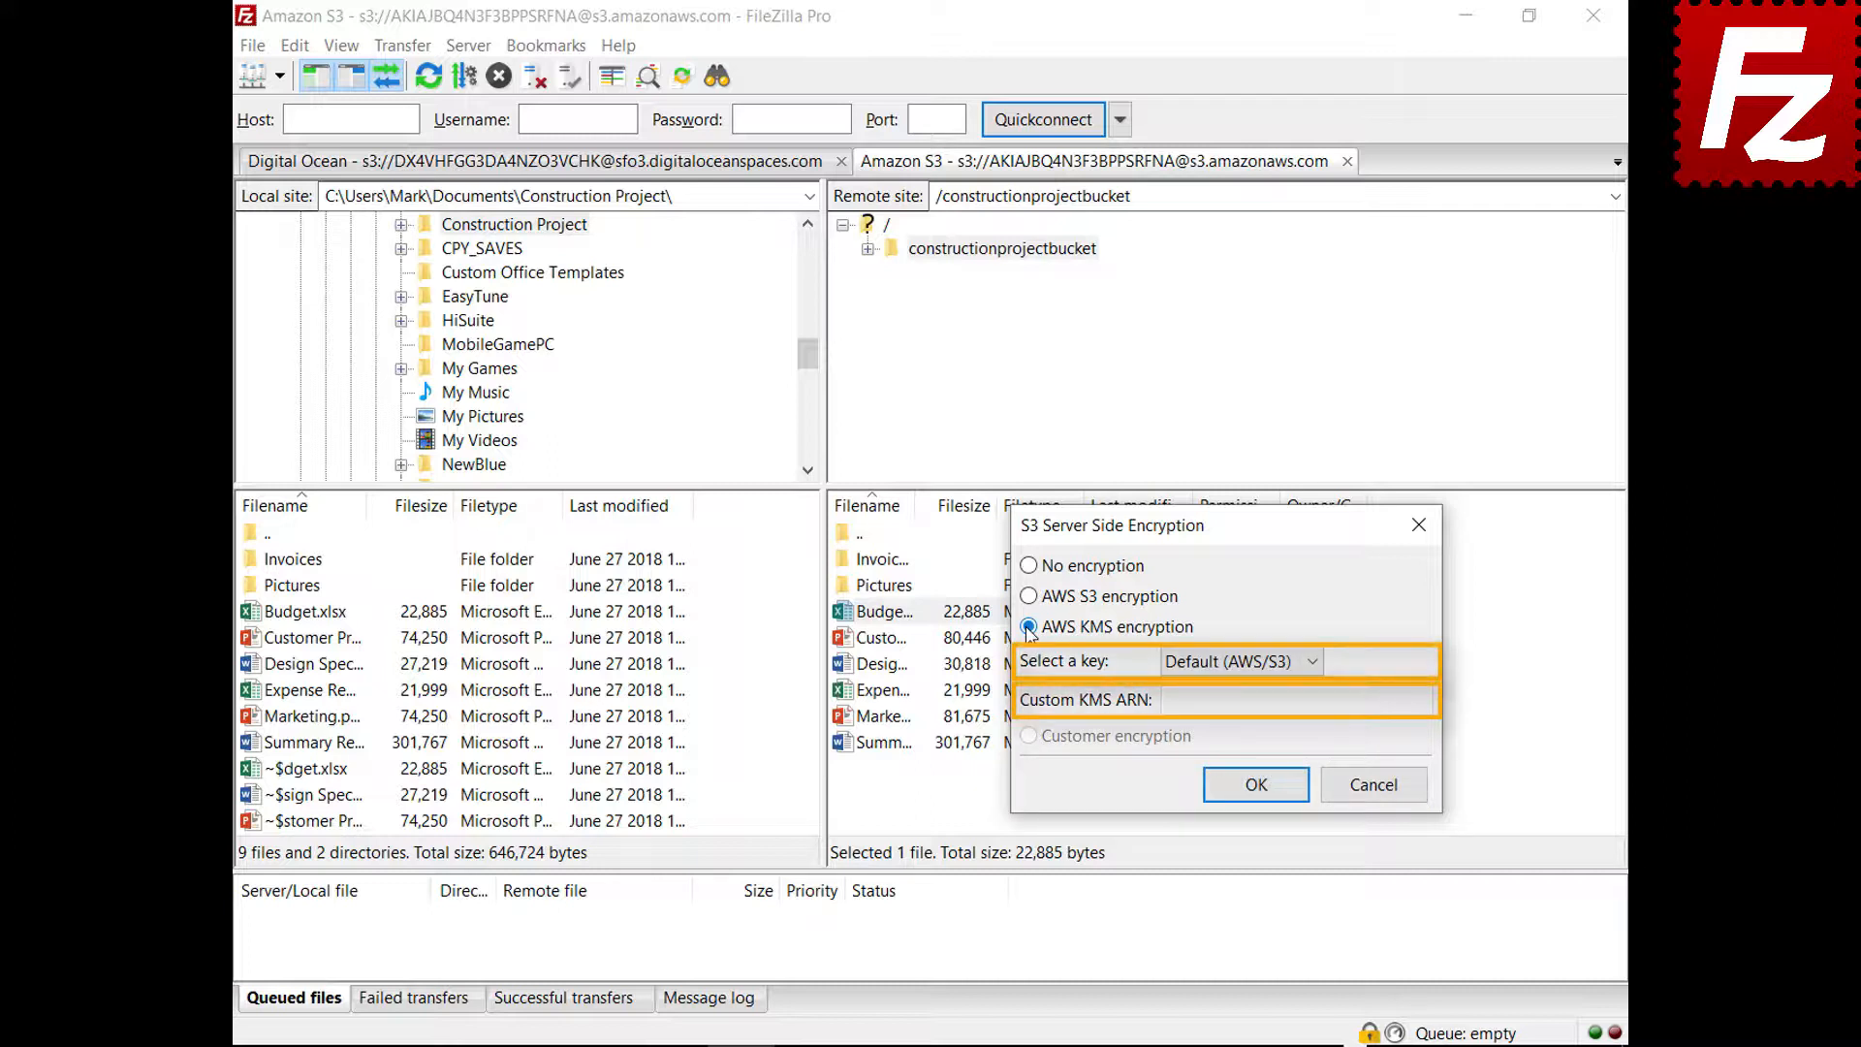
click(1374, 784)
click(252, 45)
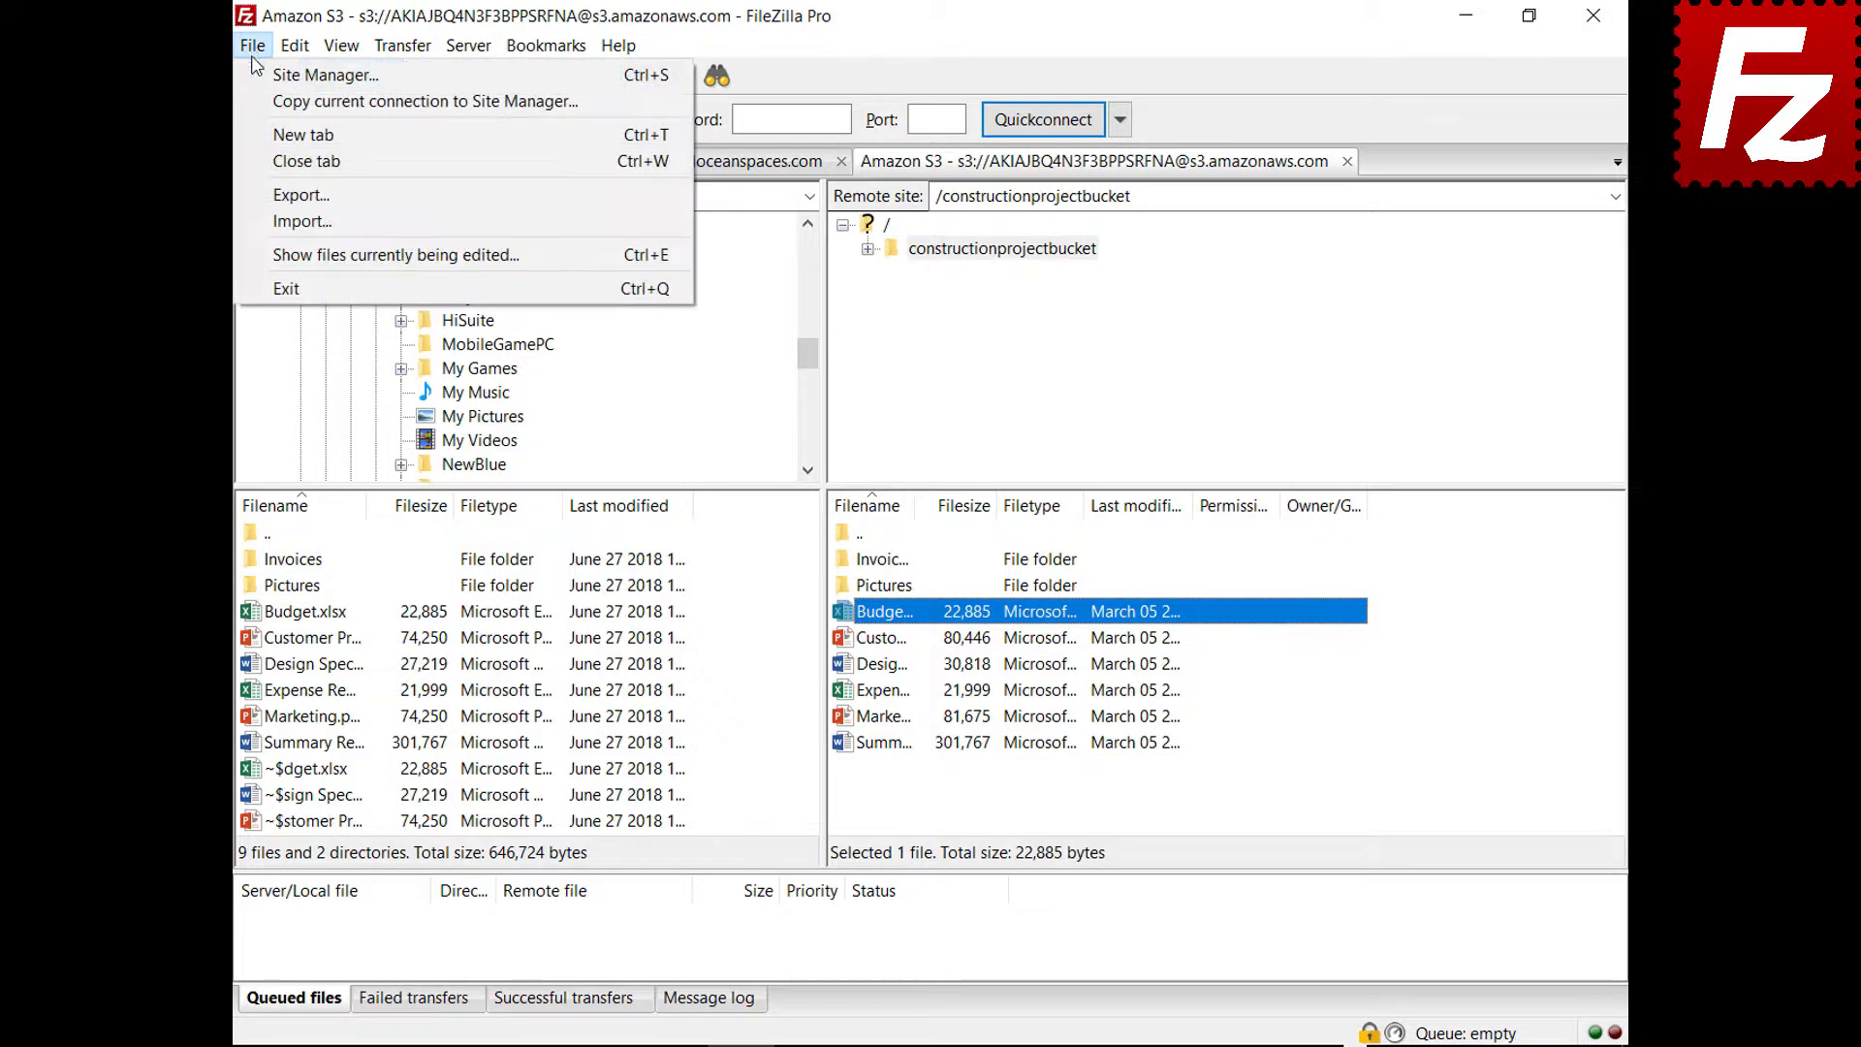
Review the Amazon S3 site's AWS S3, AWS KMS and customer-provided key encryption options, then cancel
click(260, 73)
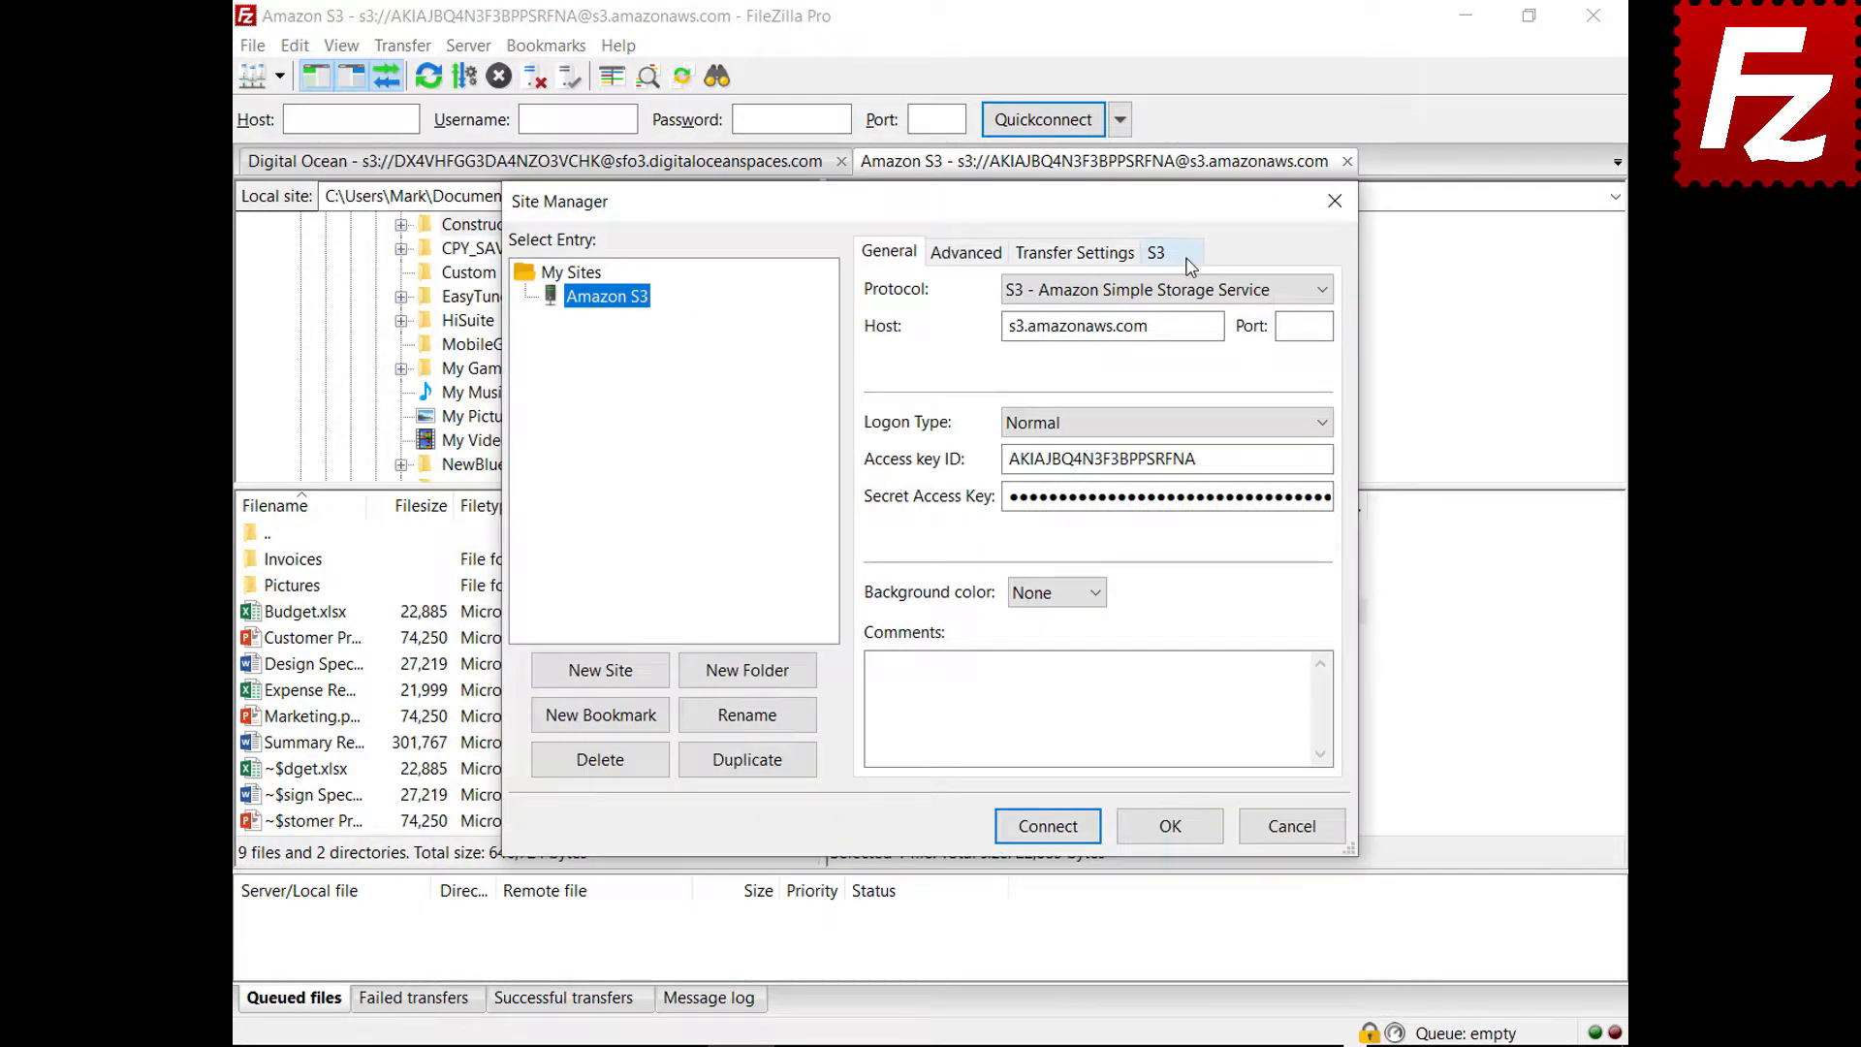
click(1187, 256)
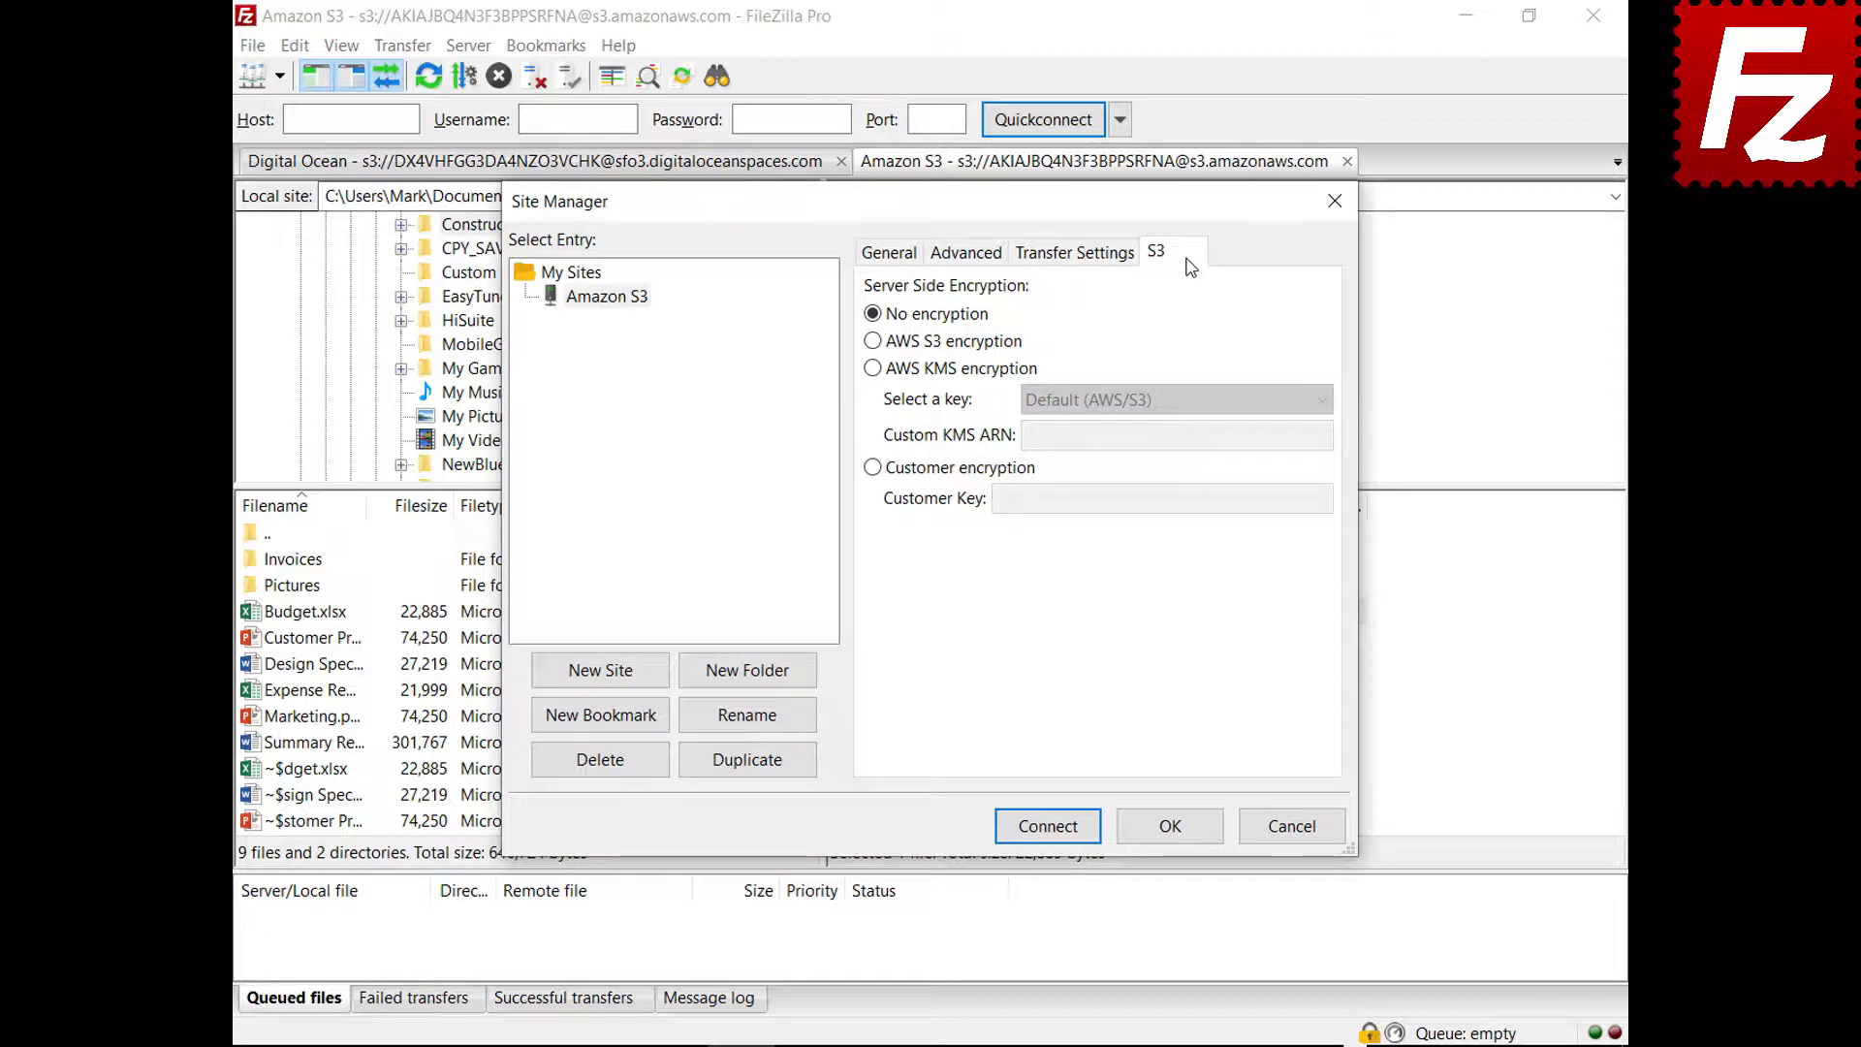
click(873, 341)
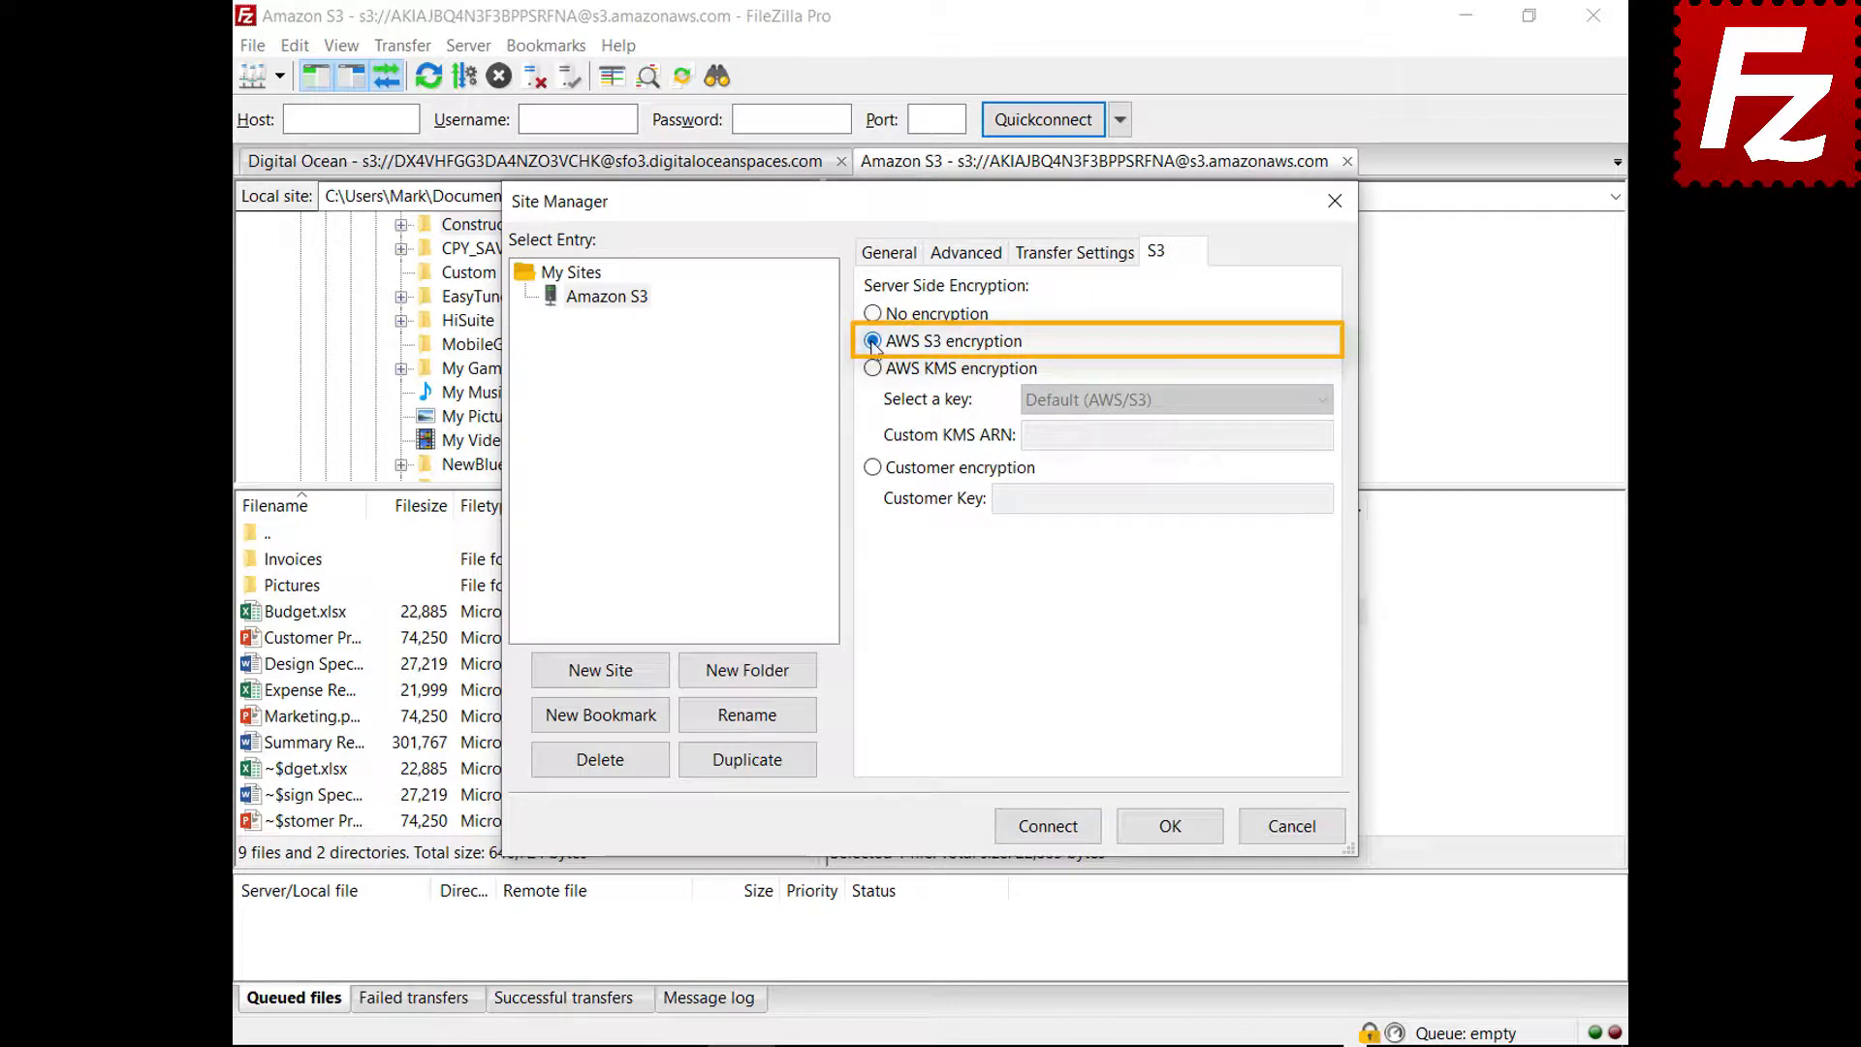
click(873, 368)
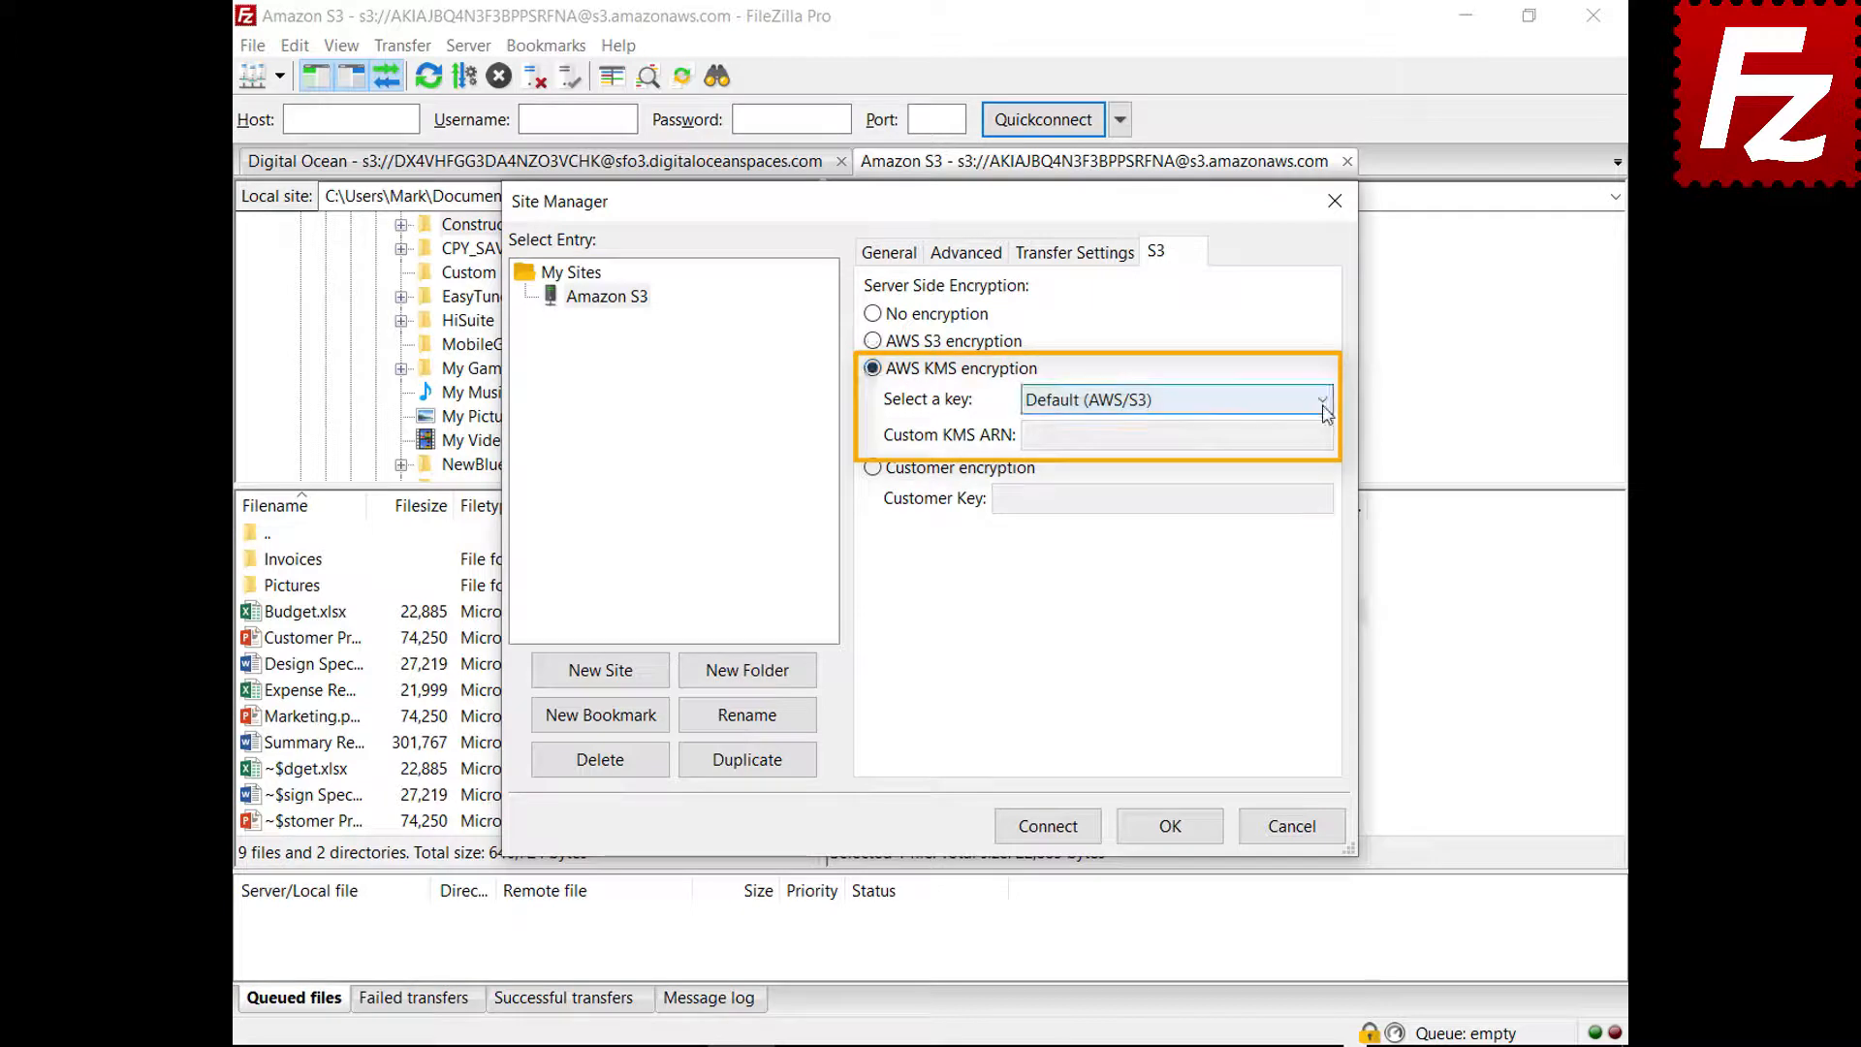
click(1322, 402)
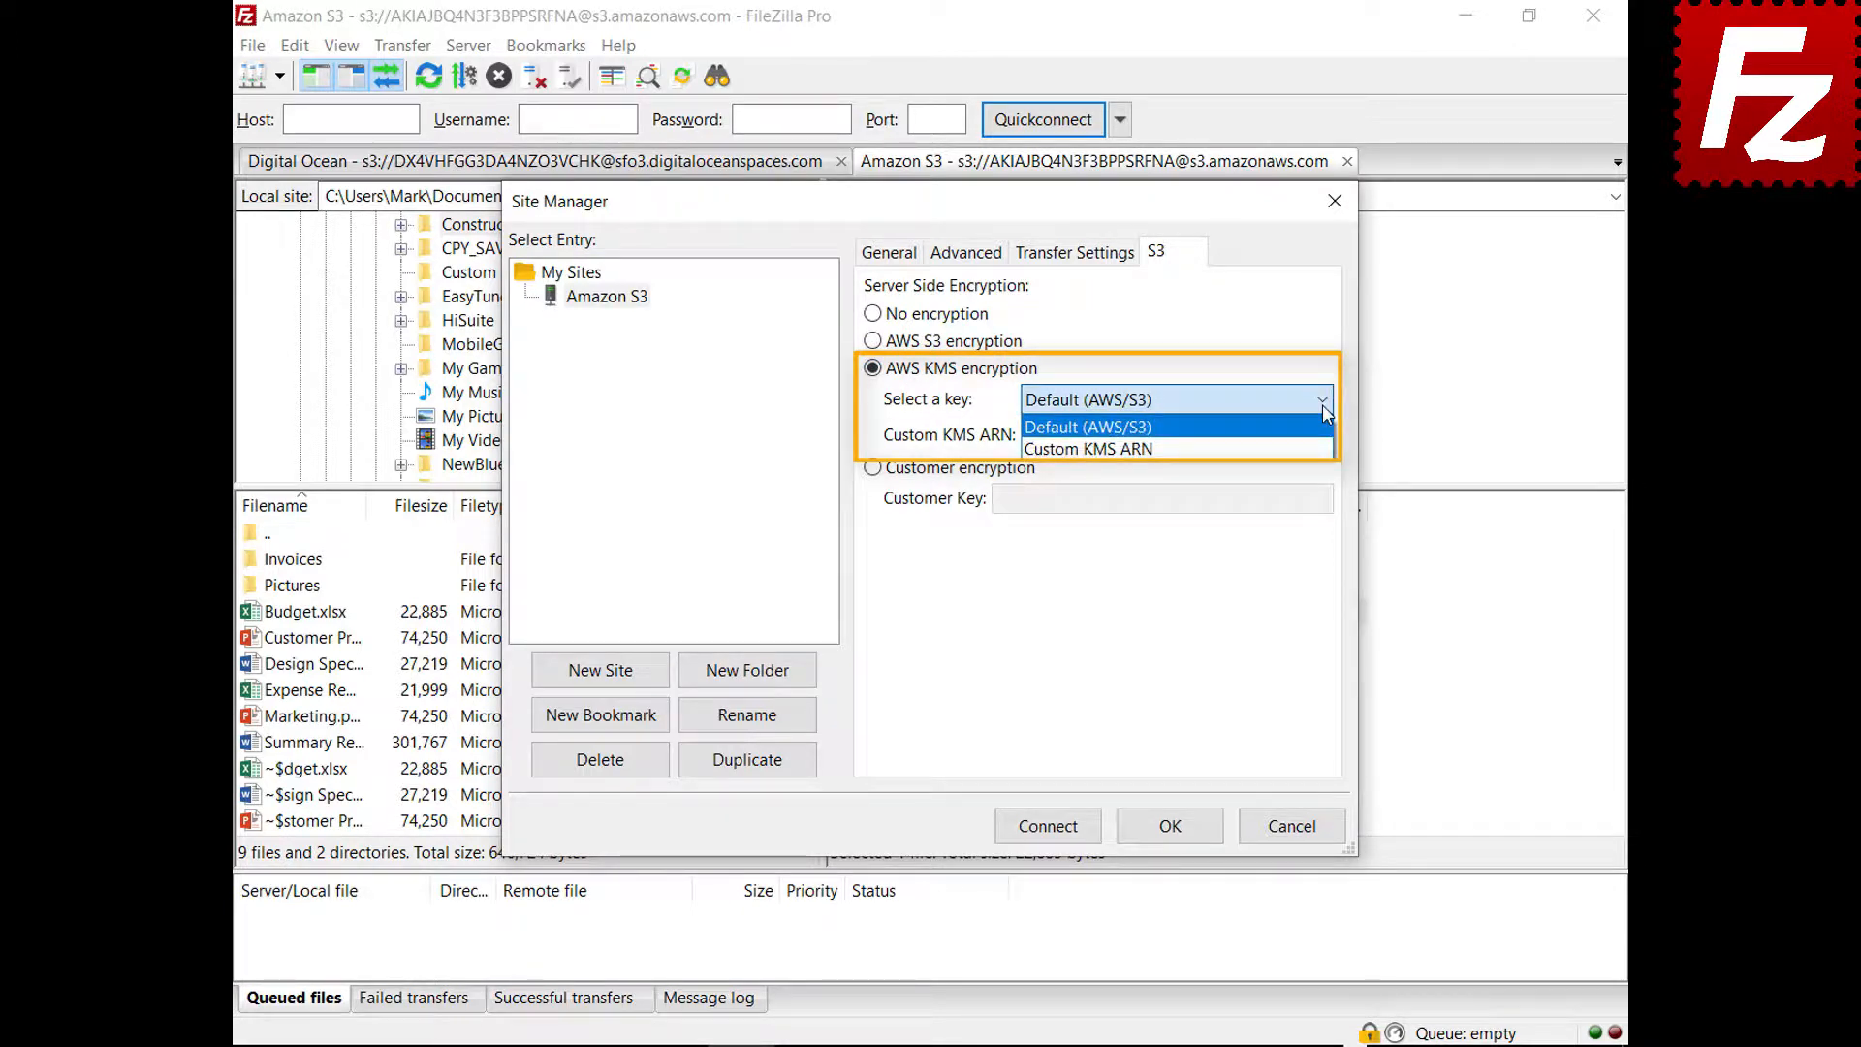
click(1322, 404)
click(872, 469)
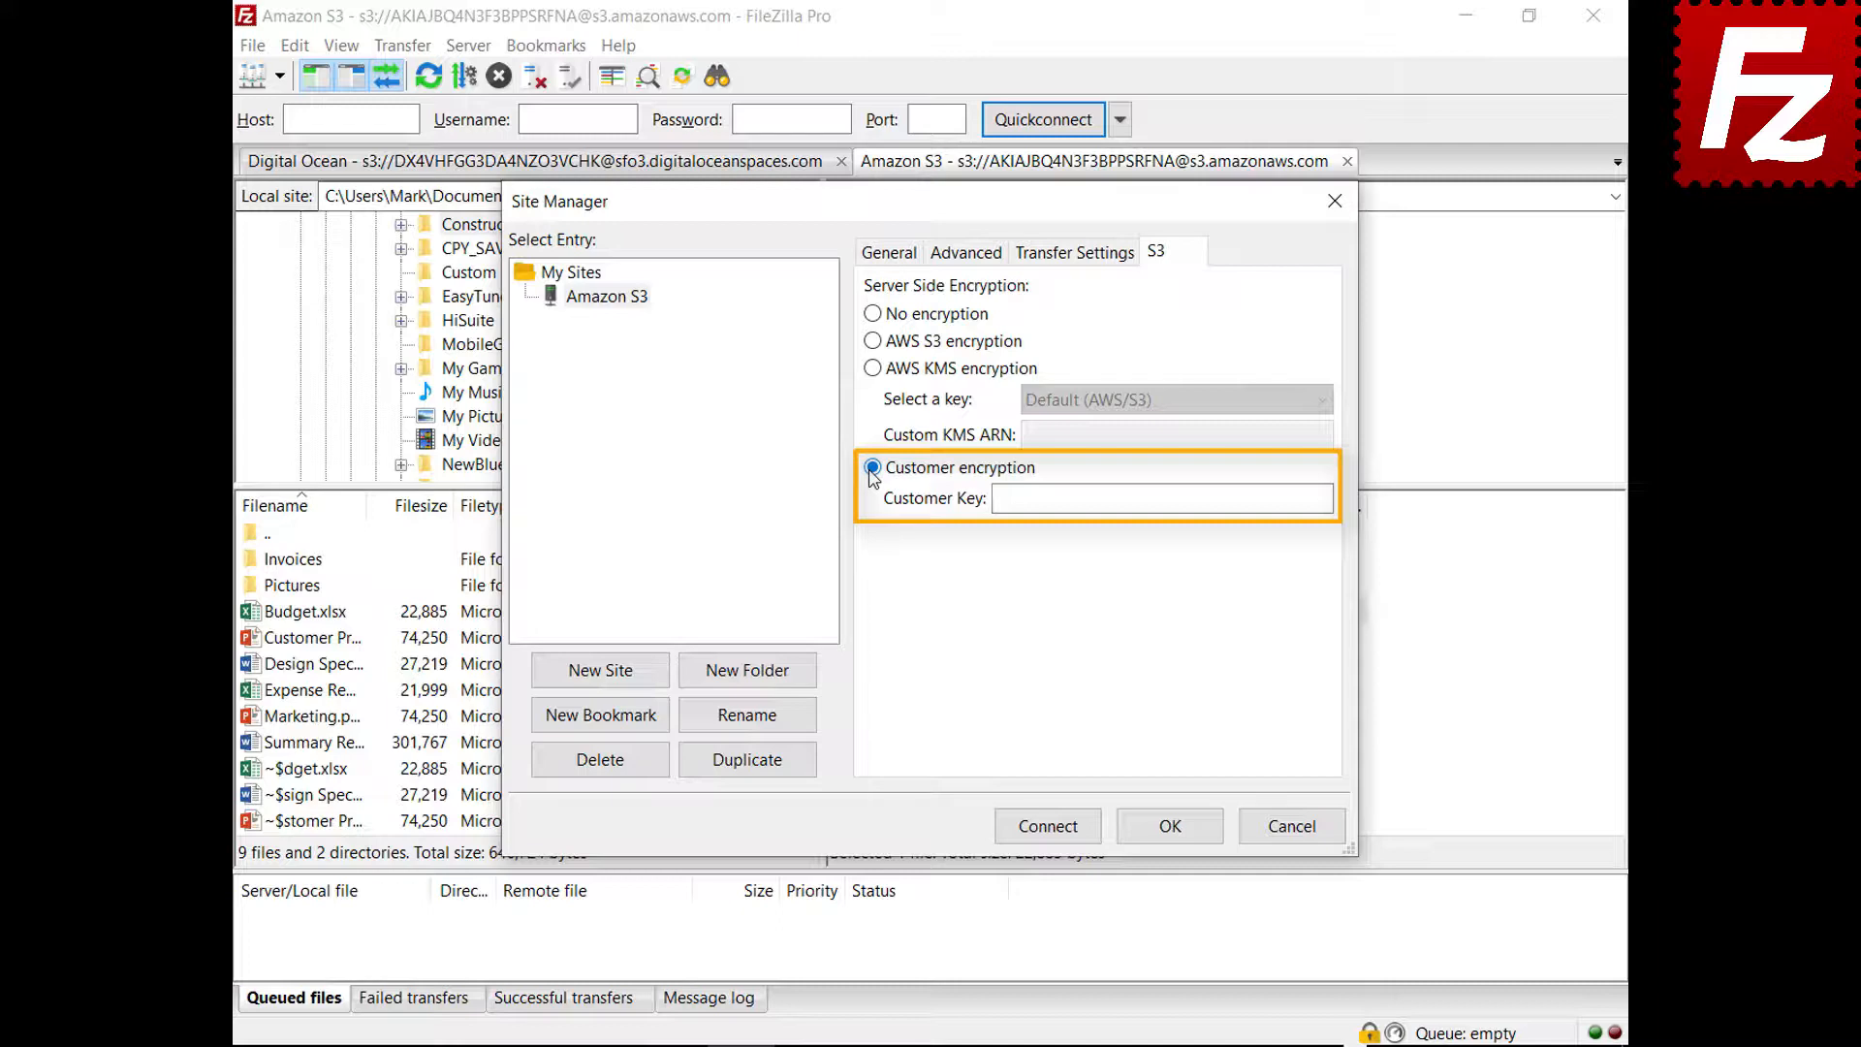
click(1299, 835)
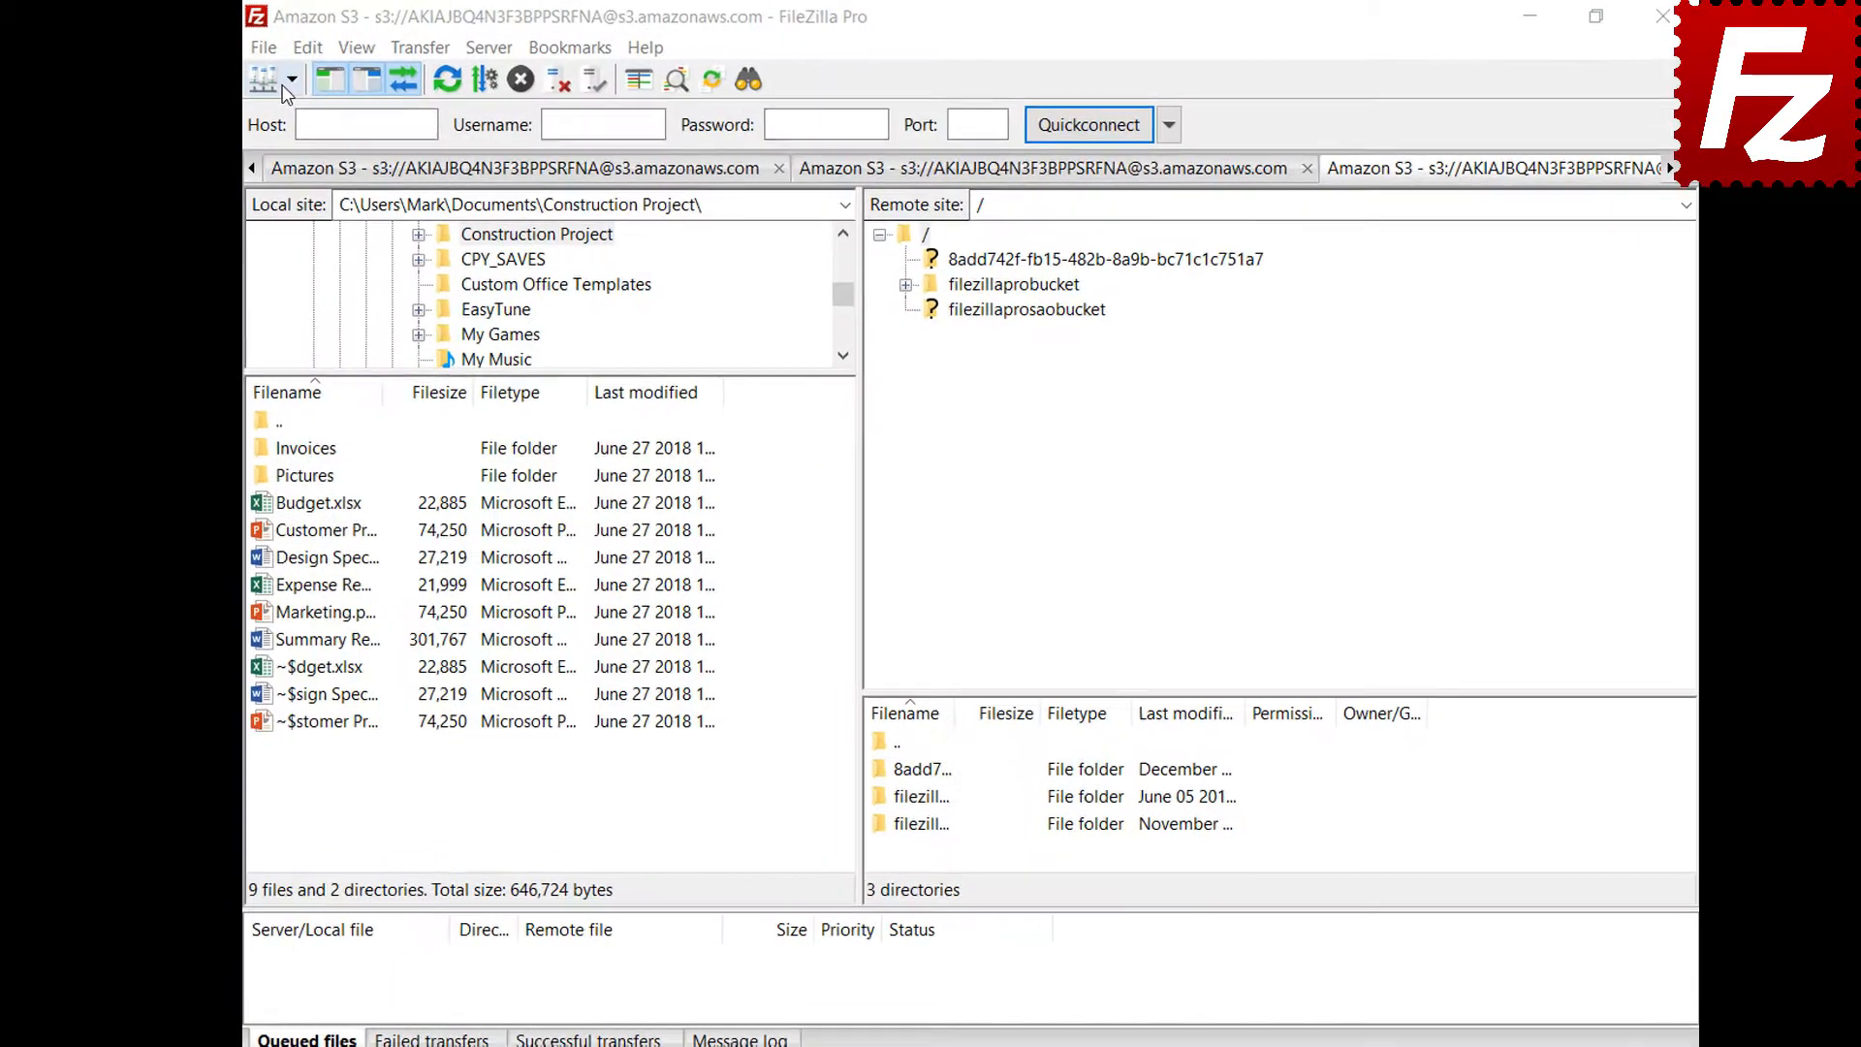
Reconnect to the saved Amazon S3 site and open lifecycle policies for filezillaprobucket
click(319, 87)
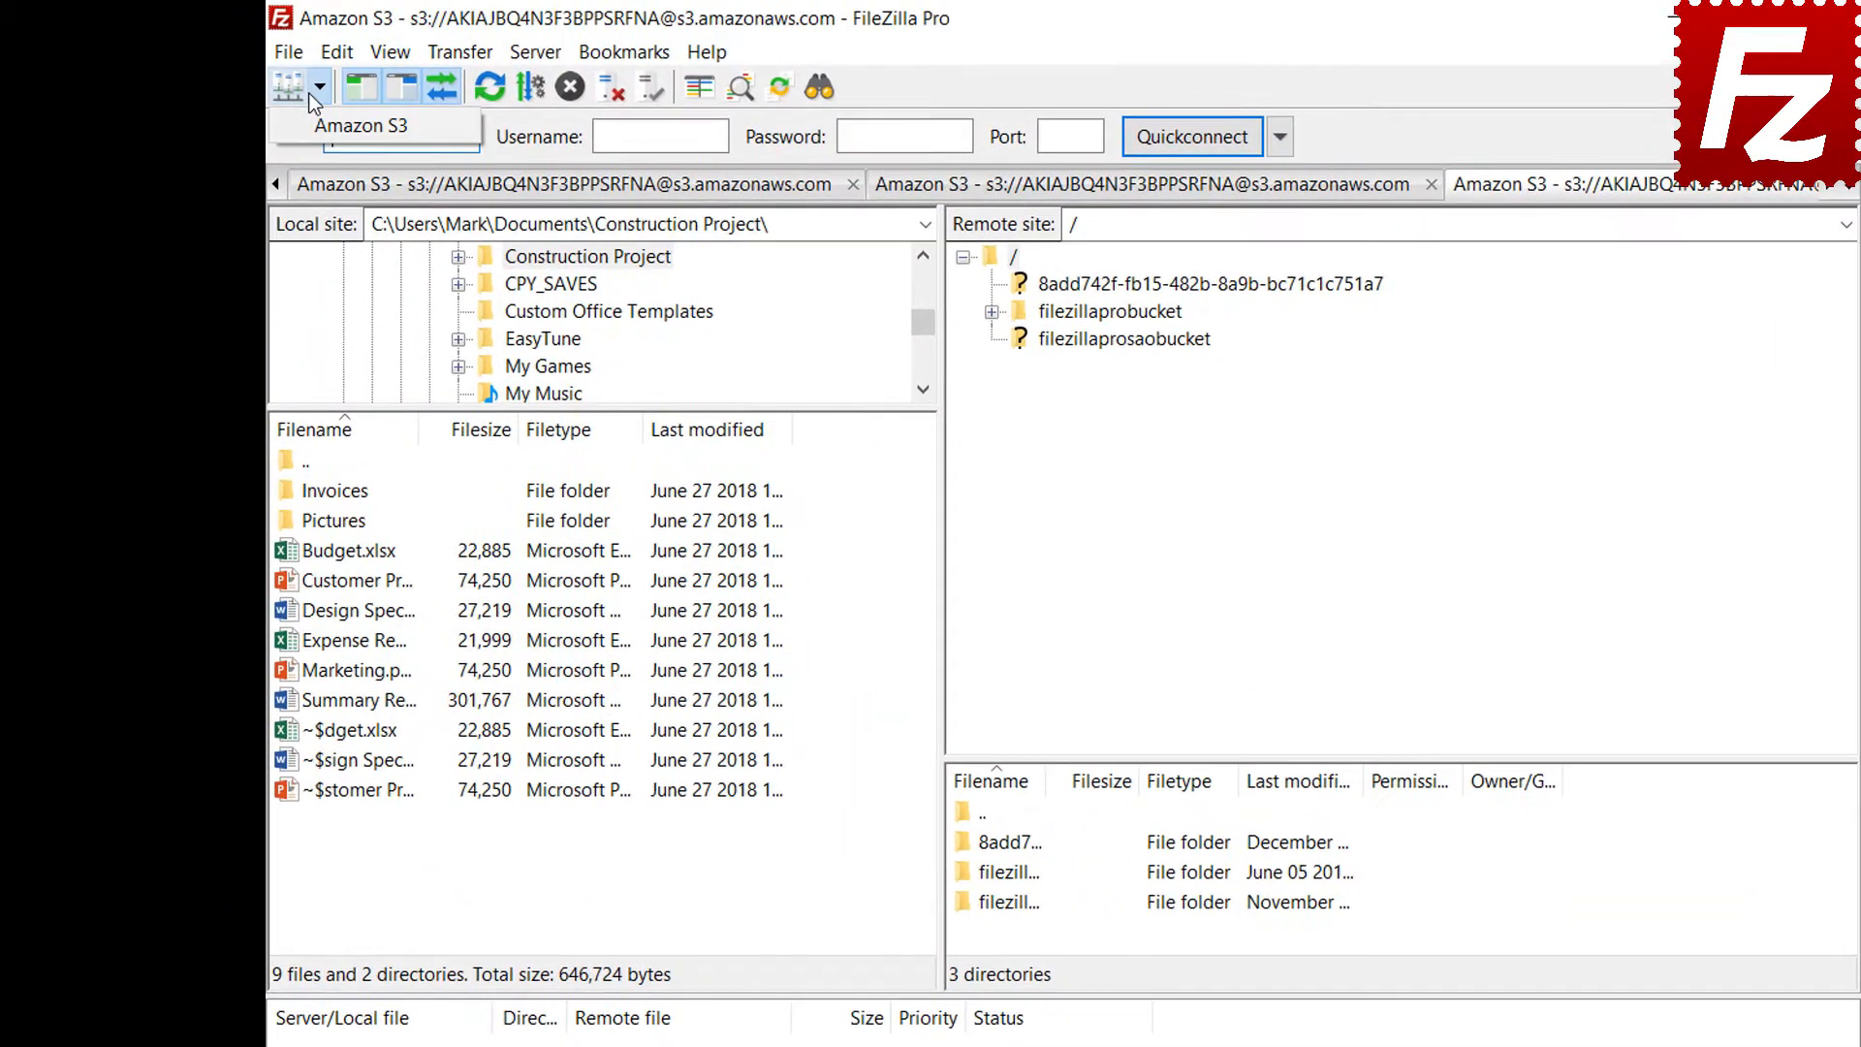
click(307, 132)
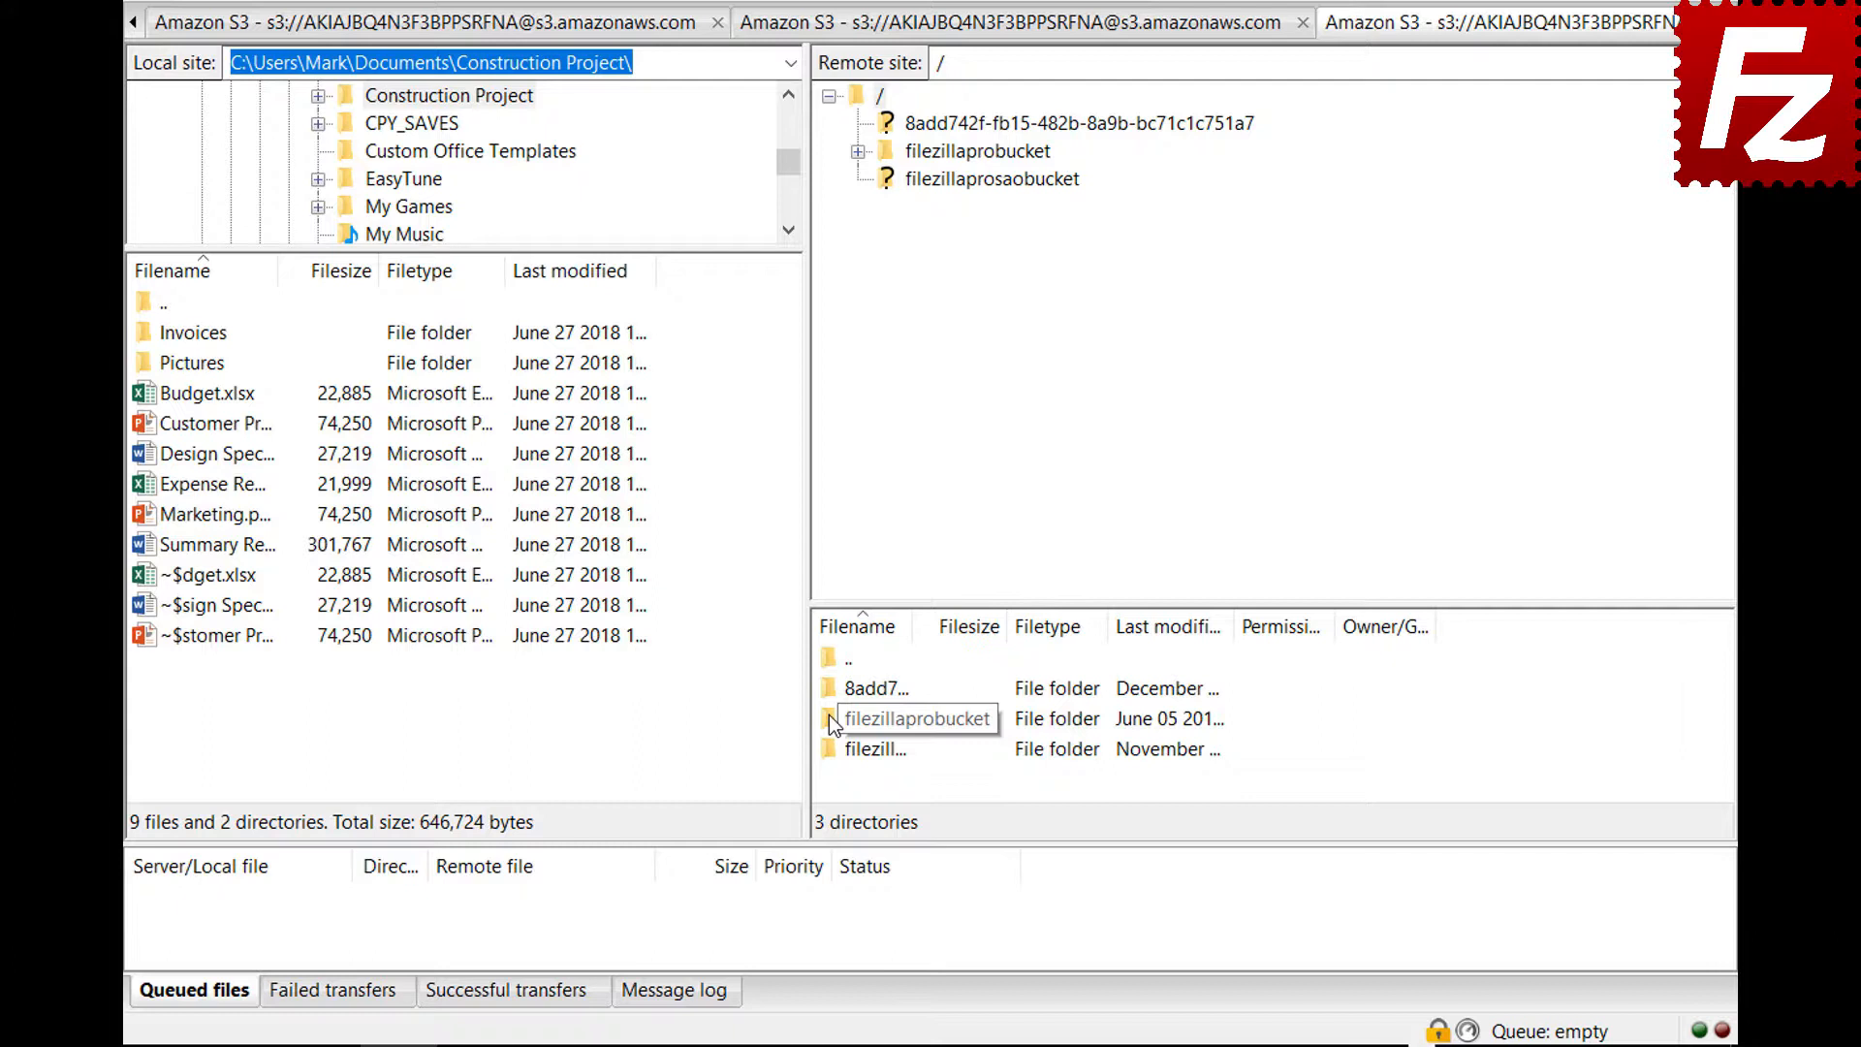
right_click(829, 714)
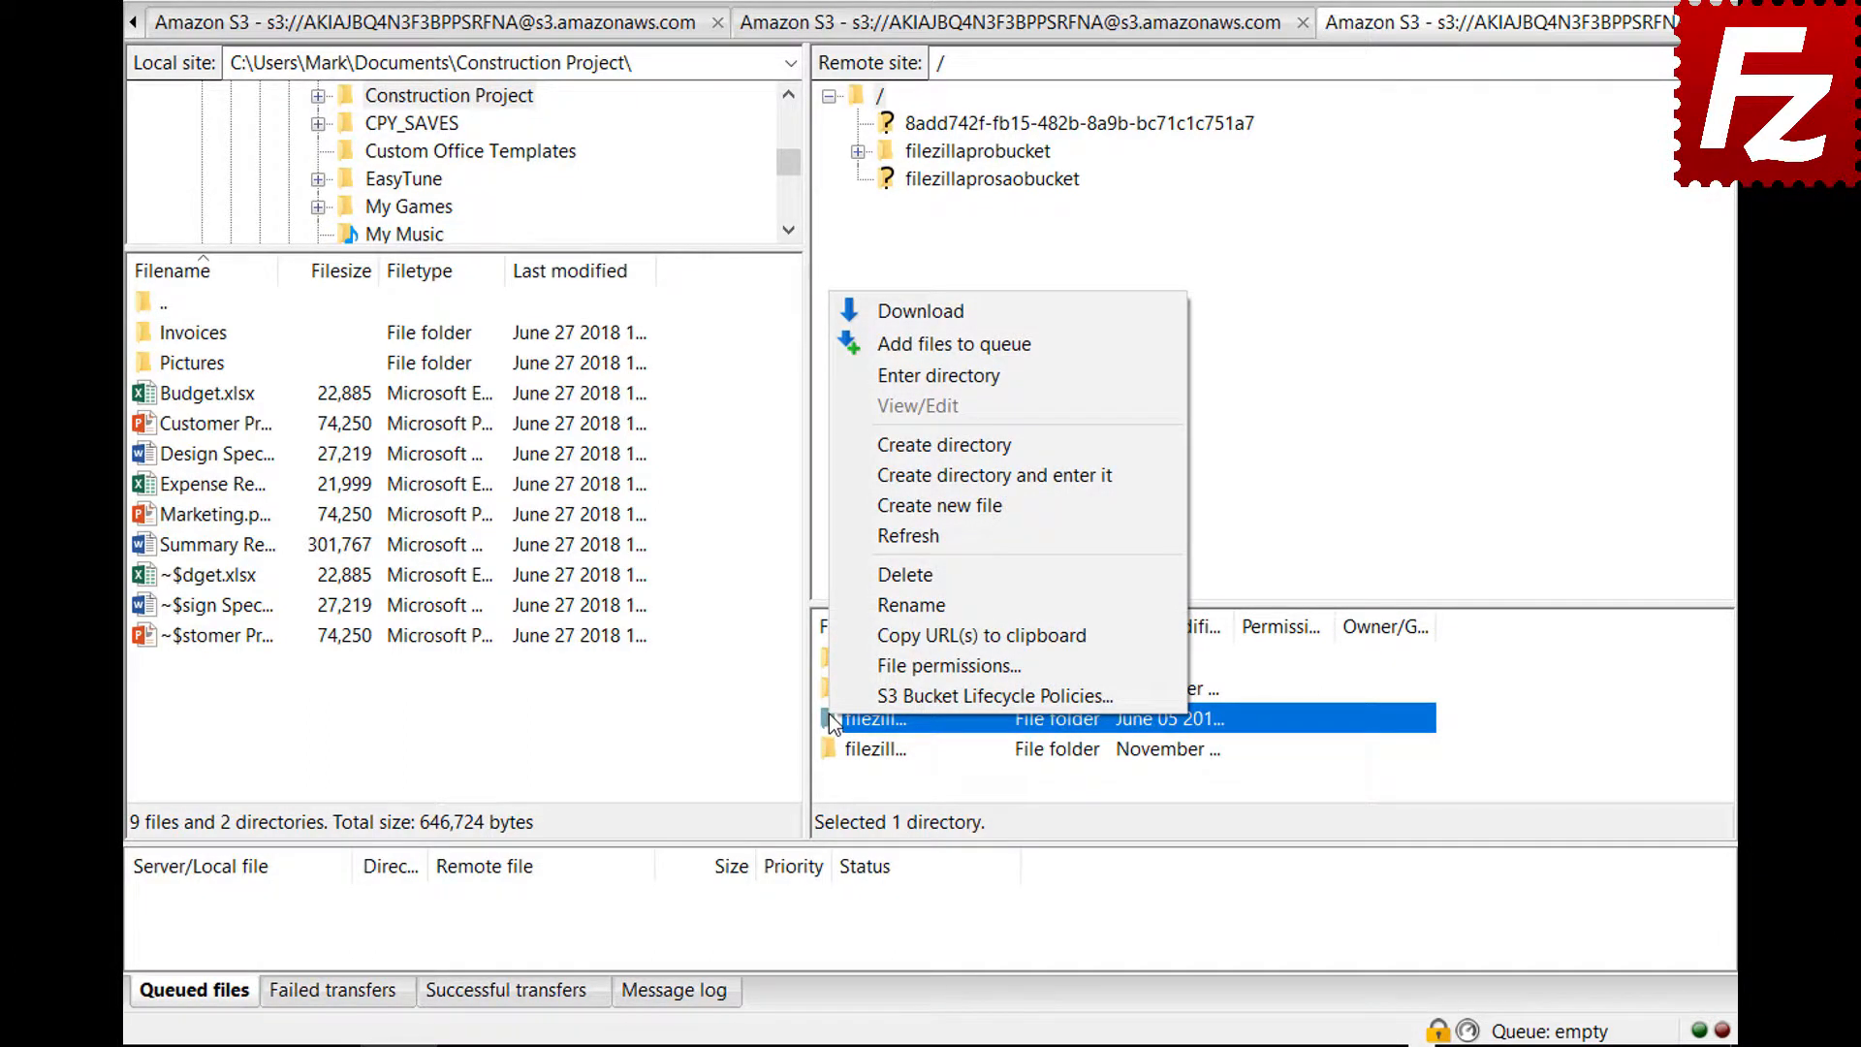
click(833, 690)
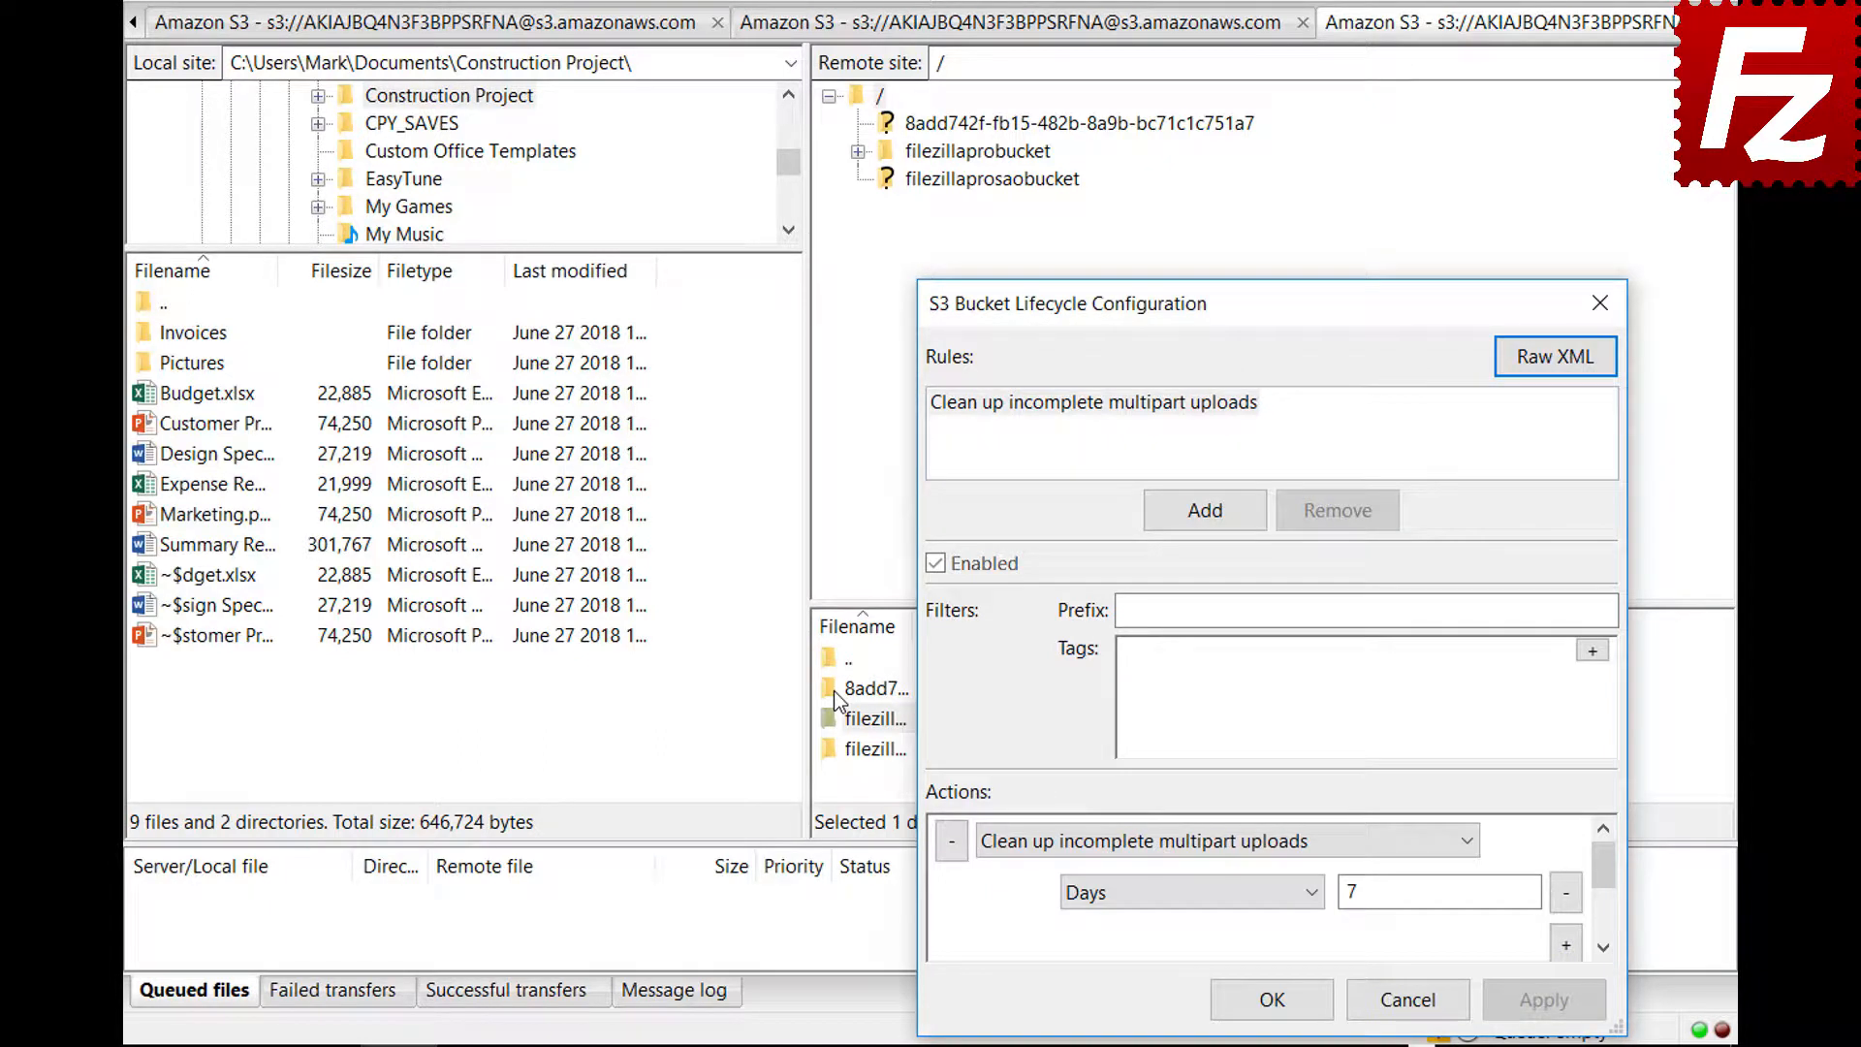
Add an enabled rule 'Archive old site images' with prefix images/ and tag location=site
click(1205, 511)
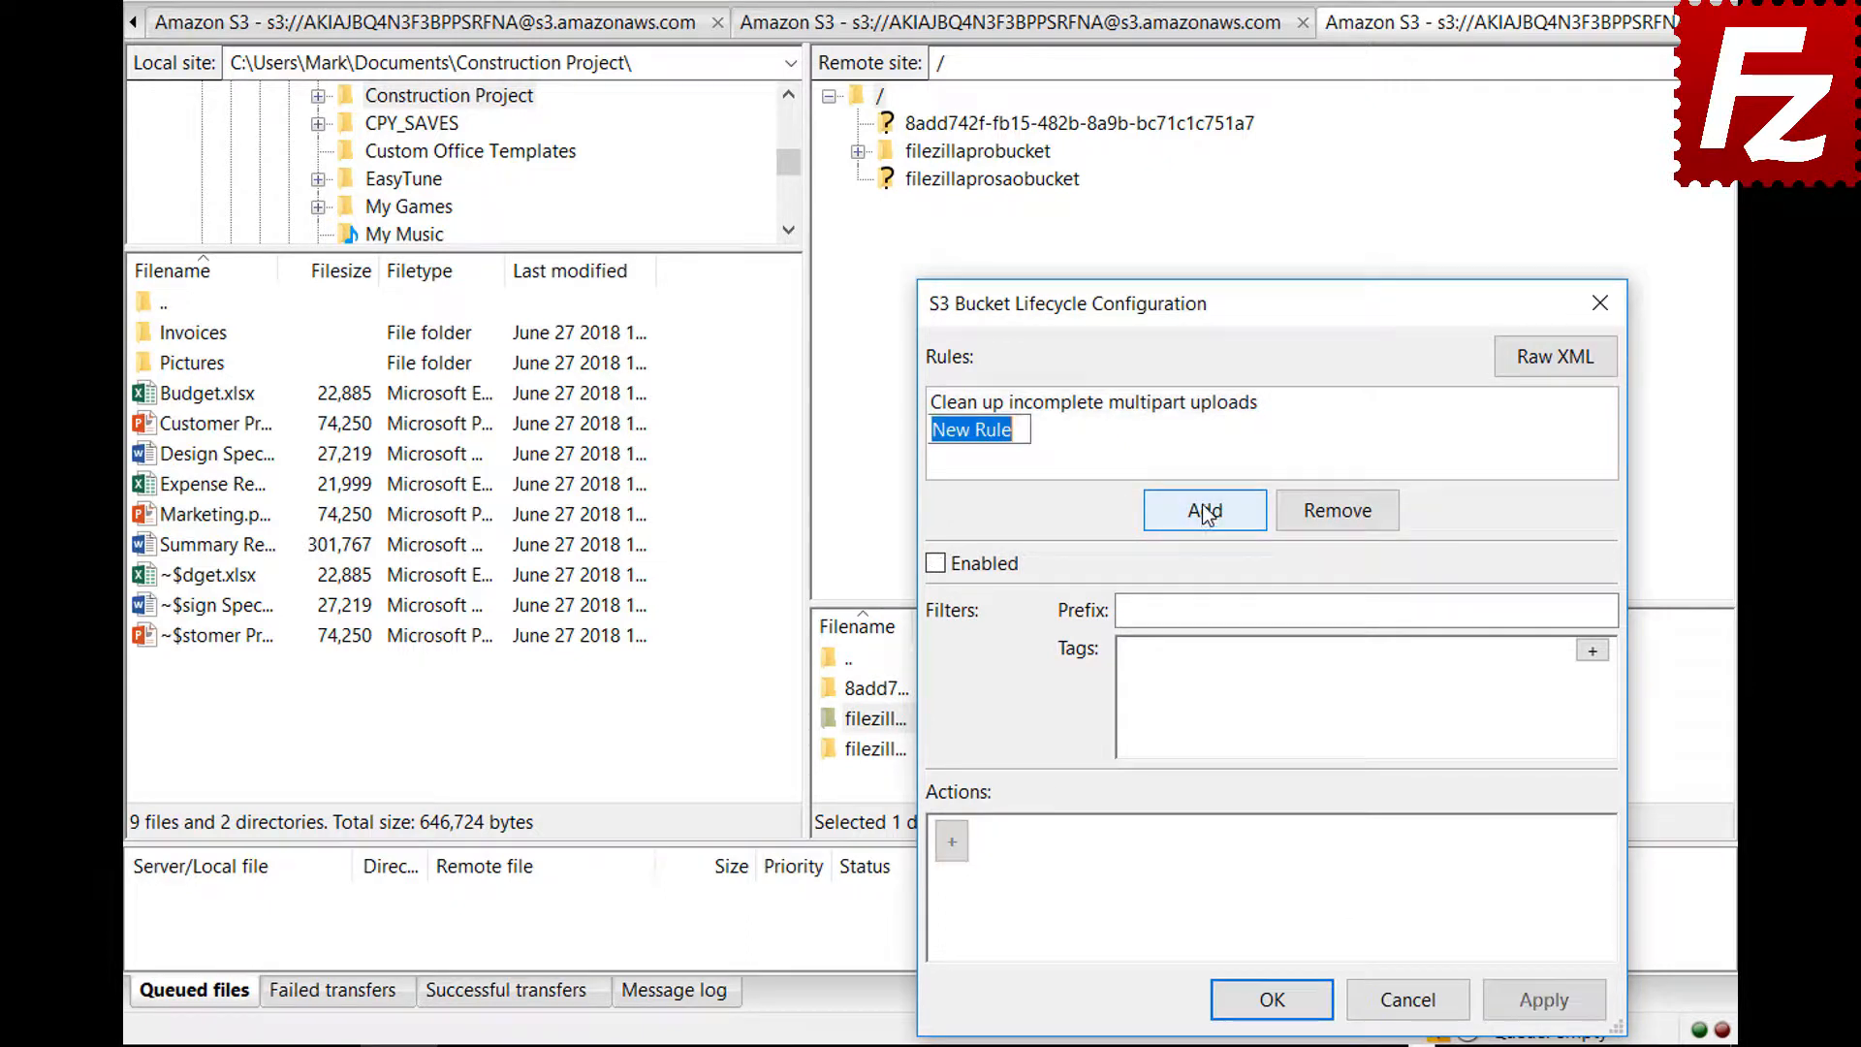
text(Archive old site im)
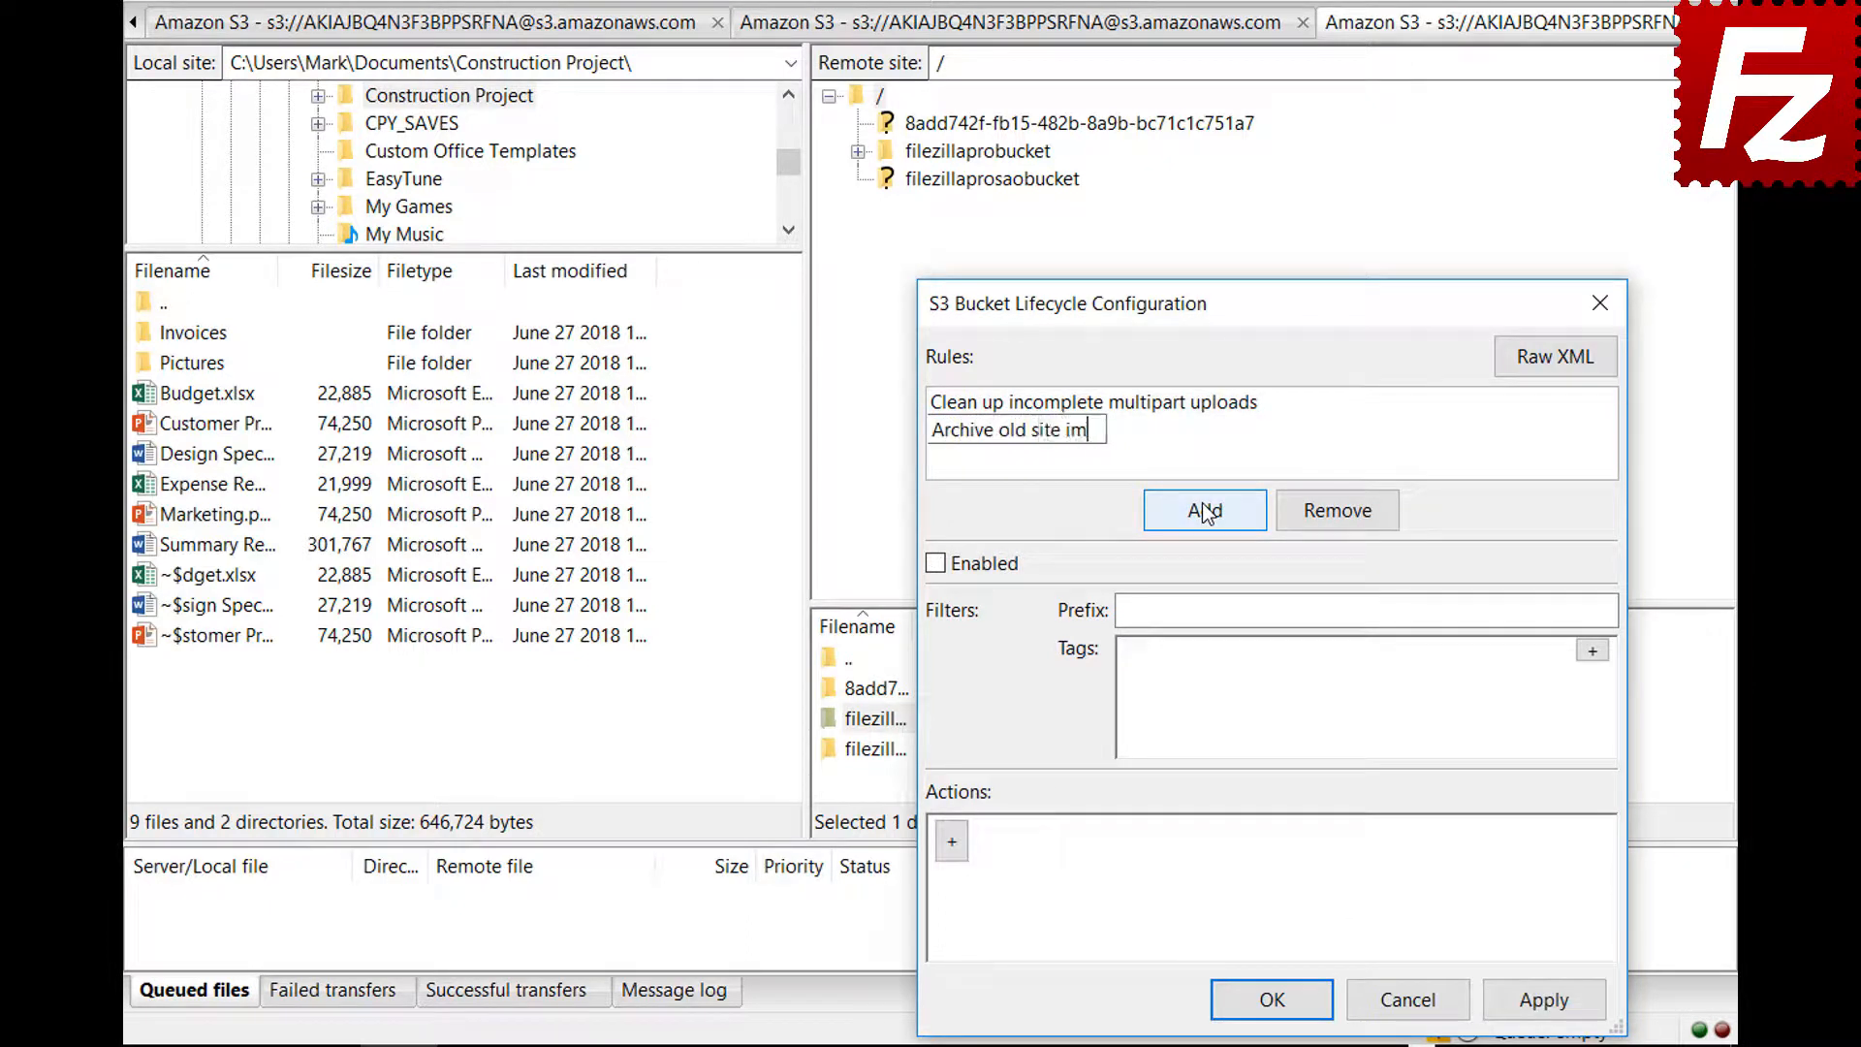
text(ages)
click(935, 565)
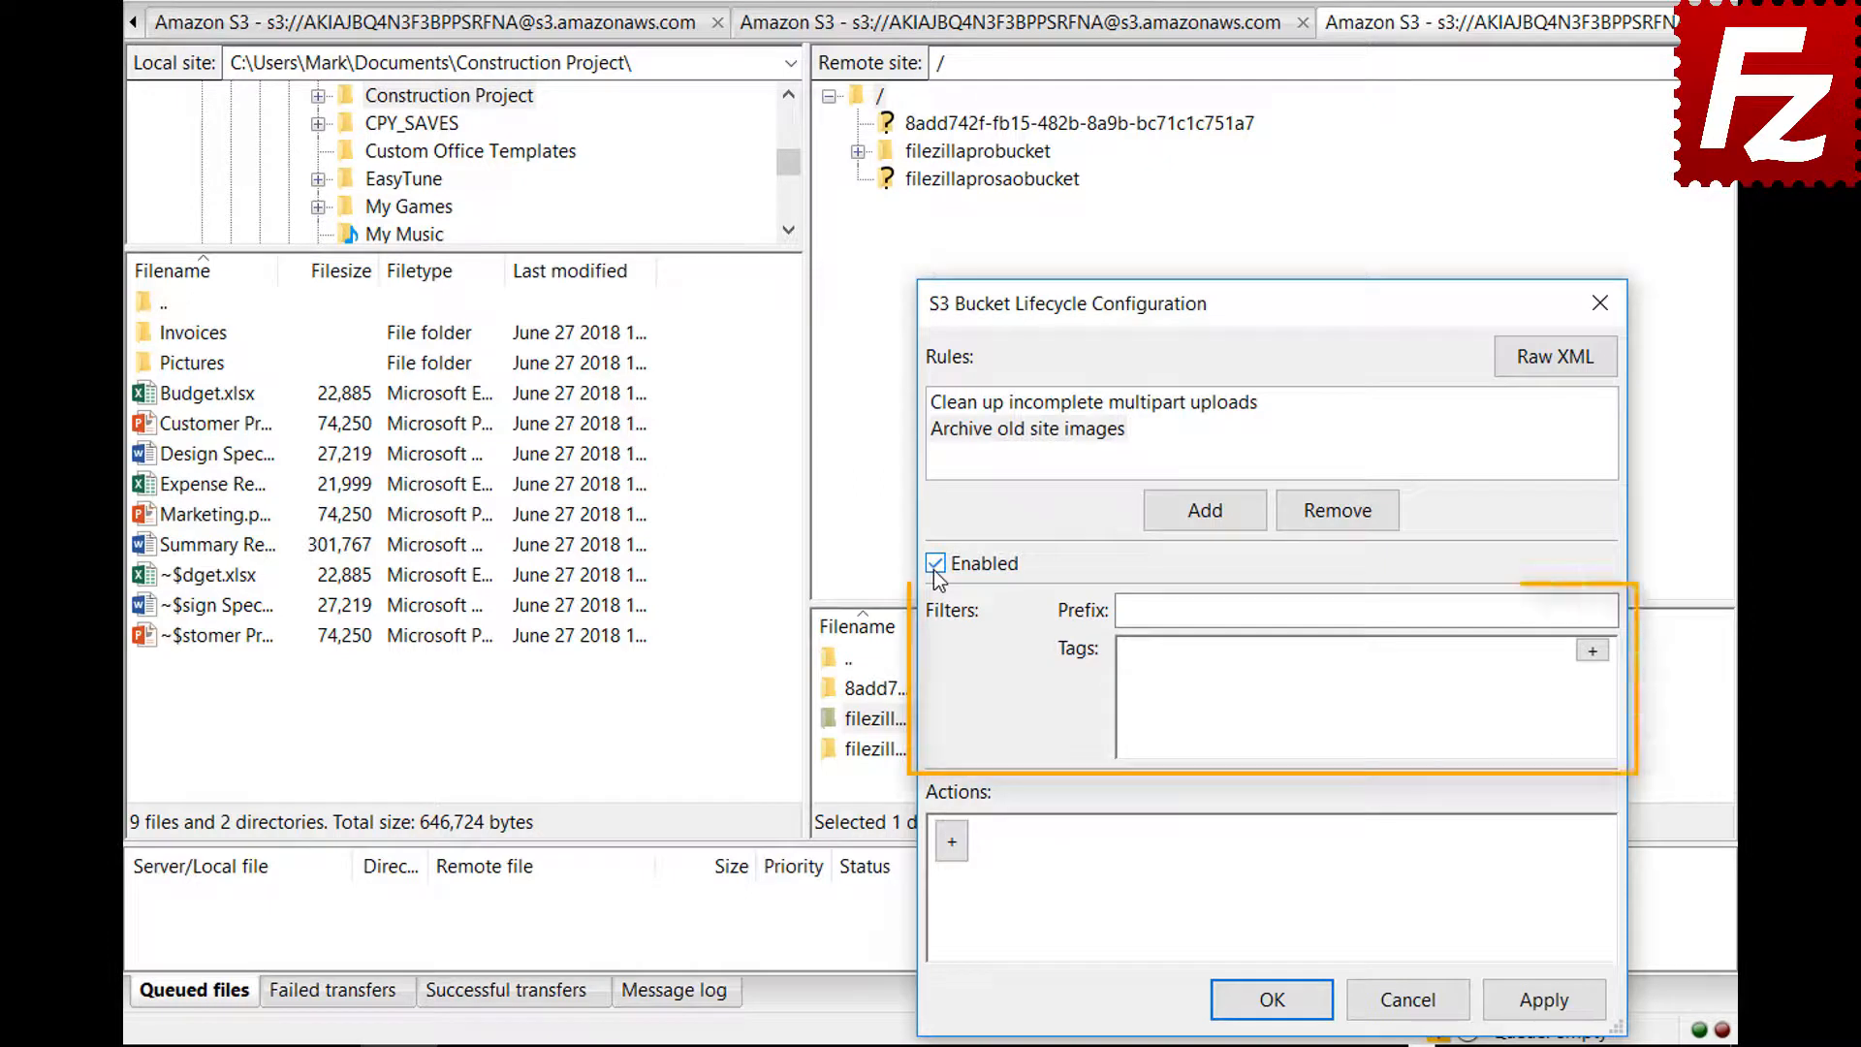
click(1425, 611)
text(im)
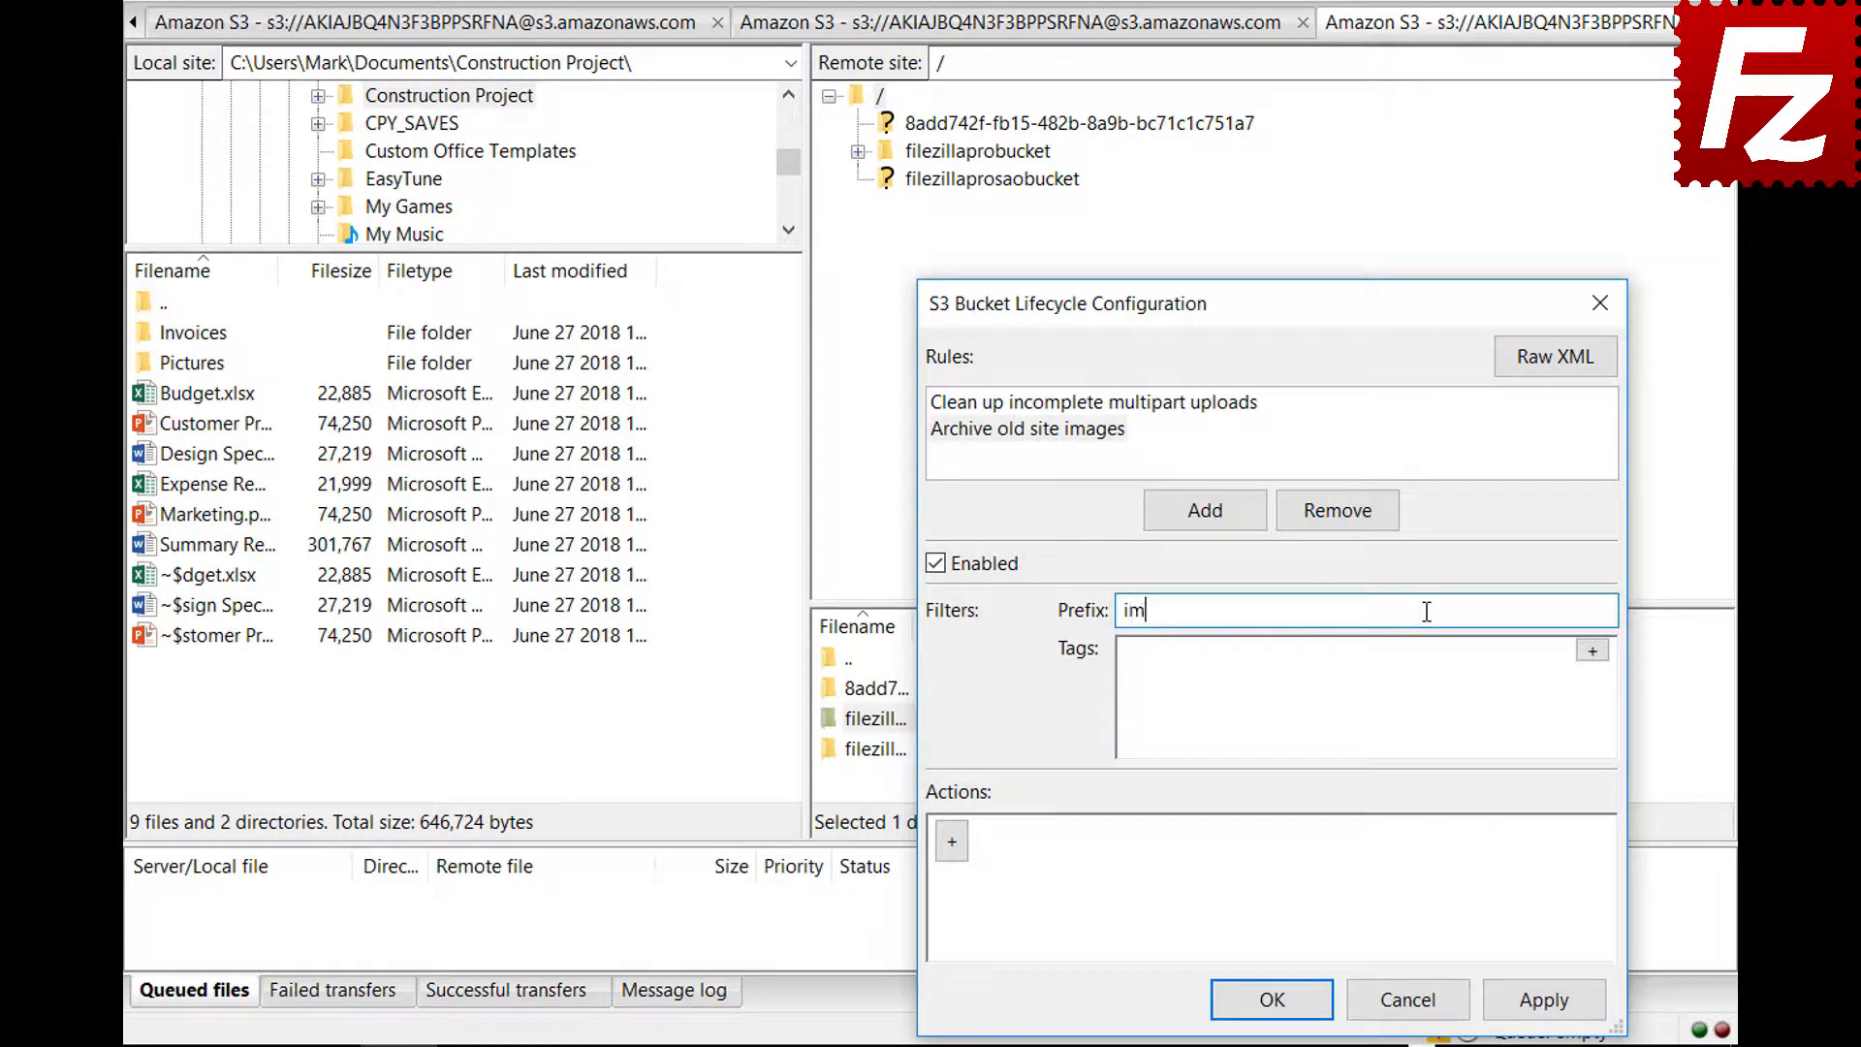
text(ages/)
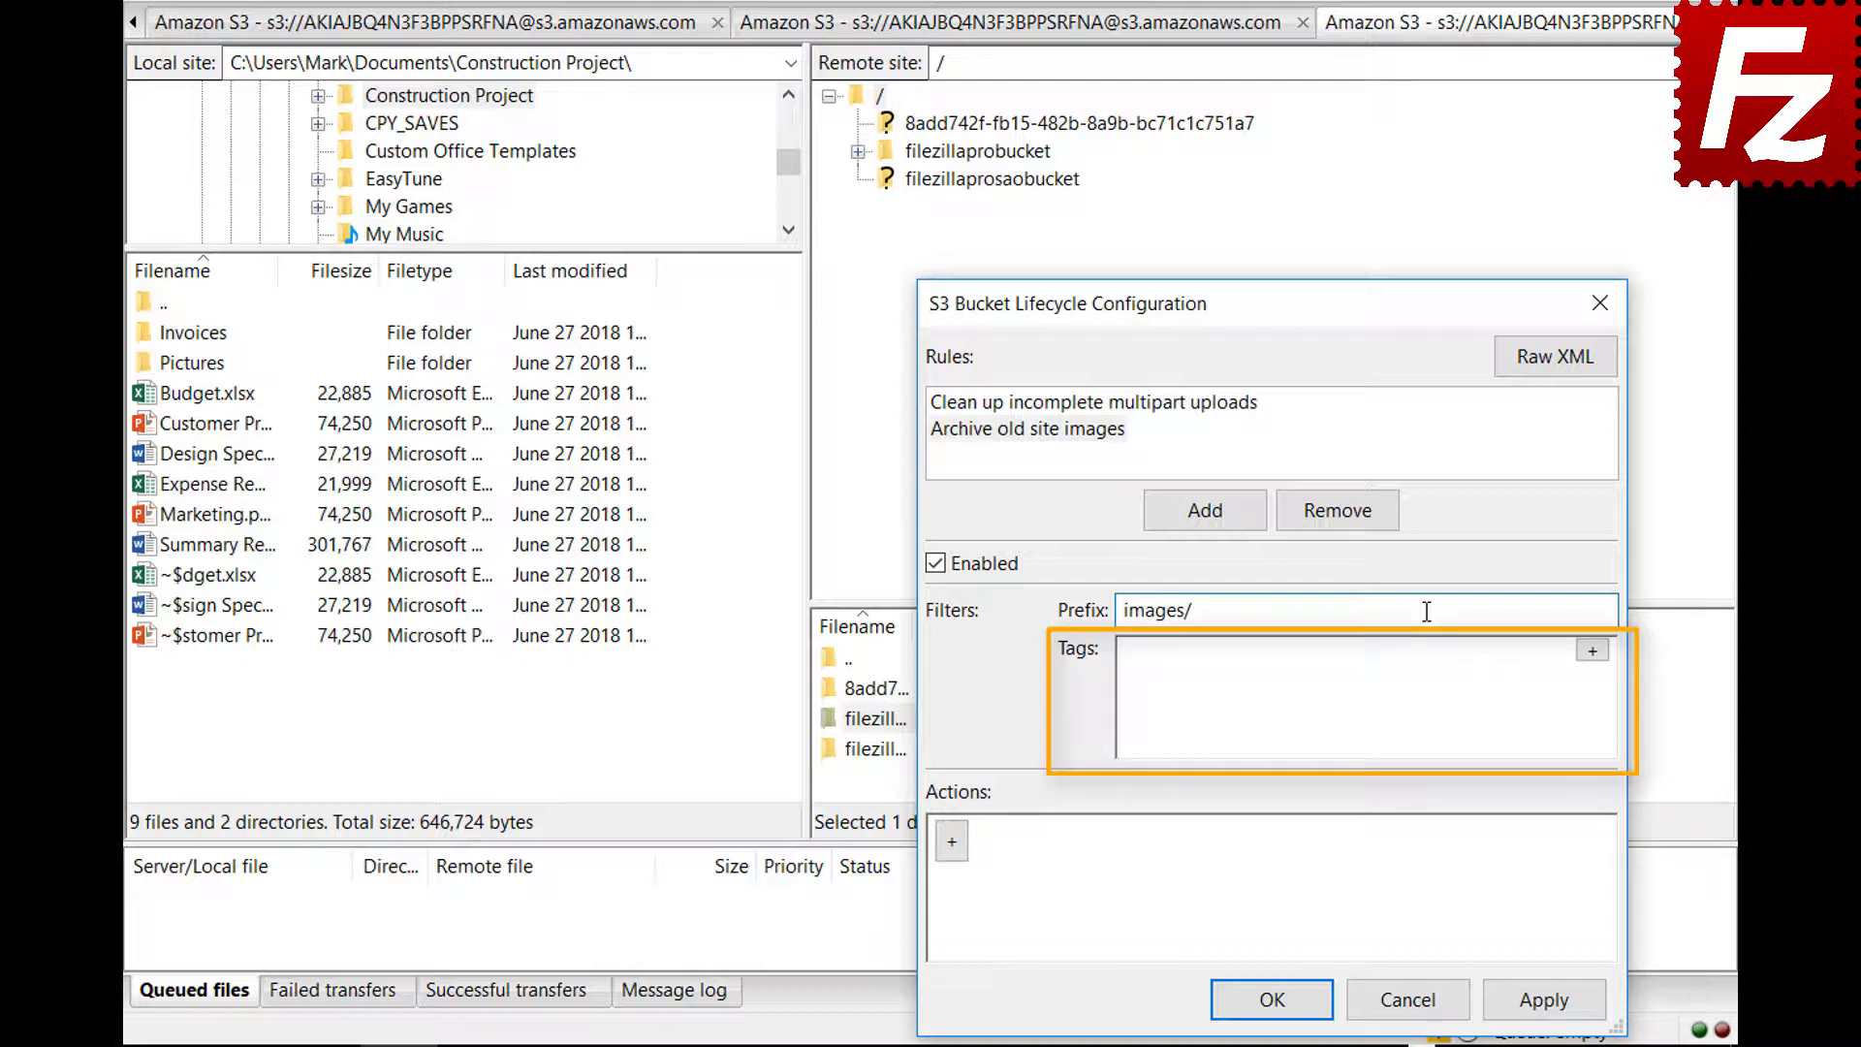
click(1593, 651)
click(1377, 661)
text(loc)
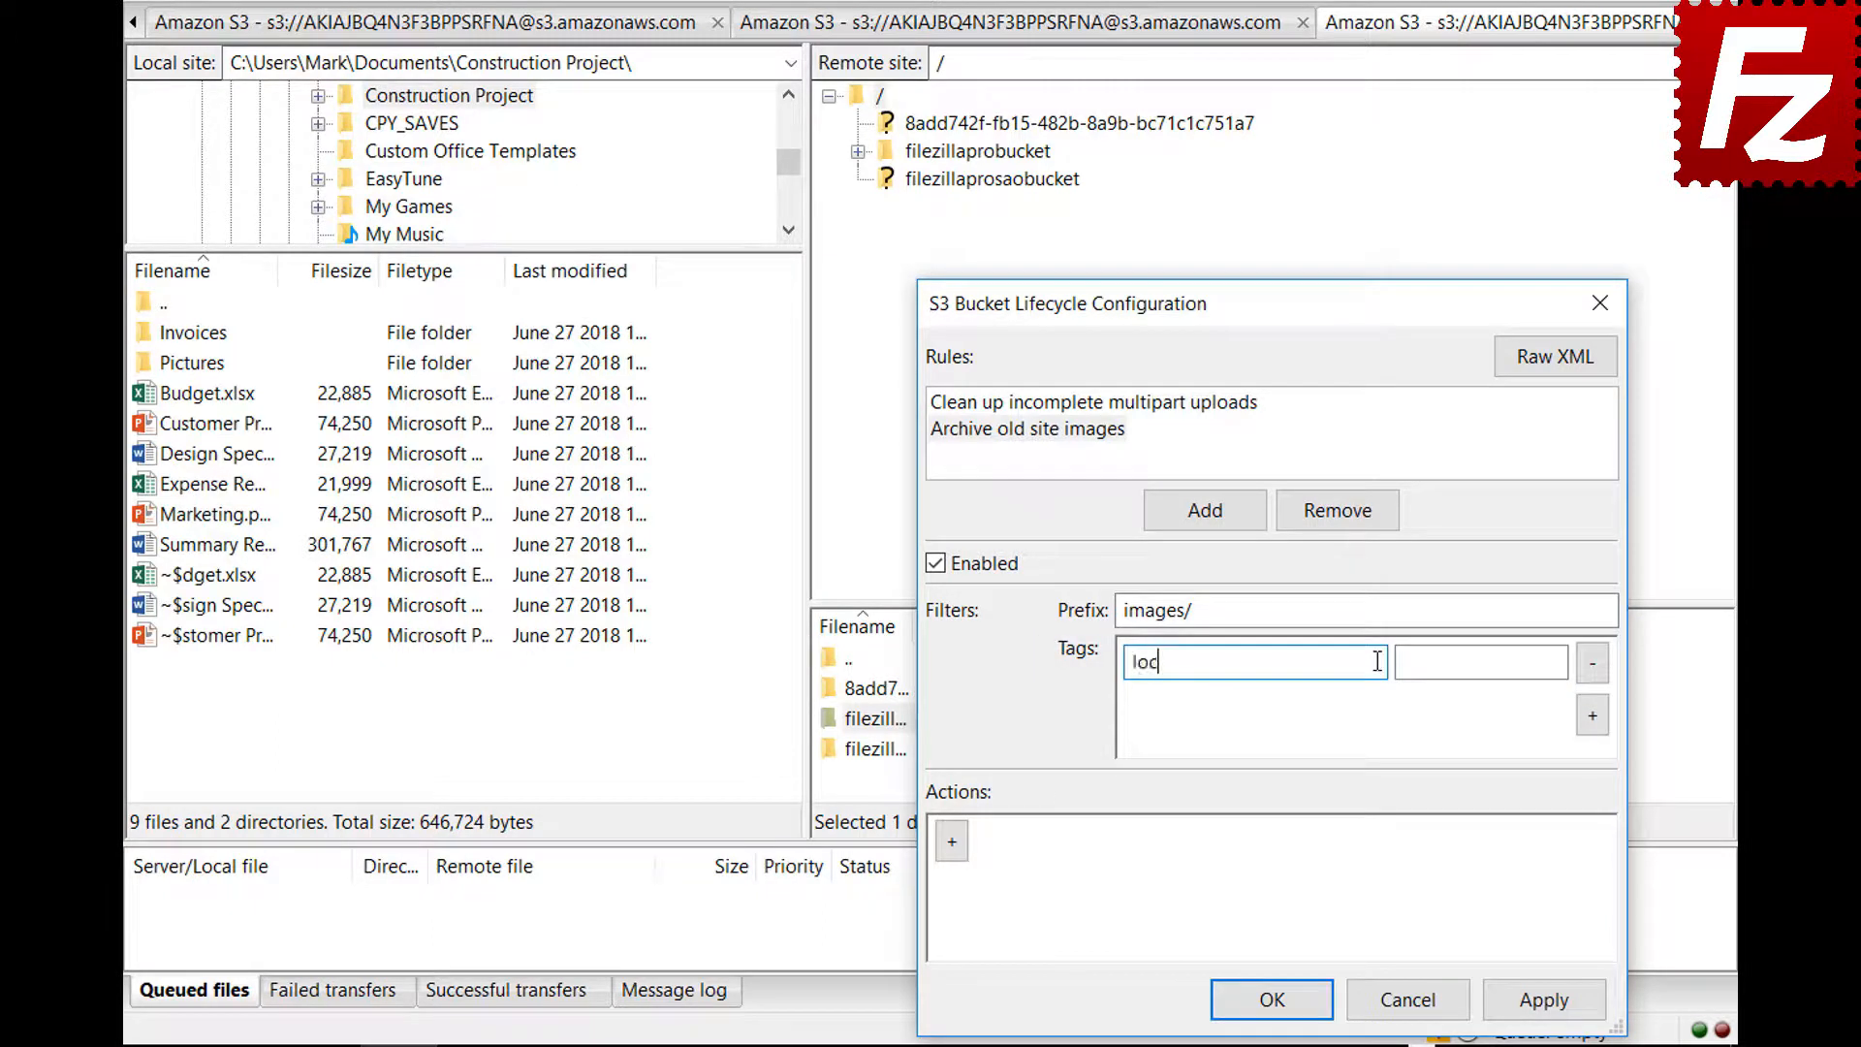
text(ation)
click(1558, 661)
text(site)
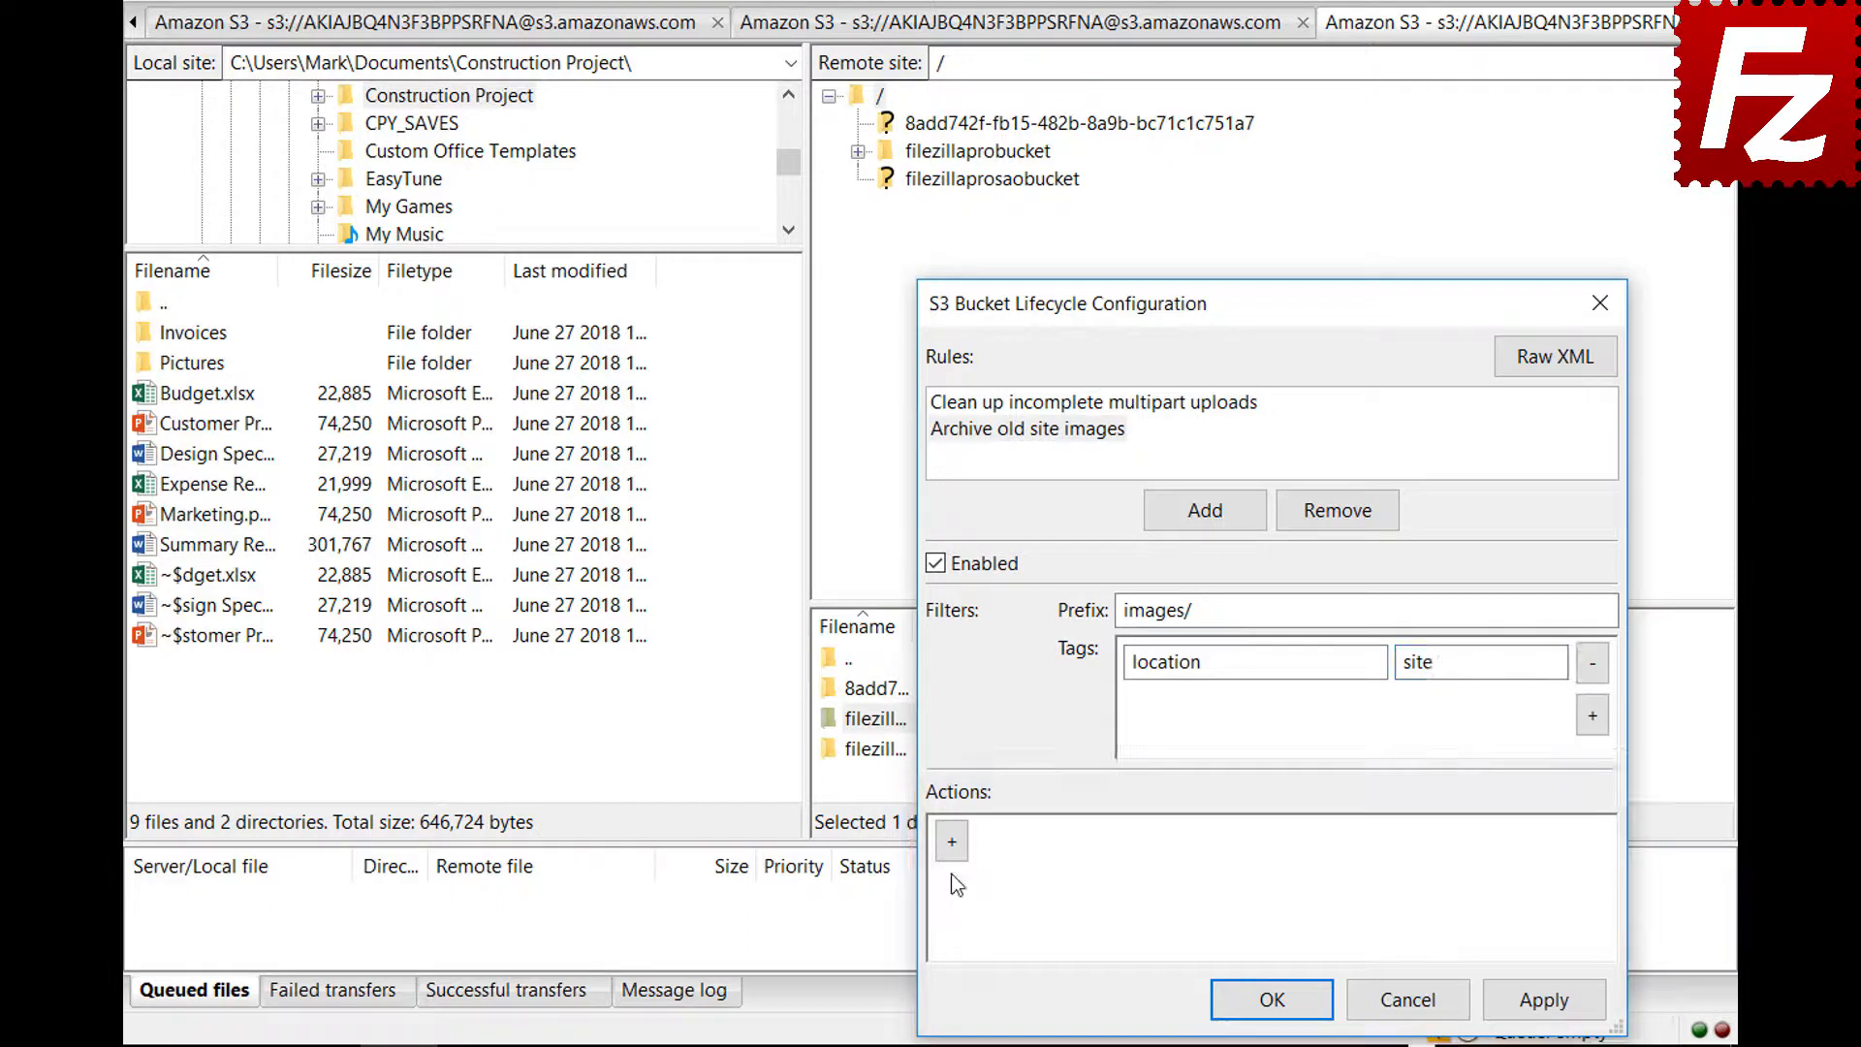
Give the rule a Transition (current version) action with a Date condition
click(951, 857)
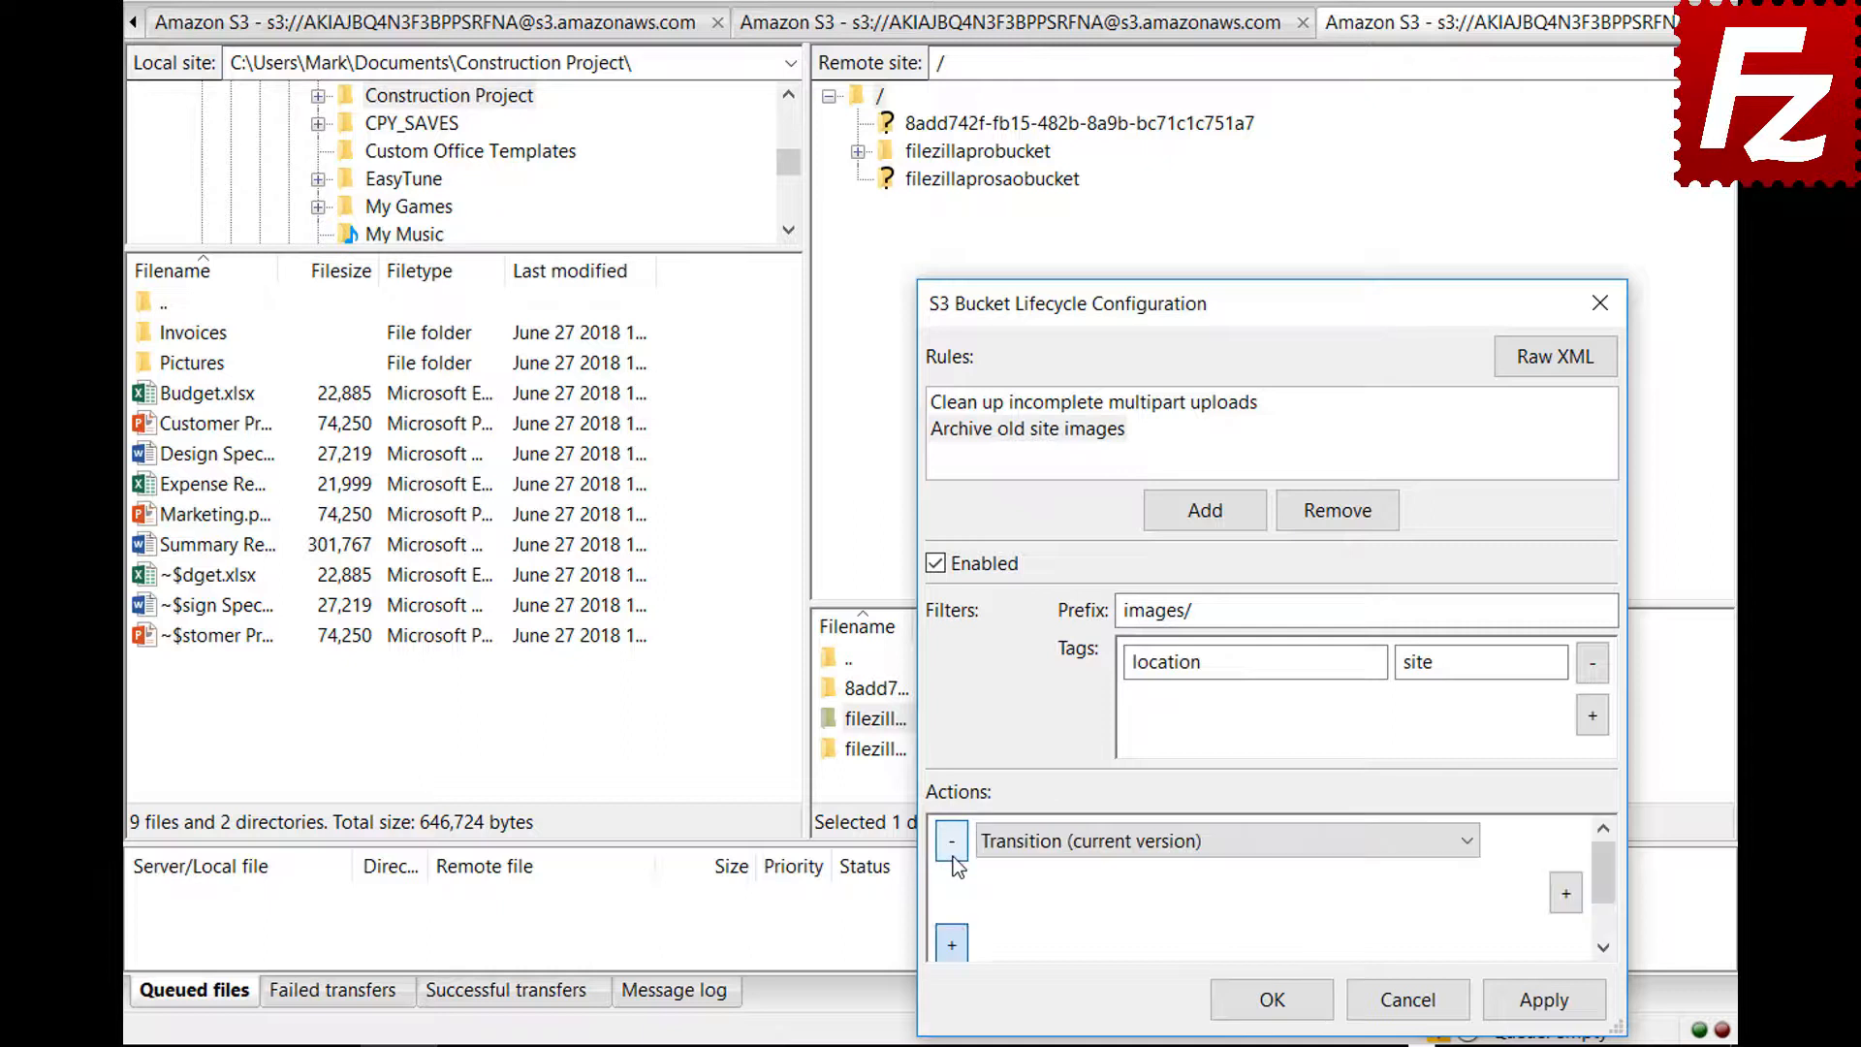
click(1467, 850)
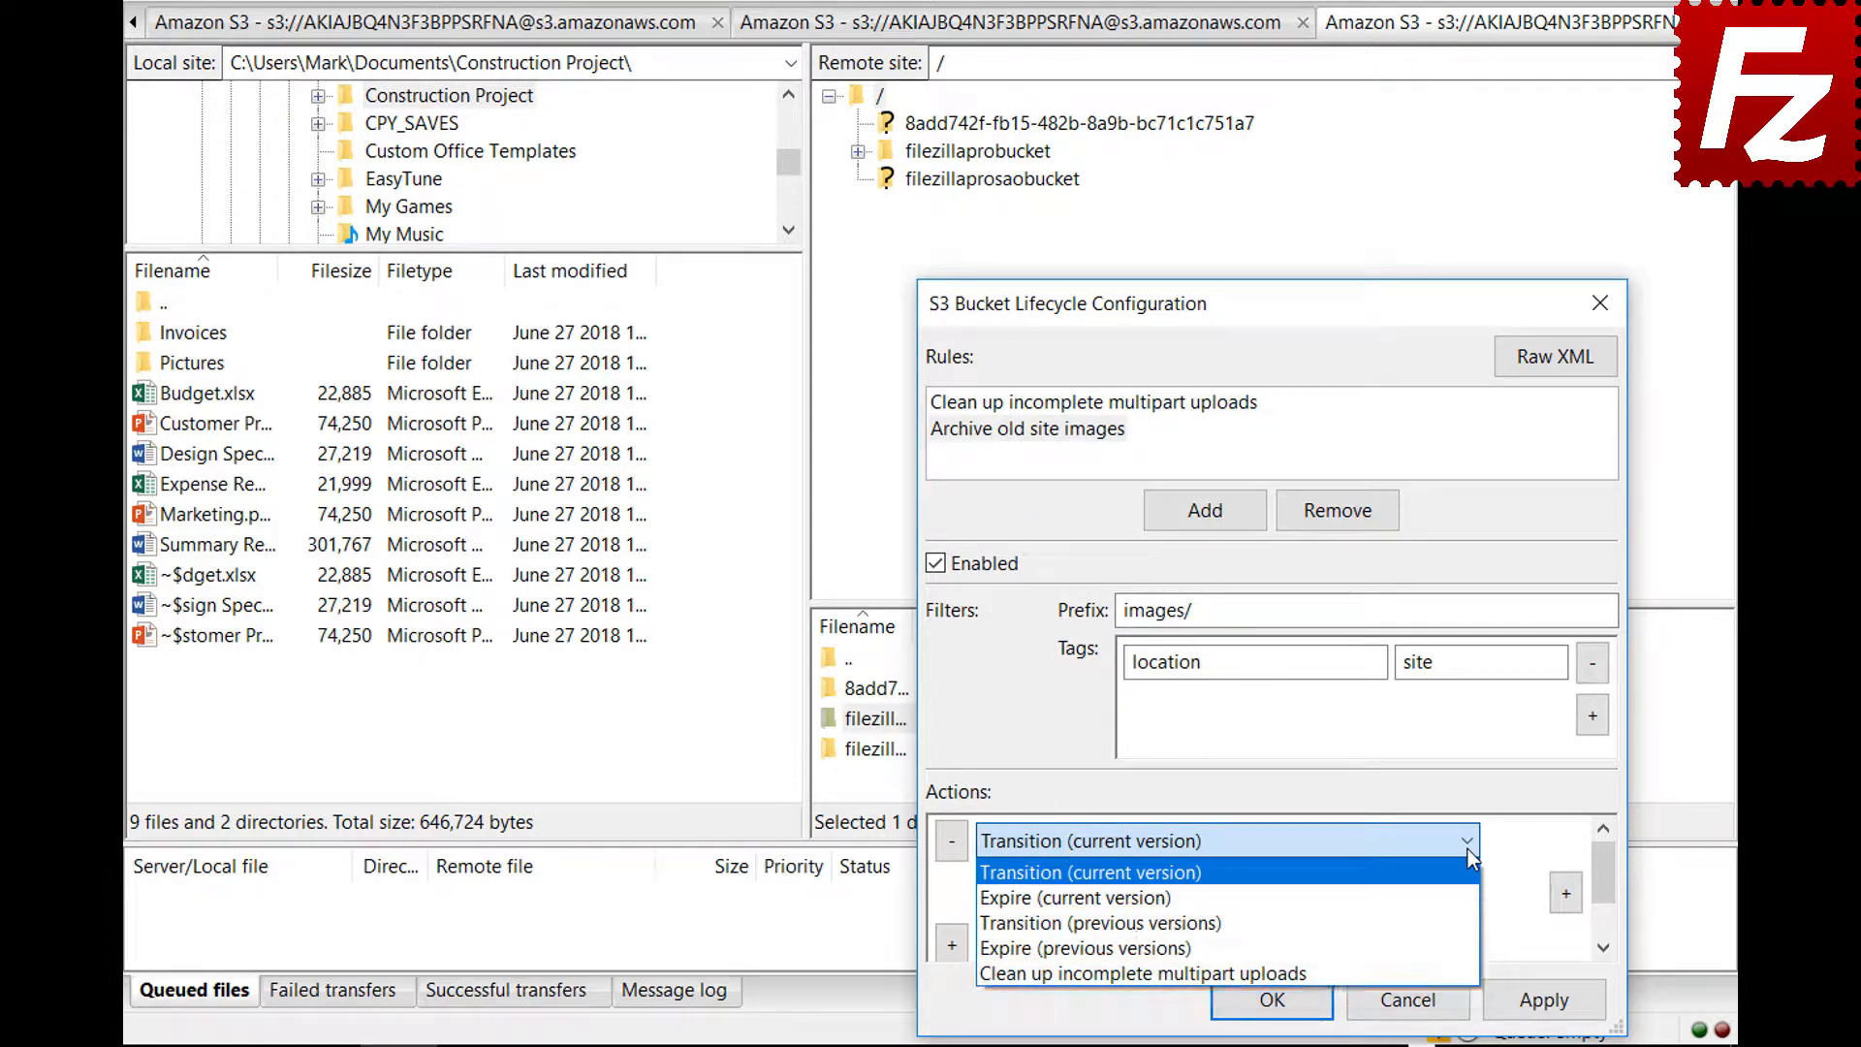
click(1468, 849)
click(1566, 894)
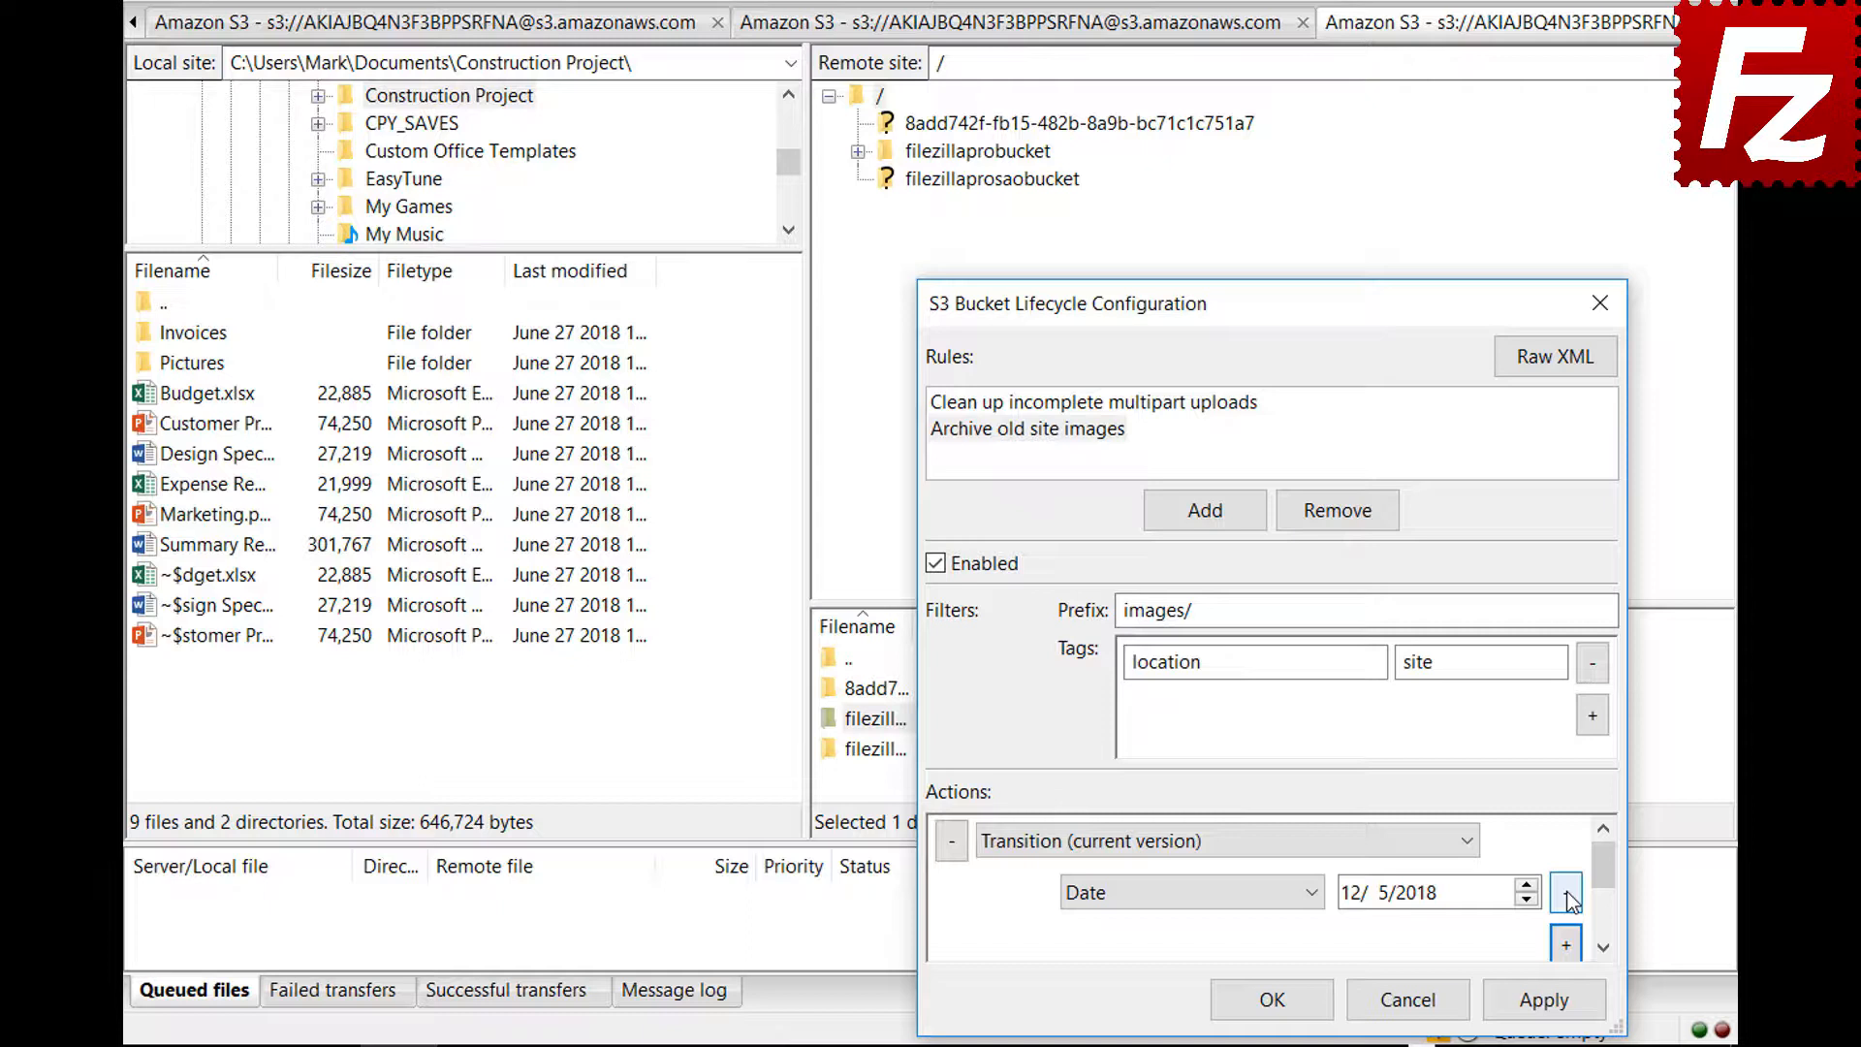
click(1314, 893)
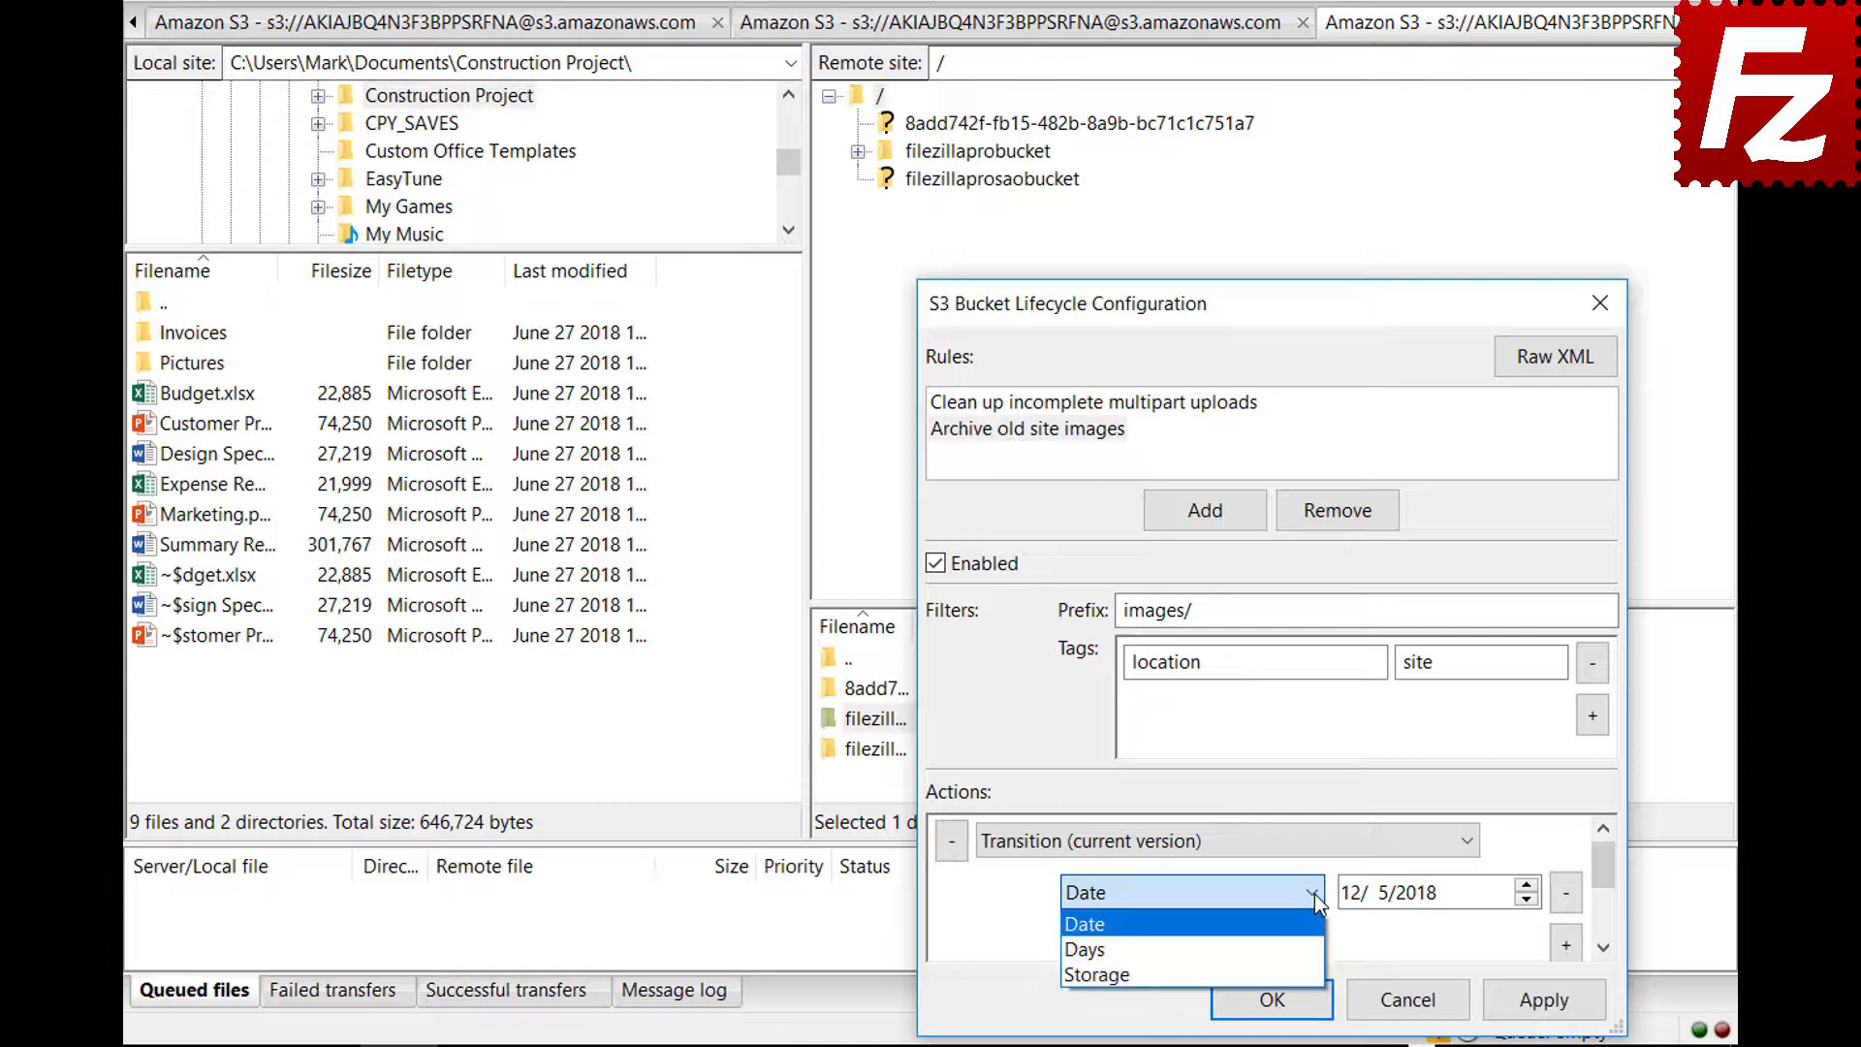
Set the transition to 30 days with Glacier storage class and save the lifecycle configuration
click(1313, 948)
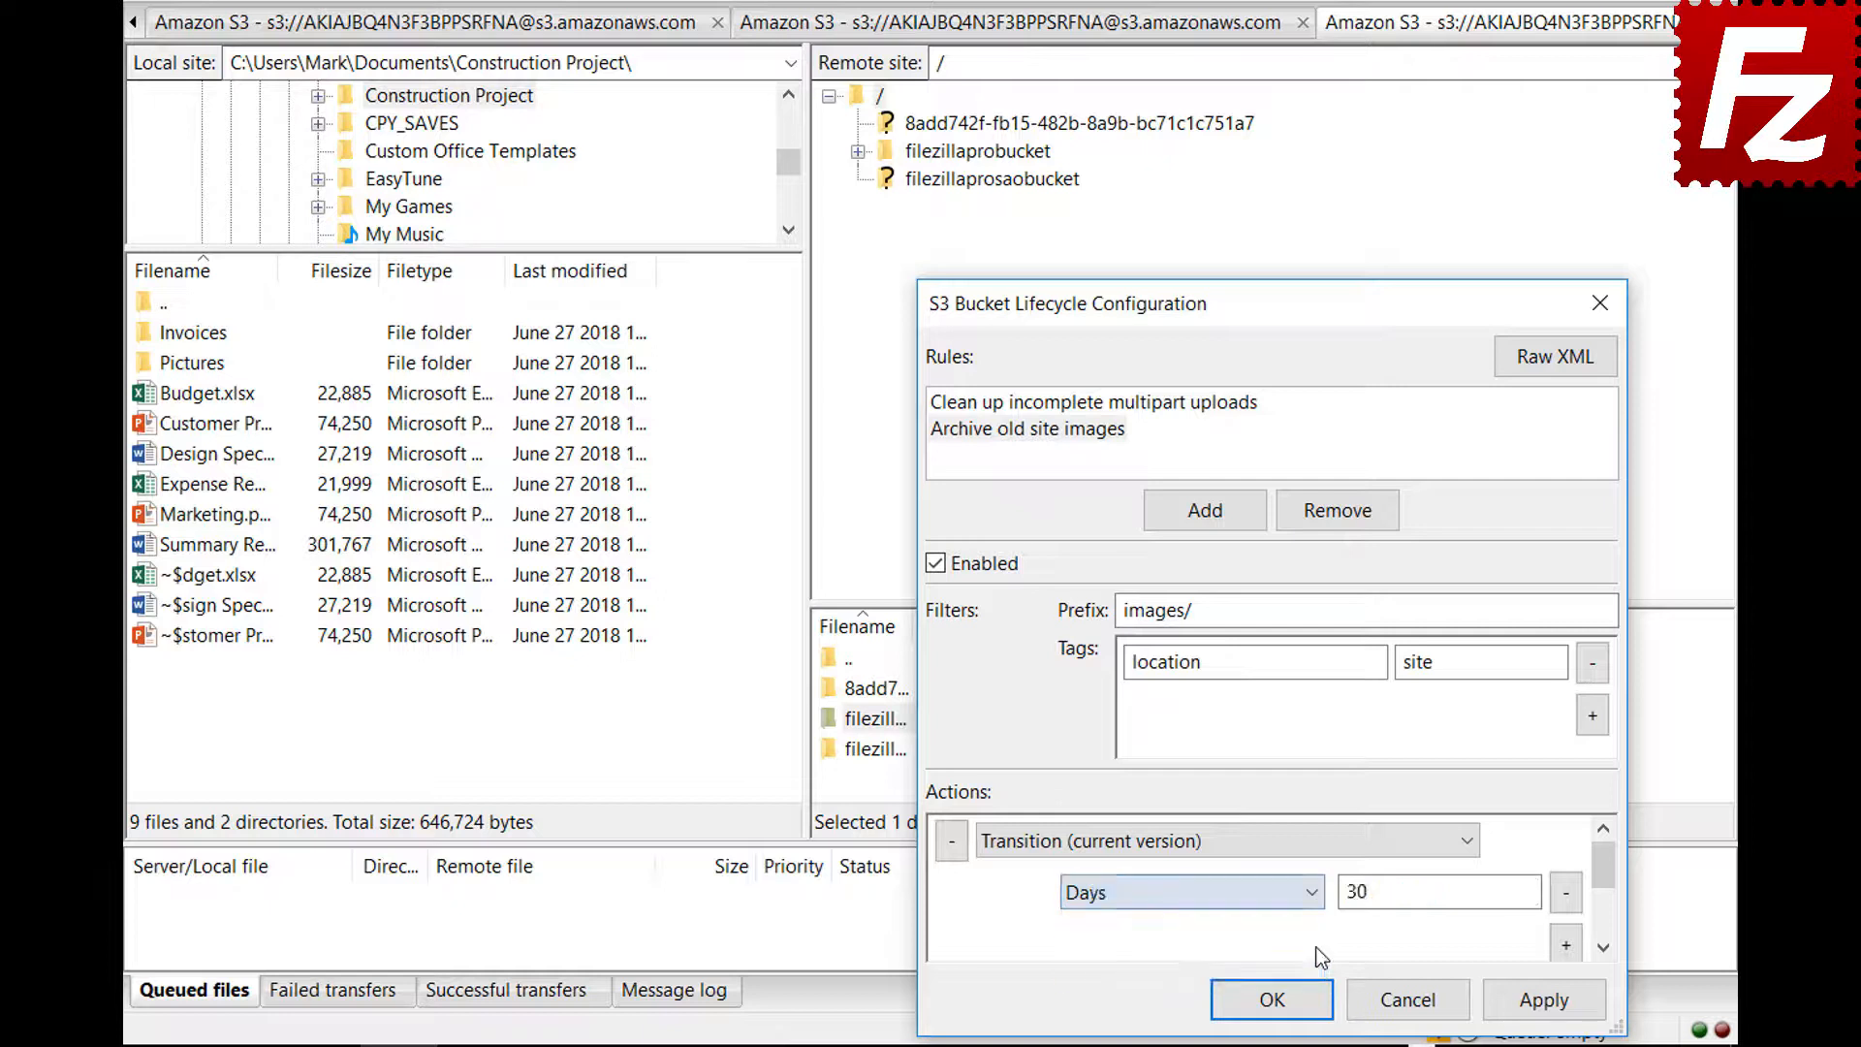
drag(1607, 875, 1607, 894)
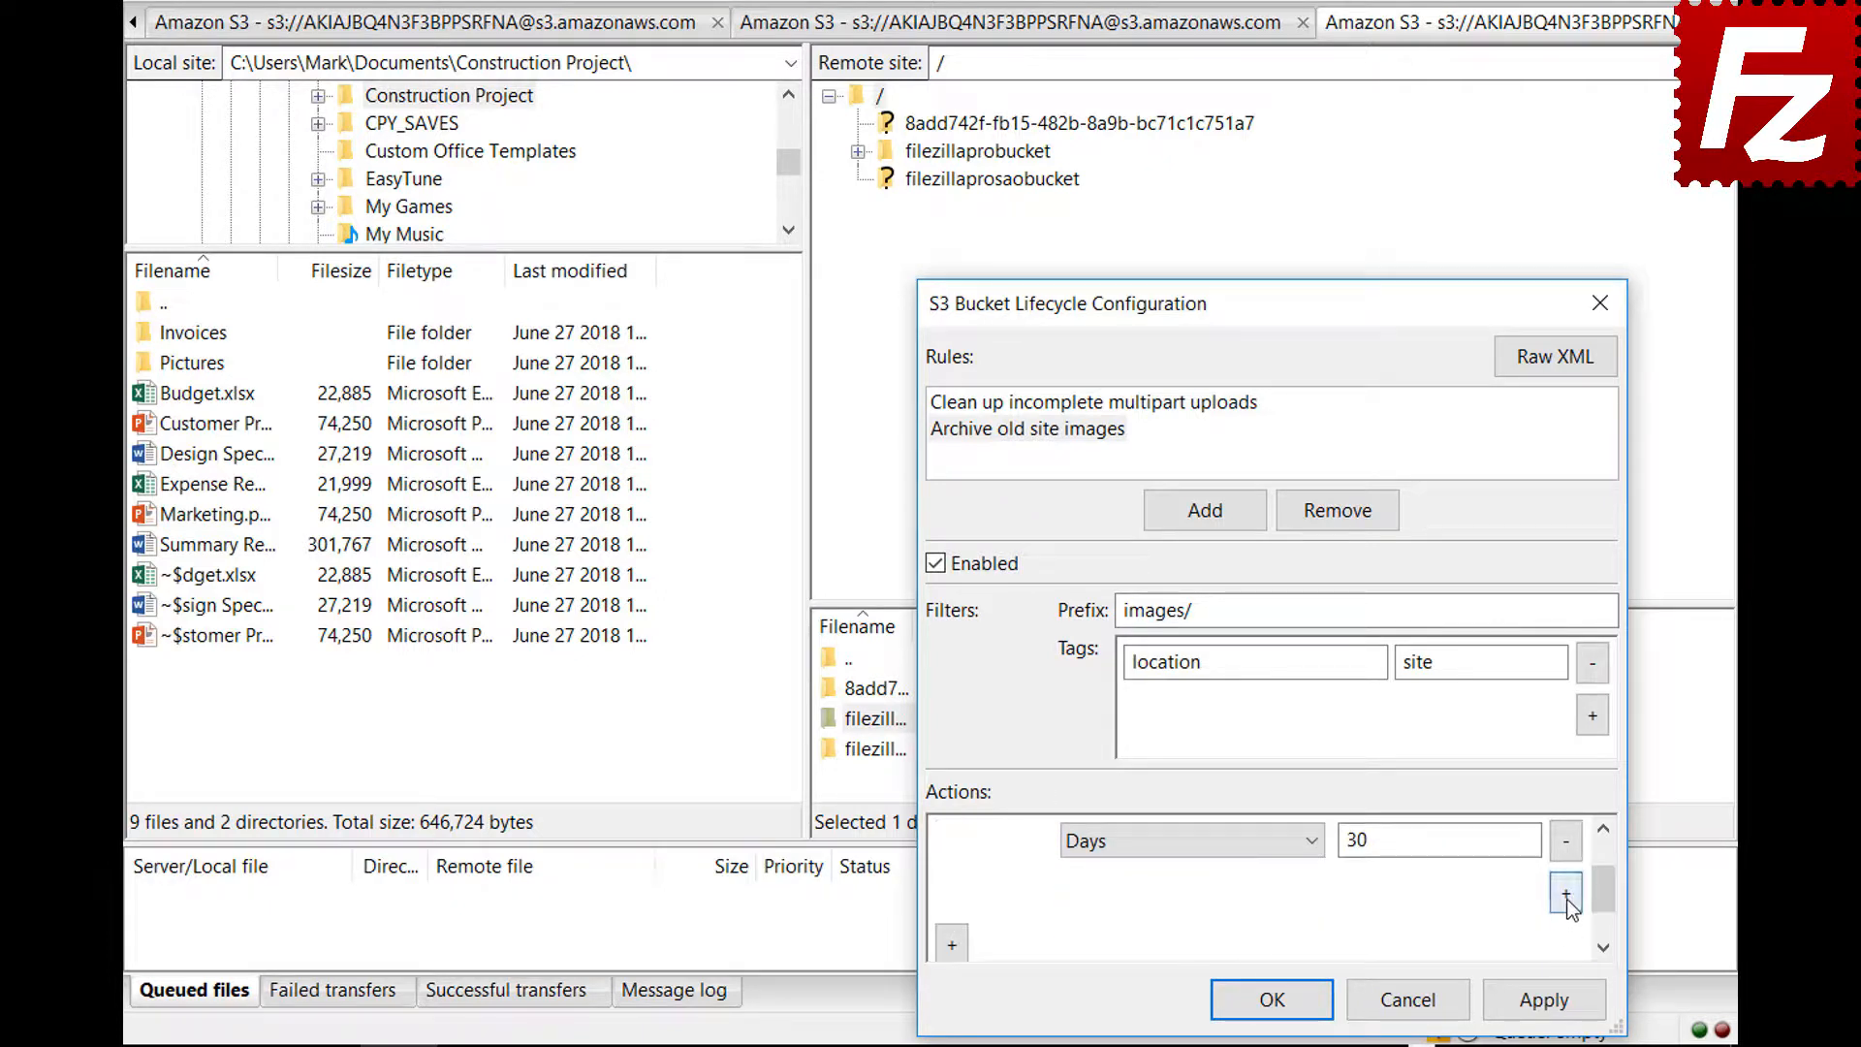
click(1567, 893)
click(1185, 892)
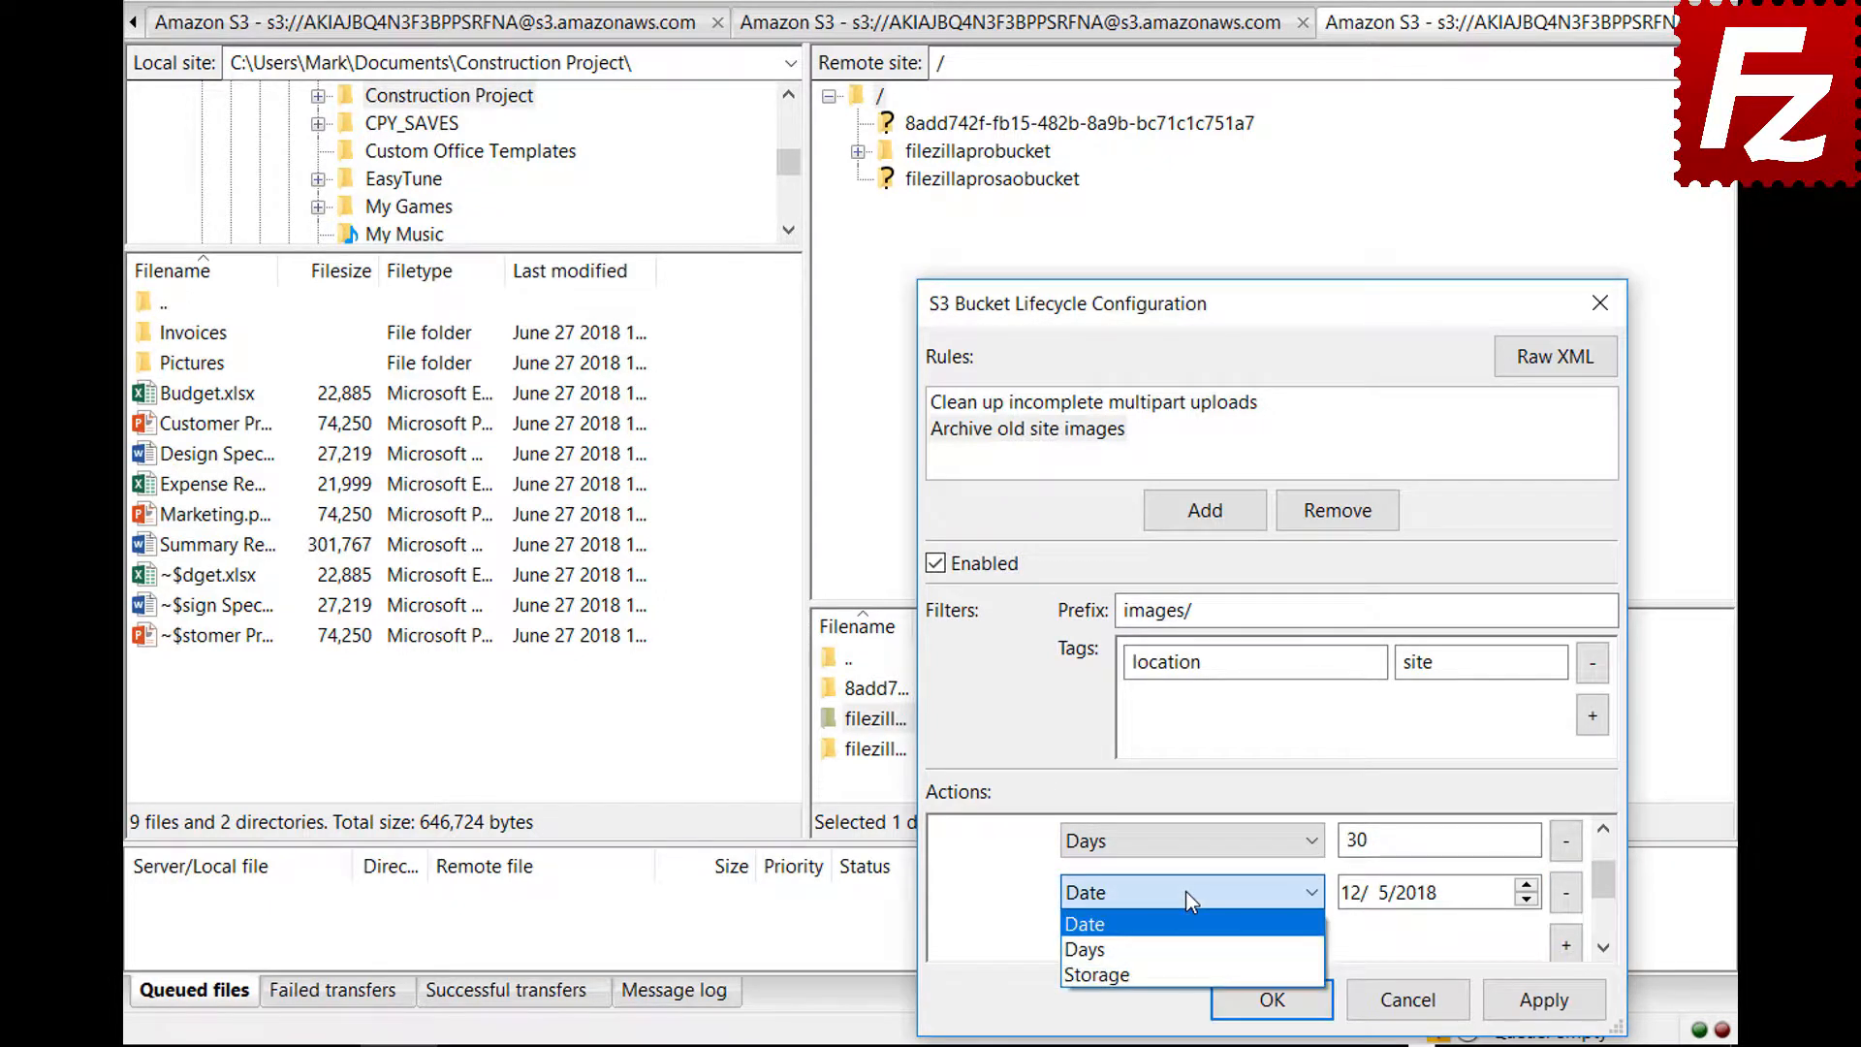
click(1189, 973)
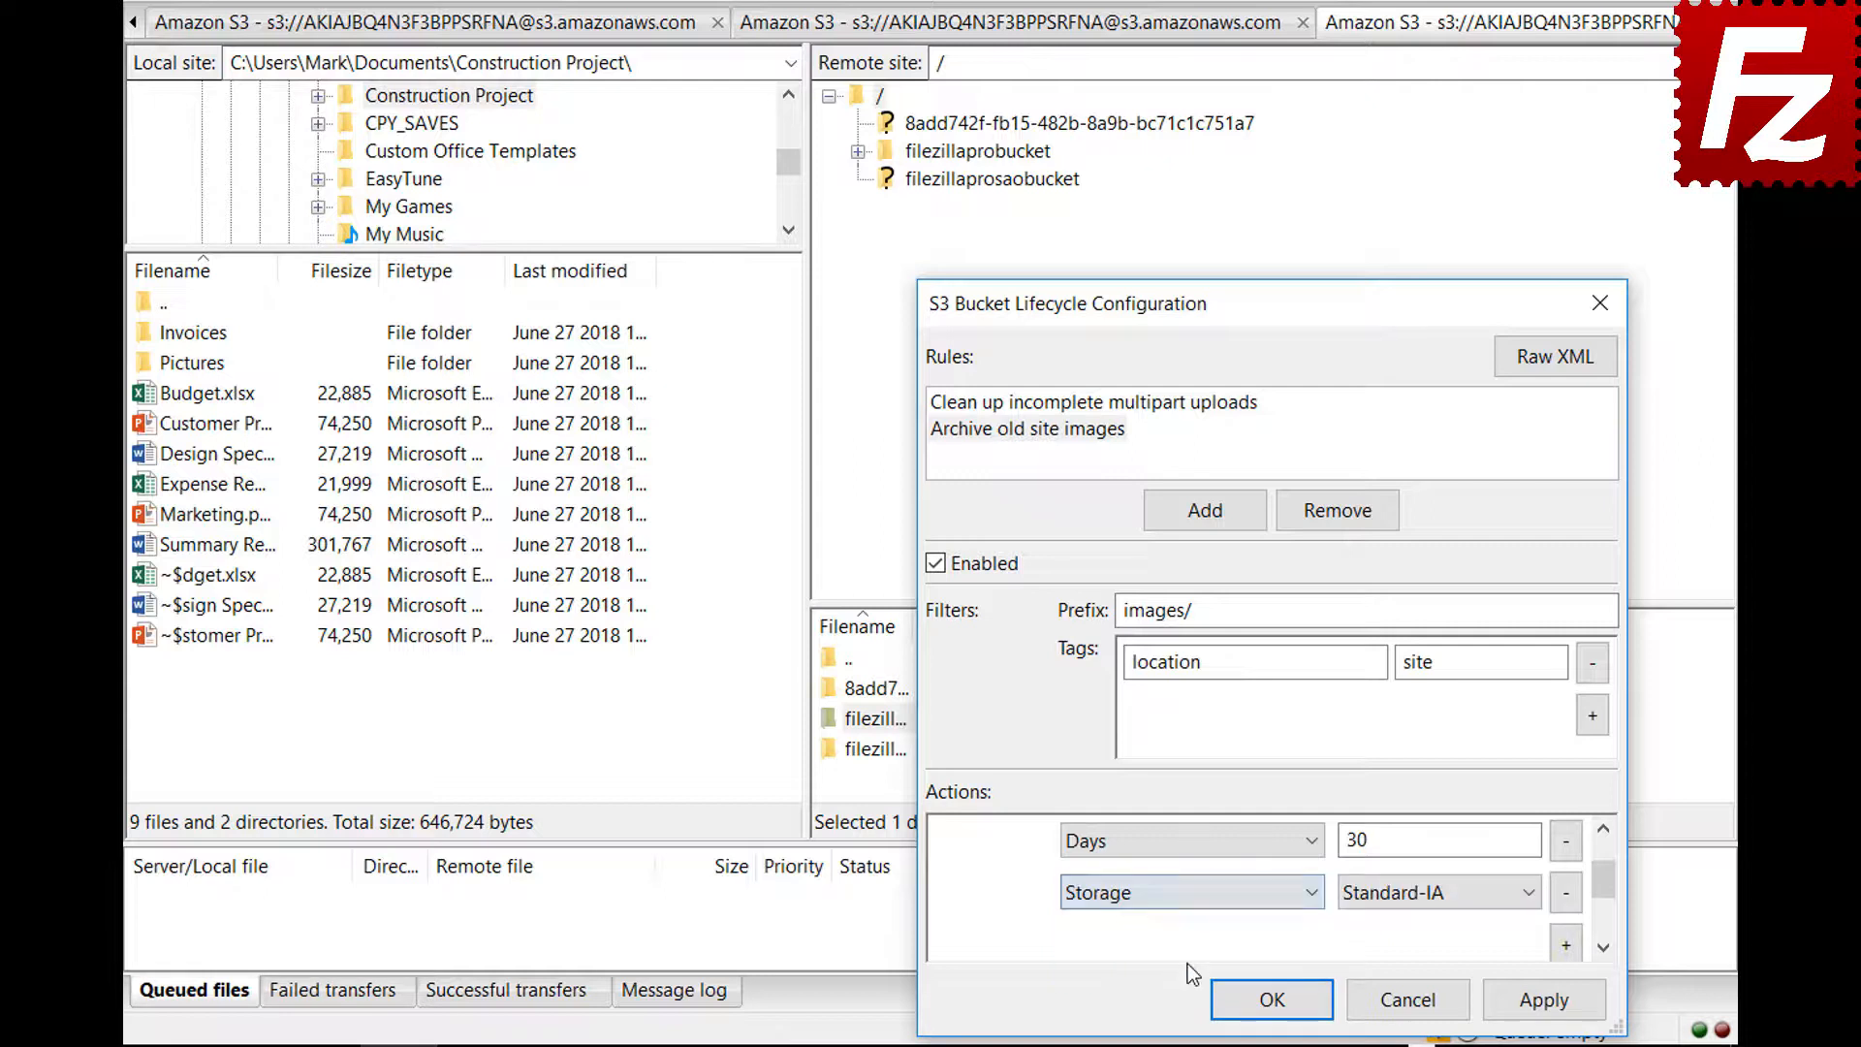
click(1399, 903)
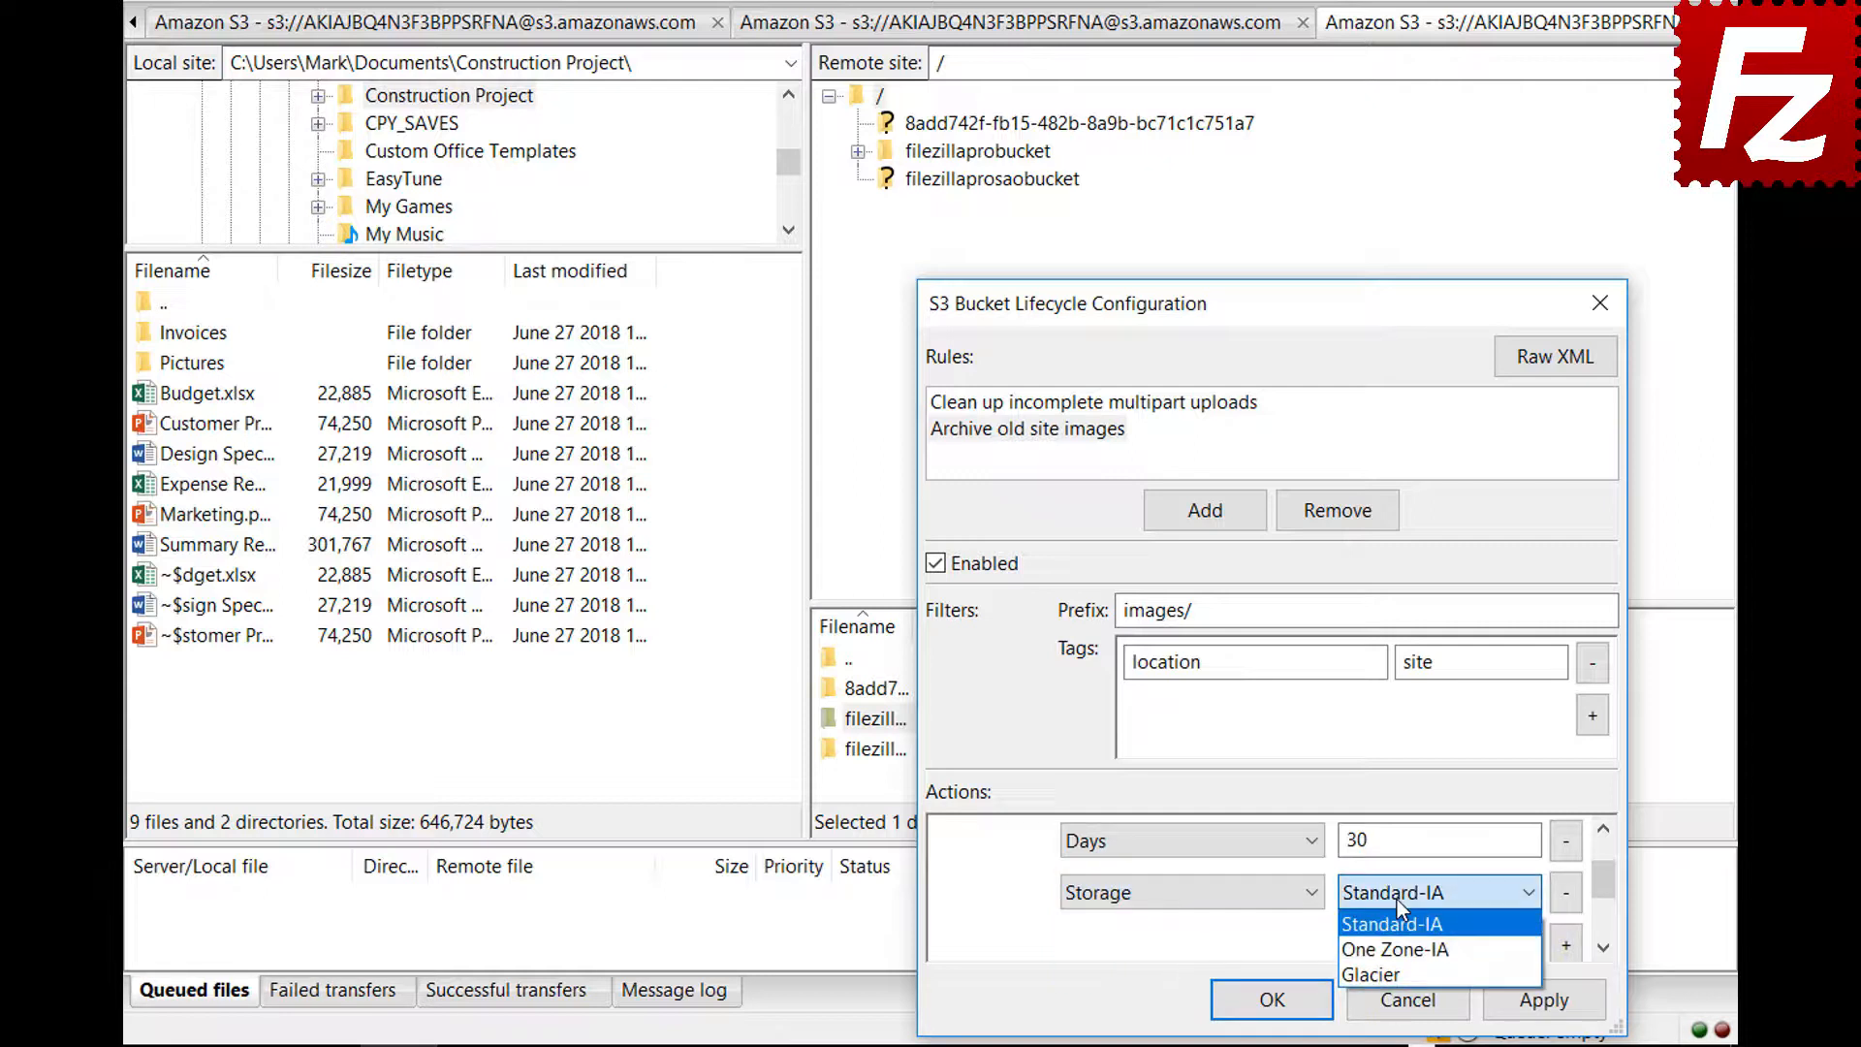
click(1401, 971)
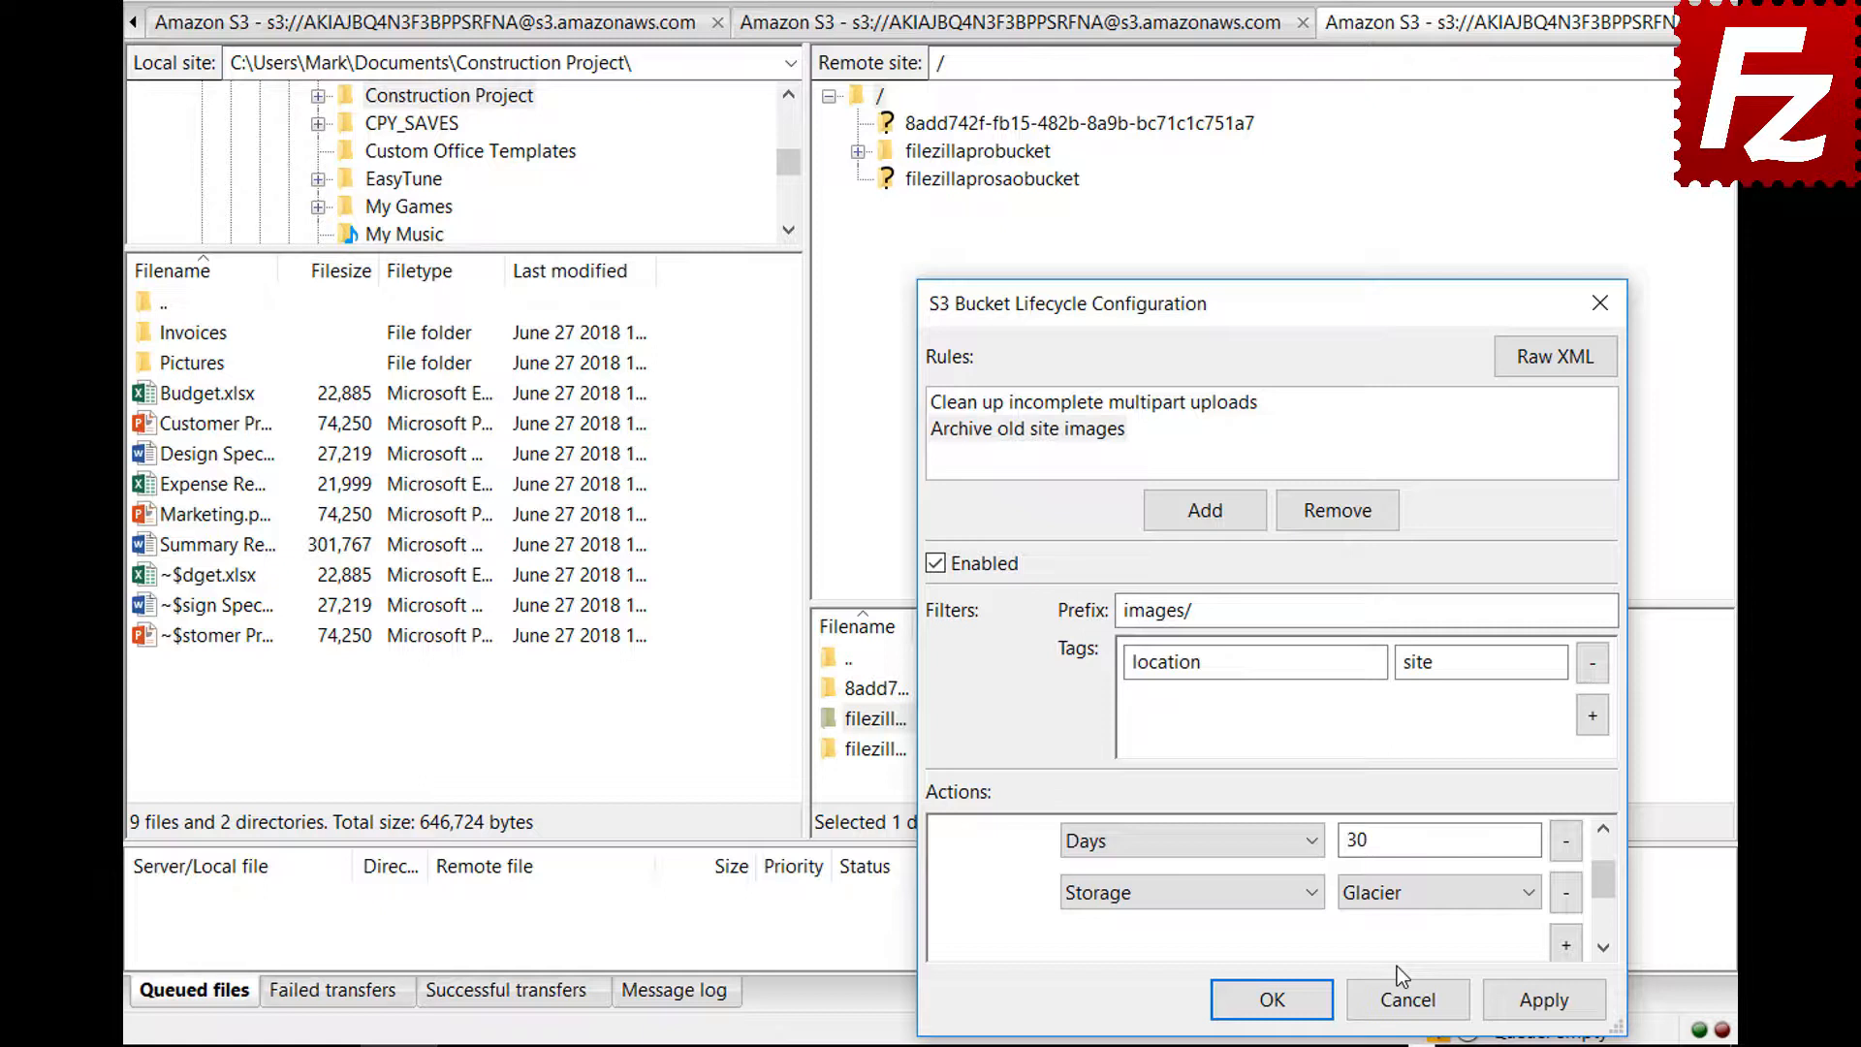
click(1246, 1004)
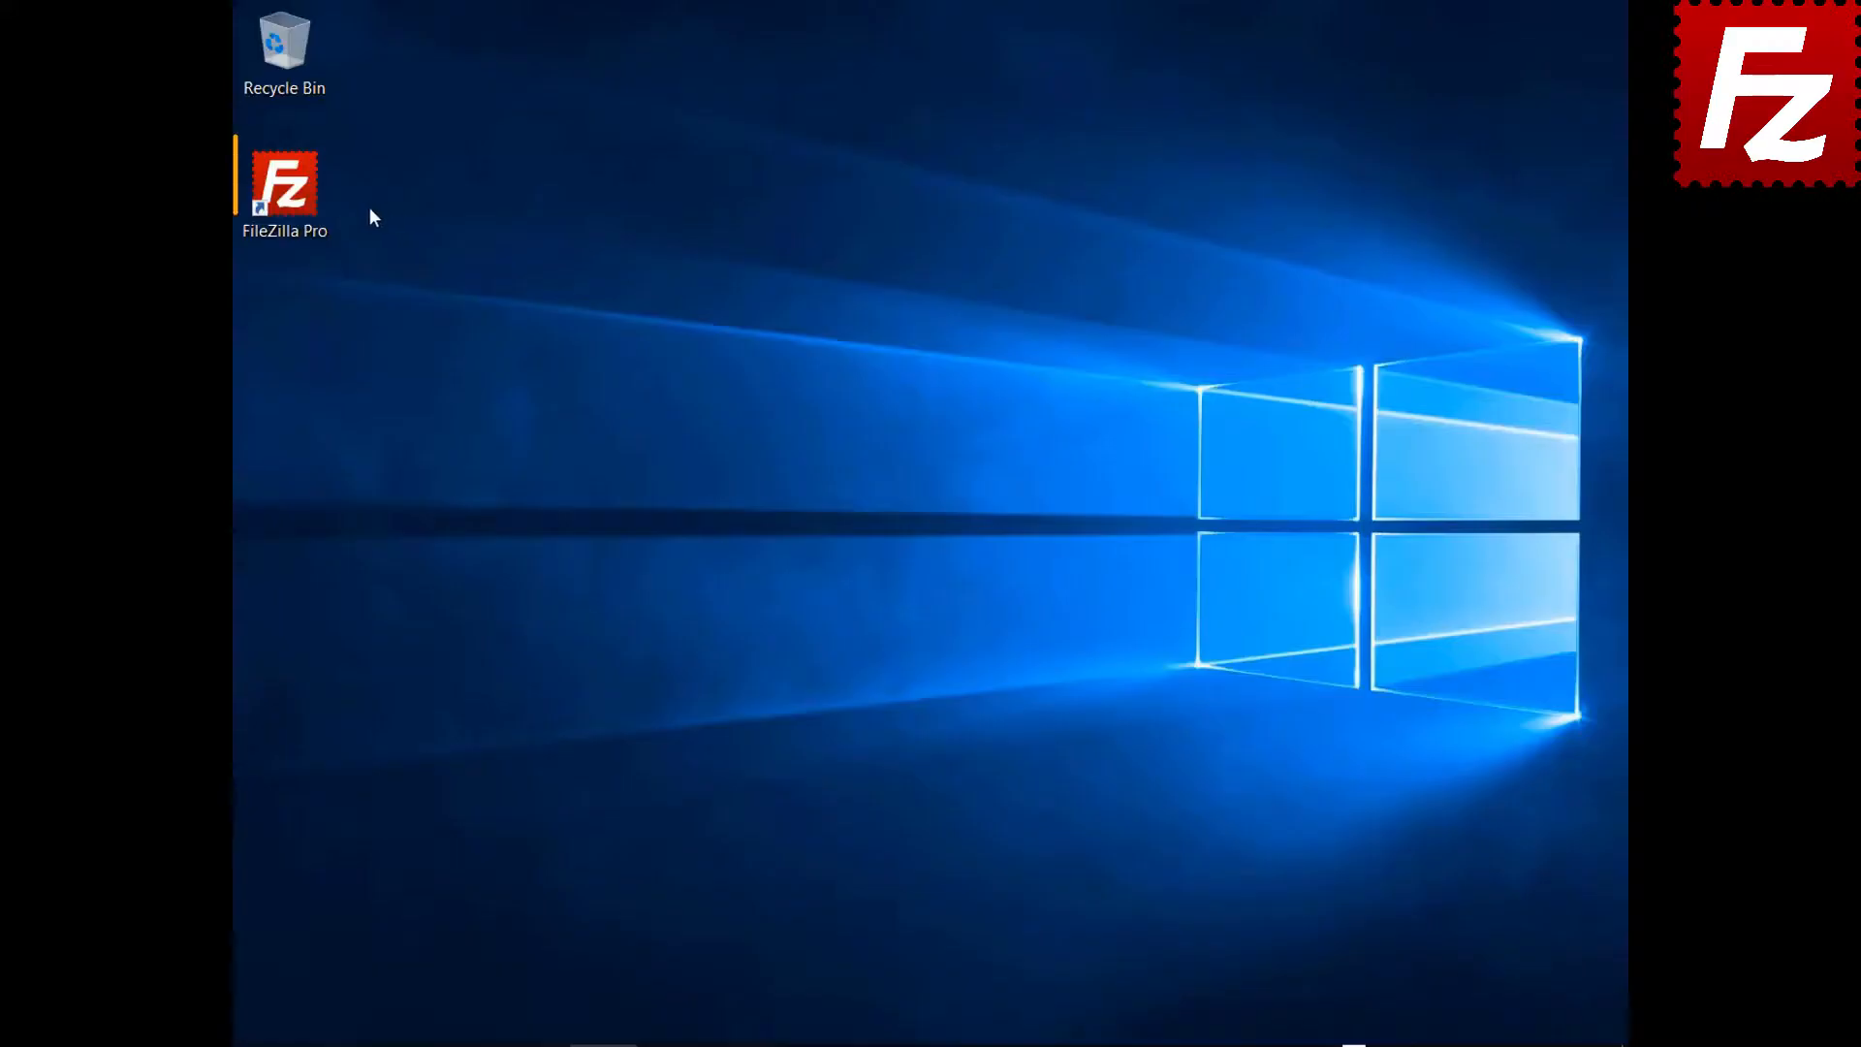
Launch FileZilla Pro again from its desktop shortcut
double_click(295, 199)
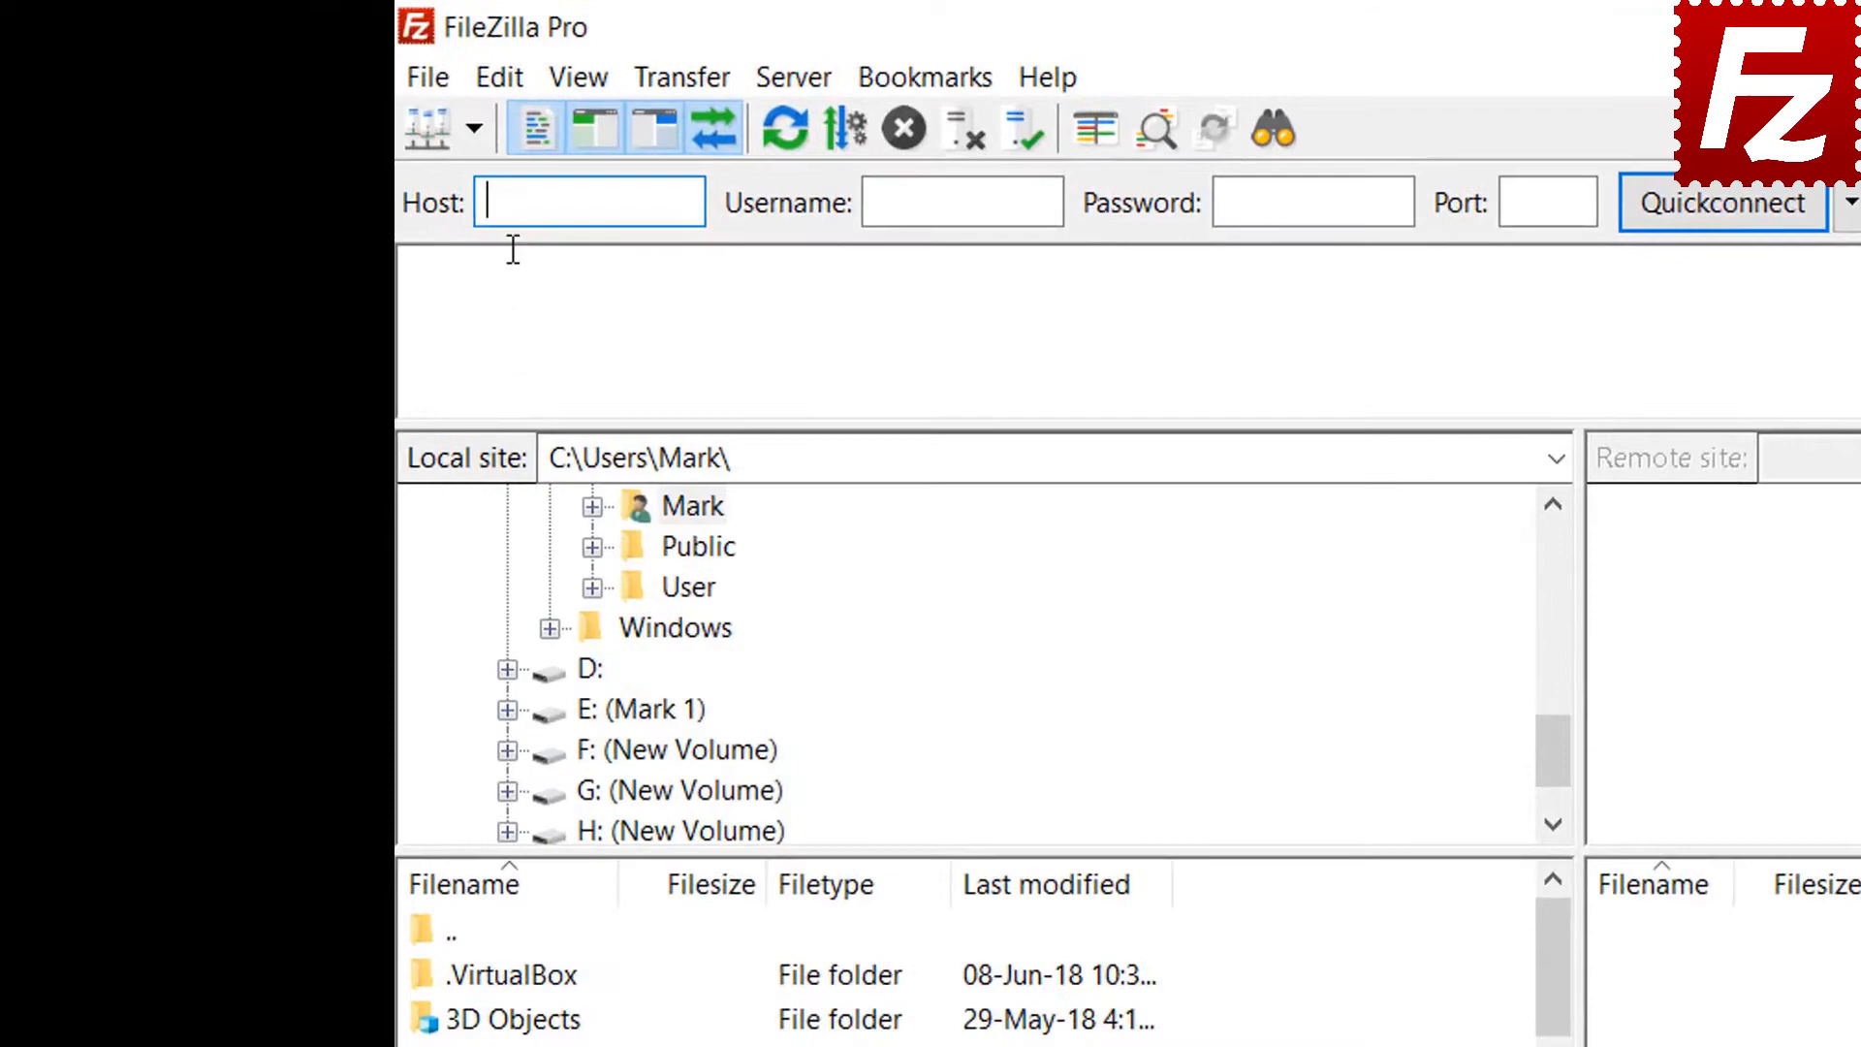
Create a new site 'Azure File Connection' using the Microsoft Azure File Storage Service protocol
click(432, 84)
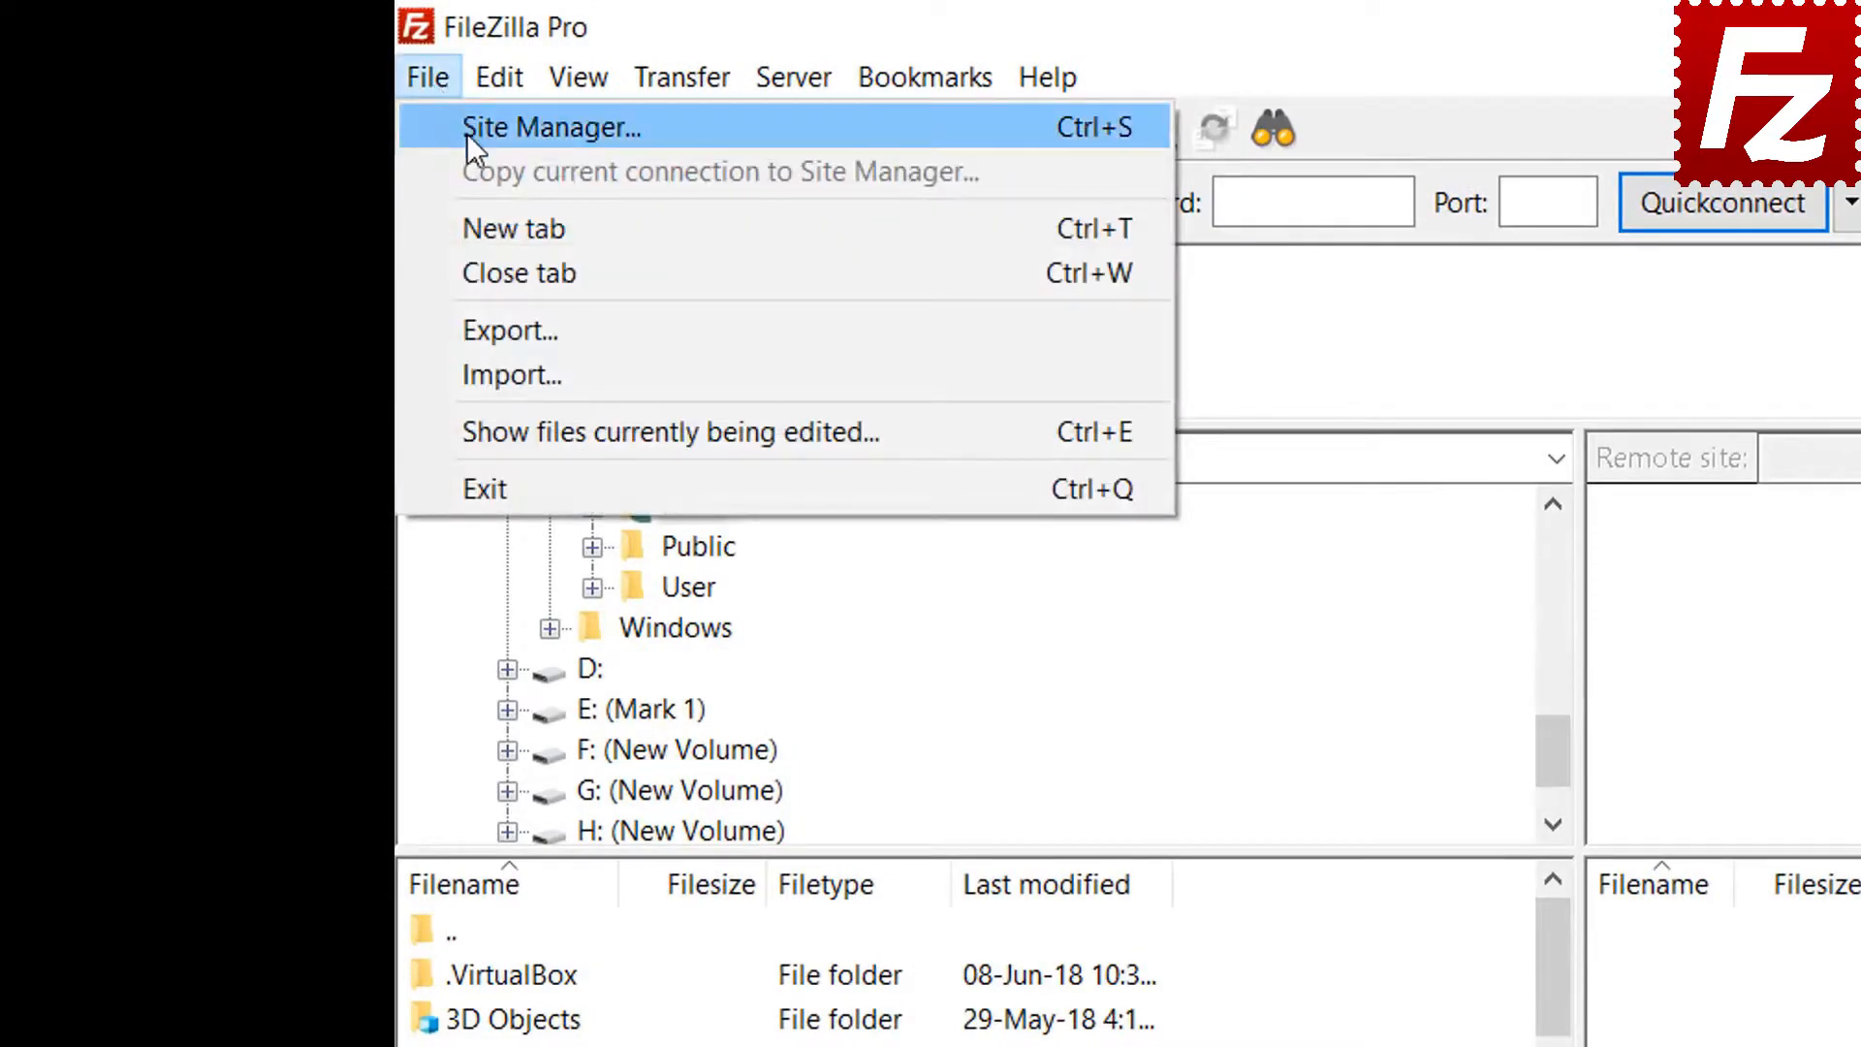
click(467, 129)
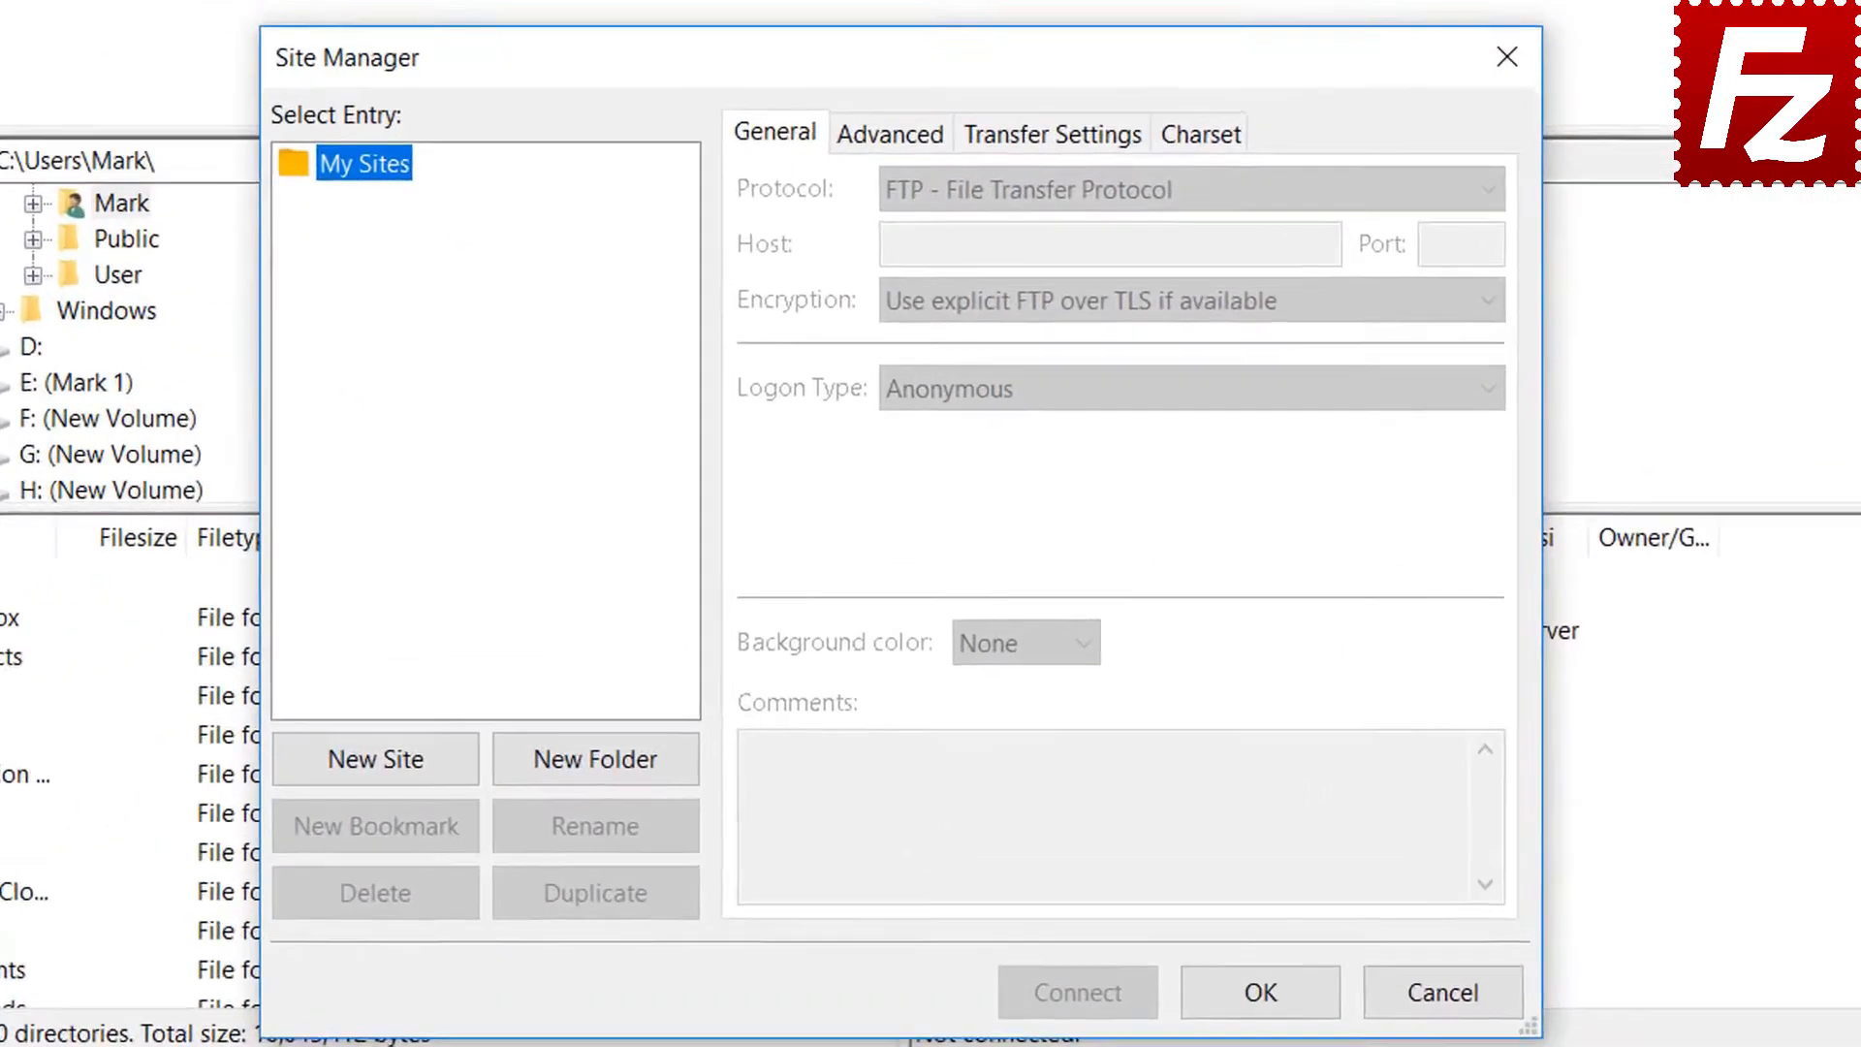
click(563, 685)
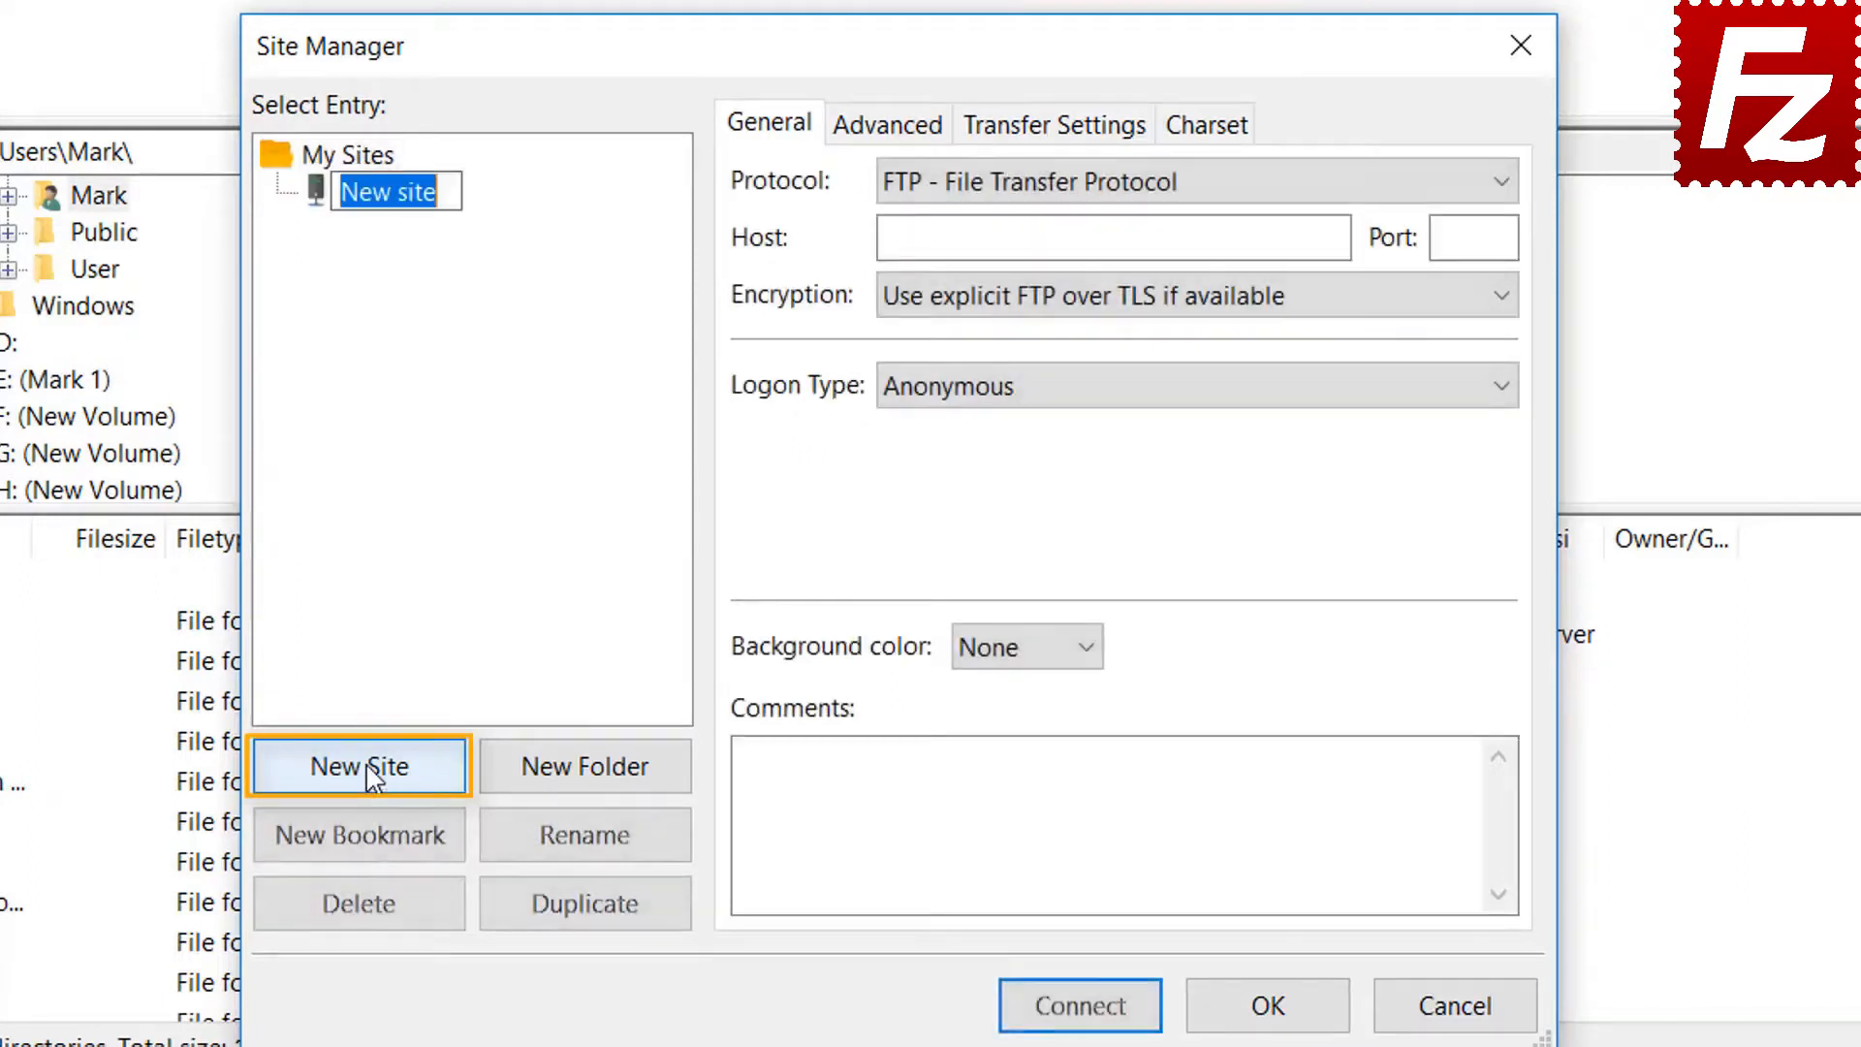
text(Azur)
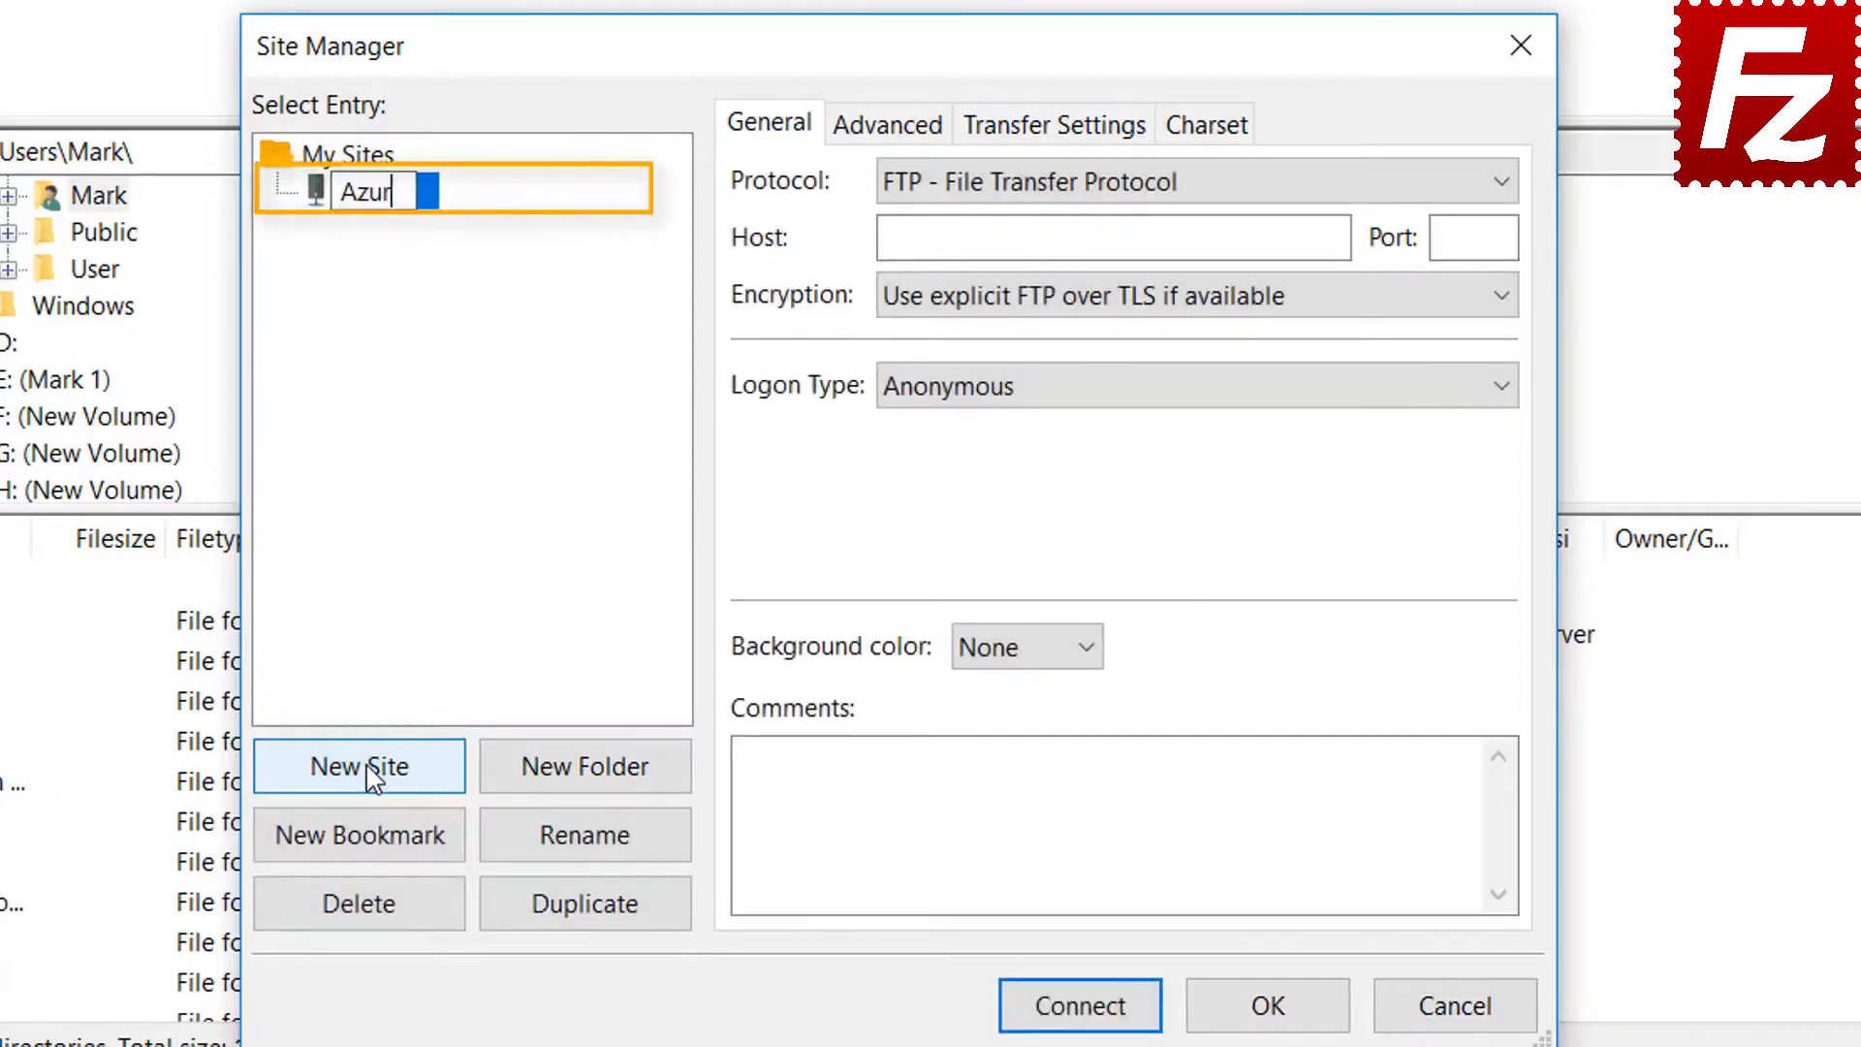
text(e File )
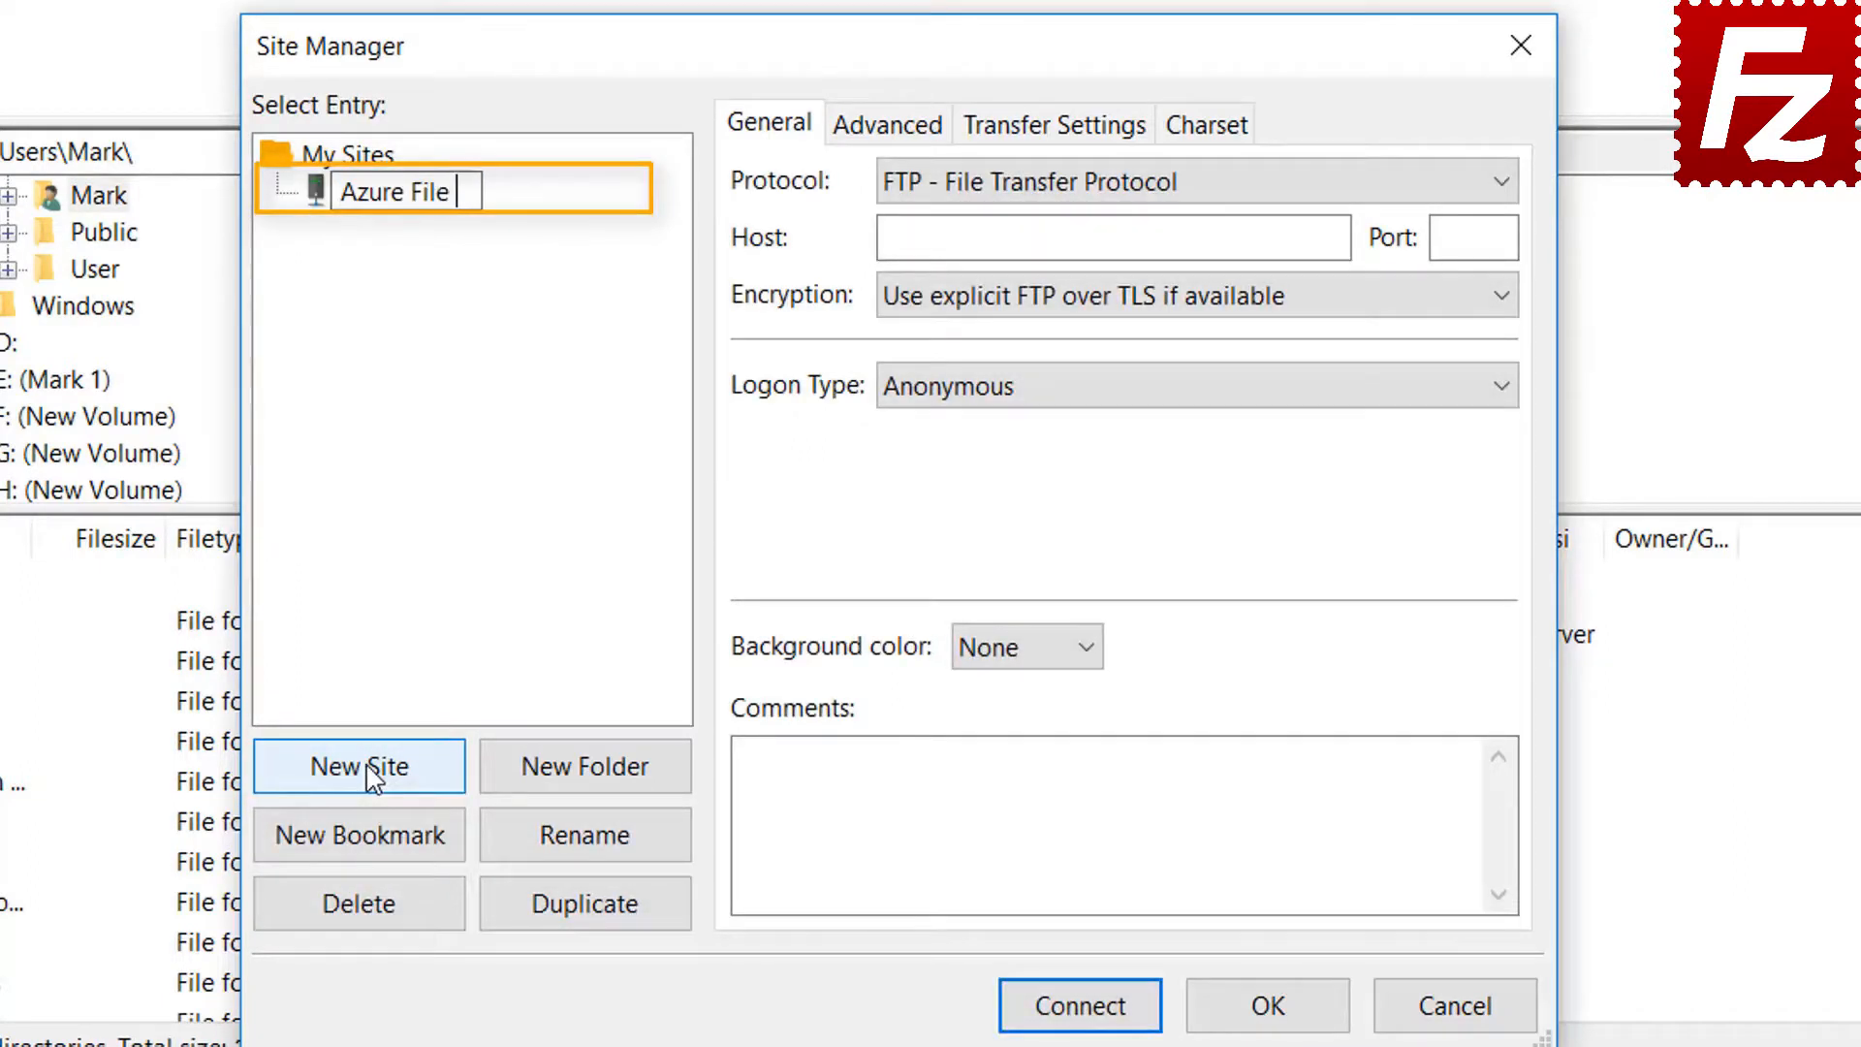
text(Connection)
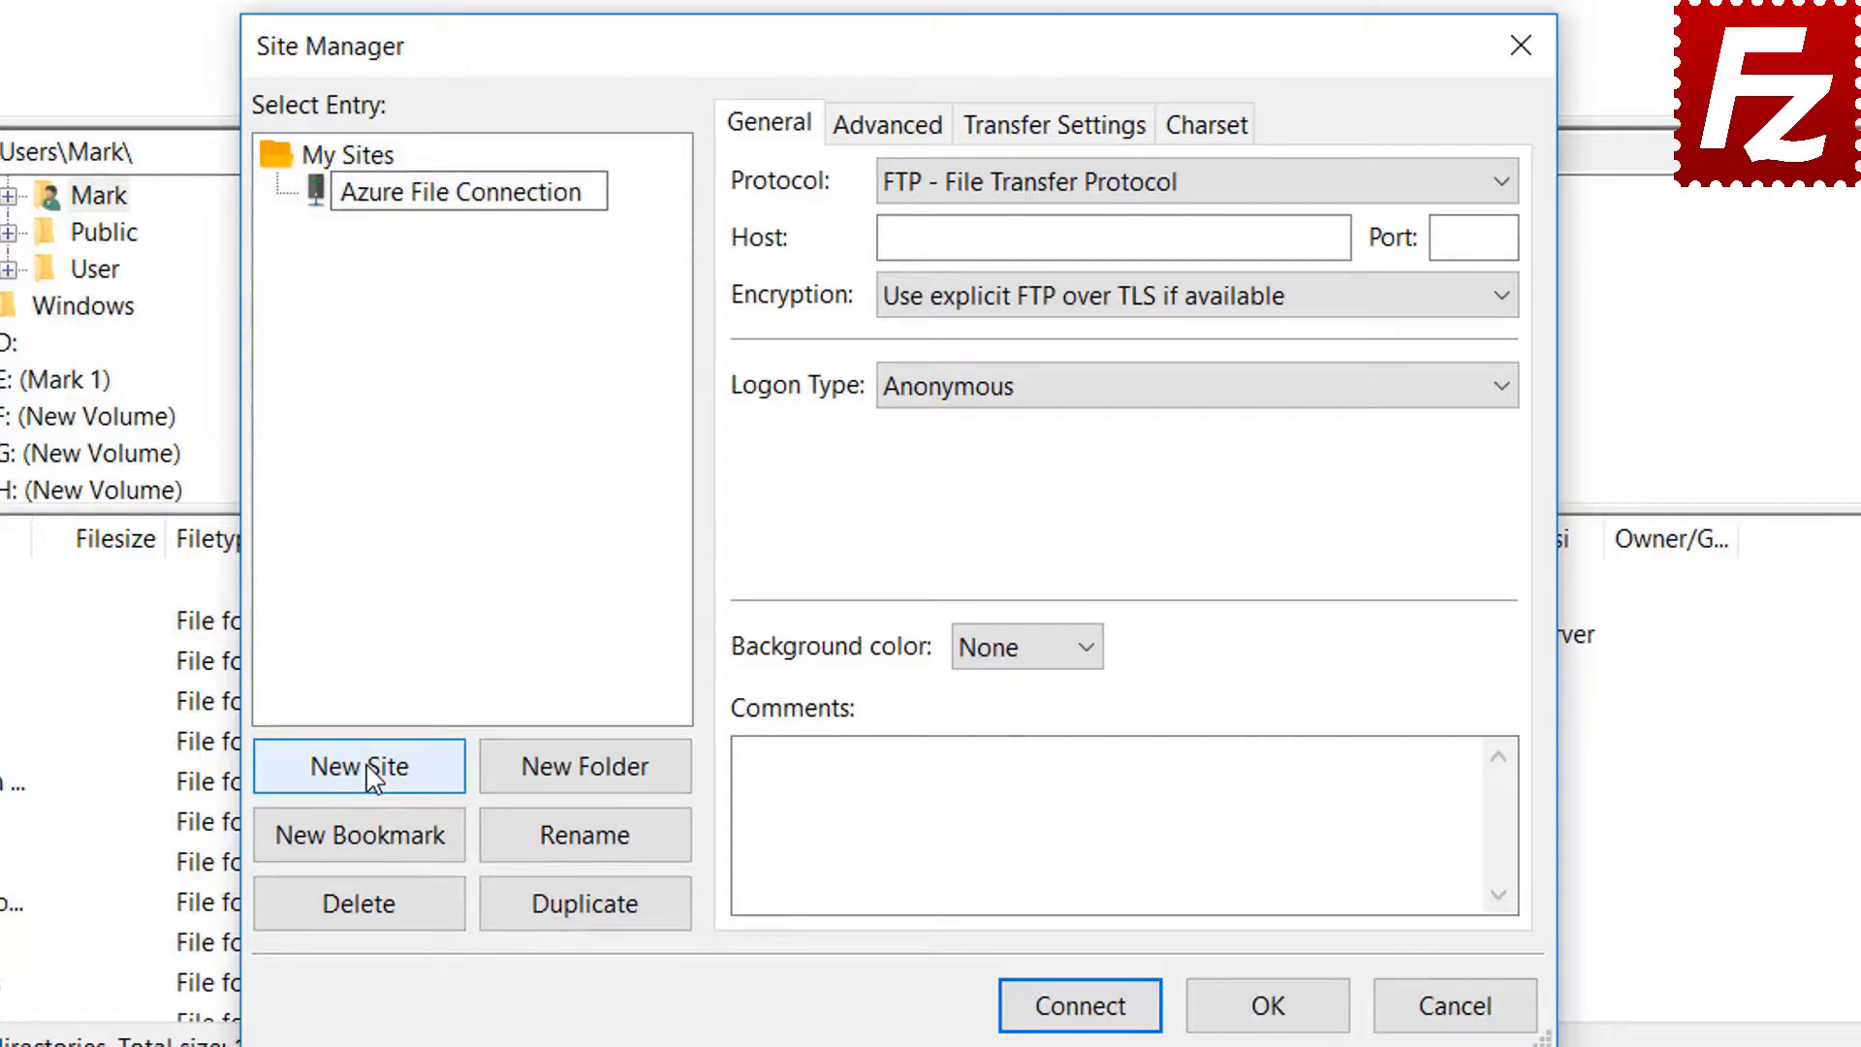
key(Return)
click(1189, 186)
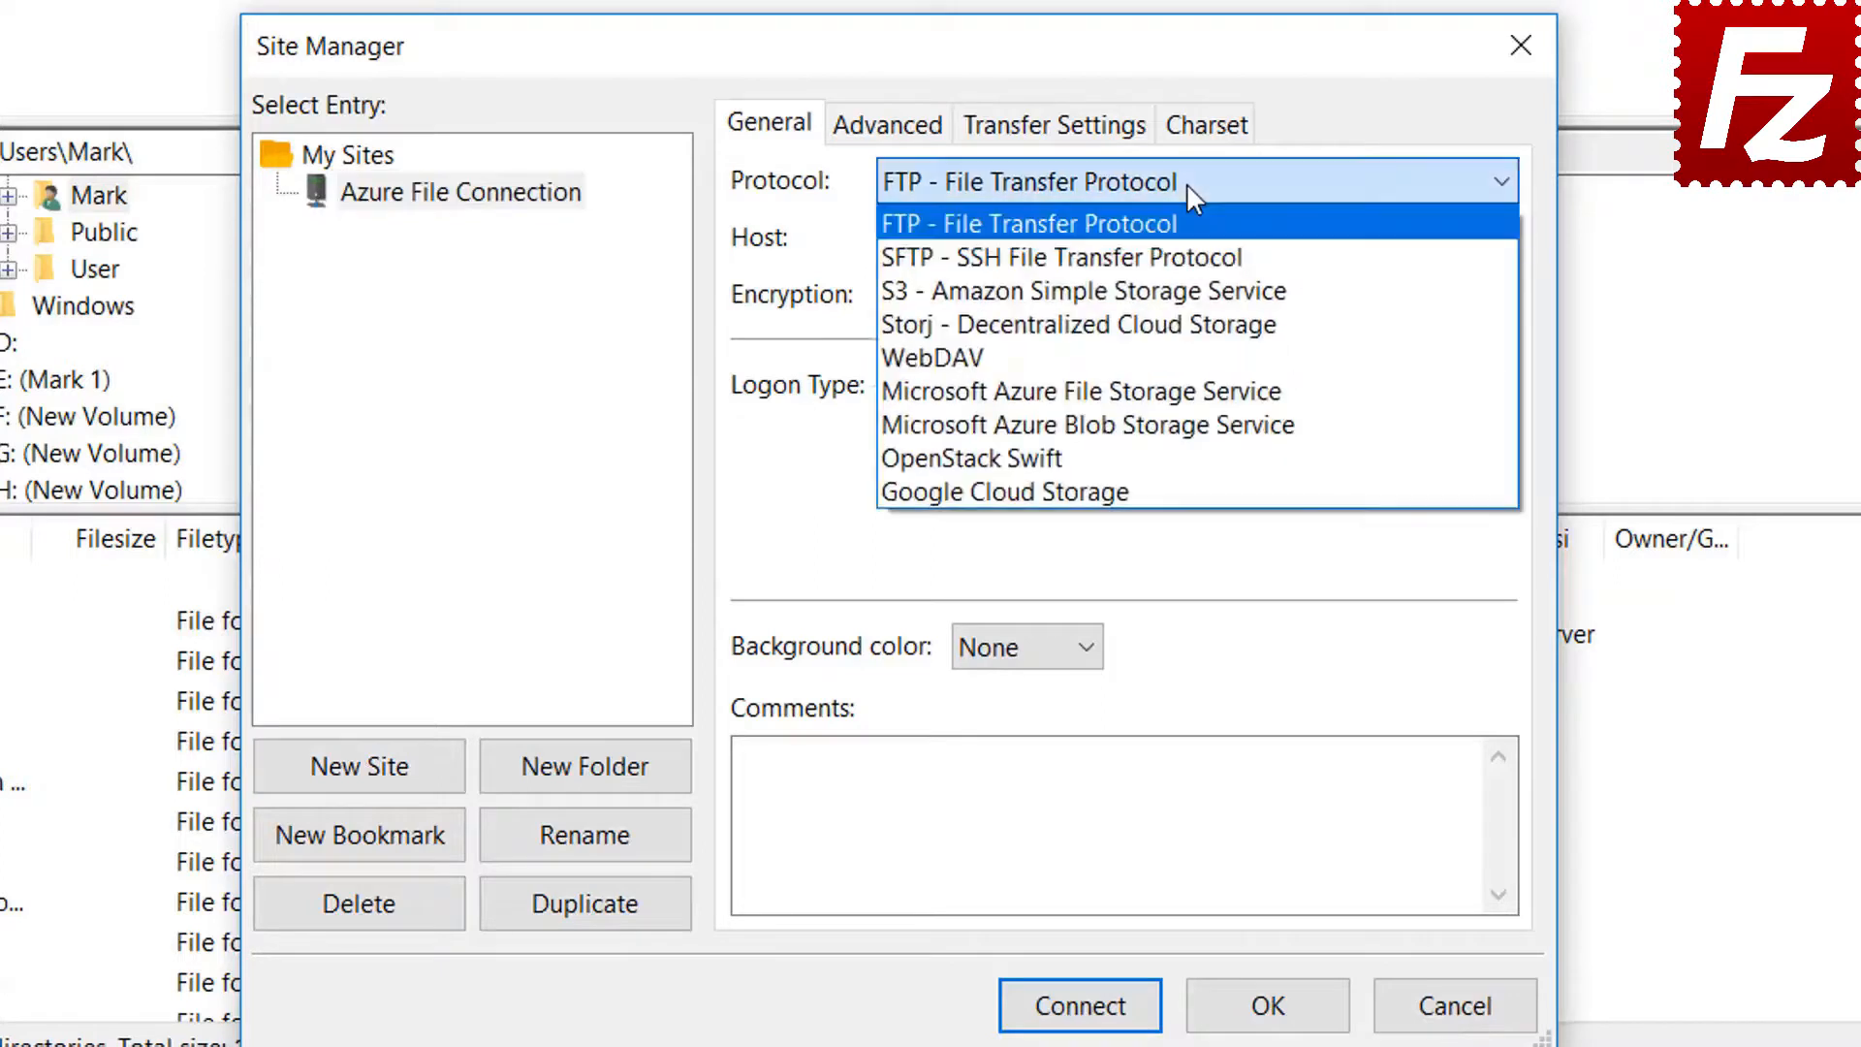
click(1189, 391)
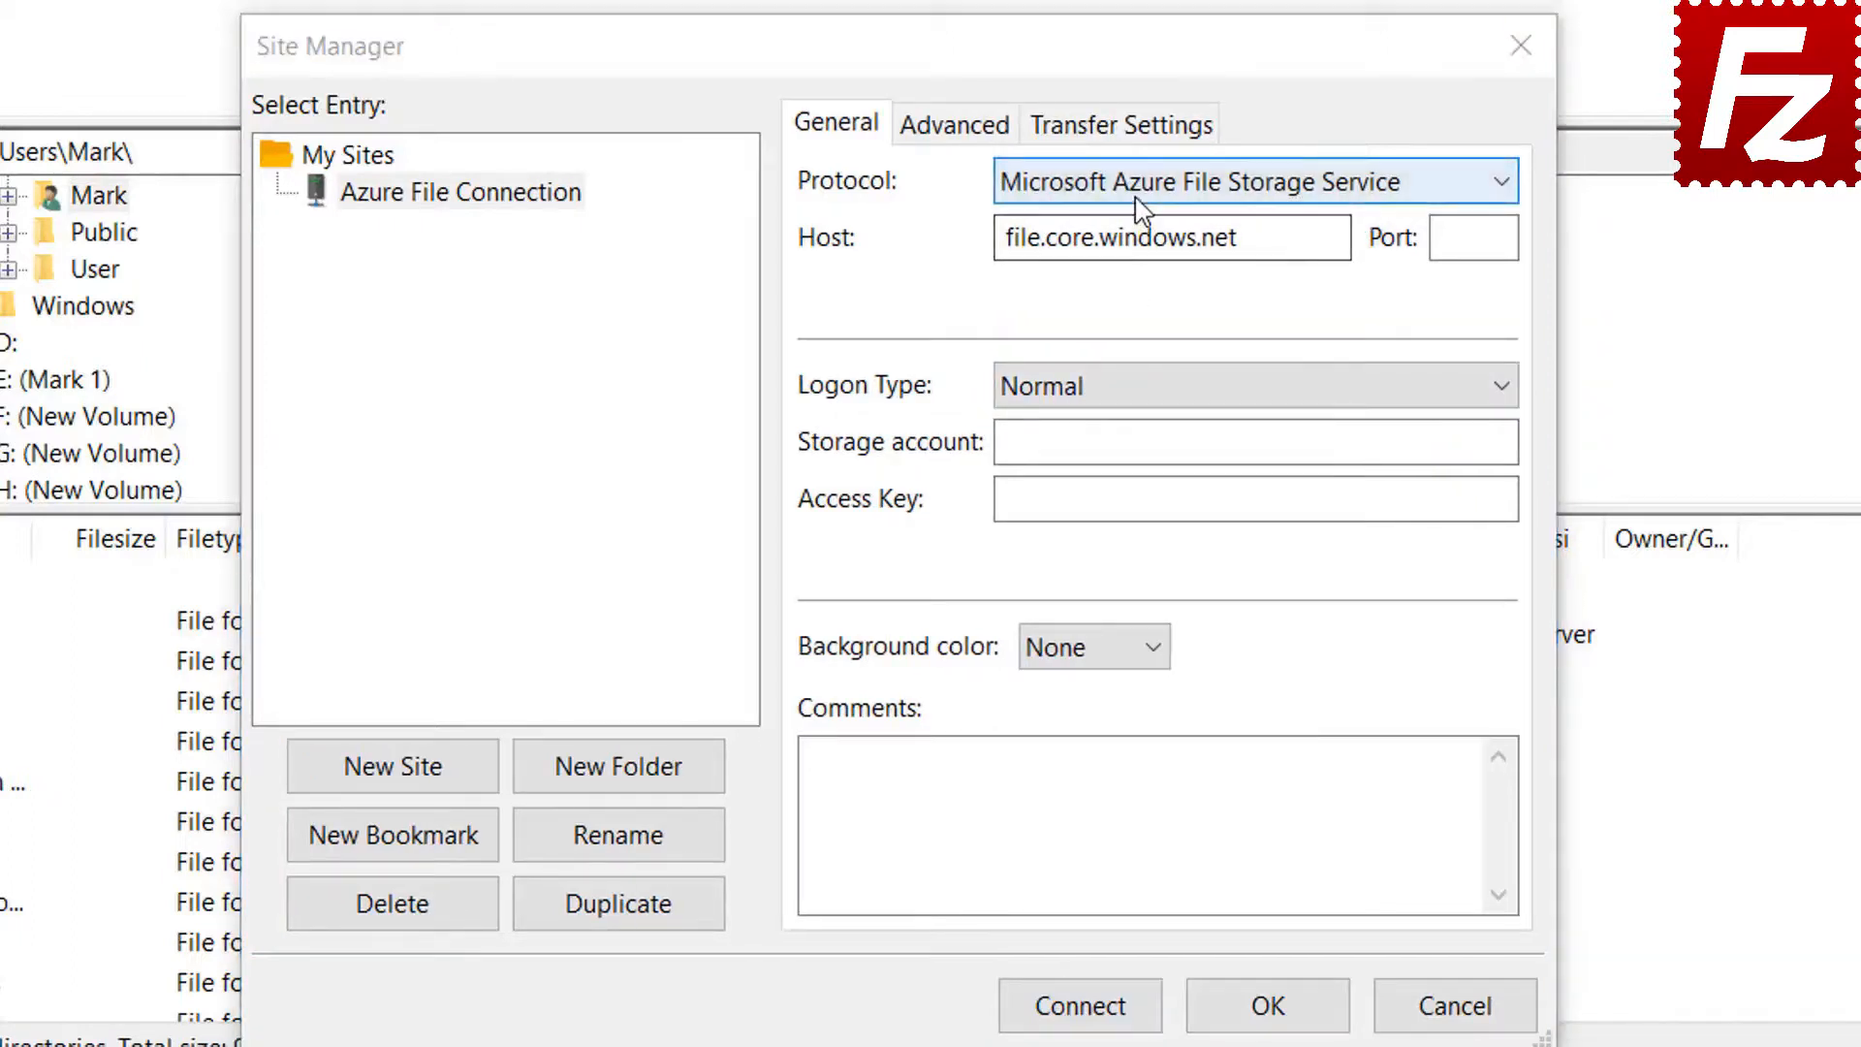
Paste the storage account name and access key, connect, and tick always-trust for the certificate
click(1142, 194)
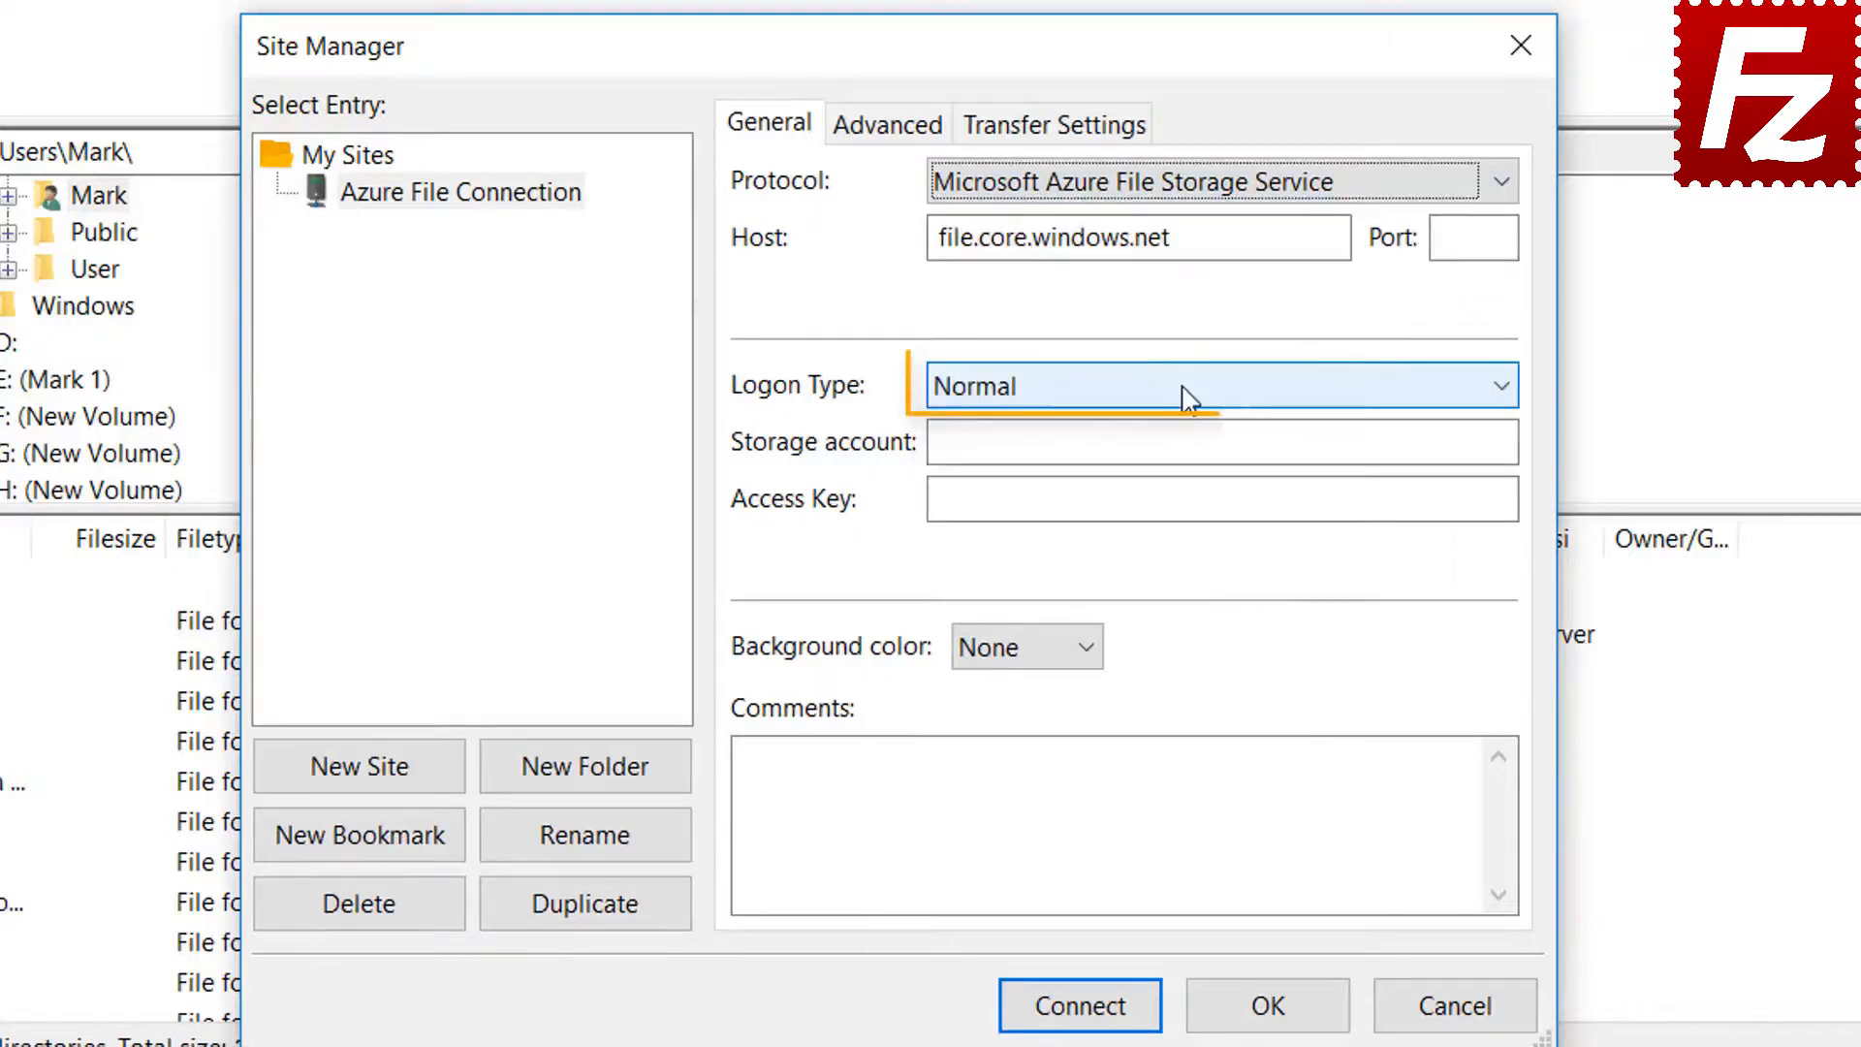
click(1189, 397)
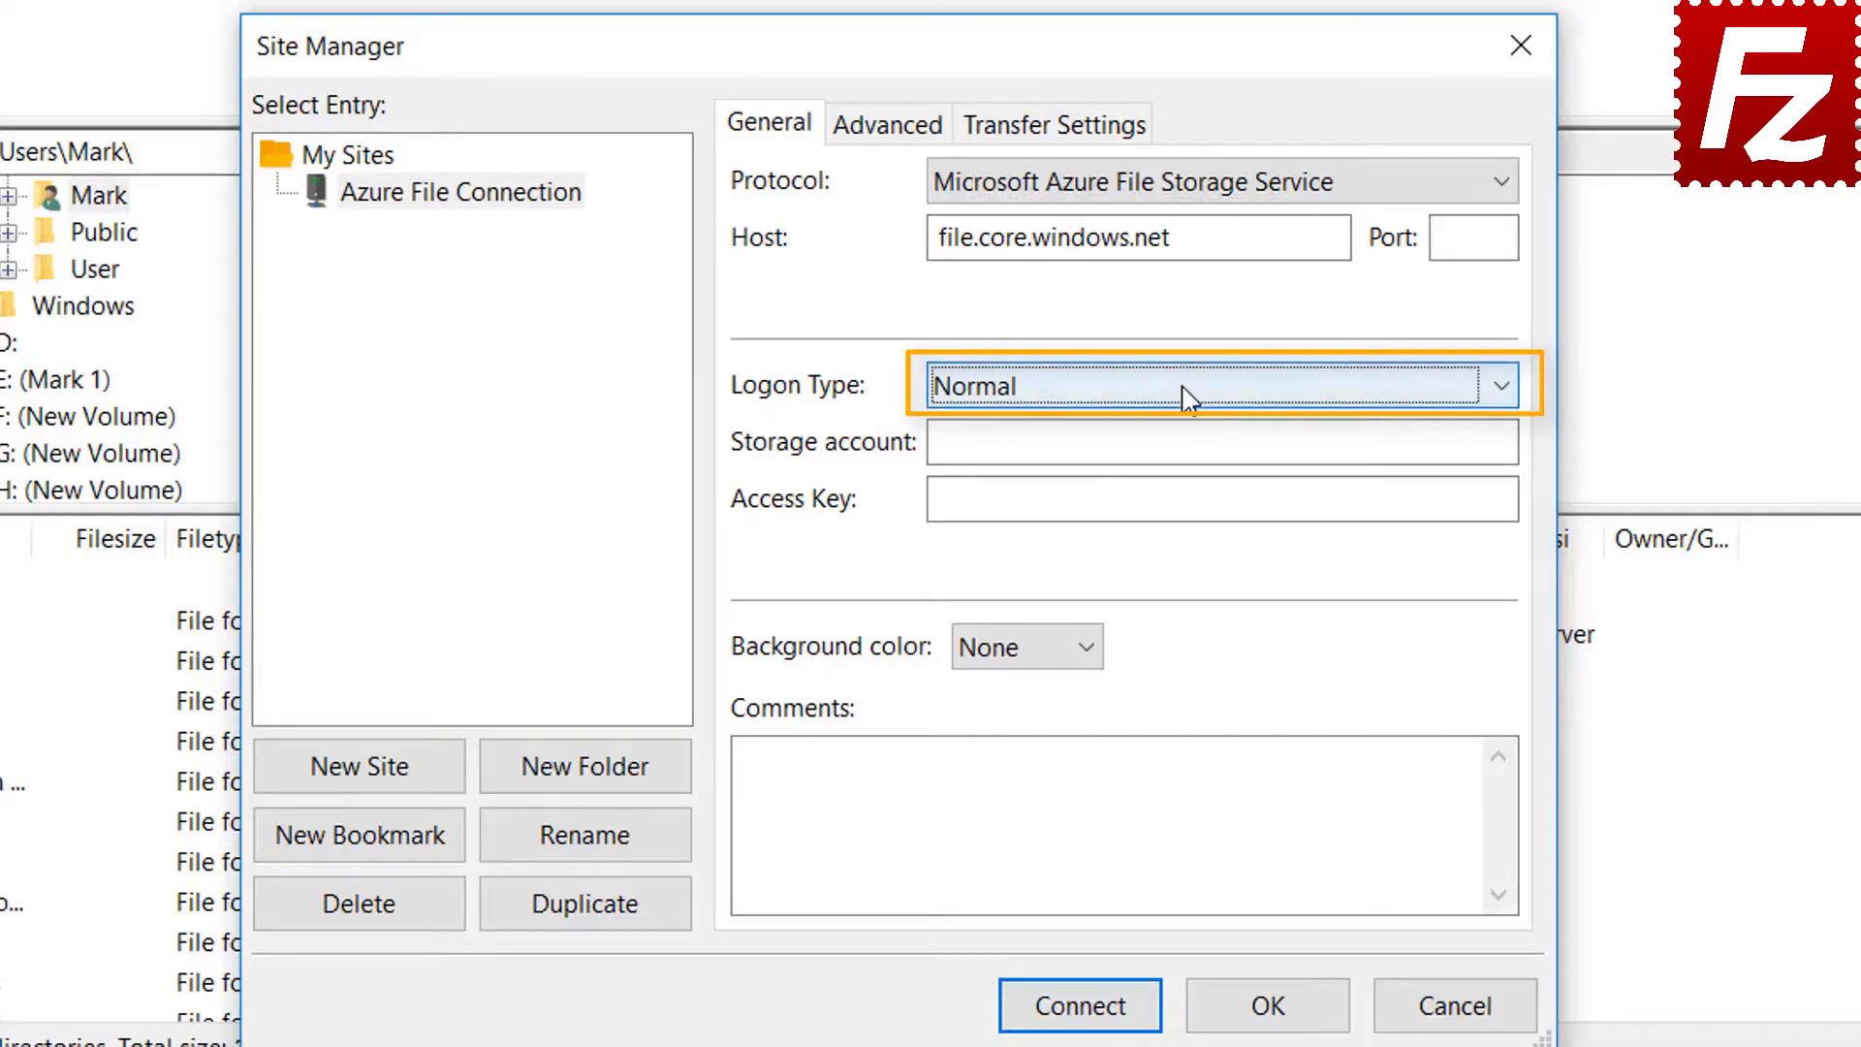
click(1157, 442)
key(ctrl+v)
click(1022, 504)
key(ctrl+v)
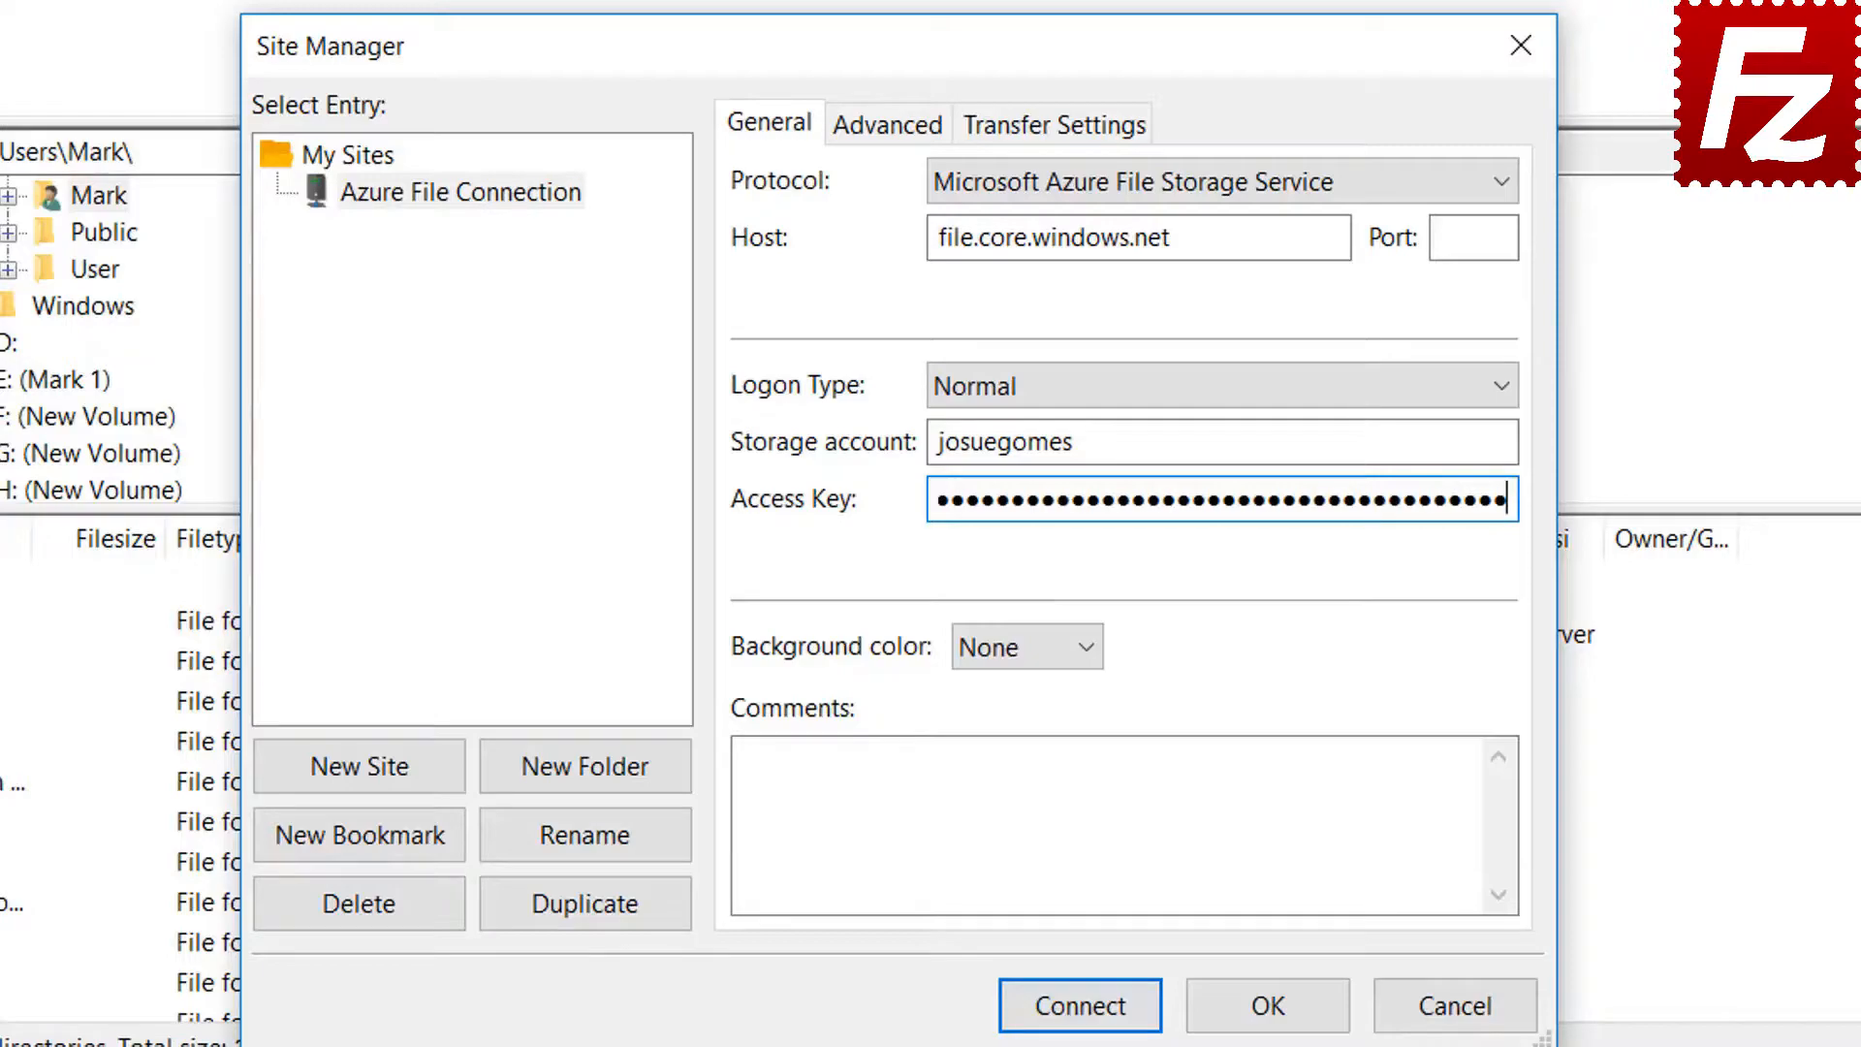
click(1093, 1011)
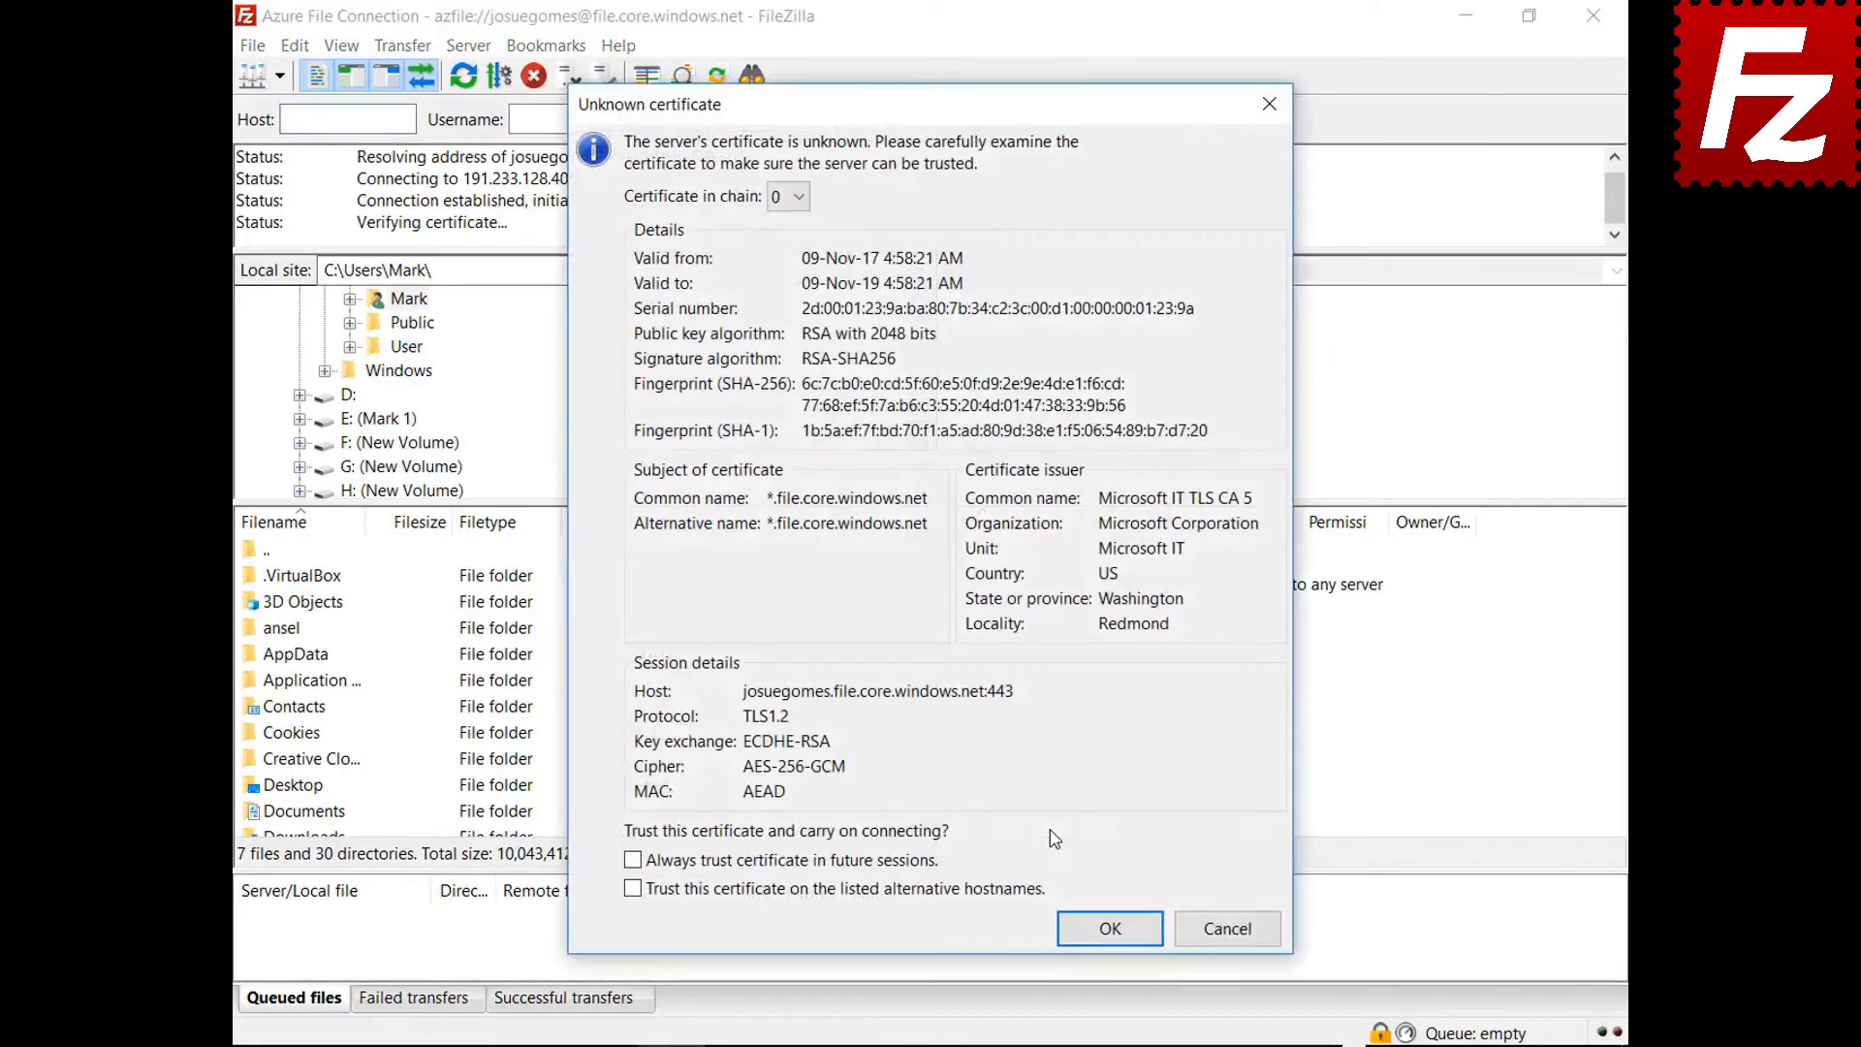
click(913, 865)
Accept the Azure server's certificate so the connection continues
click(1092, 934)
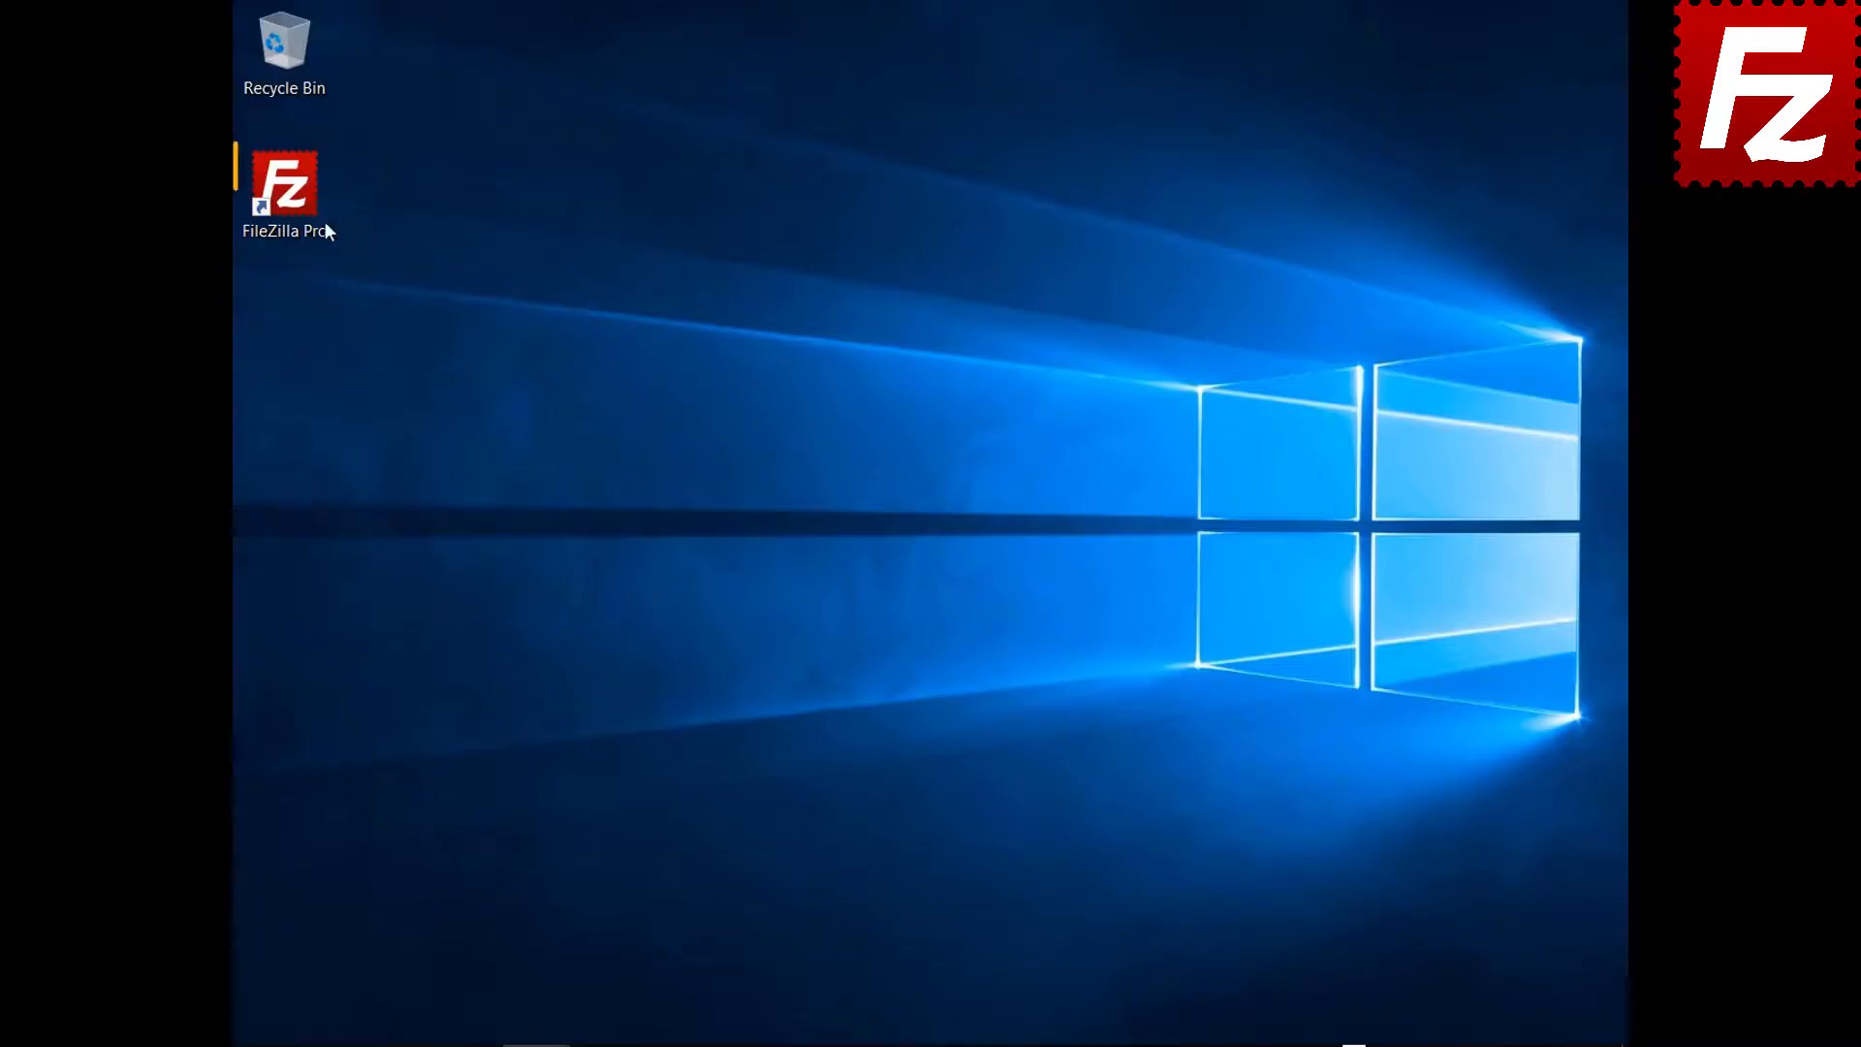
Launch FileZilla Pro and add a new site named 'Google Cloud Connection' in Site Manager
double_click(295, 213)
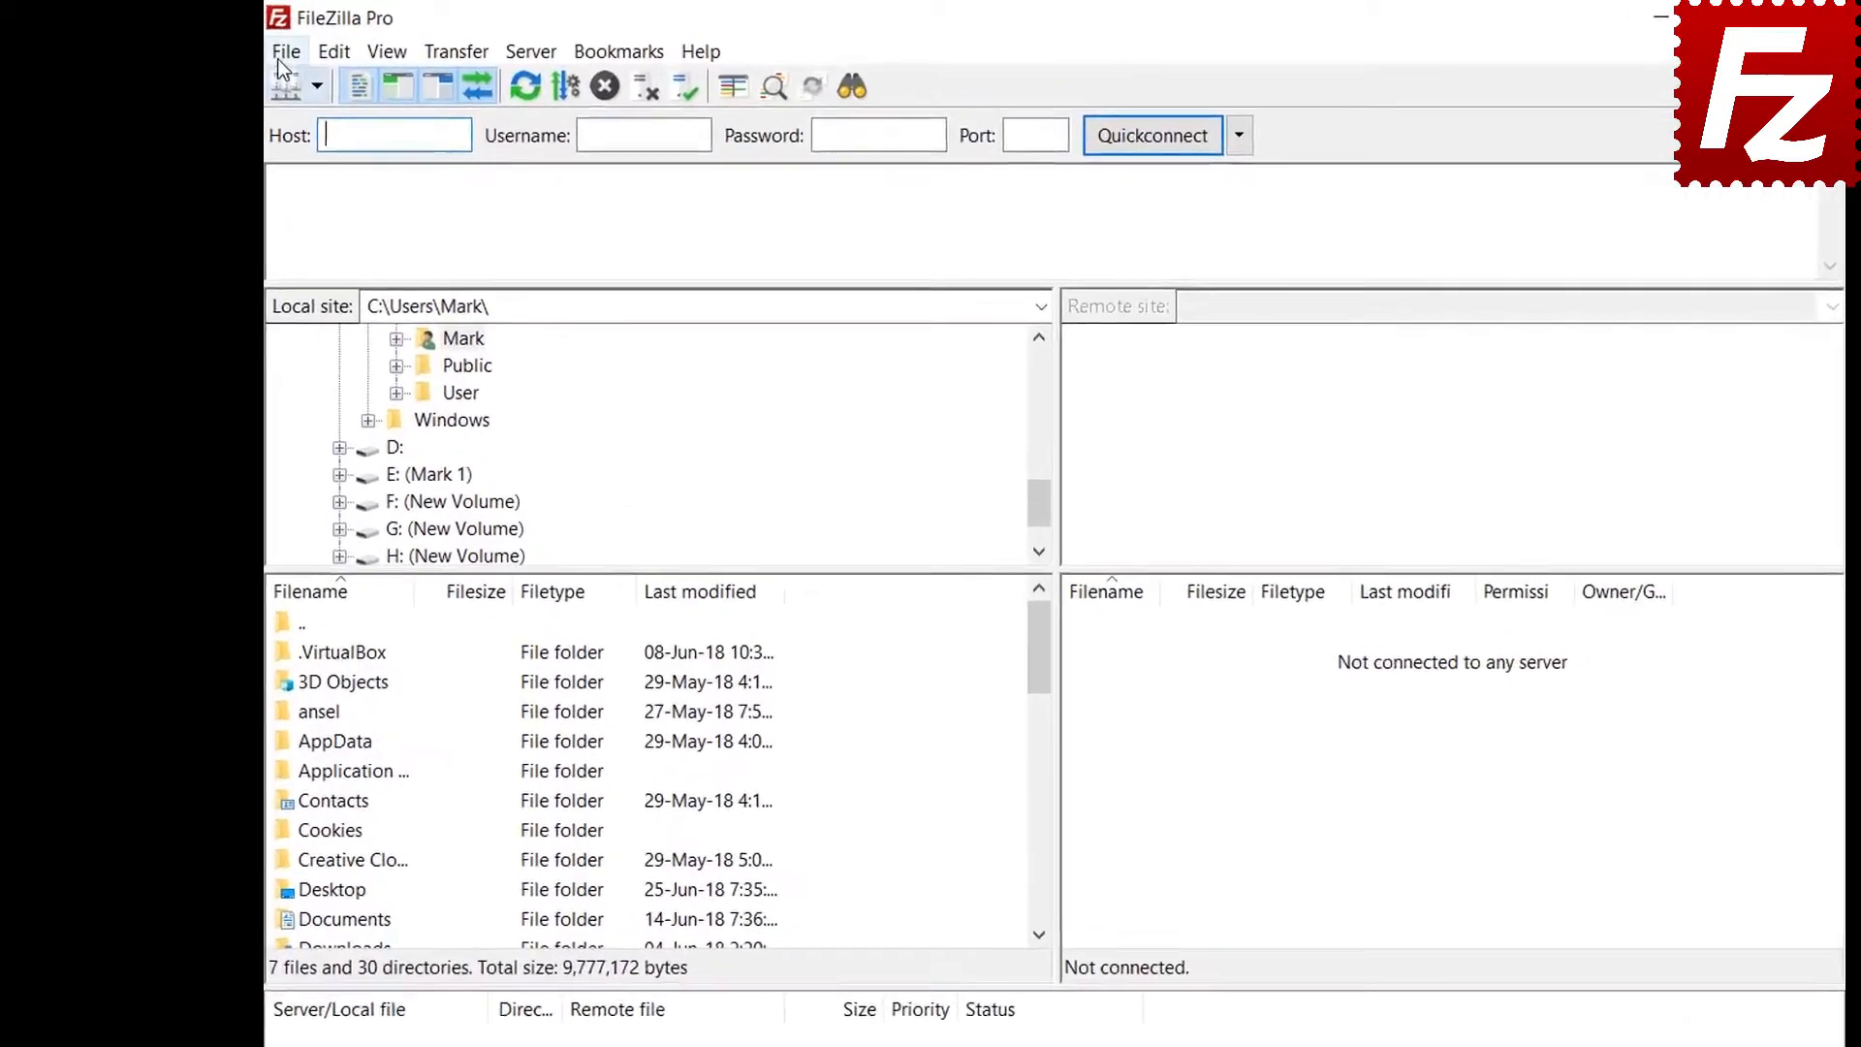
click(250, 47)
click(419, 124)
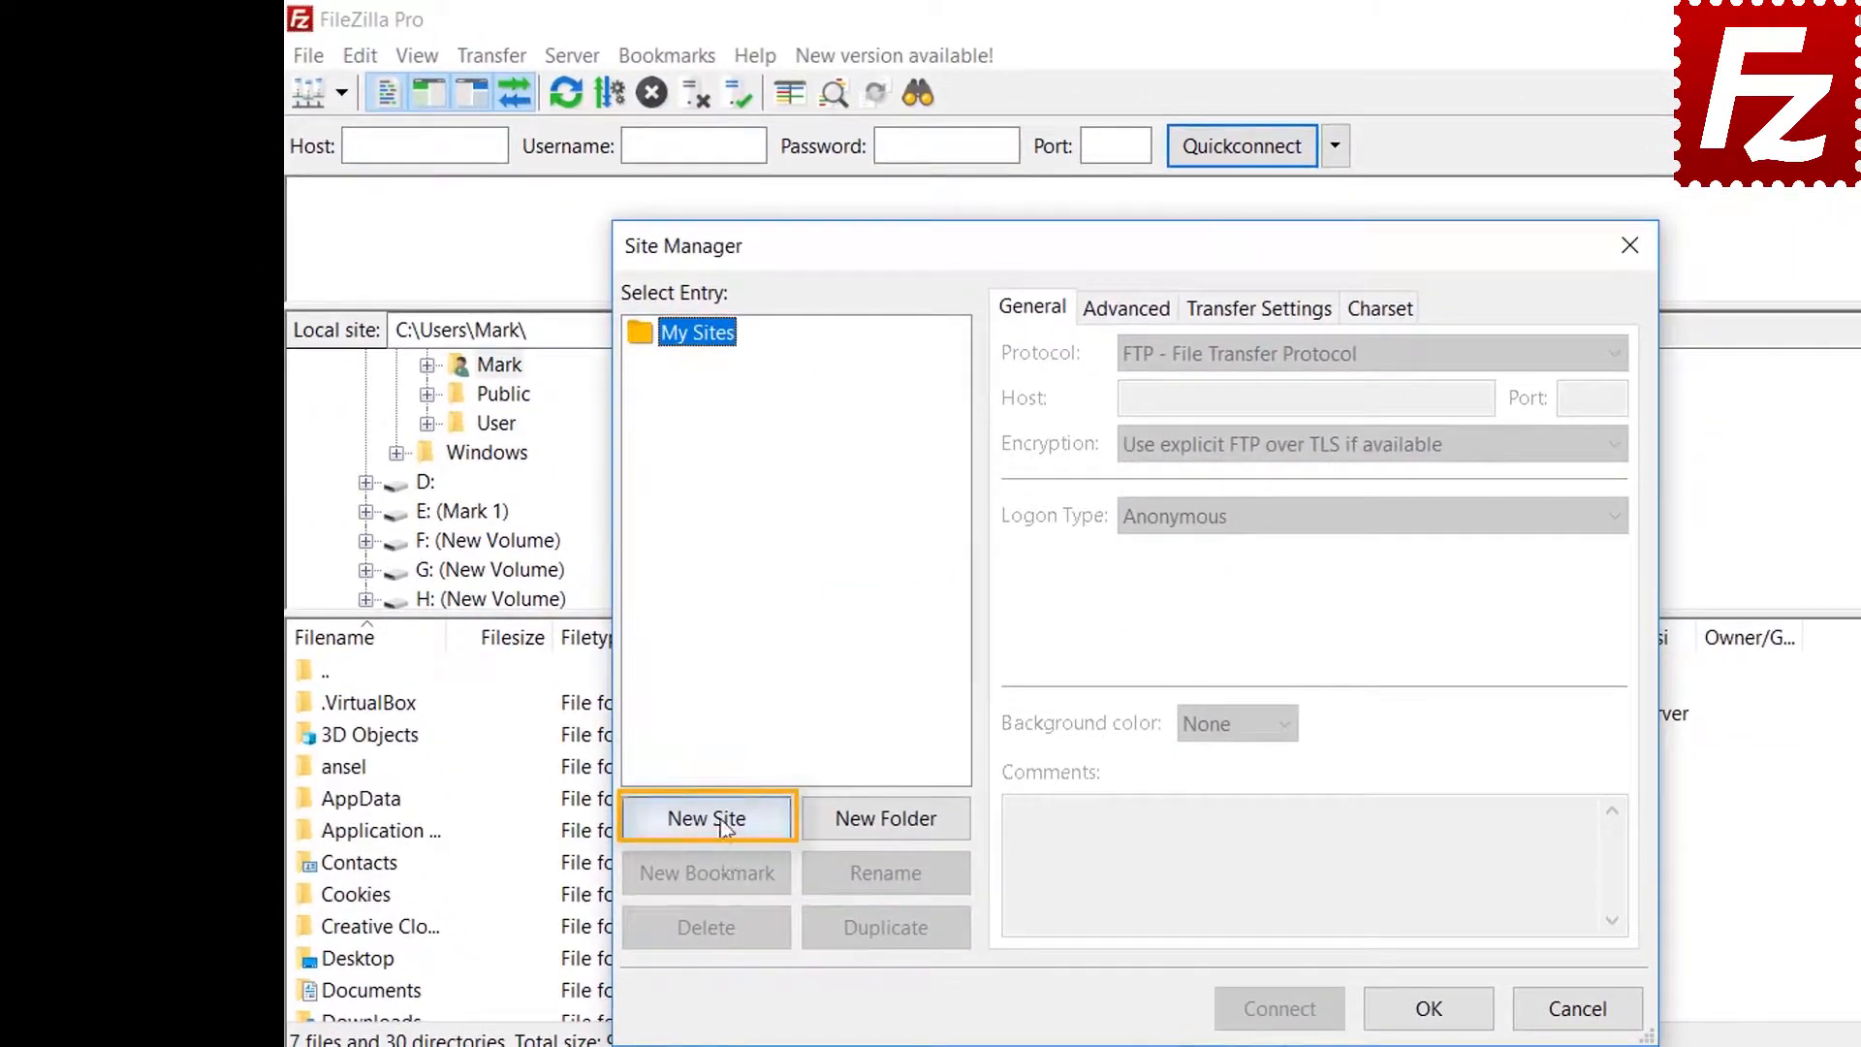
click(723, 825)
text(Google)
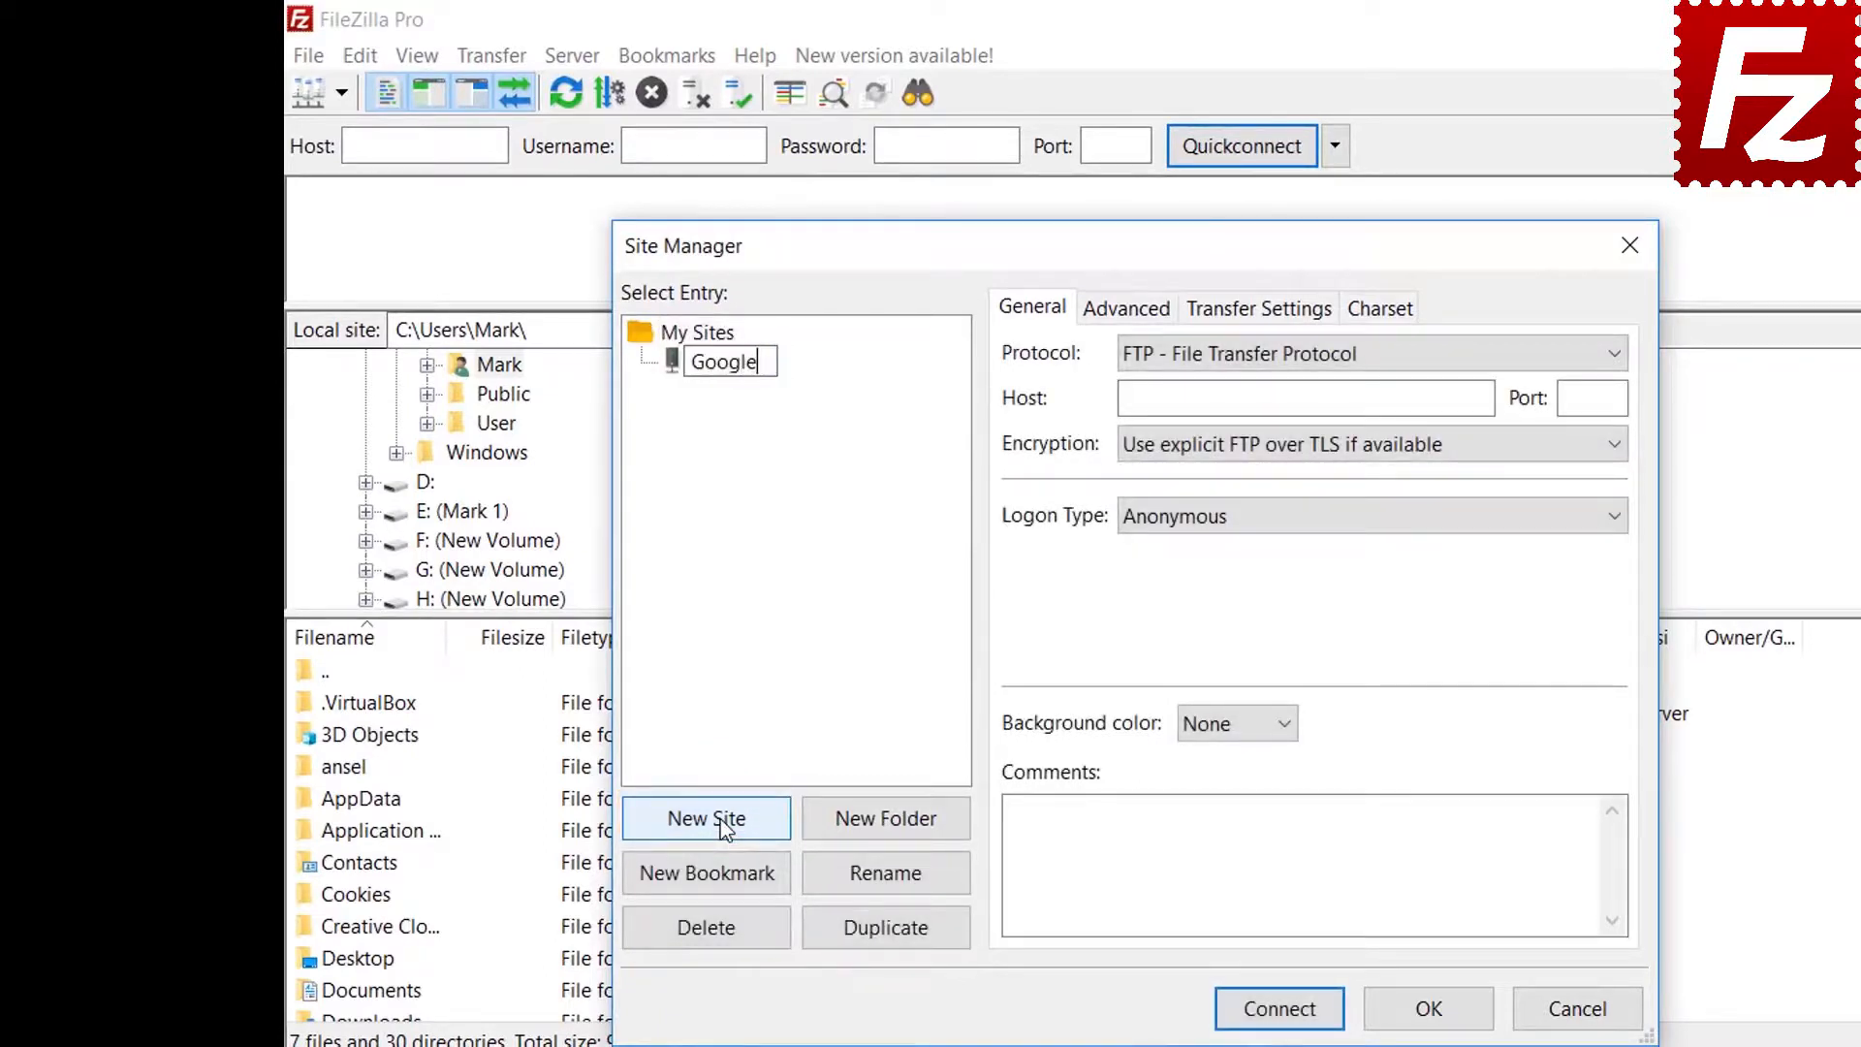
text( Cloud Conne)
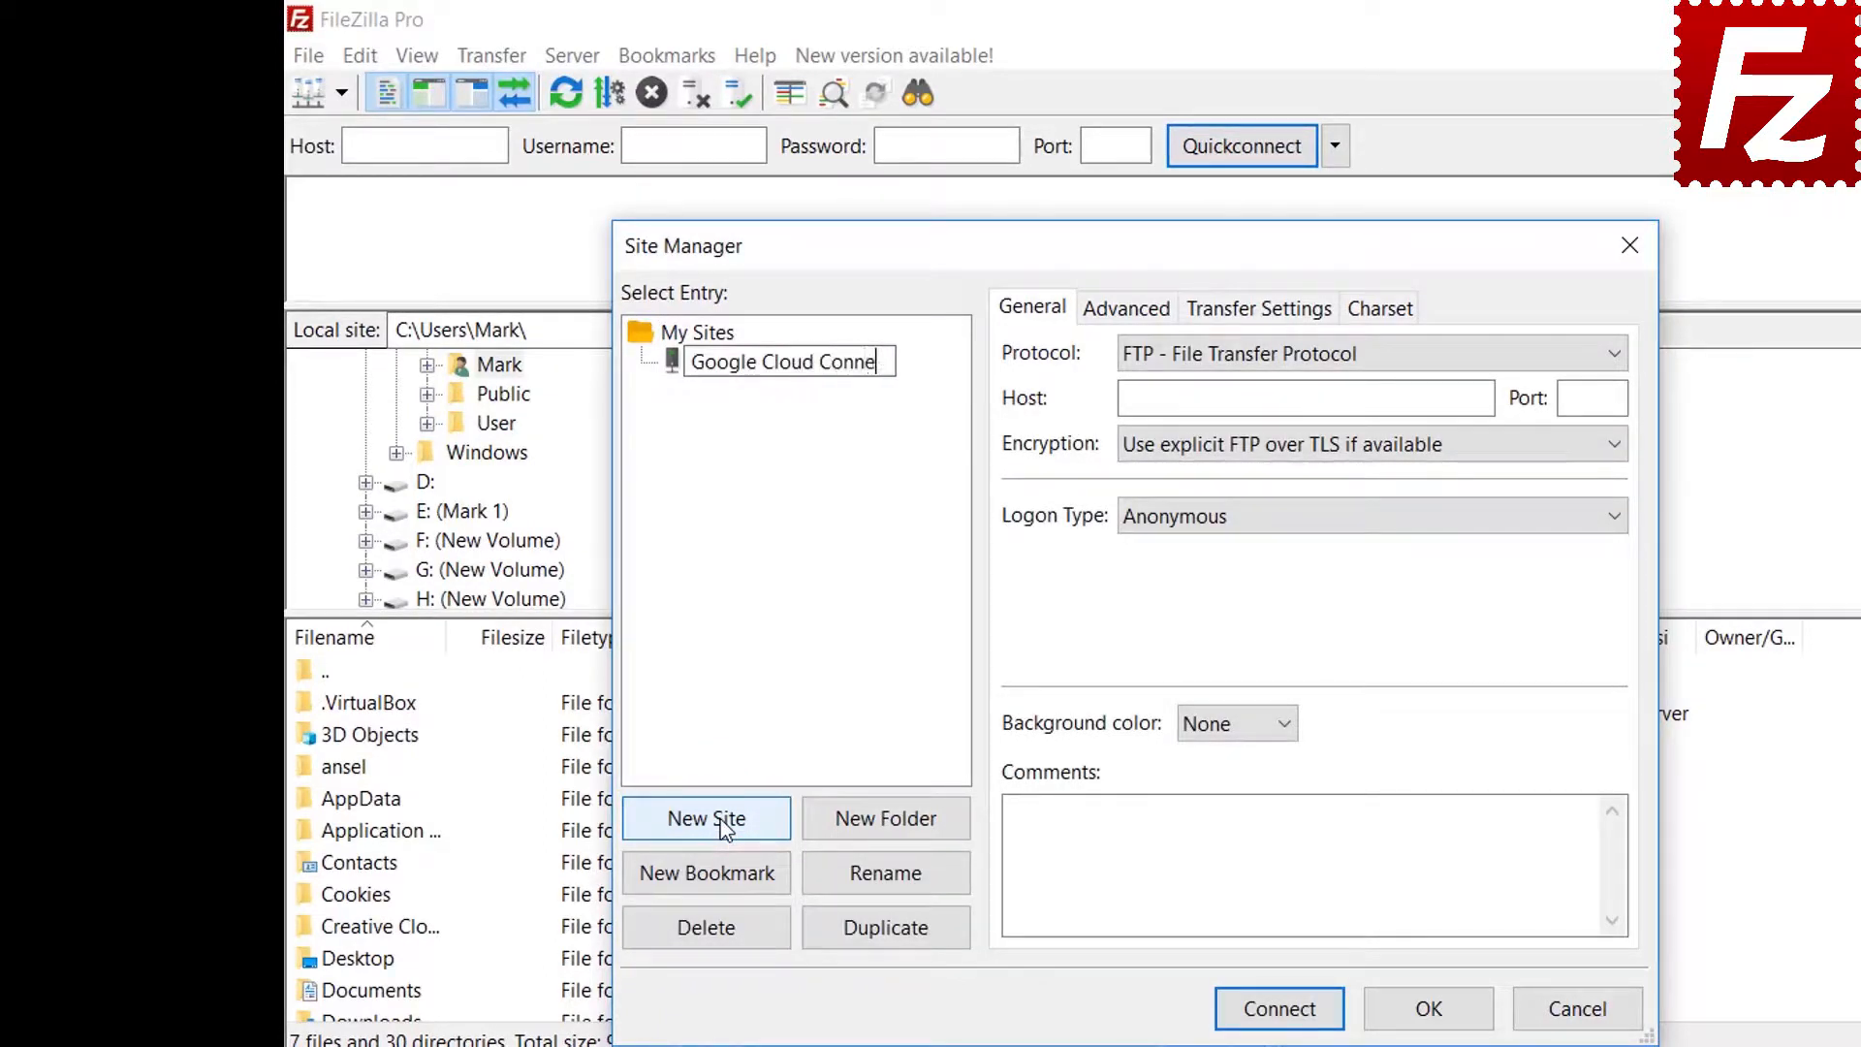
text(ction)
key(Return)
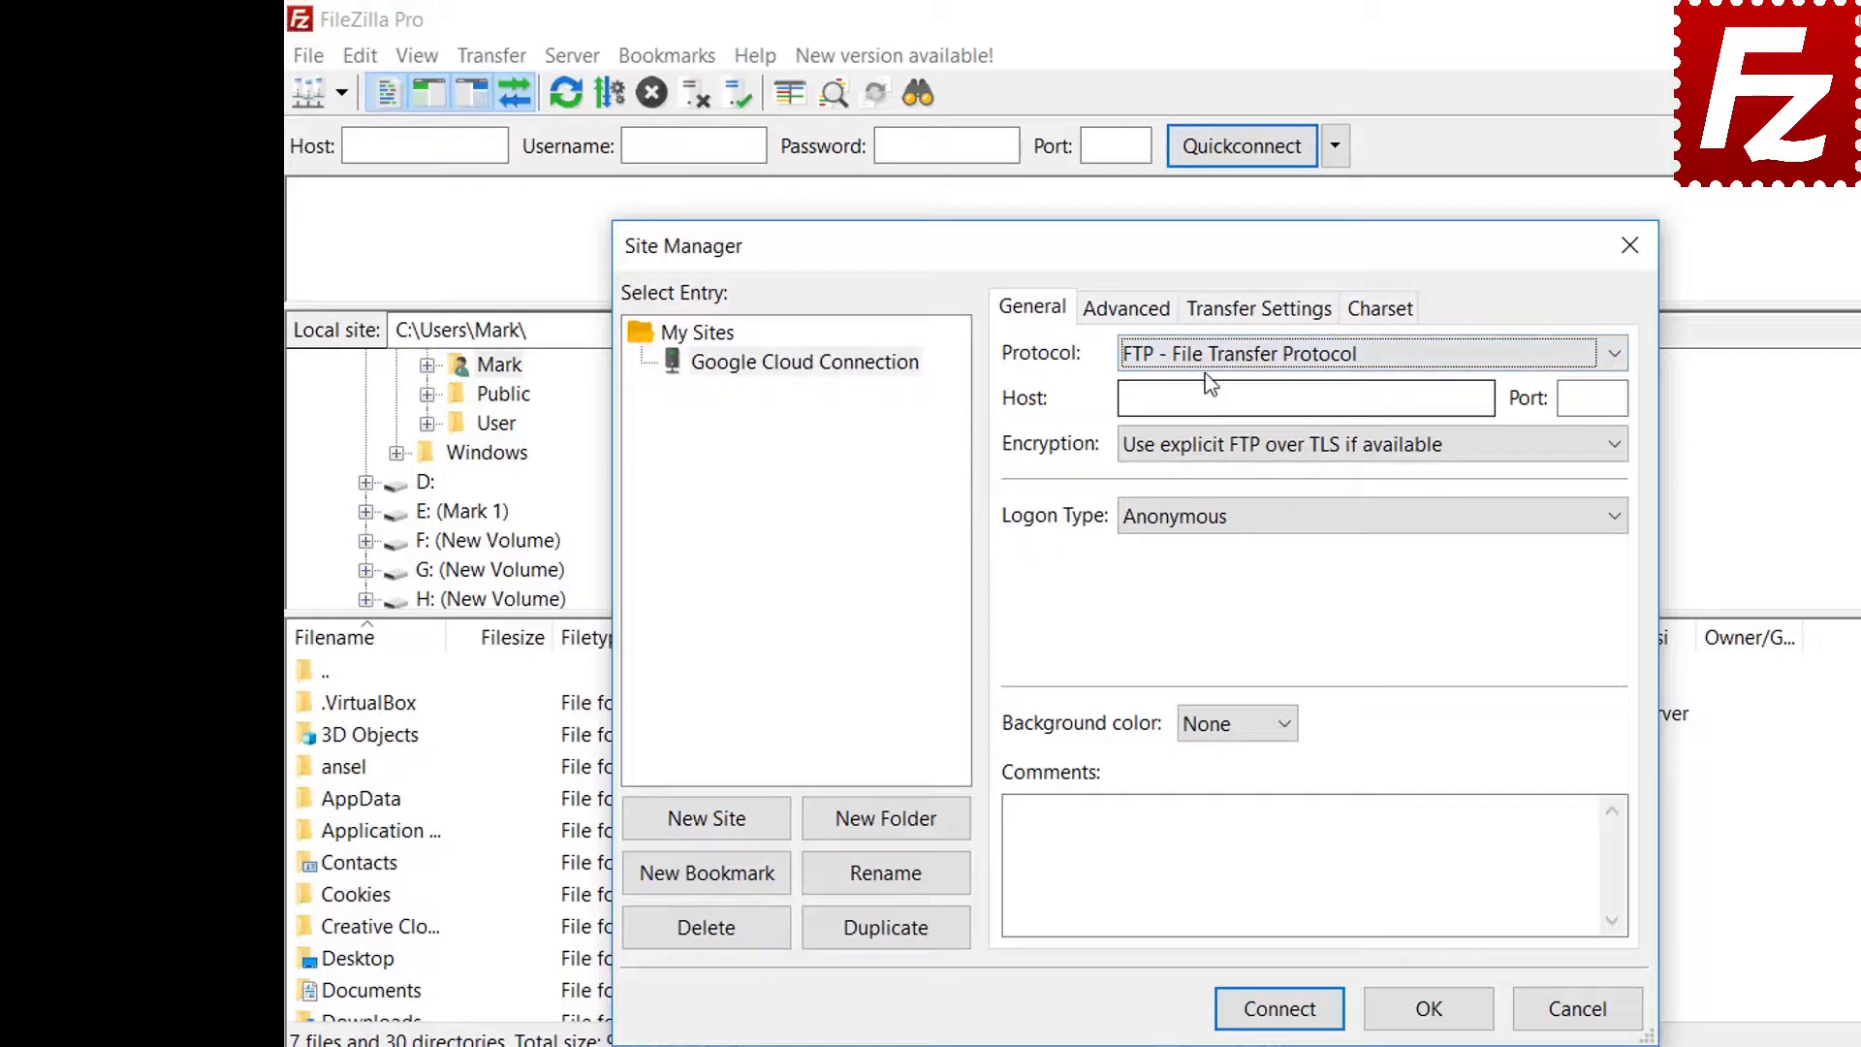
Set protocol Google Cloud Storage, project ID filezilla-pro and the account's e-mail, then connect
click(1204, 356)
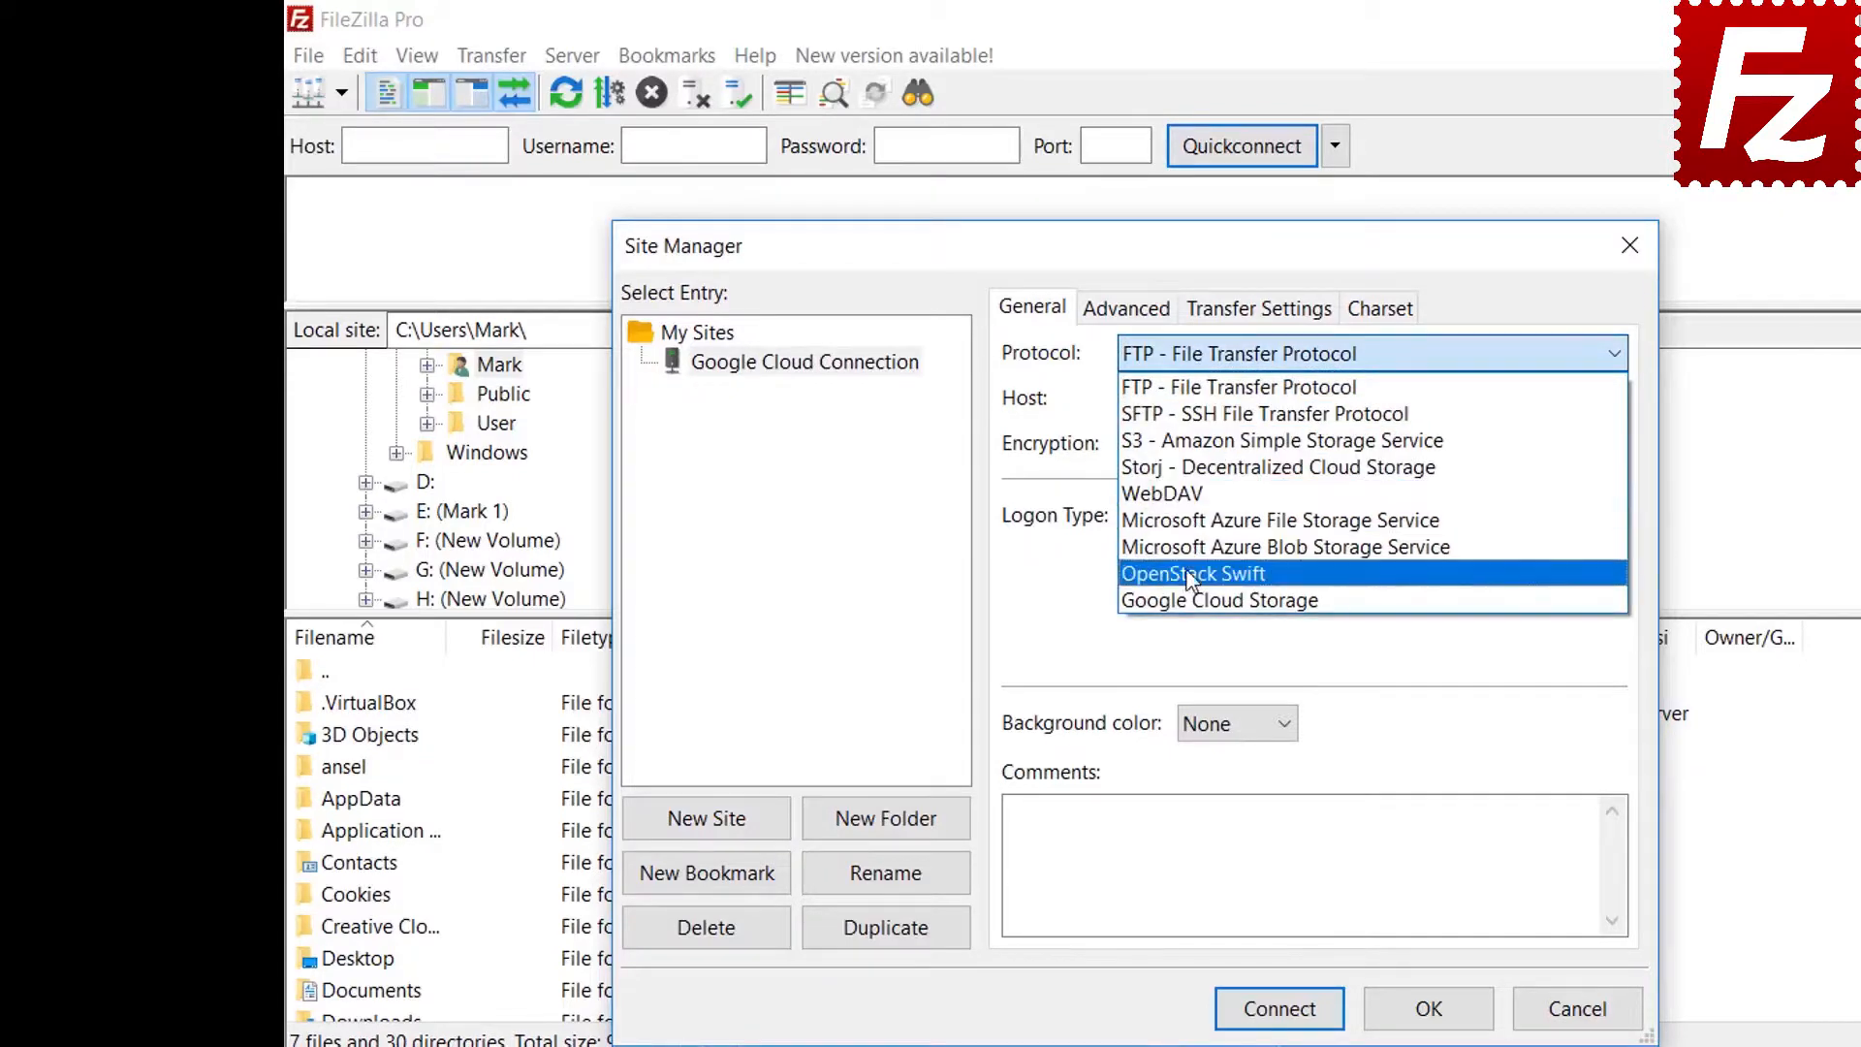
click(1194, 601)
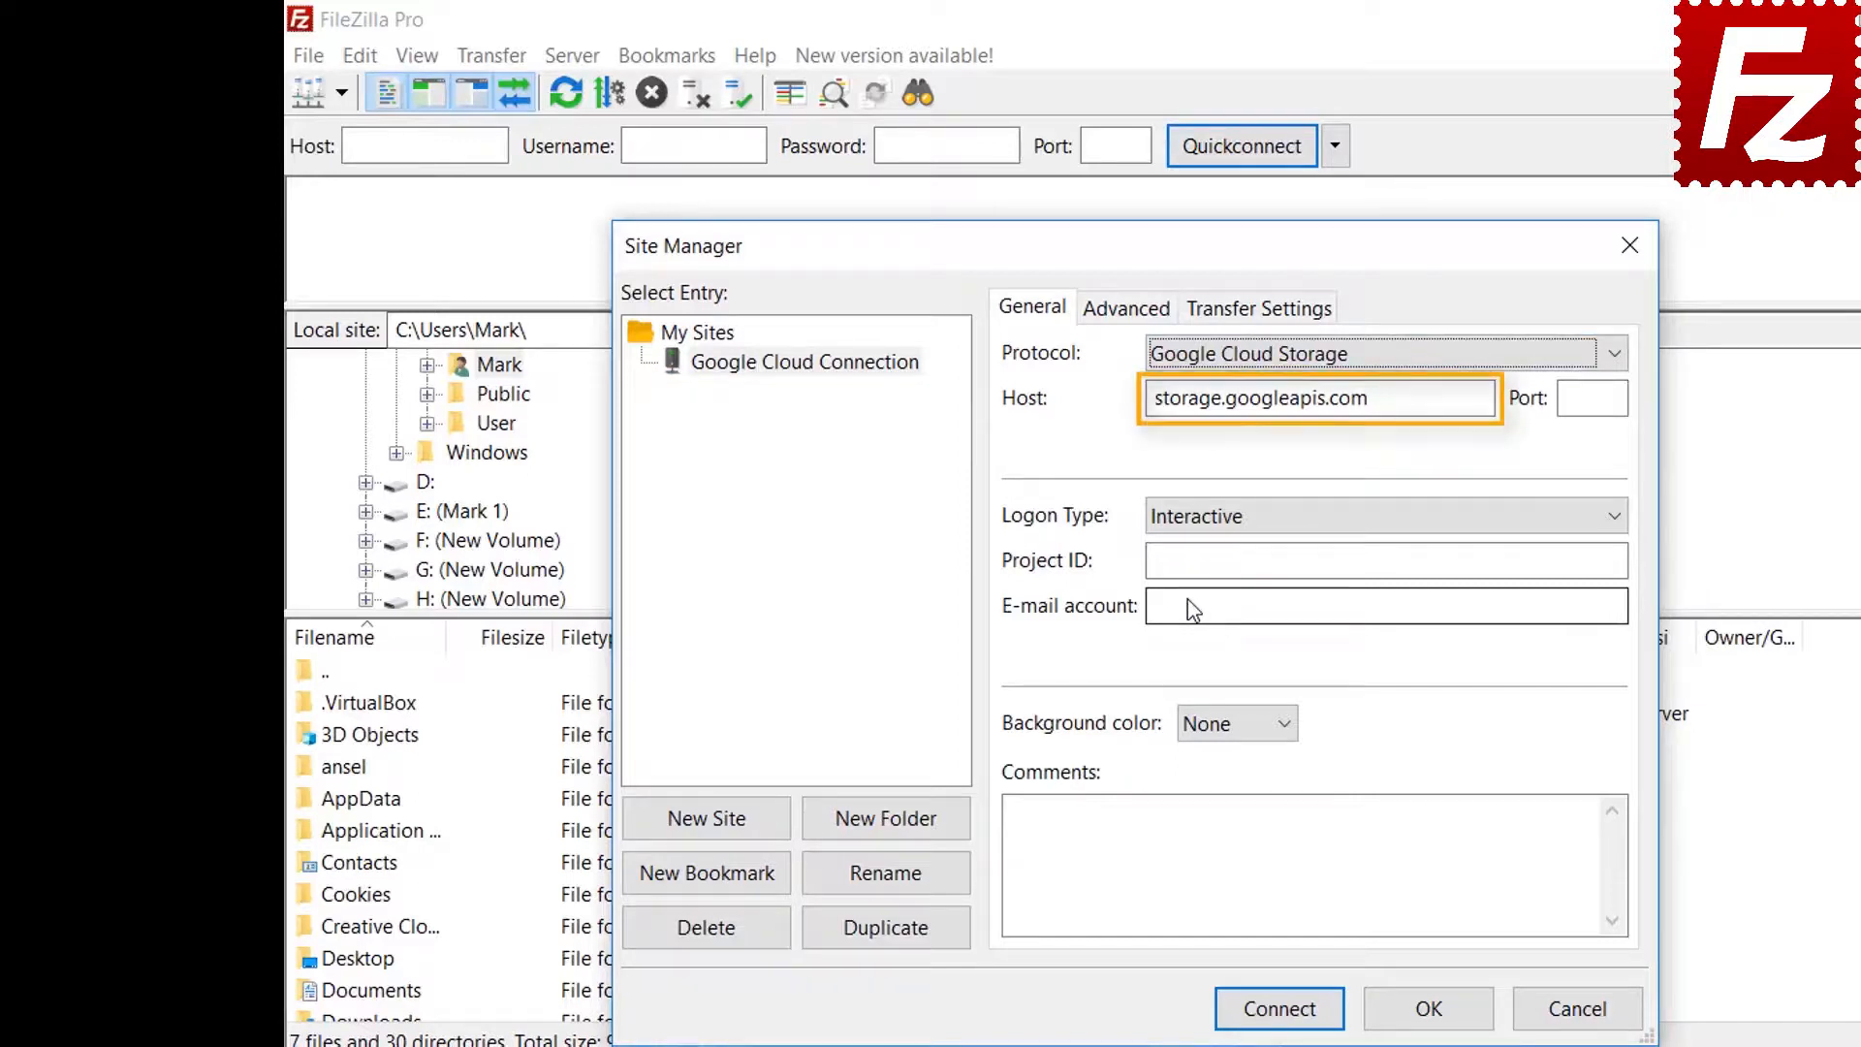
text(file)
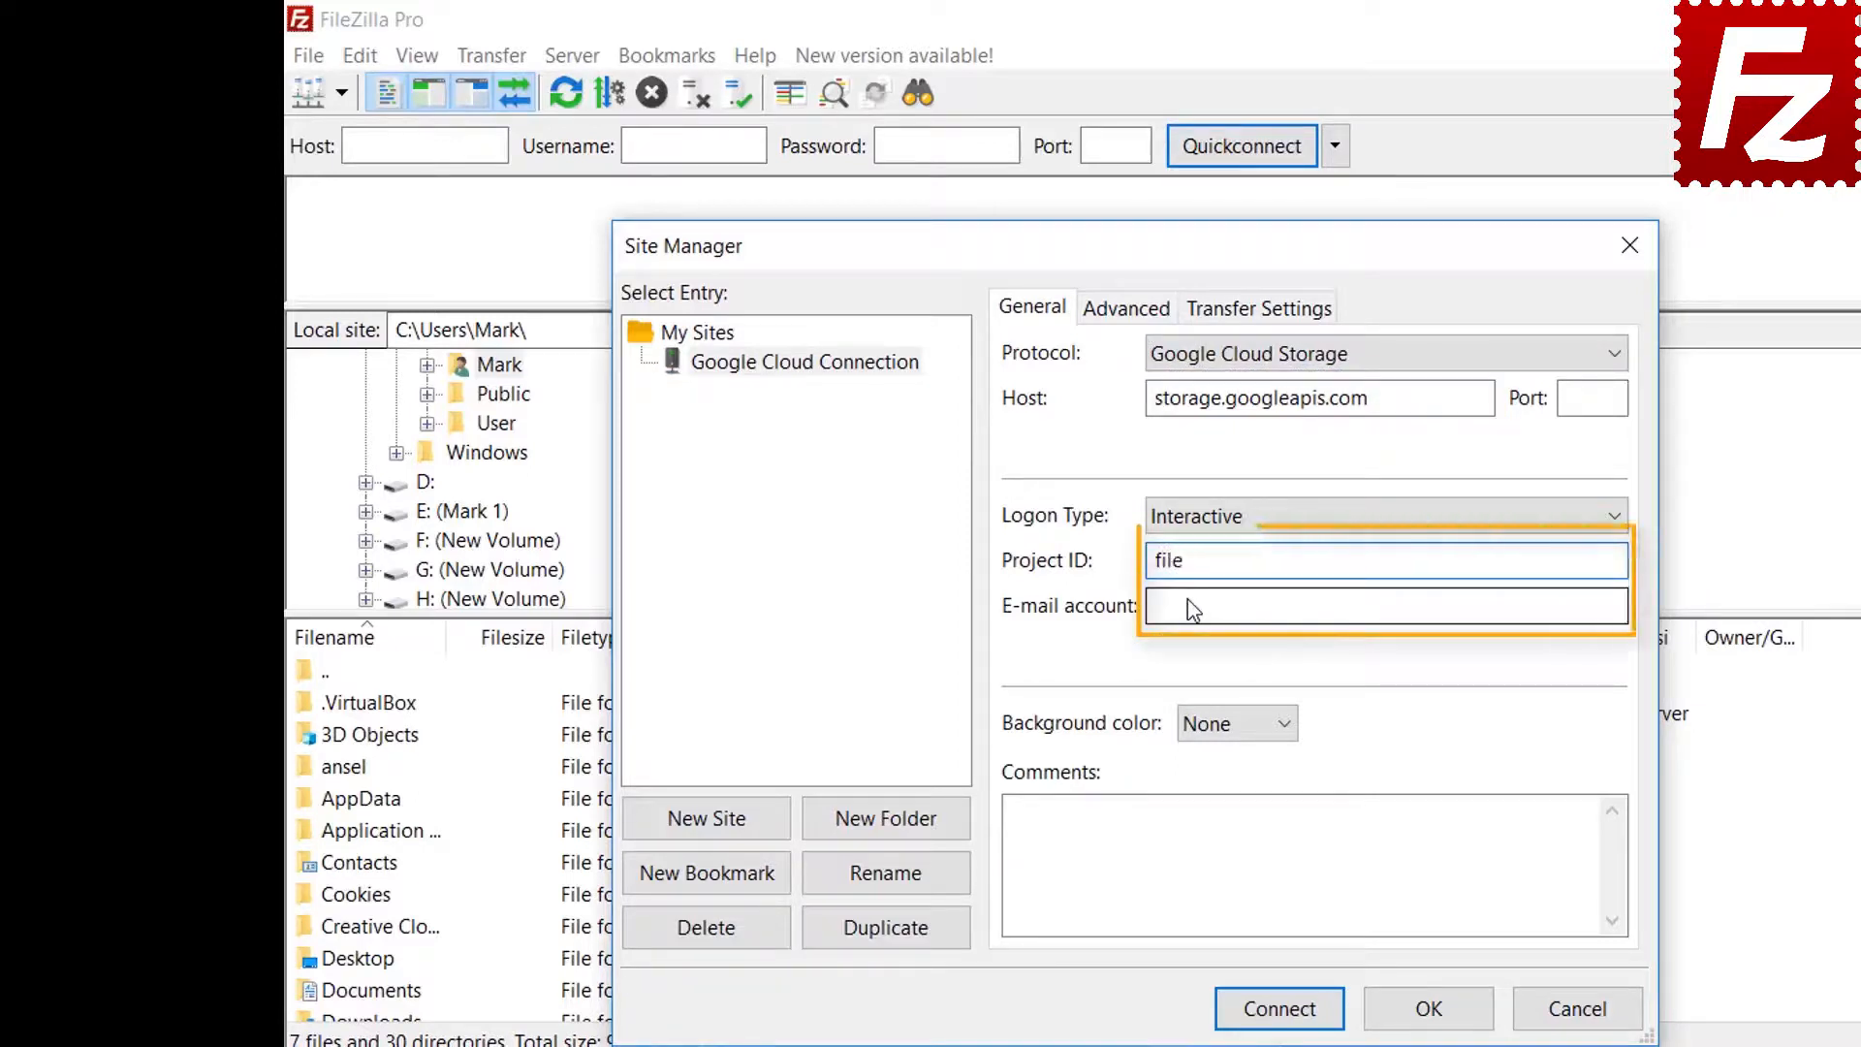
text(zilla-pro)
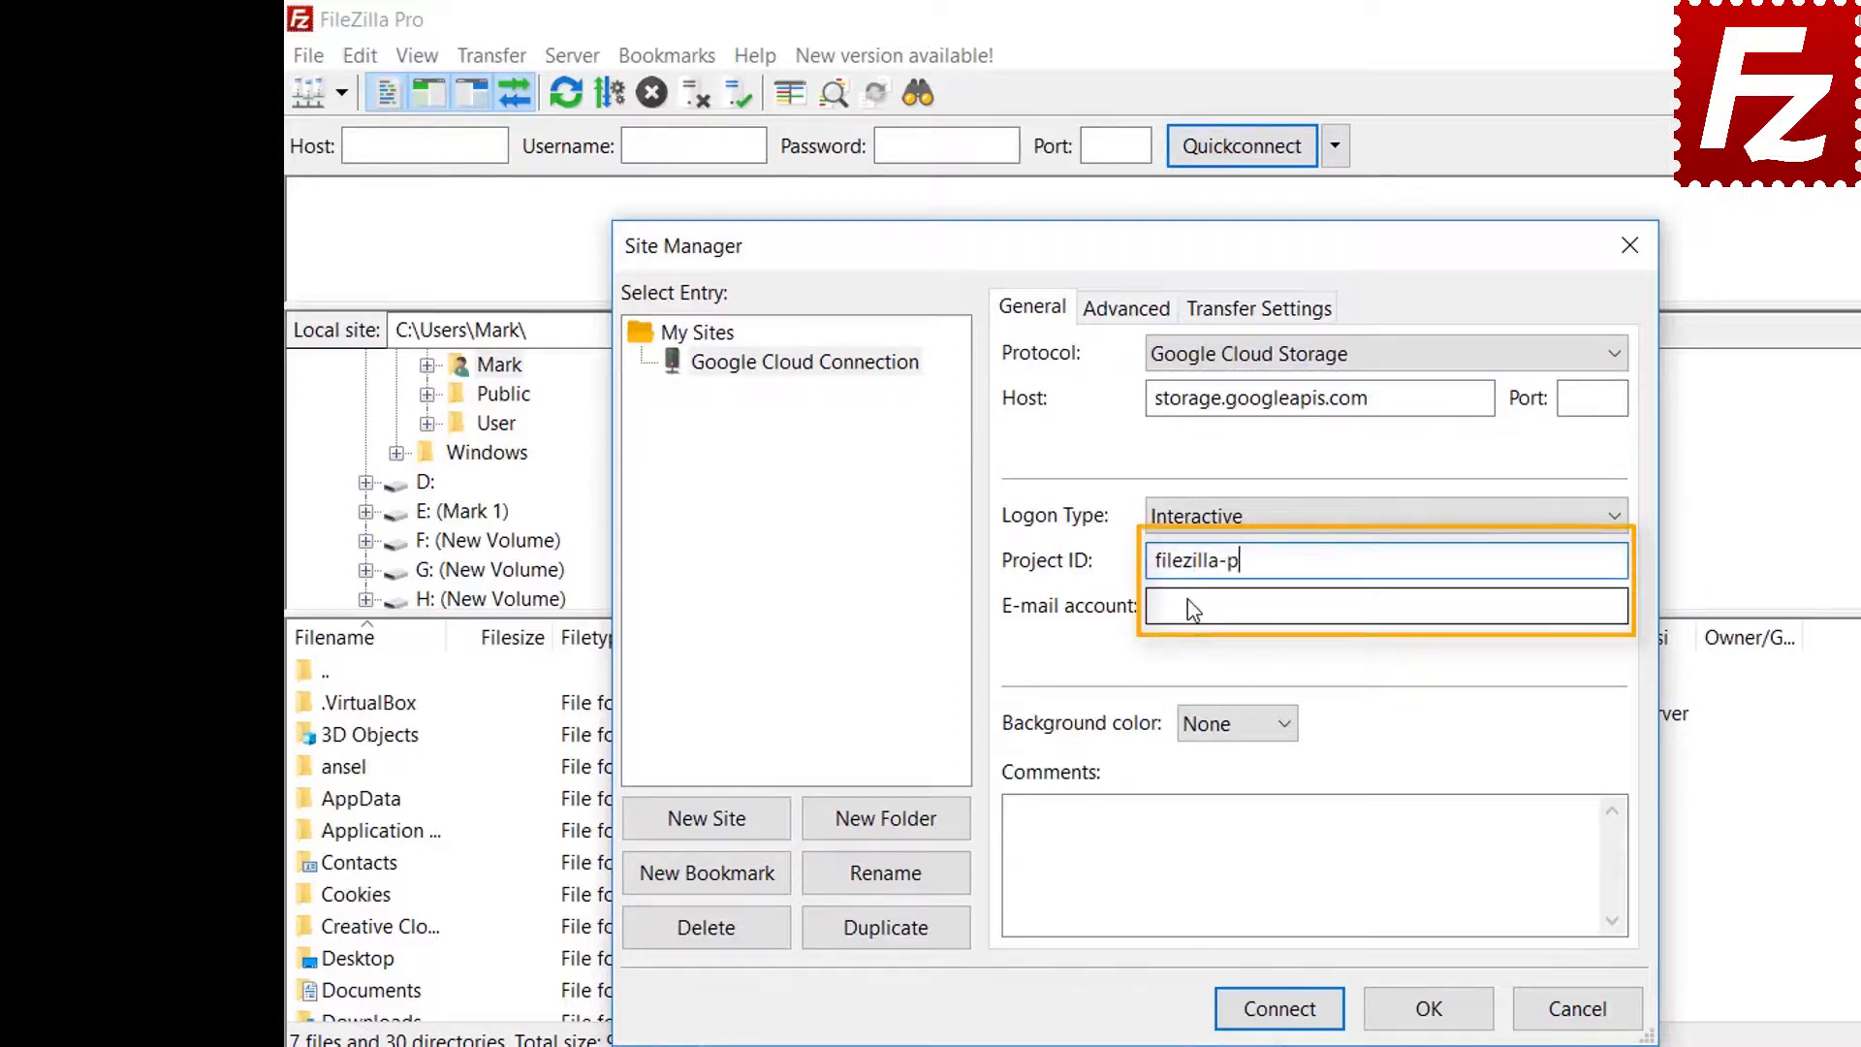
key(Tab)
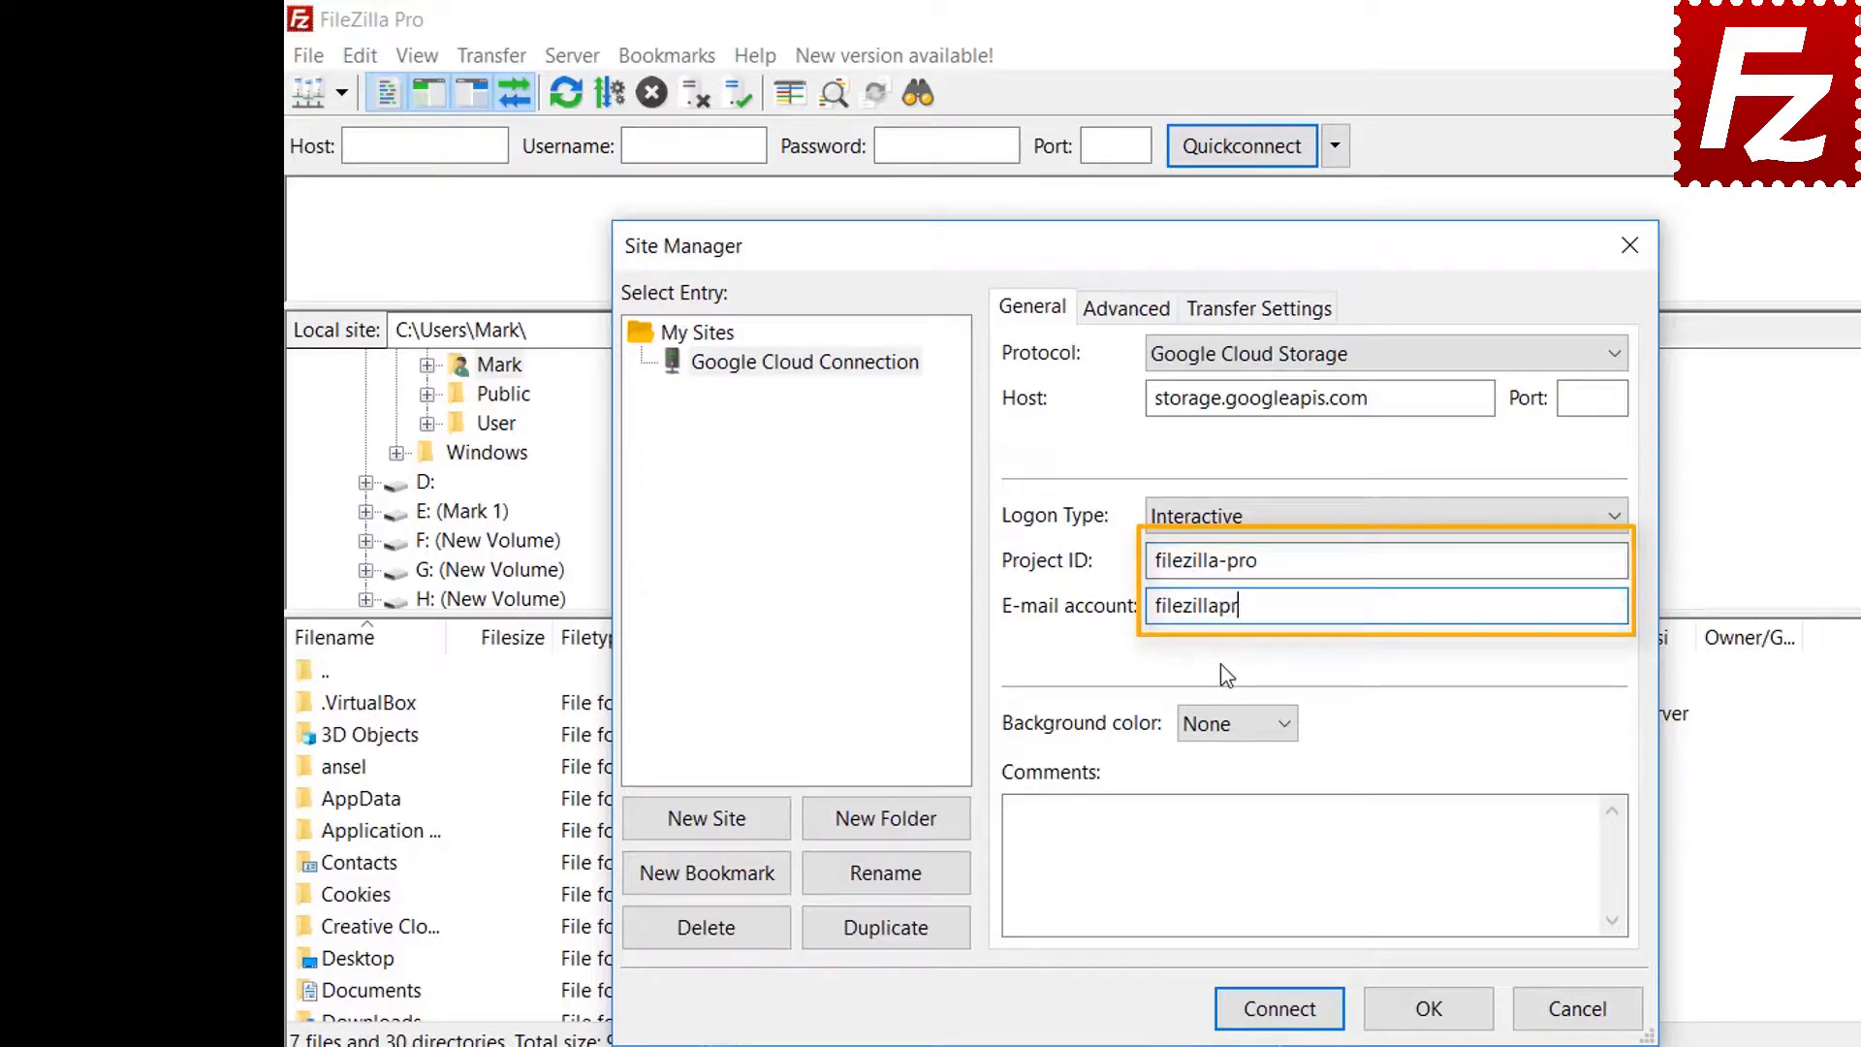
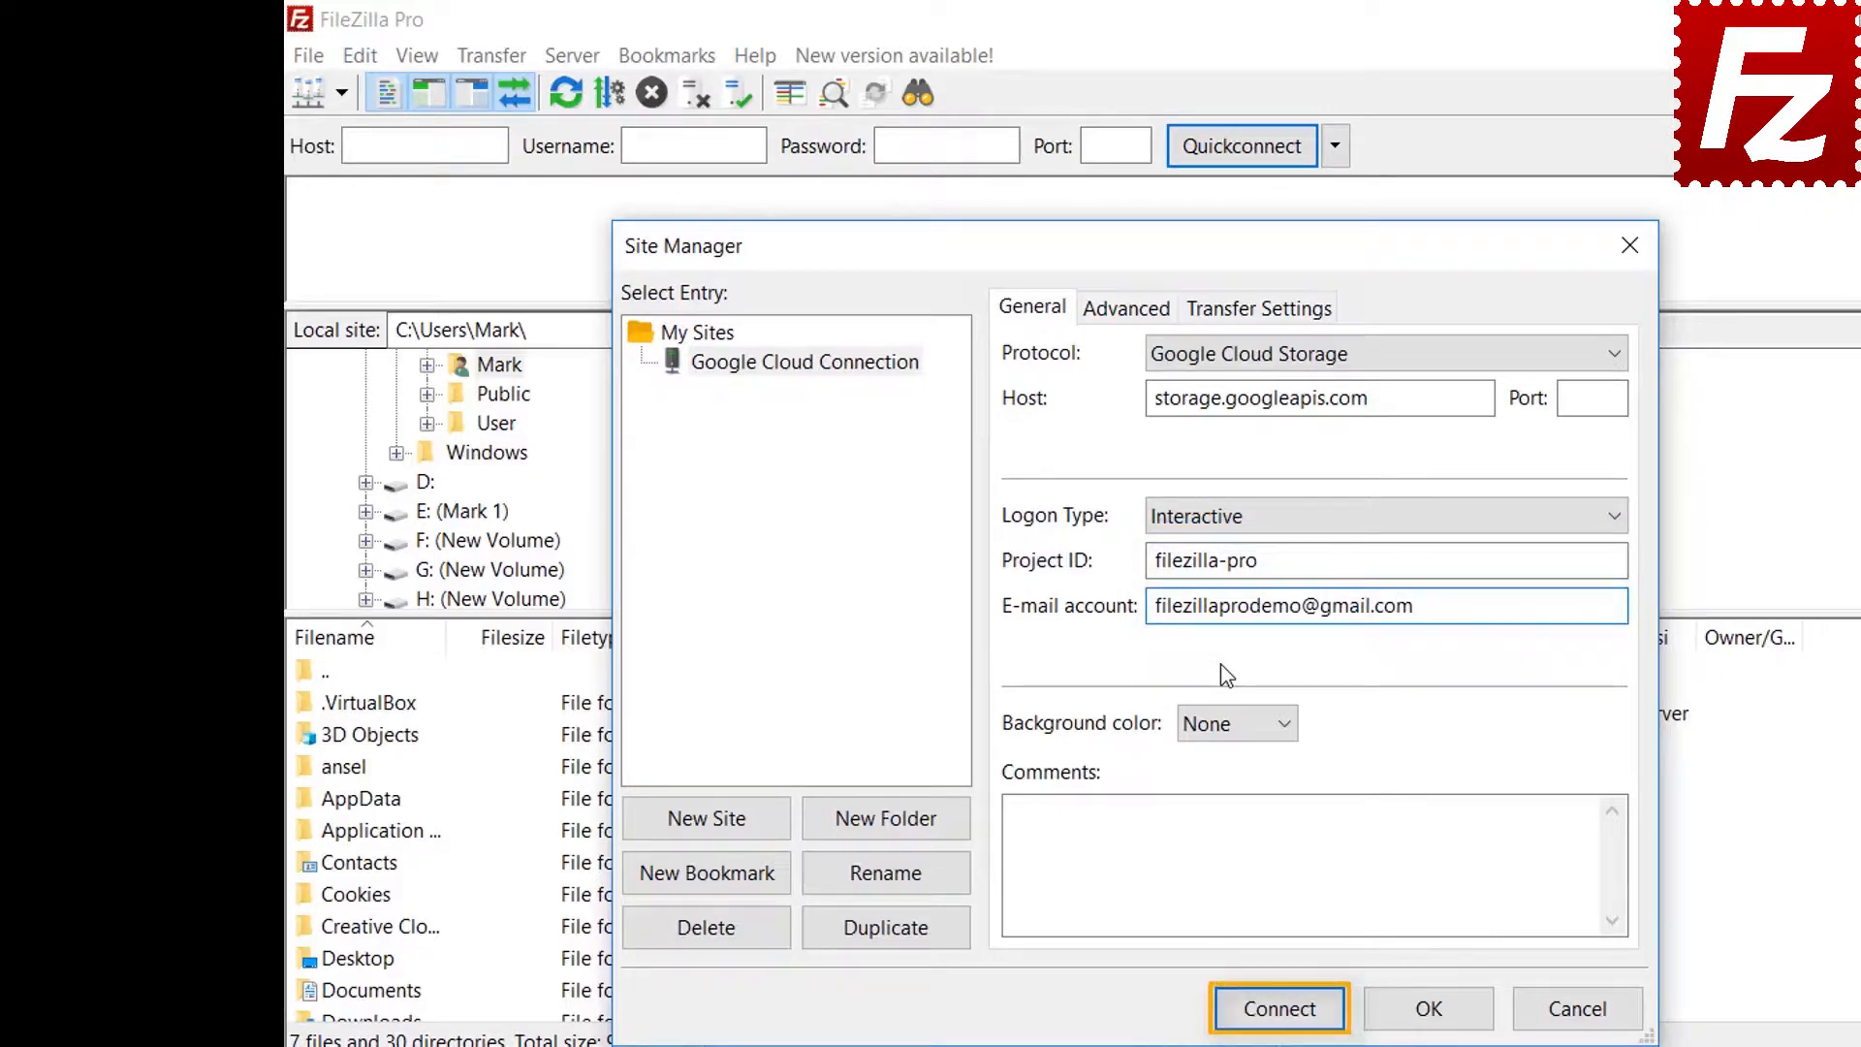
click(1280, 1008)
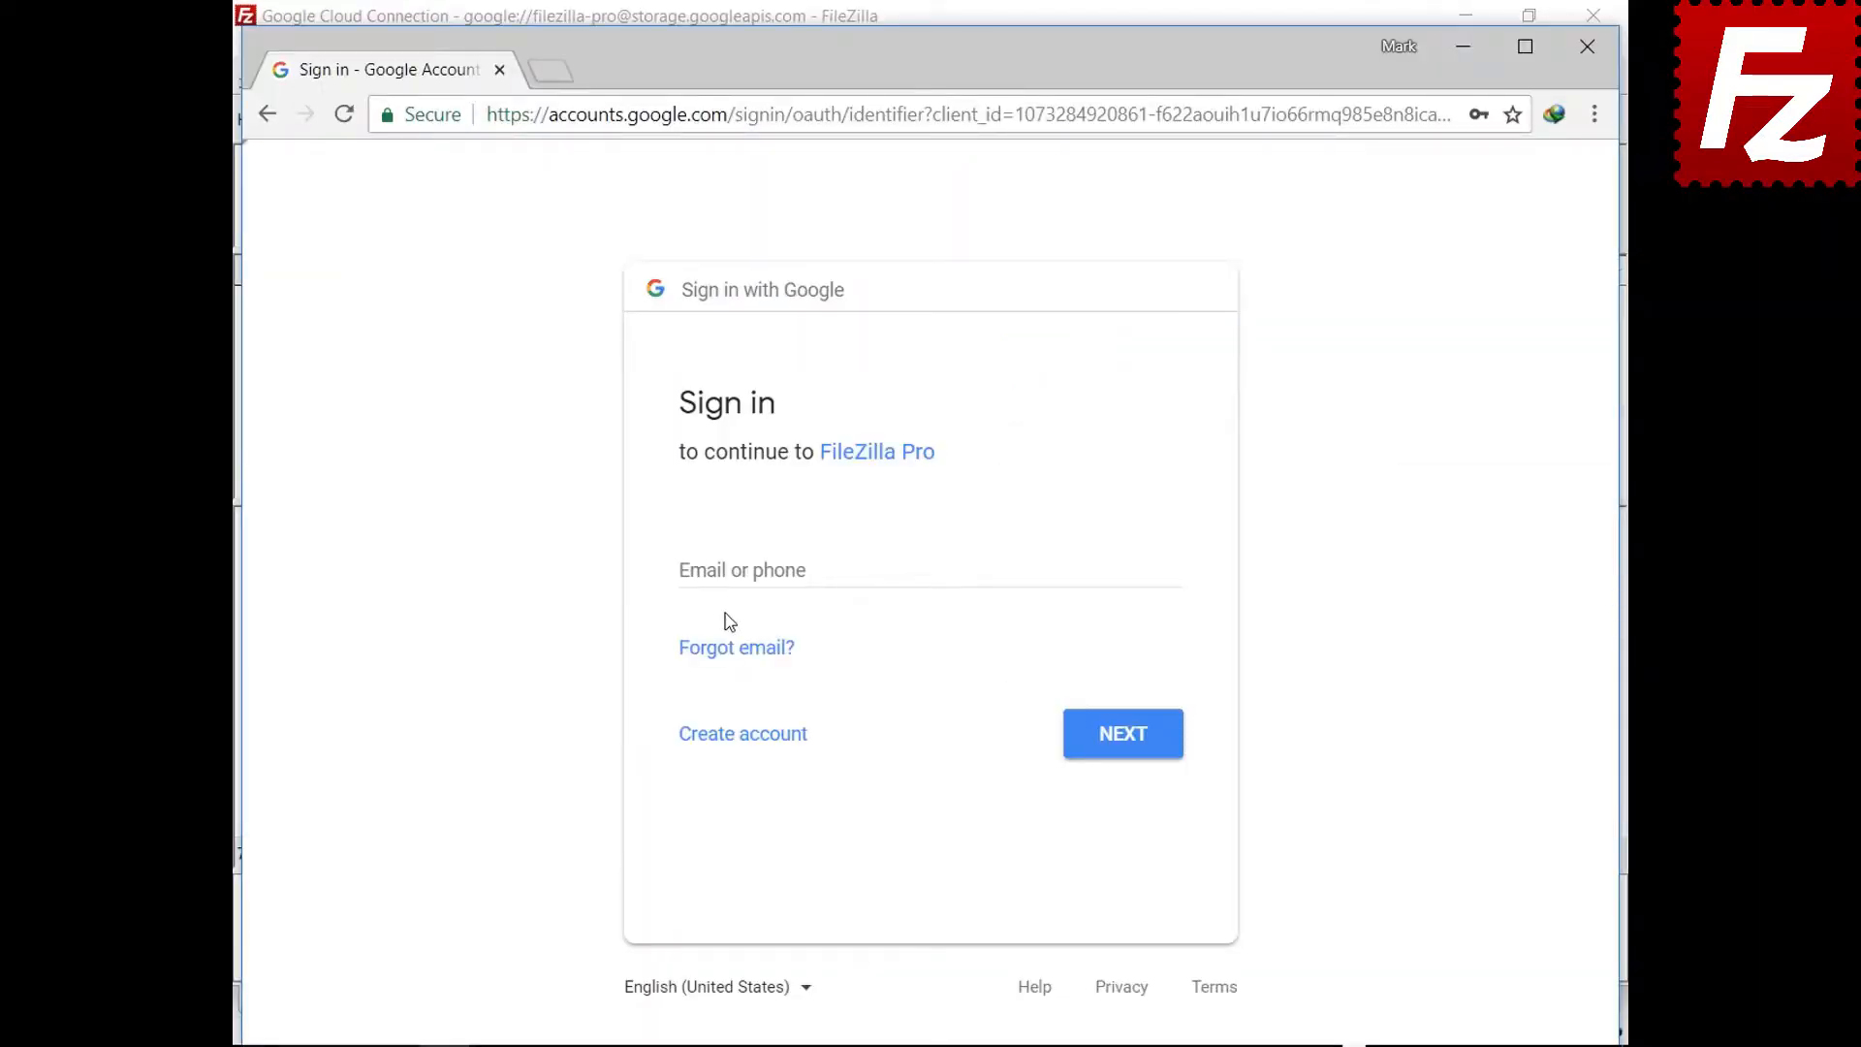
Sign in with the account's e-mail and password and allow FileZilla Pro Cloud Storage access
click(732, 570)
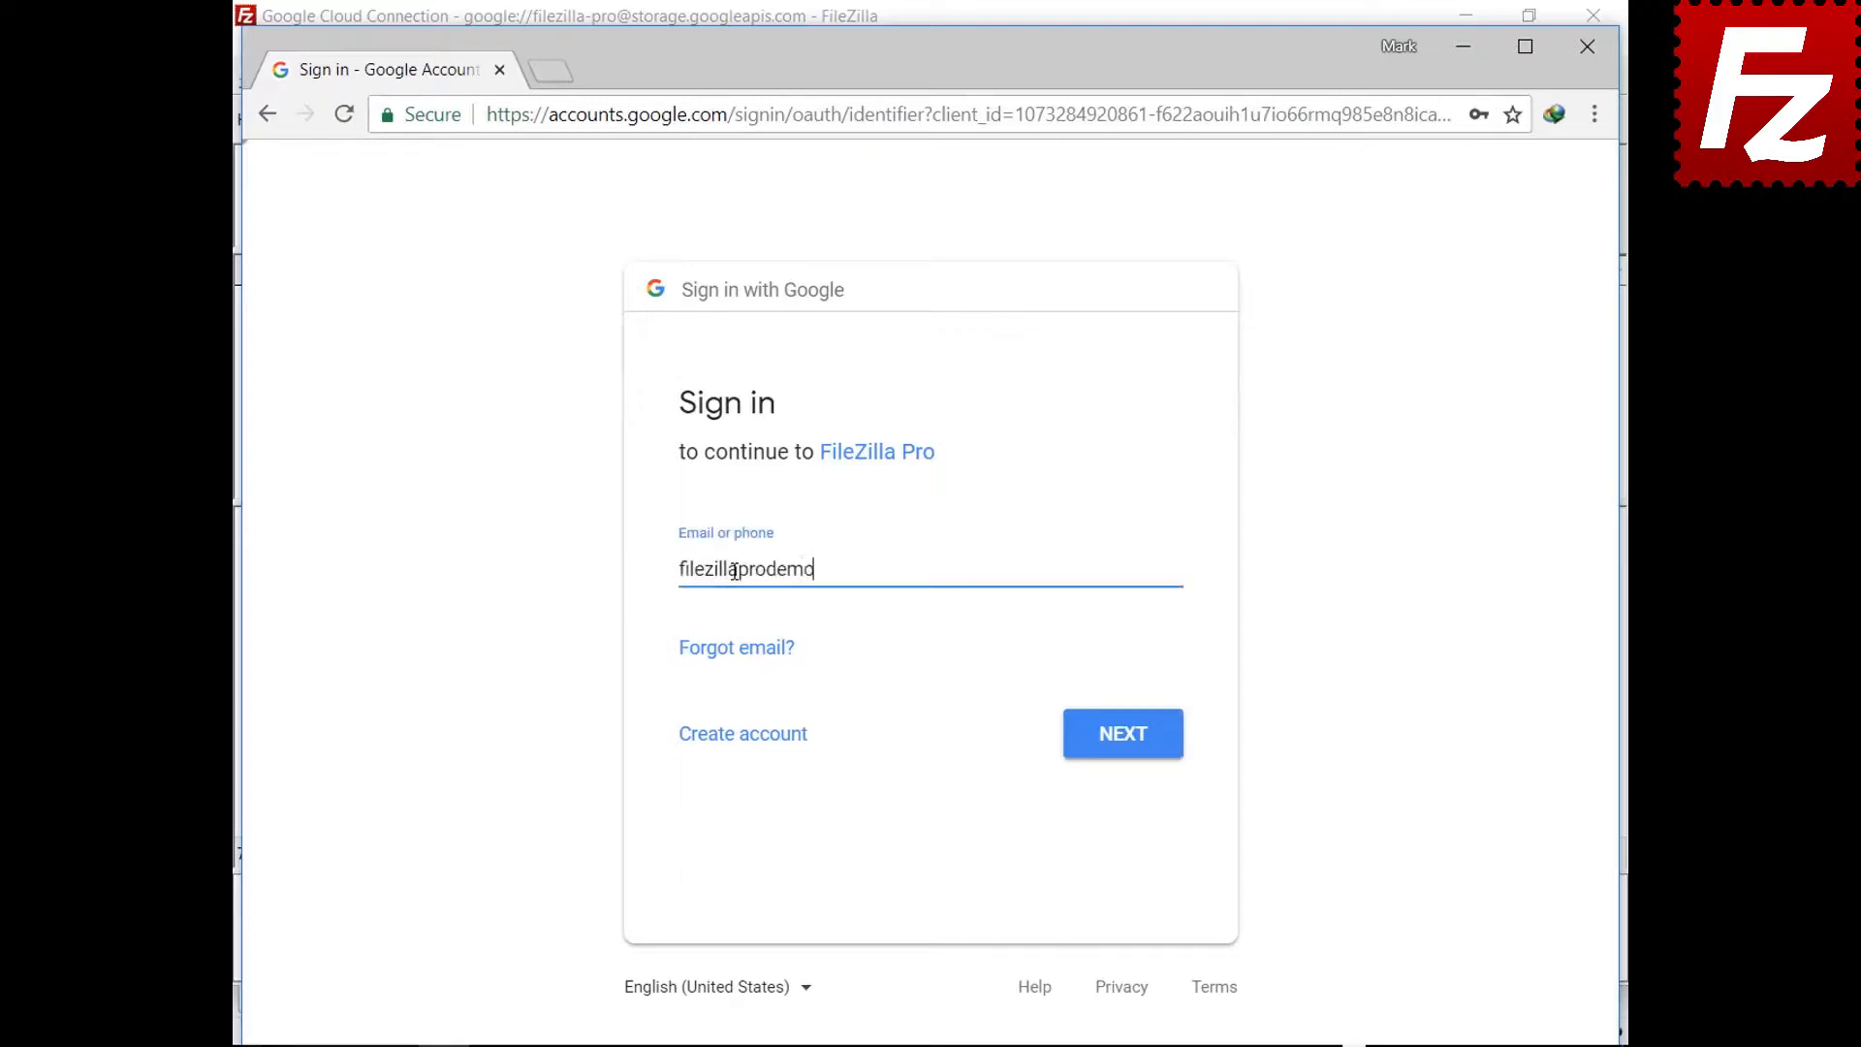
click(1122, 742)
key(ctrl+v)
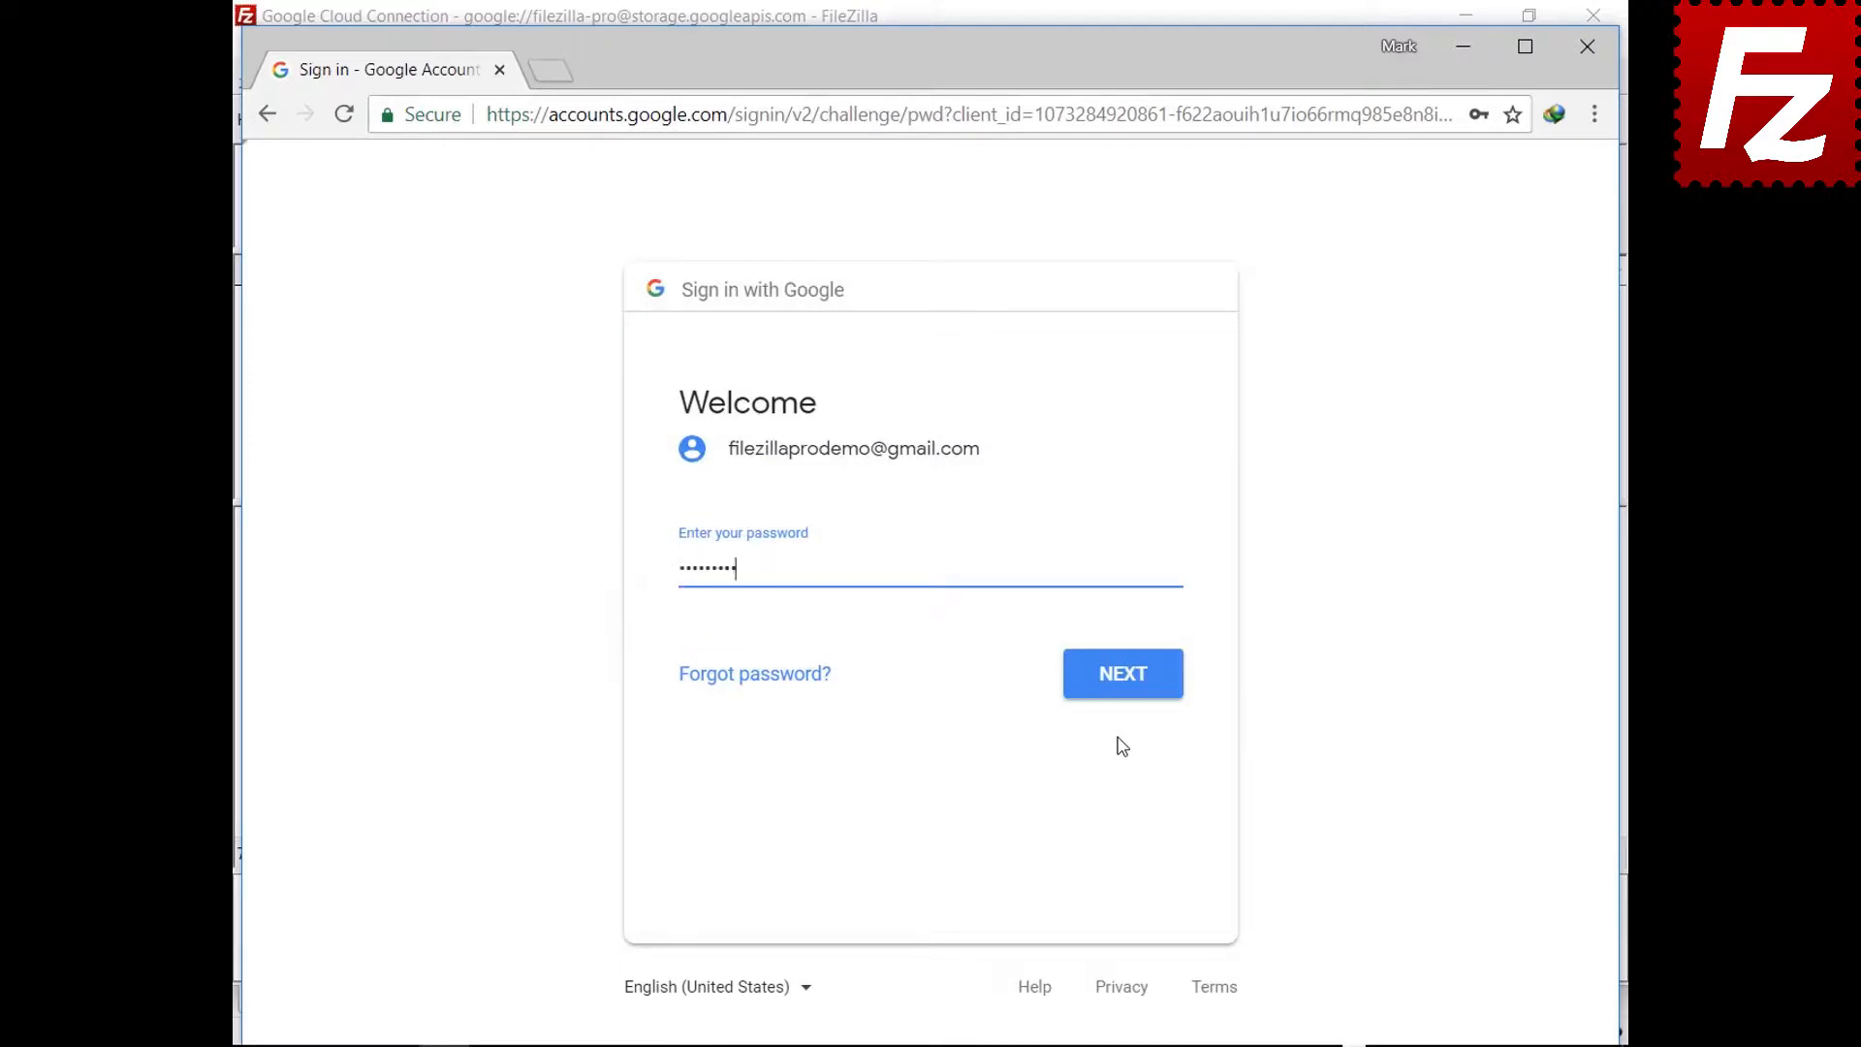
click(1124, 692)
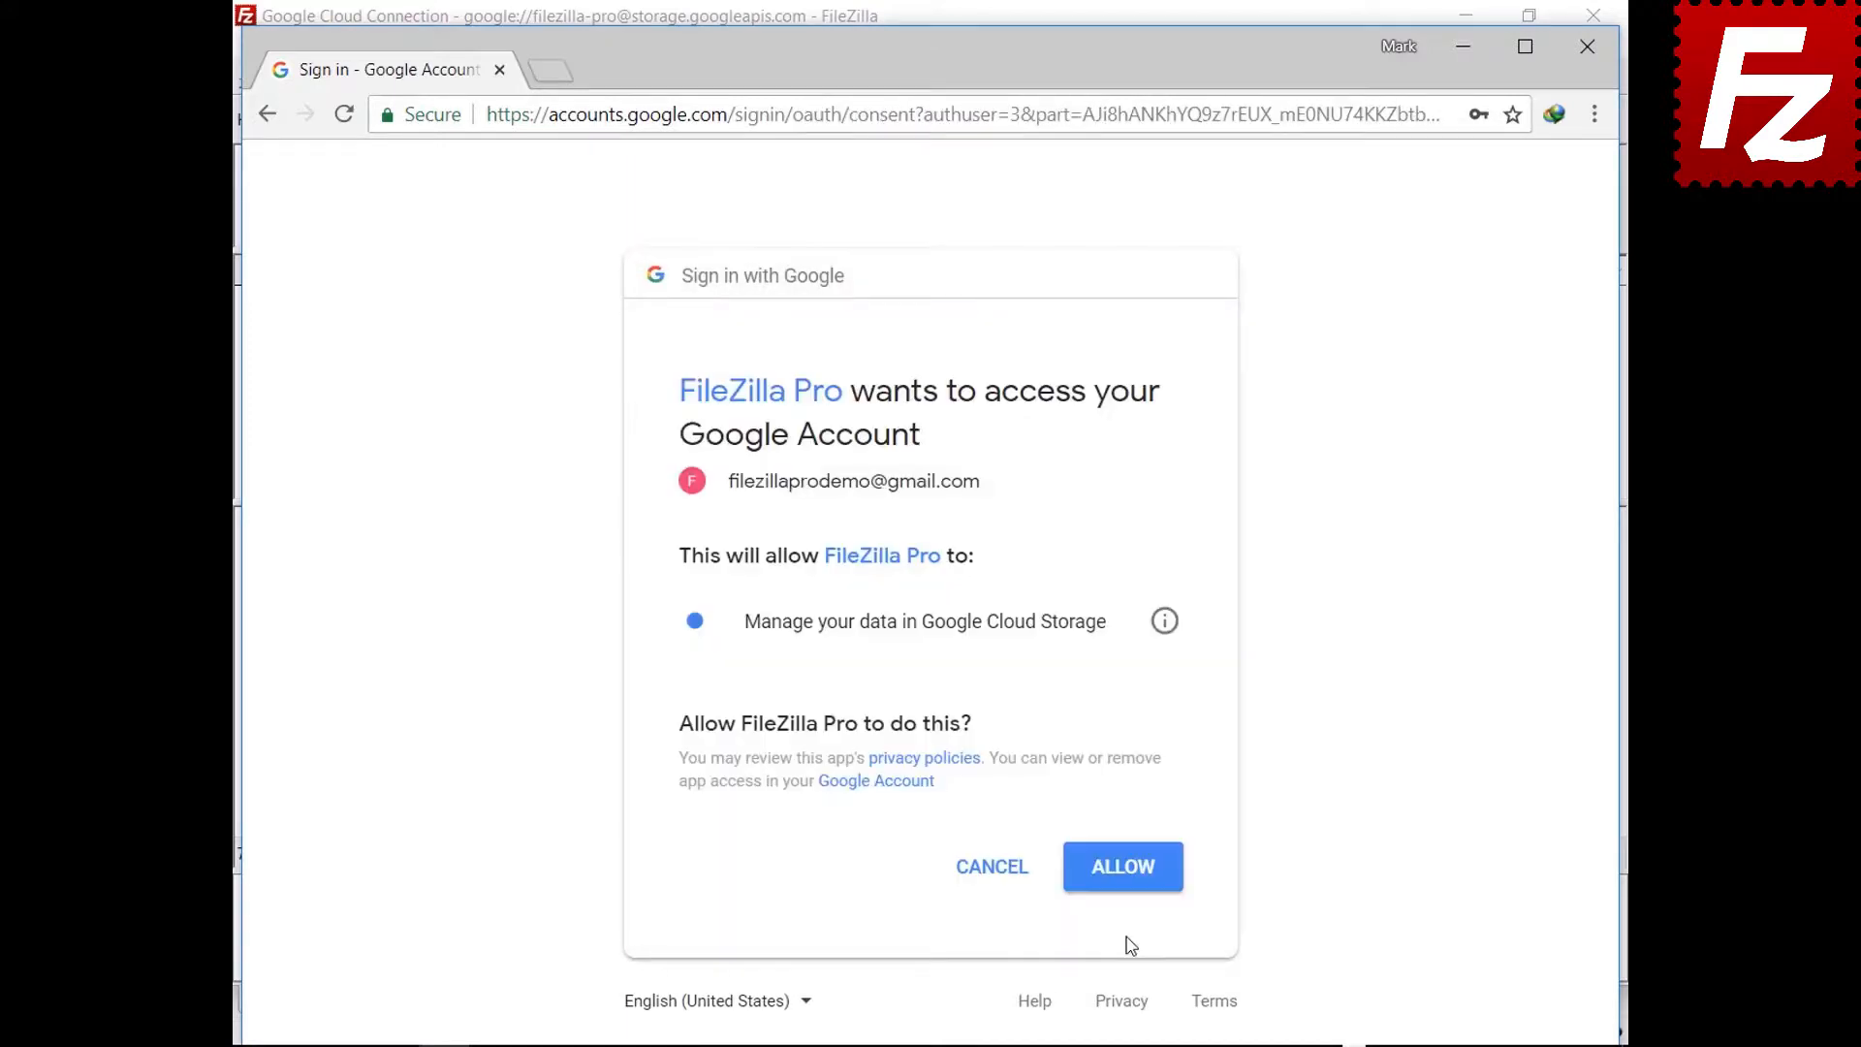
click(1124, 884)
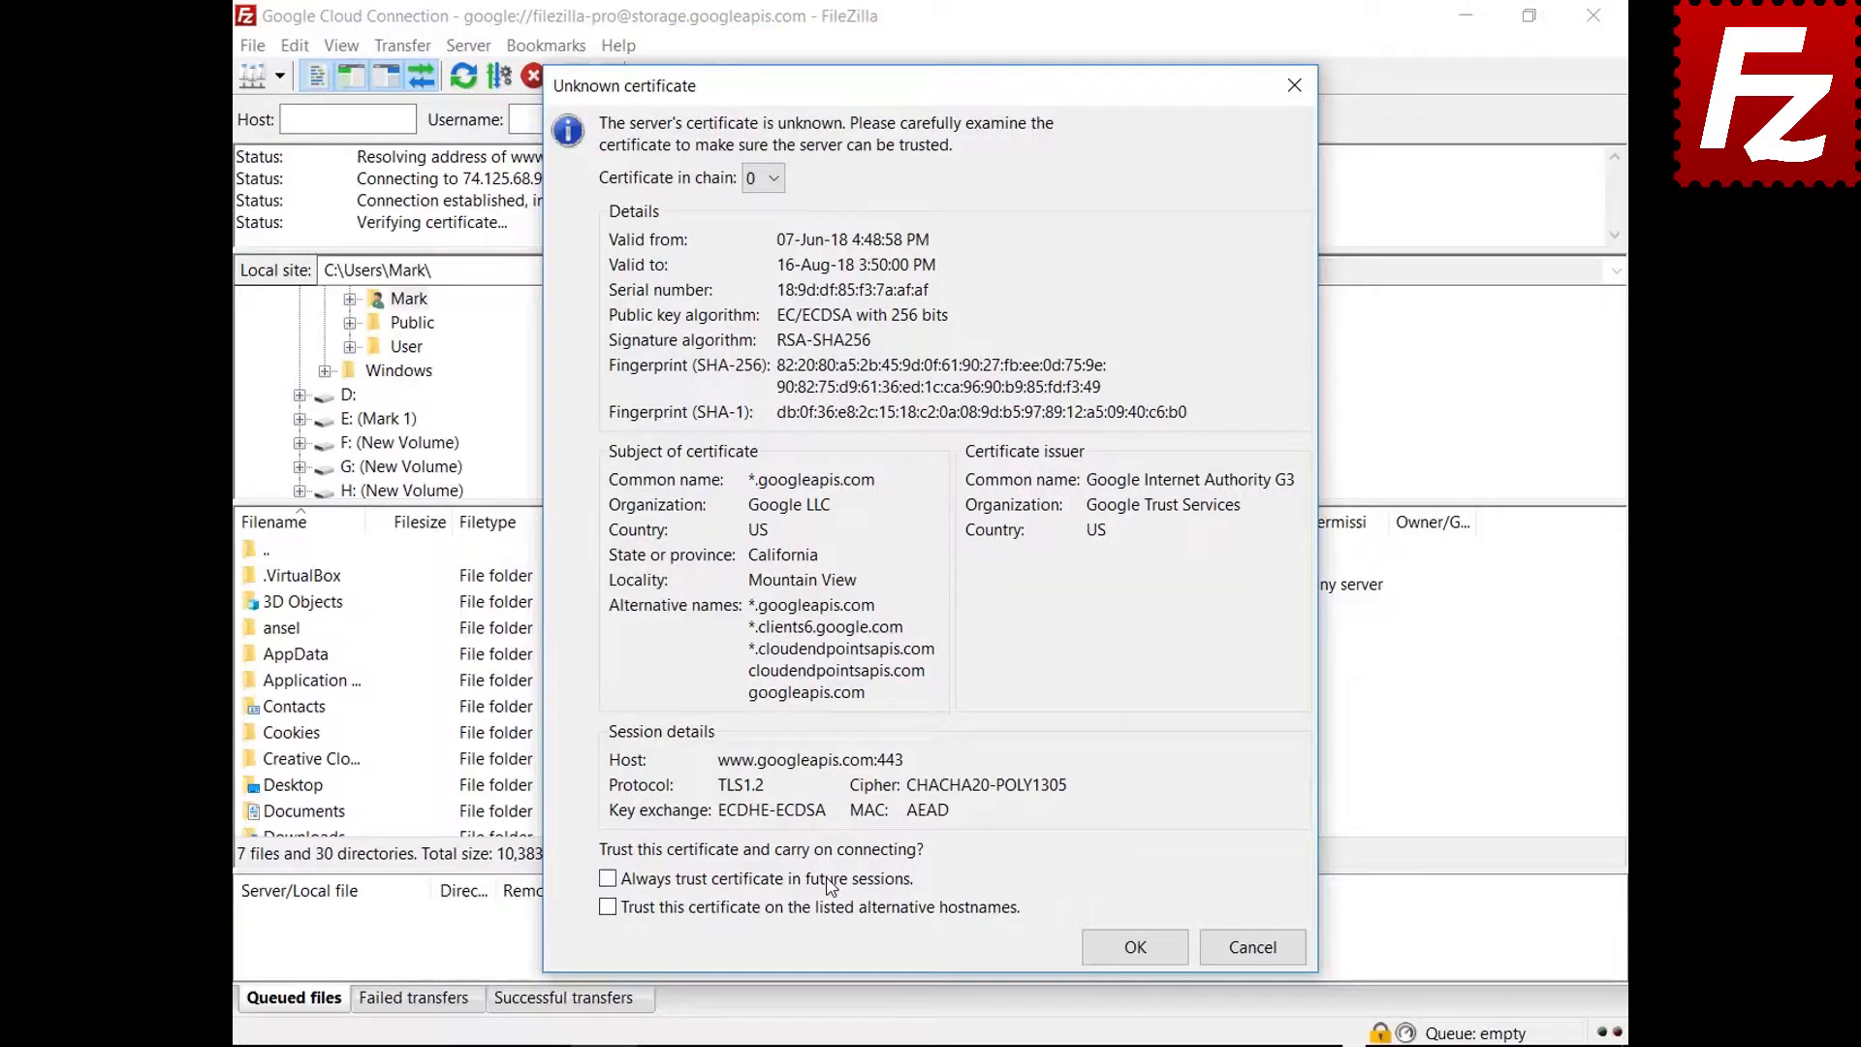
Permanently trust both Google certificates, including alternative hostnames, to finish the Google Cloud connection
click(826, 878)
click(826, 907)
click(1096, 964)
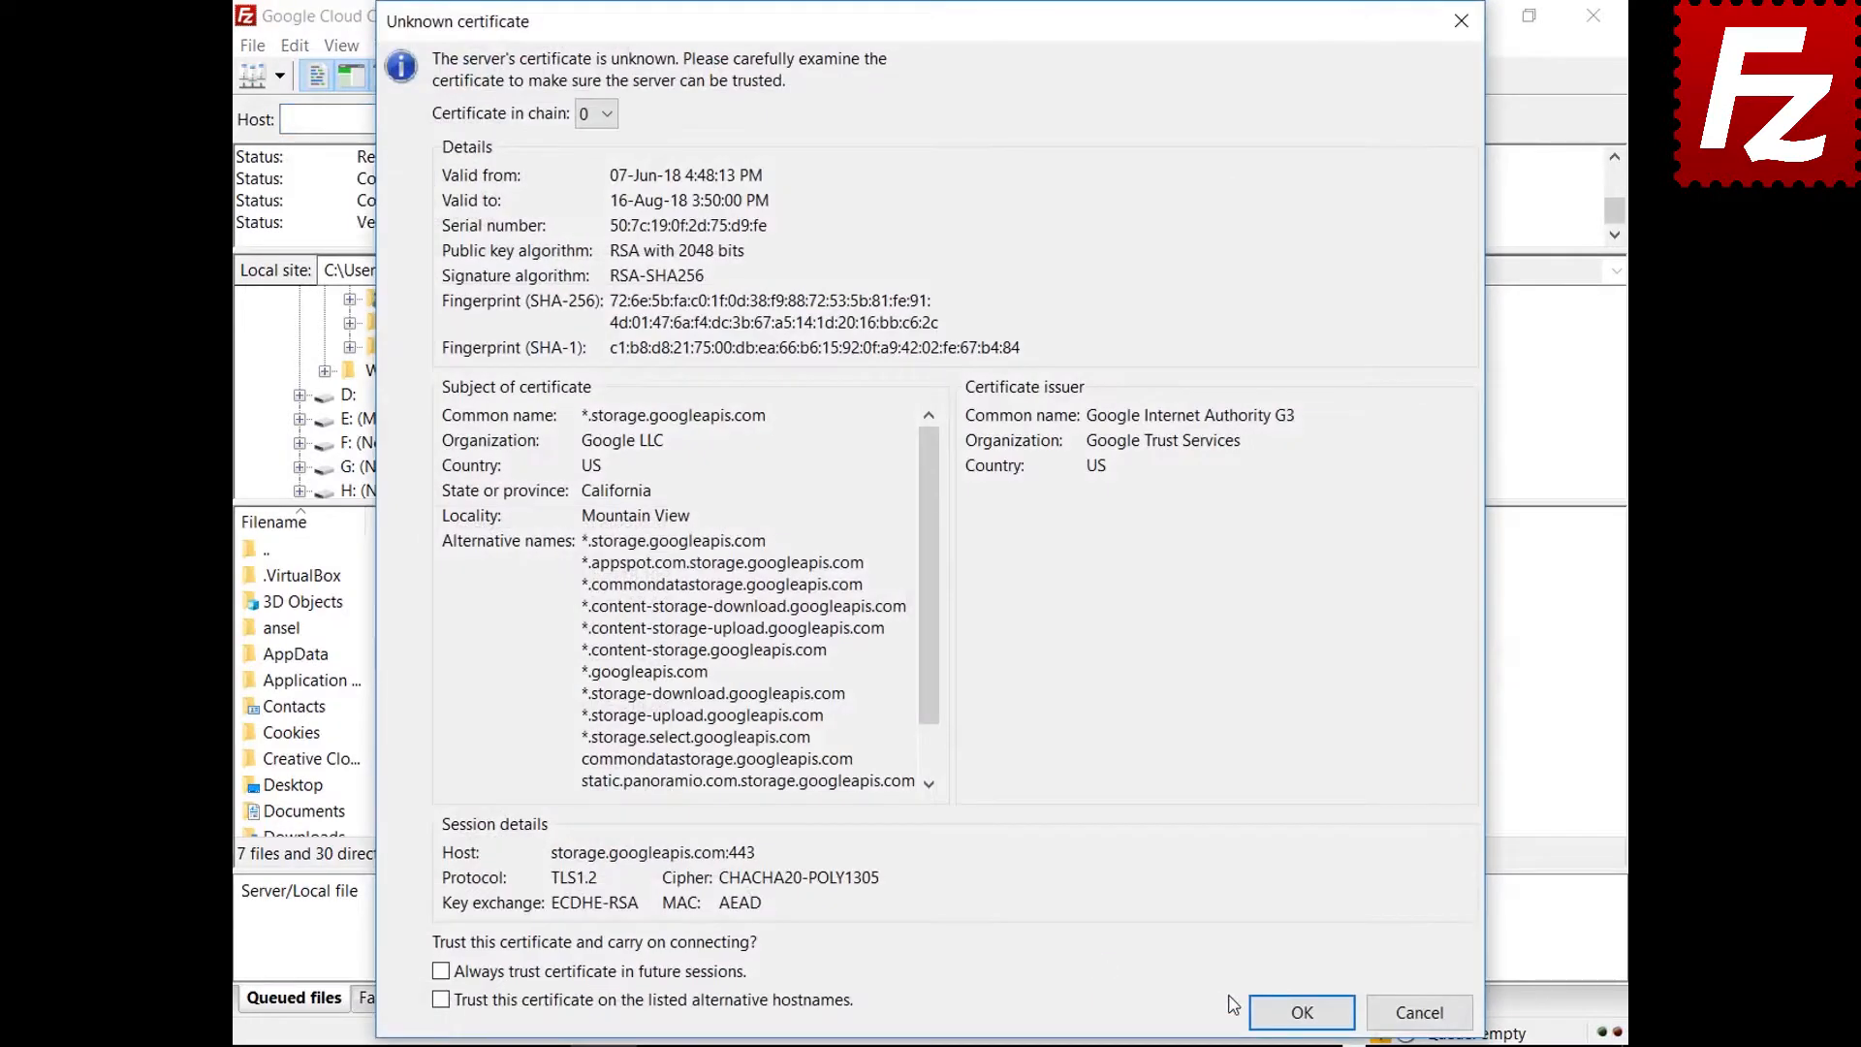
click(1275, 1013)
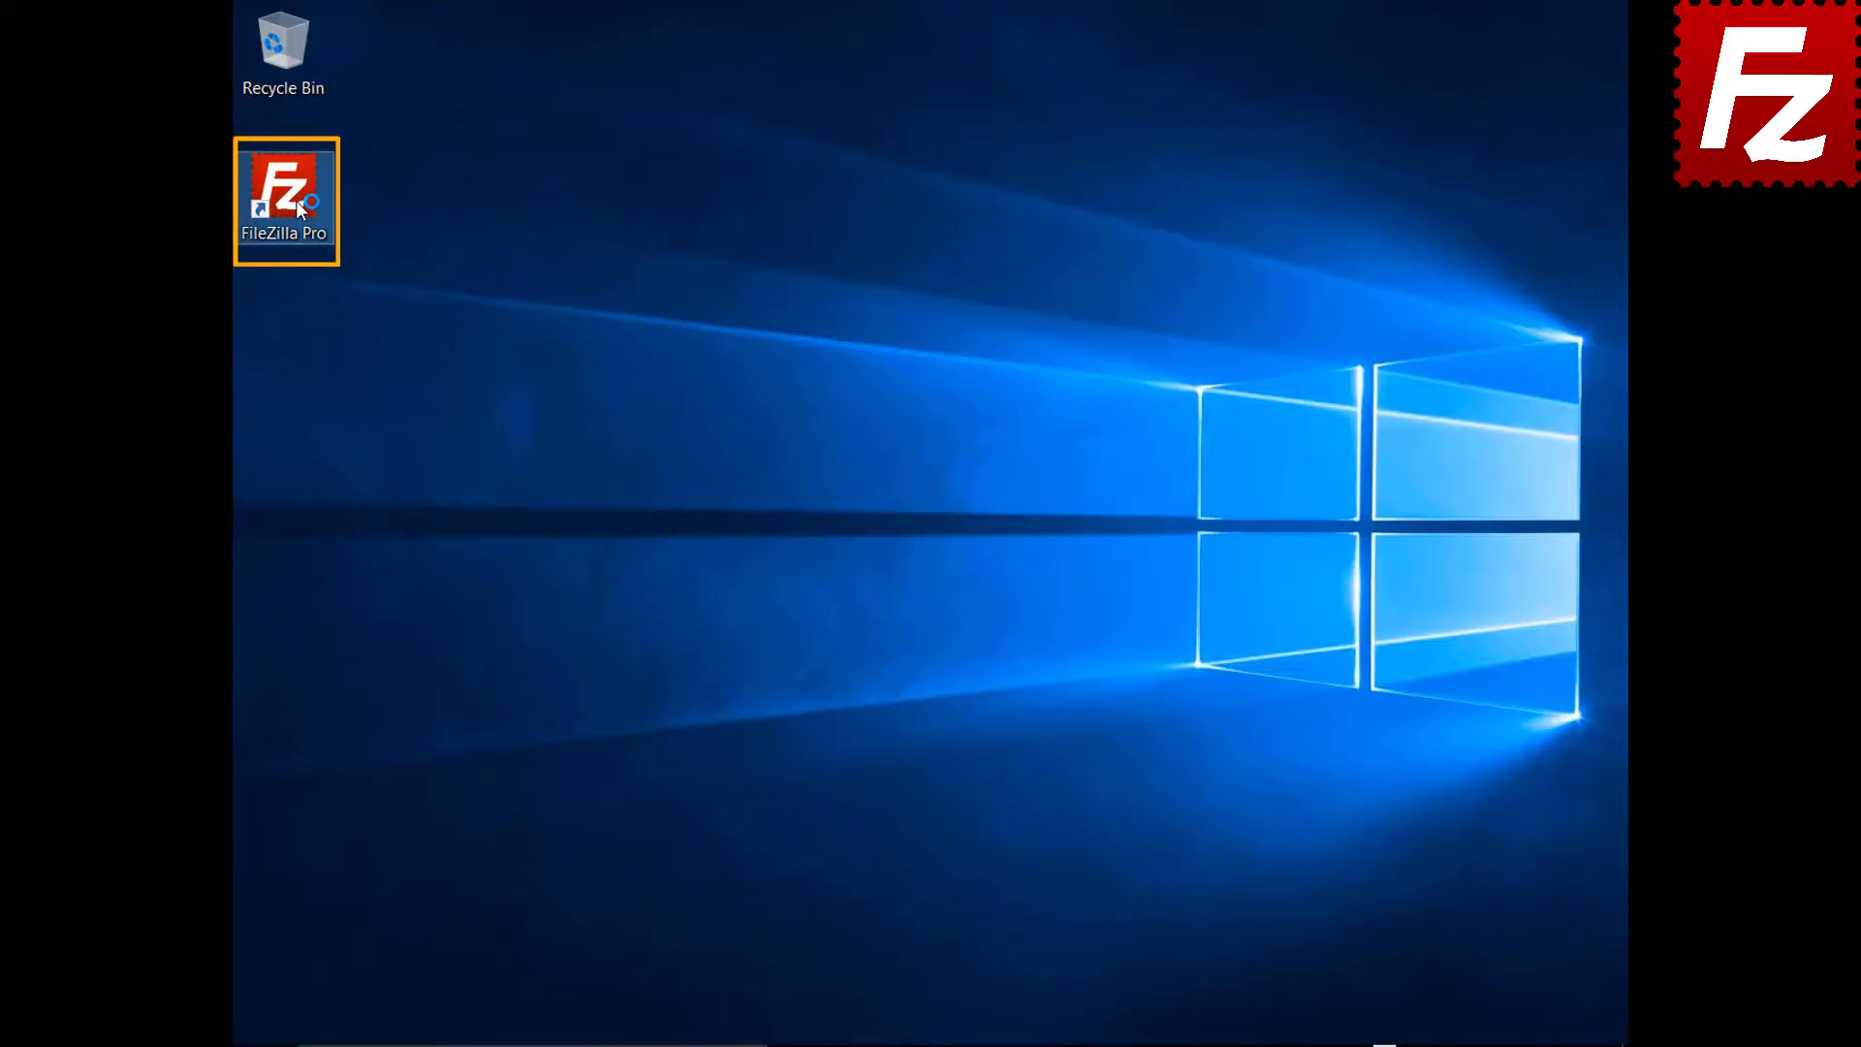
Launch FileZilla Pro and add a new Site Manager entry named 'Google Drive'
double_click(296, 202)
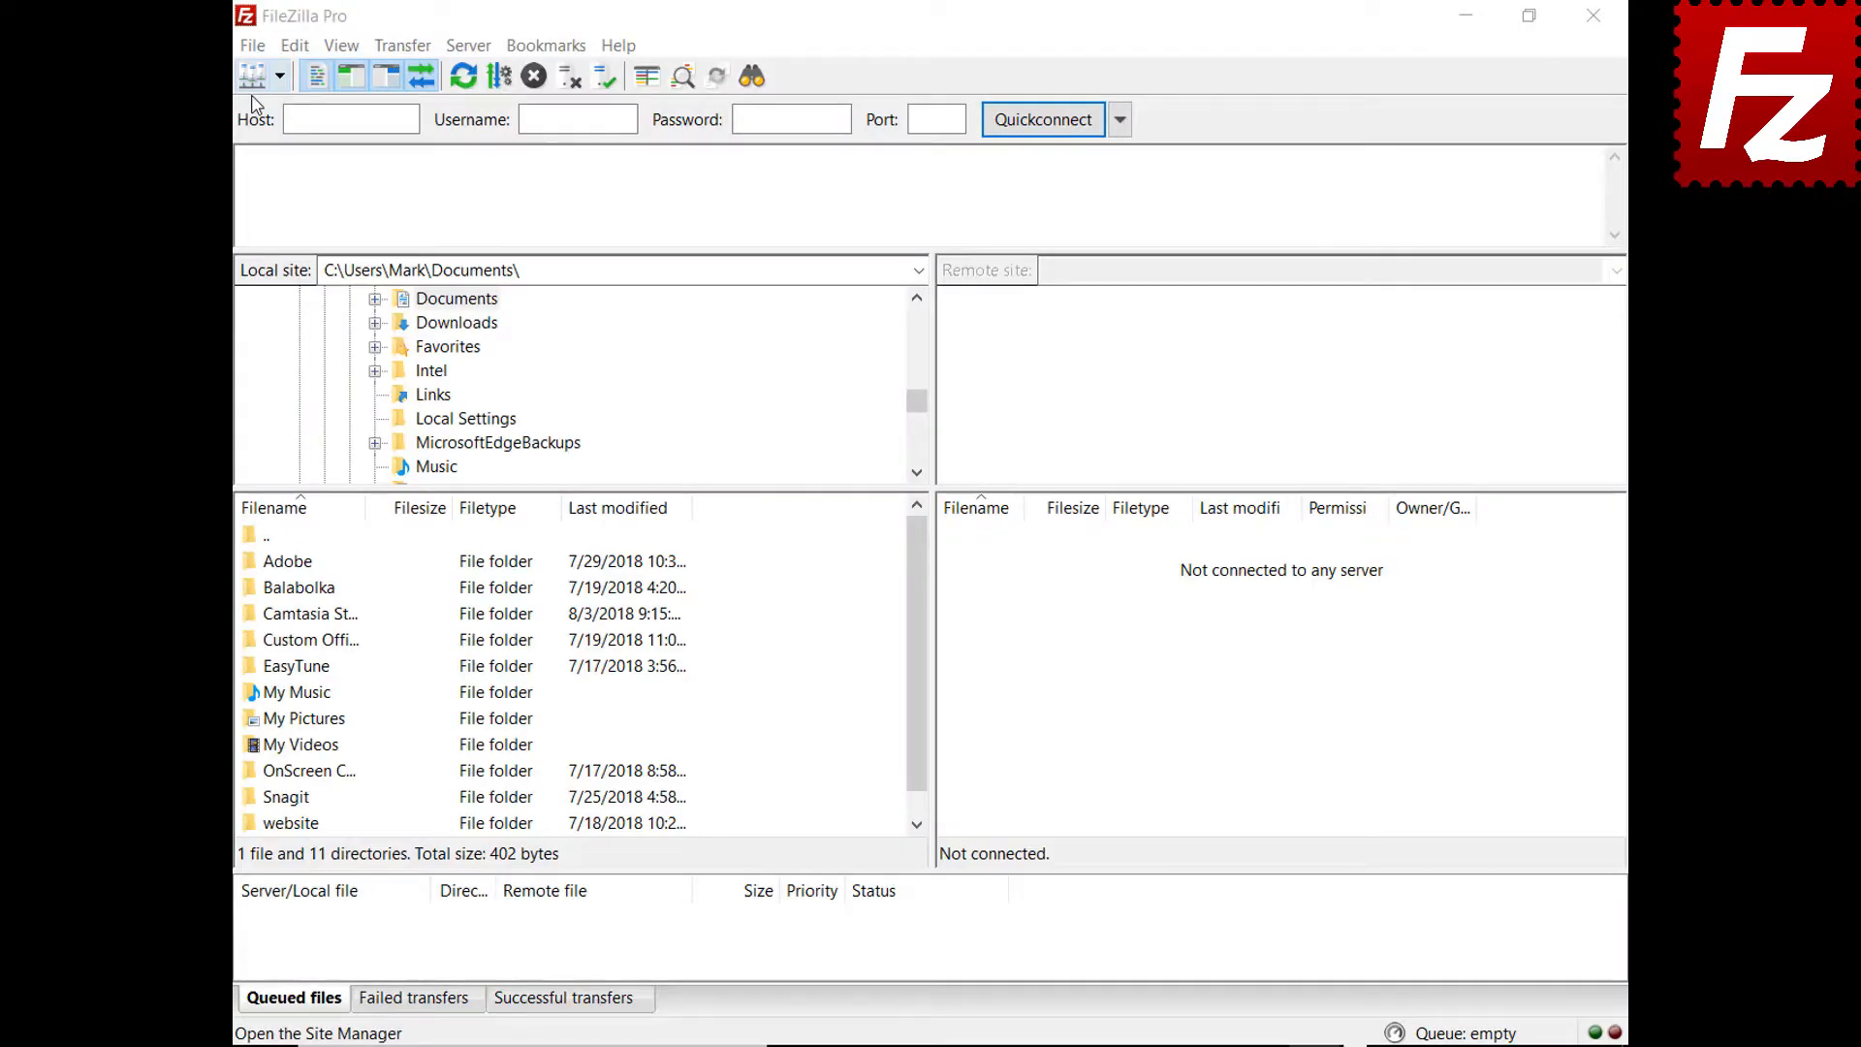
click(252, 46)
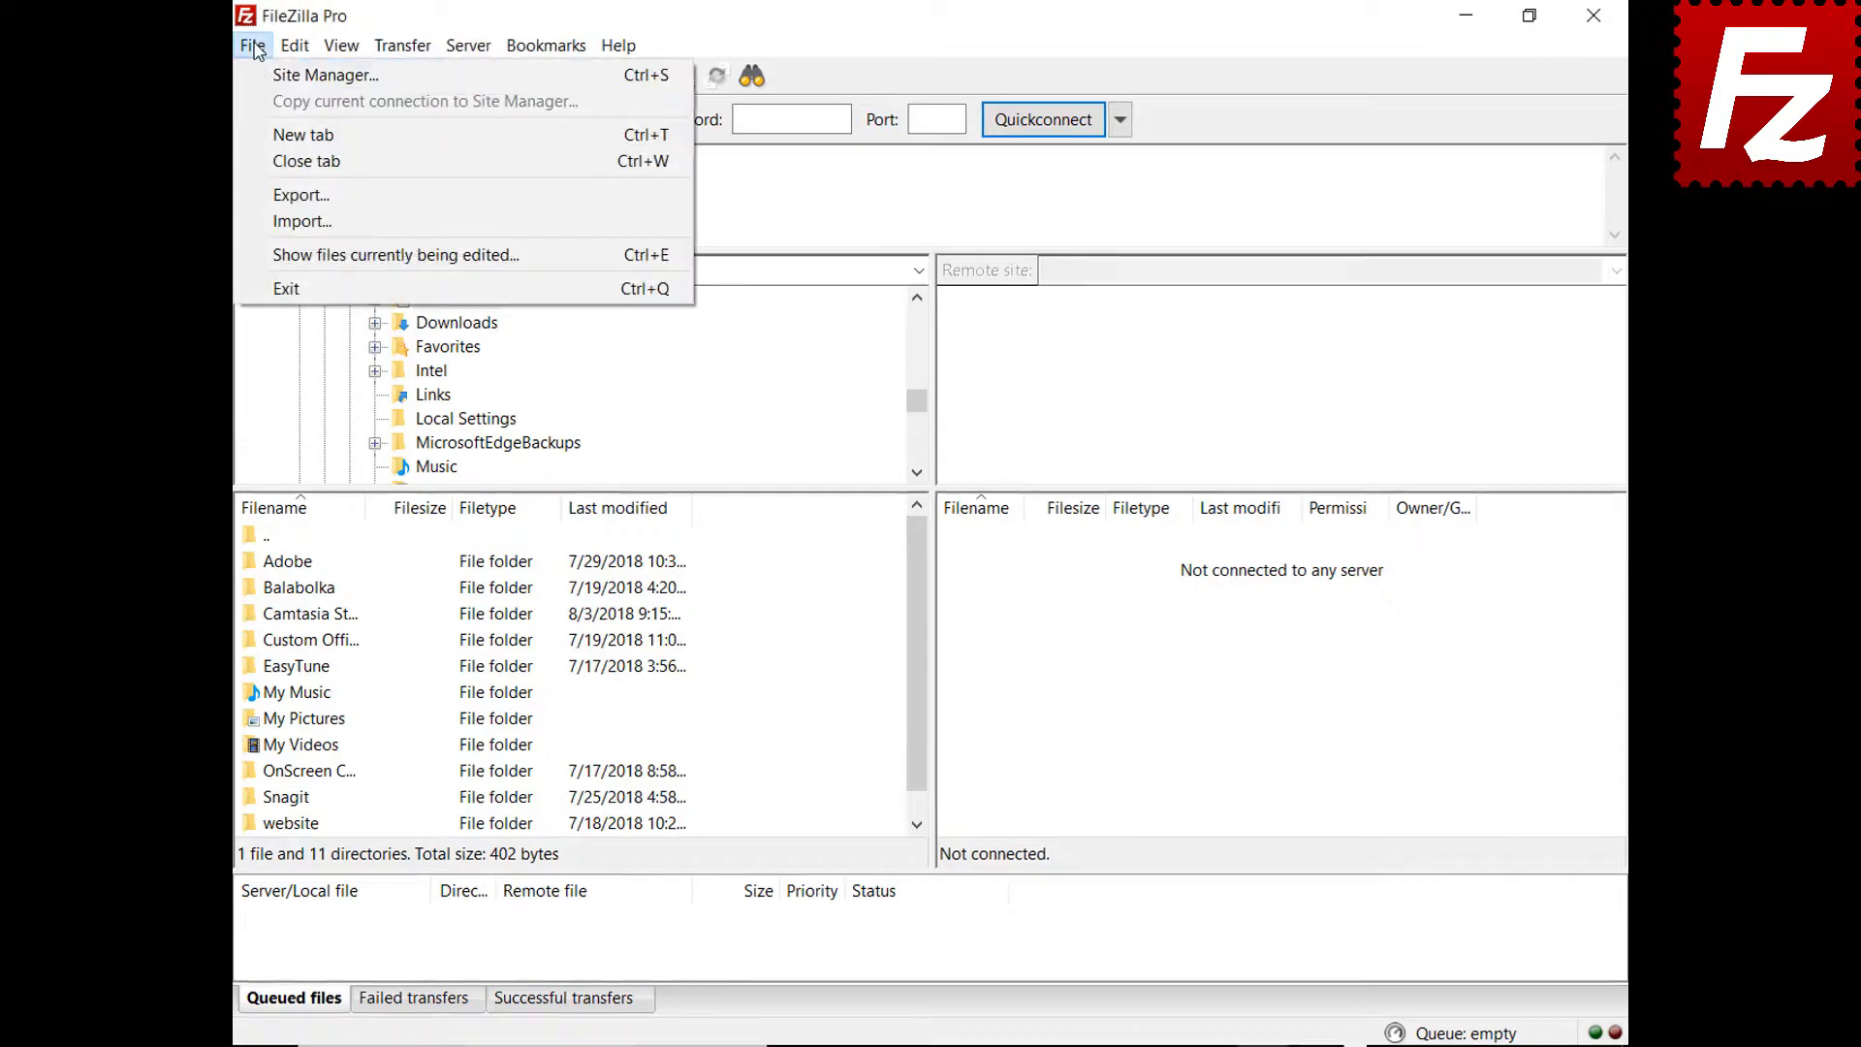
click(299, 81)
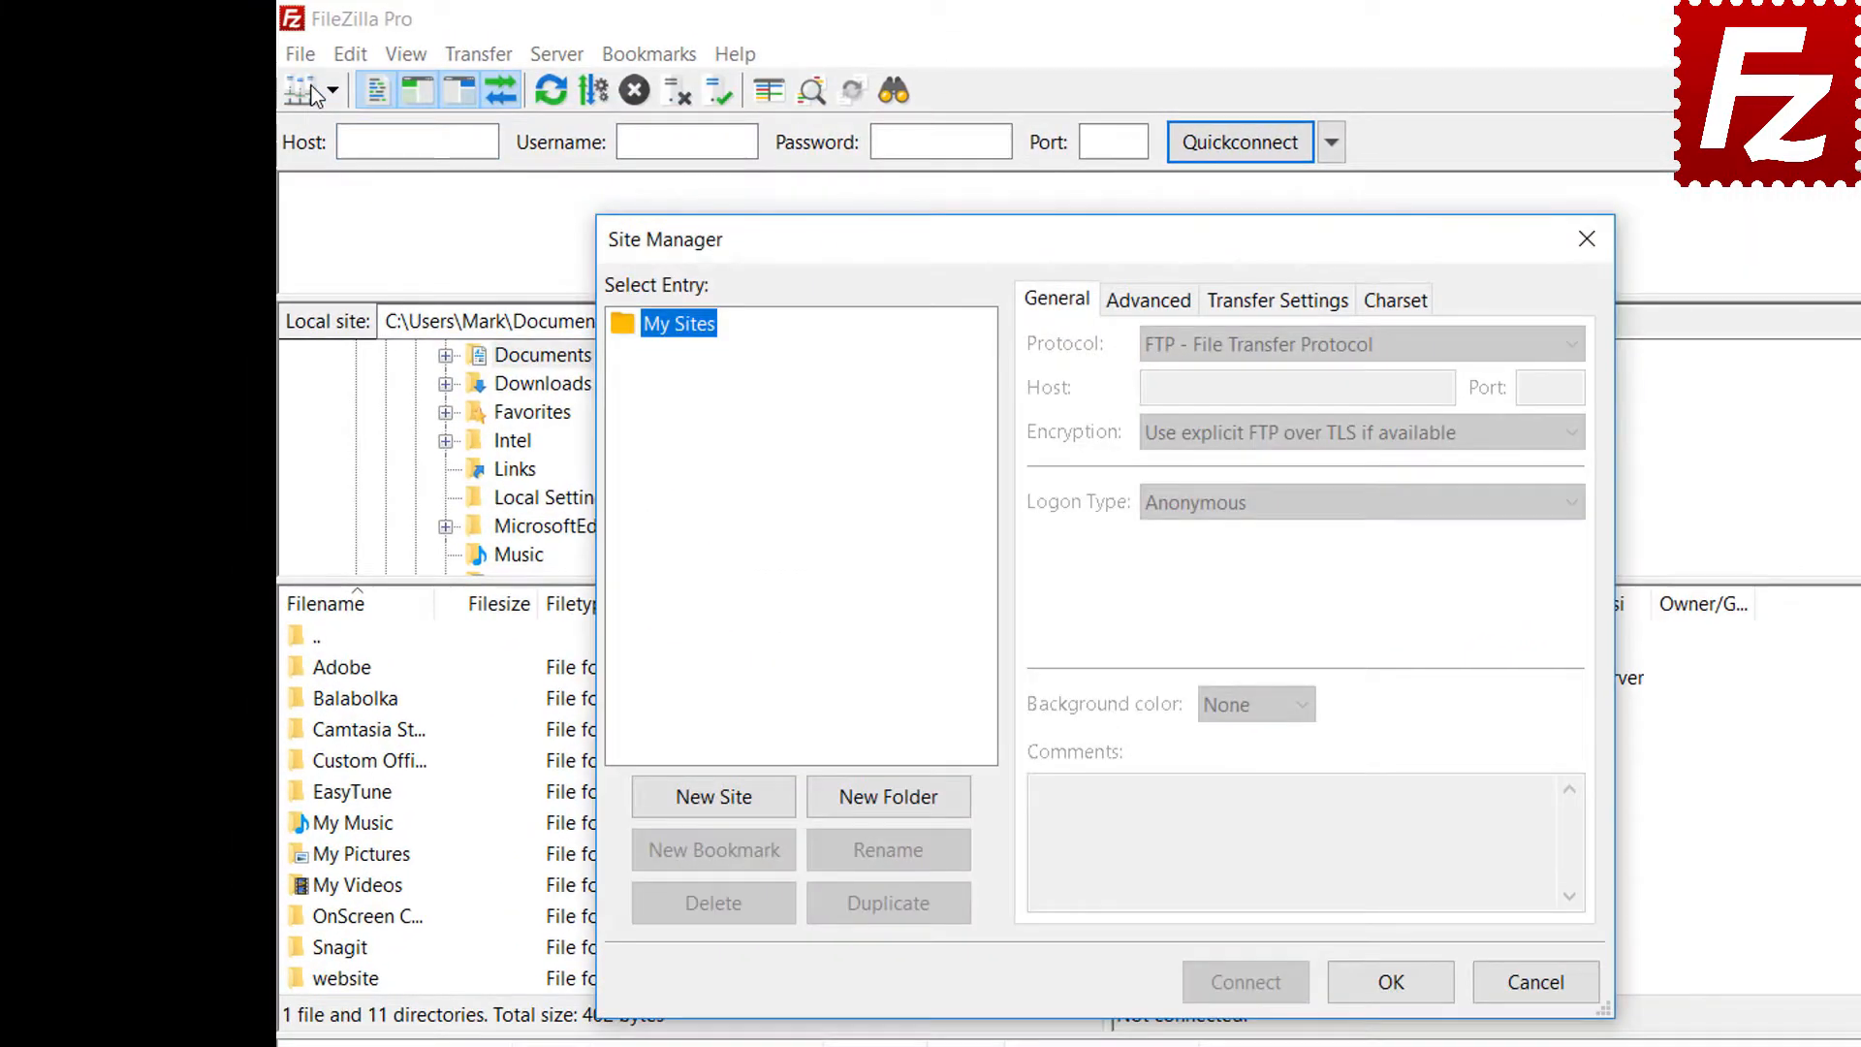
click(715, 807)
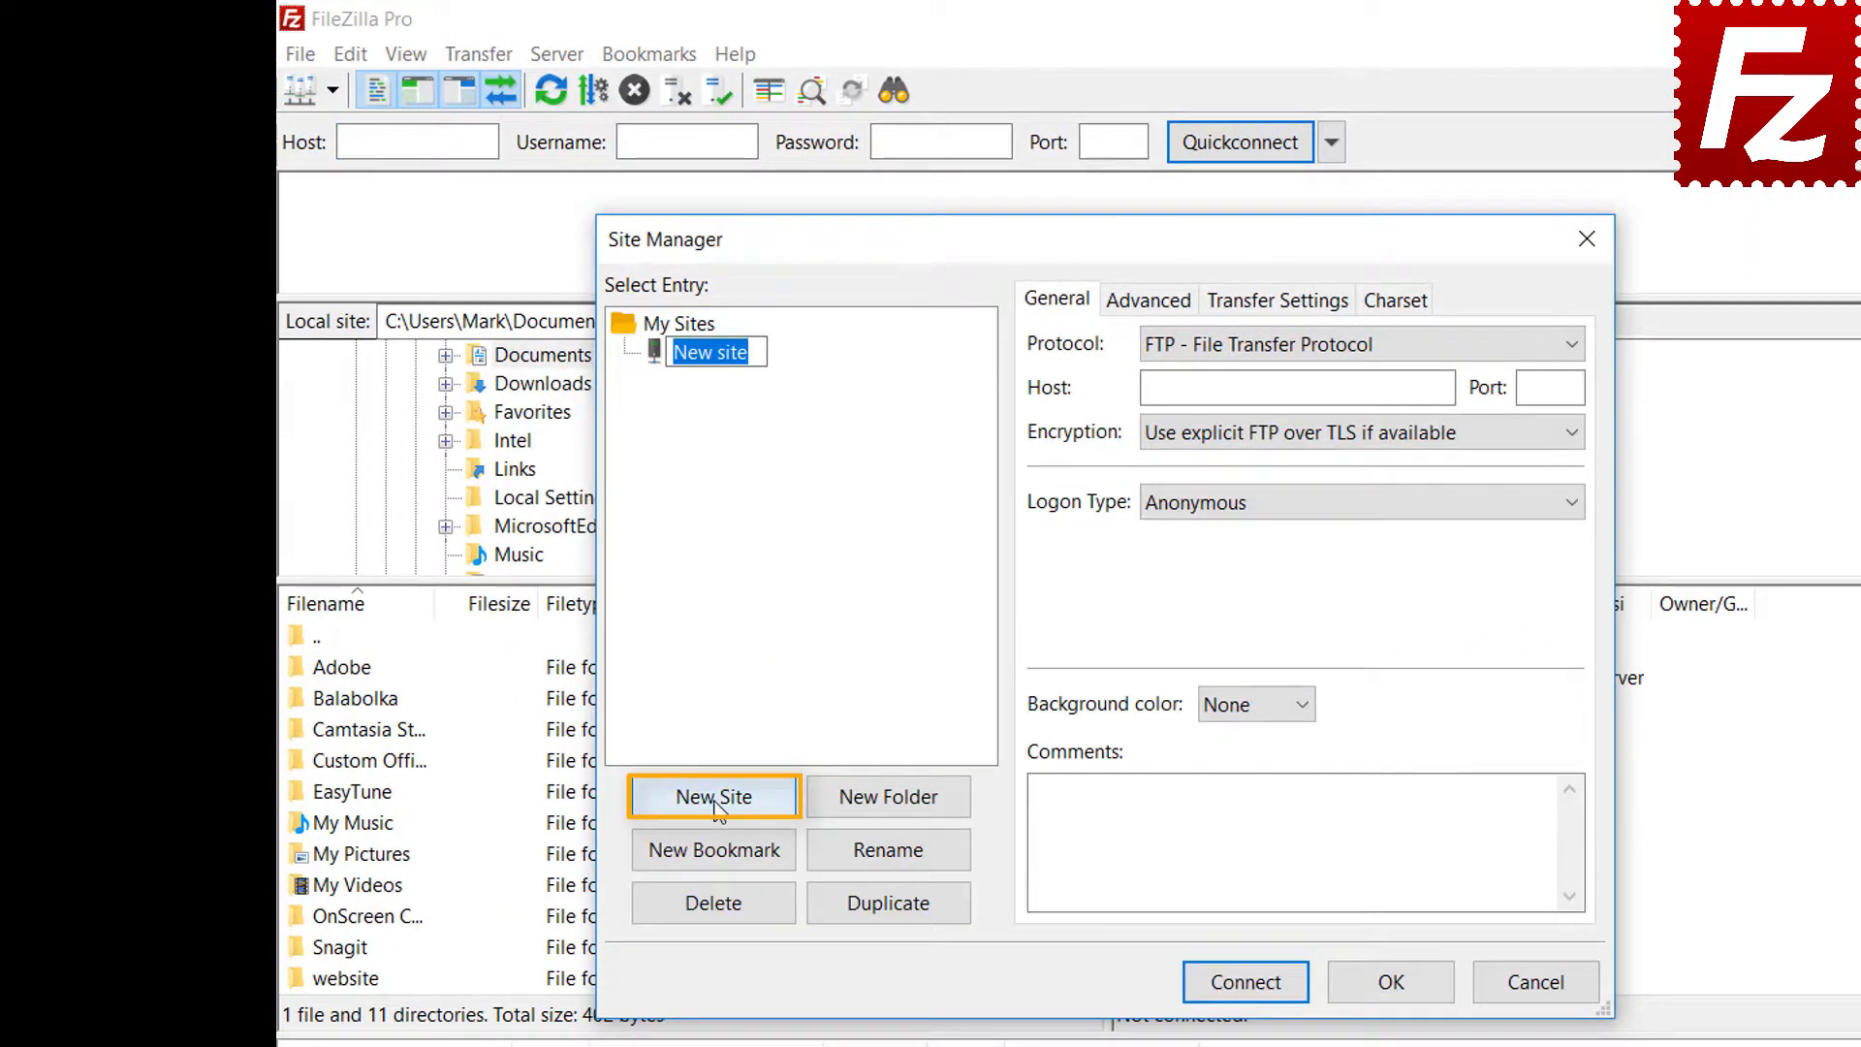
text(Google Drive)
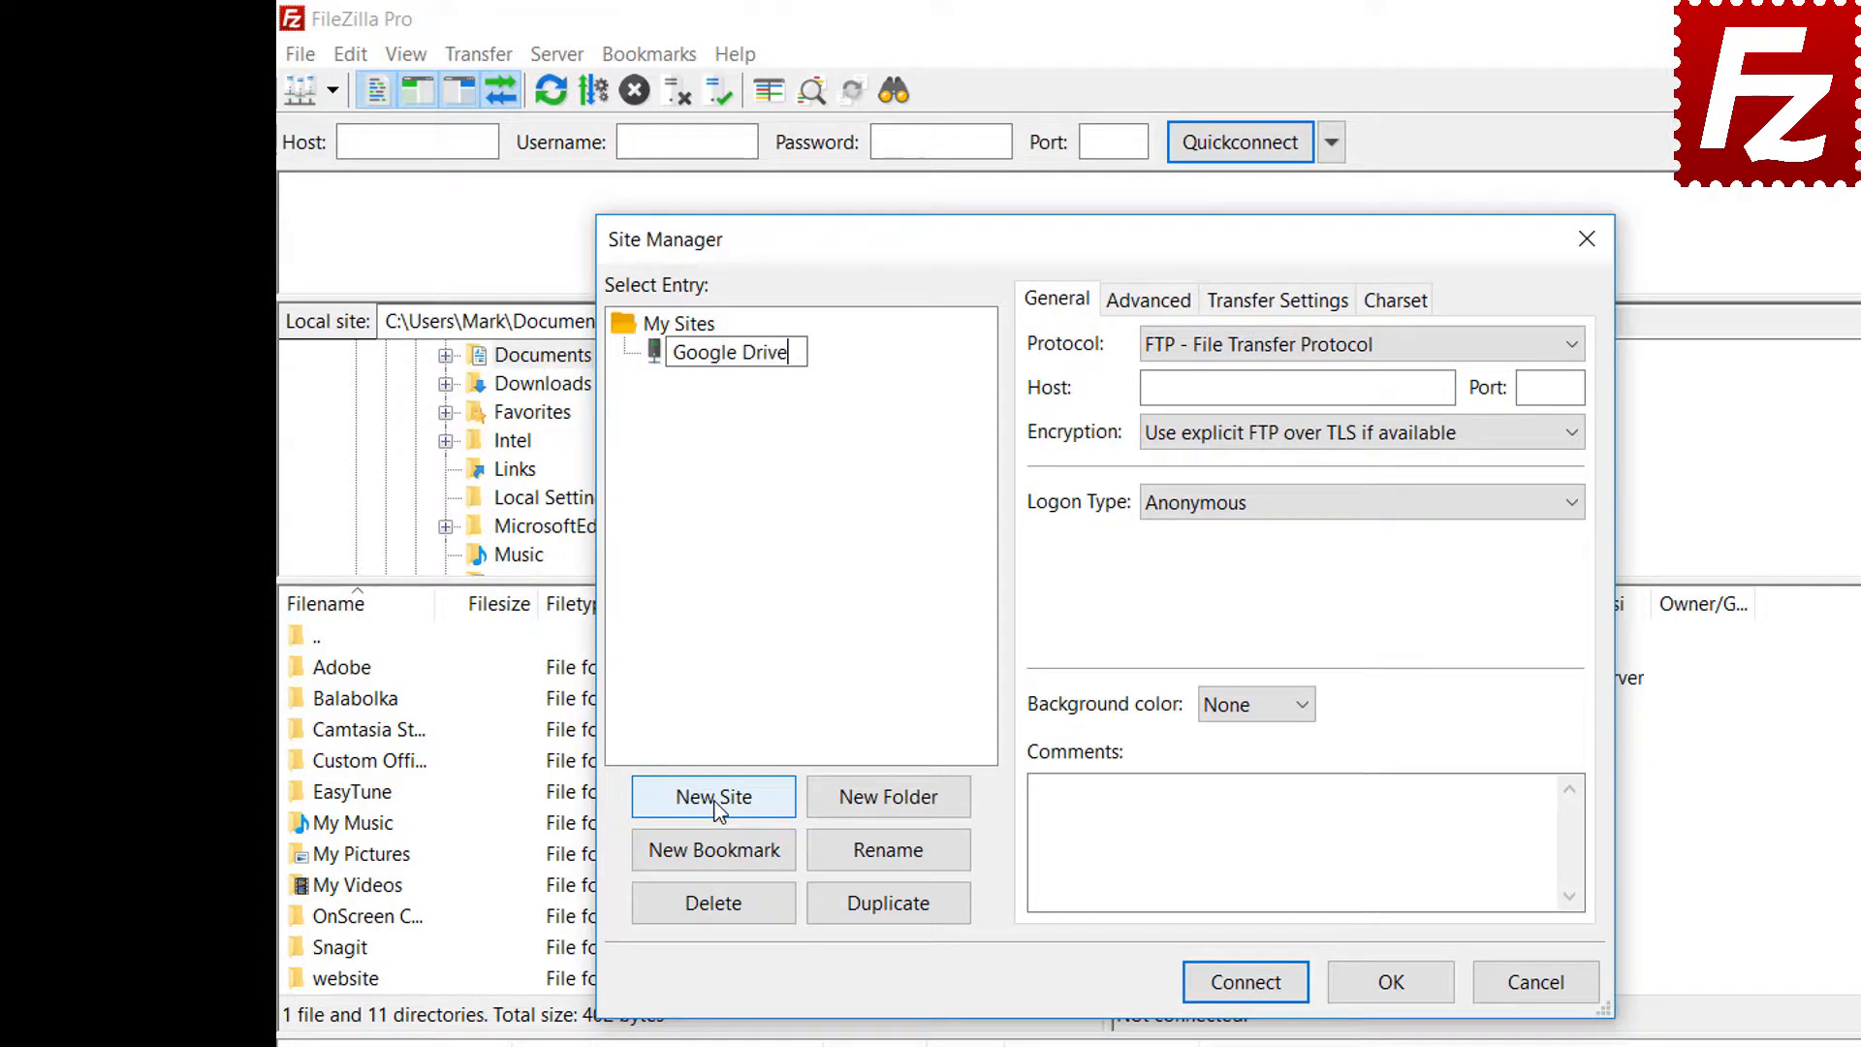
Set the site's protocol to Google Drive, enter the Google account e-mail as user, and connect
click(1283, 356)
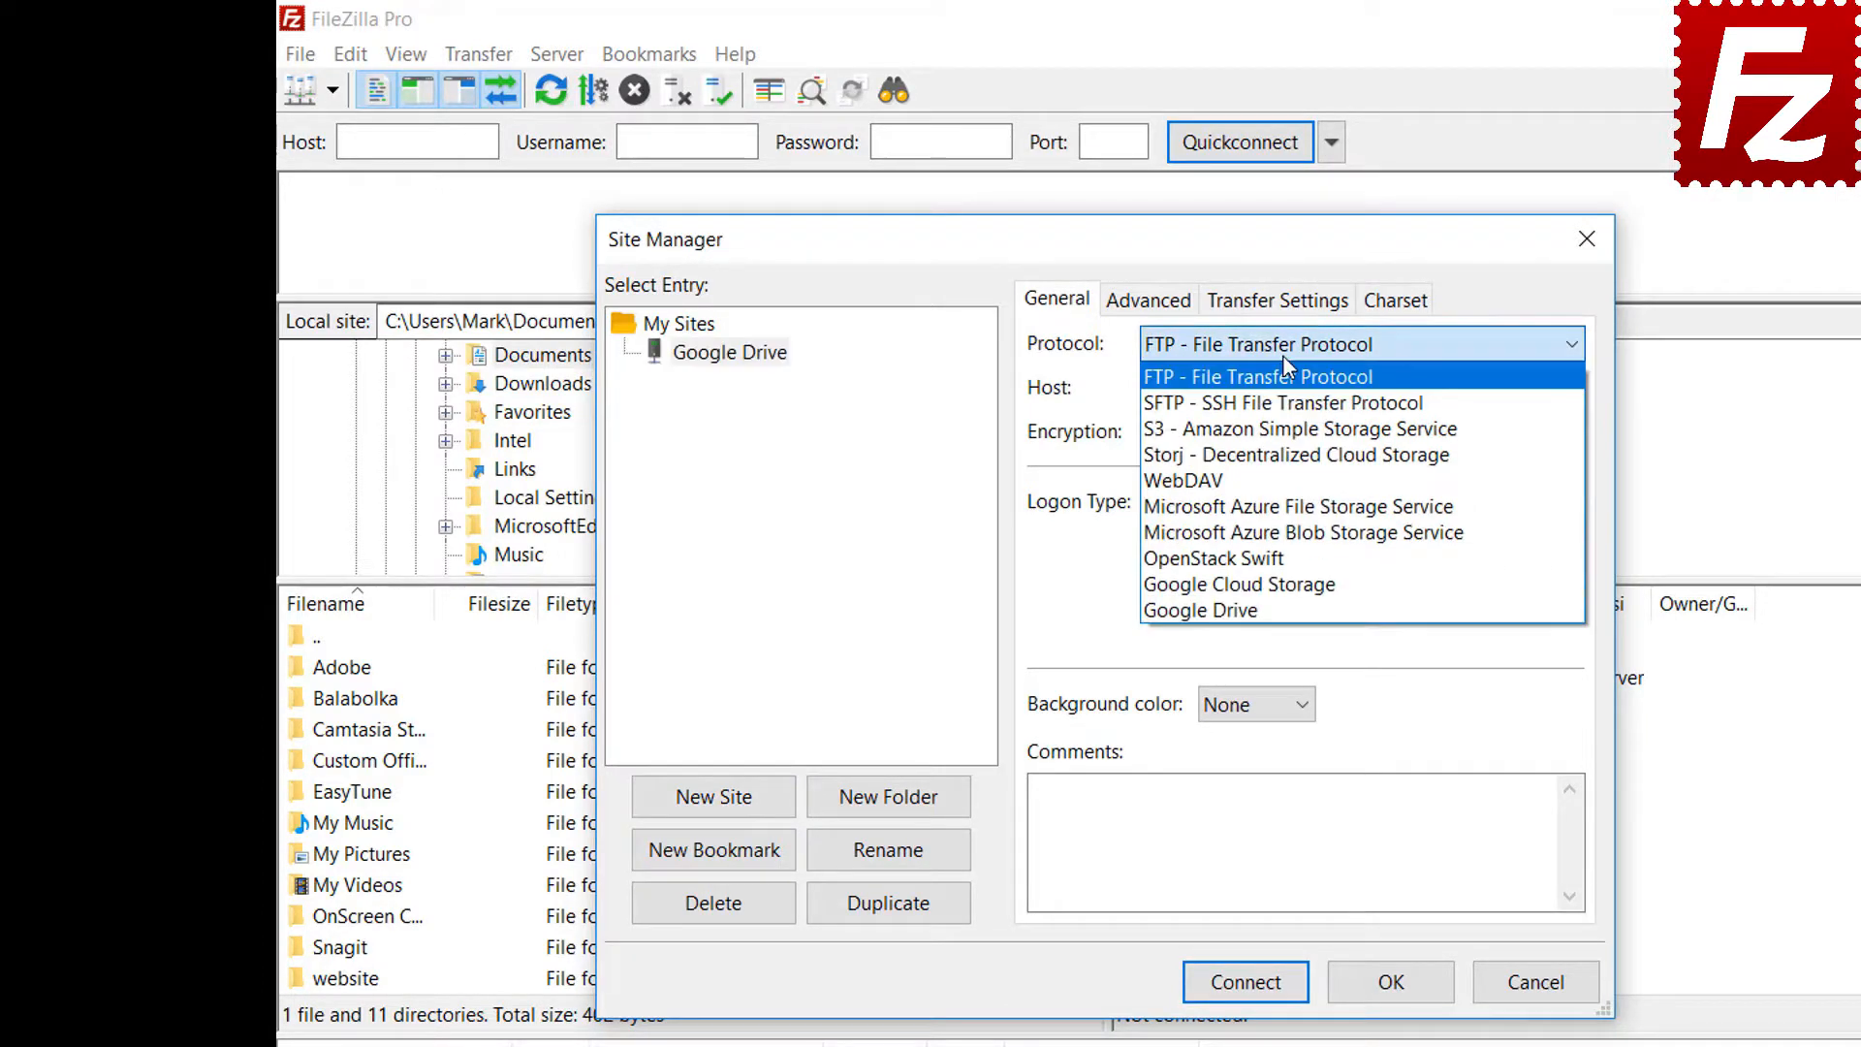
click(1275, 603)
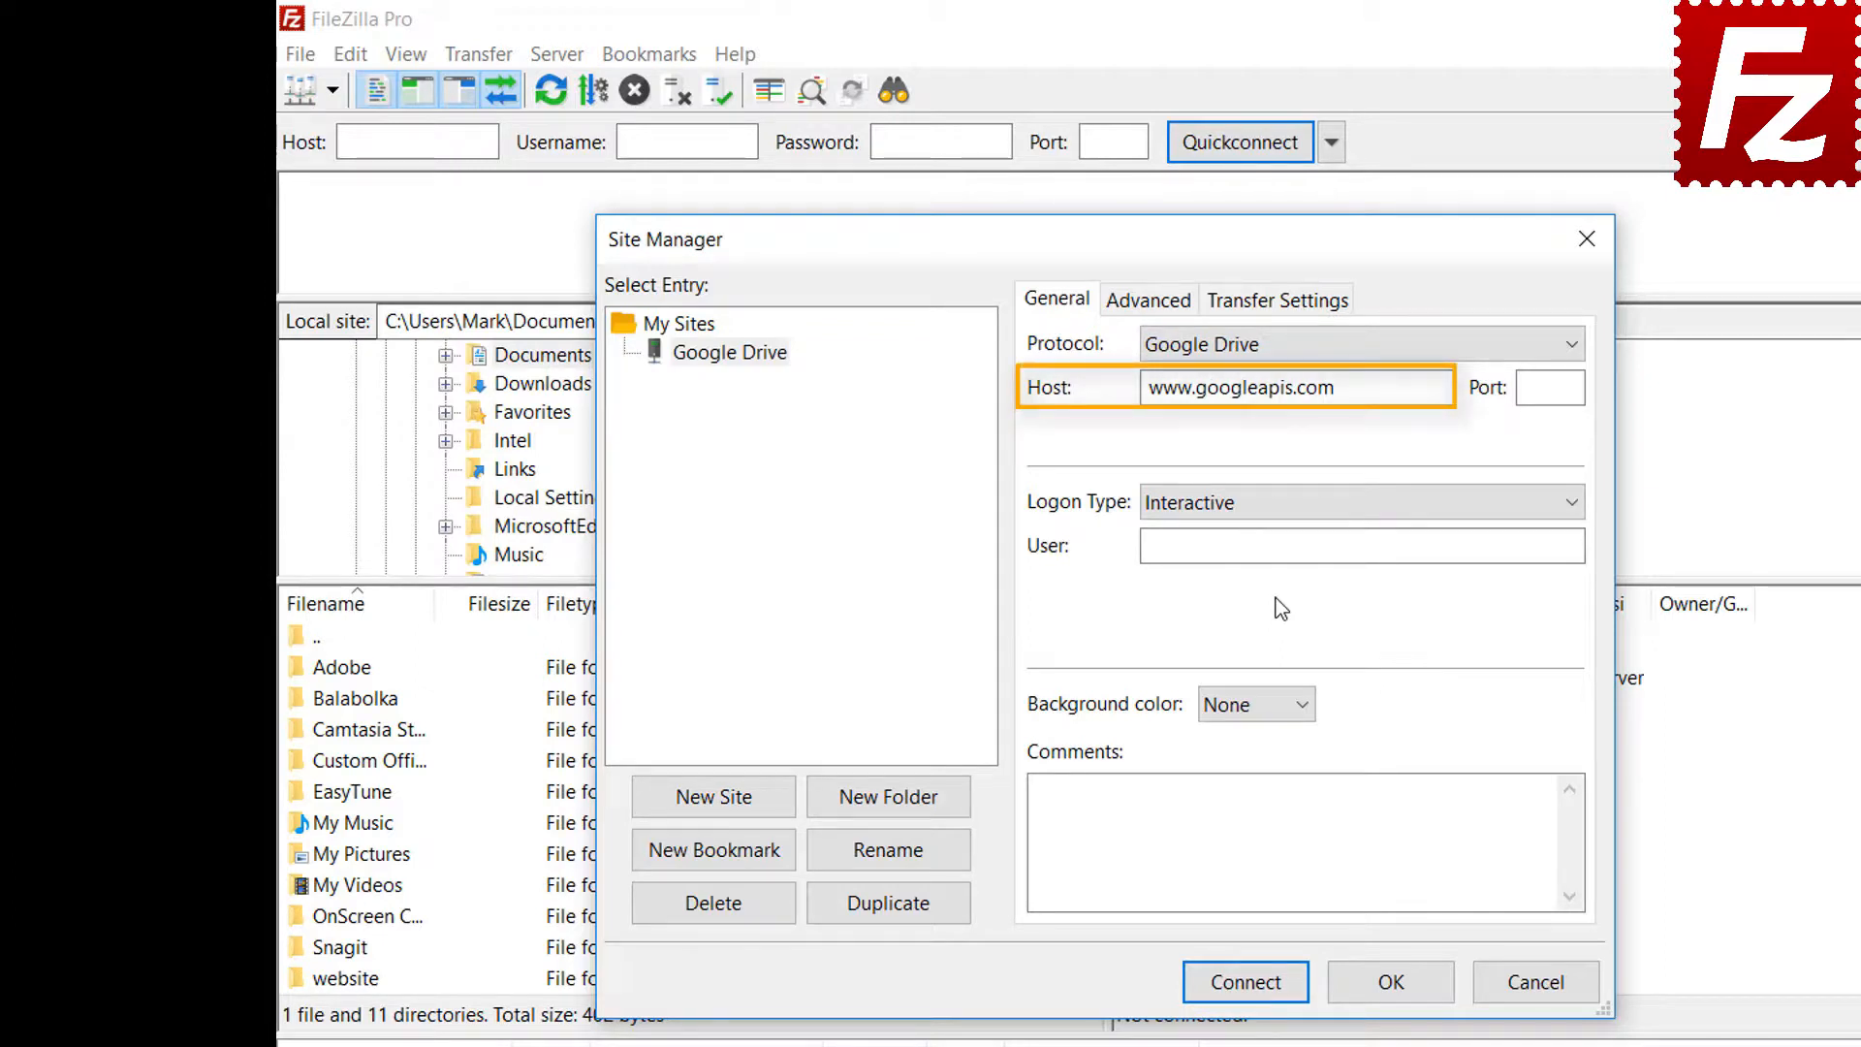
click(1483, 545)
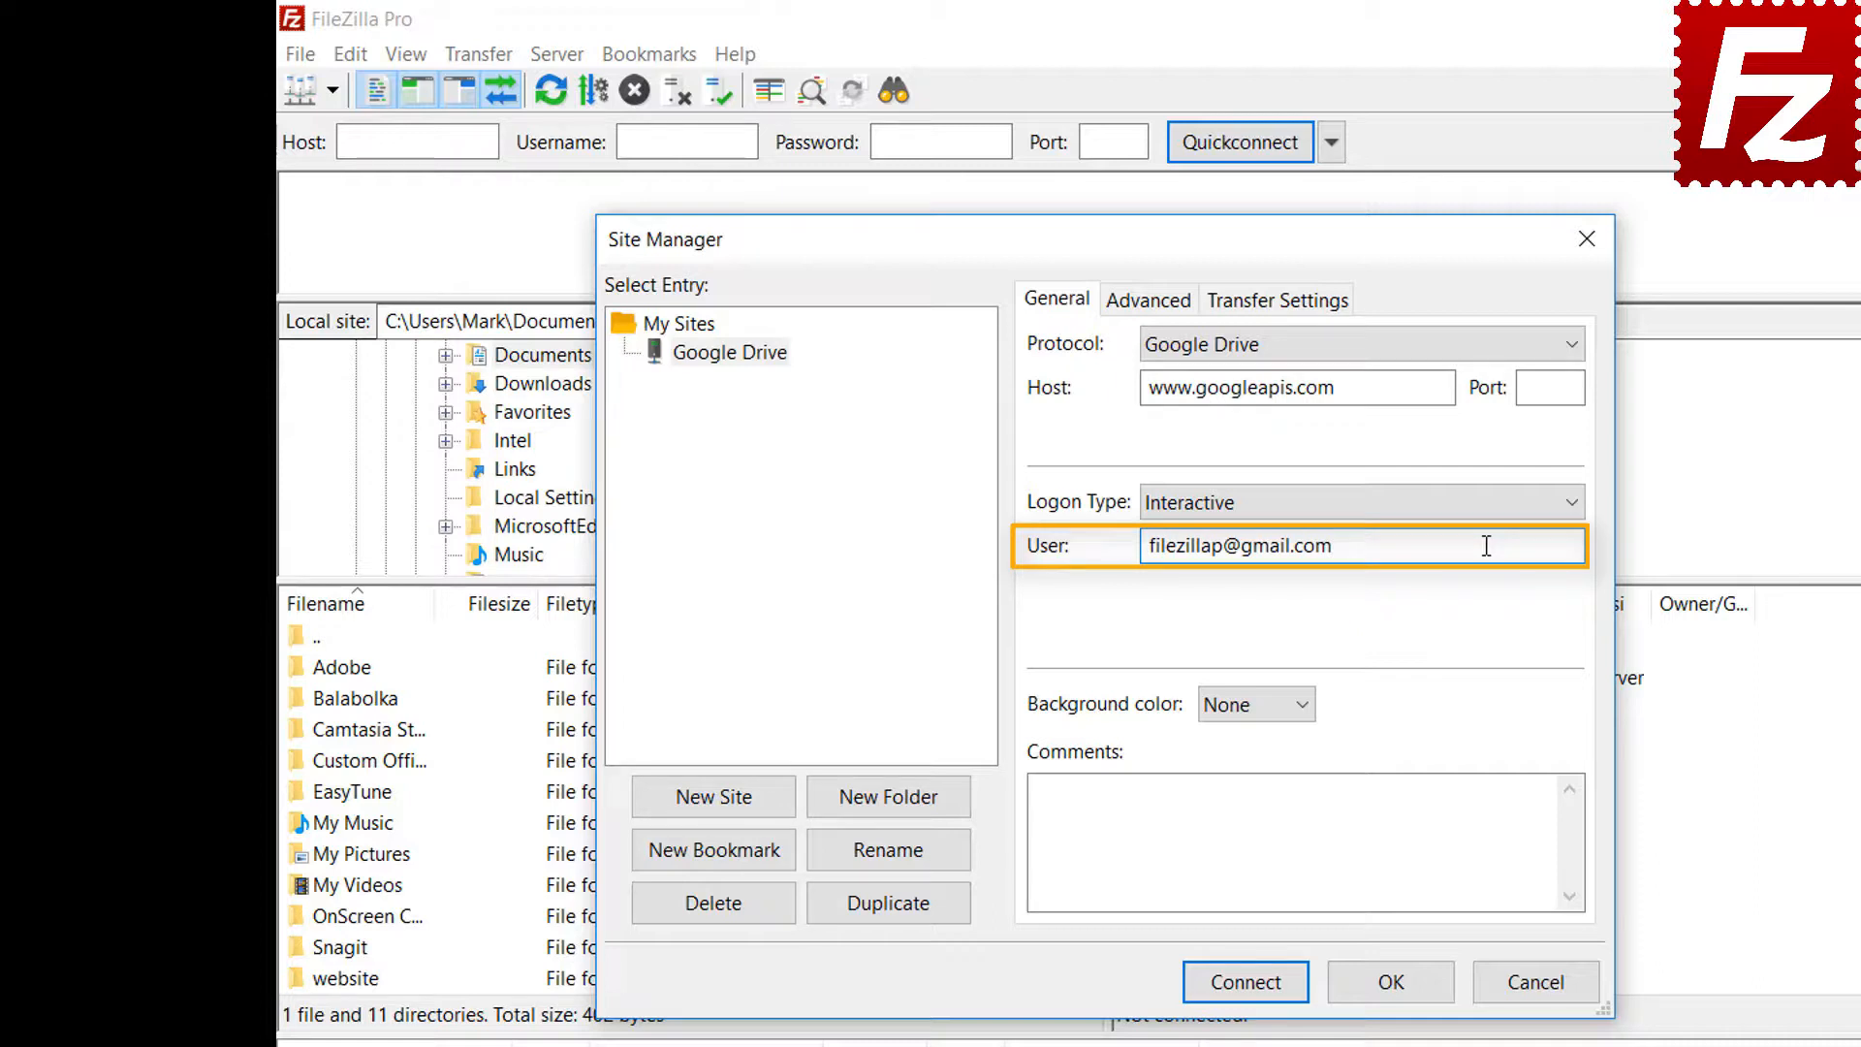
click(1252, 991)
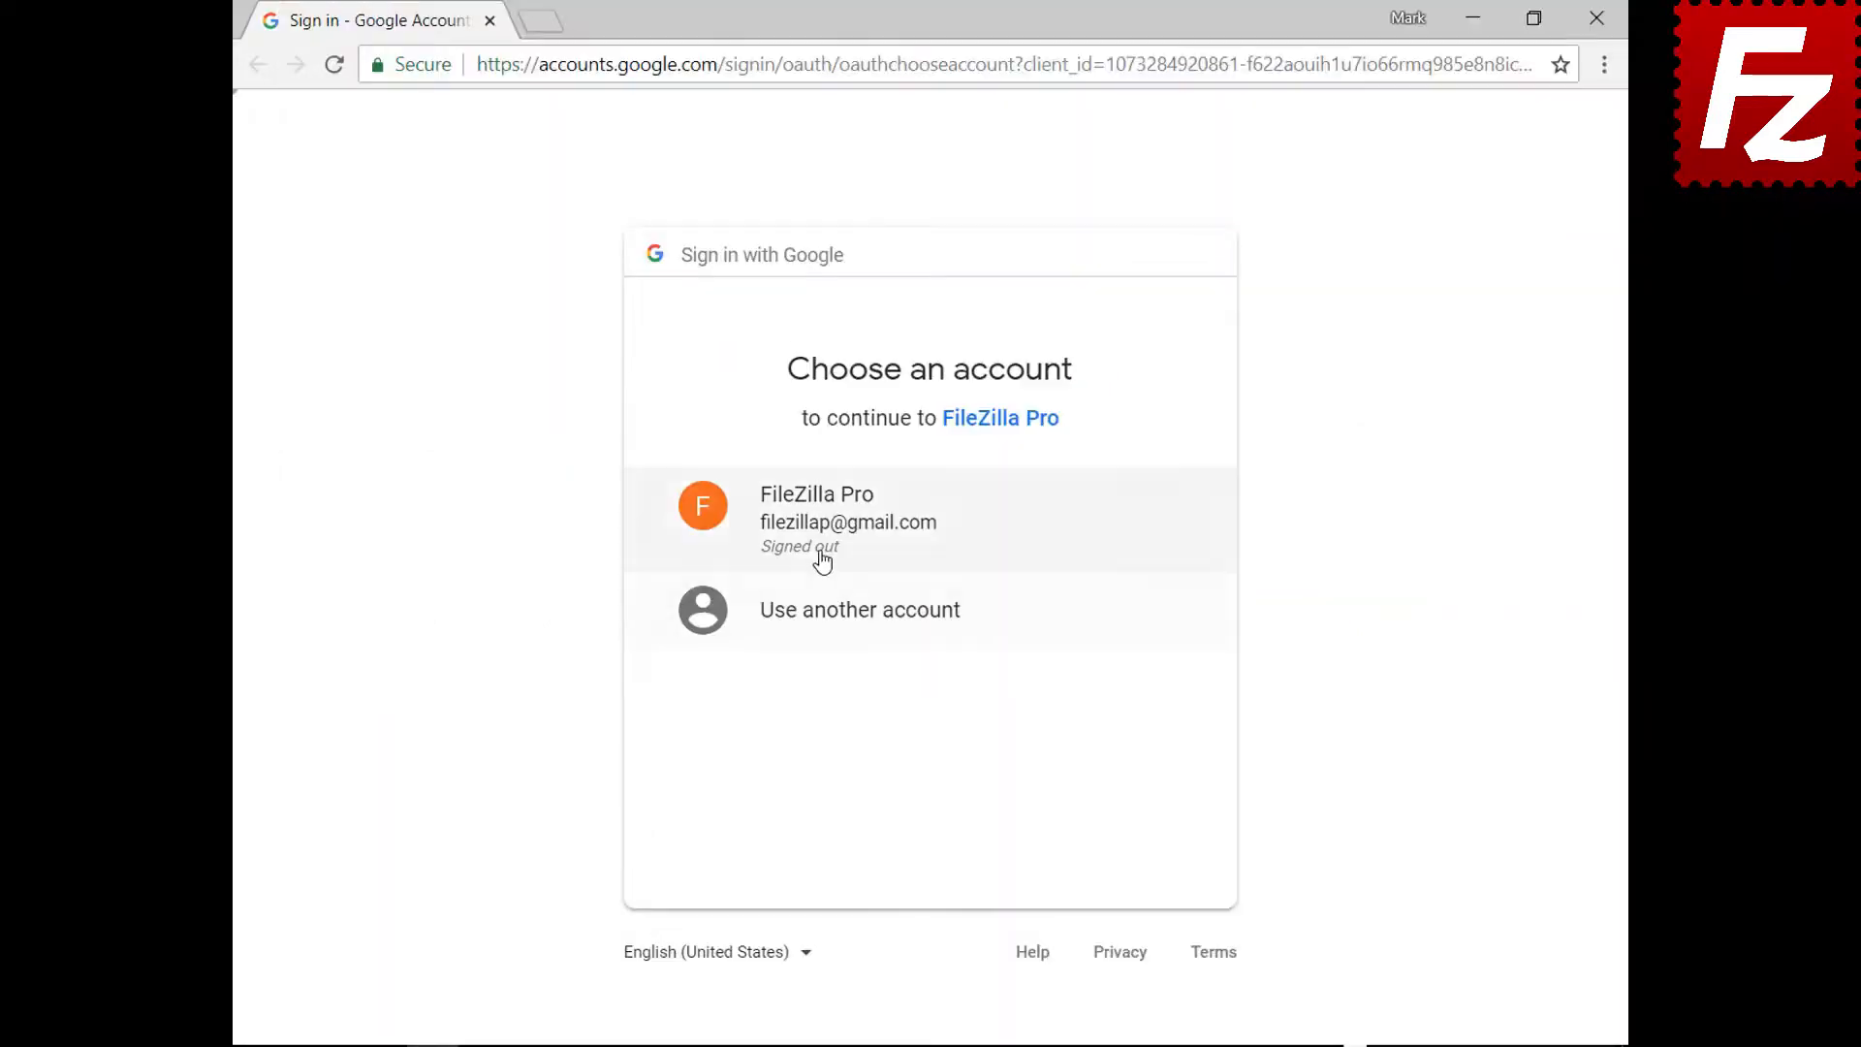
Sign in with the existing Google account and password, allow FileZilla Pro Drive access, then close Chrome
click(823, 541)
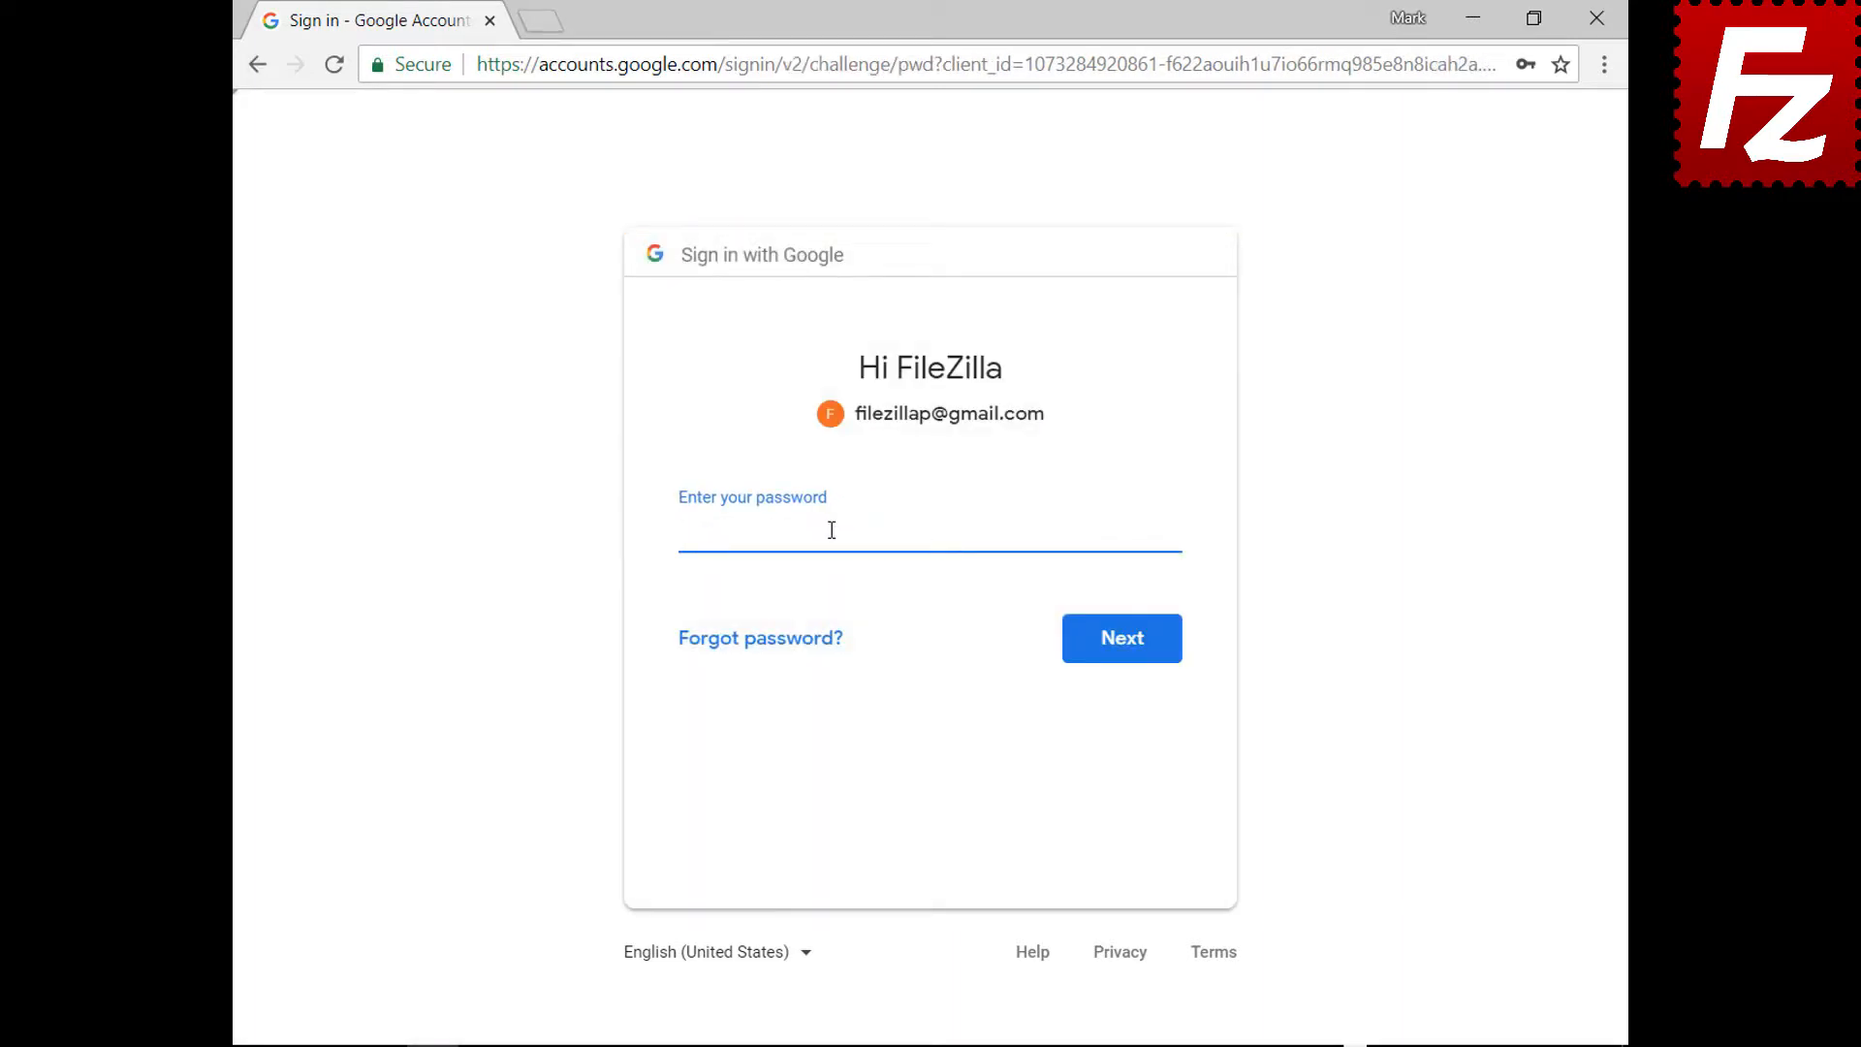
key(ctrl+v)
click(1126, 657)
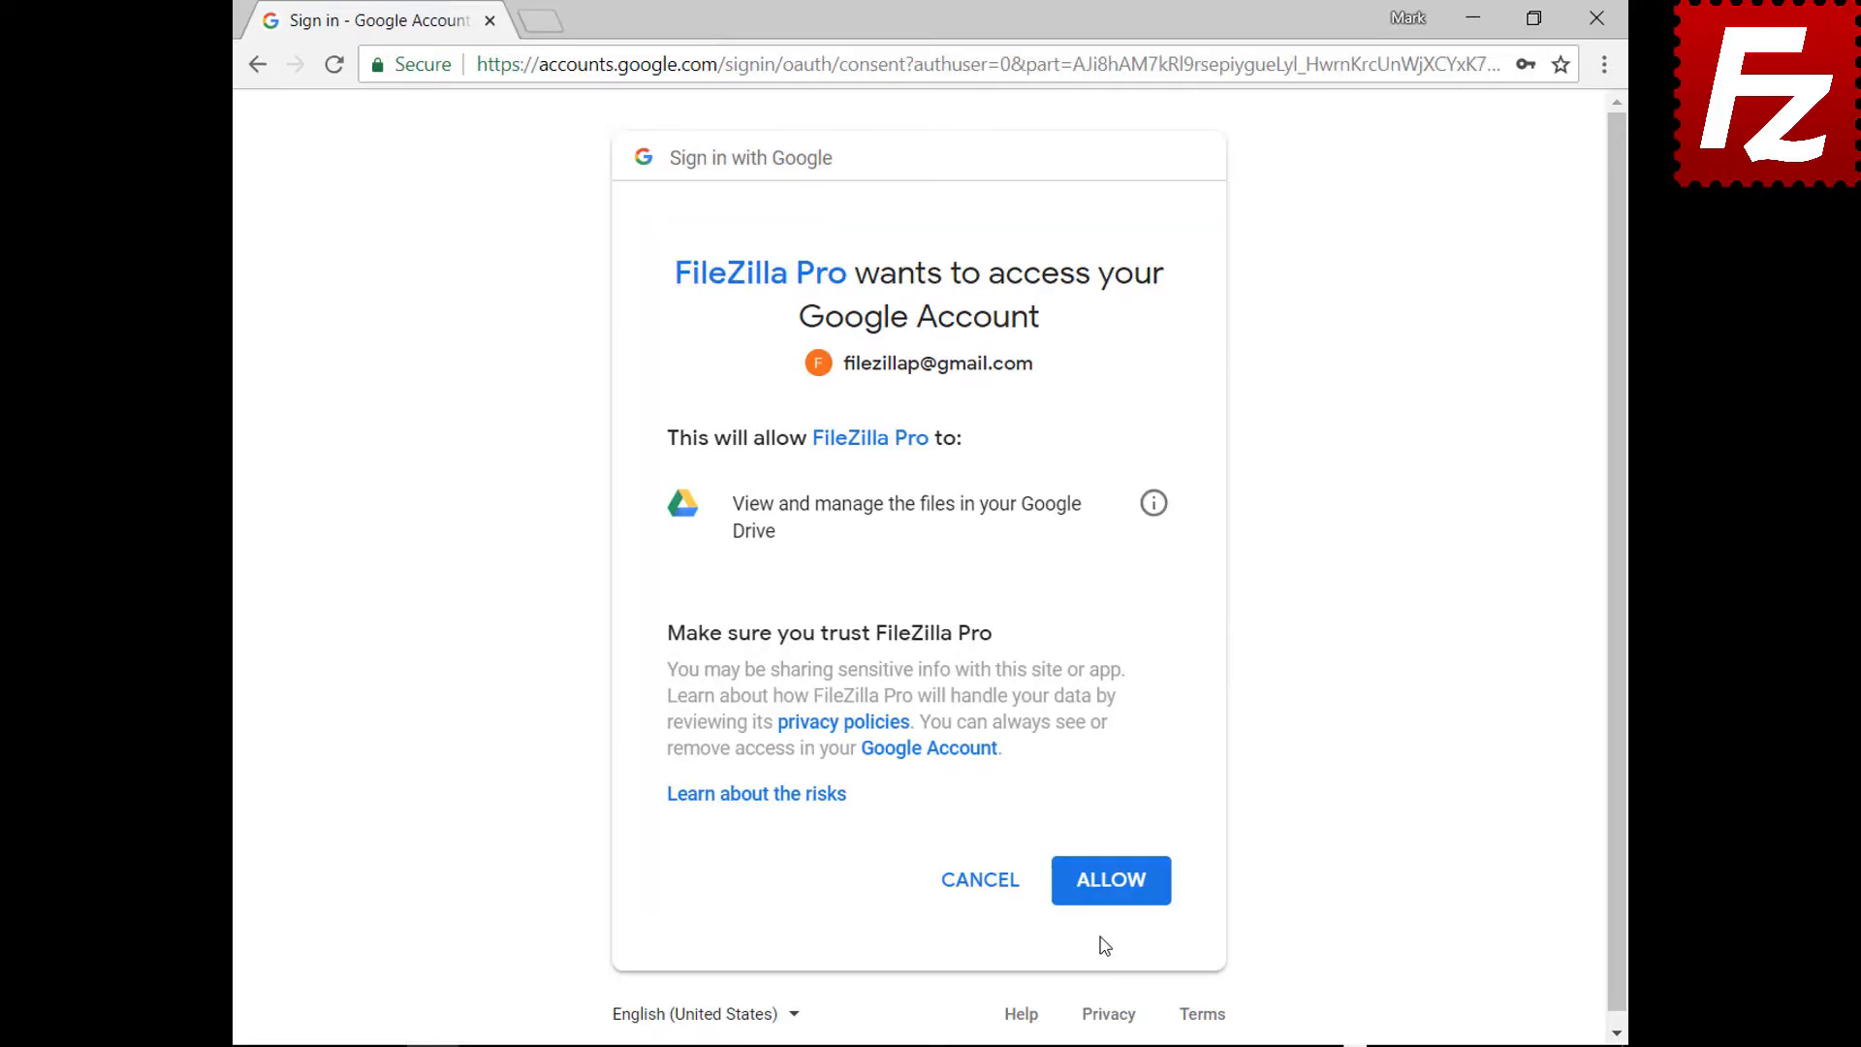
click(1111, 881)
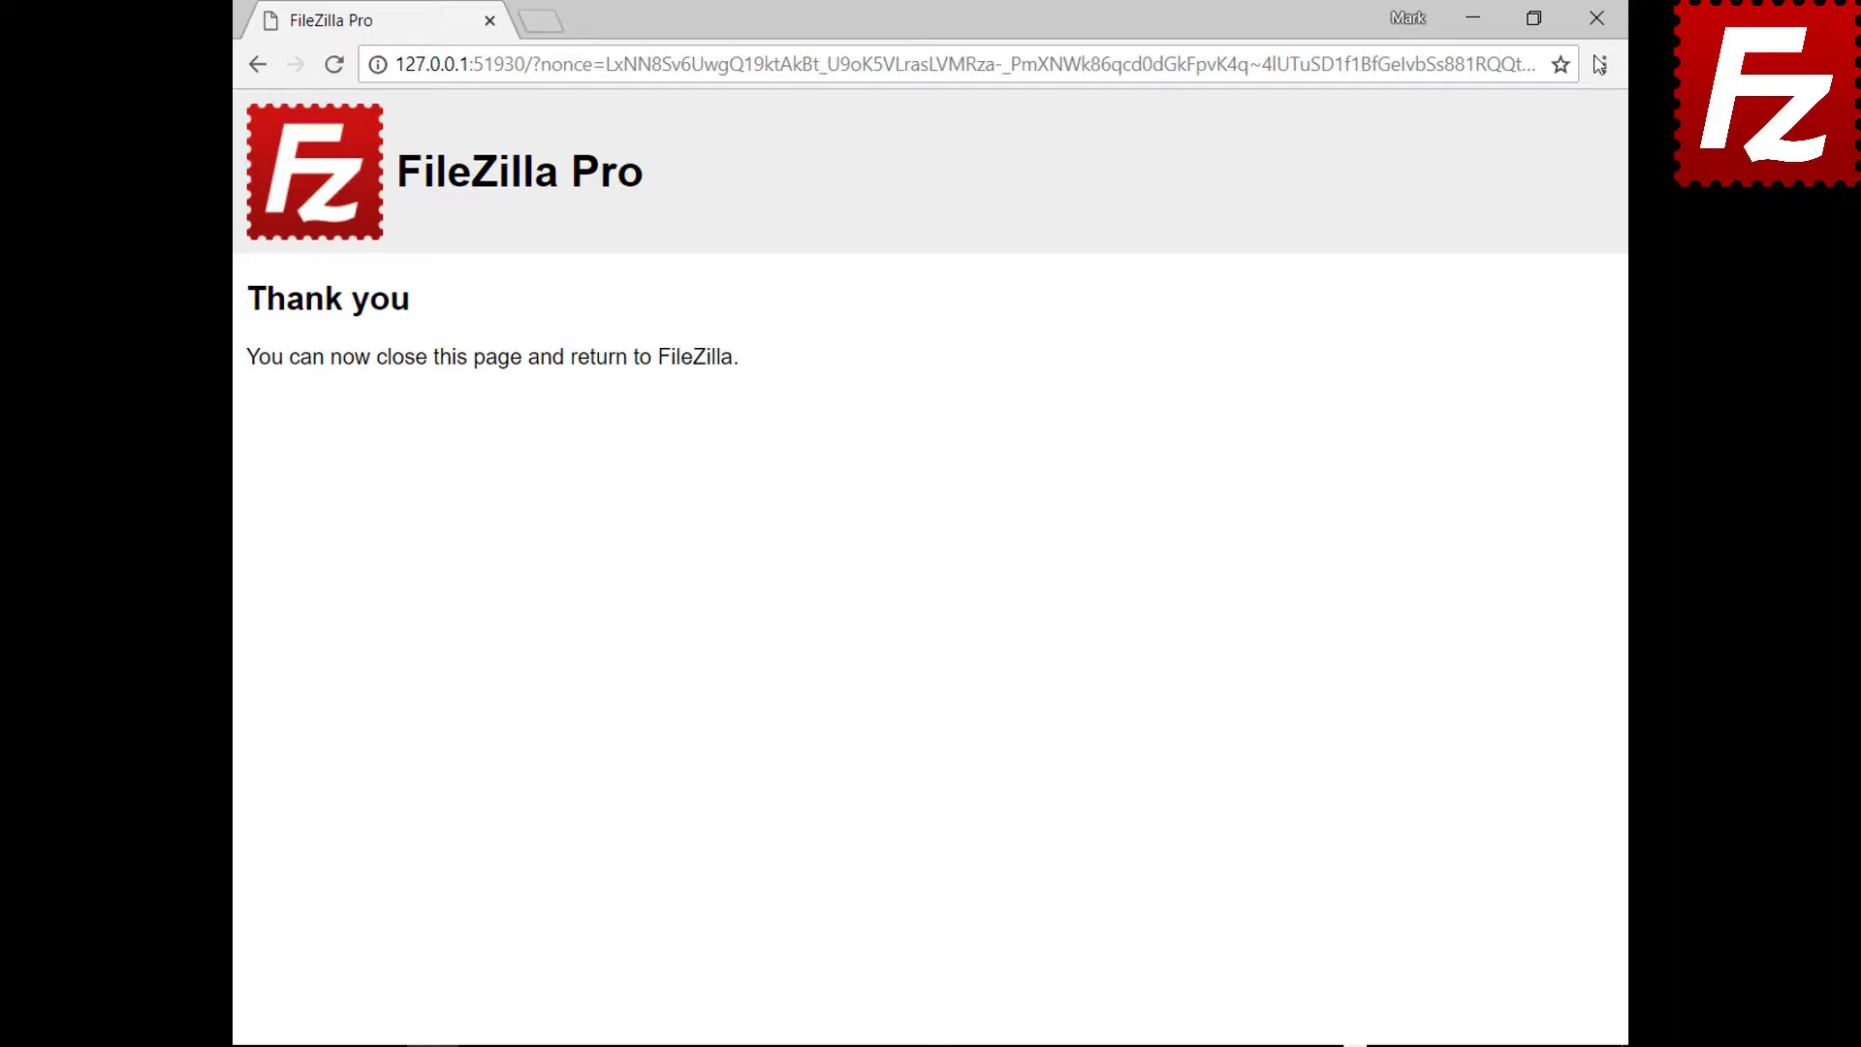
click(1597, 18)
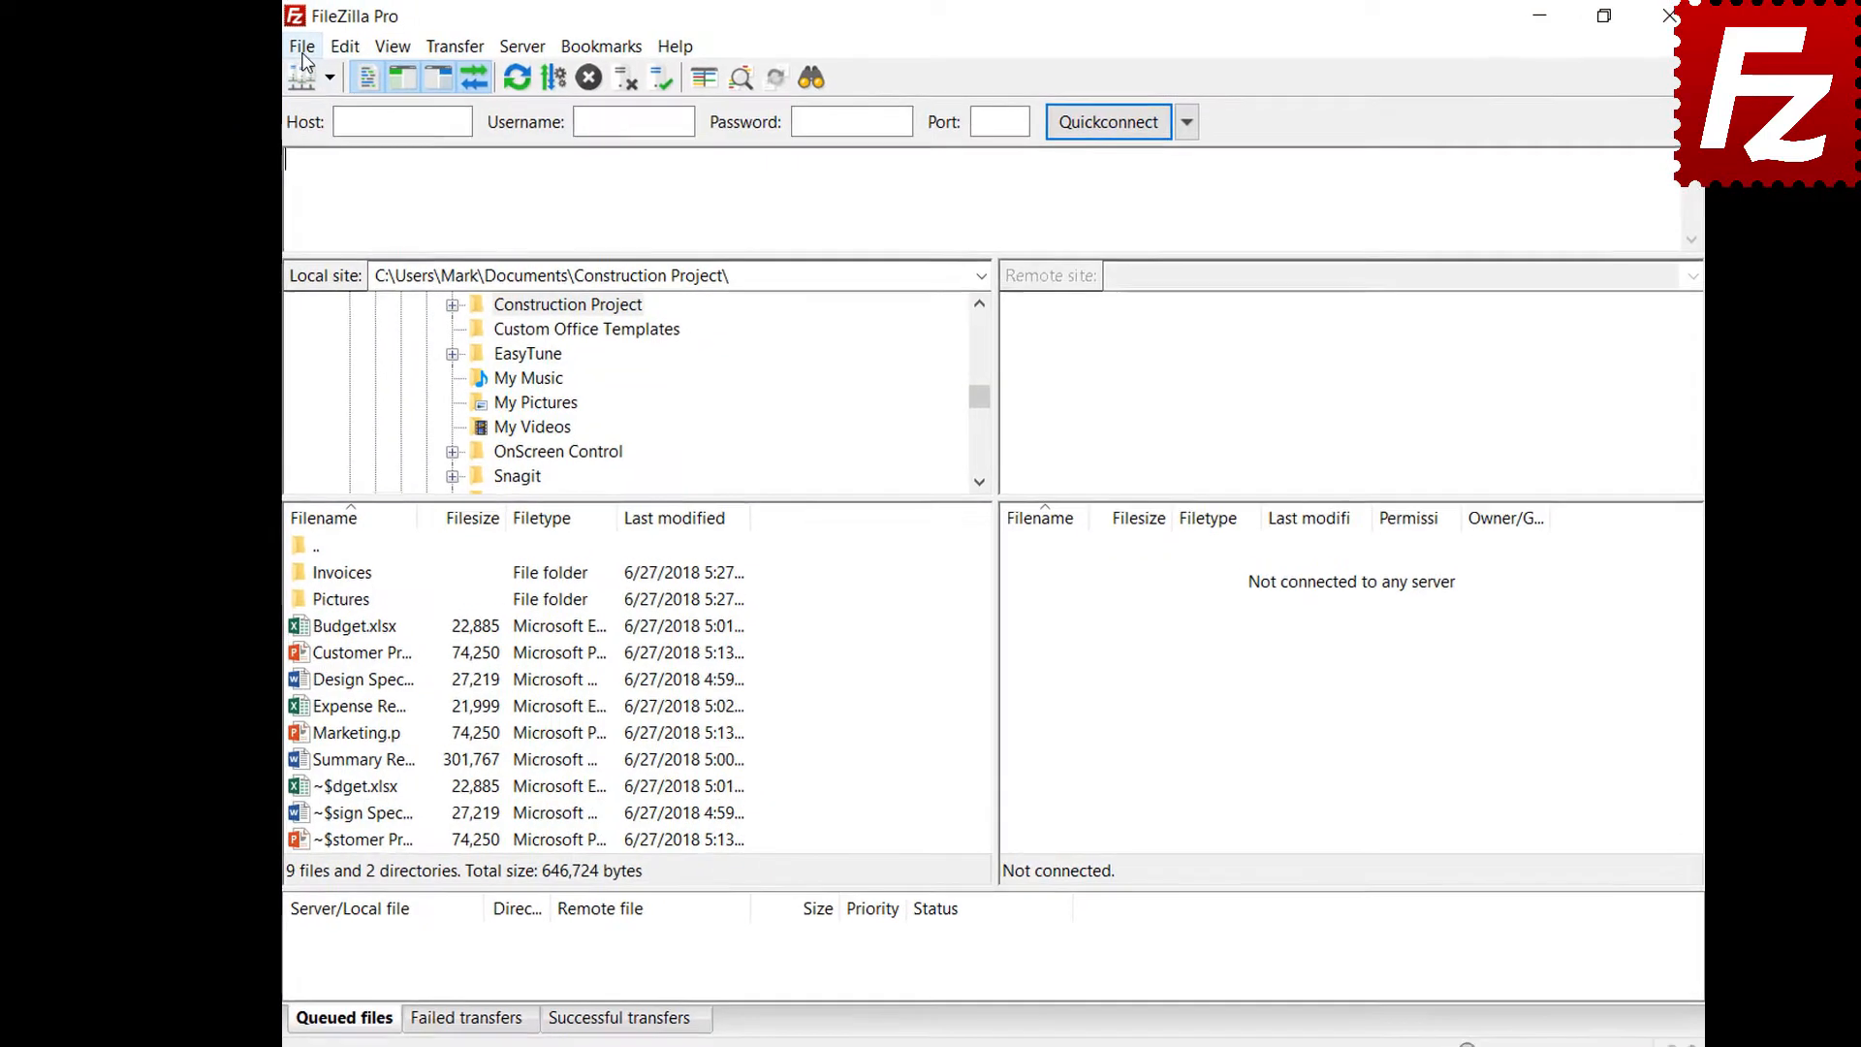
Create a Site Manager entry named 'Dropbox' using the Dropbox protocol and connect to it
click(308, 45)
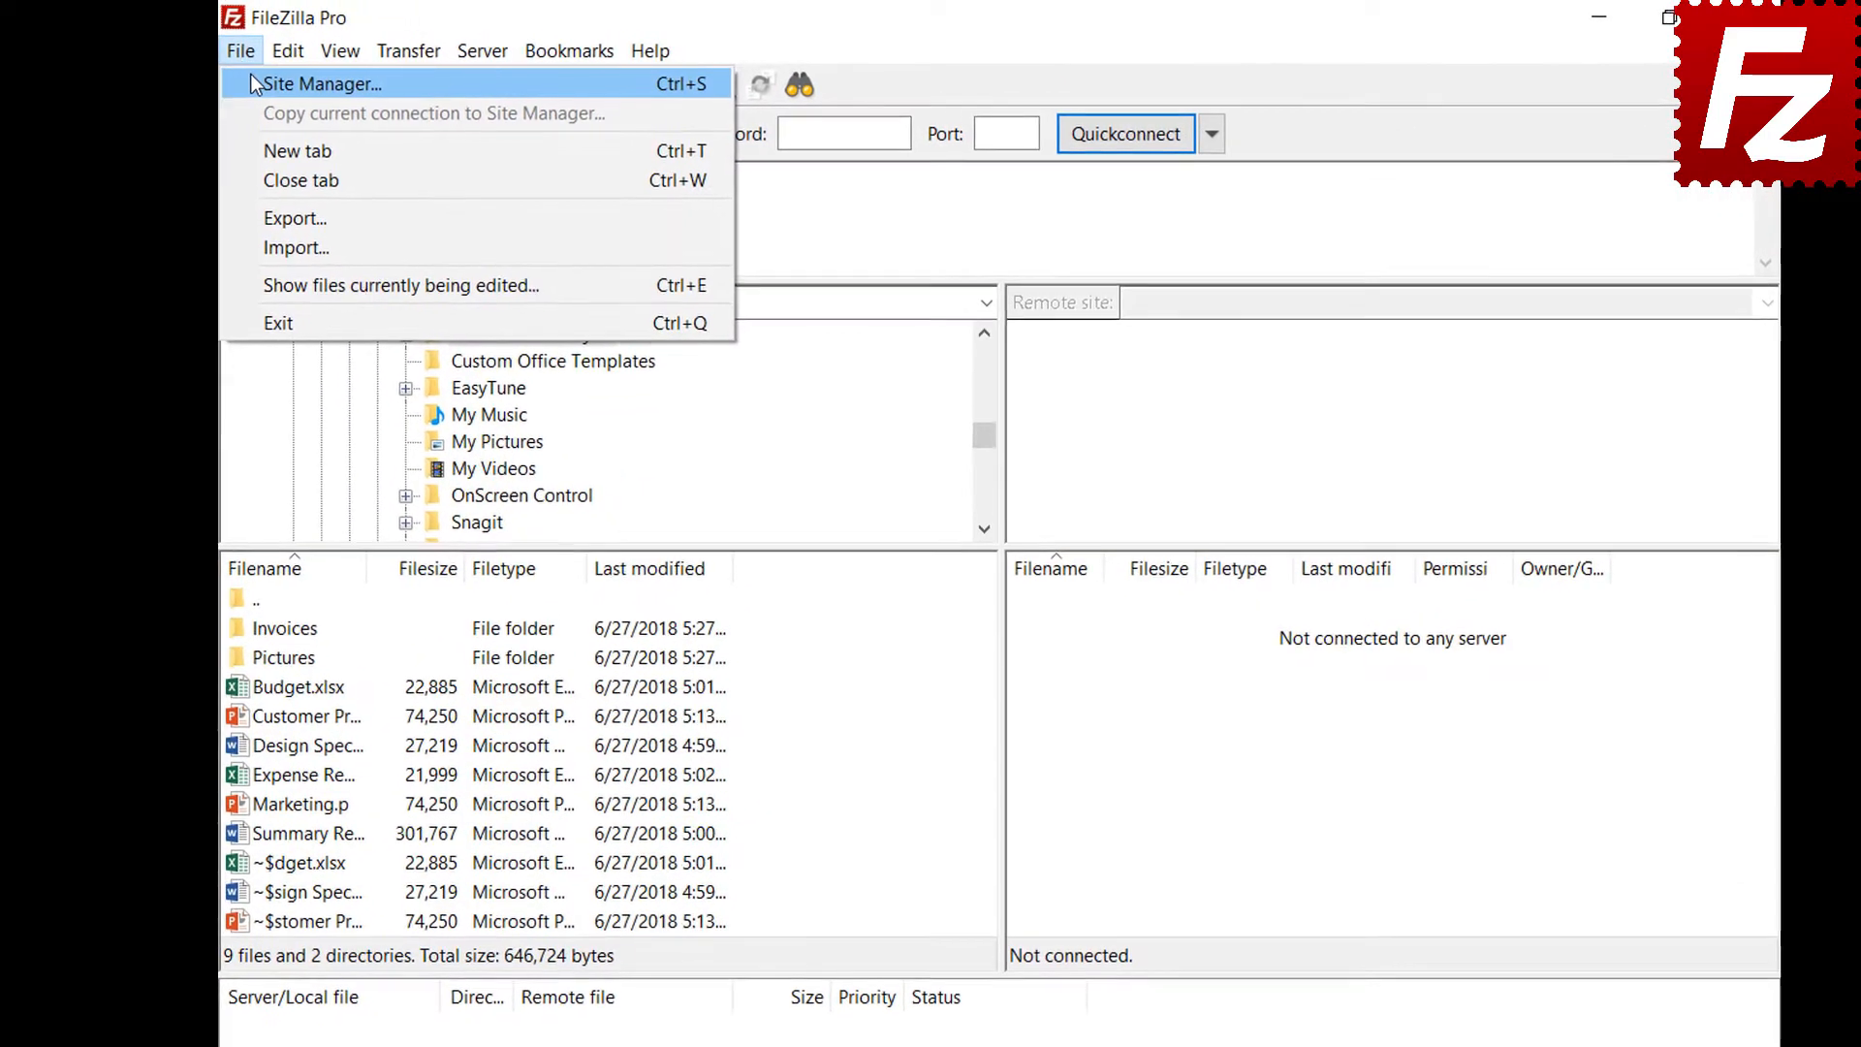
click(250, 80)
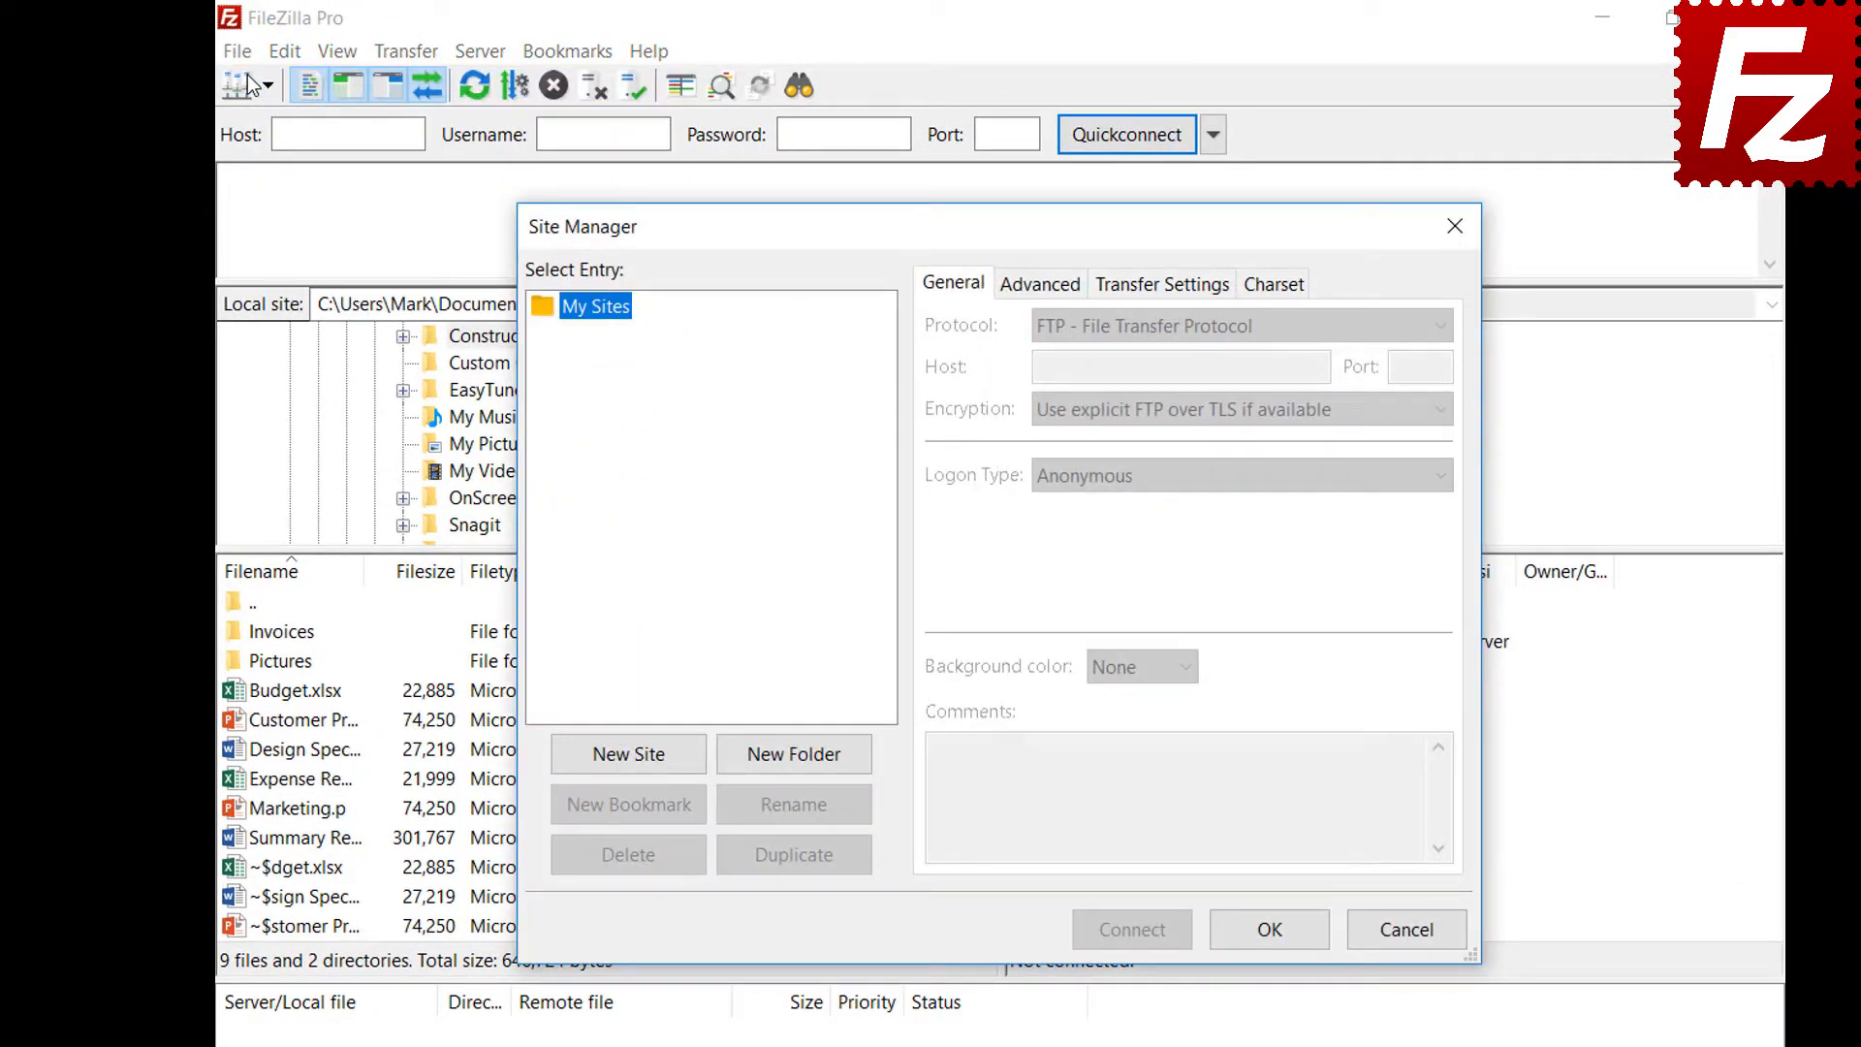
click(630, 758)
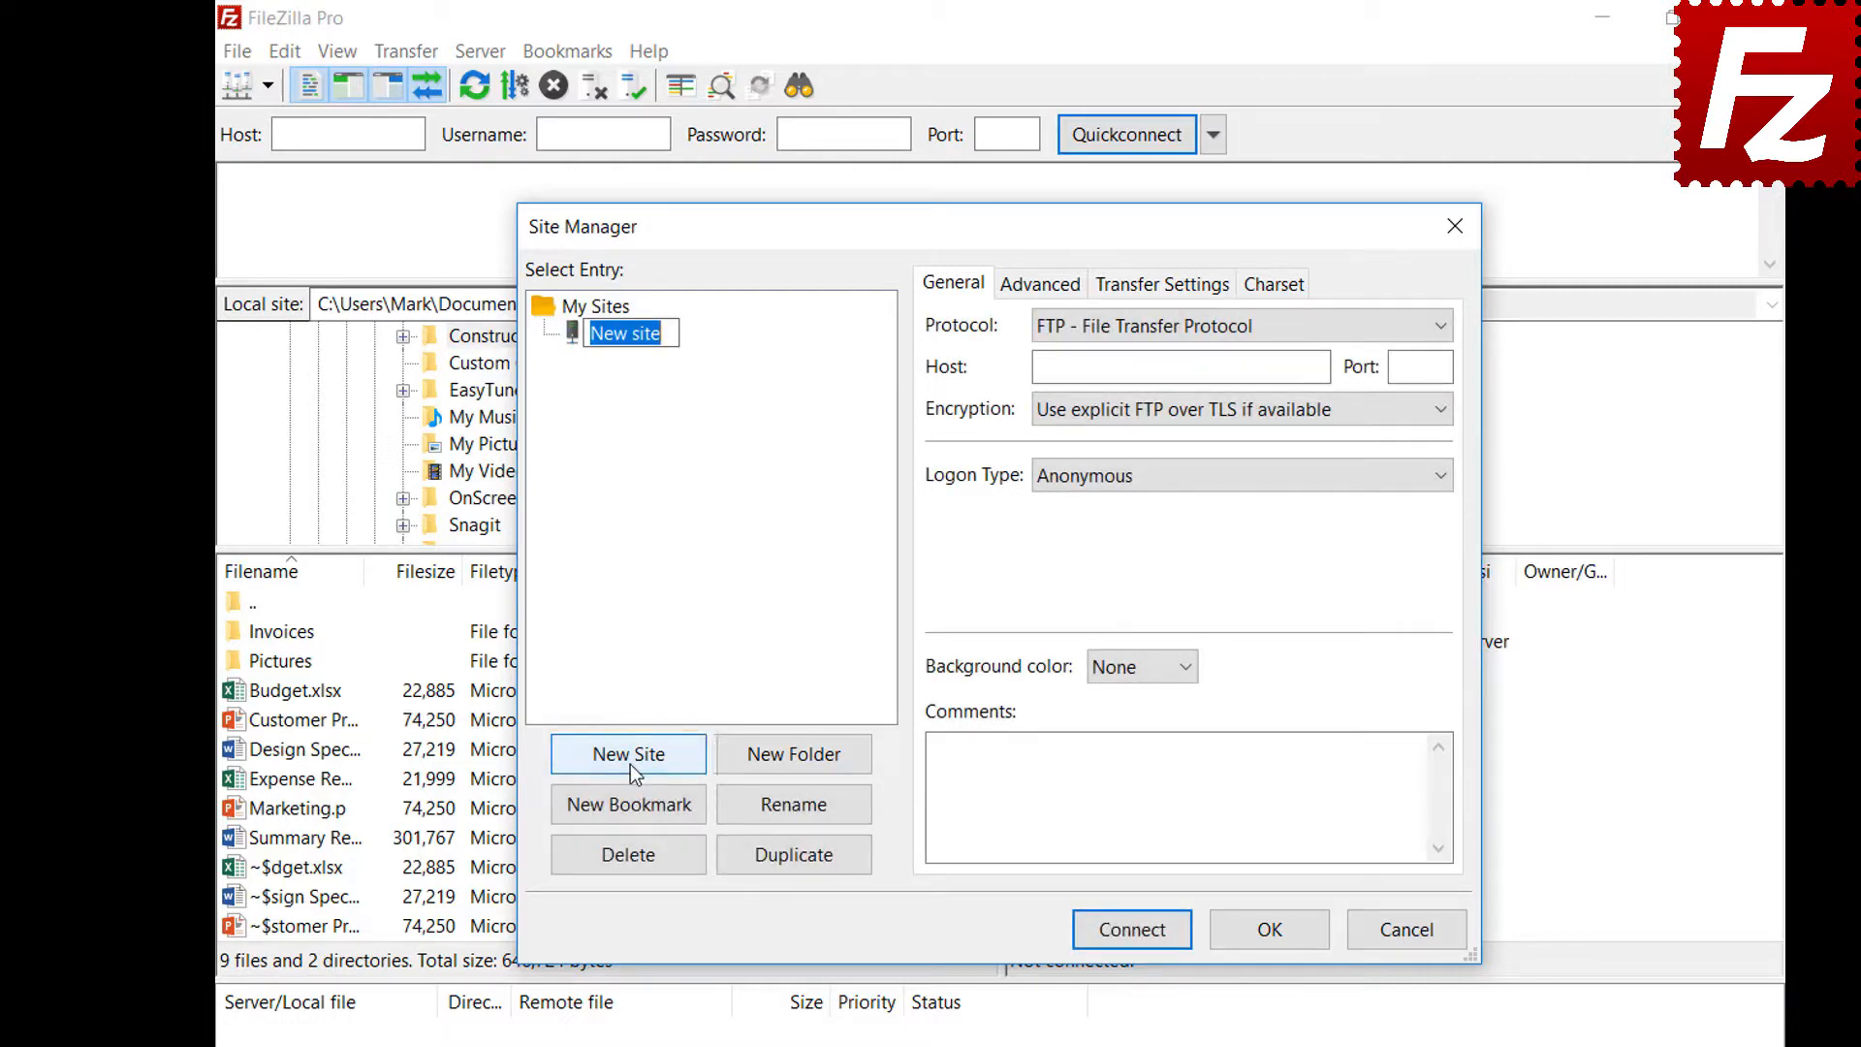
text(Dropbox)
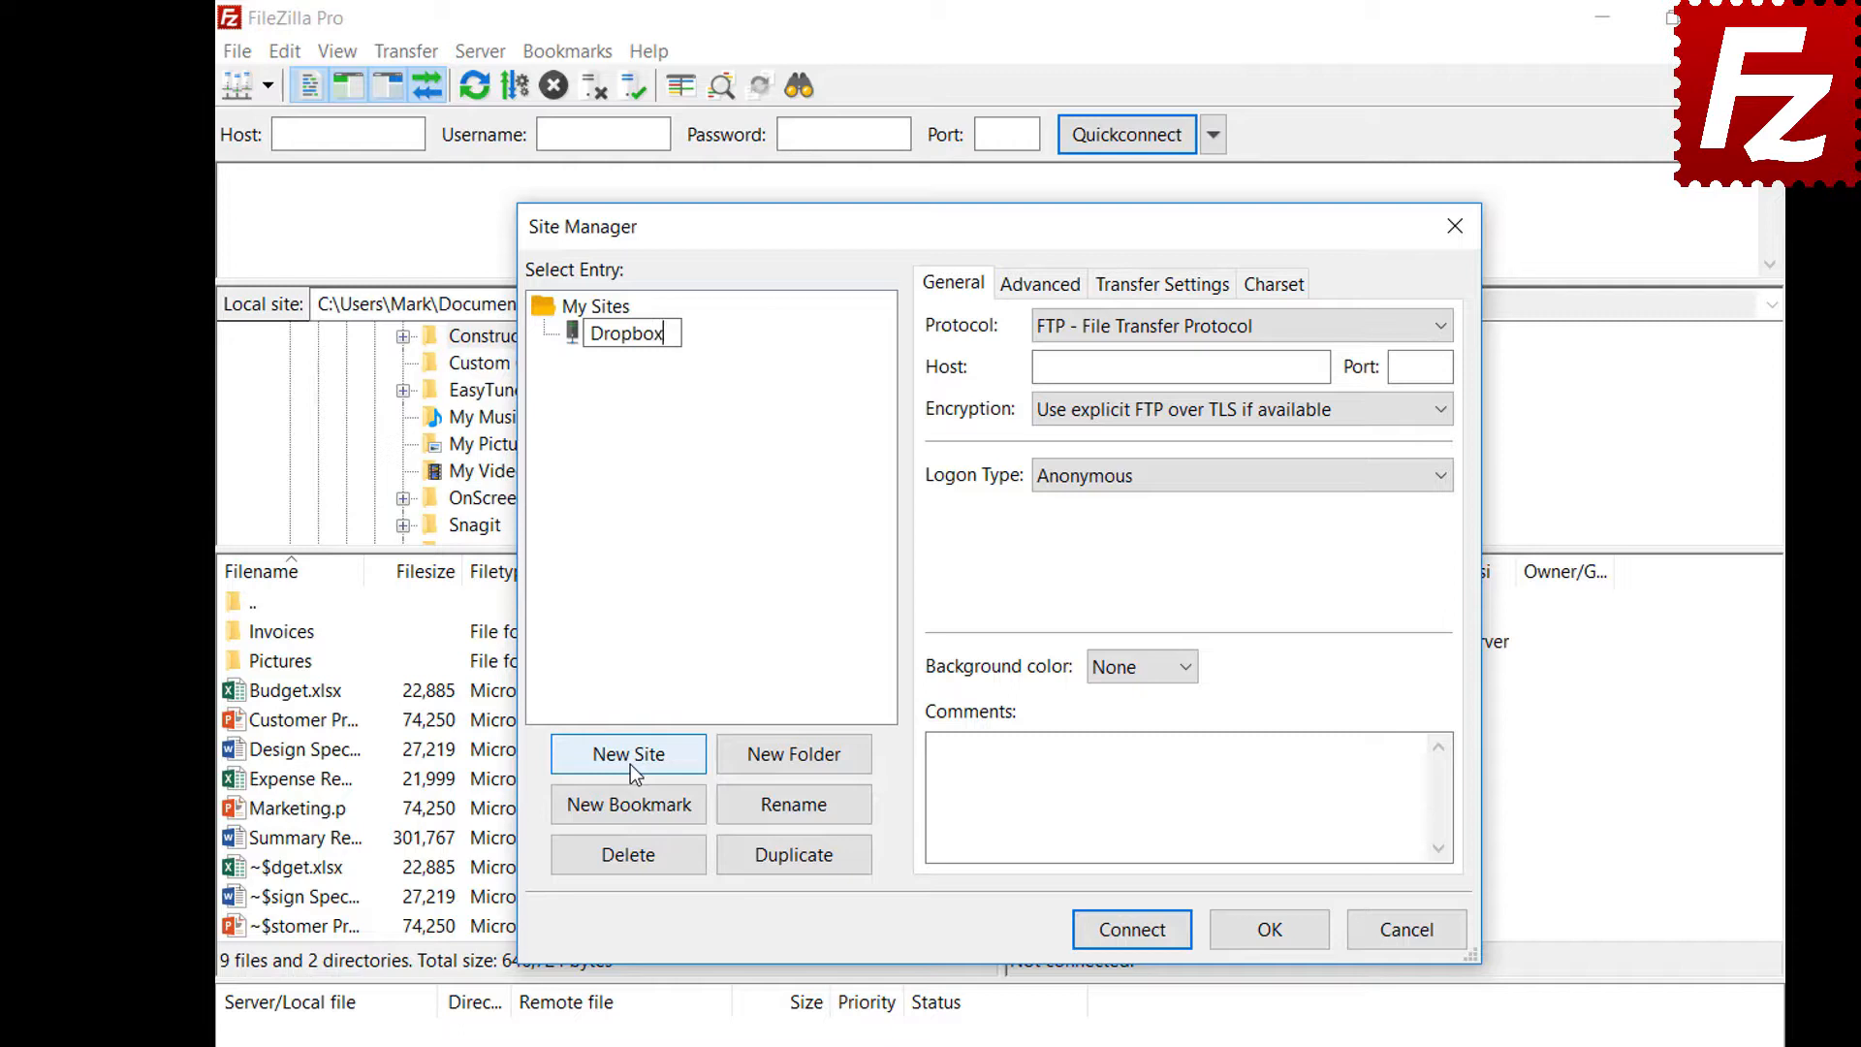
click(1360, 330)
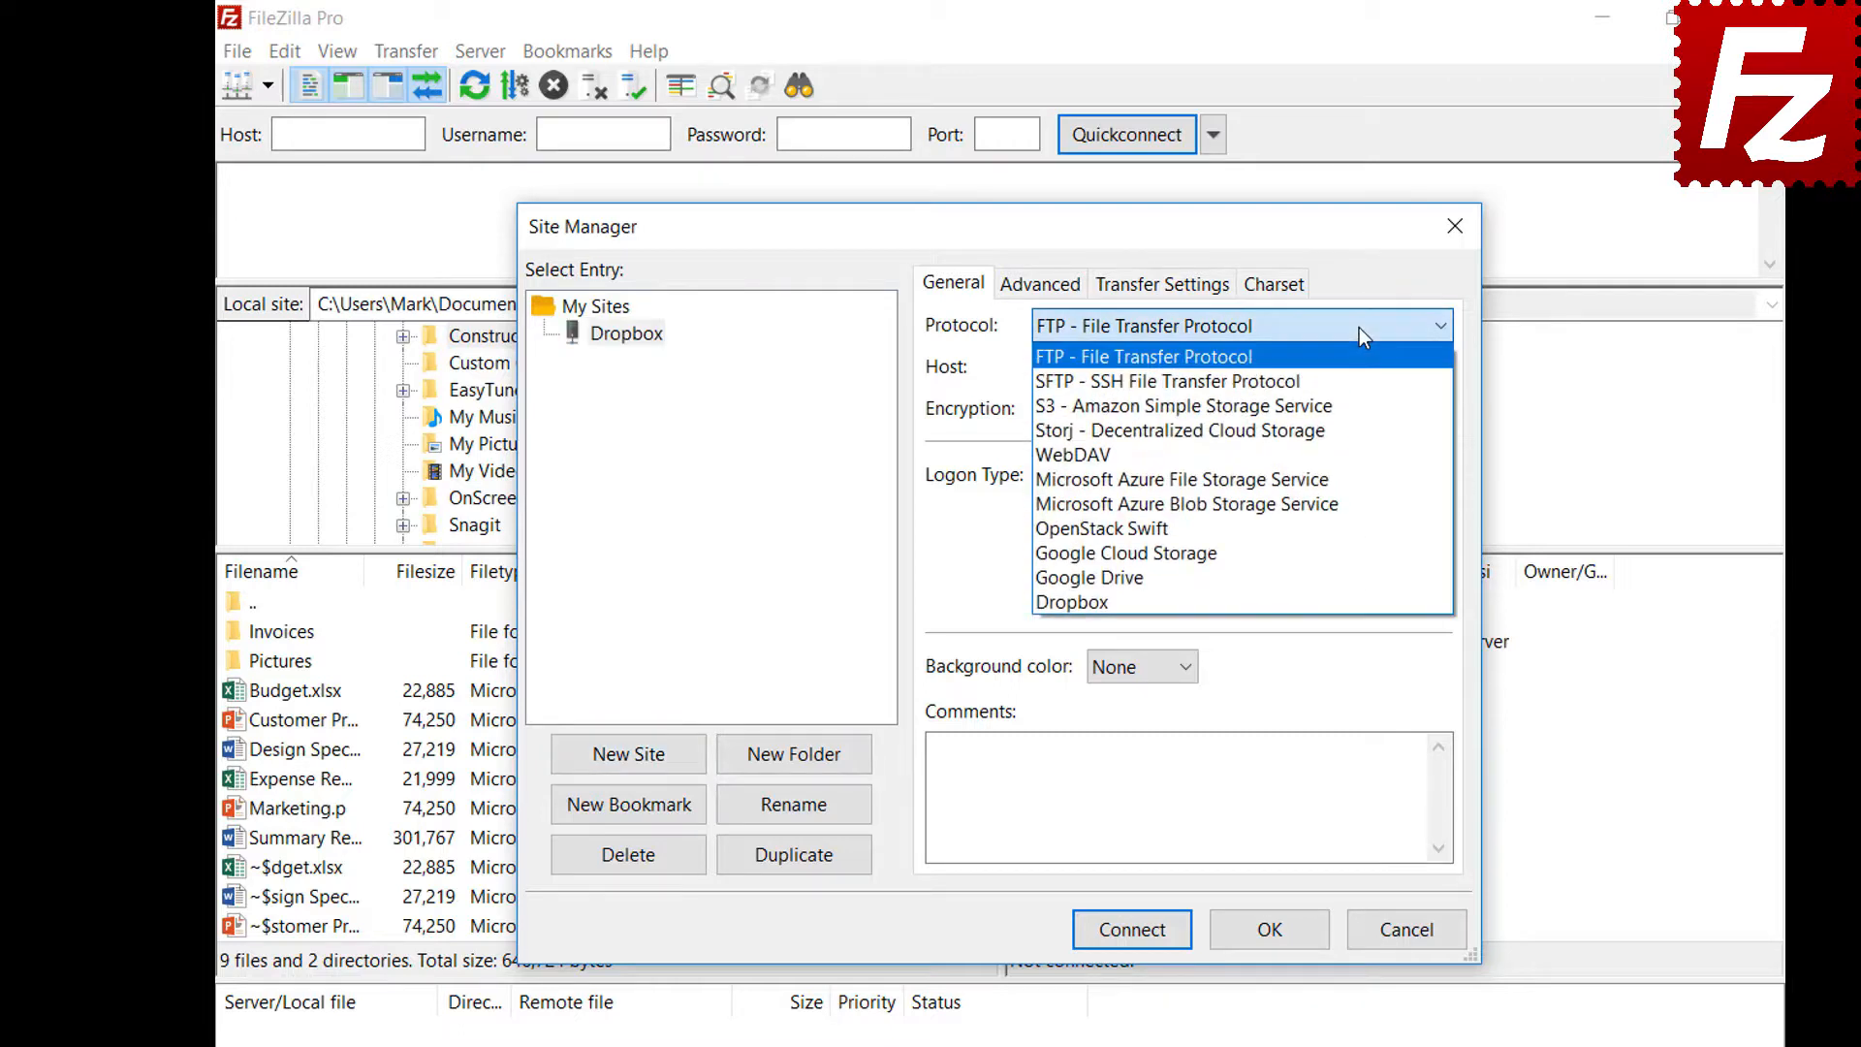
click(1360, 601)
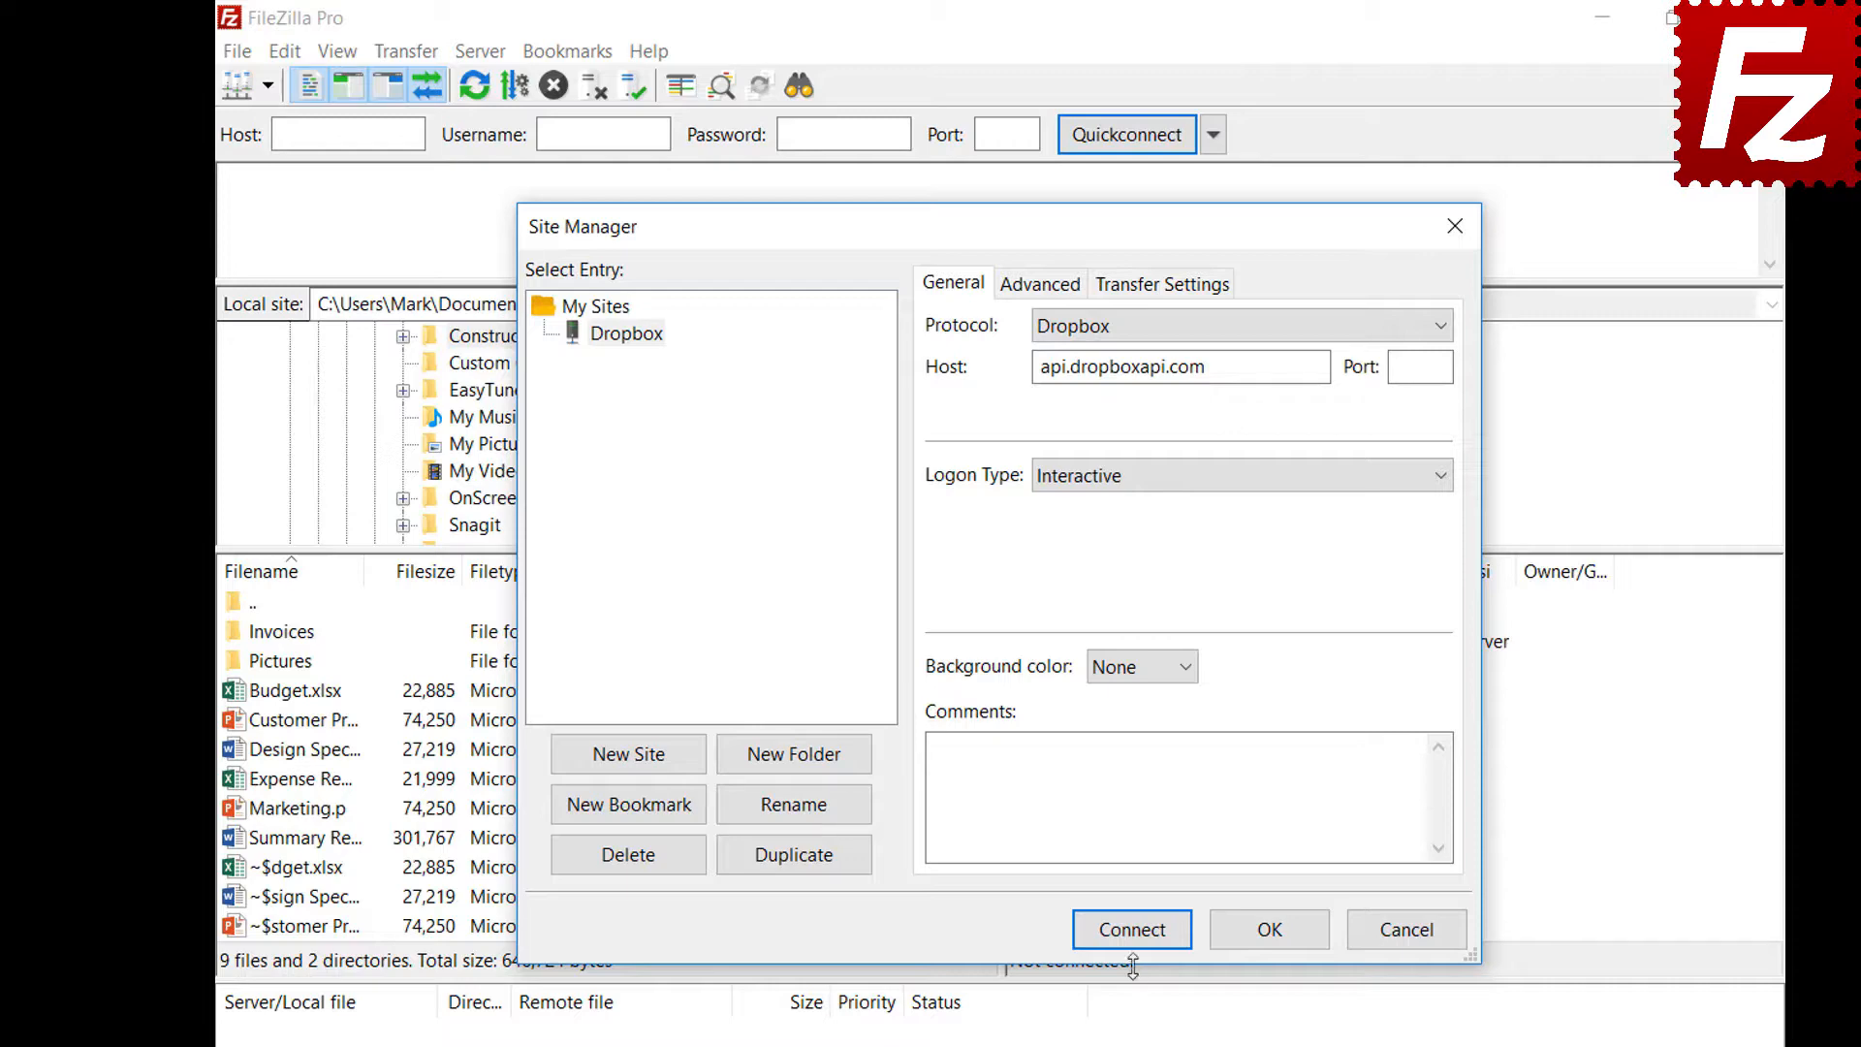
click(1129, 933)
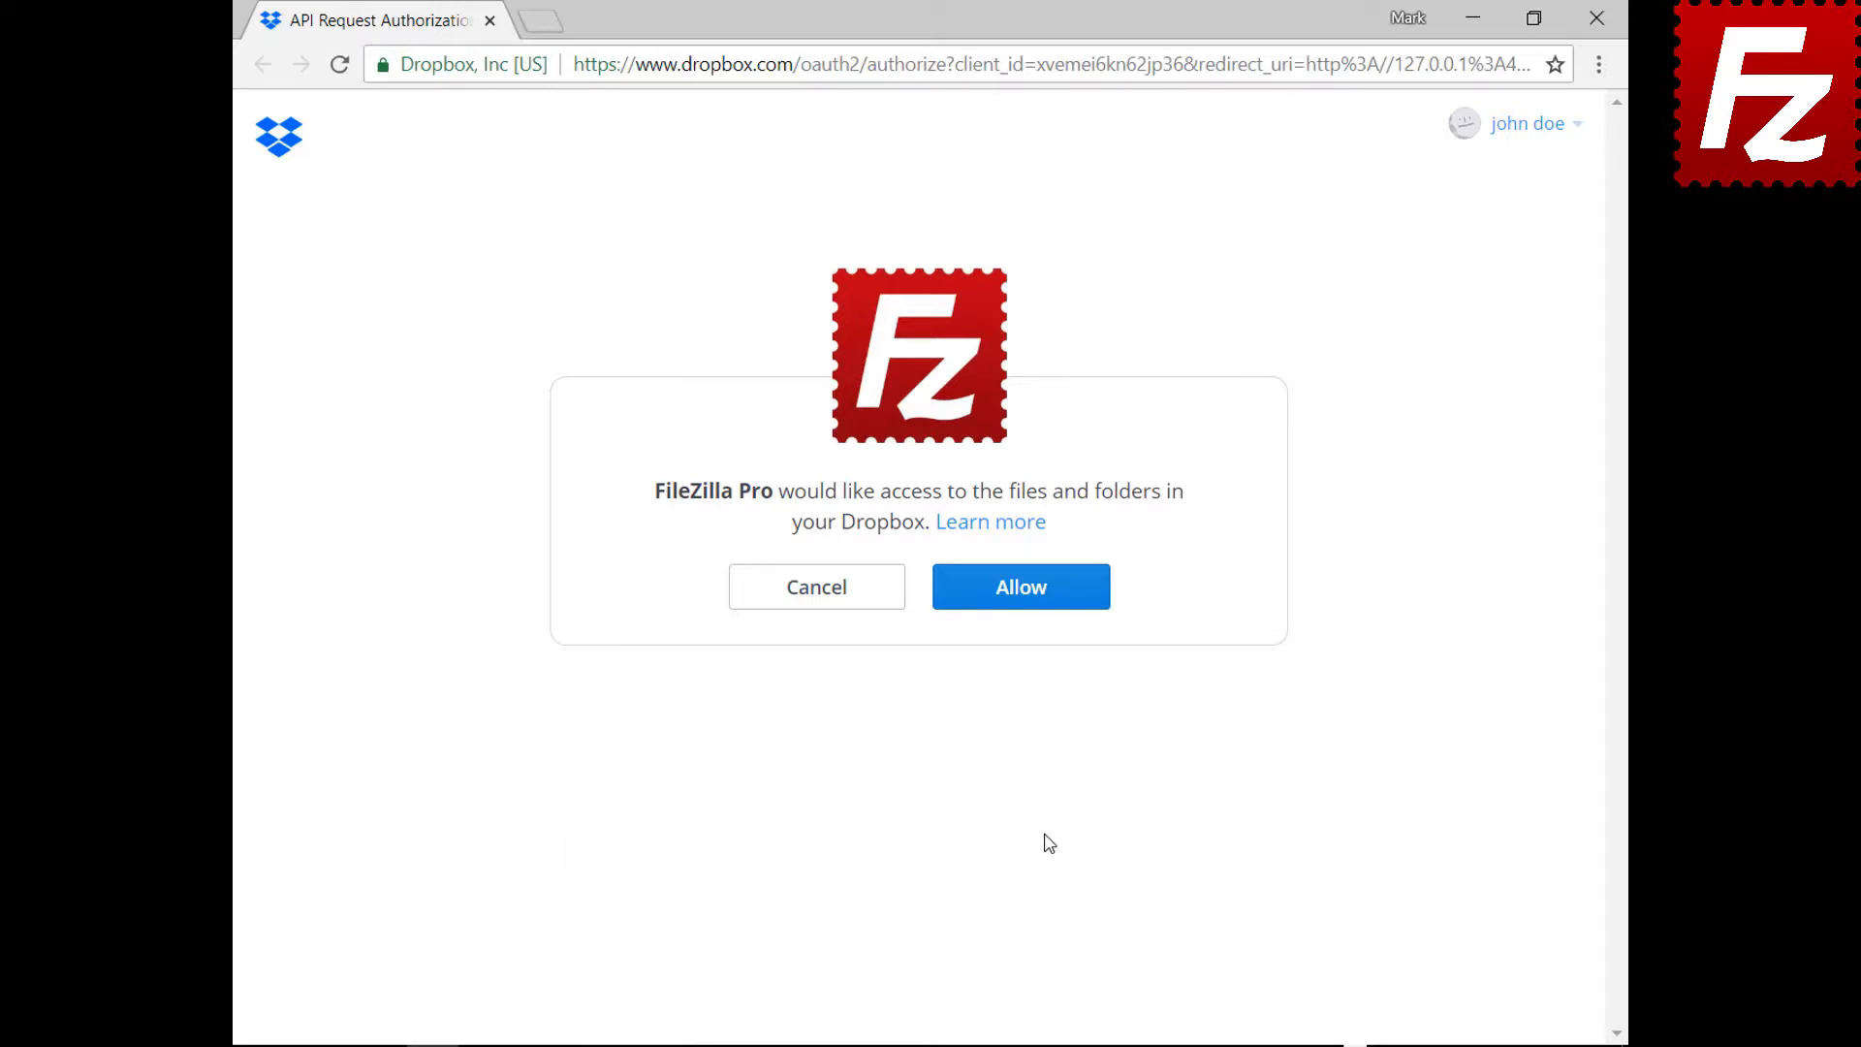
Allow FileZilla Pro access on the Dropbox API authorization page
click(1035, 603)
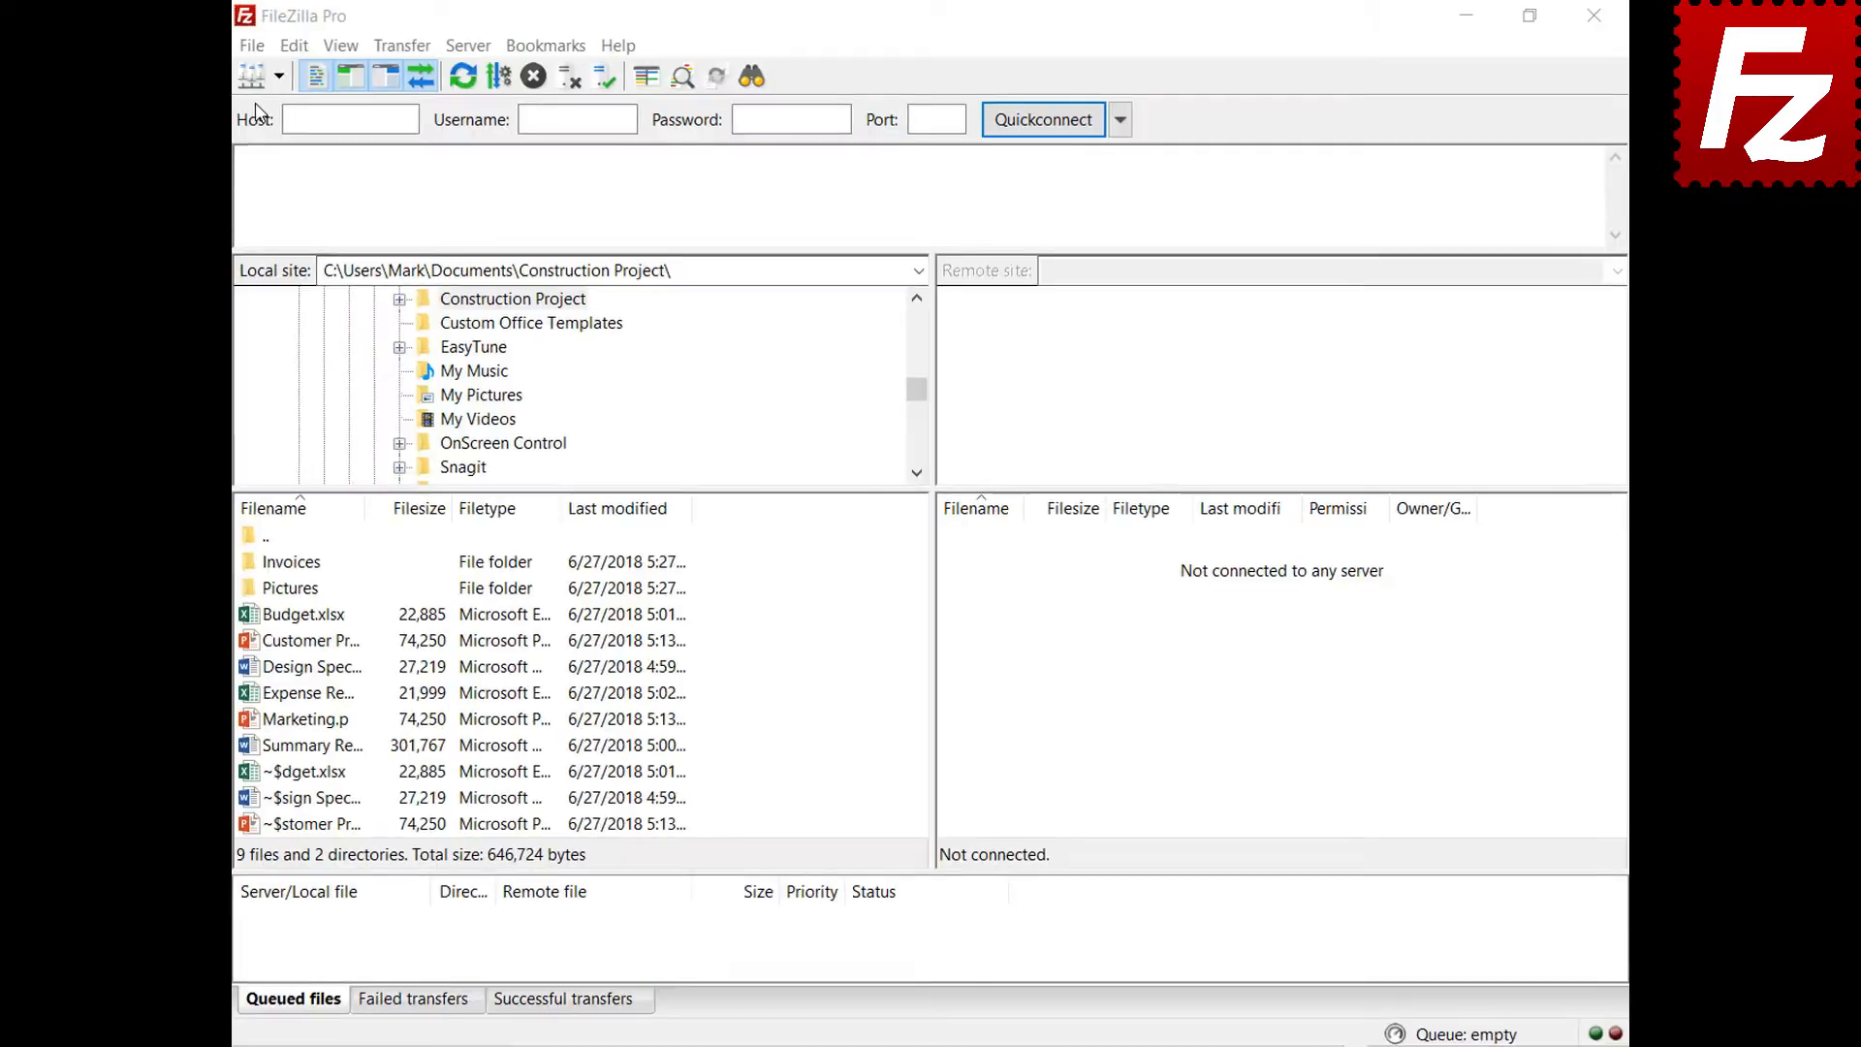
Create a Site Manager entry named 'OneDrive' using the Microsoft OneDrive protocol and connect
click(251, 49)
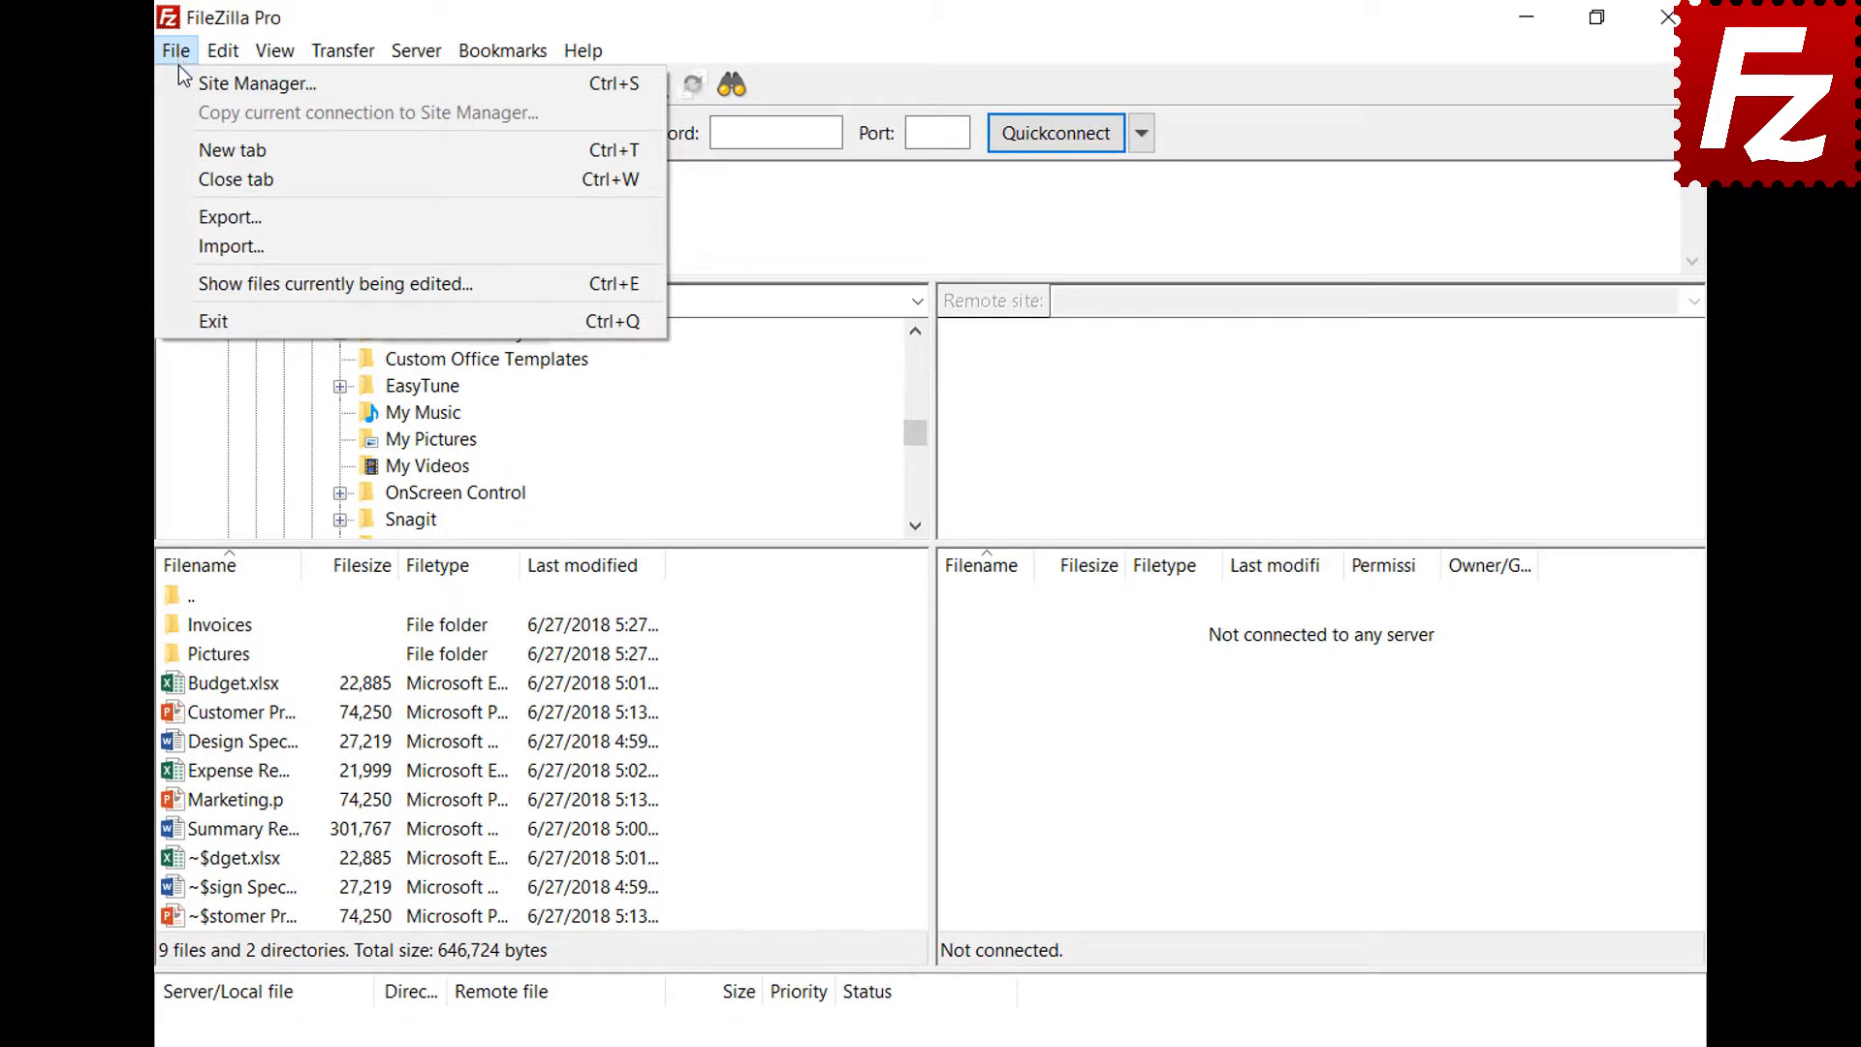
click(180, 83)
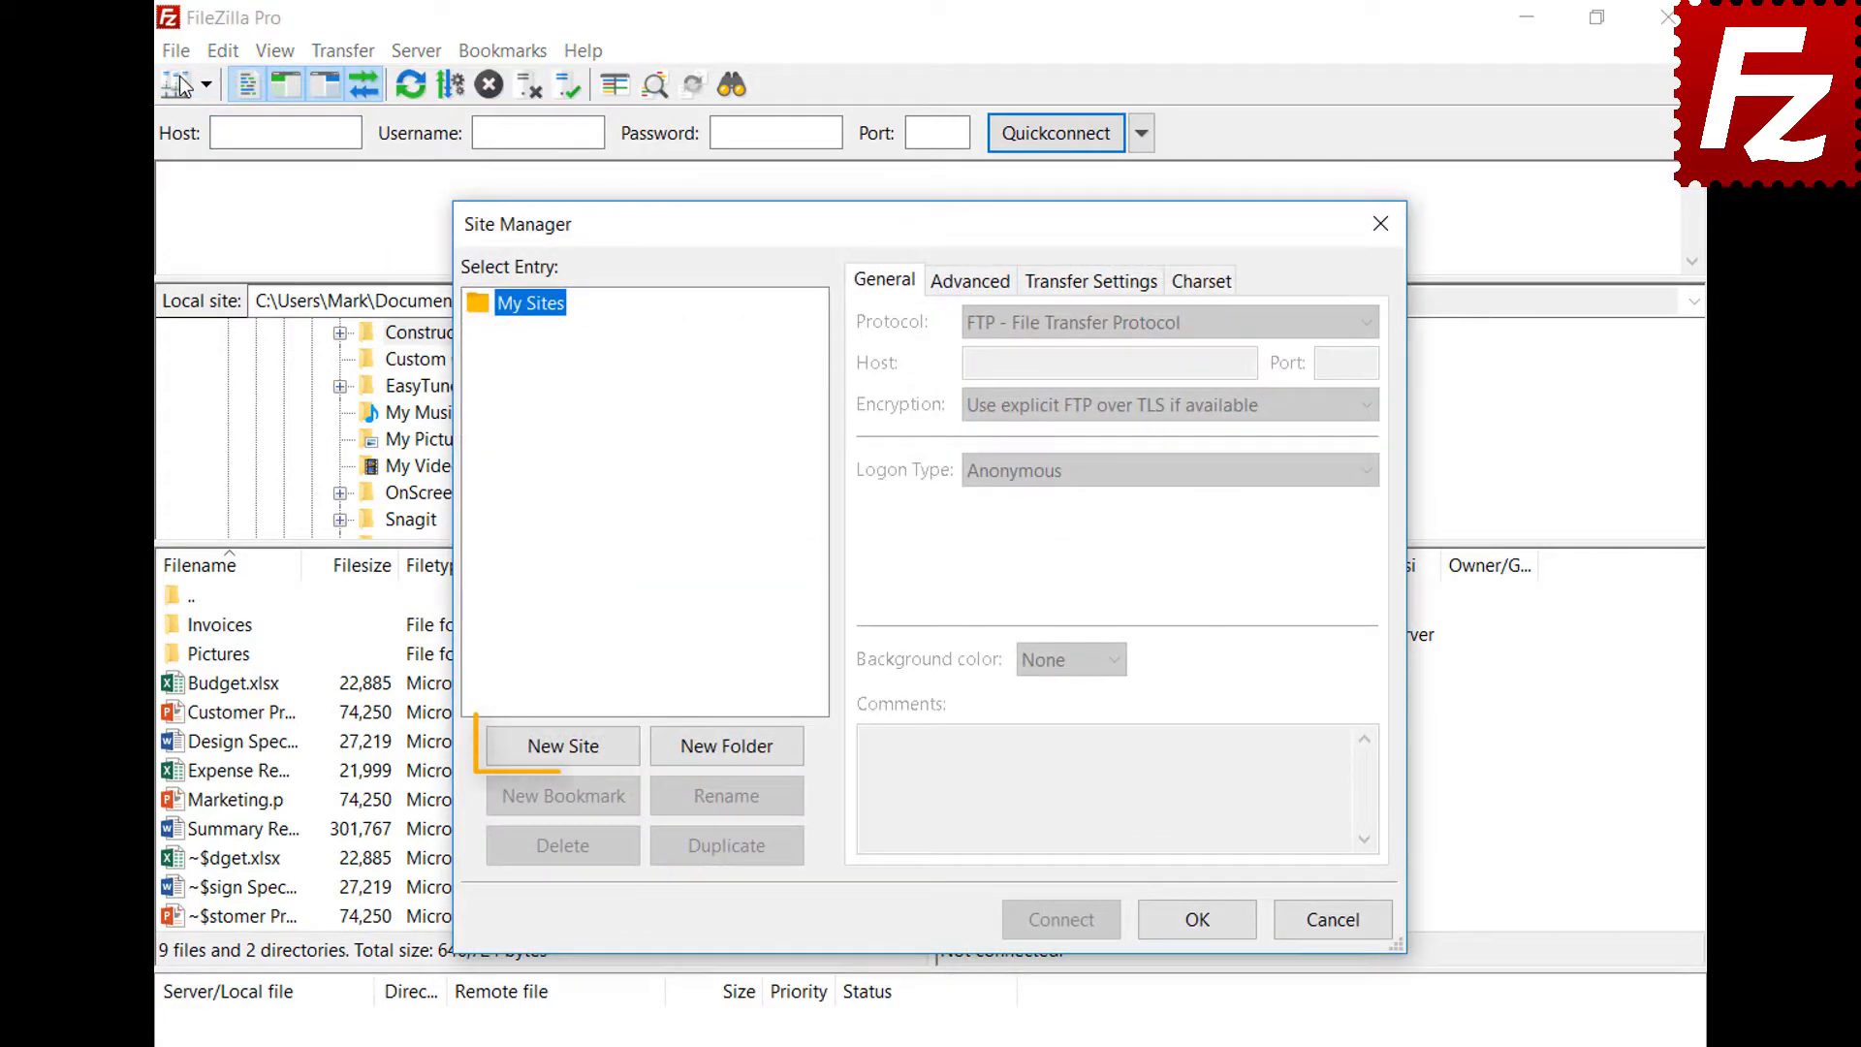
text(O)
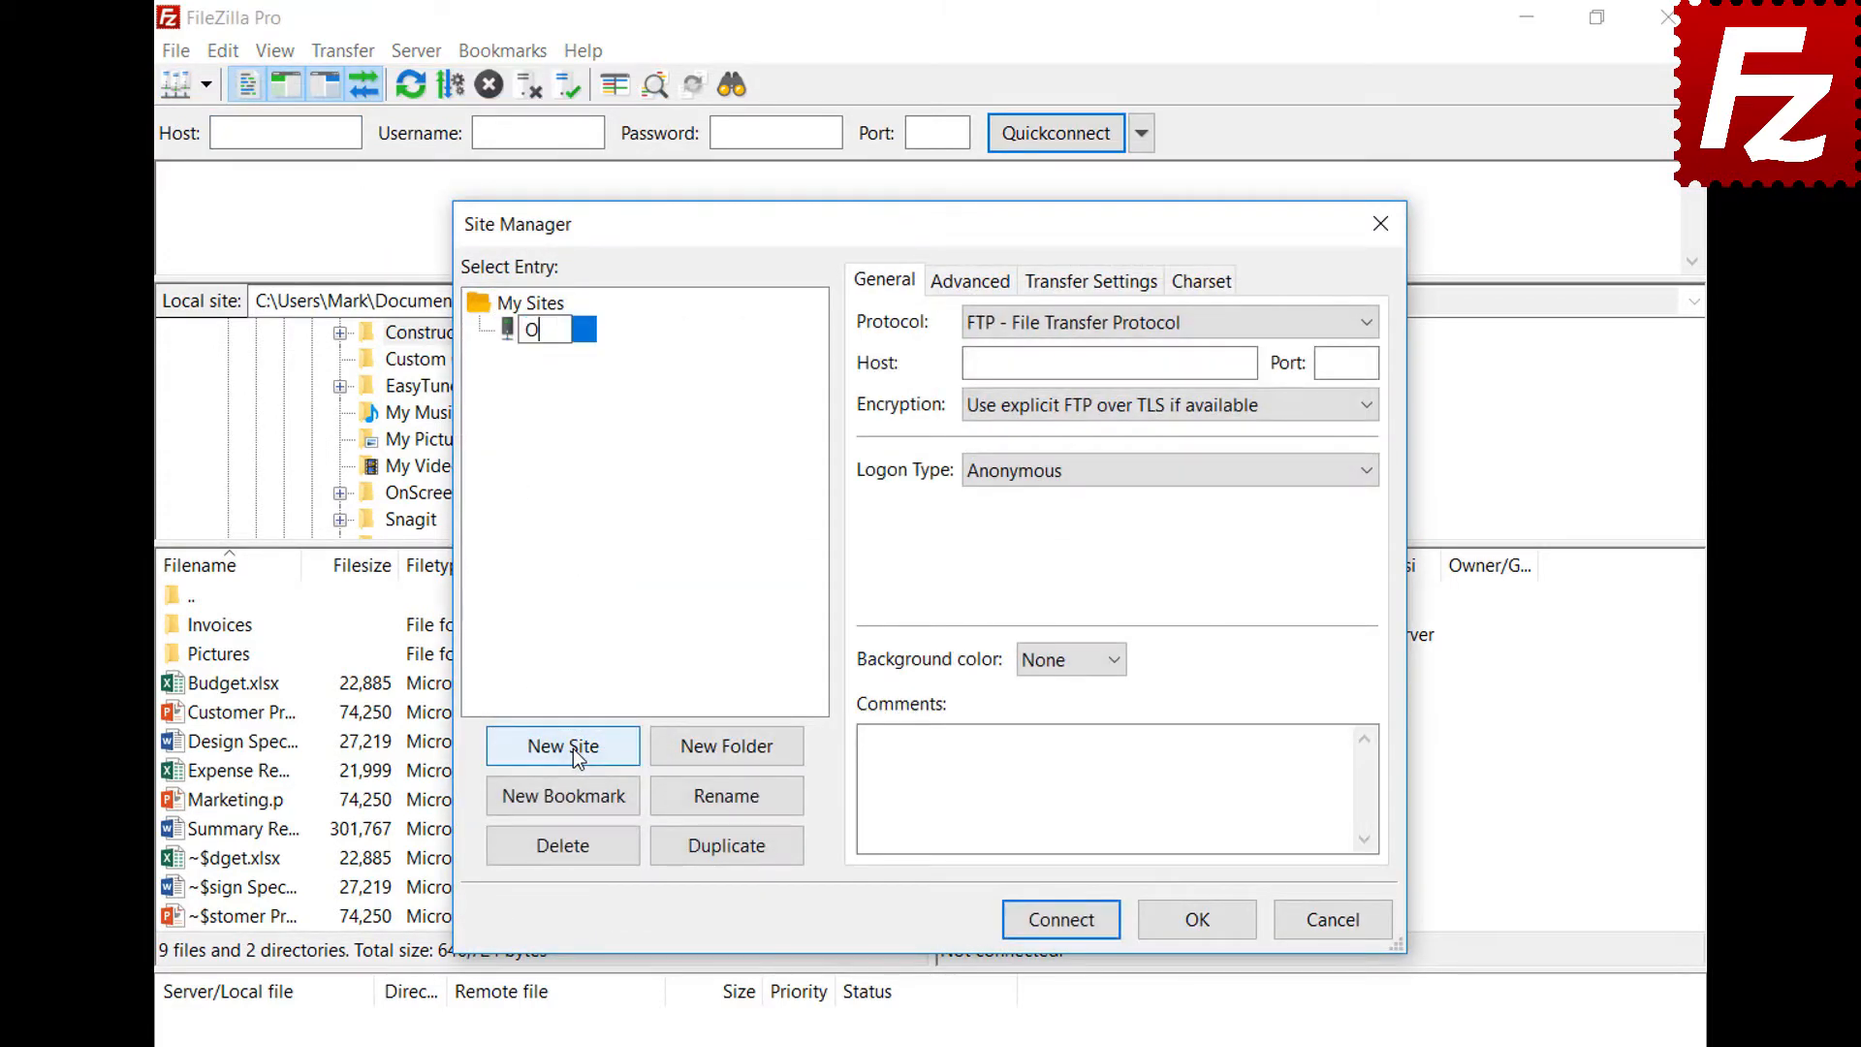
text(neDrive)
click(1059, 325)
click(1068, 618)
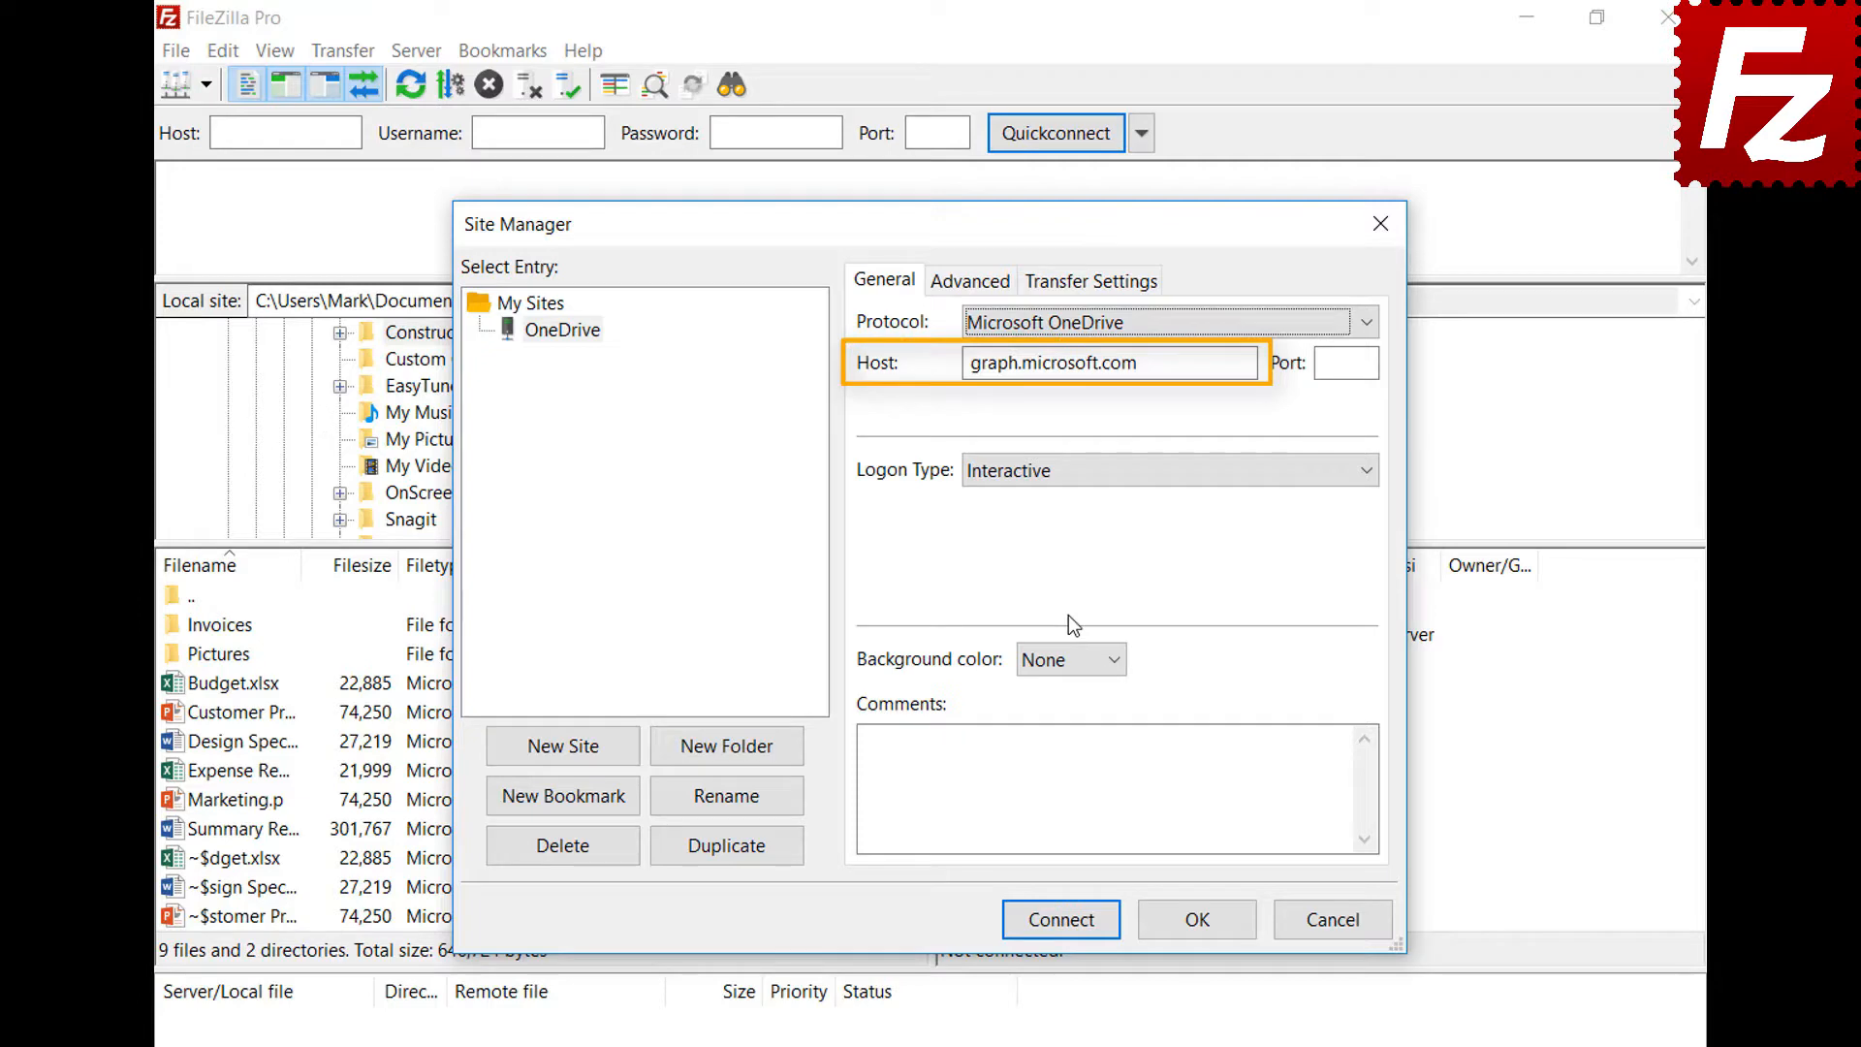
click(1060, 921)
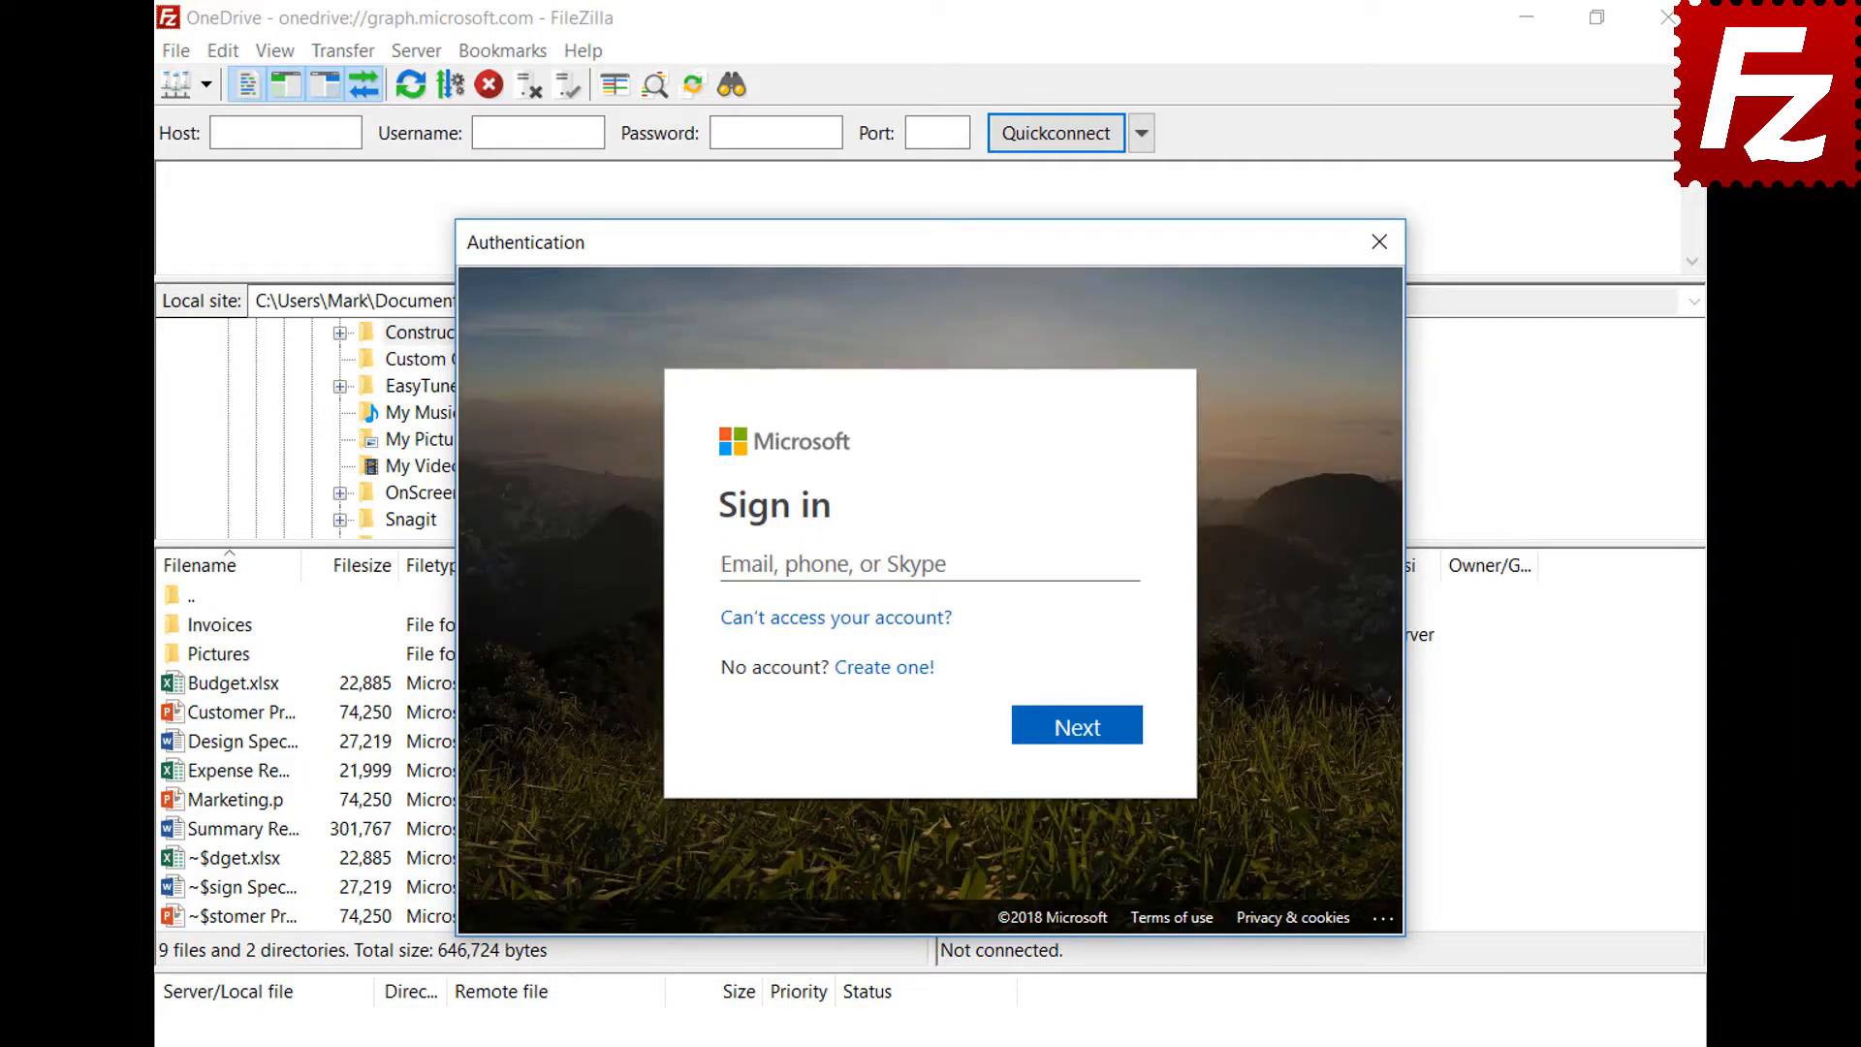
Sign in with the Microsoft account e-mail and password, then accept FileZilla Pro's file access request
click(1040, 565)
key(ctrl+v)
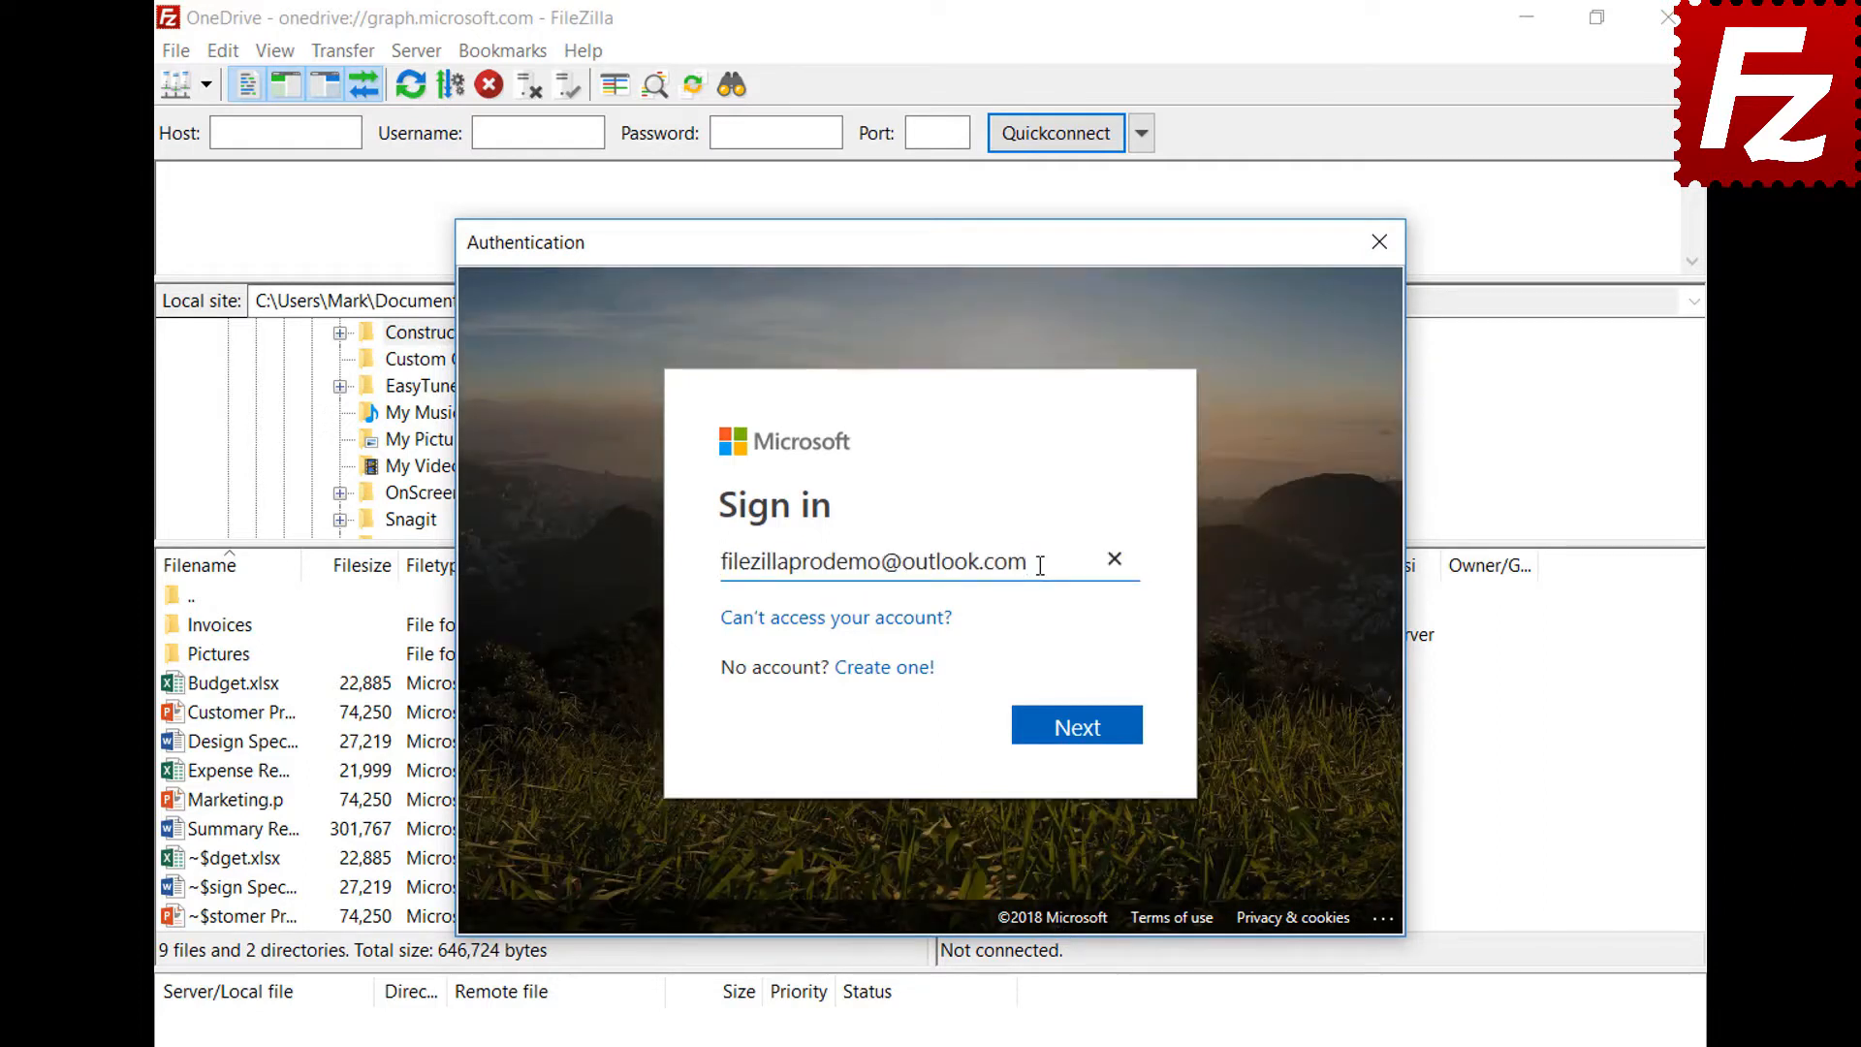
click(1078, 727)
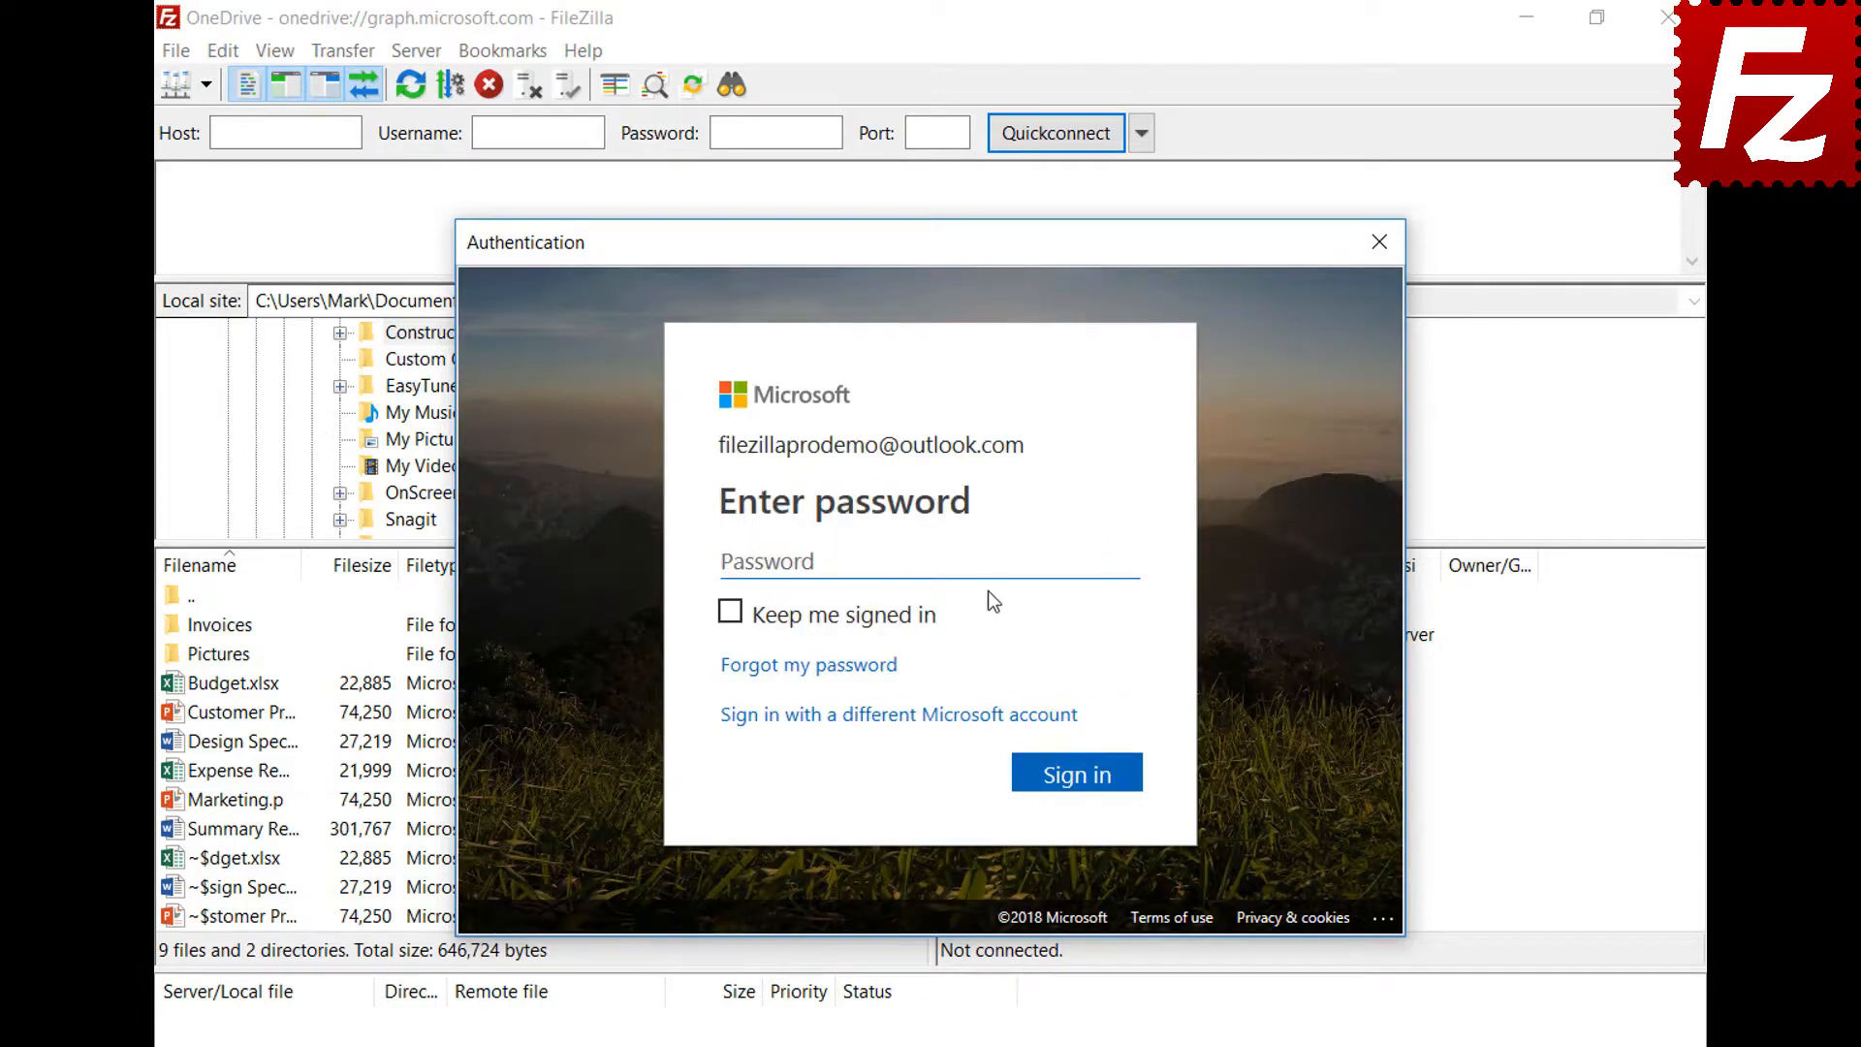
key(ctrl+v)
click(1088, 795)
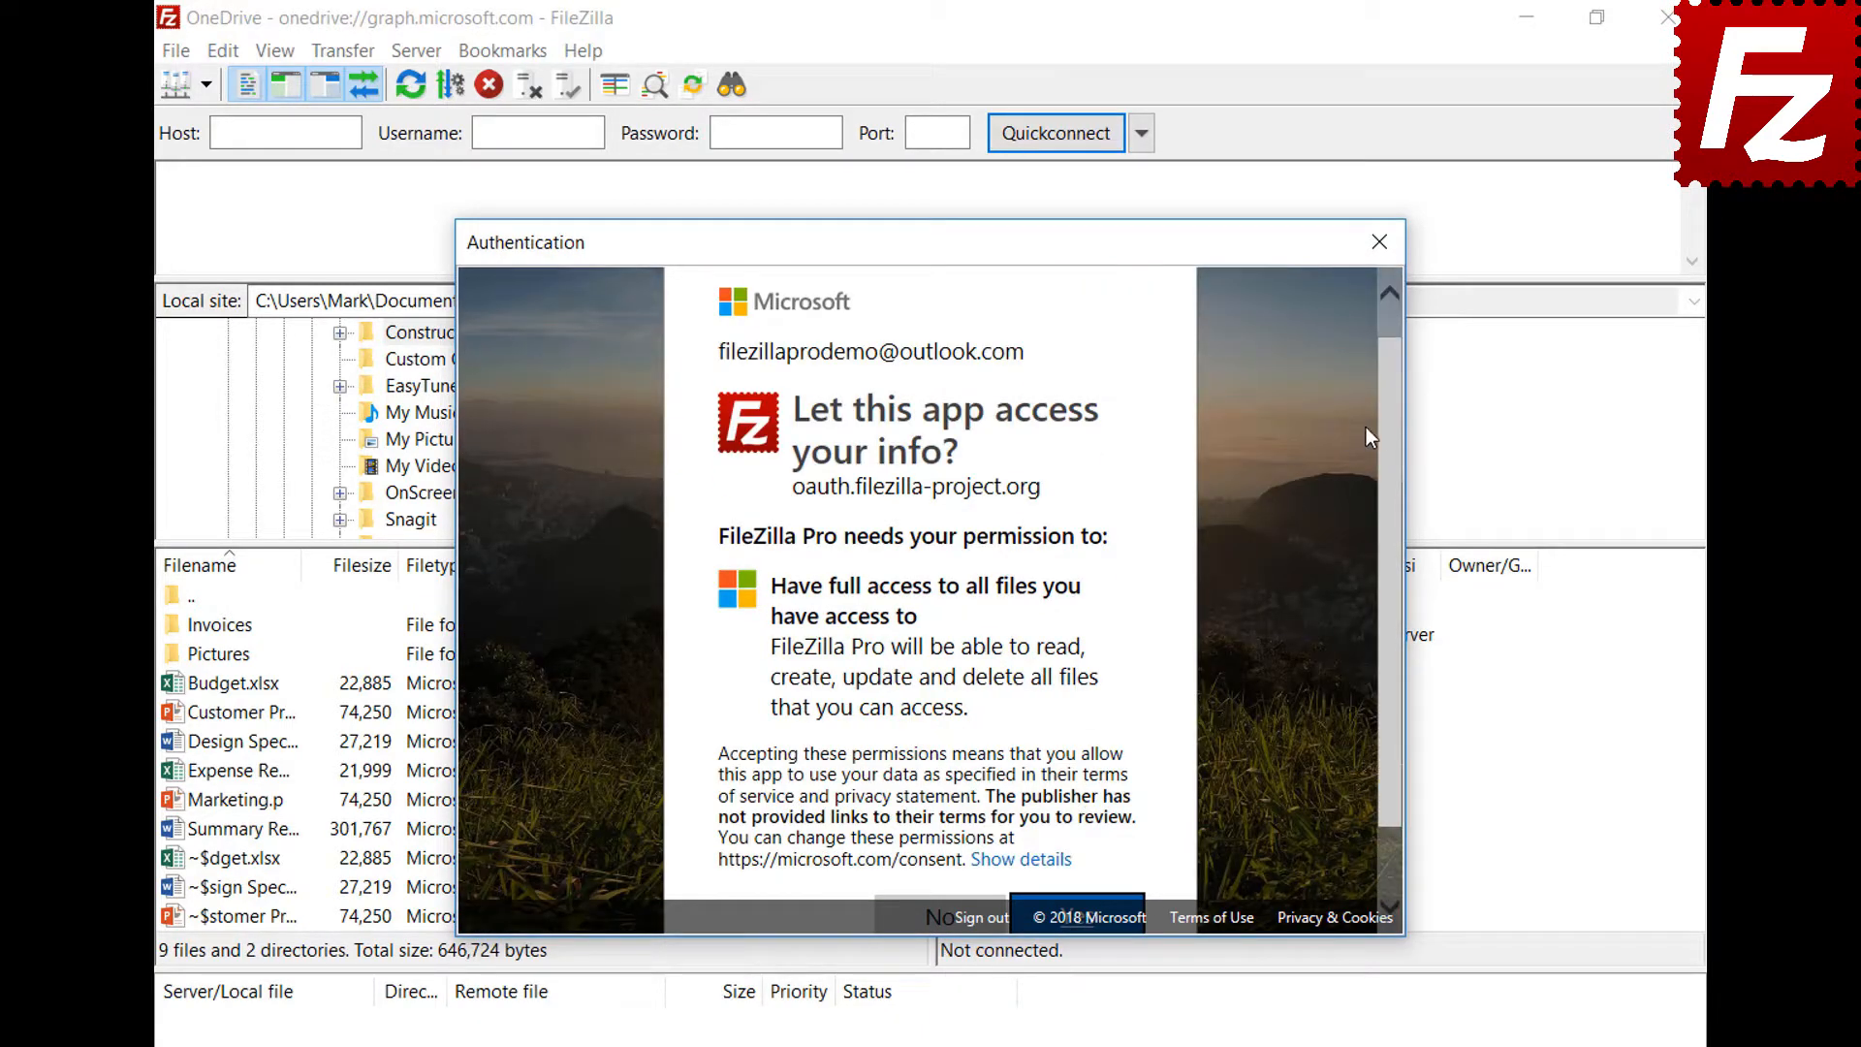
drag(1390, 418, 1400, 487)
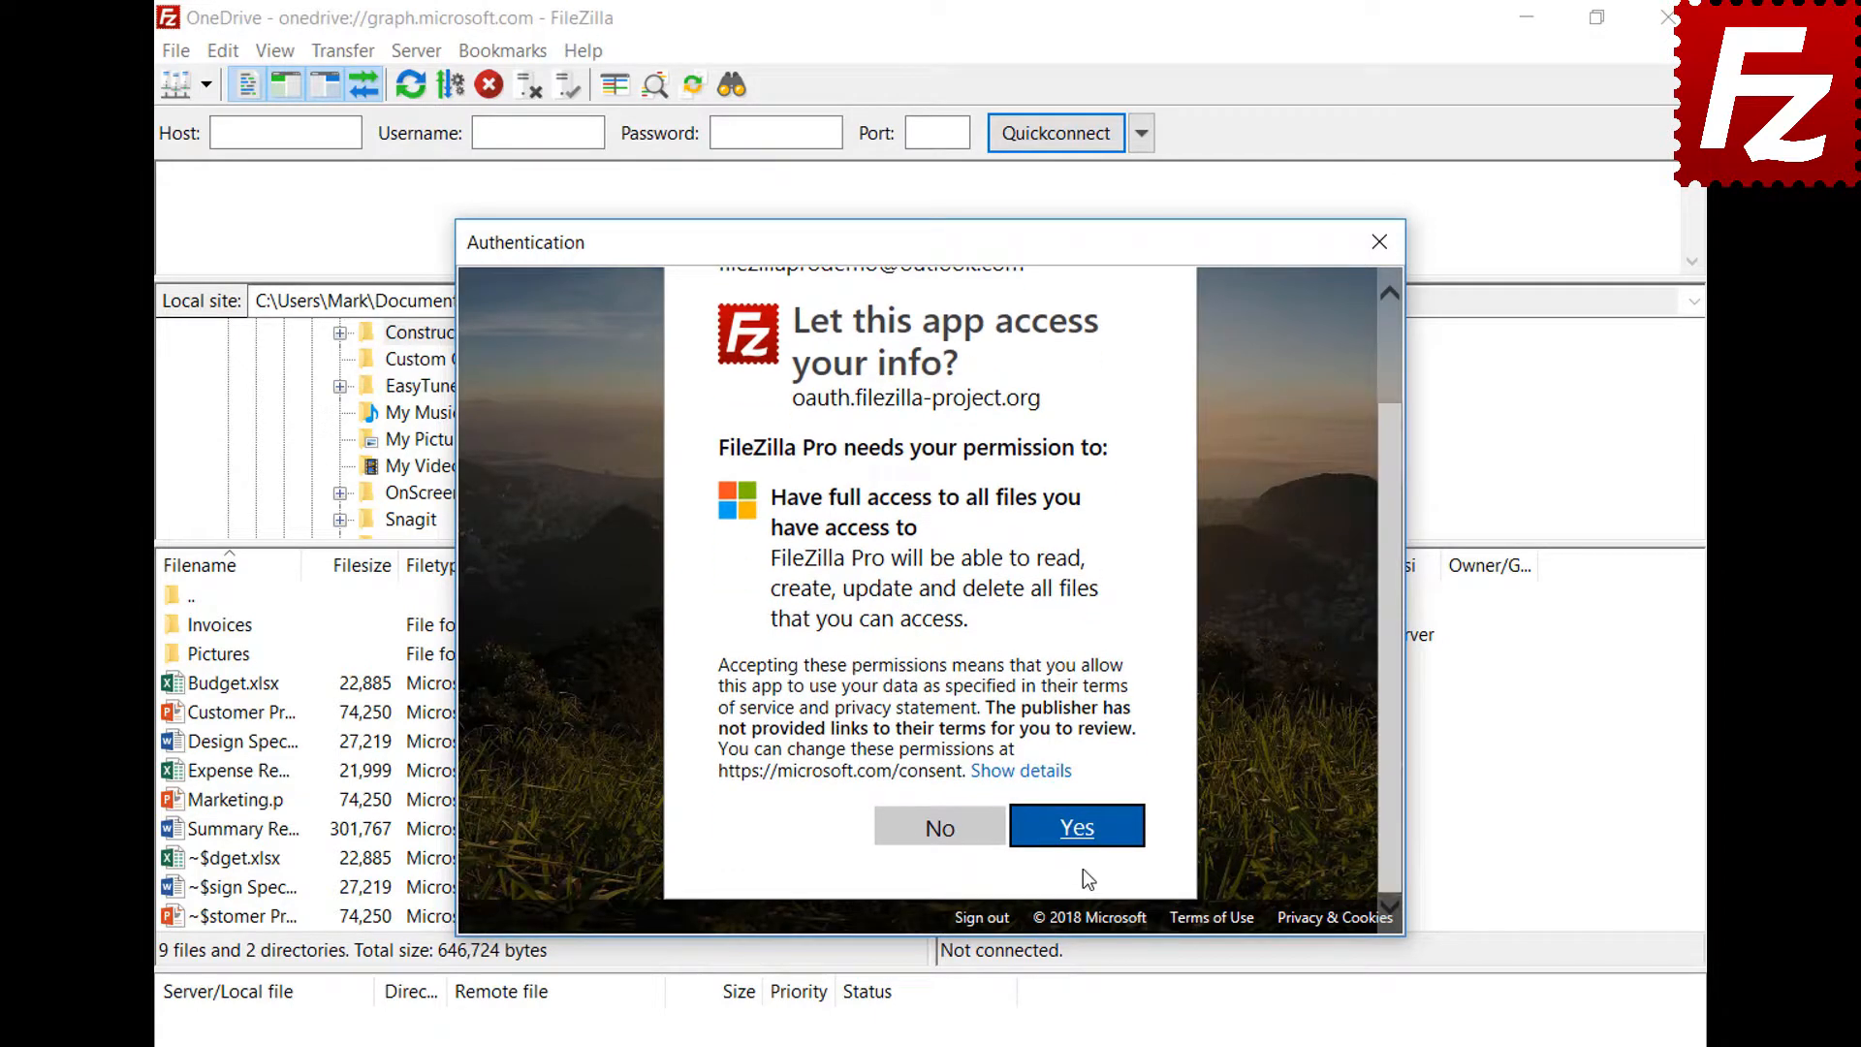
click(1082, 841)
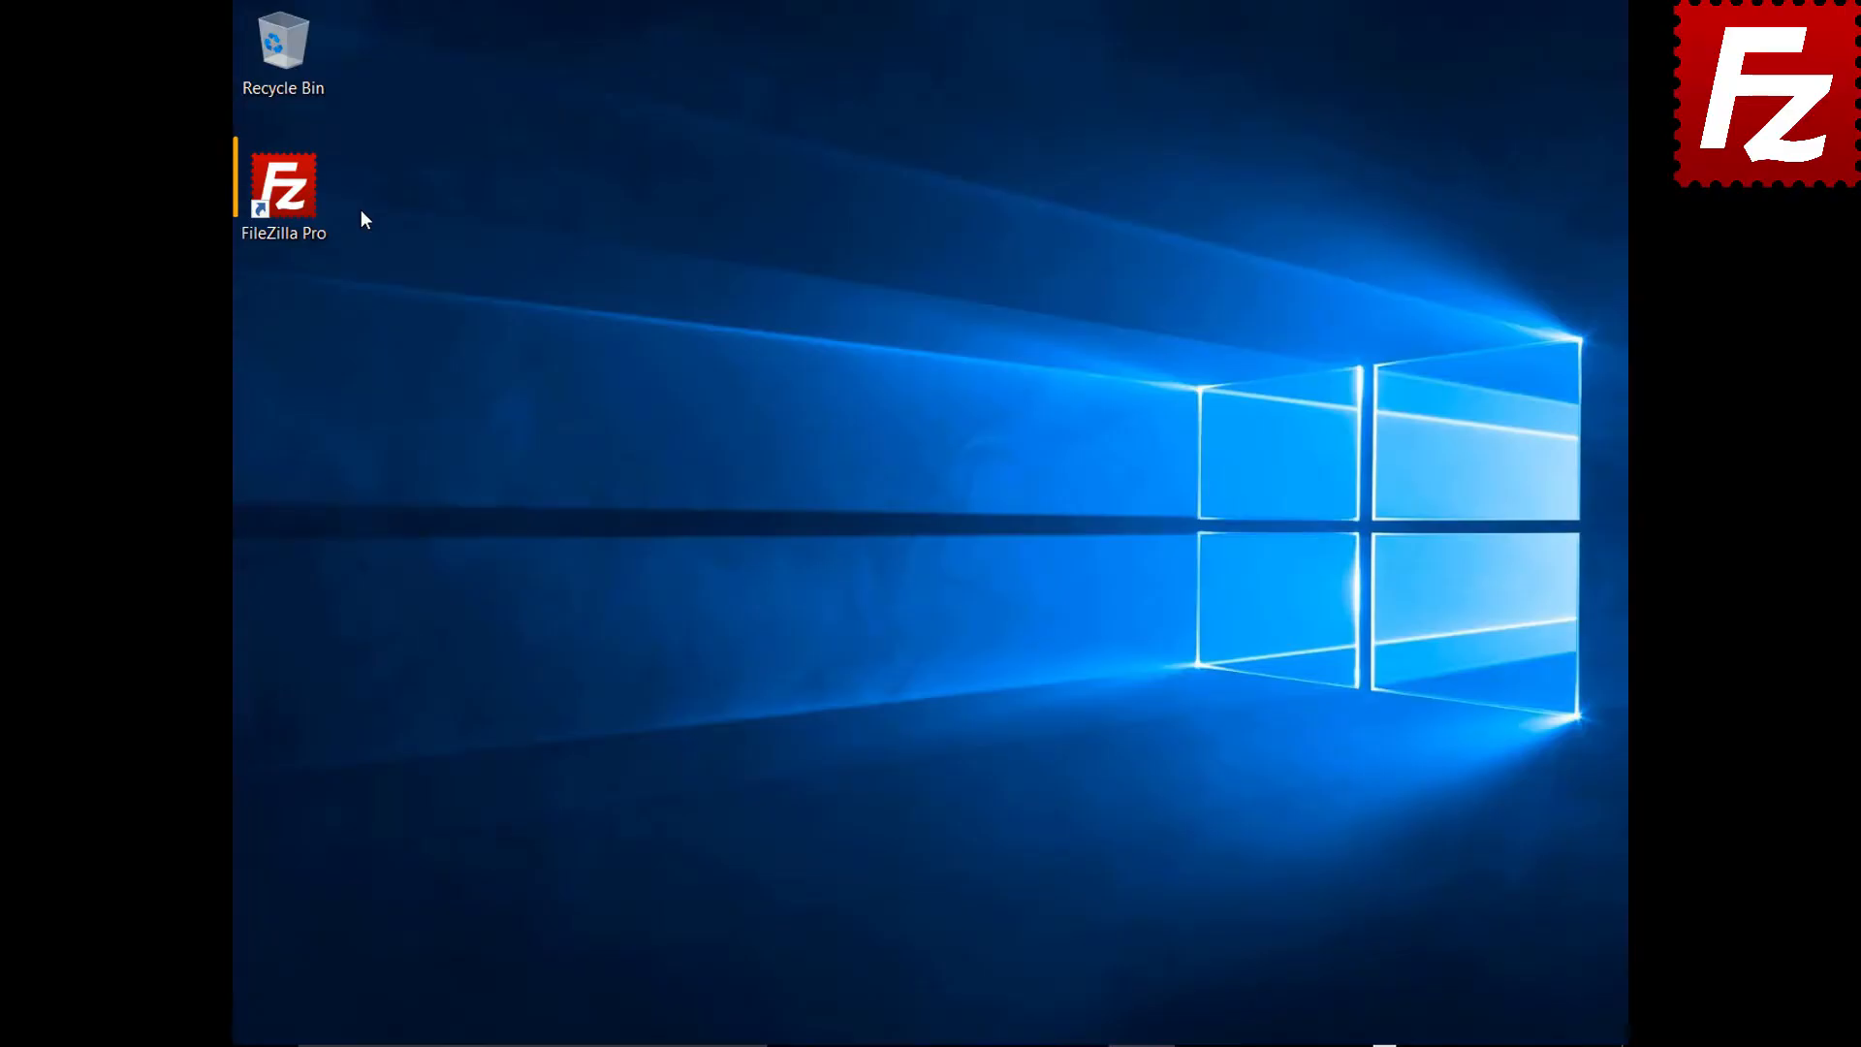
Relaunch FileZilla Pro from its desktop shortcut
double_click(295, 201)
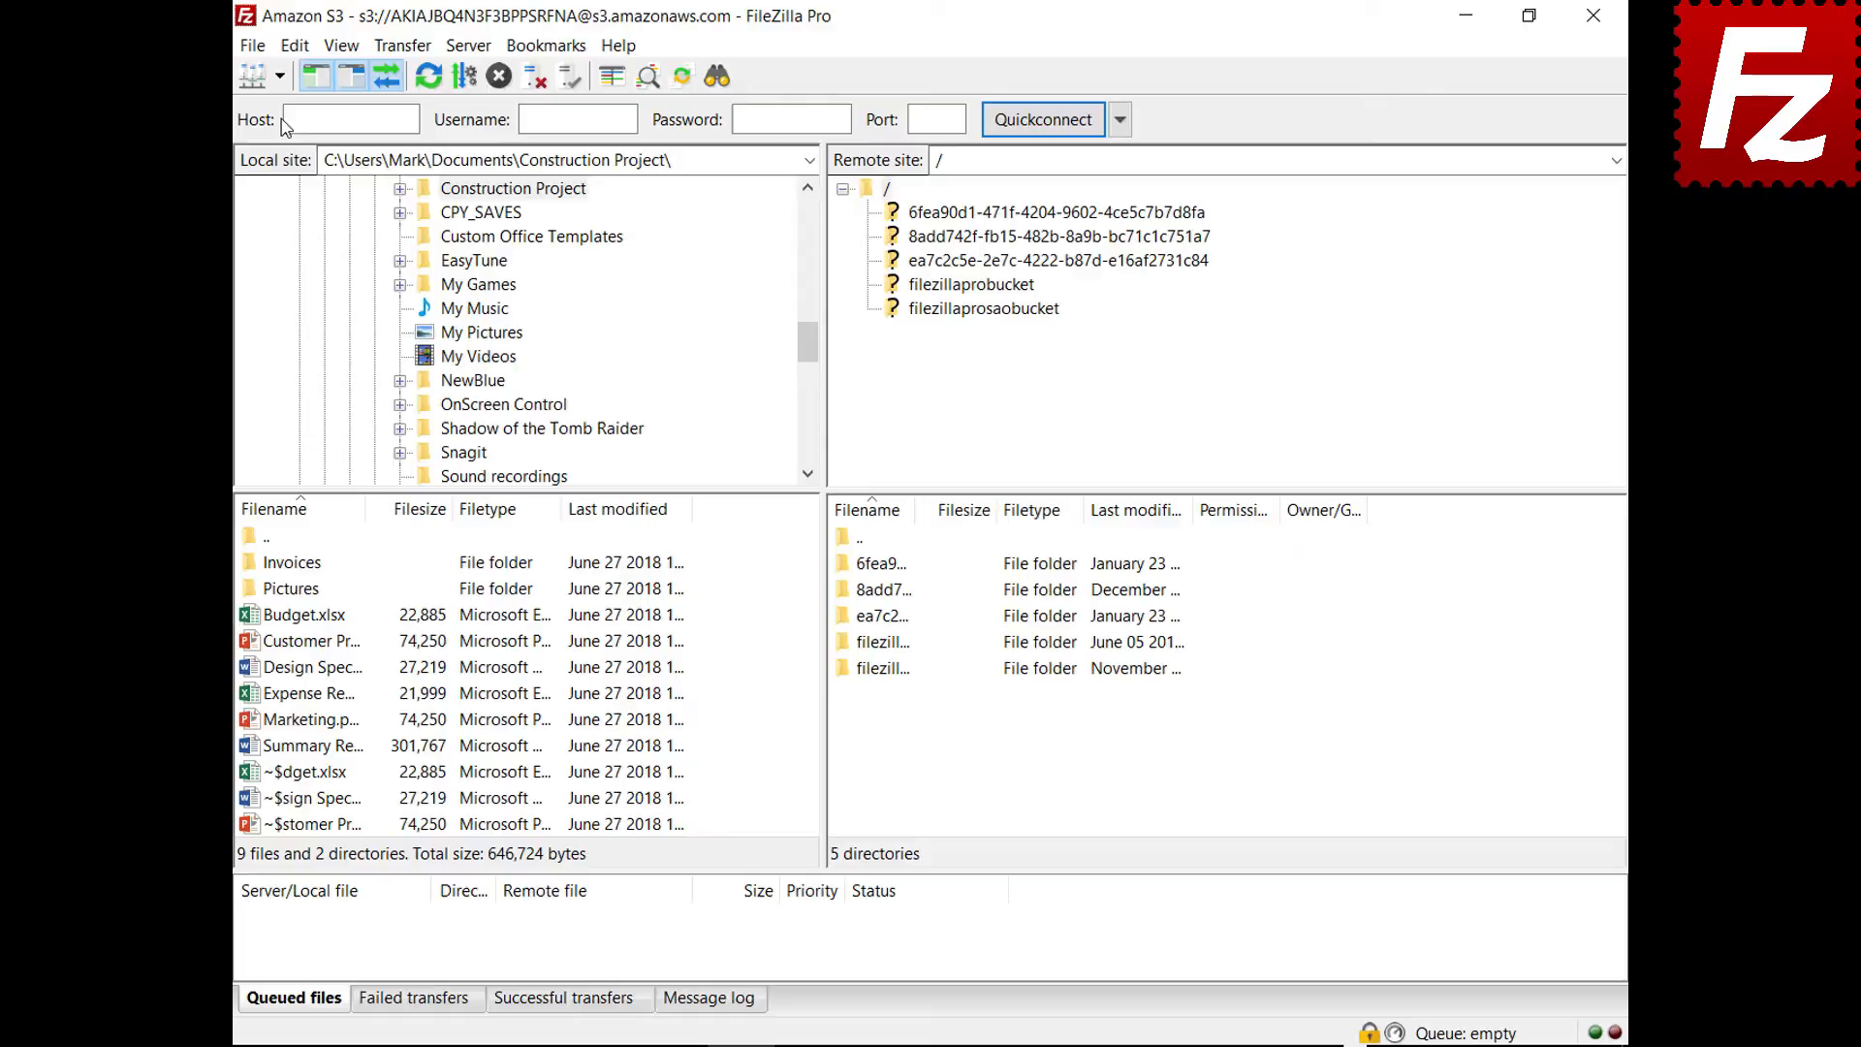
Reconnect to Amazon S3 and generate a Temporary URL for README.TXT in filezillaprobucket
click(279, 75)
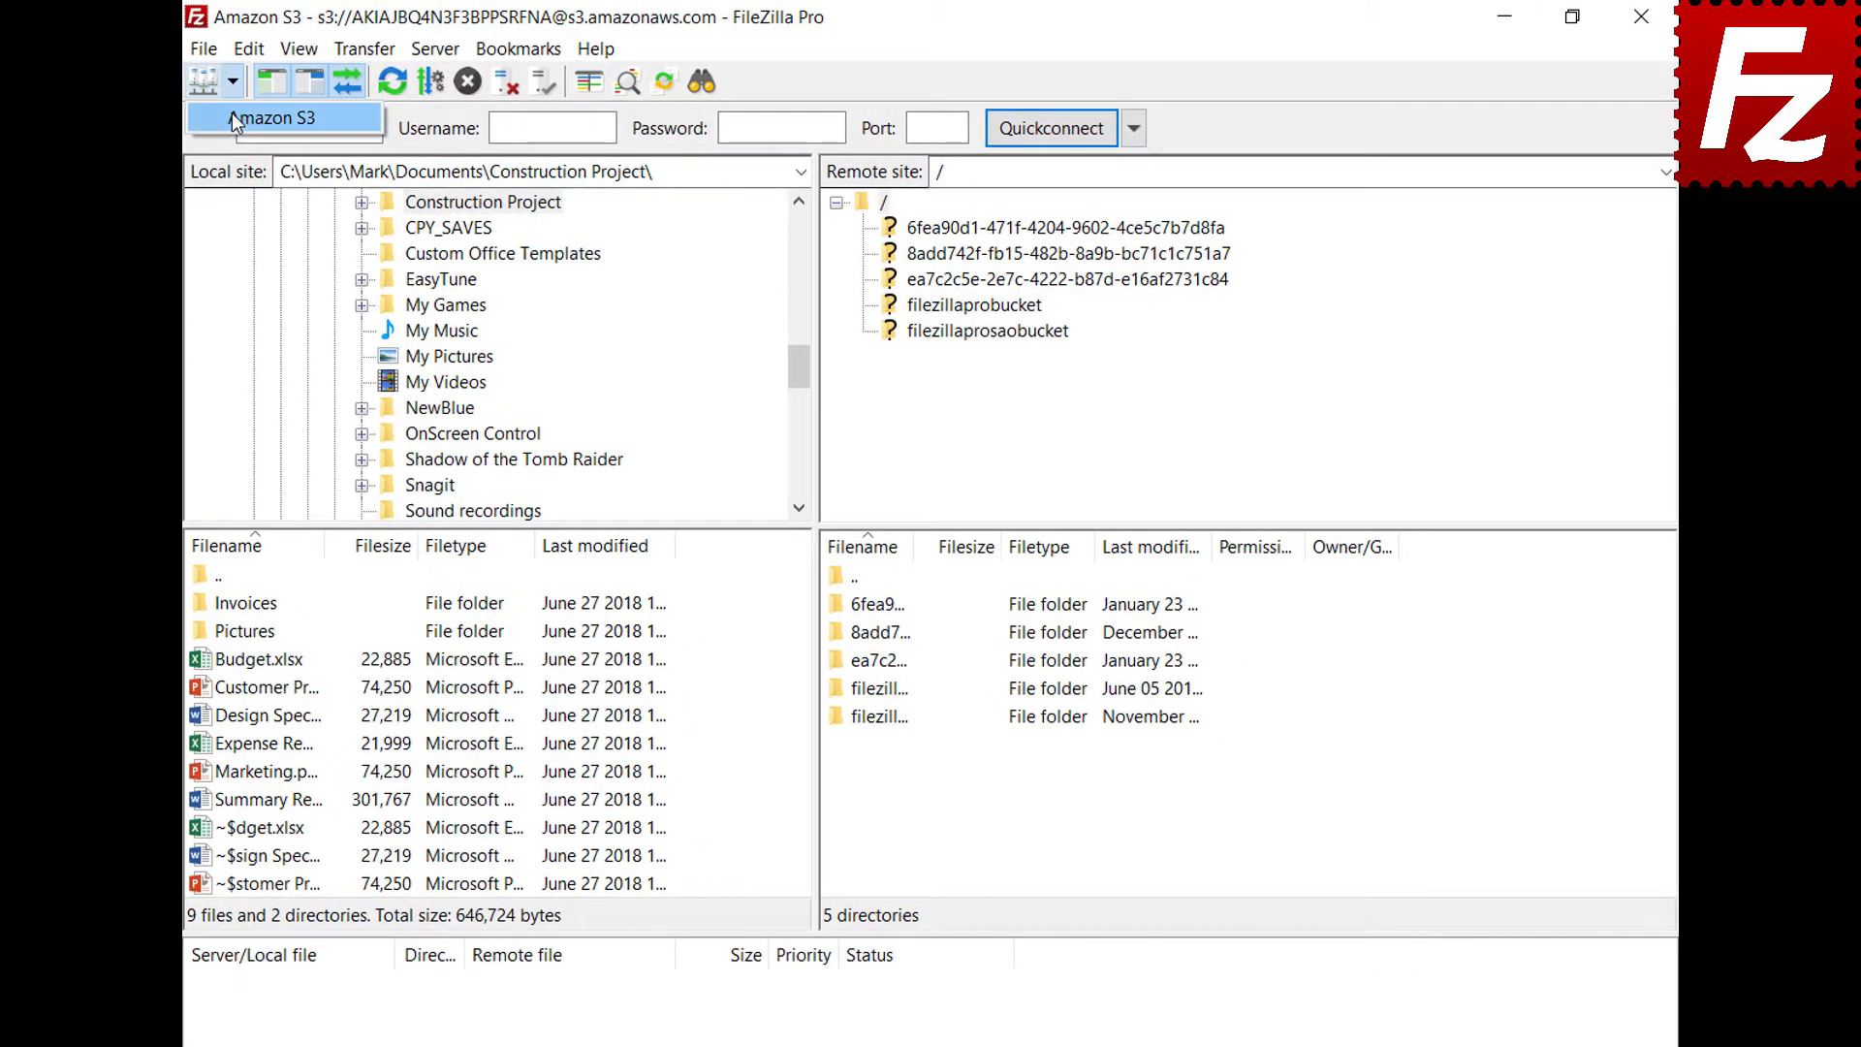
click(230, 114)
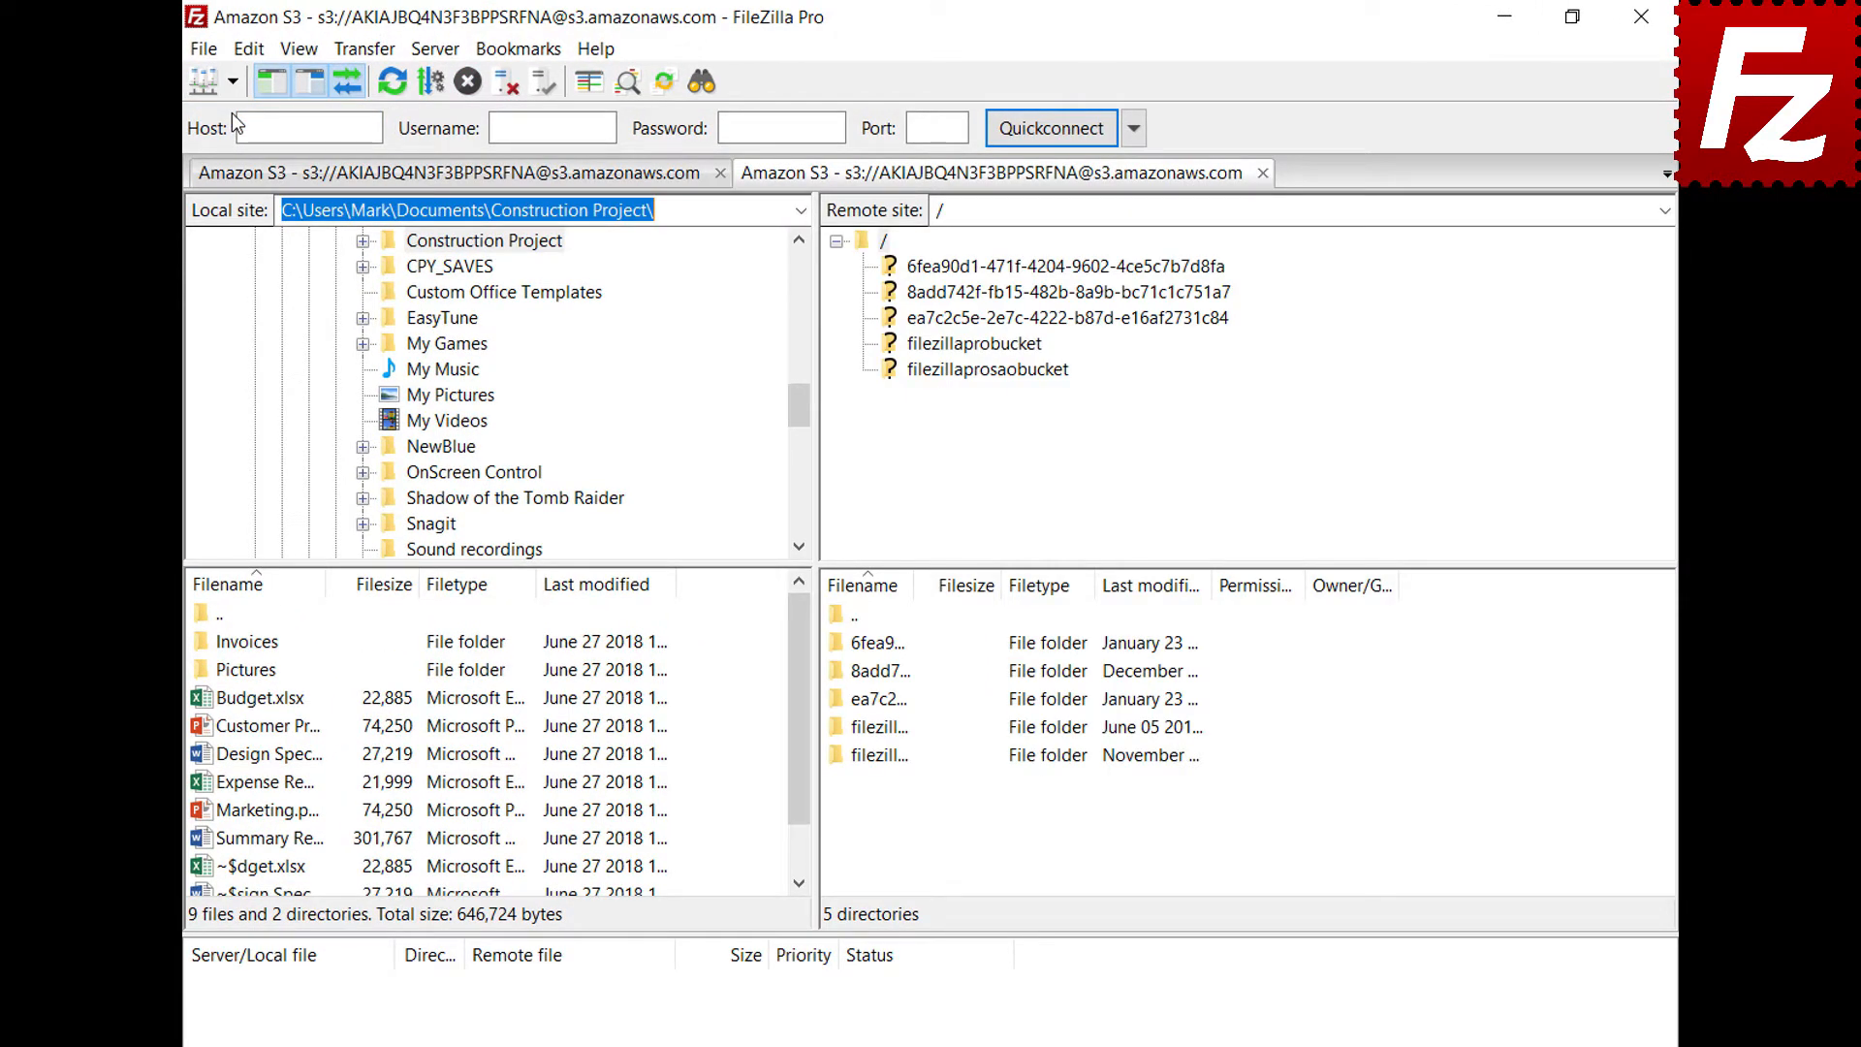
click(976, 347)
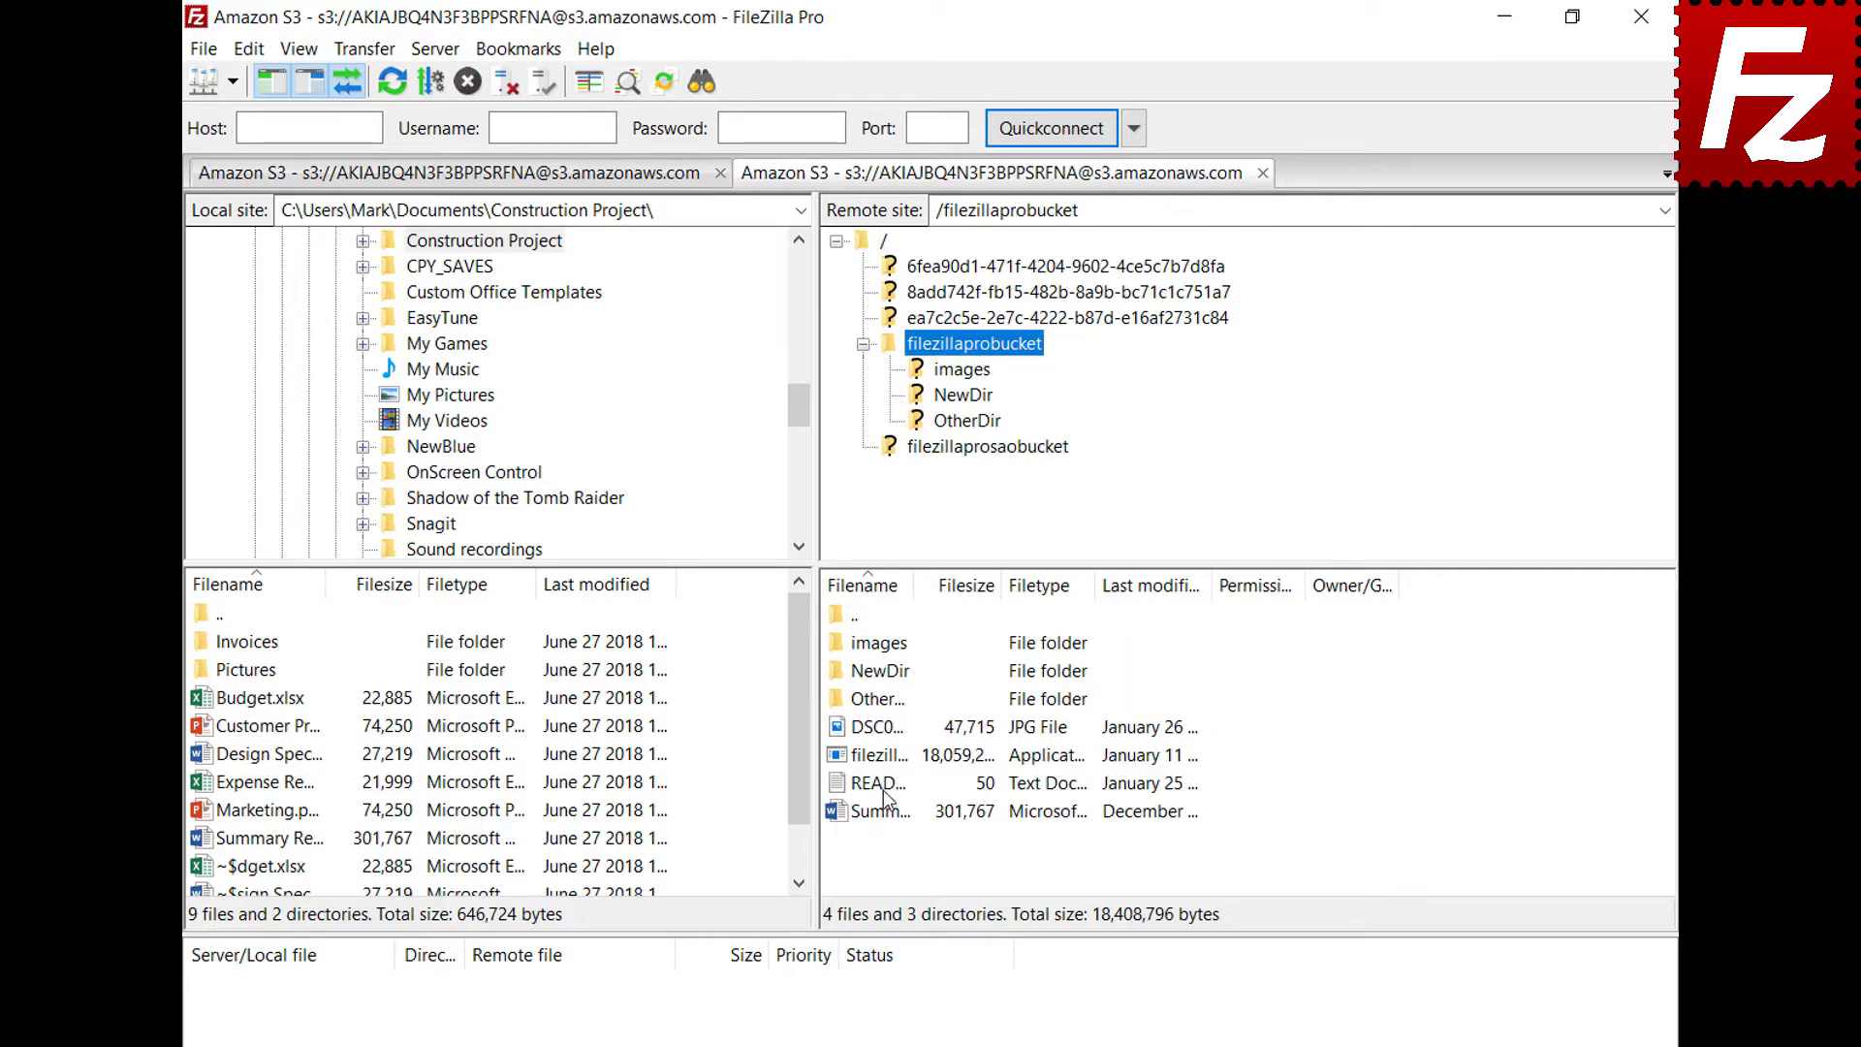
right_click(883, 793)
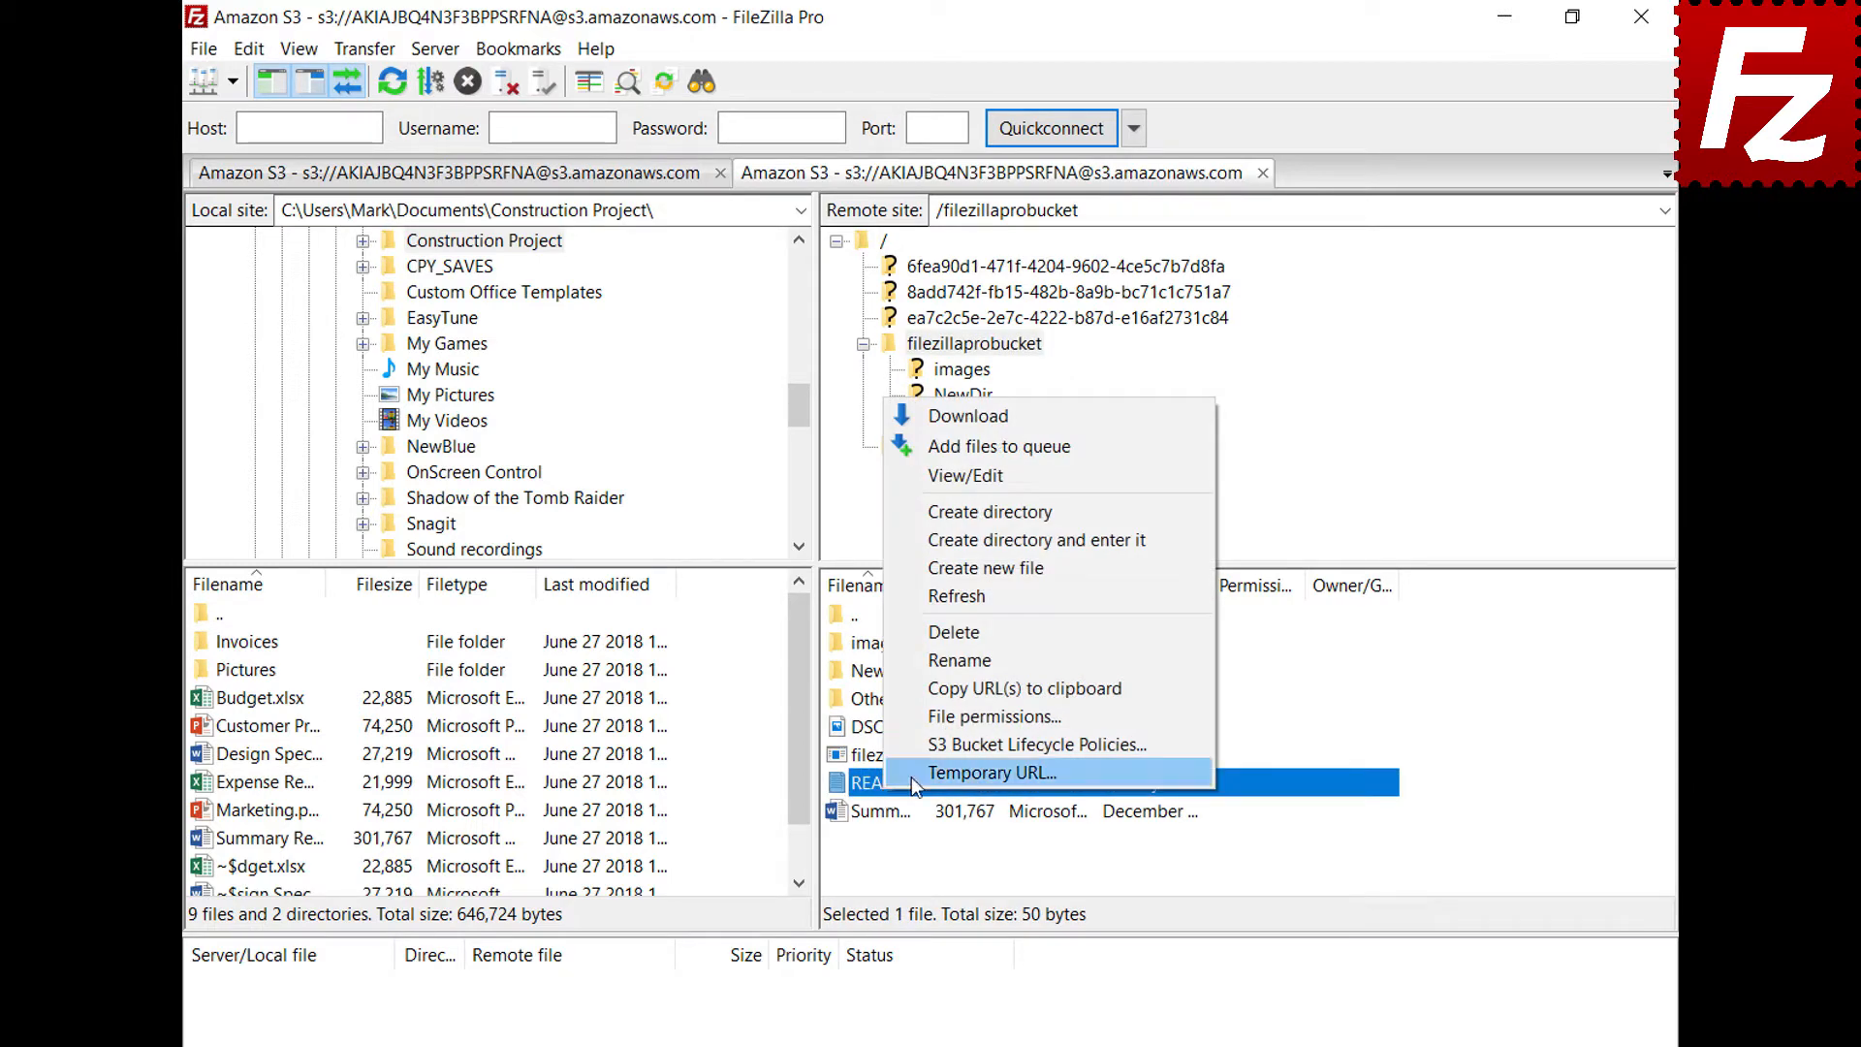
click(913, 776)
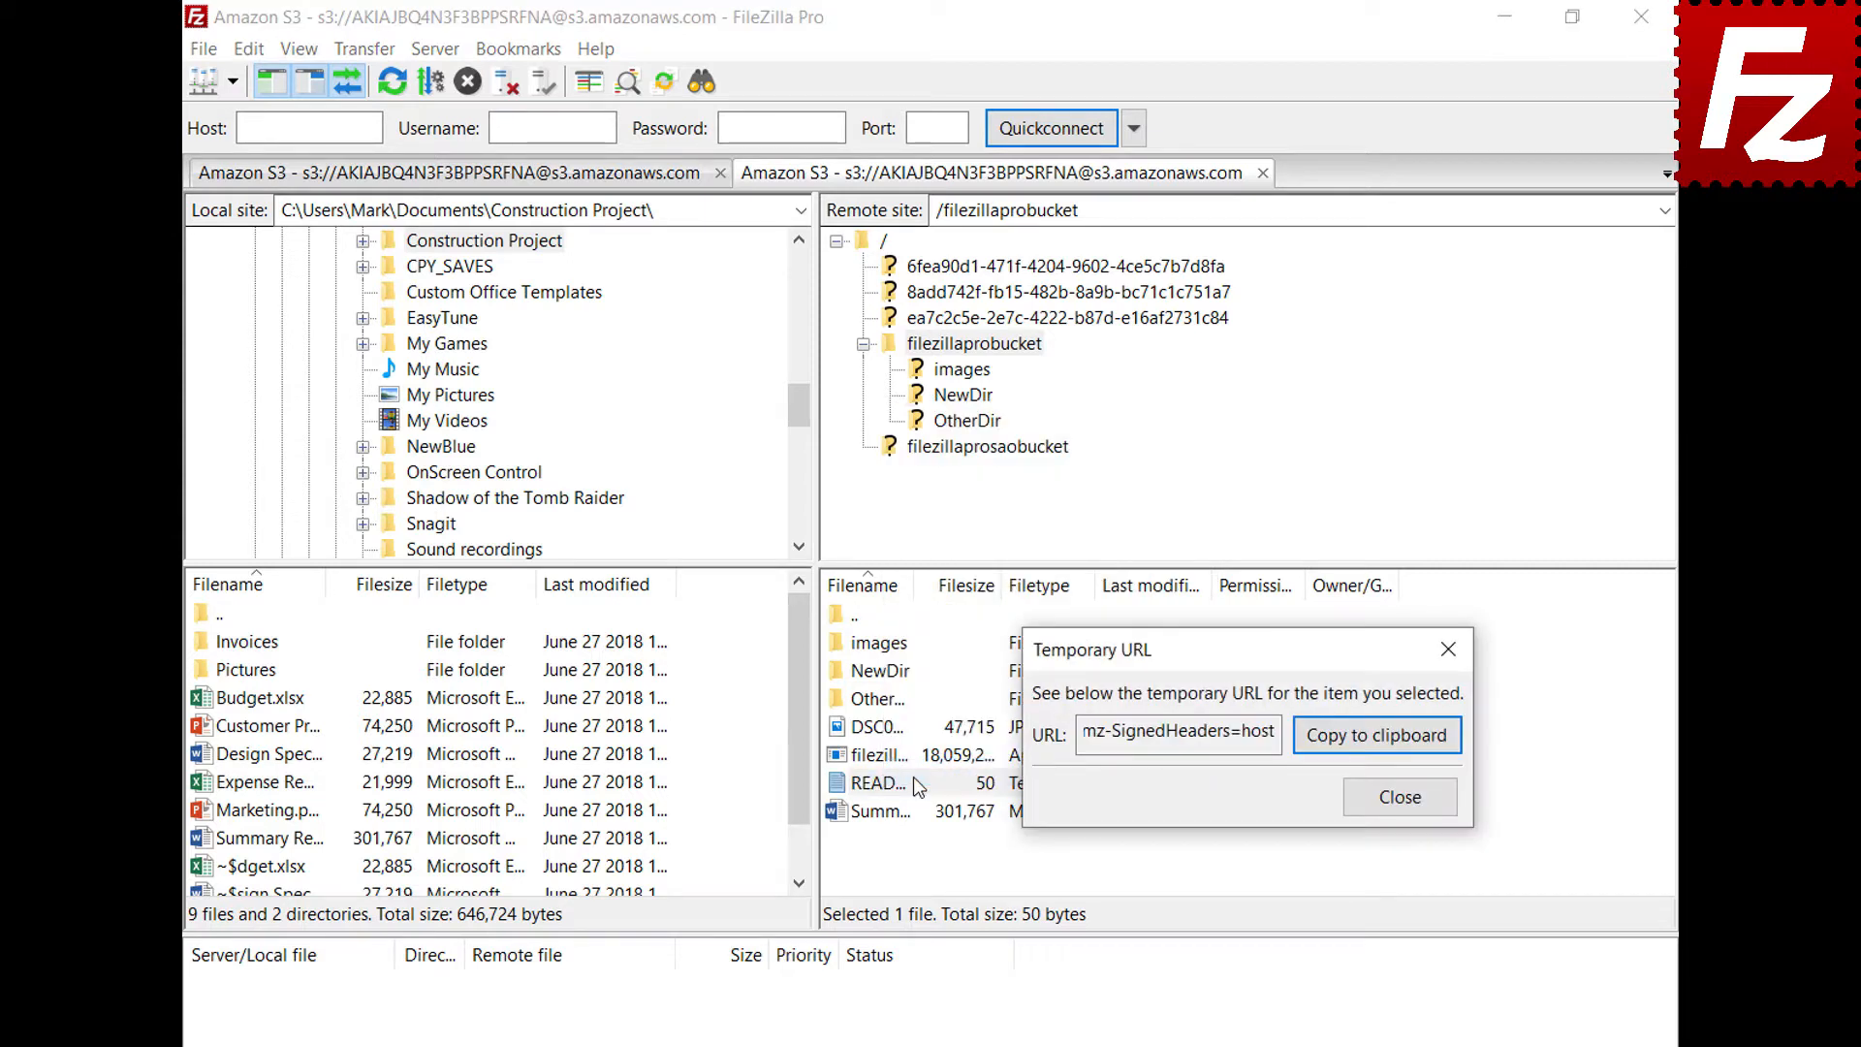
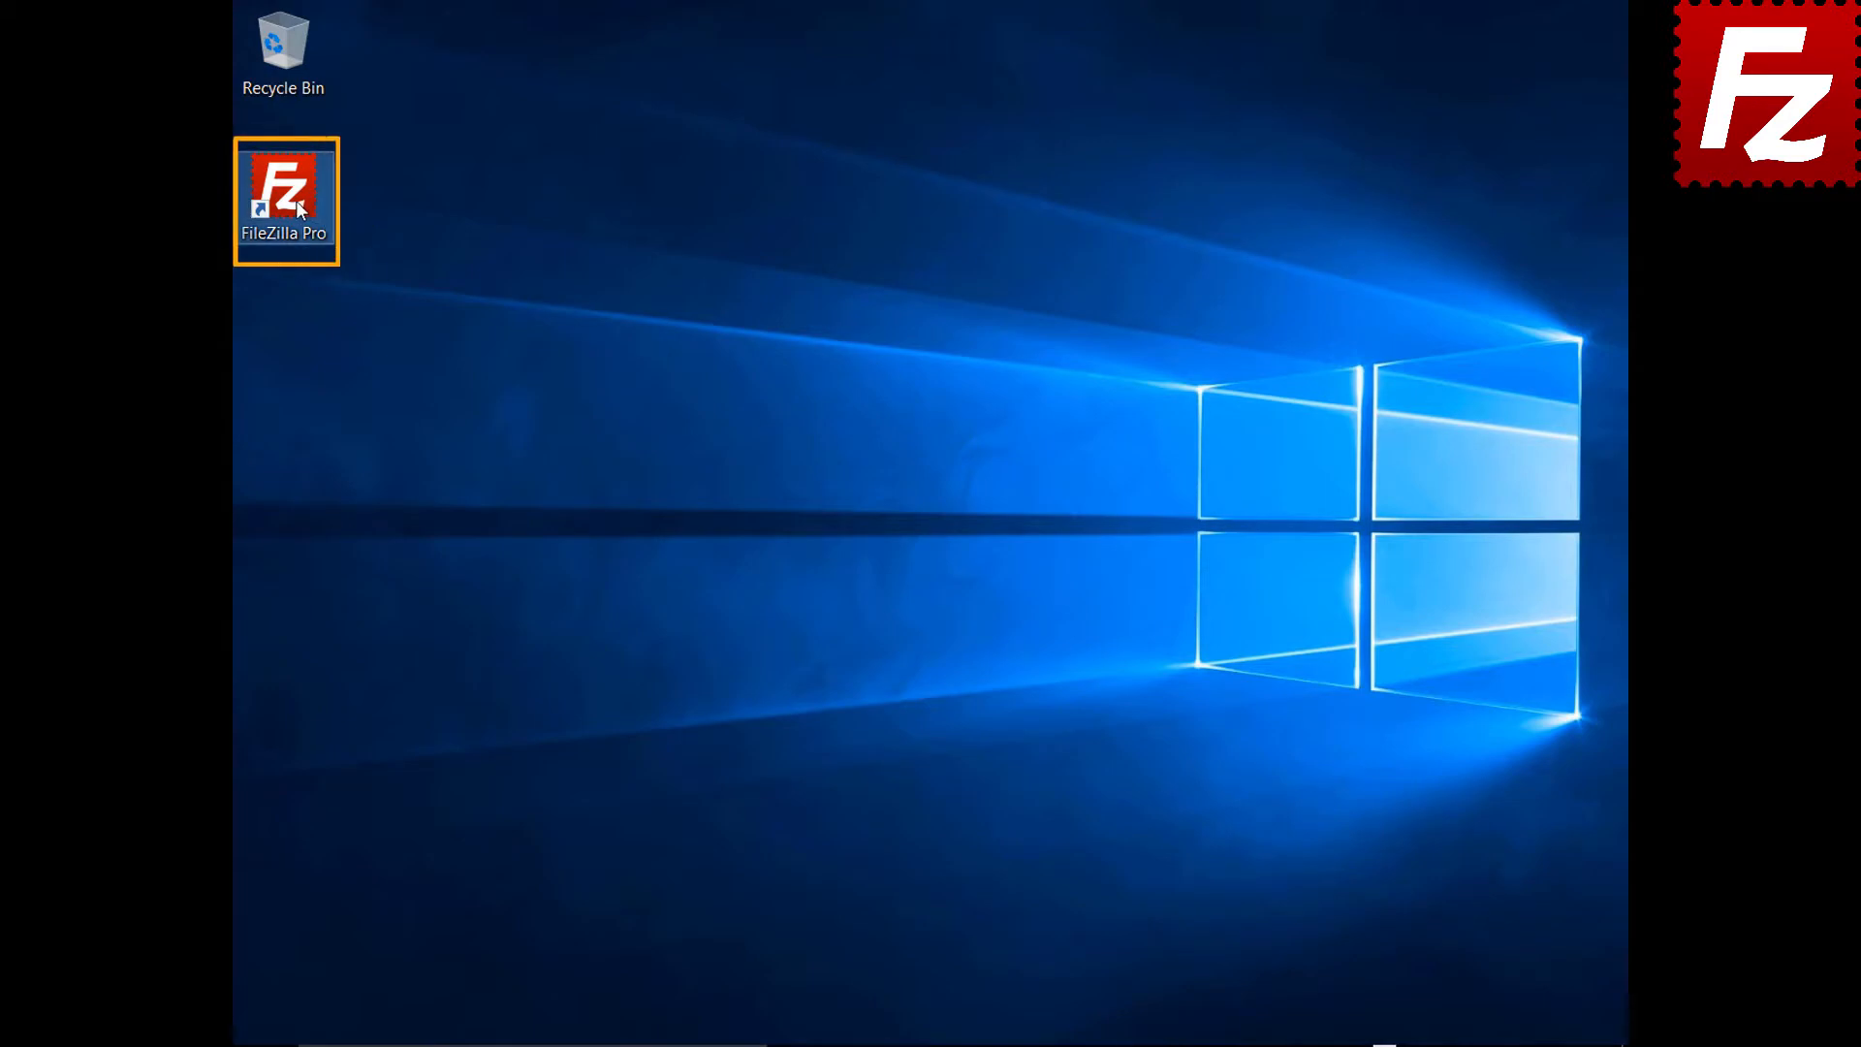
Launch FileZilla Pro and add a Site Manager entry named OneDrive using the Microsoft OneDrive protocol
double_click(297, 206)
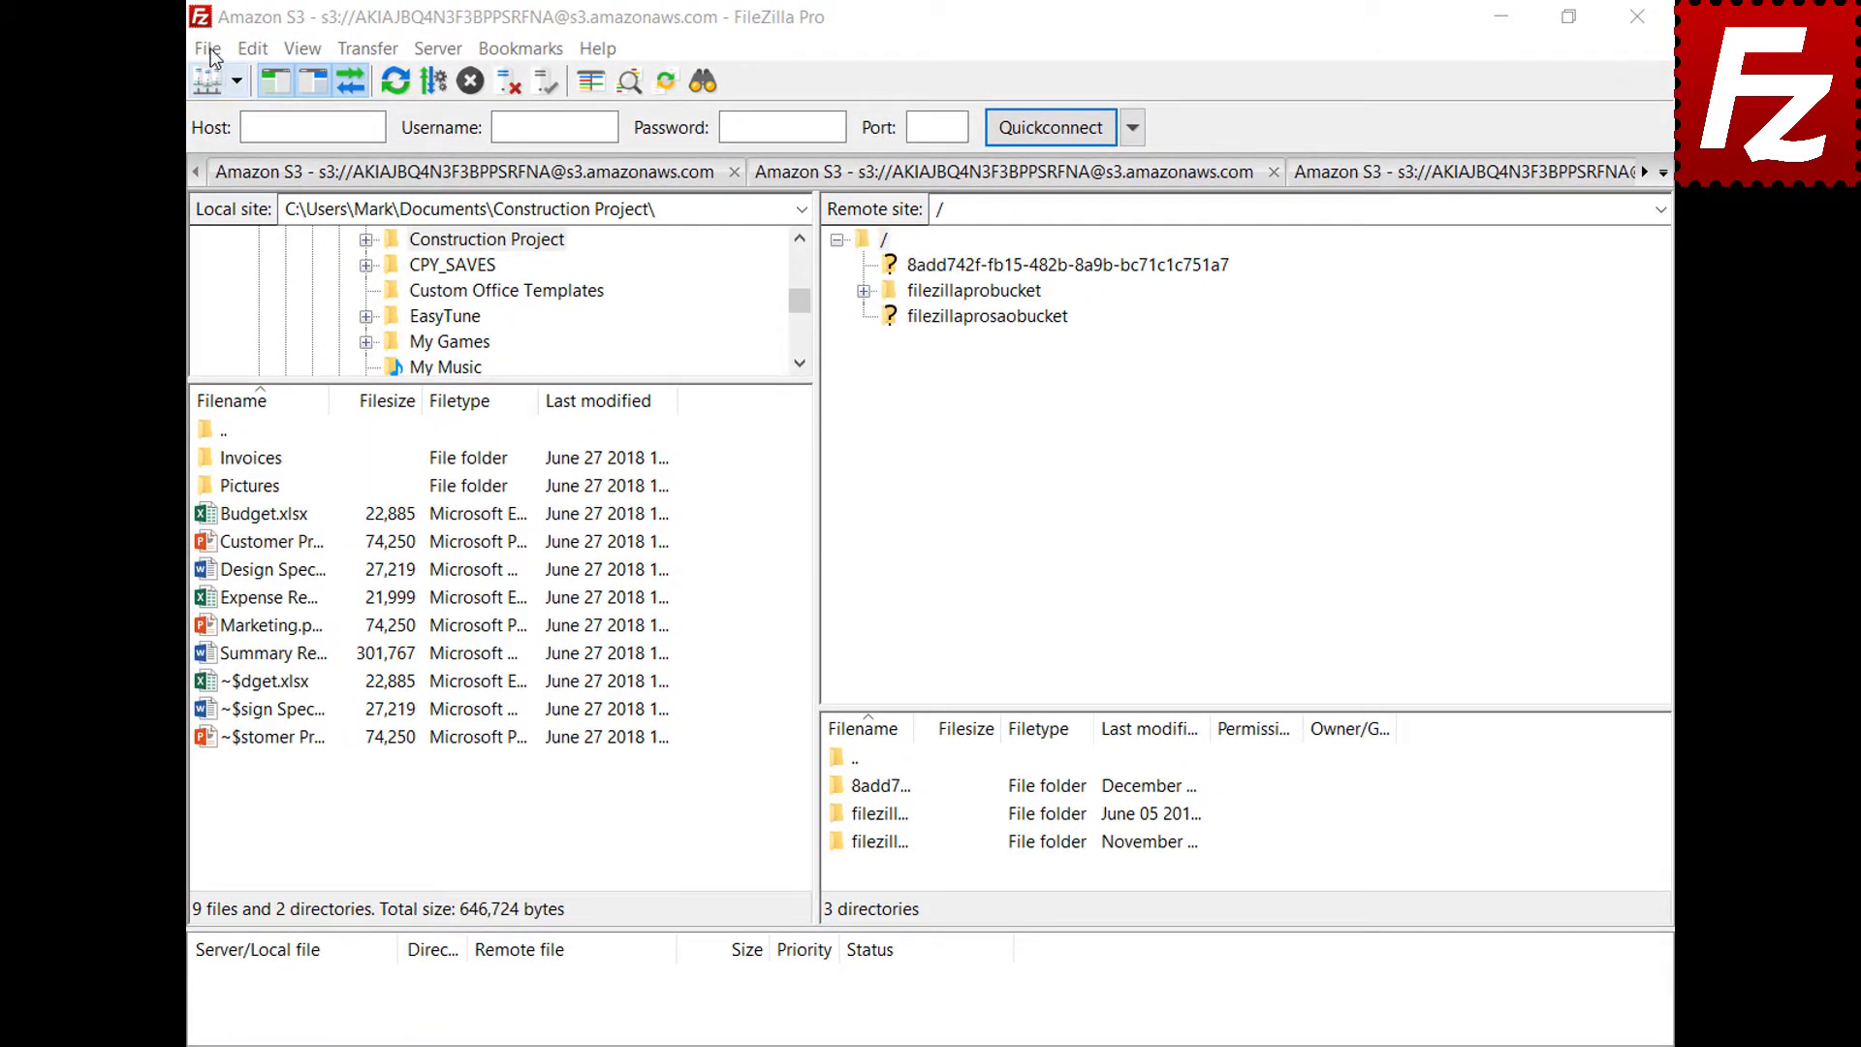
click(207, 49)
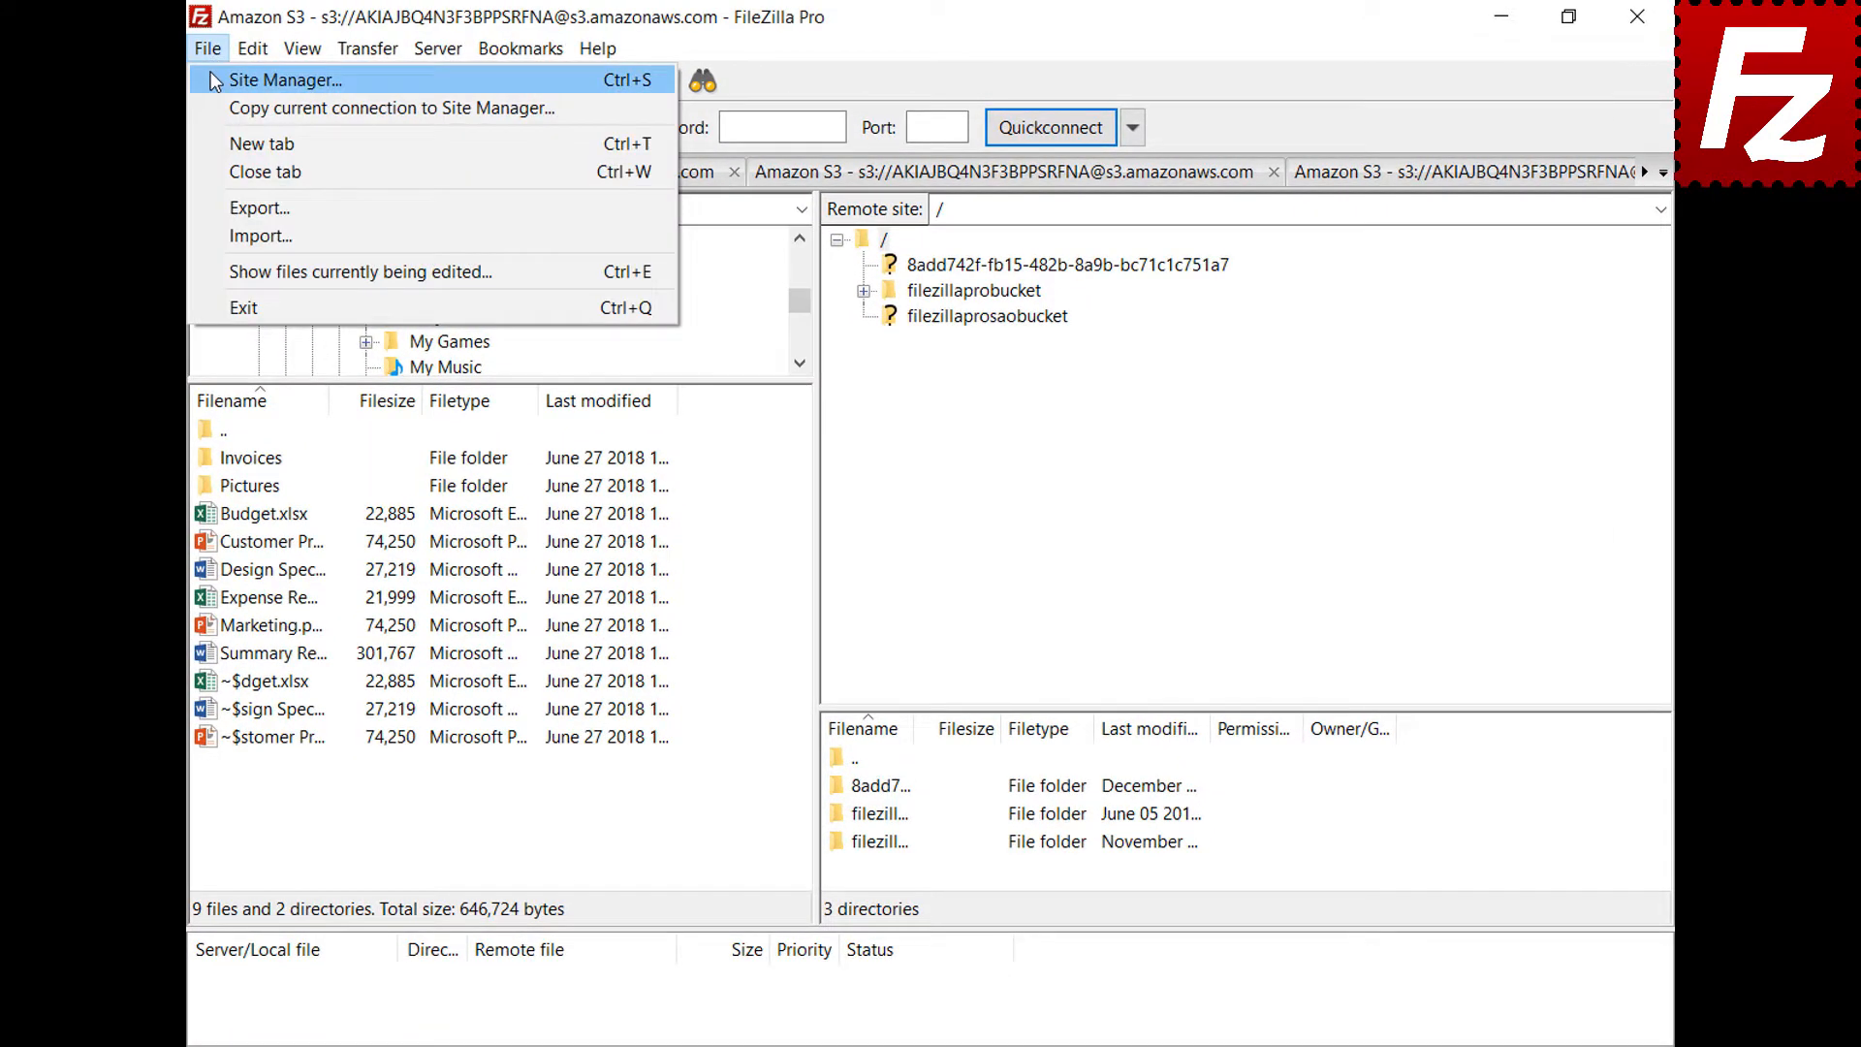
click(213, 77)
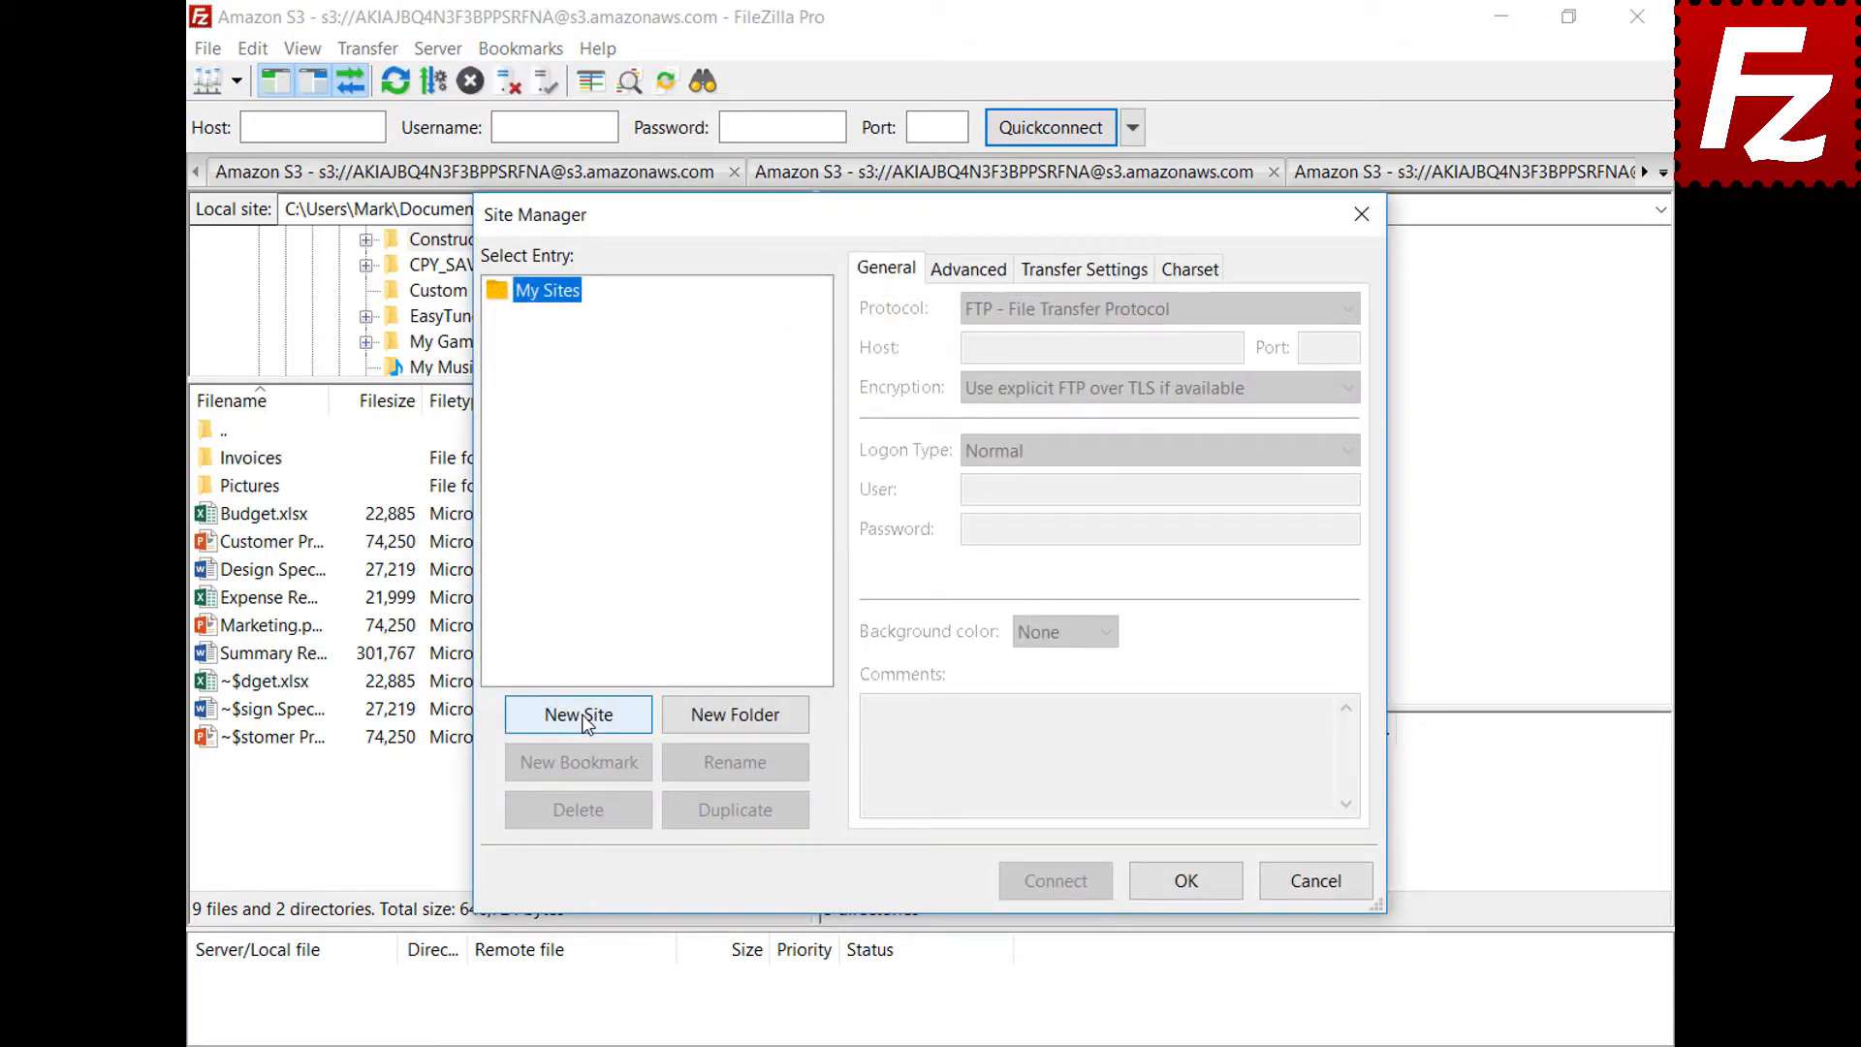
click(579, 714)
text(OneDrive)
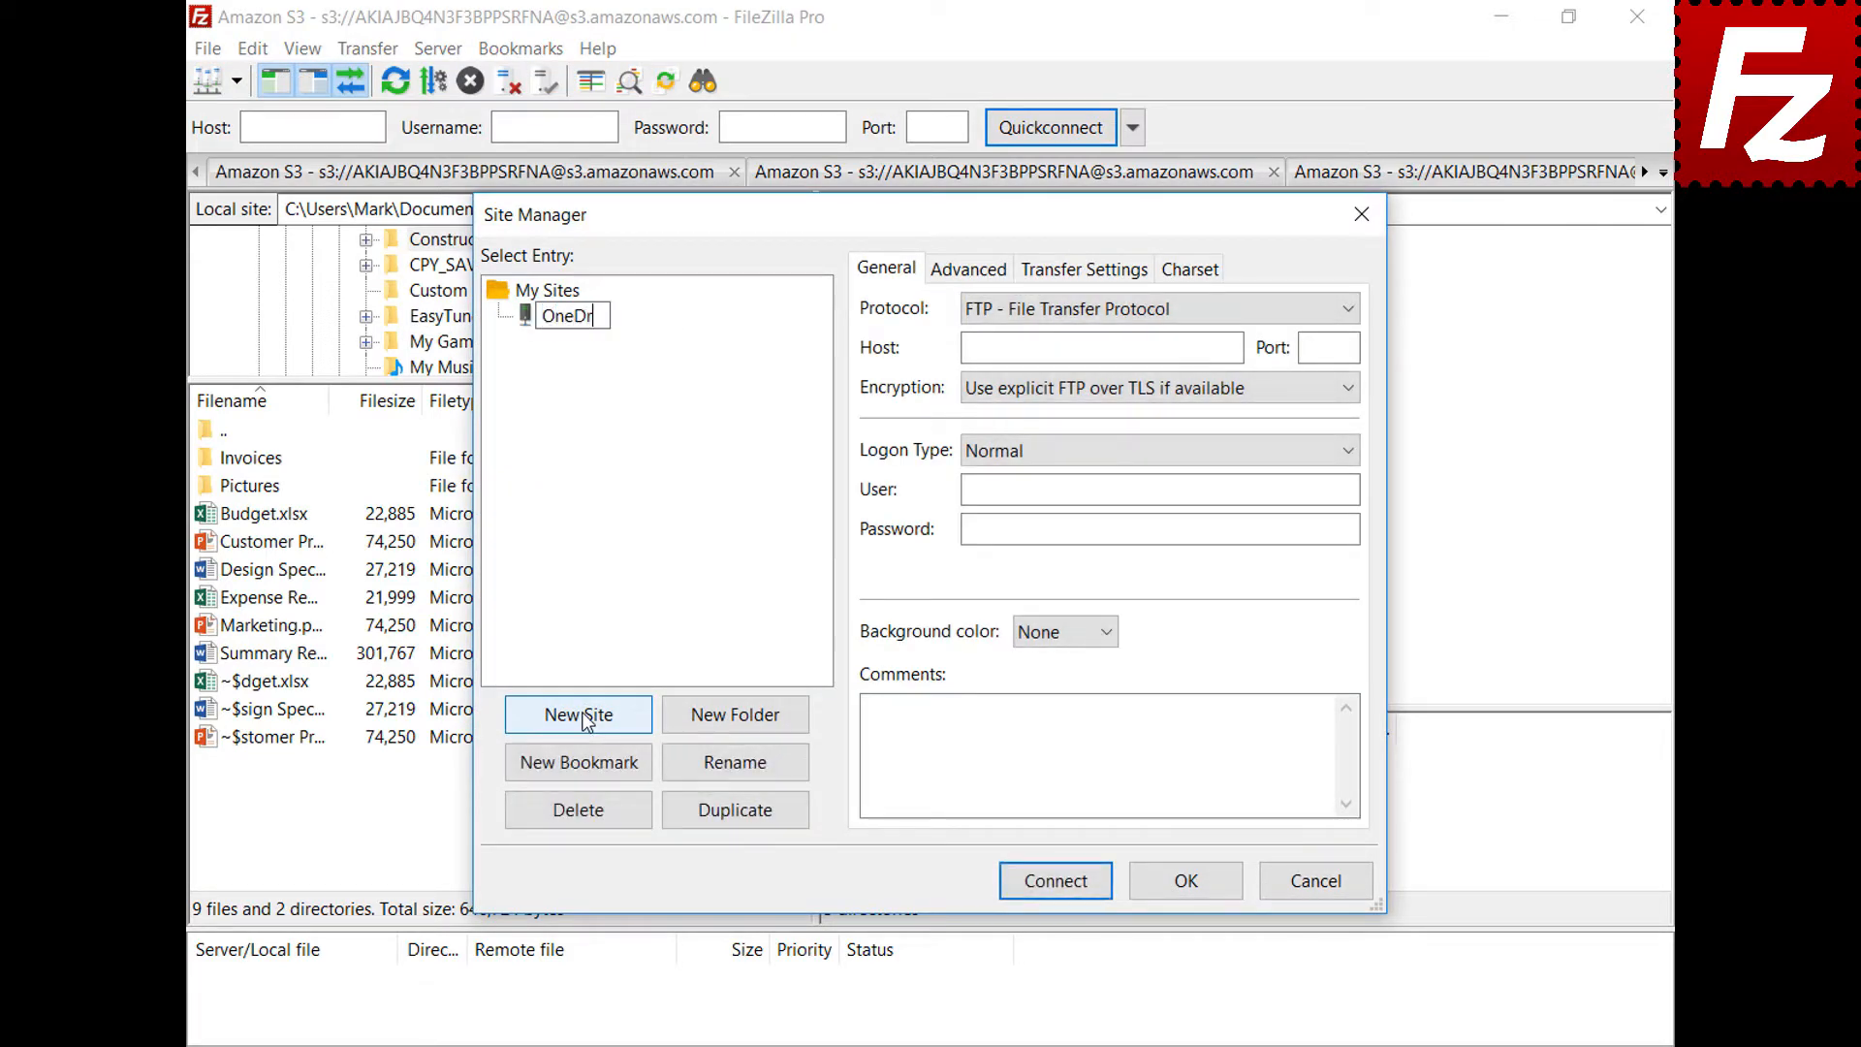
click(1347, 310)
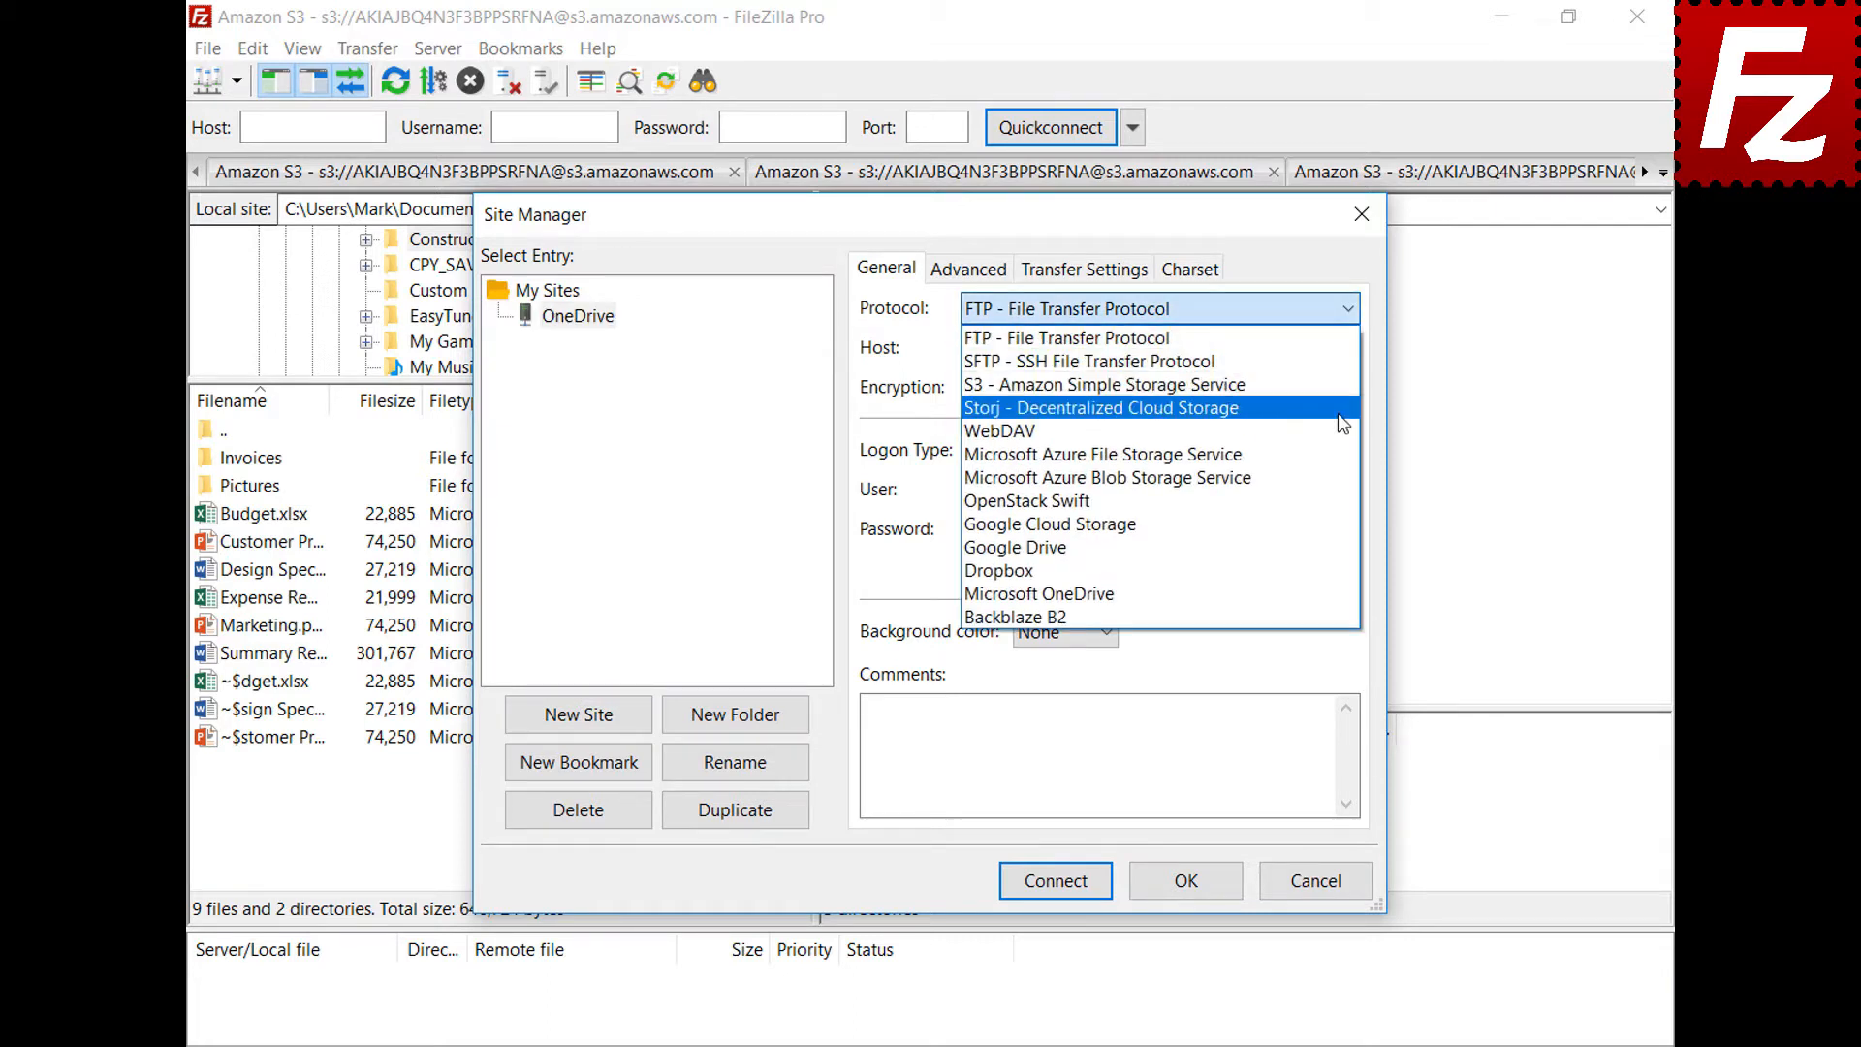
click(1337, 593)
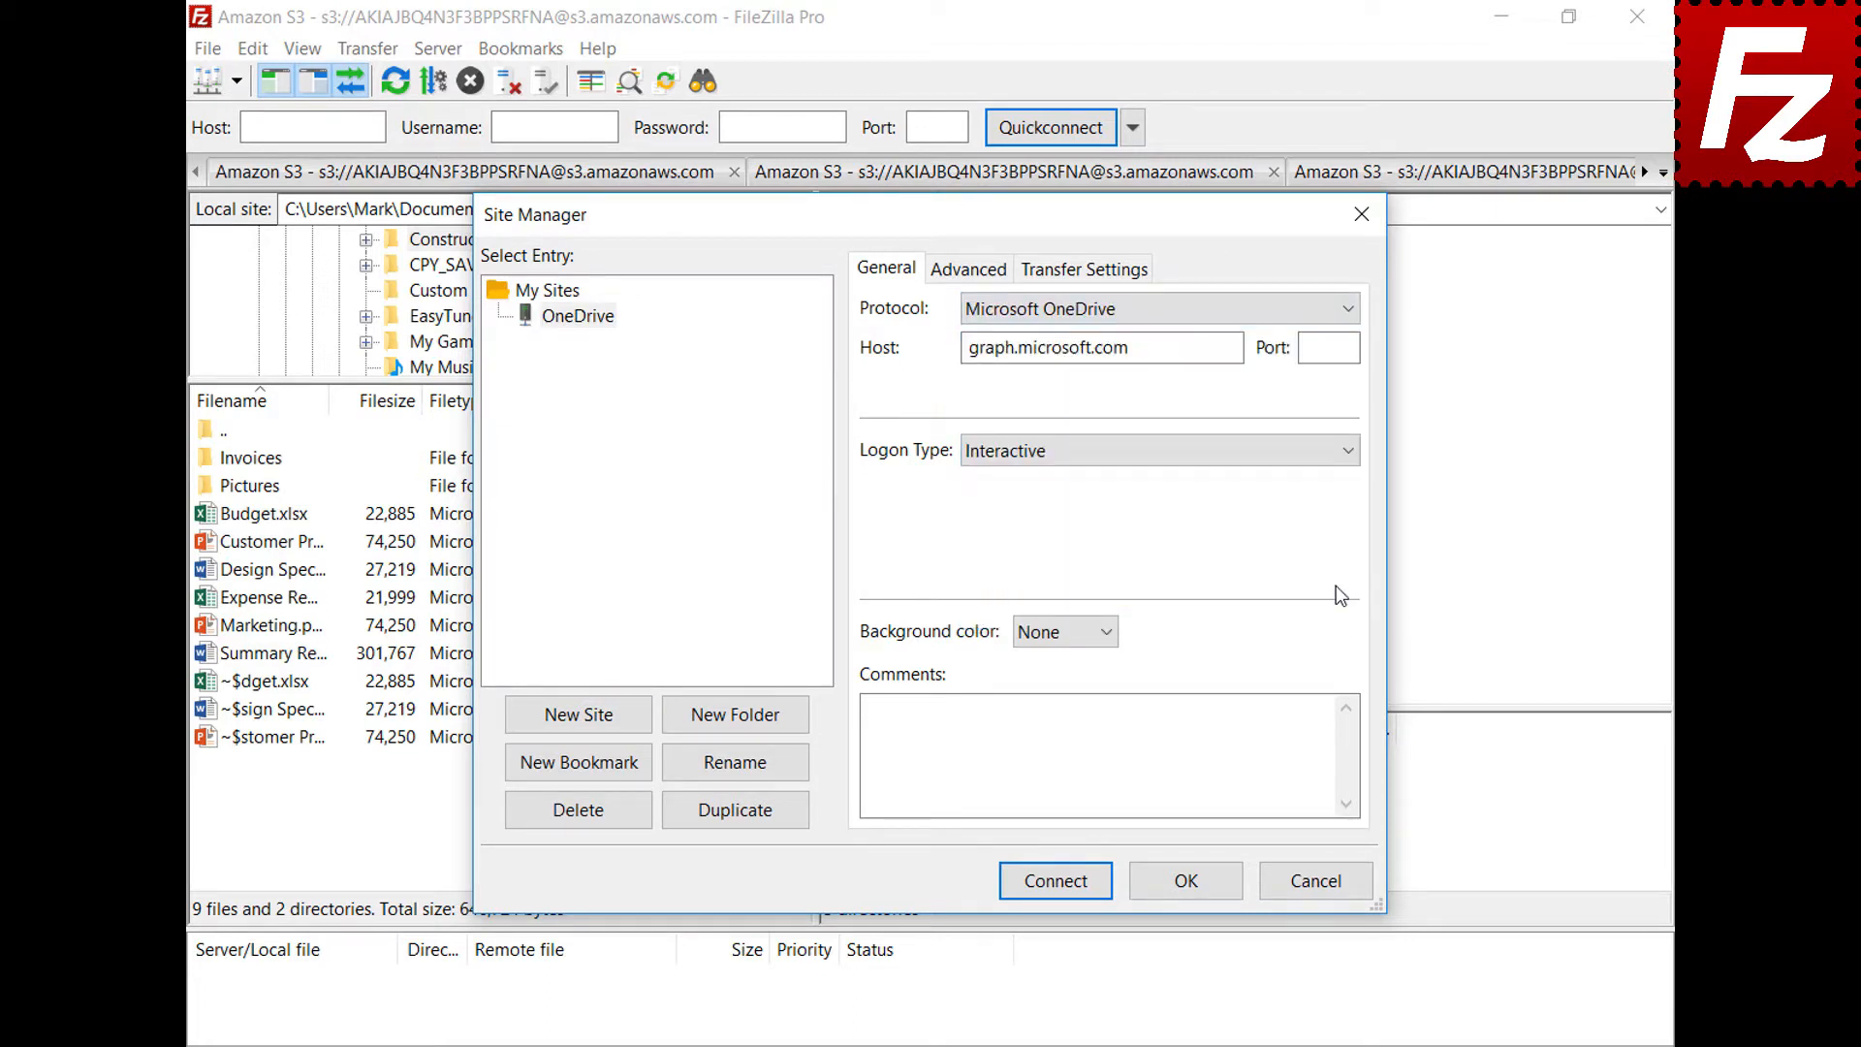
Connect to the OneDrive site, sign in with the Microsoft account e-mail and password, then close FileZilla Pro
click(1055, 881)
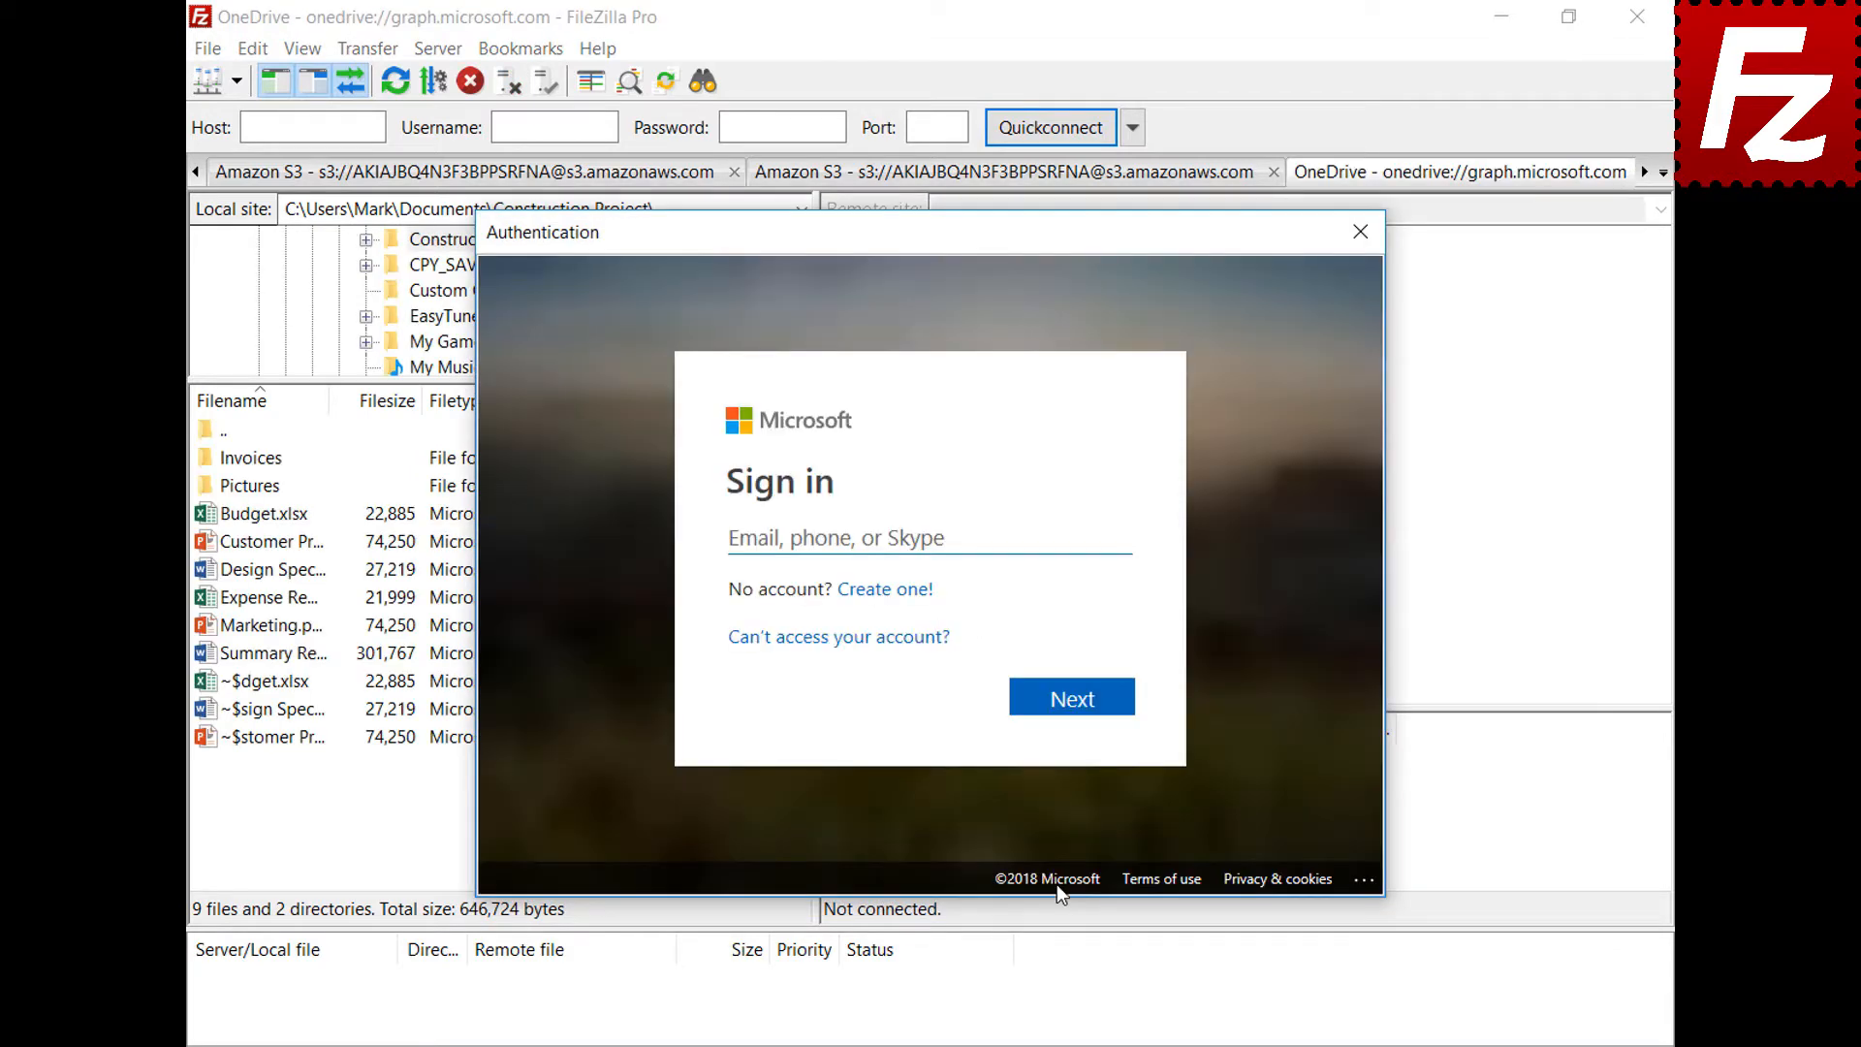
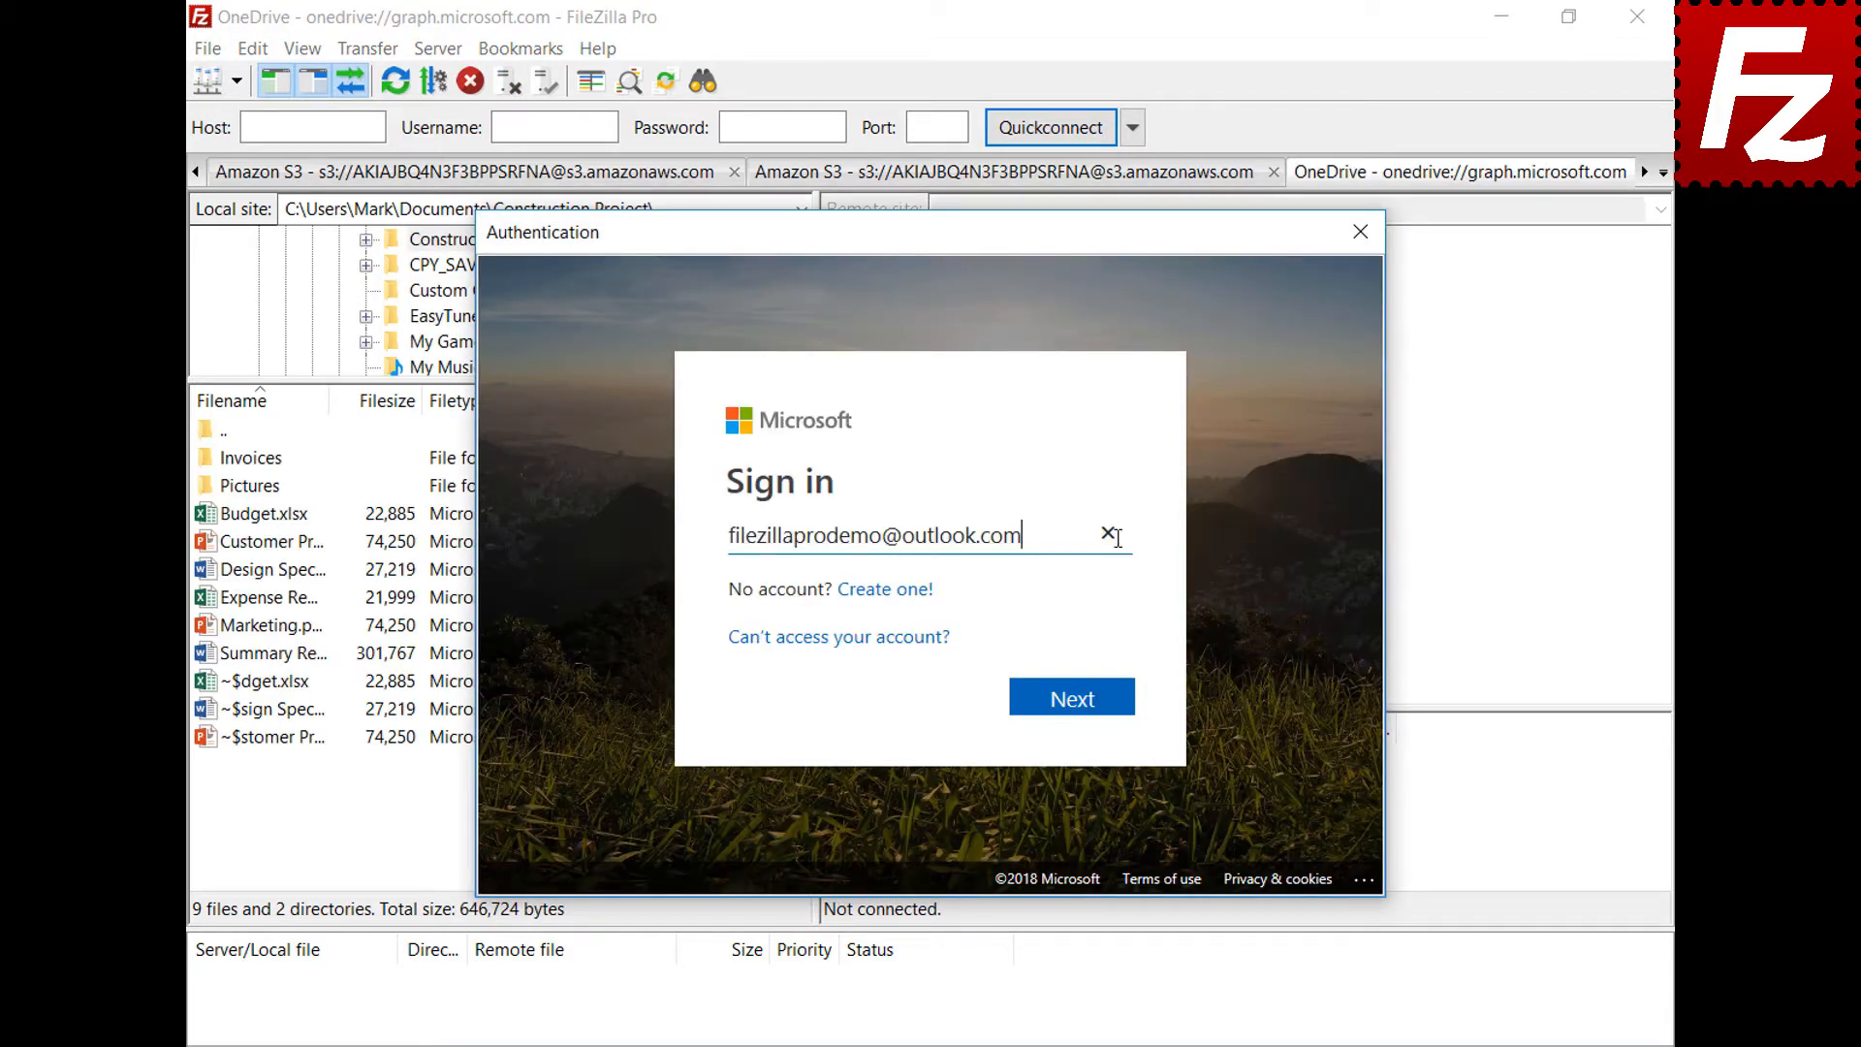
click(1079, 700)
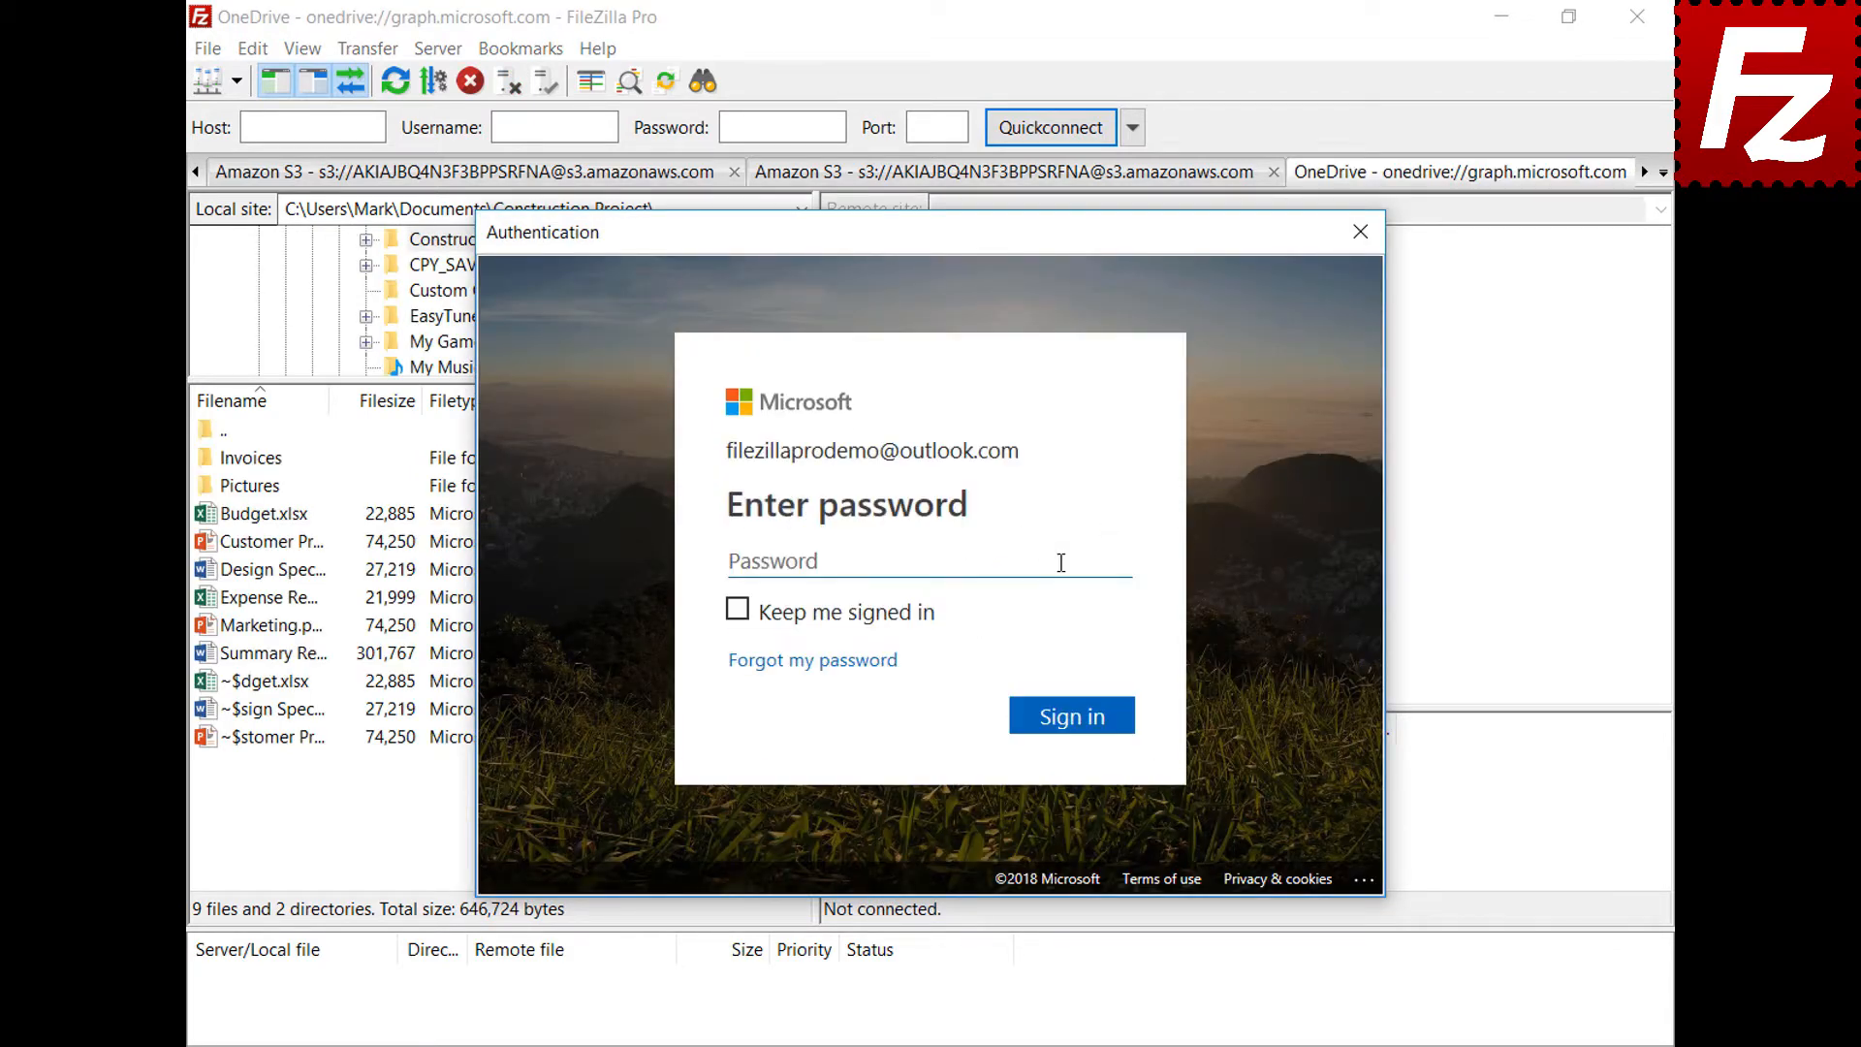
text(•••••••••)
click(1079, 729)
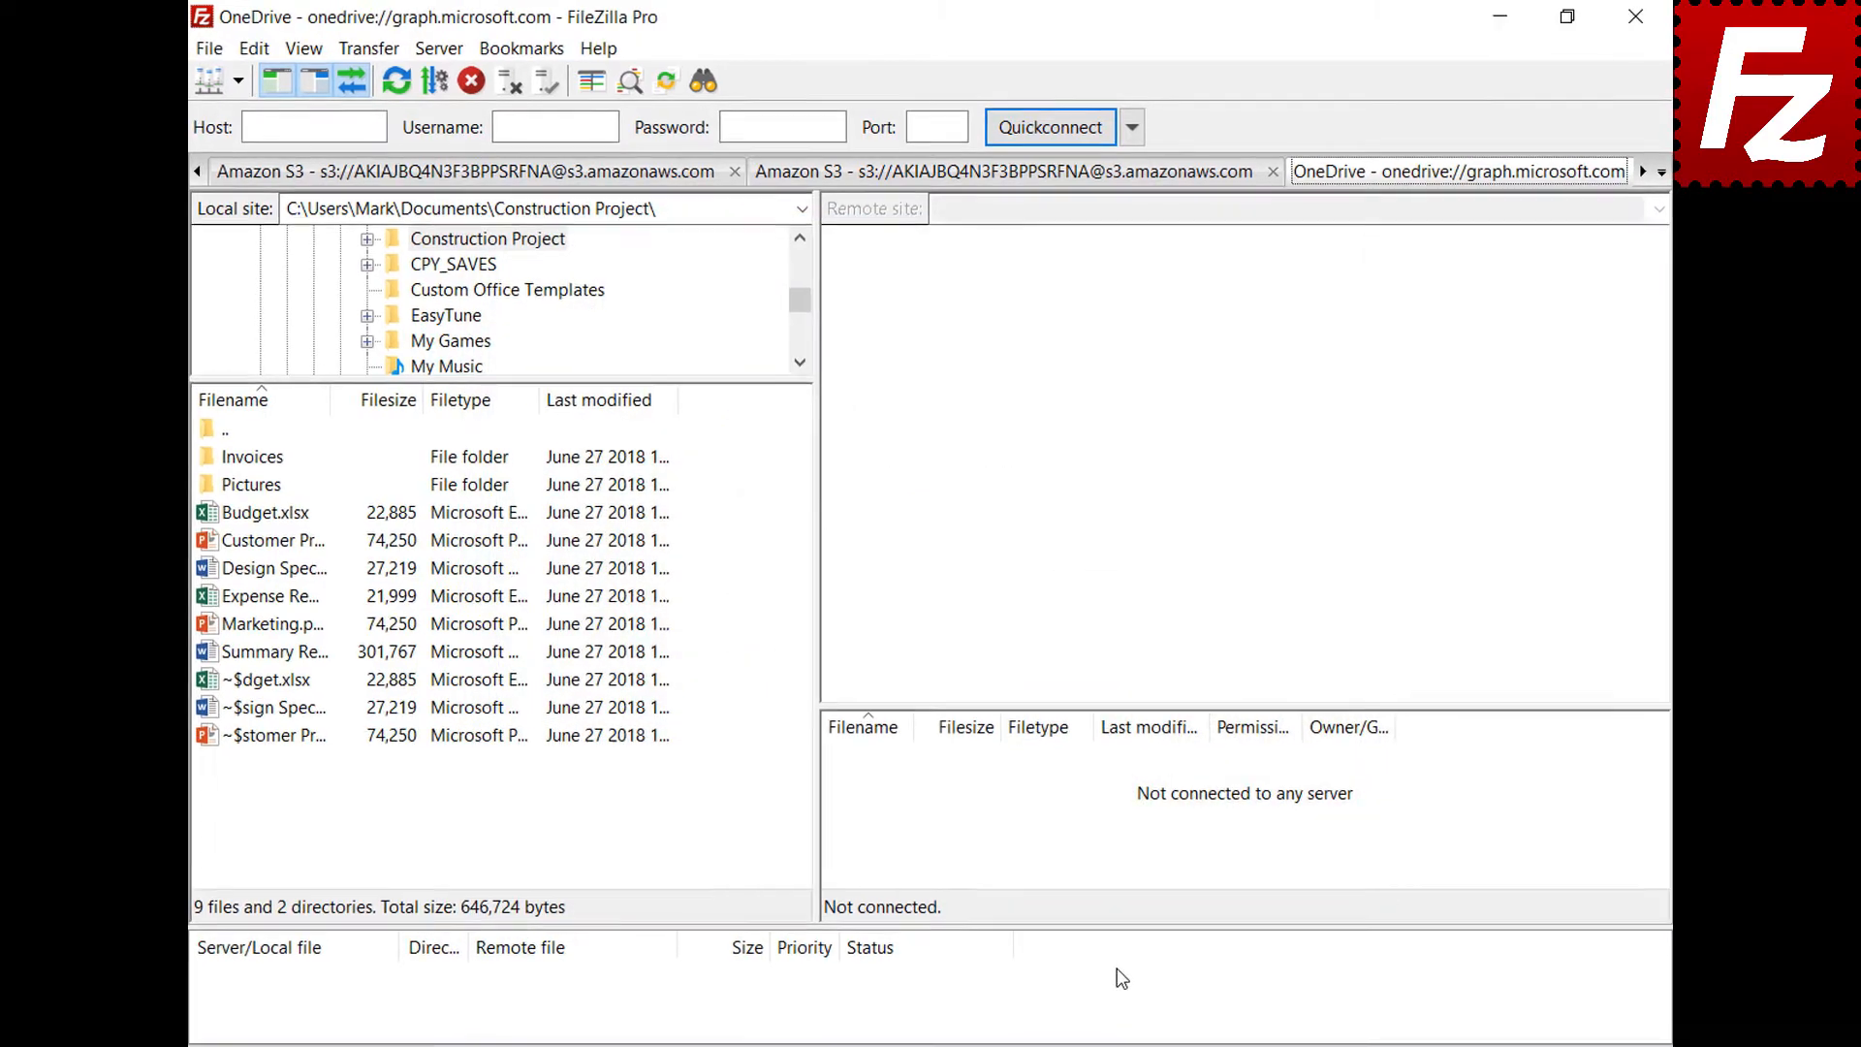
click(1594, 17)
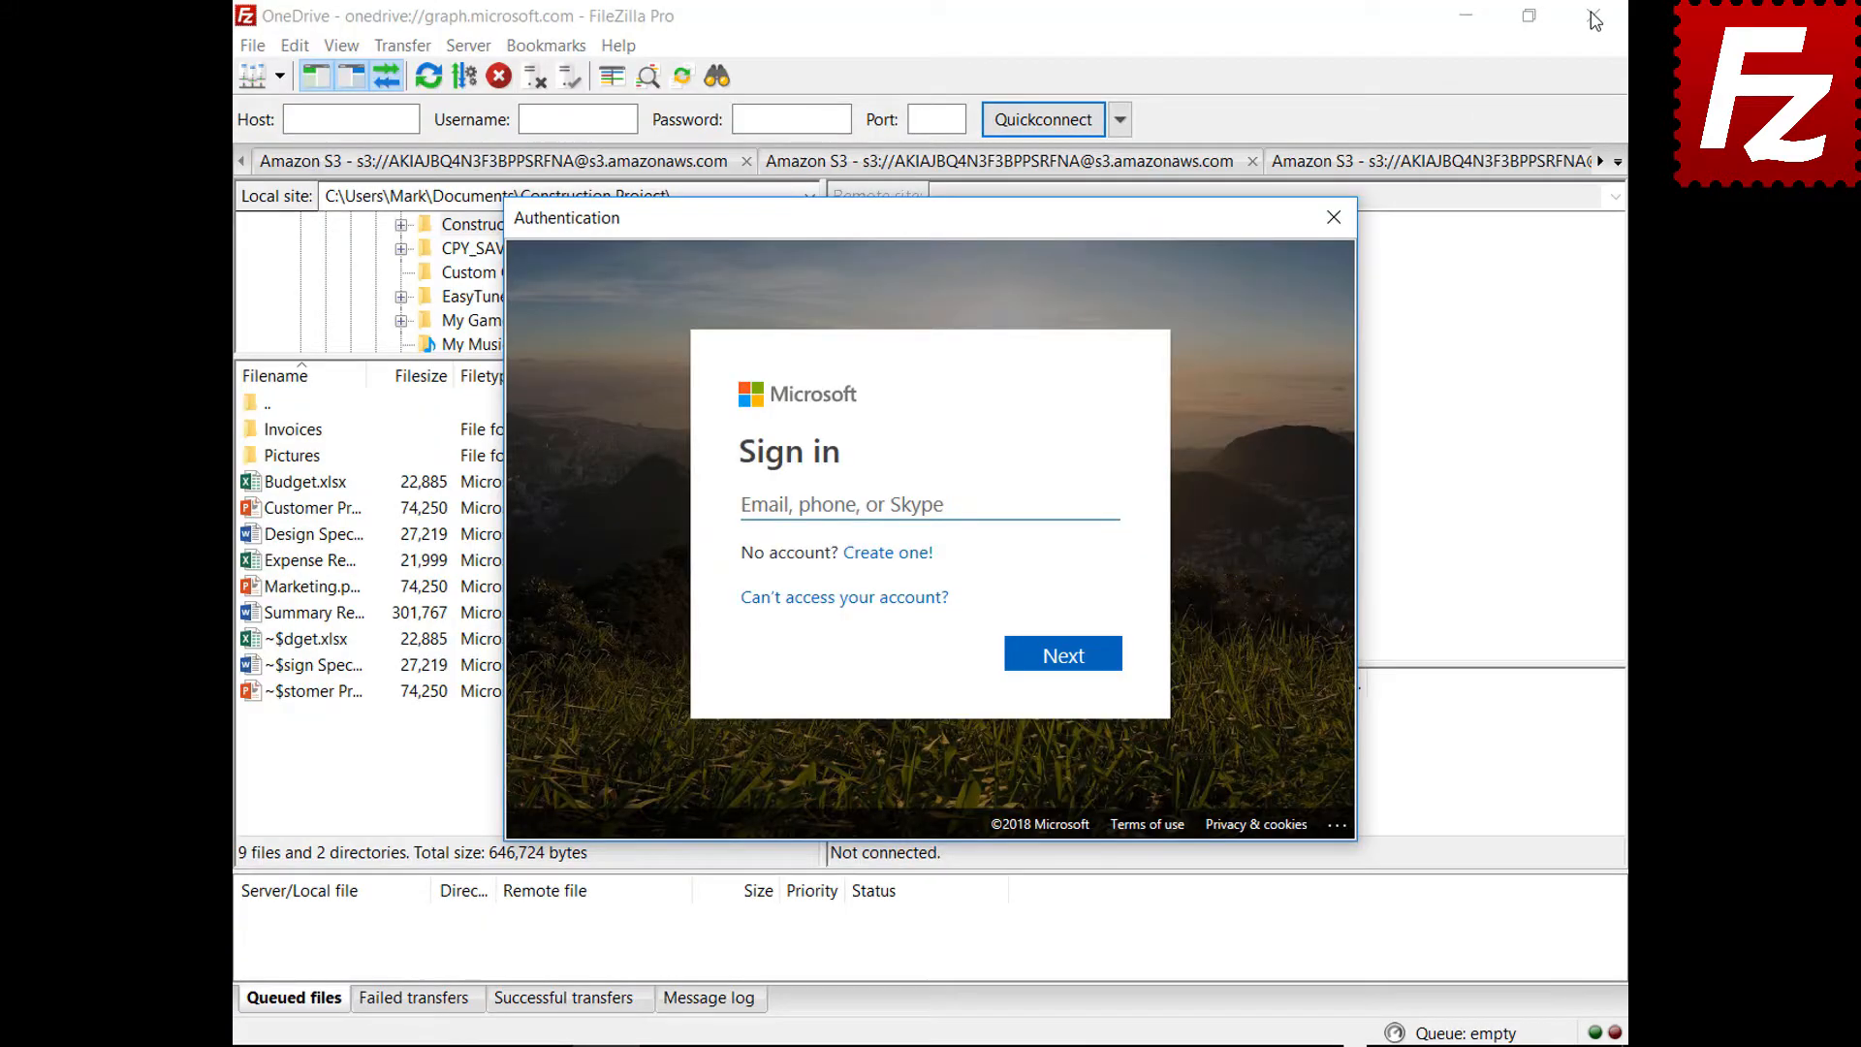
Sign in to the Microsoft account again so the OneDrive folders list, then close the program
click(1073, 502)
key(ctrl+v)
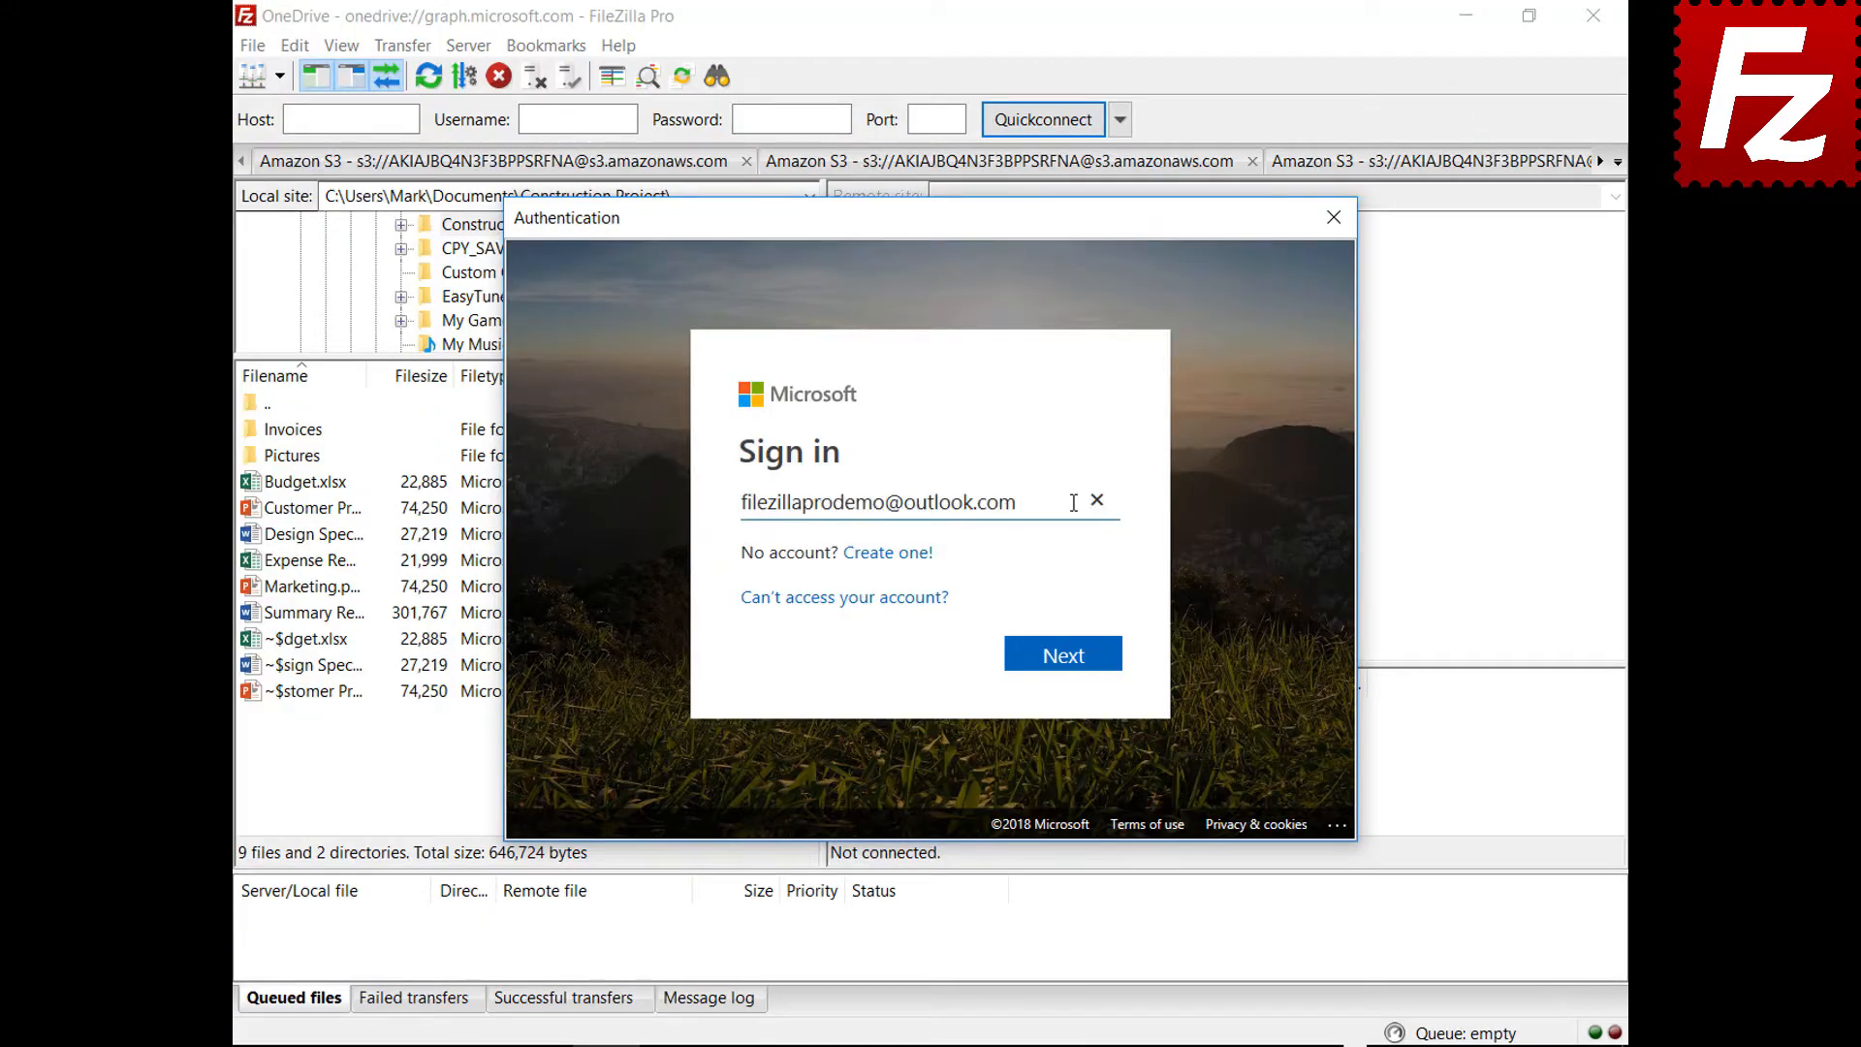
click(1066, 667)
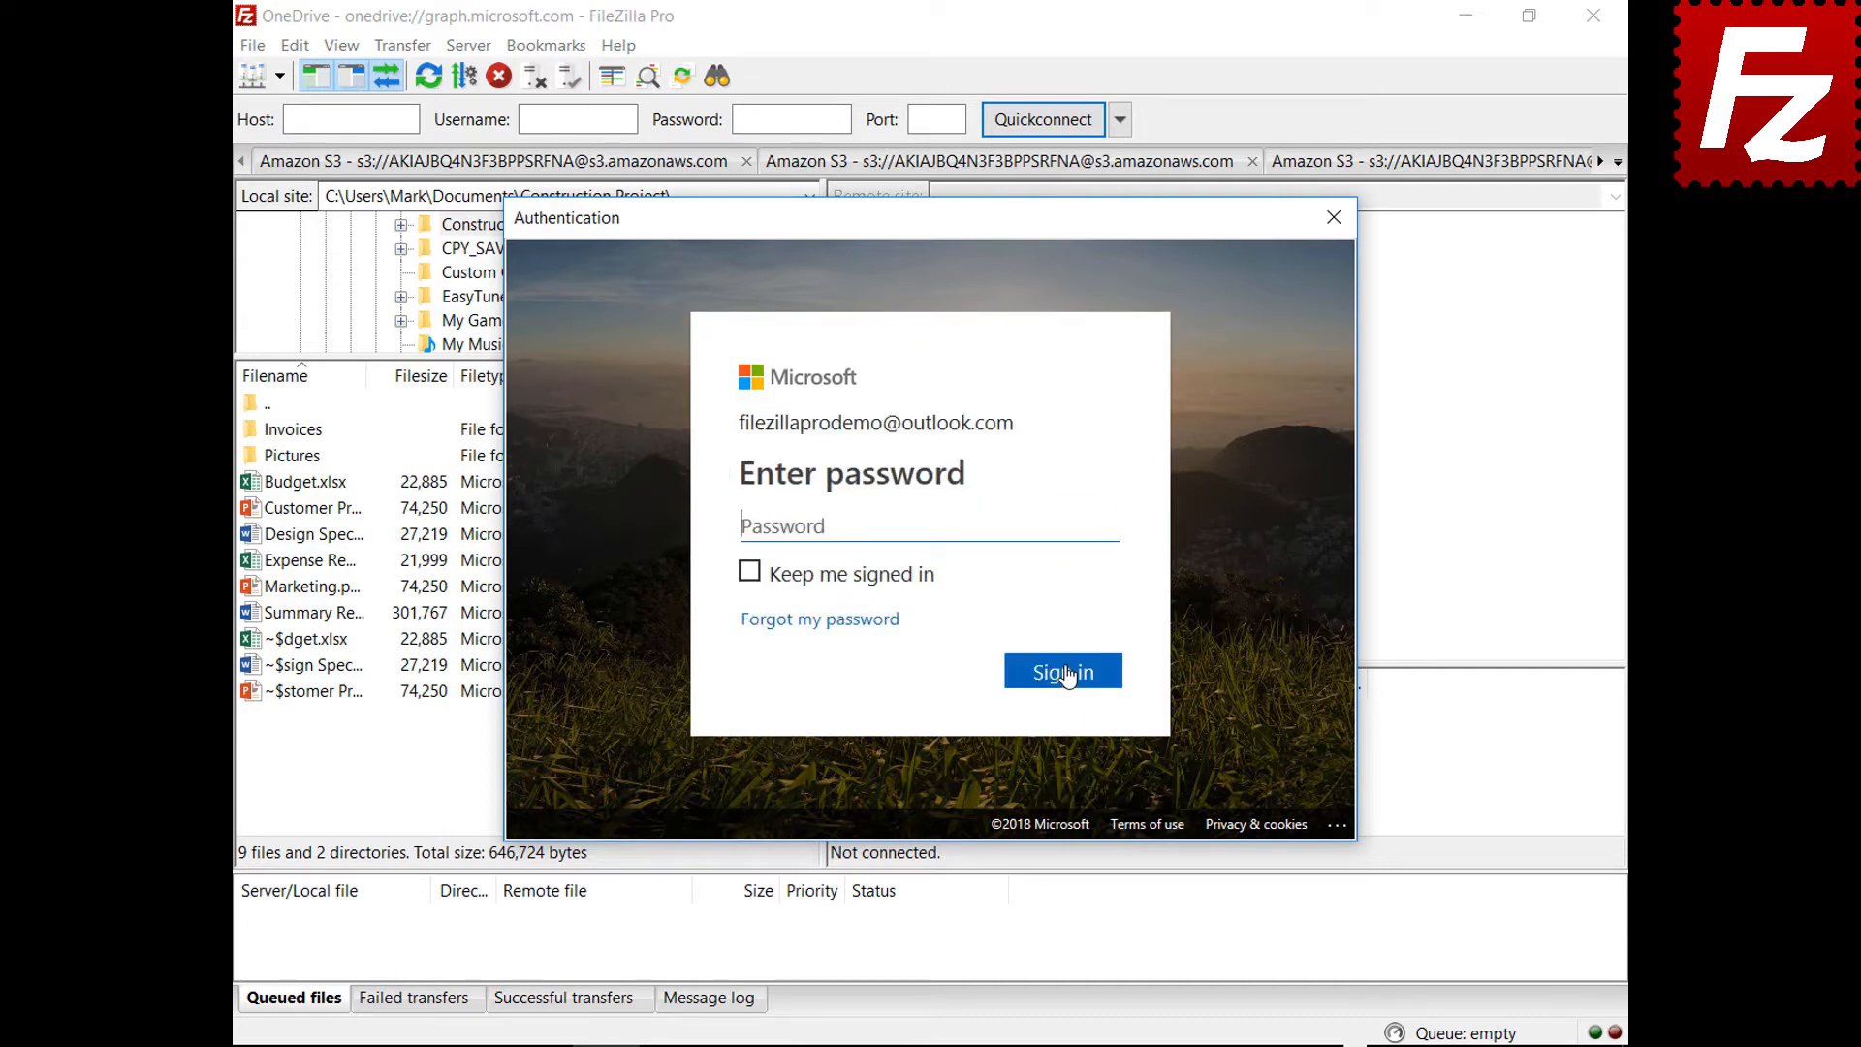
key(ctrl+v)
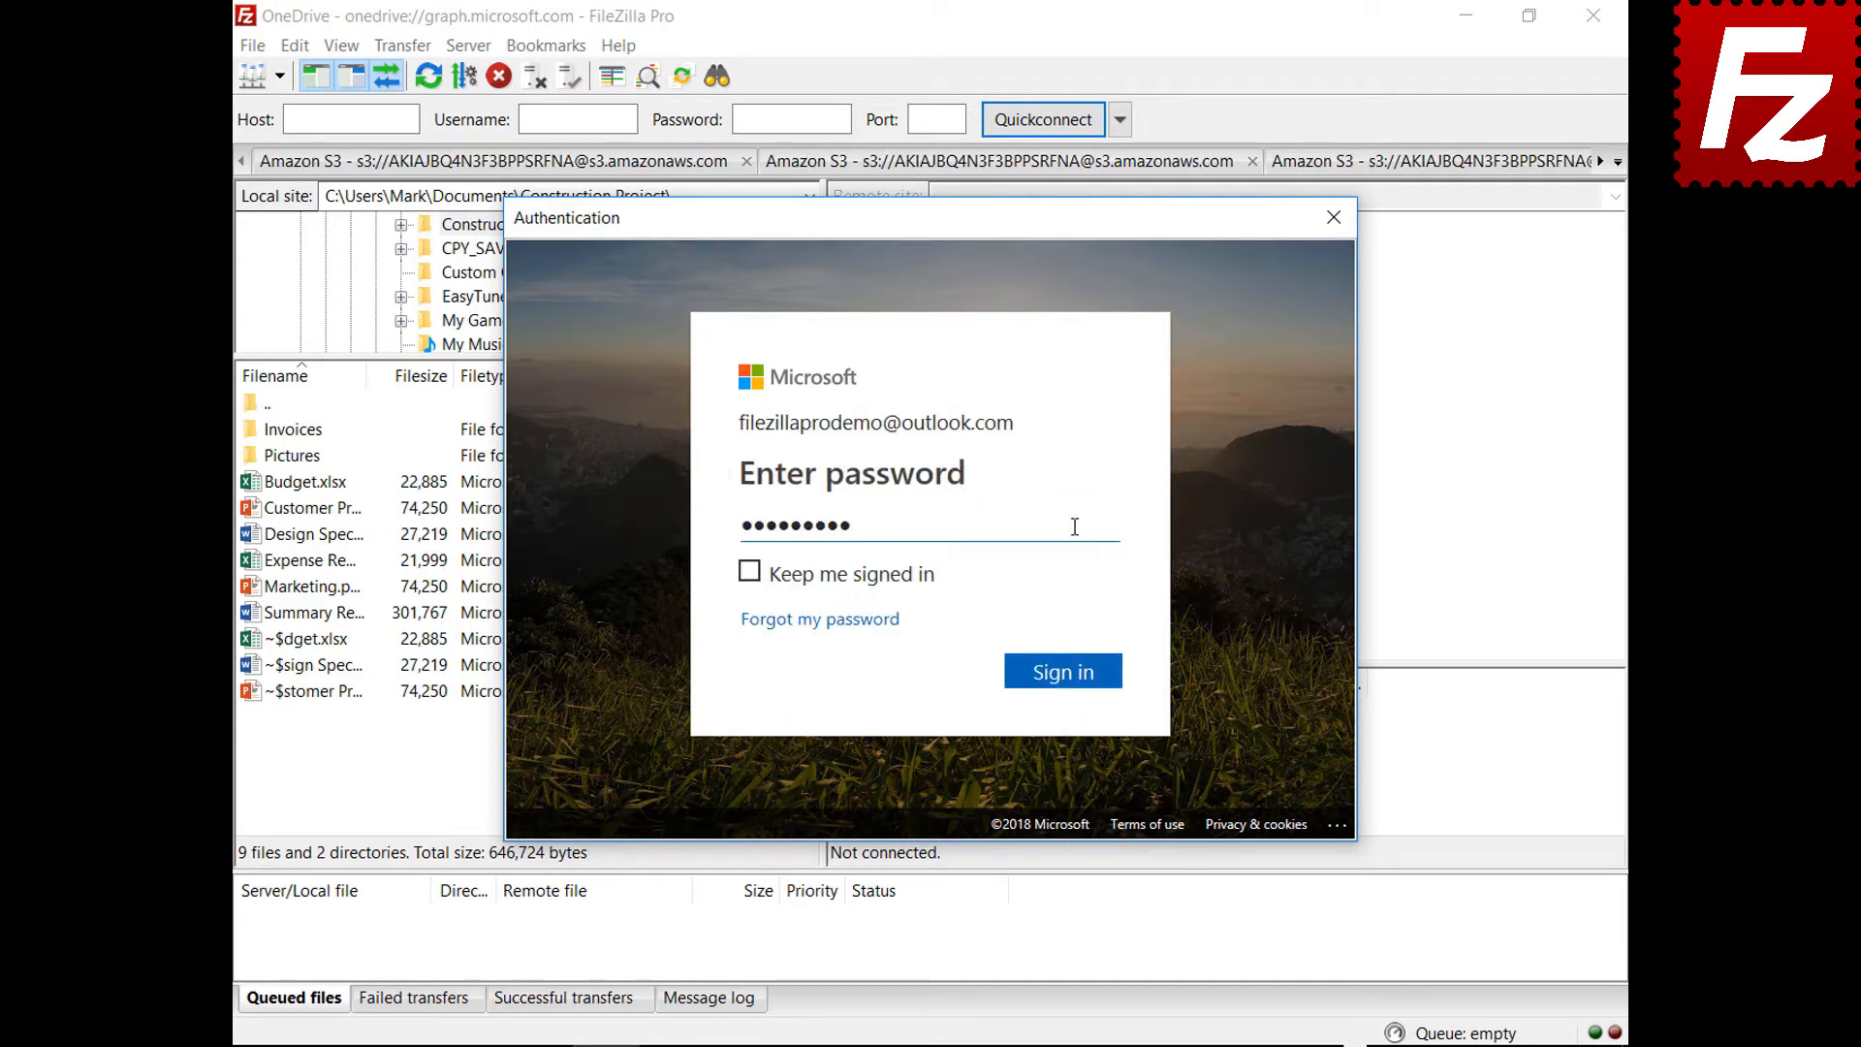
click(1065, 679)
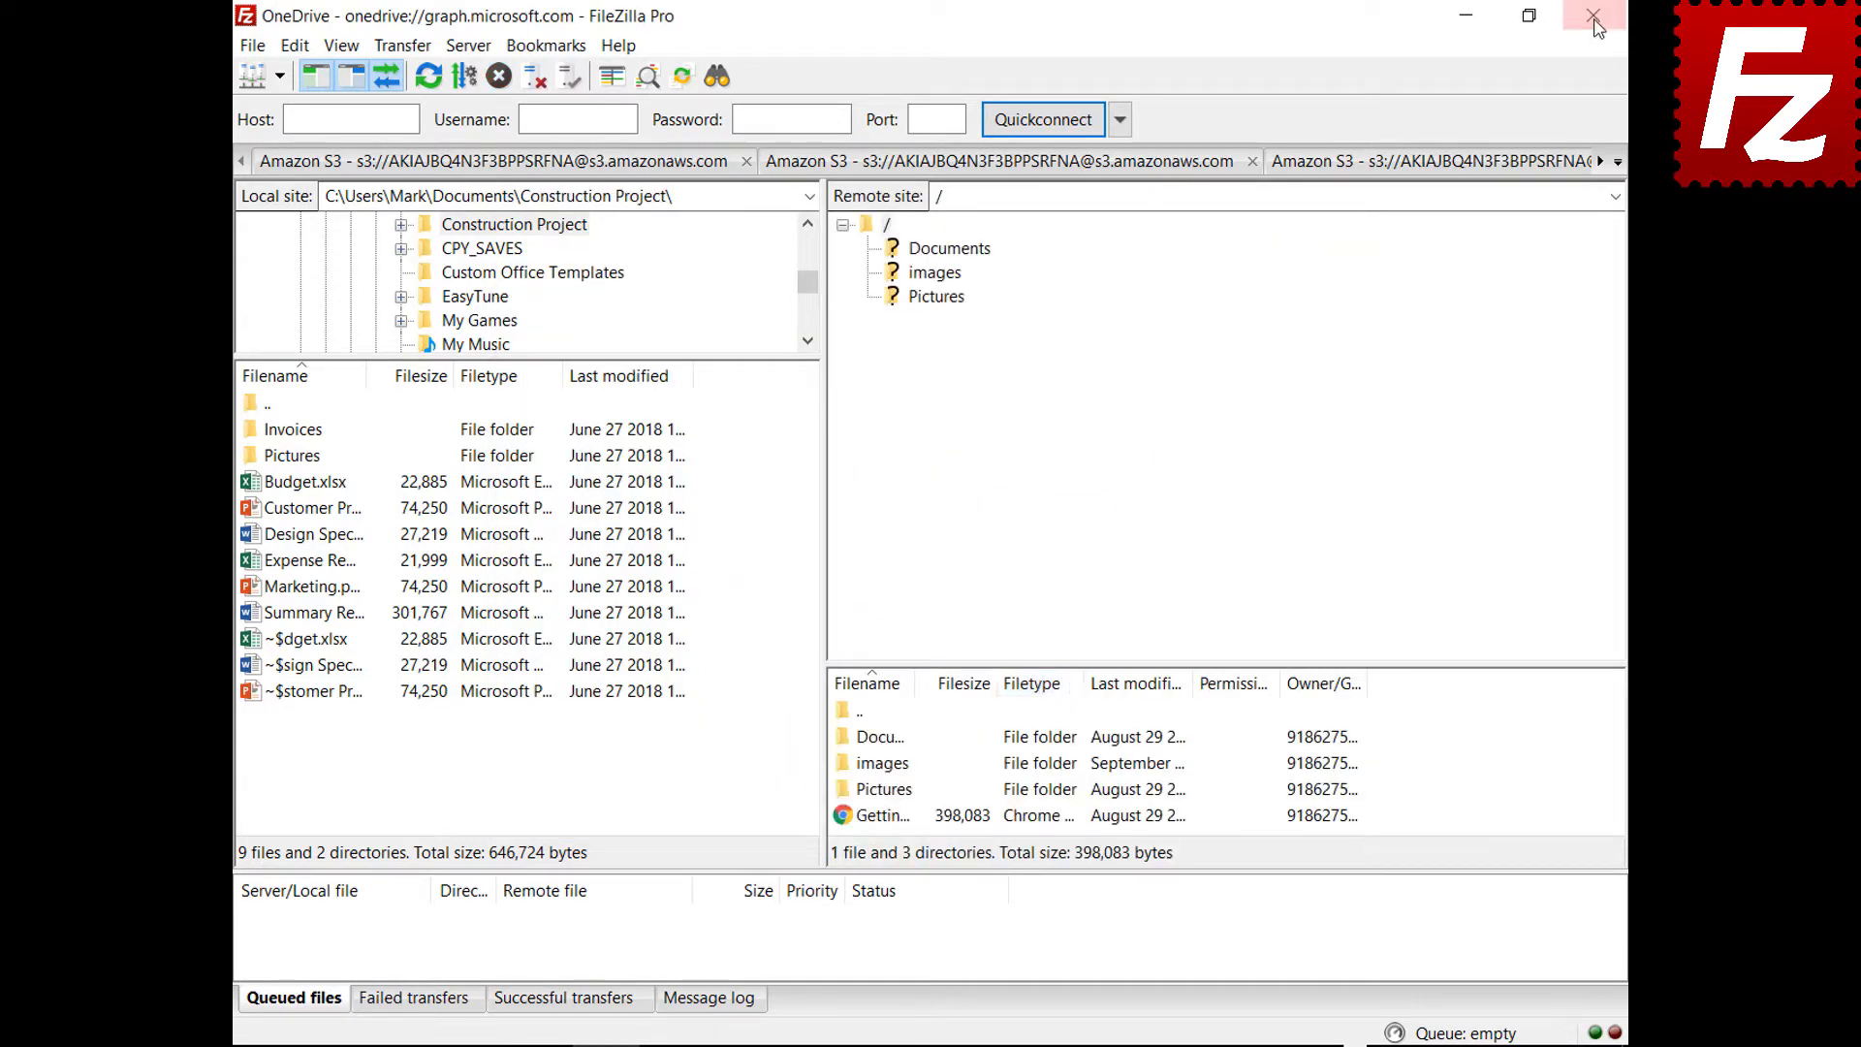
click(1595, 19)
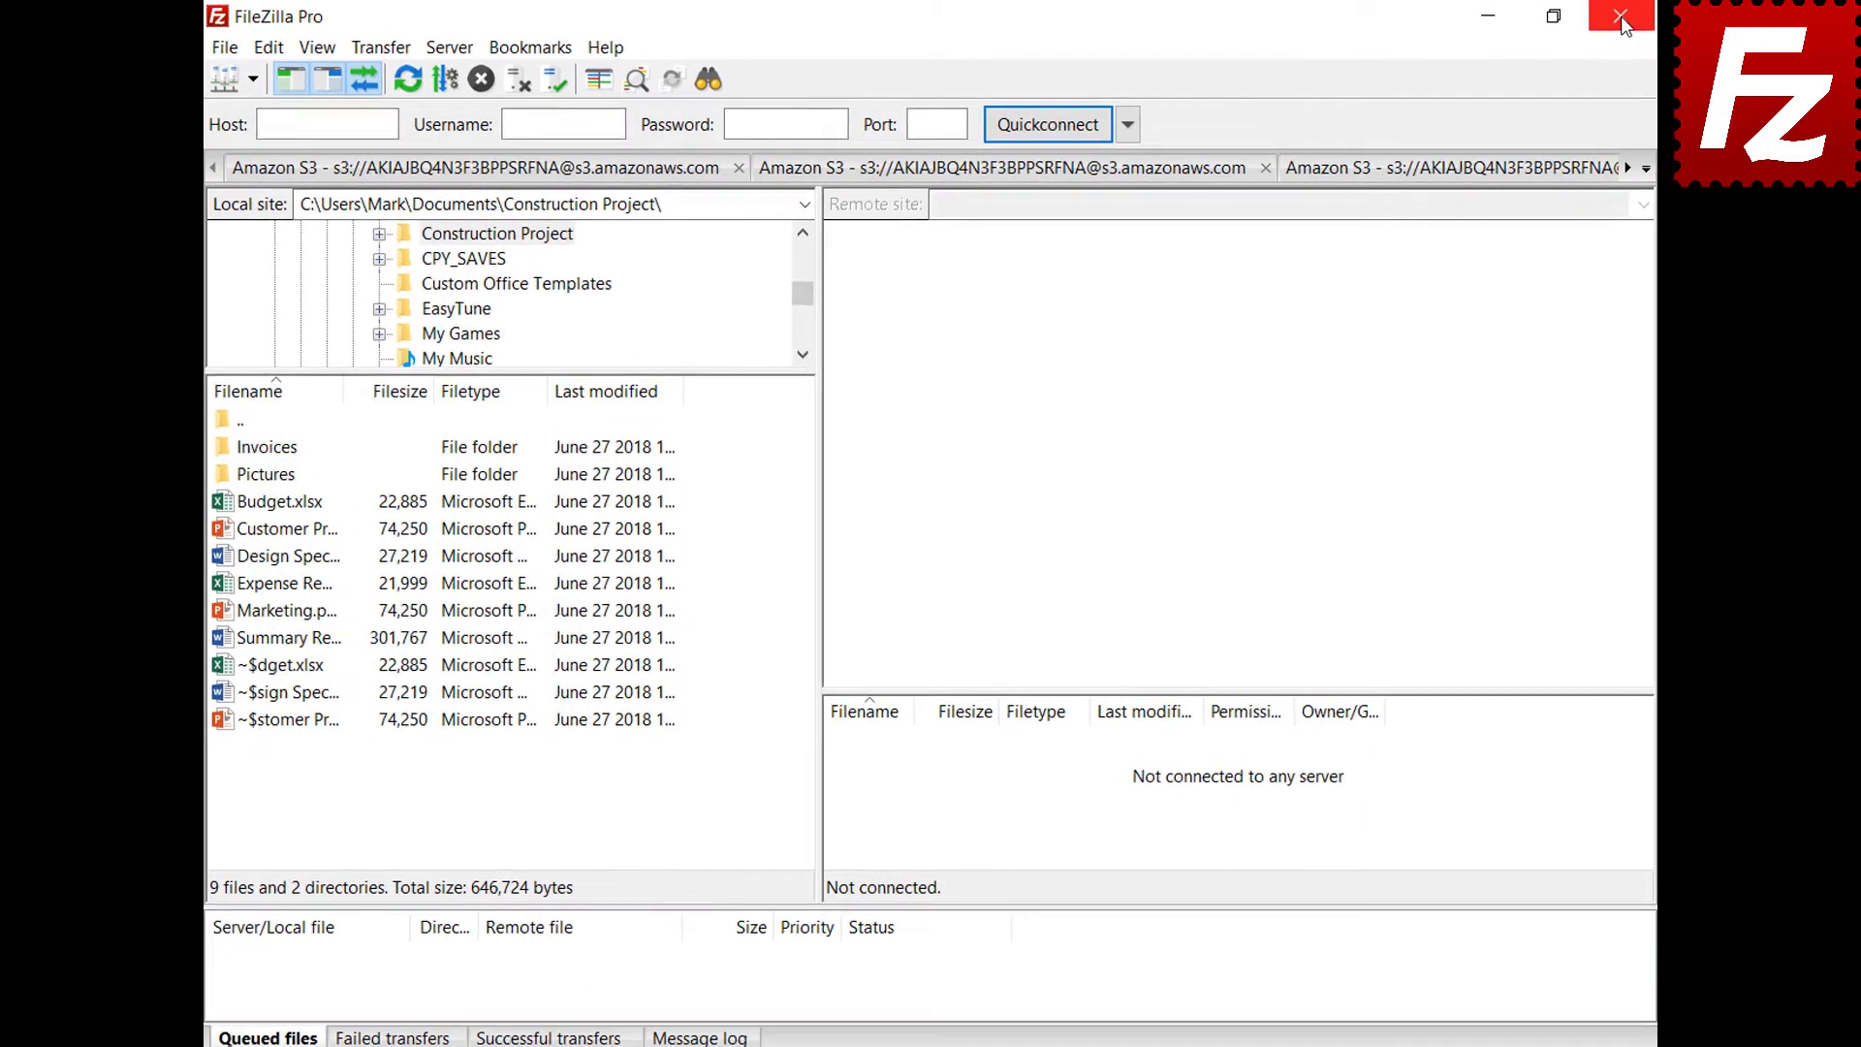
In Settings > Interface > Passwords, protect saved passwords with a master password entered twice
click(268, 50)
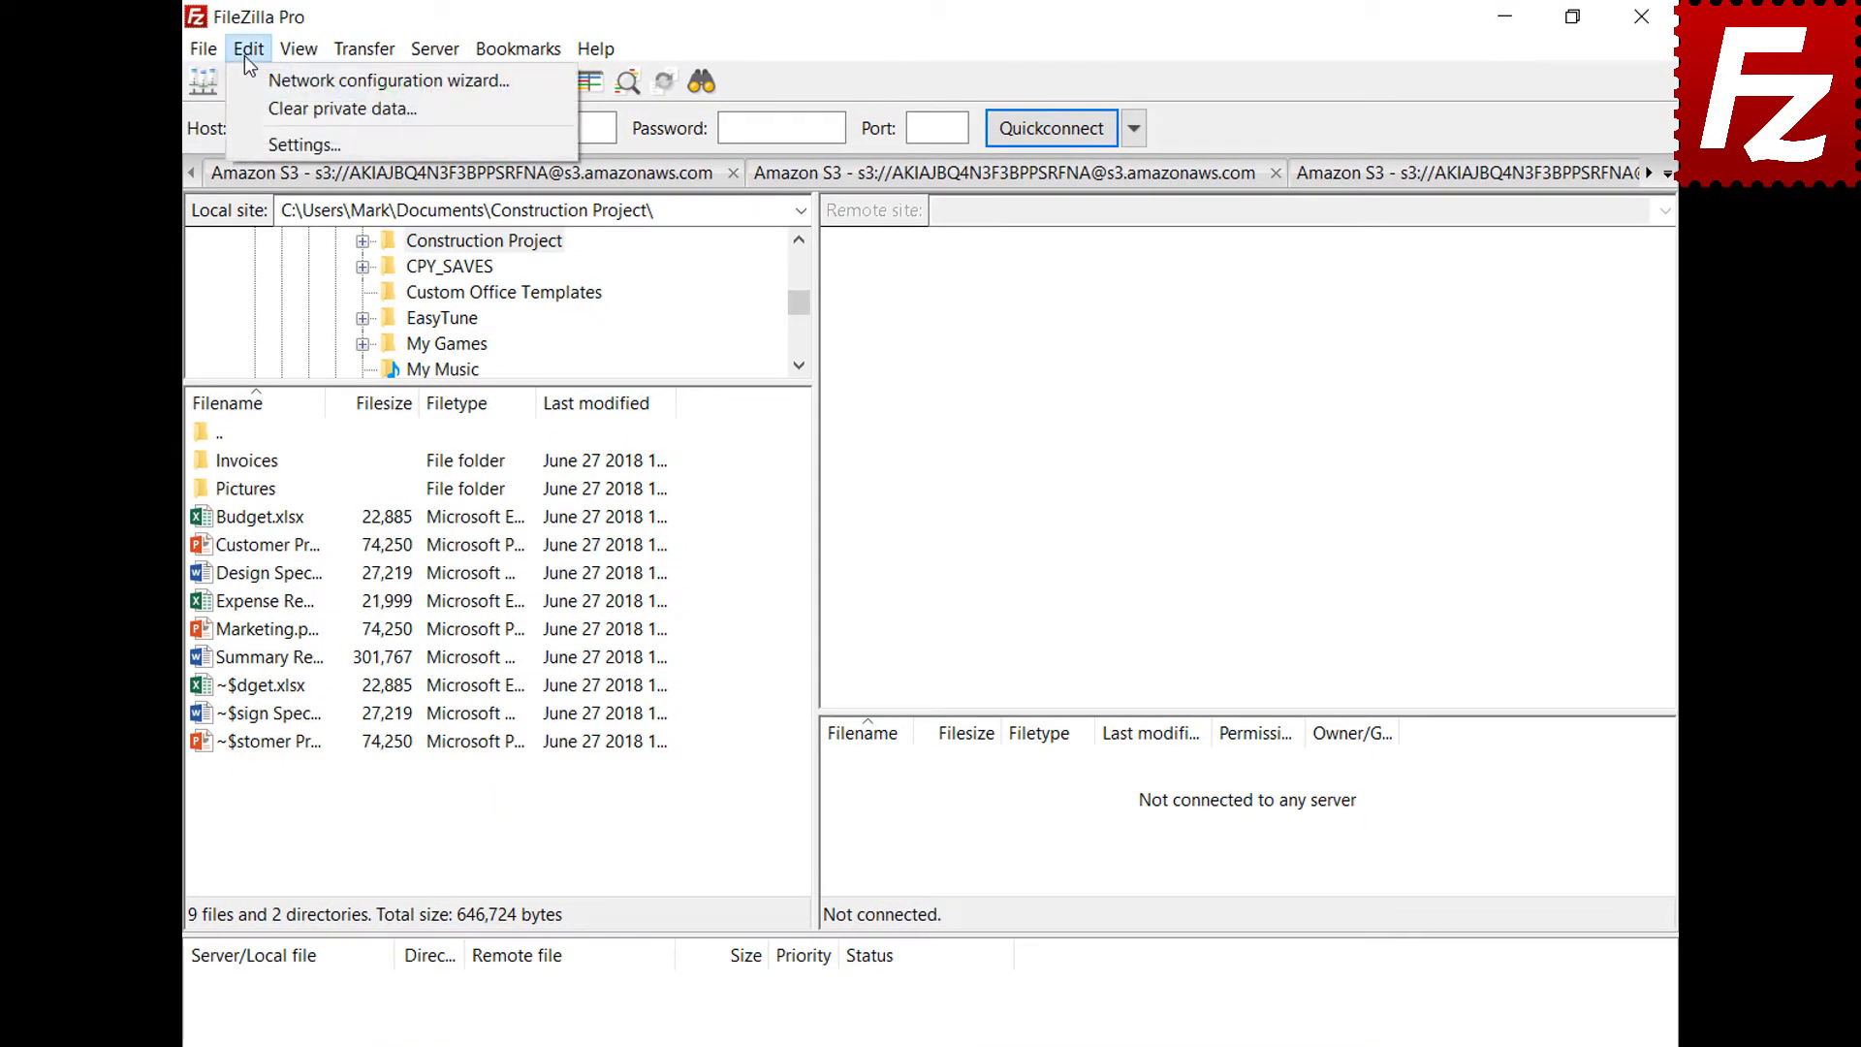
click(258, 141)
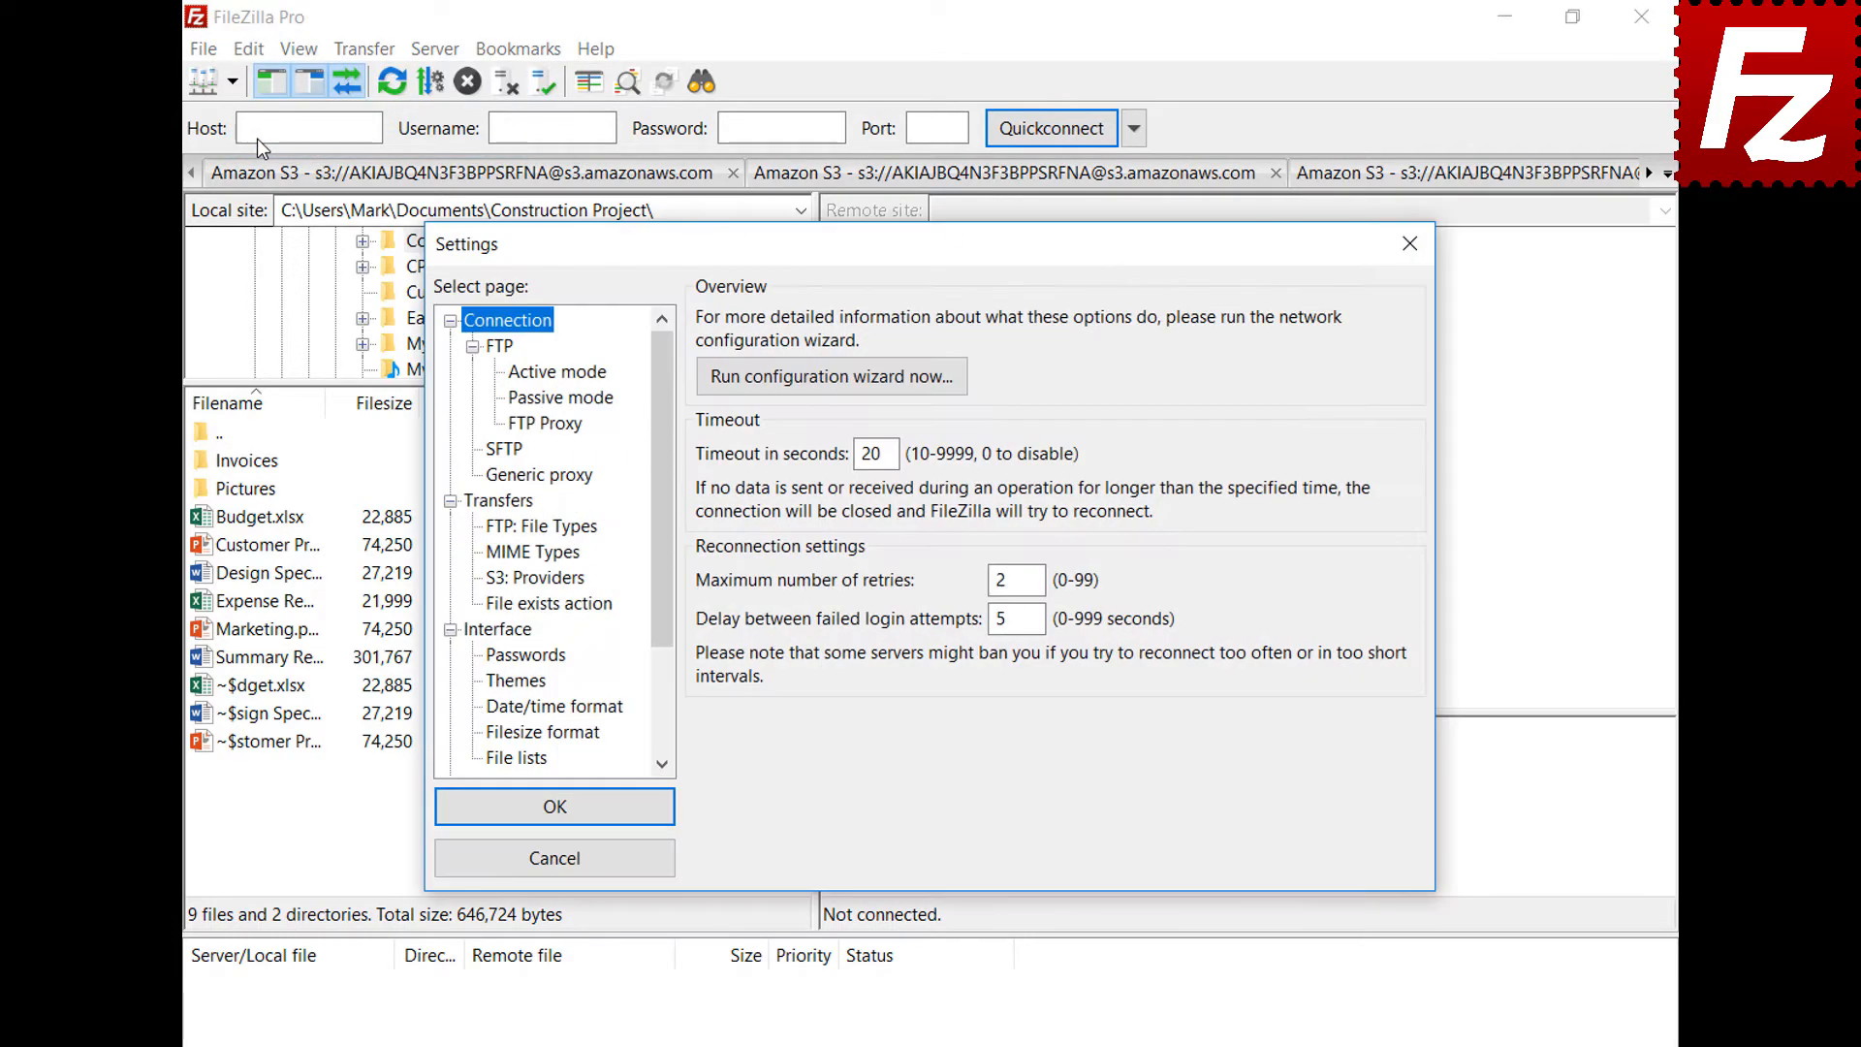
click(487, 658)
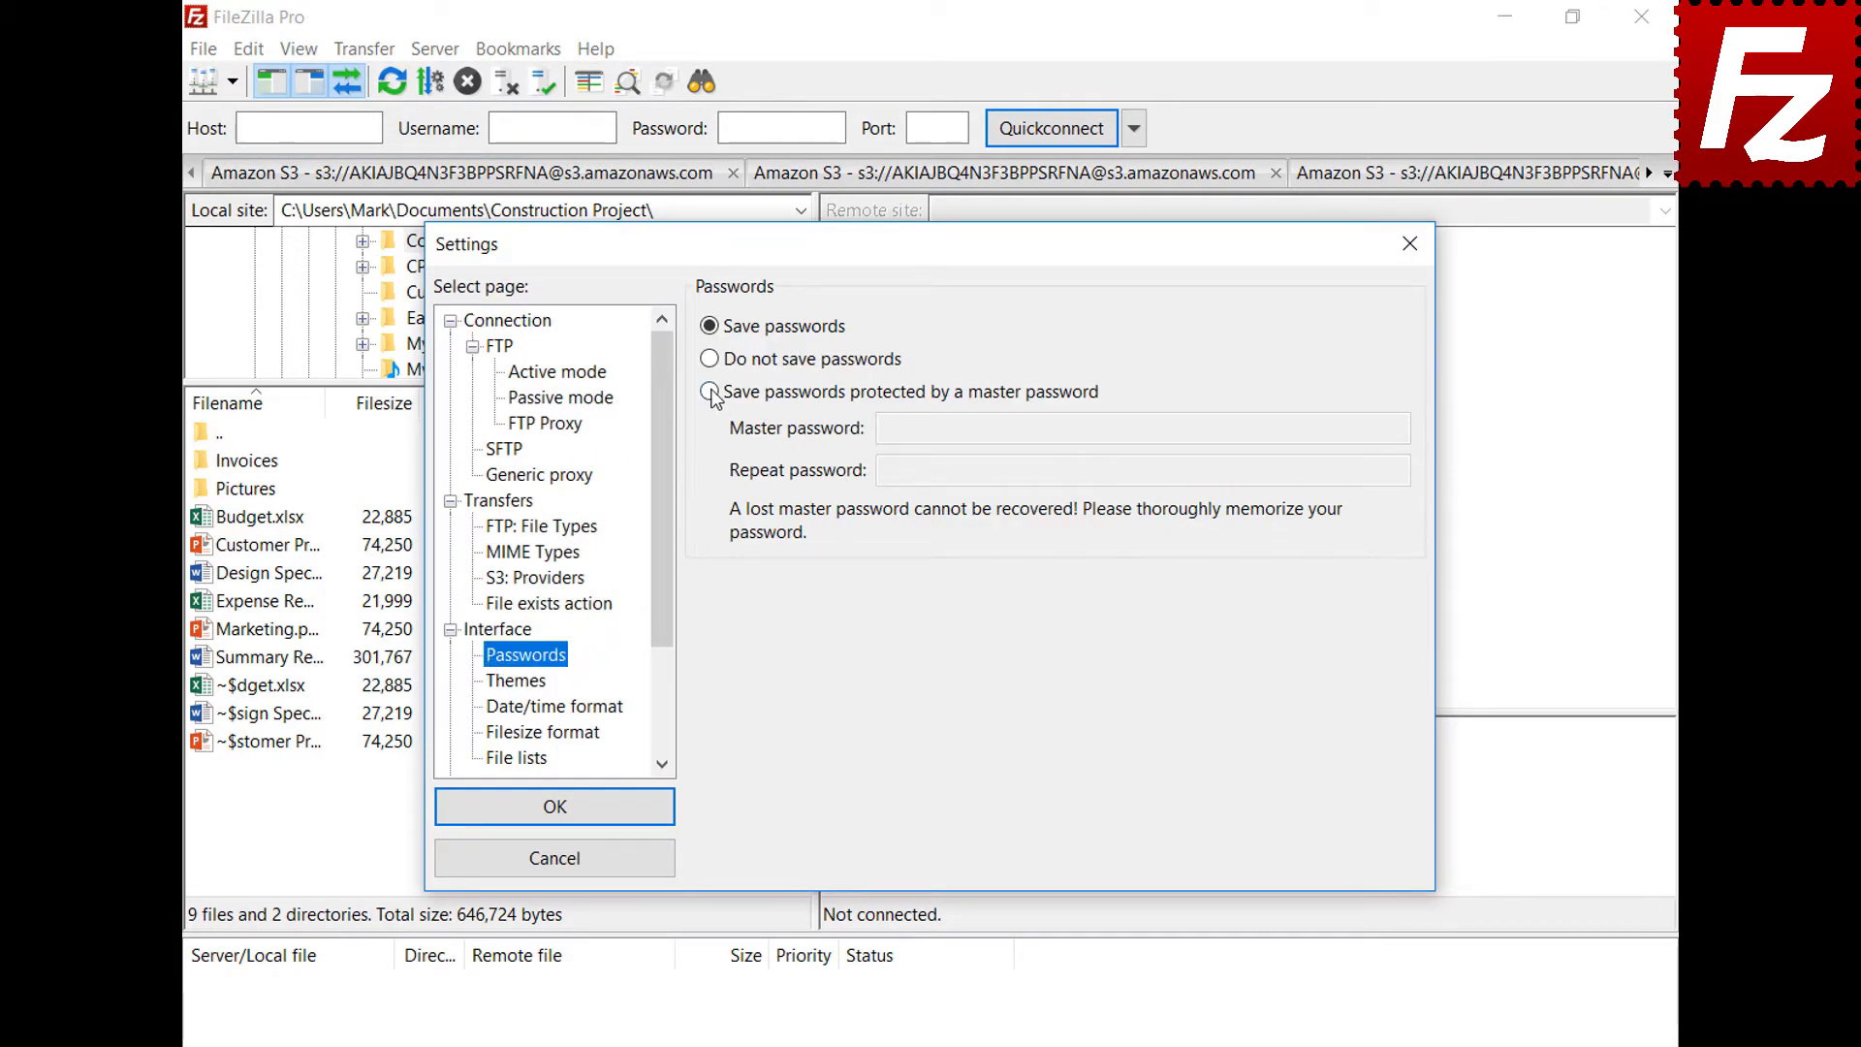
click(710, 391)
click(1357, 427)
key(ctrl+v)
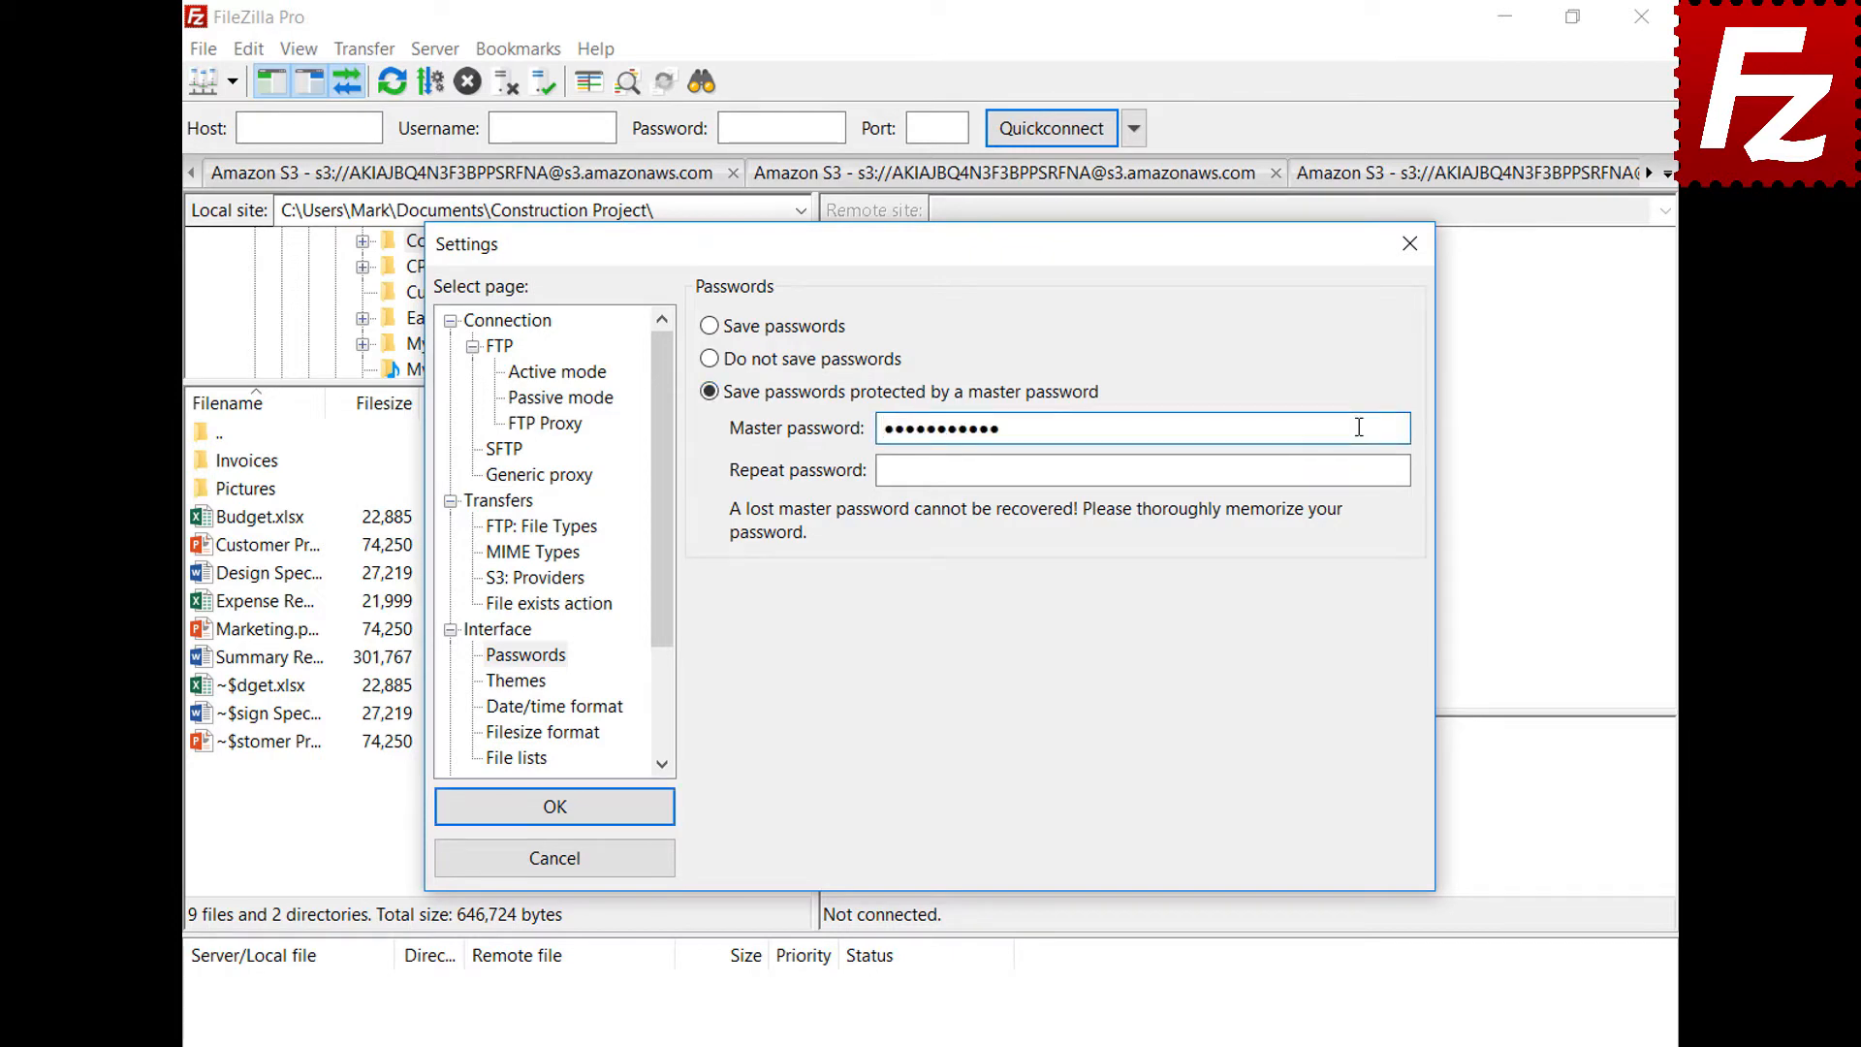
click(1397, 471)
key(ctrl+v)
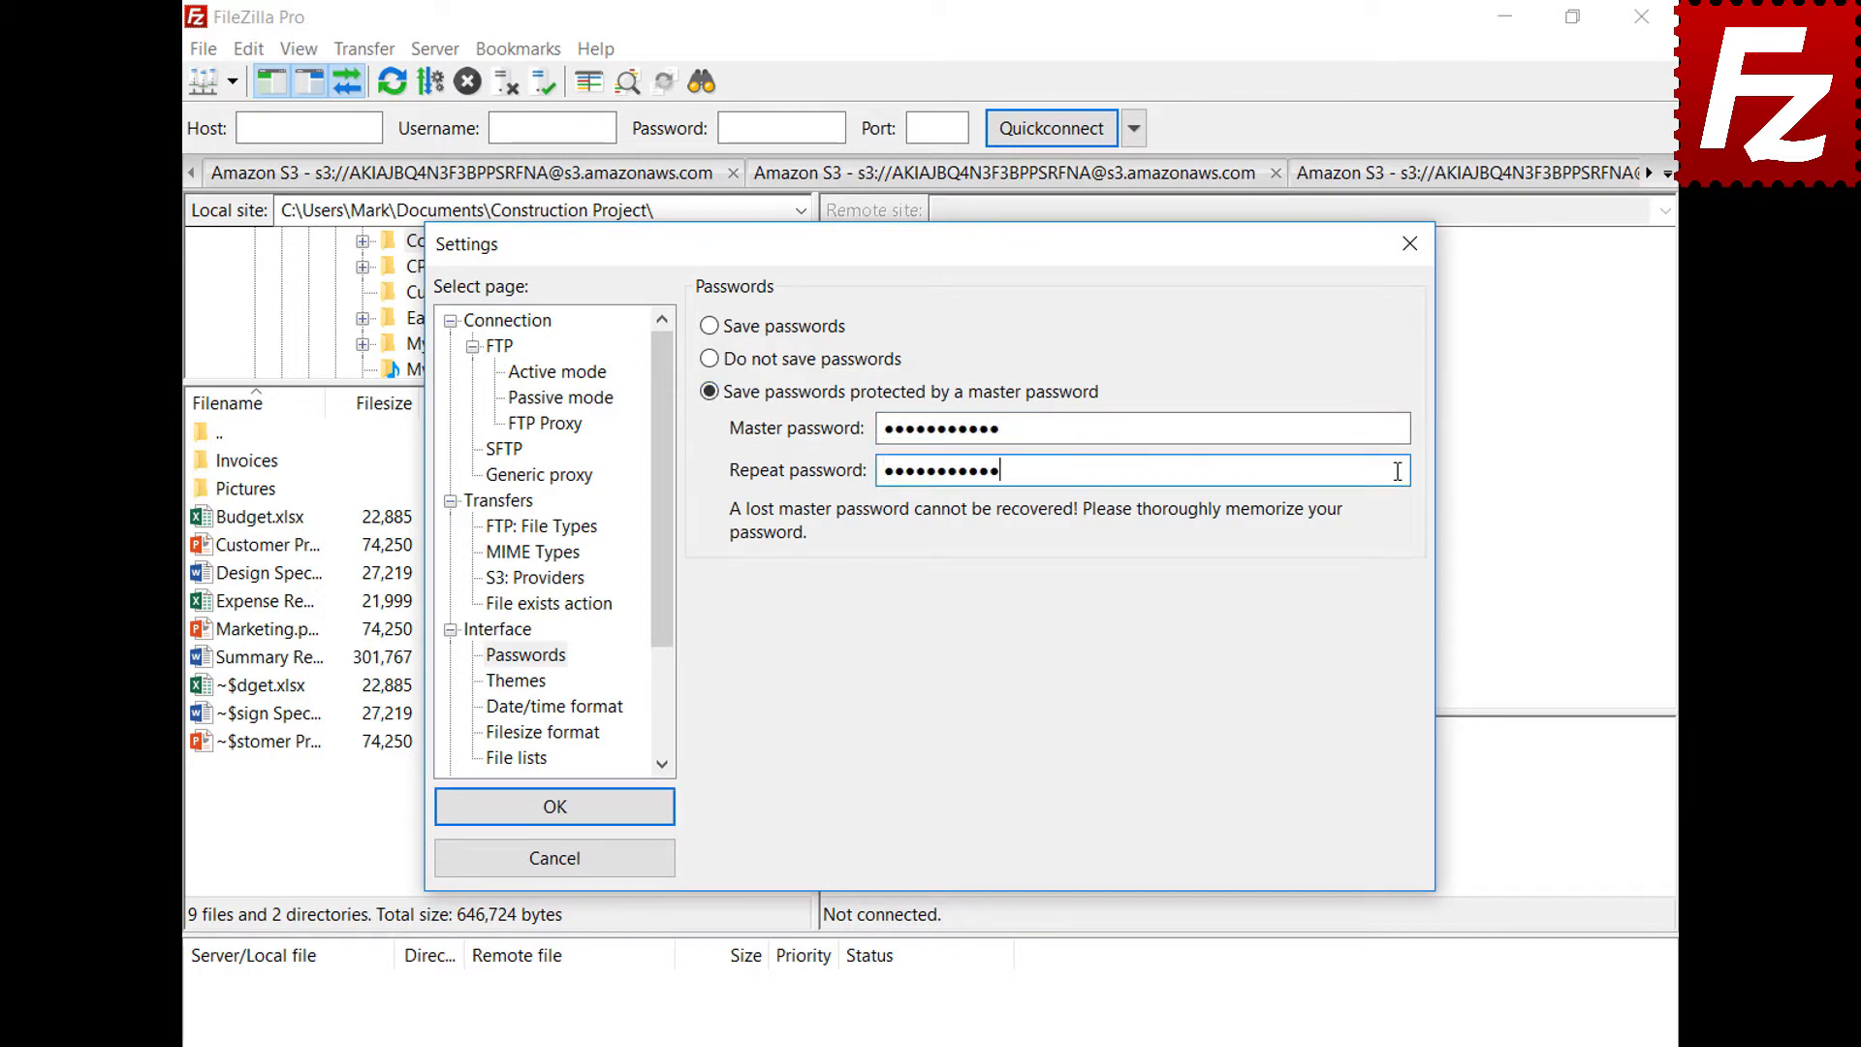
click(554, 813)
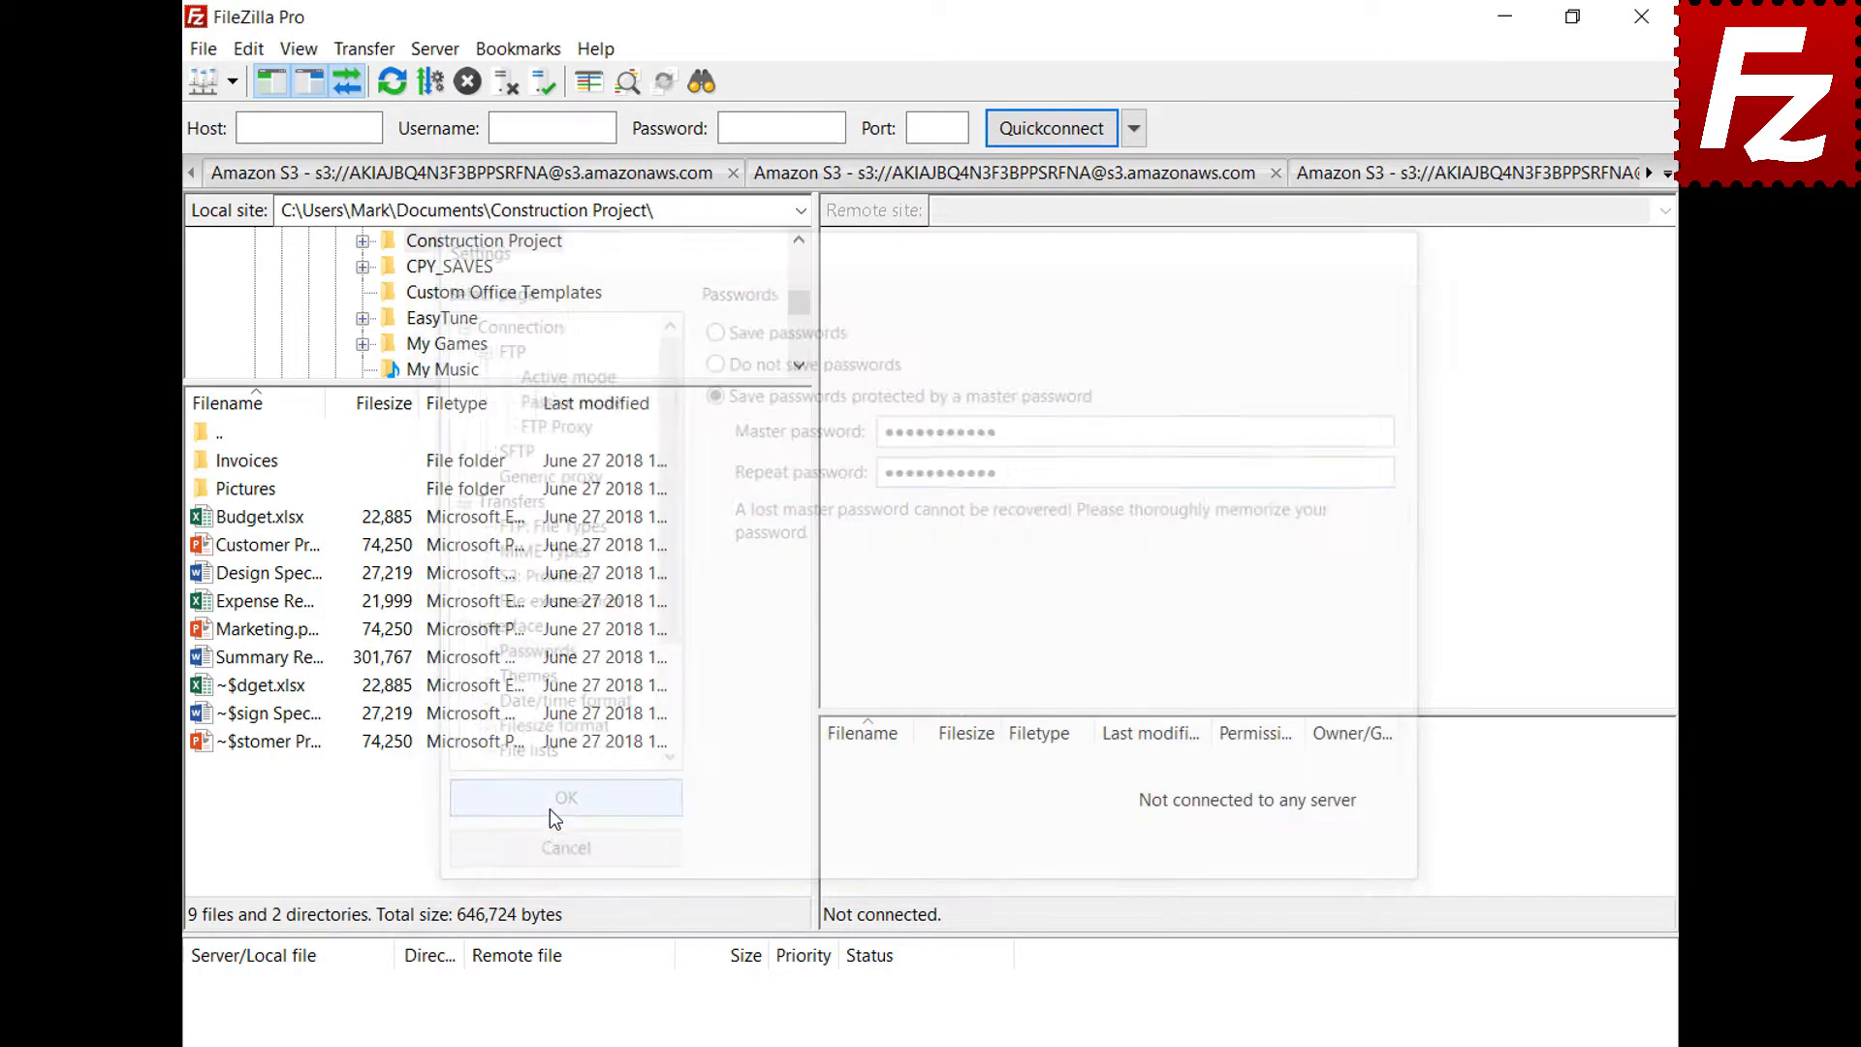
Reconnect to the saved OneDrive site, sign in with the account e-mail and password, then relaunch FileZilla Pro
click(233, 86)
click(233, 120)
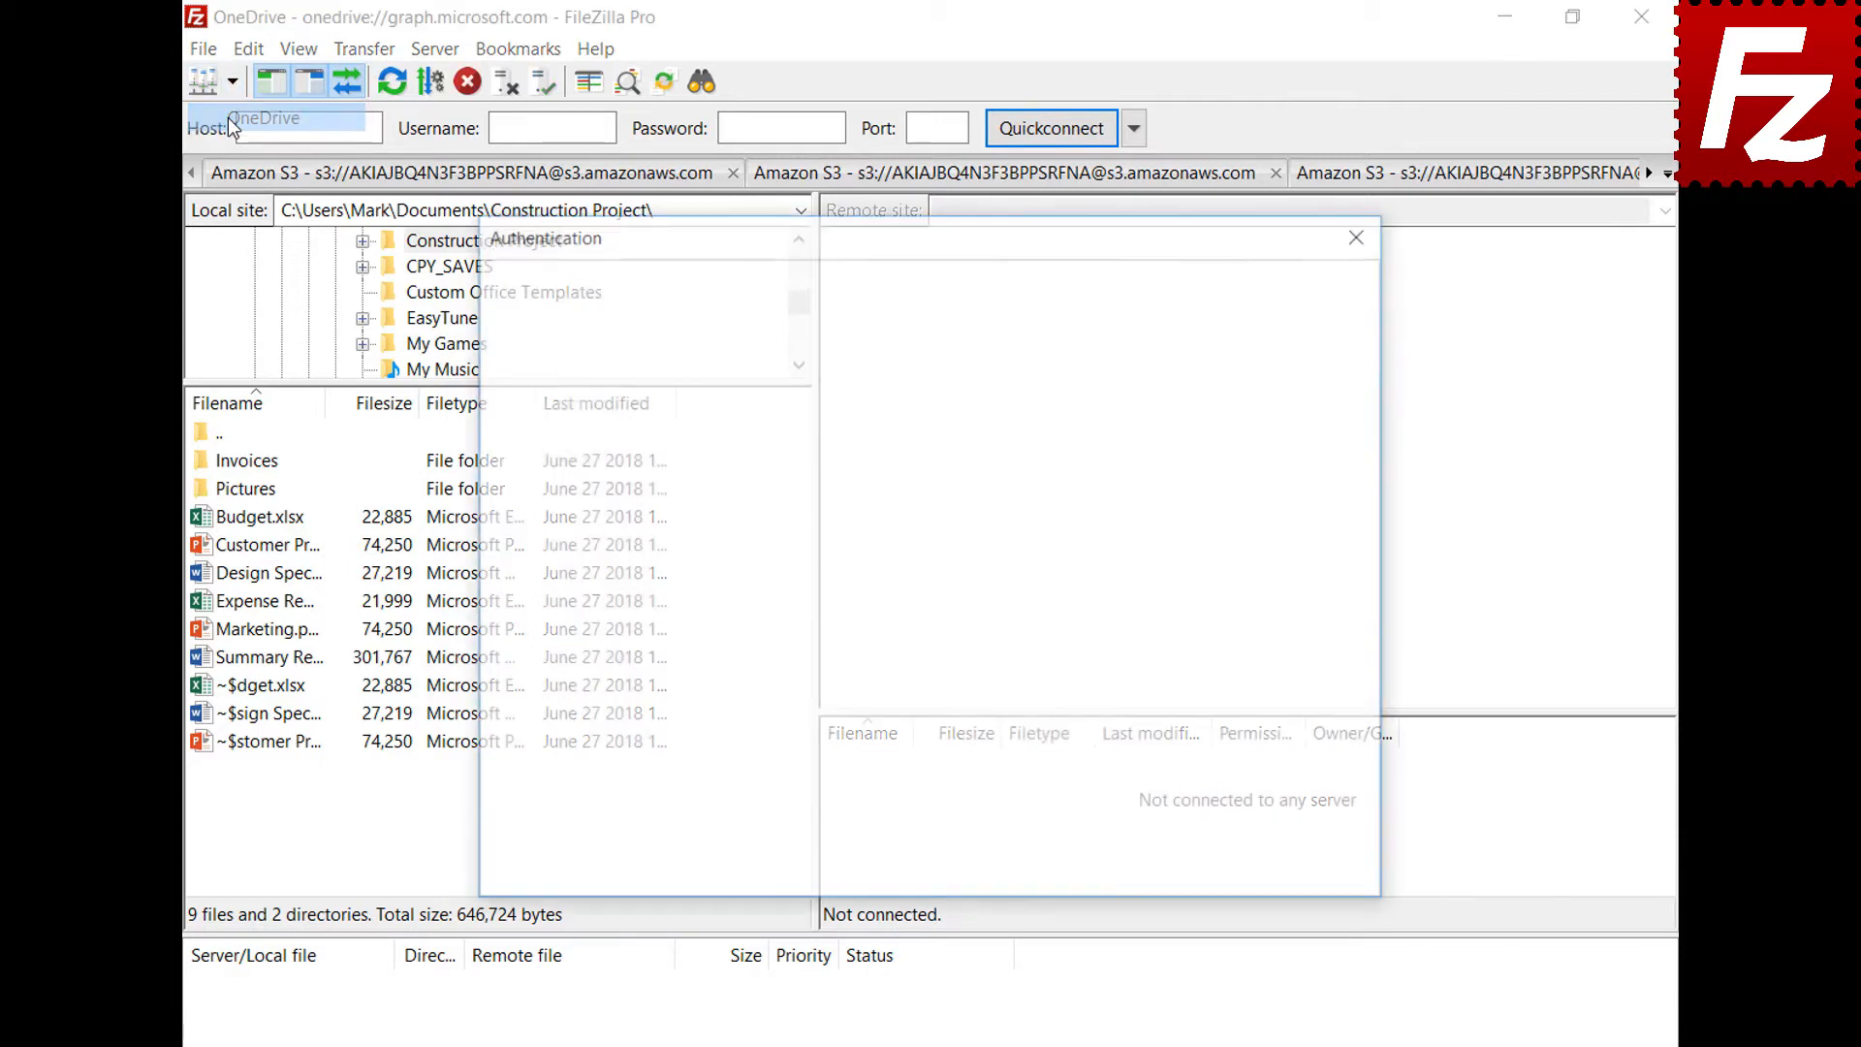
key(ctrl+v)
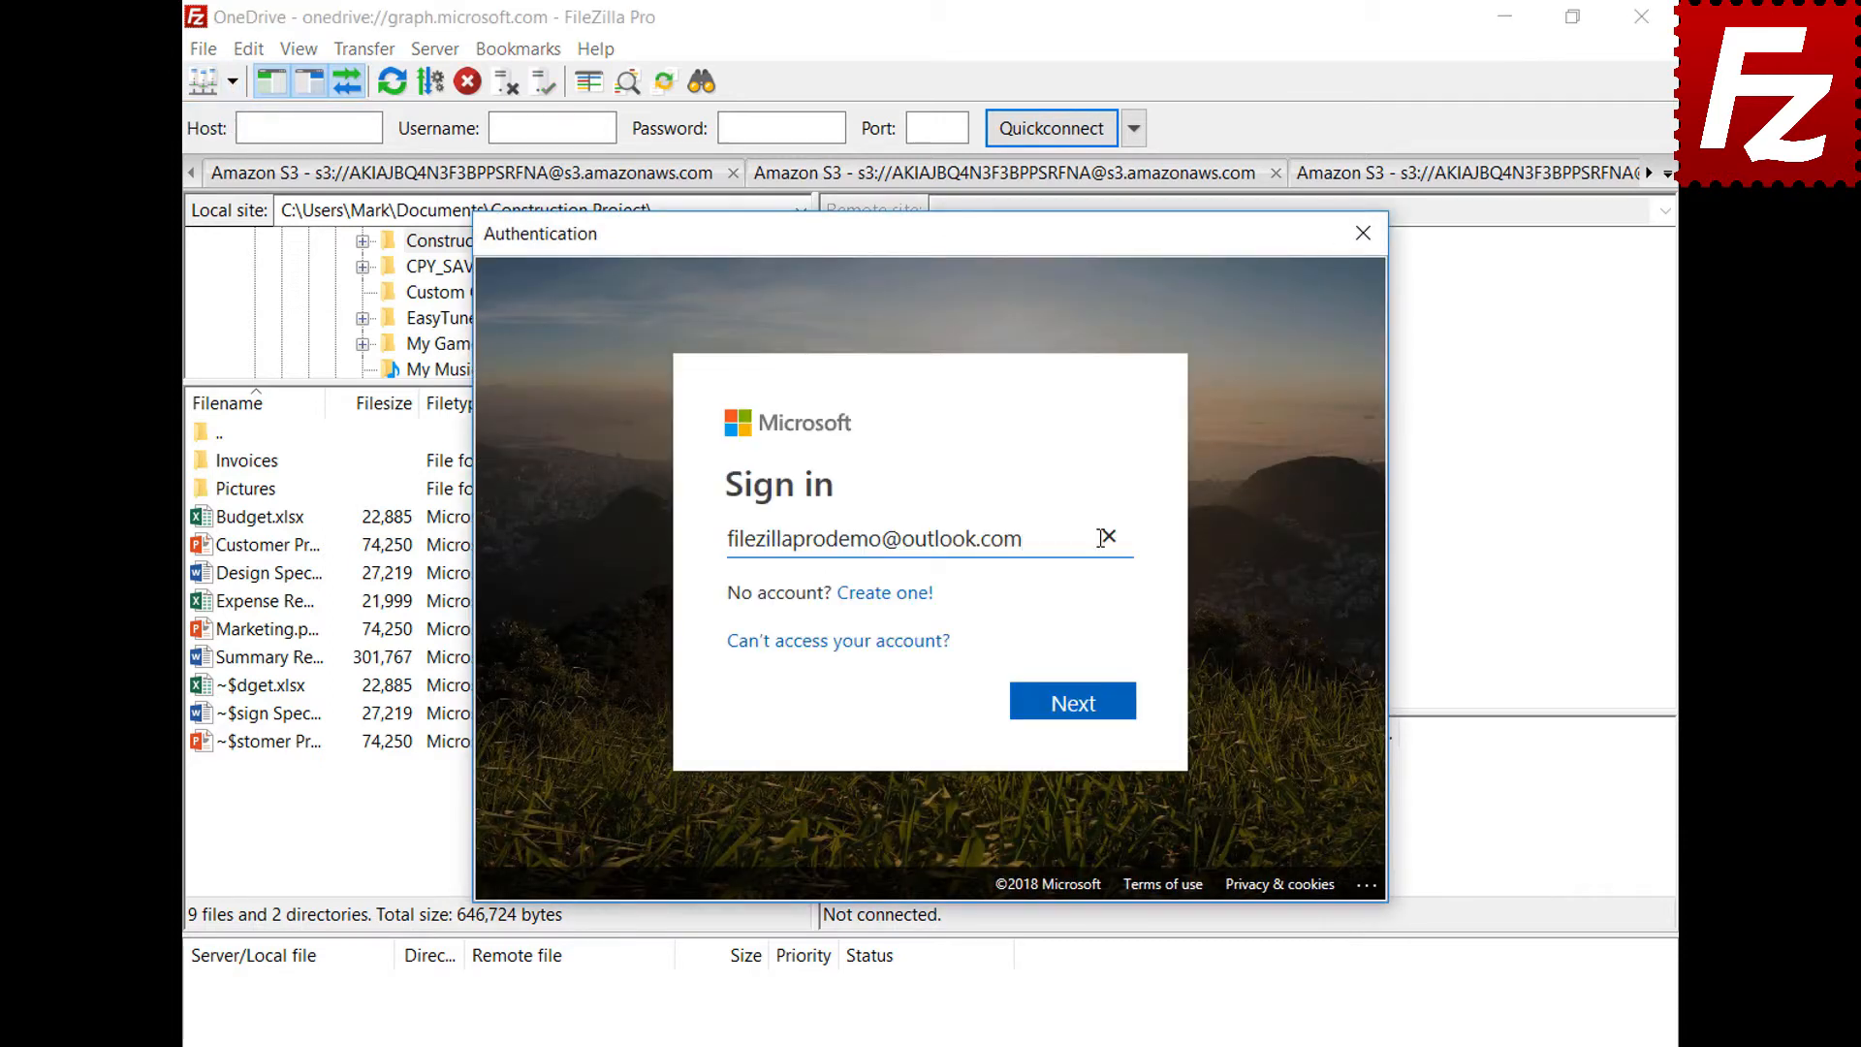
click(1078, 707)
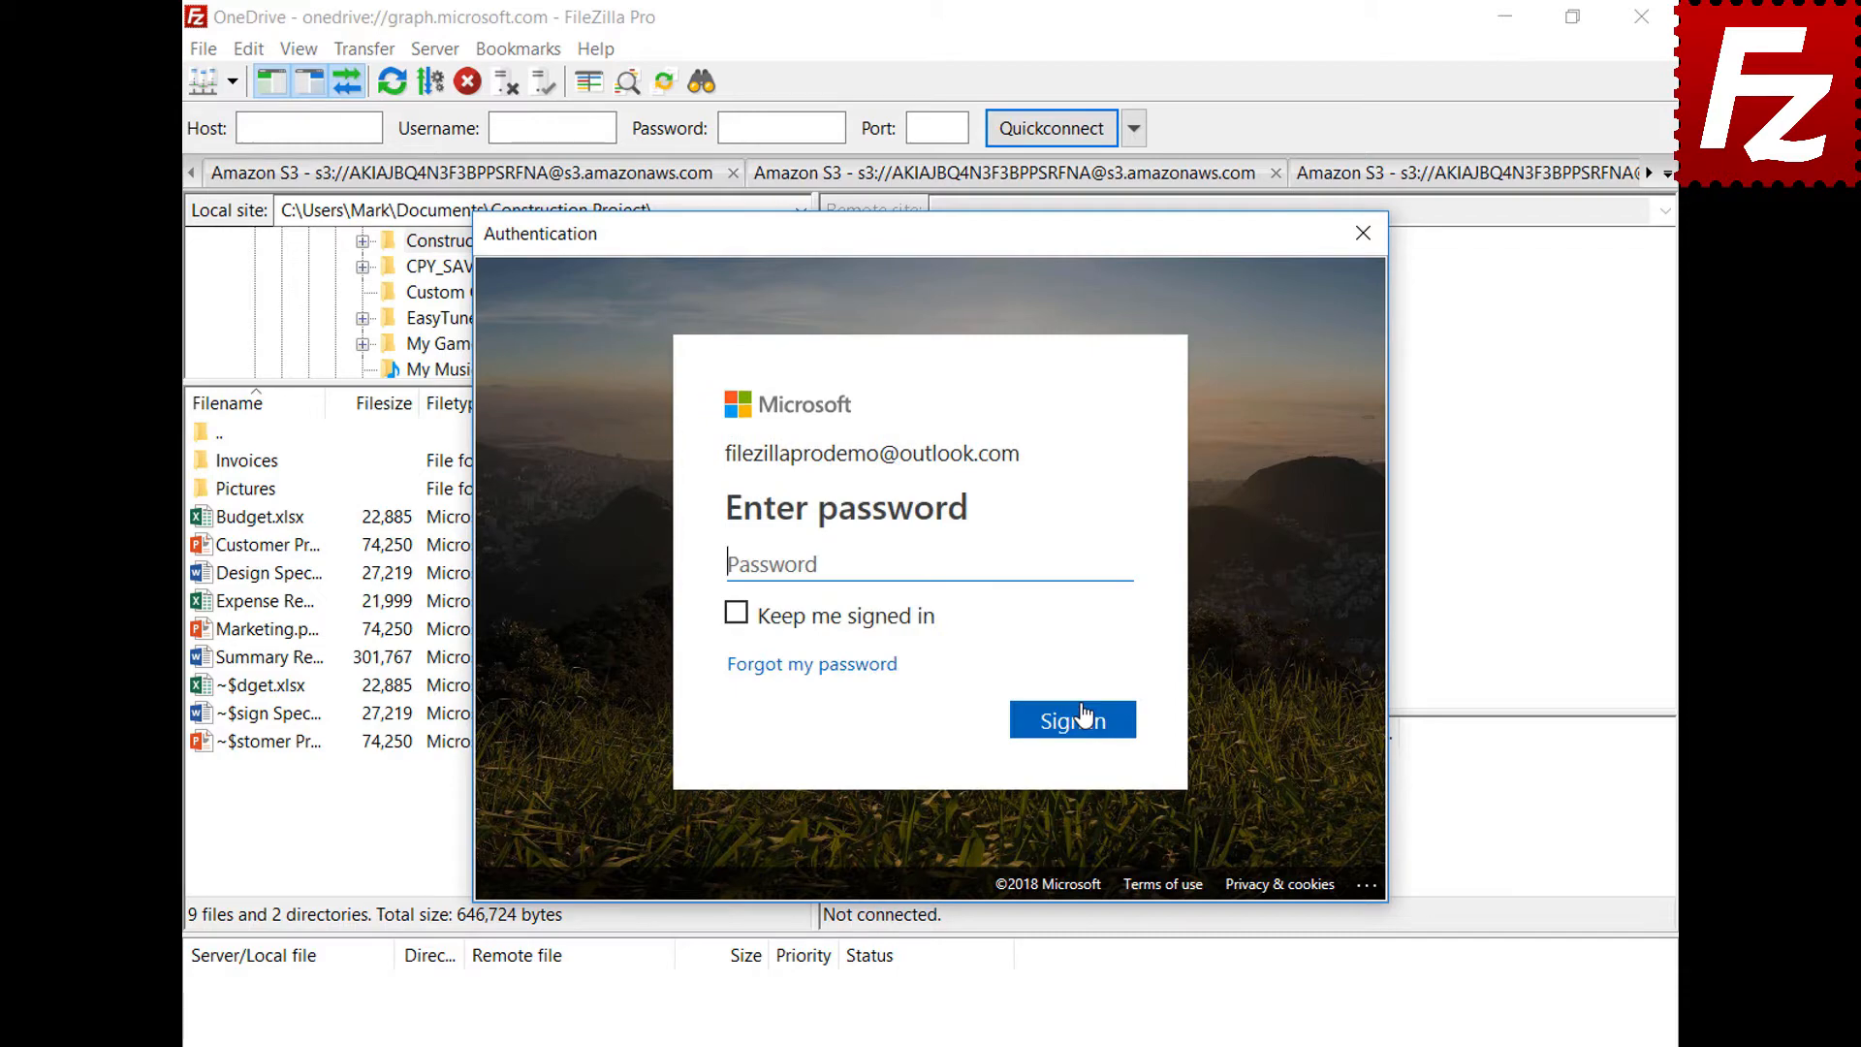
key(ctrl+v)
click(1079, 725)
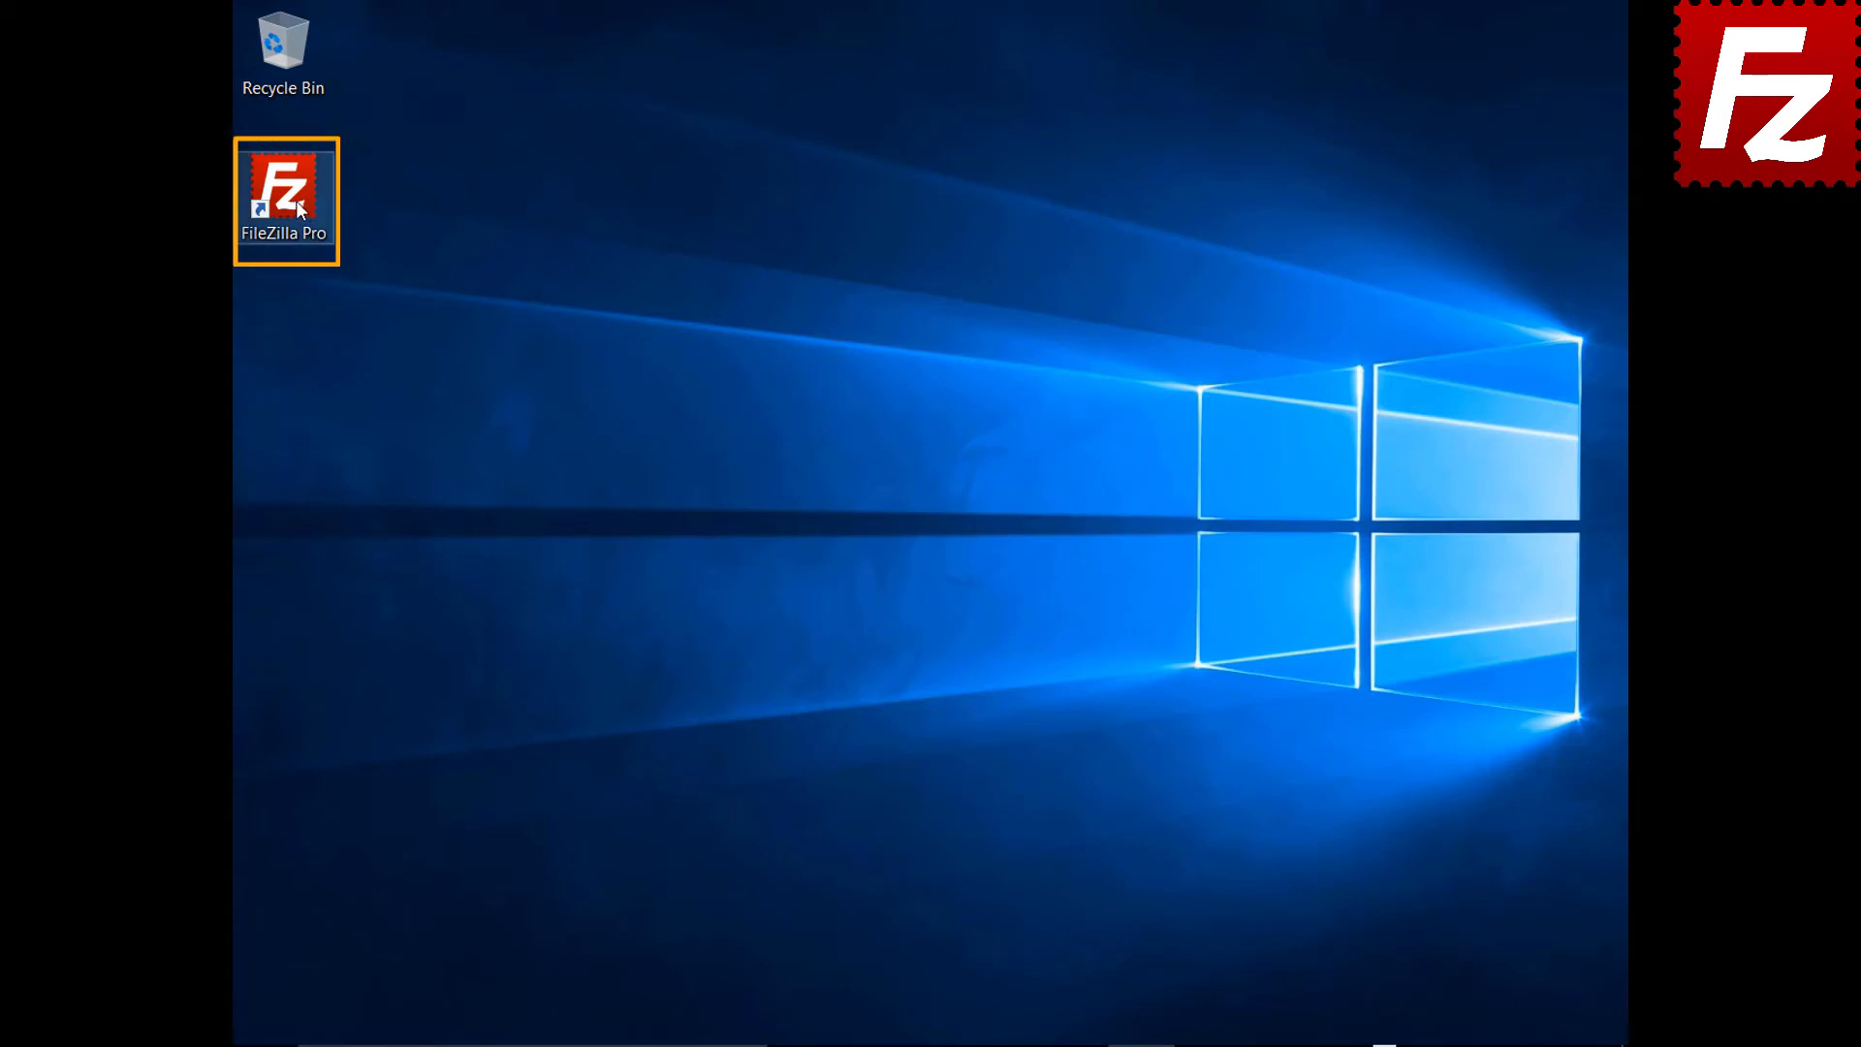
double_click(294, 200)
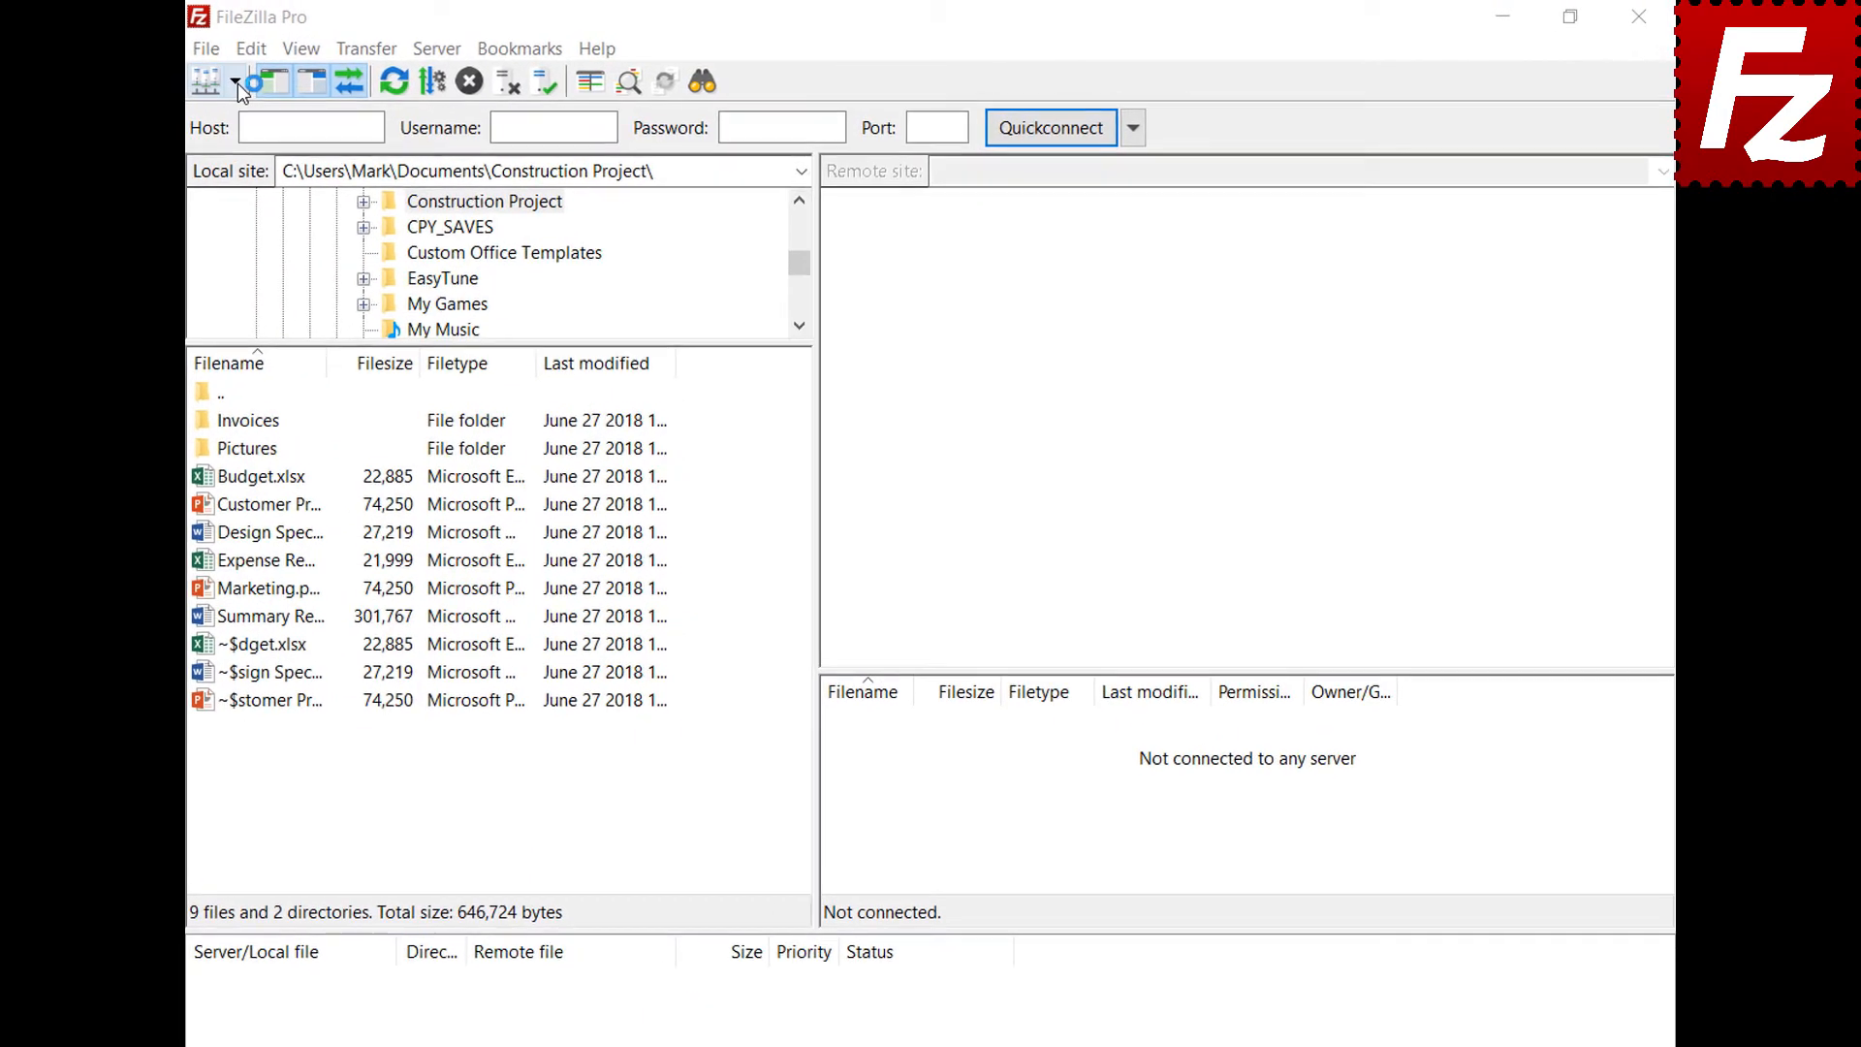
Pick OneDrive from the saved-sites list and unlock its stored token with the master password
click(234, 84)
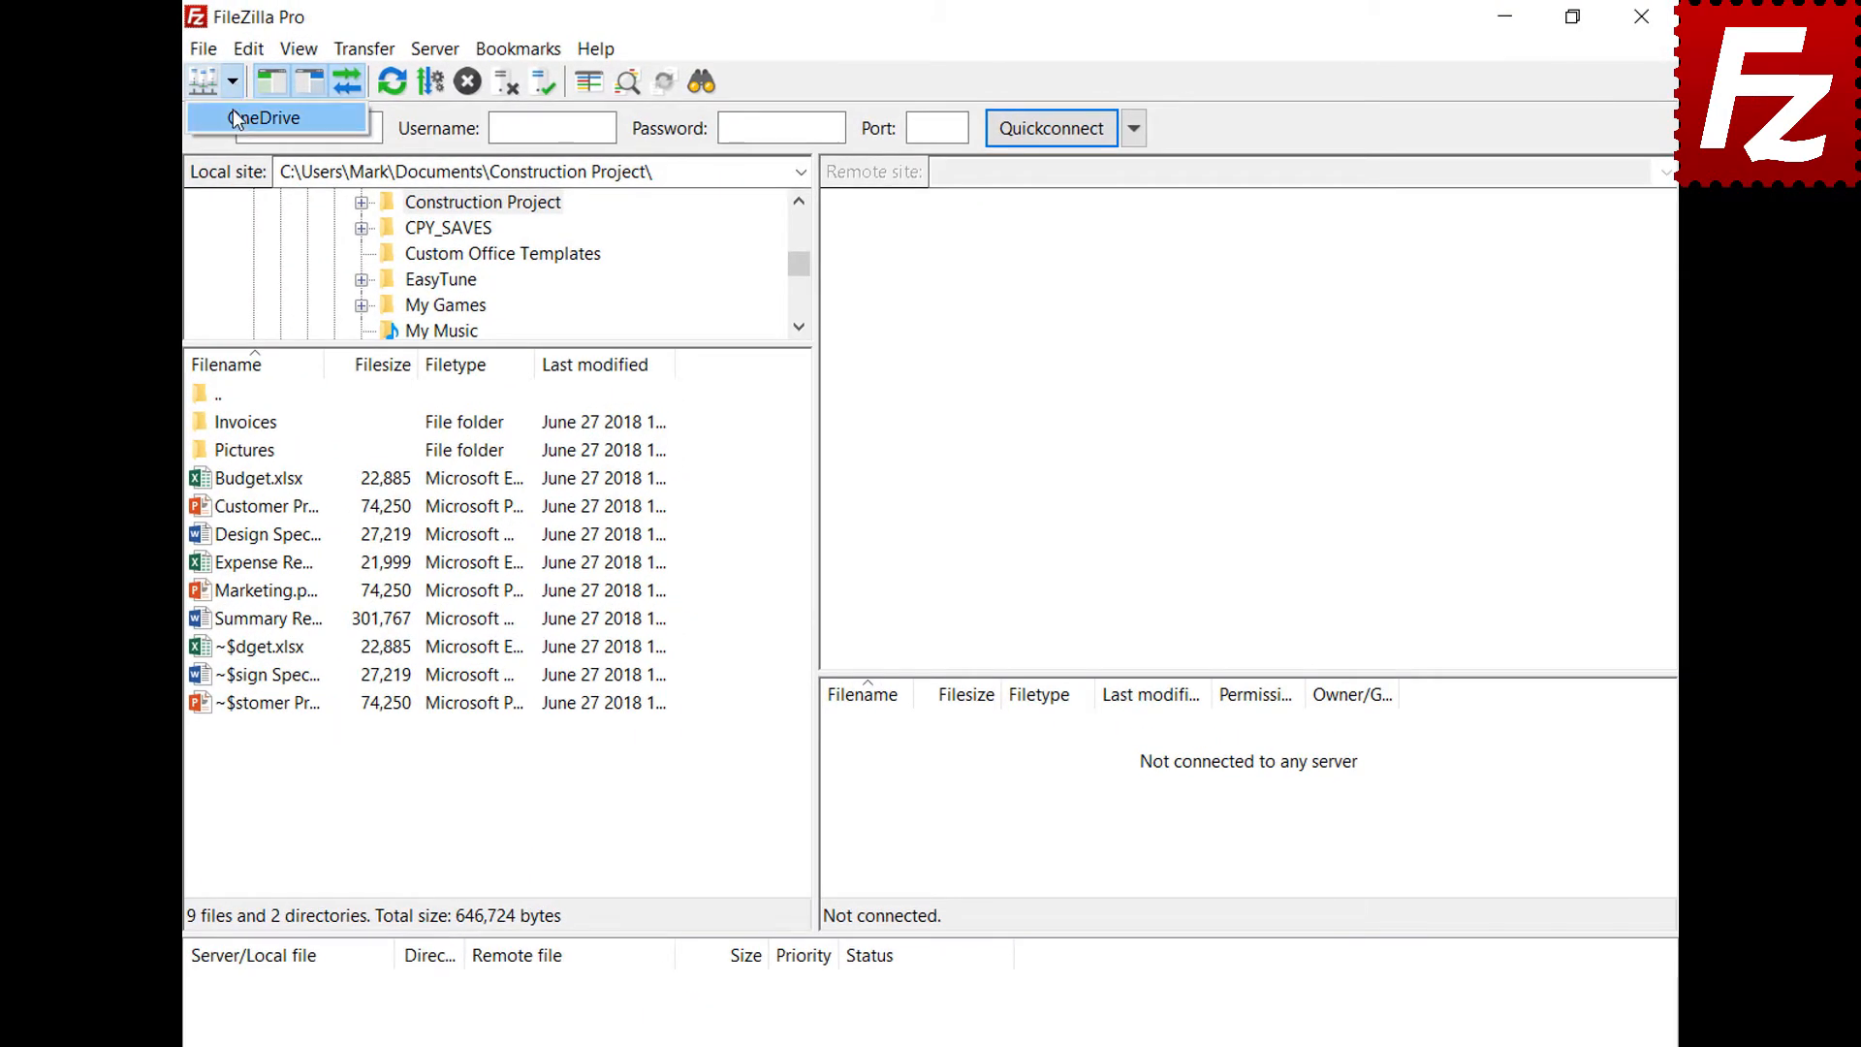
click(235, 117)
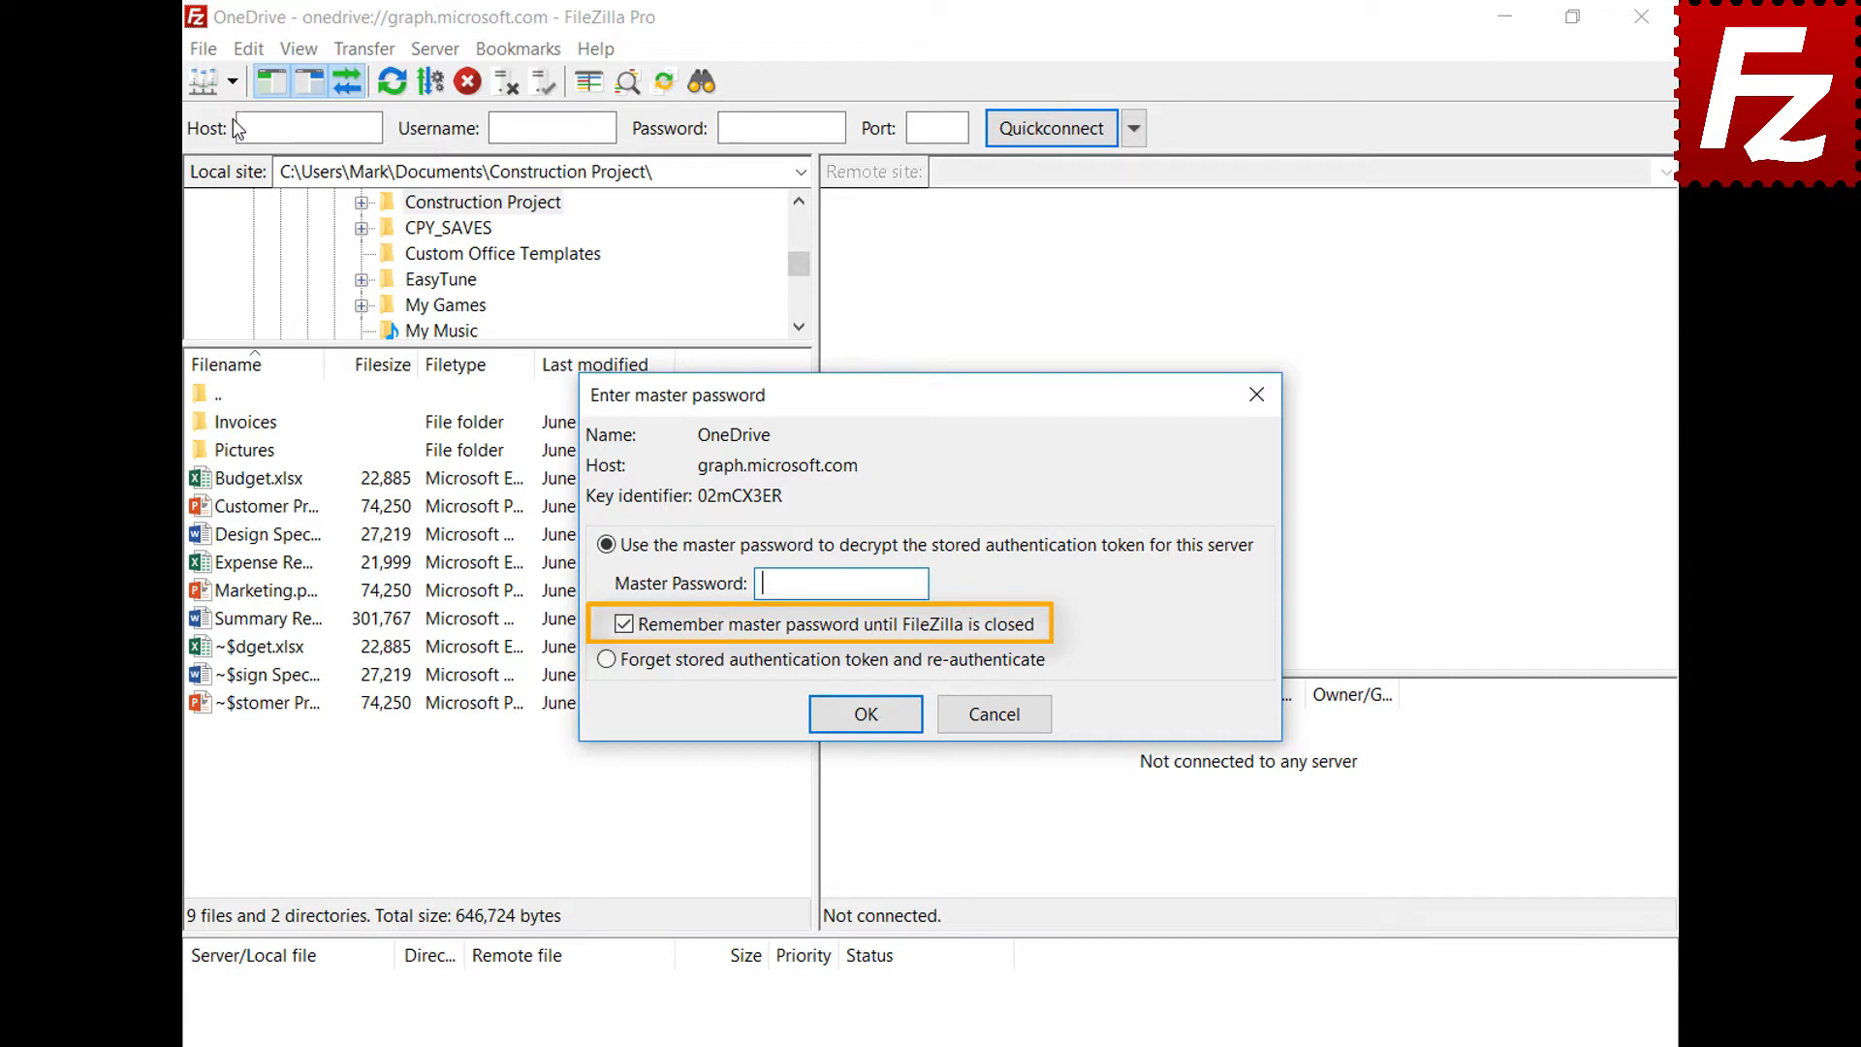
text(************)
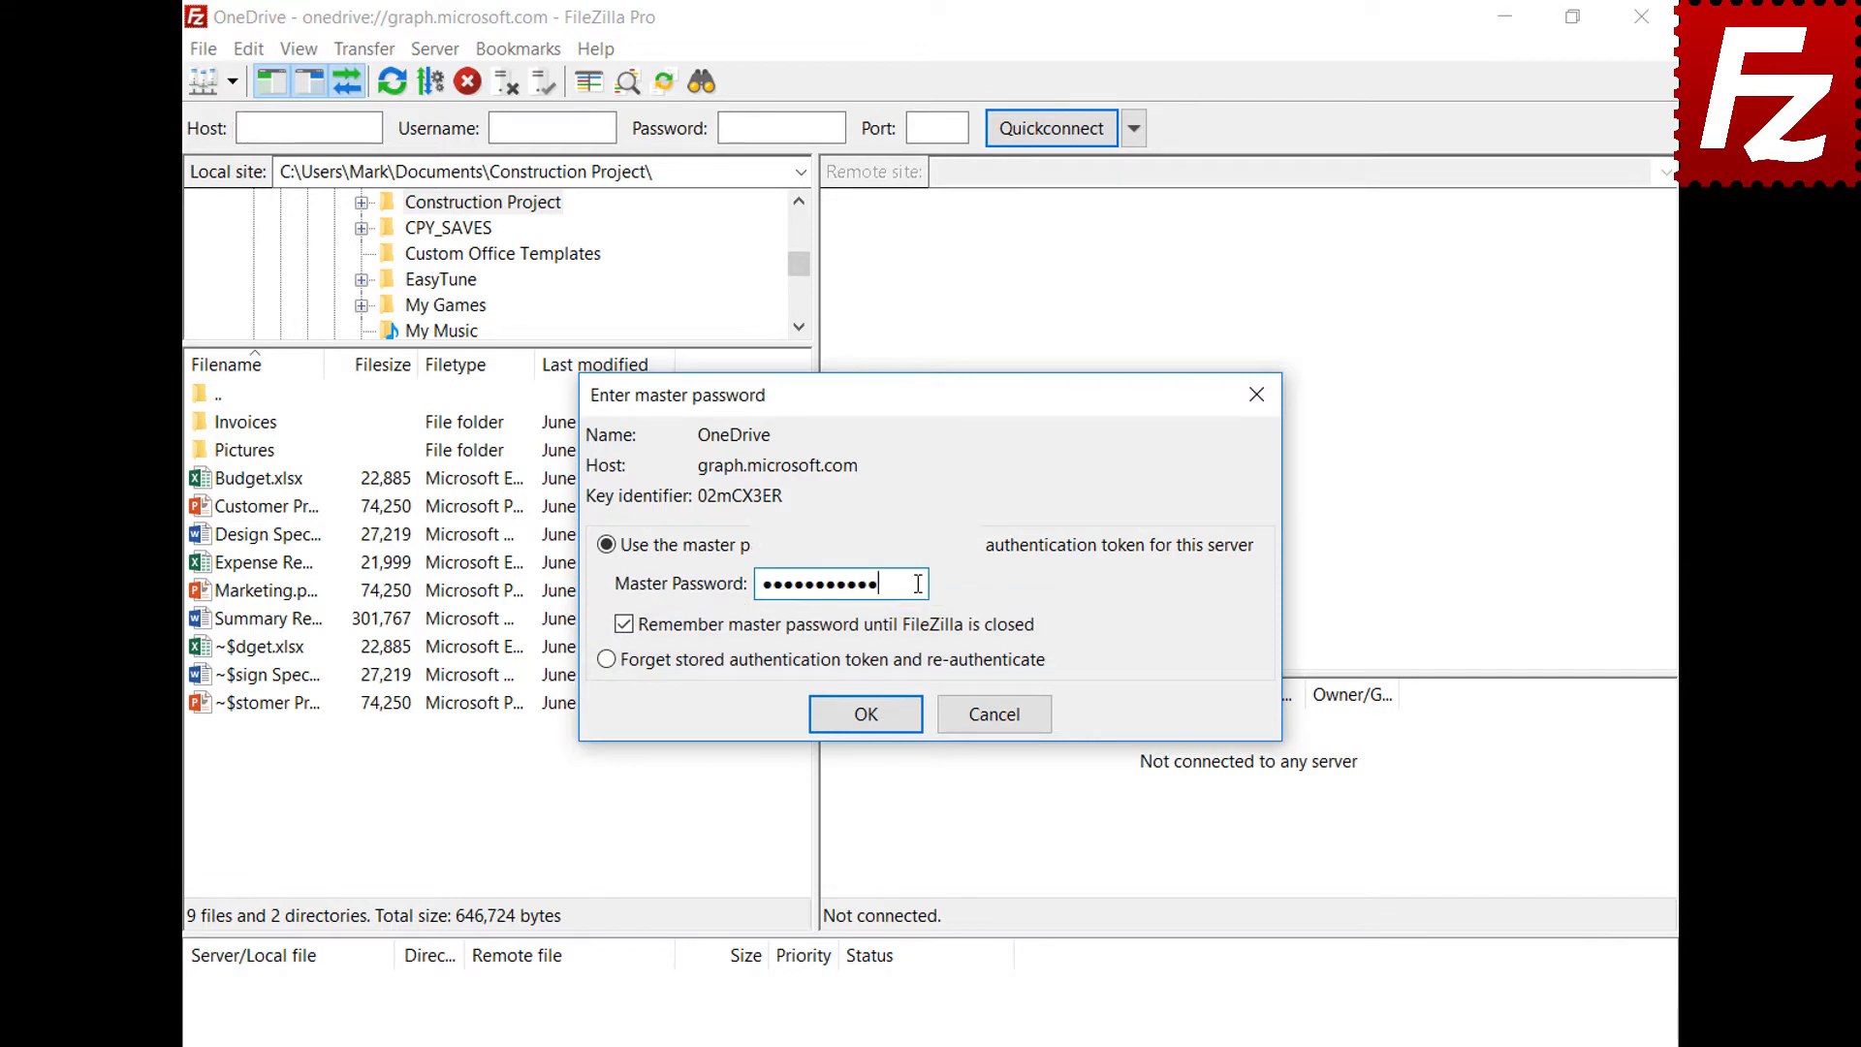
click(865, 714)
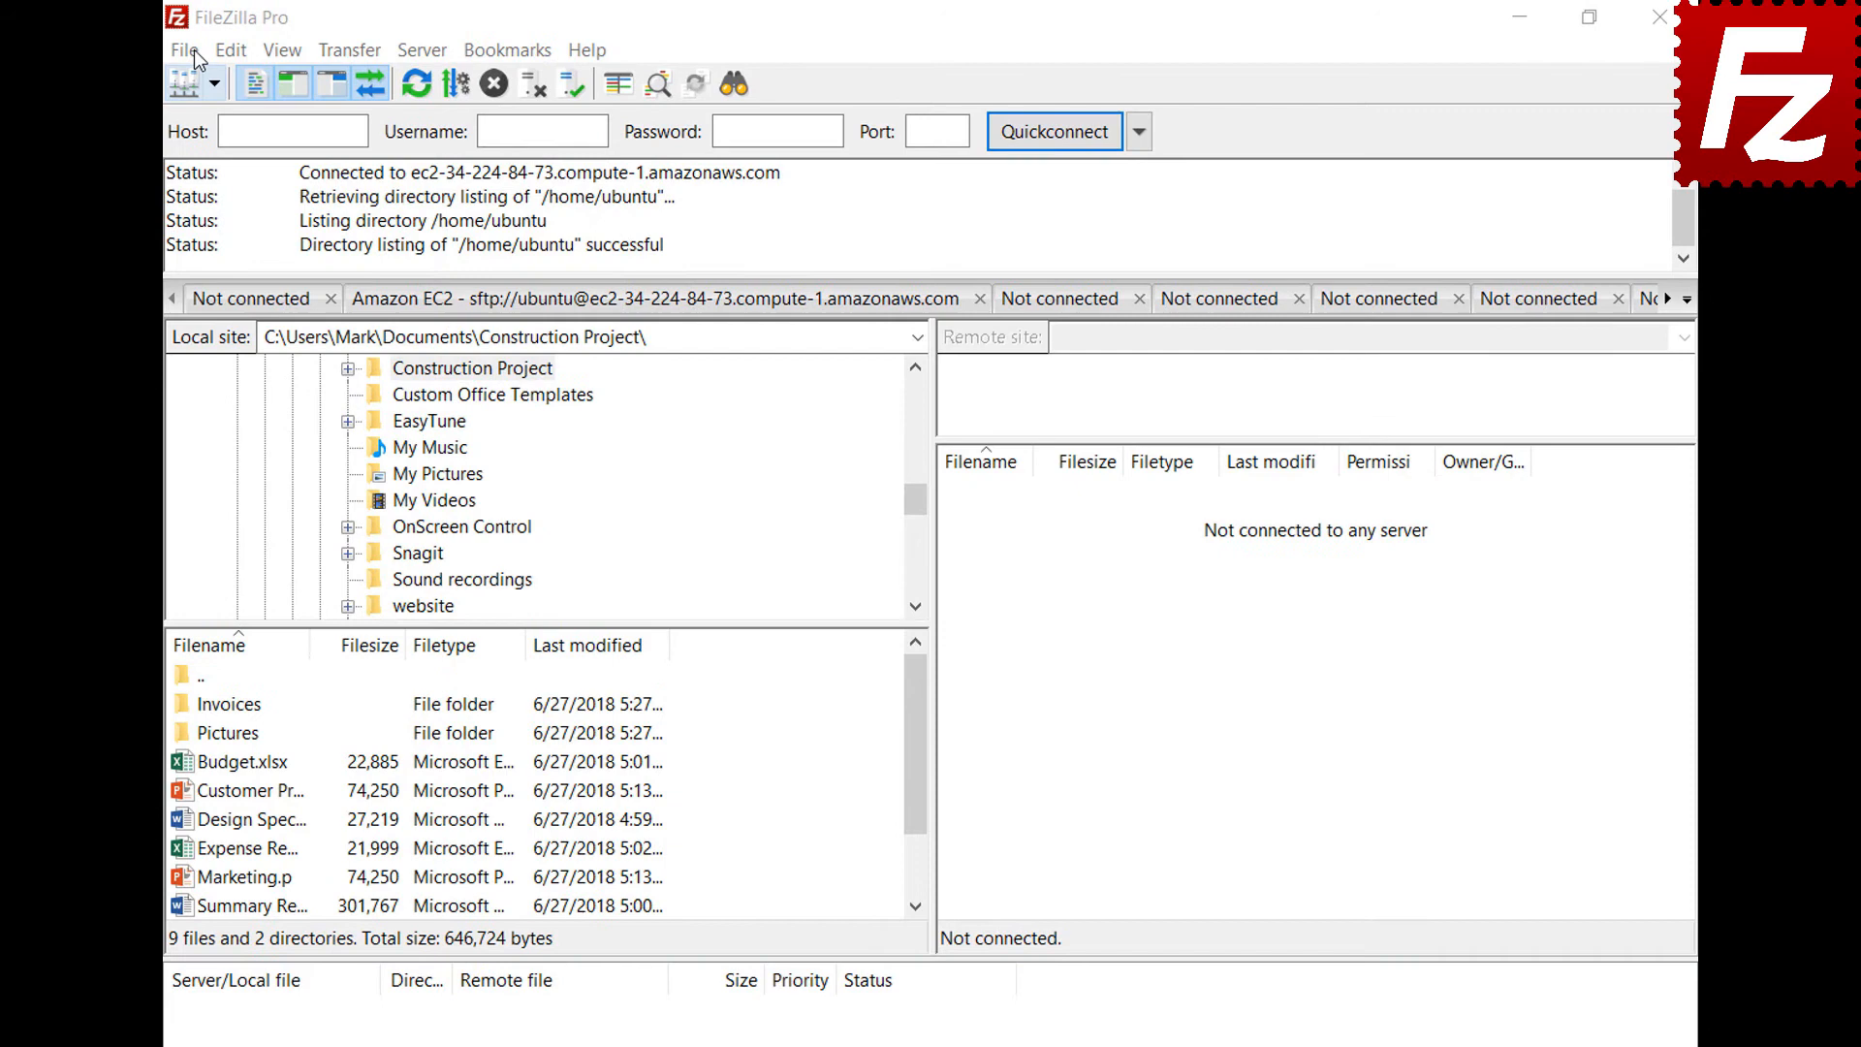
Add a new Site Manager entry named B2 using the Backblaze B2 protocol
click(191, 51)
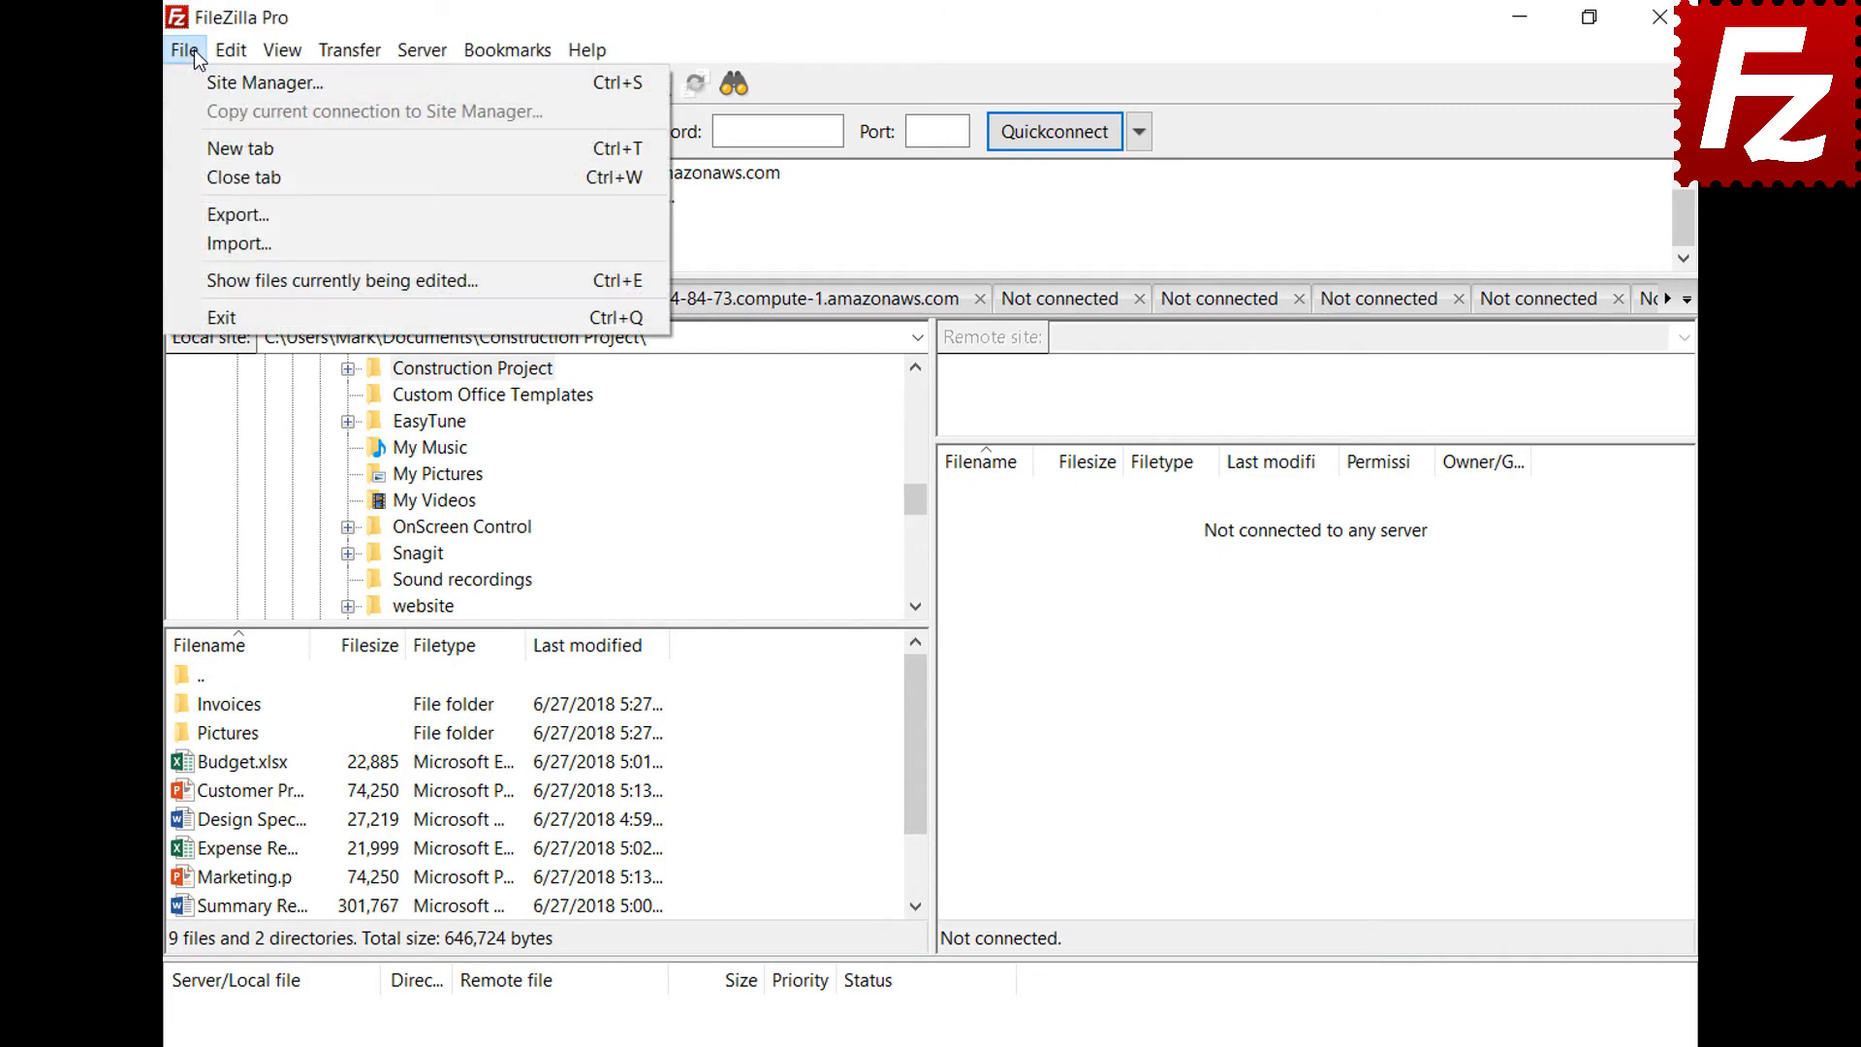
click(202, 73)
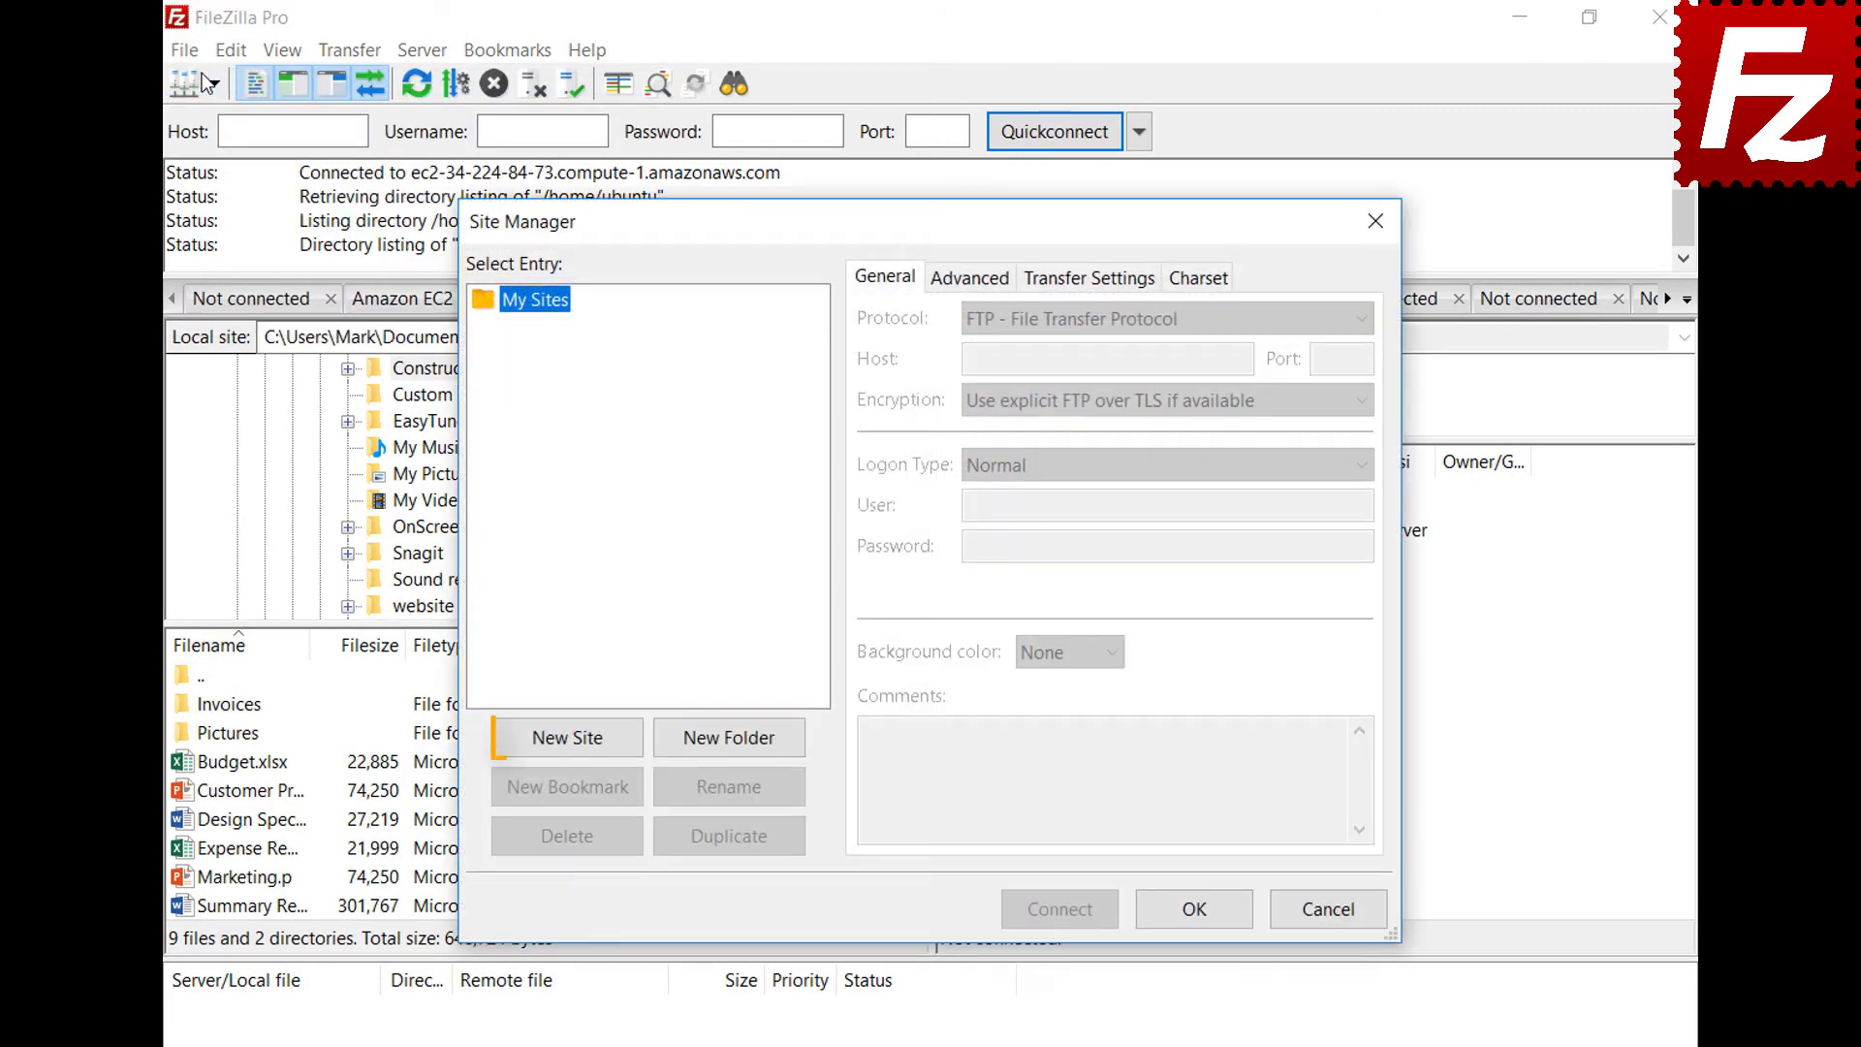
click(570, 739)
text(B)
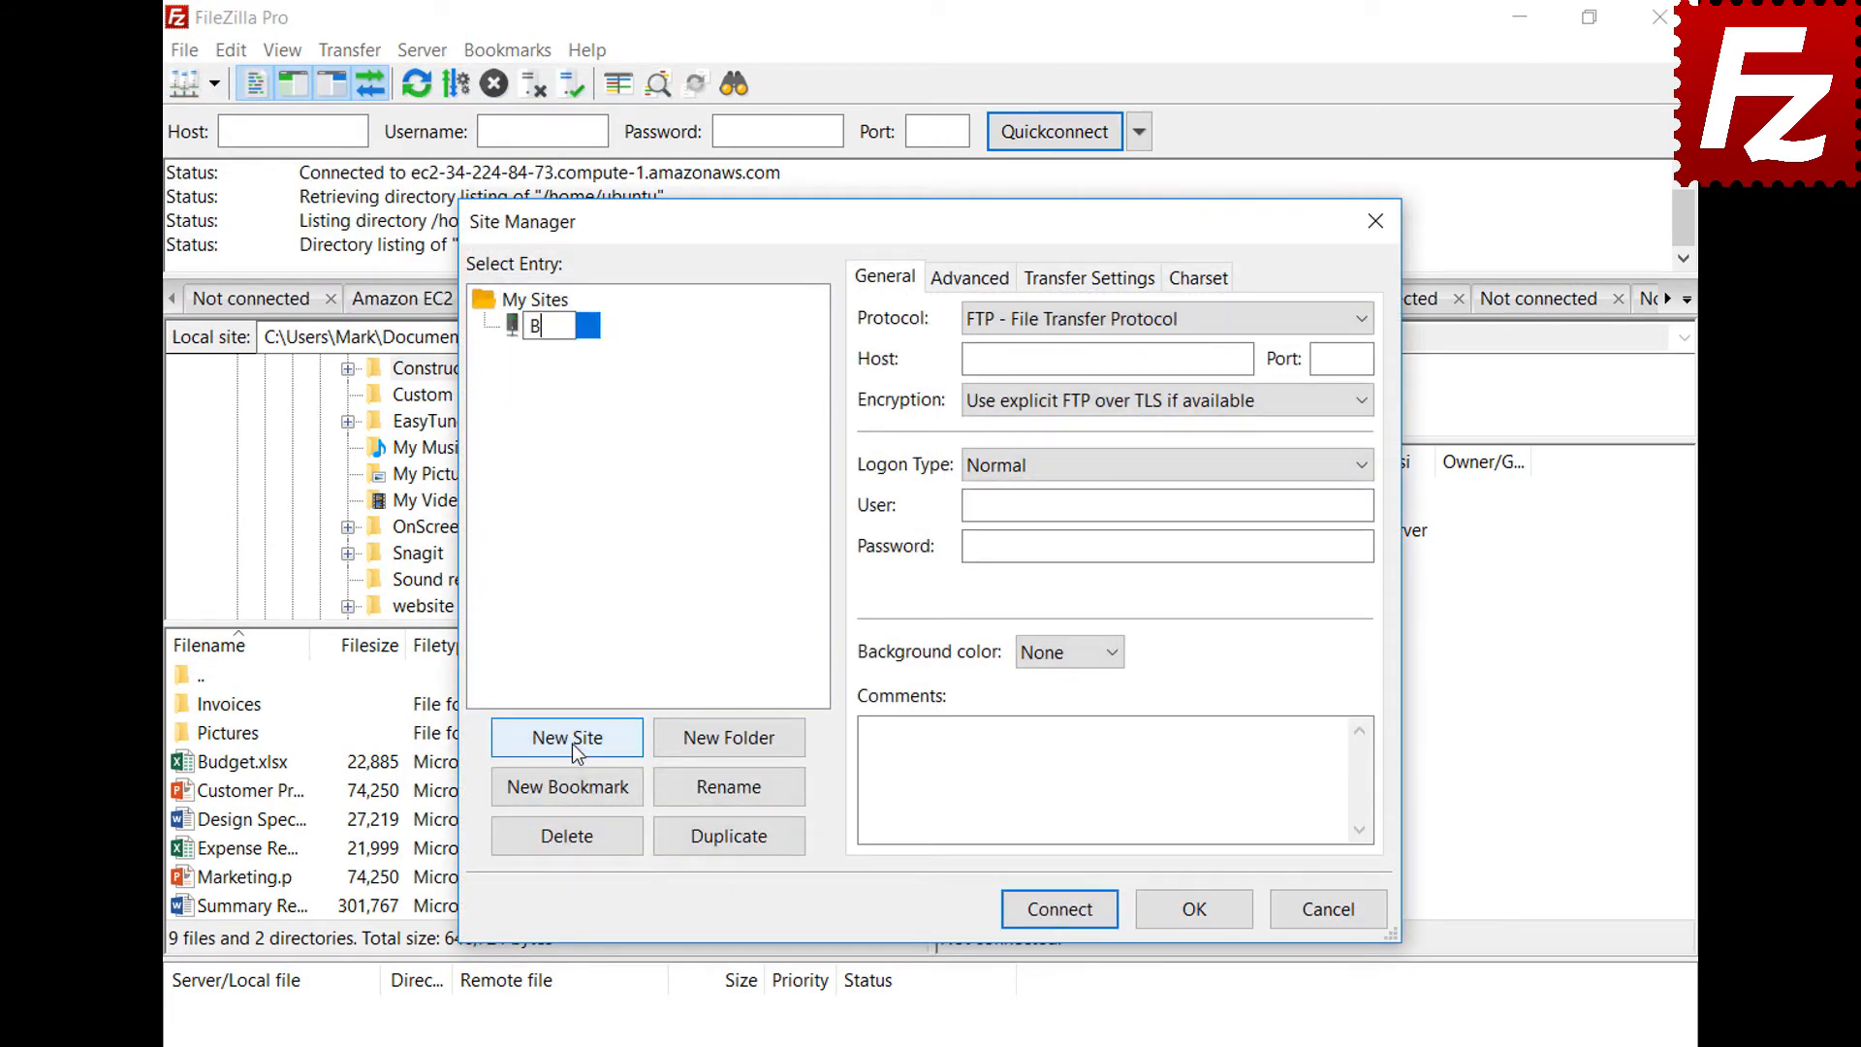
text(2)
click(1109, 320)
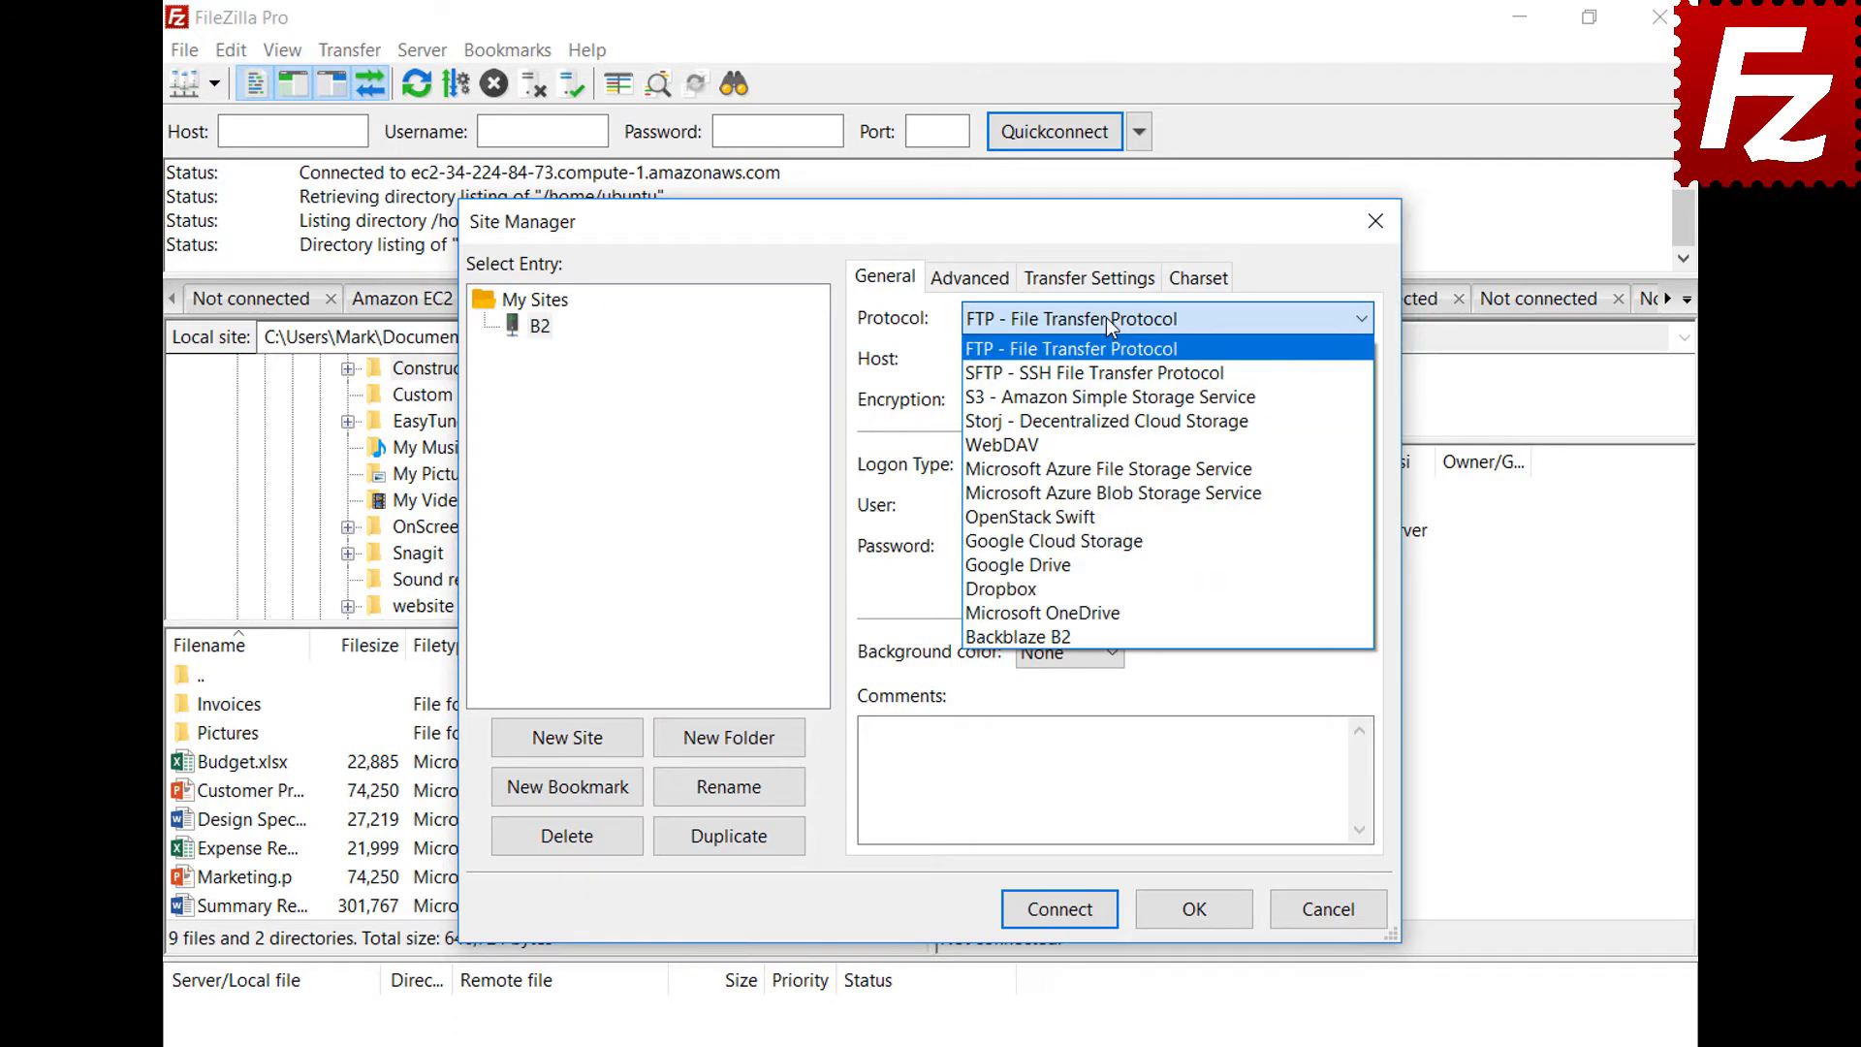
click(1107, 636)
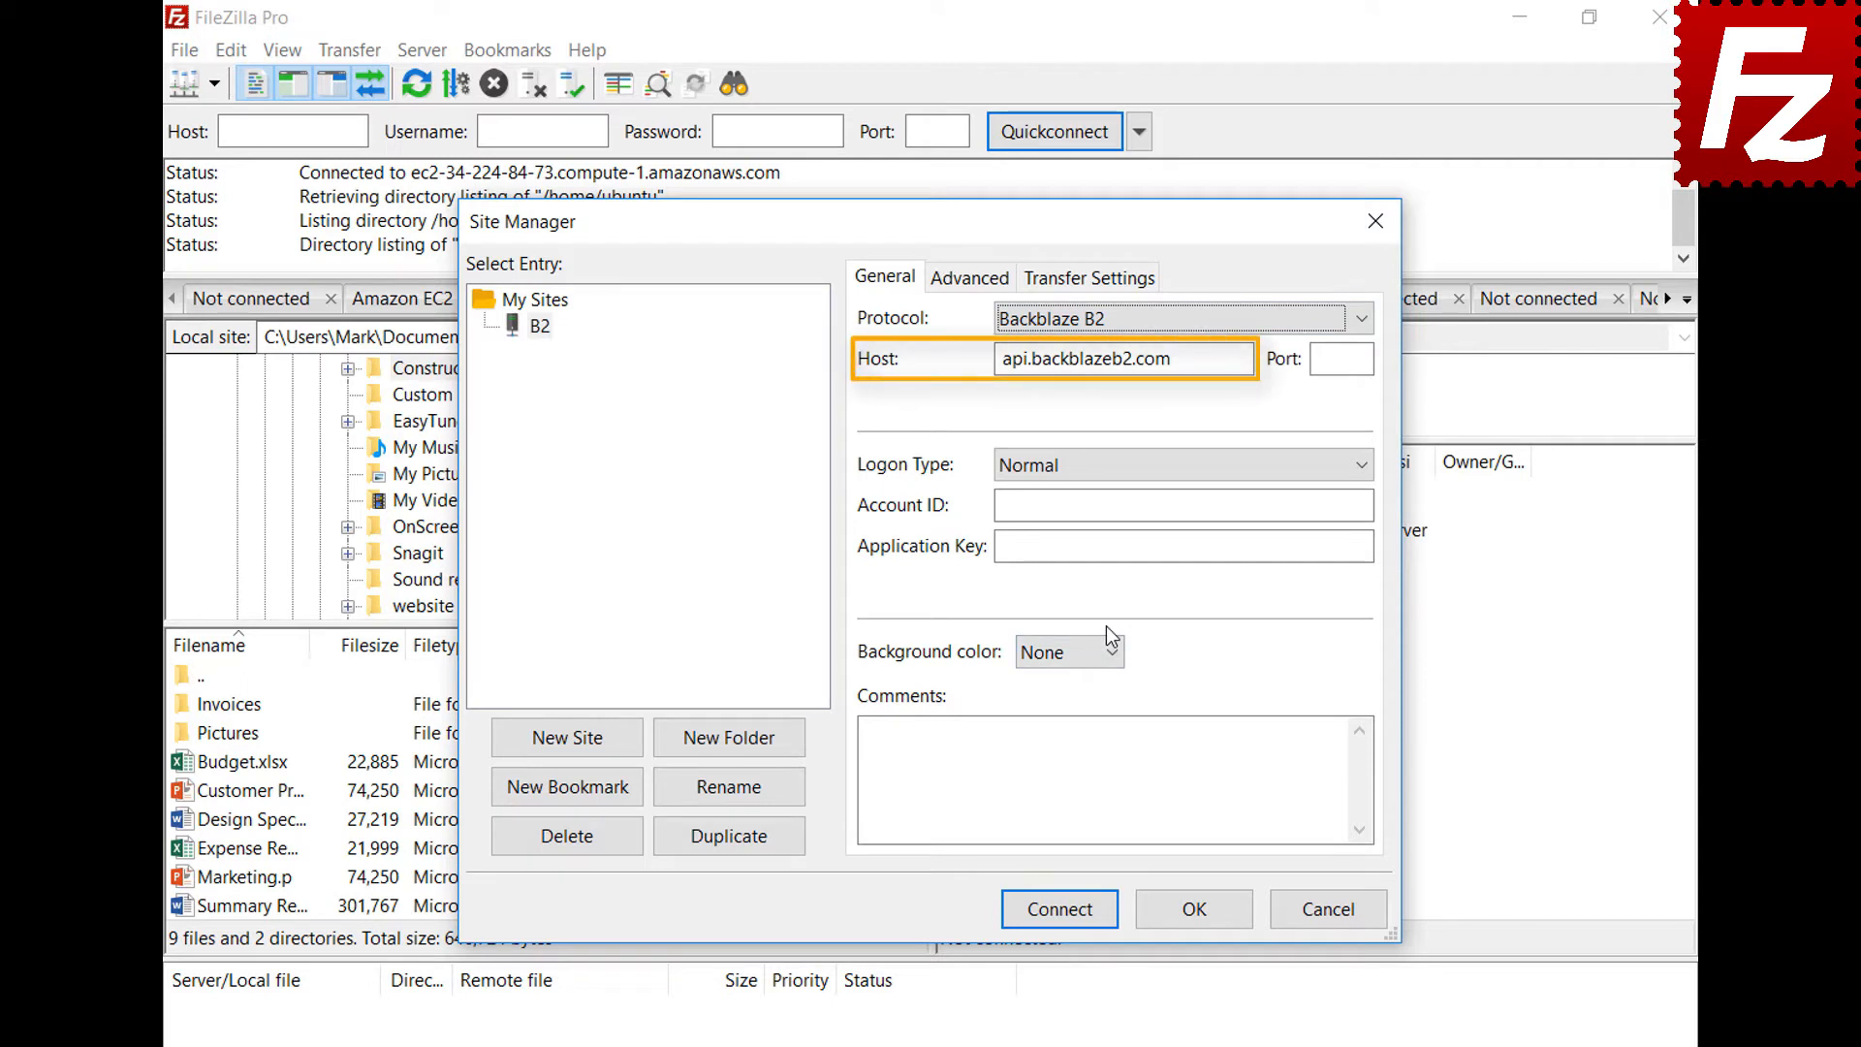
Fill in the B2 account ID and application key, then connect
click(1367, 505)
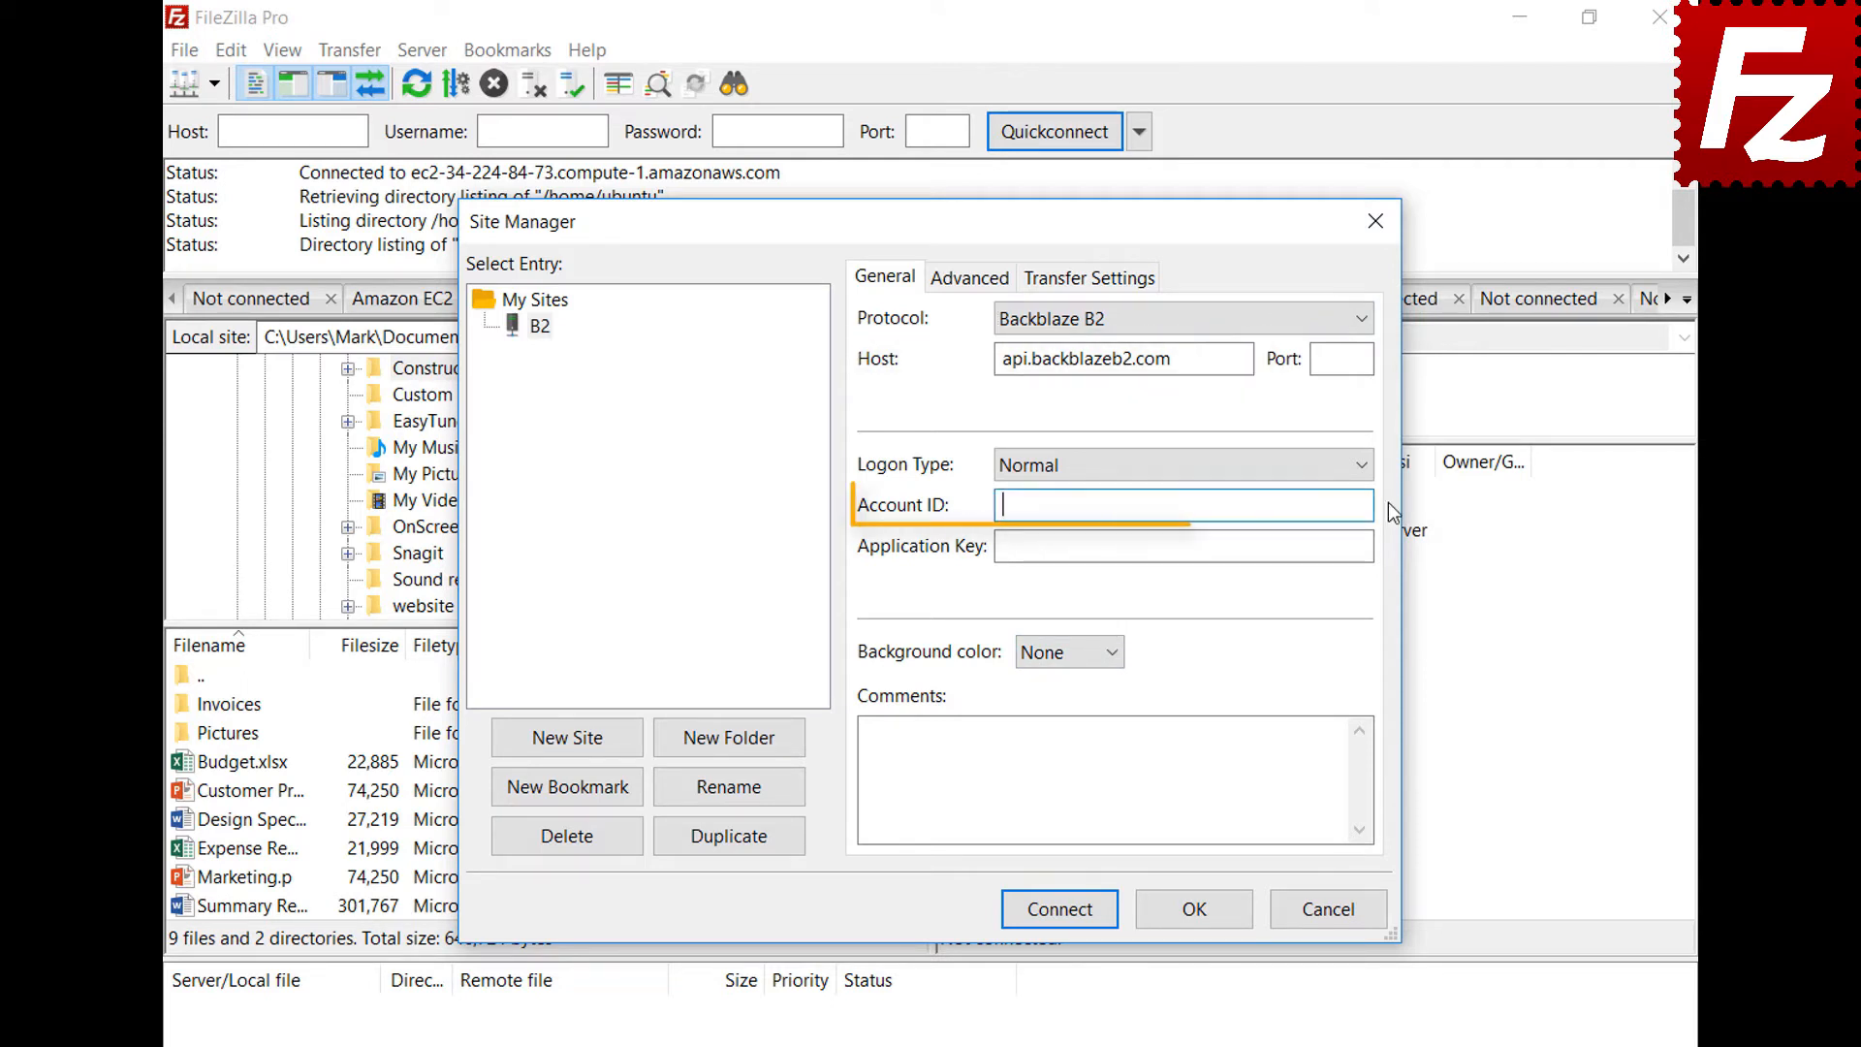
text(17939b0a698e)
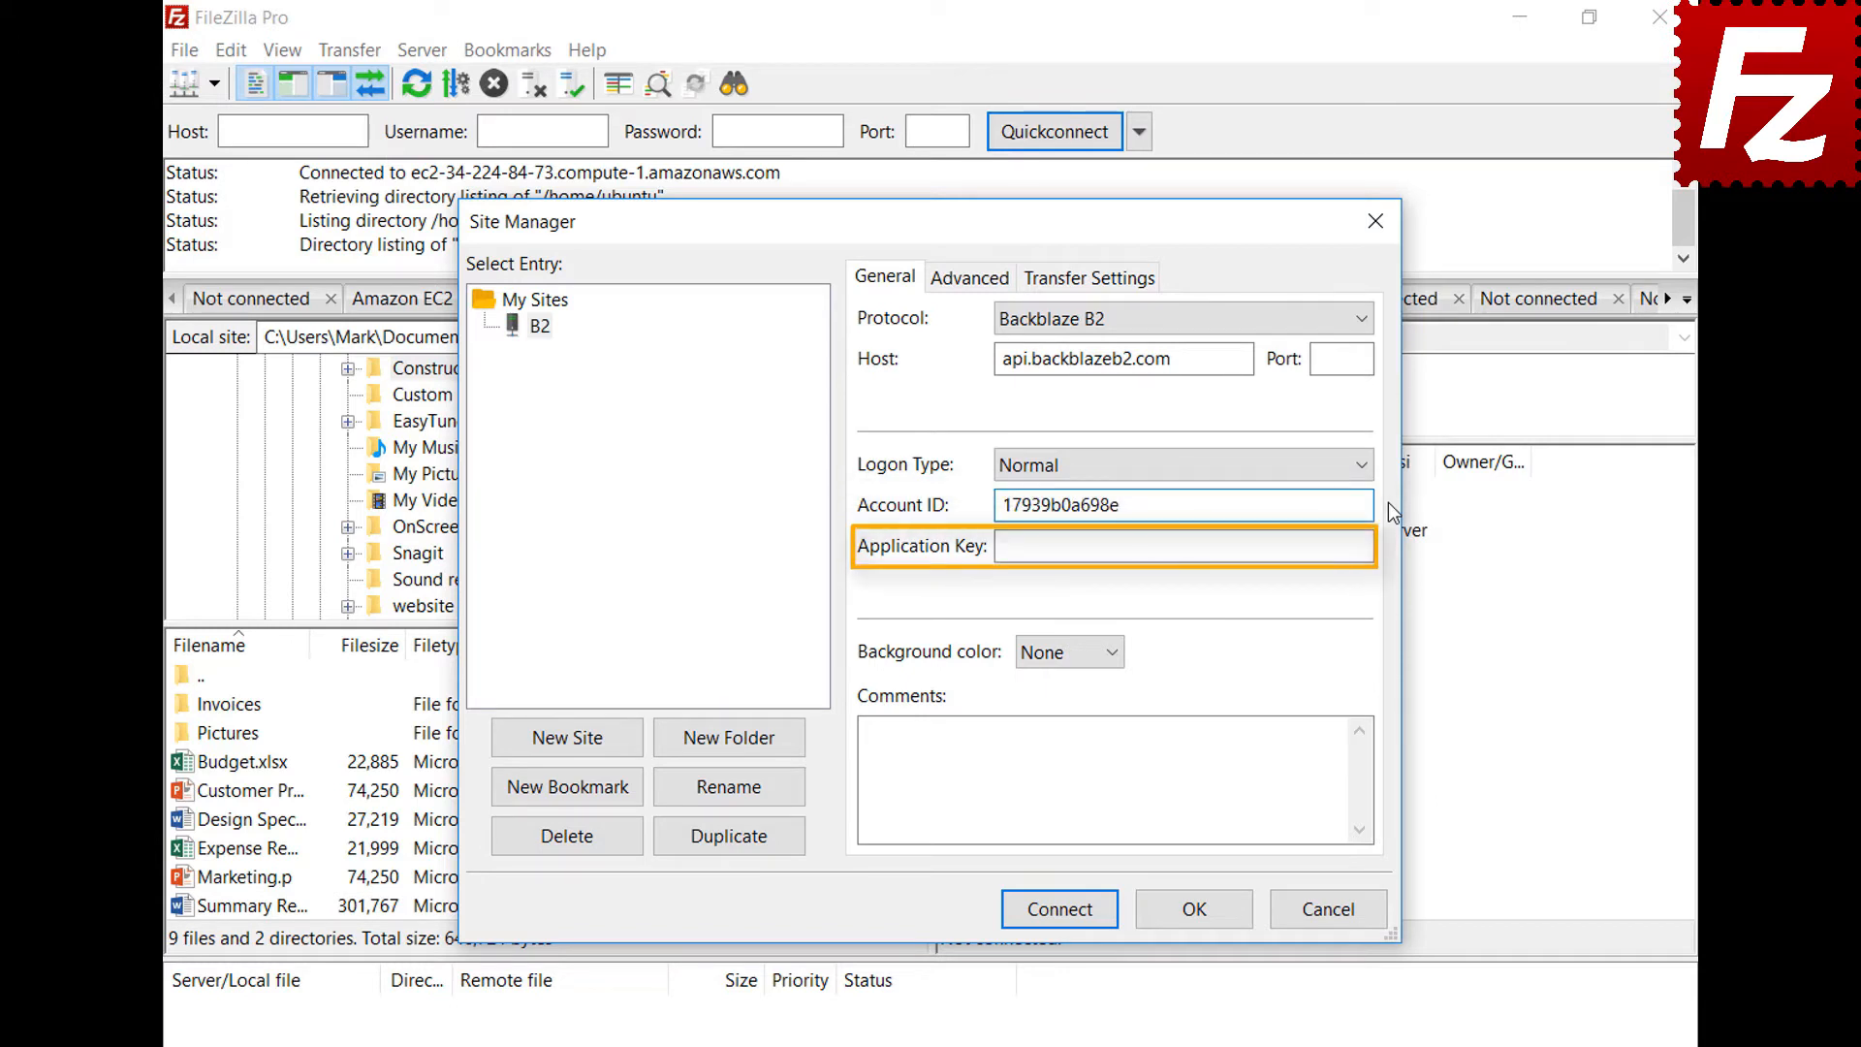
click(1367, 546)
key(ctrl+v)
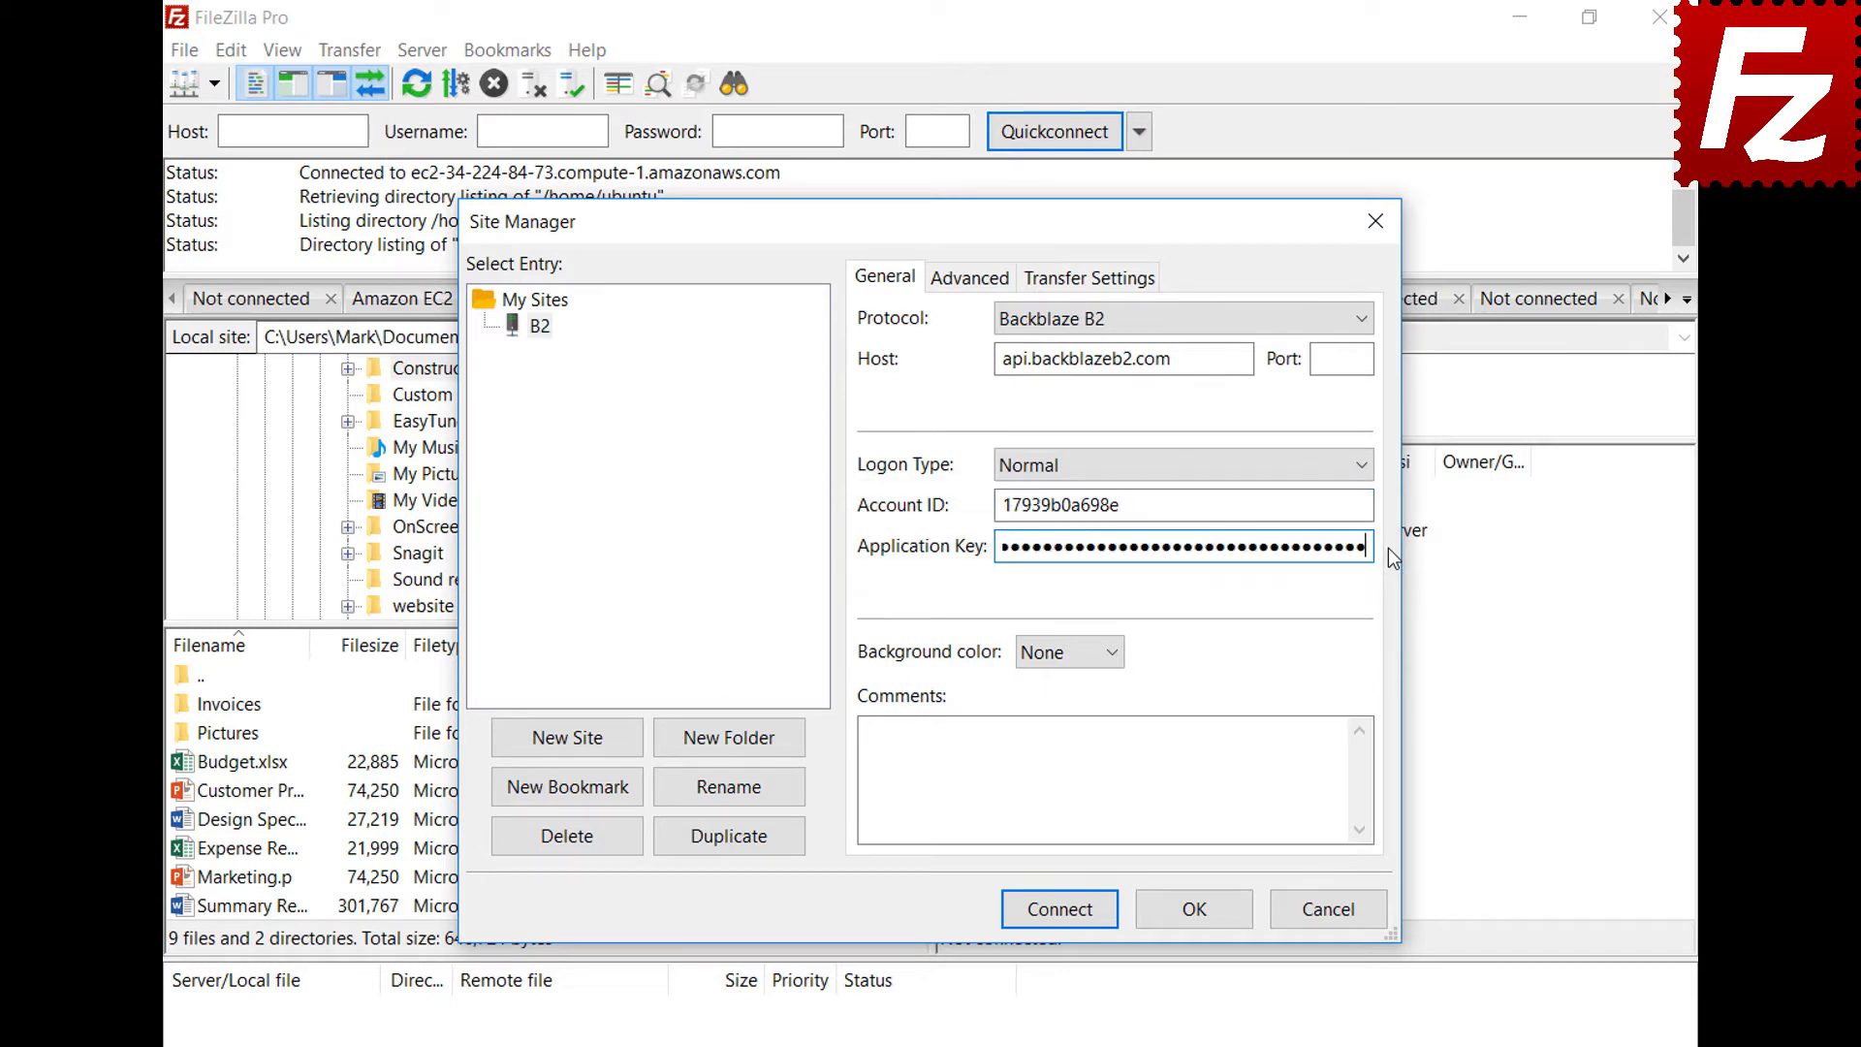
click(1070, 921)
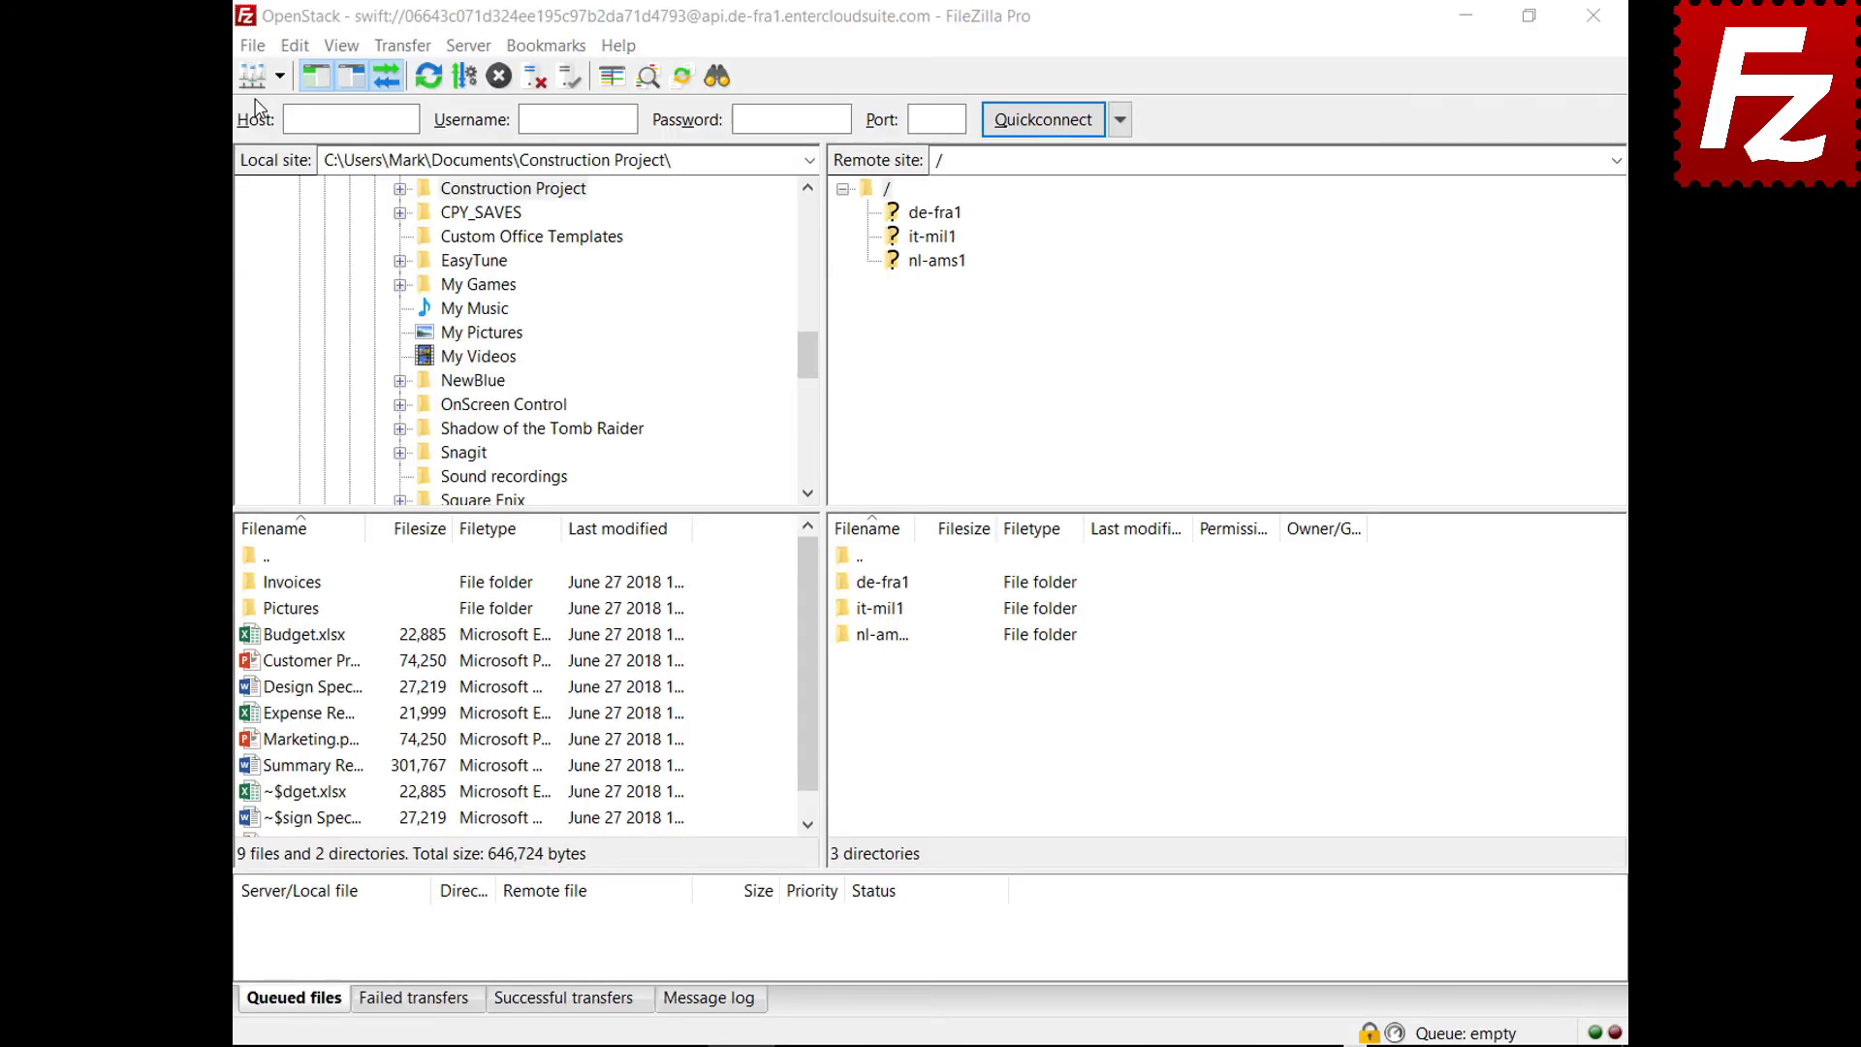
Add a new Site Manager entry named WebDav using the WebDAV protocol
click(252, 45)
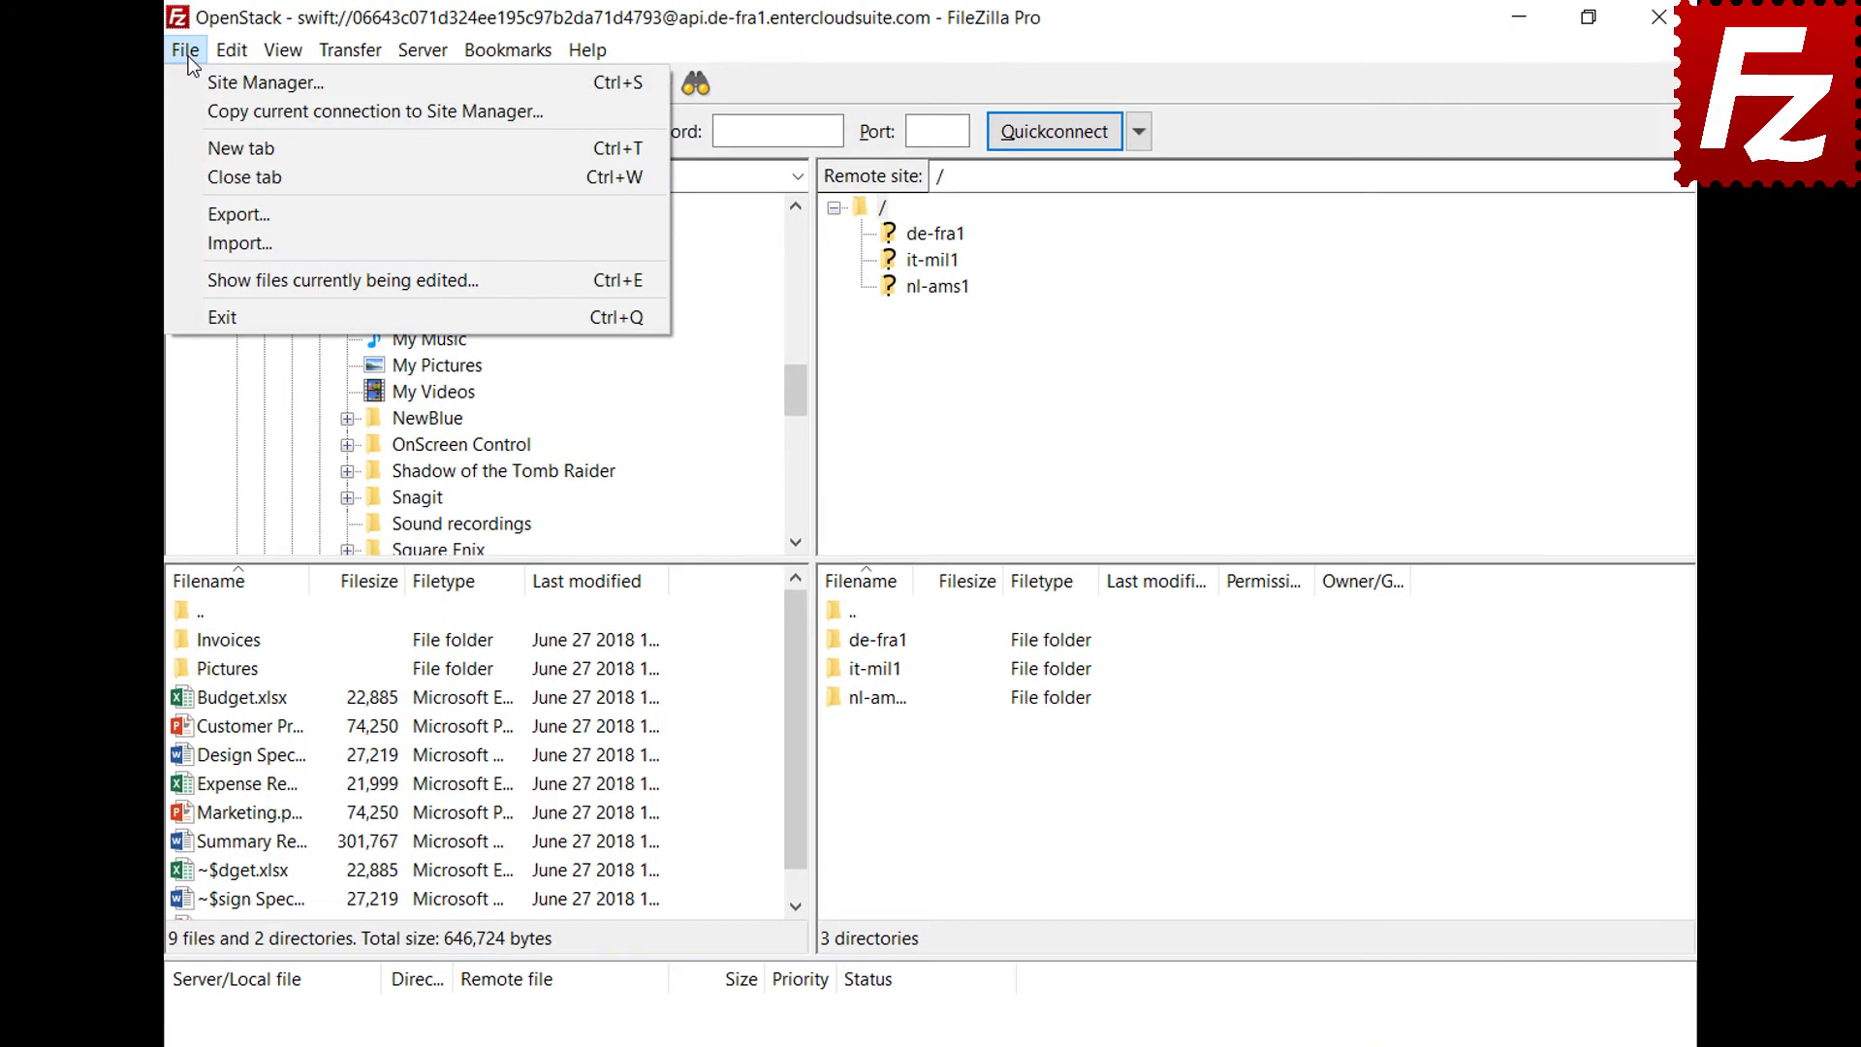
click(191, 77)
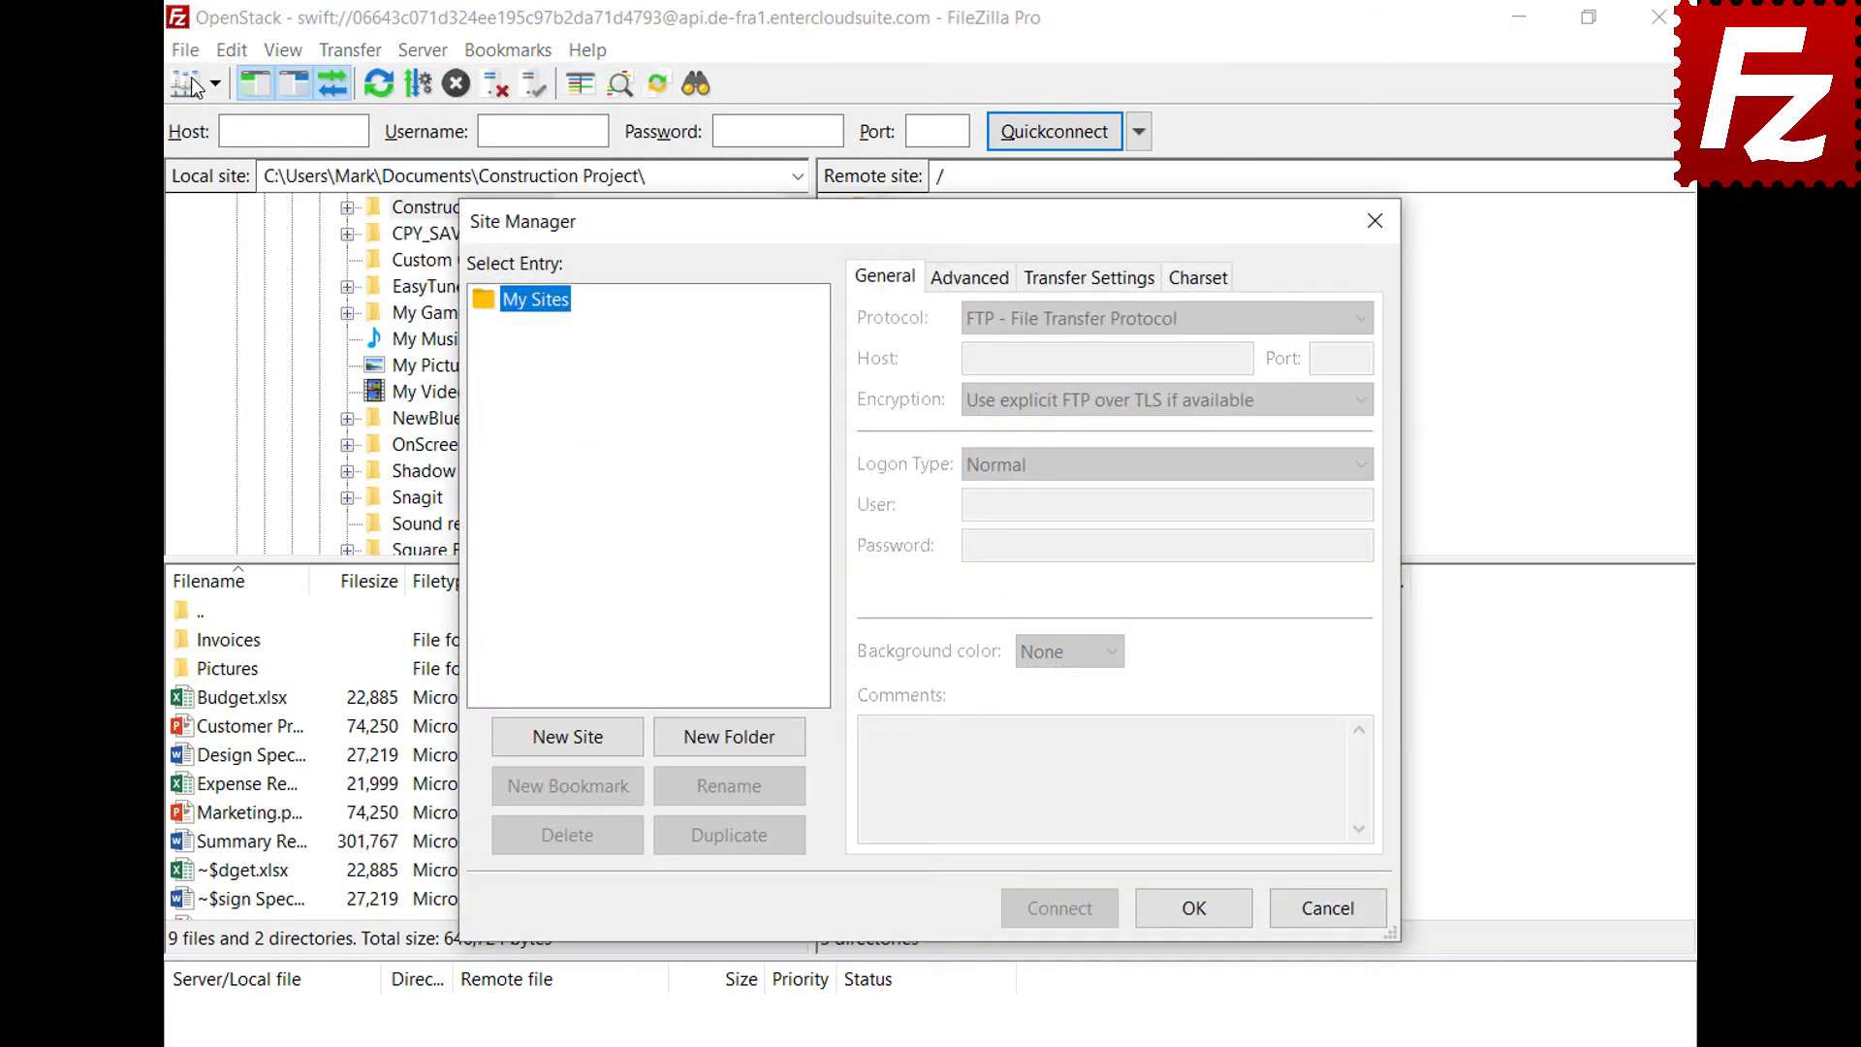
click(573, 749)
text(WebDav)
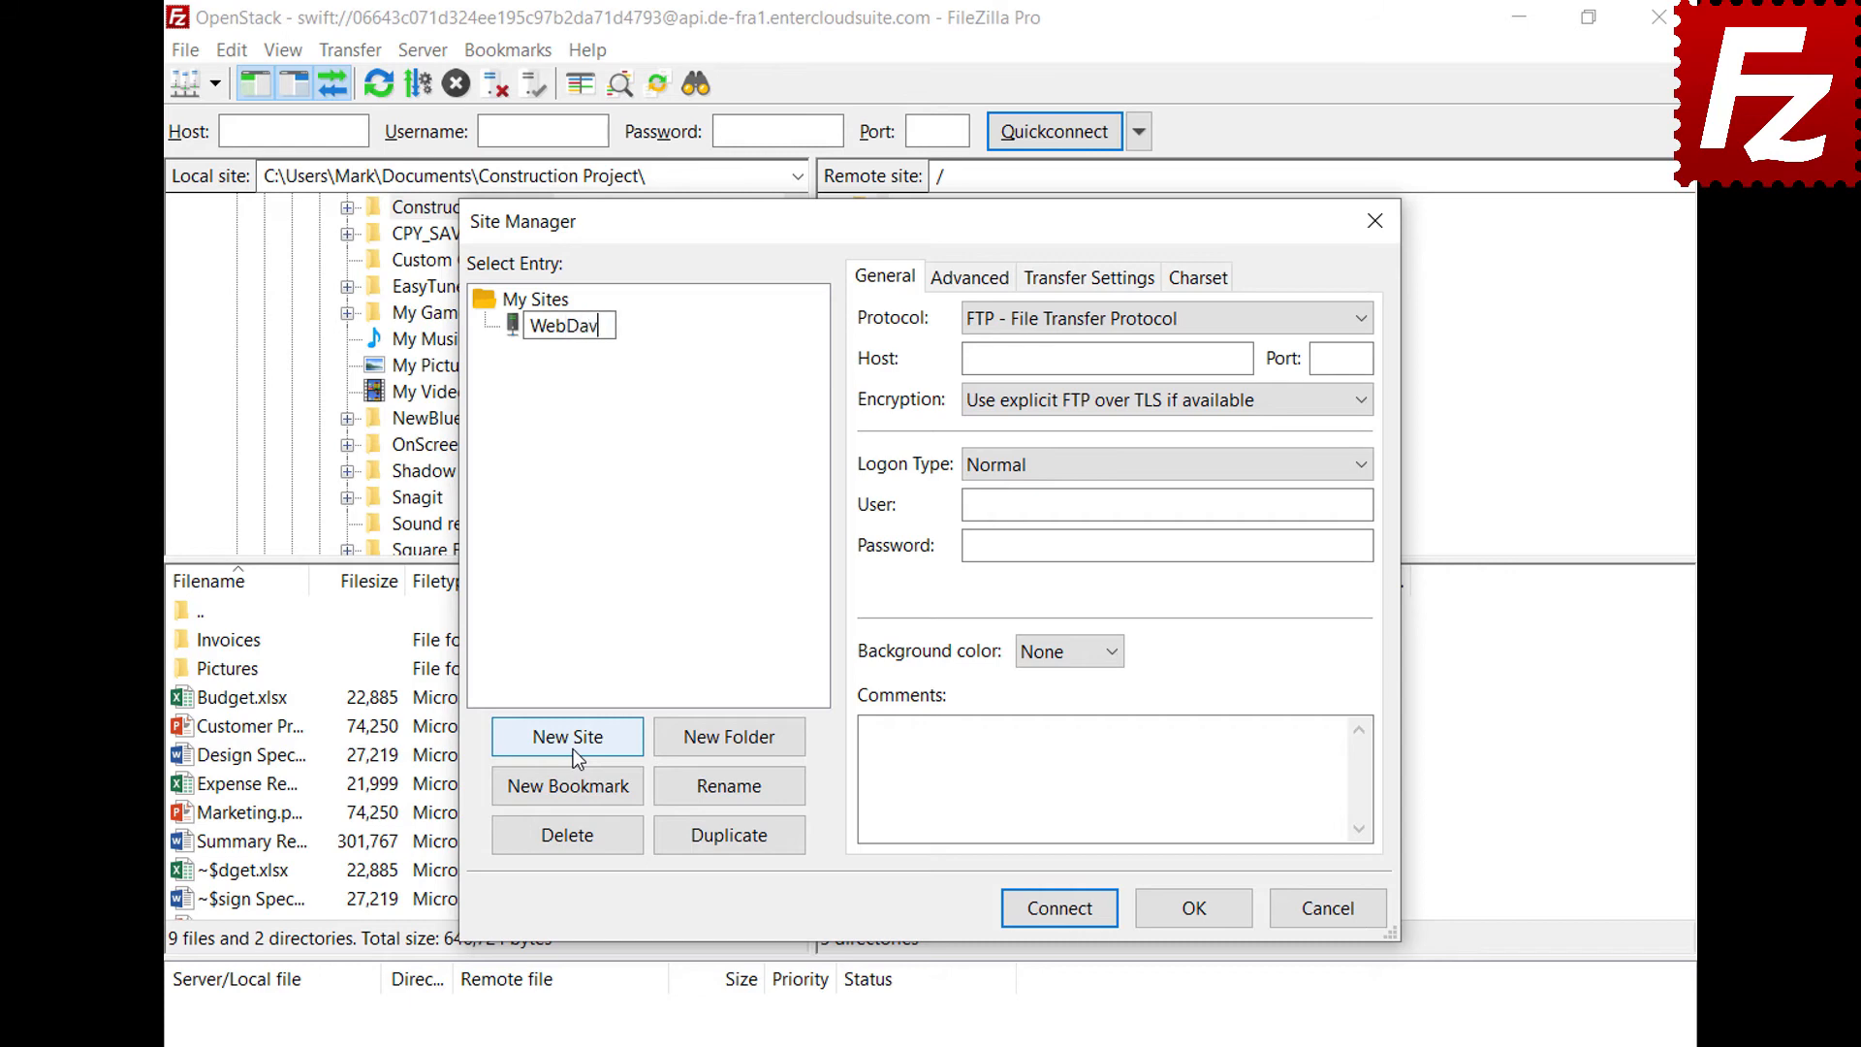
key(Return)
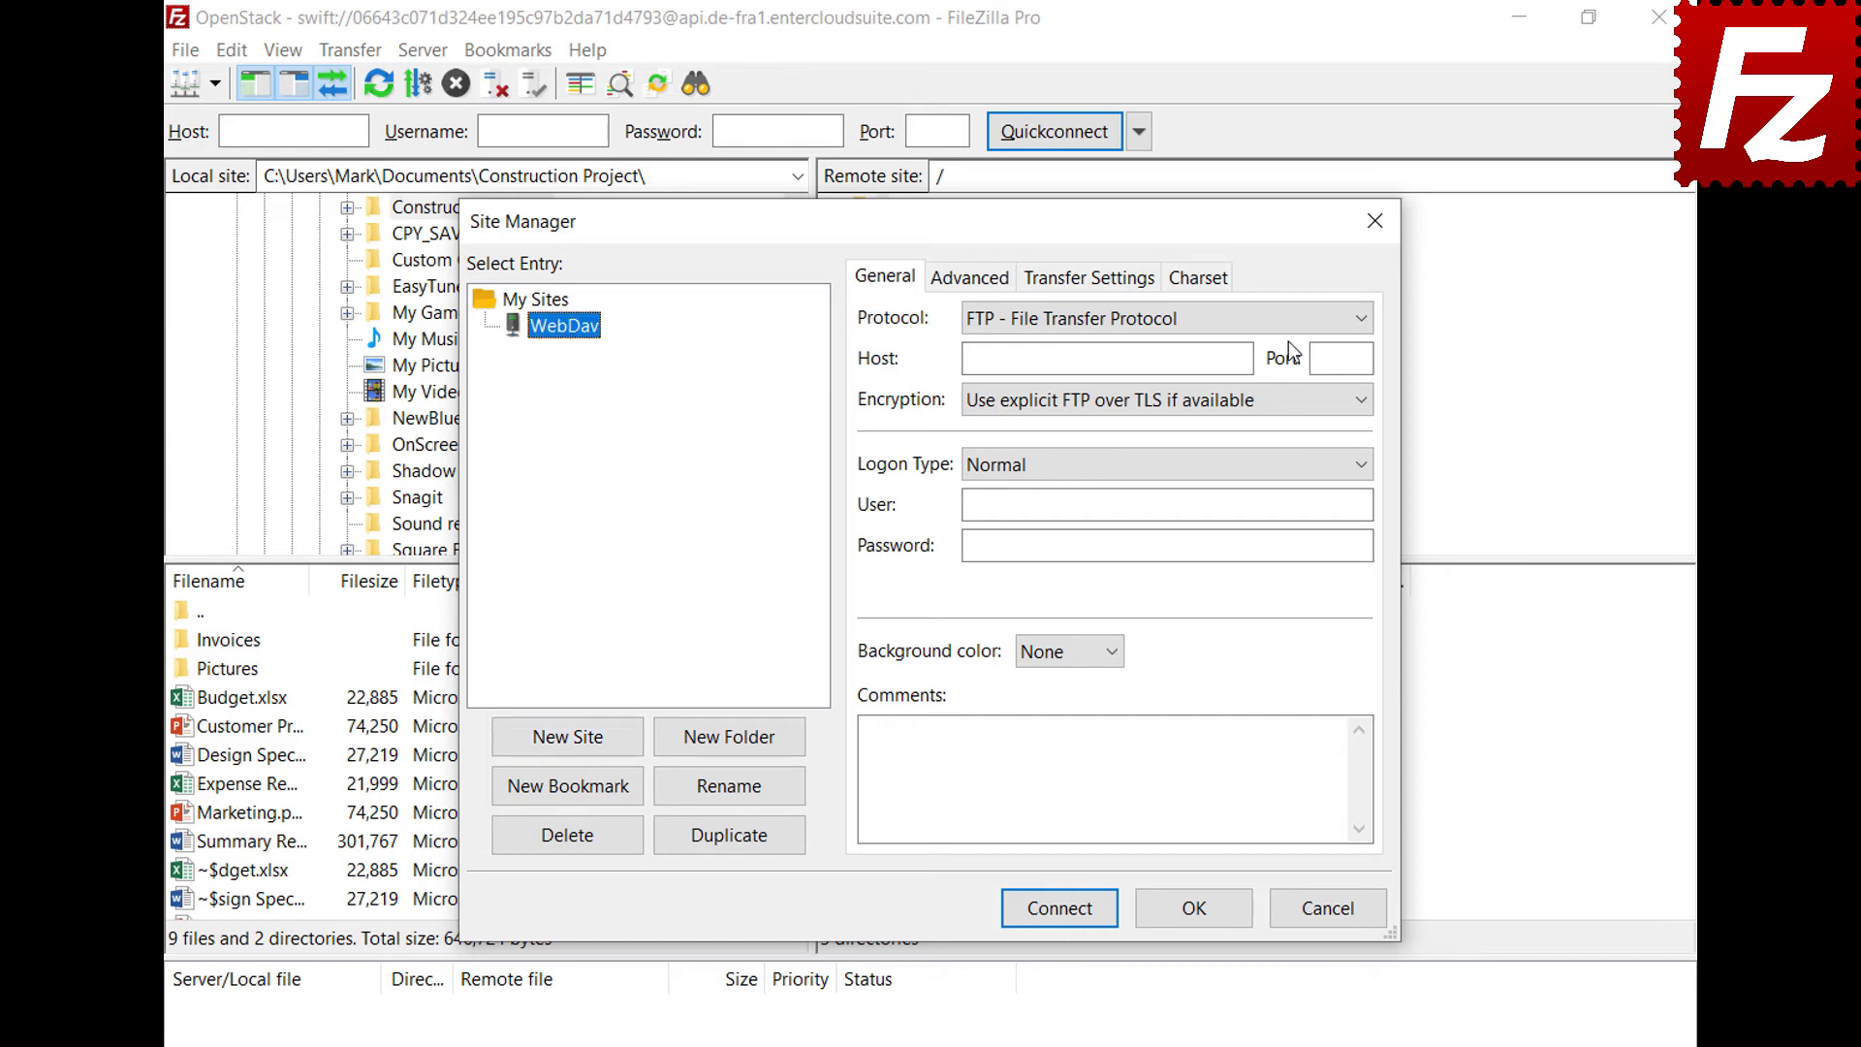
click(1289, 318)
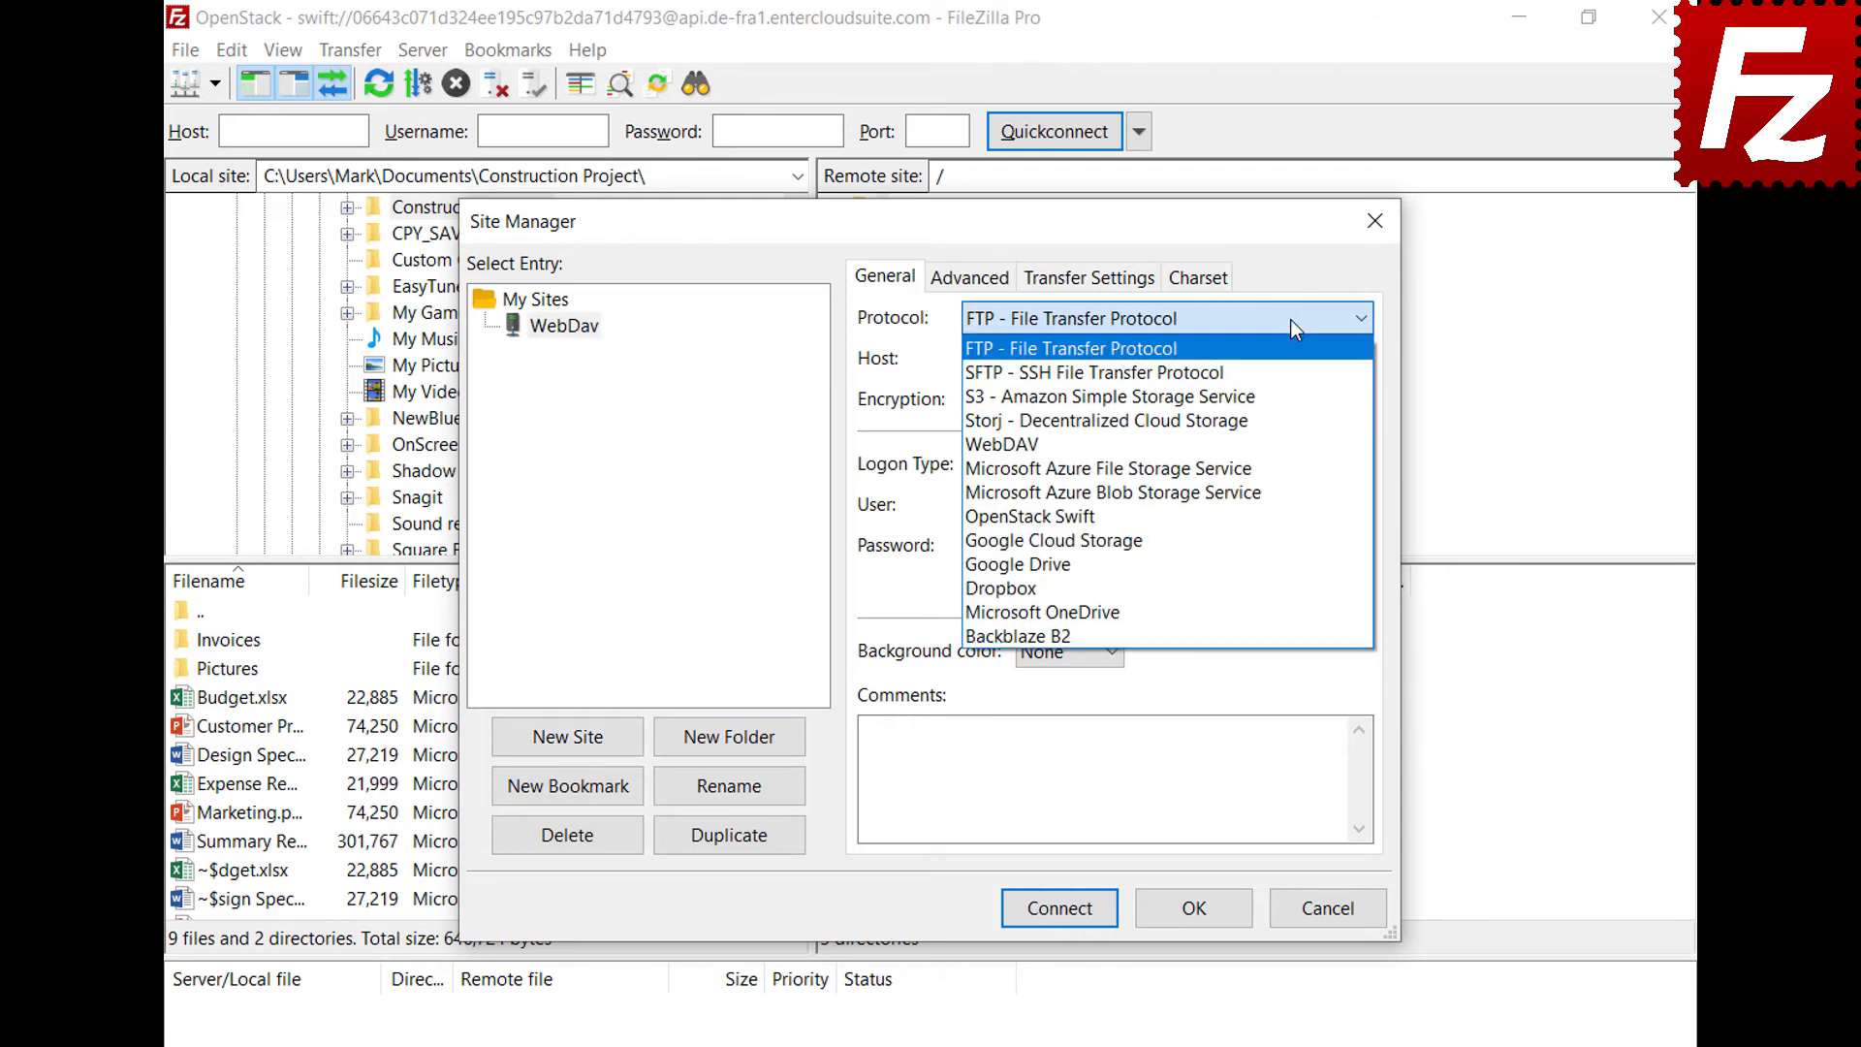
click(1277, 444)
Enter host webdav.opendrive.com, the account e-mail as user and the password, then connect
click(1244, 358)
text(webdav.opendrive.com)
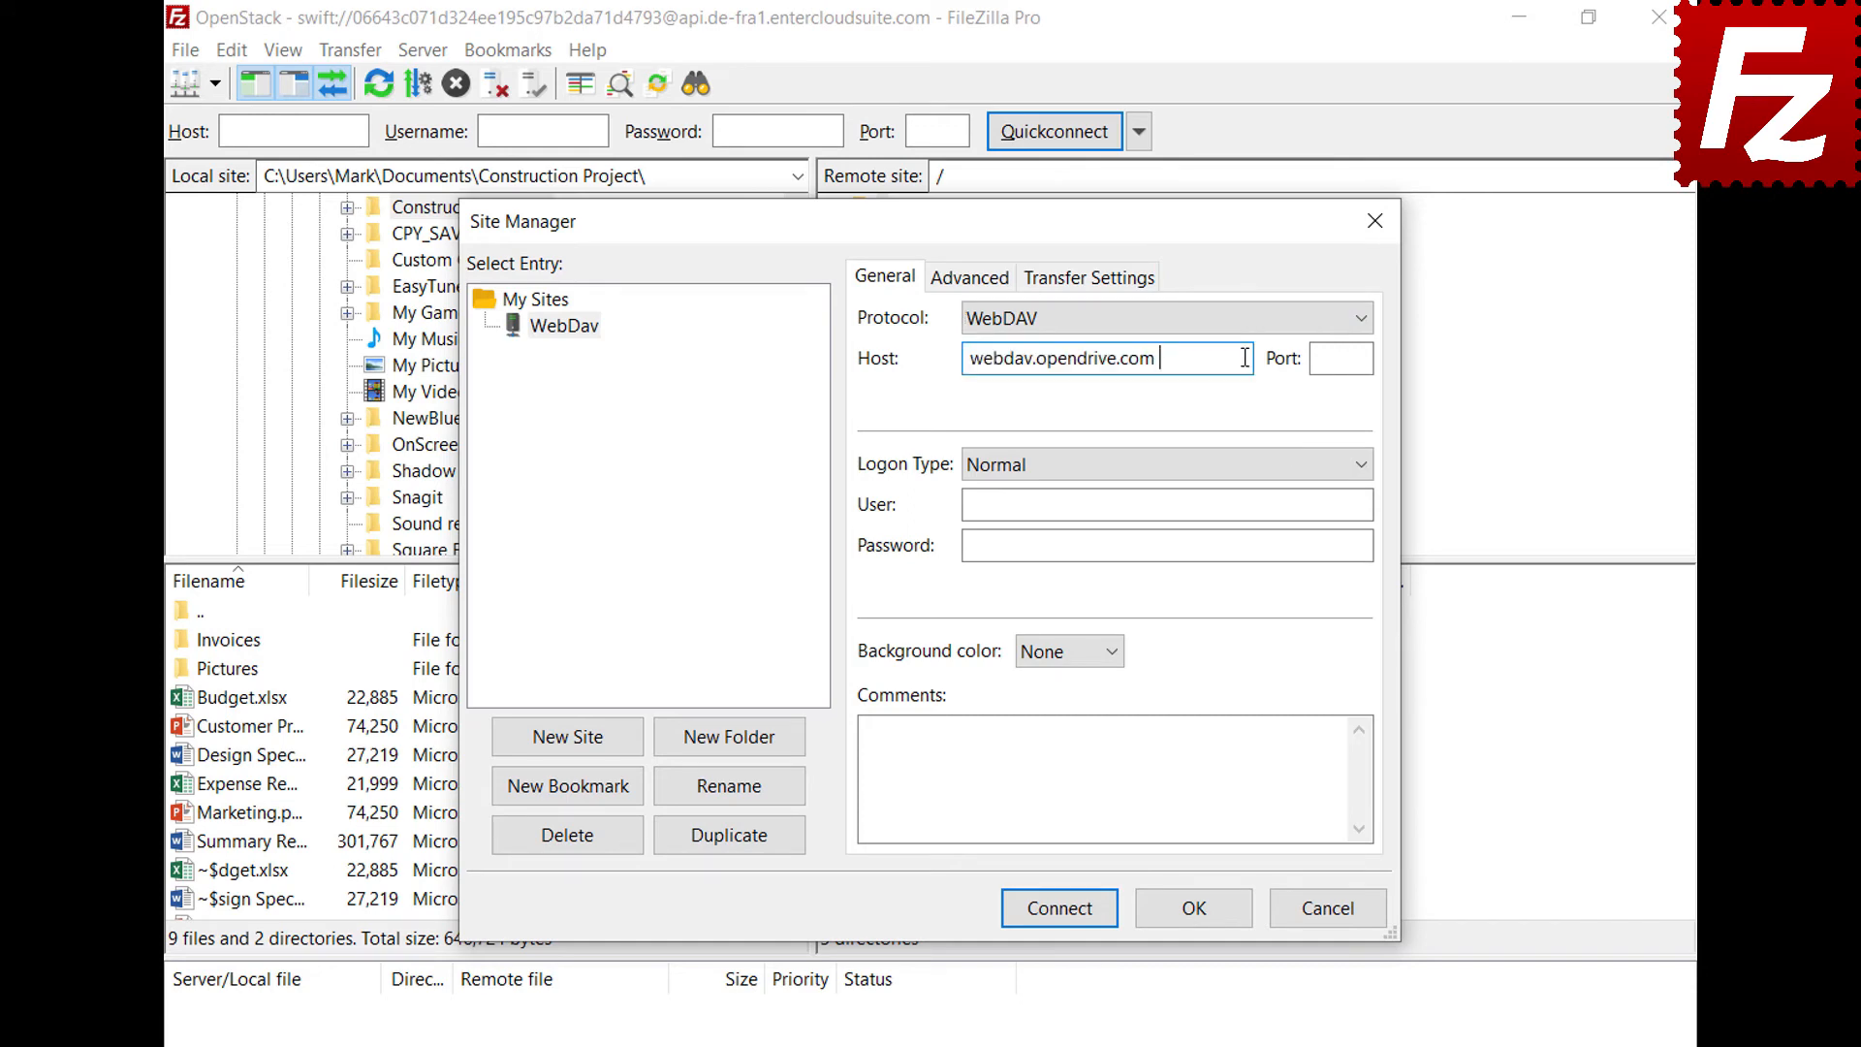
click(1351, 504)
key(ctrl+v)
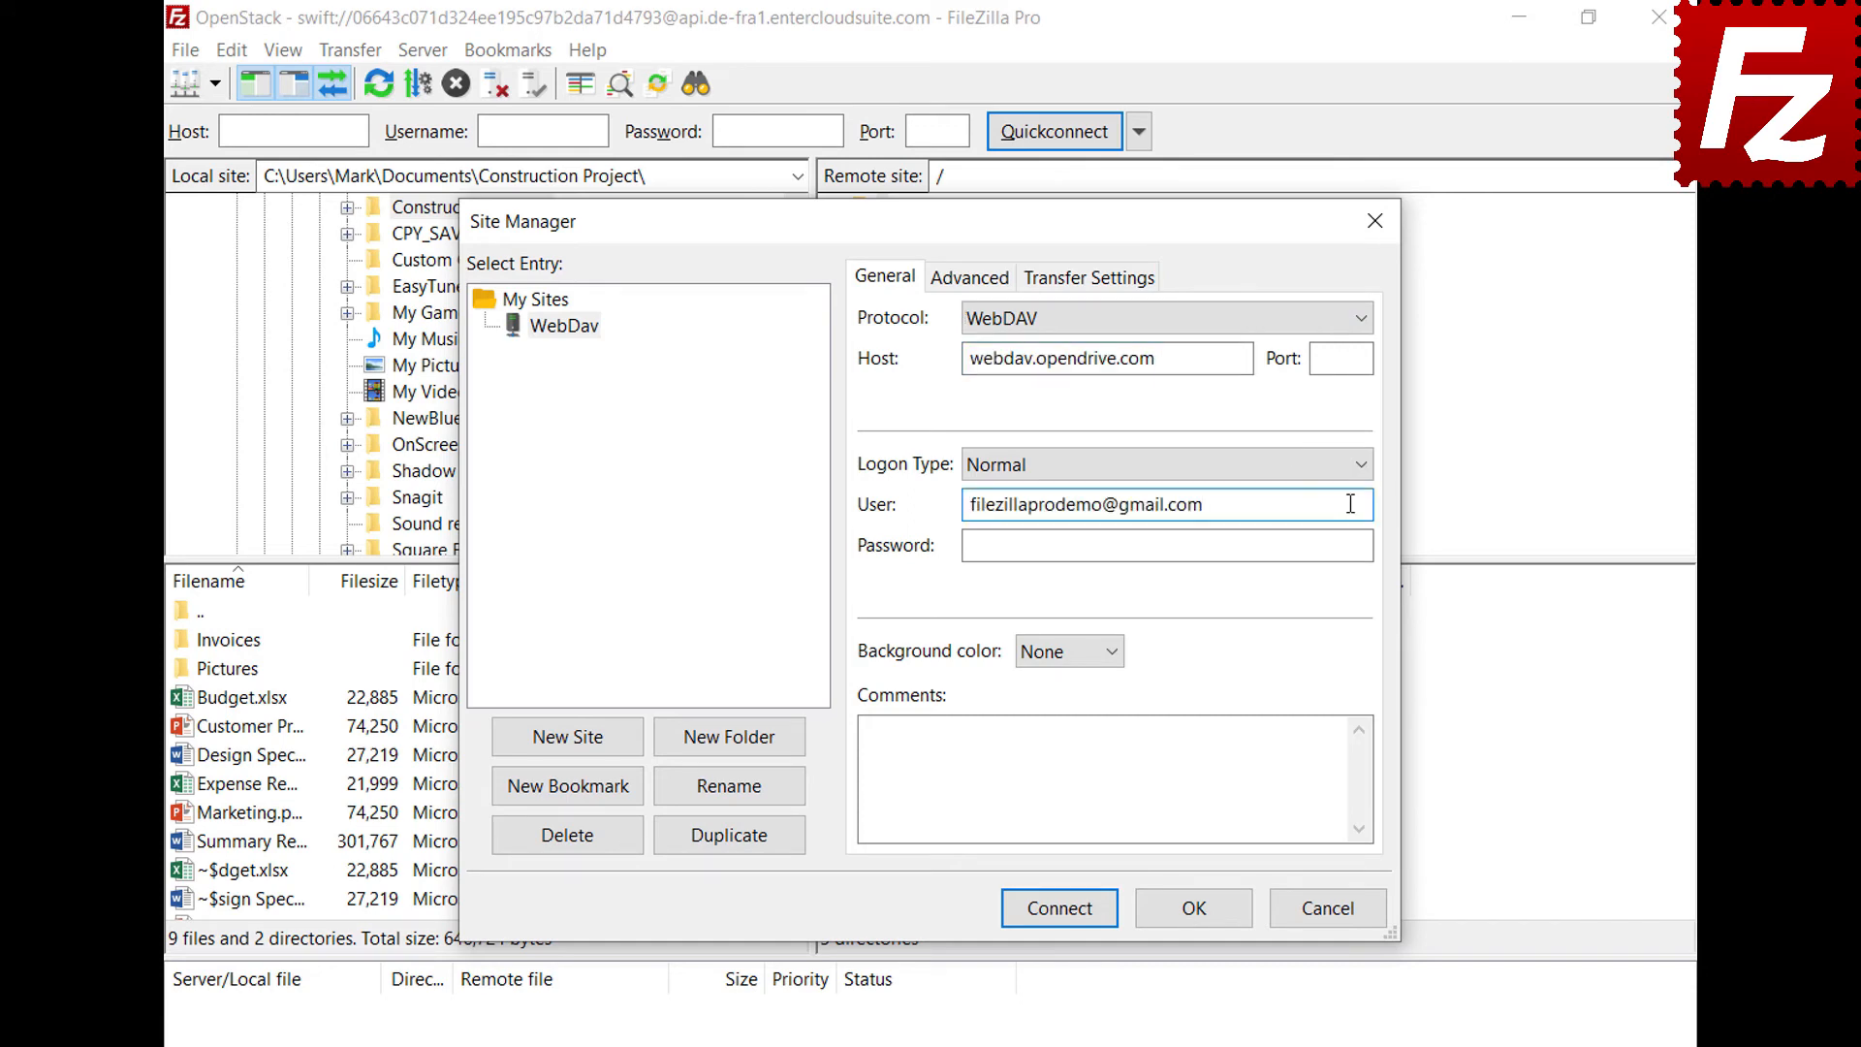
click(1345, 545)
key(ctrl+v)
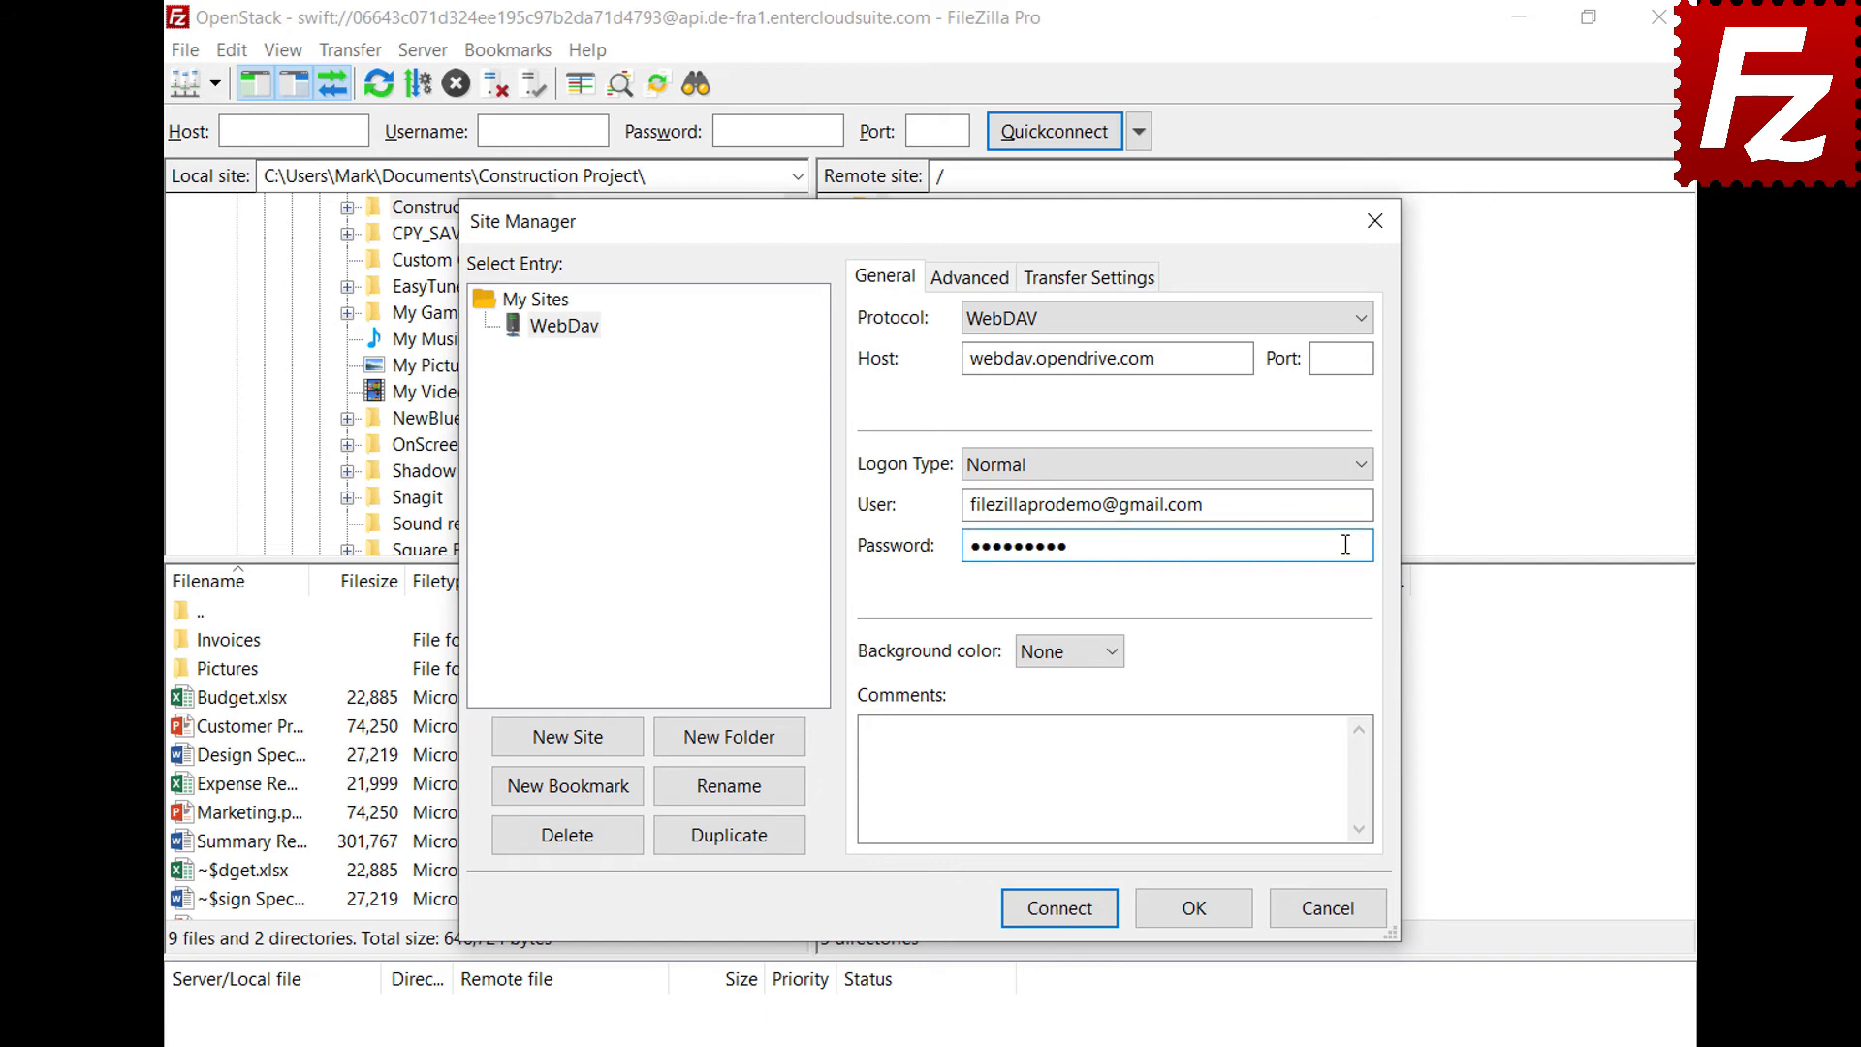
click(1066, 911)
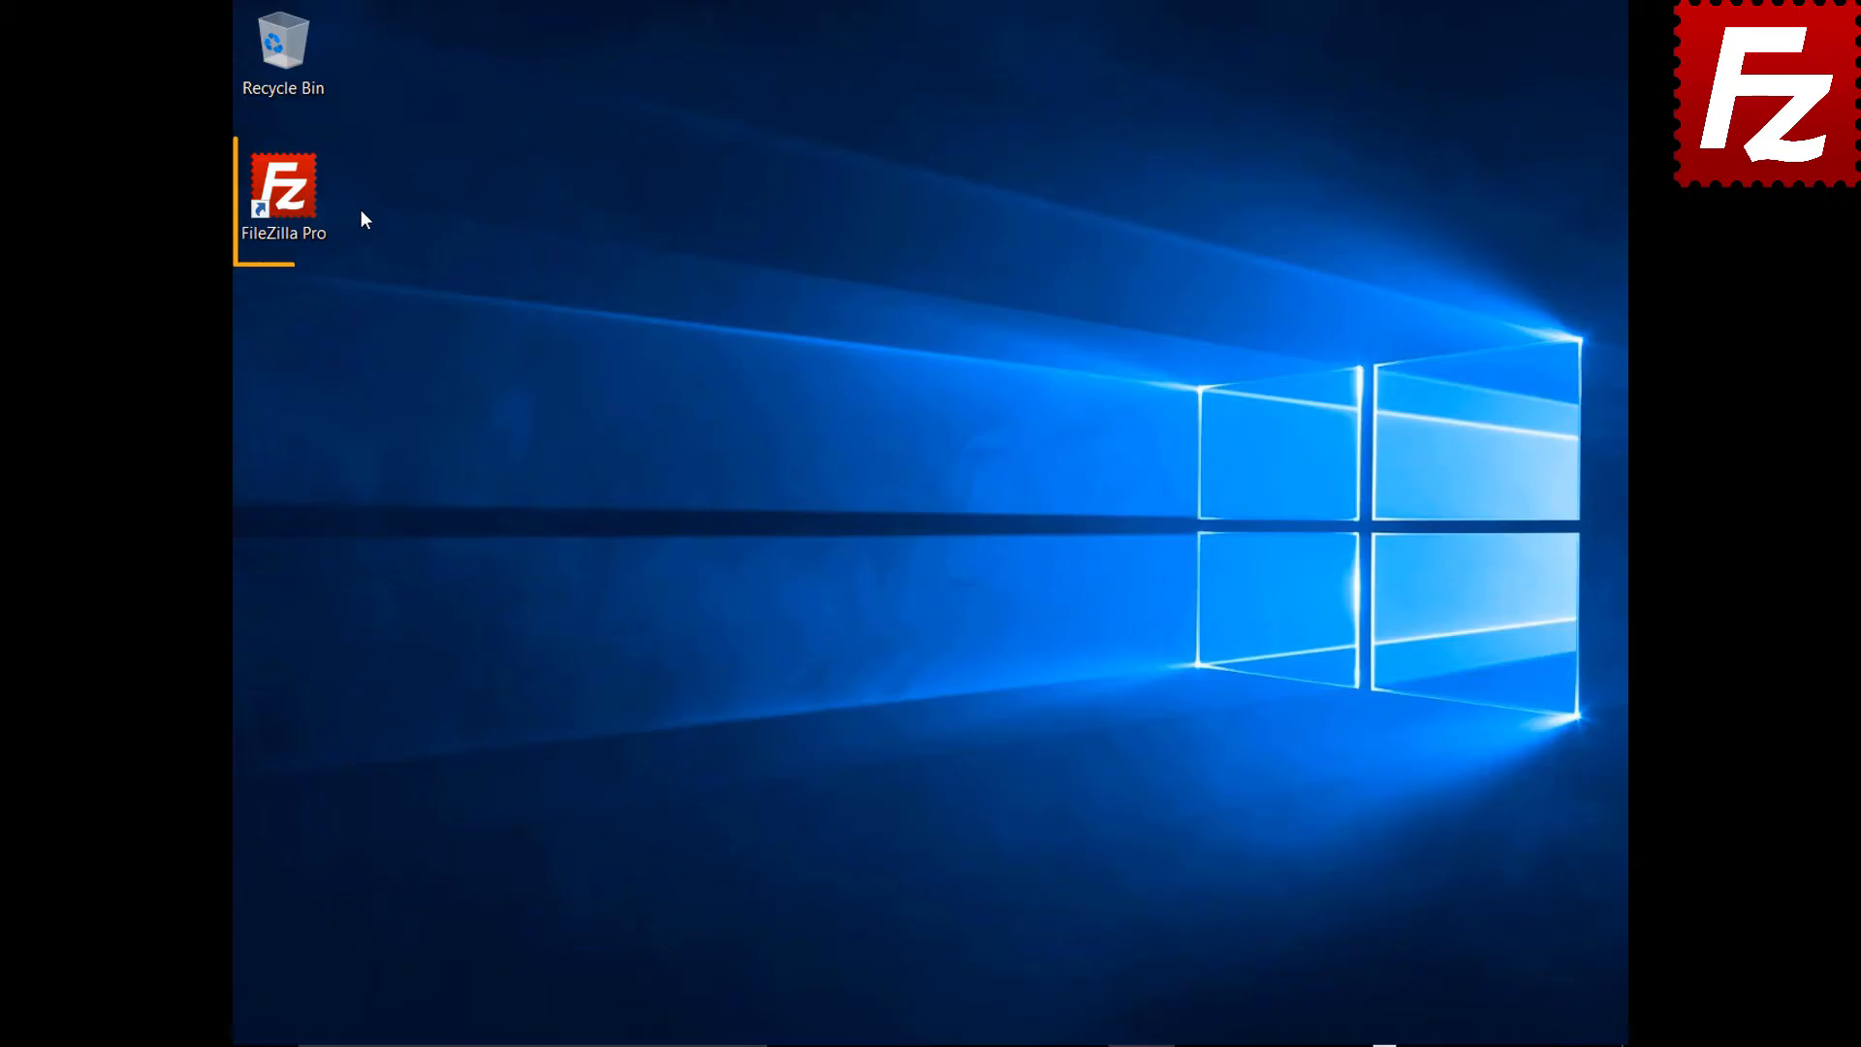
Launch FileZilla Pro and add a site named OpenStack using the OpenStack Swift protocol
double_click(294, 200)
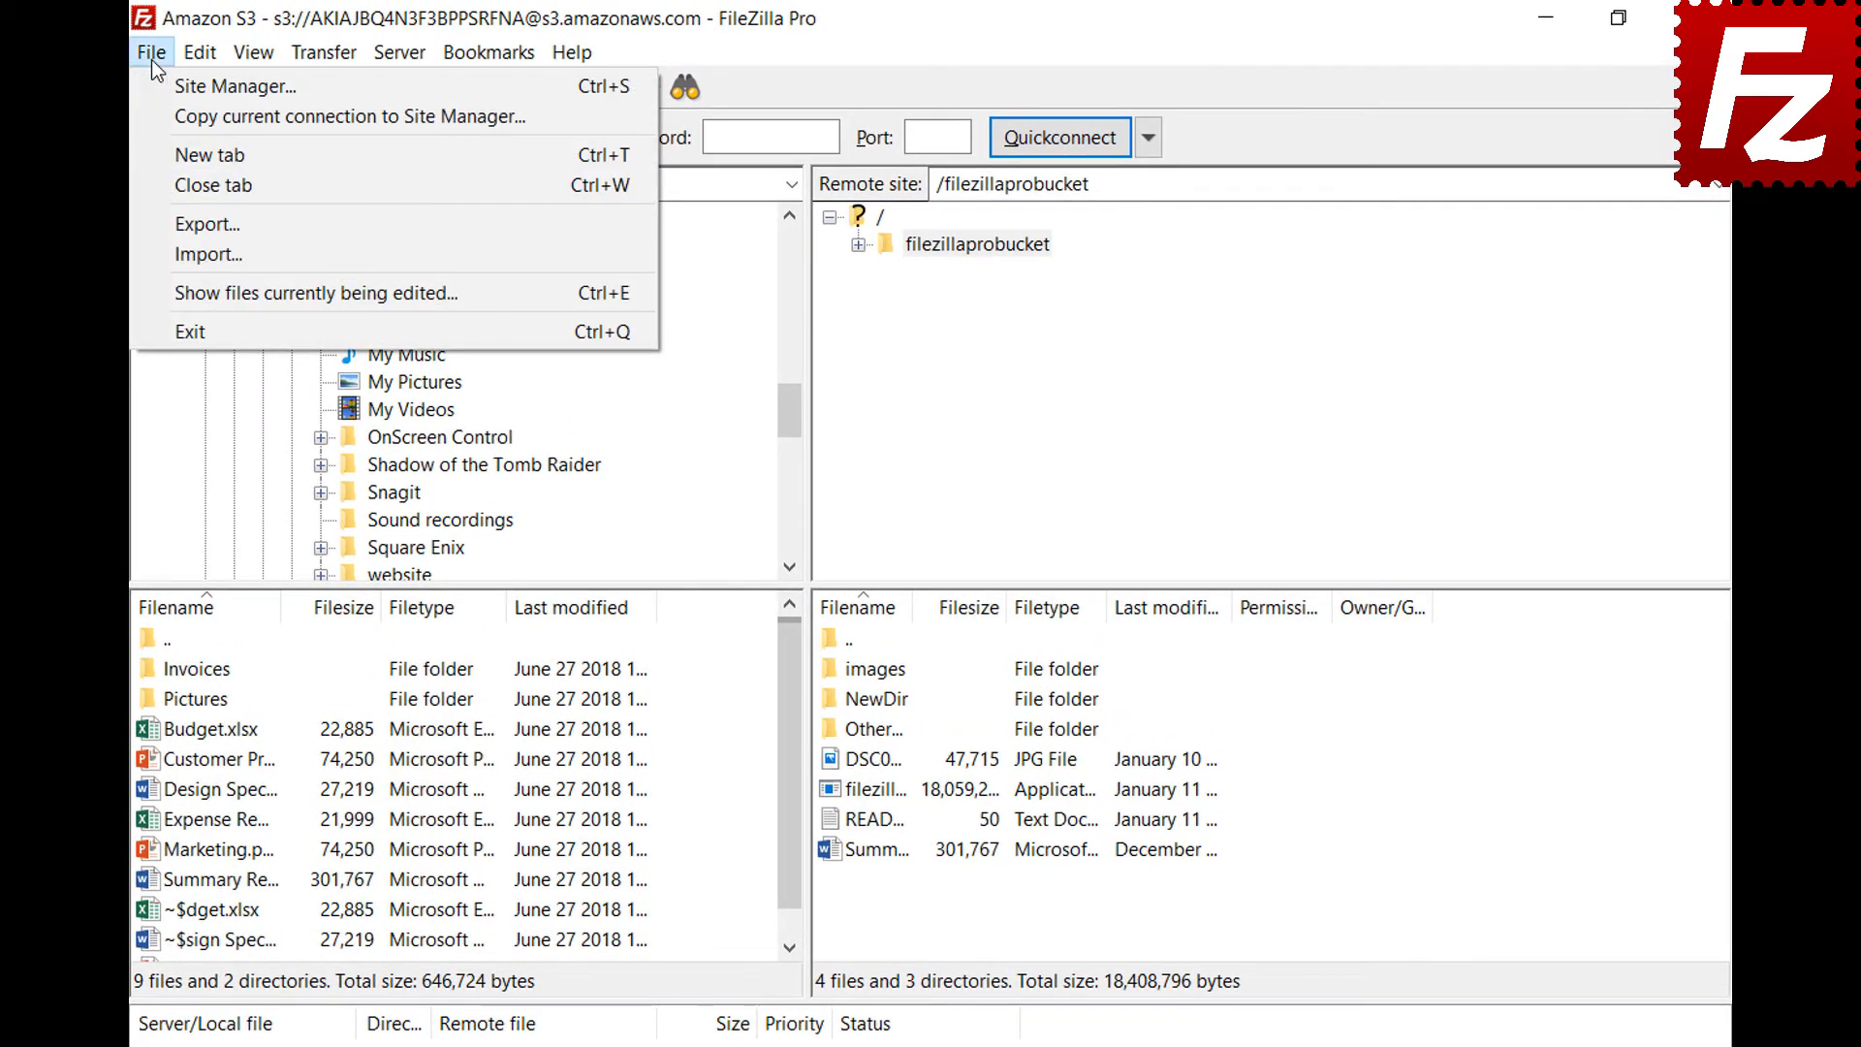
click(165, 91)
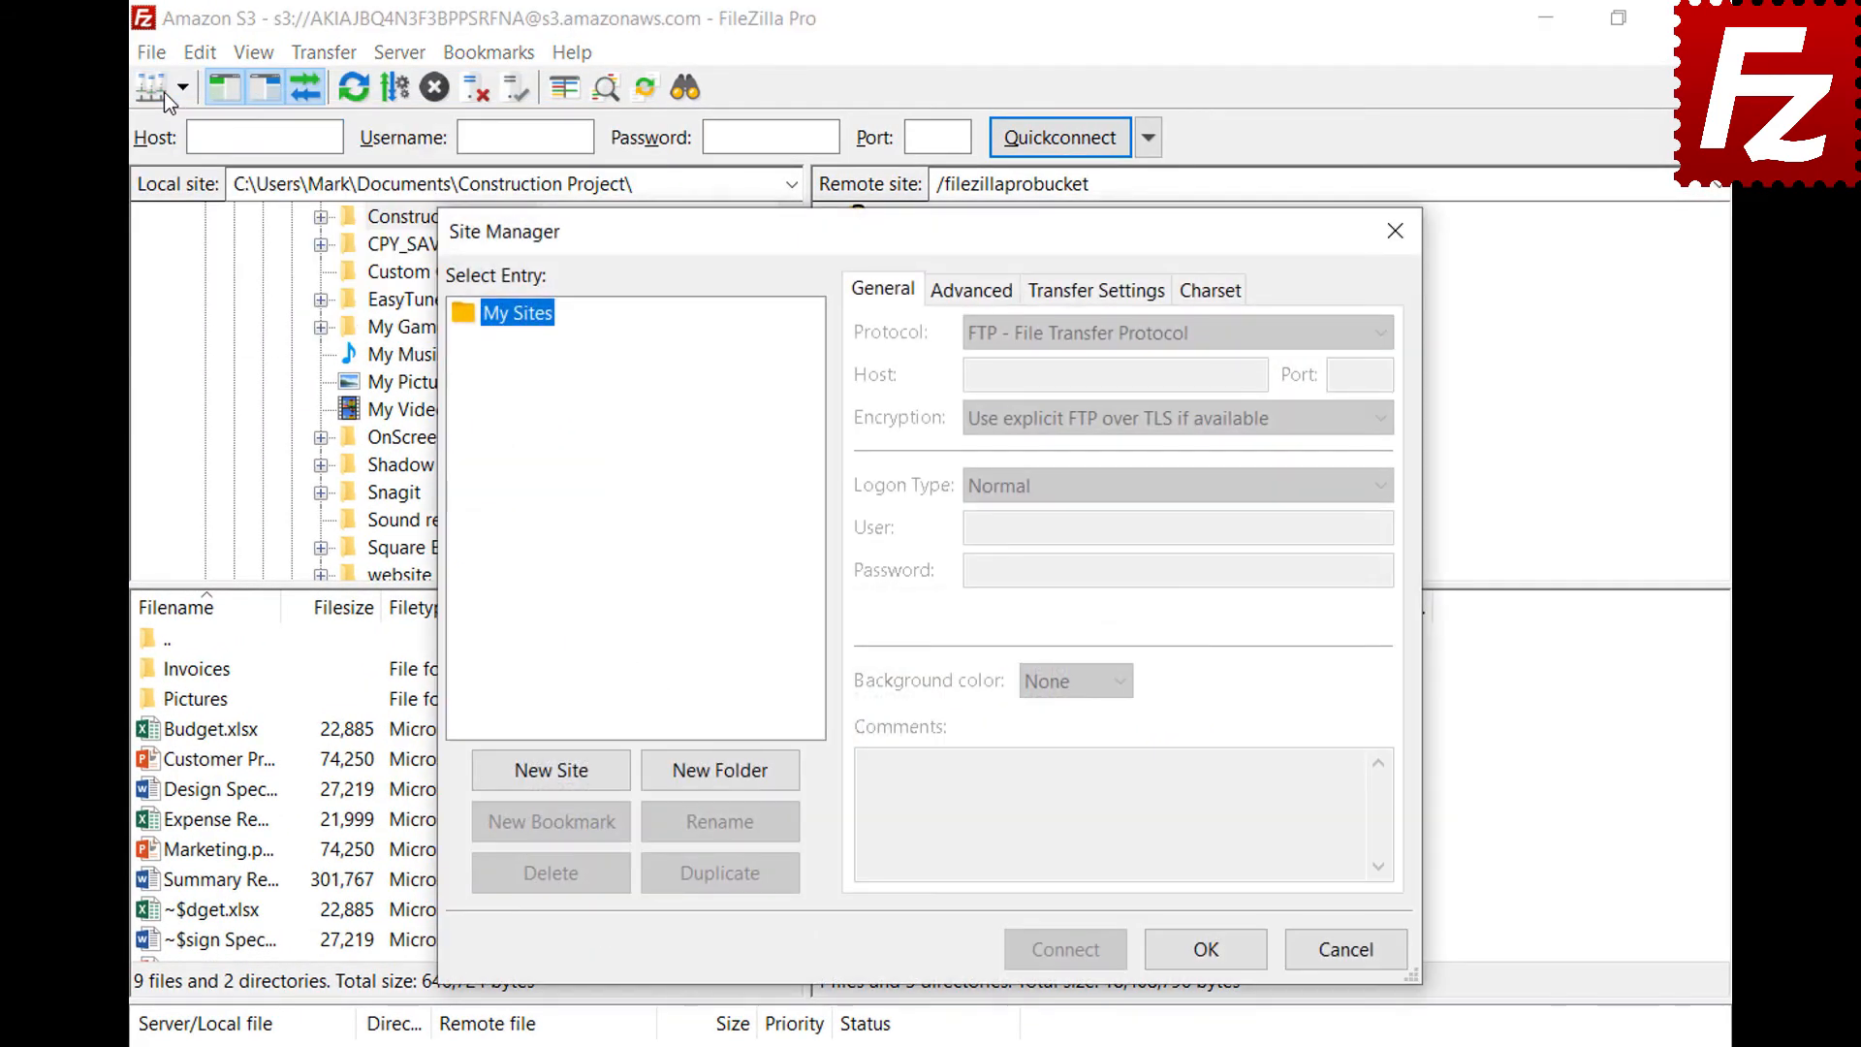
click(557, 776)
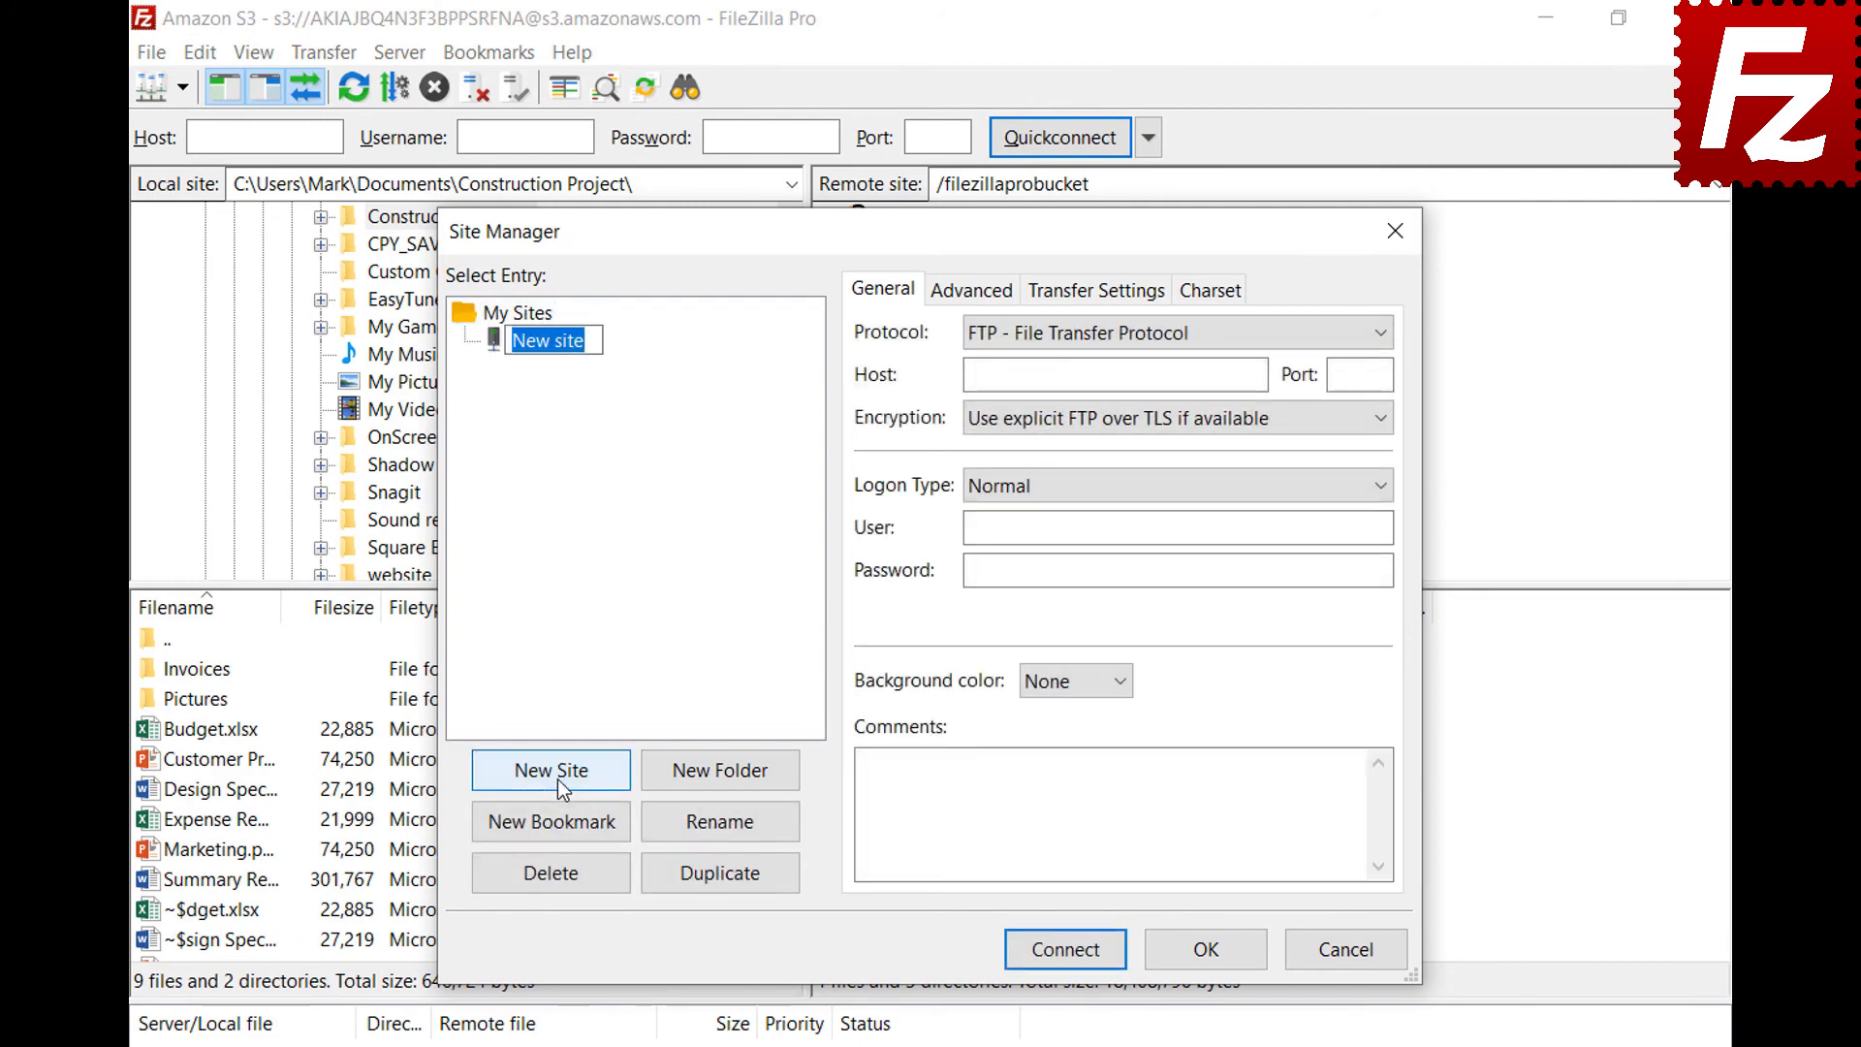
text(OpenStack)
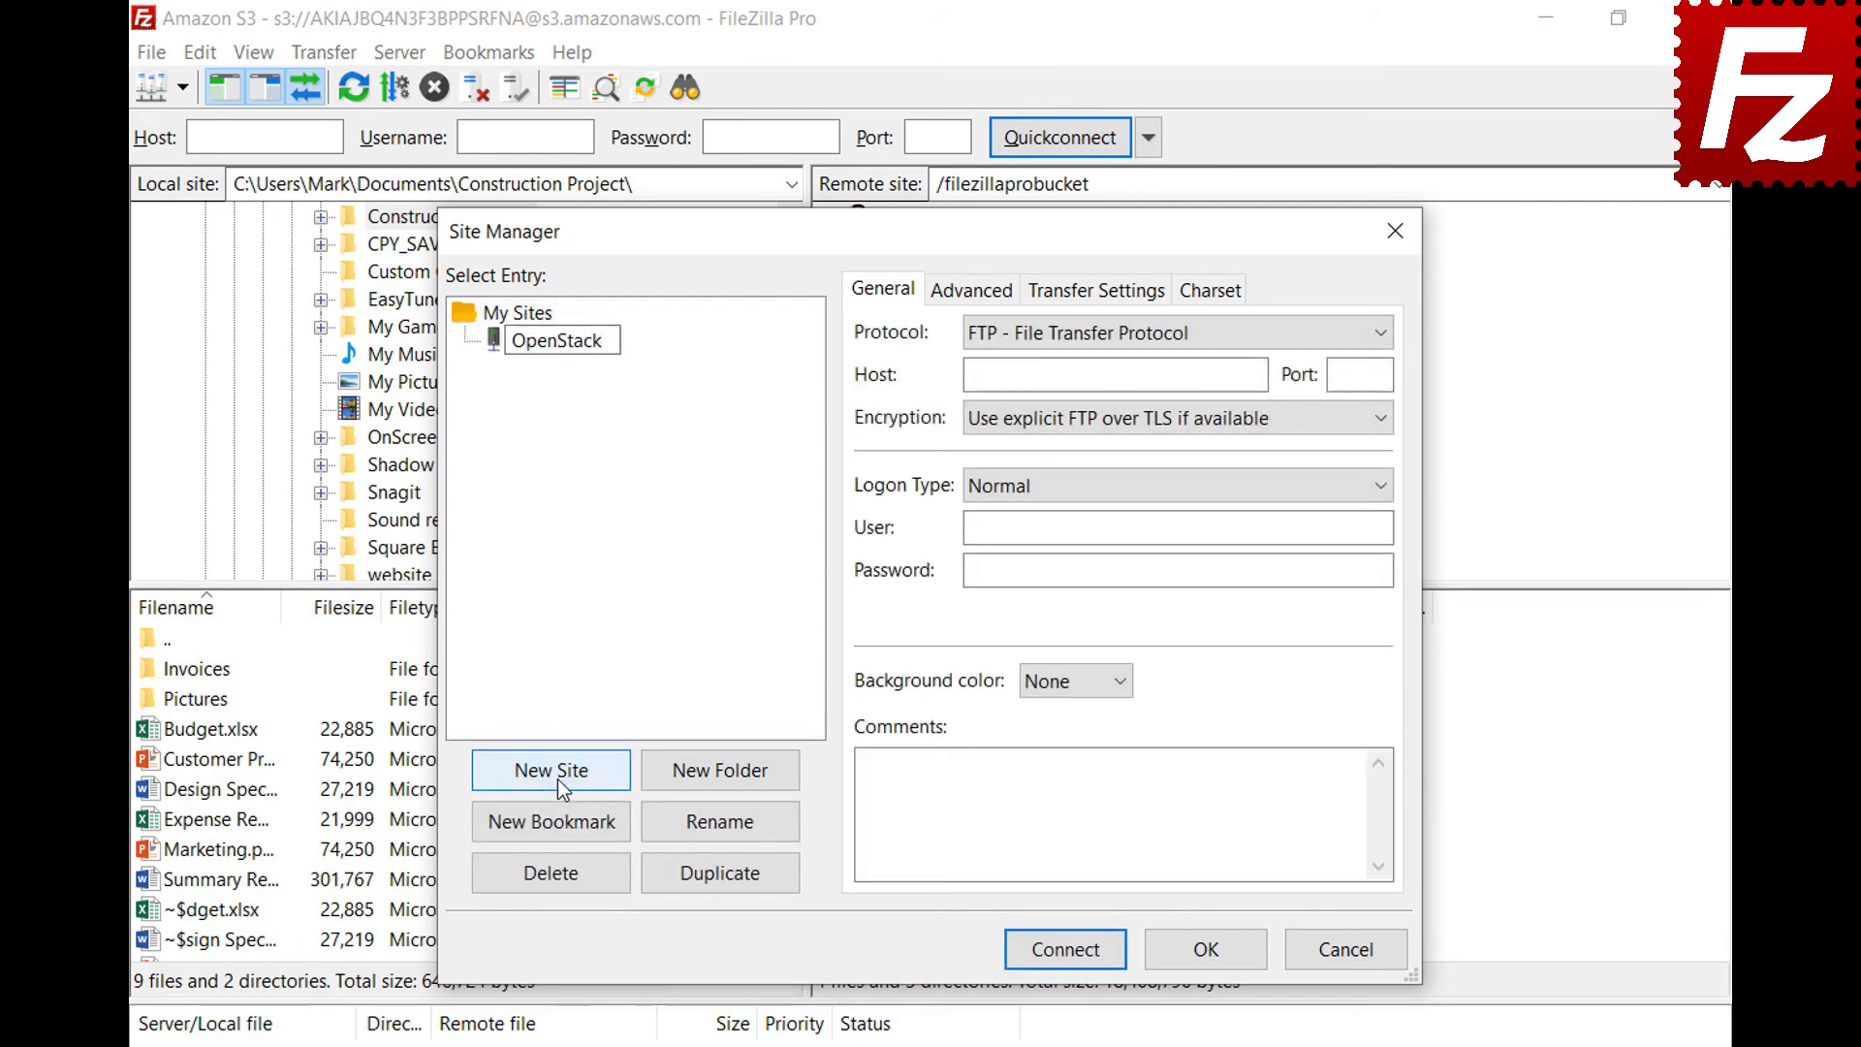
key(Return)
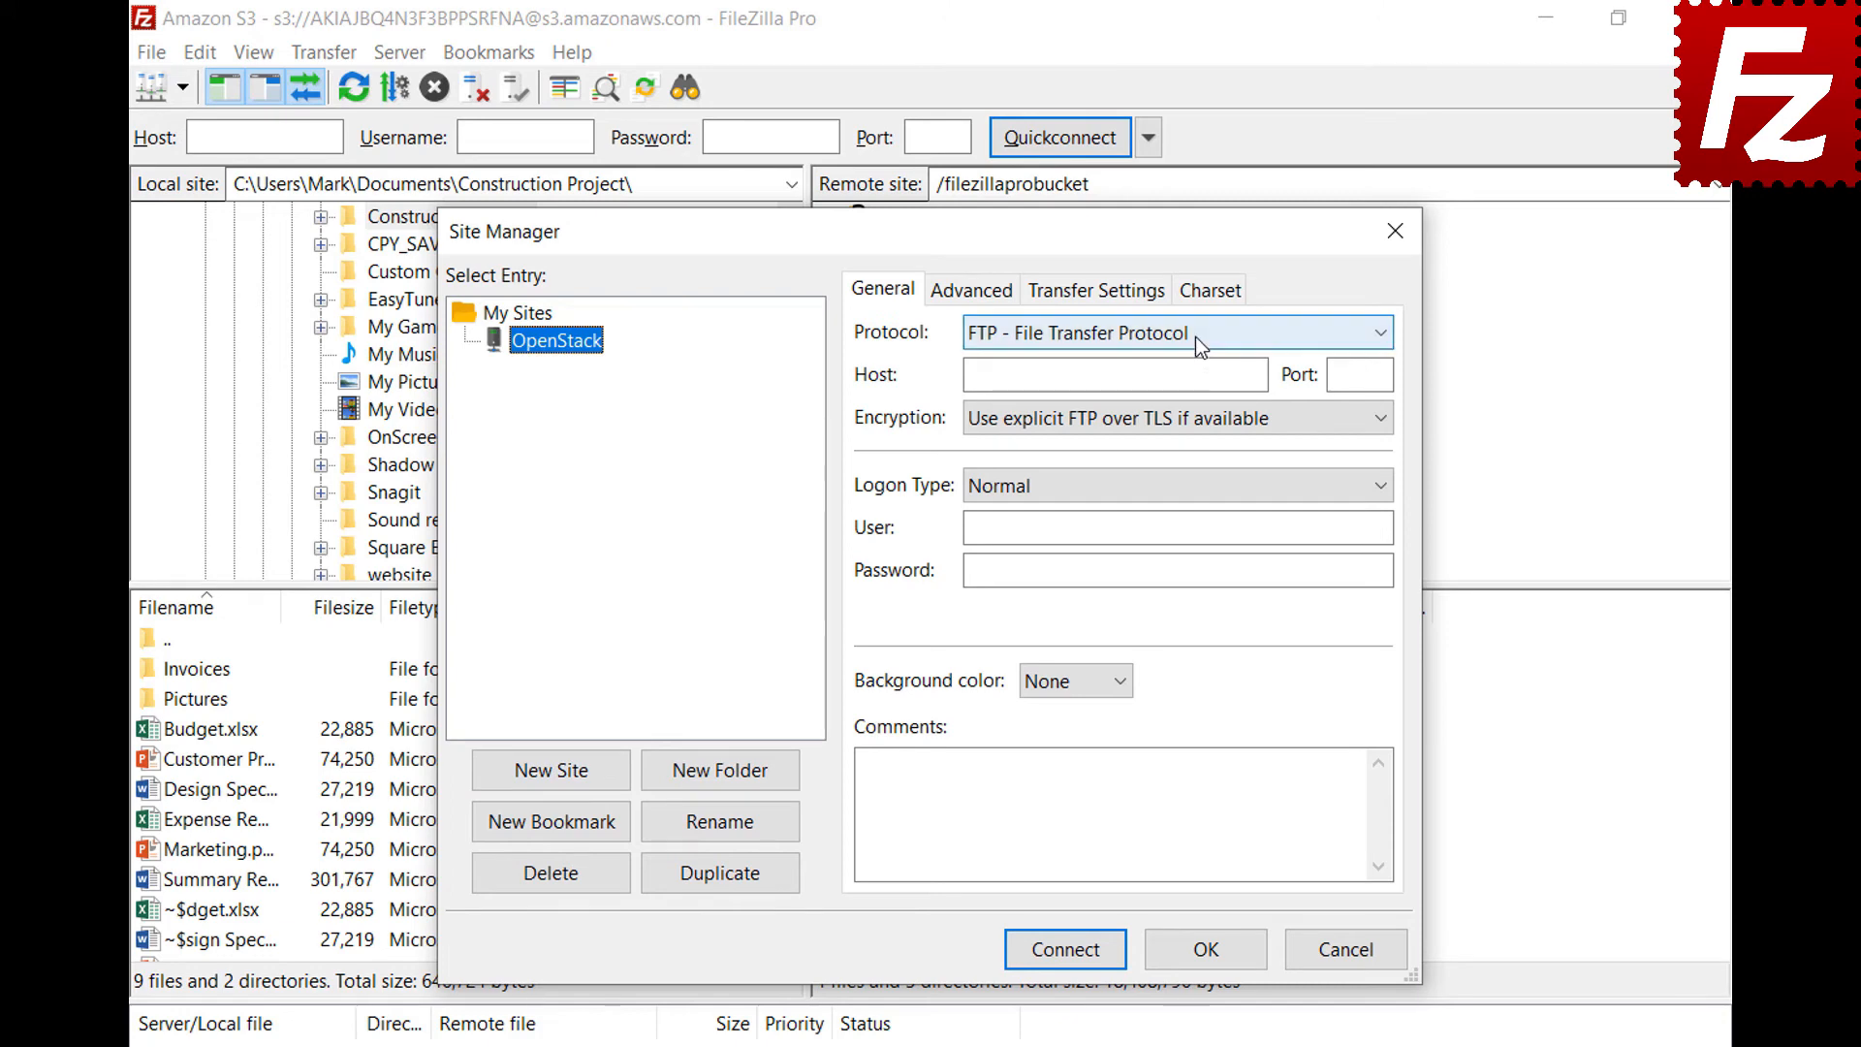
click(1195, 335)
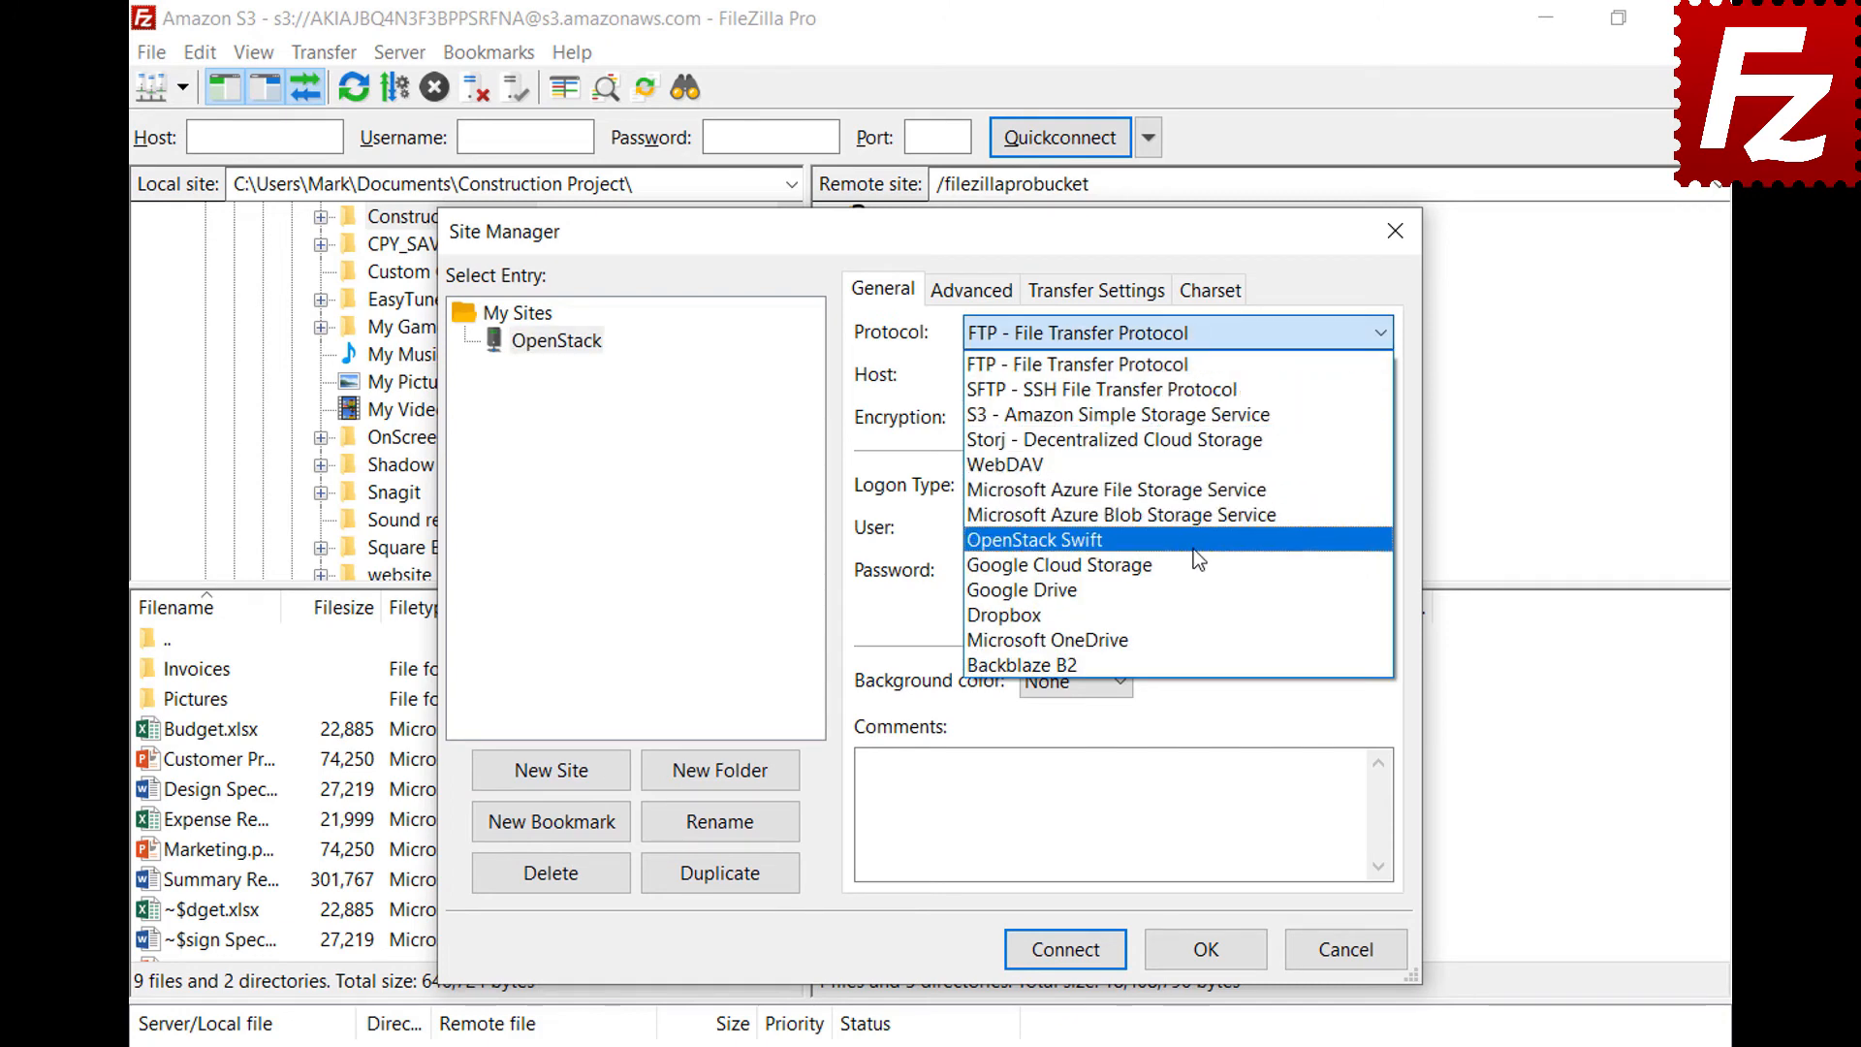
click(1194, 546)
Fill in the entercloudsuite identity host, /v2.0/tokens path, project ID, user e-mail and password, then connect
click(1258, 376)
key(ctrl+v)
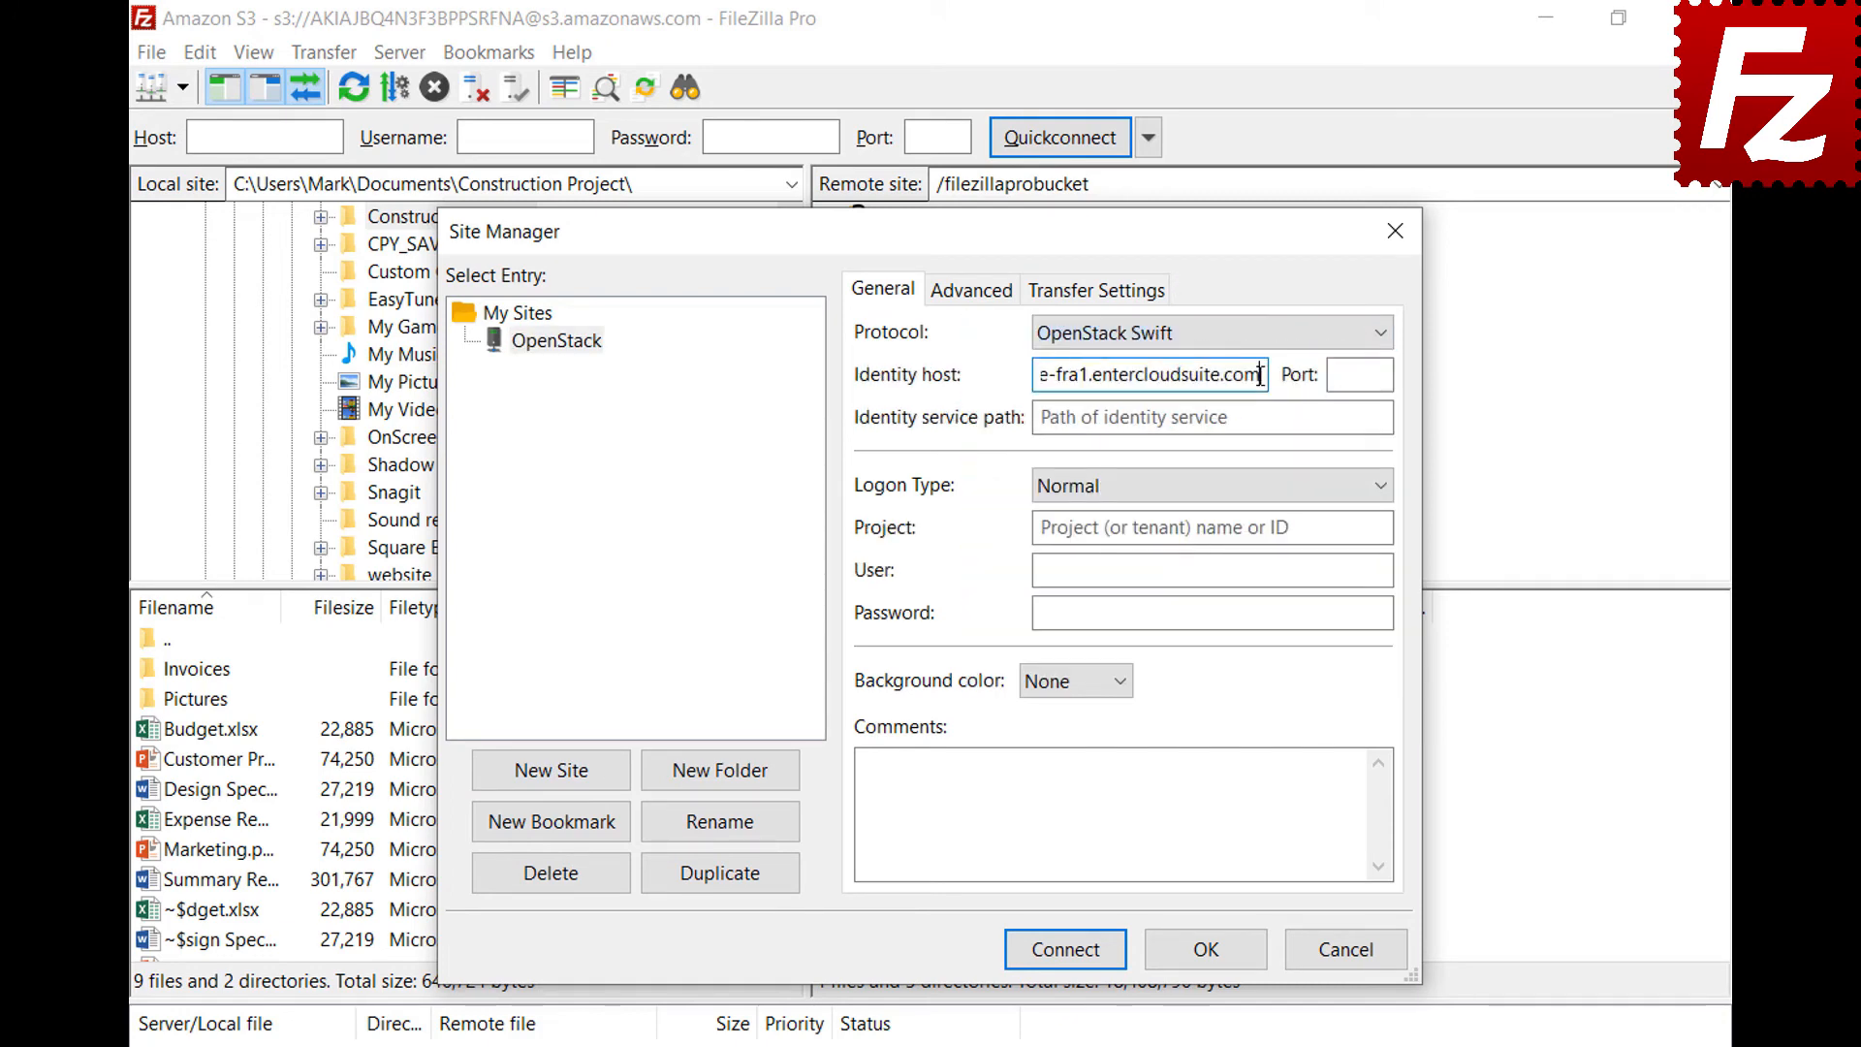
click(1374, 416)
text(/v2.0/tokens)
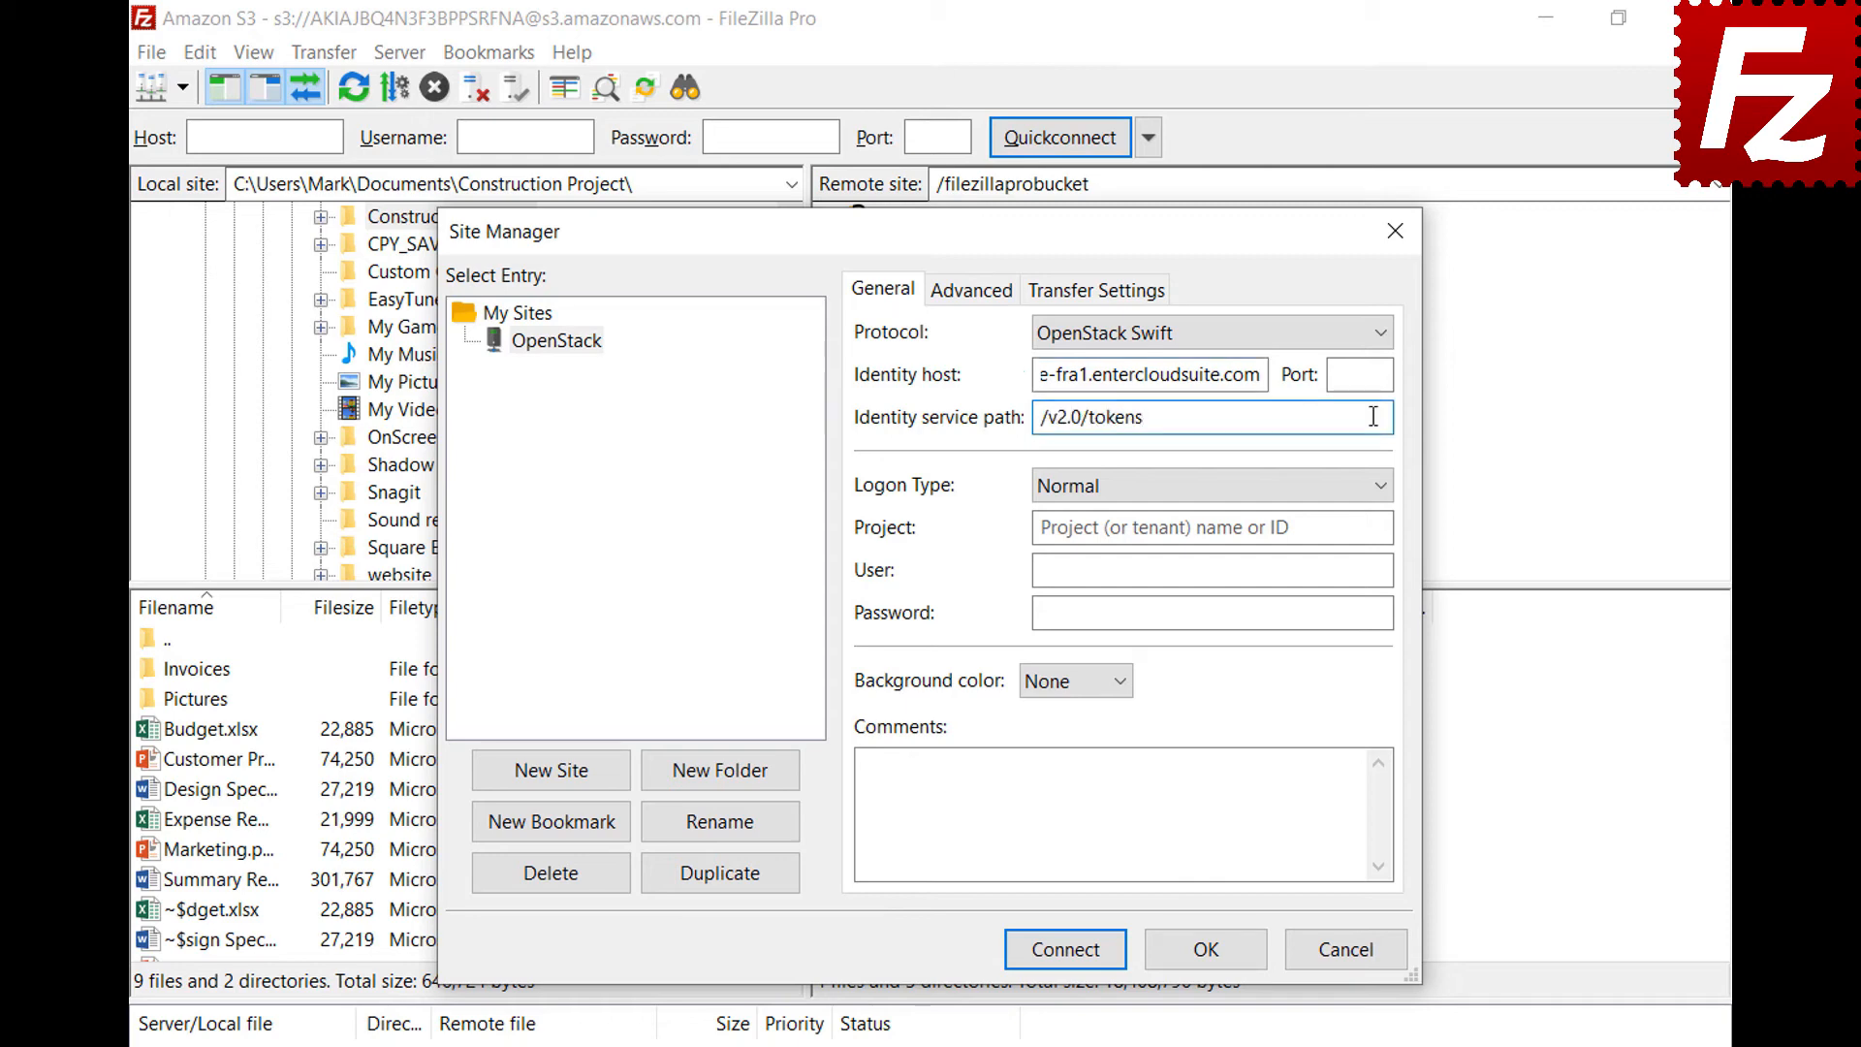
click(1381, 527)
text(06643c071d324ee195c97b2da71d4793)
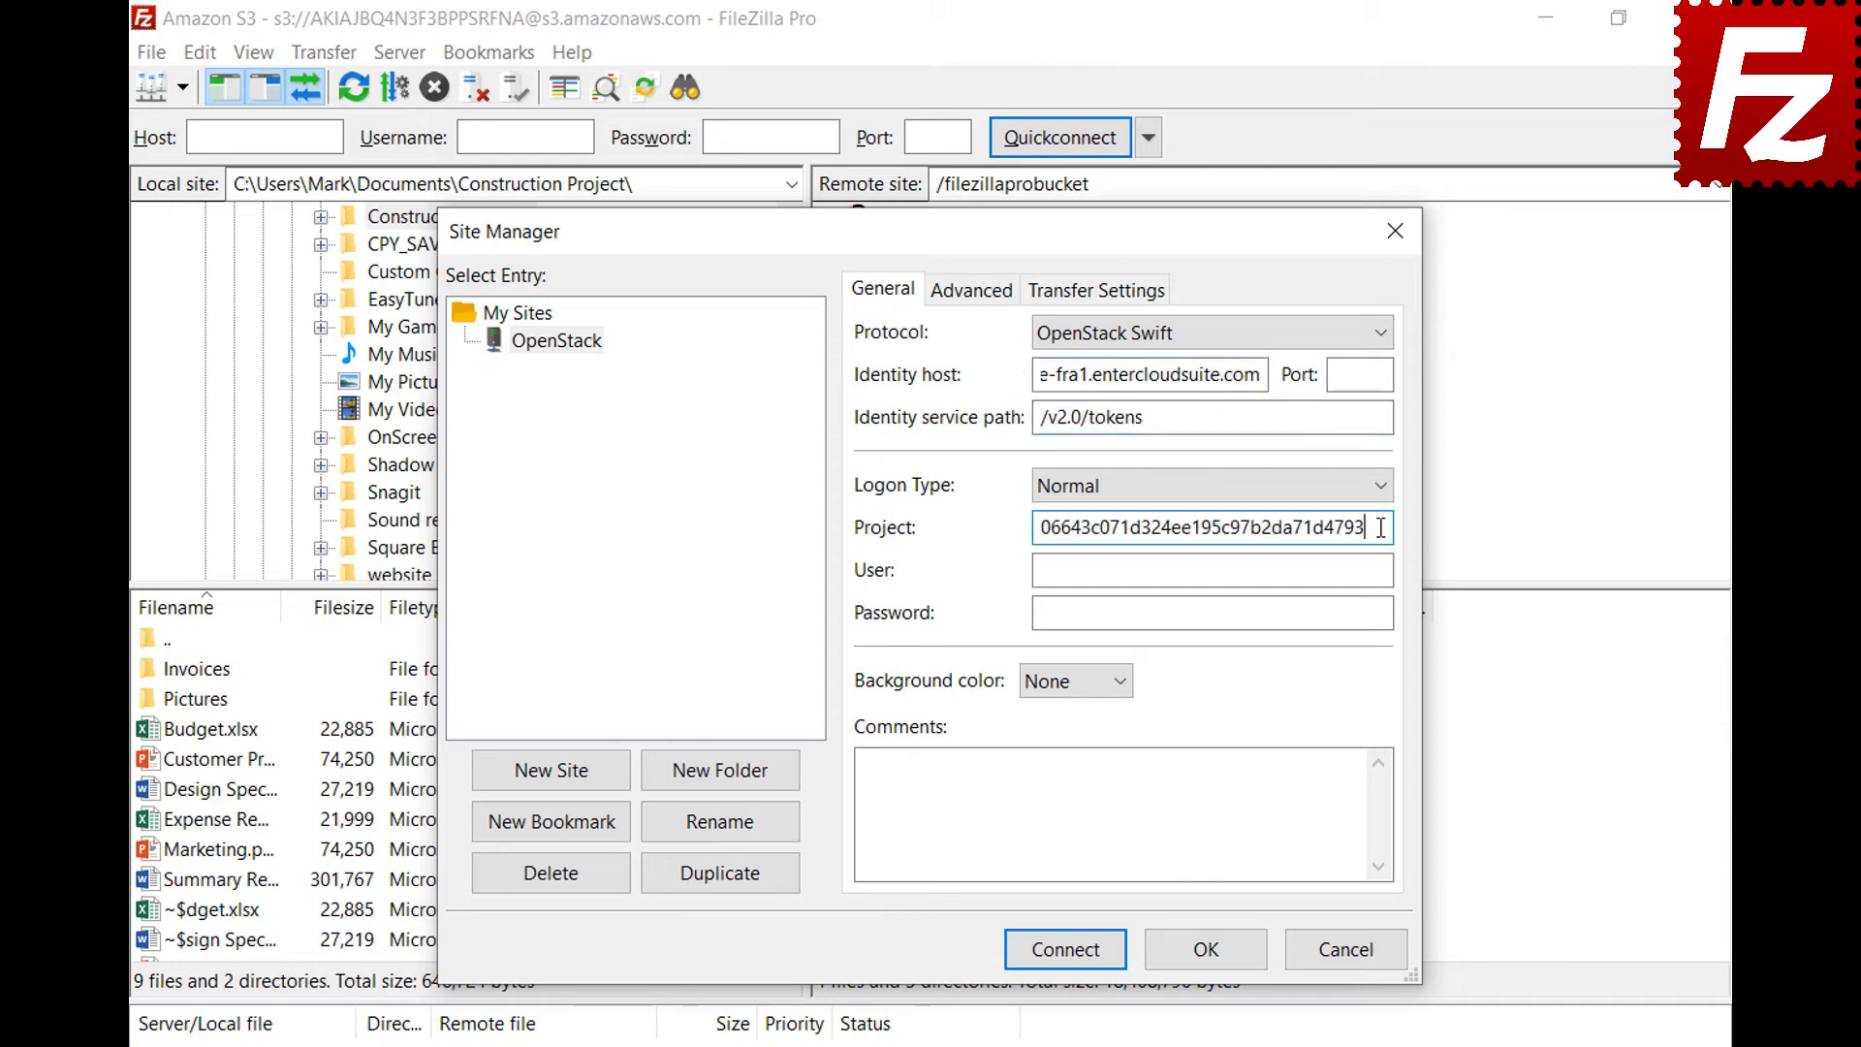
click(1383, 569)
key(ctrl+v)
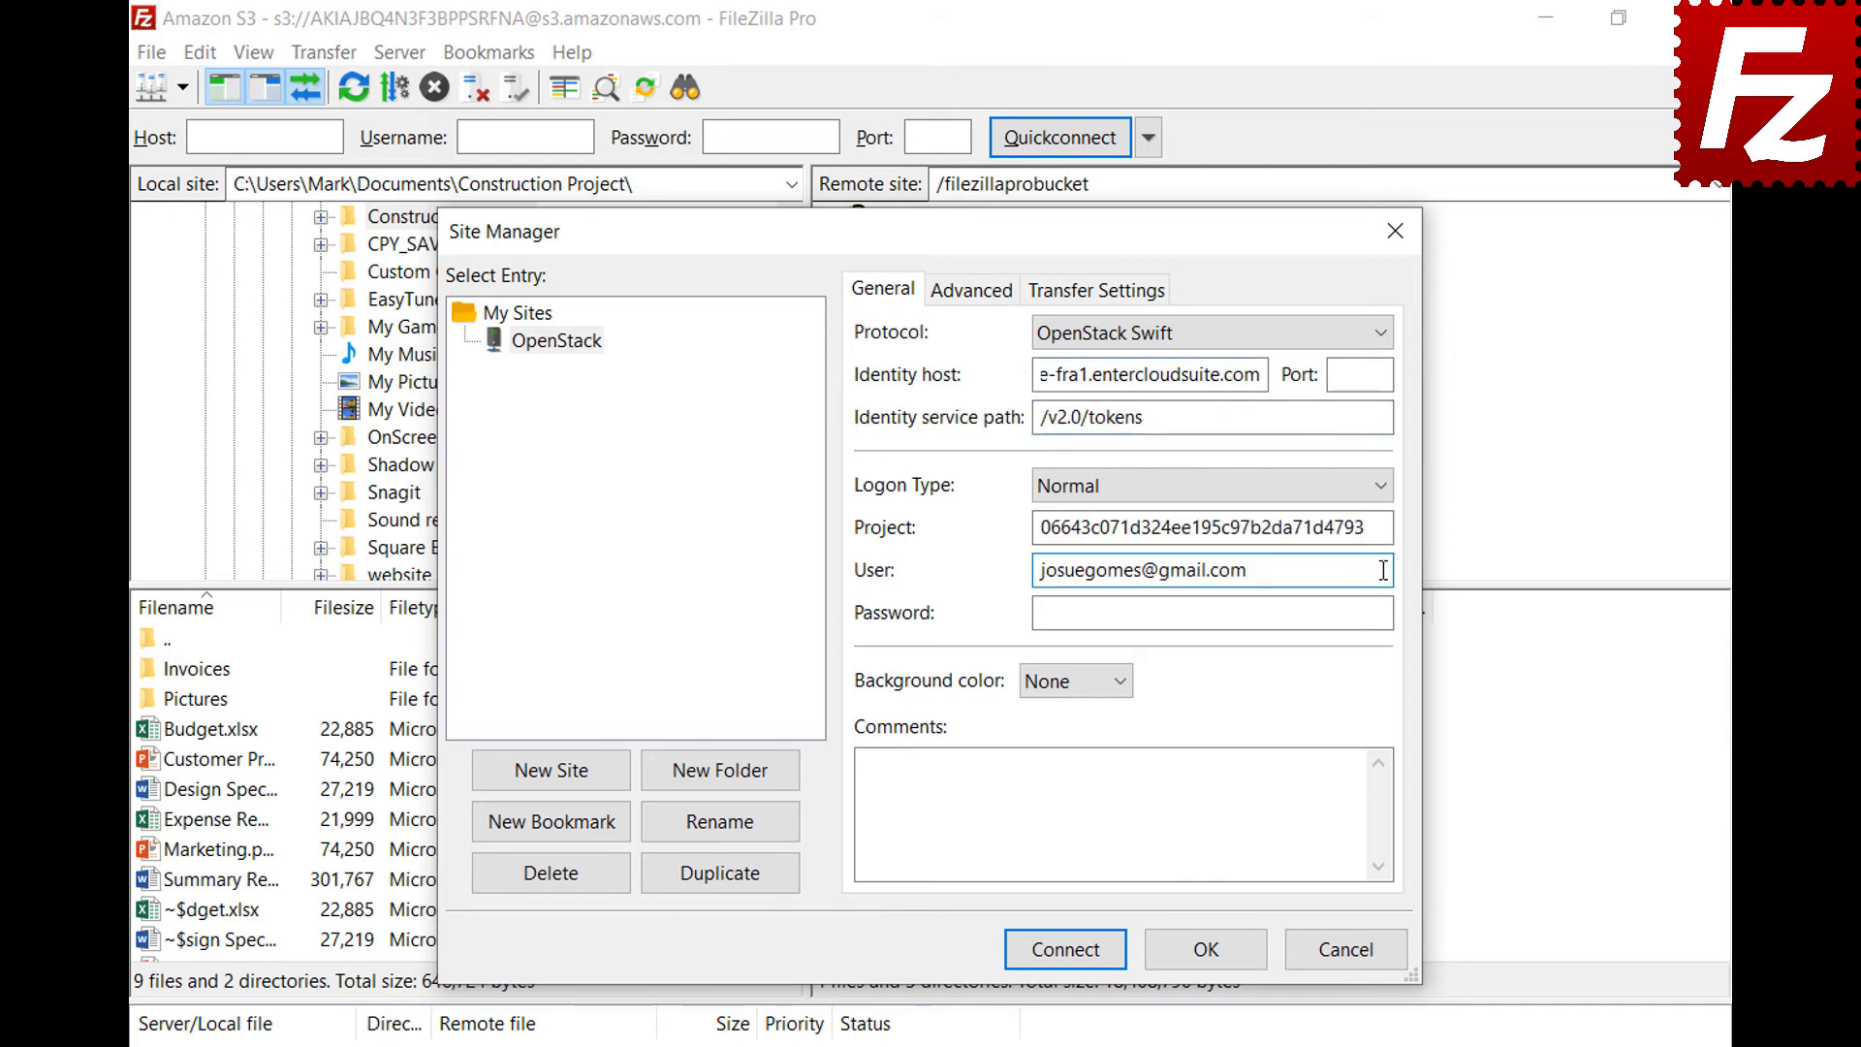
click(1387, 612)
key(ctrl+v)
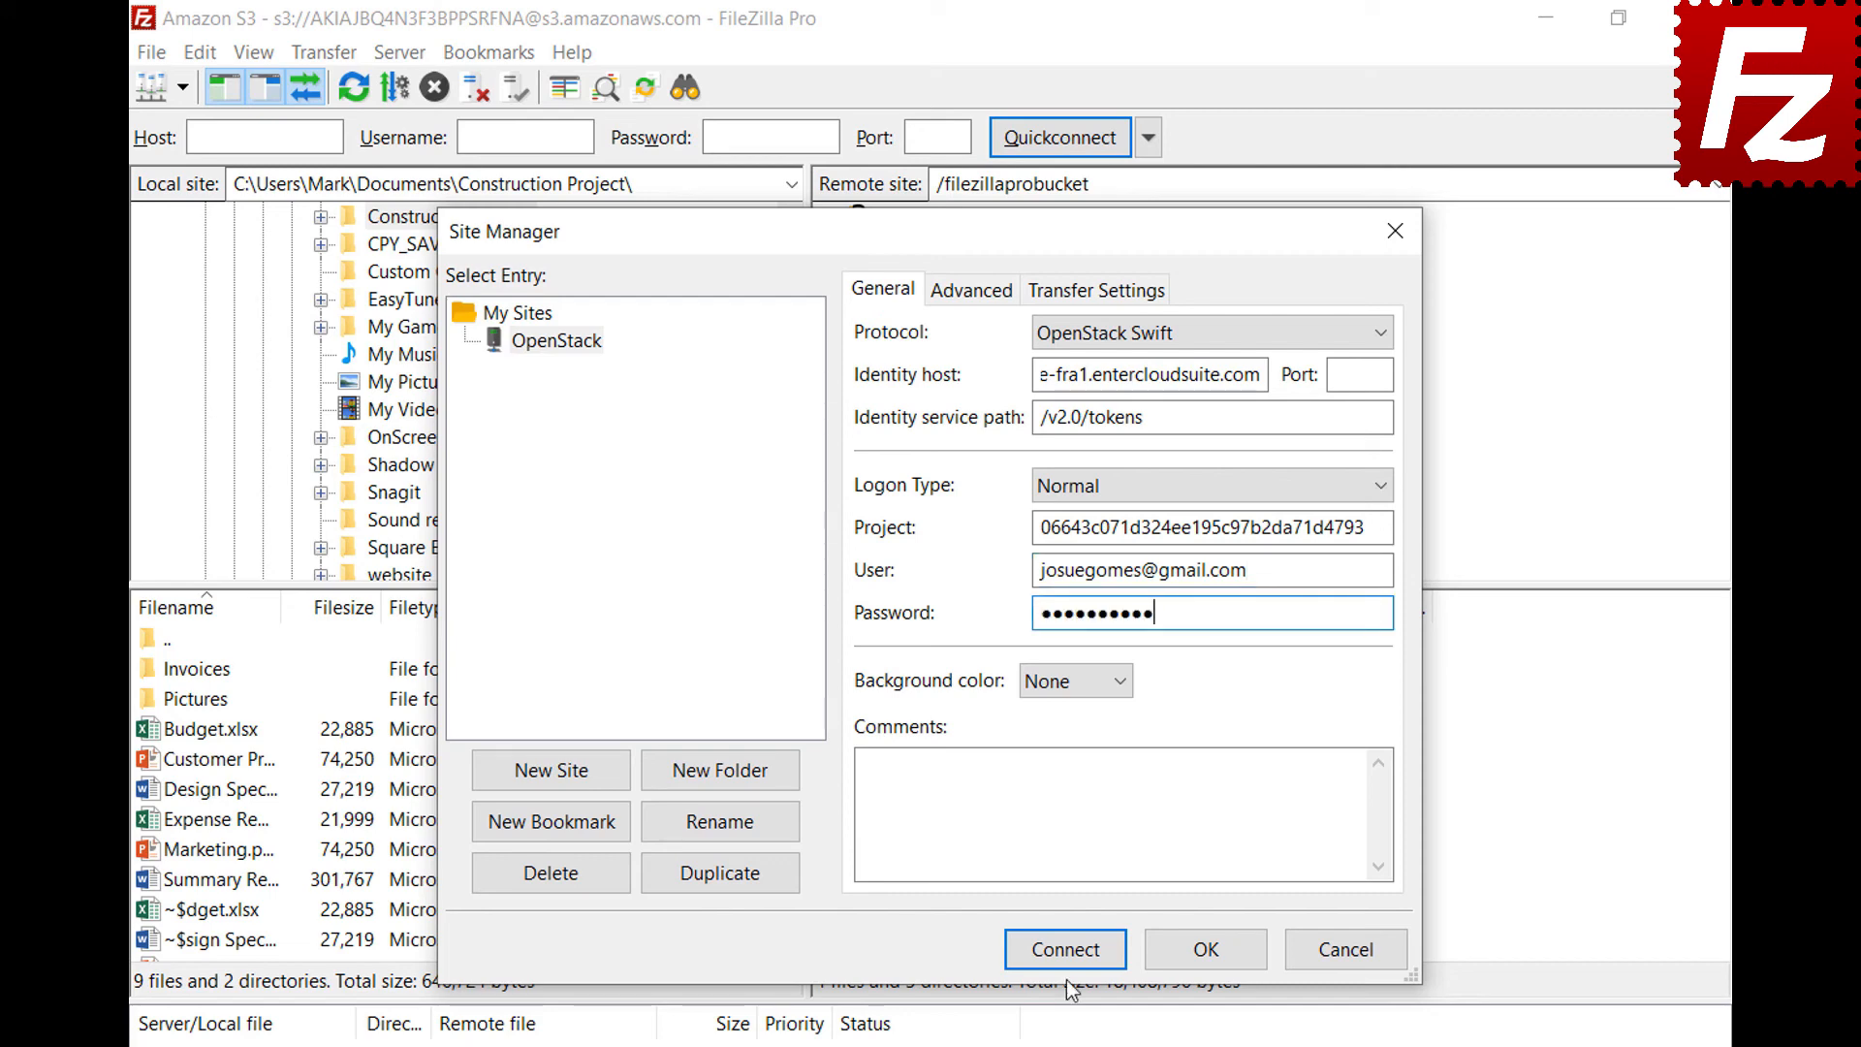
click(1064, 949)
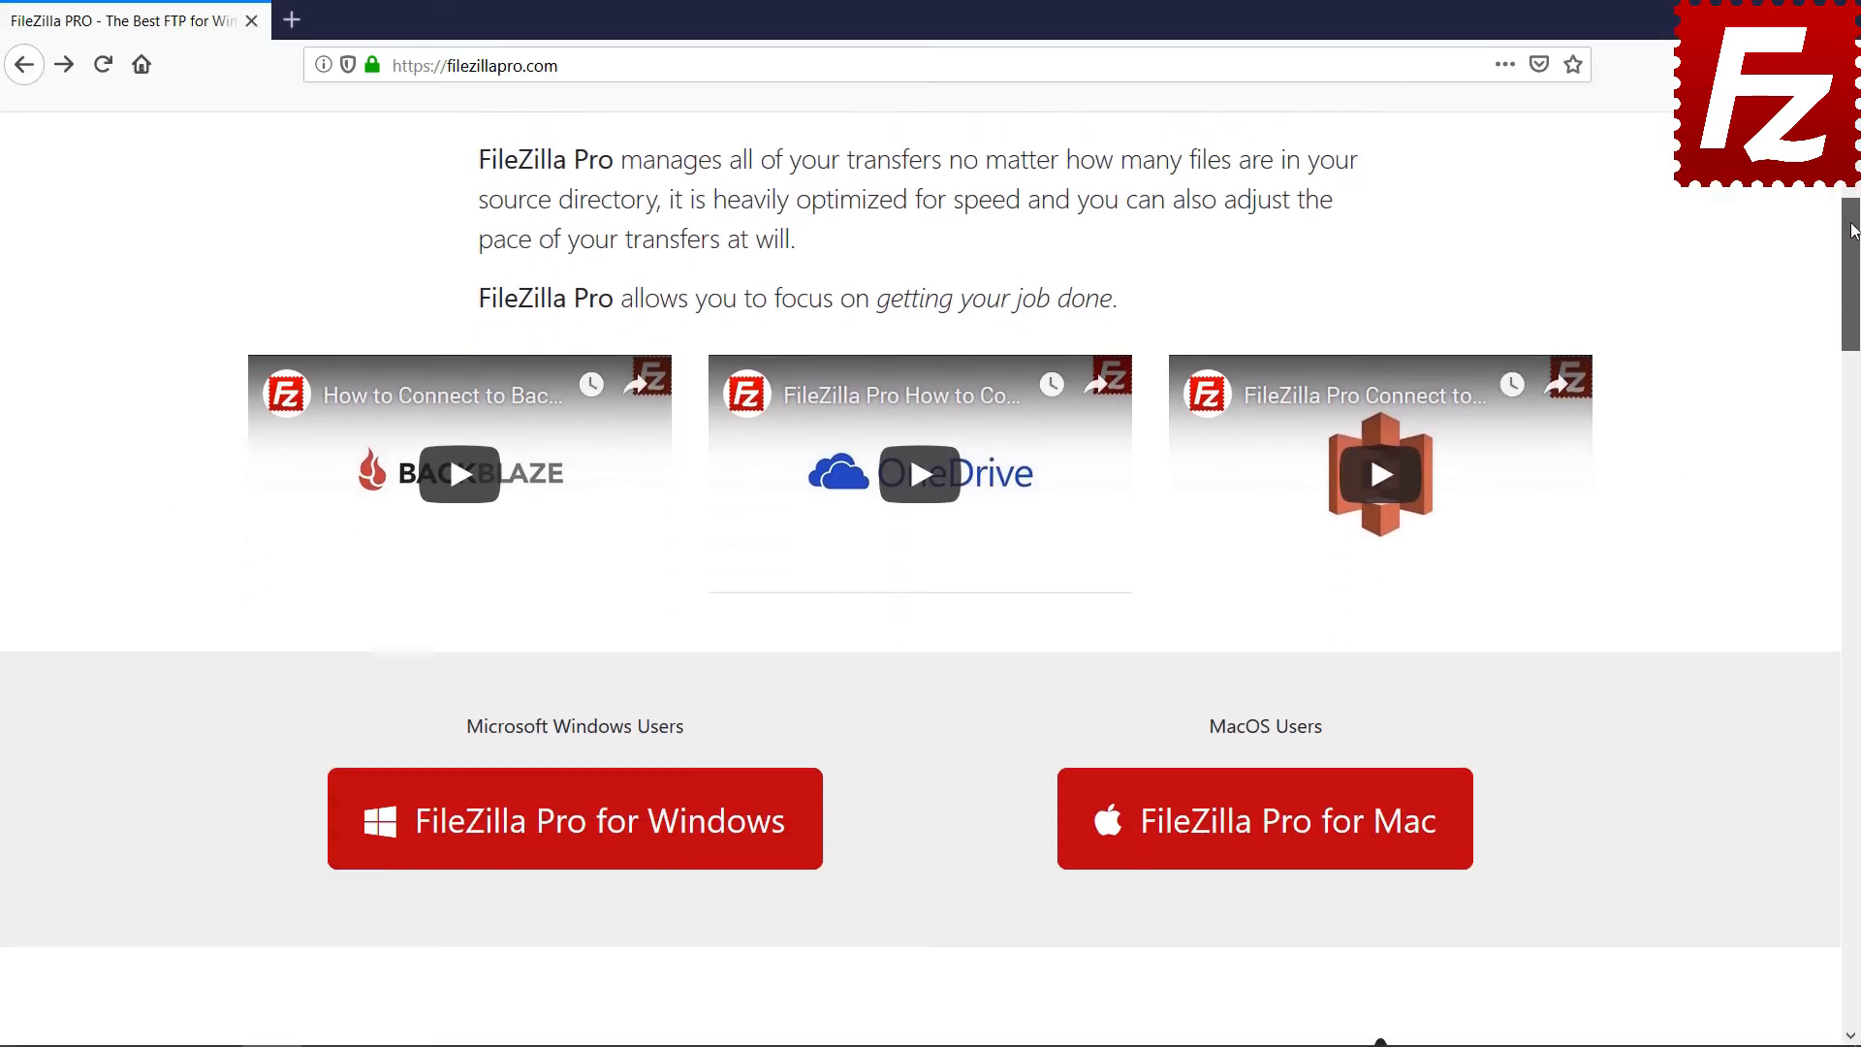
Start buying FileZilla Pro for Windows and scroll the 2Checkout page down to Payment Options
scroll(582, 665, down, 2)
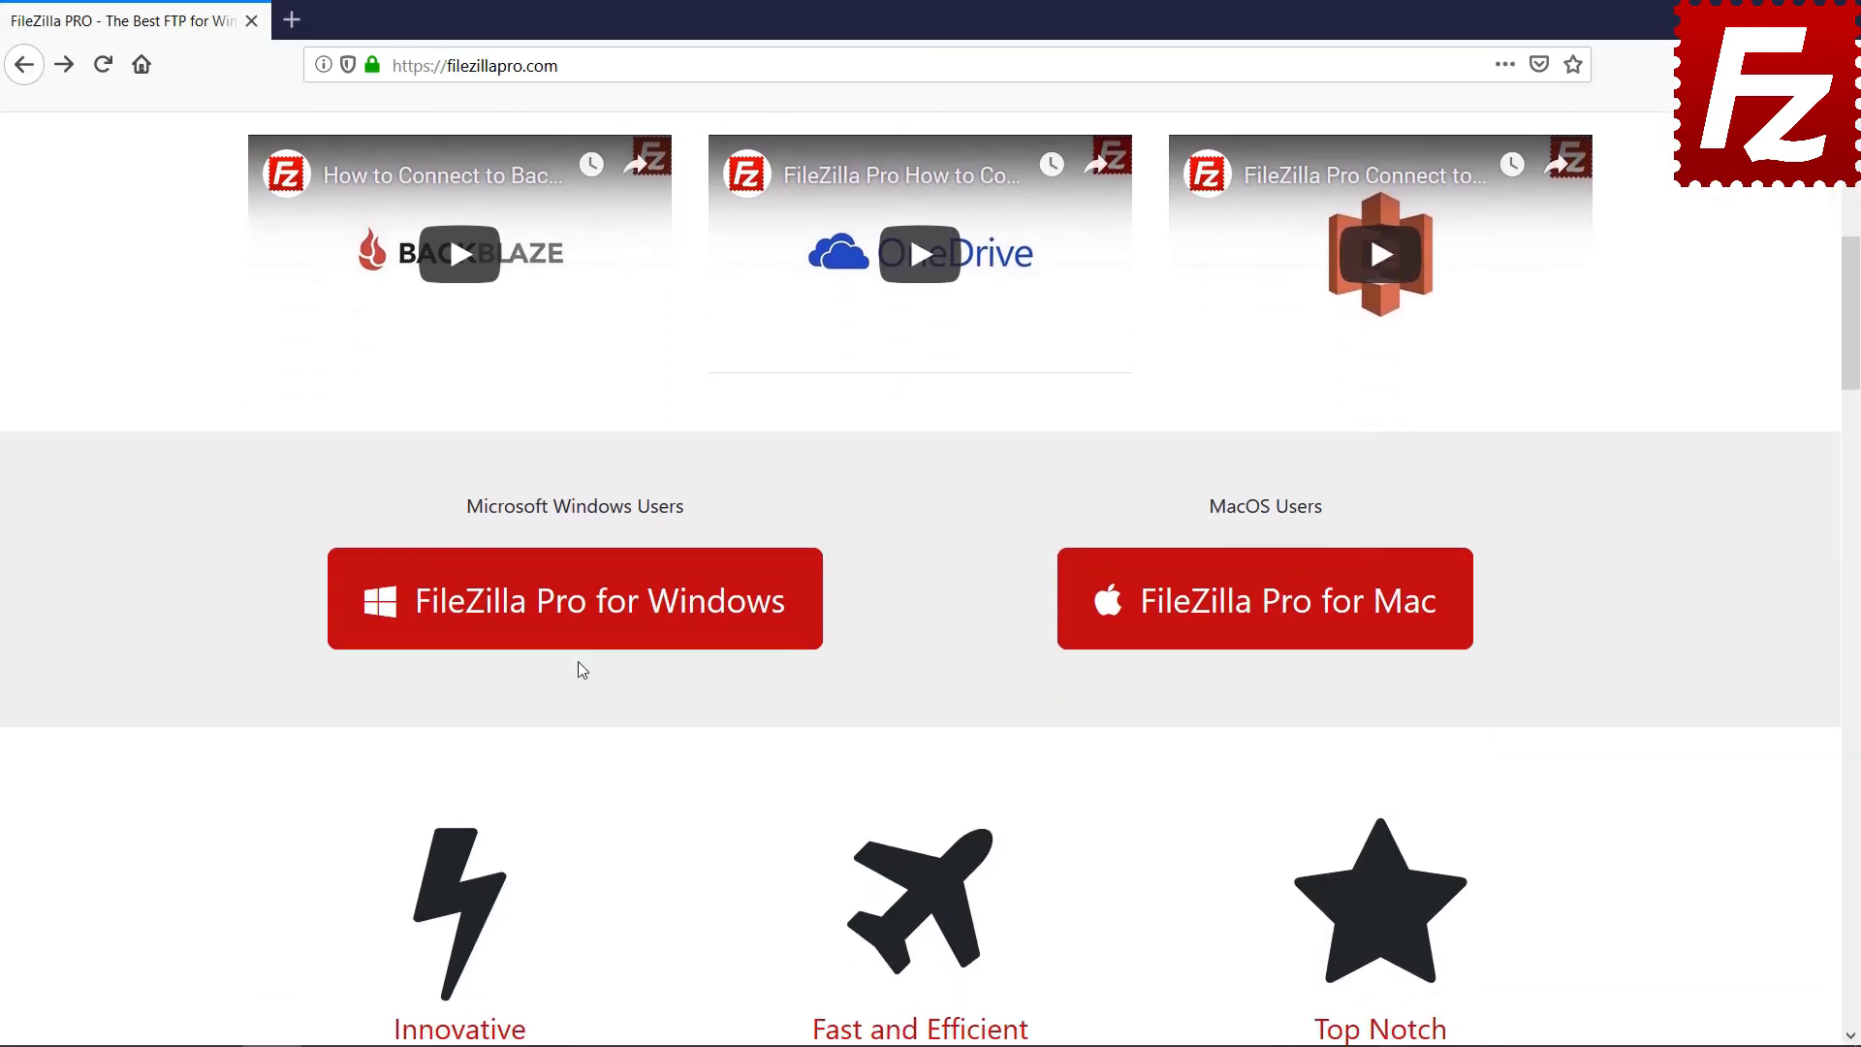
click(581, 631)
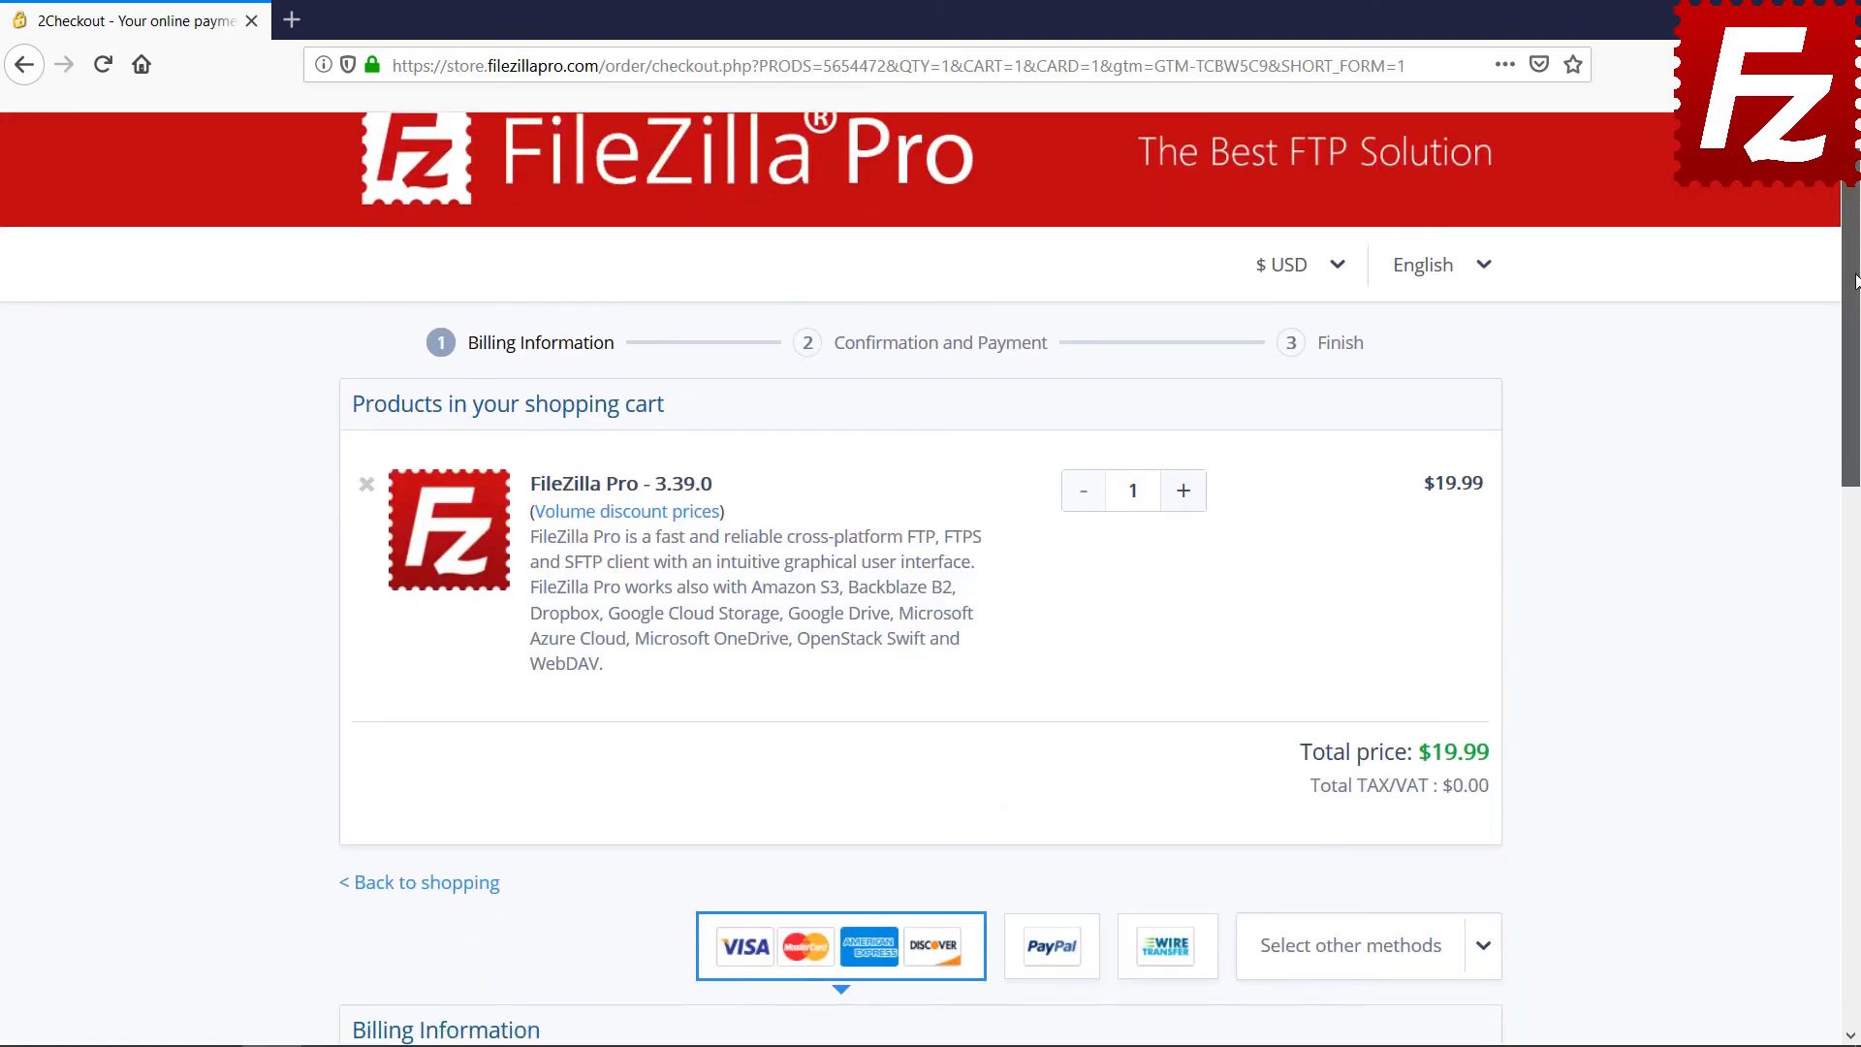
drag(1855, 281, 1856, 672)
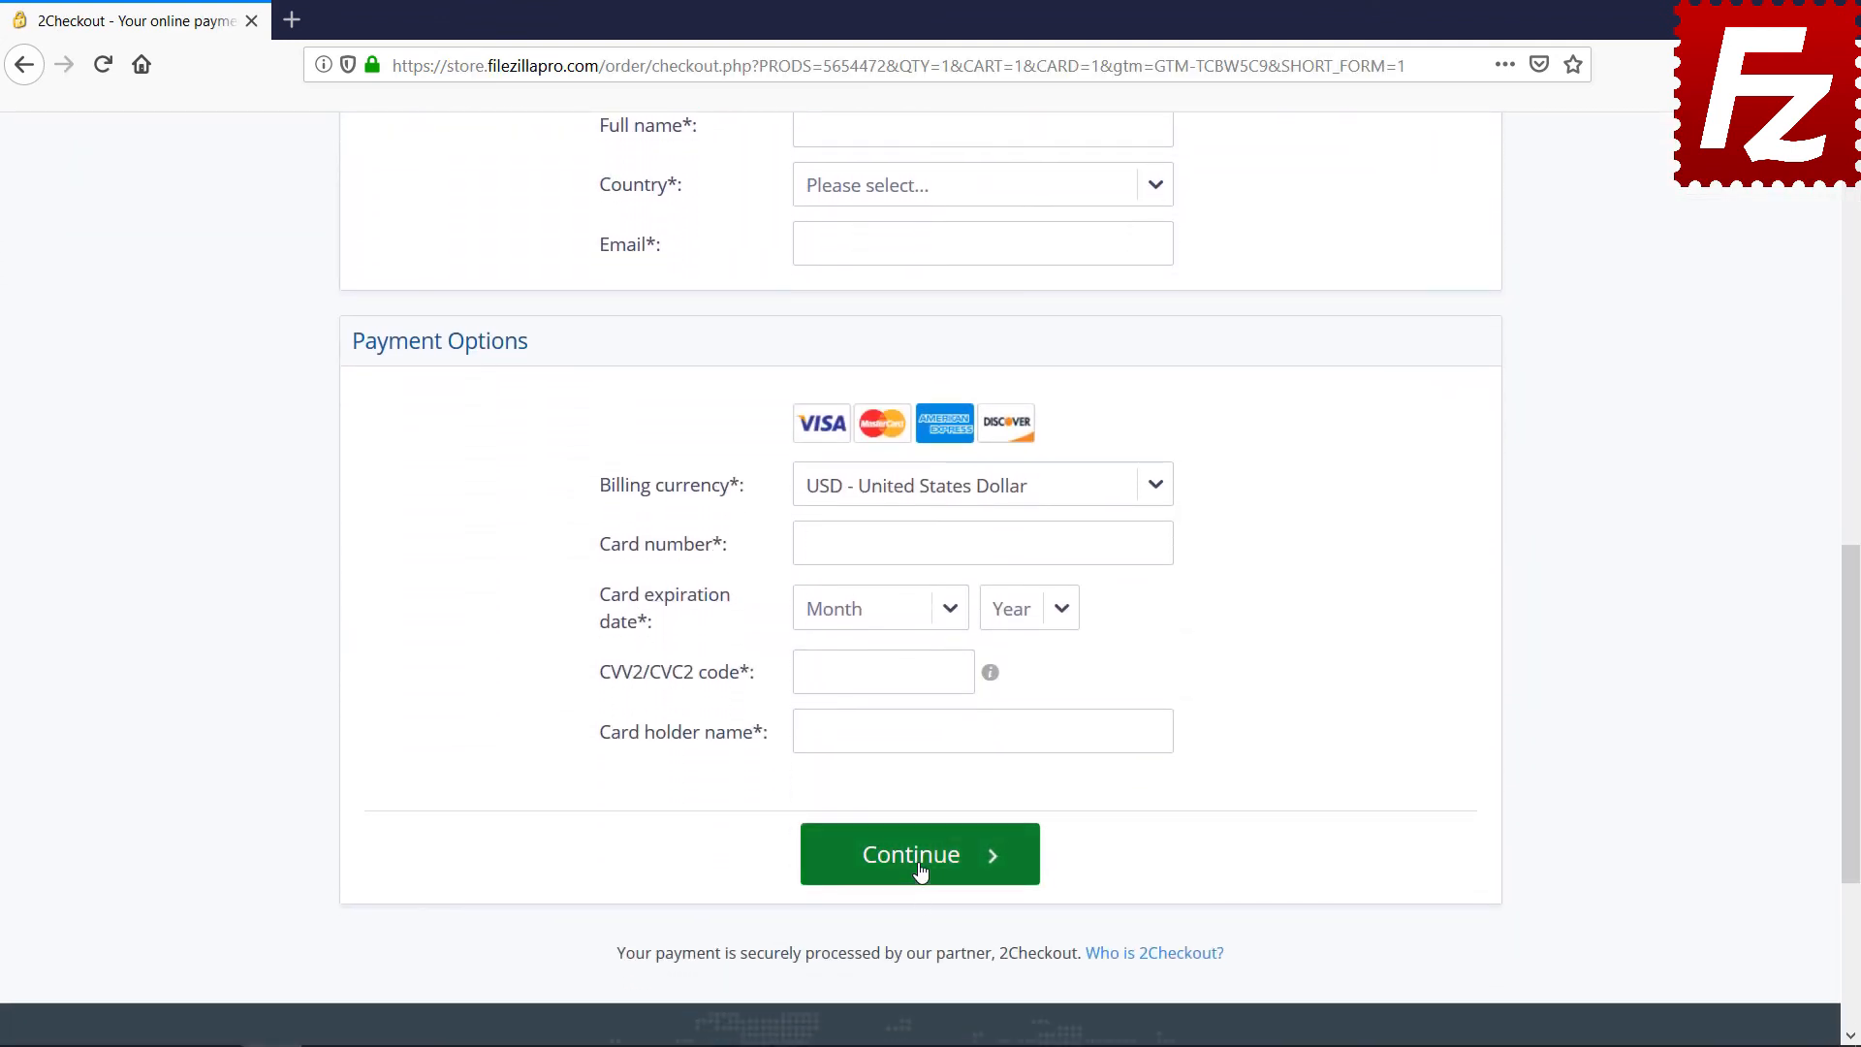